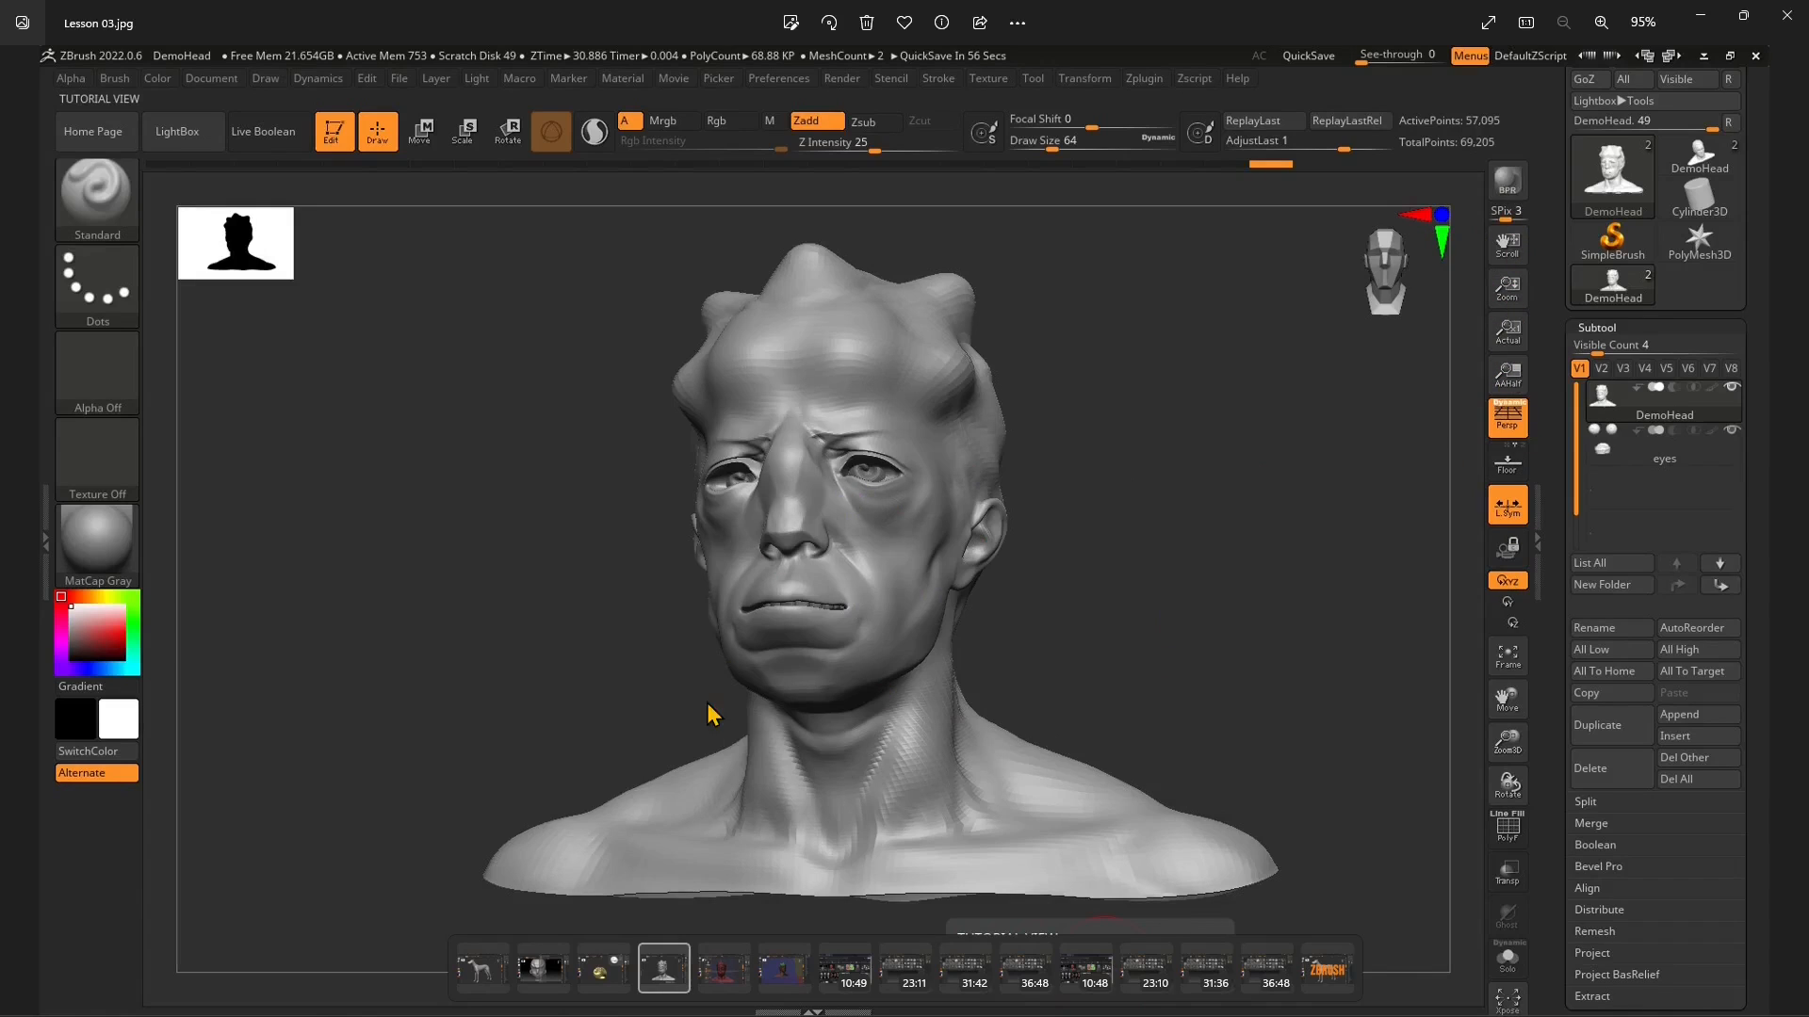
- View the next two lesson reference images in the image viewer
left_click(742, 975)
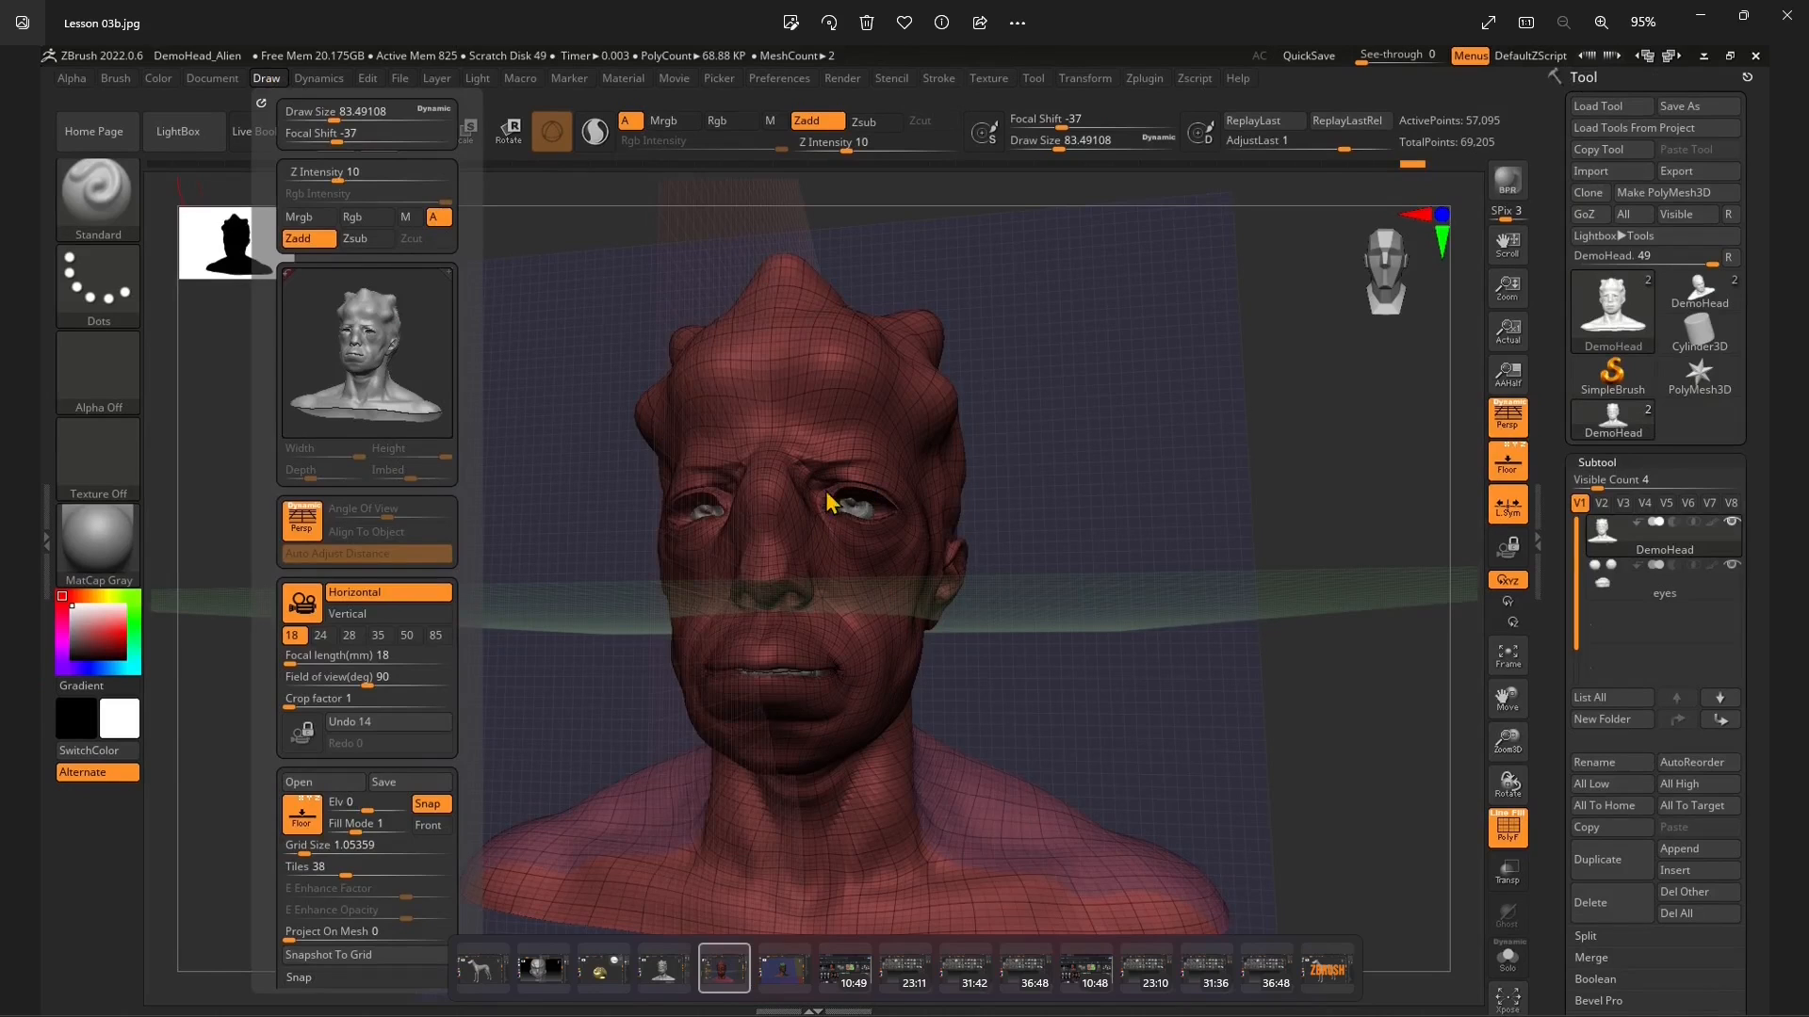
left_click(781, 973)
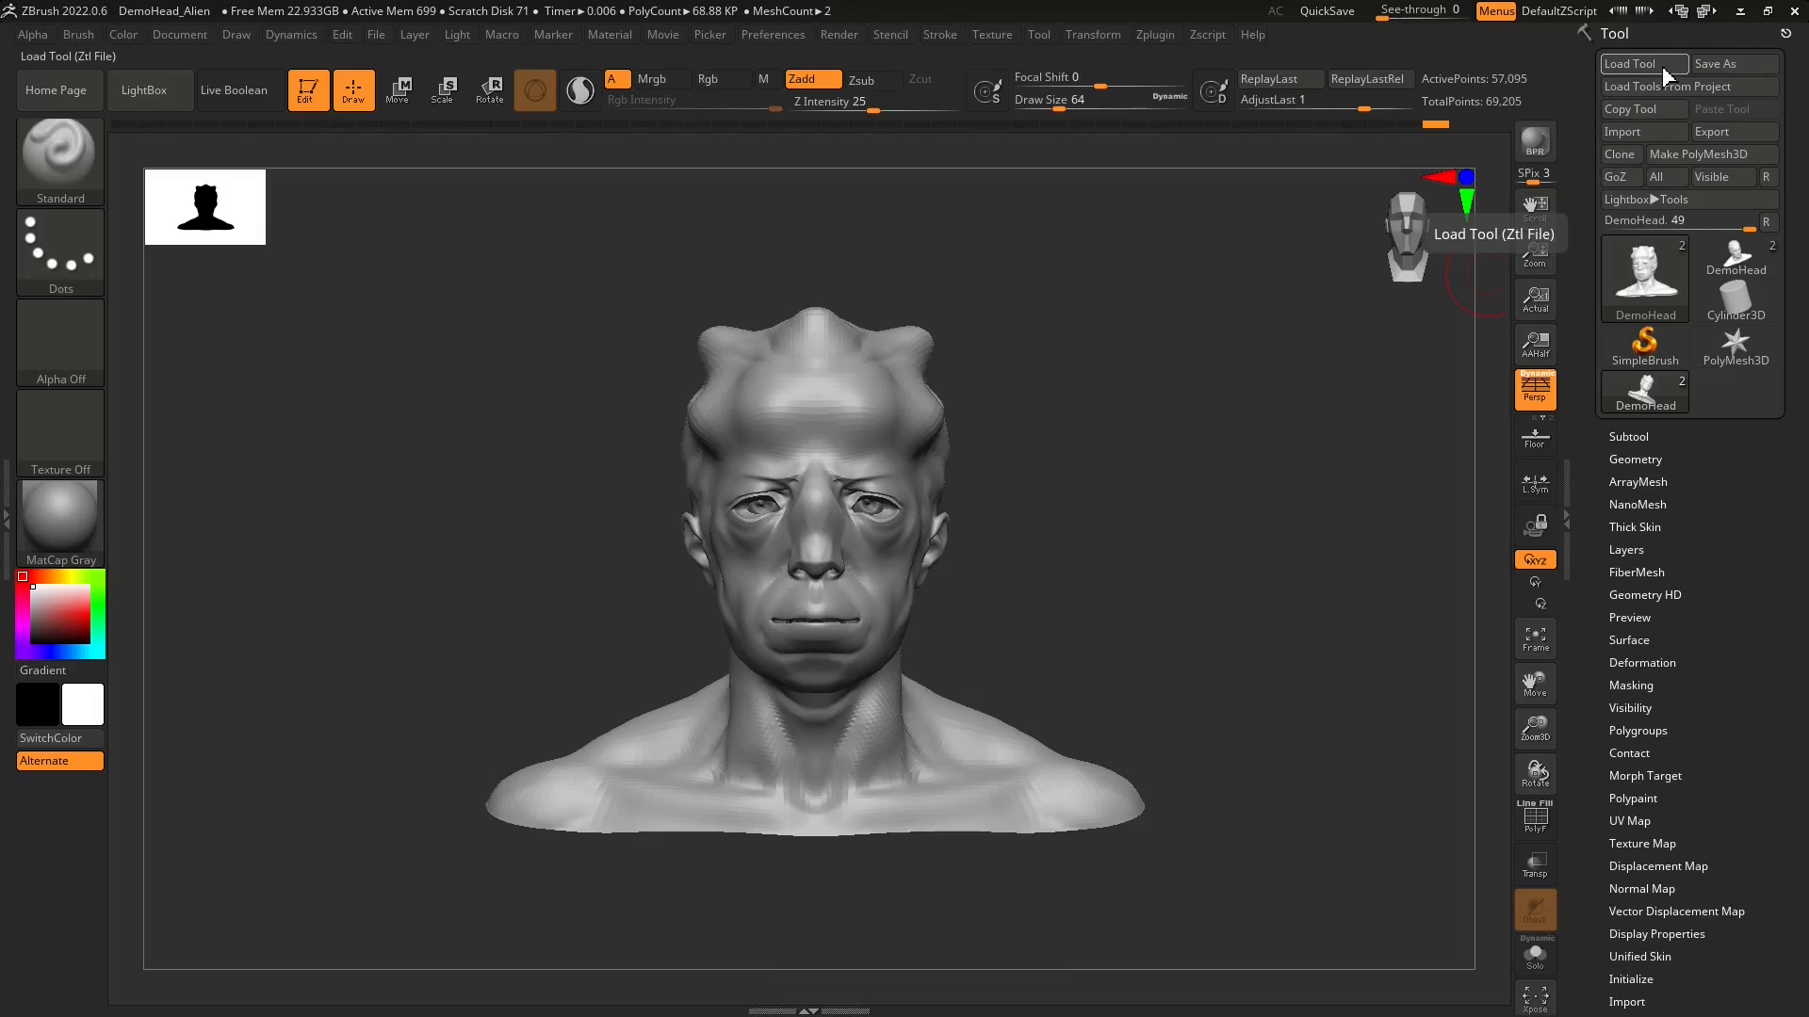
- Switch to ZBrush and make SimpleBrush the current tool in place of the DemoHead model
mouse_move(1641, 276)
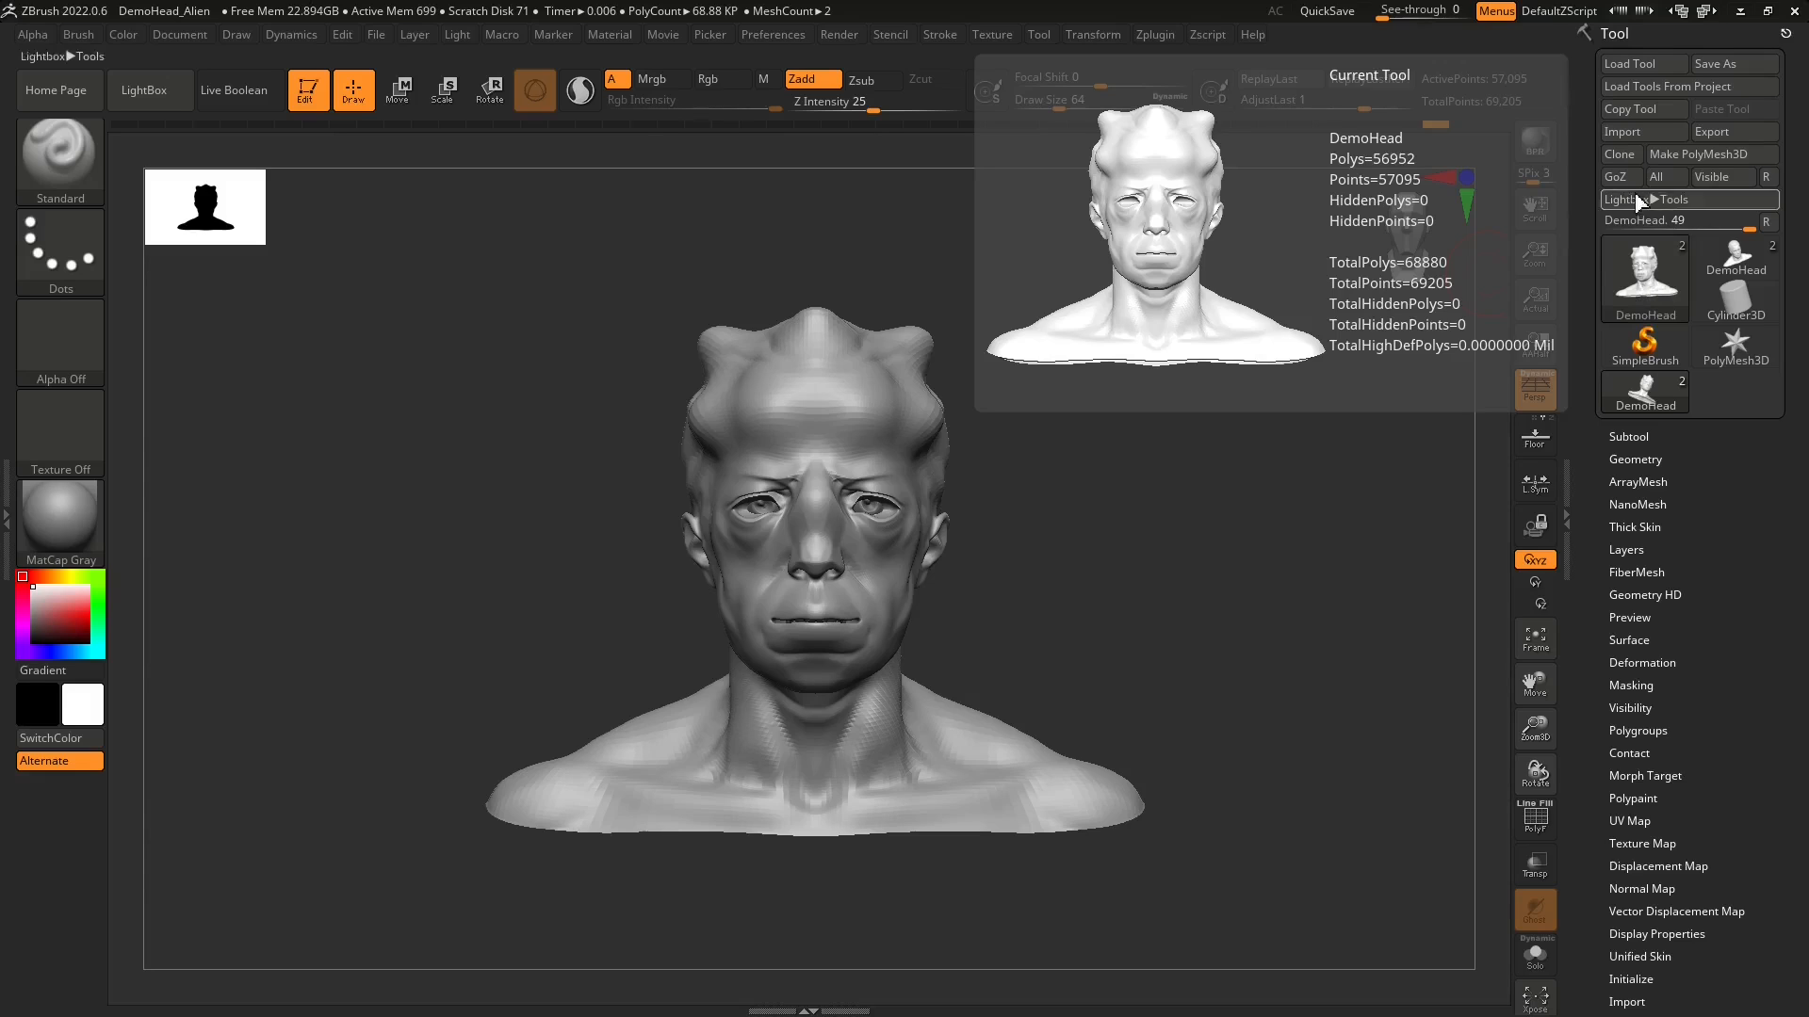
mouse_move(1656, 384)
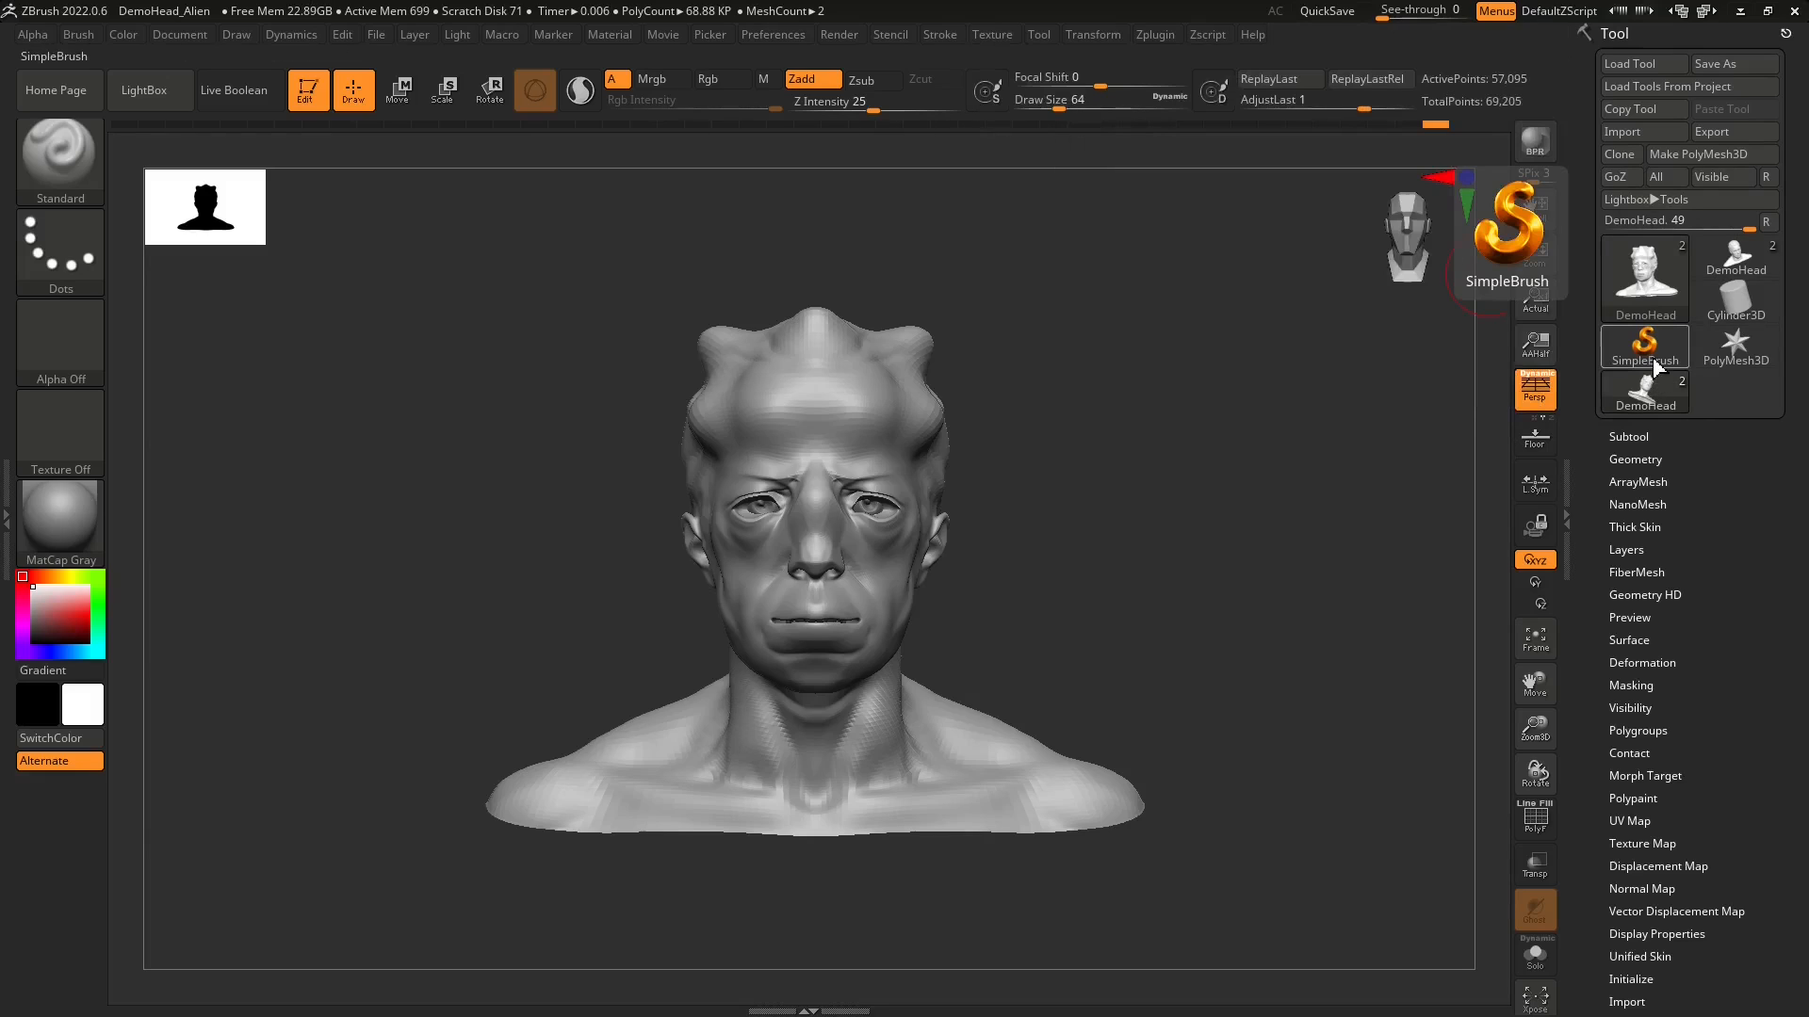
mouse_move(1660, 317)
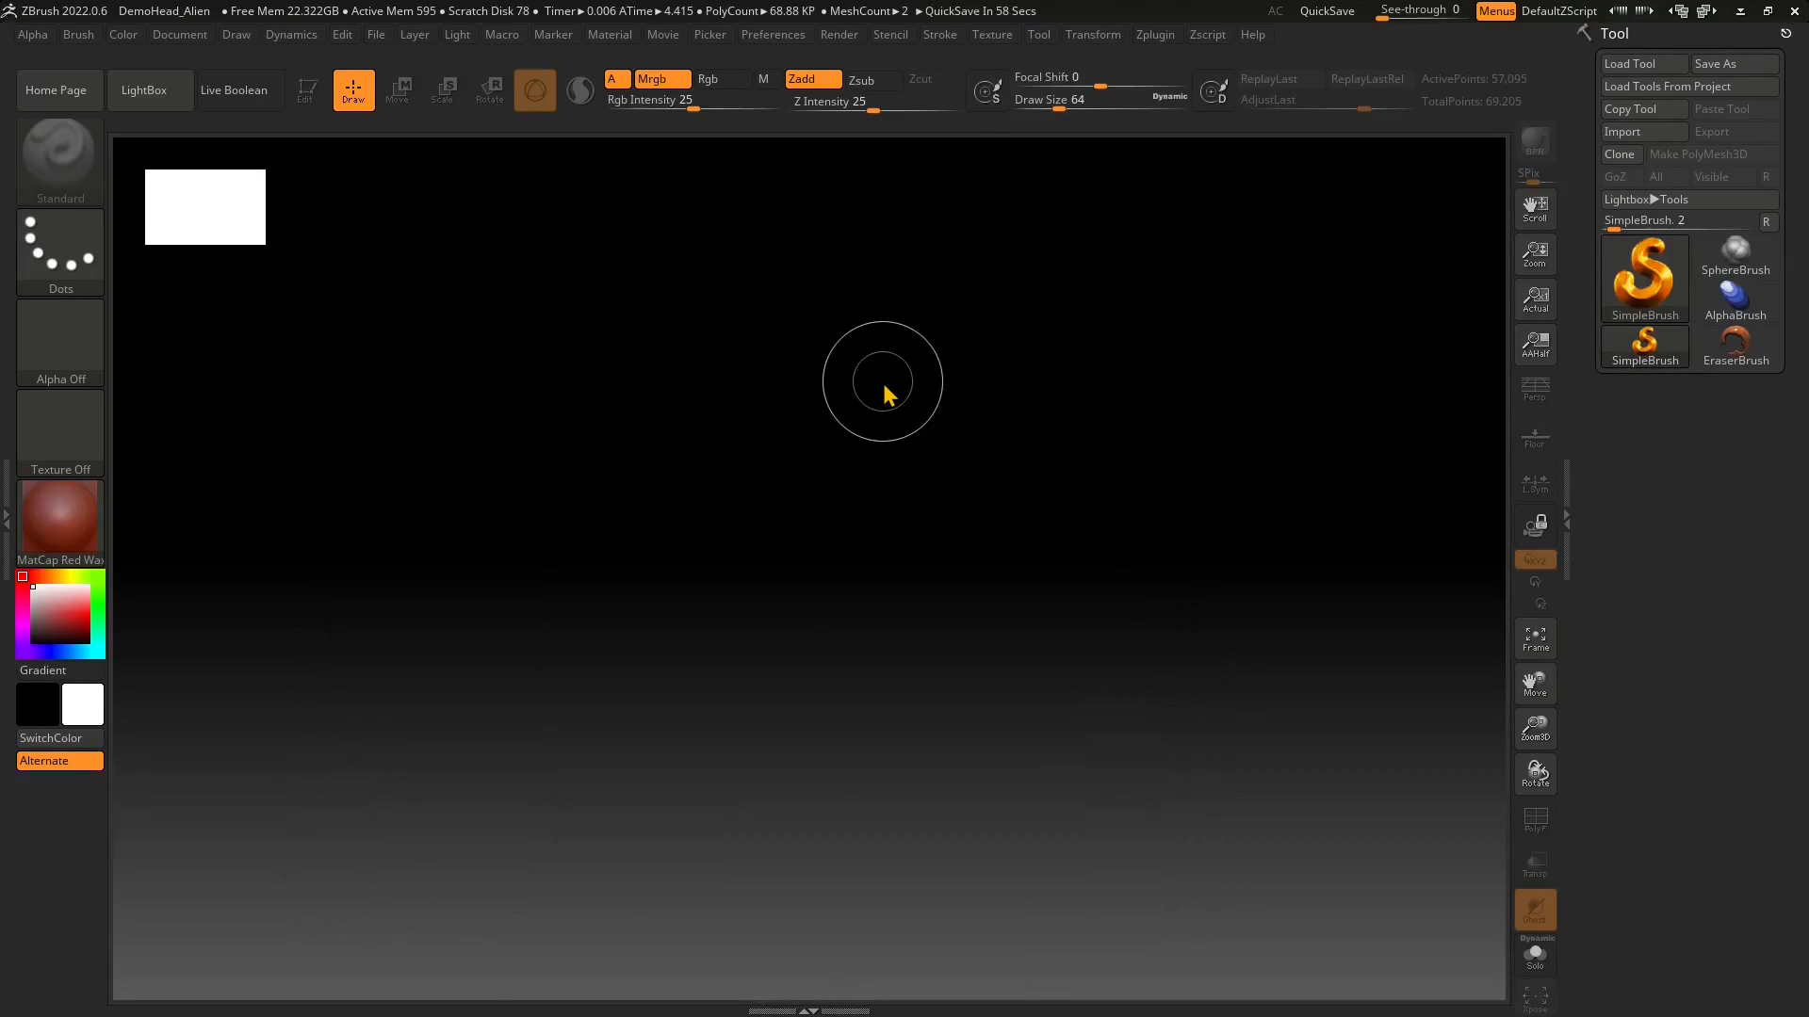
left_click(773, 34)
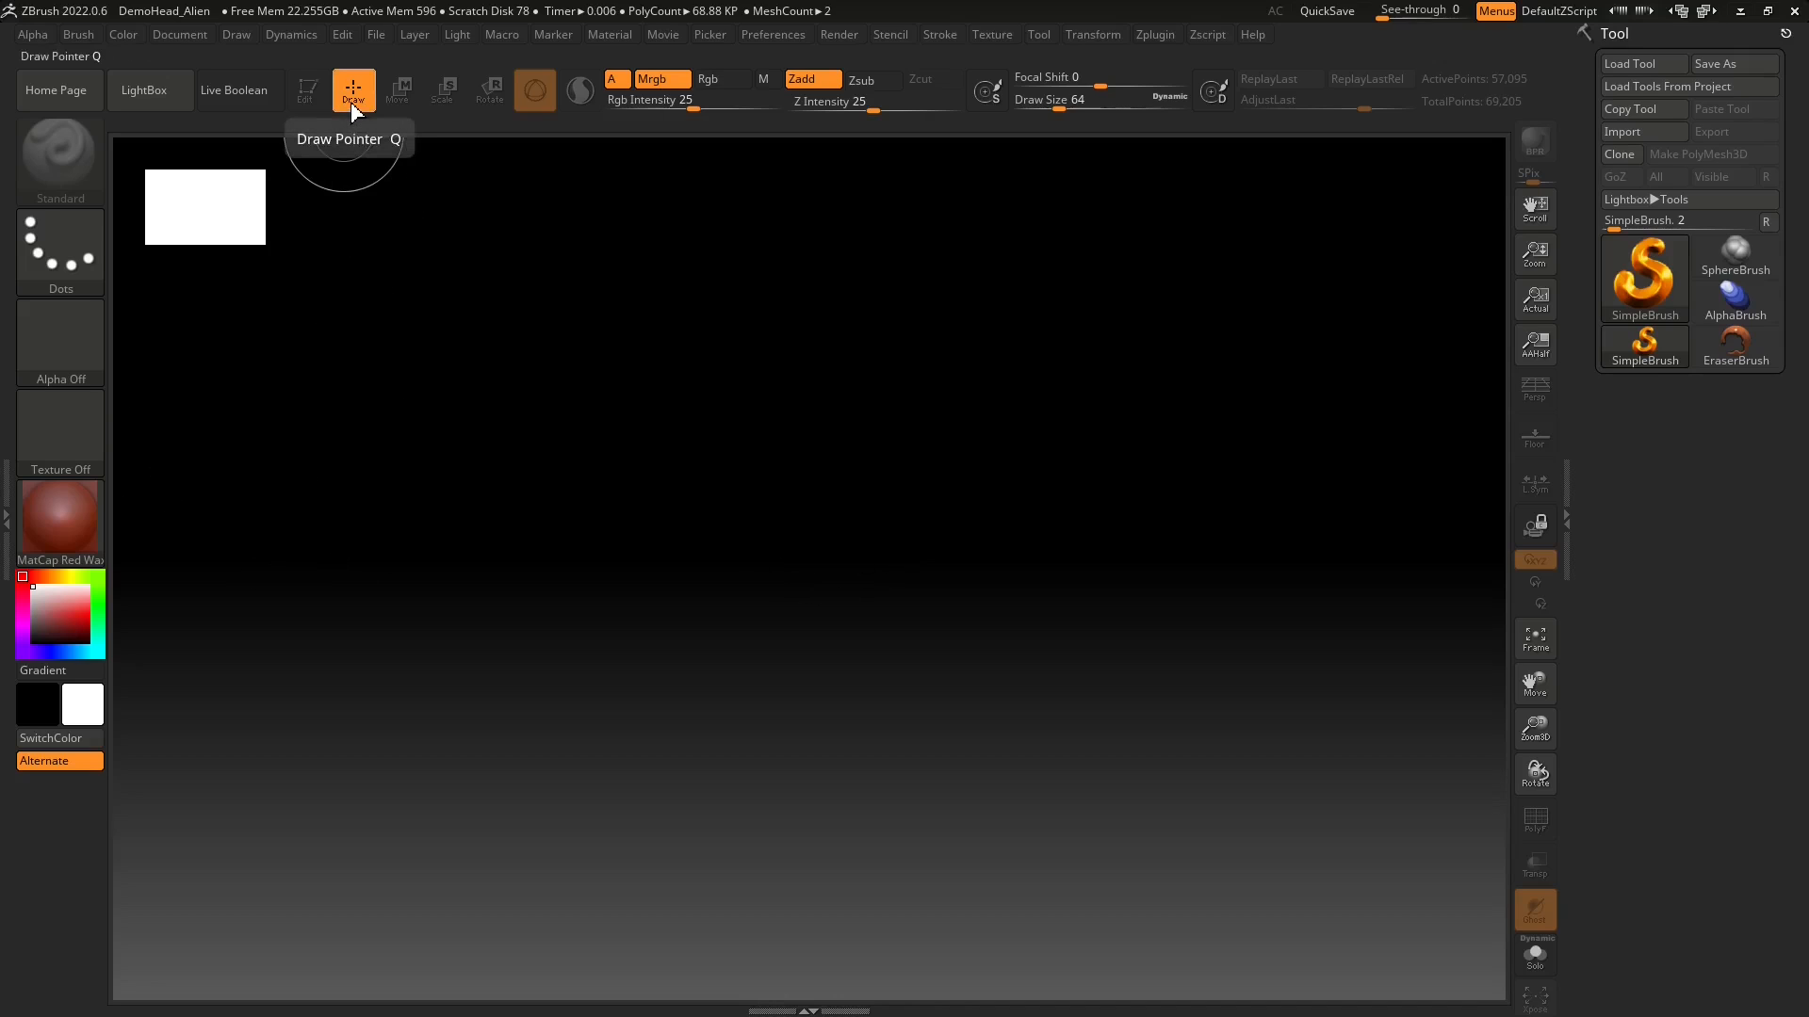
- Paint two blocky test strokes across the canvas with the SimpleBrush and remove them again
mouse_move(408, 390)
left_mouse_down()
mouse_move(710, 392)
mouse_move(741, 567)
mouse_move(925, 622)
mouse_move(1093, 630)
left_mouse_up()
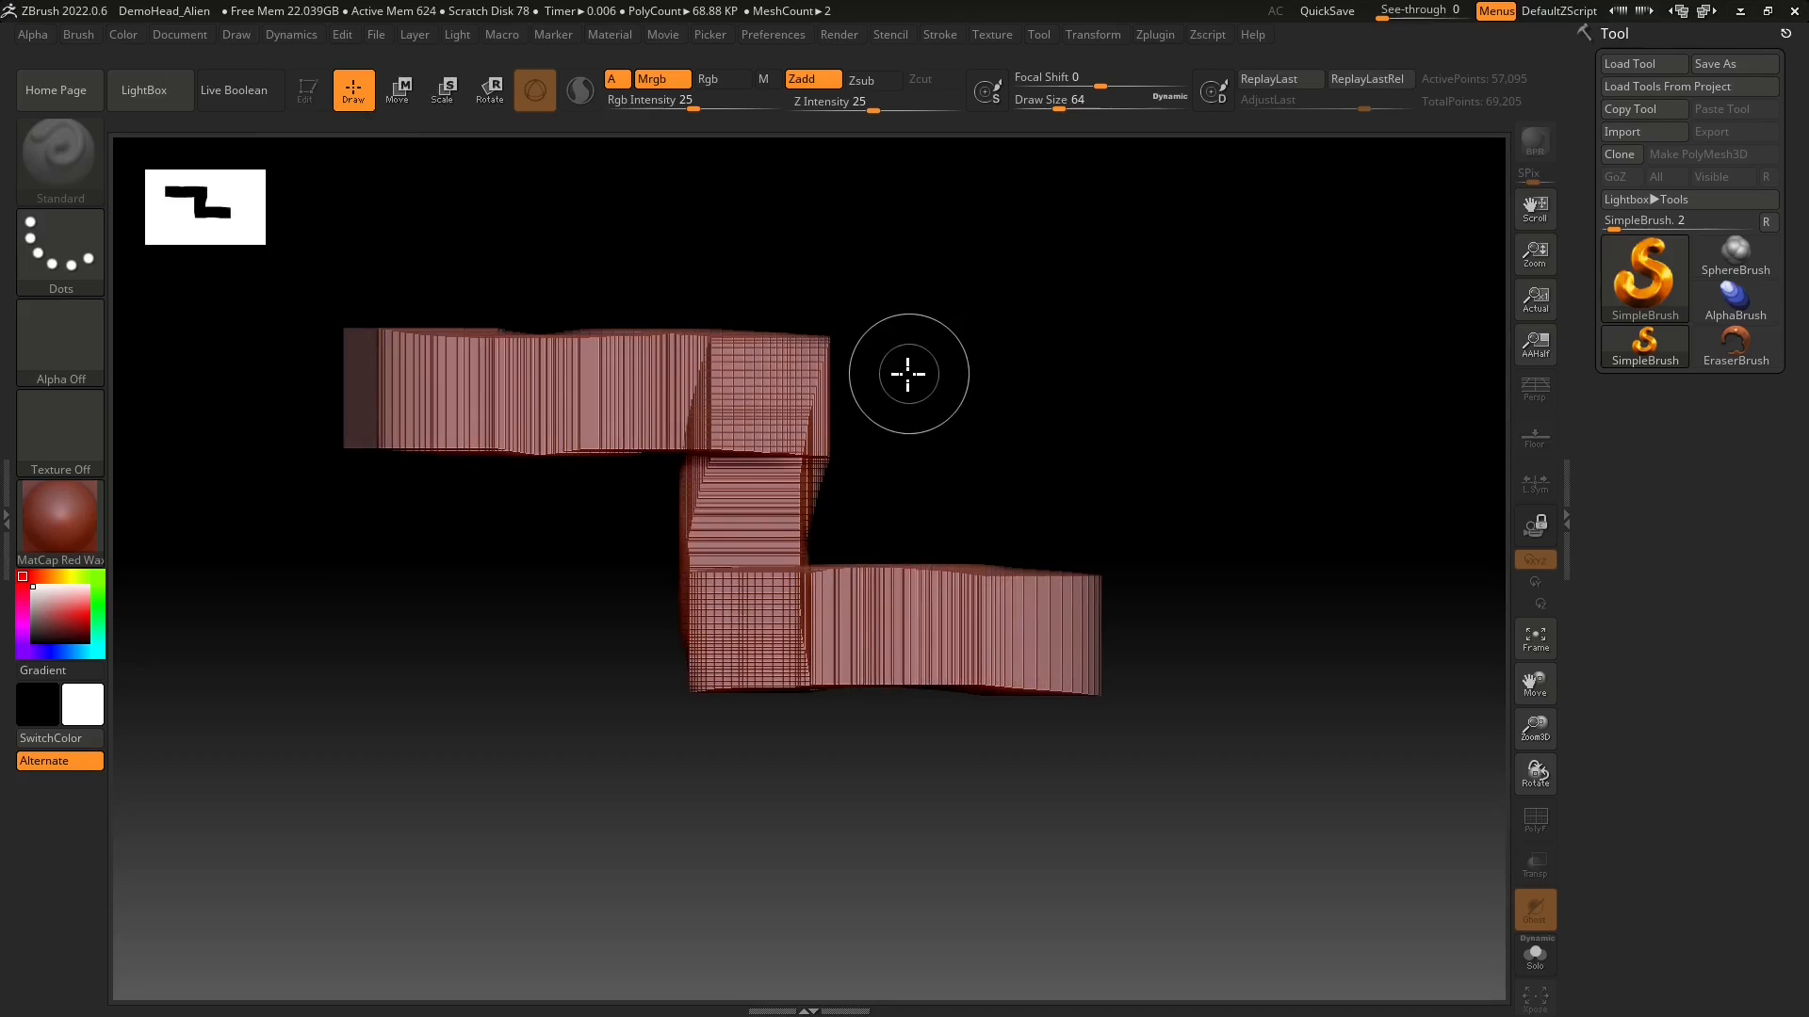
mouse_move(924, 277)
left_mouse_down()
mouse_move(938, 325)
mouse_move(1131, 339)
left_mouse_up()
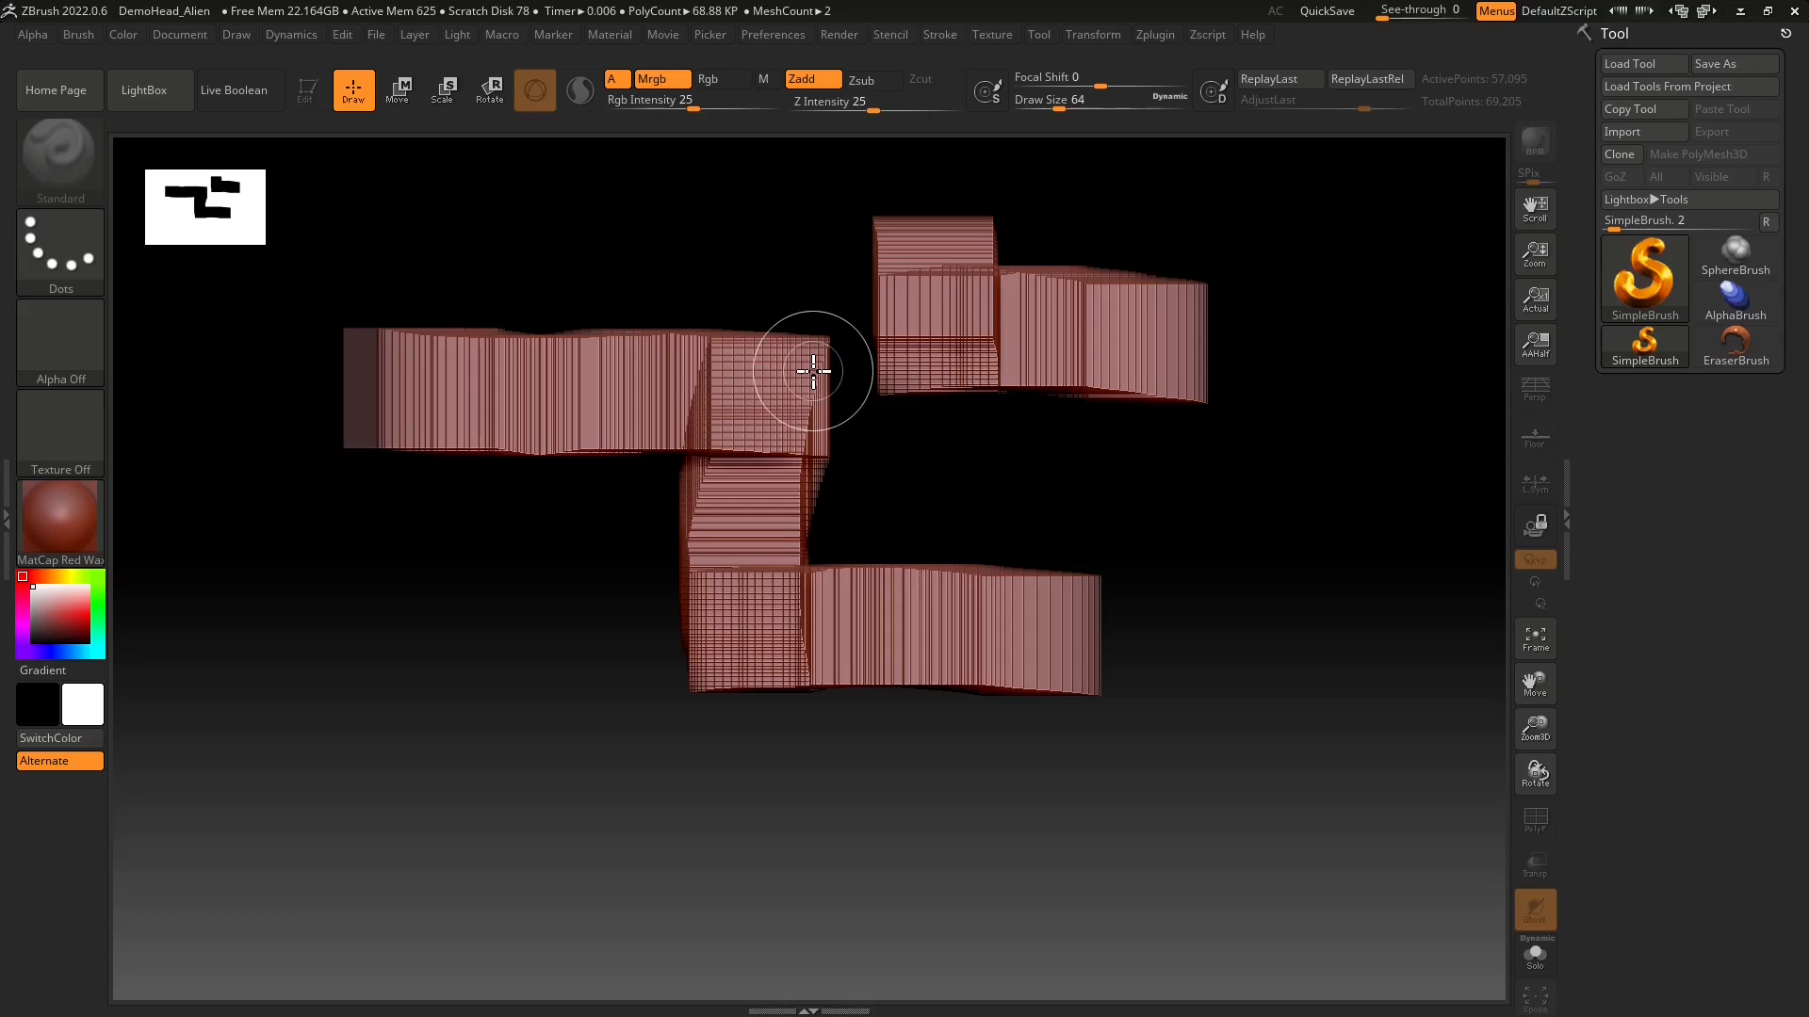
left_click(829, 346, "ctrl+shift")
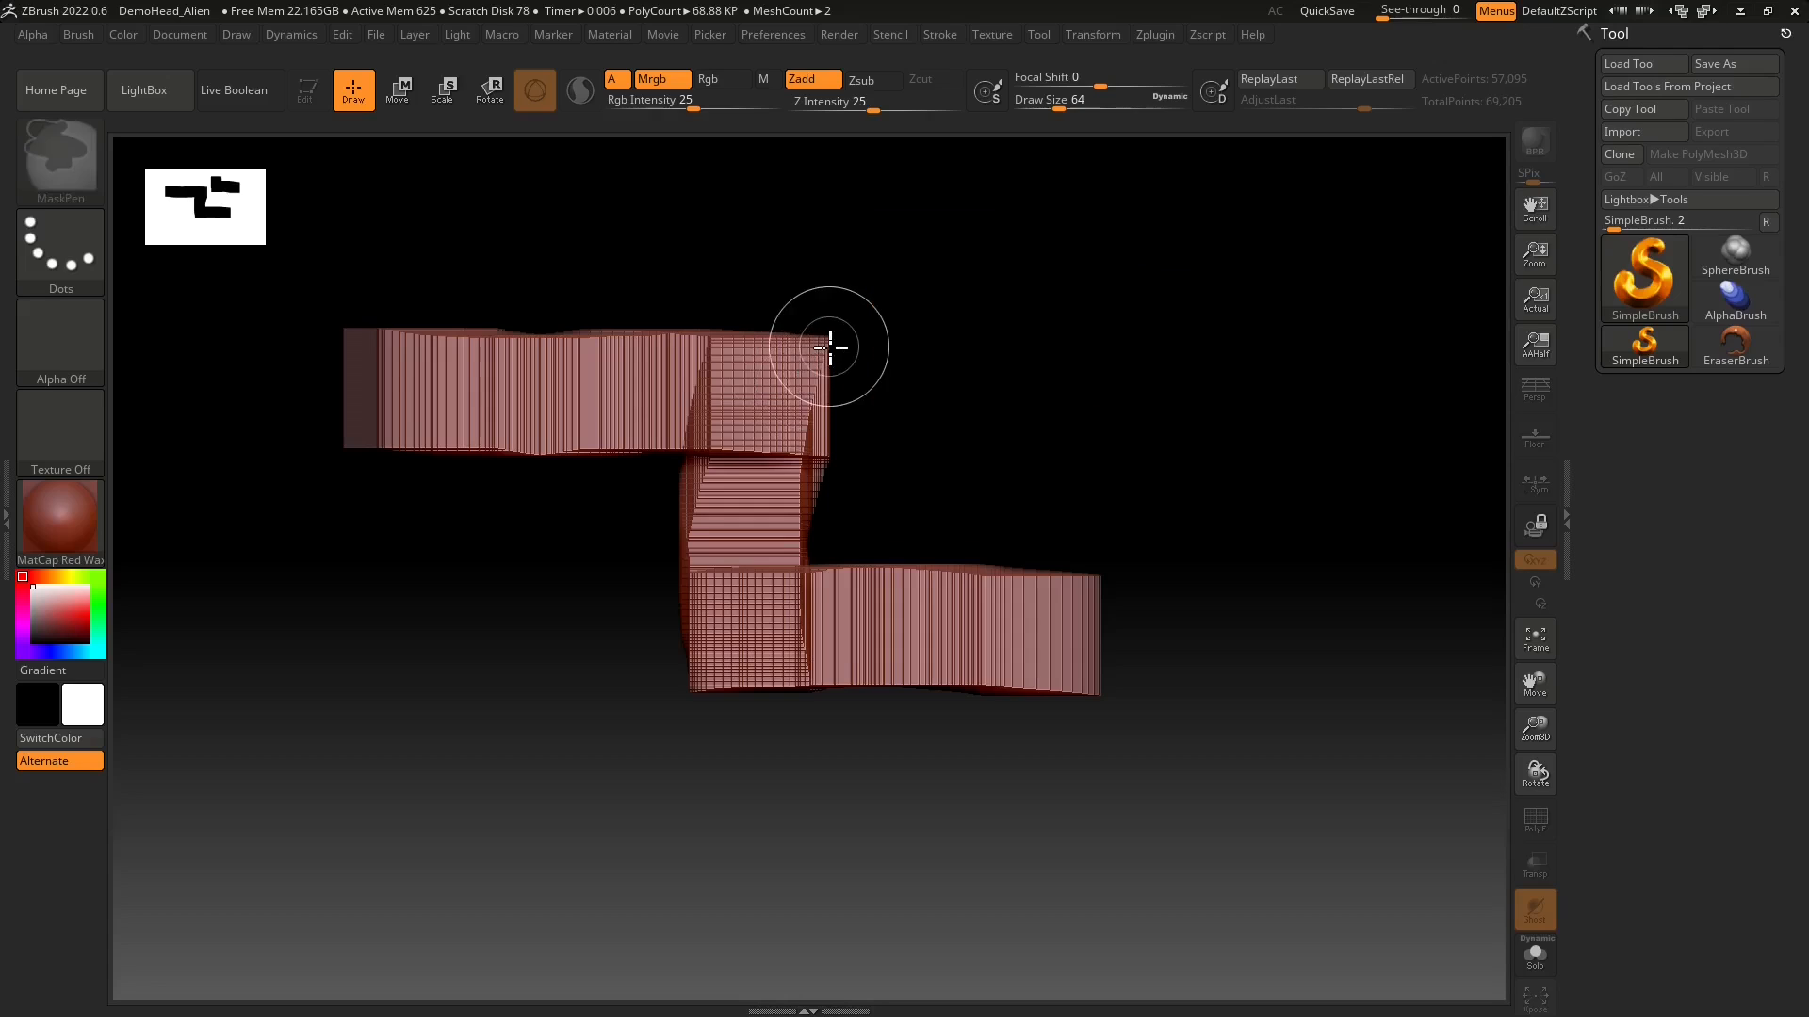
left_click(829, 346, "ctrl+shift")
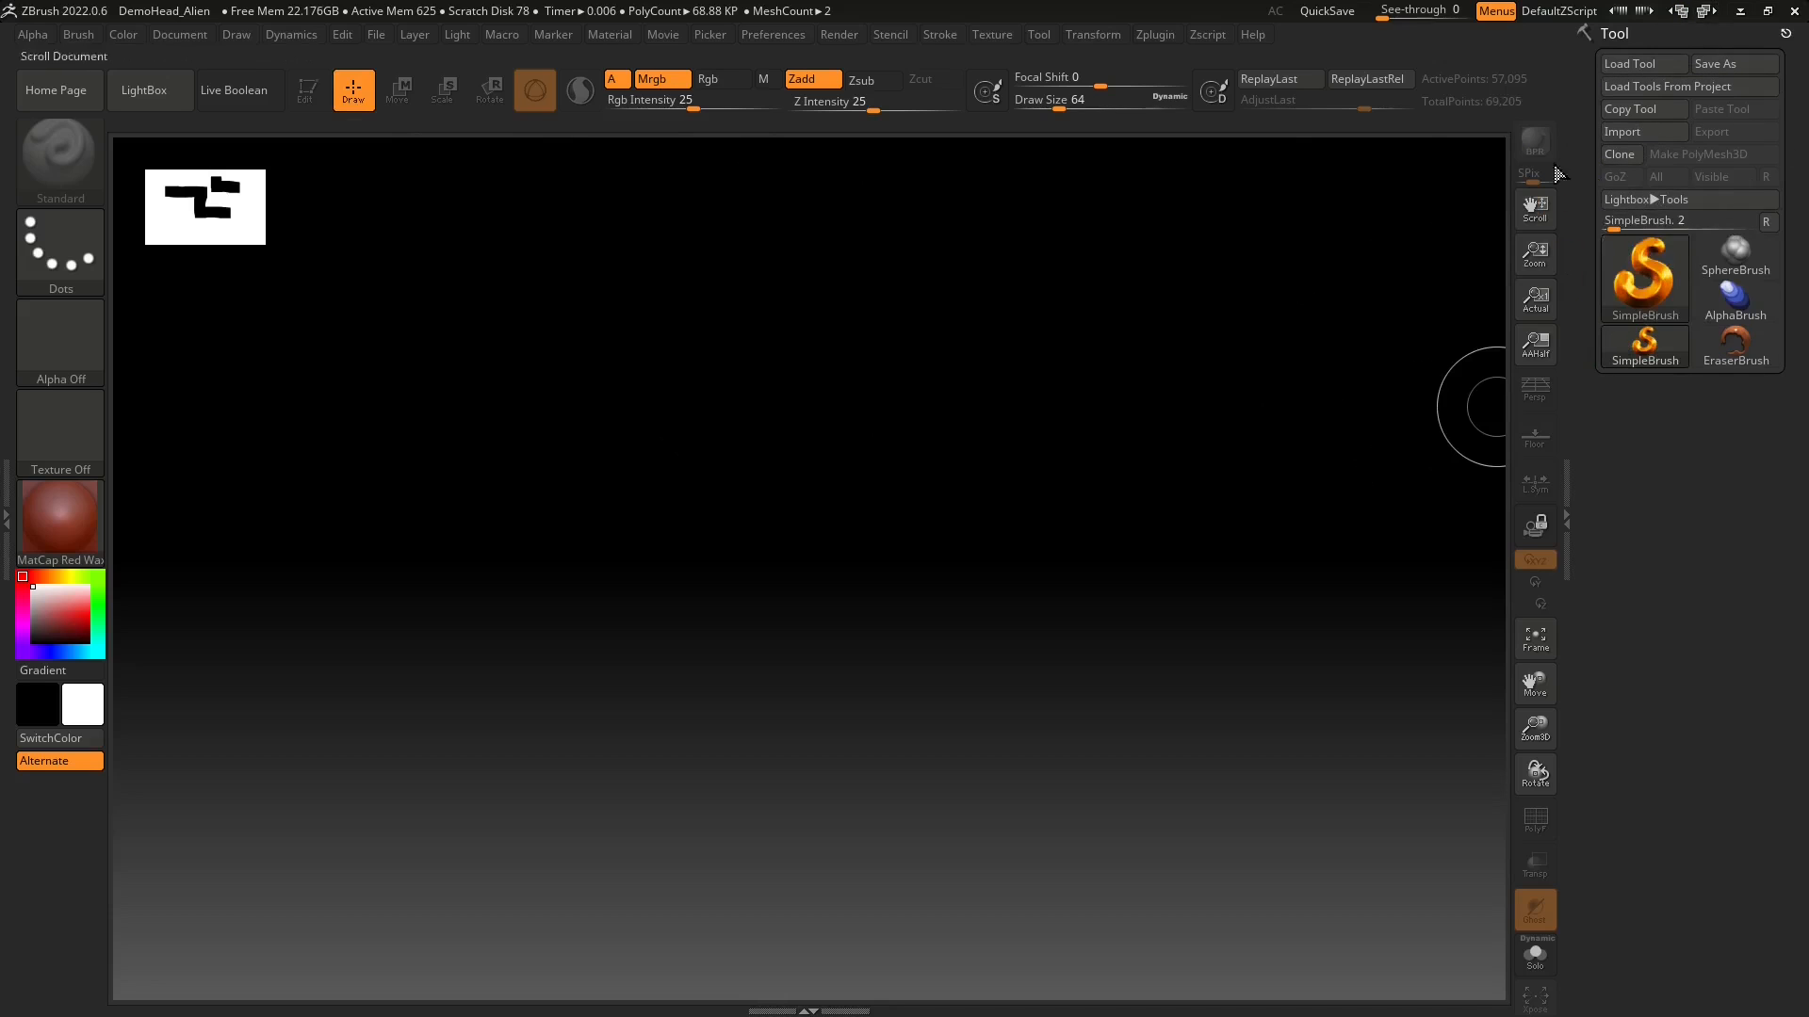
- Look through the 3D meshes and 2.5D brushes available for the current tool
left_click(1661, 295)
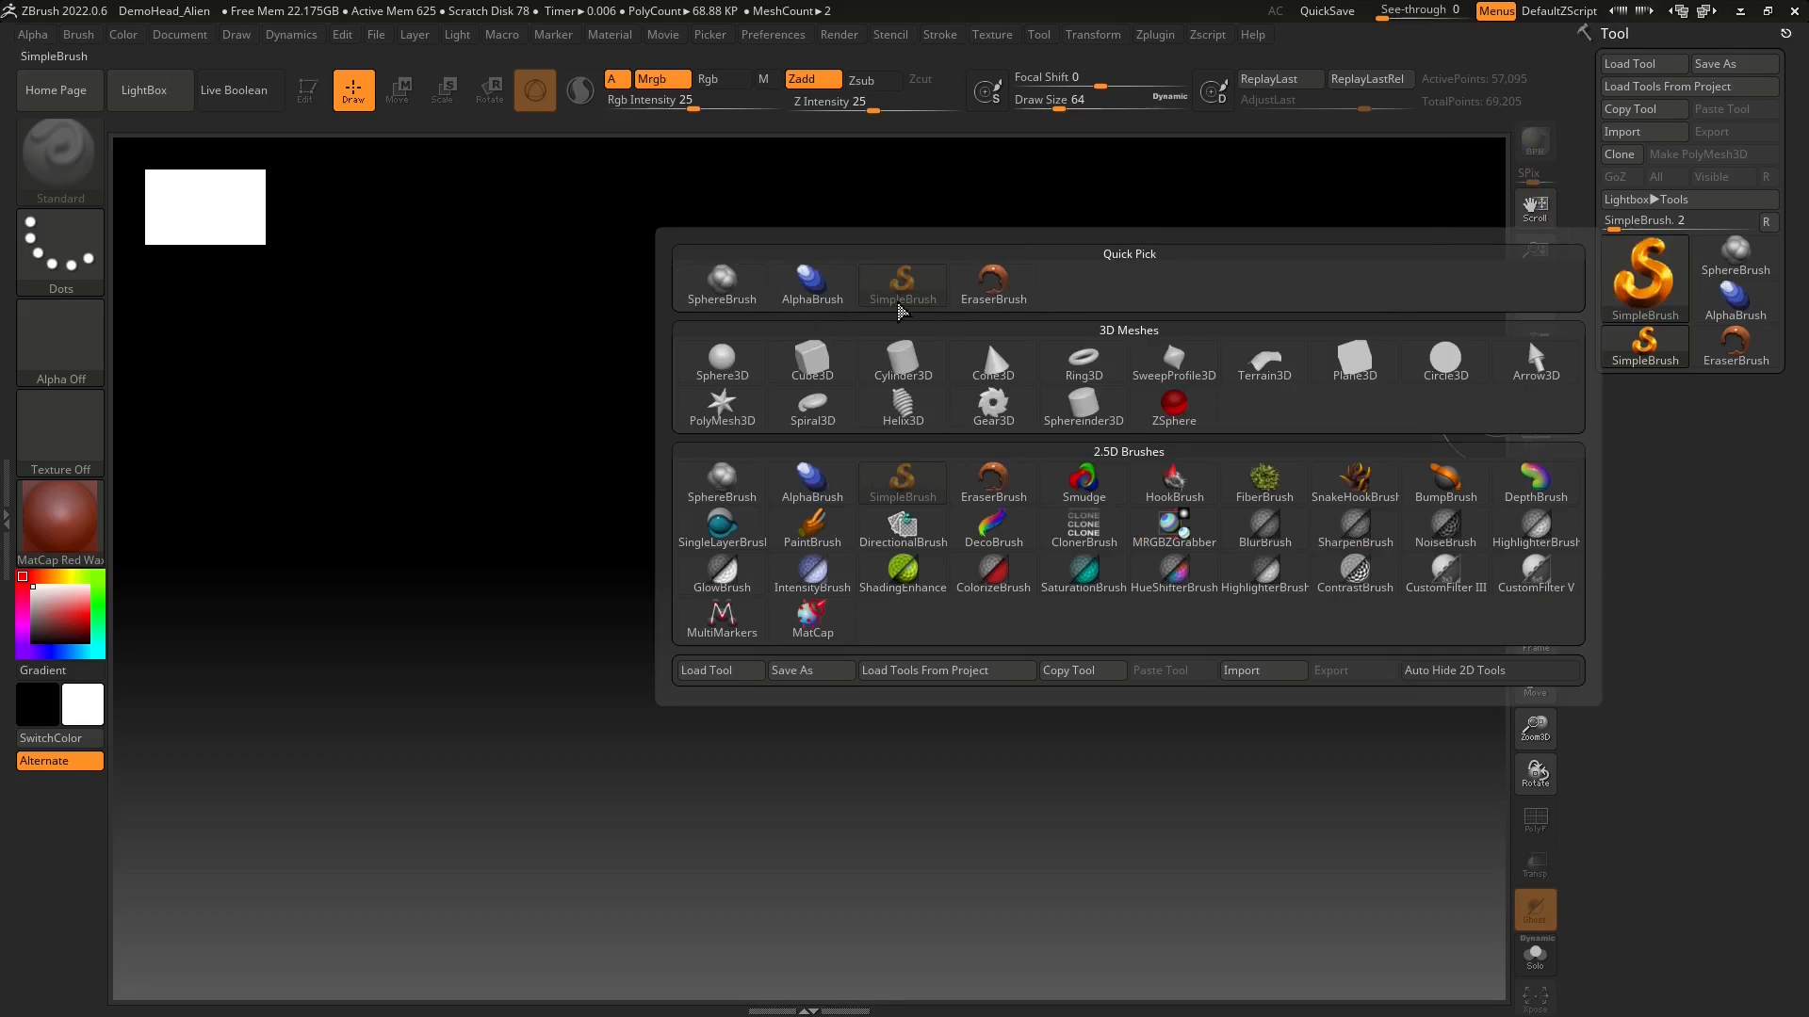
mouse_move(992, 325)
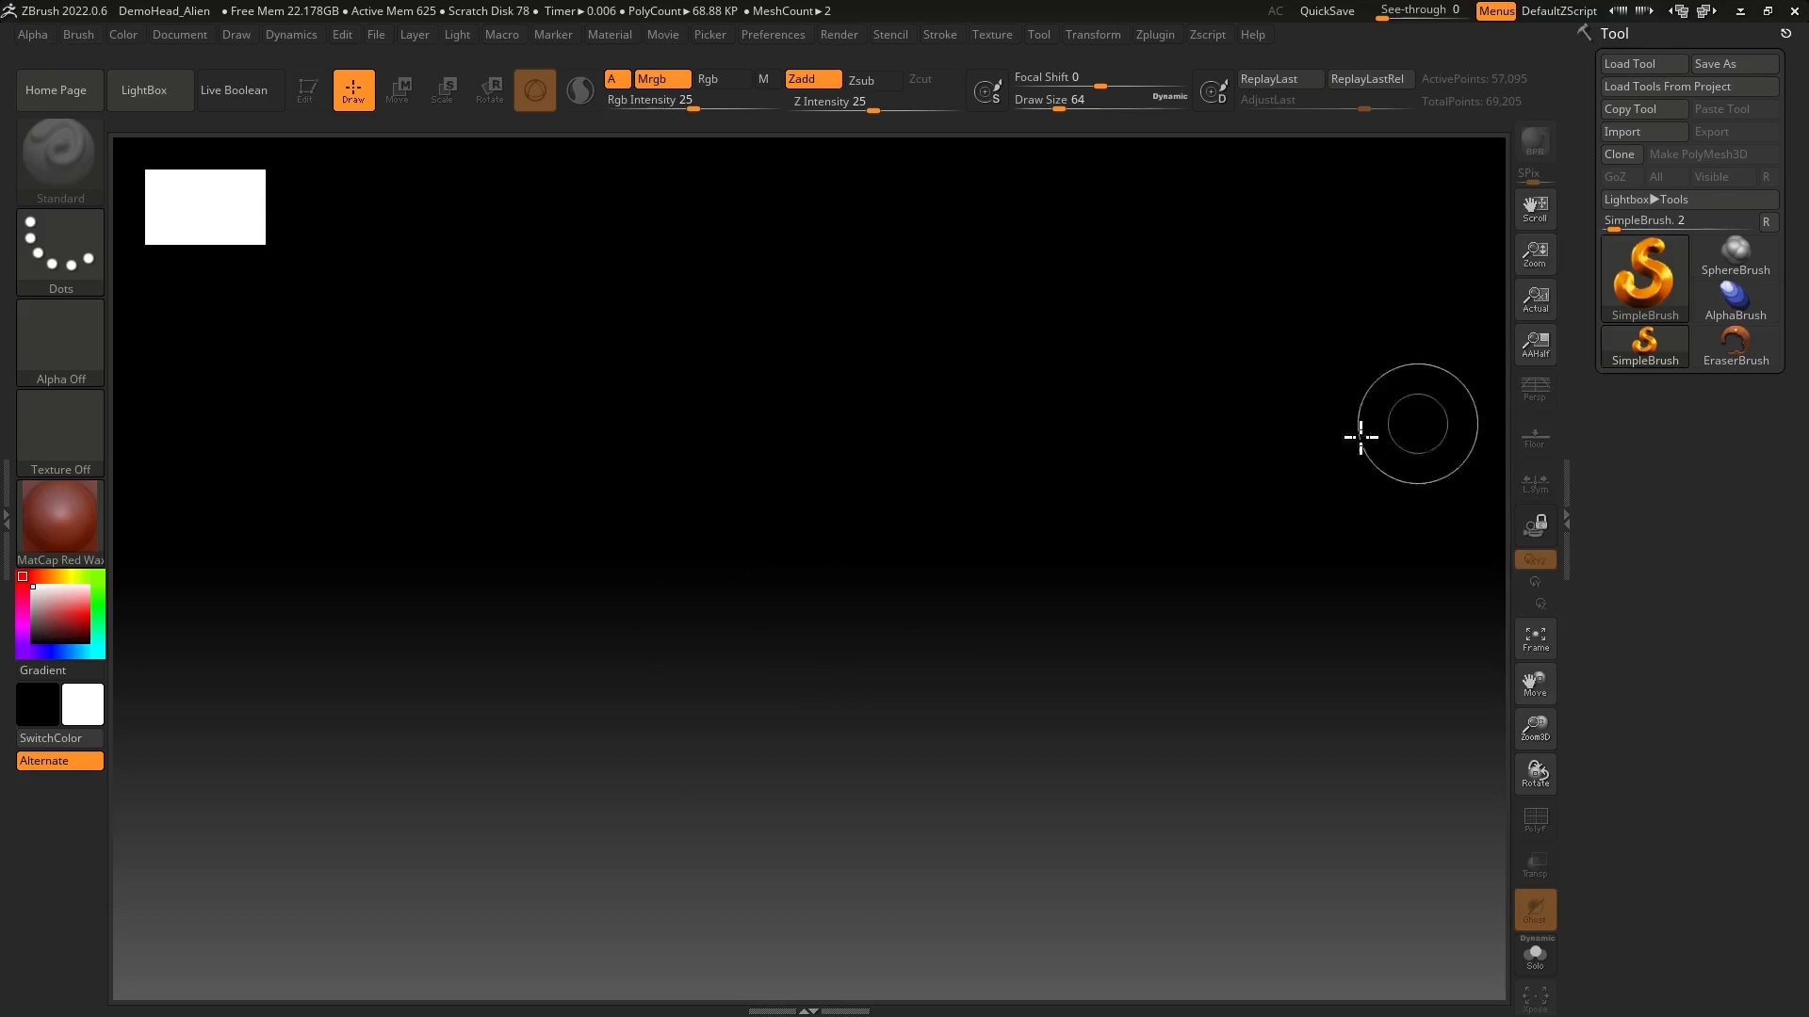
left_click(1639, 299)
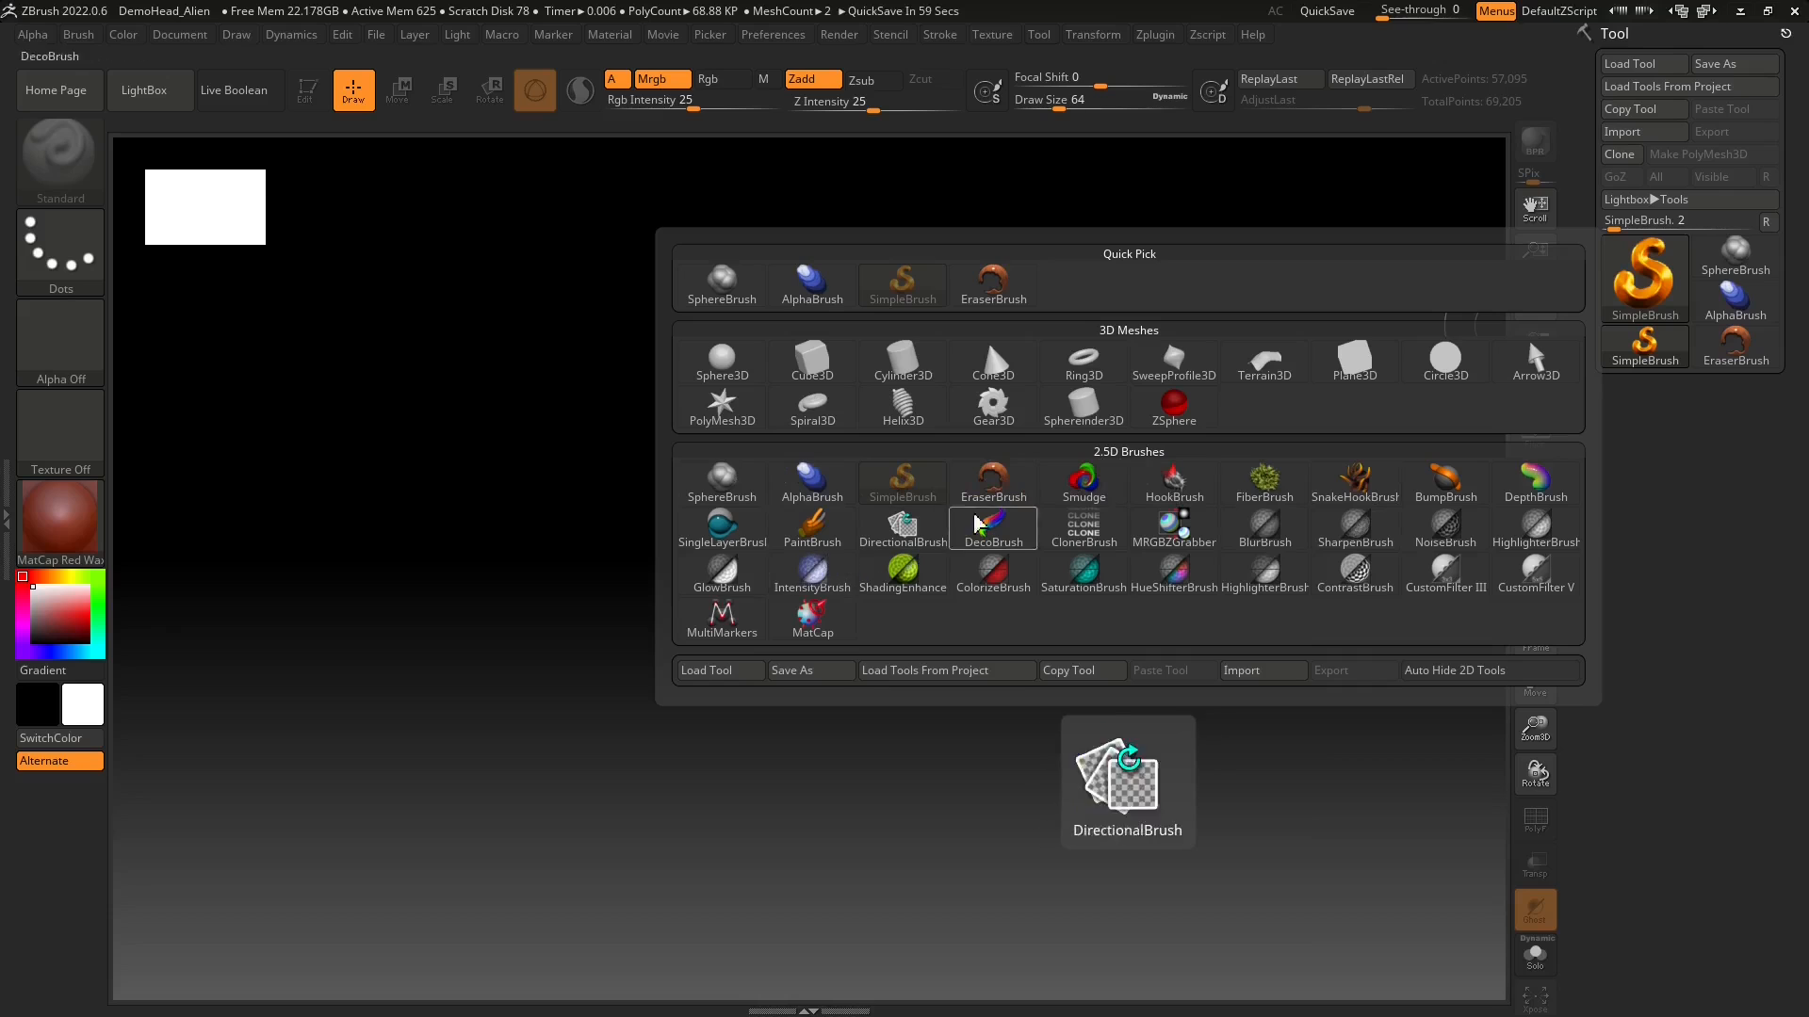
mouse_move(1131, 474)
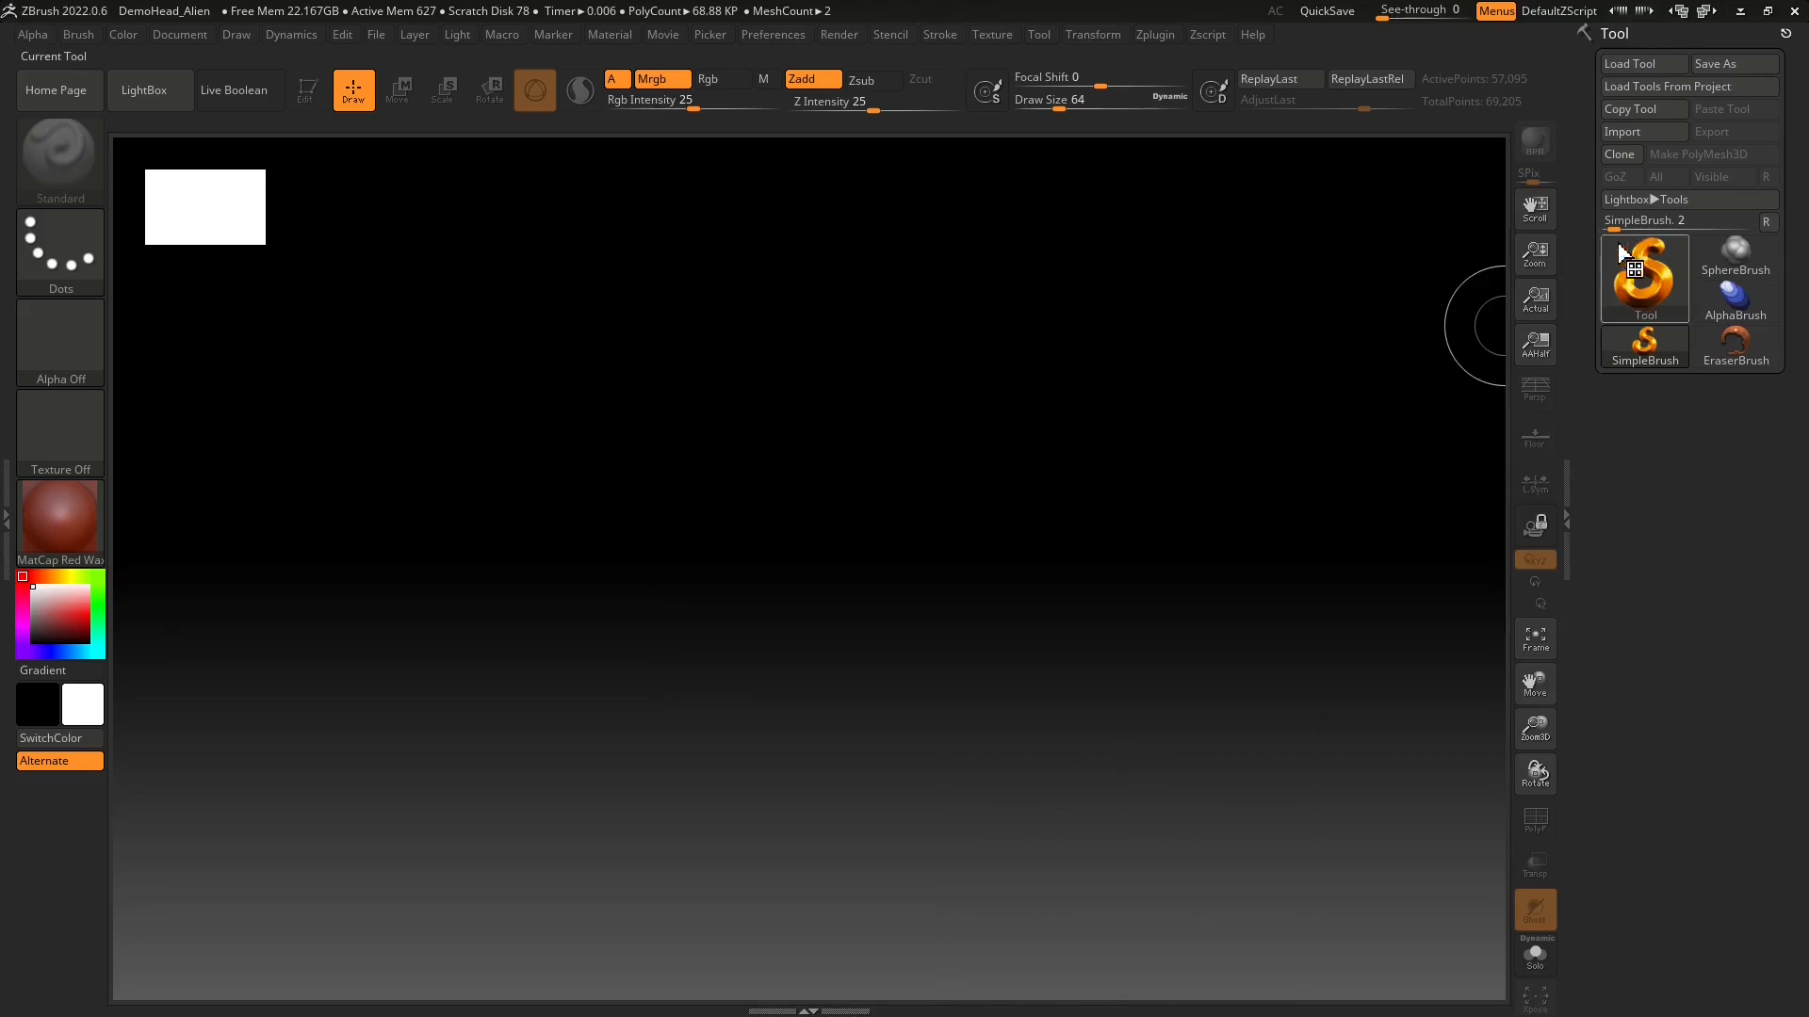
mouse_move(1636, 286)
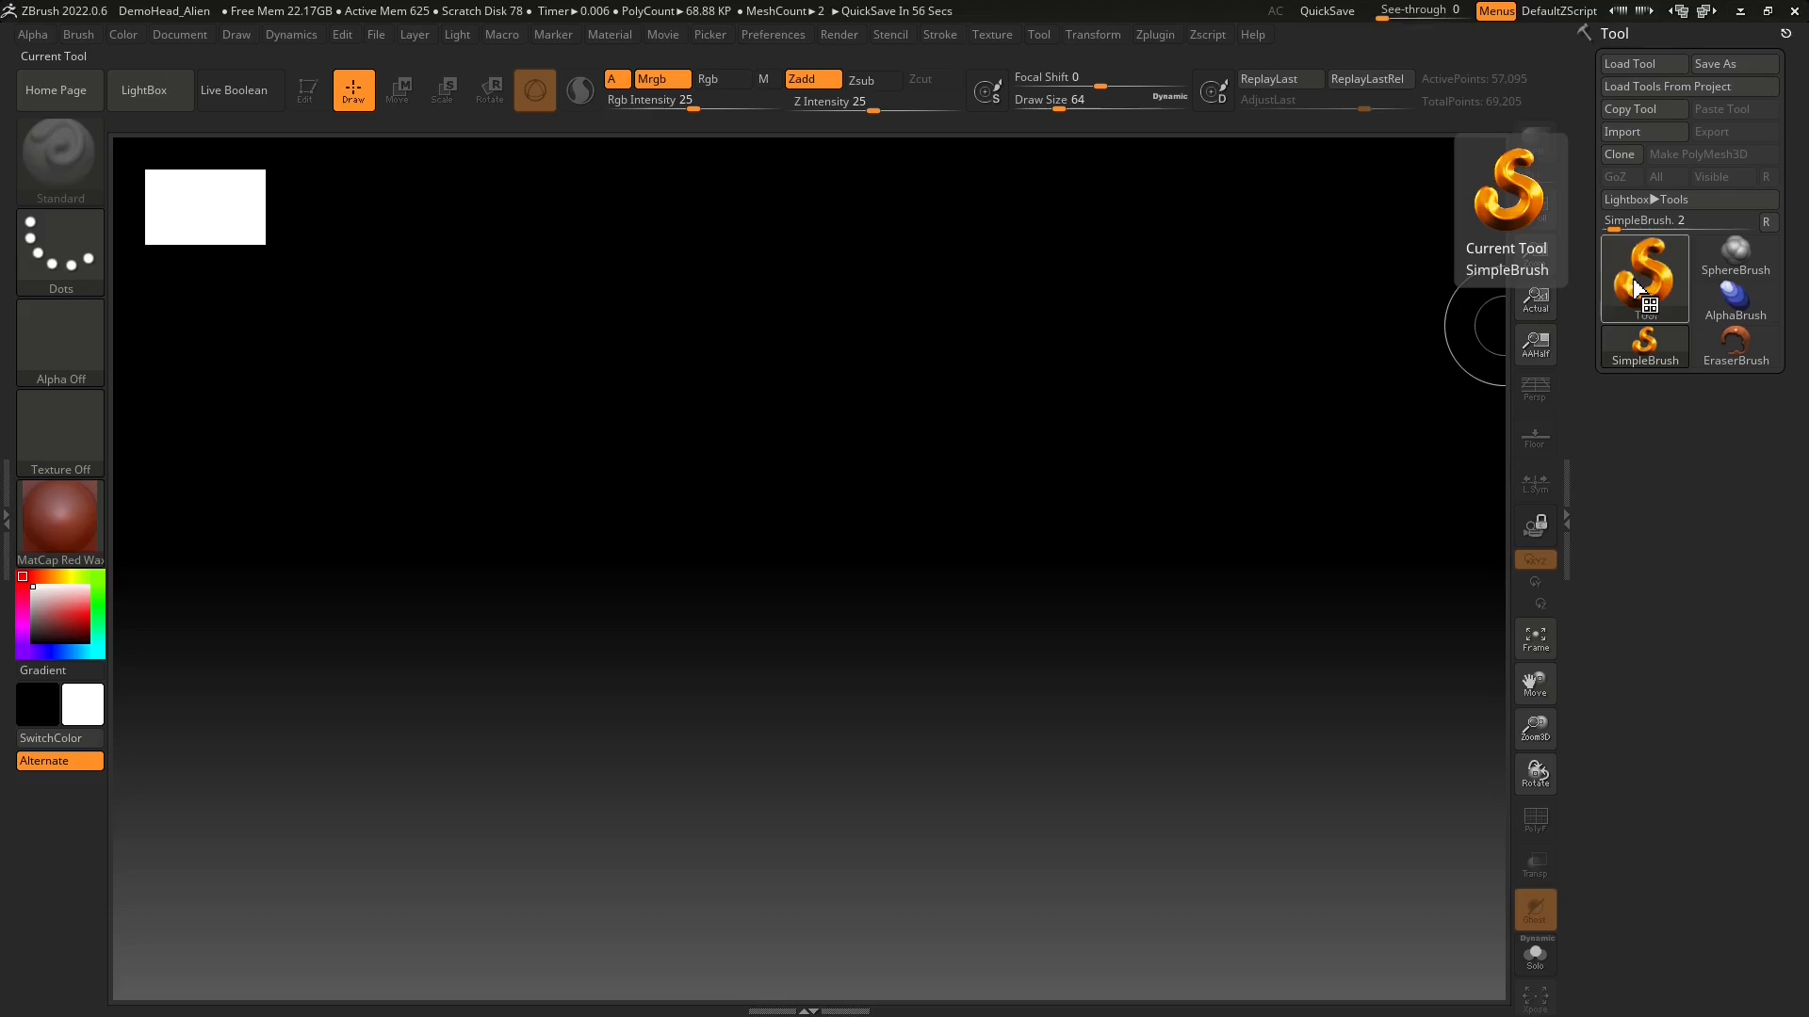
- Locate QuickSketch among the plugins and switch to the interface layout that has Projection Master and Quick Sketch shortcuts
left_click(1155, 36)
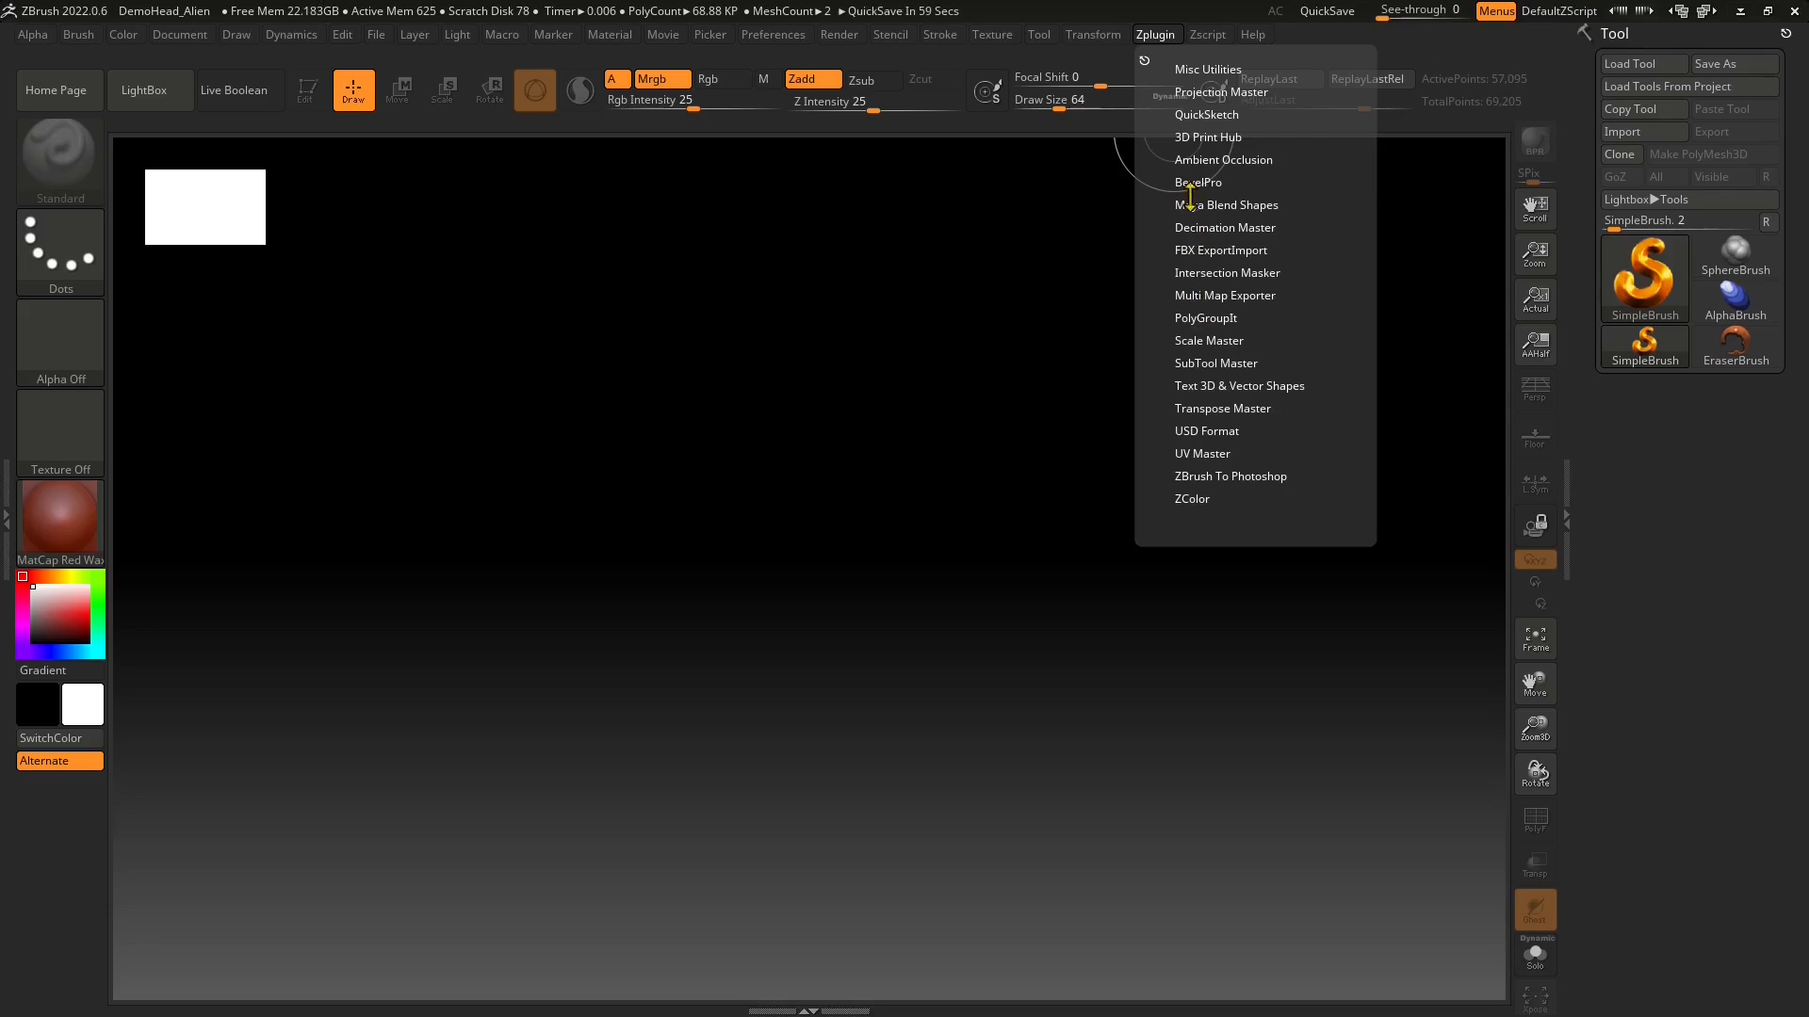
left_click(1201, 115)
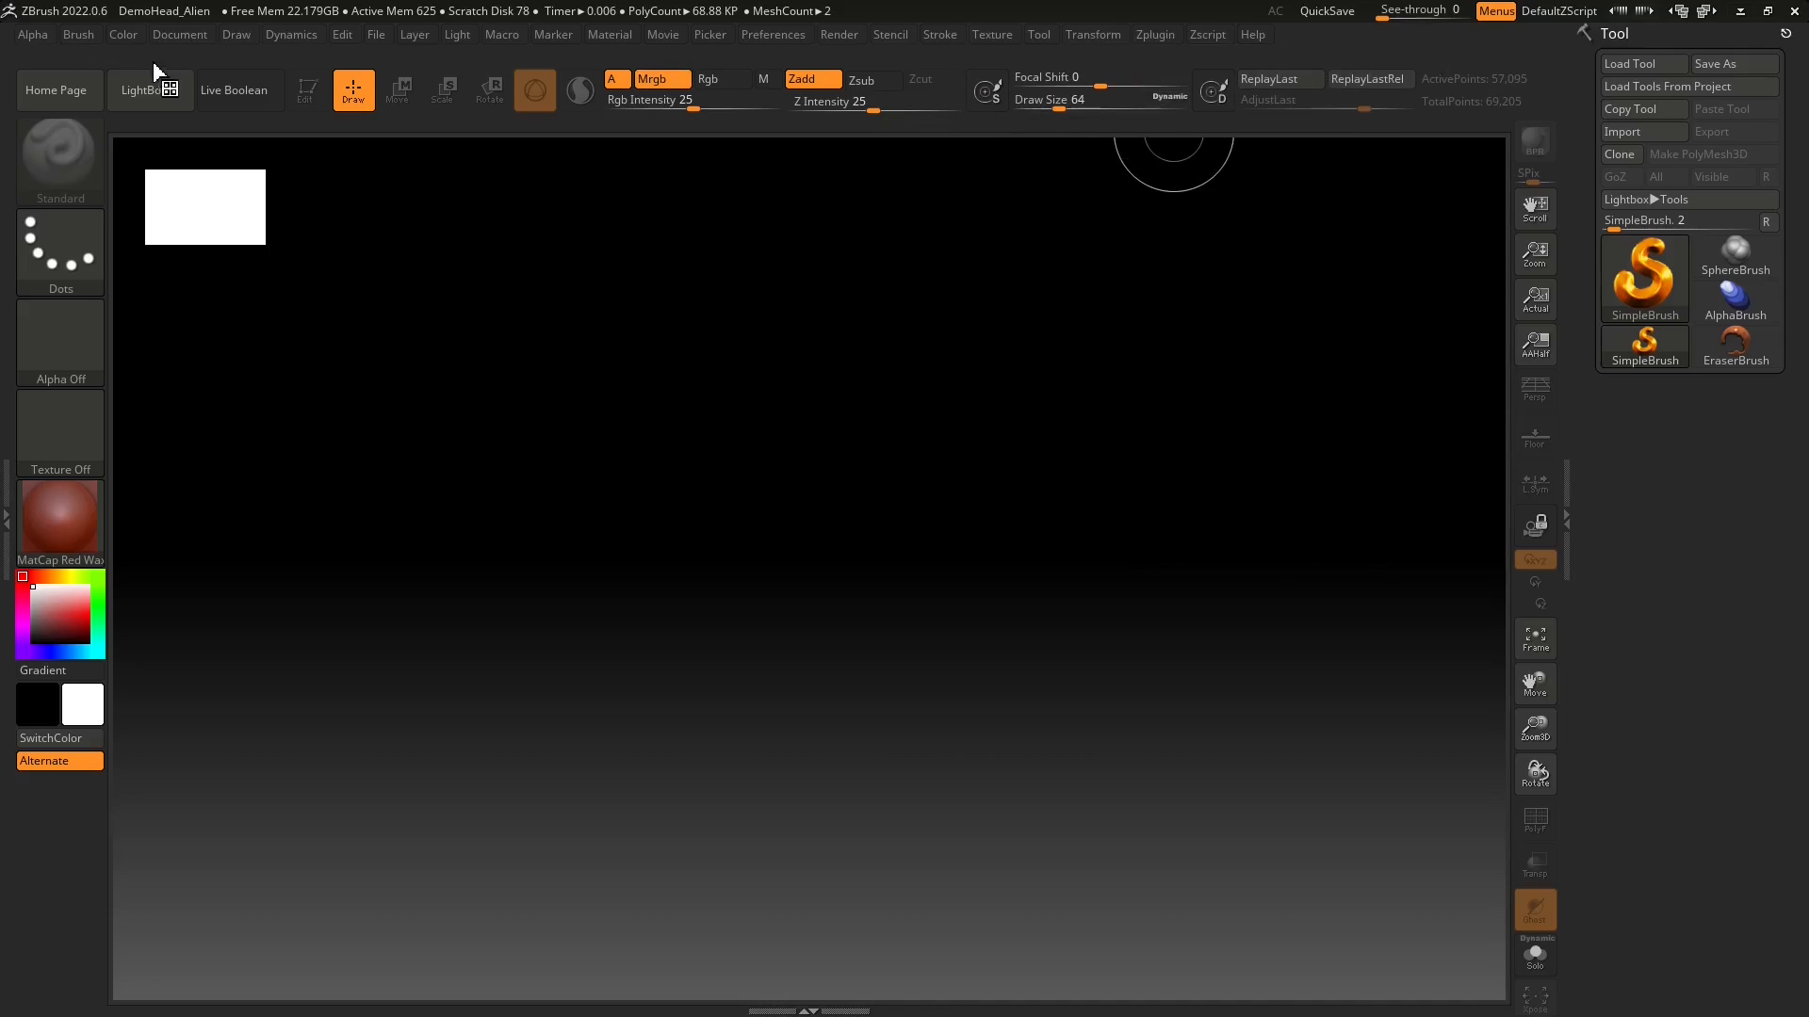
left_click(1707, 13)
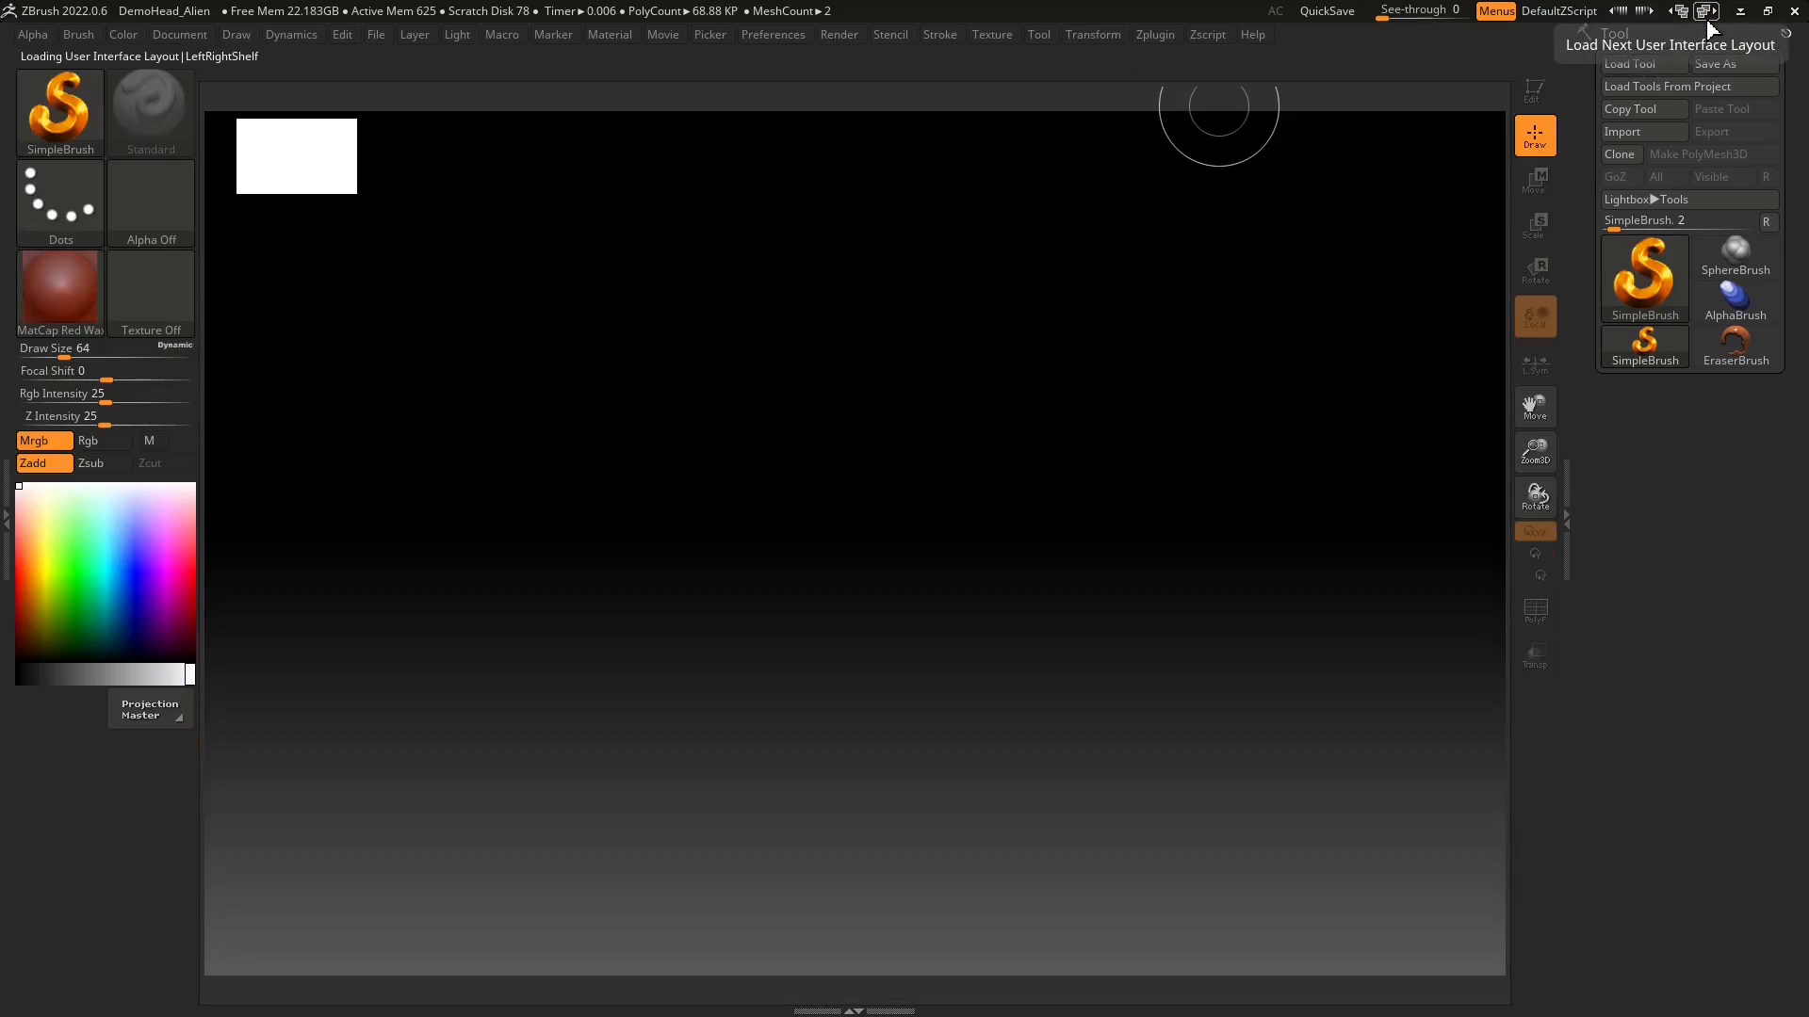
left_click(1708, 21)
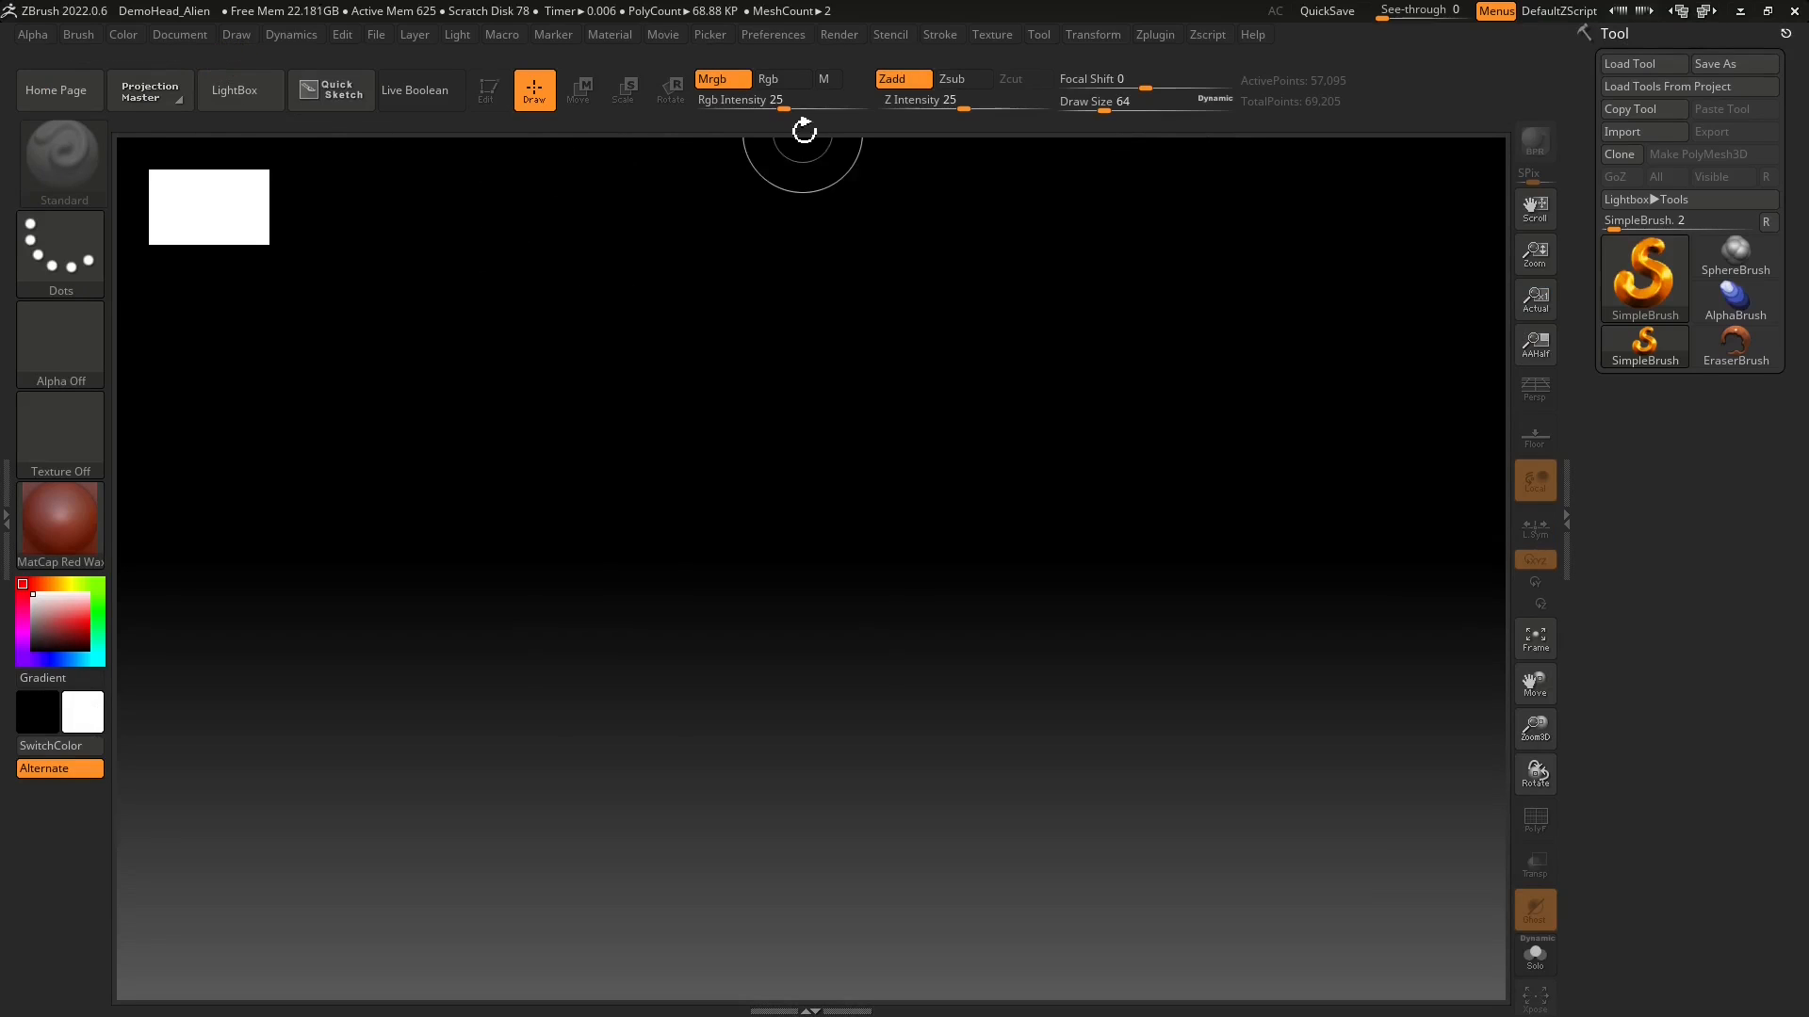
- Start a QuickSketch drawing plane and face it from the front
left_click(344, 83)
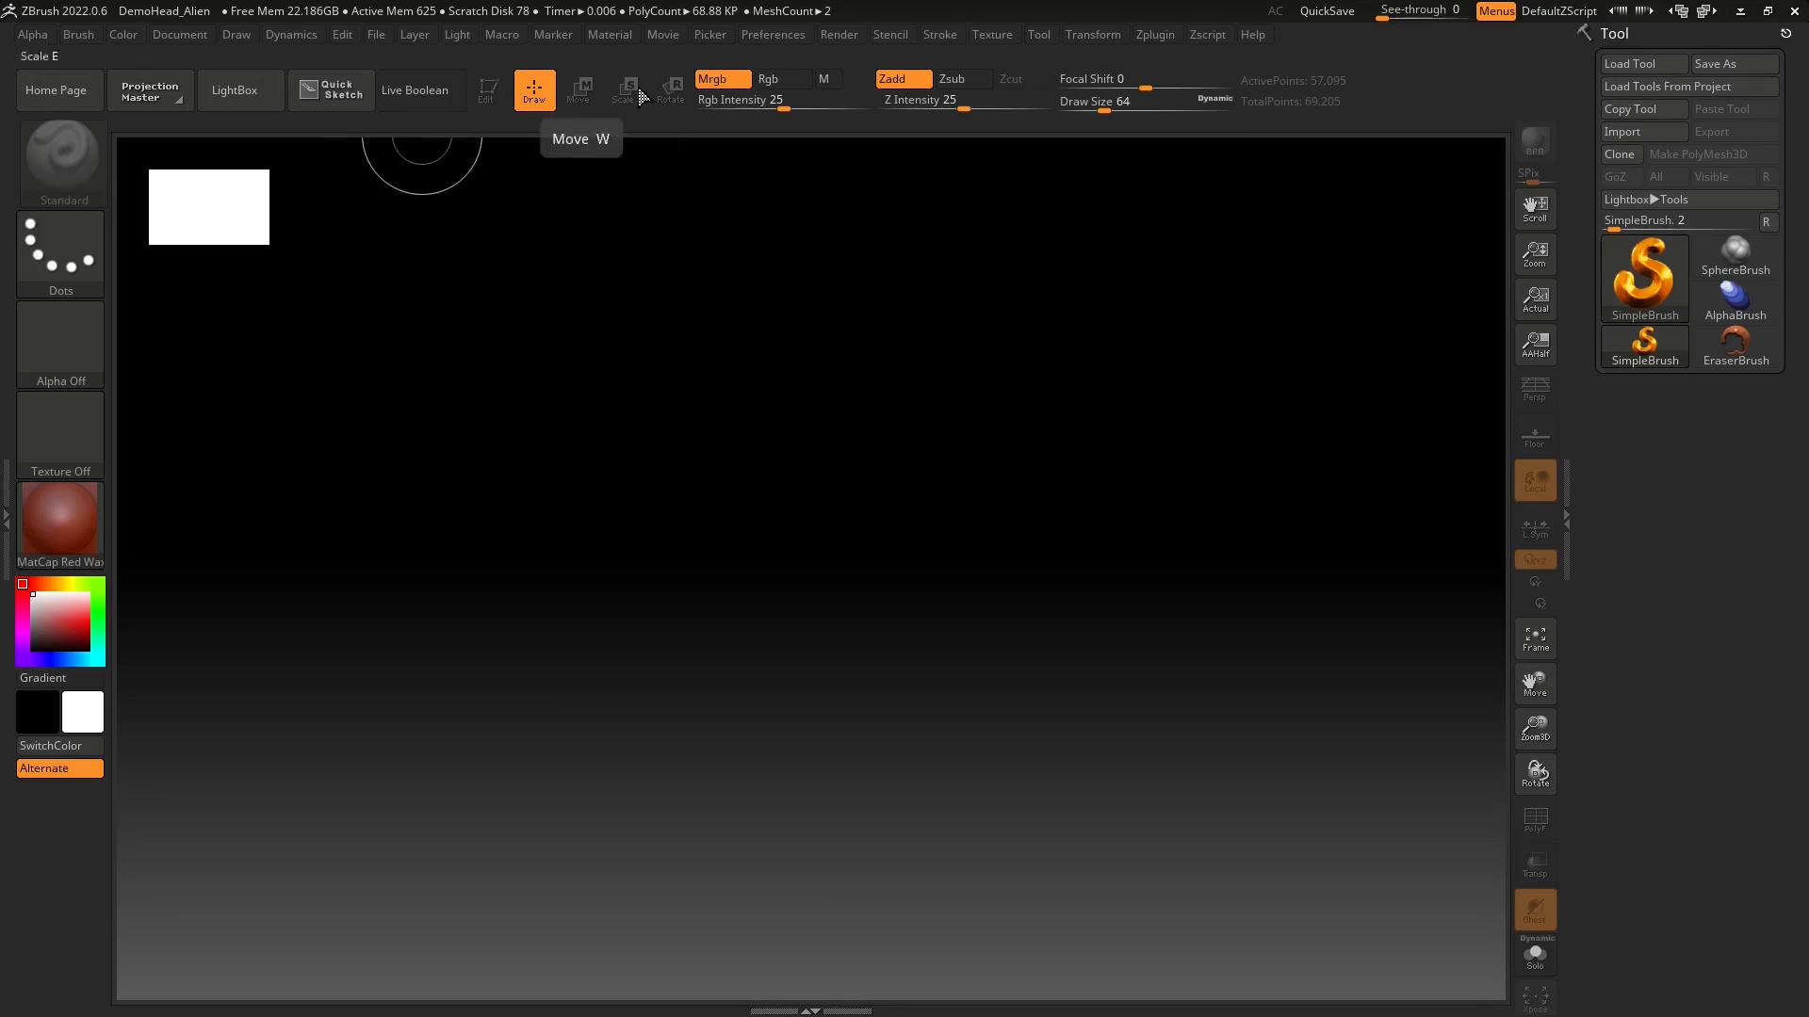
left_click(339, 92)
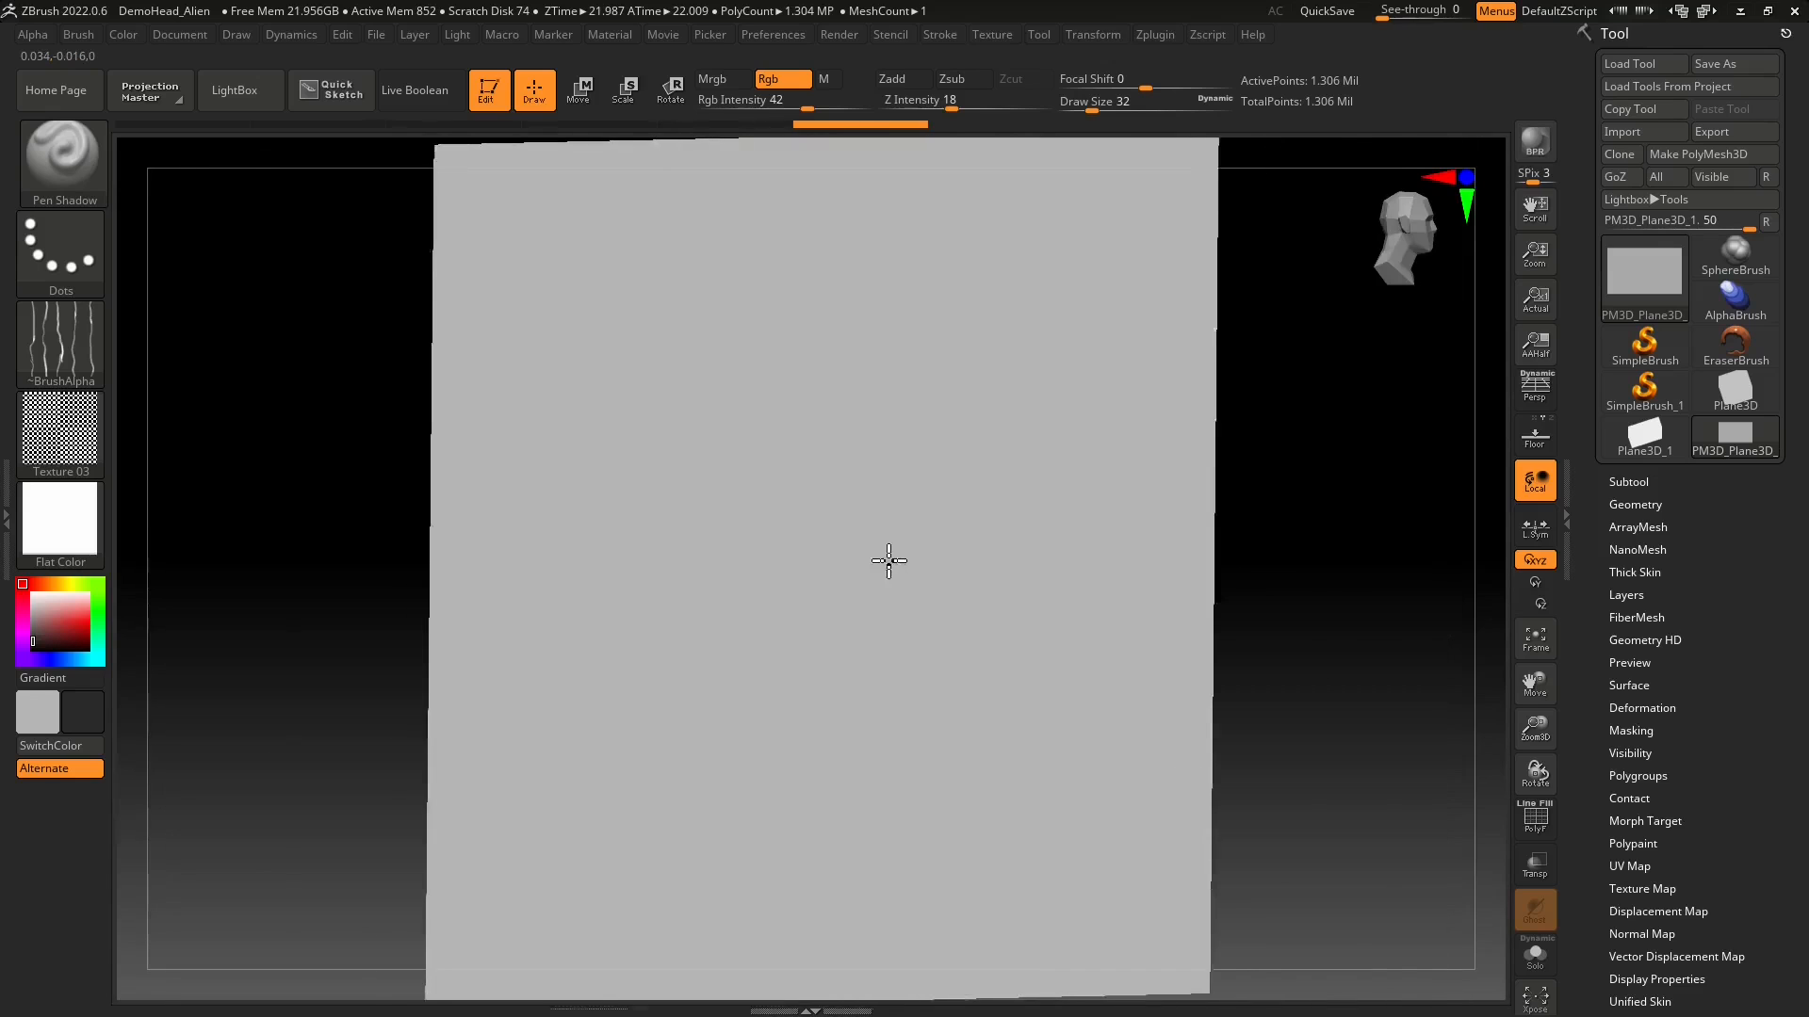
mouse_move(888, 561)
right_mouse_down()
mouse_move(884, 458)
mouse_move(771, 481)
mouse_move(730, 523)
mouse_move(791, 613)
mouse_move(864, 597)
mouse_move(845, 577)
mouse_move(828, 646)
mouse_move(811, 638)
mouse_move(835, 609)
right_mouse_up()
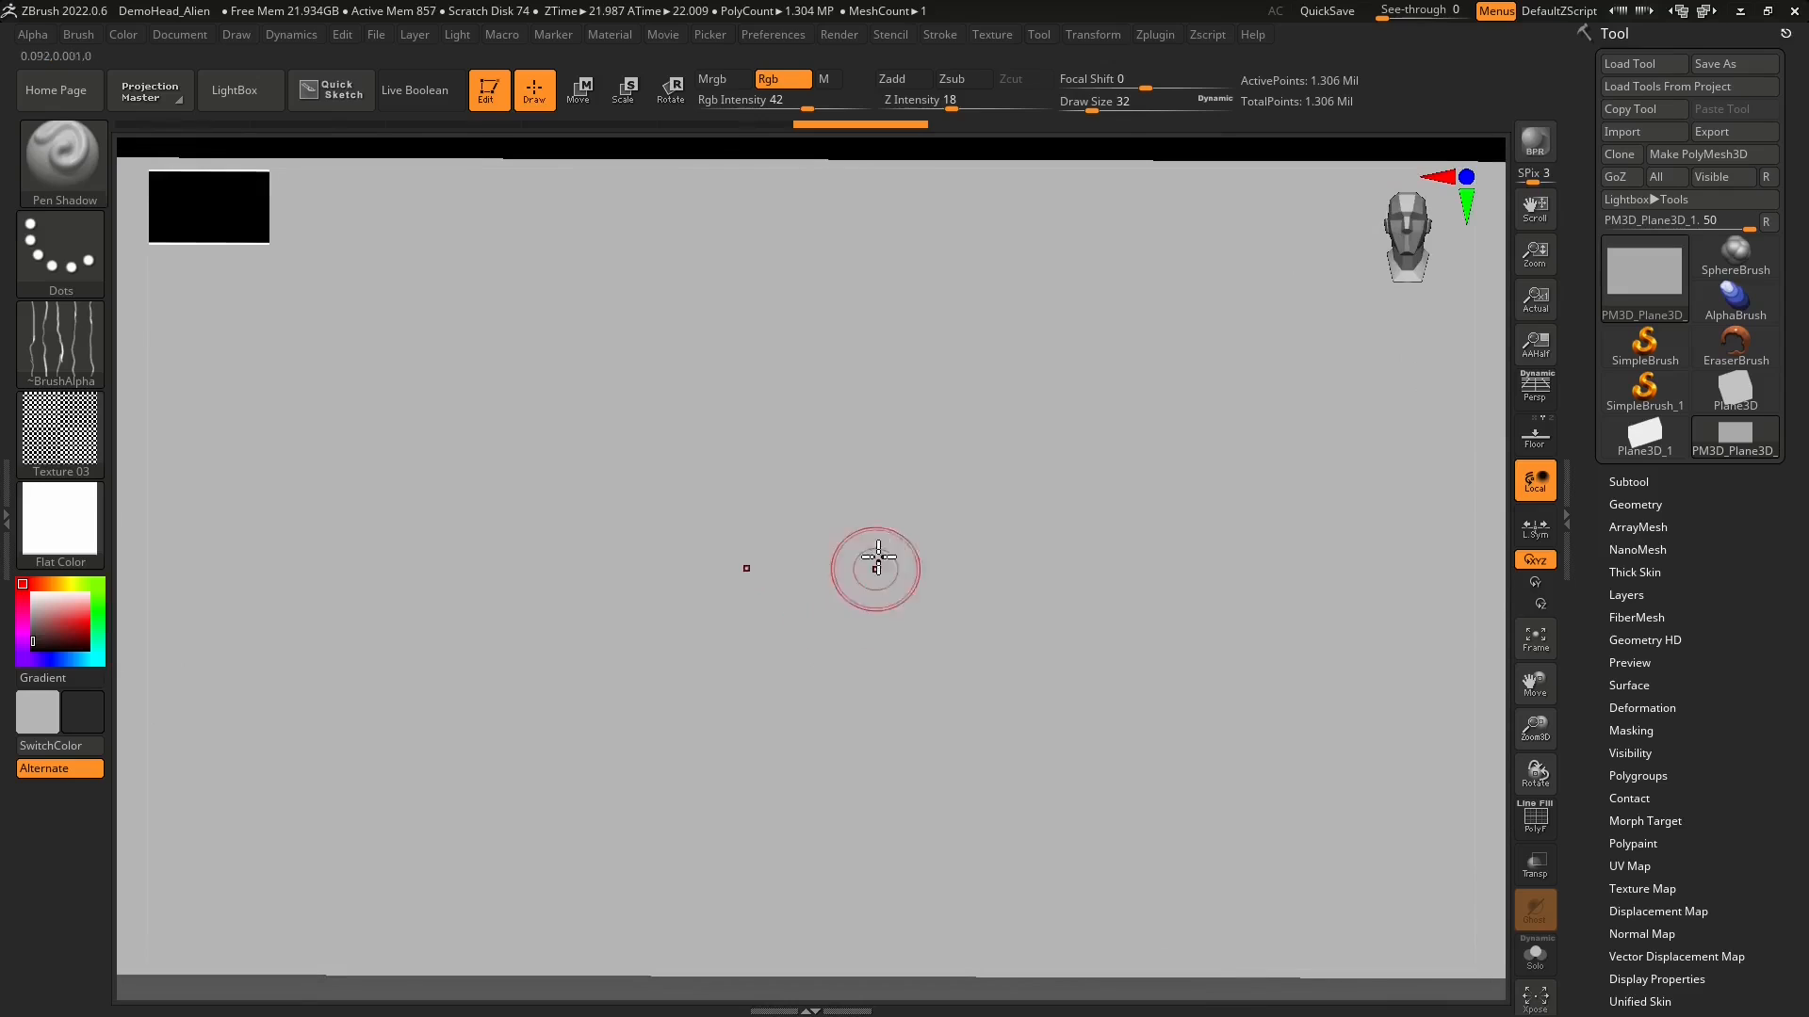
left_click(1408, 226)
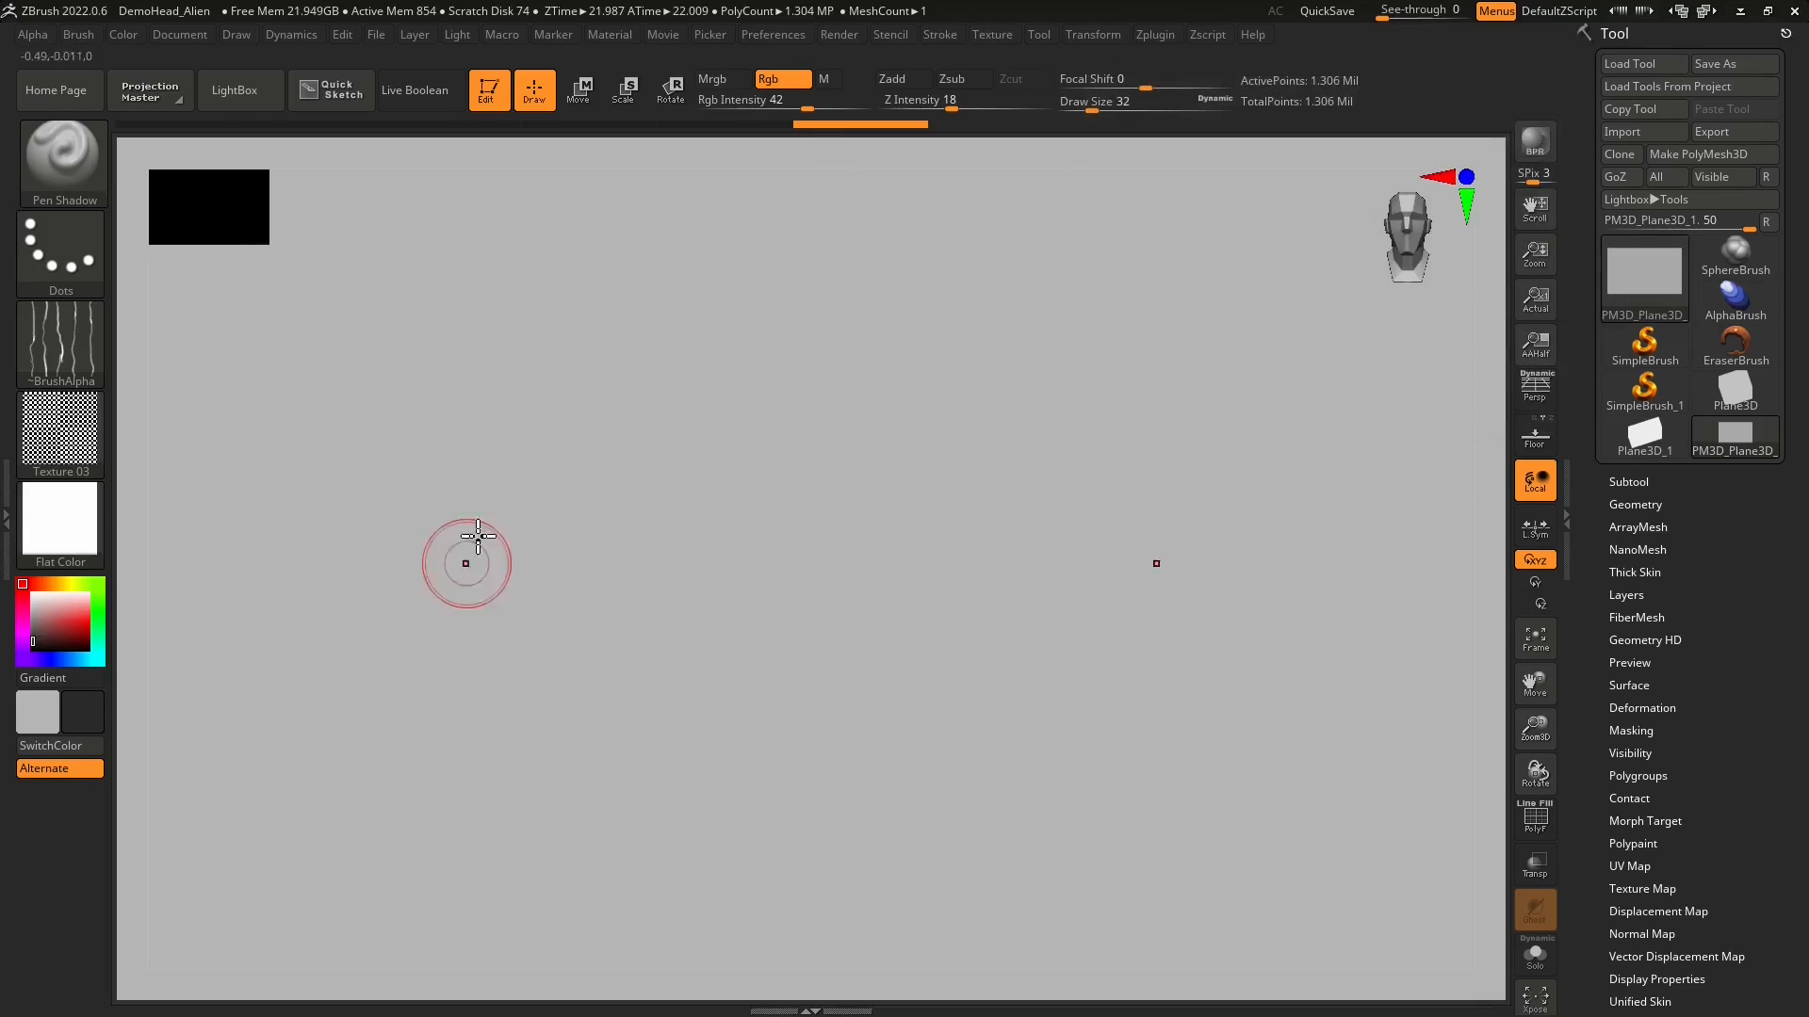
- Sketch mirrored Pen Shadow strokes on the plane: a diagonal cross, a vertical central line and curved side branches
left_click_drag(546, 268, 1079, 708)
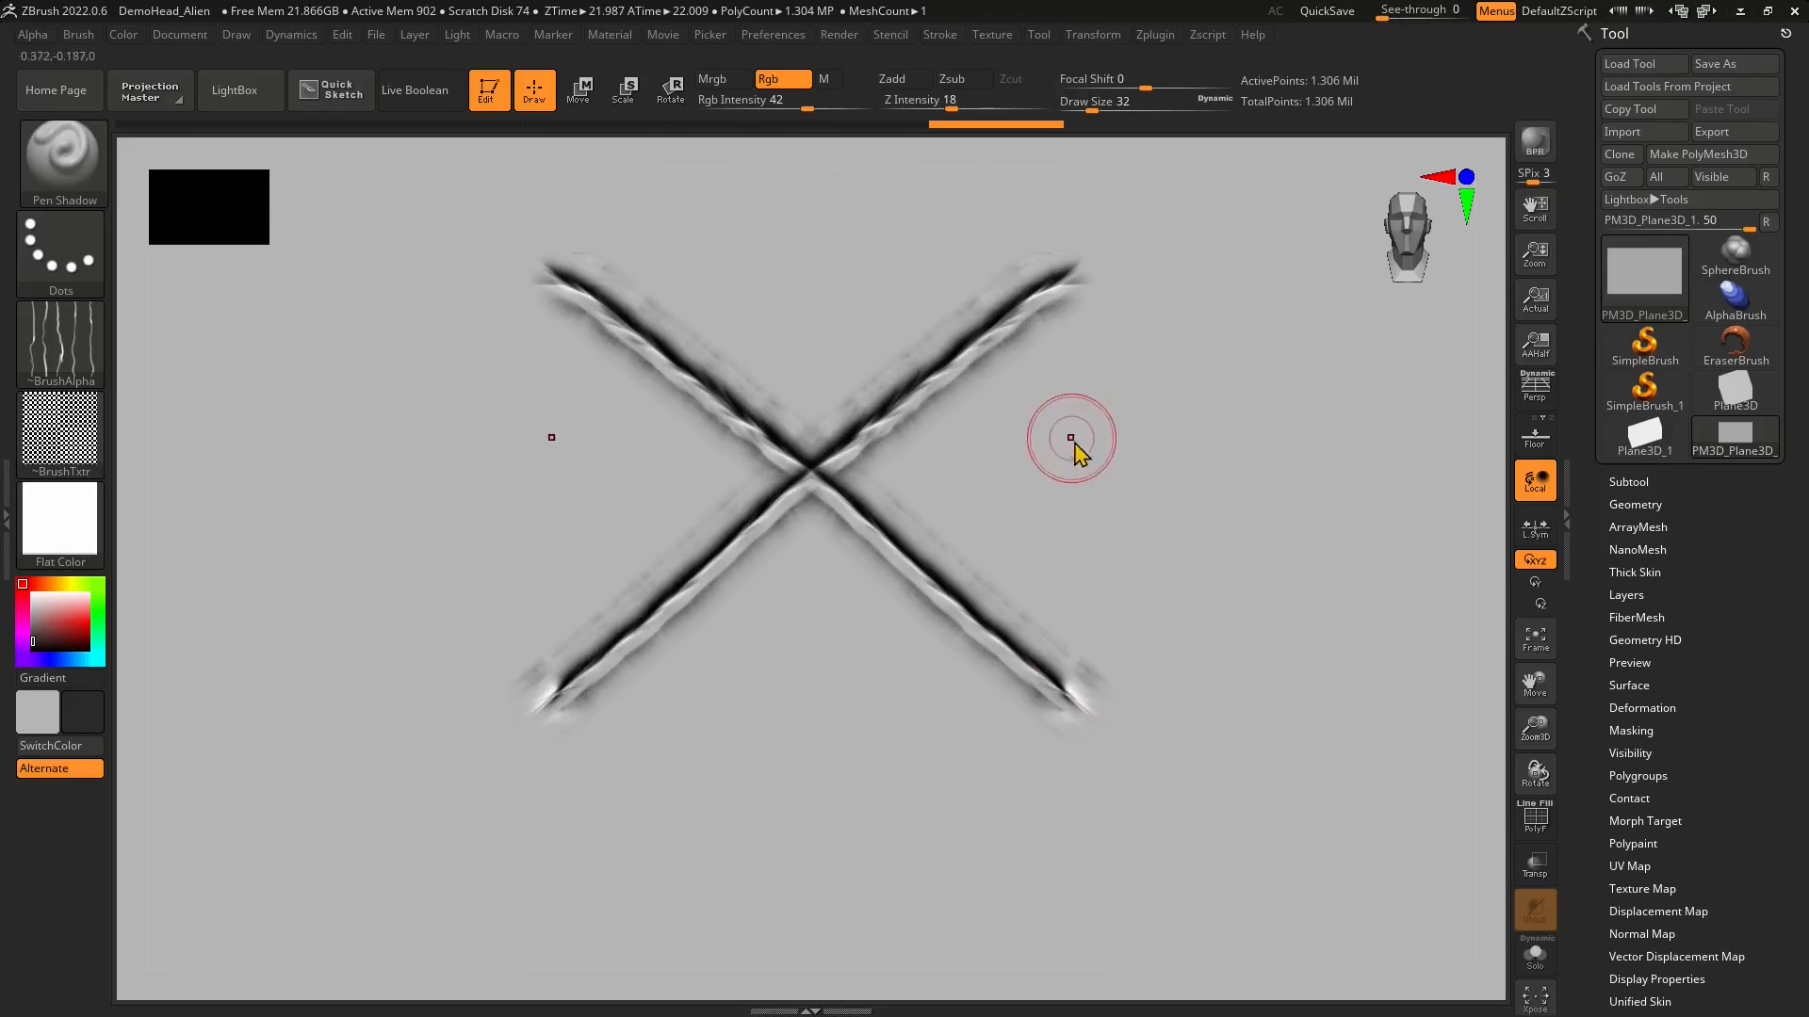
left_click_drag(810, 193, 772, 933)
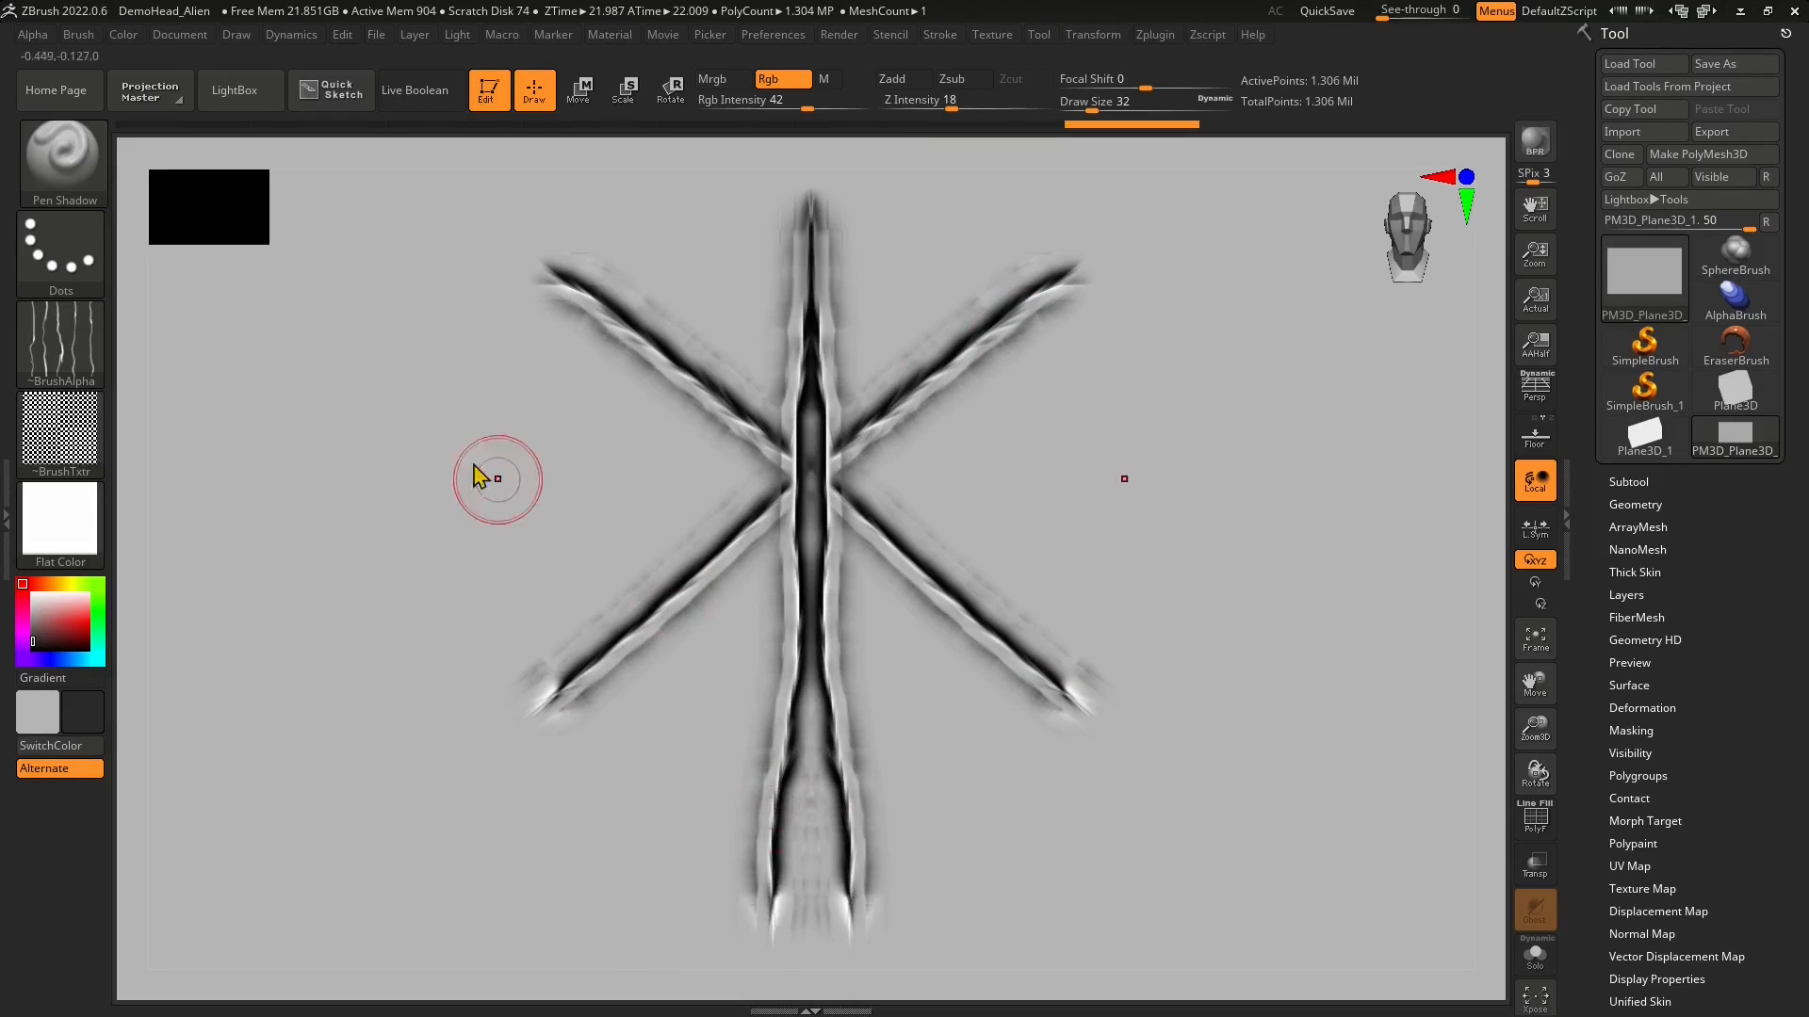
mouse_move(420, 347)
left_mouse_down()
mouse_move(744, 471)
mouse_move(809, 469)
mouse_move(590, 521)
mouse_move(415, 608)
left_mouse_up()
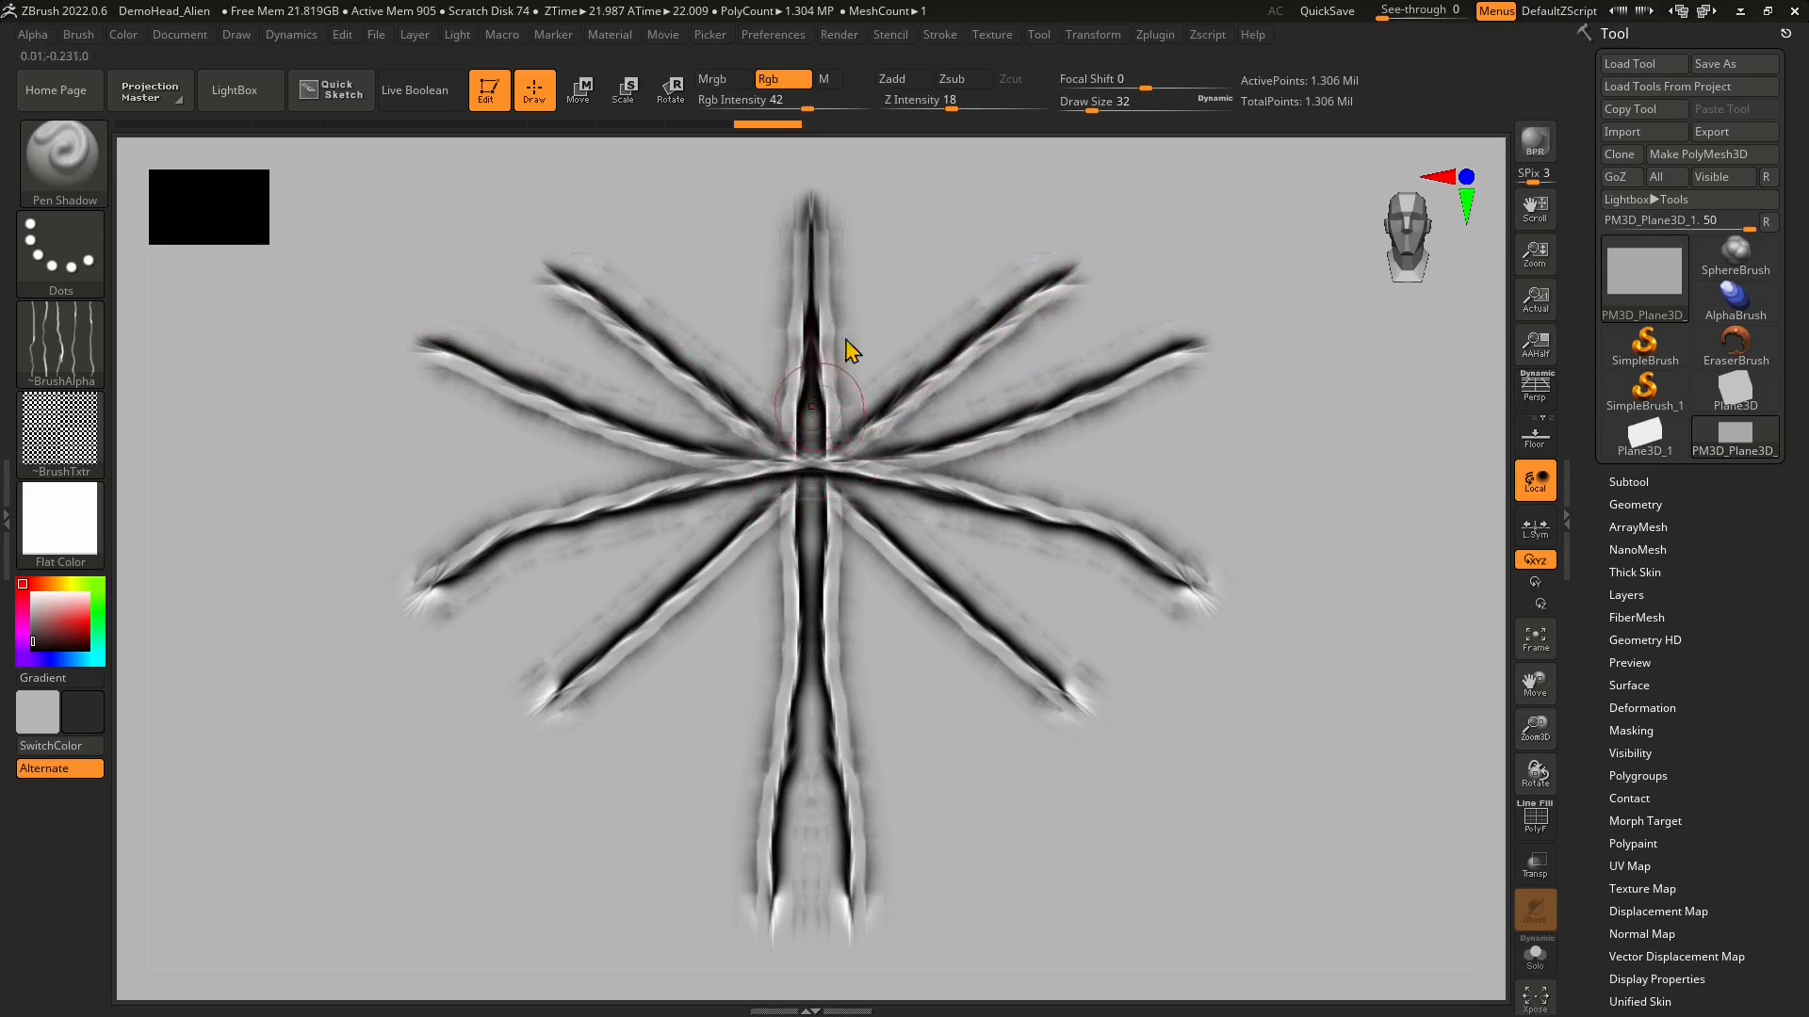
- Turn on double-sided display for the sketched plane and check it from an angle and from the front
mouse_move(698, 724)
right_mouse_down()
mouse_move(723, 685)
mouse_move(807, 686)
mouse_move(779, 694)
mouse_move(744, 659)
right_mouse_up()
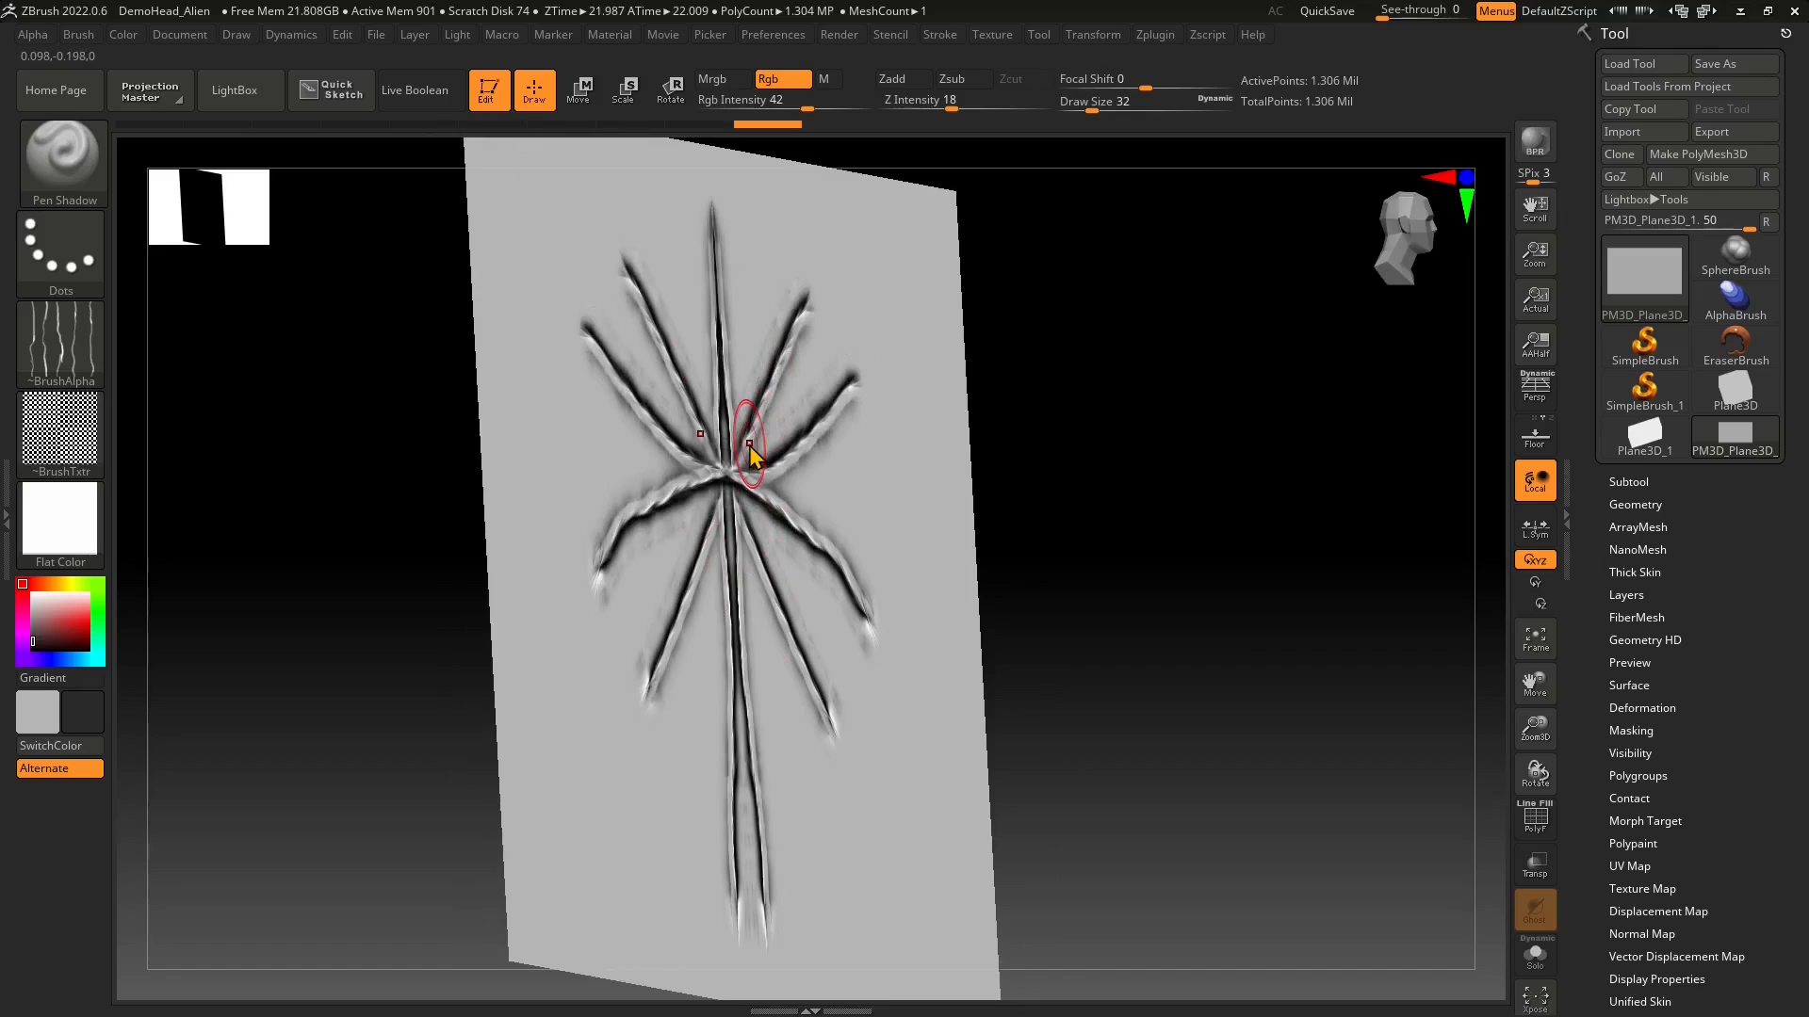
scroll(1690, 727, "down", 3)
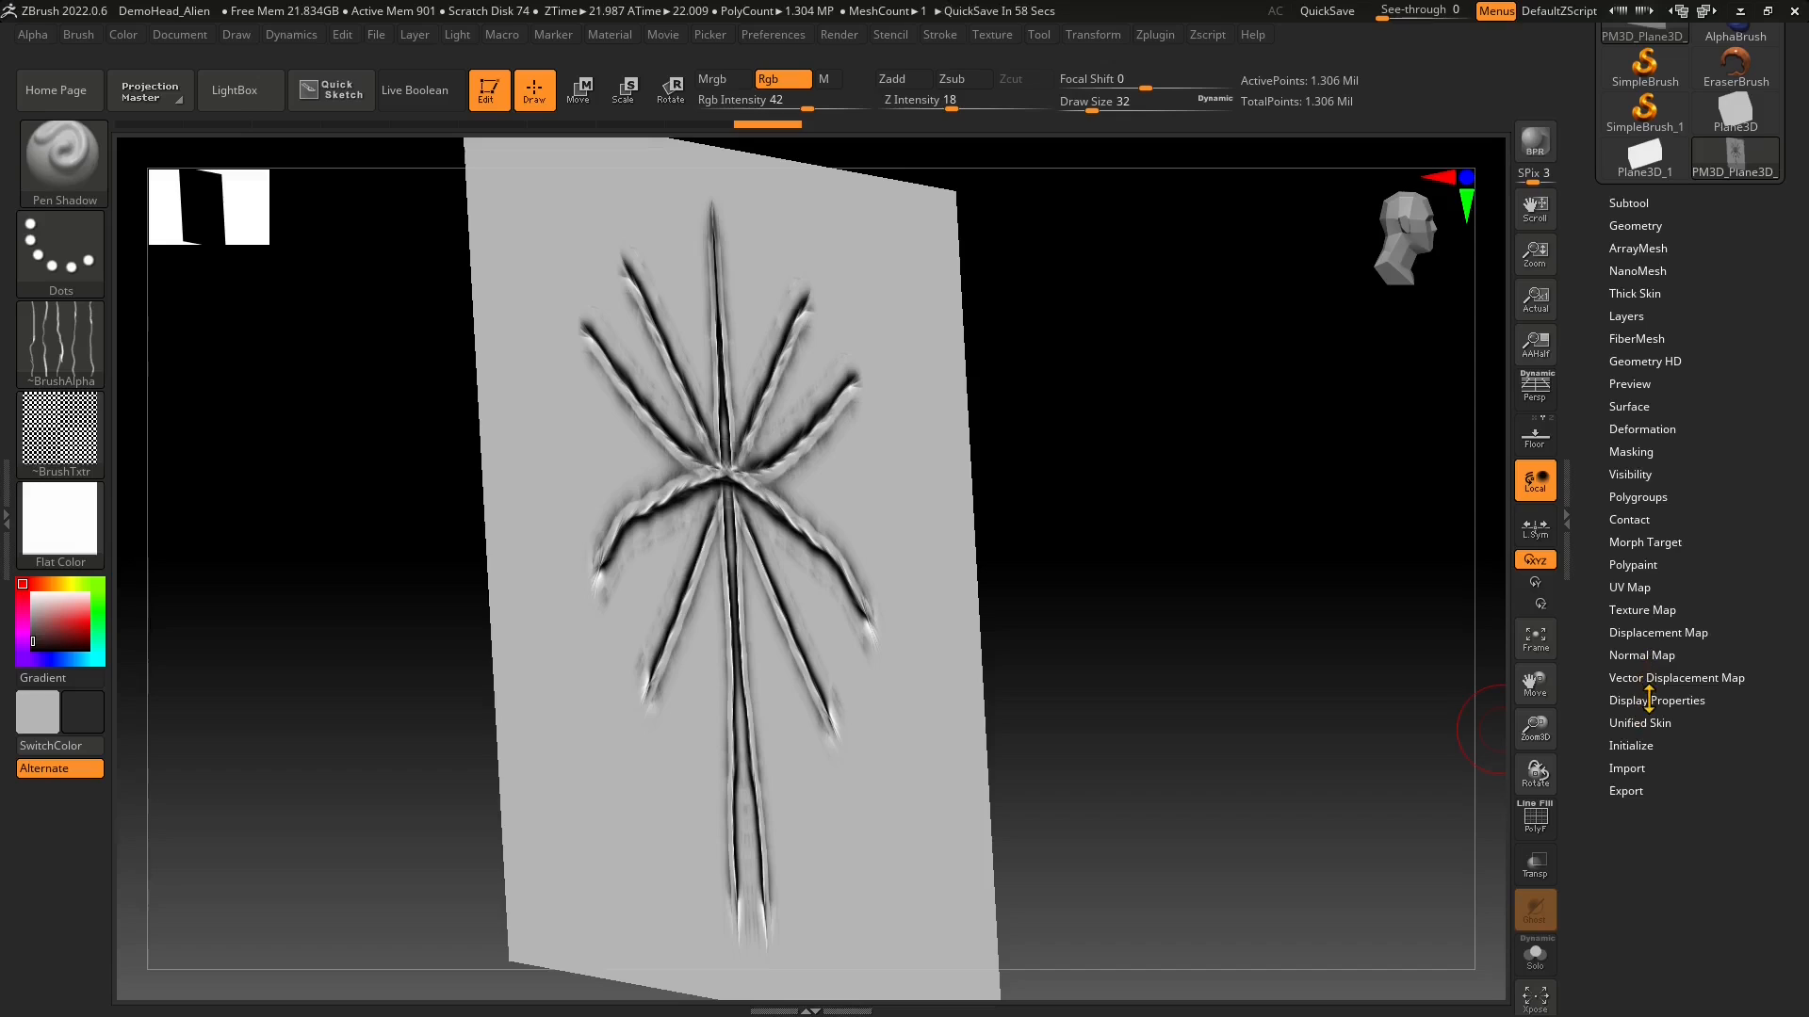
left_click(1649, 700)
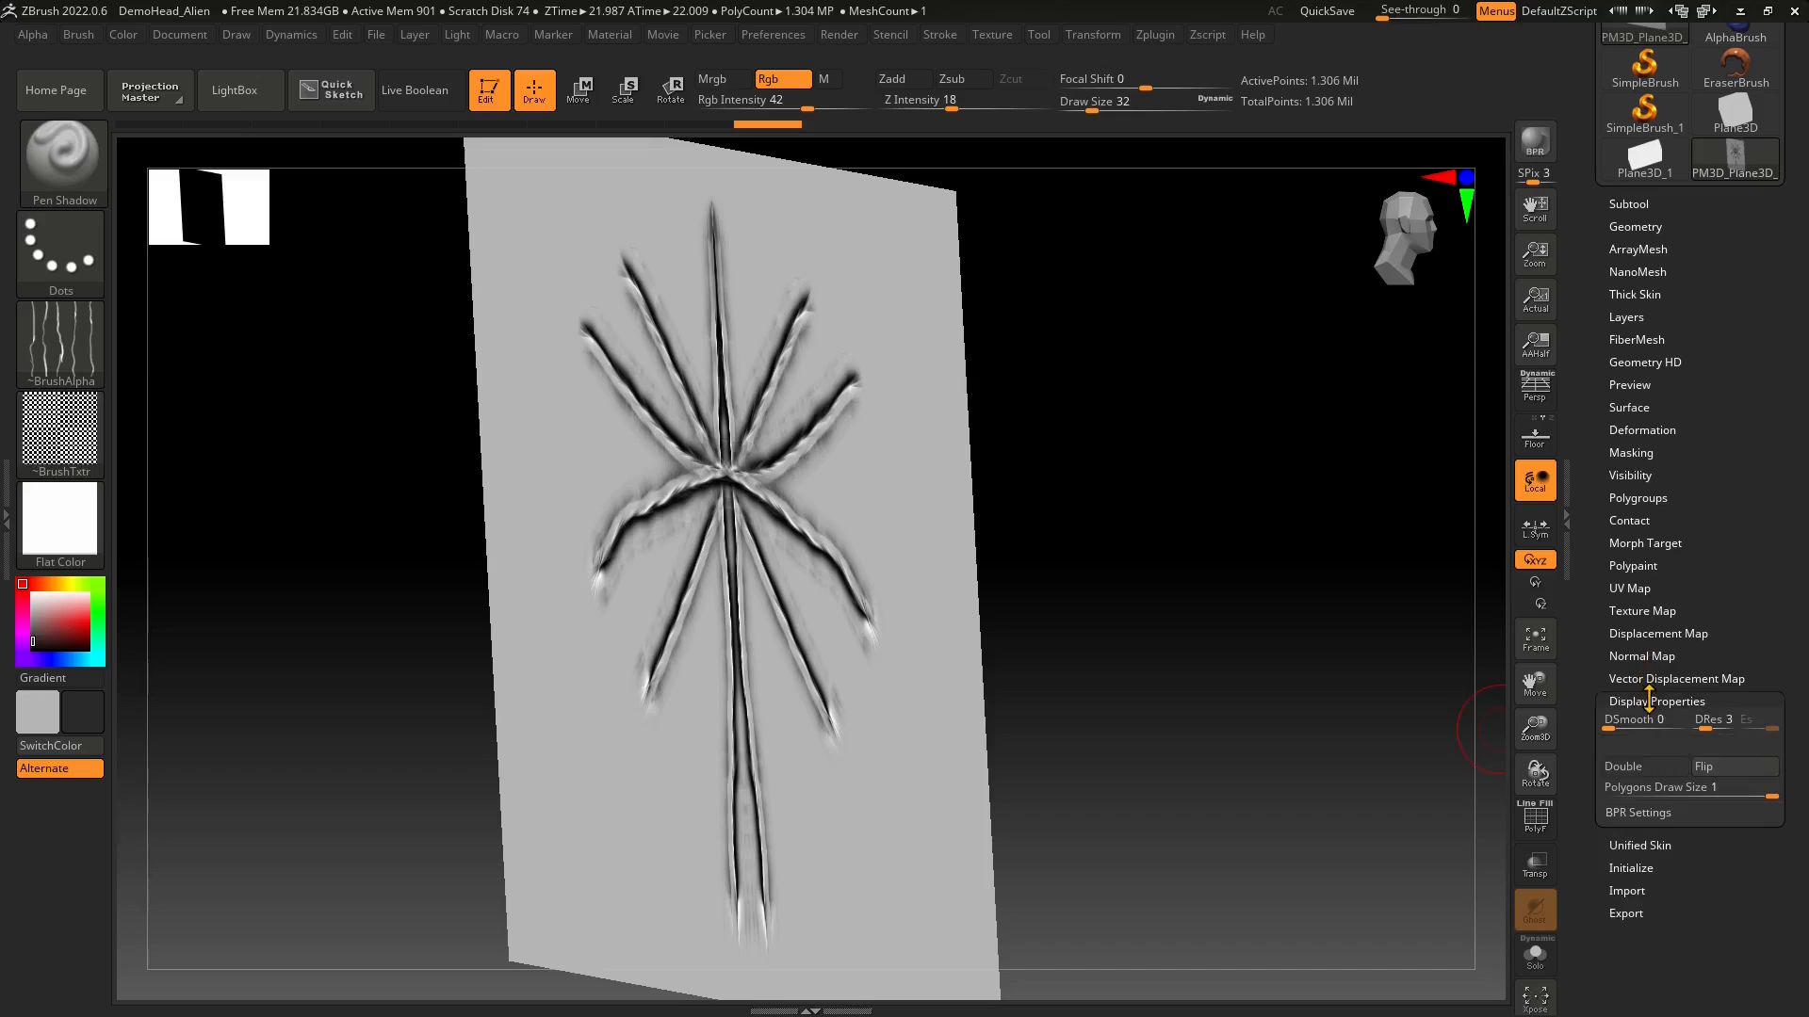
left_click(1625, 766)
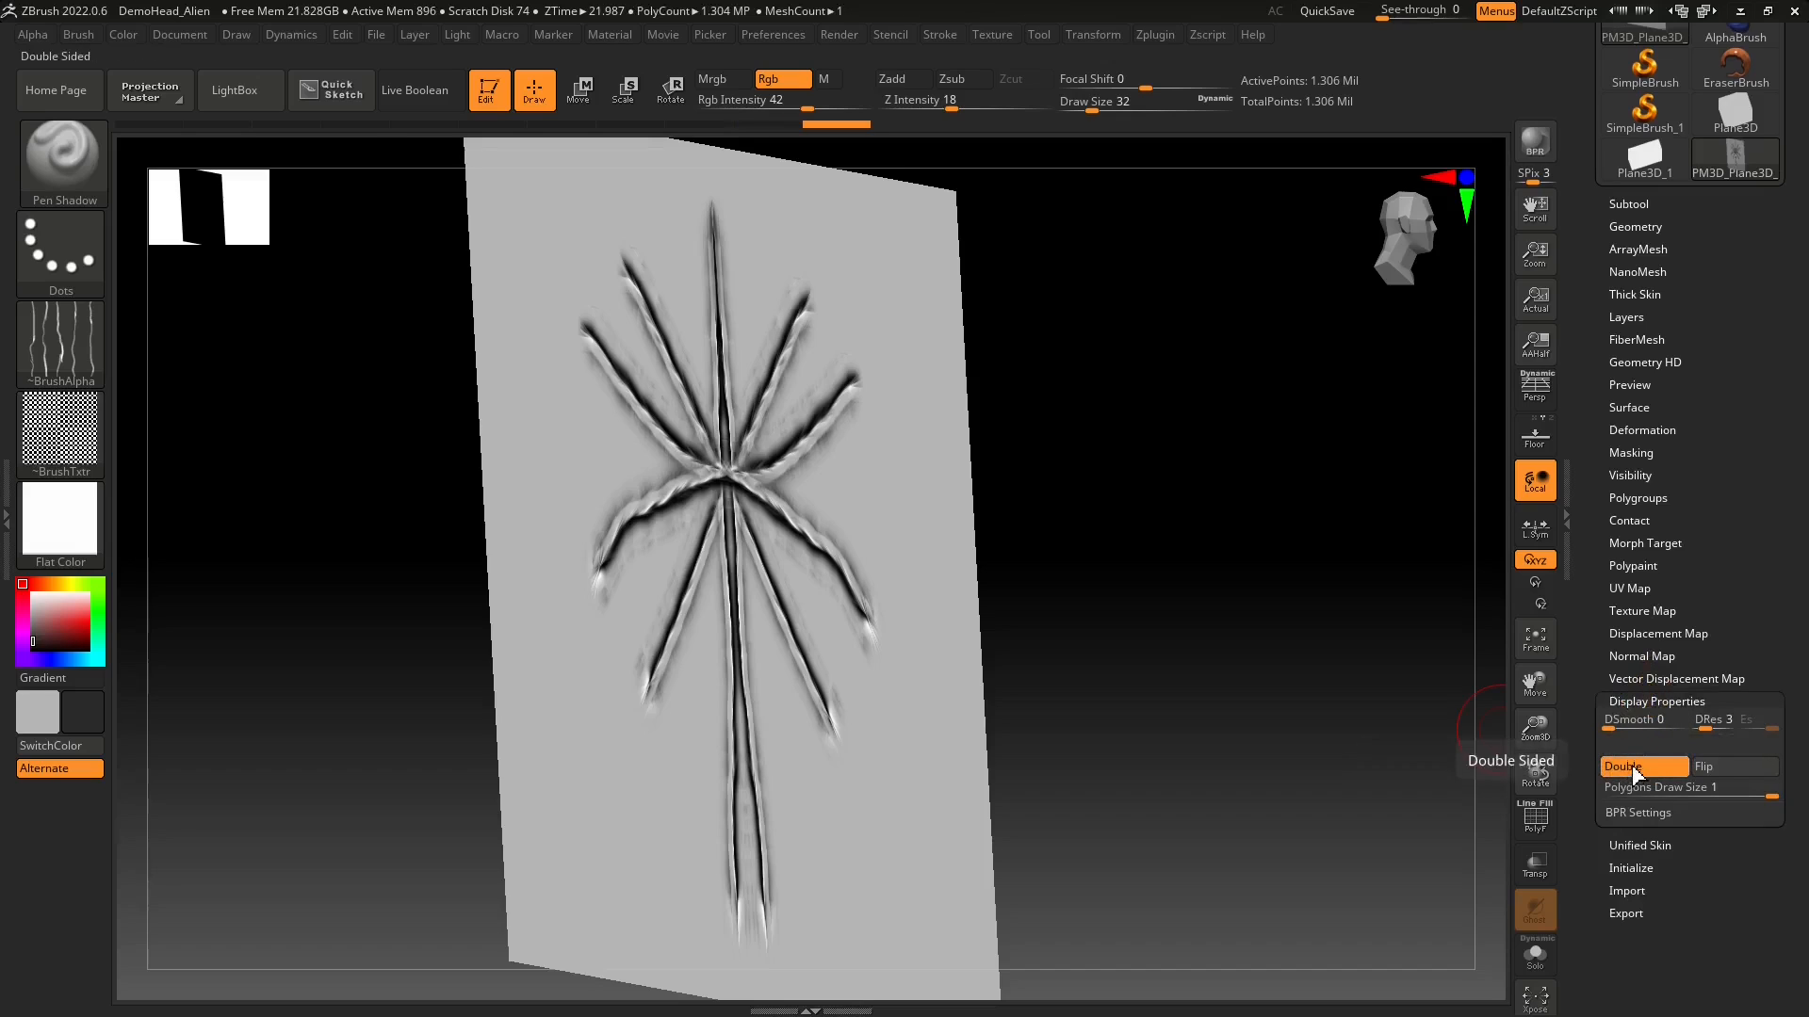
mouse_move(656, 588)
right_mouse_down()
mouse_move(751, 590)
mouse_move(620, 596)
mouse_move(718, 597)
mouse_move(637, 598)
right_mouse_up()
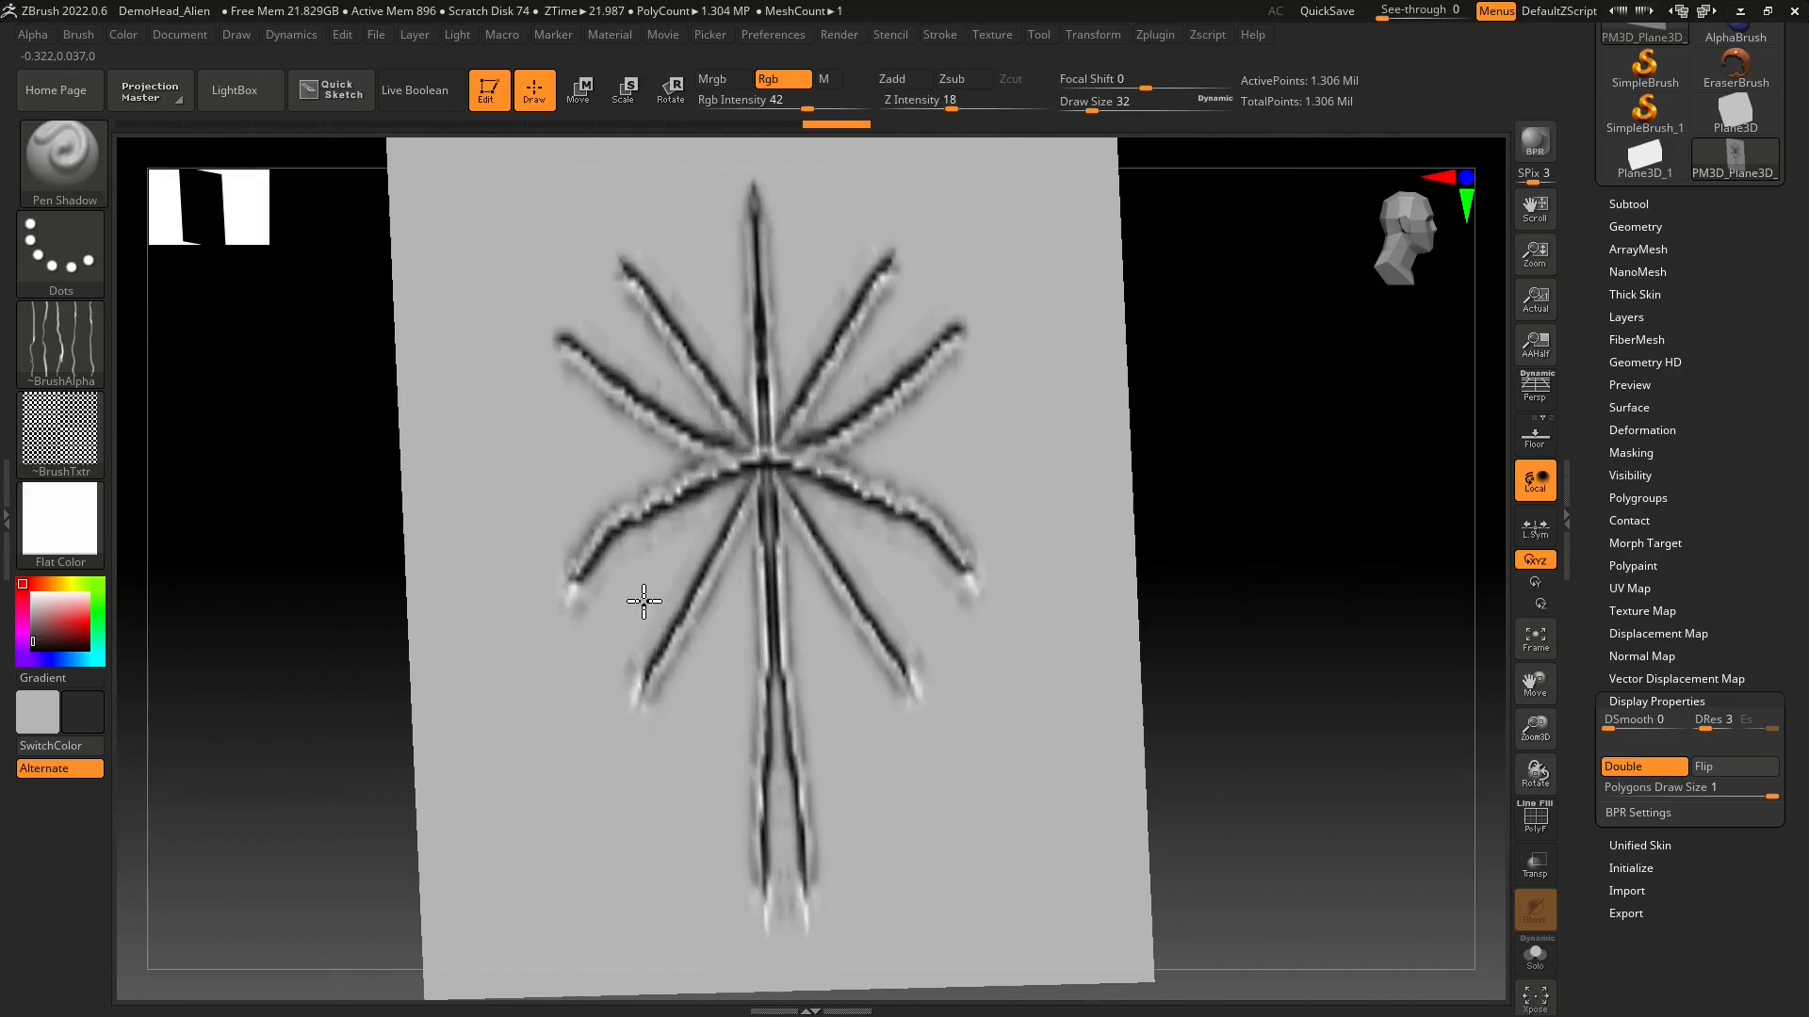
left_click(1424, 234)
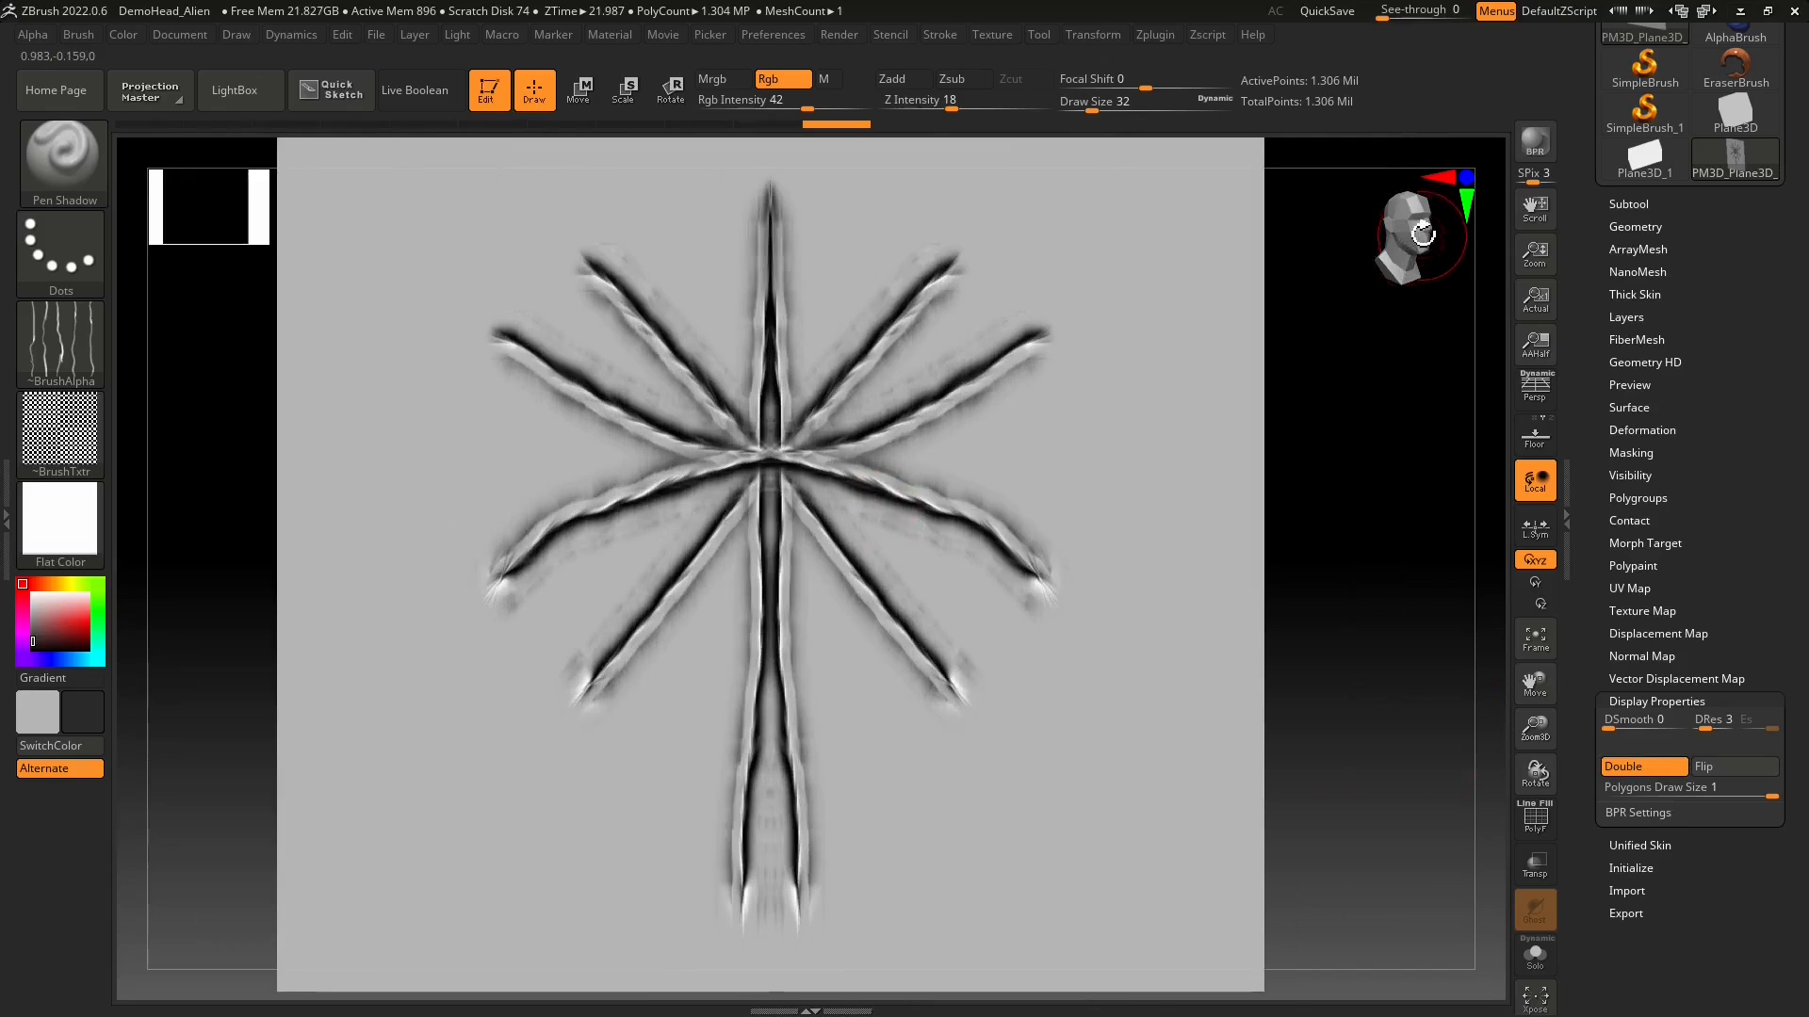
key("f")
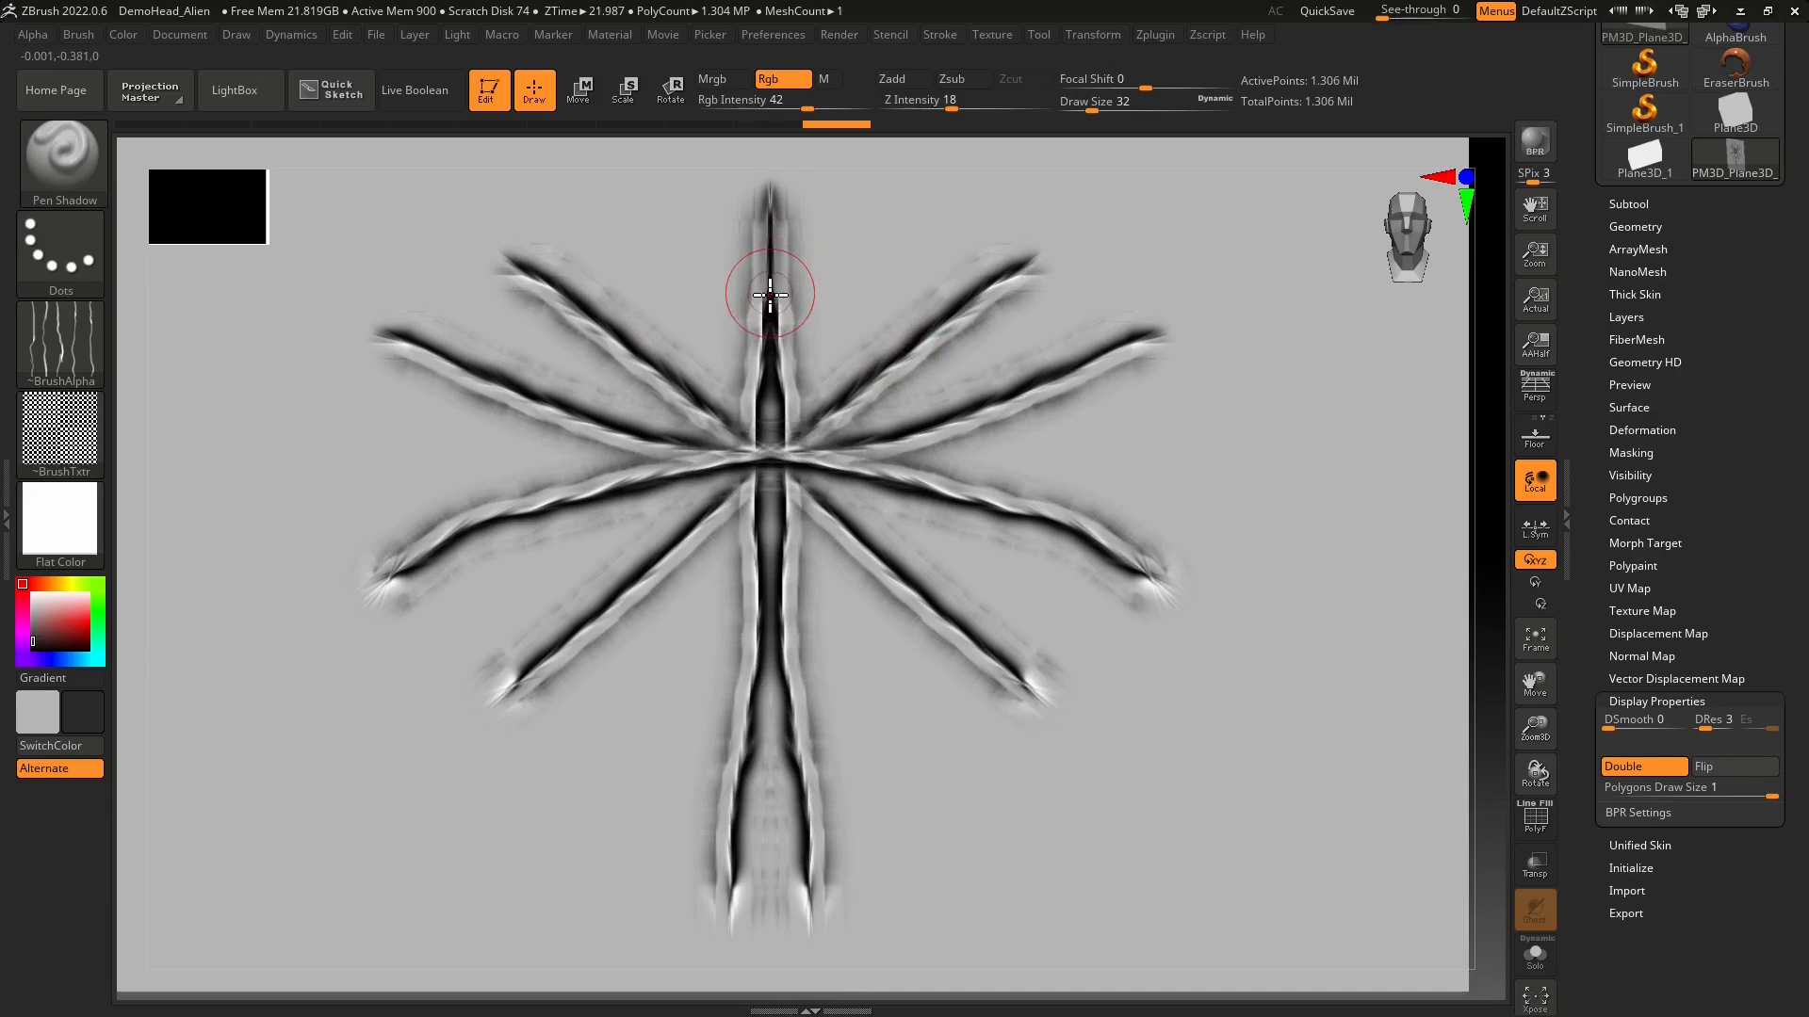
- Undo the double-sided display setting and the lower pair of curved side strokes
key("ctrl+z")
key("ctrl+z")
key("ctrl+z")
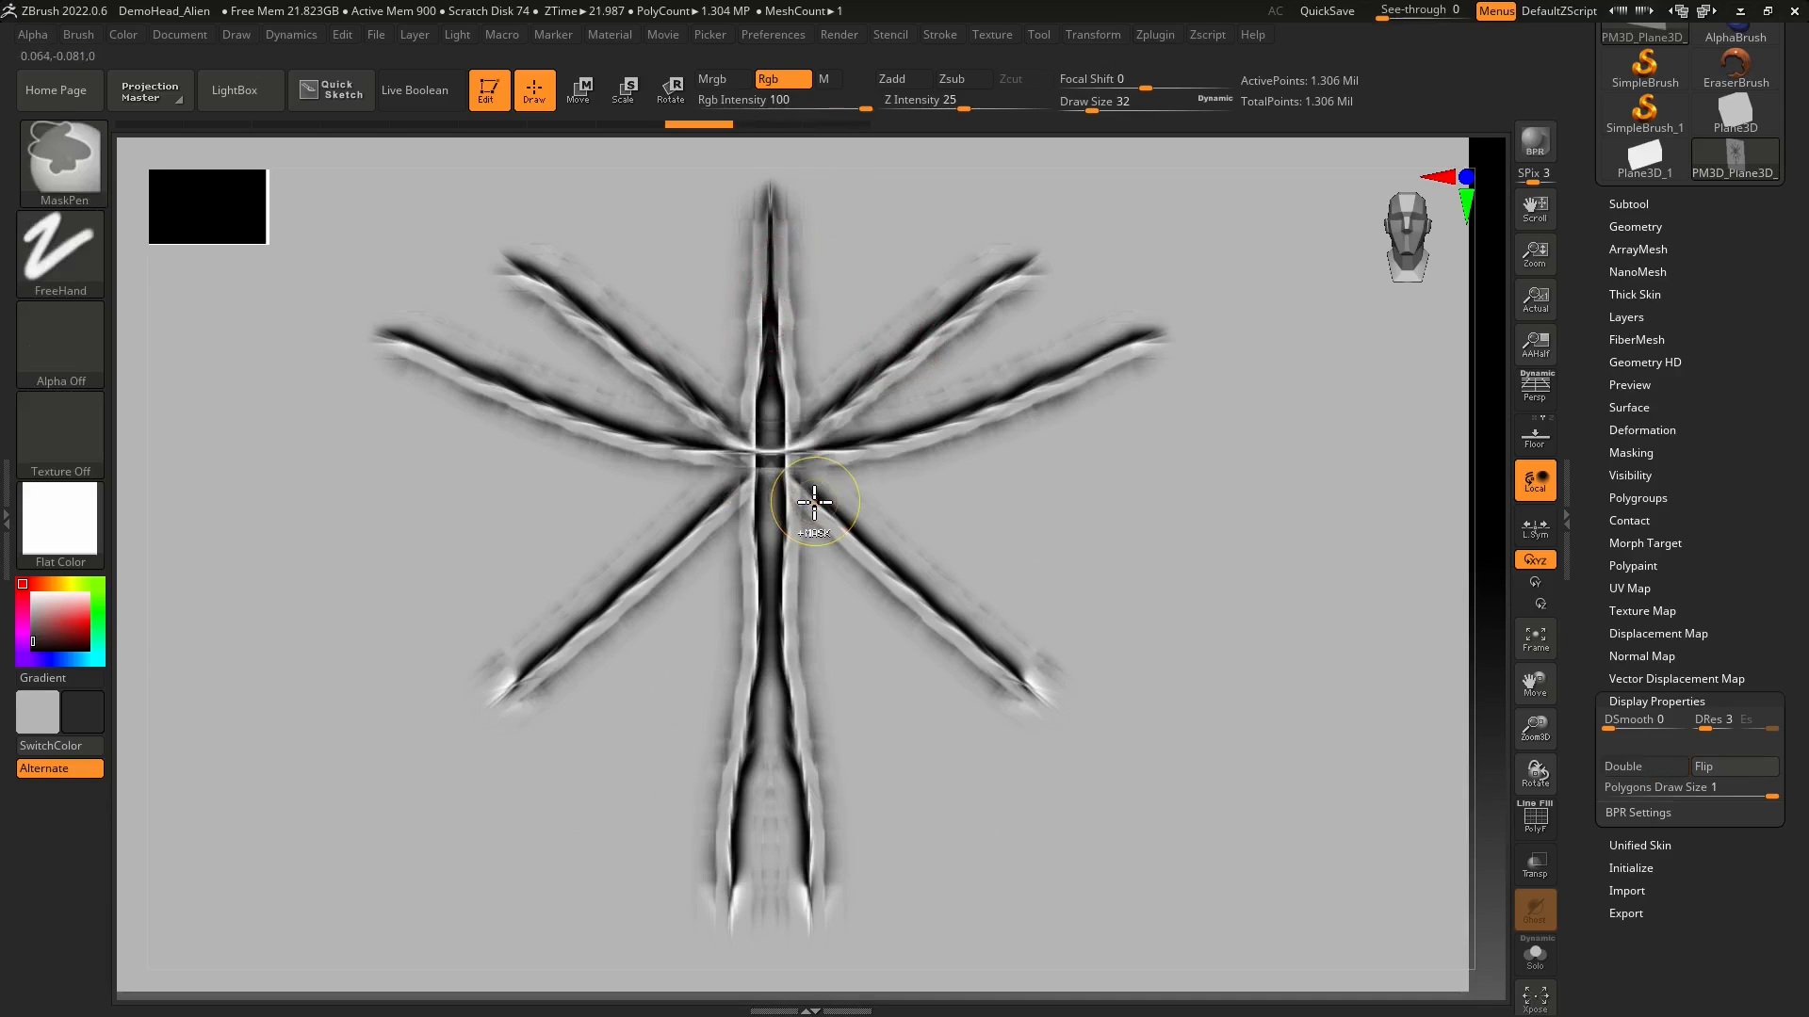
left_click_drag(1586, 368, 1586, 650)
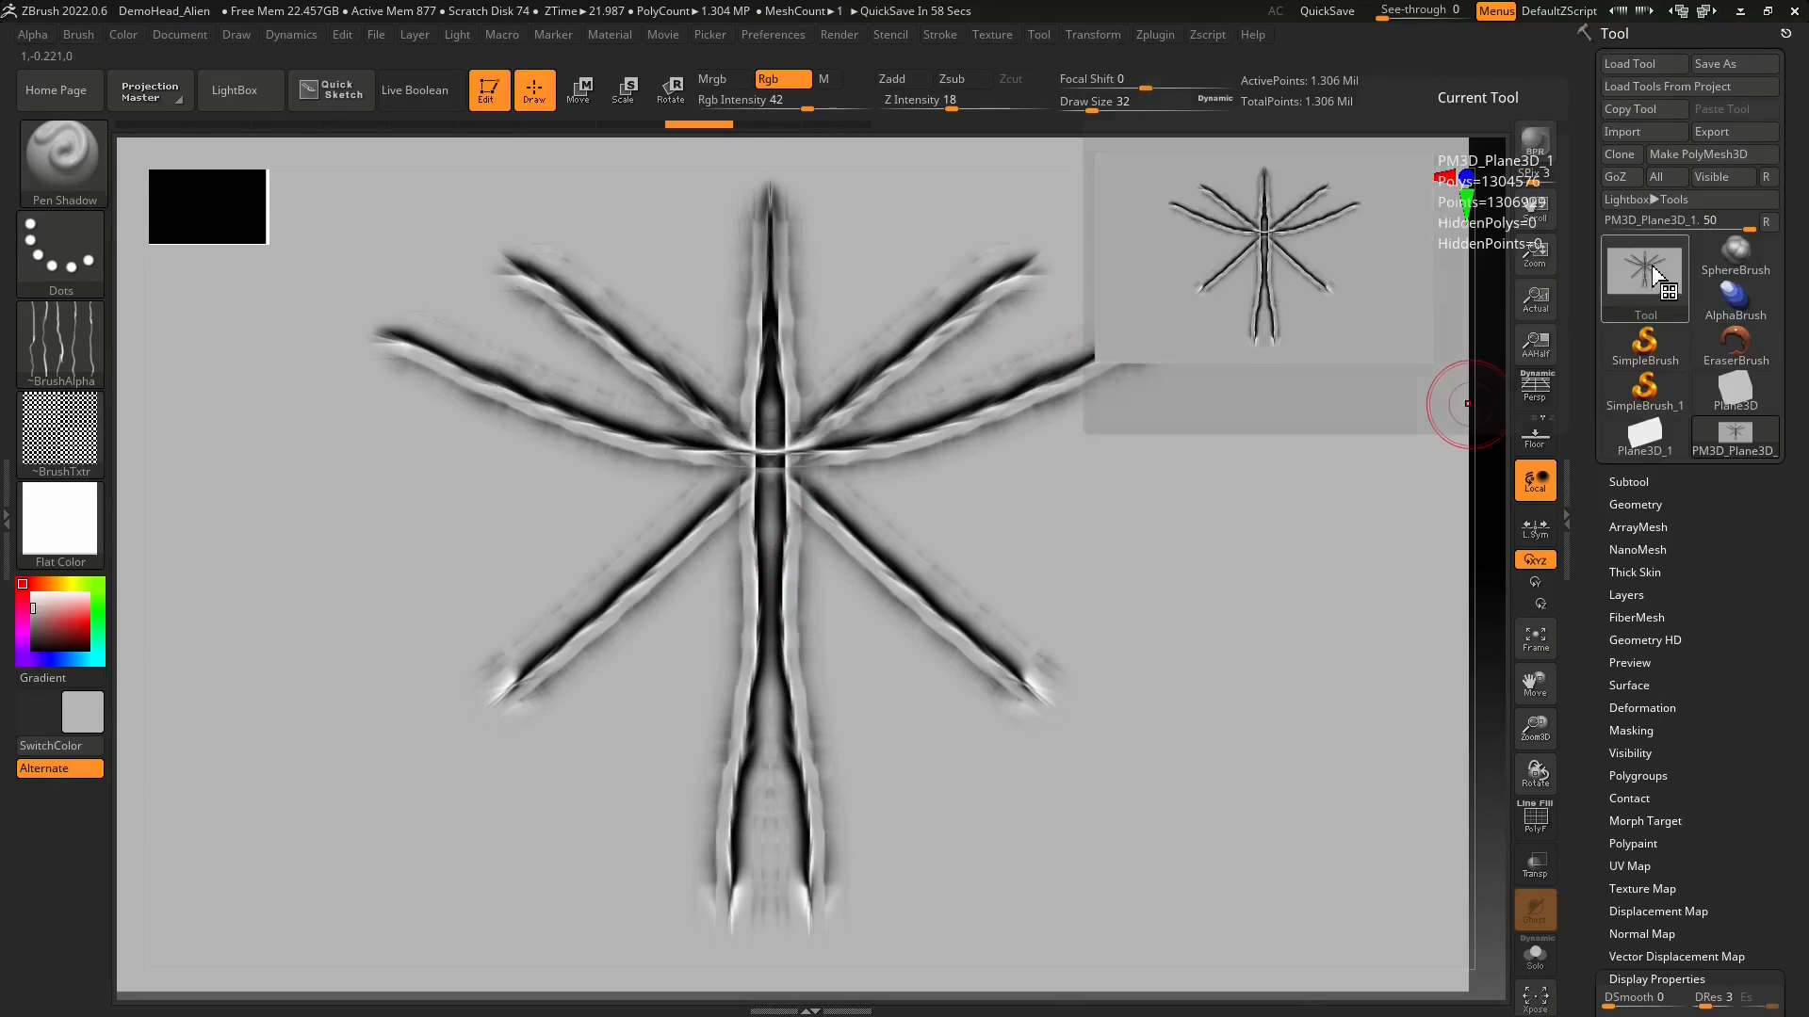
- Switch the active tool between the sketched PM3D_Plane3D_1 and the Plane3D_1 primitive, ending on Plane3D_1
key("v")
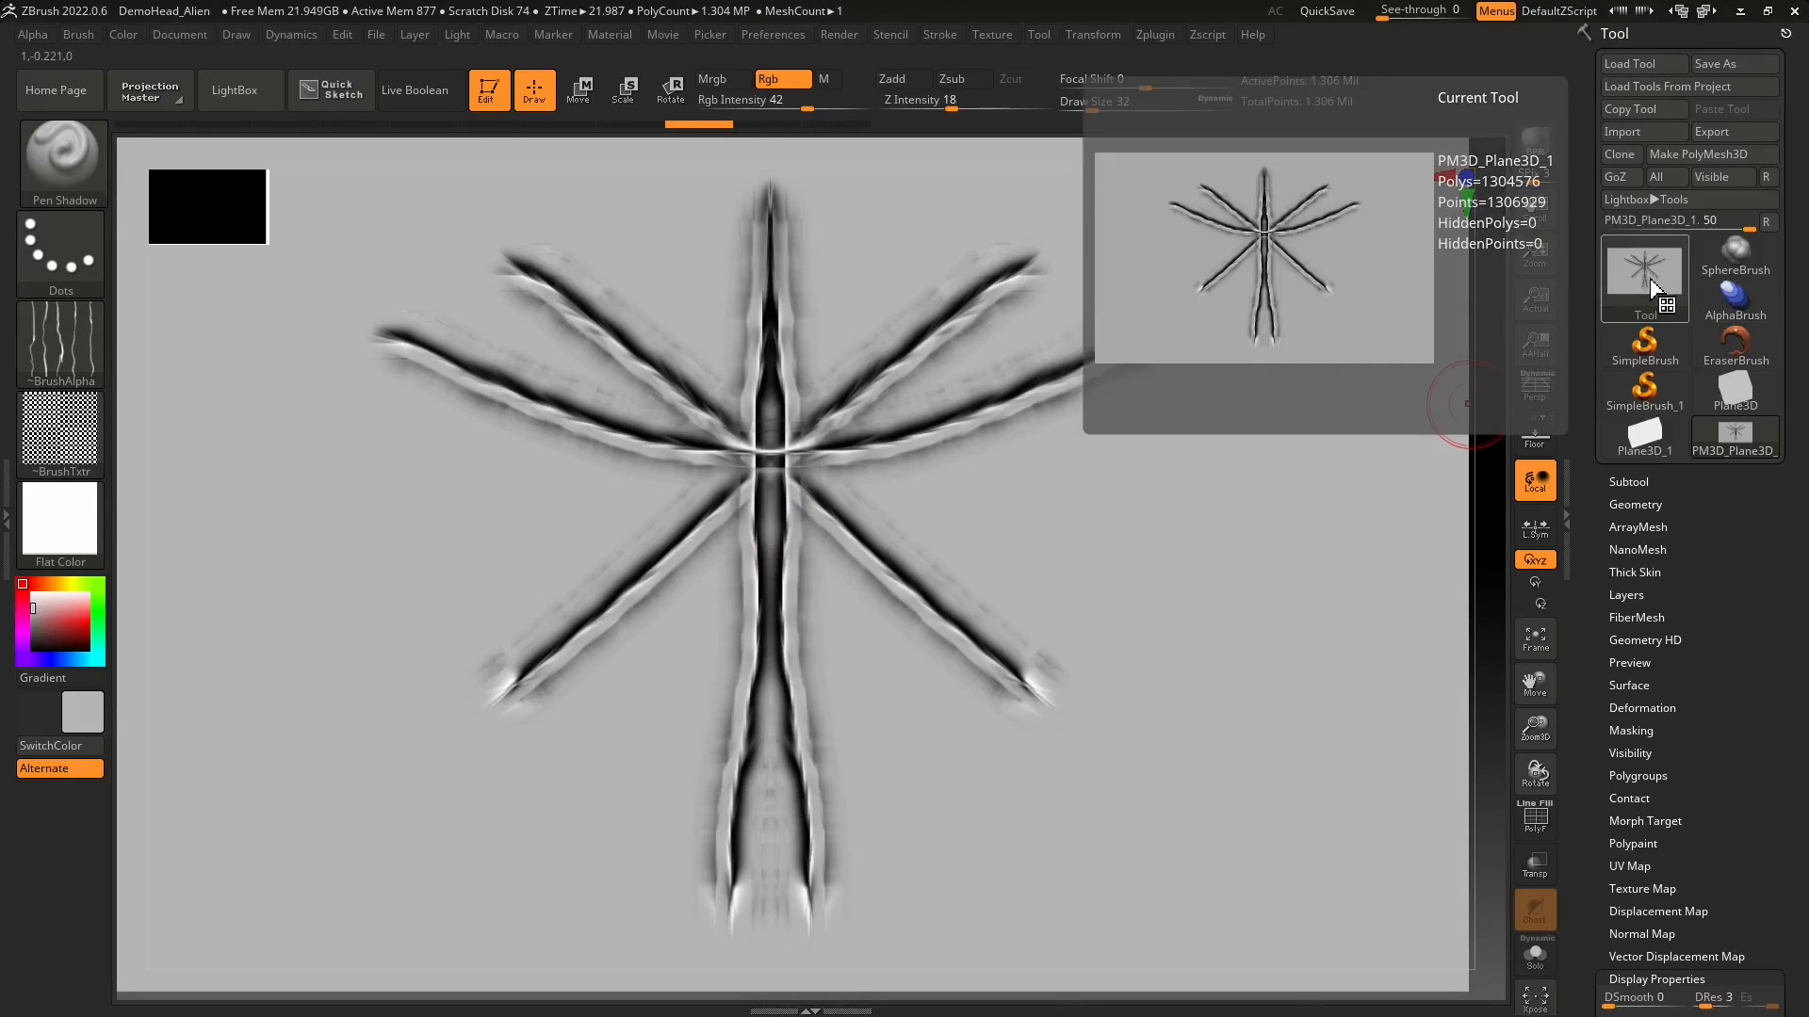
left_click(1666, 438)
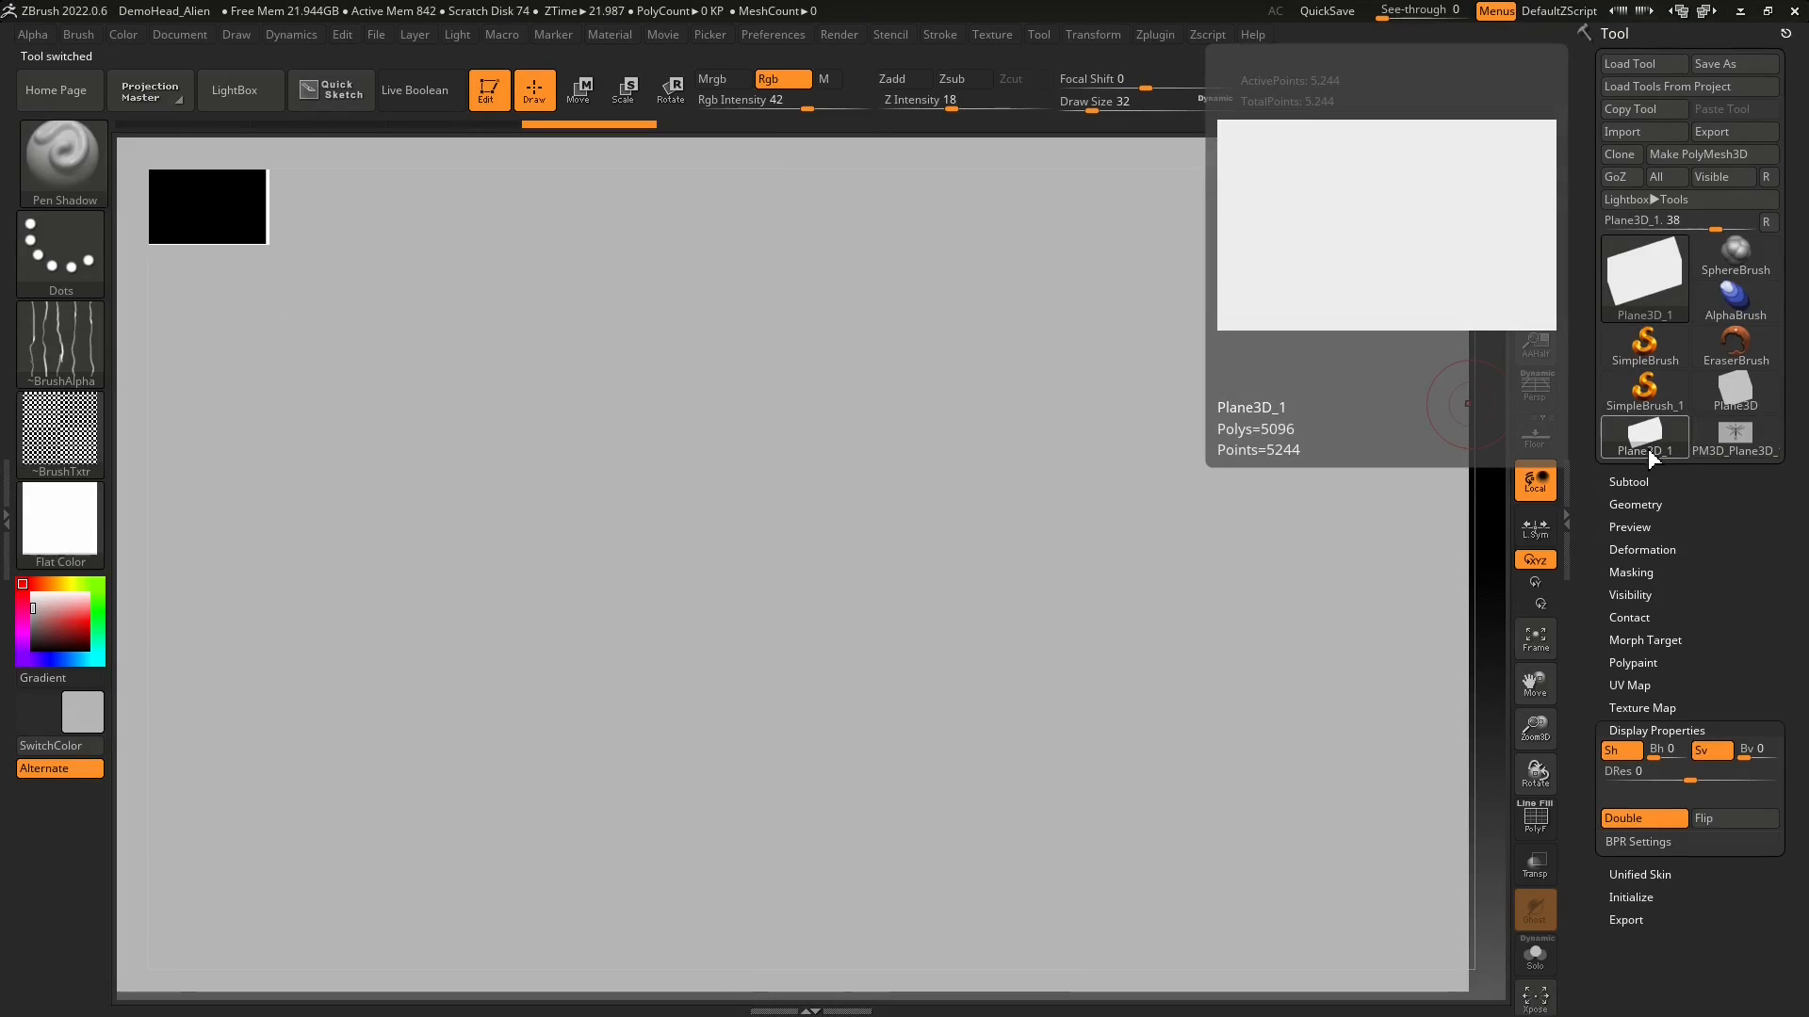
left_click(1738, 443)
left_click(1644, 435)
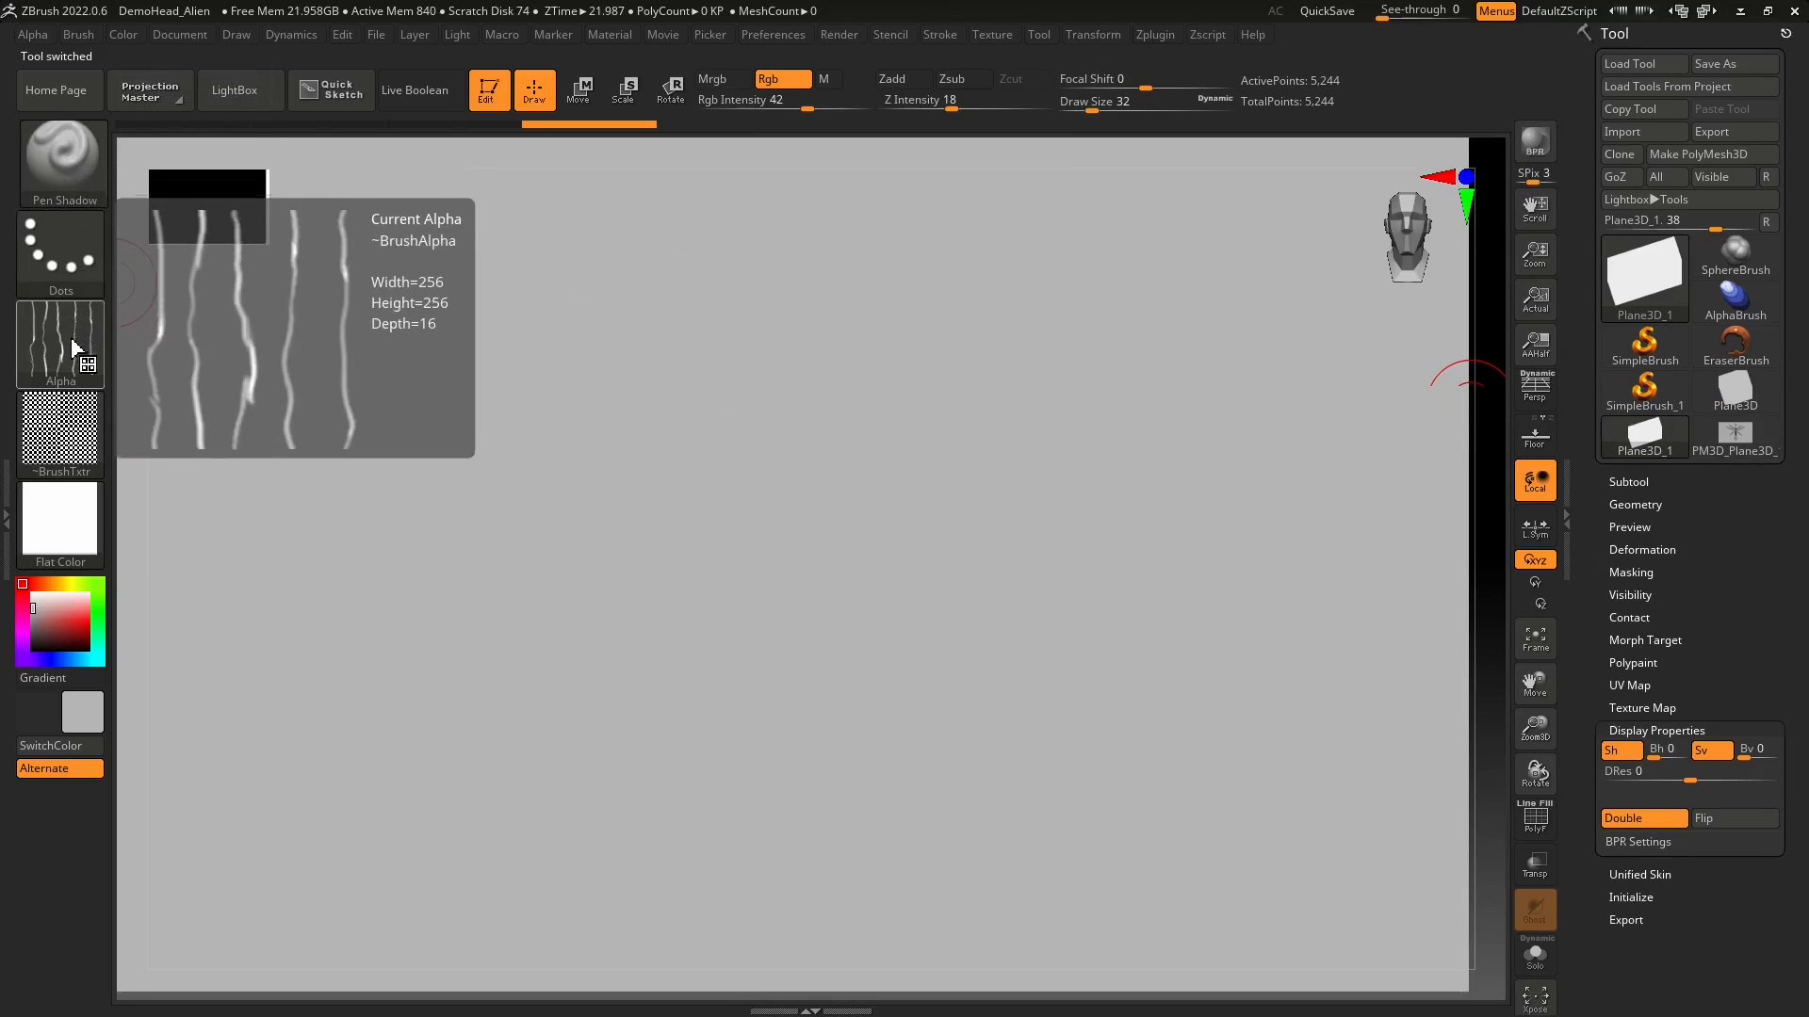
- Examine the current brush, stroke, alpha, texture, material and colour settings, including the option for alternating the two colours
mouse_move(68, 441)
mouse_move(69, 162)
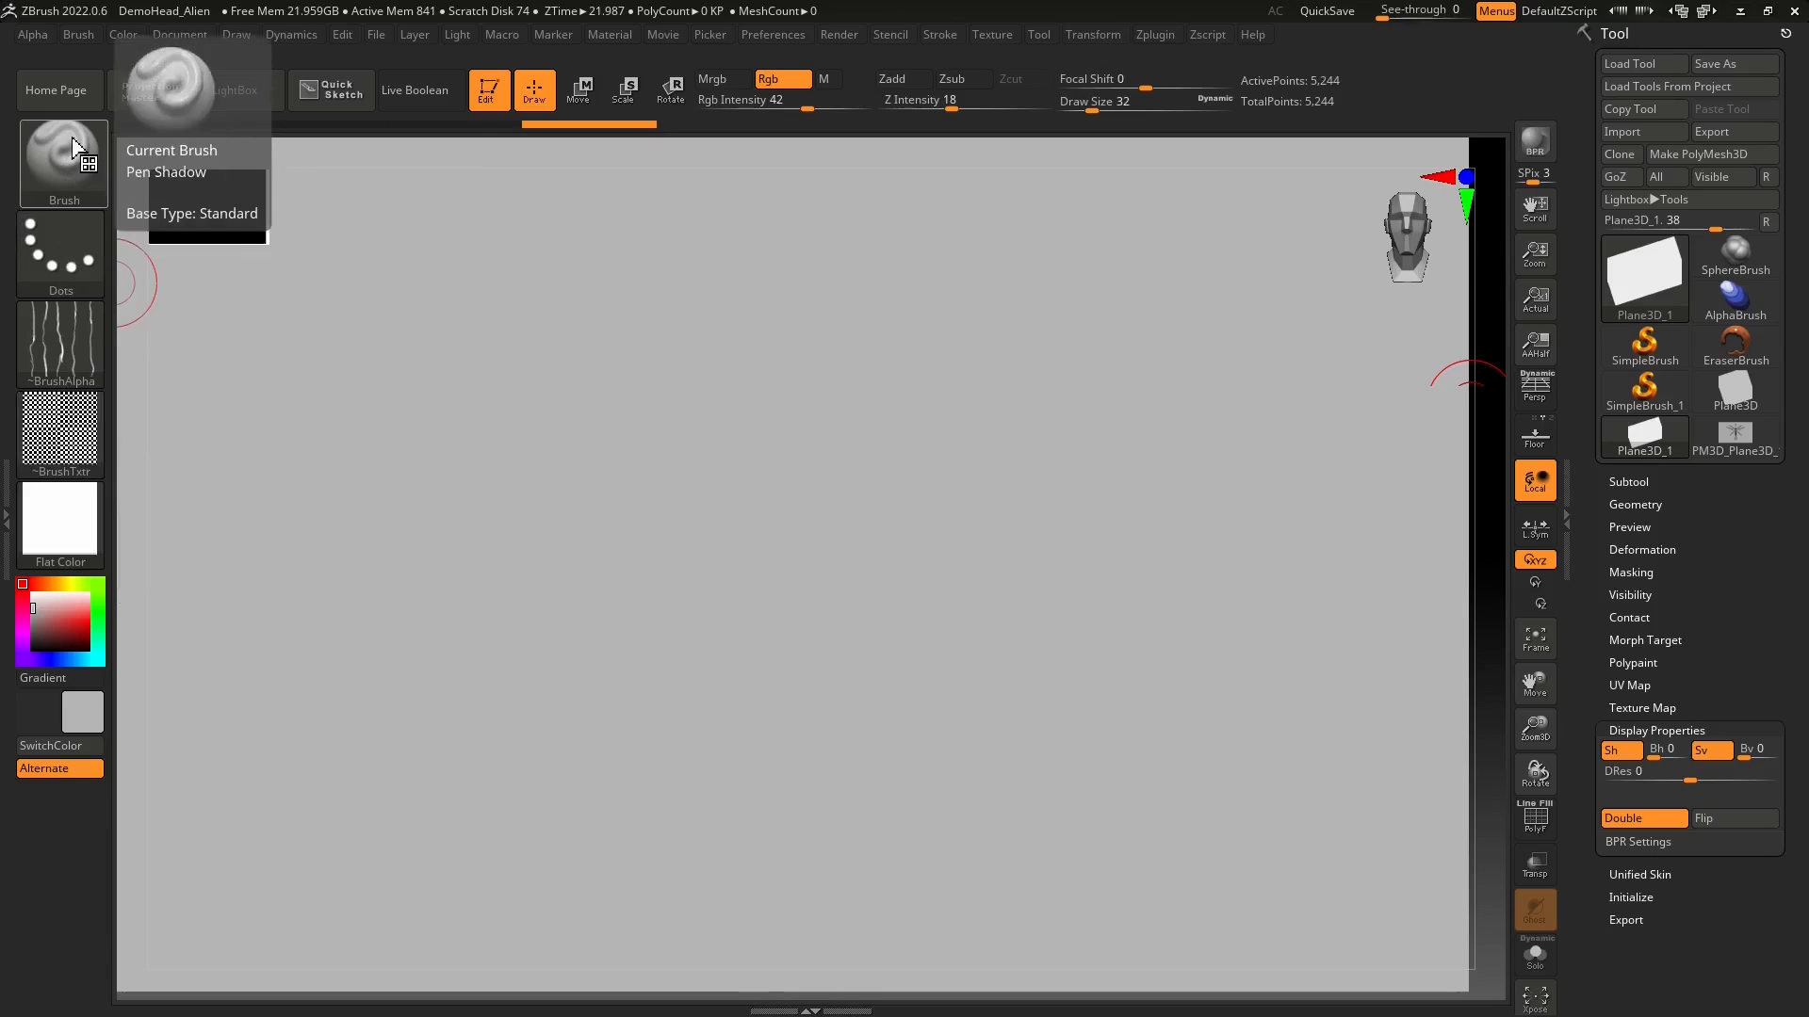
mouse_move(58, 255)
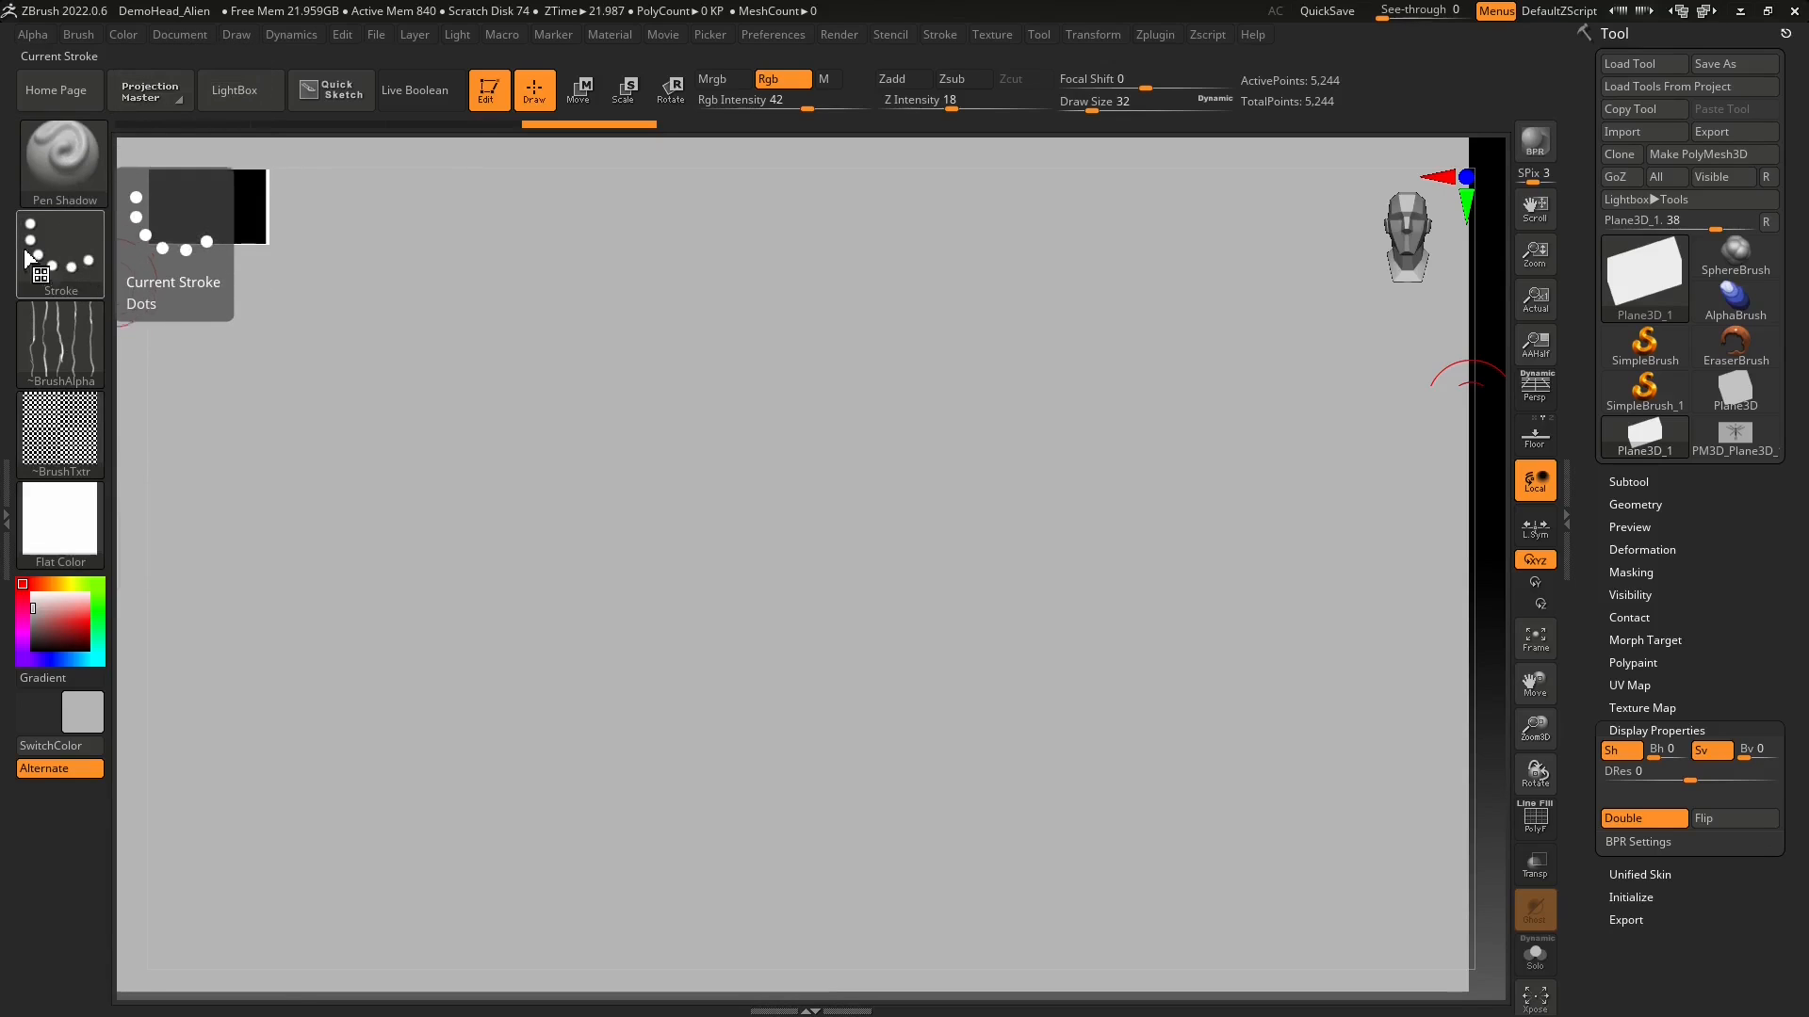
mouse_move(56, 341)
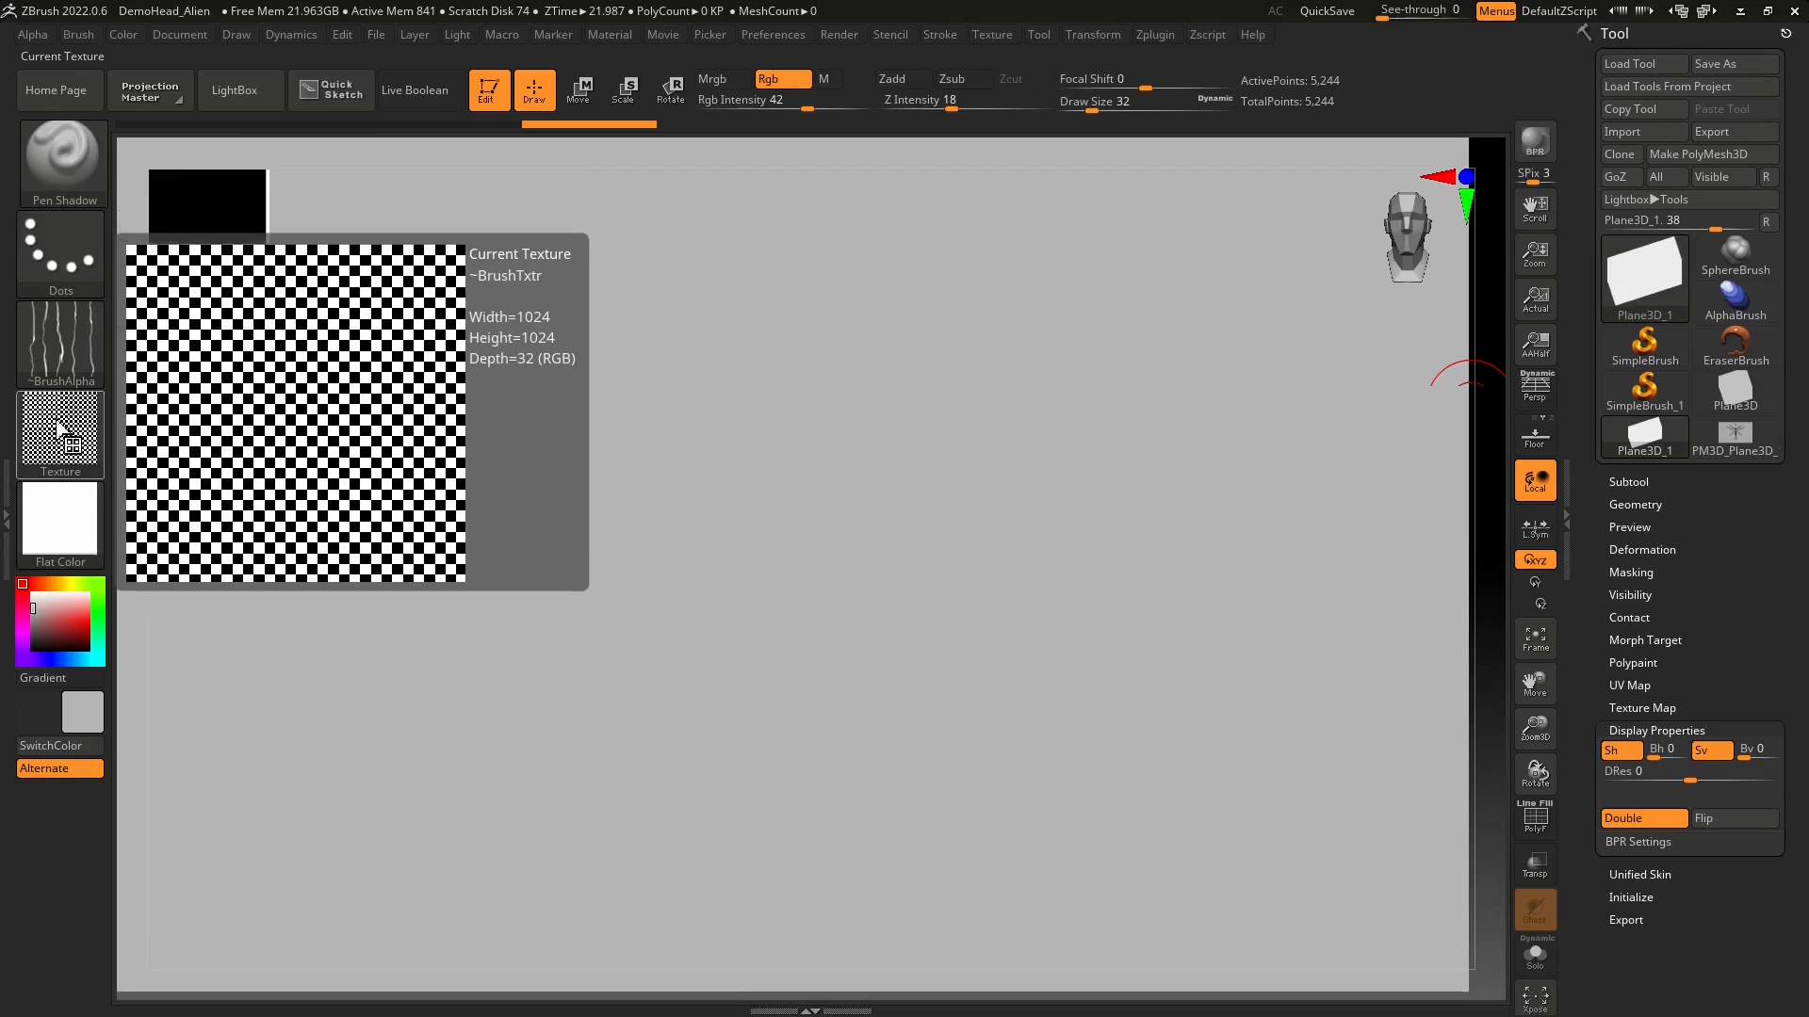
mouse_move(69, 526)
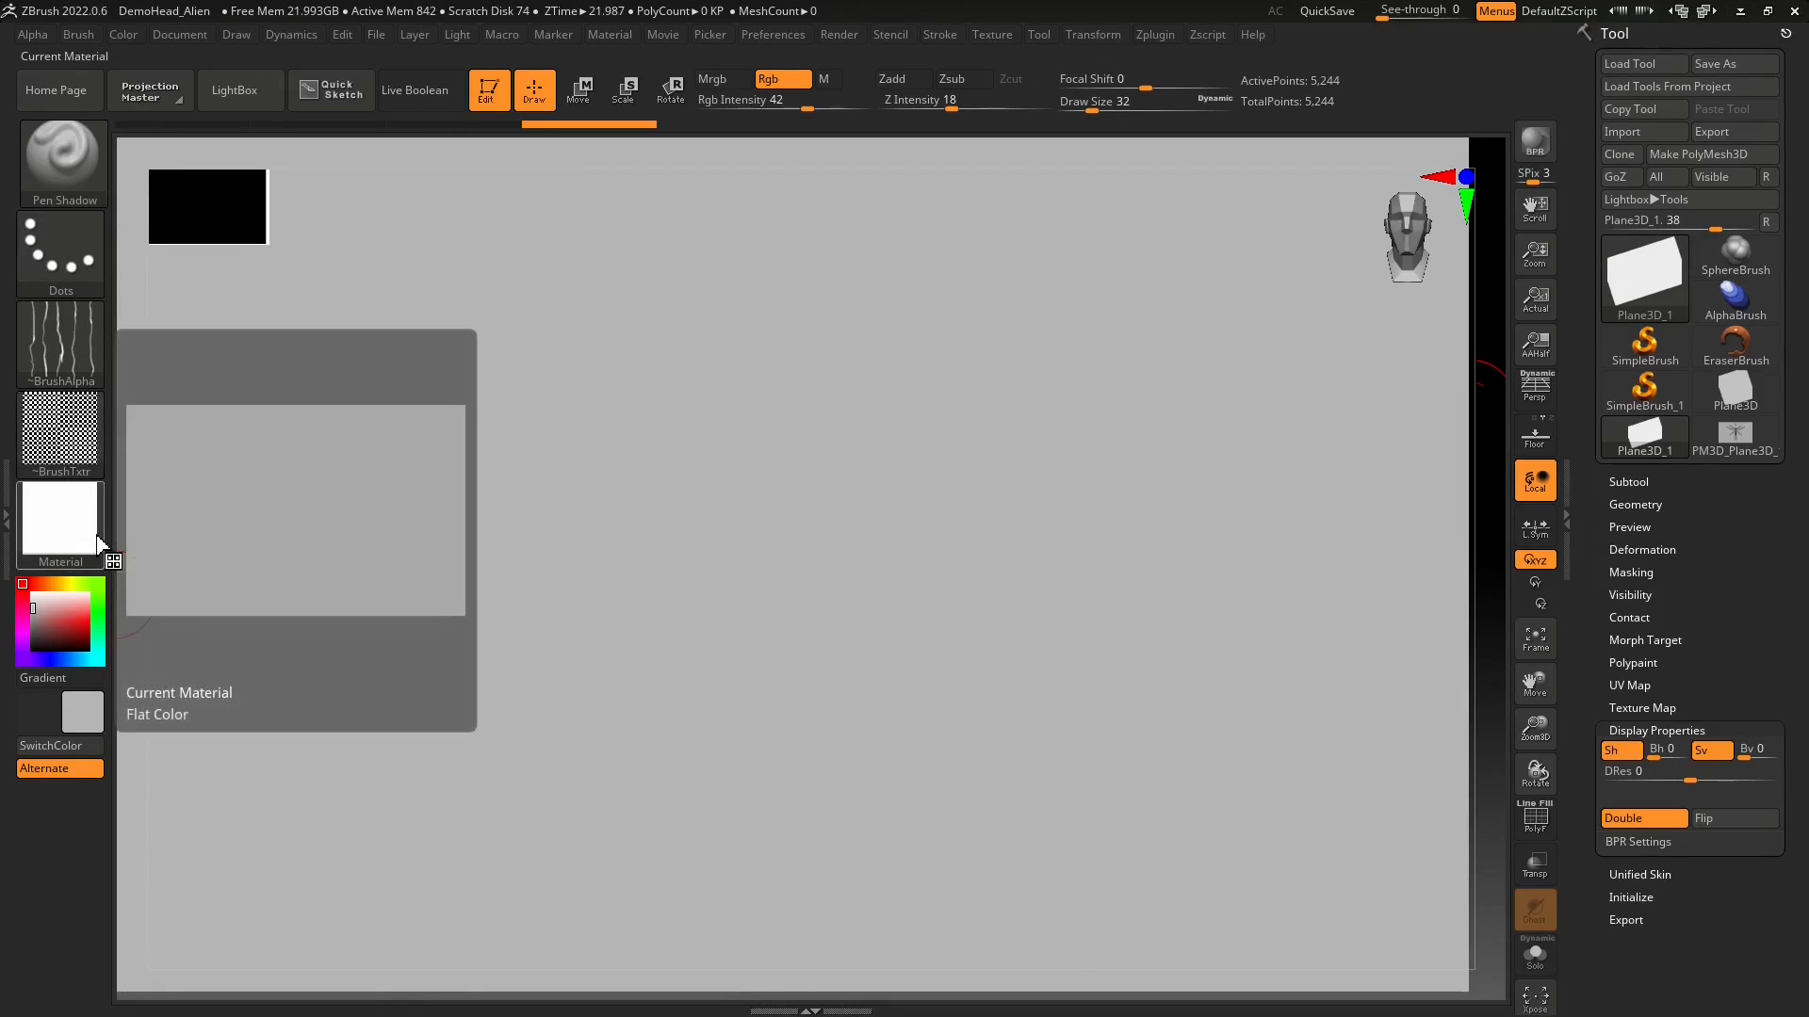
mouse_move(77, 614)
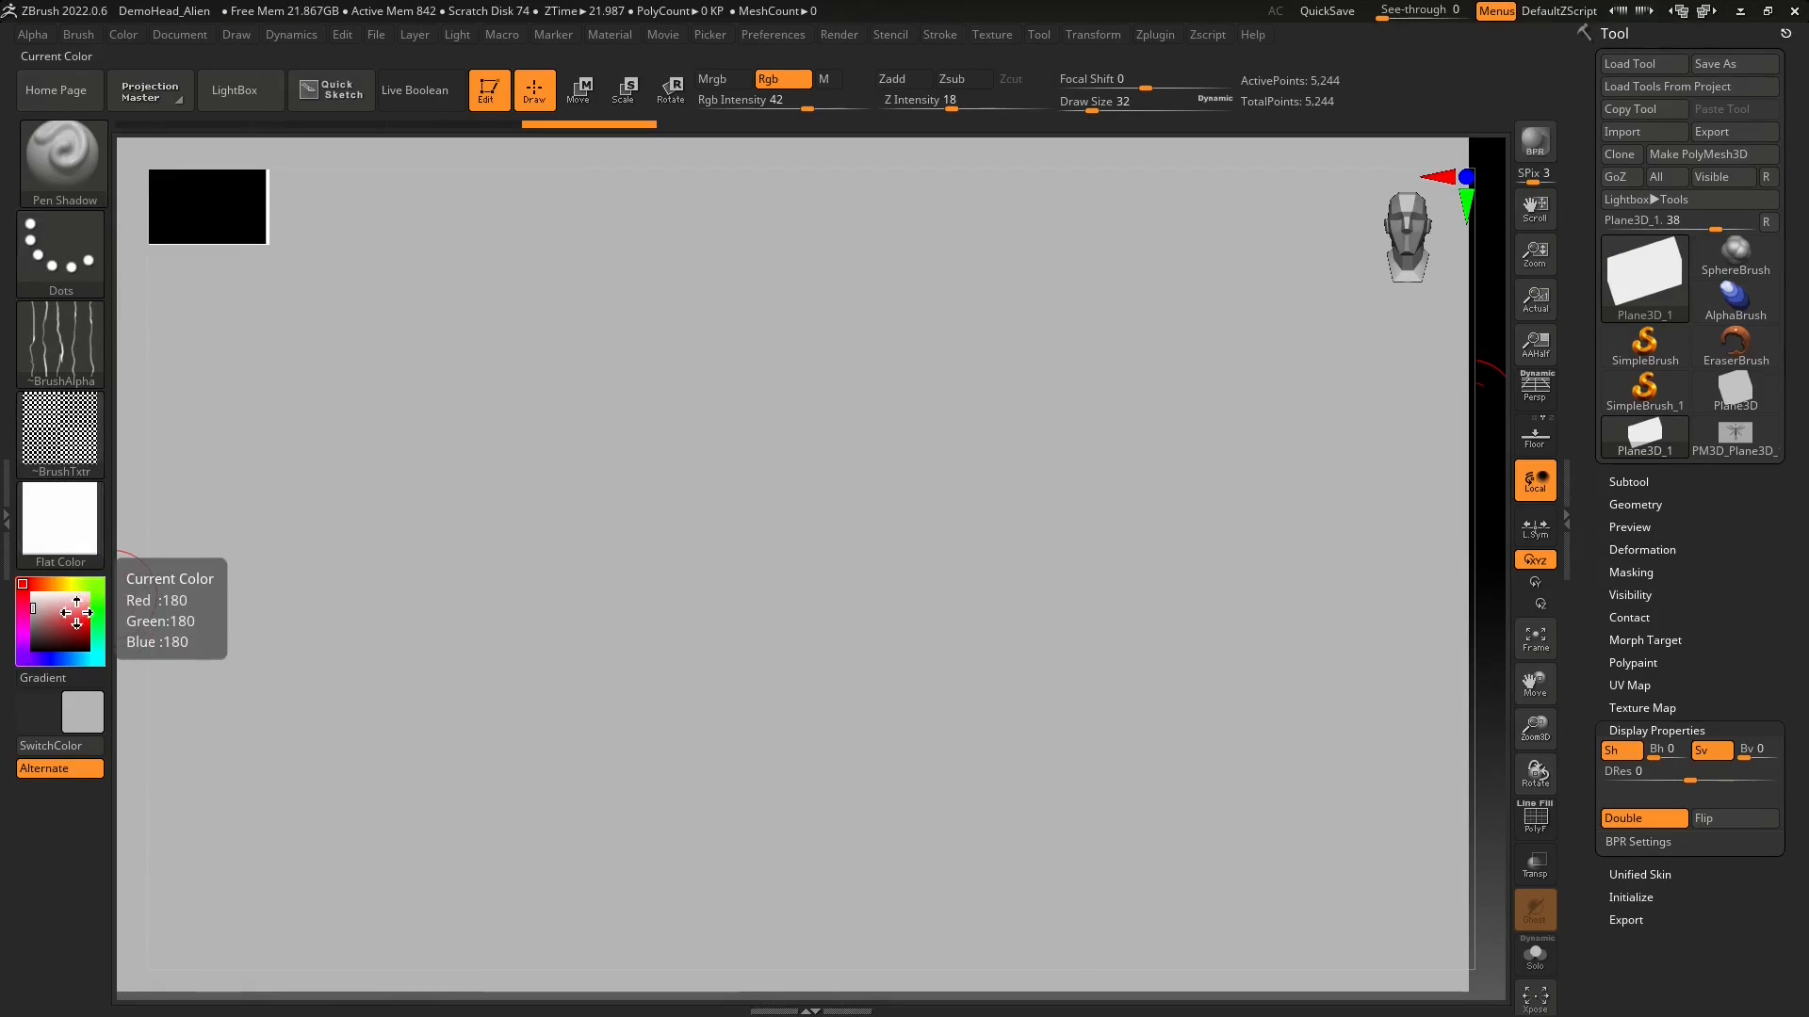
mouse_move(43, 724)
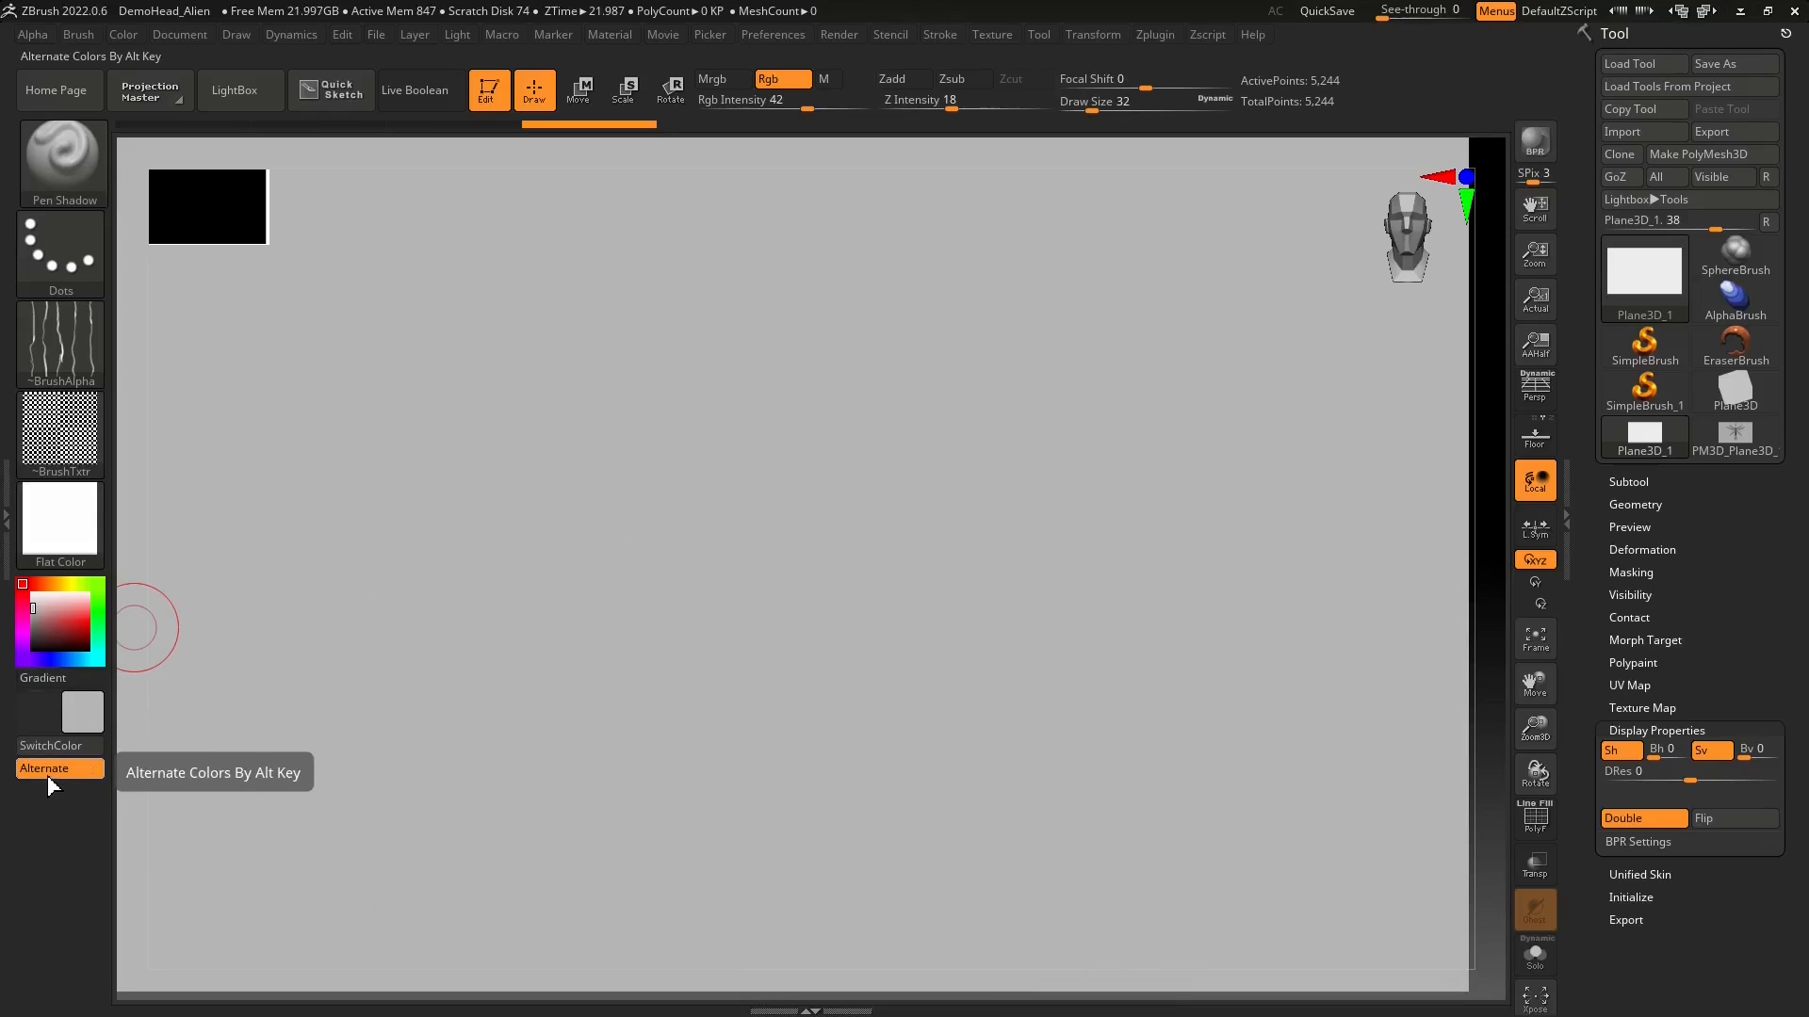
left_click(47, 776)
left_click(53, 771)
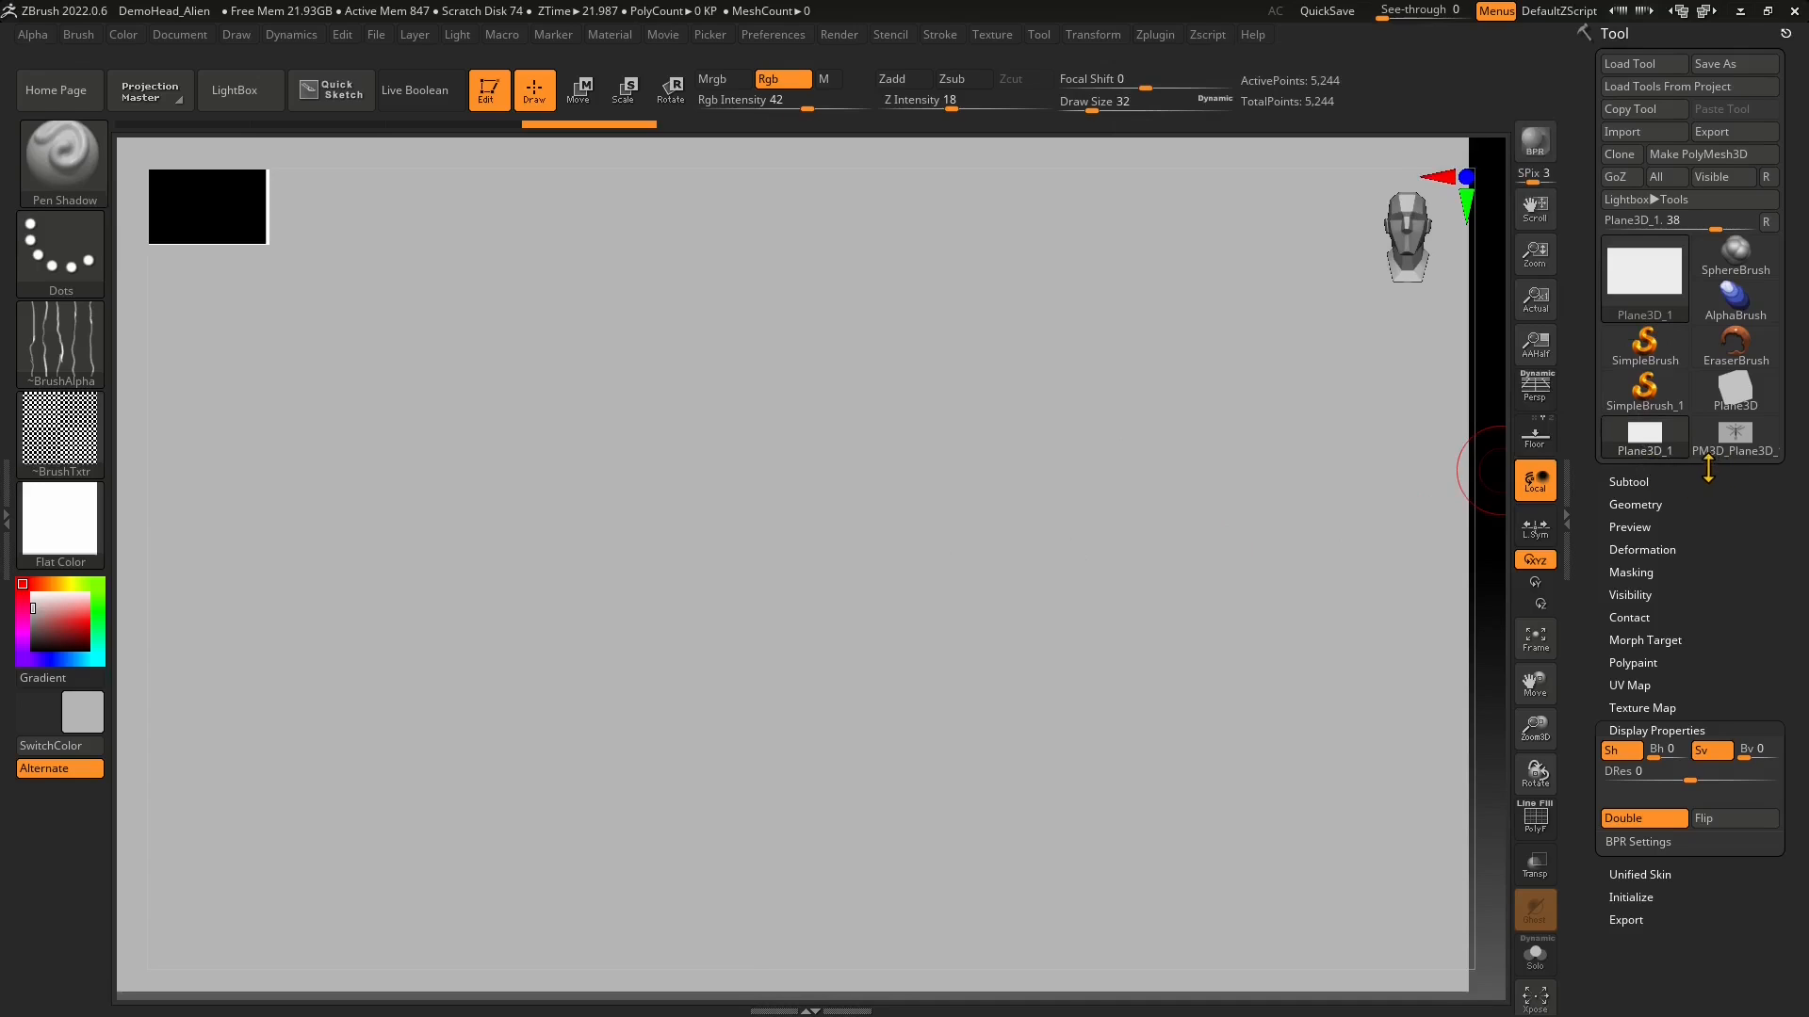
mouse_move(1707, 465)
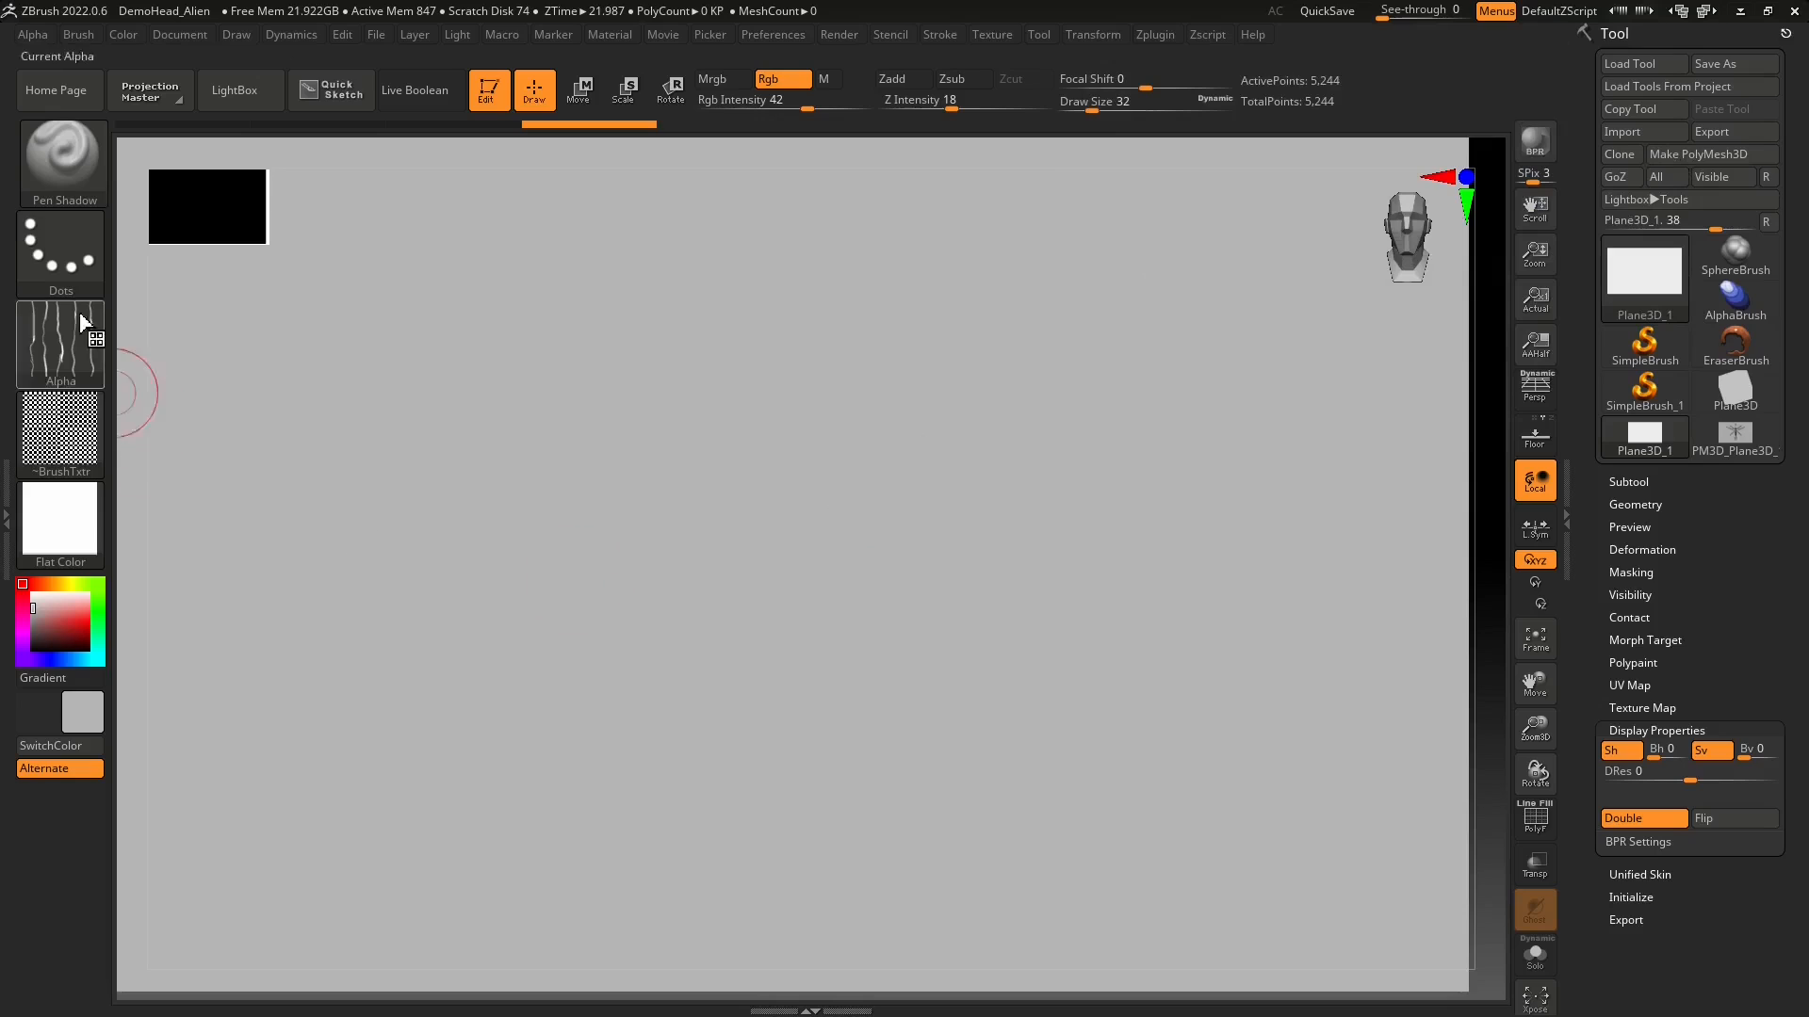
- Try a stroke on the Plane3D_1 primitive, convert it to a PolyMesh3D and start a new QuickSketch plane
left_click(509, 401)
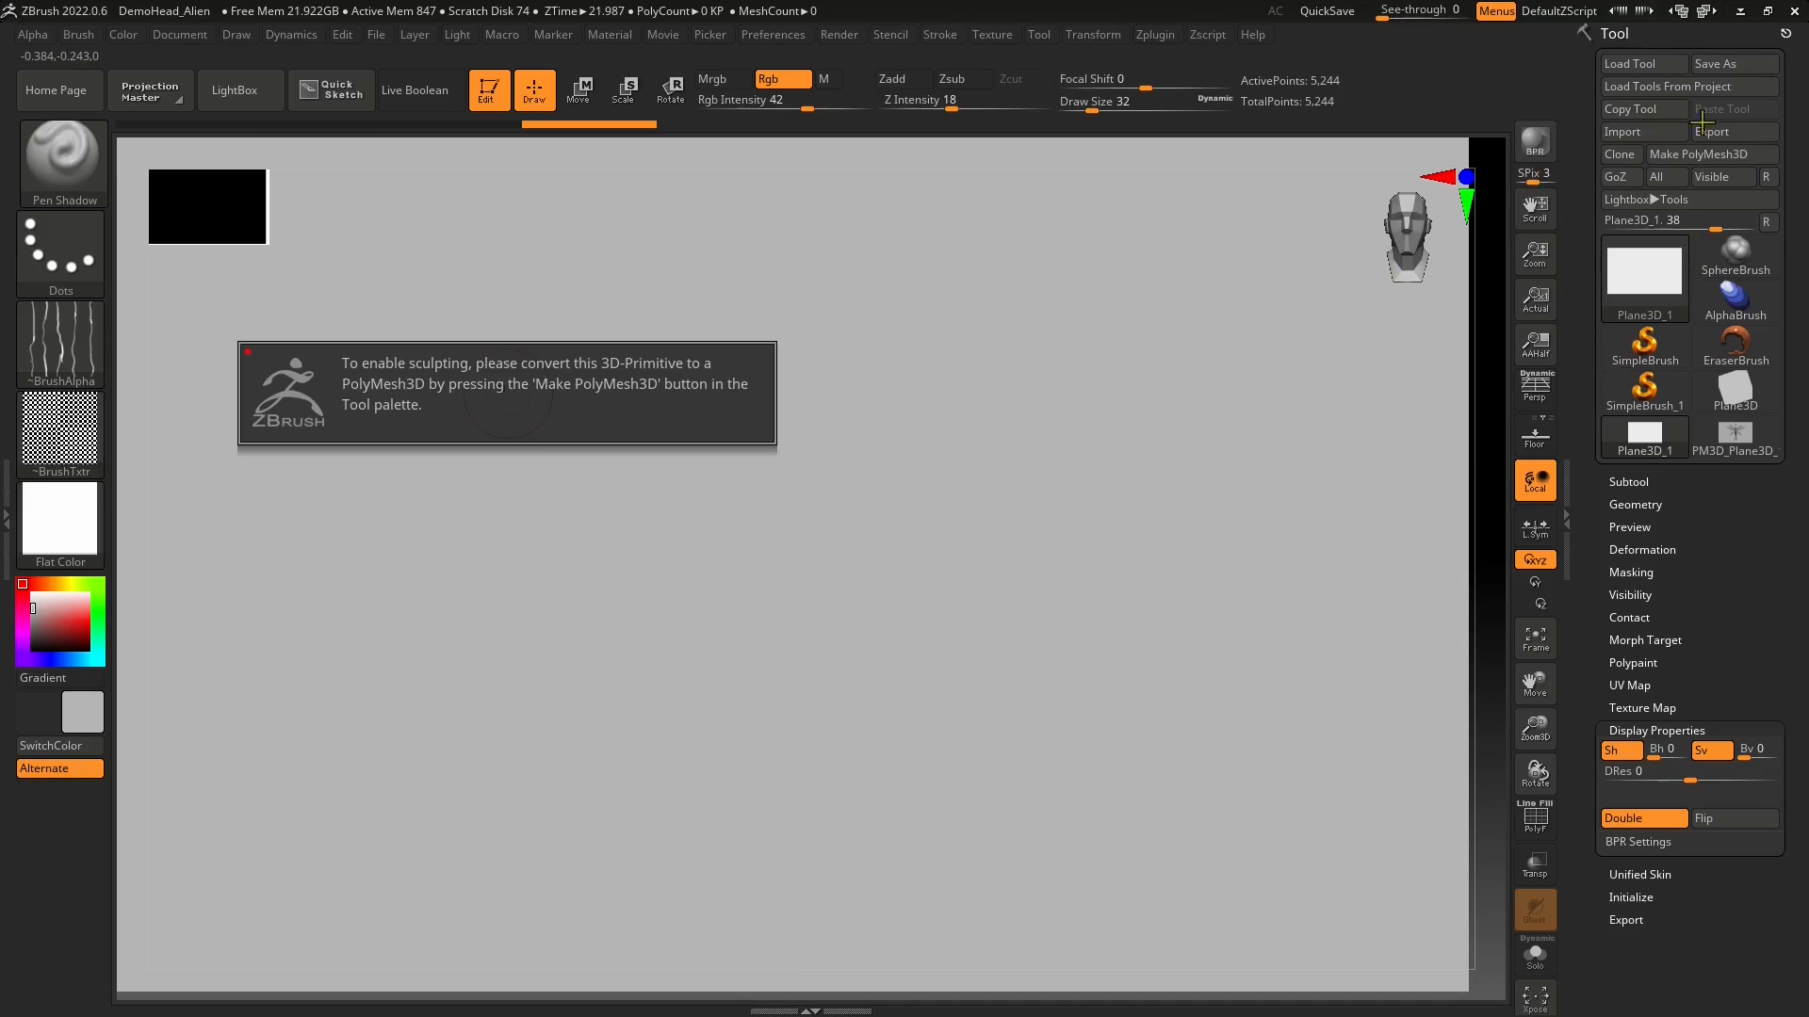
left_click(1701, 155)
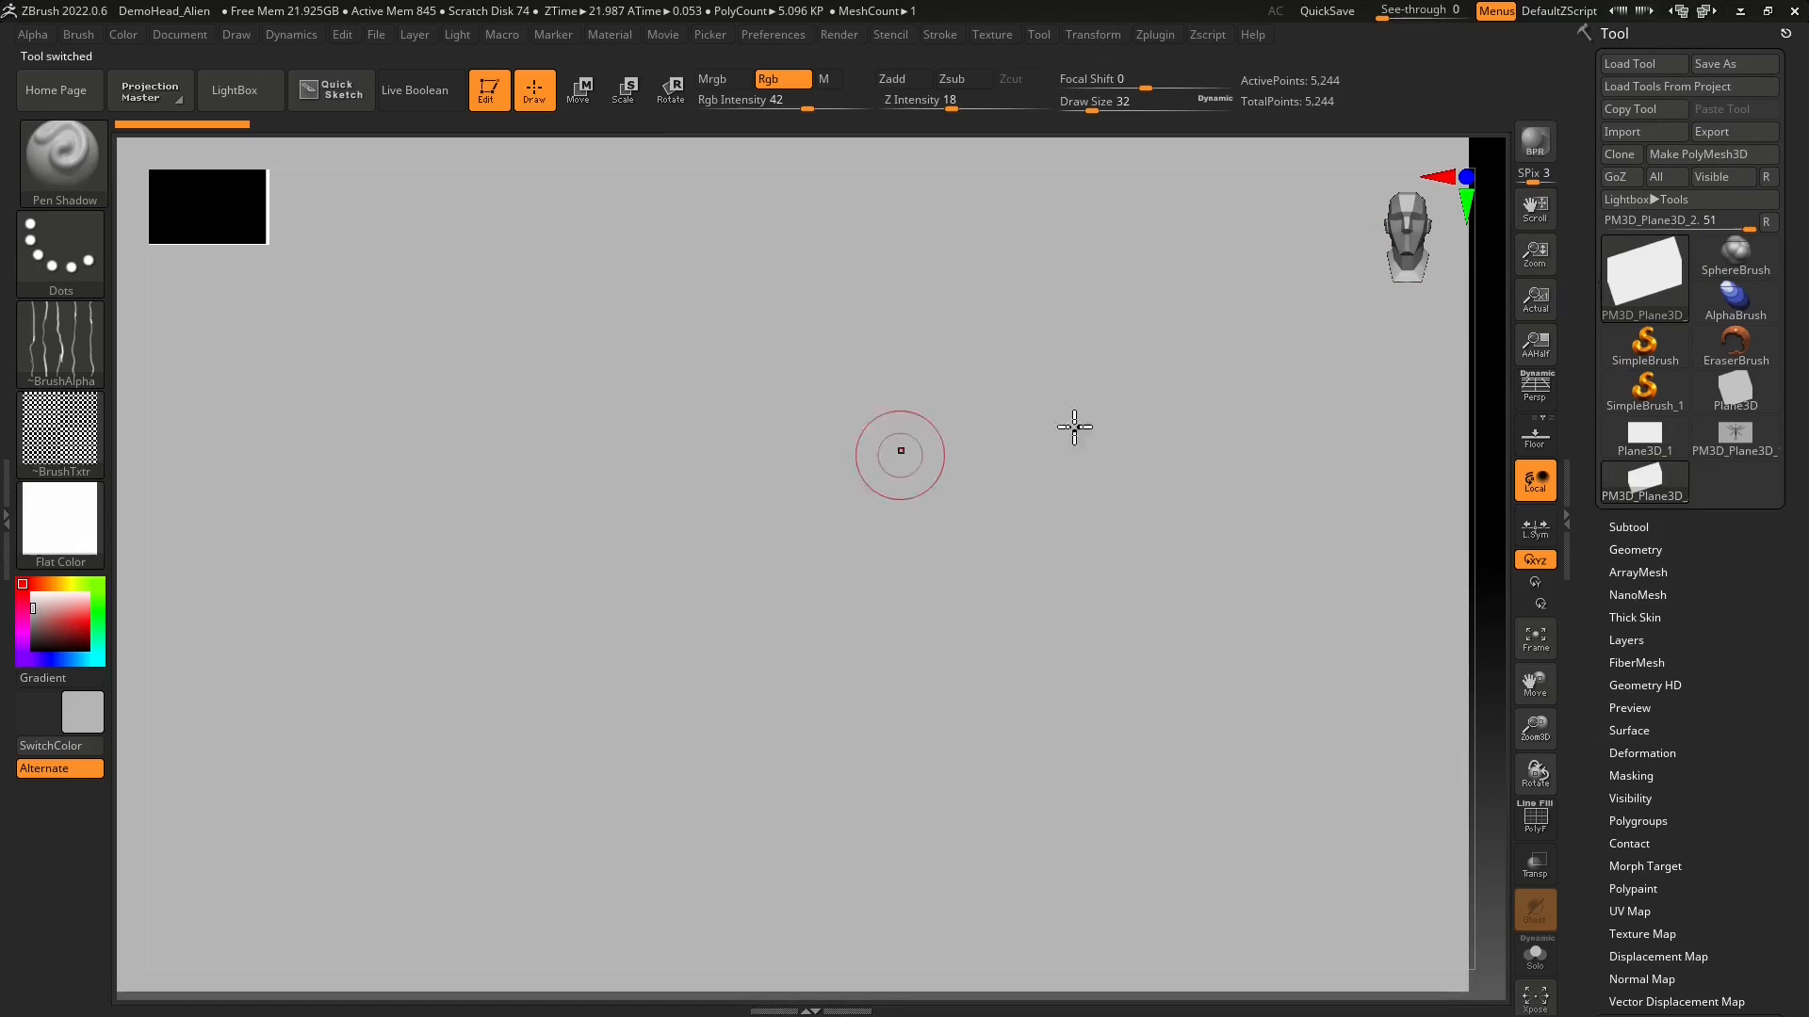
key("shift+q")
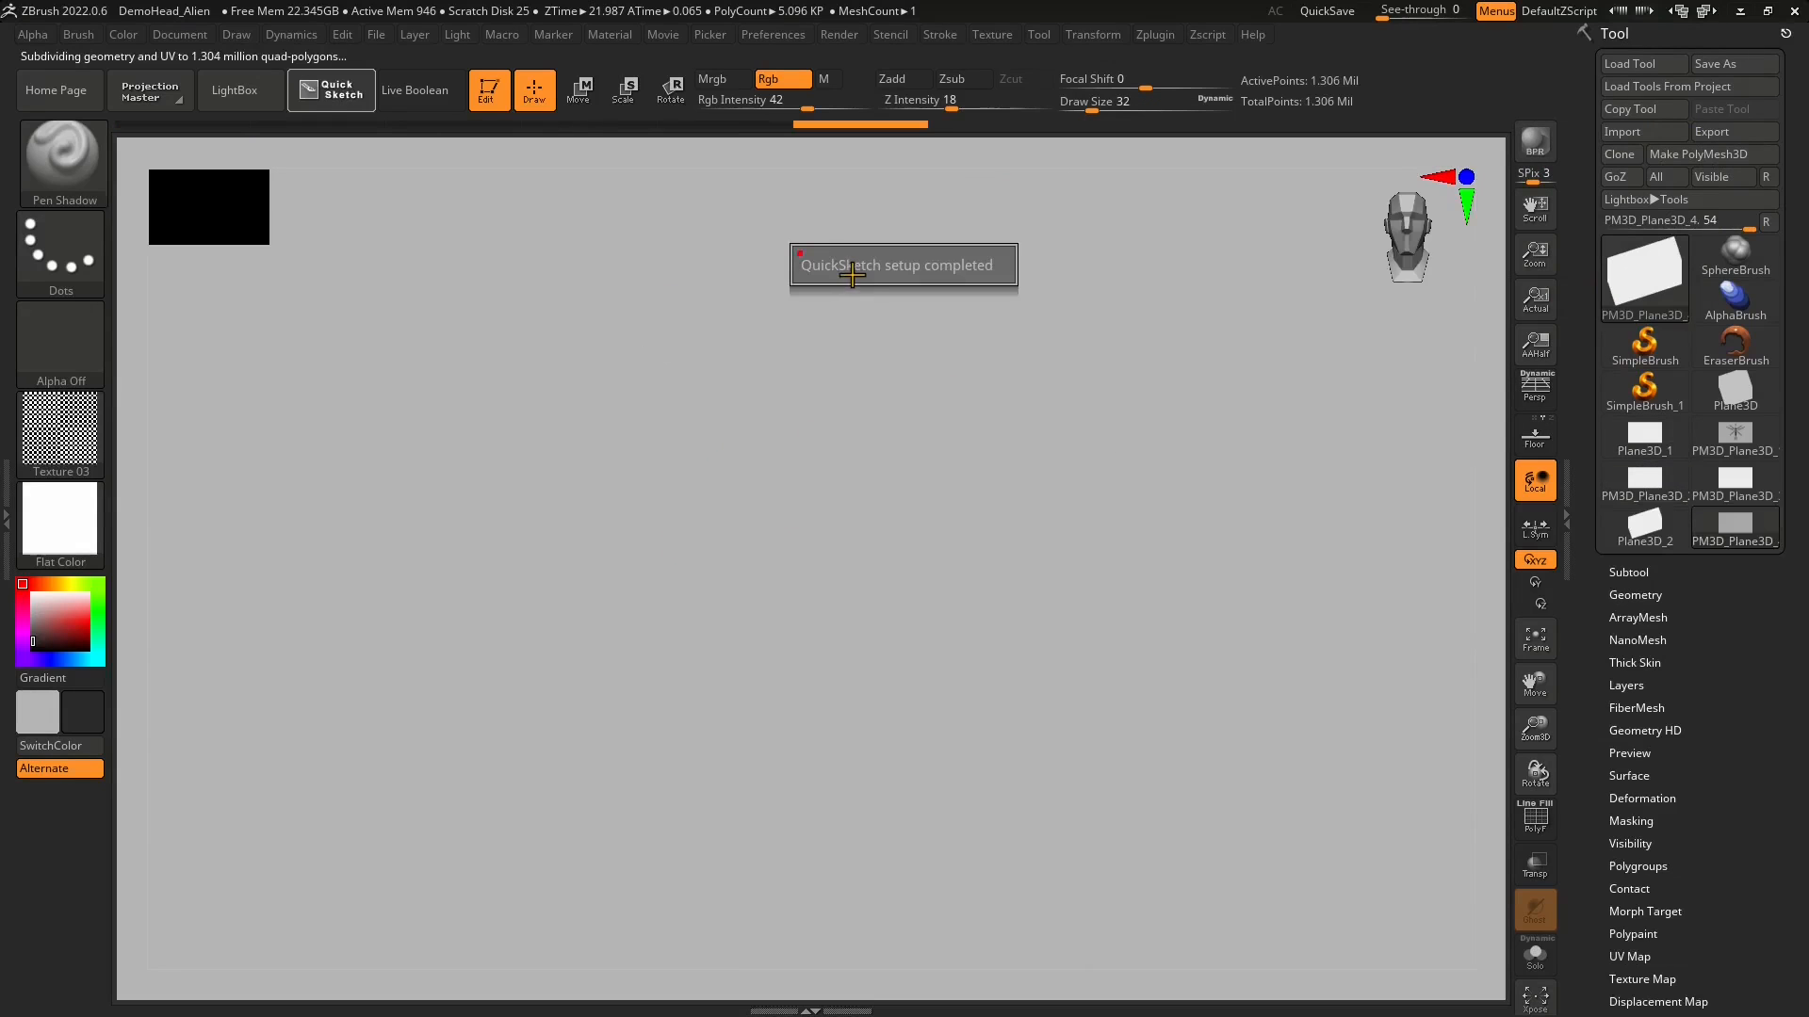
- Cover the QuickSketch plane with mirrored Pen Shadow test strokes: zigzags, curls and sweeping curves around the centre line
left_click_drag(490, 330, 1144, 330)
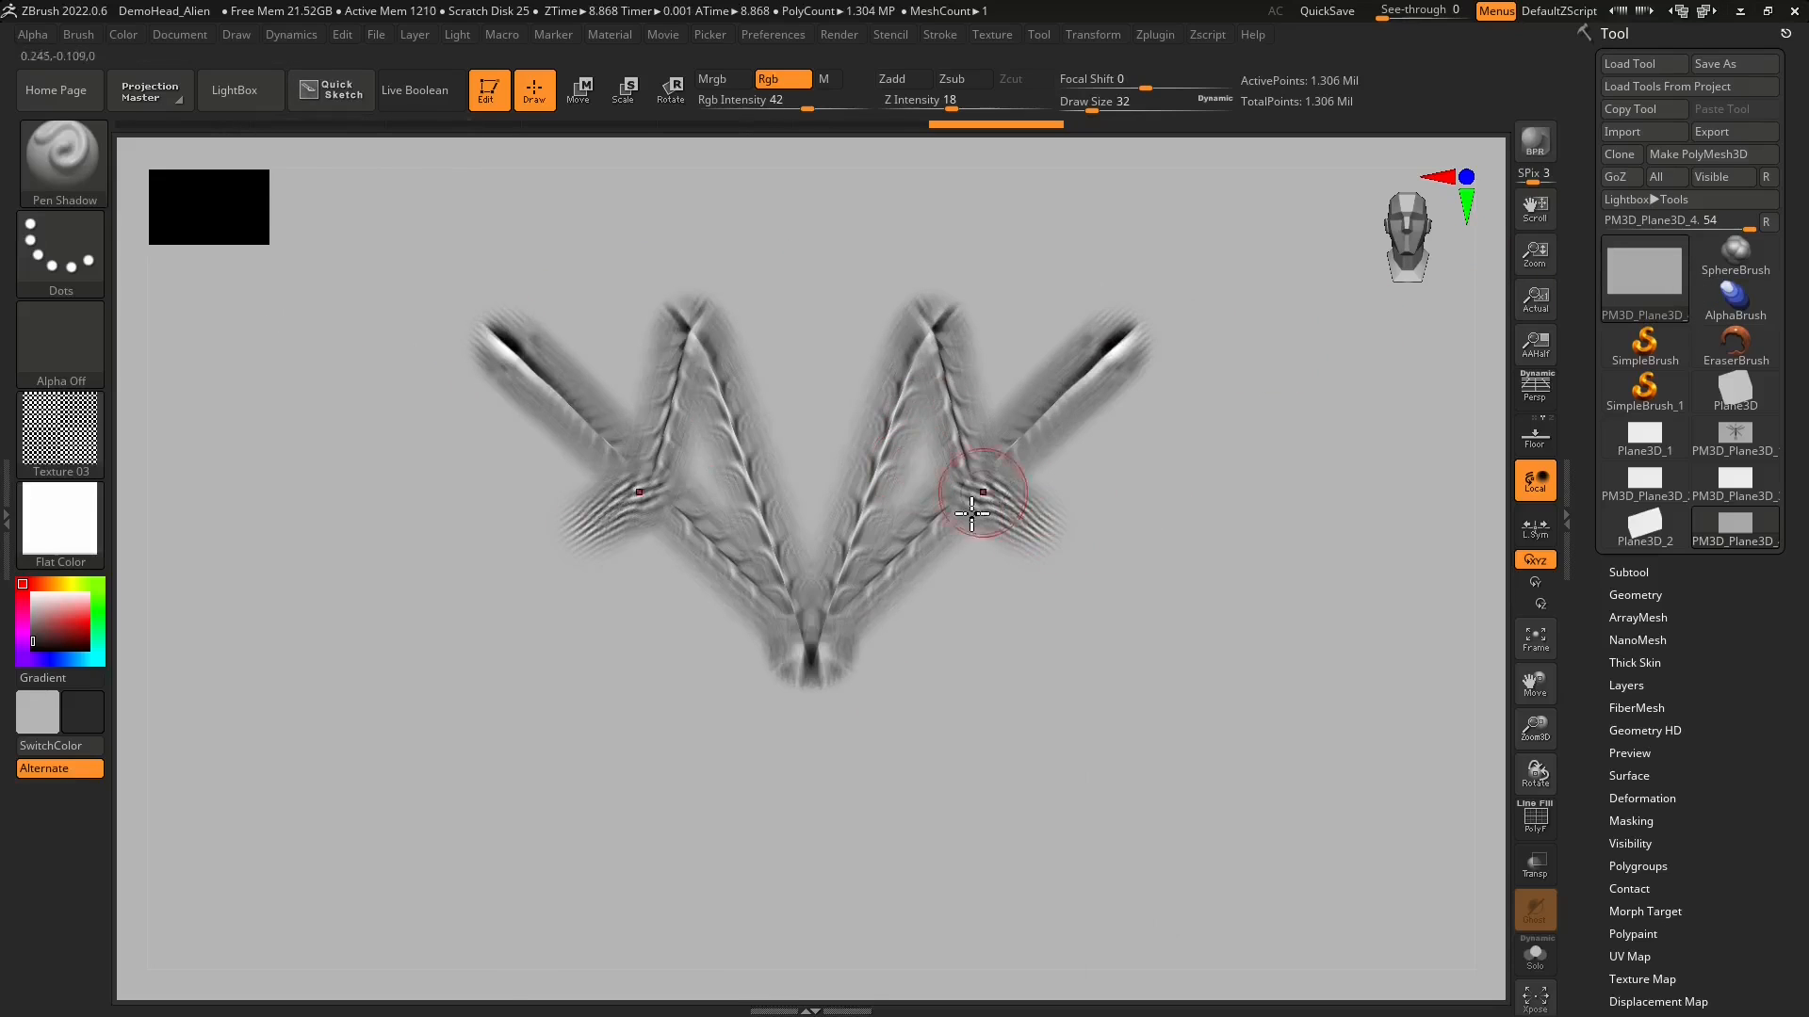
mouse_move(971, 514)
left_mouse_down()
mouse_move(415, 744)
mouse_move(443, 624)
mouse_move(575, 641)
left_mouse_up()
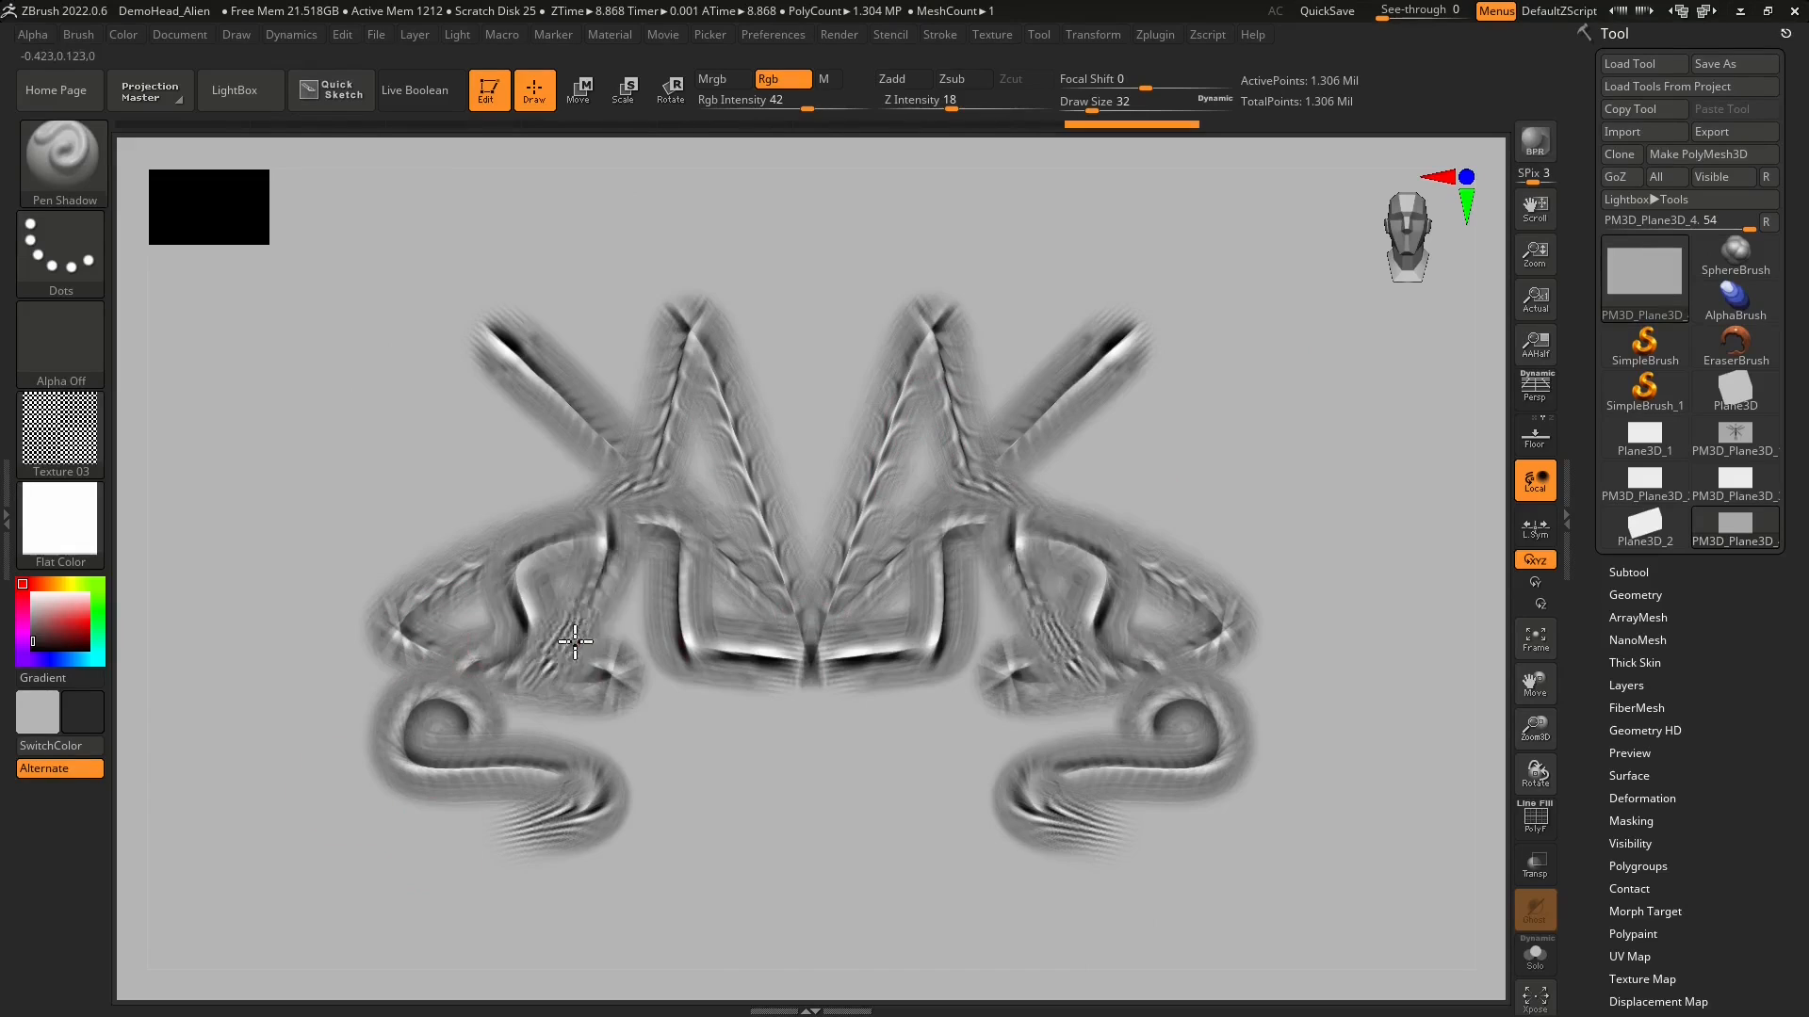
mouse_move(697, 714)
left_mouse_down()
mouse_move(433, 444)
mouse_move(565, 267)
mouse_move(543, 381)
left_mouse_up()
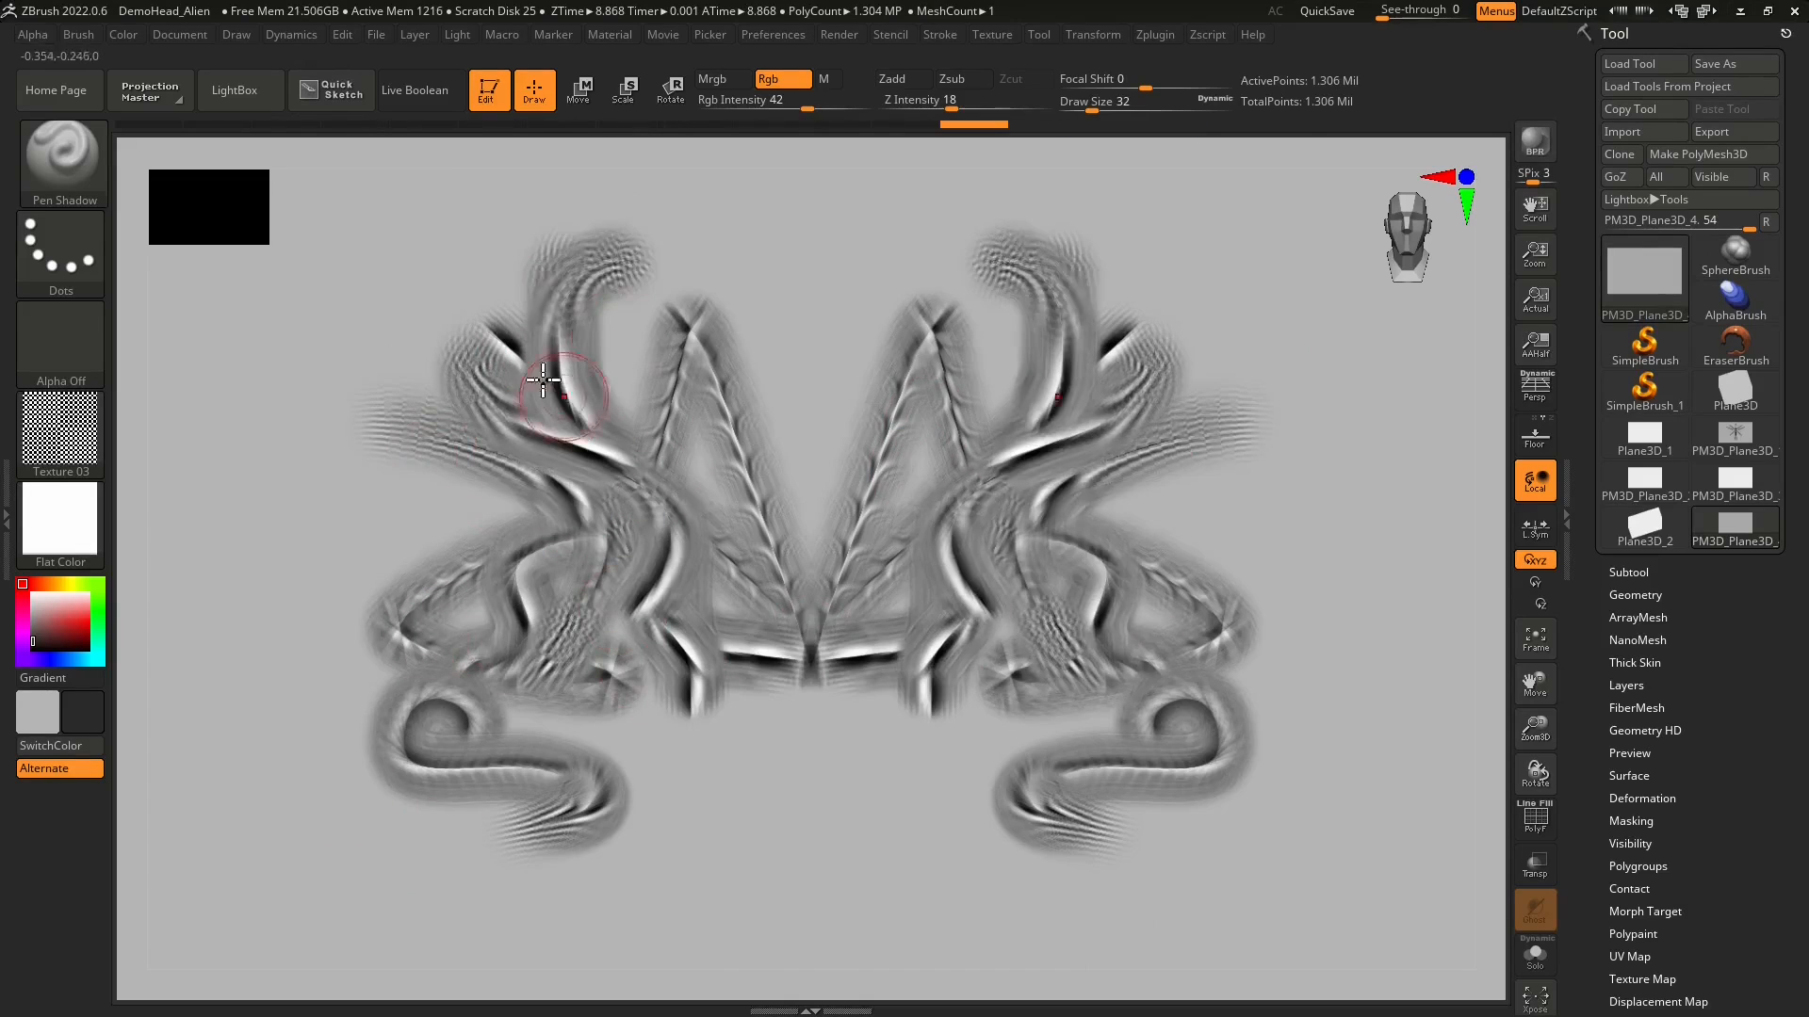
left_click_drag(523, 319, 598, 226)
left_click_drag(602, 422, 686, 305)
left_click_drag(774, 341, 850, 233)
left_click_drag(569, 488, 408, 234)
left_click_drag(612, 626, 452, 428)
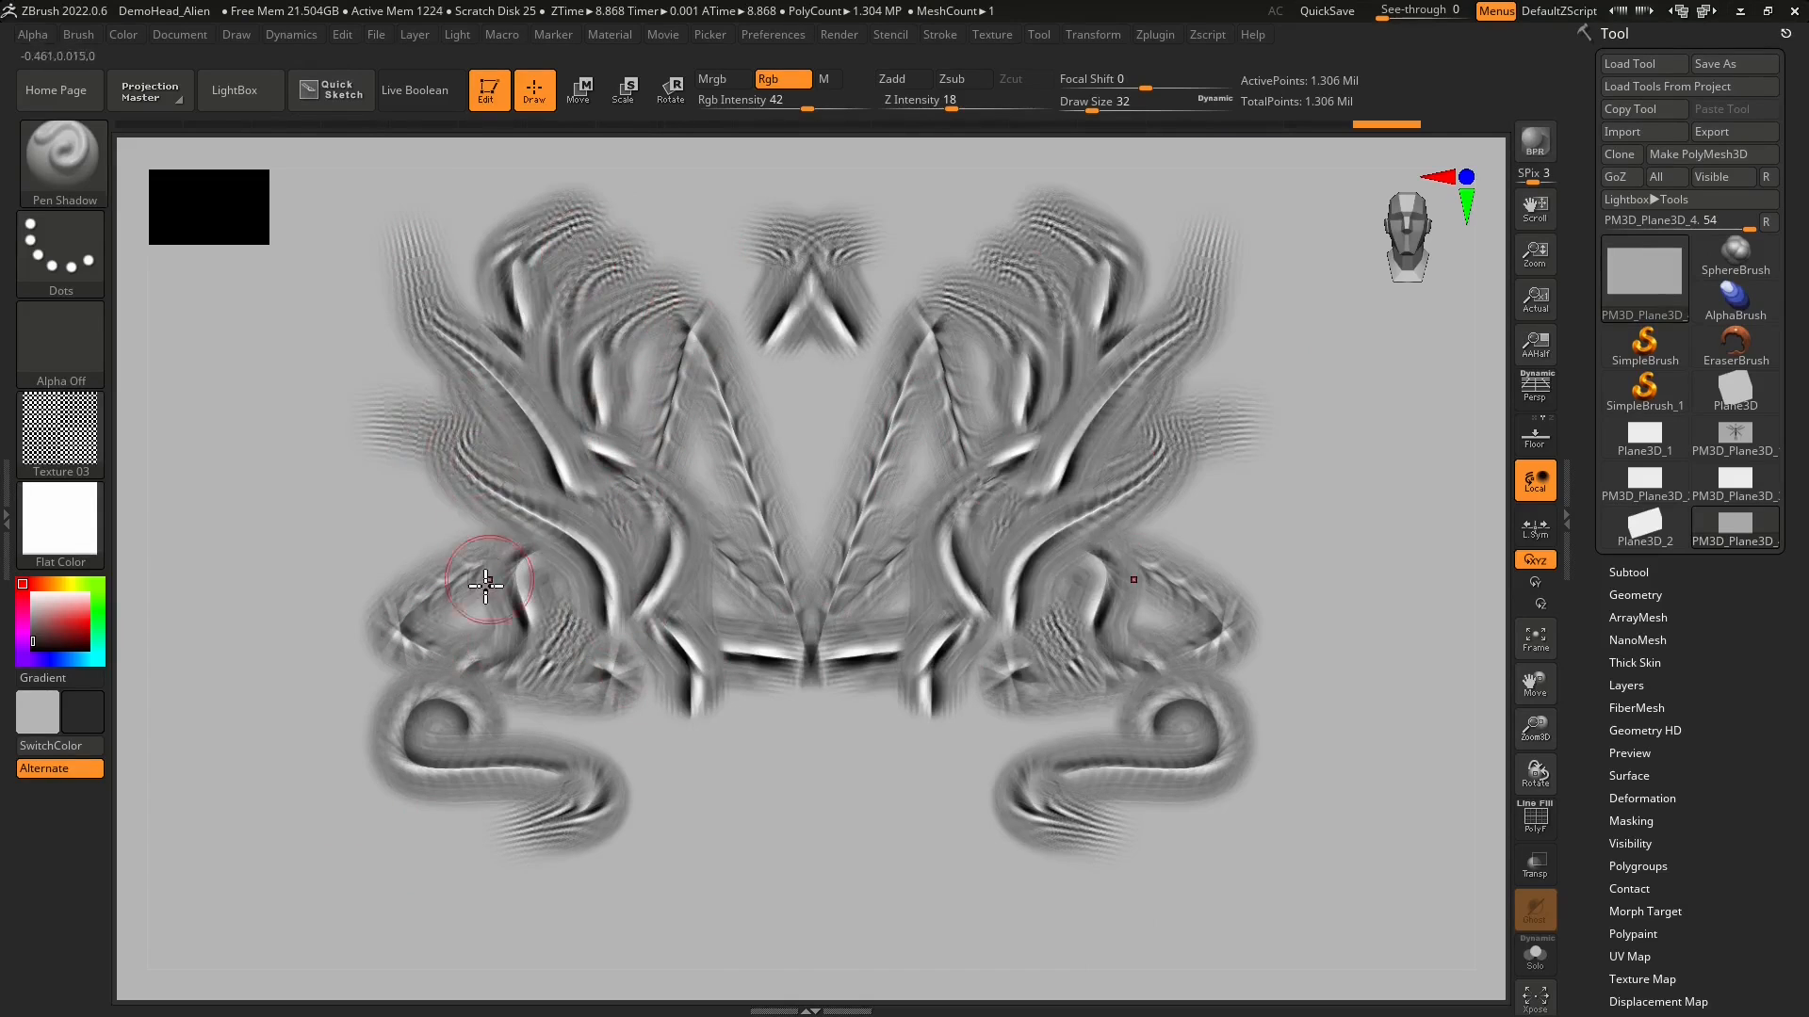
left_click_drag(488, 581, 332, 381)
left_click_drag(565, 605, 401, 409)
left_click_drag(559, 701, 443, 527)
left_click_drag(731, 682, 582, 608)
left_click_drag(649, 738, 564, 575)
left_click_drag(724, 630, 698, 321)
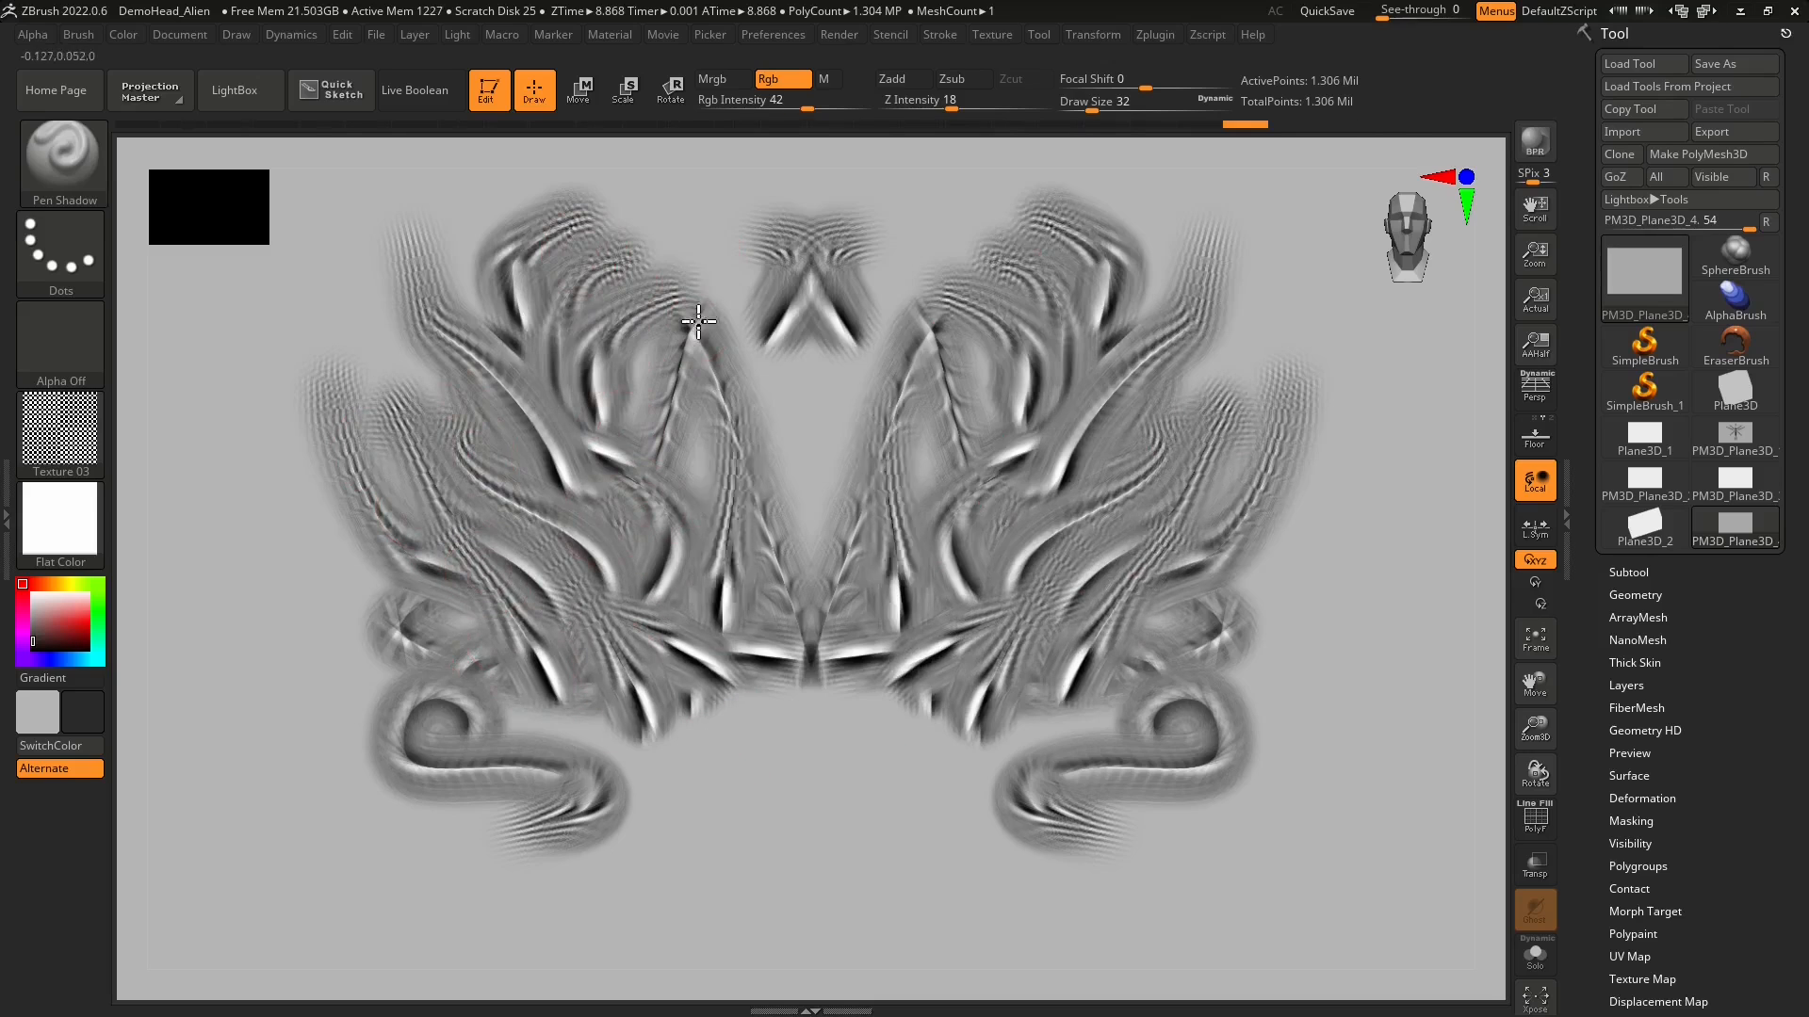
left_click_drag(728, 597, 750, 256)
left_click_drag(765, 479, 733, 235)
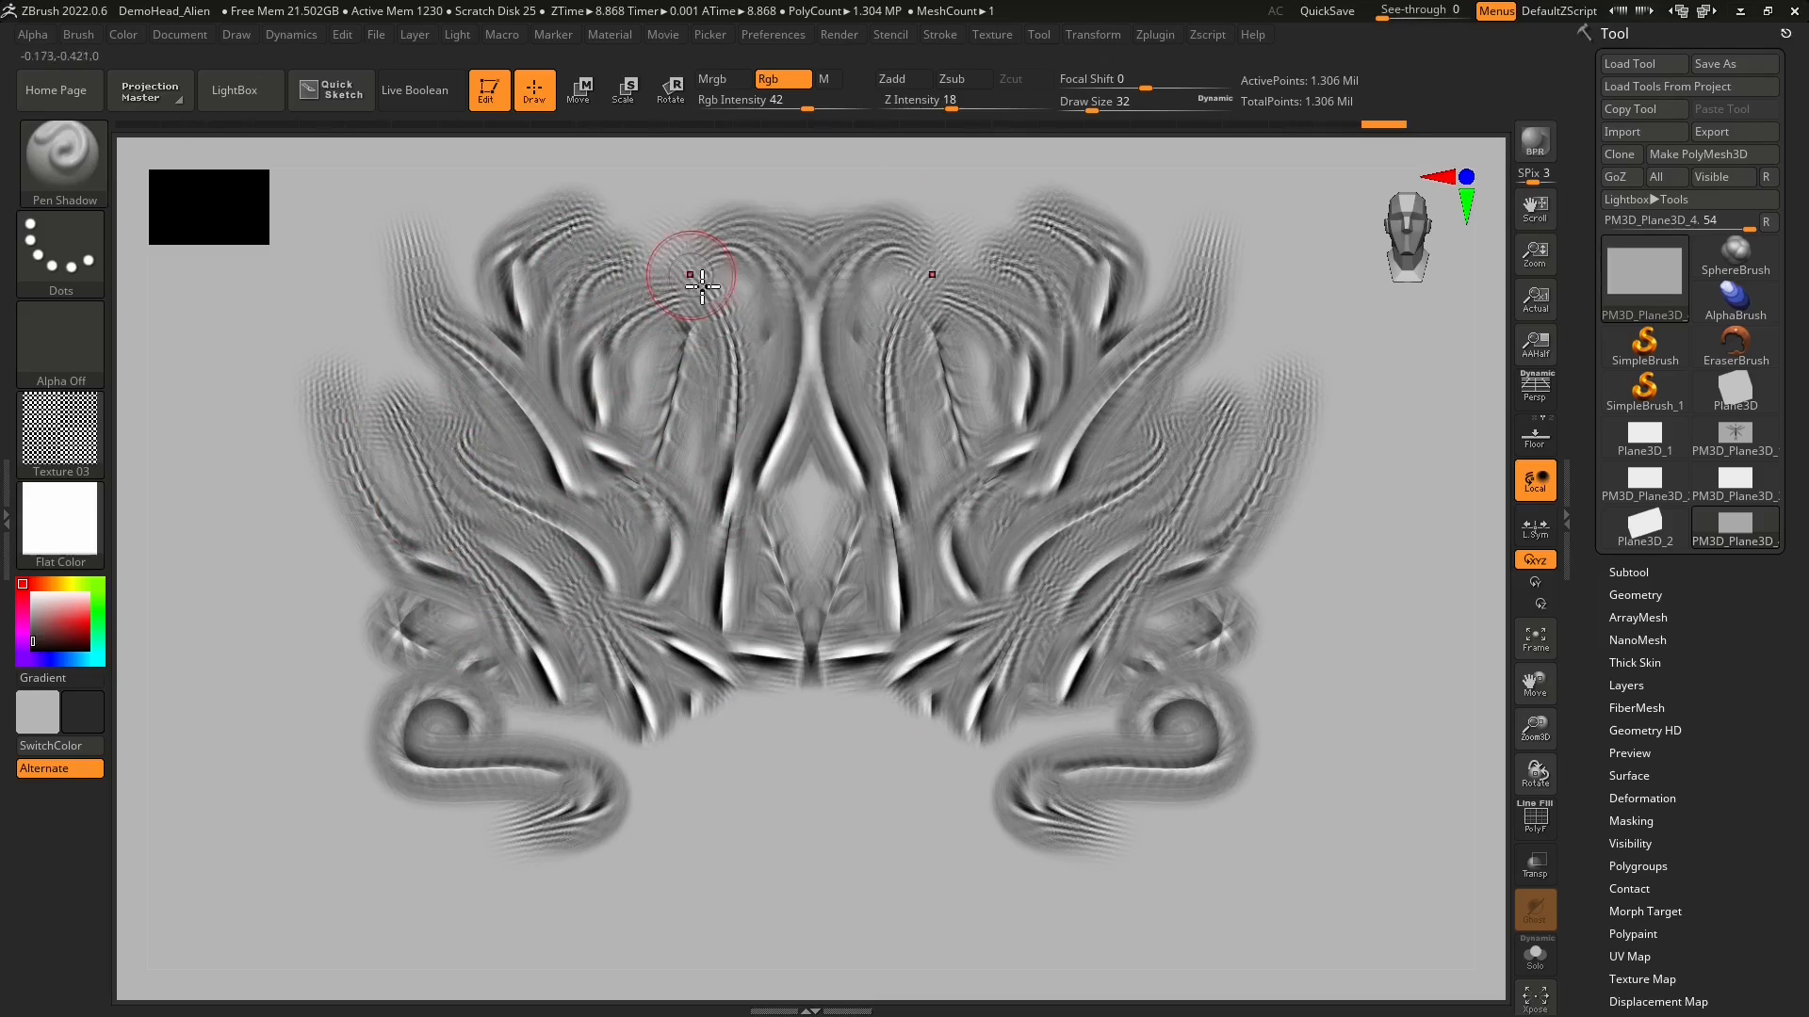
left_click_drag(750, 331, 650, 181)
left_click_drag(731, 300, 614, 232)
mouse_move(791, 643)
left_mouse_down()
mouse_move(752, 346)
mouse_move(660, 456)
left_mouse_up()
left_click_drag(789, 706, 699, 489)
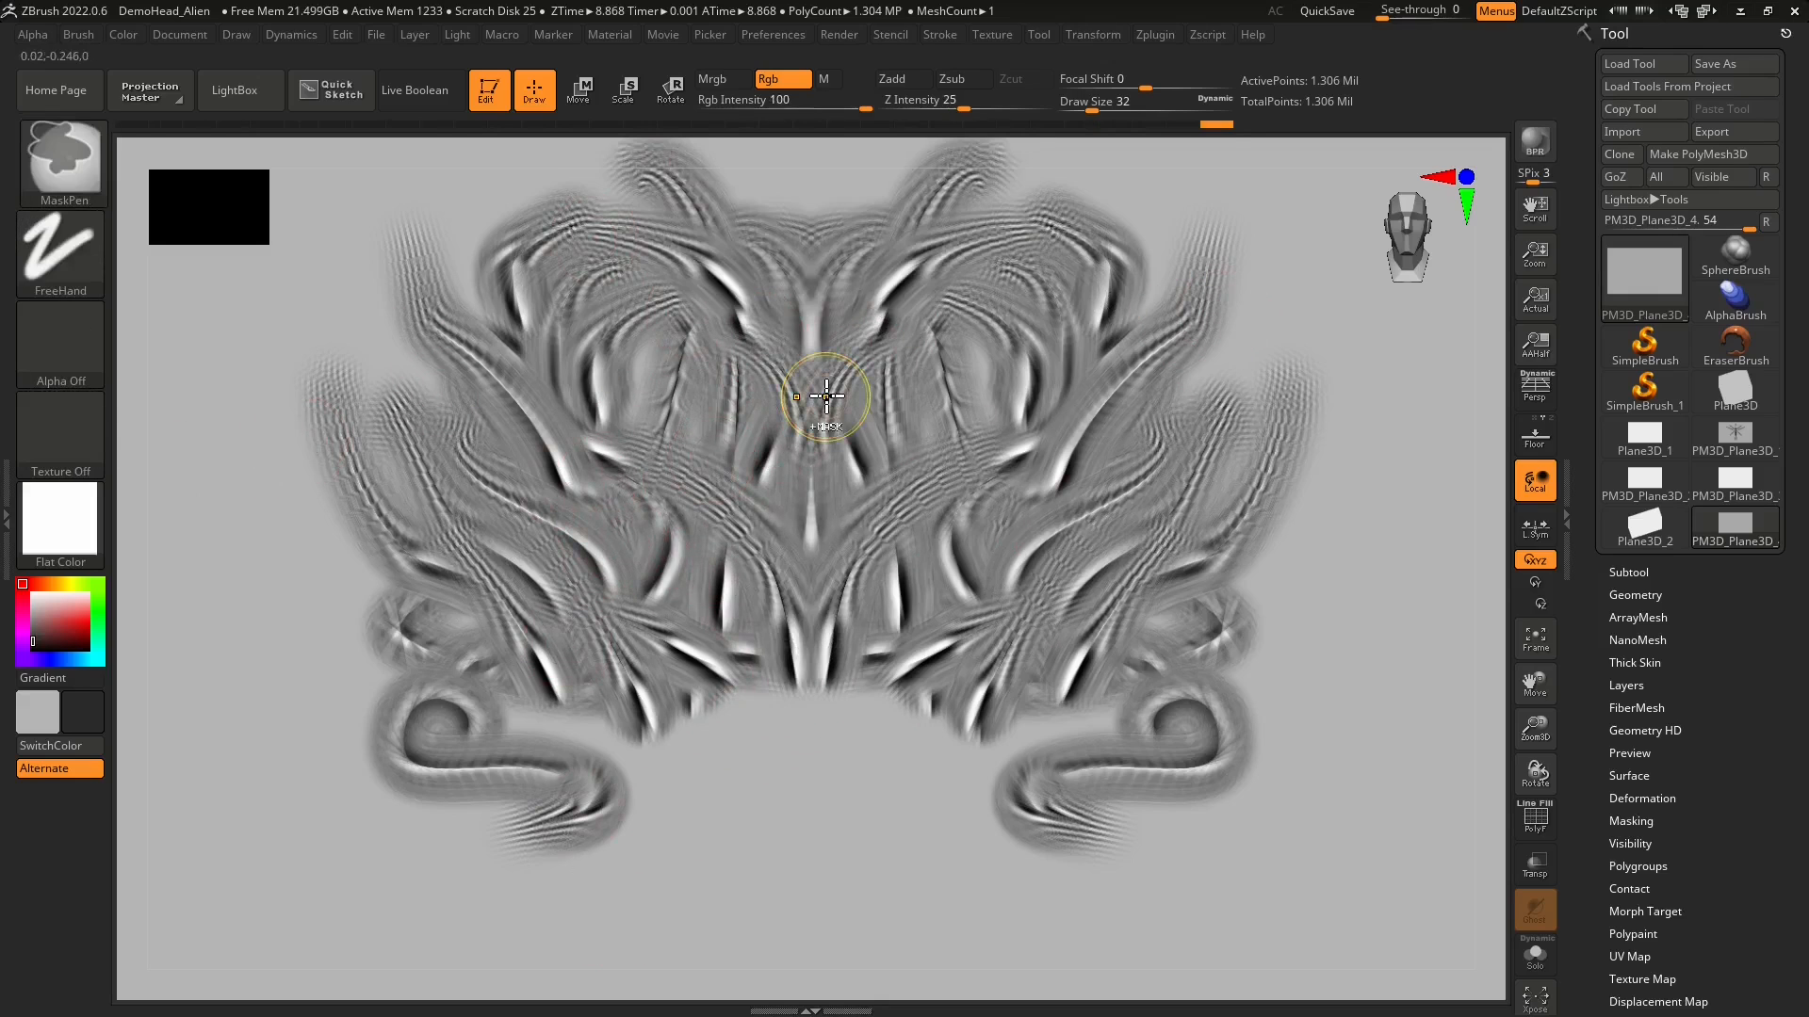
- Undo all the mirrored Pen Shadow test strokes on the QuickSketch plane
key("ctrl+z")
key("ctrl+z")
key("ctrl+z")
key("ctrl+z")
key("ctrl+z")
key("ctrl+z")
key("ctrl+z")
key("ctrl+z")
key("ctrl+z")
key("ctrl+z")
key("ctrl+z")
key("ctrl+z")
key("ctrl+z")
key("ctrl+z")
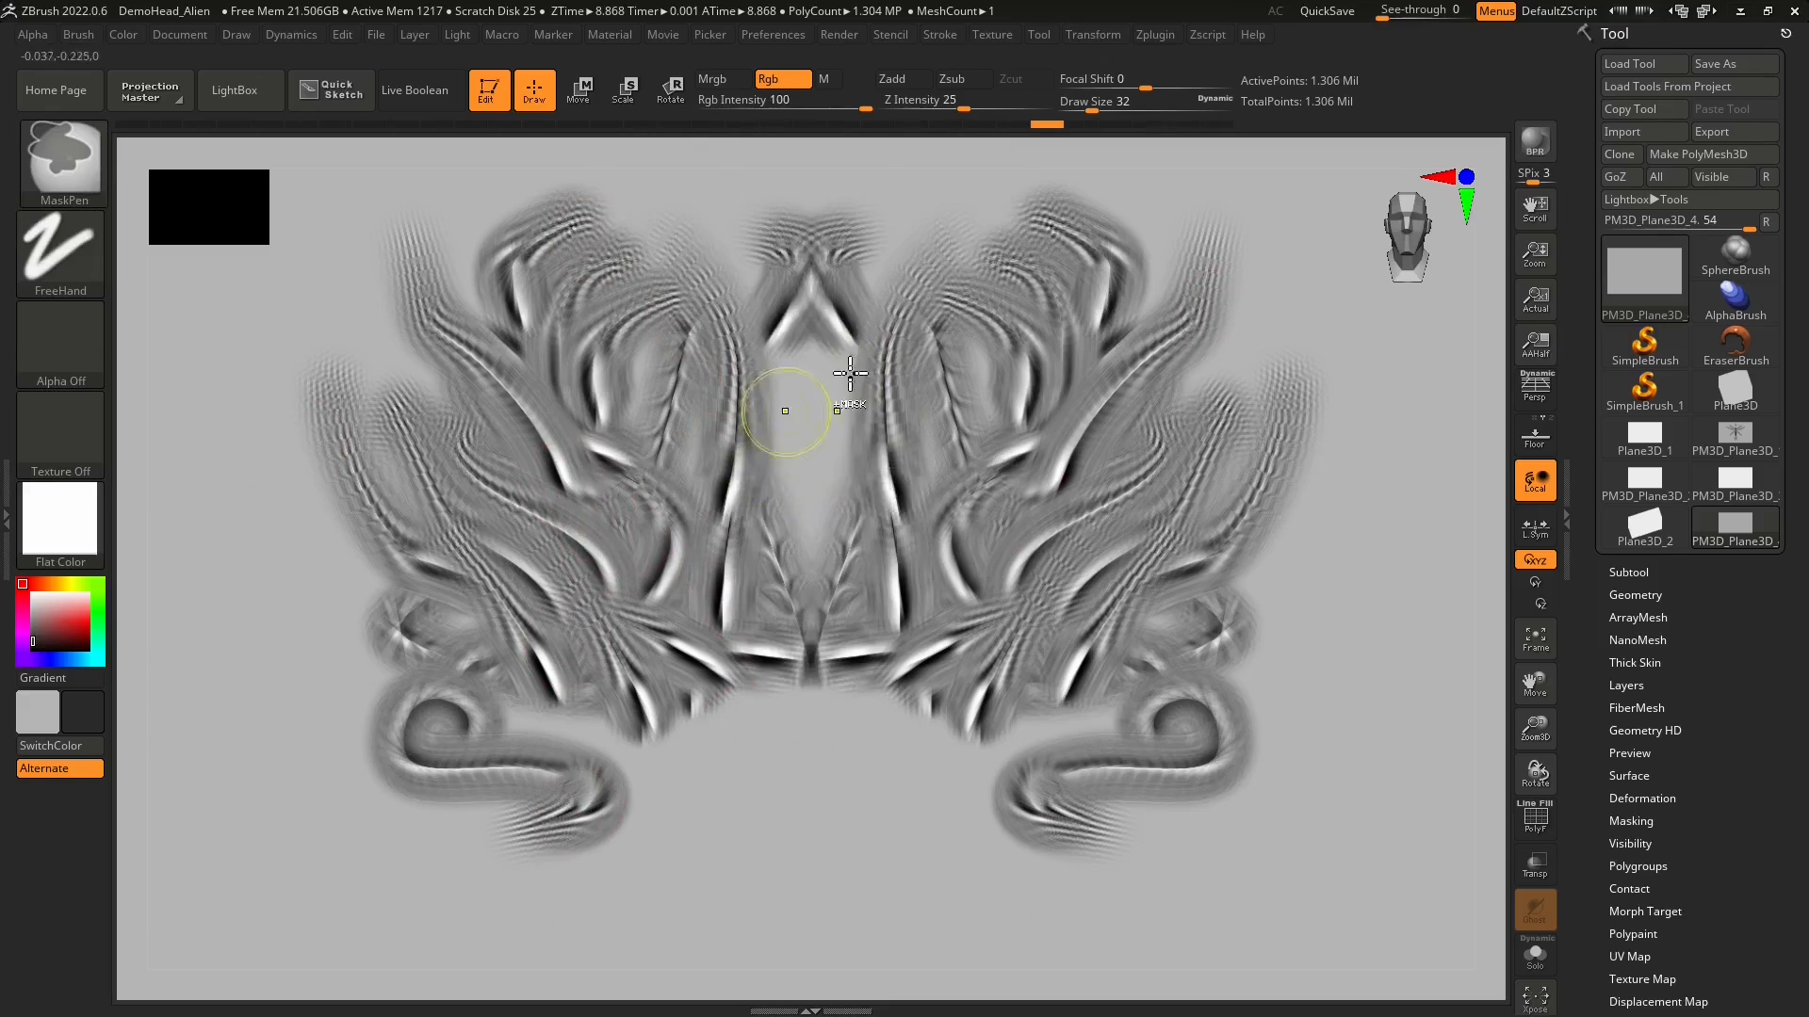
key("ctrl+z")
key("ctrl+z")
key("ctrl+z")
key("ctrl+z")
key("ctrl+z")
key("ctrl+z")
key("ctrl+z")
key("ctrl+z")
key("ctrl+z")
key("ctrl+z")
key("ctrl+z")
key("ctrl+z")
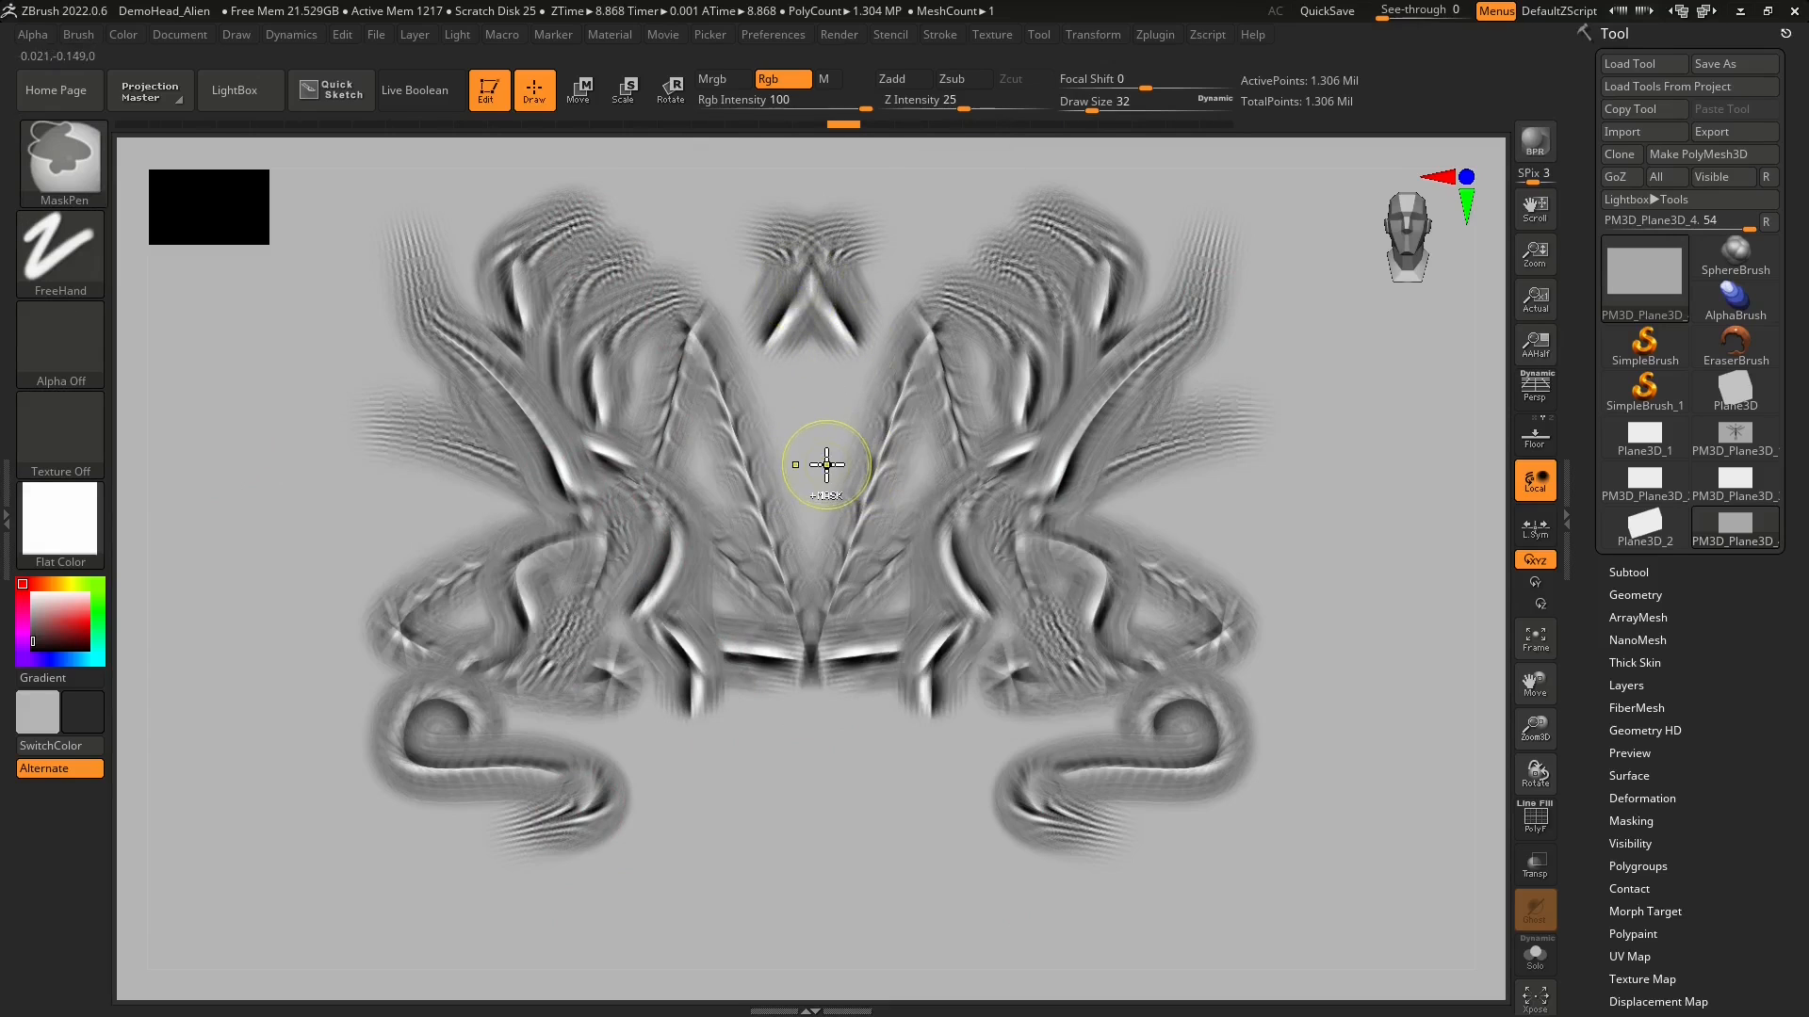
key("ctrl+z")
key("ctrl+z")
key("ctrl+z")
key("ctrl+z")
key("ctrl+z")
key("ctrl+z")
key("ctrl+z")
key("ctrl+z")
key("ctrl+z")
key("ctrl+z")
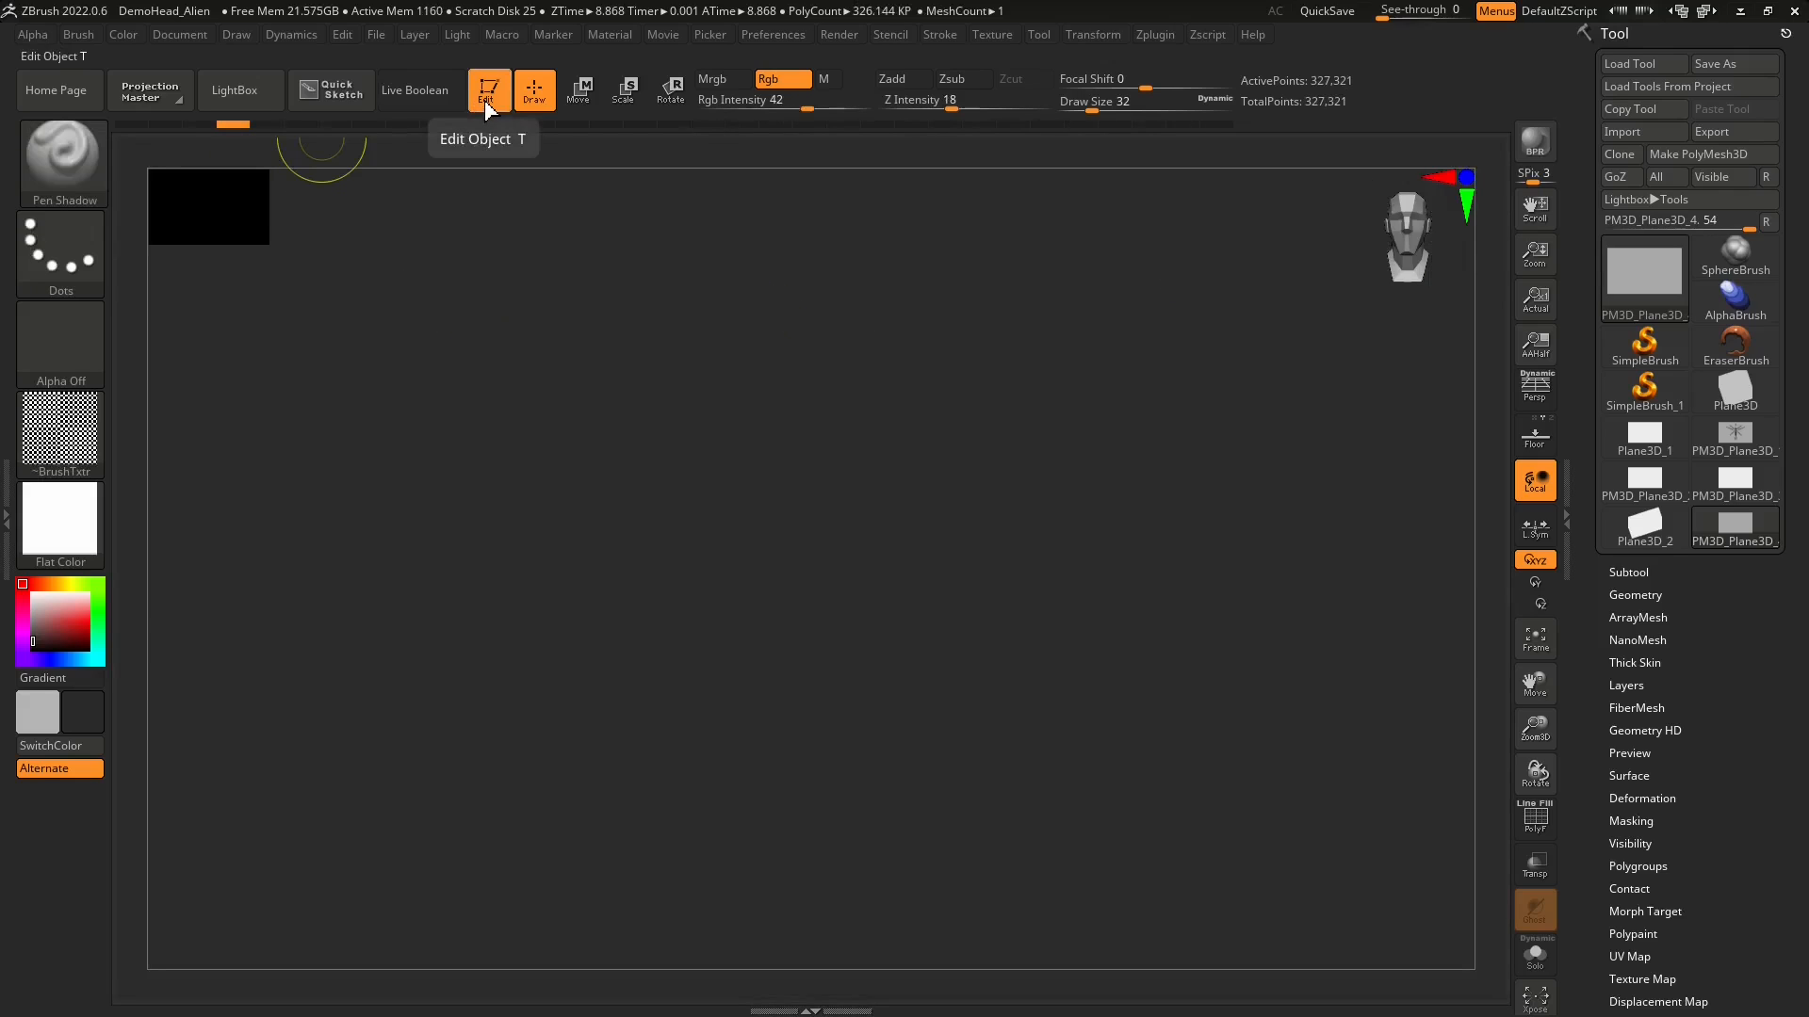
- Start a fresh QuickSketch plane and reset the list of recently used tools
left_click(341, 94)
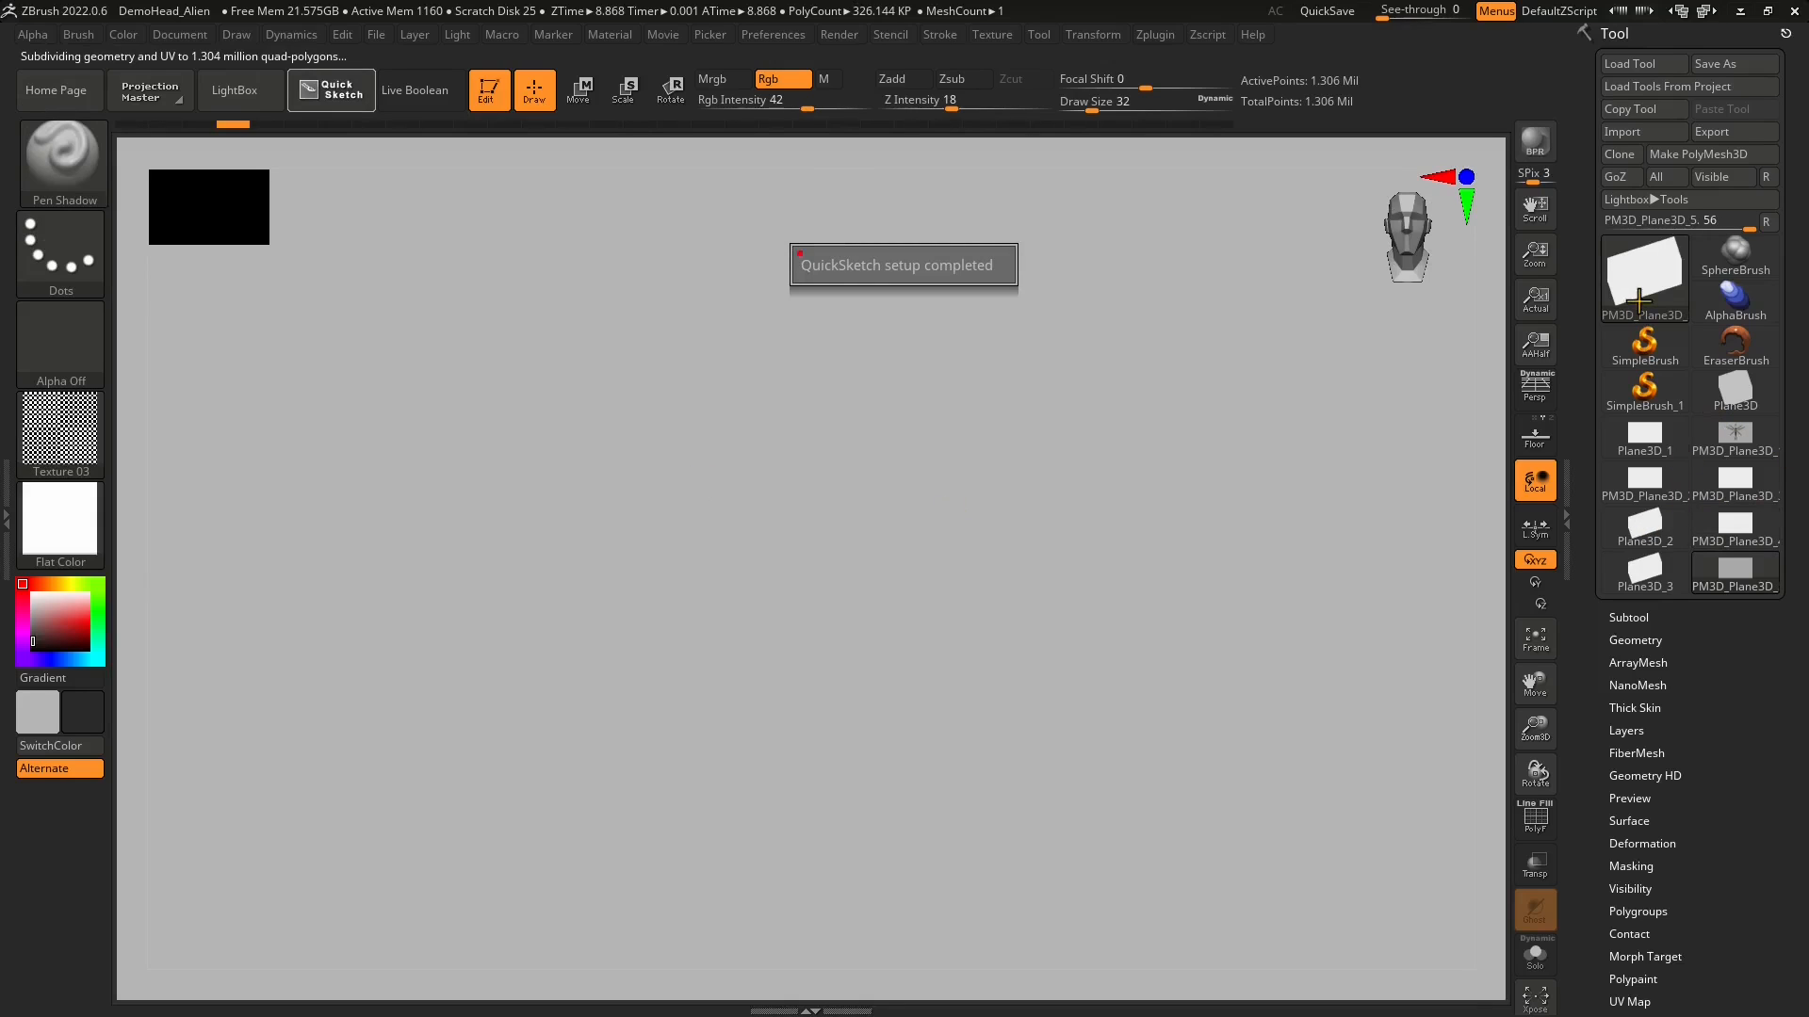
left_click(1767, 221)
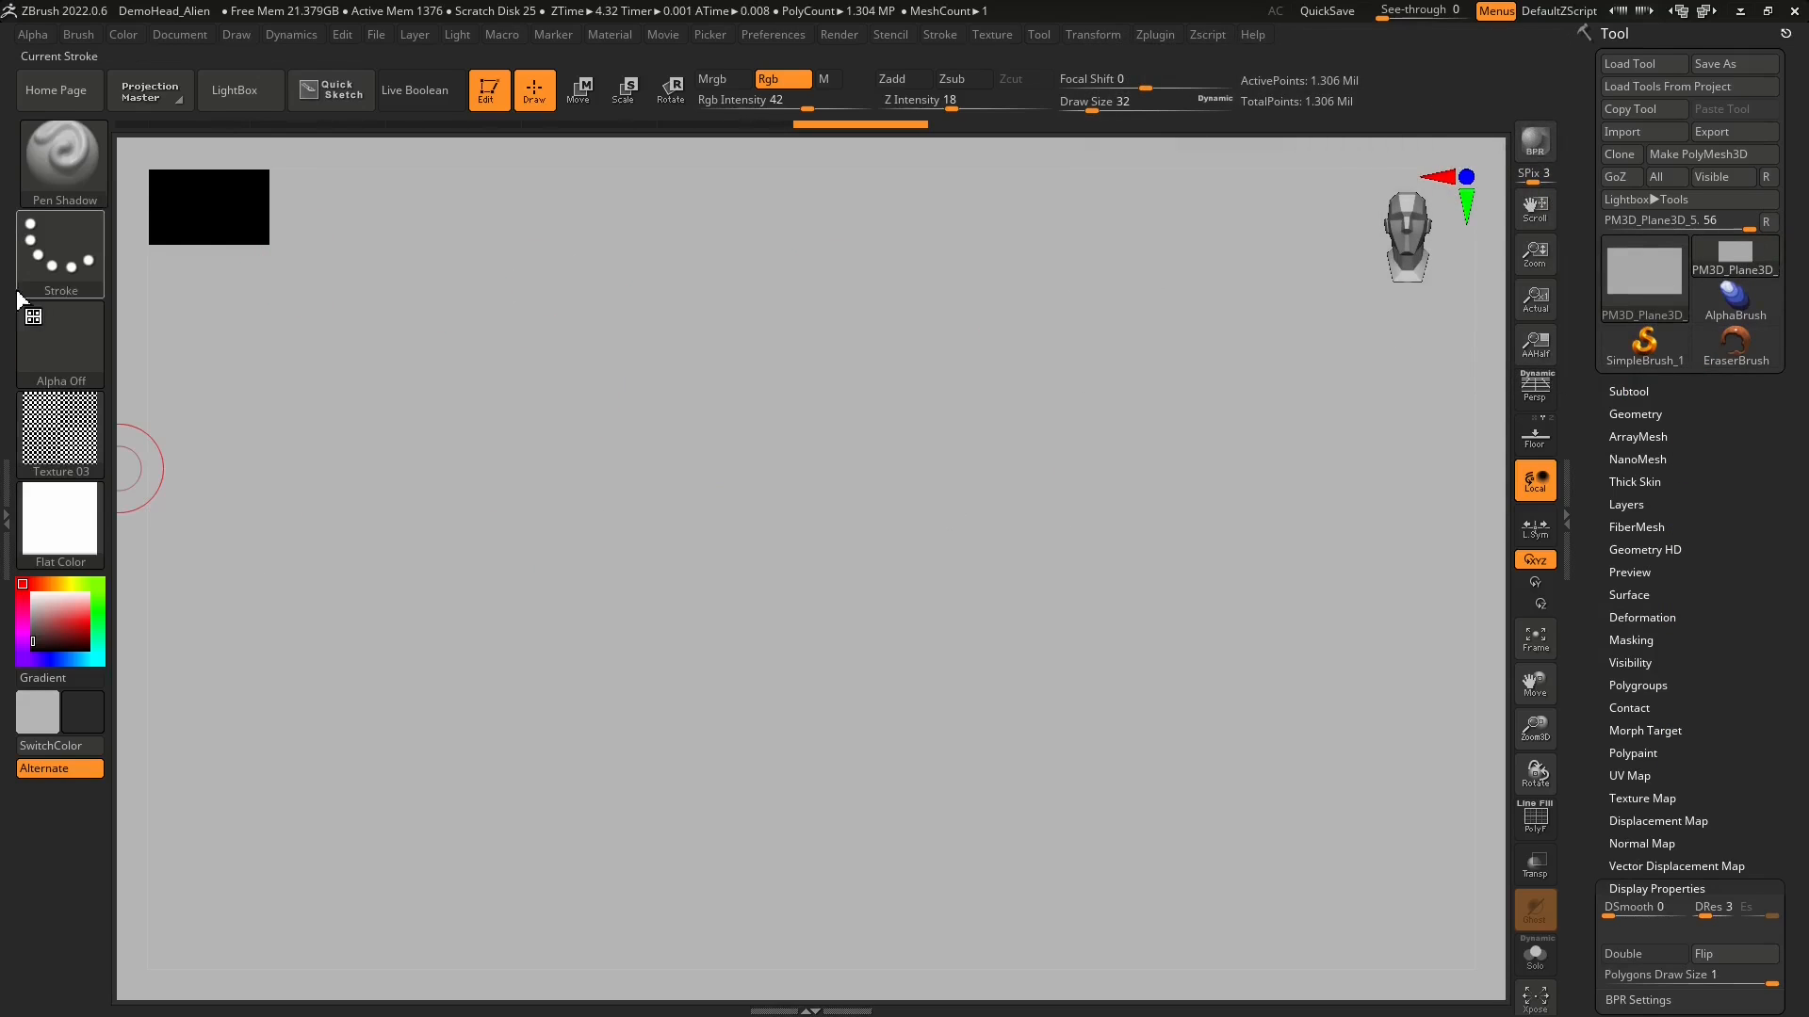
- Turn off both the alpha and the texture for the Pen Shadow brush and keep the Flat Color material
mouse_move(68, 434)
left_click(76, 370)
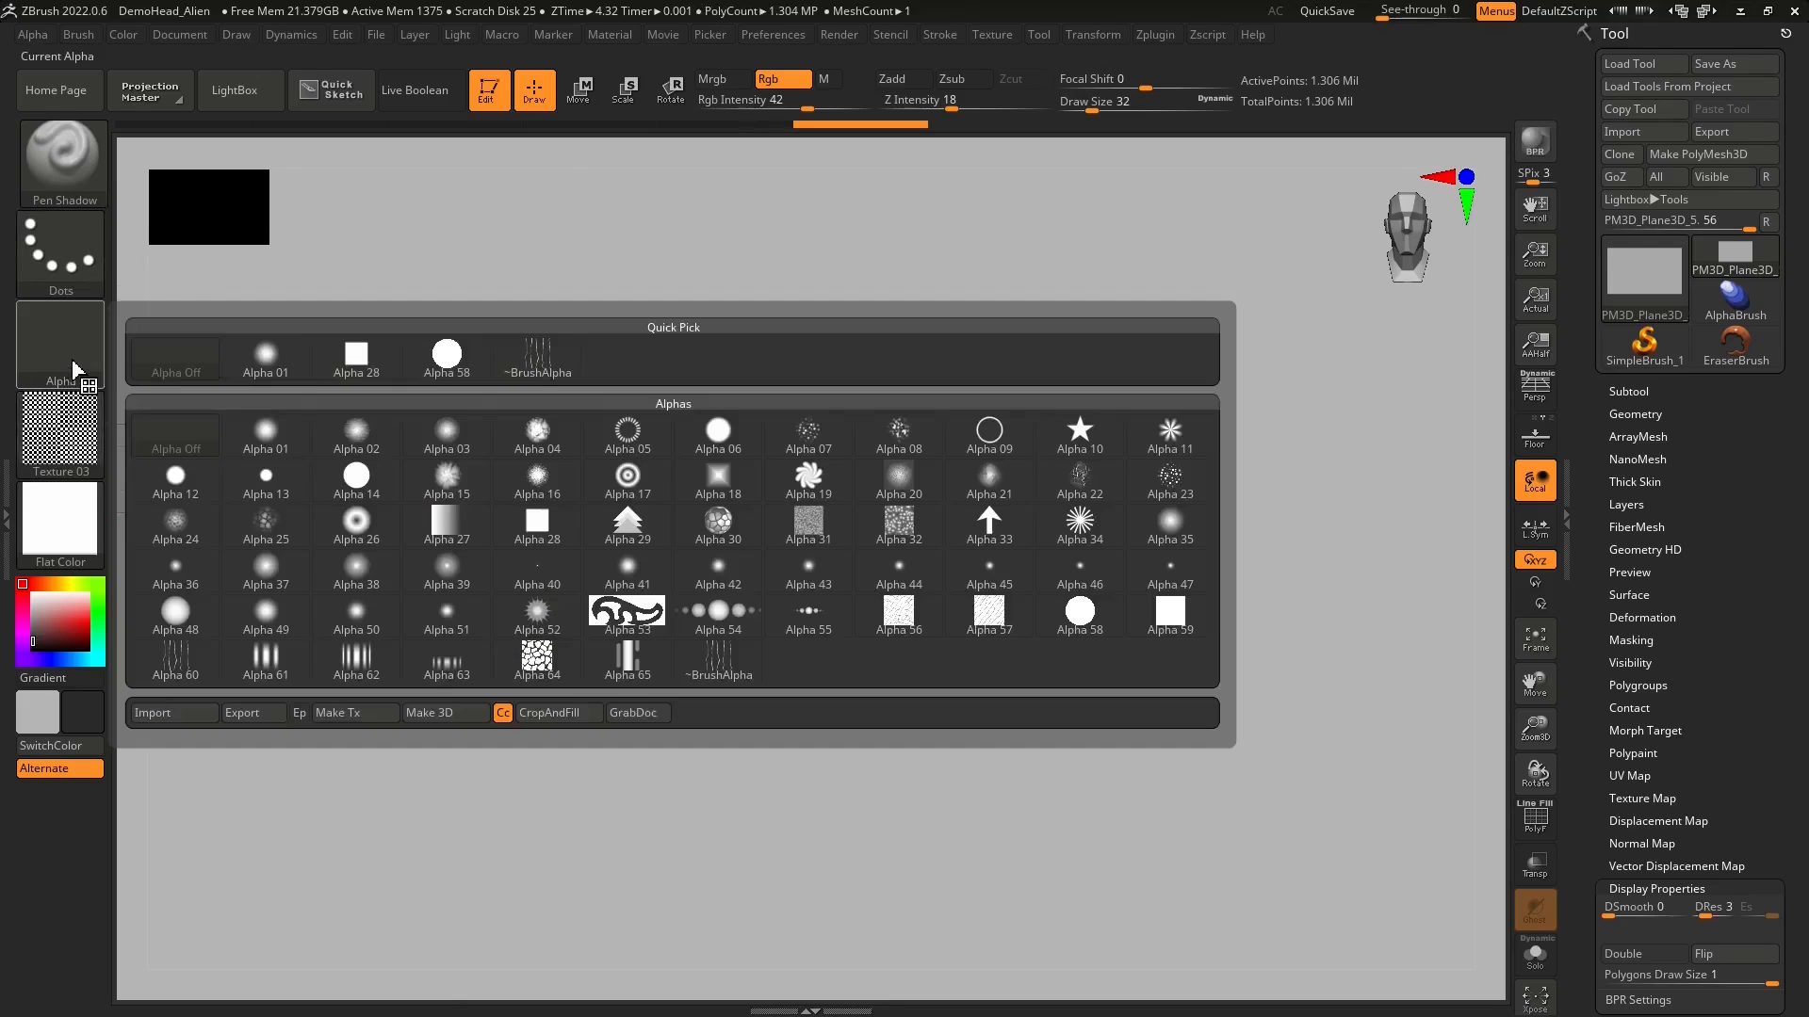
left_click(44, 359)
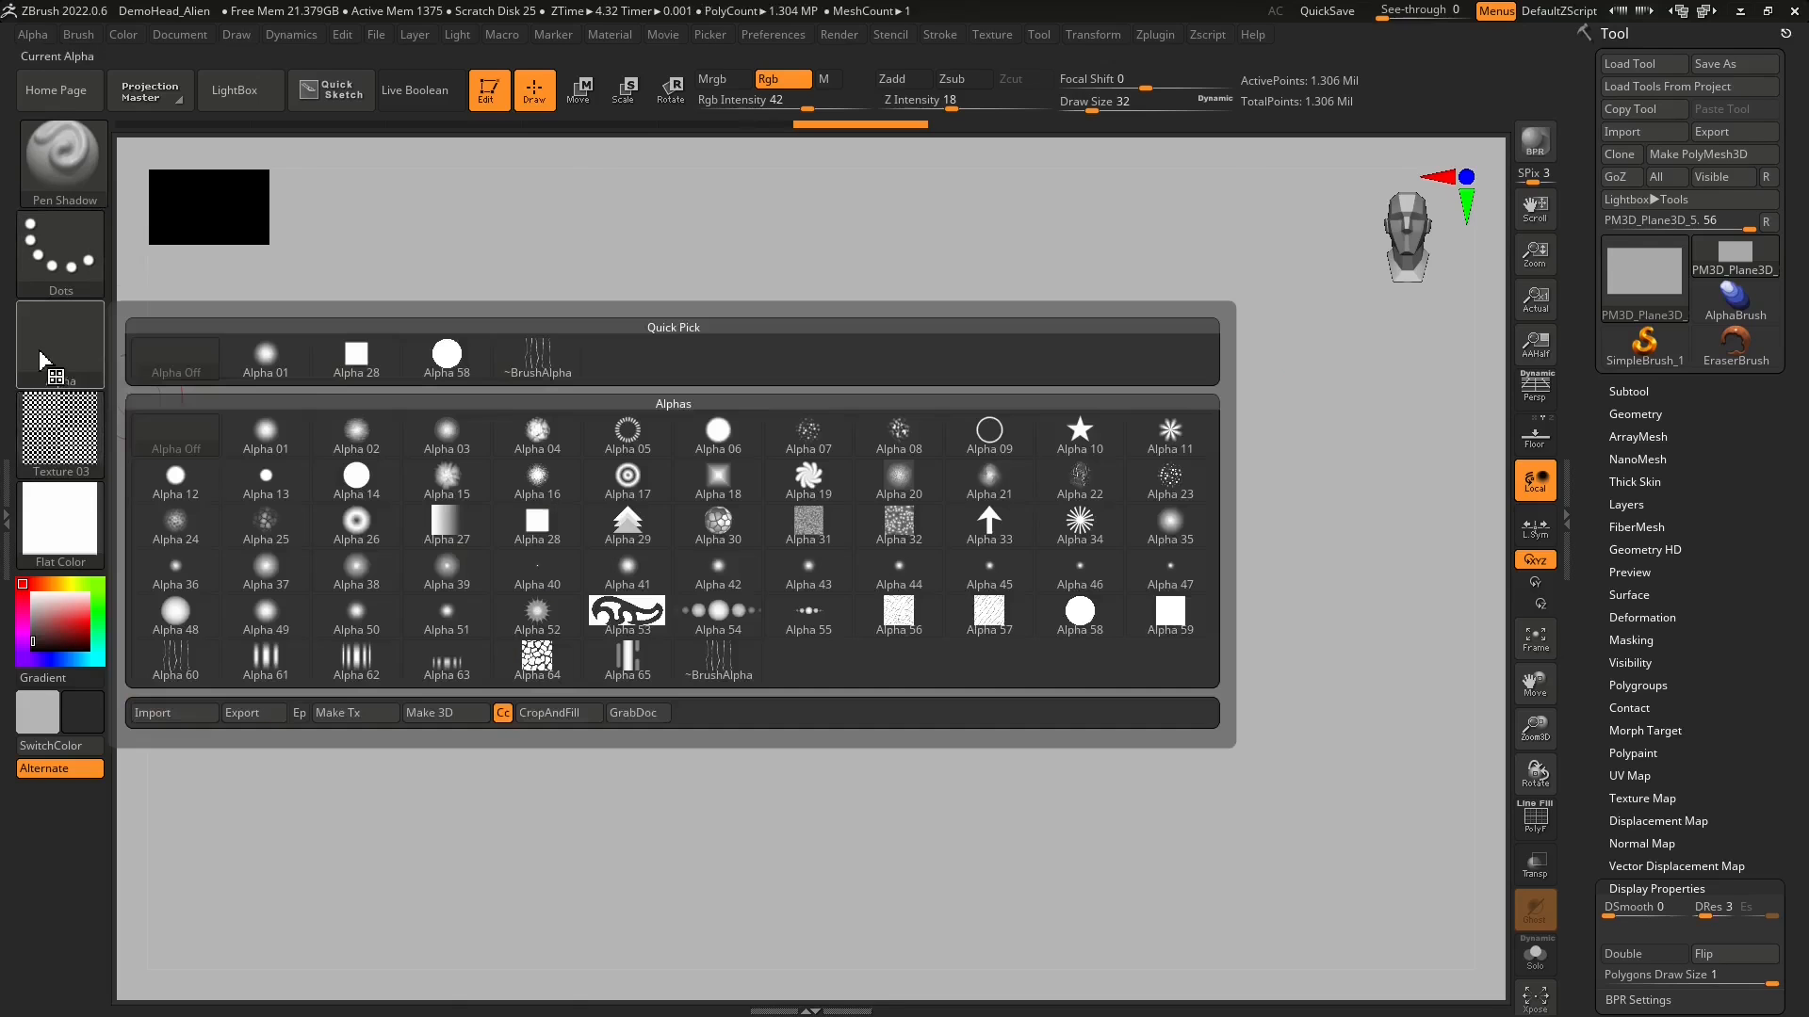
left_click(183, 369)
left_click(59, 431)
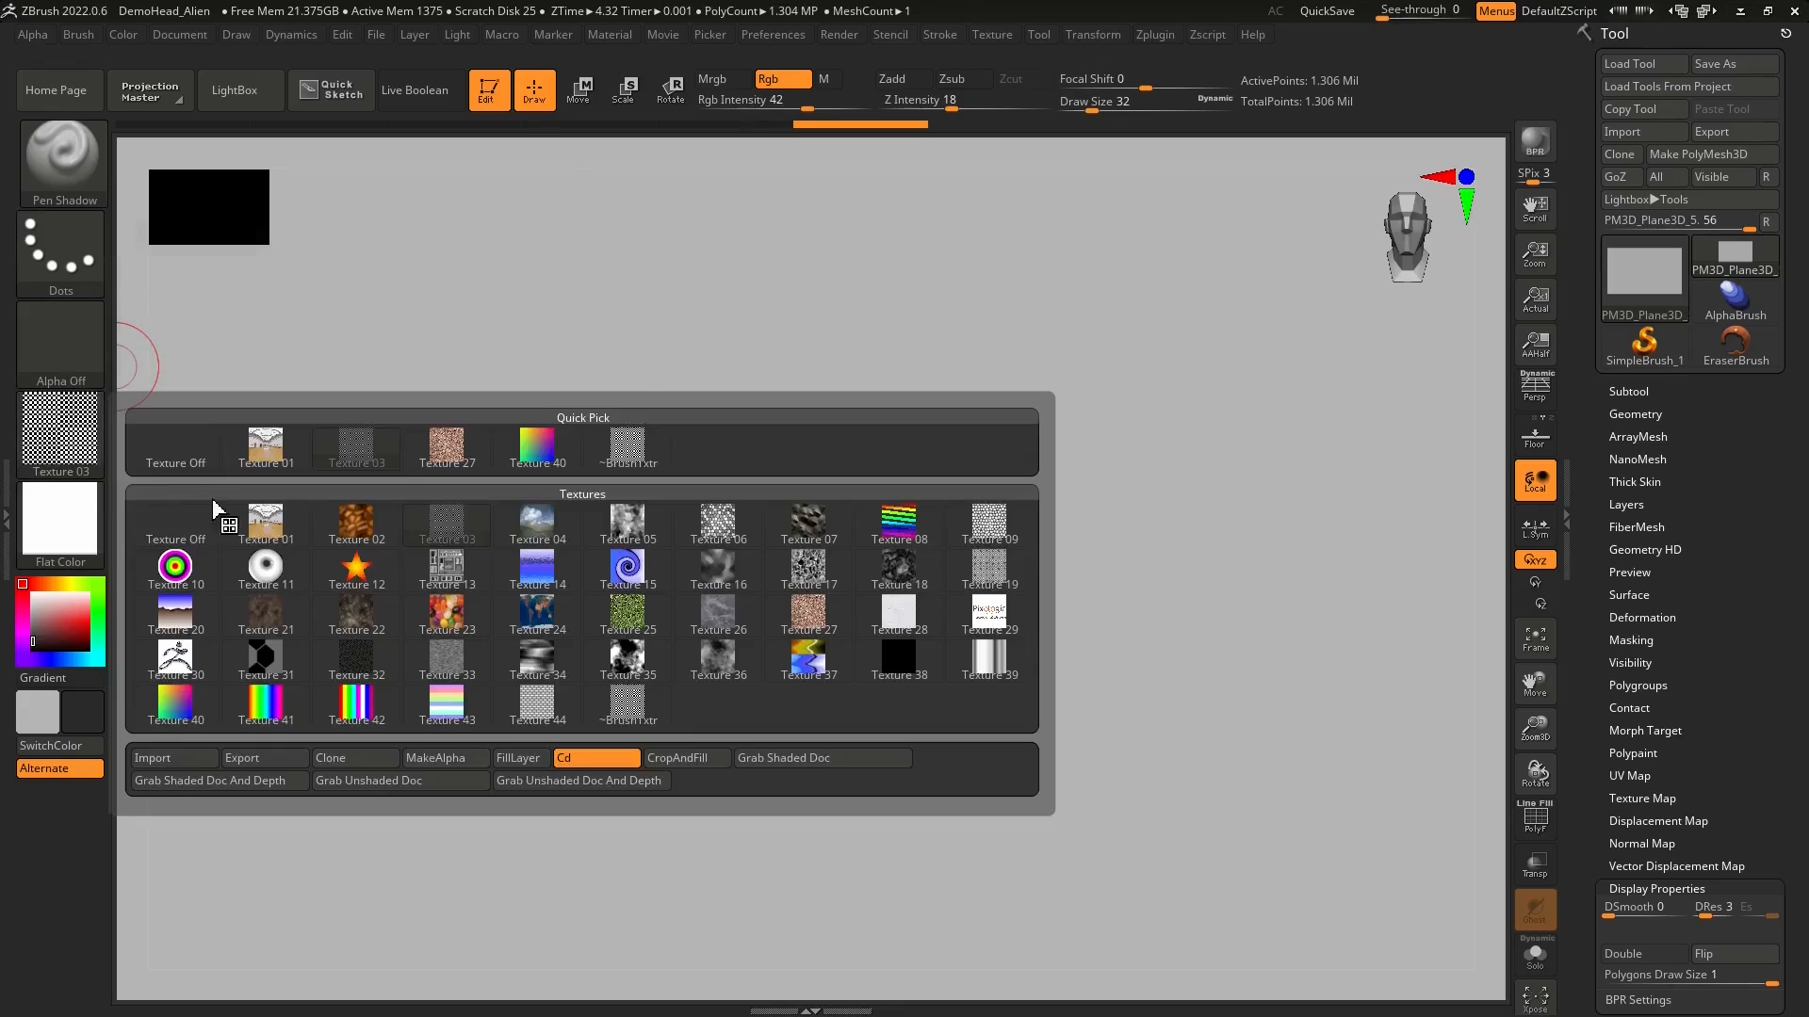
left_click(173, 452)
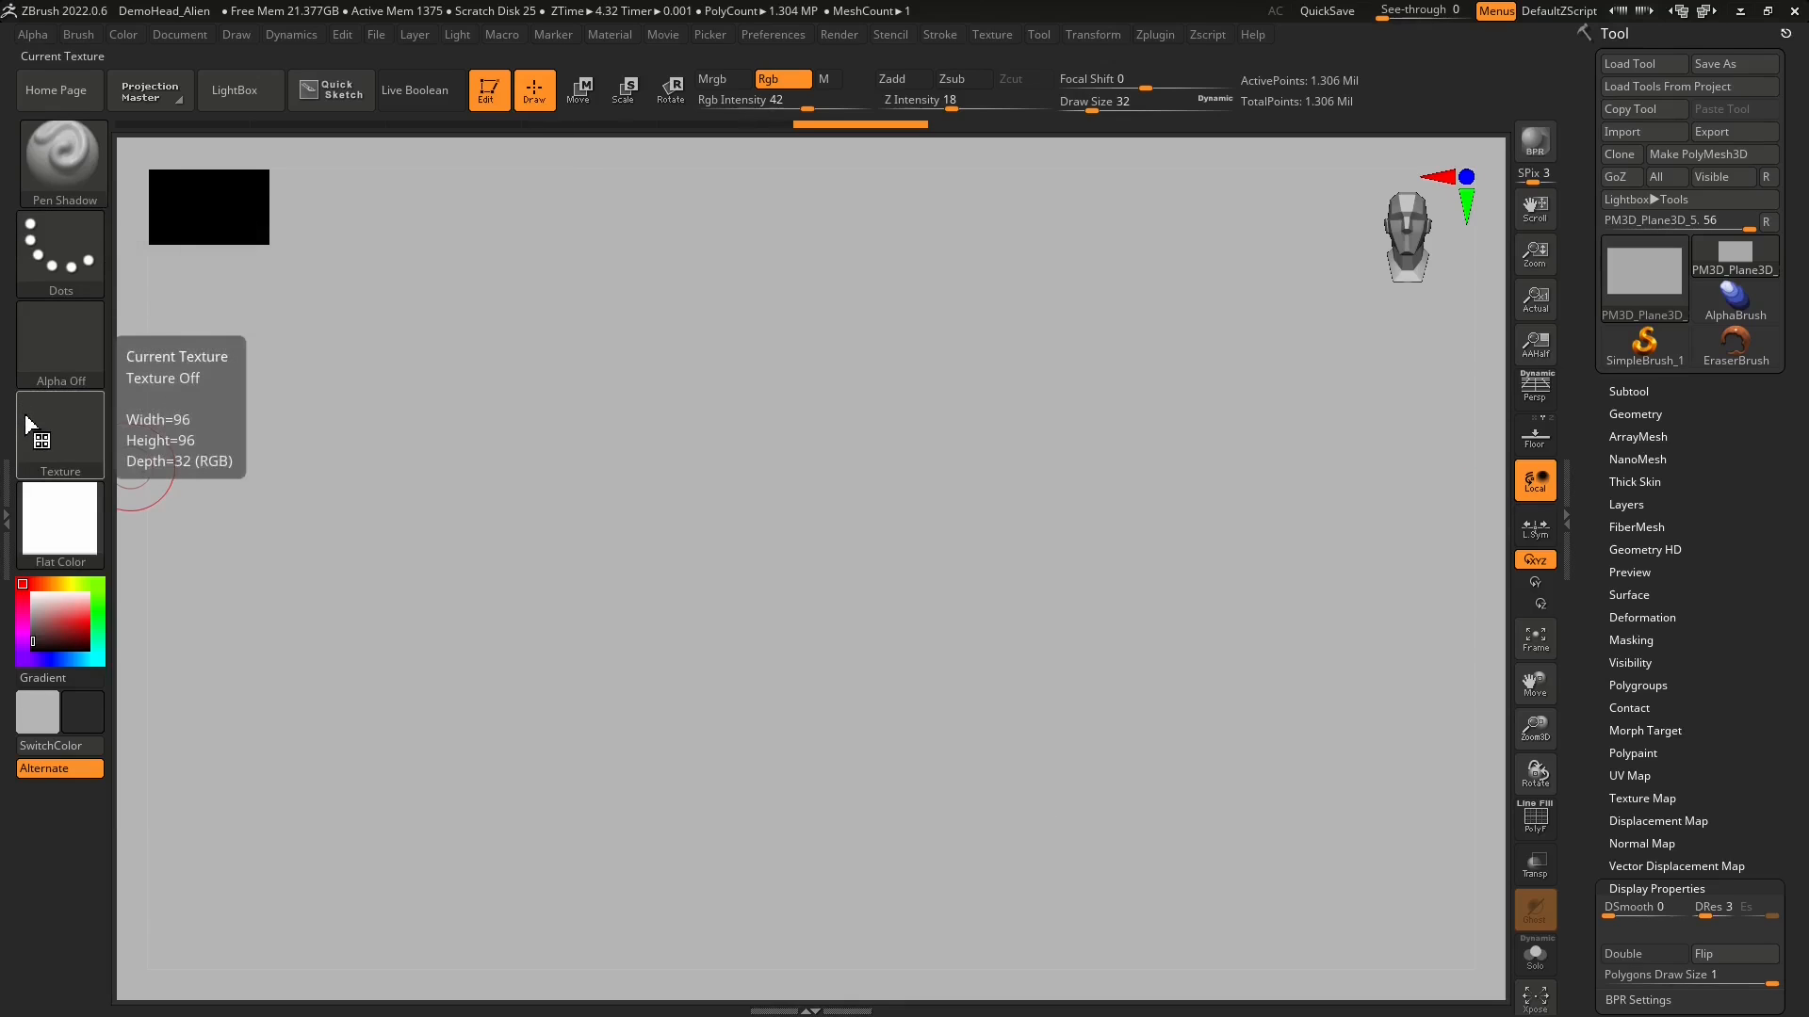
mouse_move(88, 525)
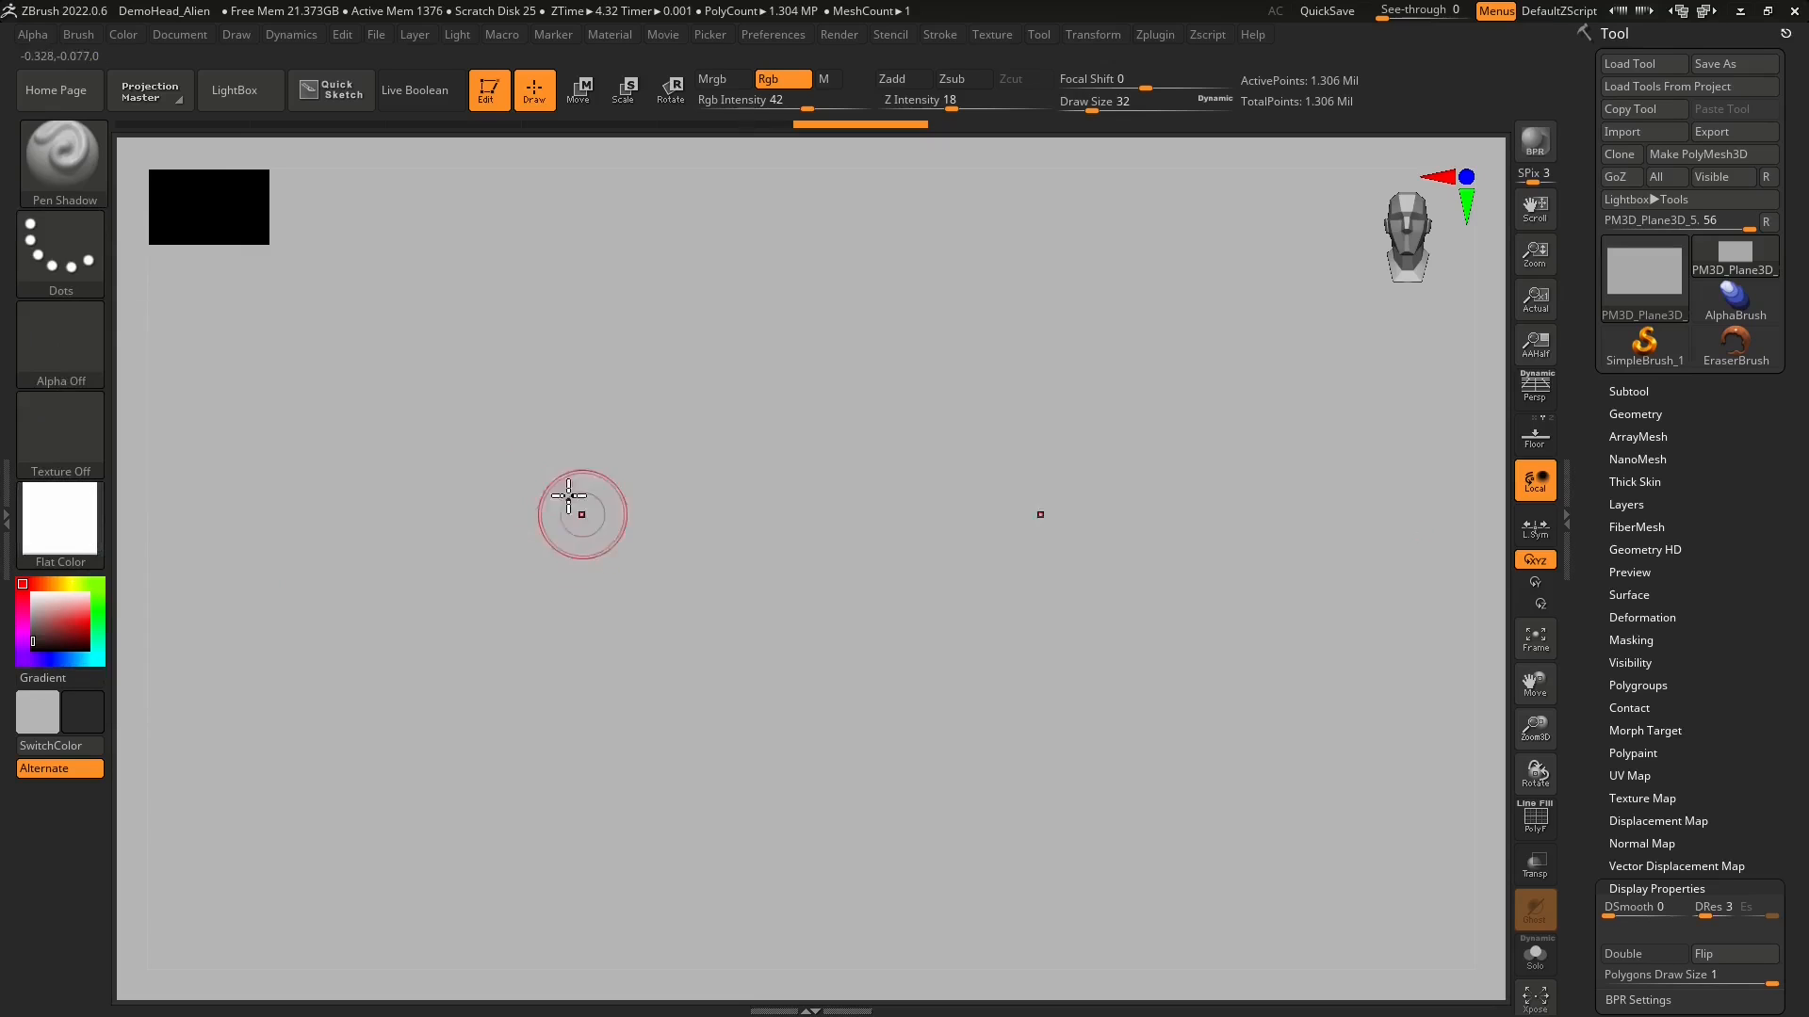
left_click(83, 533)
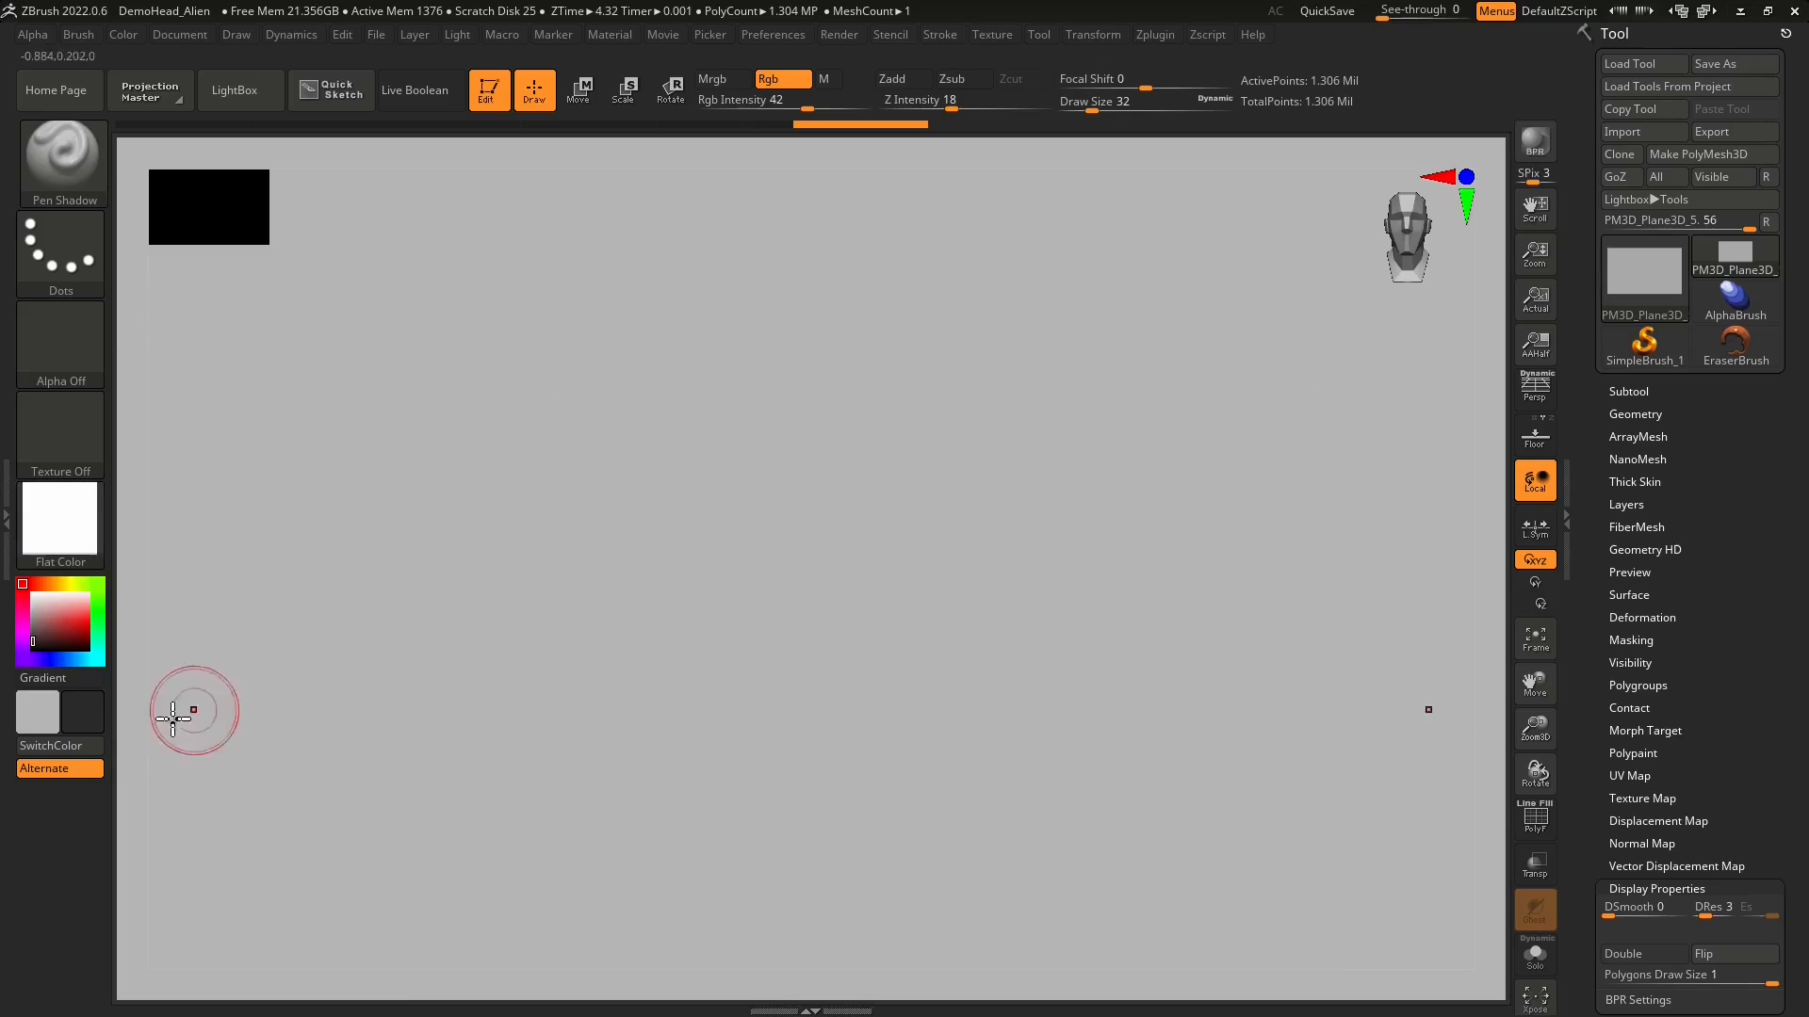
- Paint plain dark mirrored curved strokes across the plane, branching outward and upward on both sides of the centre
mouse_move(388, 379)
left_mouse_down()
mouse_move(480, 489)
mouse_move(602, 573)
mouse_move(692, 599)
mouse_move(597, 667)
mouse_move(751, 400)
mouse_move(744, 325)
left_mouse_up()
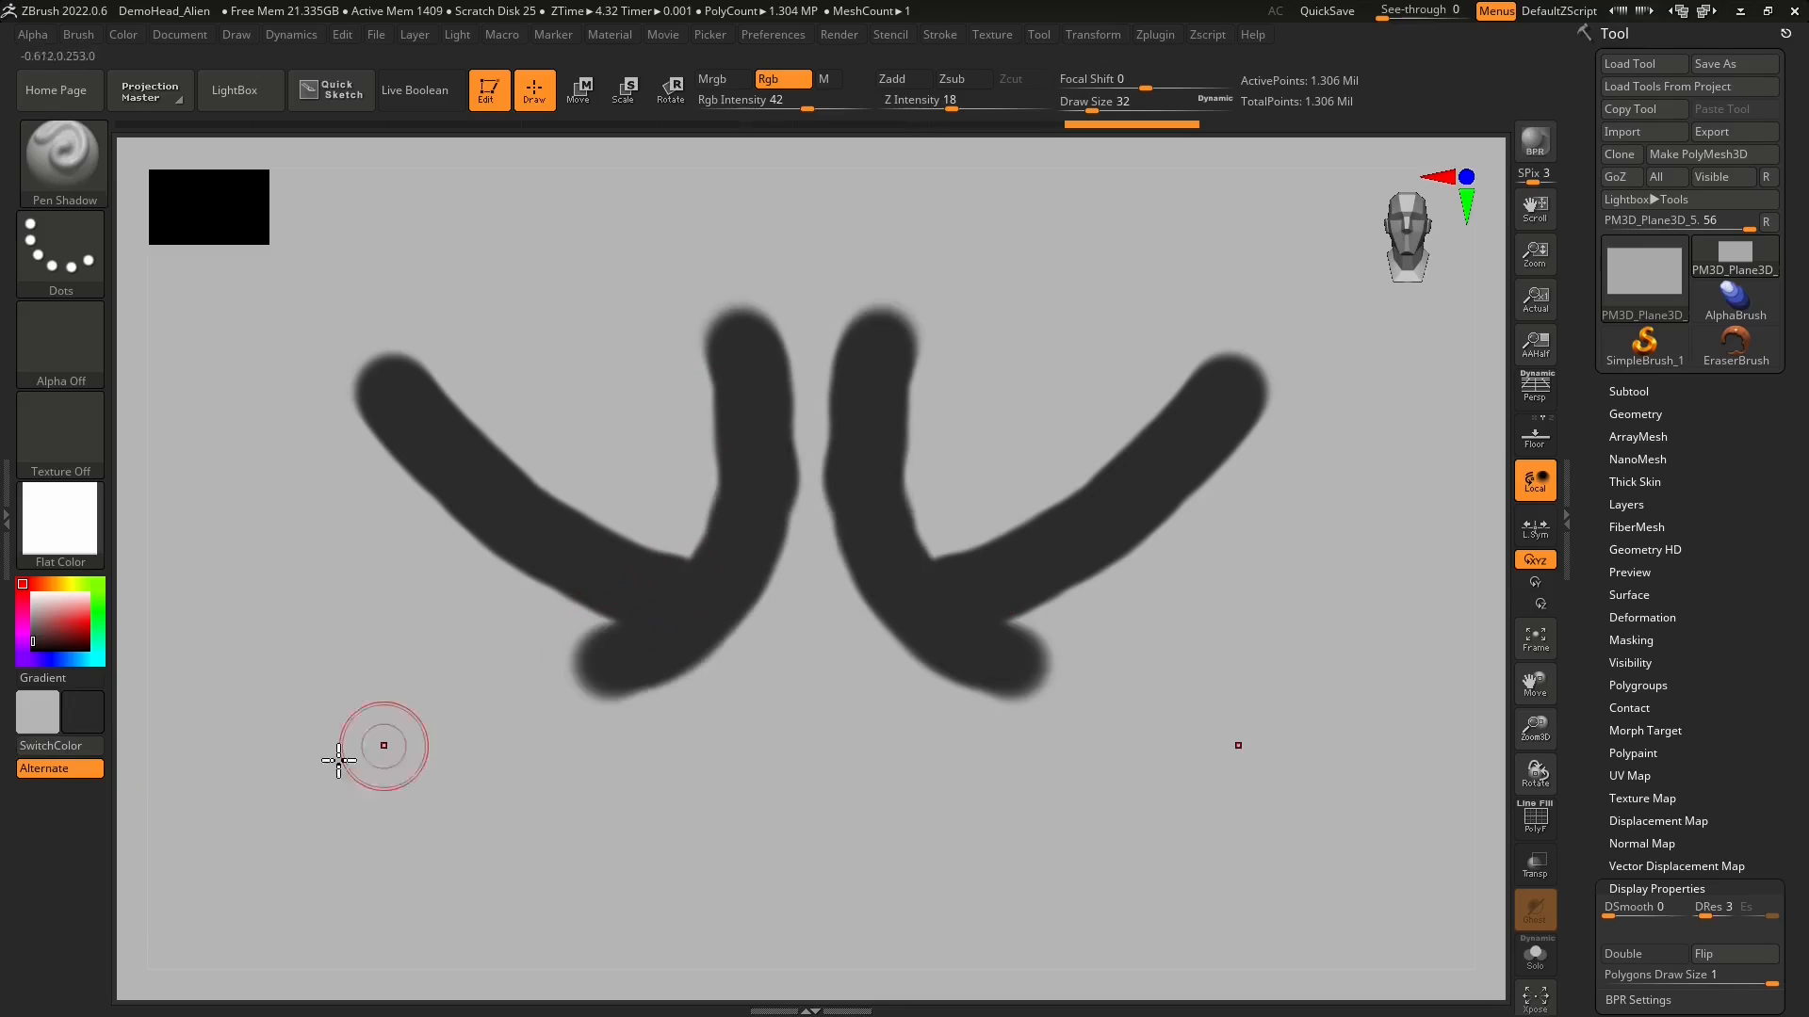
mouse_move(637, 544)
left_mouse_down()
mouse_move(618, 403)
mouse_move(504, 287)
left_mouse_up()
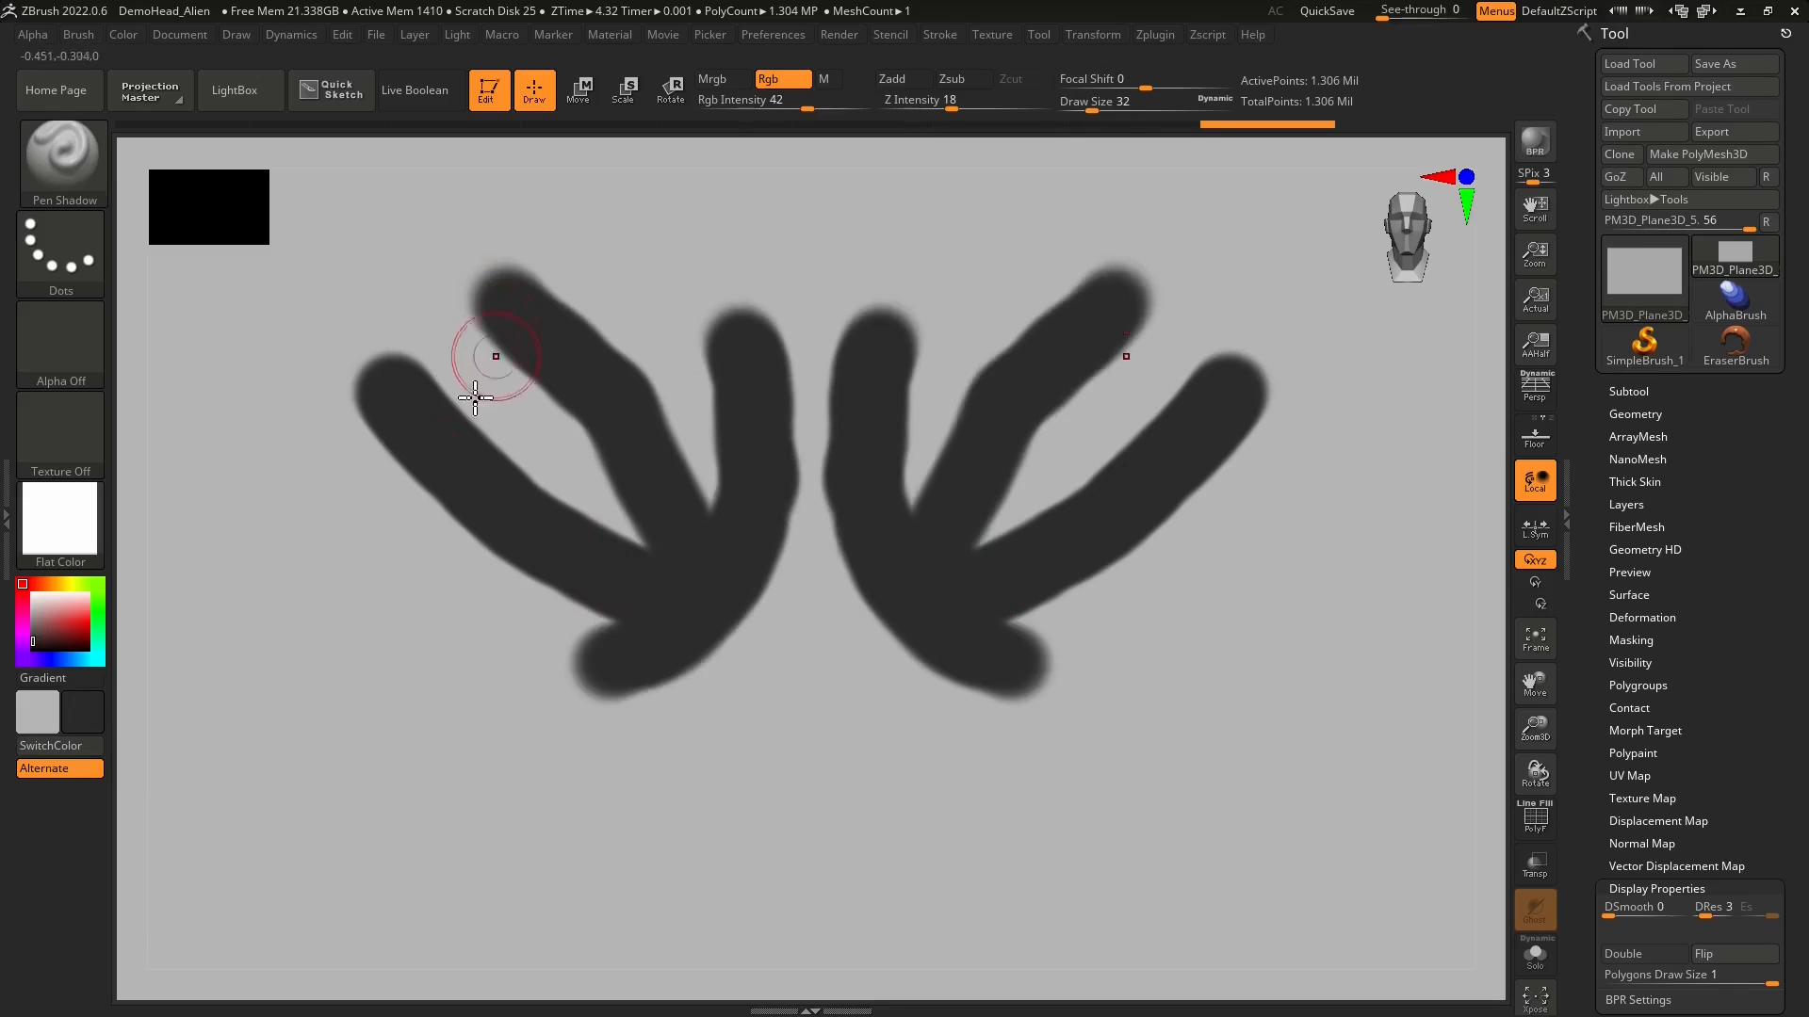
- Set the main colour to a bright red and paint mirrored strokes over and below the dark ones on the plane
left_click(92, 725)
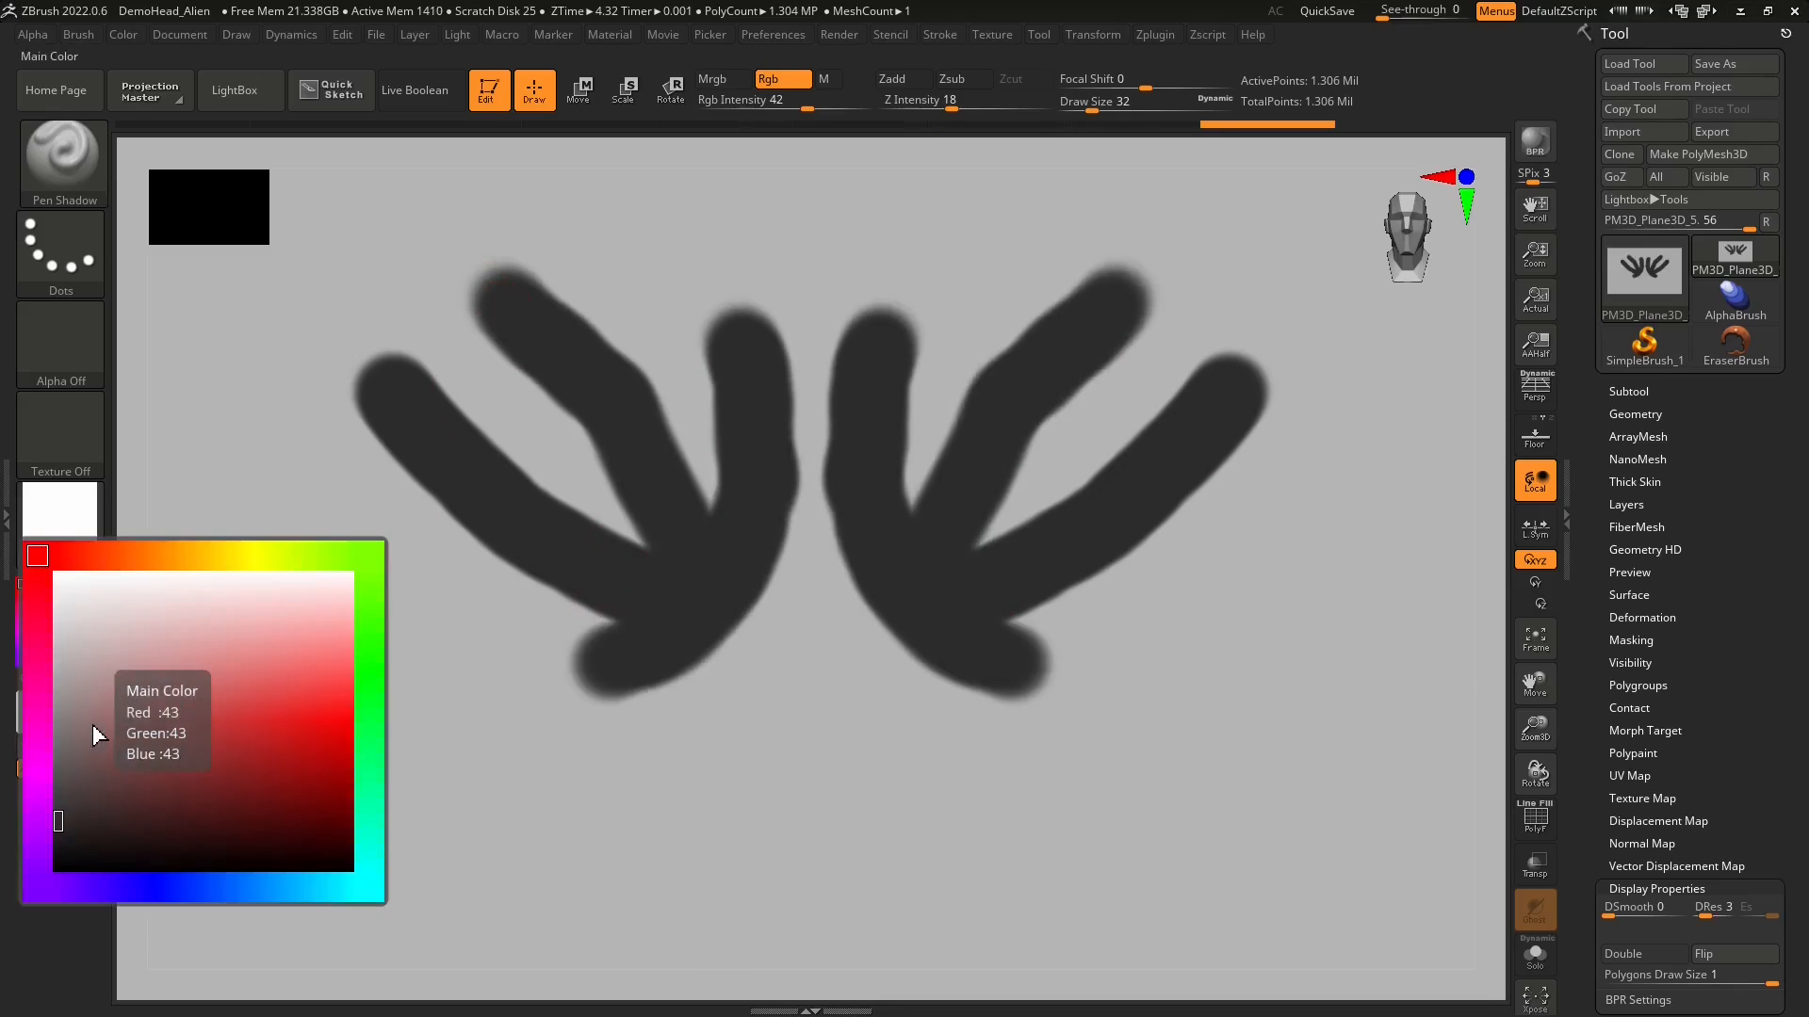
left_click(252, 759)
mouse_move(664, 705)
left_mouse_down()
mouse_move(489, 715)
mouse_move(517, 607)
mouse_move(377, 513)
left_mouse_up()
left_click_drag(648, 545, 457, 356)
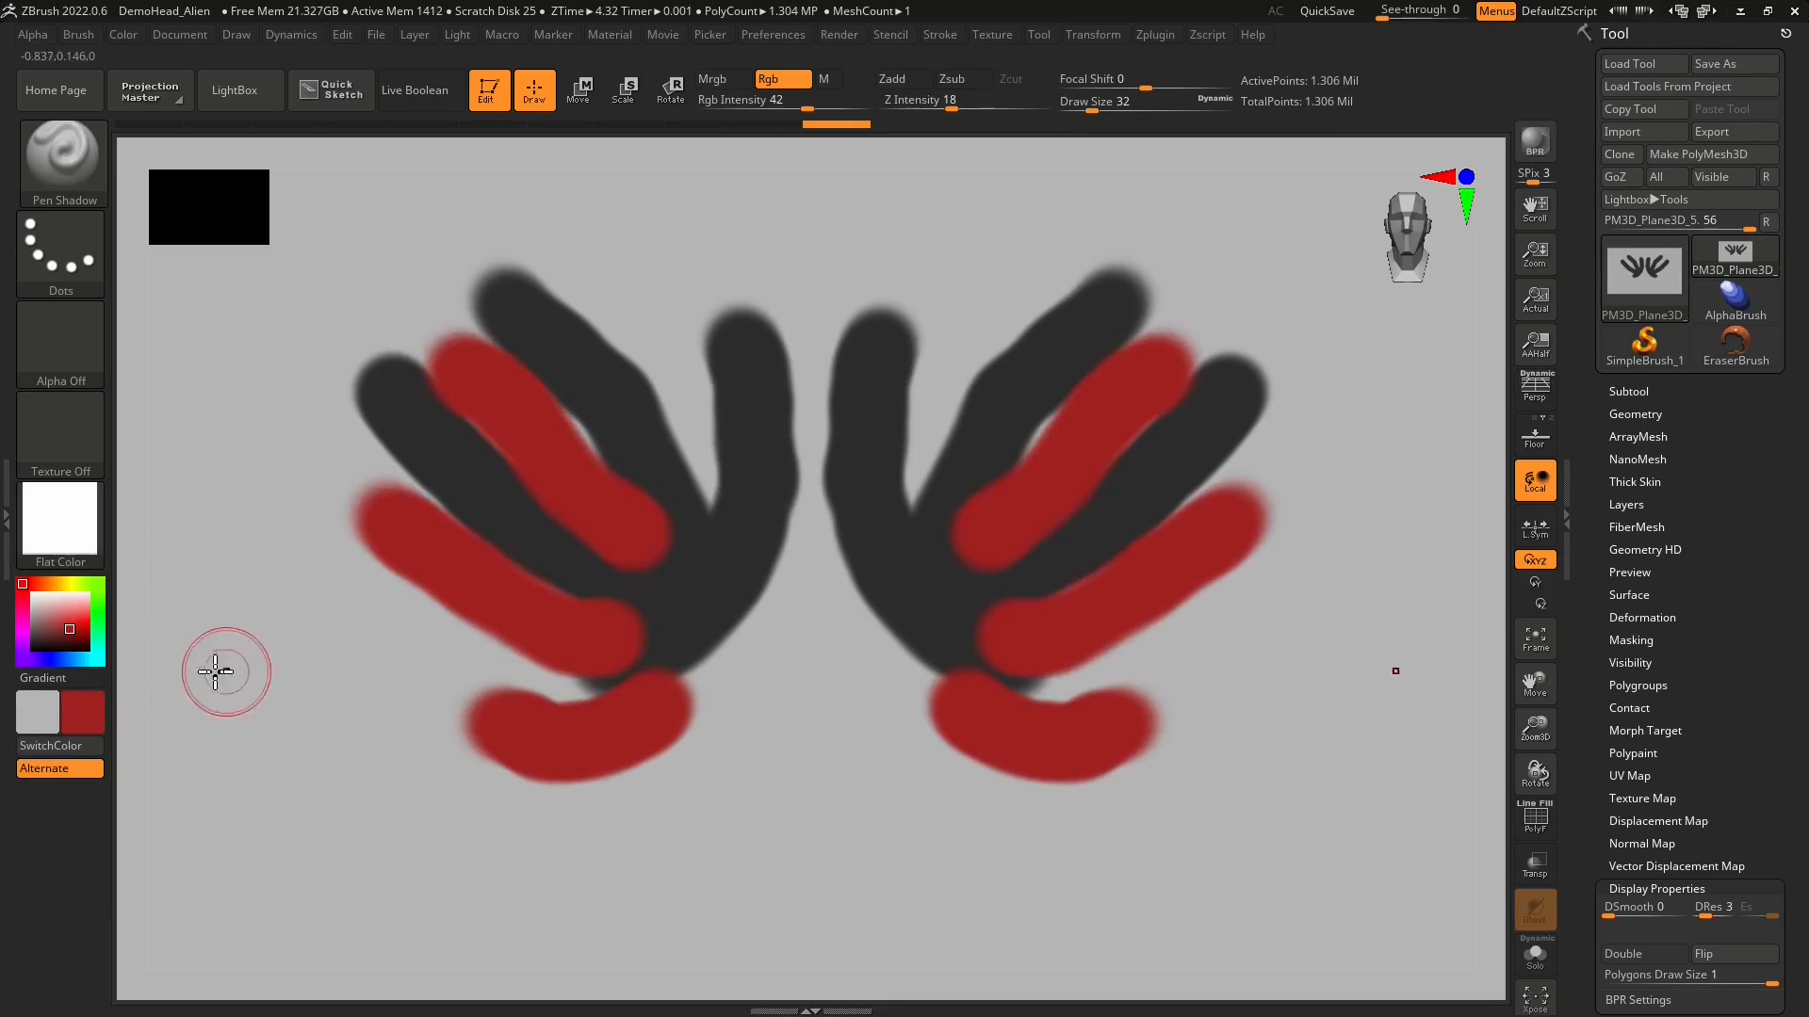
- Set the main colour to a dark maroon and paint a mirrored vertical stroke along the centre of the plane
left_click(94, 721)
left_click(302, 744)
left_click(92, 723)
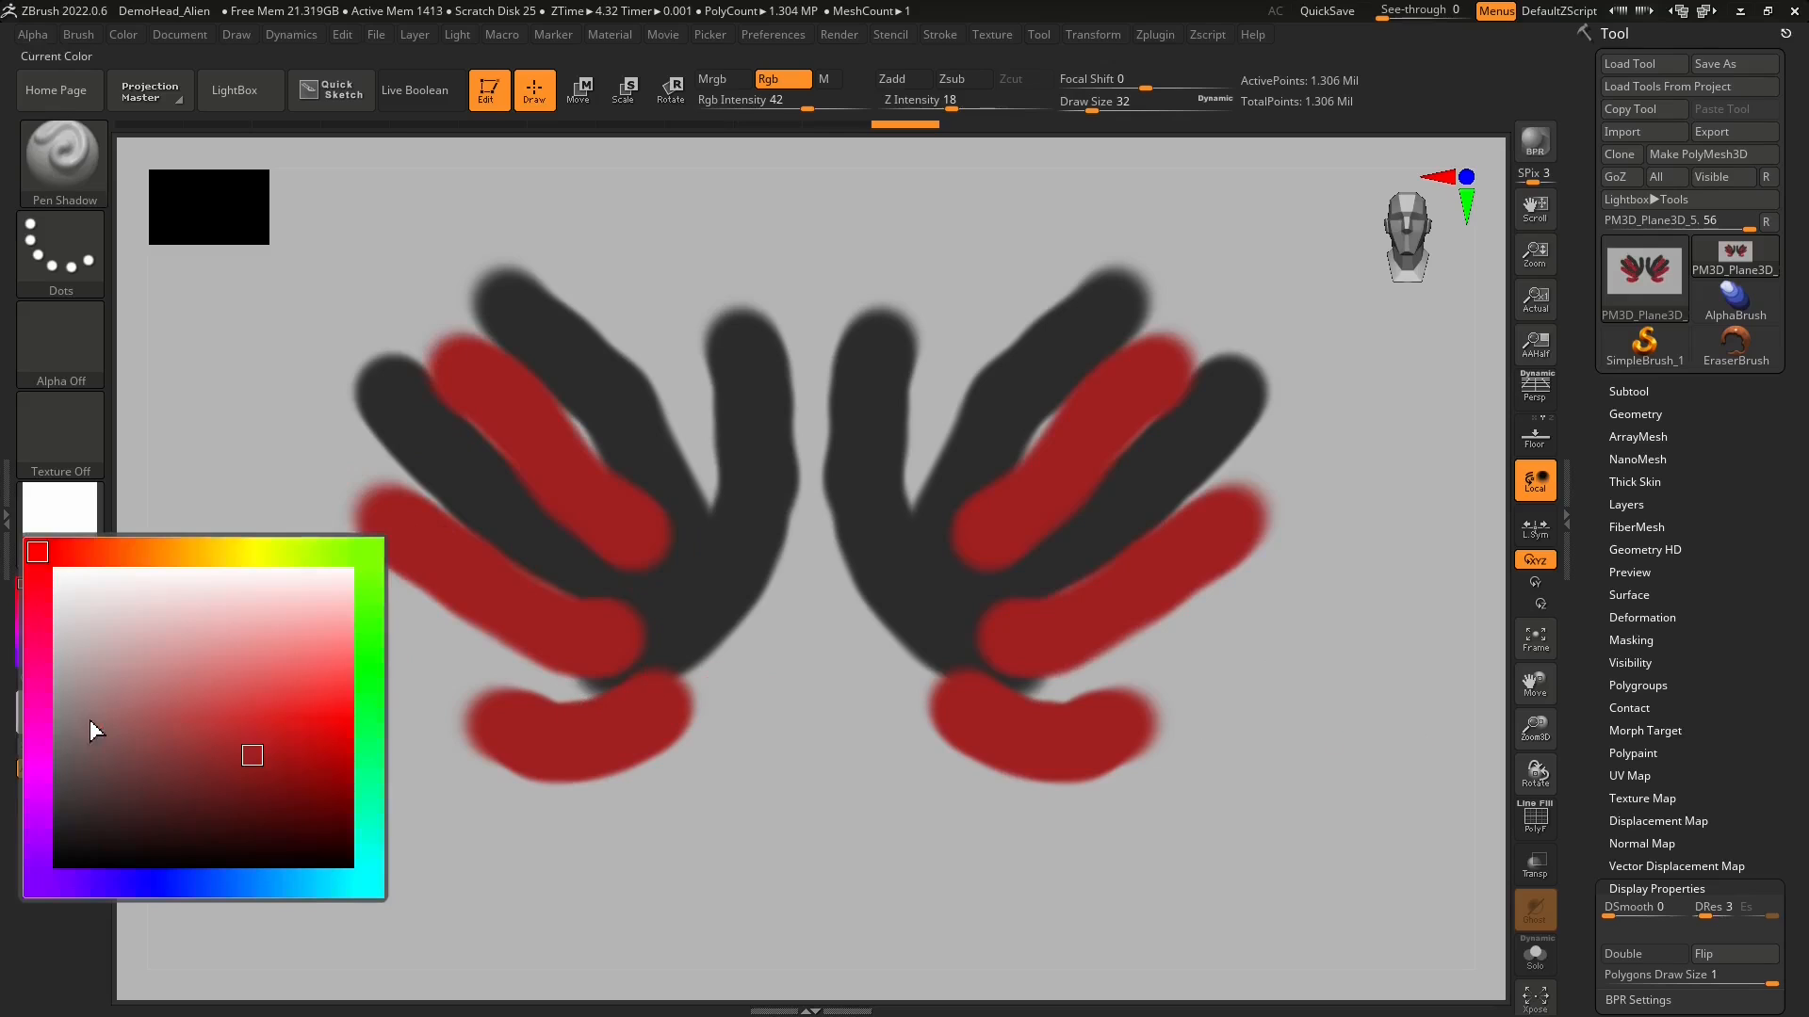
left_click(299, 818)
left_click_drag(751, 707, 843, 198)
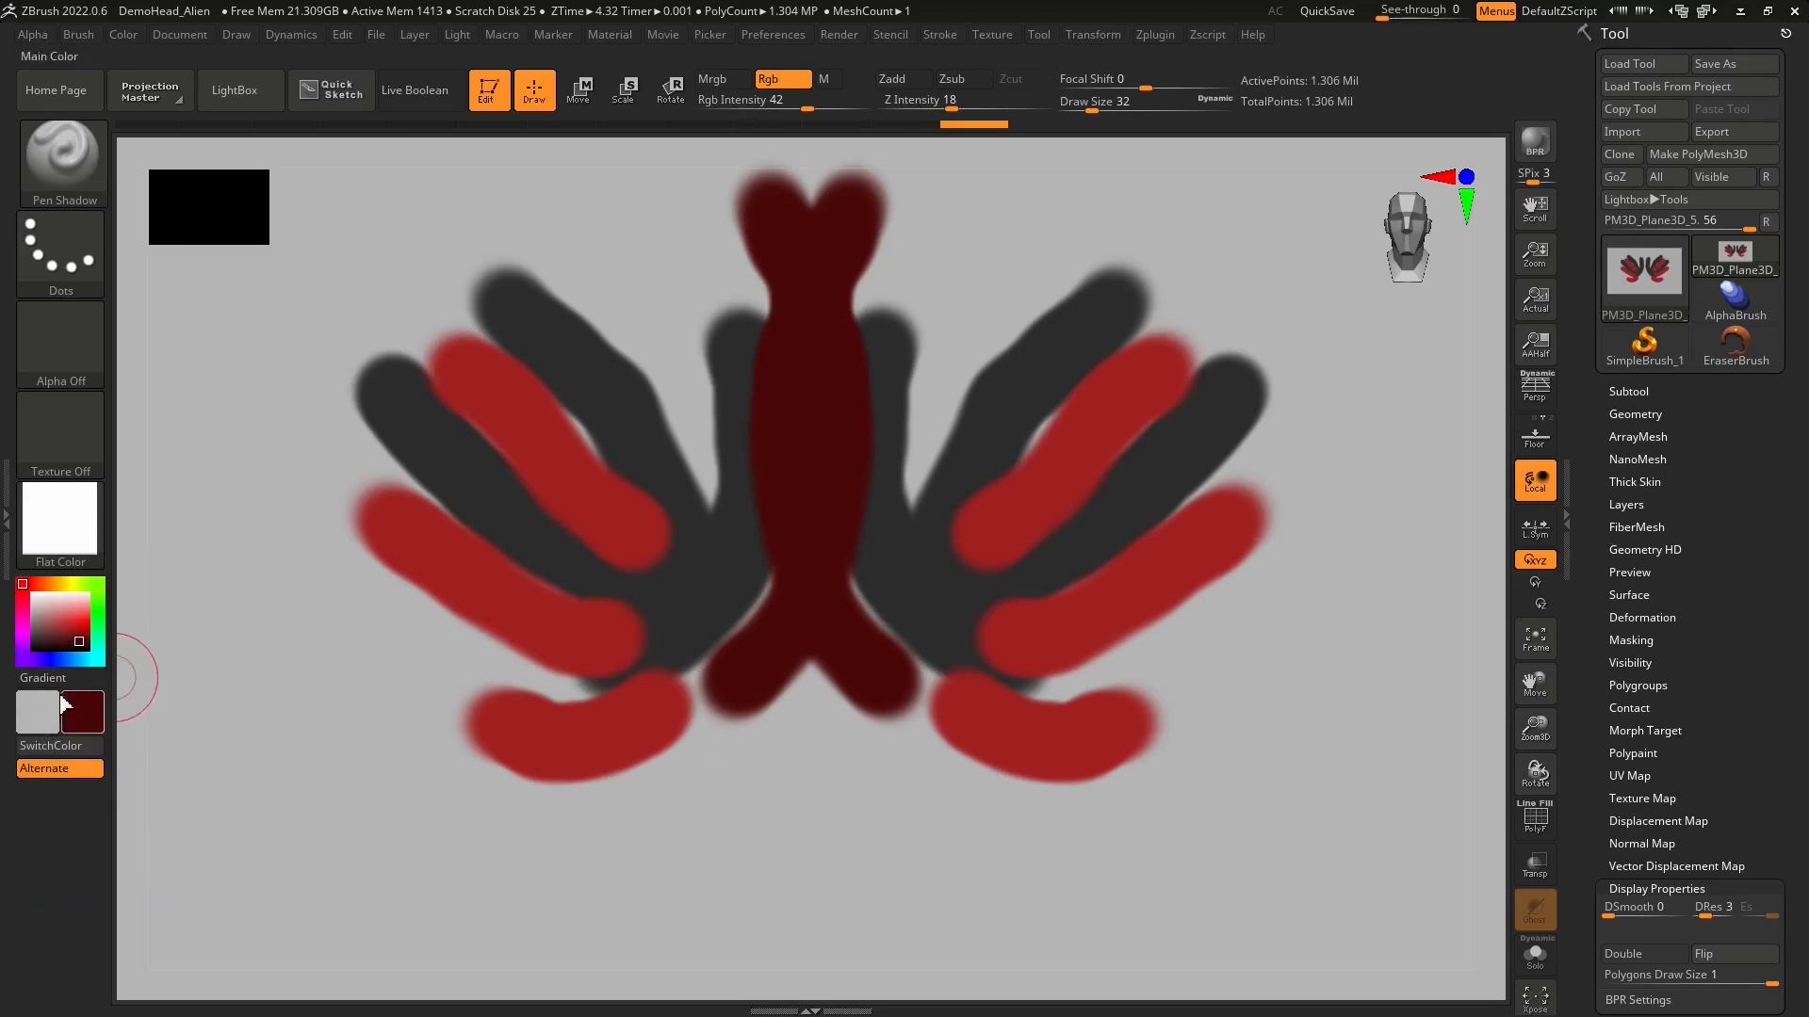
- Paint mirrored diagonal strokes across the existing pattern, switching between the light grey secondary colour and dark maroon from stroke to stroke
key("v")
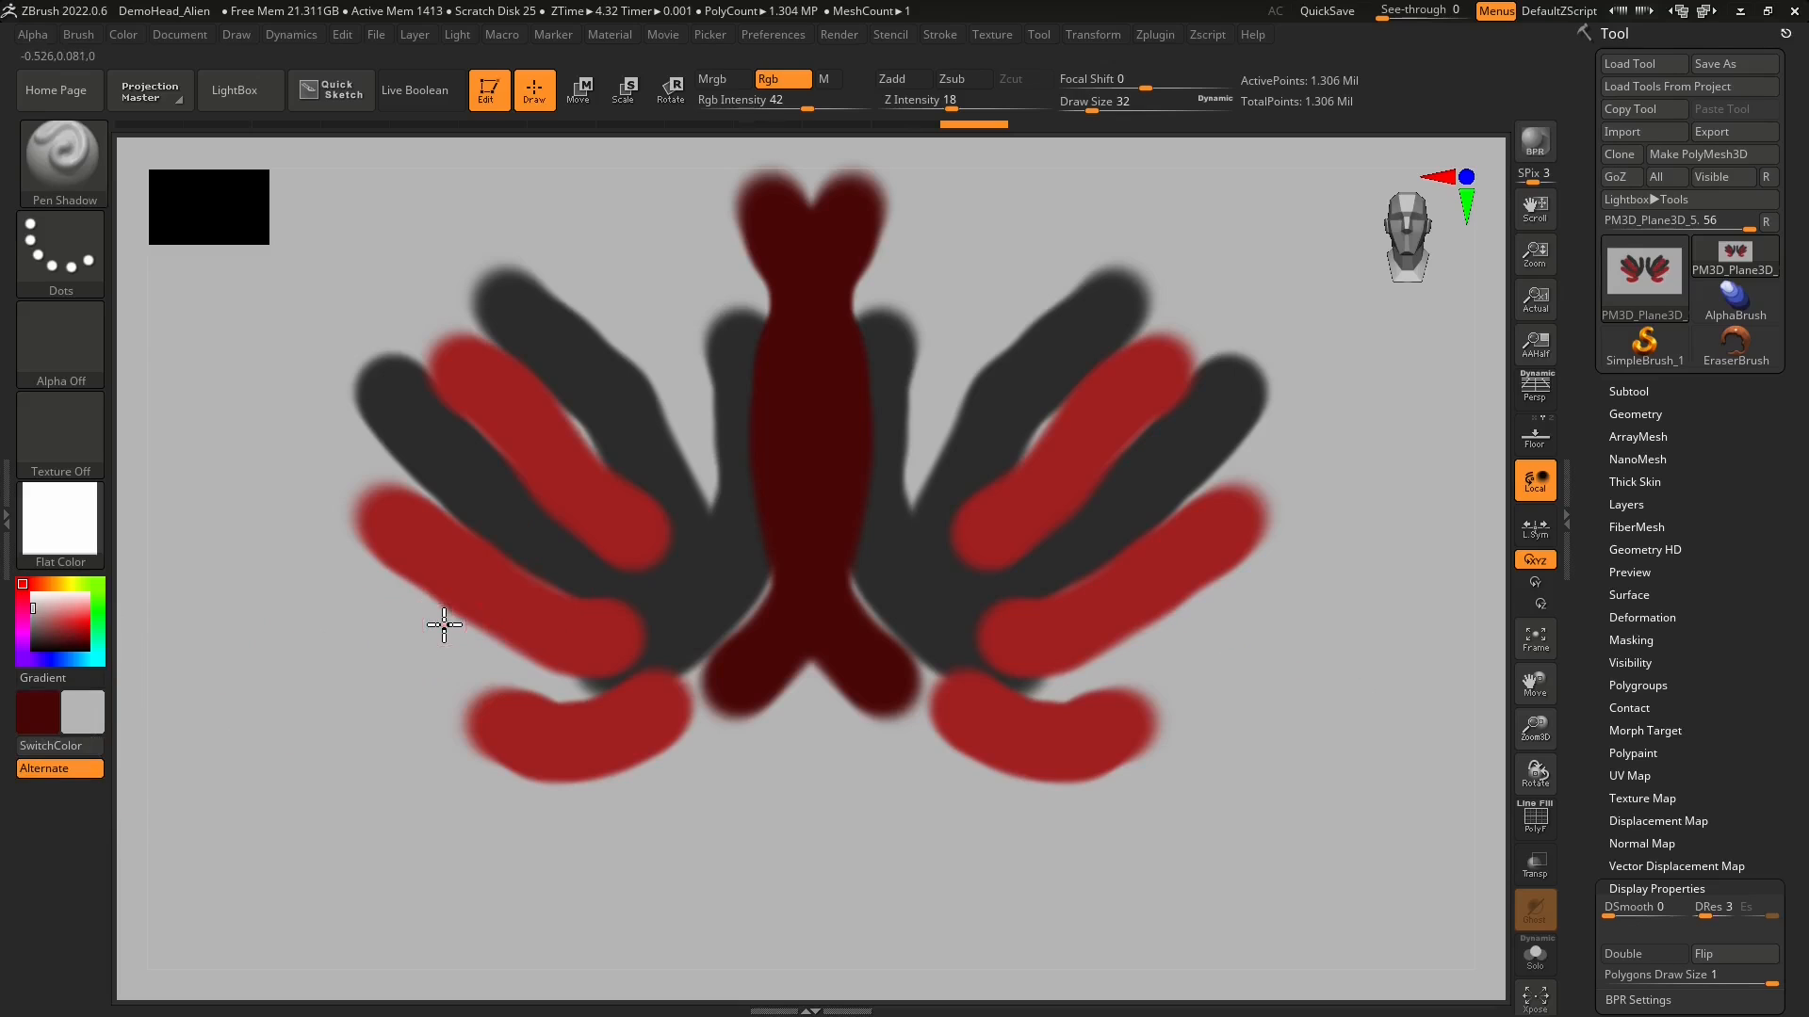
left_click_drag(449, 613, 525, 493)
key("v")
mouse_move(513, 593)
left_mouse_down()
mouse_move(613, 364)
mouse_move(497, 622)
mouse_move(700, 329)
left_mouse_up()
key("v")
key("v")
mouse_move(629, 633)
left_mouse_down()
mouse_move(625, 593)
mouse_move(777, 289)
left_mouse_up()
key("v")
left_click_drag(657, 679, 764, 483)
key("v")
left_click_drag(692, 735, 873, 222)
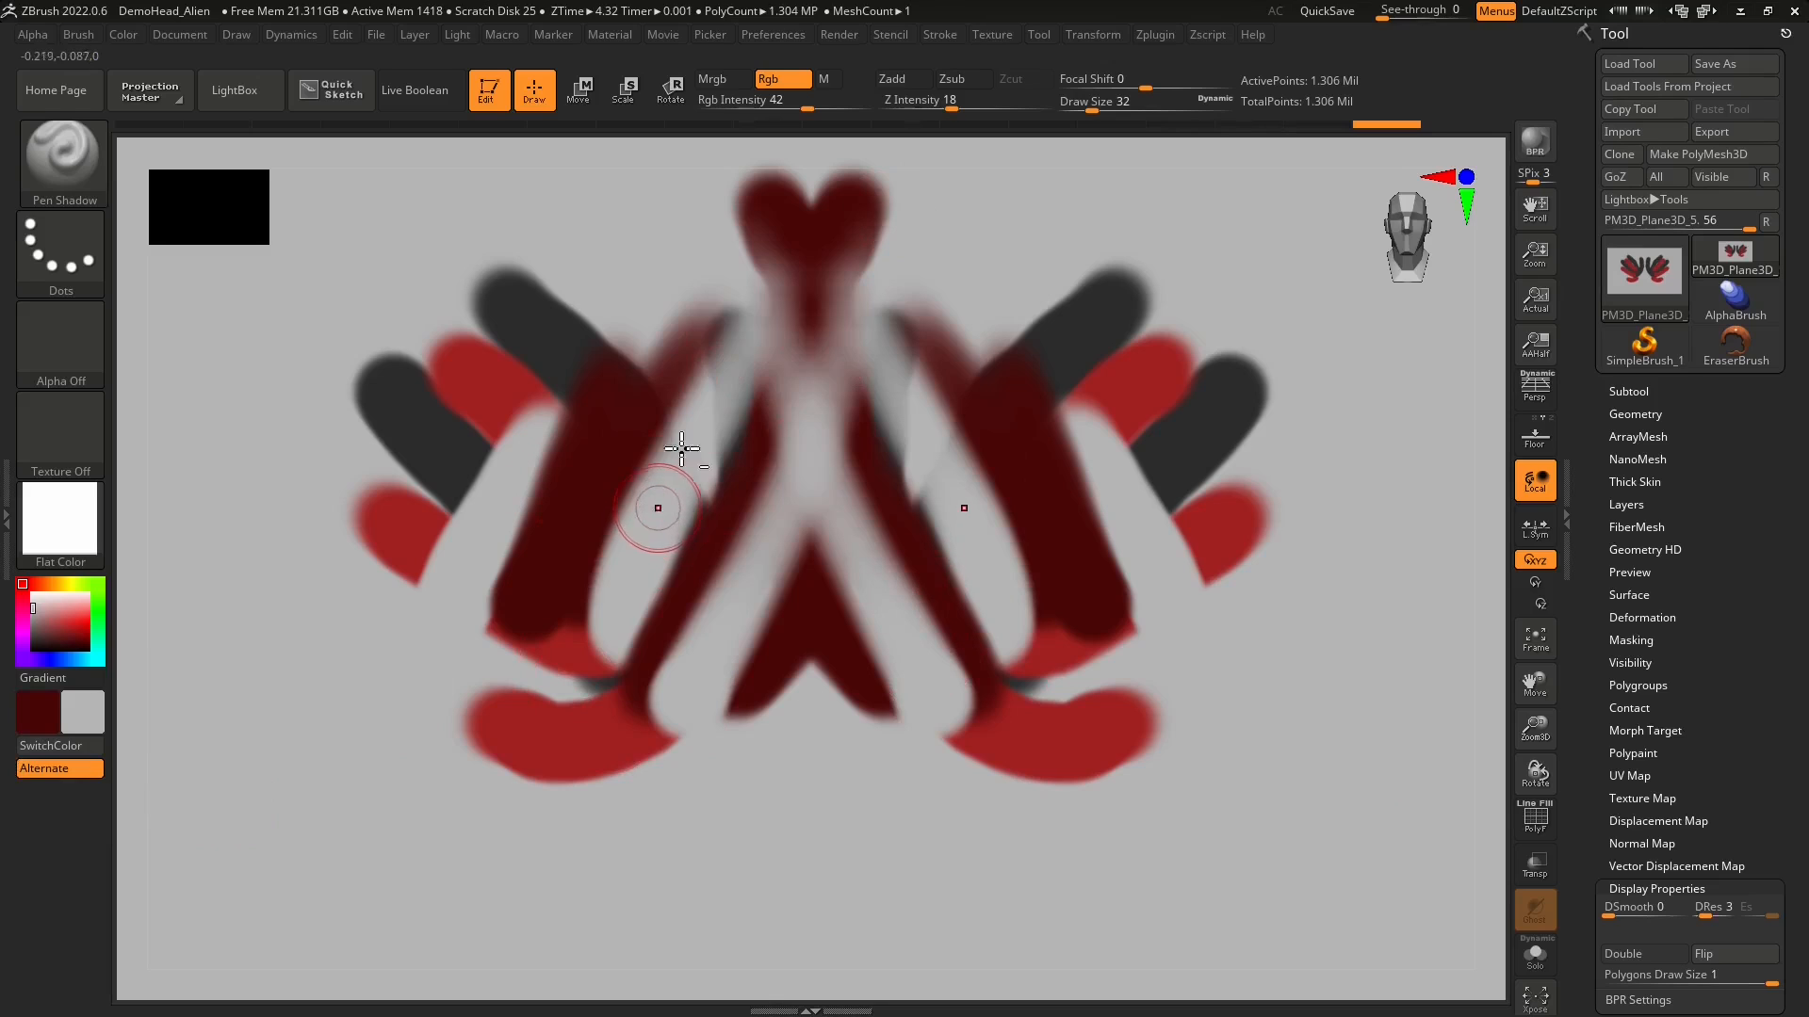
left_click_drag(681, 449, 682, 407)
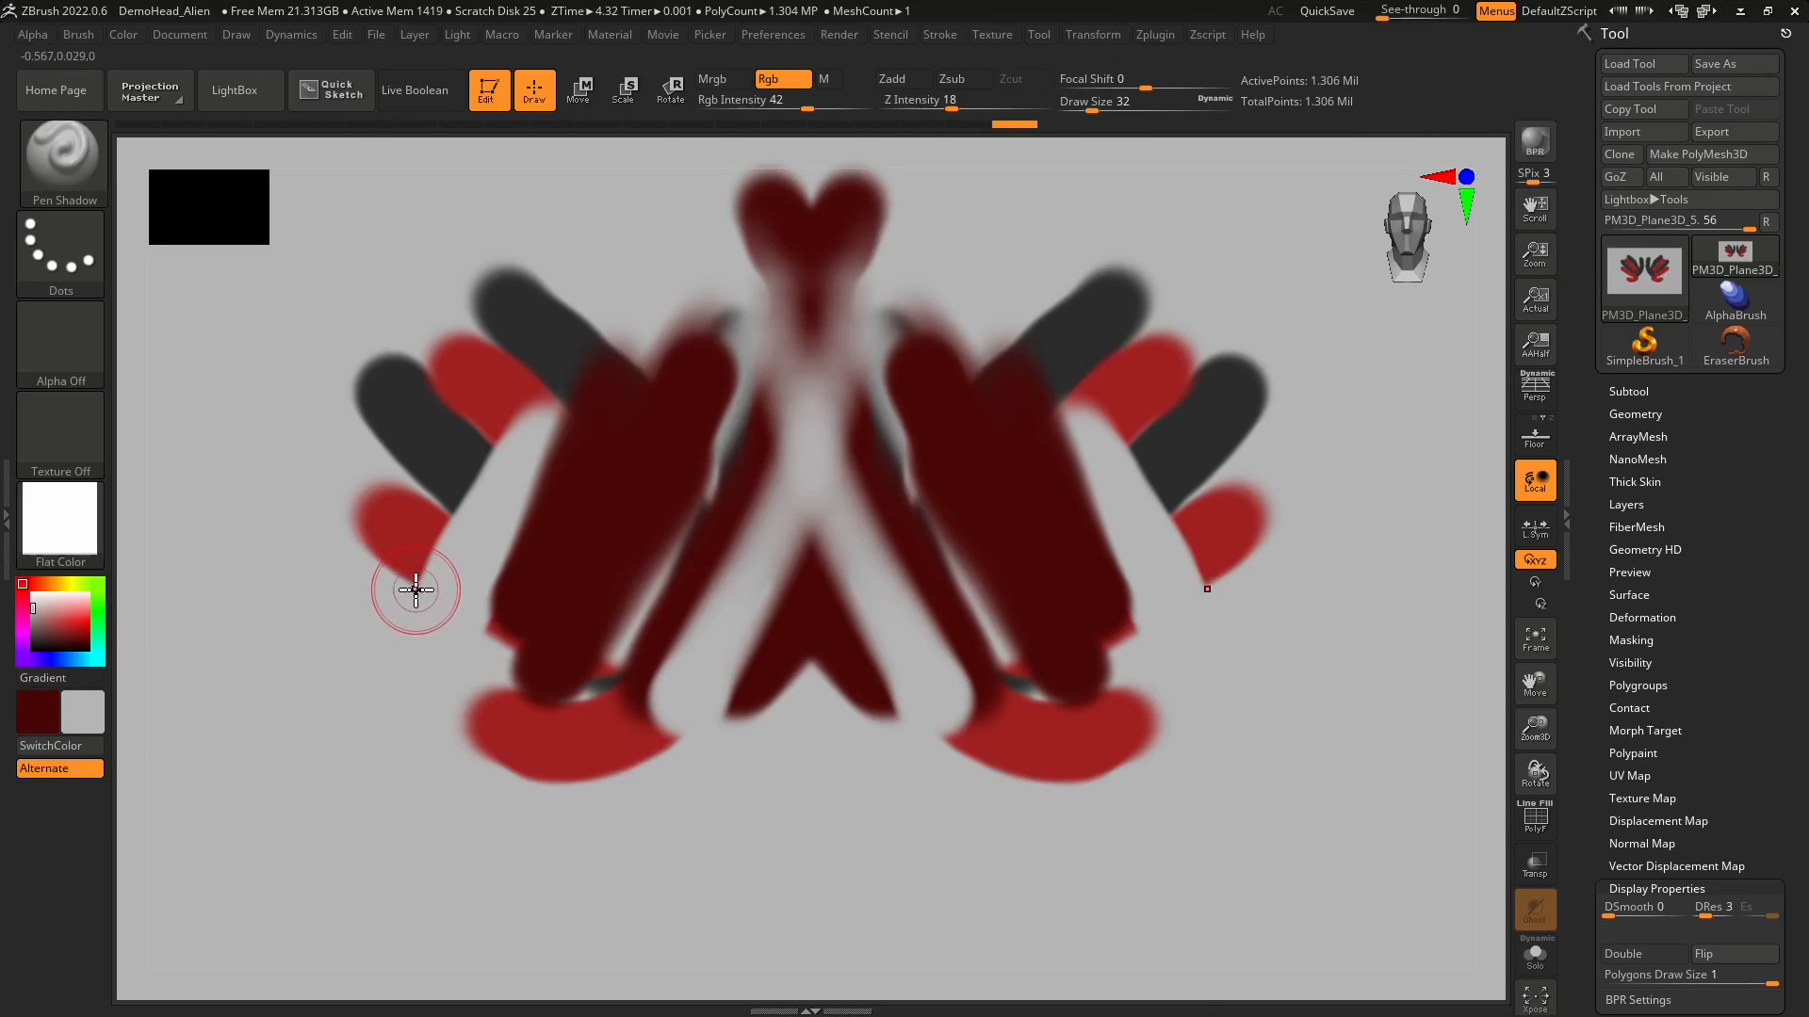
- Switch the active colour back to dark maroon and paint more mirrored strokes around the centre of the plane
key("v")
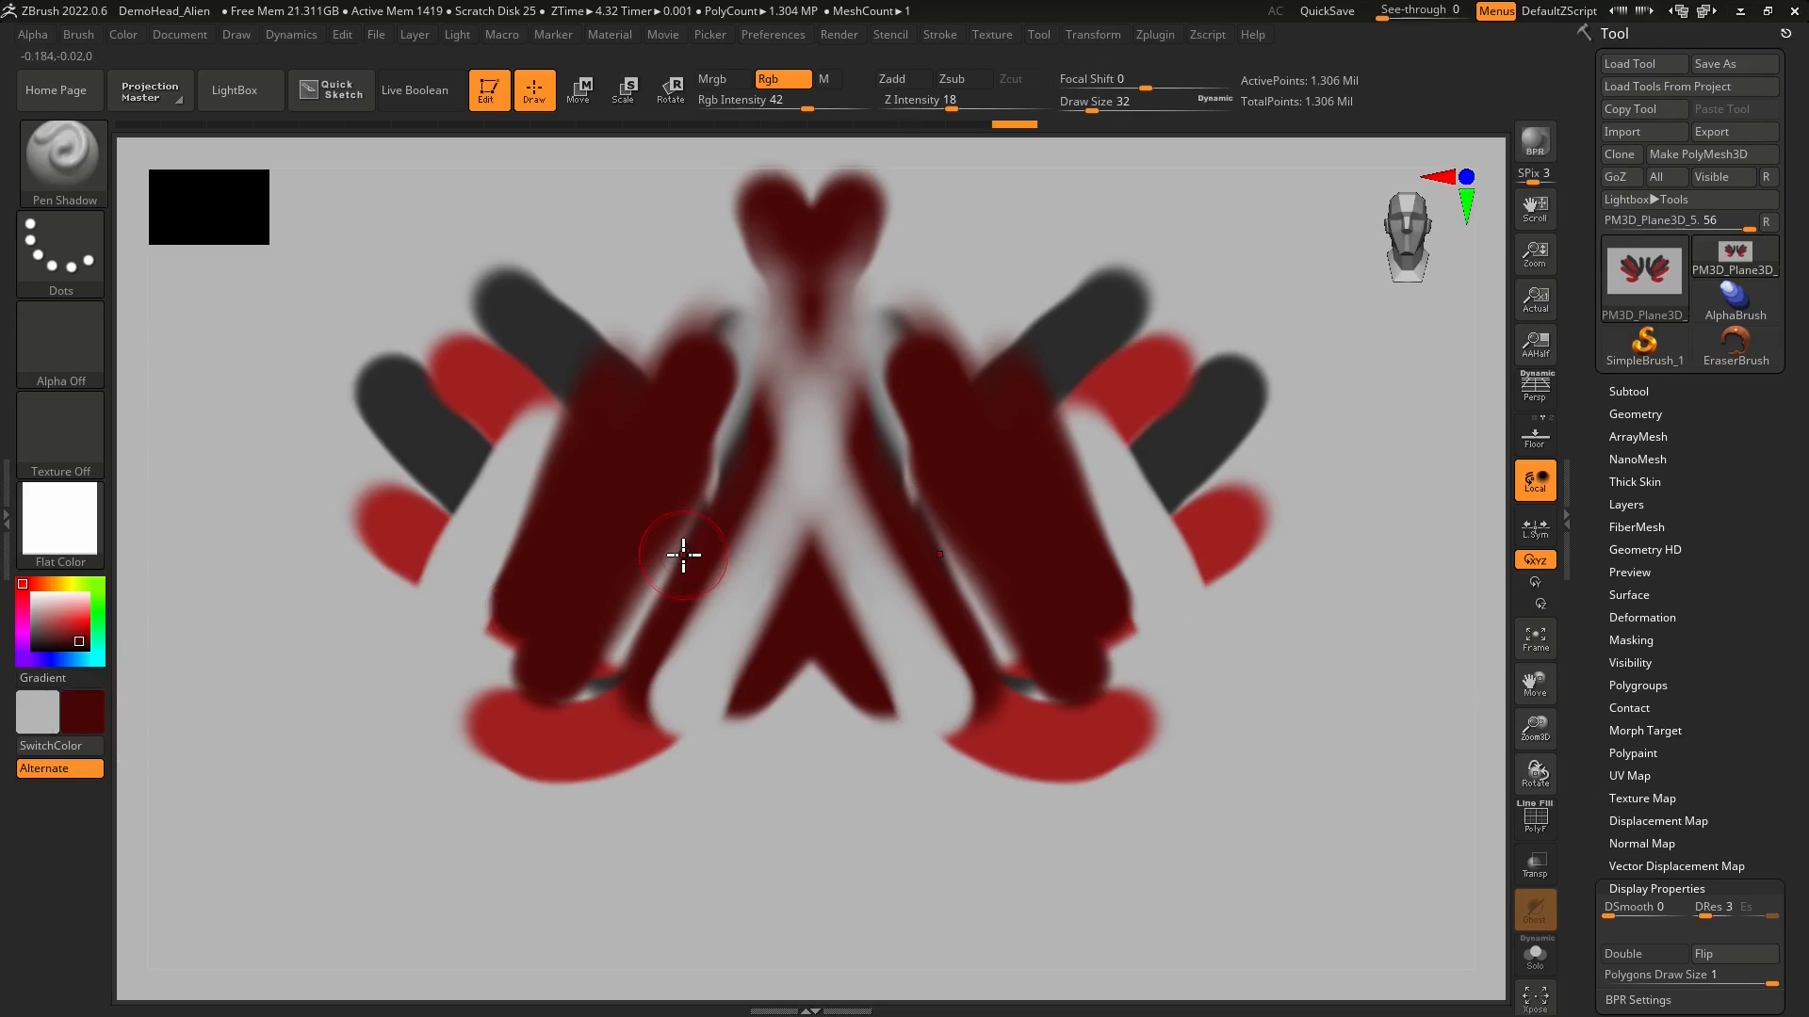
mouse_move(667, 591)
left_mouse_down()
mouse_move(686, 518)
mouse_move(569, 646)
mouse_move(566, 578)
mouse_move(580, 627)
mouse_move(537, 573)
mouse_move(598, 408)
mouse_move(566, 456)
mouse_move(421, 554)
mouse_move(496, 436)
mouse_move(618, 326)
mouse_move(472, 399)
mouse_move(460, 276)
mouse_move(429, 369)
mouse_move(364, 376)
mouse_move(383, 513)
mouse_move(603, 664)
mouse_move(481, 732)
mouse_move(776, 723)
mouse_move(618, 750)
mouse_move(808, 650)
mouse_move(857, 647)
mouse_move(896, 210)
mouse_move(733, 206)
left_mouse_up()
mouse_move(944, 230)
left_mouse_down()
mouse_move(811, 307)
mouse_move(840, 586)
left_mouse_up()
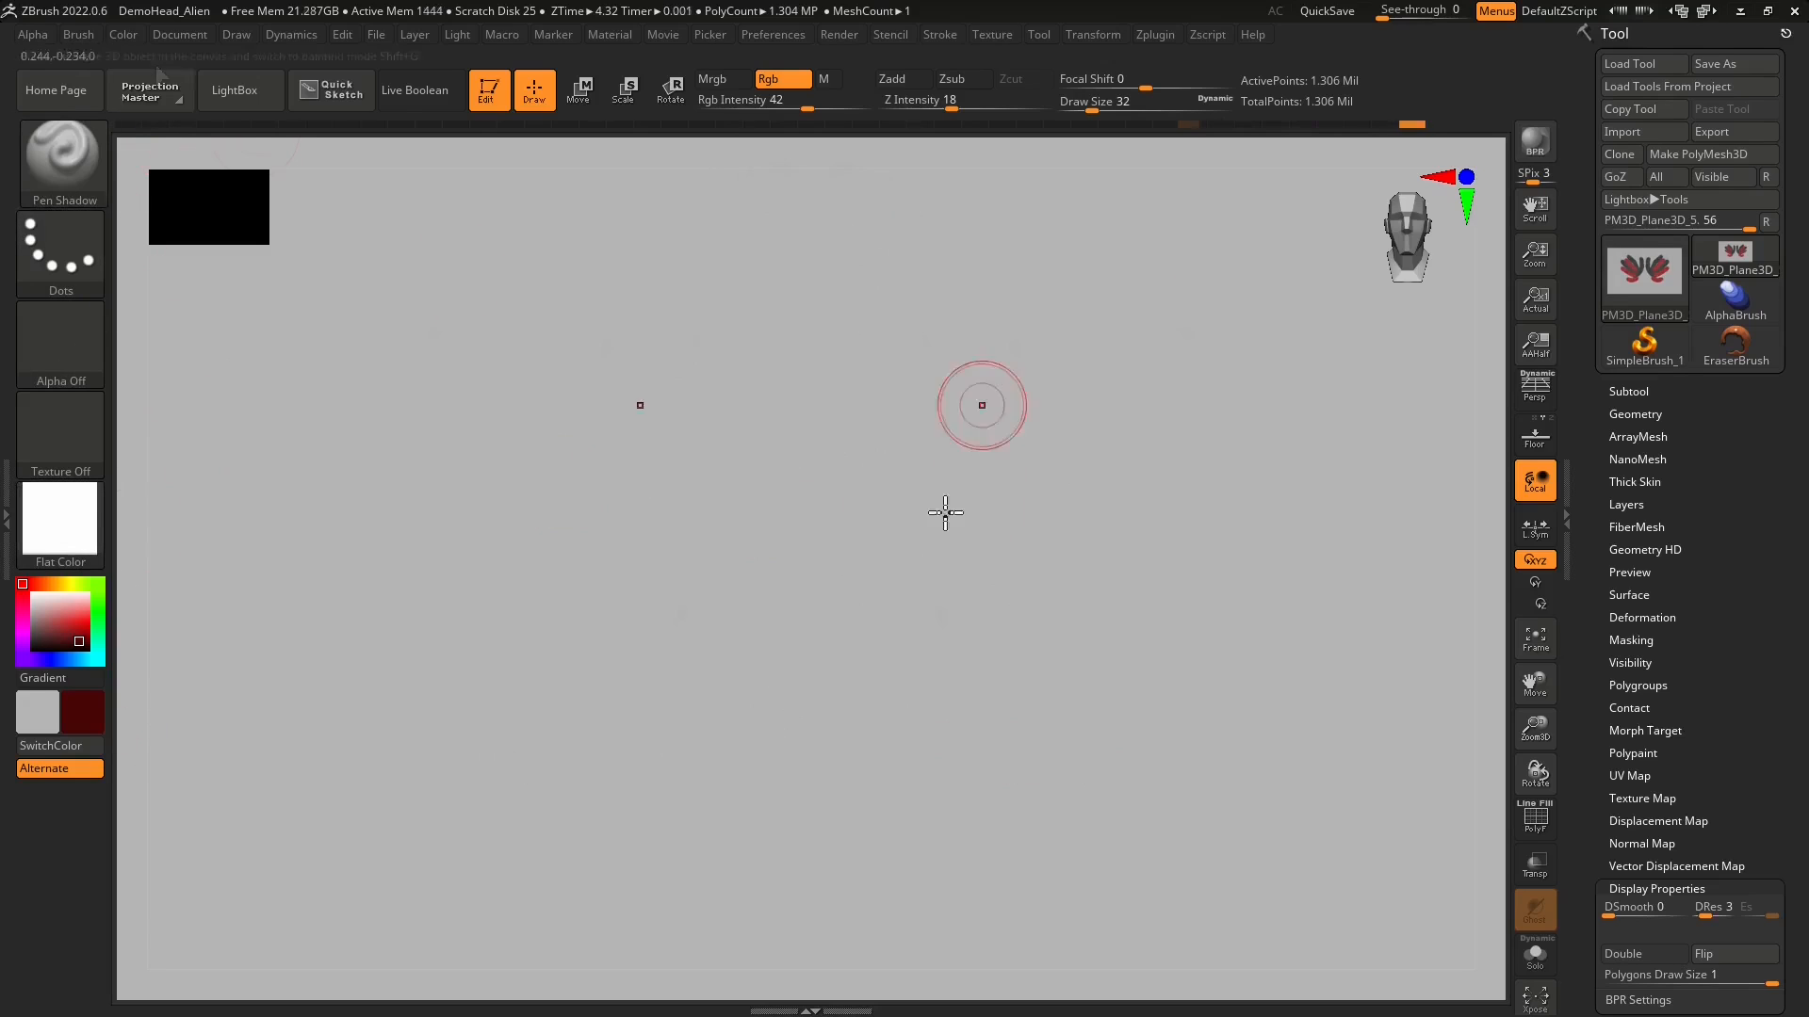
- Sample an orange of R 255, G 145, B 39 from the interface and fill the whole plane object with it
left_click(125, 36)
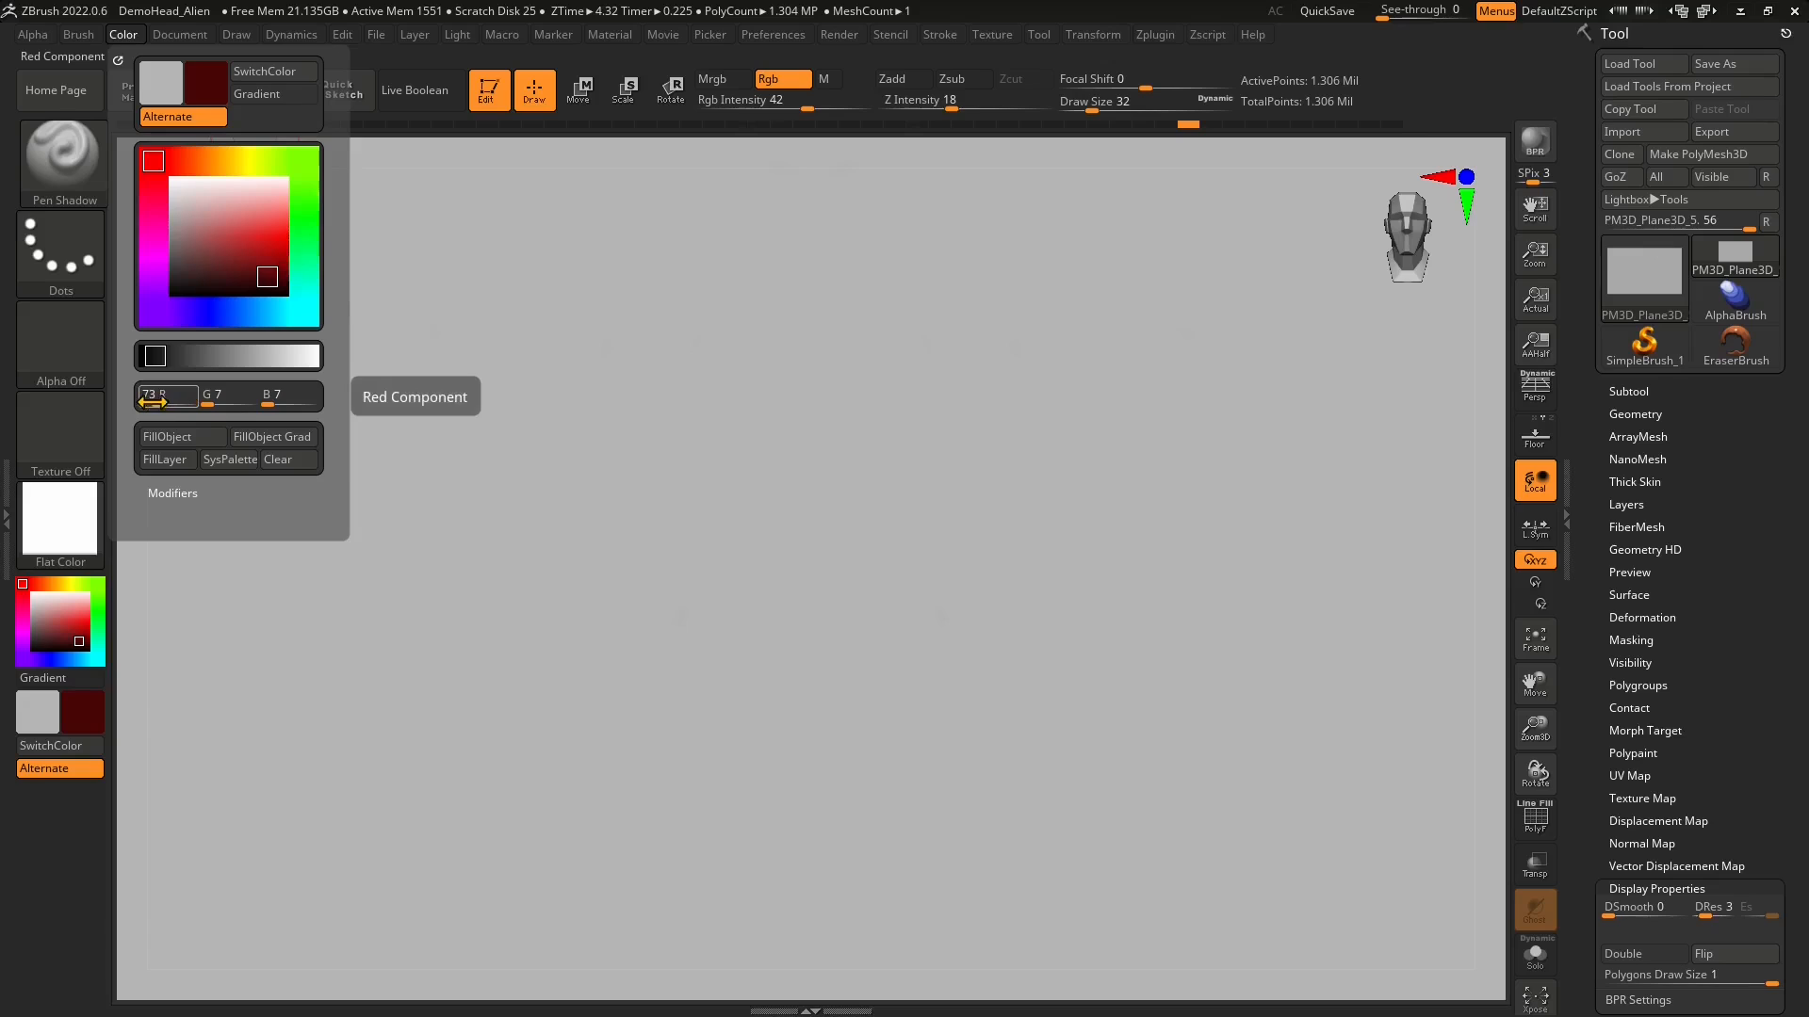
left_click(311, 247)
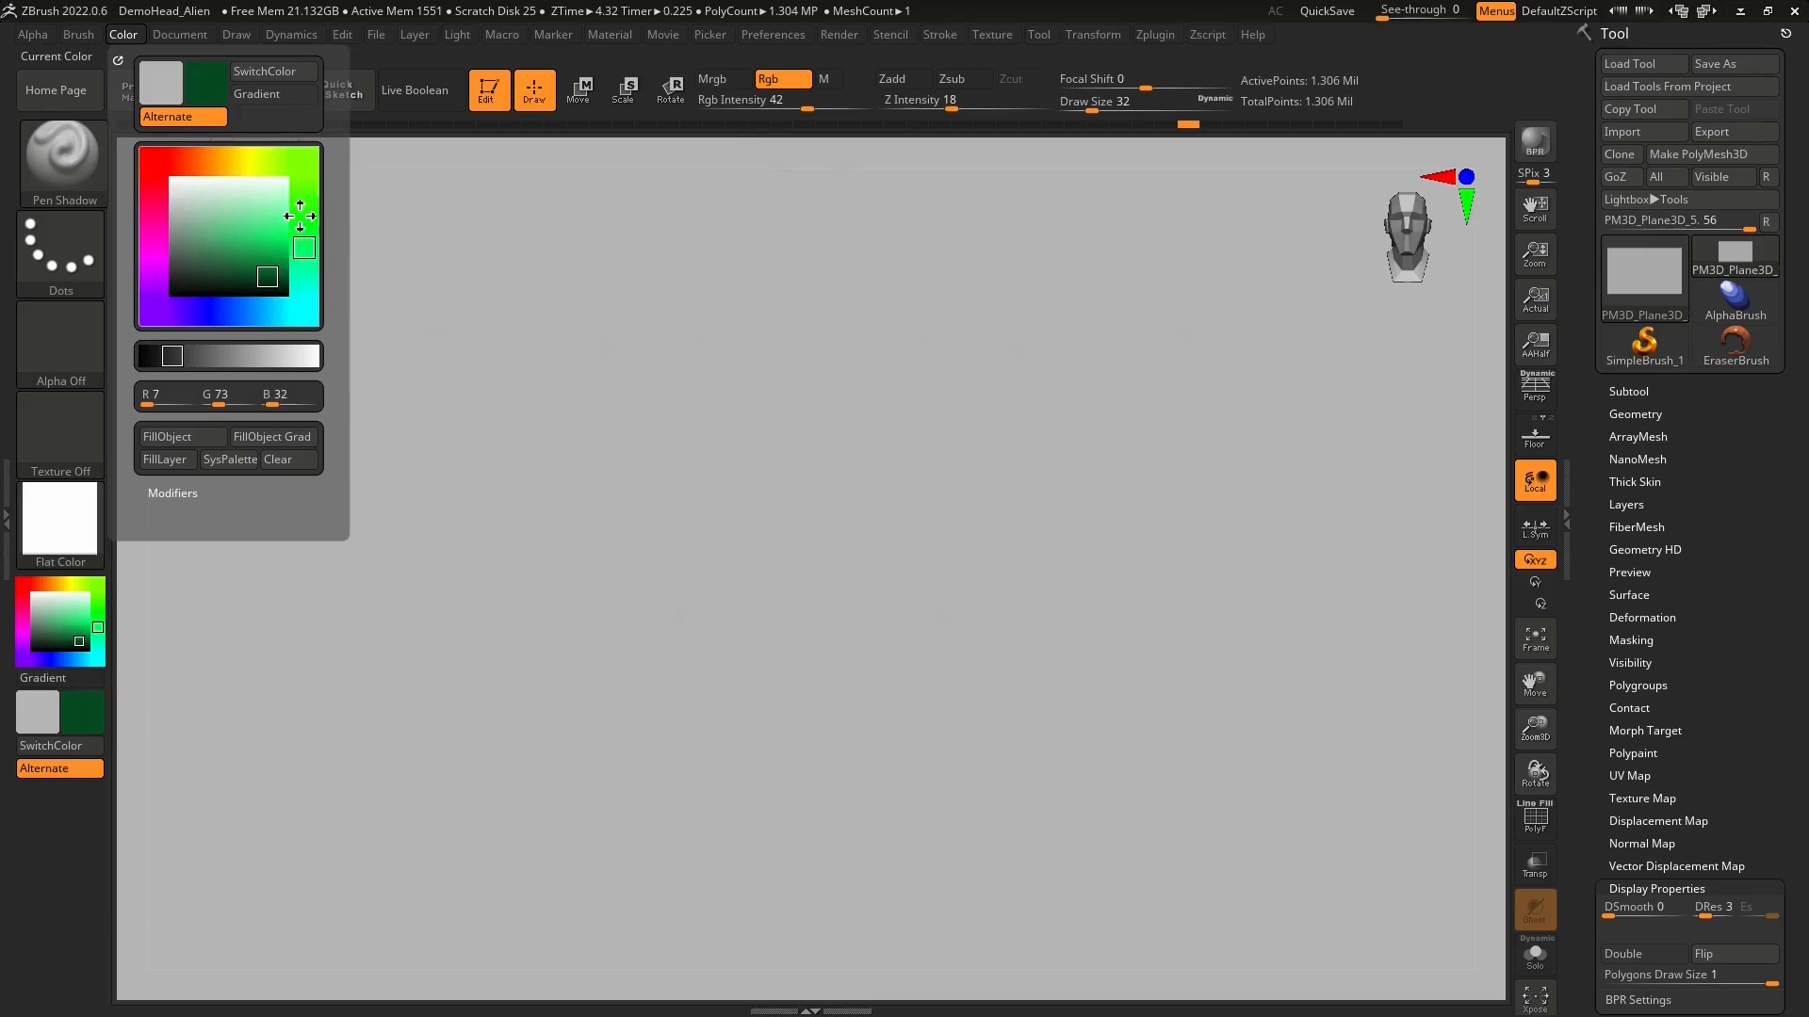
mouse_move(299, 215)
left_mouse_down()
mouse_move(306, 235)
mouse_move(262, 230)
mouse_move(420, 113)
mouse_move(563, 69)
mouse_move(589, 80)
mouse_move(539, 92)
left_mouse_up()
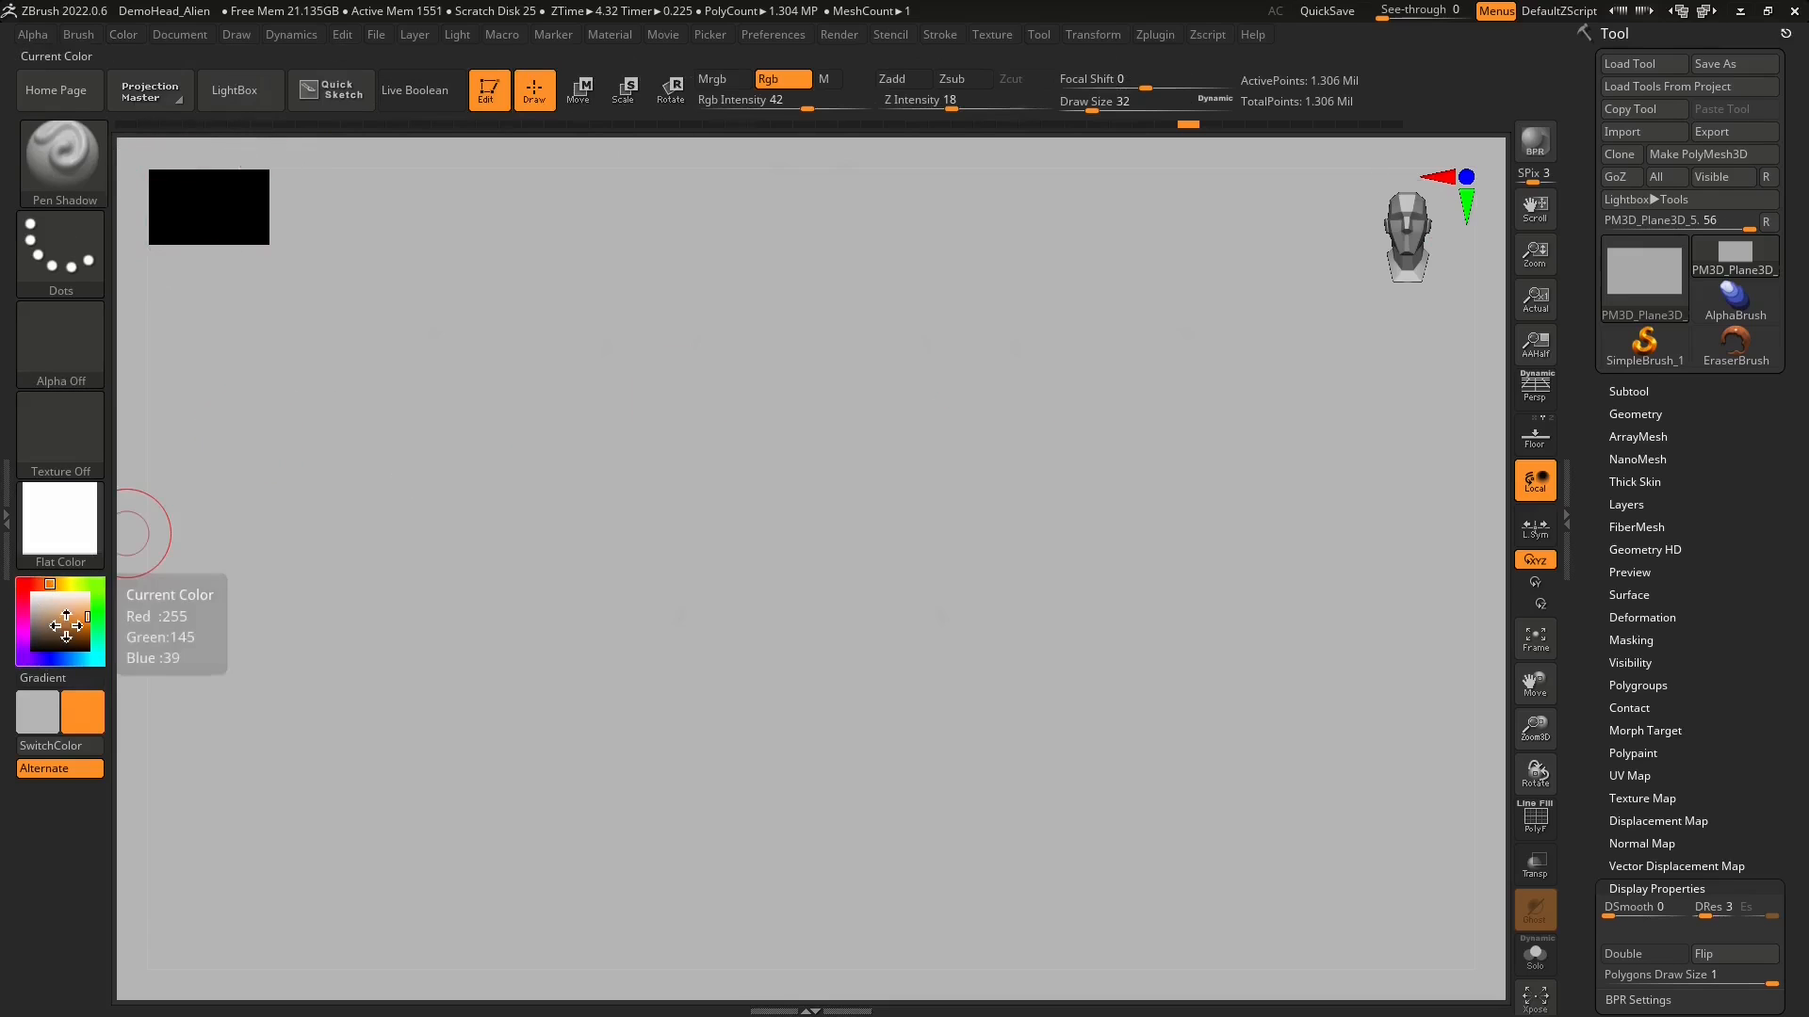
left_click(130, 37)
left_click(179, 439)
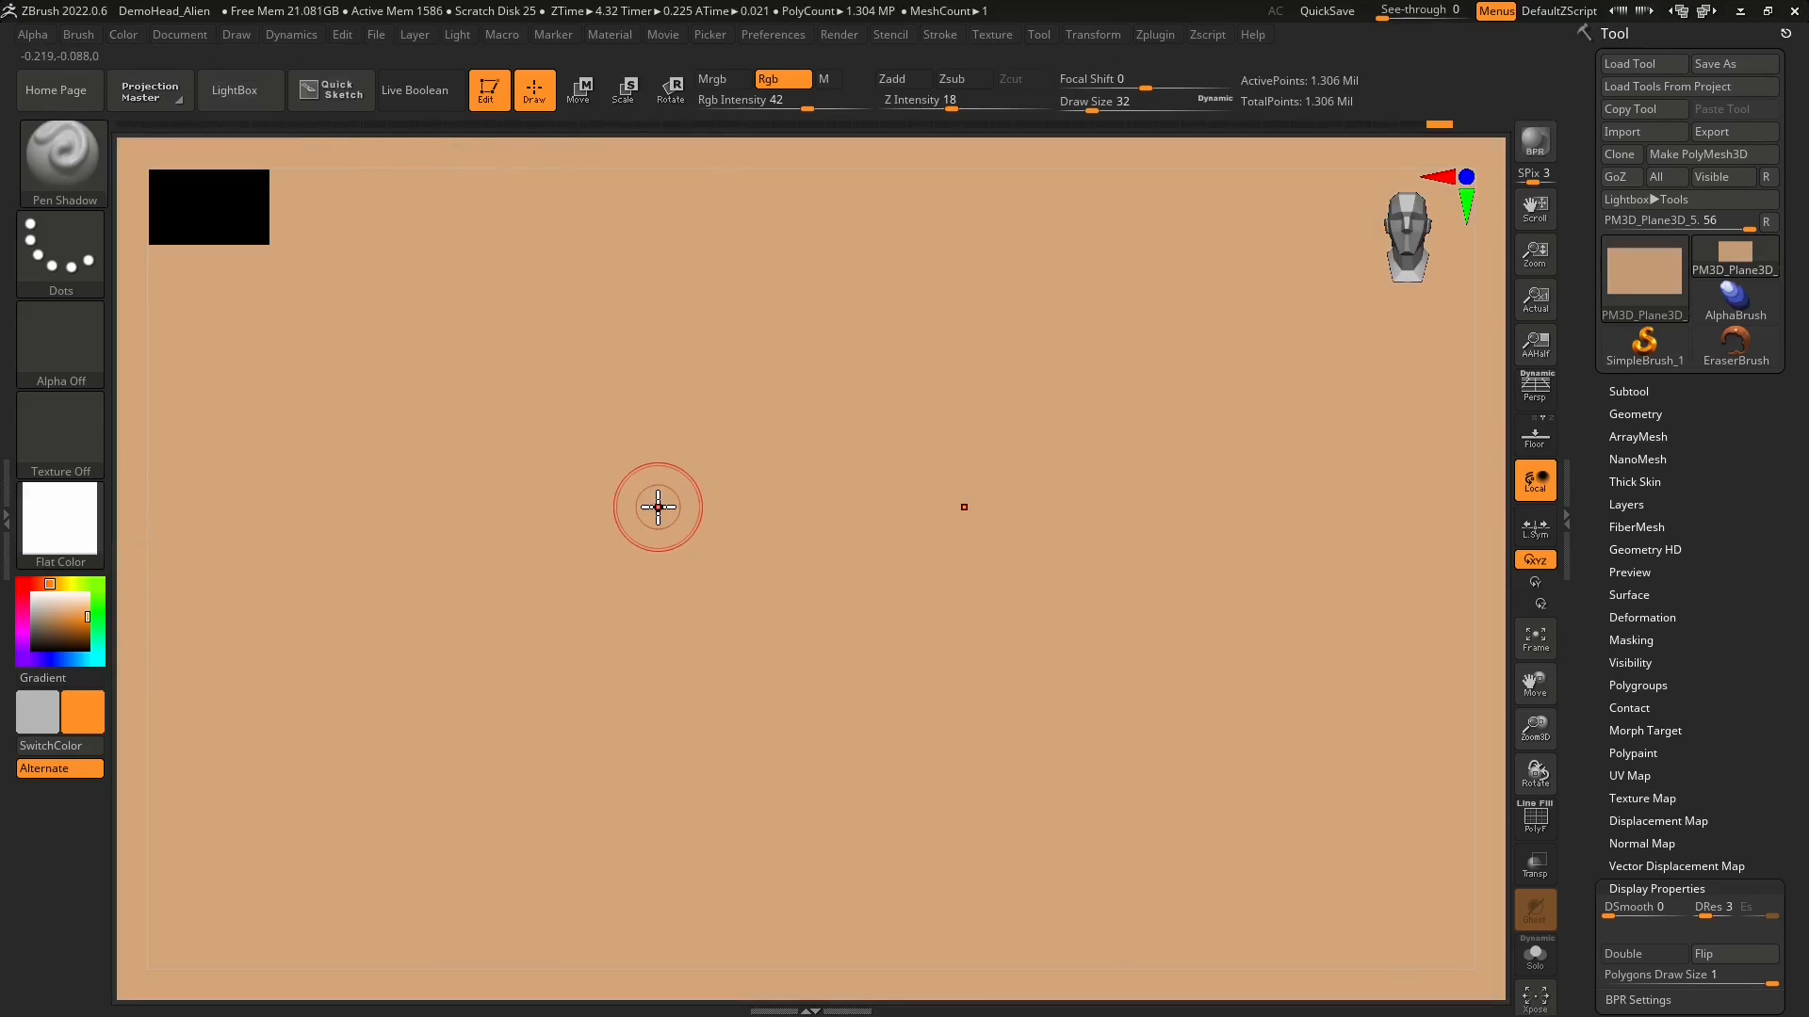
- Examine the fill and clear options and the additional colour selectors among the colour modifiers
left_click(125, 35)
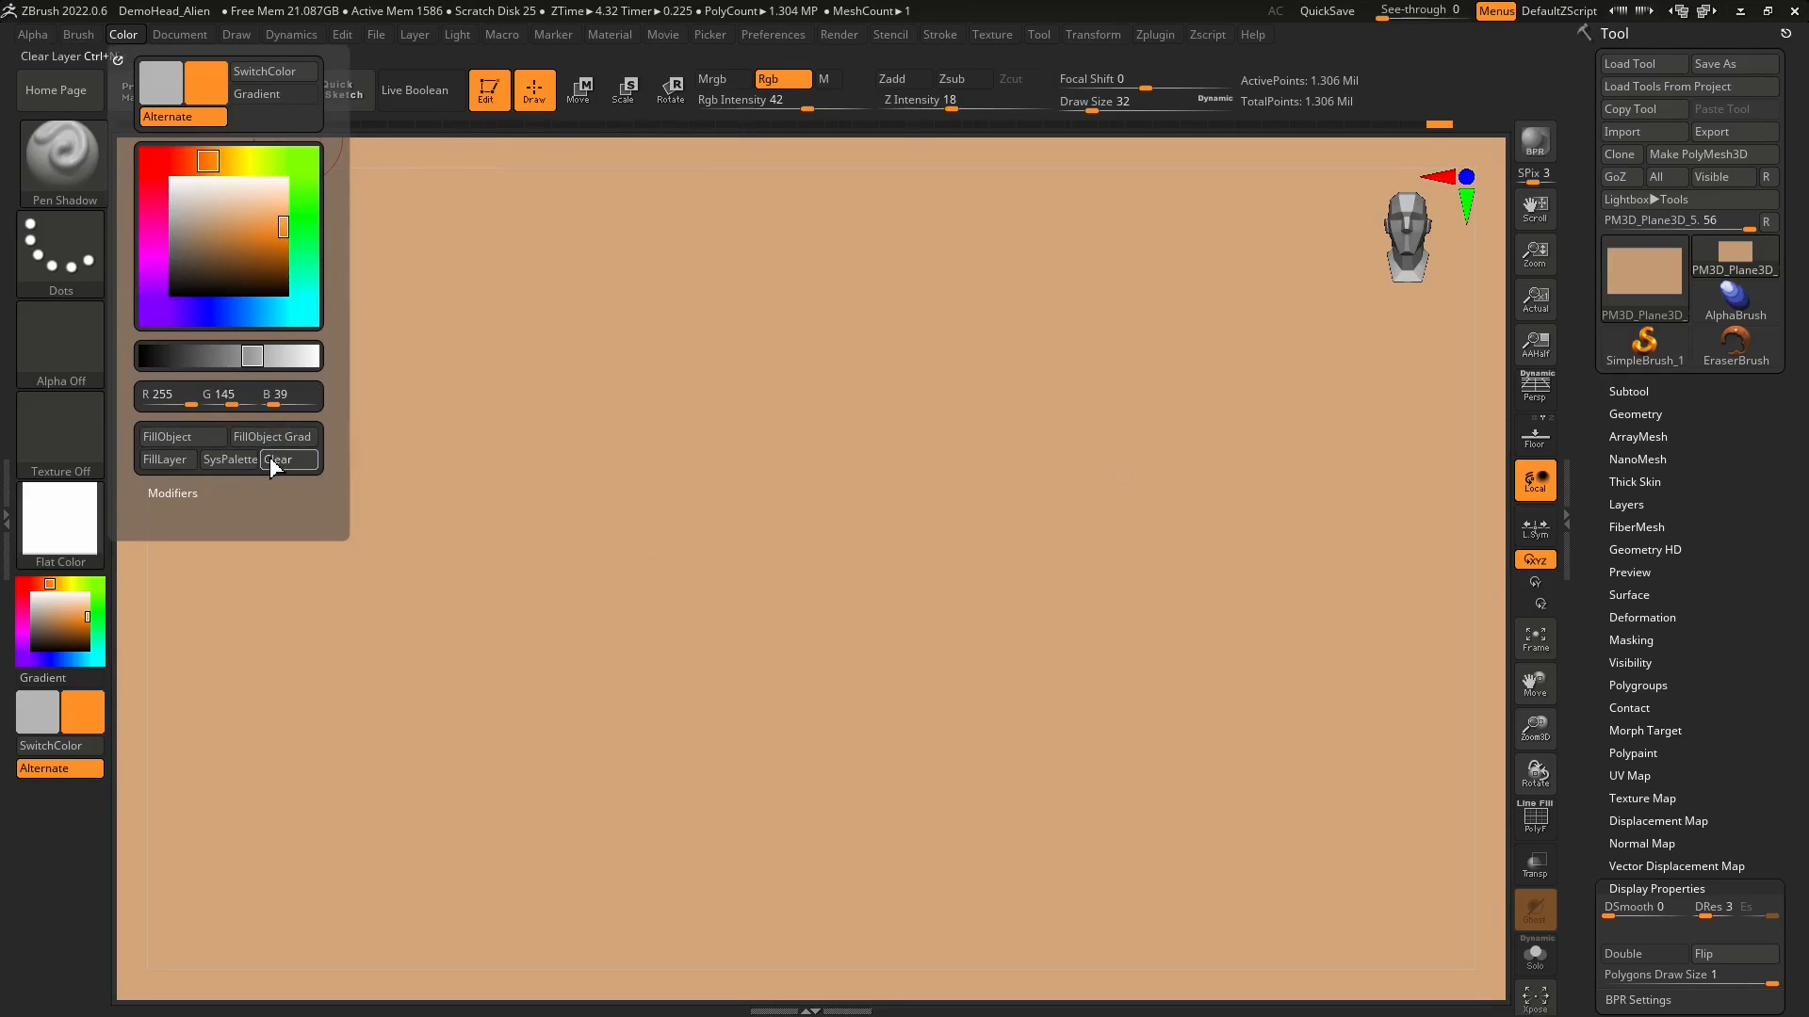
left_click(166, 493)
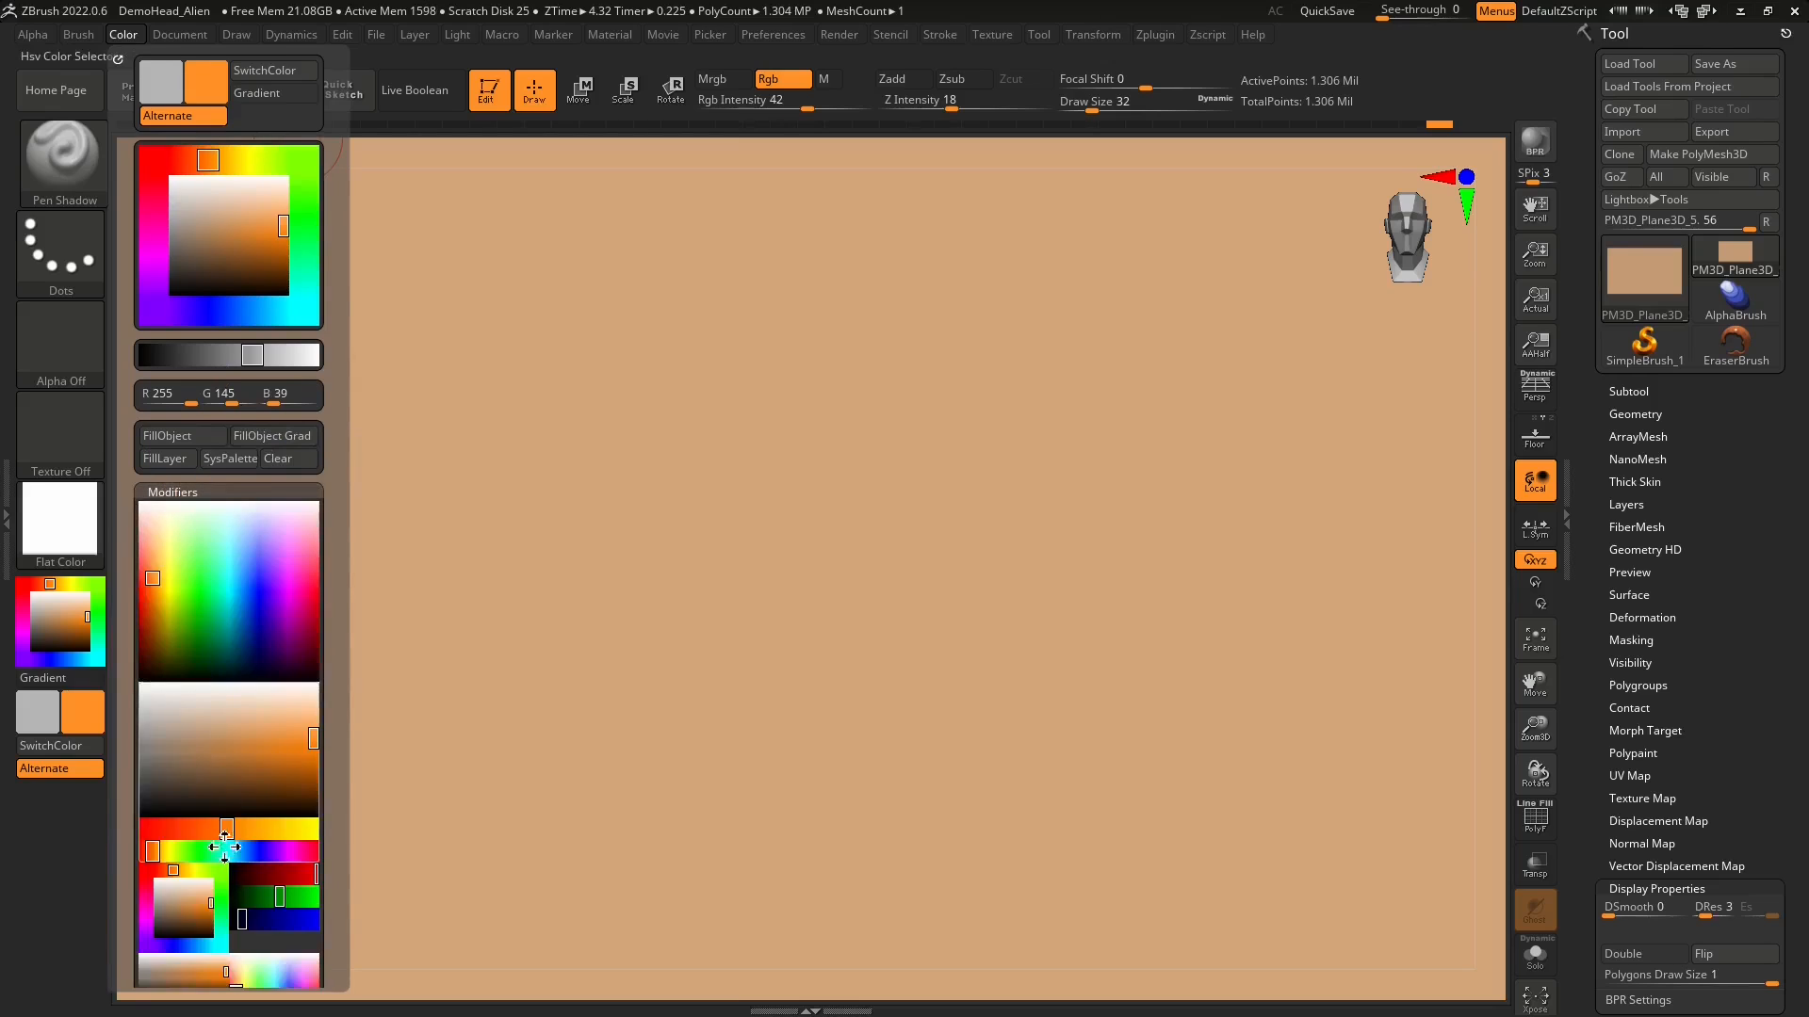
left_click_drag(187, 495, 184, 563)
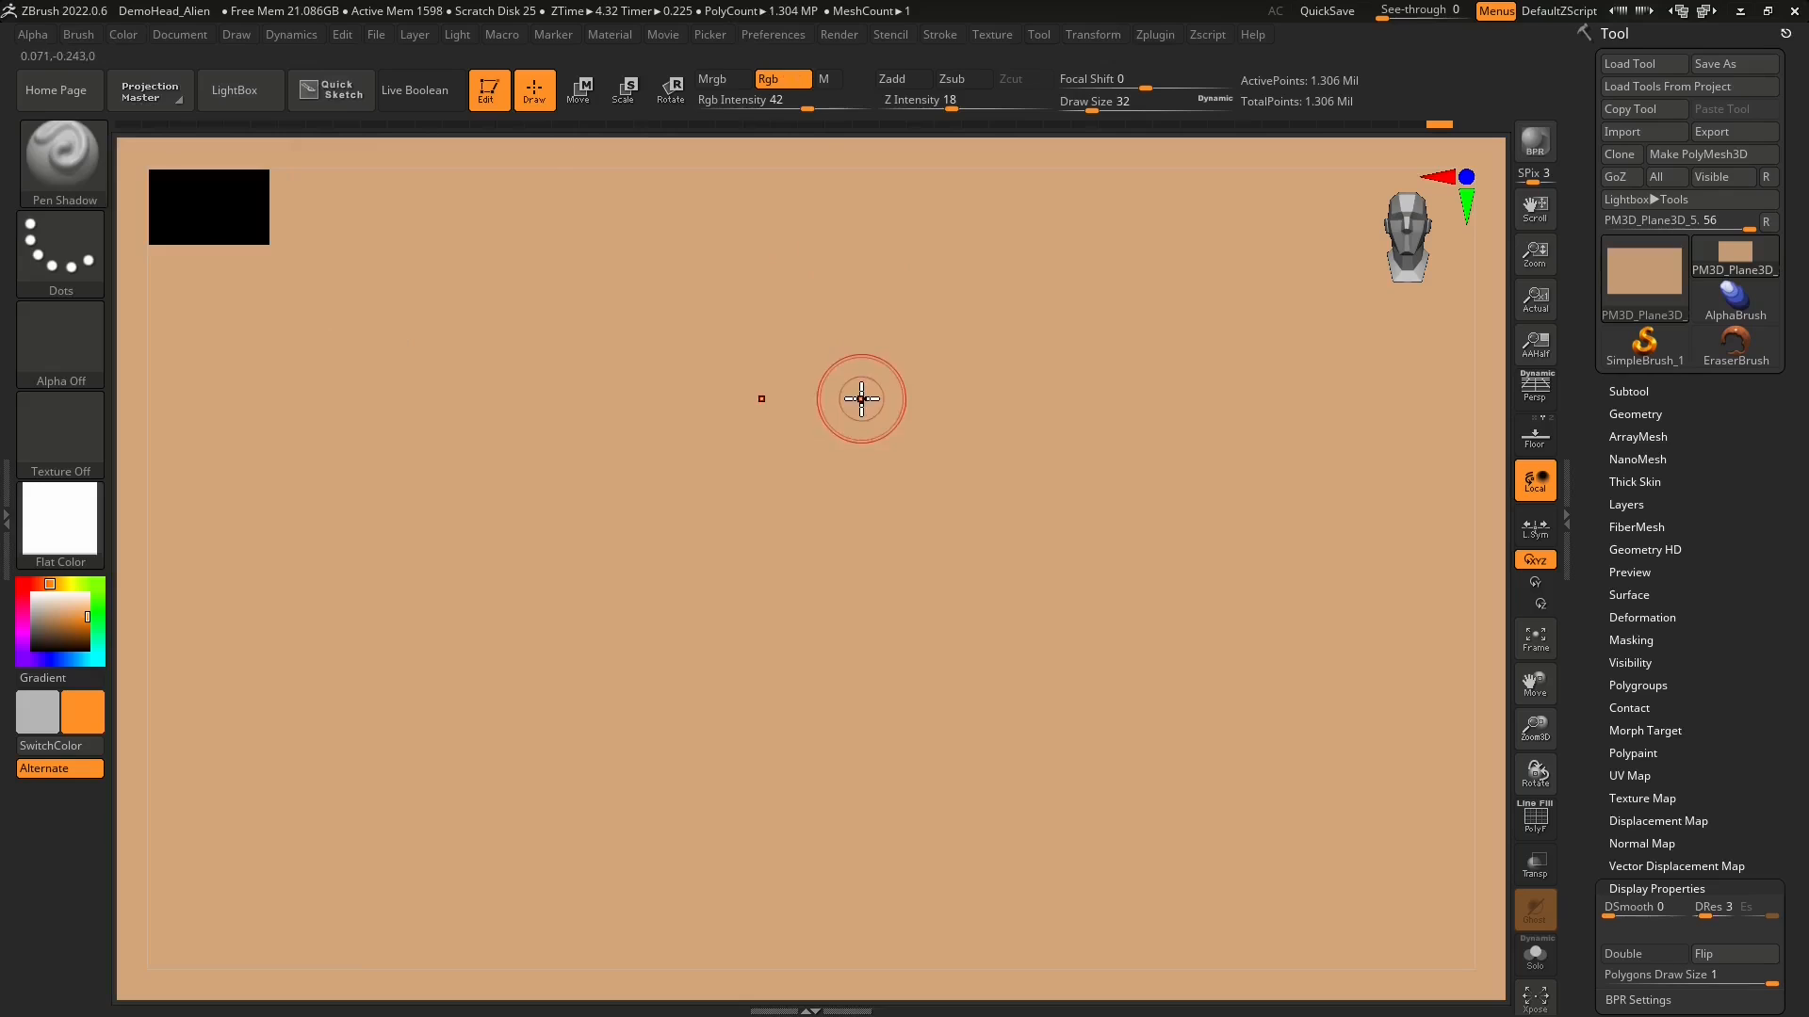
- Initialize ZBrush to its default state, confirming the deletion of customized tools, materials and document data
key("ctrl")
left_click(772, 34)
left_click(829, 72)
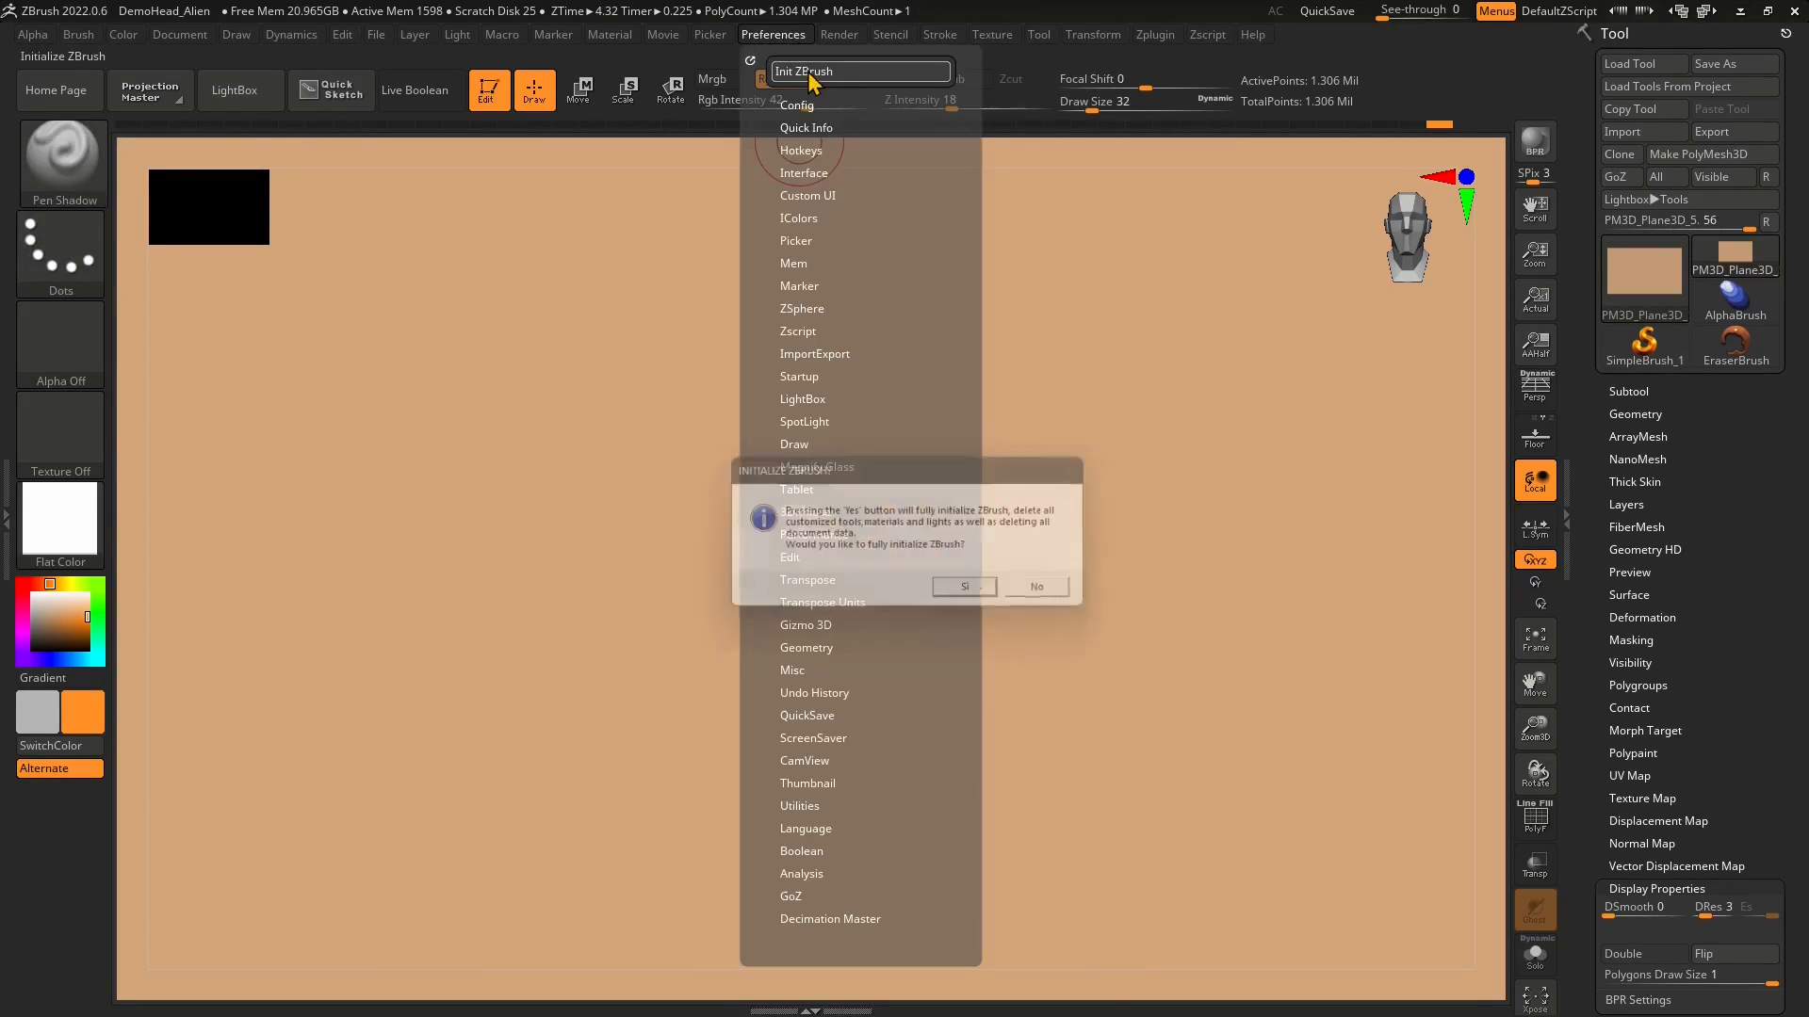
left_click(971, 595)
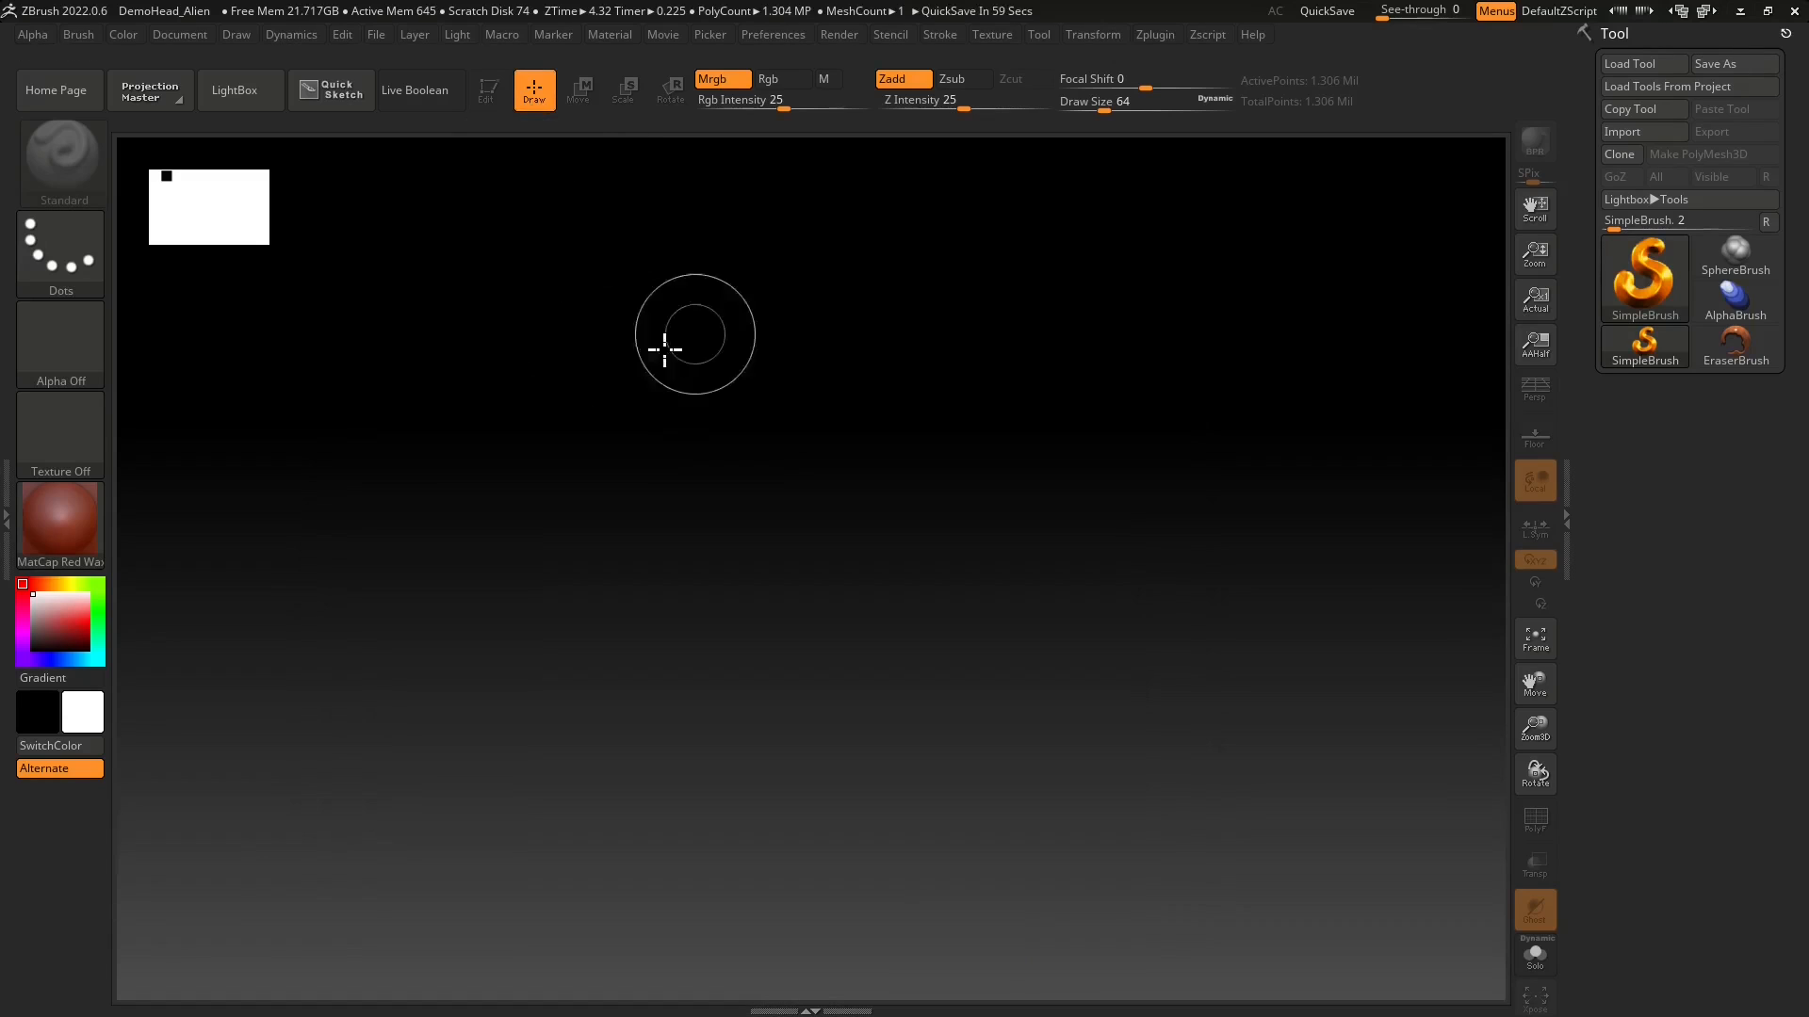
- Draw a horizontal and a vertical SimpleBrush stroke in MatCap Red Wax, plus a crossing pair in MatCap LBrown
mouse_move(372, 318)
left_mouse_down()
mouse_move(896, 310)
mouse_move(1080, 345)
left_mouse_up()
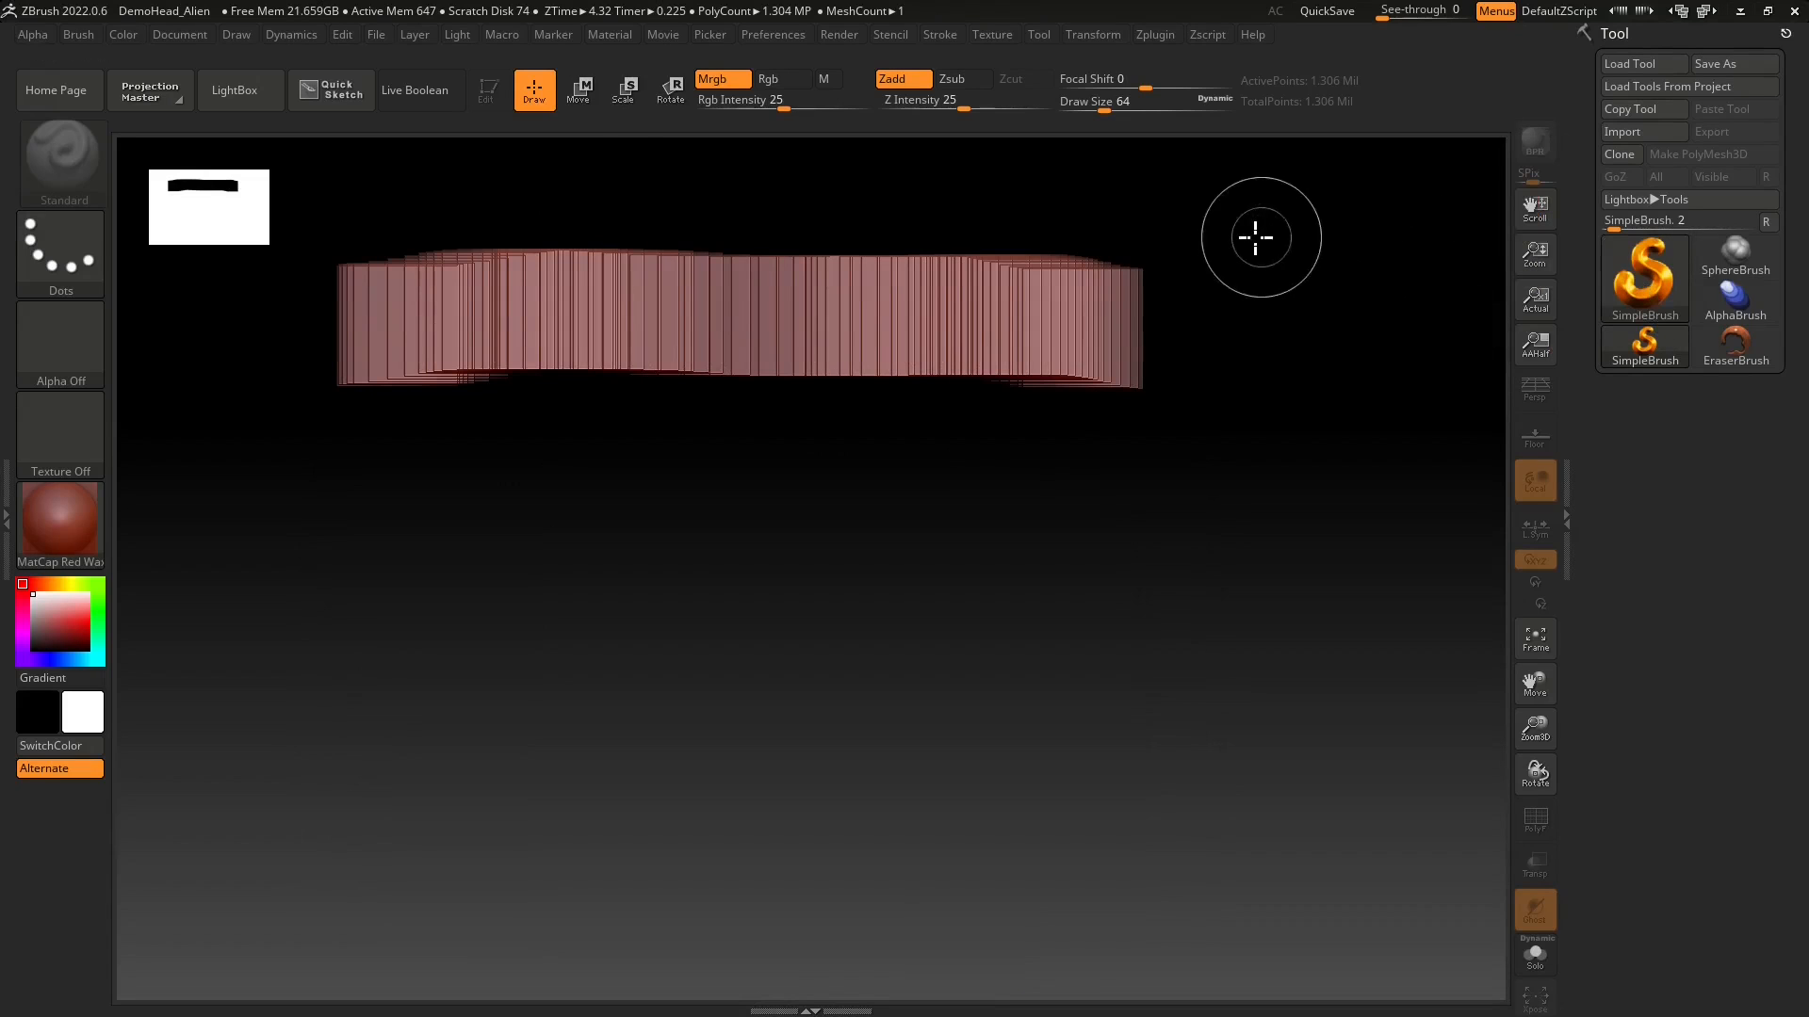
left_click_drag(1211, 218, 1223, 460)
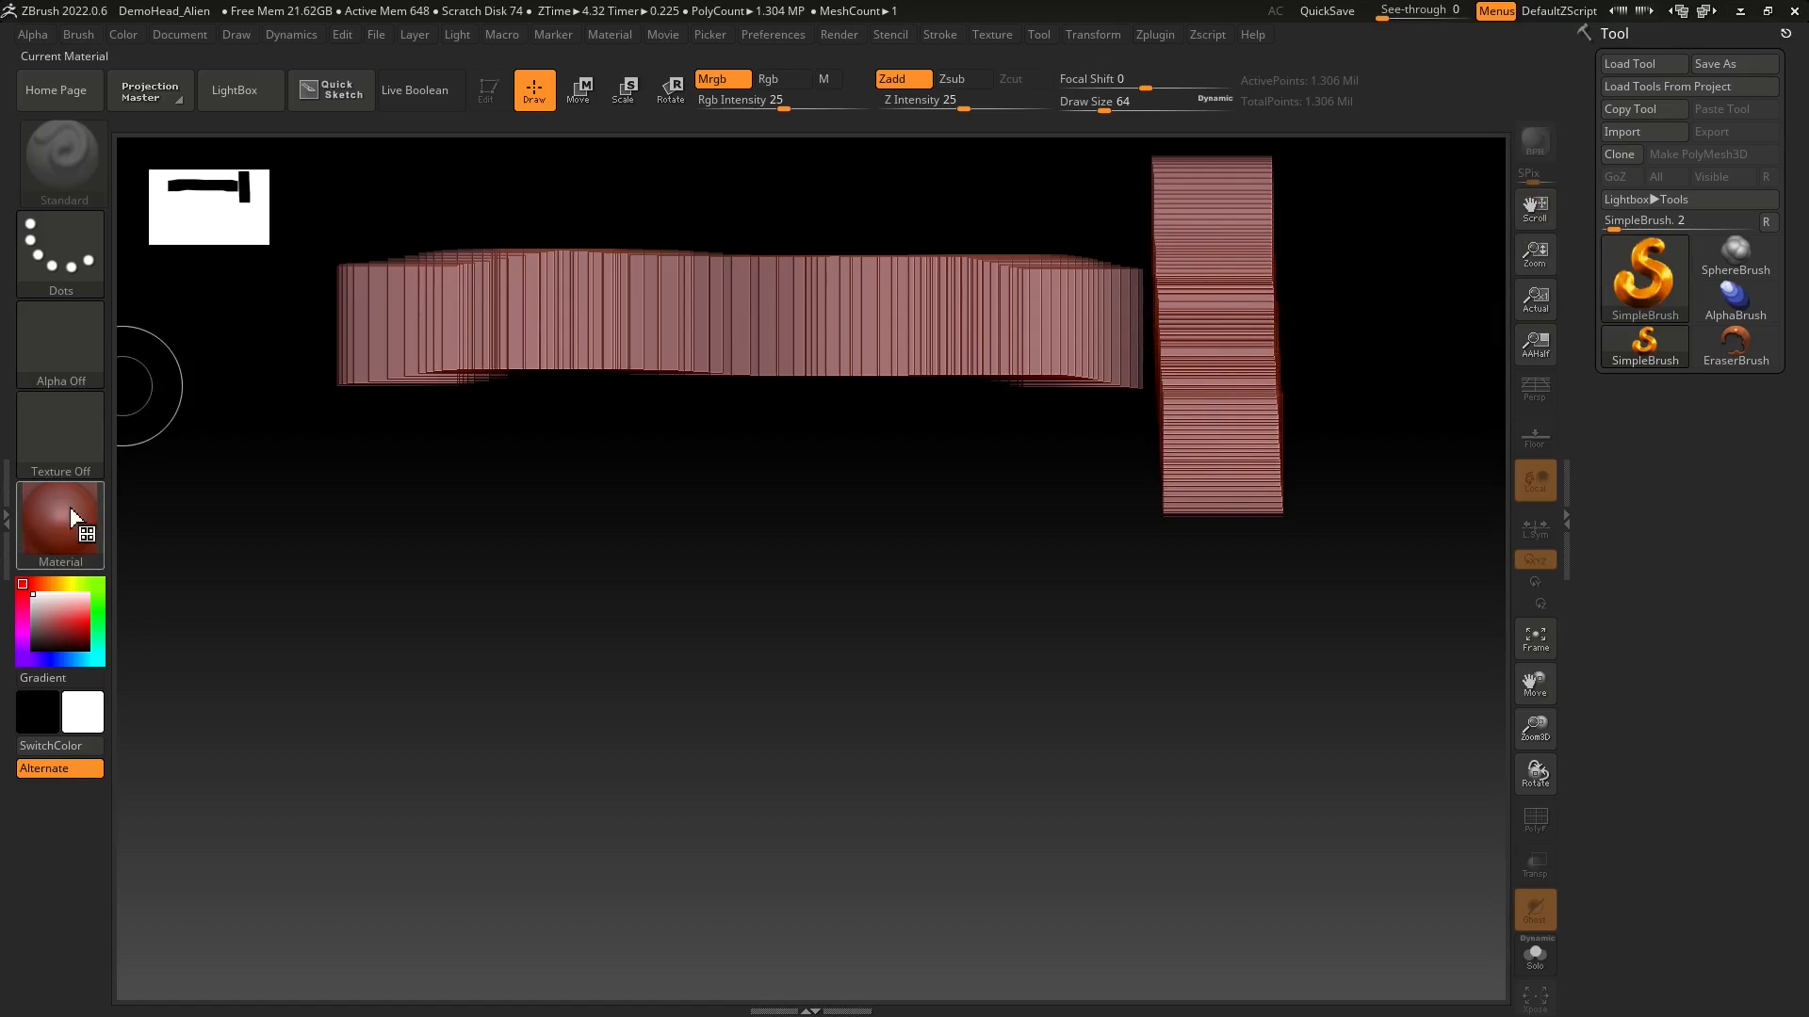
left_click(41, 537)
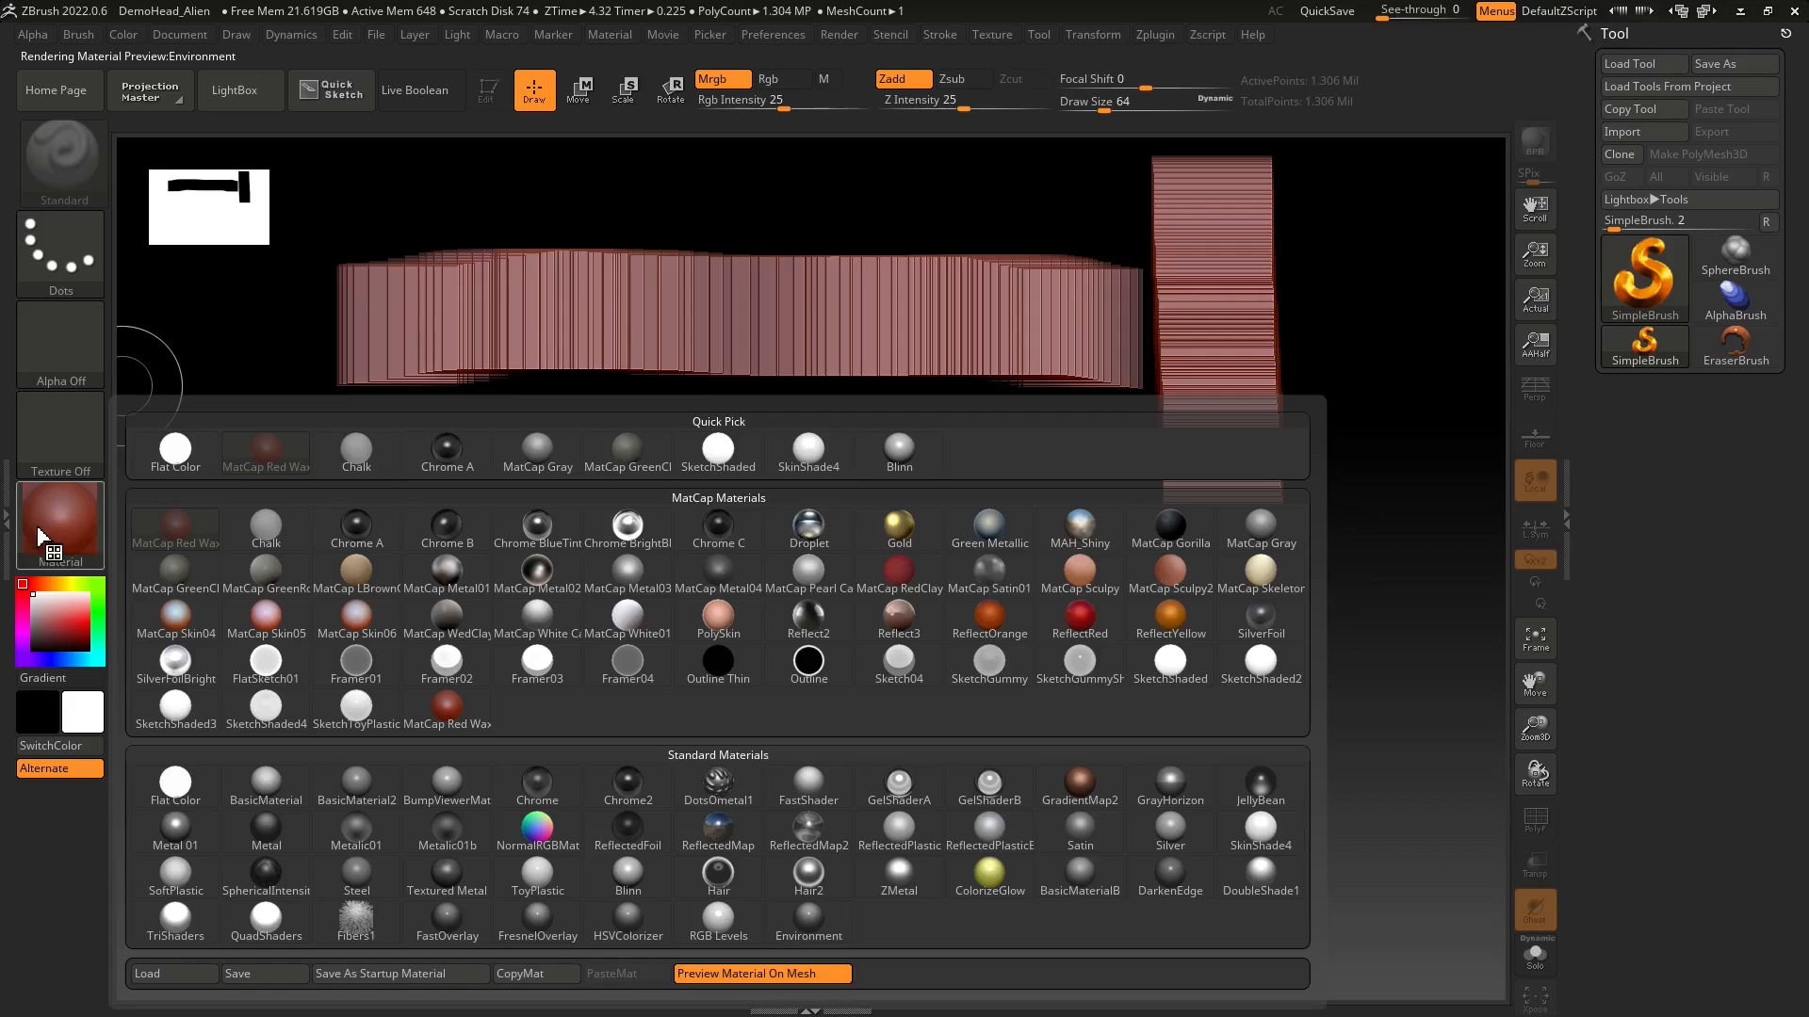
left_click(442, 579)
left_click_drag(310, 318, 319, 555)
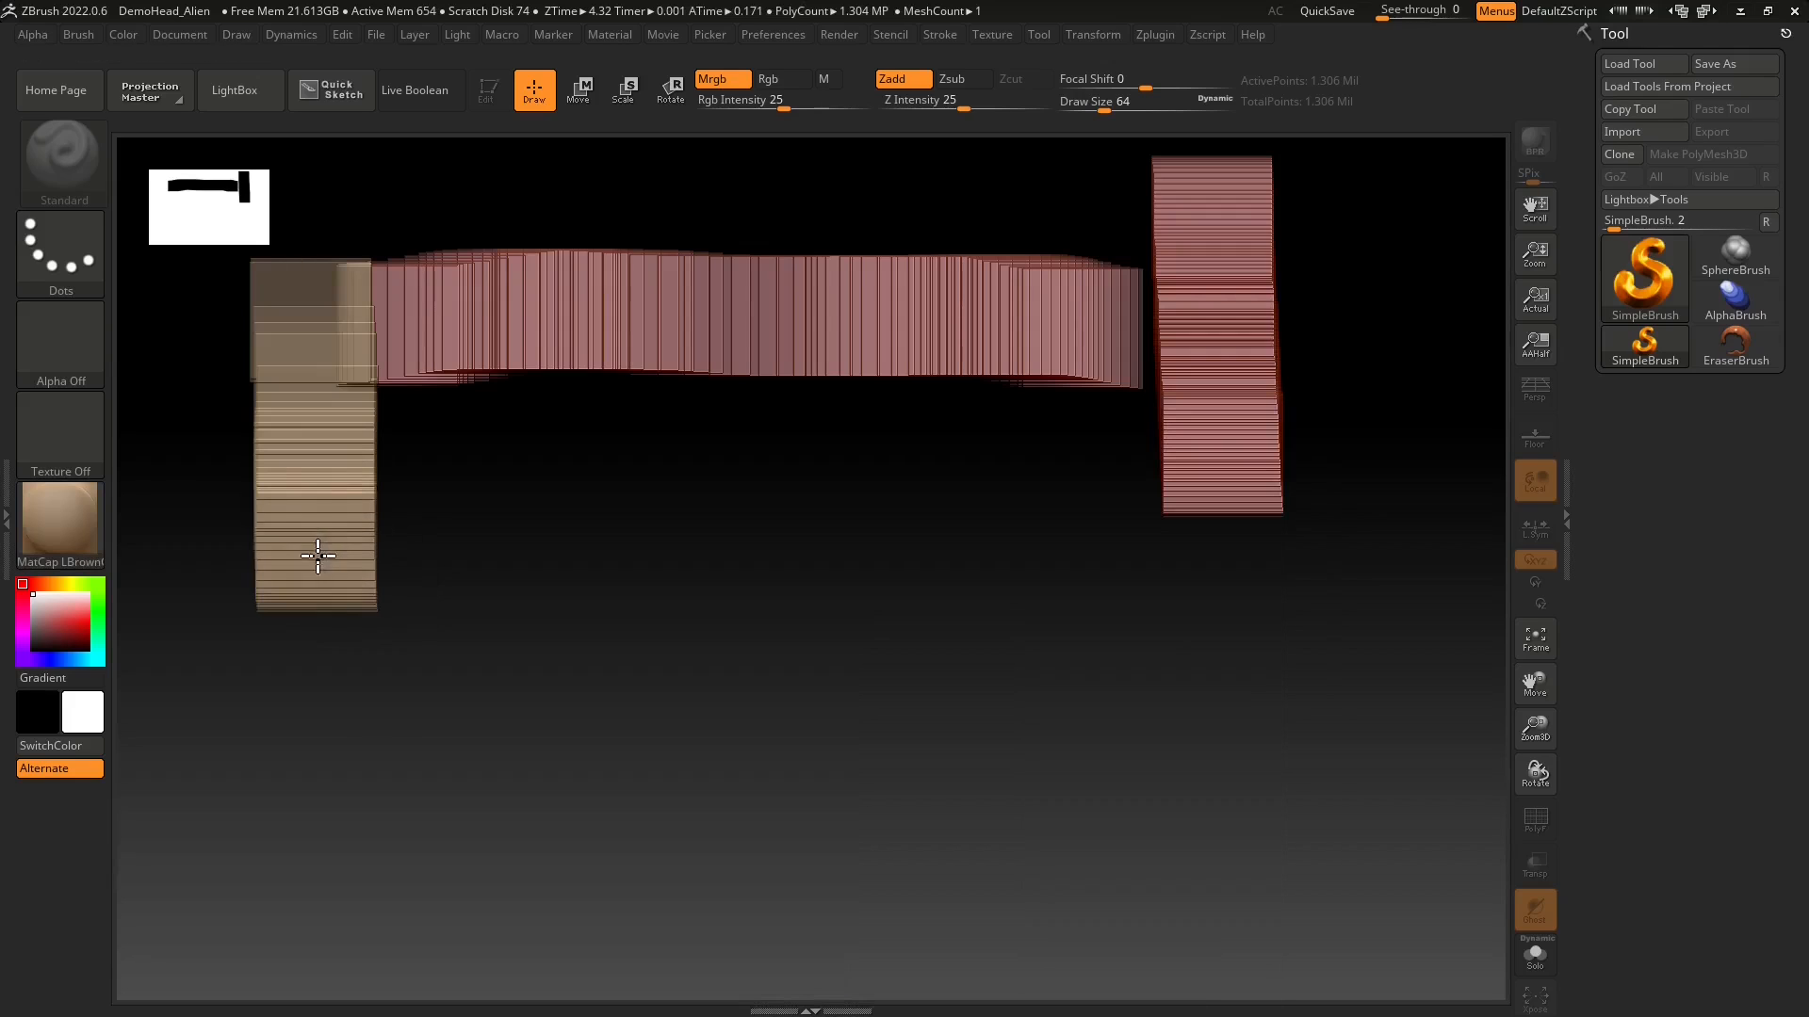
left_click_drag(215, 514, 560, 531)
- Change the material to PolySkin and draw a short vertical SimpleBrush stroke crossed by a horizontal one
left_click(34, 518)
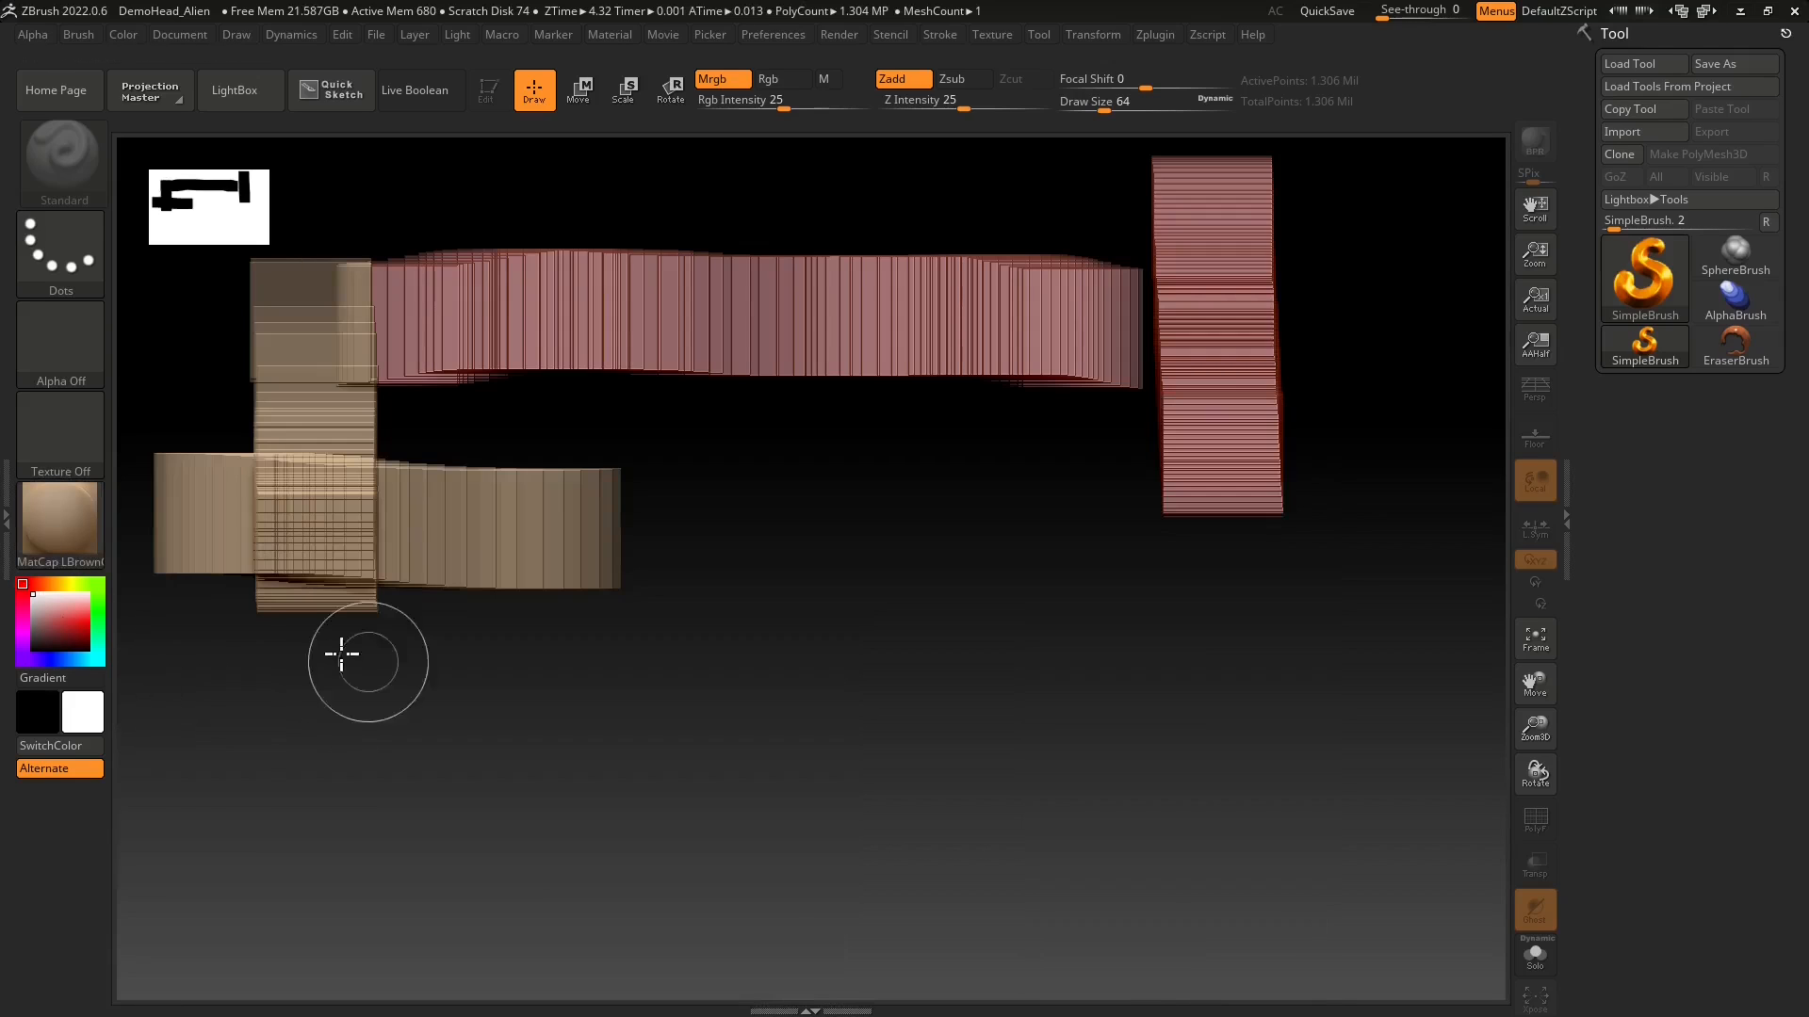
left_click(40, 528)
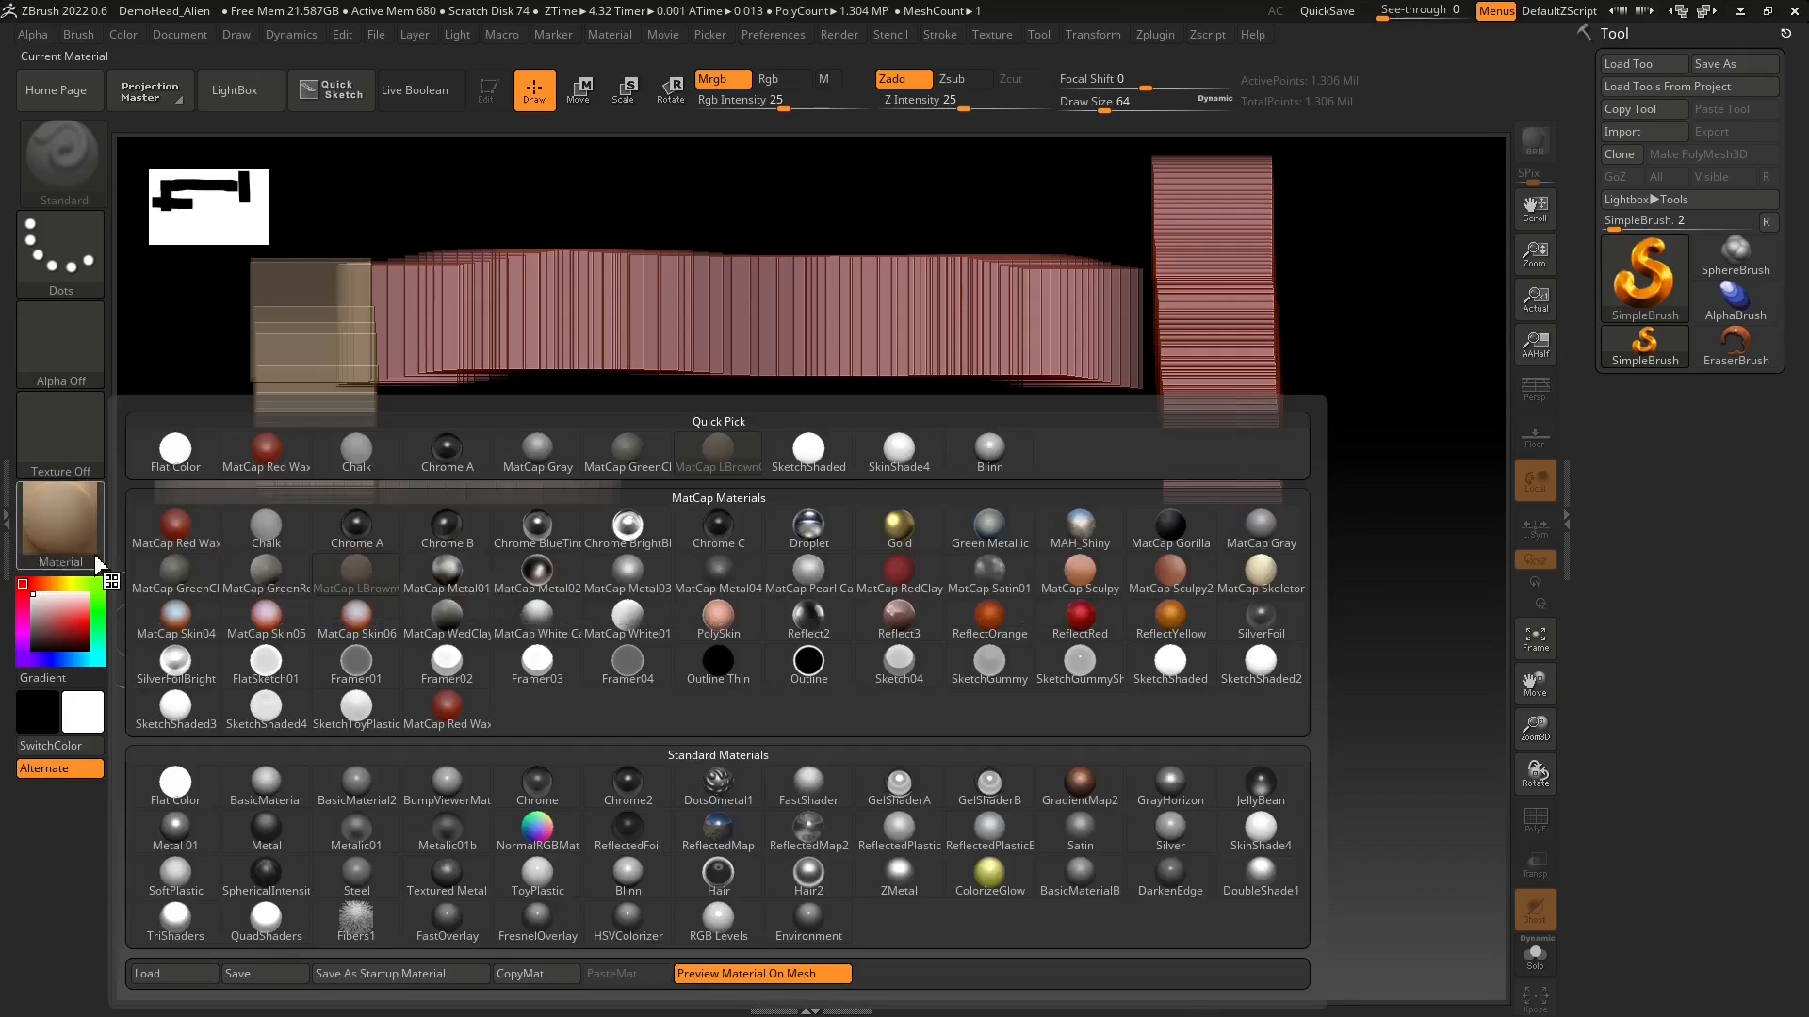
left_click(718, 618)
left_click_drag(1127, 373, 1137, 572)
left_click_drag(1031, 530, 1347, 543)
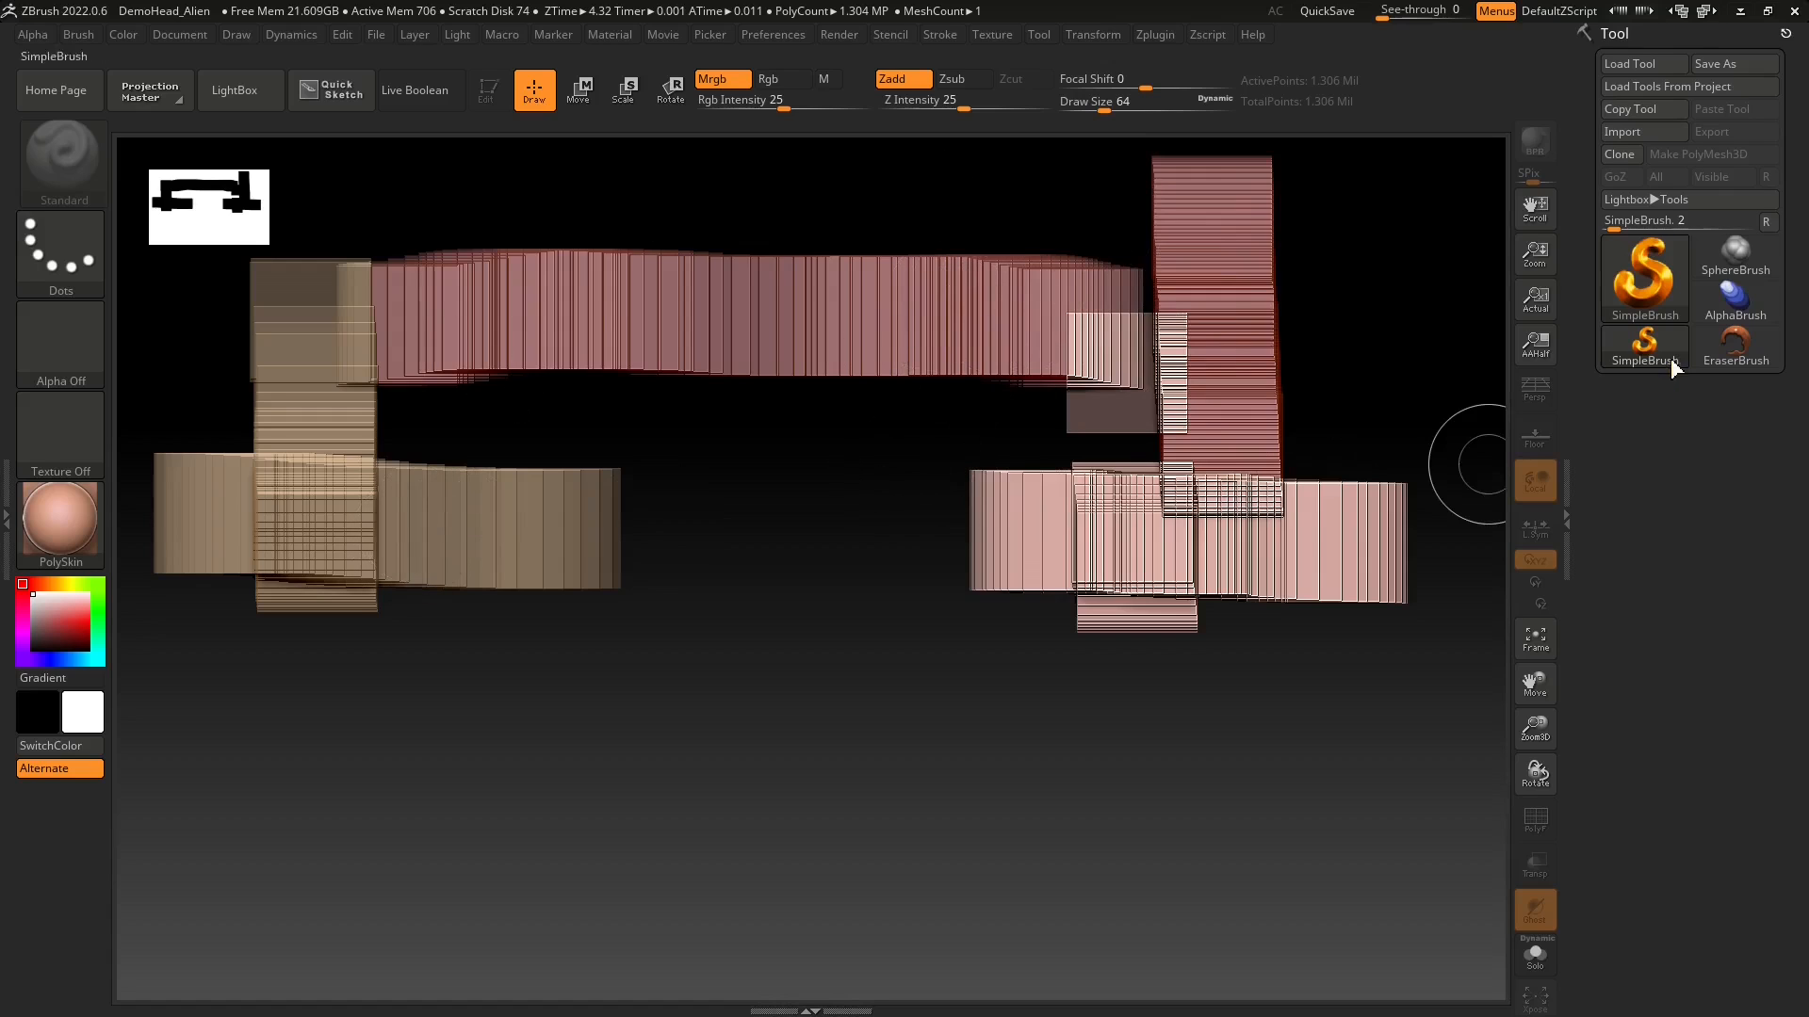
- Switch to the SphereBrush tool and paint PolySkin spheres over the existing strokes and the empty canvas
left_click(1661, 294)
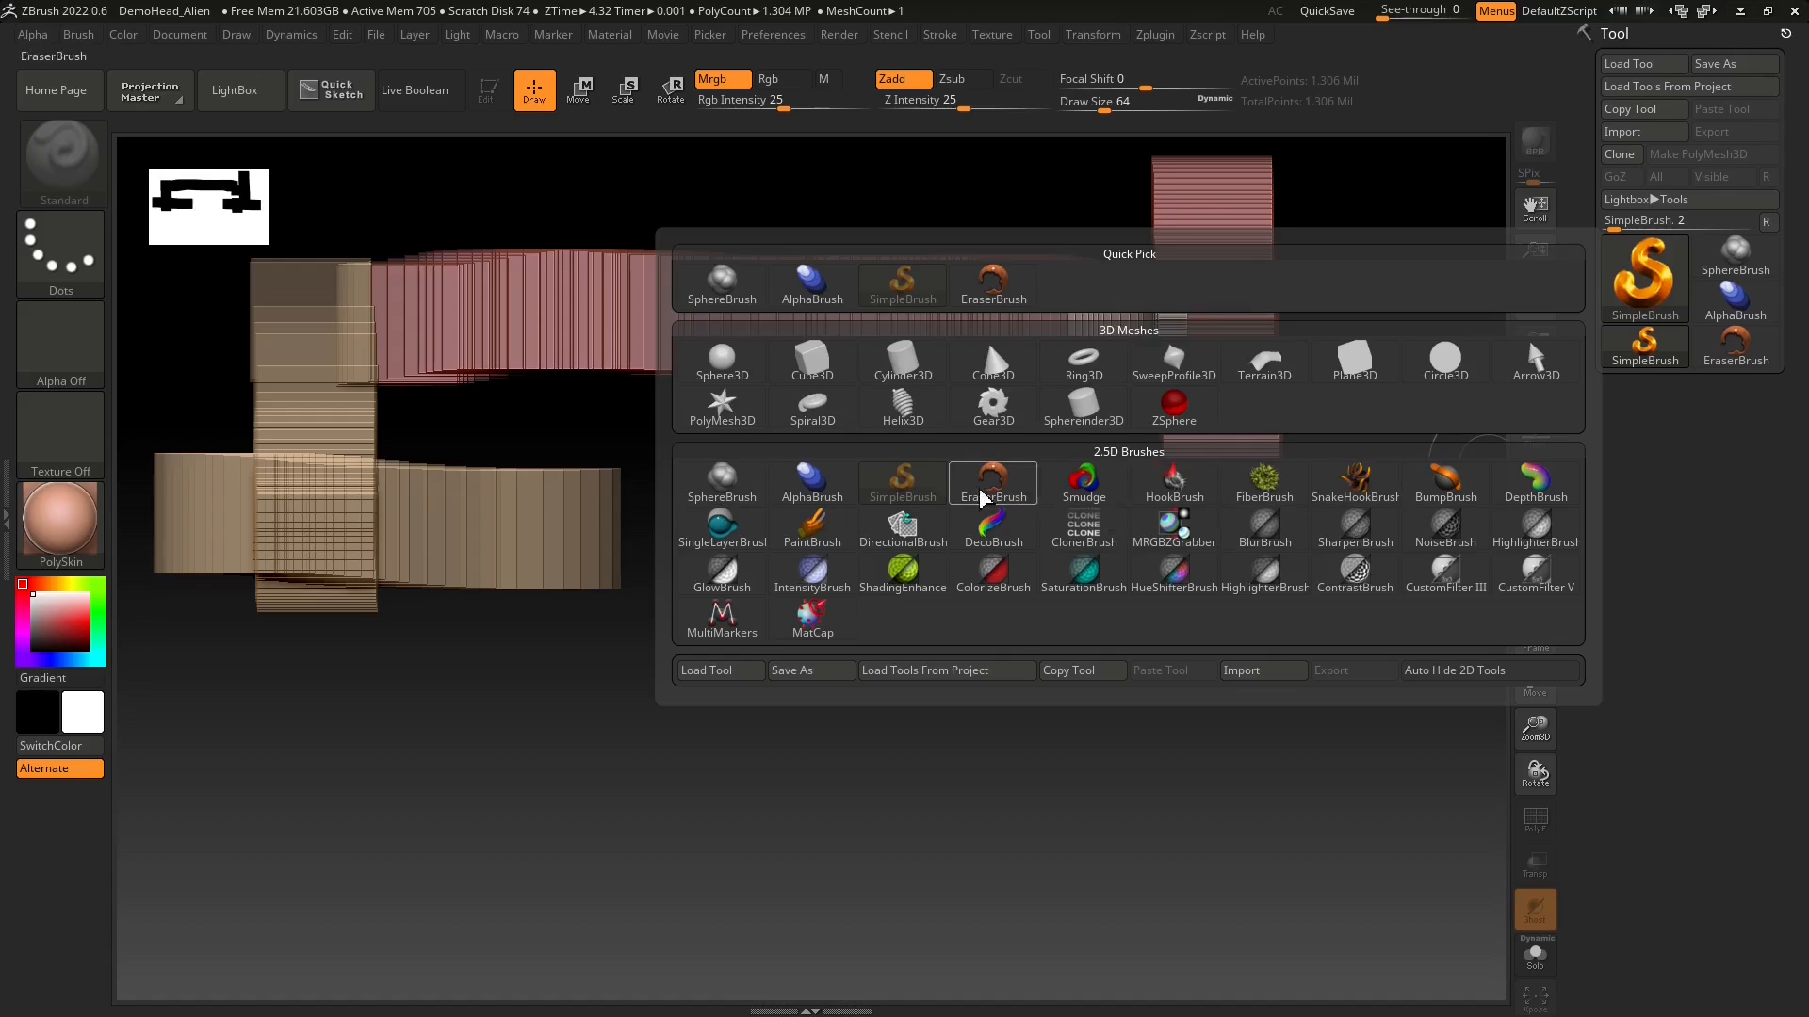
left_click(743, 492)
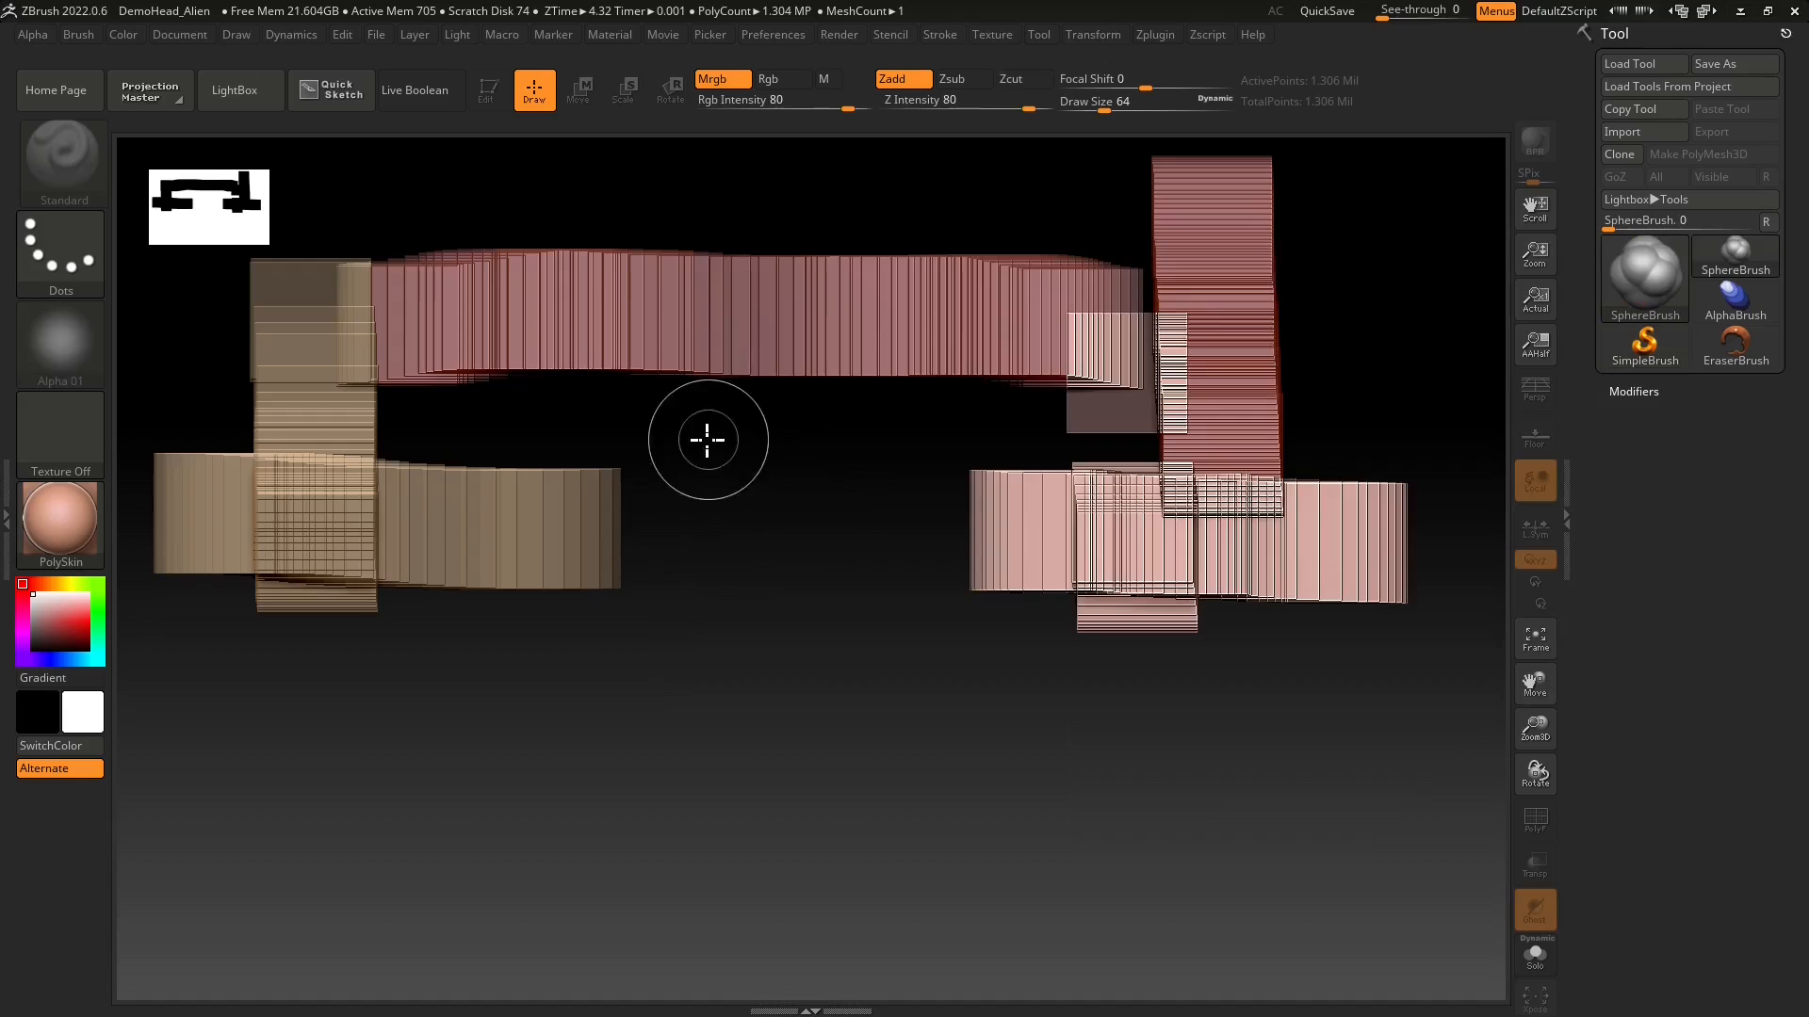
mouse_move(678, 389)
left_mouse_down()
mouse_move(610, 783)
mouse_move(864, 610)
mouse_move(798, 656)
mouse_move(669, 424)
mouse_move(404, 557)
mouse_move(383, 687)
mouse_move(455, 794)
mouse_move(775, 851)
mouse_move(1199, 650)
mouse_move(1126, 590)
mouse_move(1115, 495)
mouse_move(1090, 481)
mouse_move(1090, 635)
mouse_move(1102, 589)
mouse_move(1186, 612)
mouse_move(1098, 666)
mouse_move(1127, 715)
mouse_move(1090, 659)
mouse_move(1018, 683)
left_mouse_up()
mouse_move(900, 794)
left_mouse_down()
mouse_move(1082, 694)
mouse_move(1164, 718)
mouse_move(1014, 772)
mouse_move(1228, 423)
mouse_move(1324, 593)
mouse_move(1372, 638)
mouse_move(1219, 408)
mouse_move(1269, 441)
mouse_move(1180, 291)
mouse_move(1197, 424)
mouse_move(1264, 335)
mouse_move(1159, 295)
mouse_move(1187, 254)
mouse_move(1330, 570)
mouse_move(1320, 665)
left_mouse_up()
left_click_drag(1228, 611, 1217, 568)
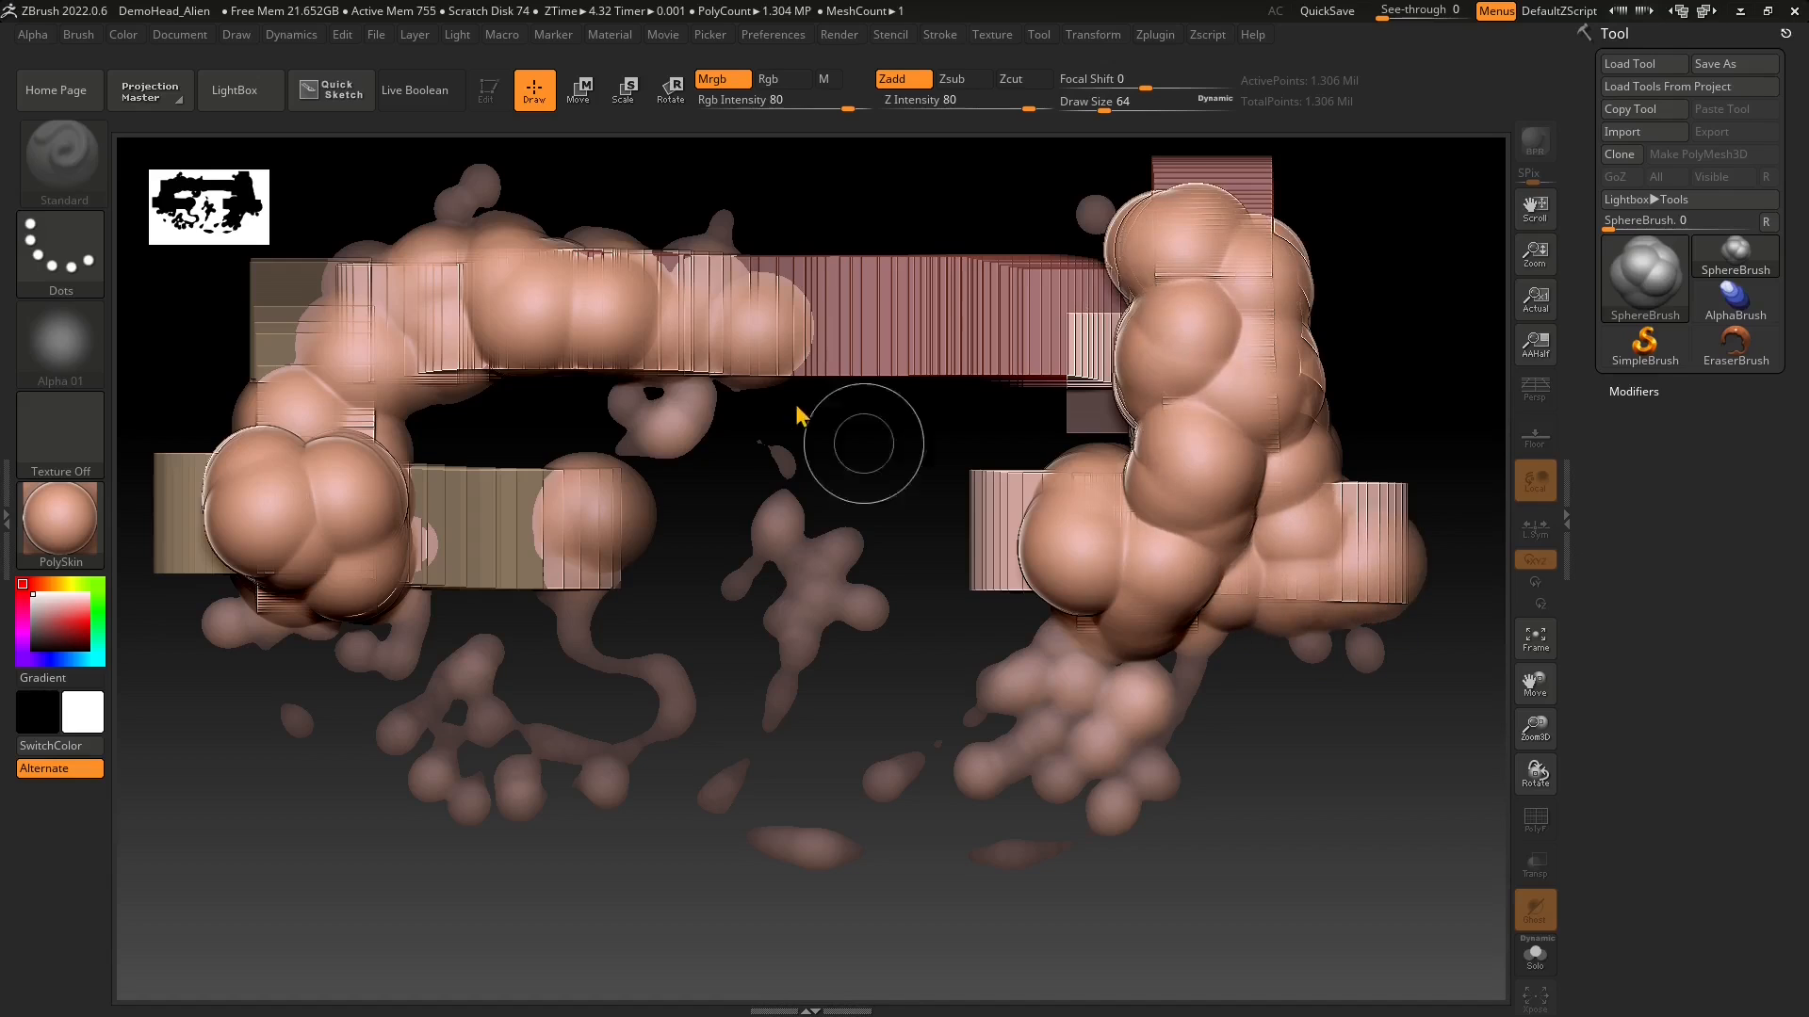
mouse_move(778, 332)
left_mouse_down()
mouse_move(611, 382)
mouse_move(688, 310)
left_mouse_up()
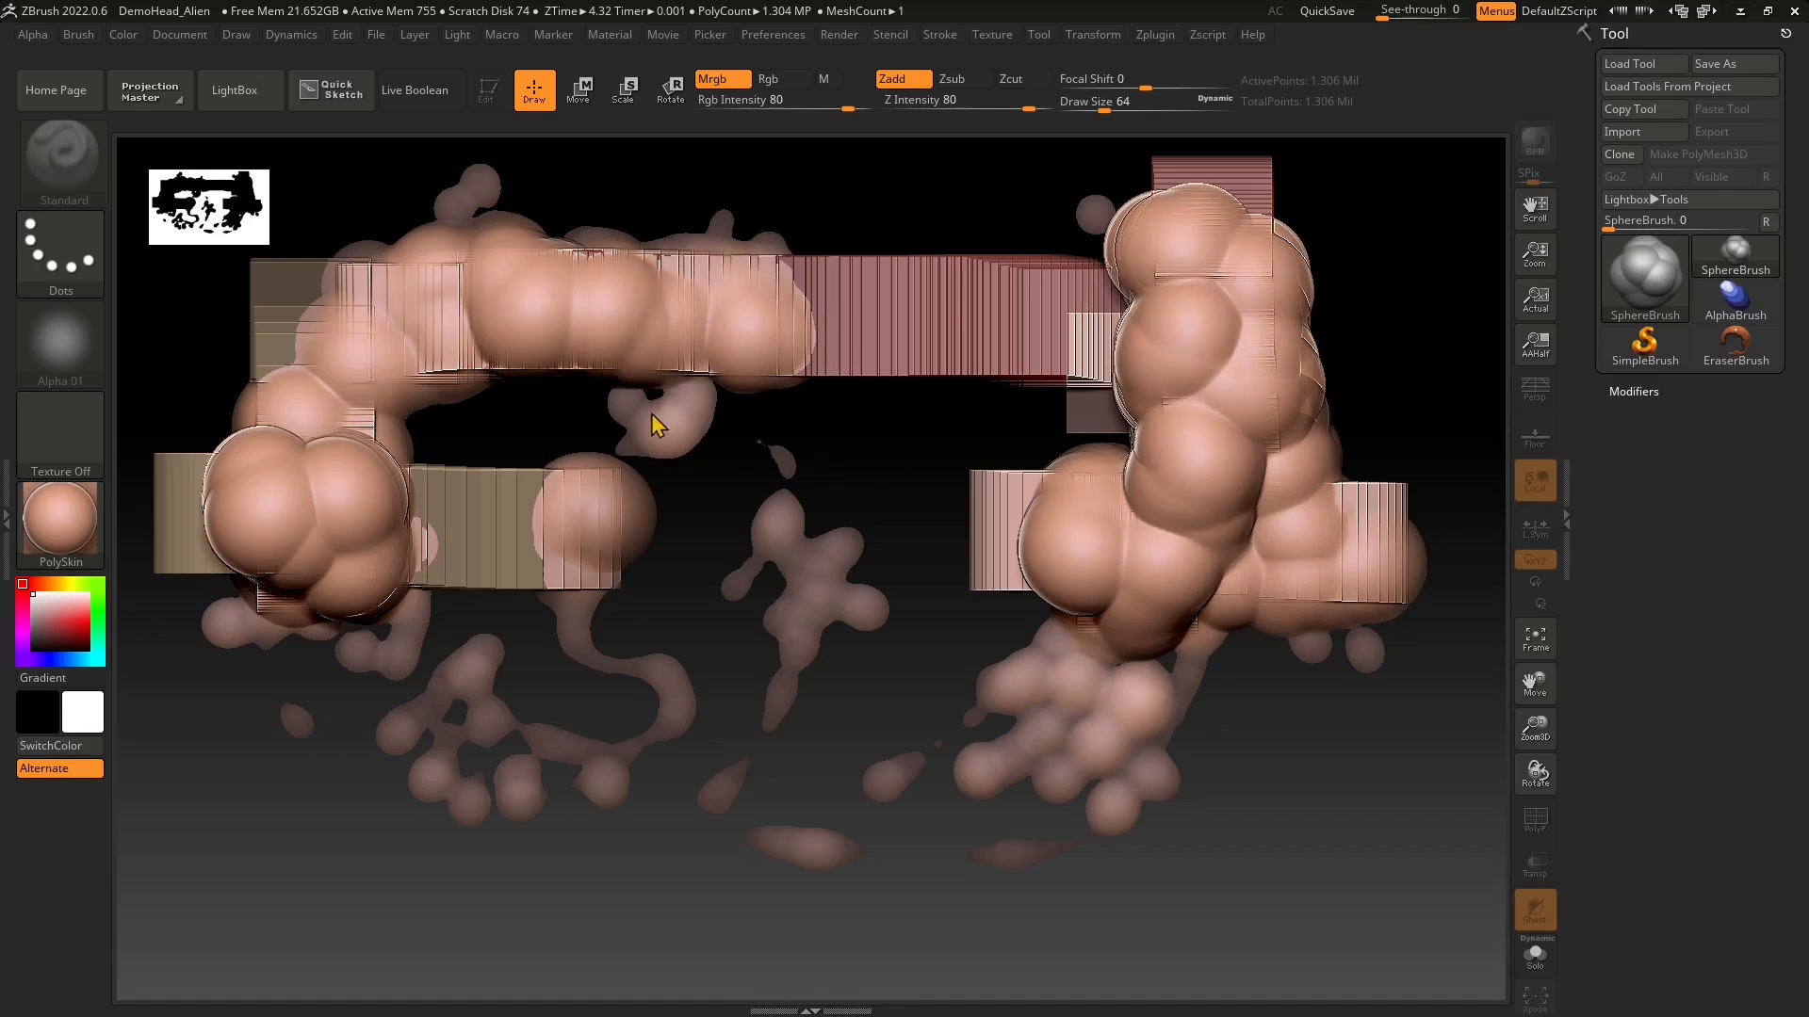
mouse_move(656, 426)
left_mouse_down()
mouse_move(593, 230)
mouse_move(707, 270)
mouse_move(647, 391)
left_mouse_up()
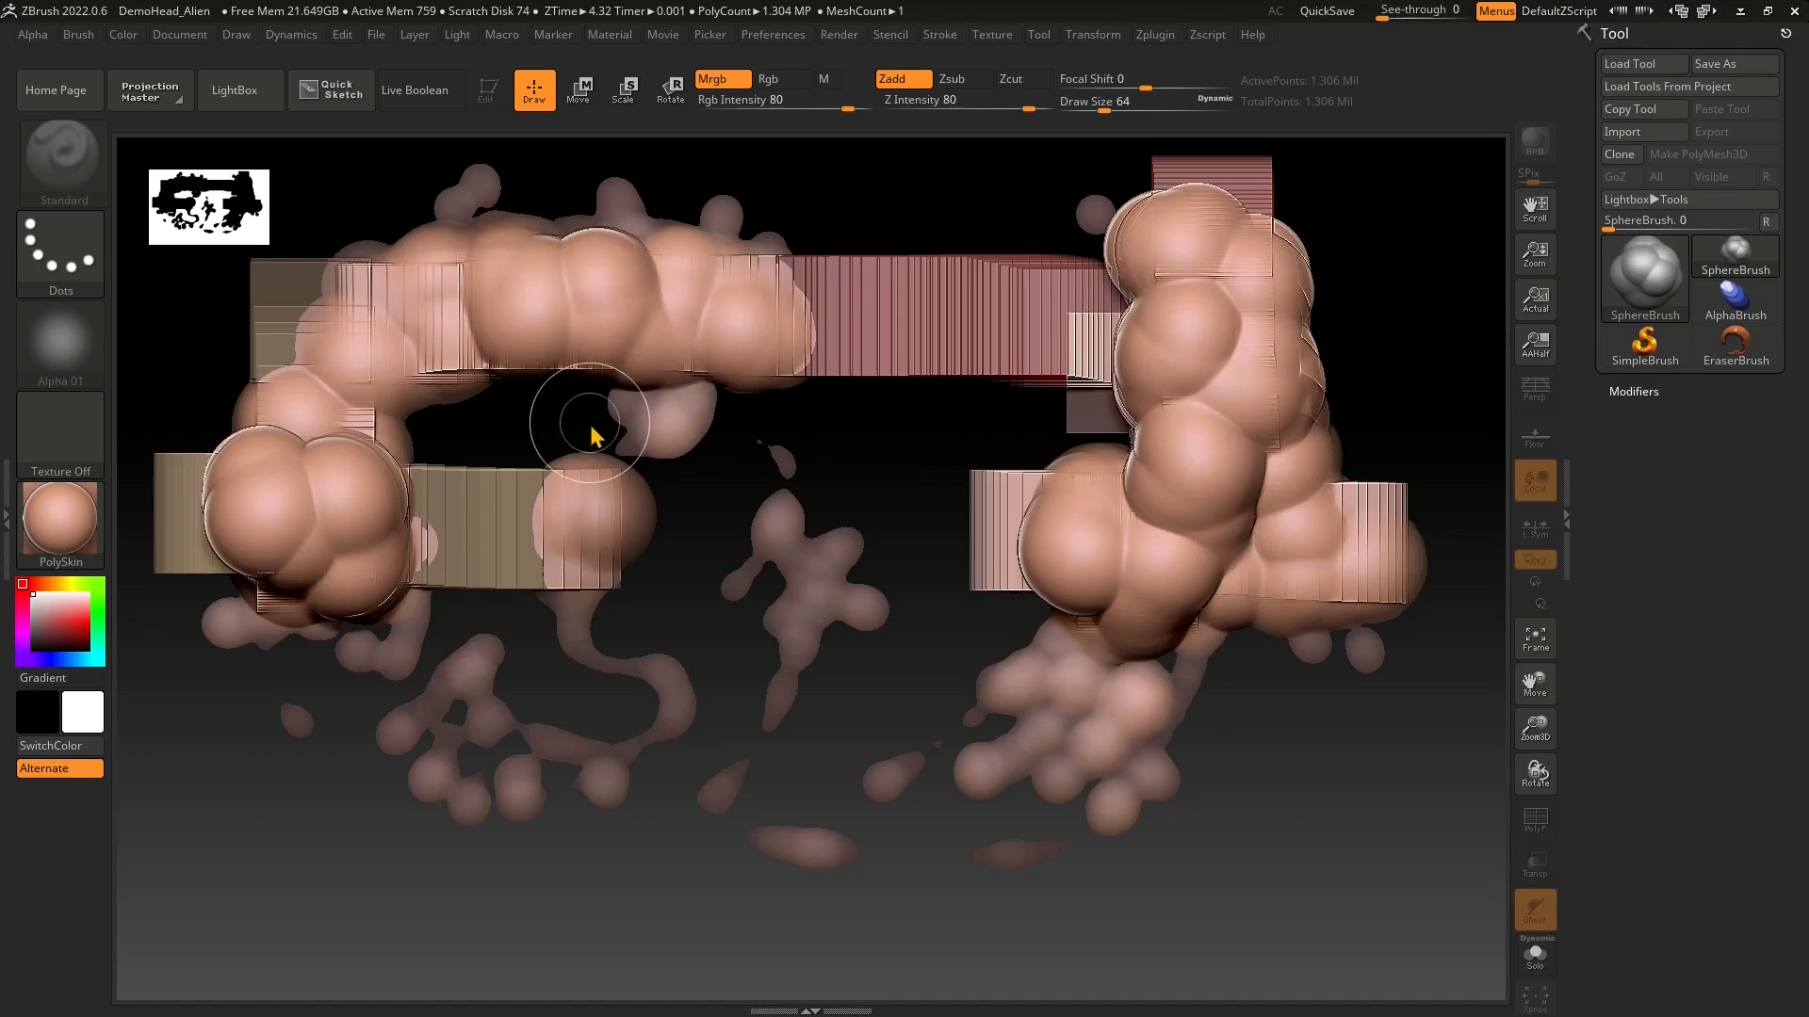
- Examine the sculpting brush list and compare it with the current SphereBrush tool and the other available tools
left_click(81, 40)
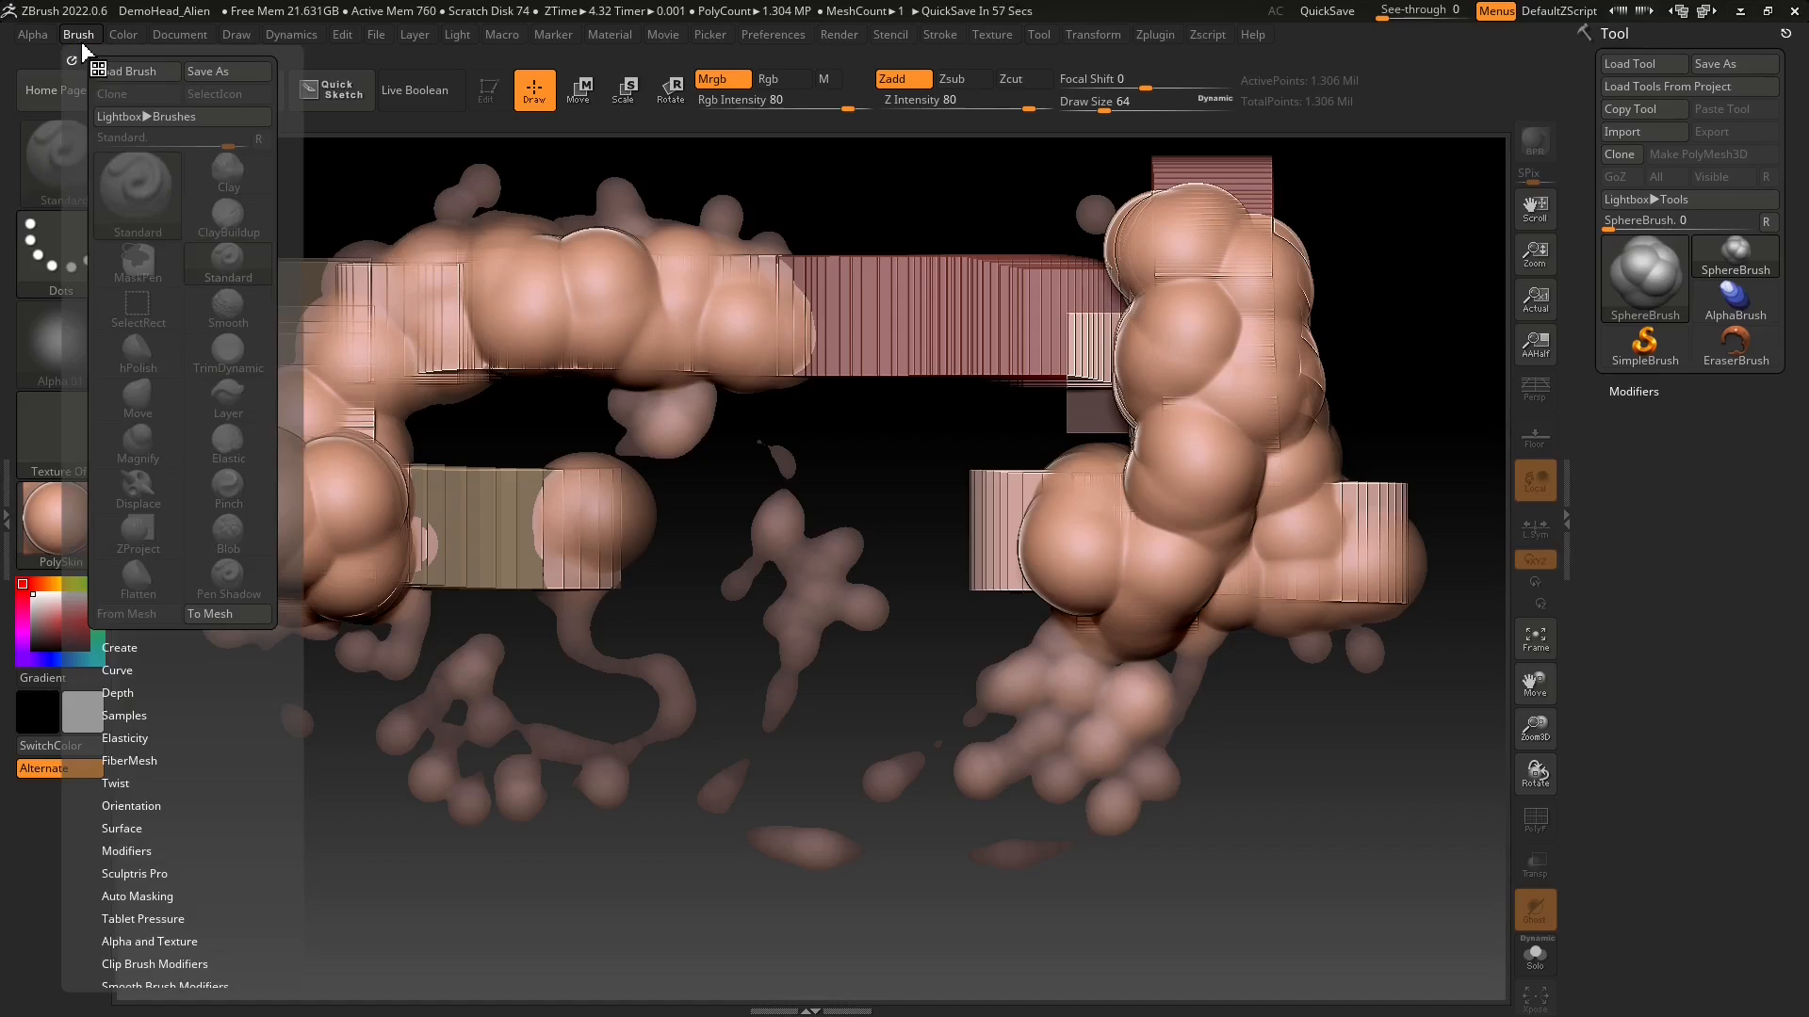
left_click(82, 43)
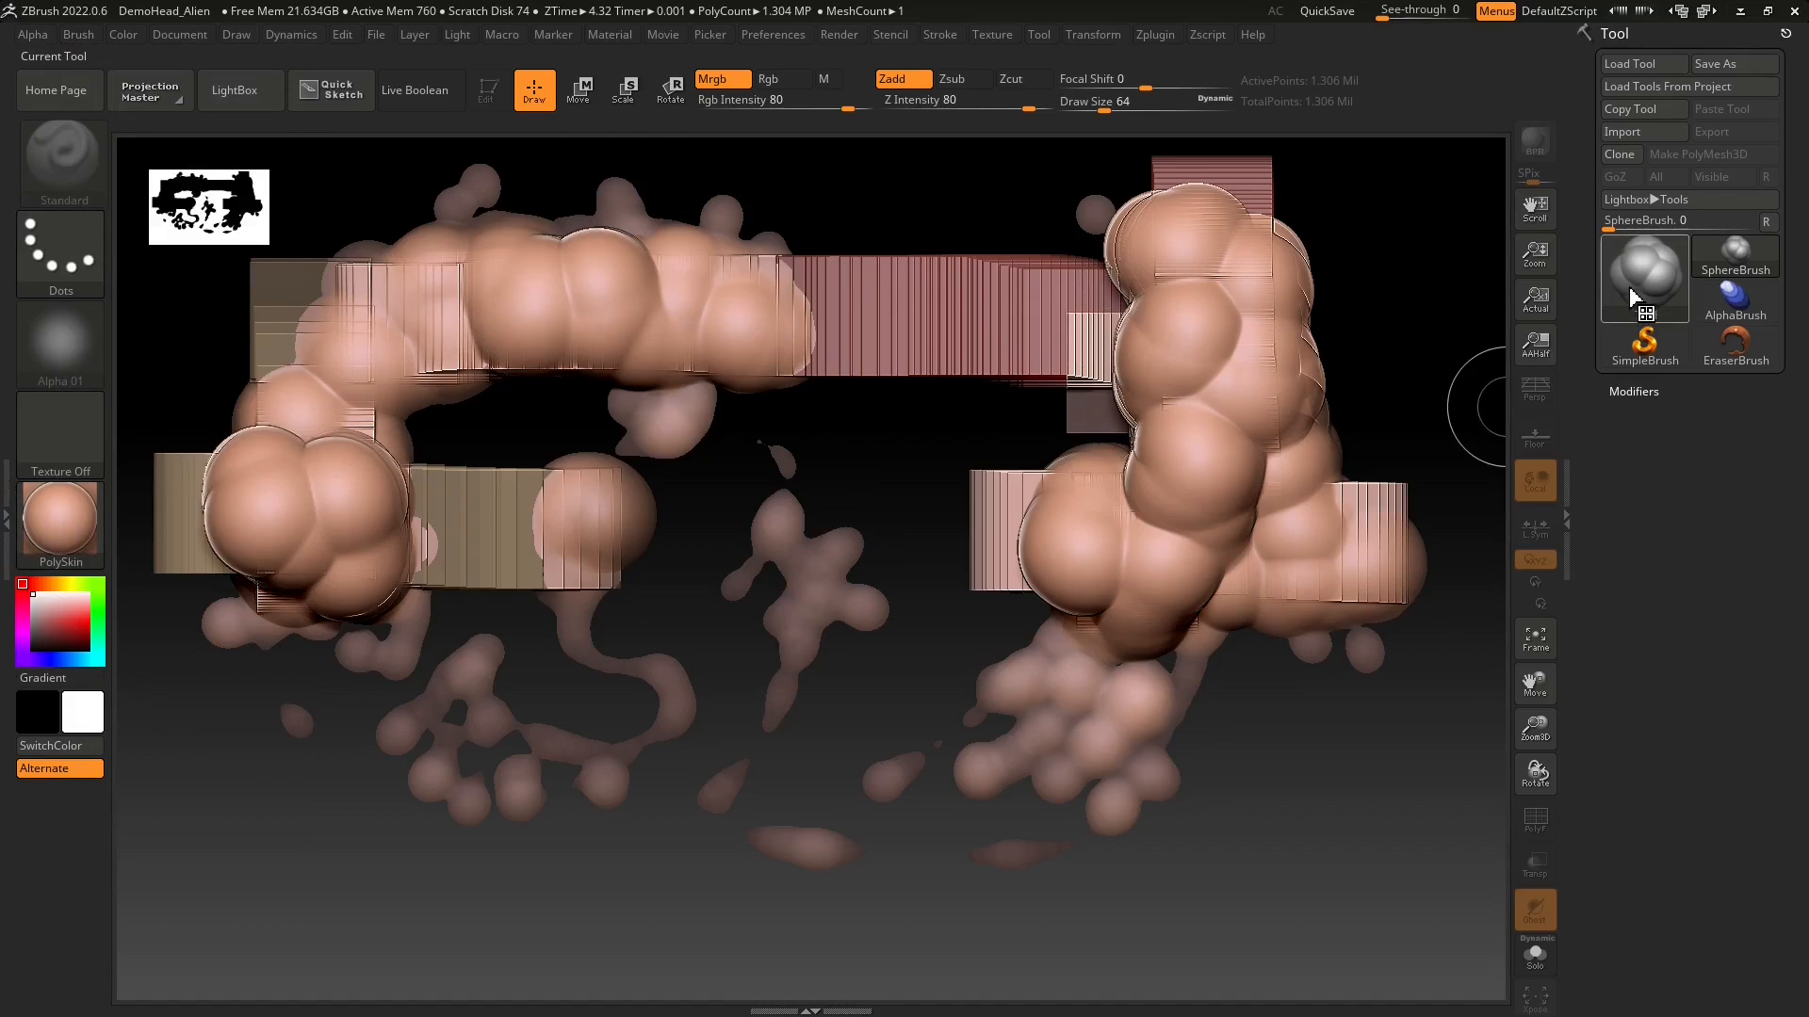
mouse_move(1633, 298)
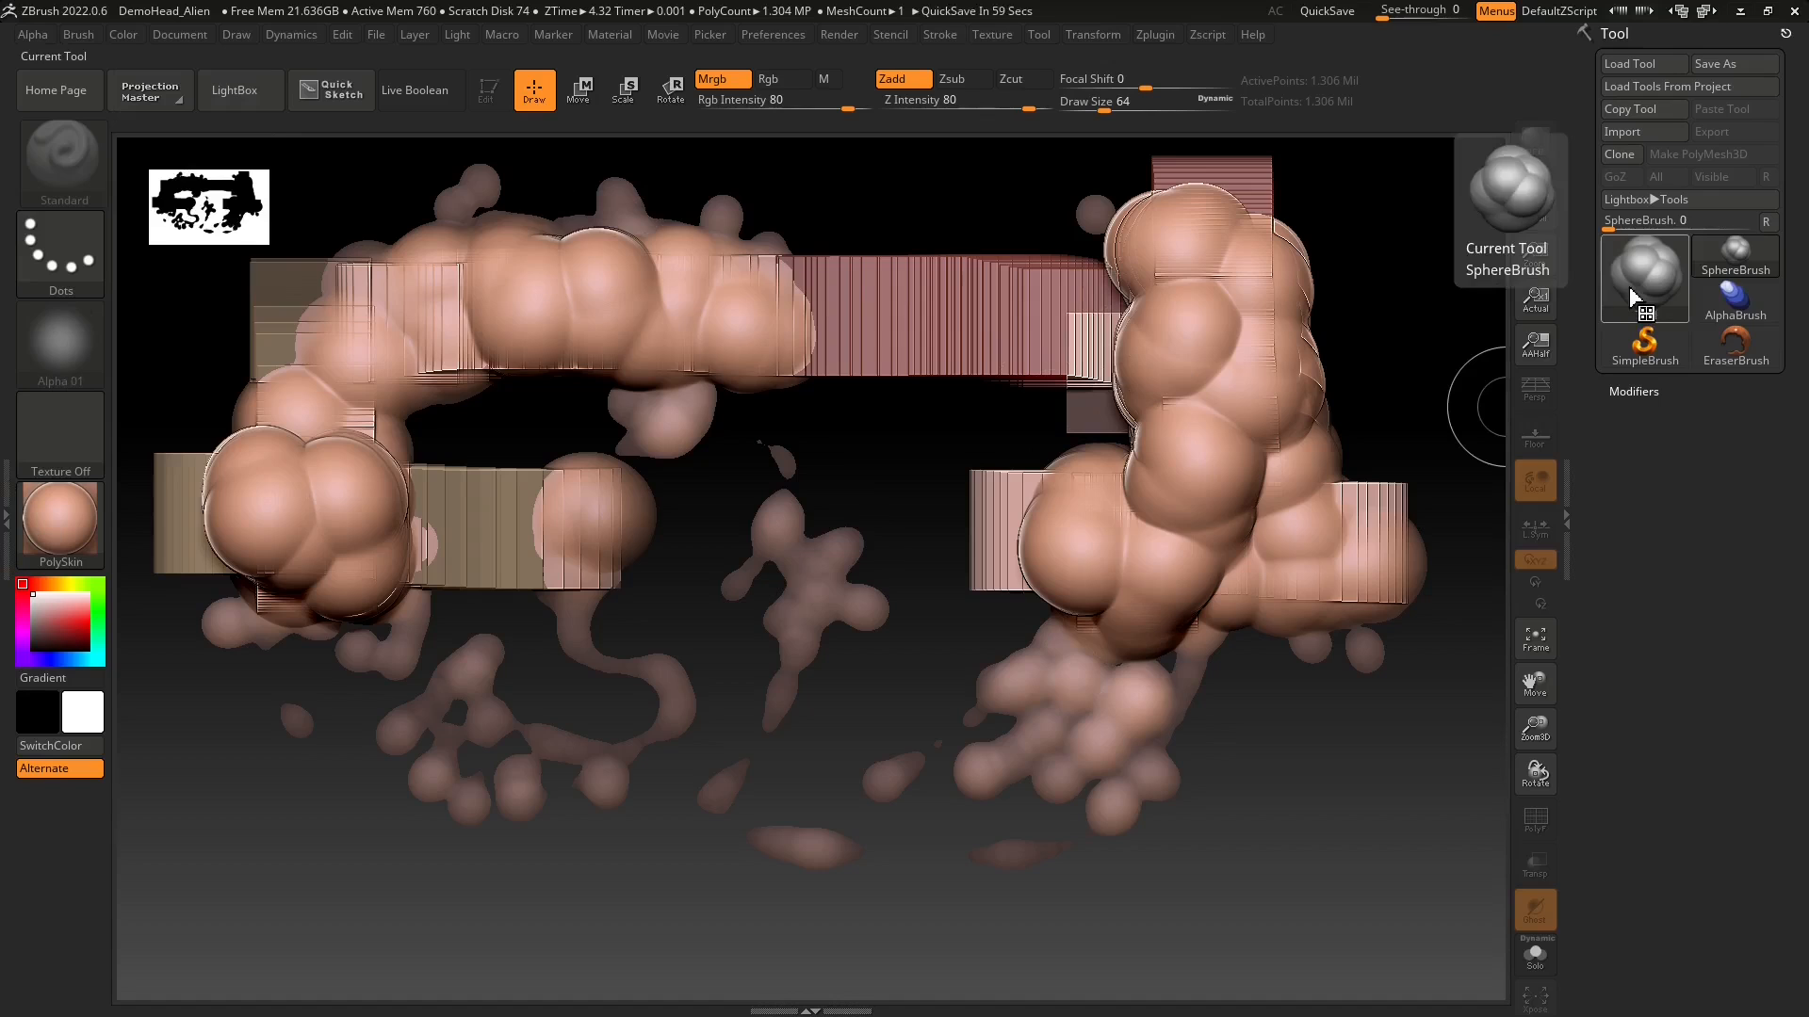
left_click(1040, 36)
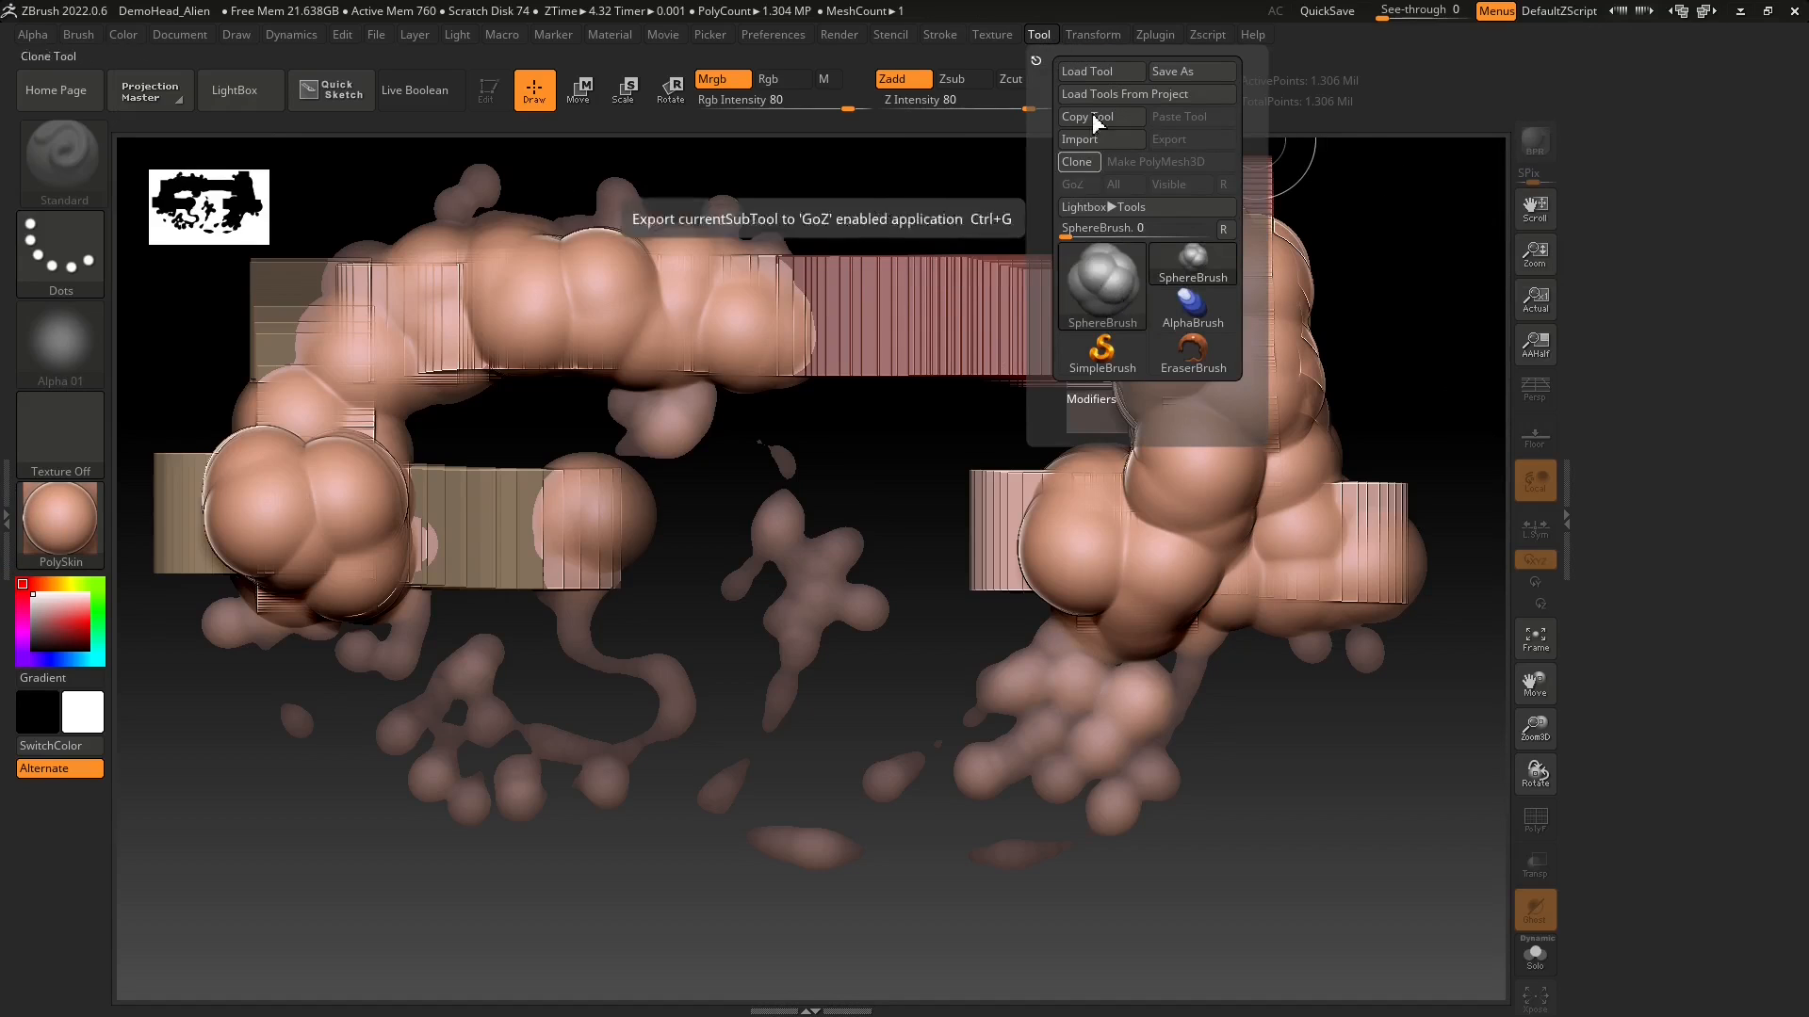
left_click(1037, 60)
left_click(1647, 278)
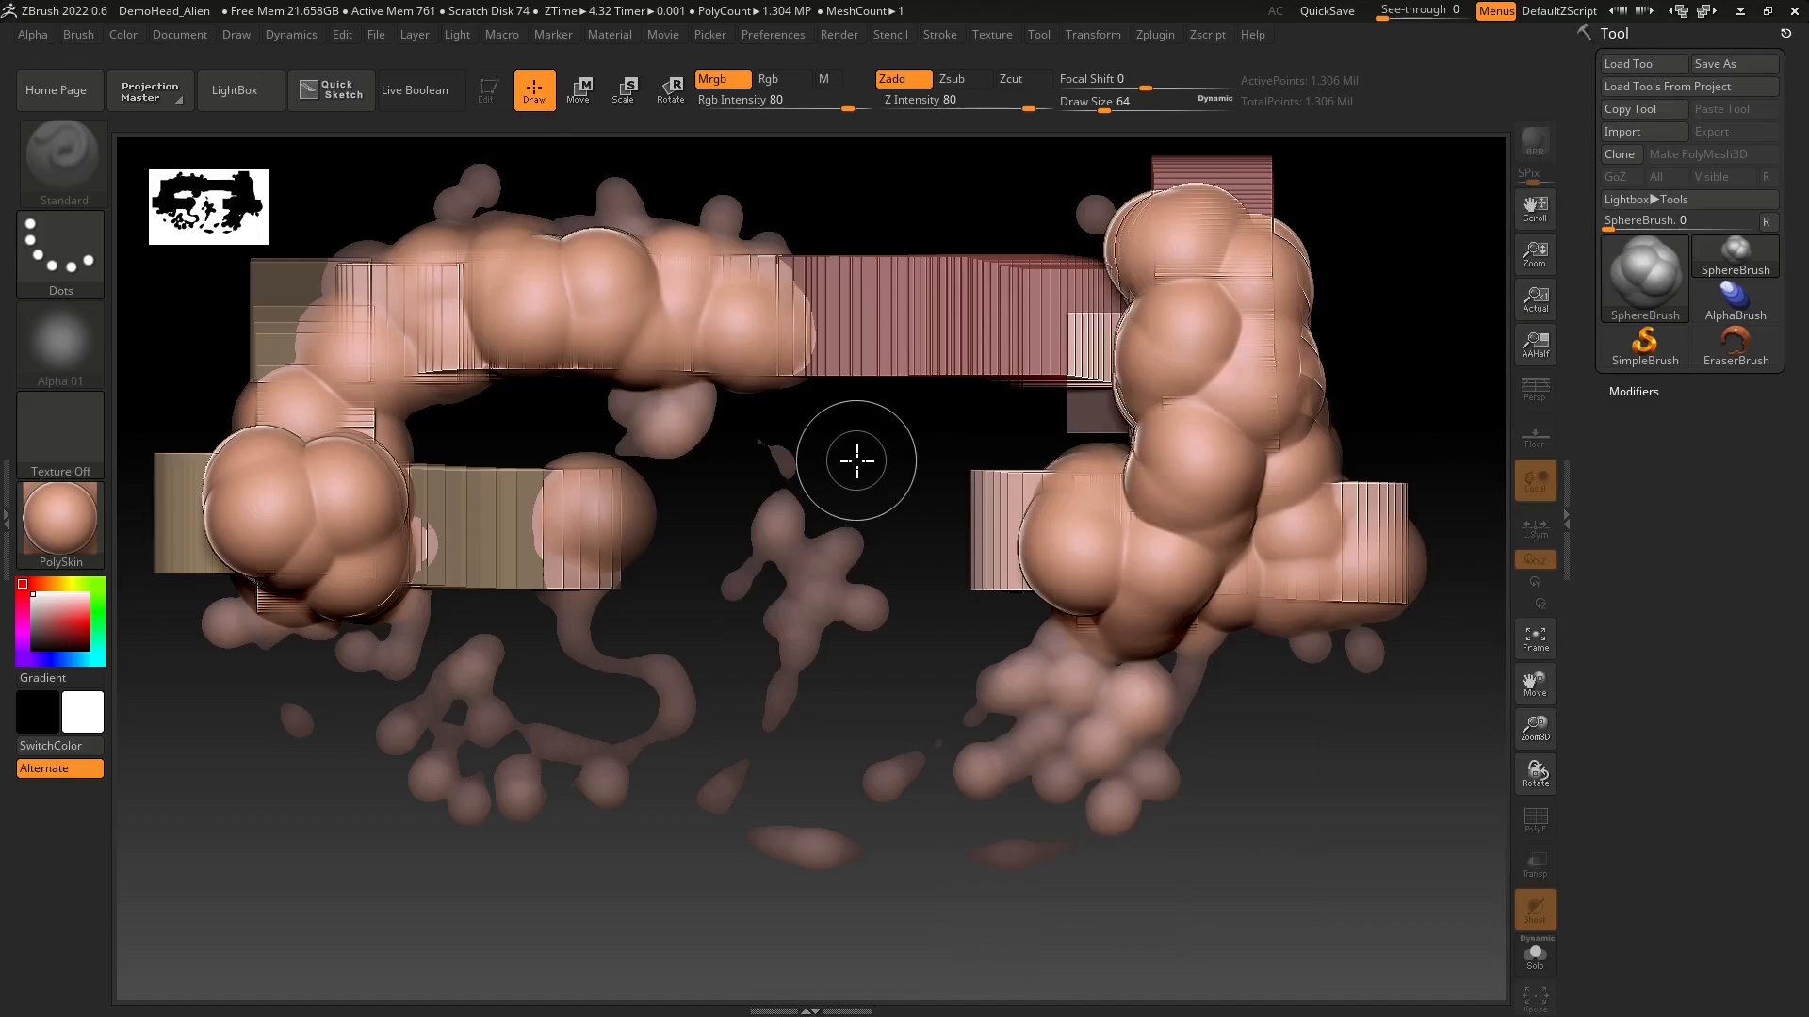
- Clear the canvas and start a new document without saving the changes to the current one
key("ctrl+n")
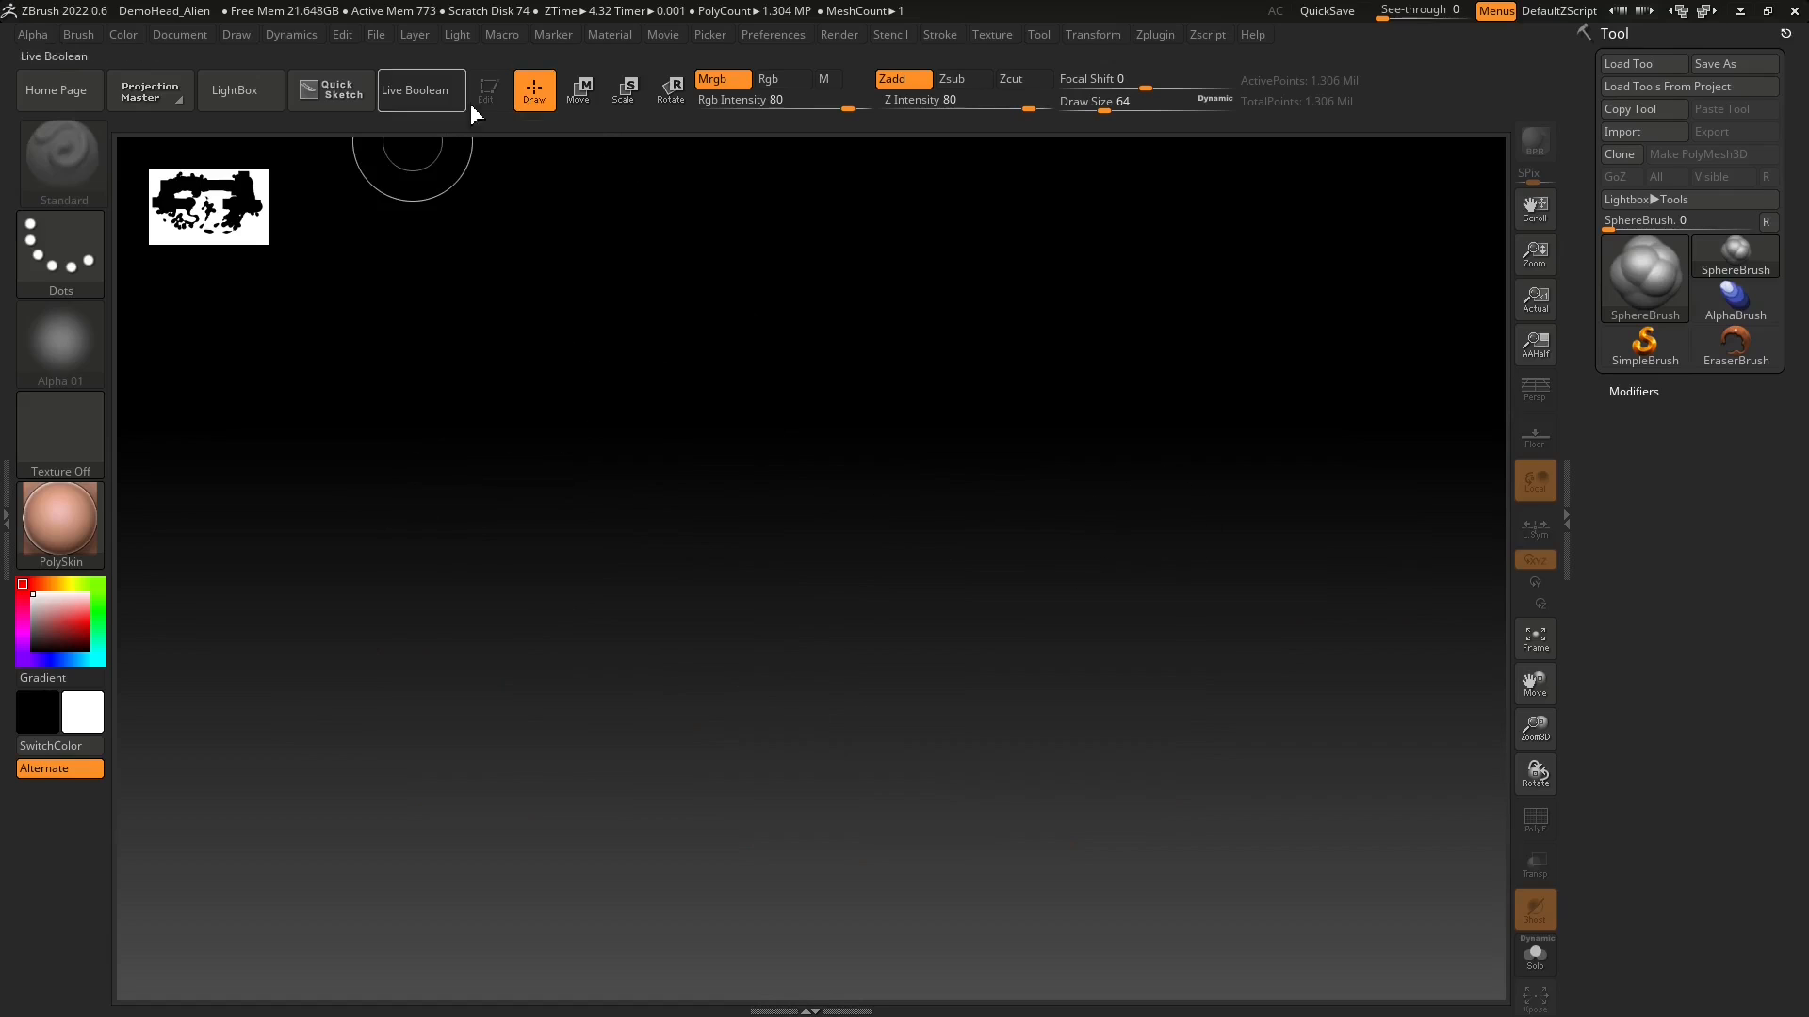
left_click(182, 34)
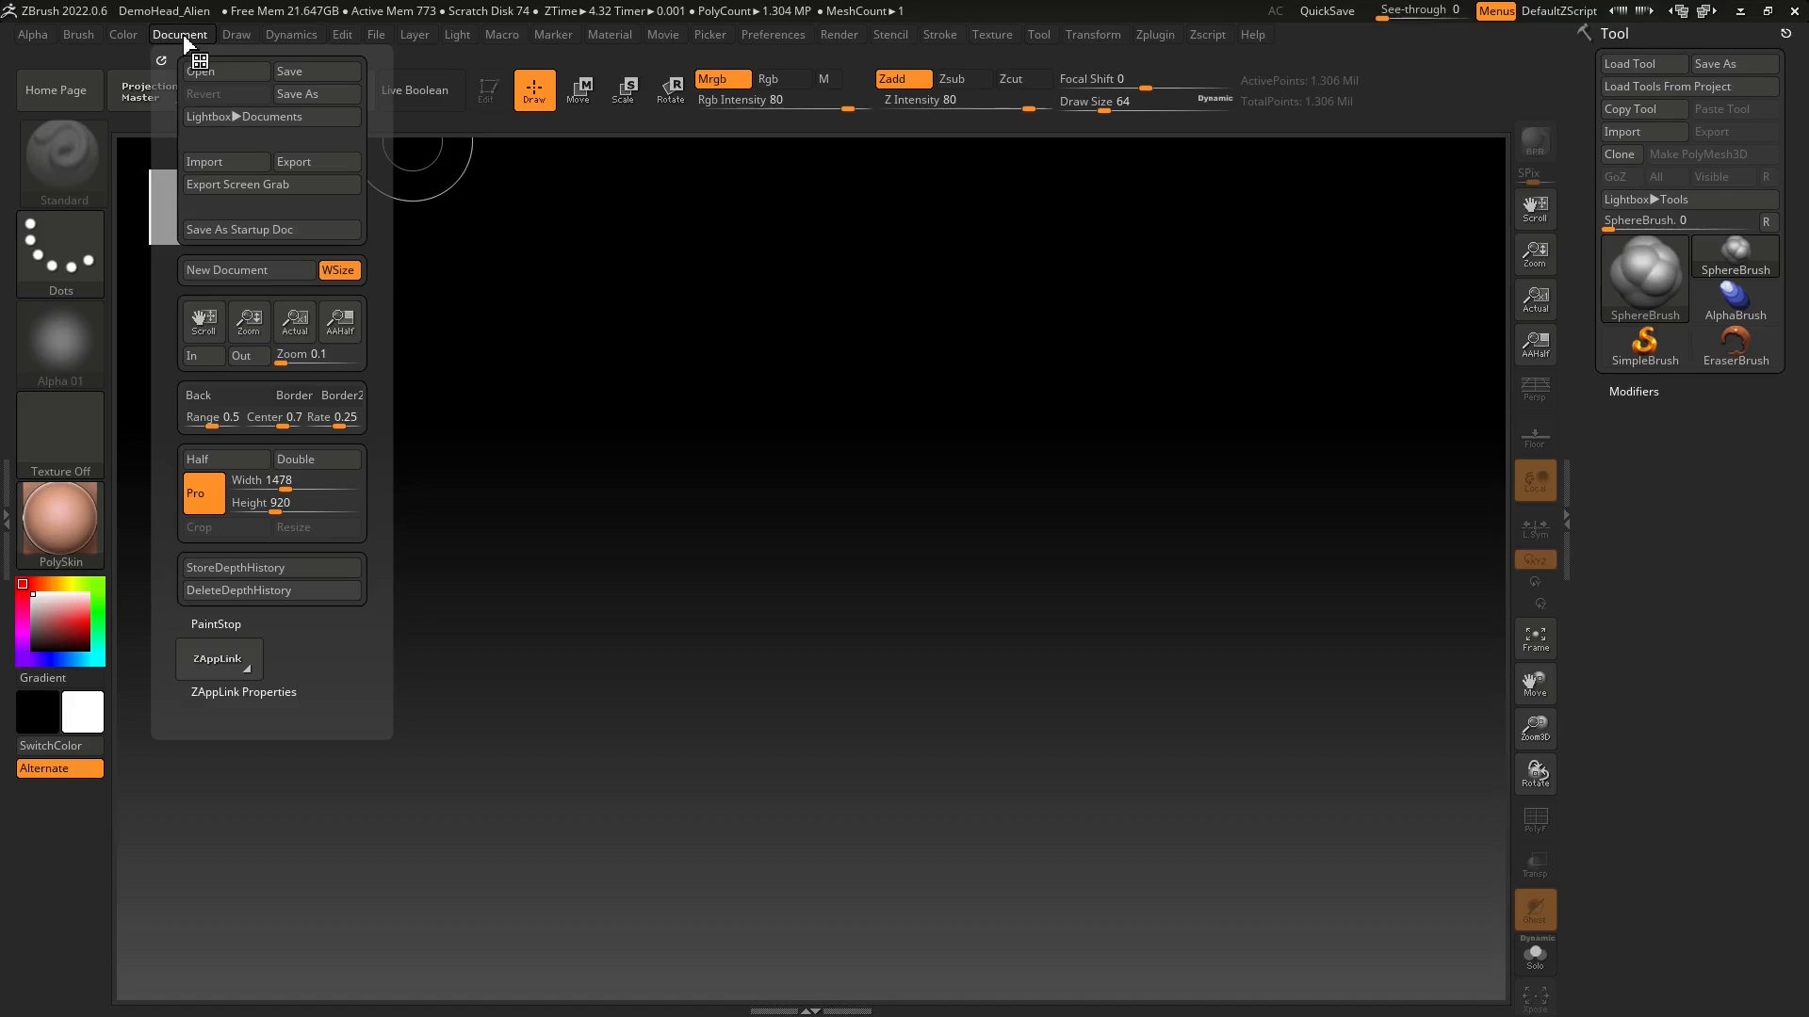
left_click(249, 271)
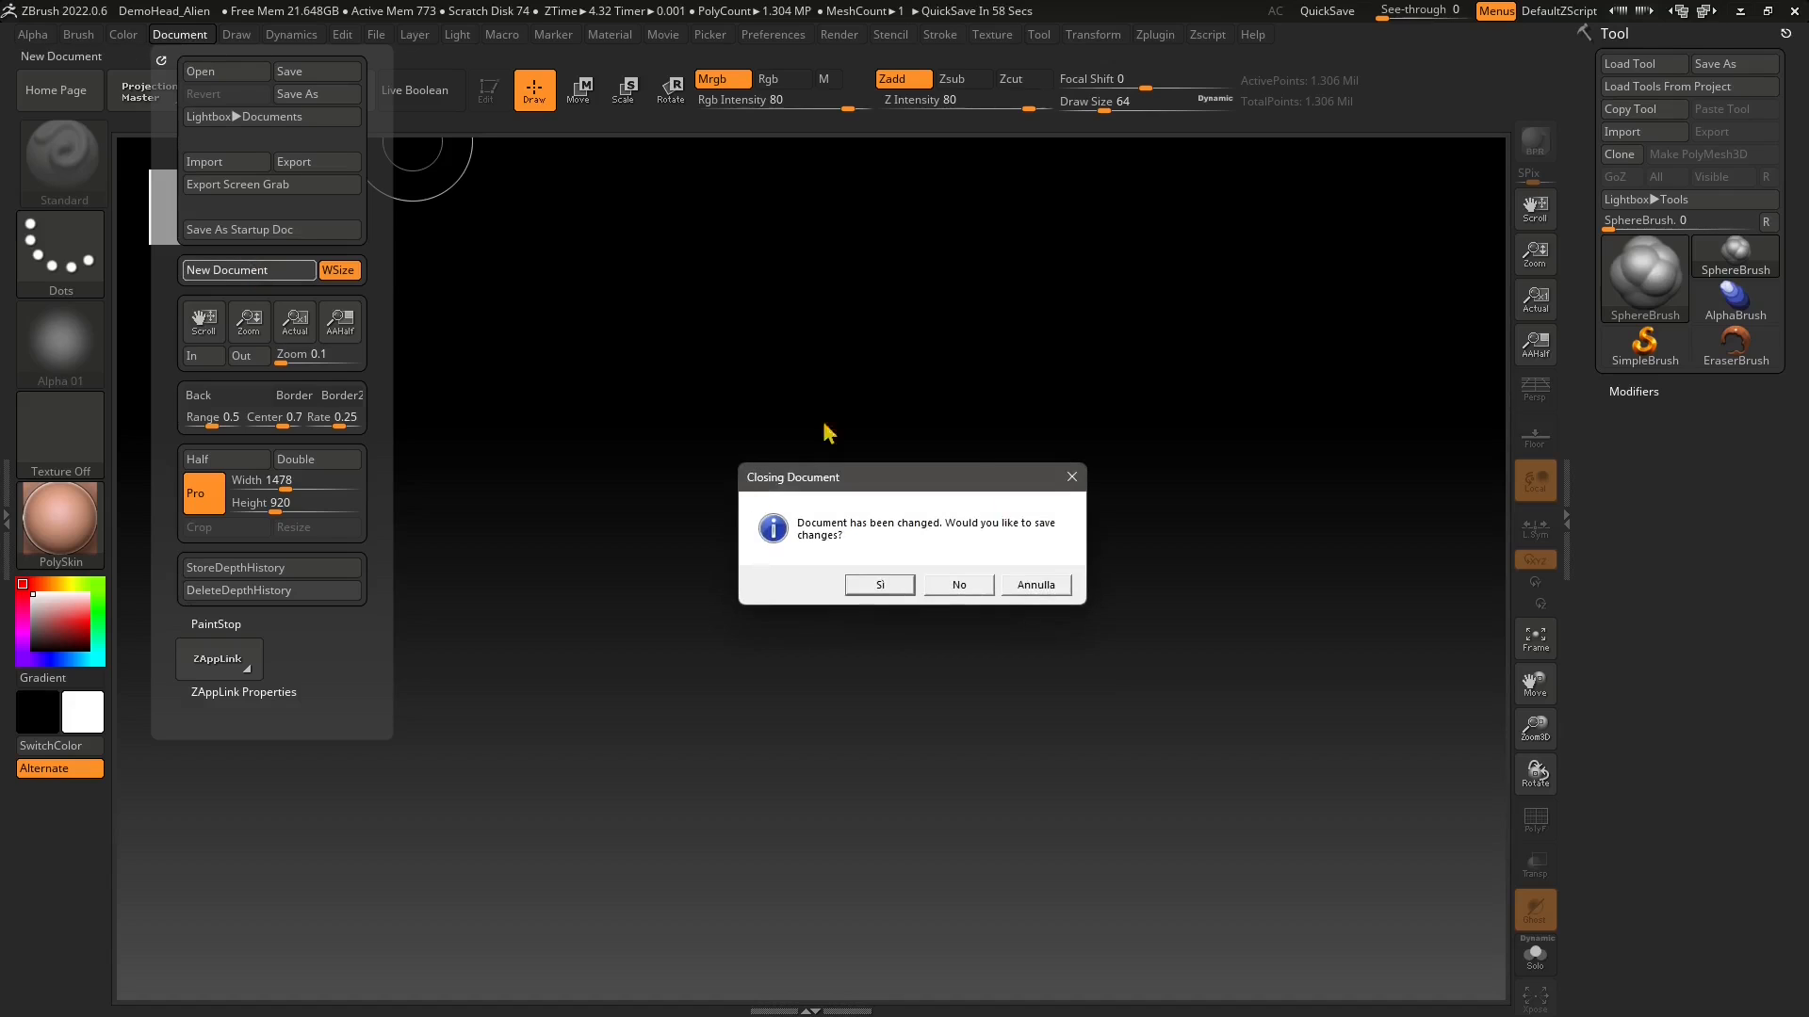
left_click(959, 585)
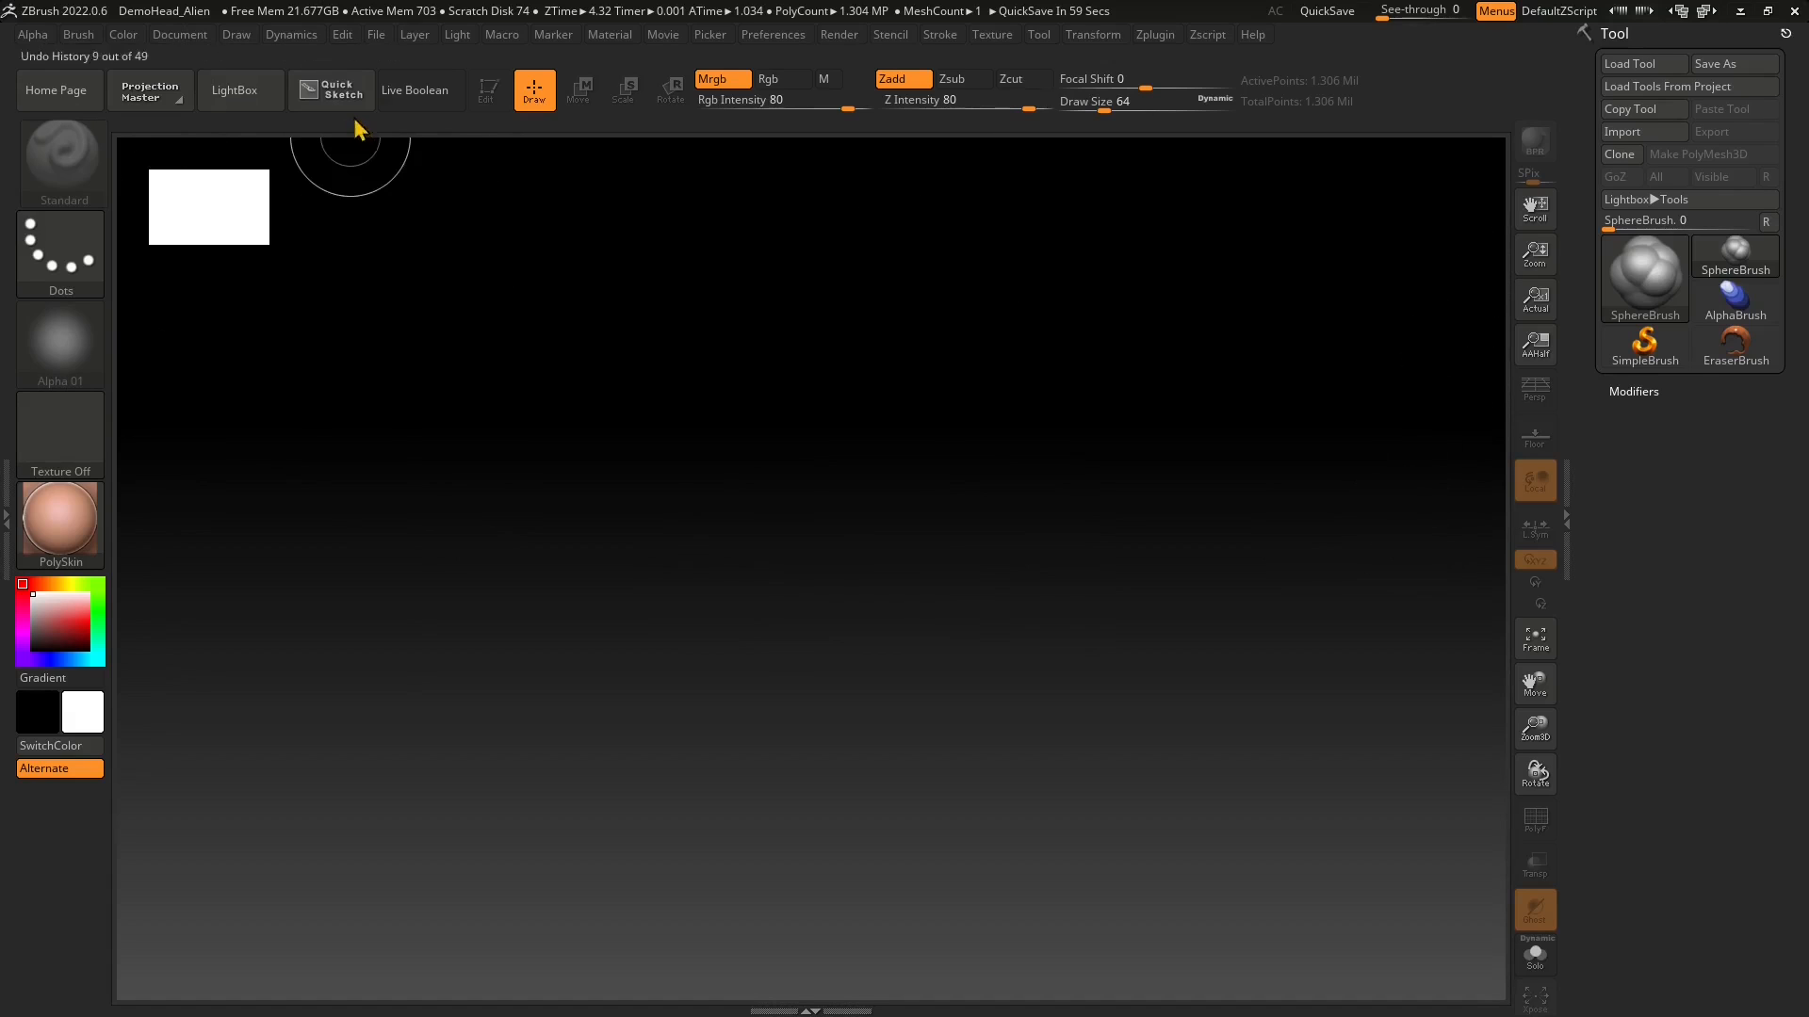
- Draw a large Plane3D on the canvas in Edit mode and convert it to a PolyMesh3D
left_click(1639, 285)
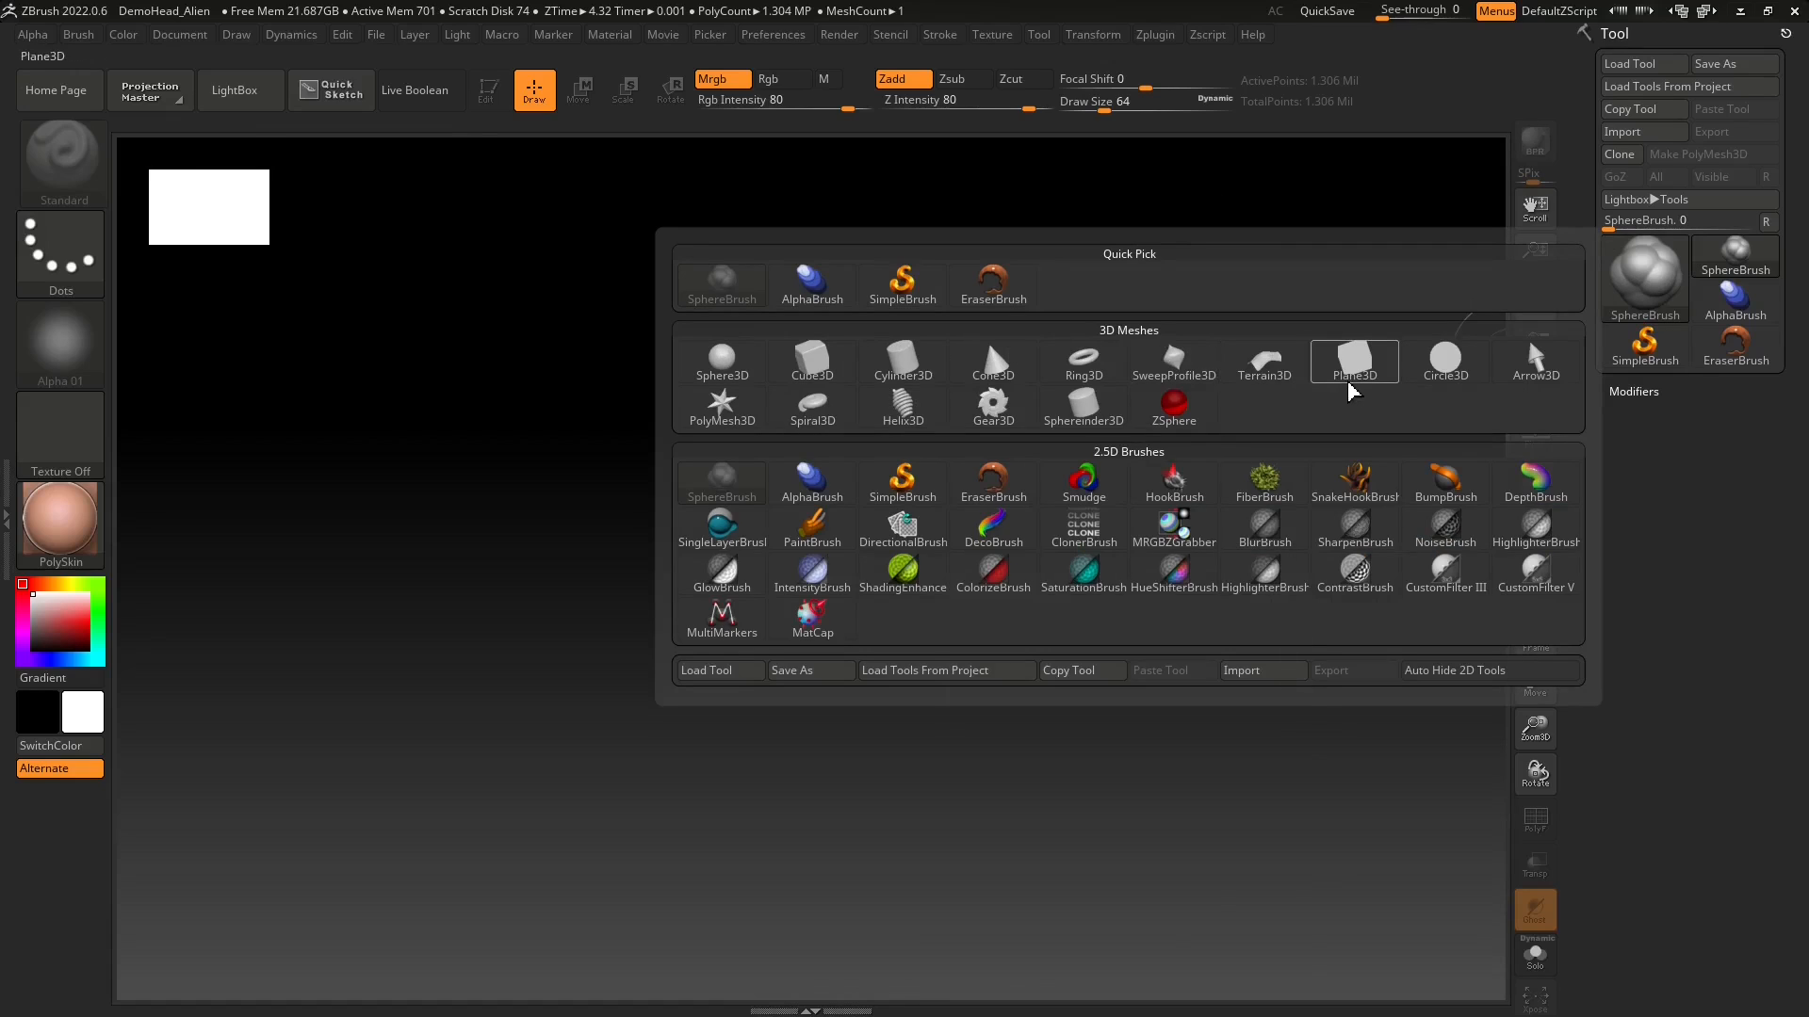
mouse_move(1352, 392)
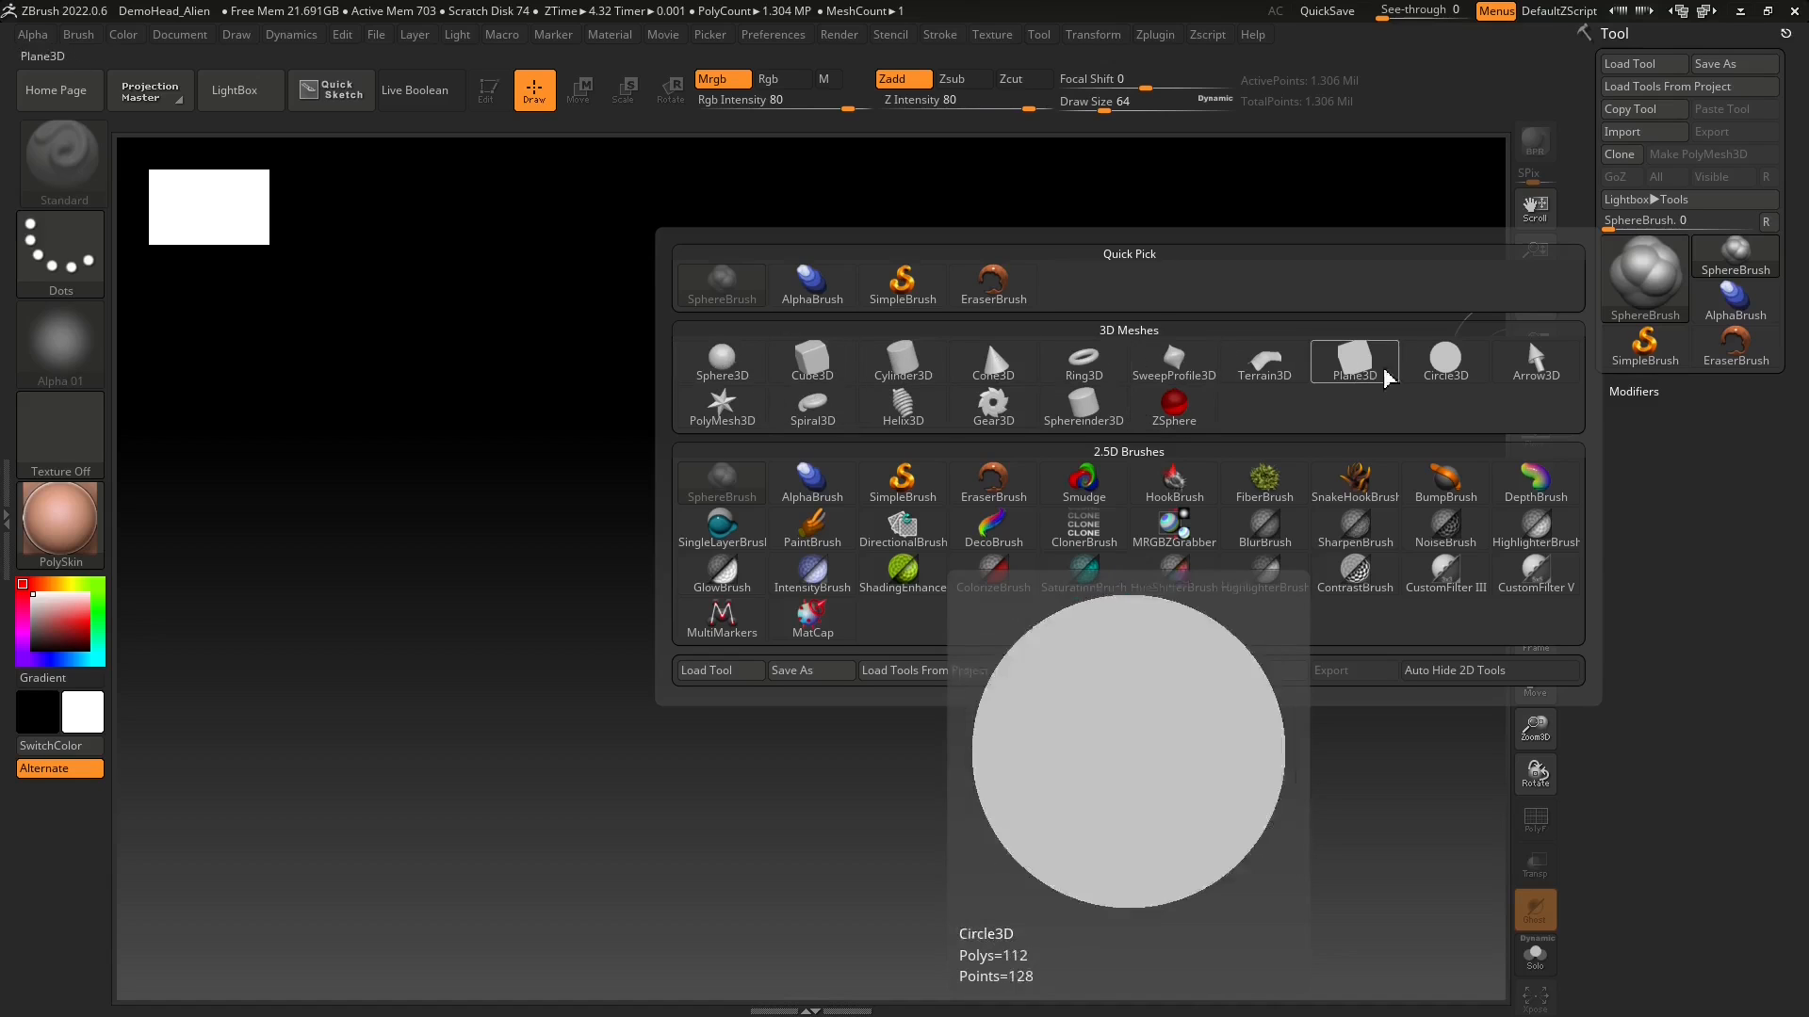
left_click(1360, 373)
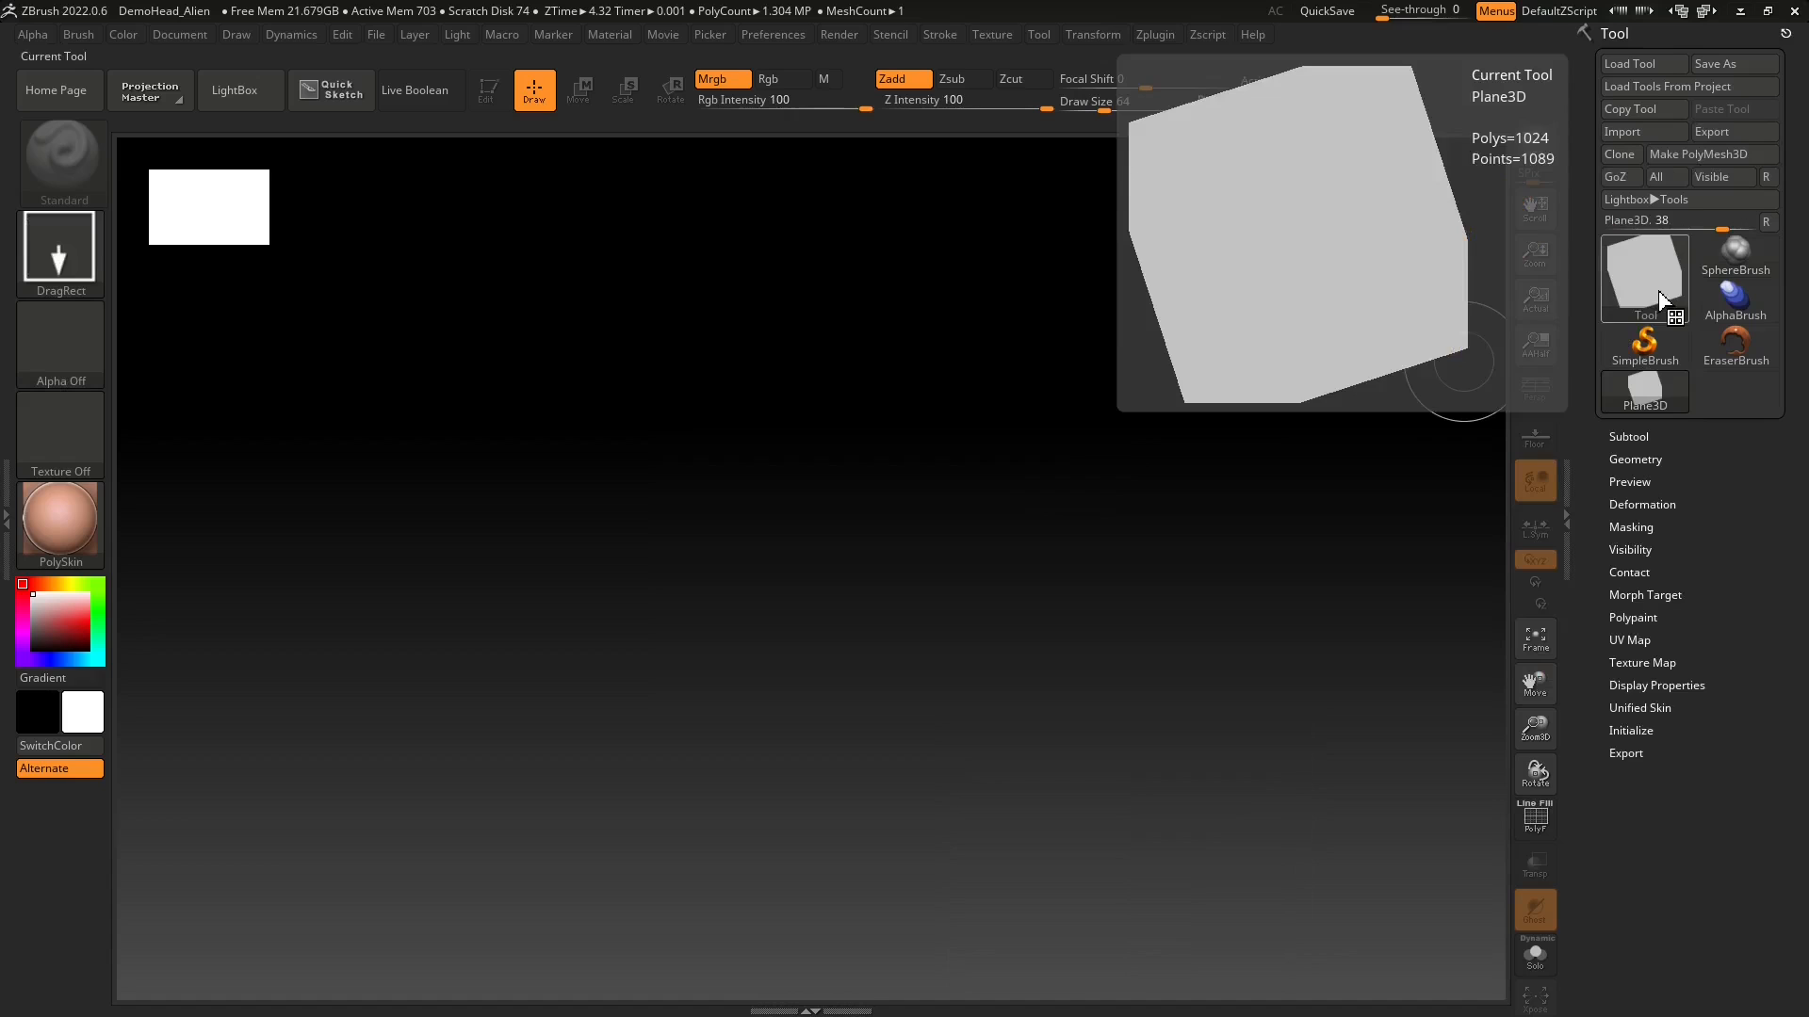
mouse_move(774, 502)
left_mouse_down()
mouse_move(747, 606)
mouse_move(743, 977)
mouse_move(824, 846)
mouse_move(791, 856)
mouse_move(791, 929)
mouse_move(921, 924)
mouse_move(864, 848)
mouse_move(832, 719)
mouse_move(935, 742)
mouse_move(795, 759)
mouse_move(791, 691)
mouse_move(722, 961)
mouse_move(814, 705)
mouse_move(751, 905)
mouse_move(781, 975)
left_mouse_up()
key("t")
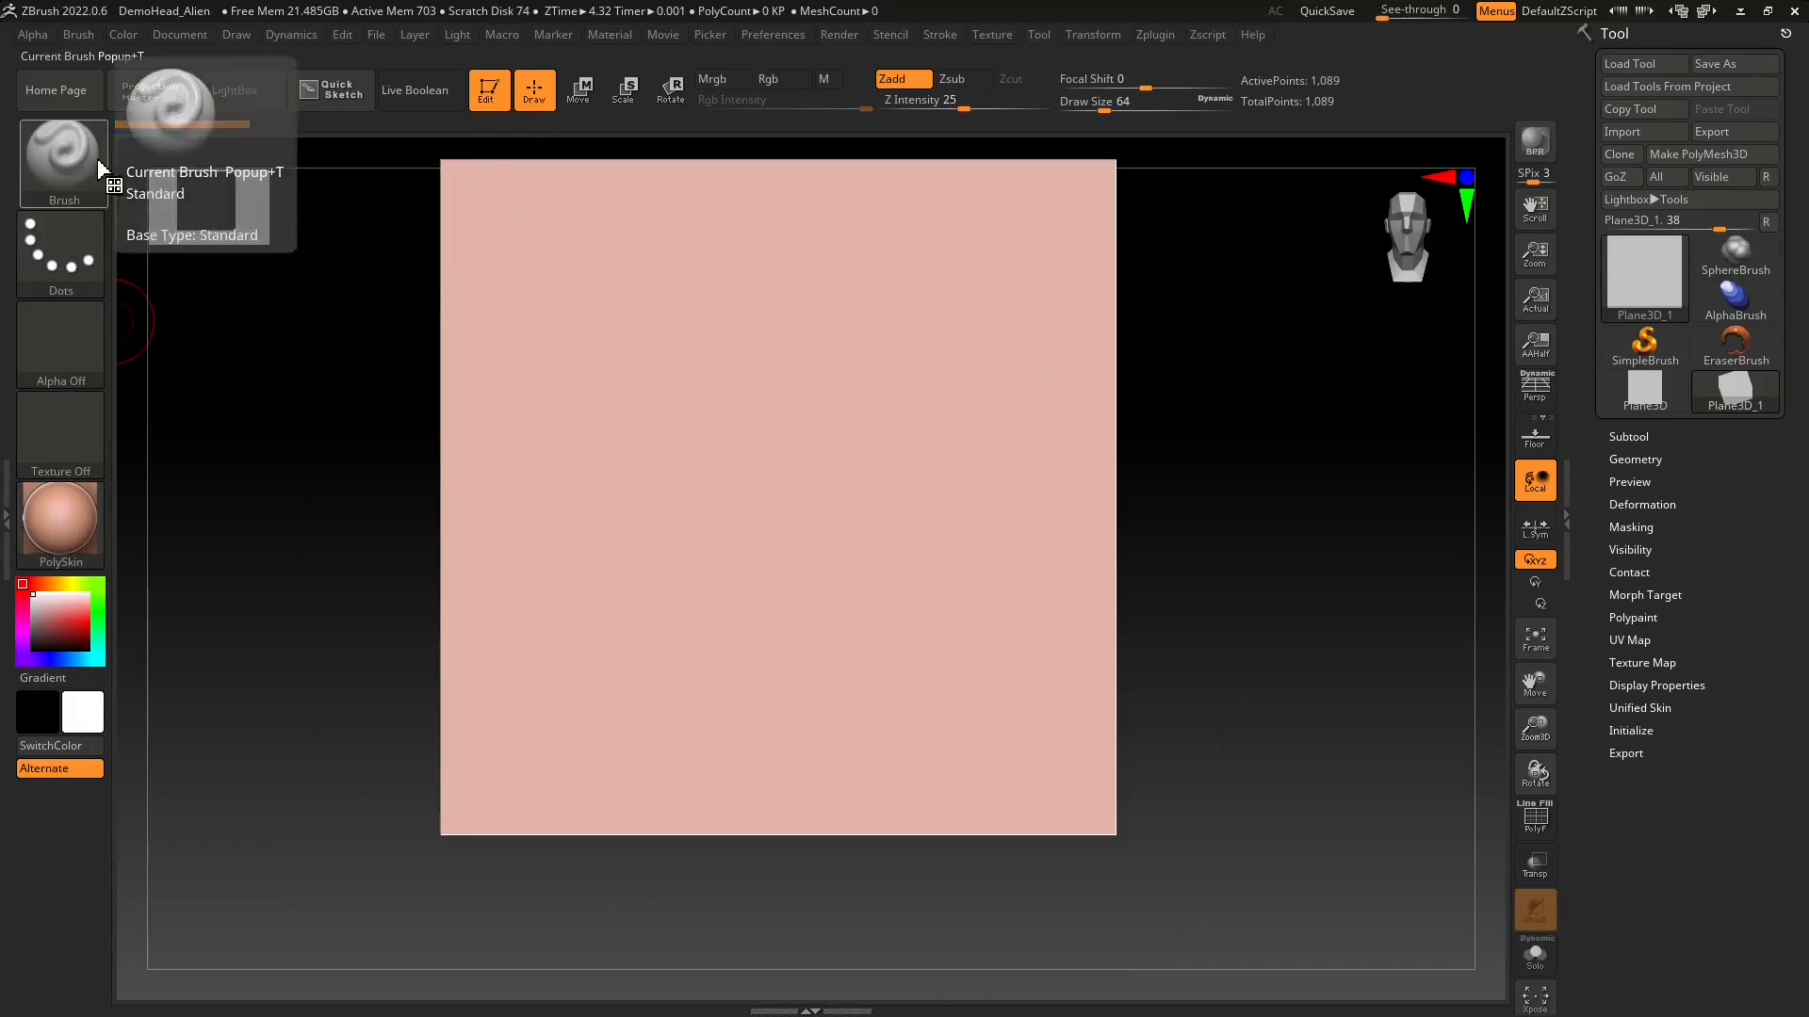
left_click(584, 264)
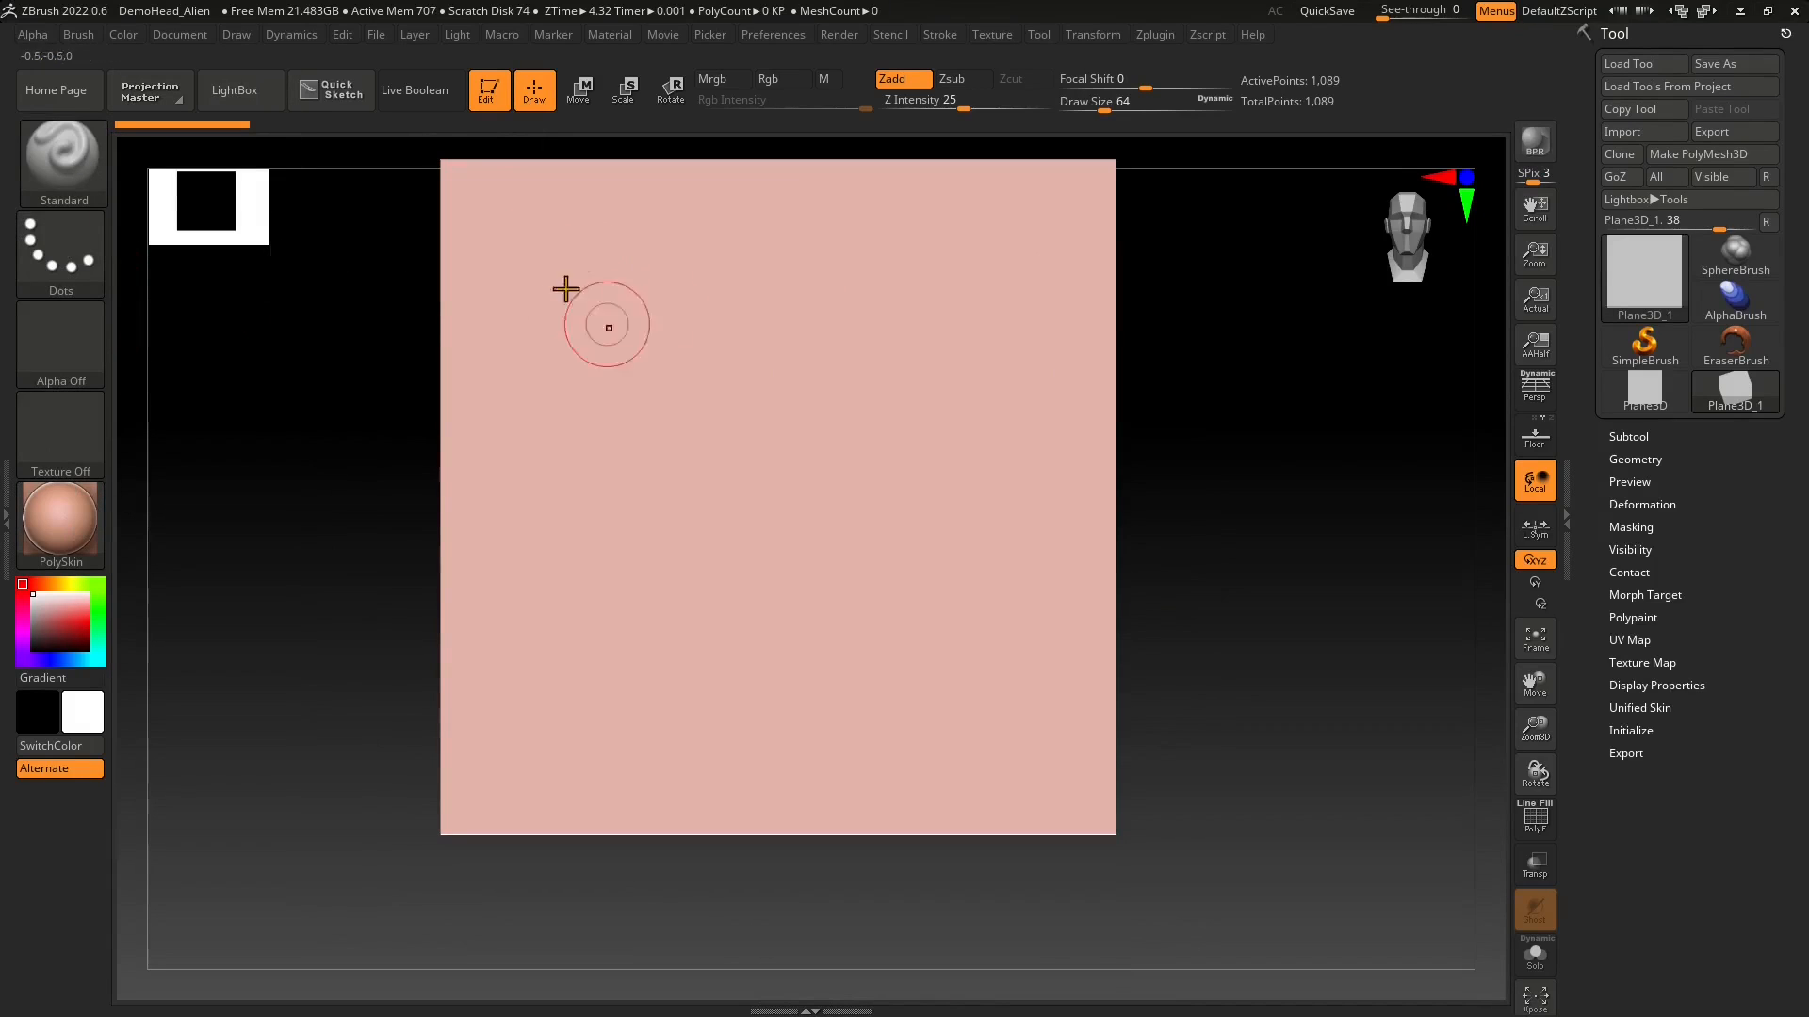
left_click(1666, 153)
- Sculpt two parallel diagonal ridges on the plane with Zadd and a curved groove above them with Zsub
left_click_drag(532, 231, 1027, 570)
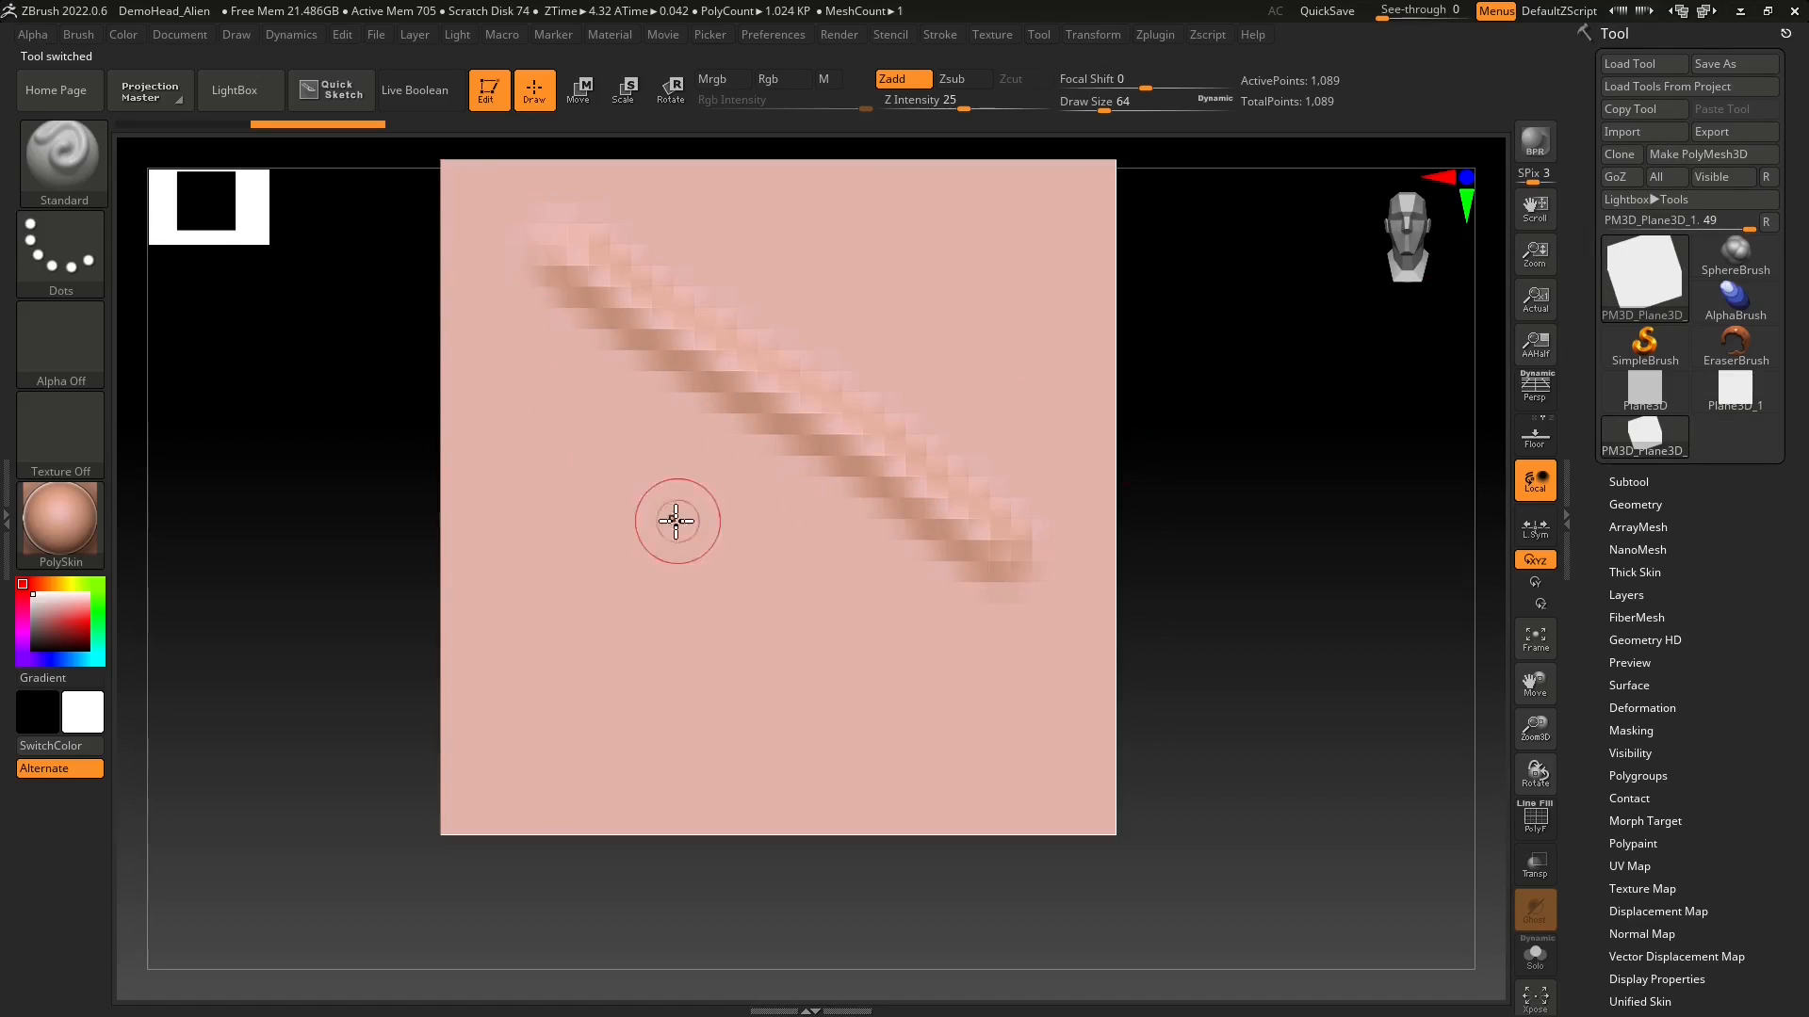
left_click_drag(471, 362, 922, 680)
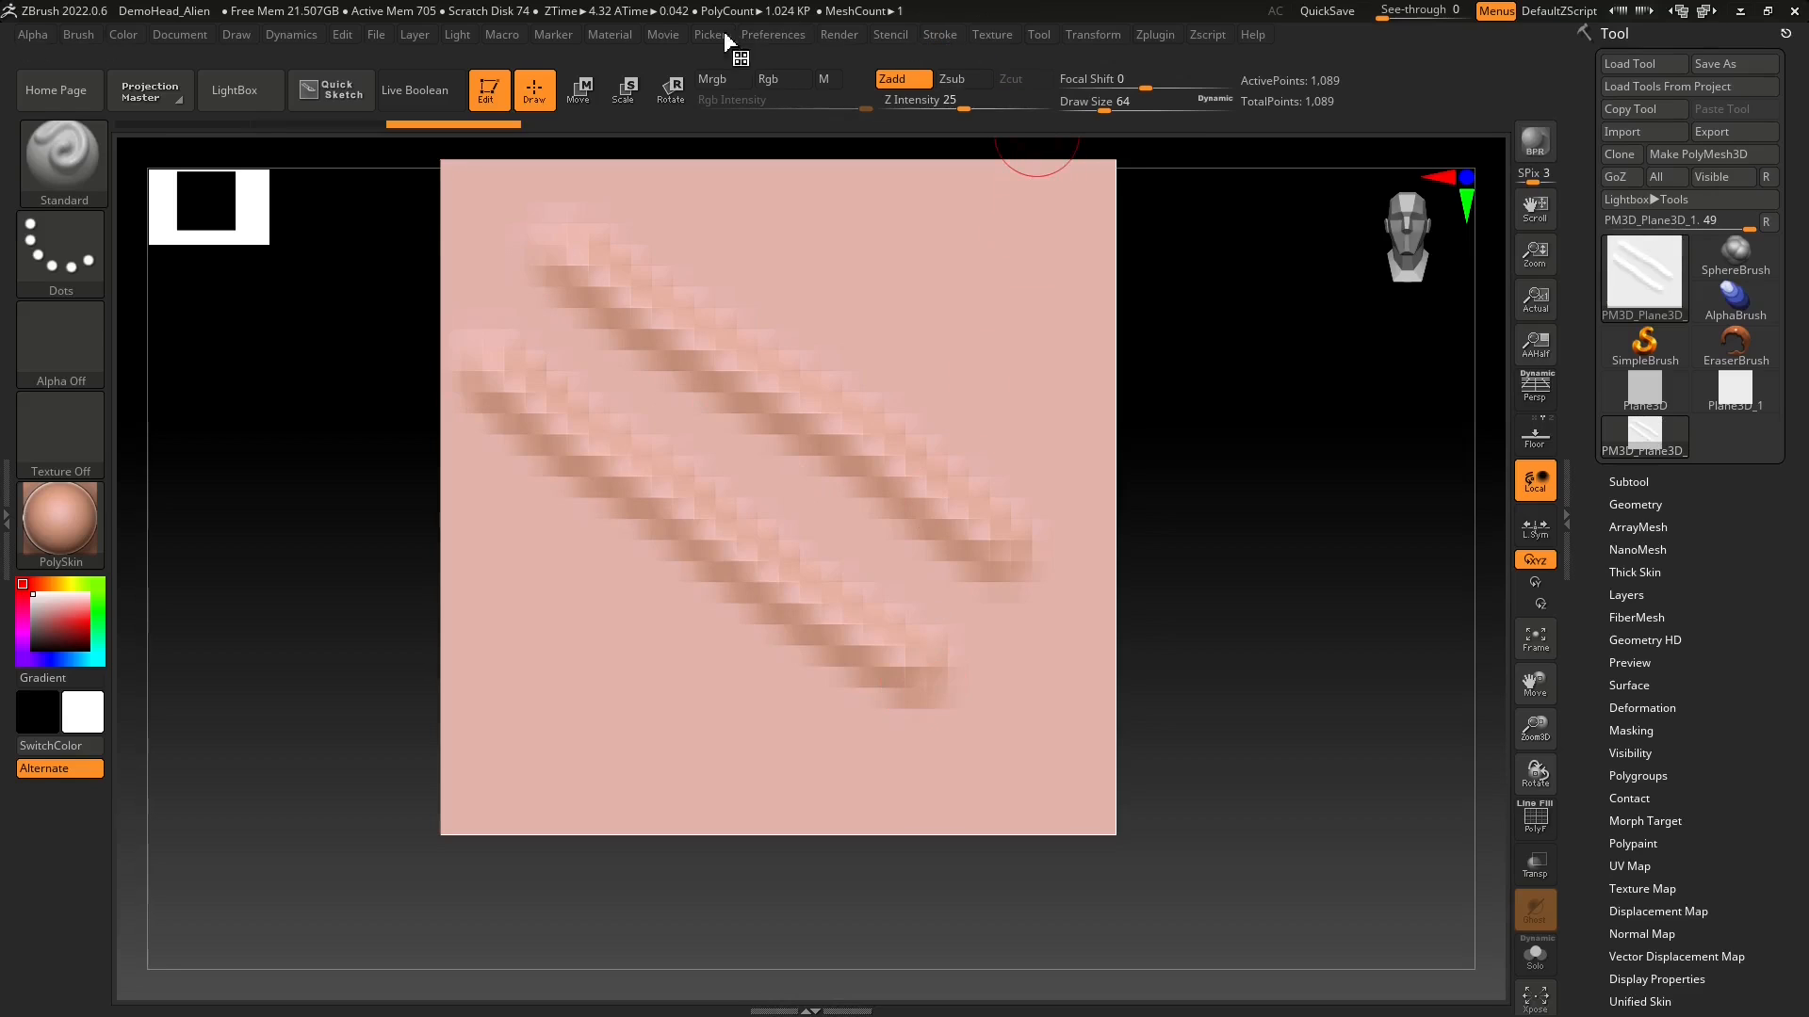
left_click(884, 83)
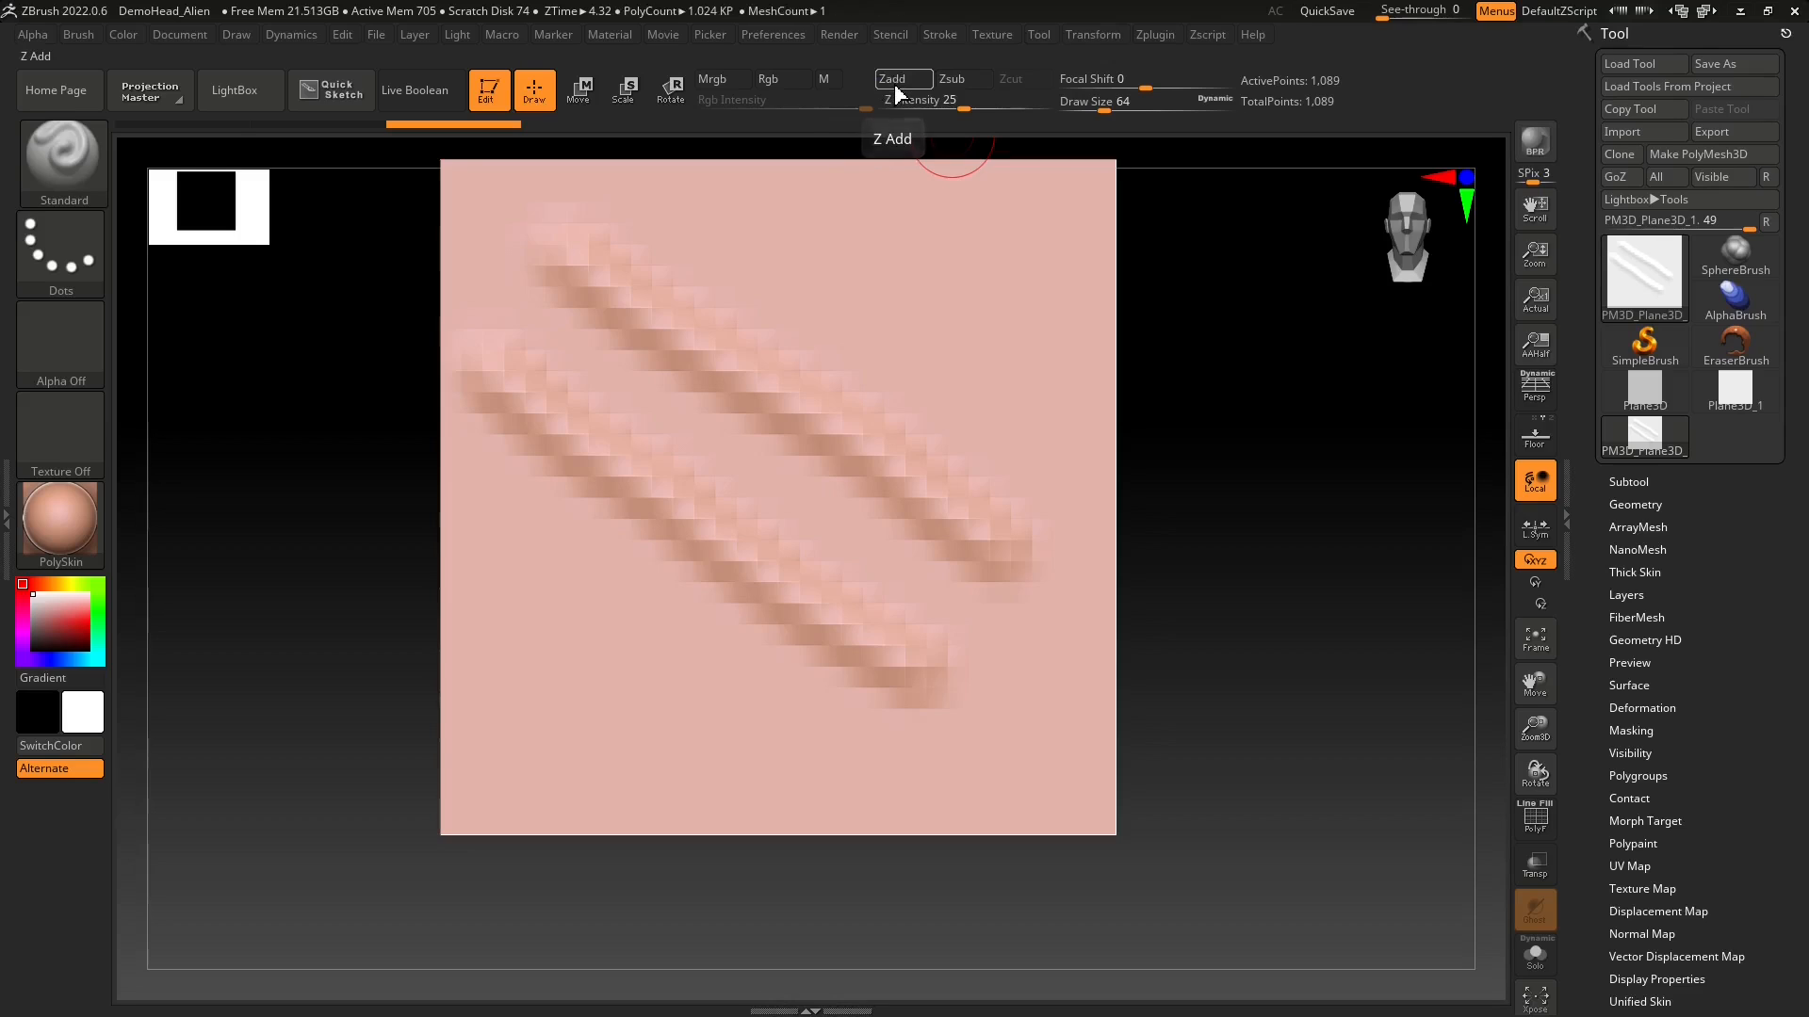
left_click(895, 83)
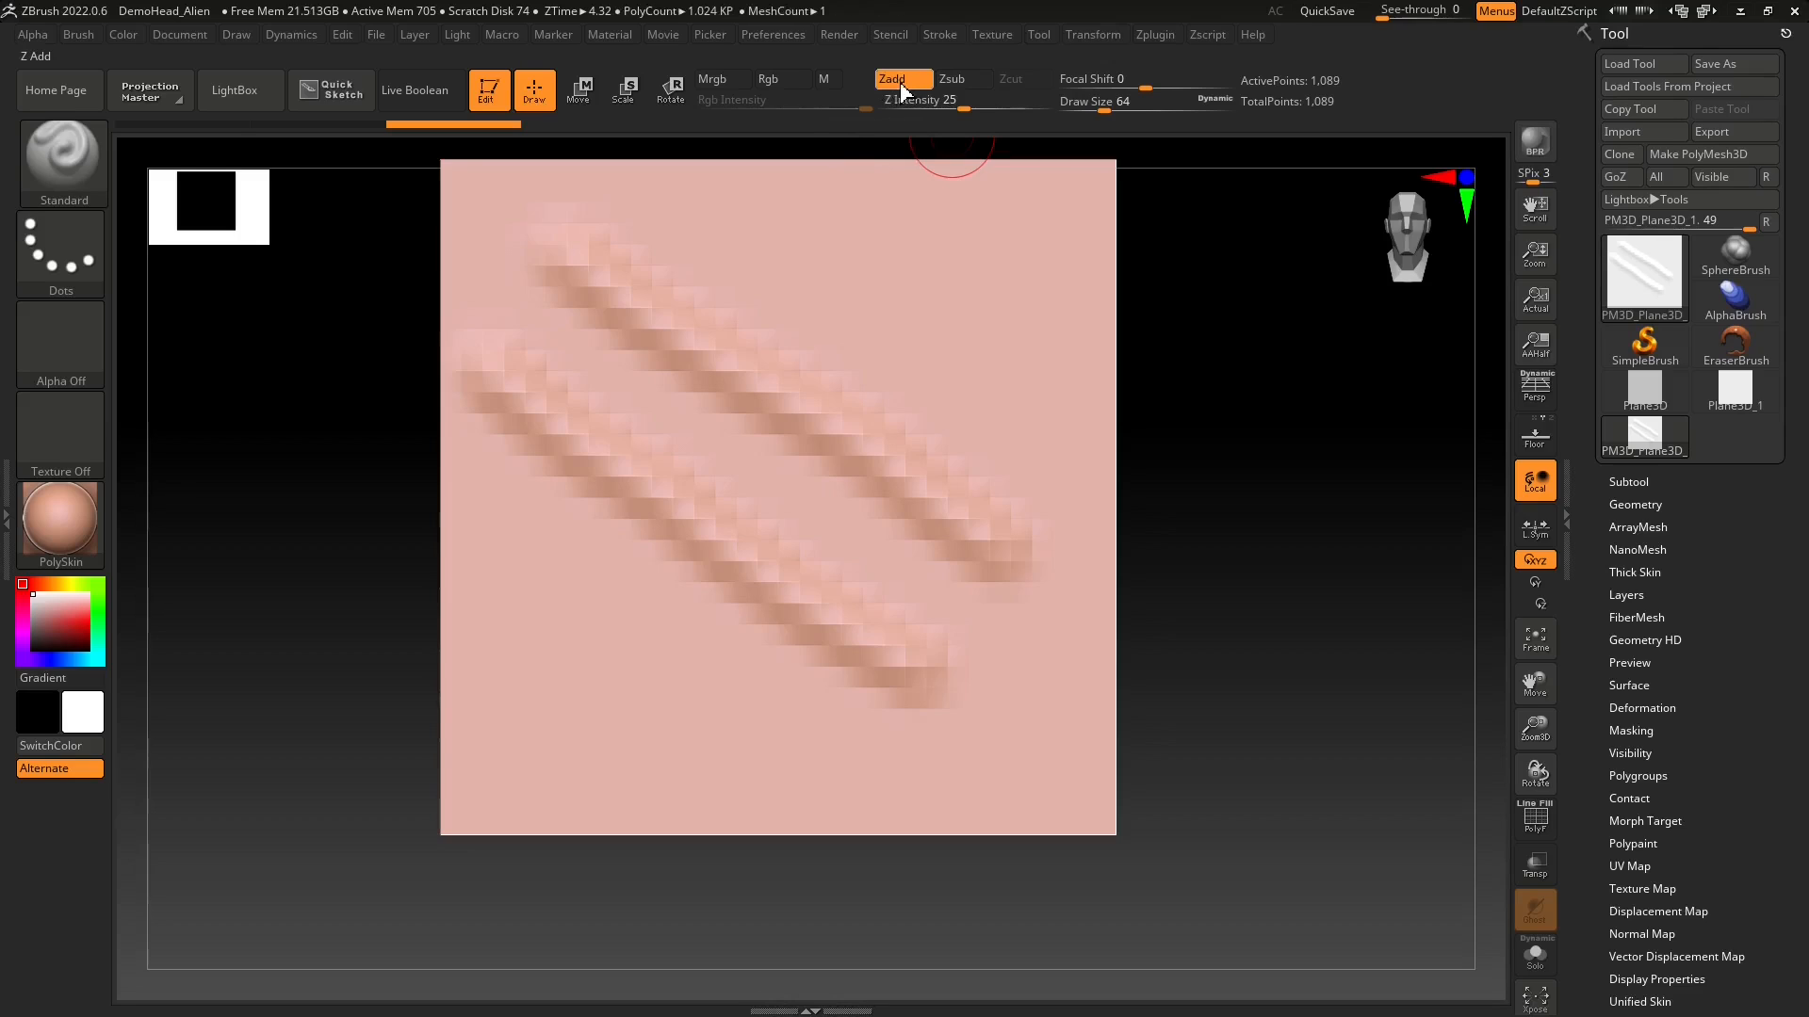
left_click(949, 85)
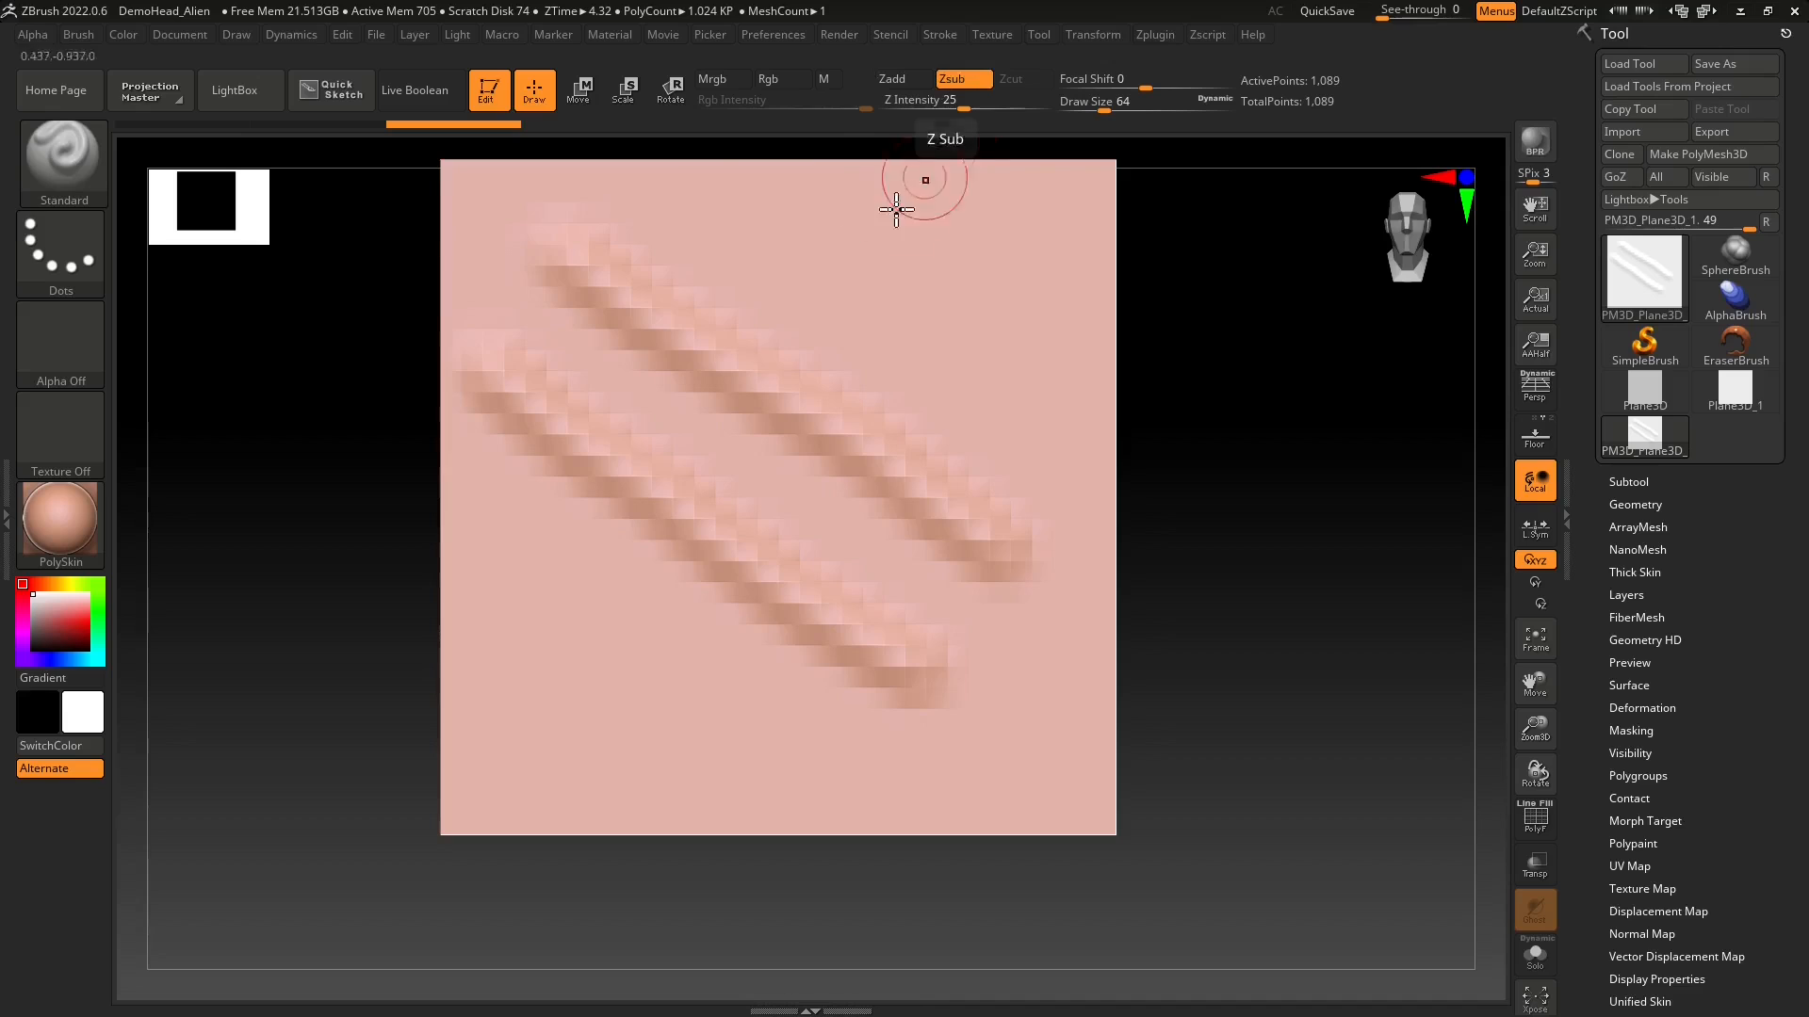
mouse_move(742, 209)
left_mouse_down()
mouse_move(945, 311)
mouse_move(1050, 421)
left_mouse_up()
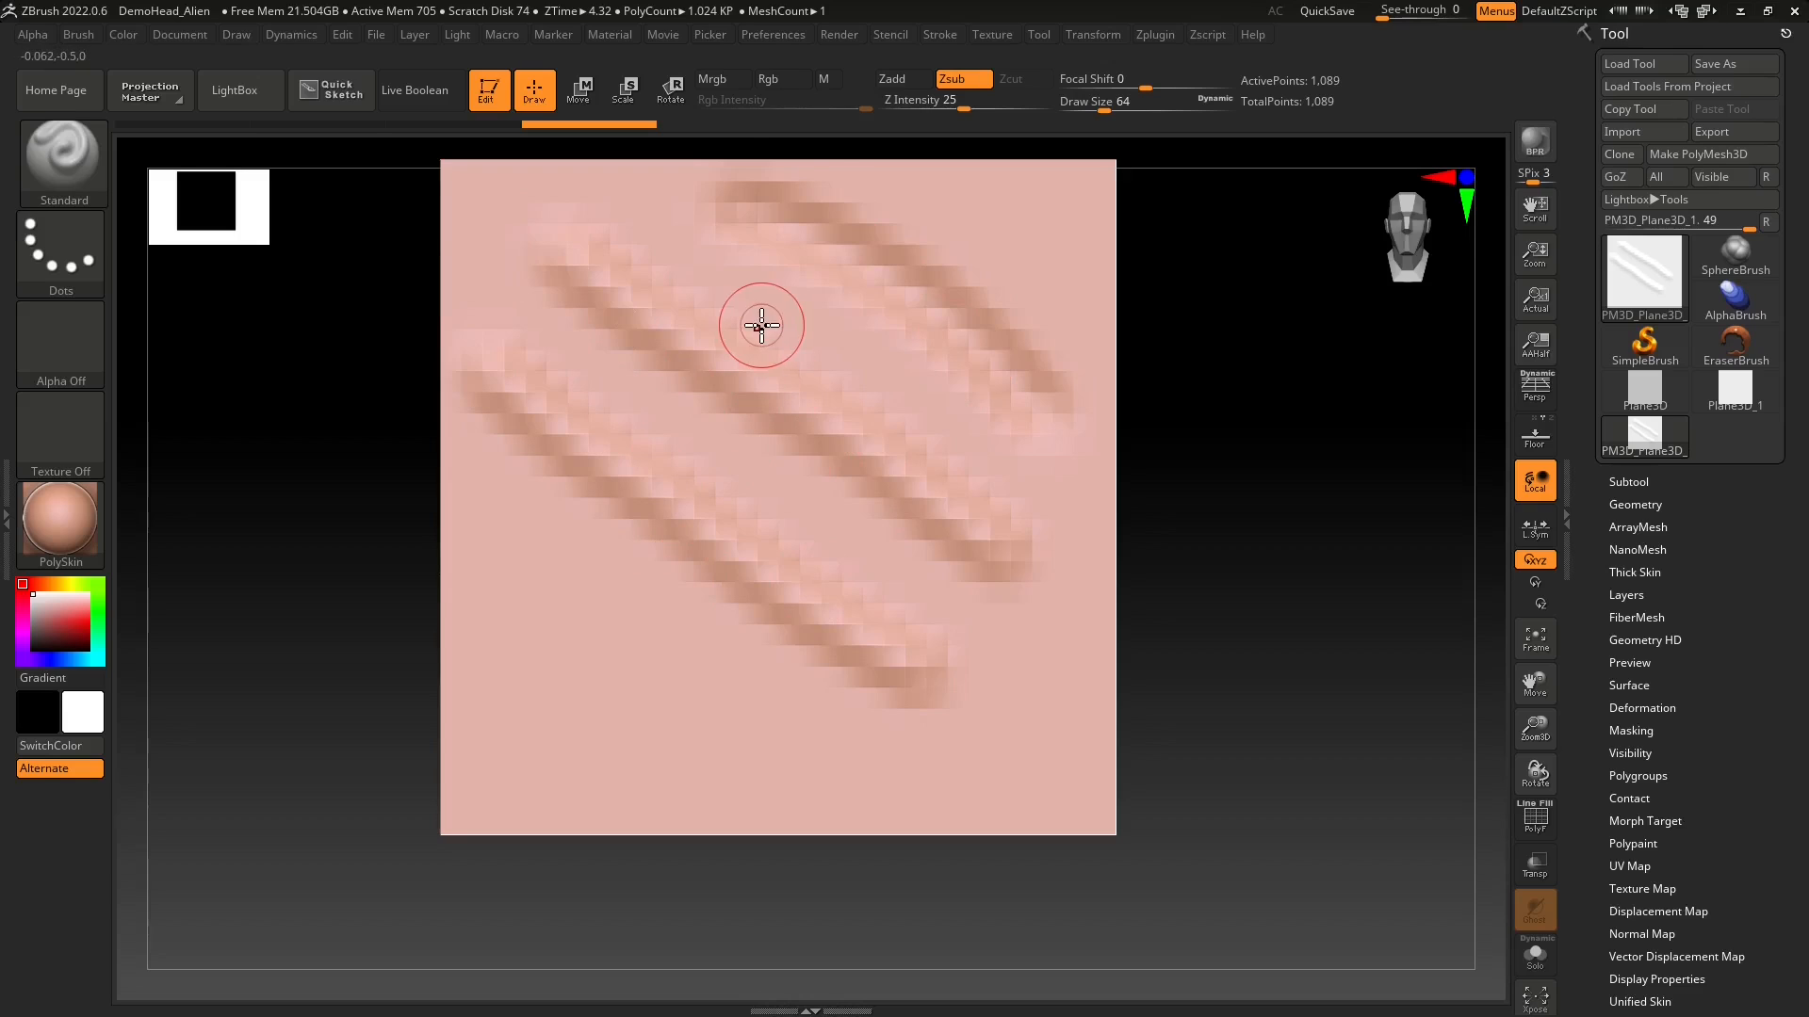
- Turn off Zsub and enable Double display for the plane, finishing in a front view
left_click(954, 79)
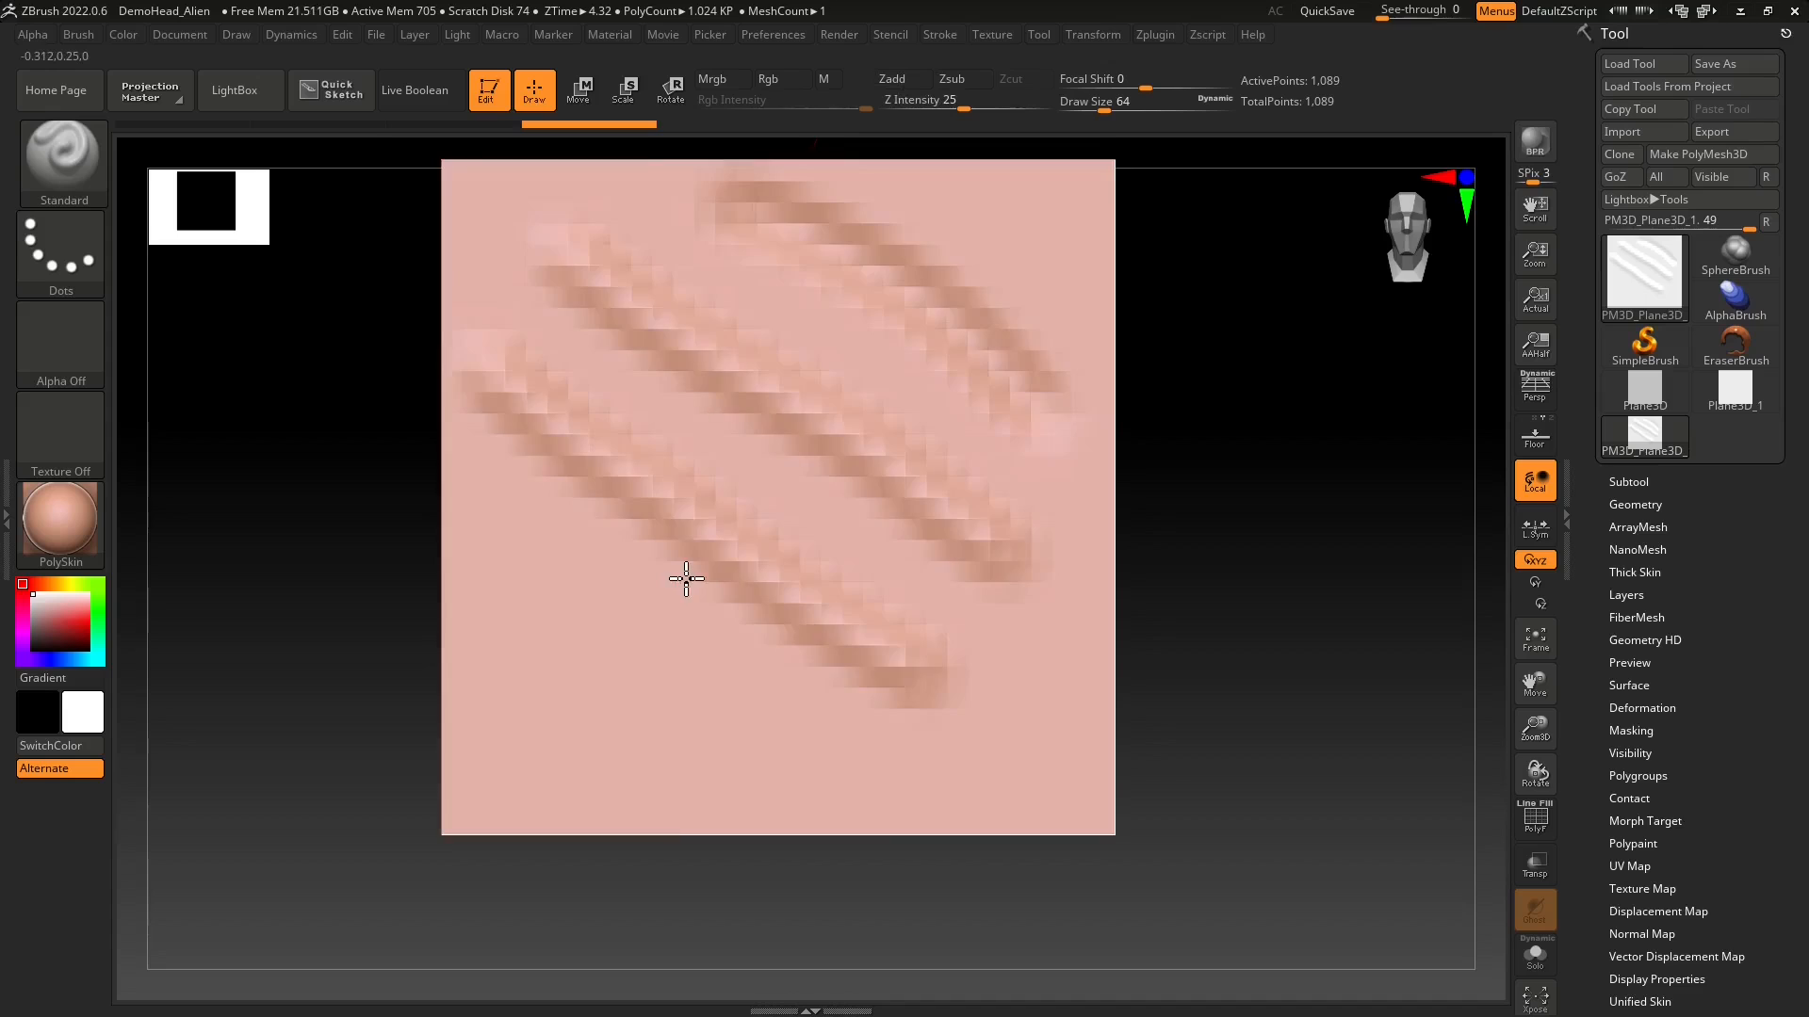
mouse_move(687, 569)
right_mouse_down()
mouse_move(751, 553)
mouse_move(795, 575)
mouse_move(726, 582)
mouse_move(721, 543)
right_mouse_up()
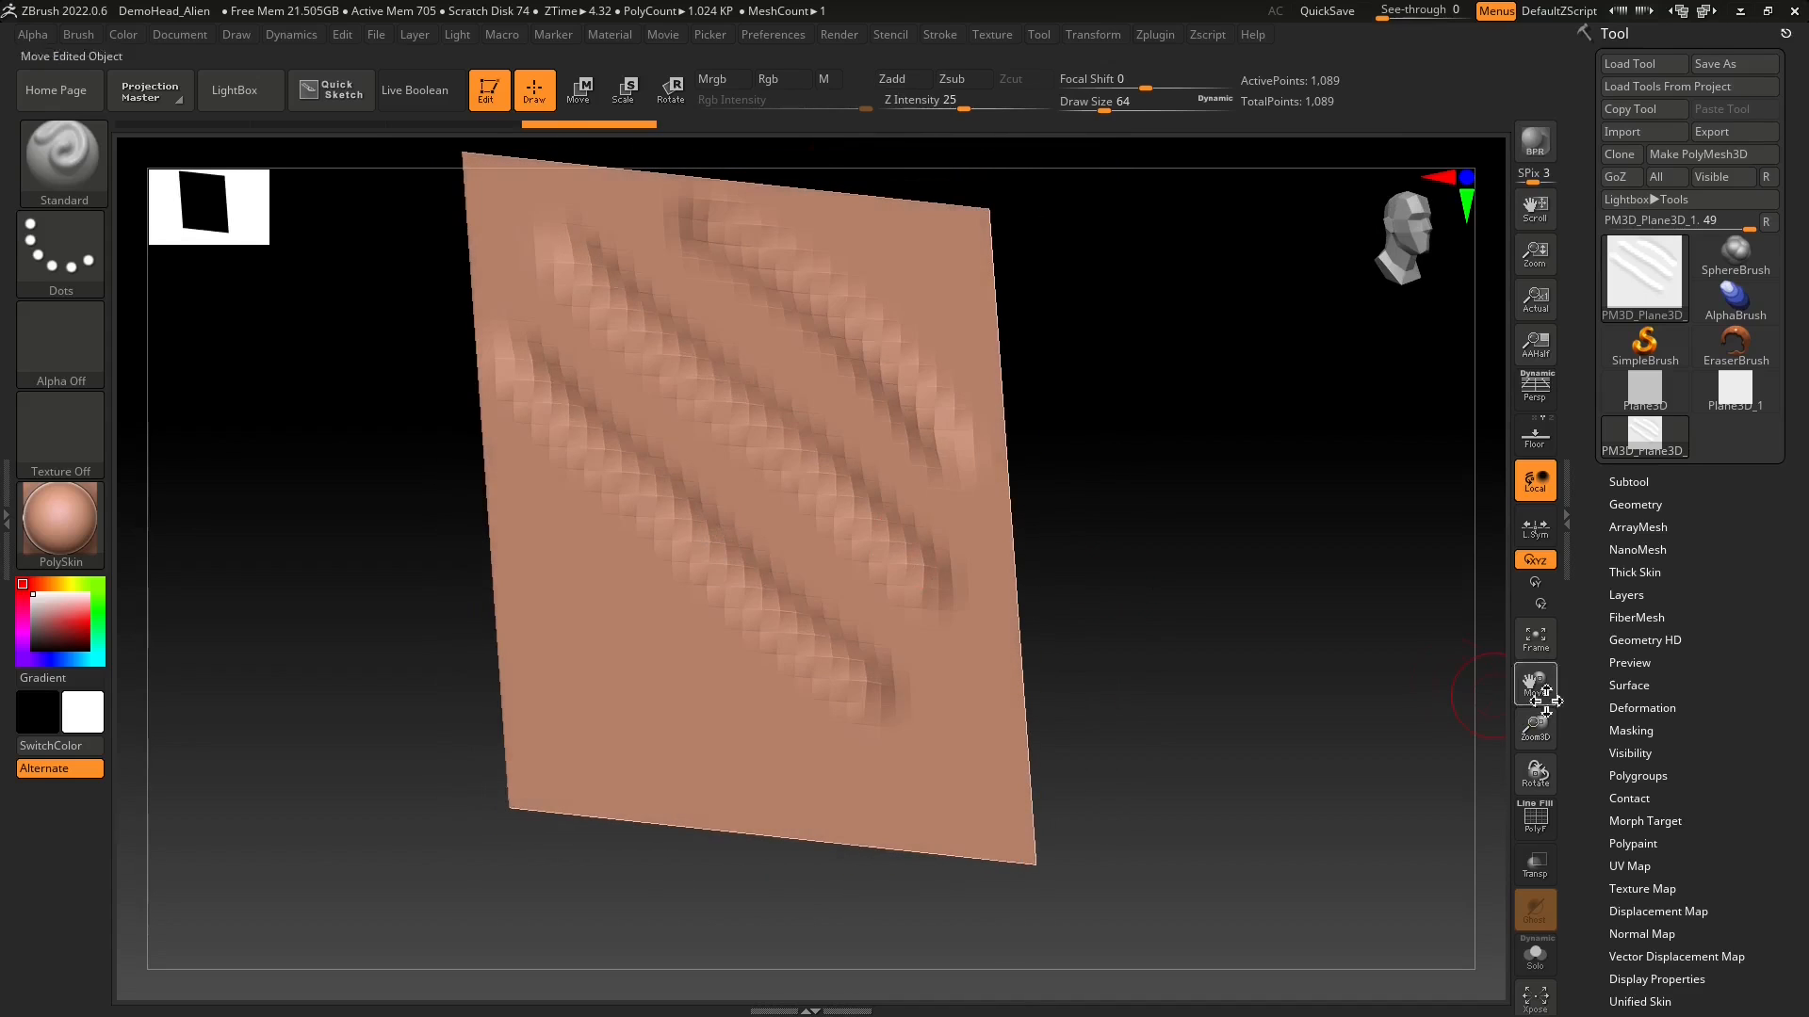
scroll(1640, 692, "down", 5)
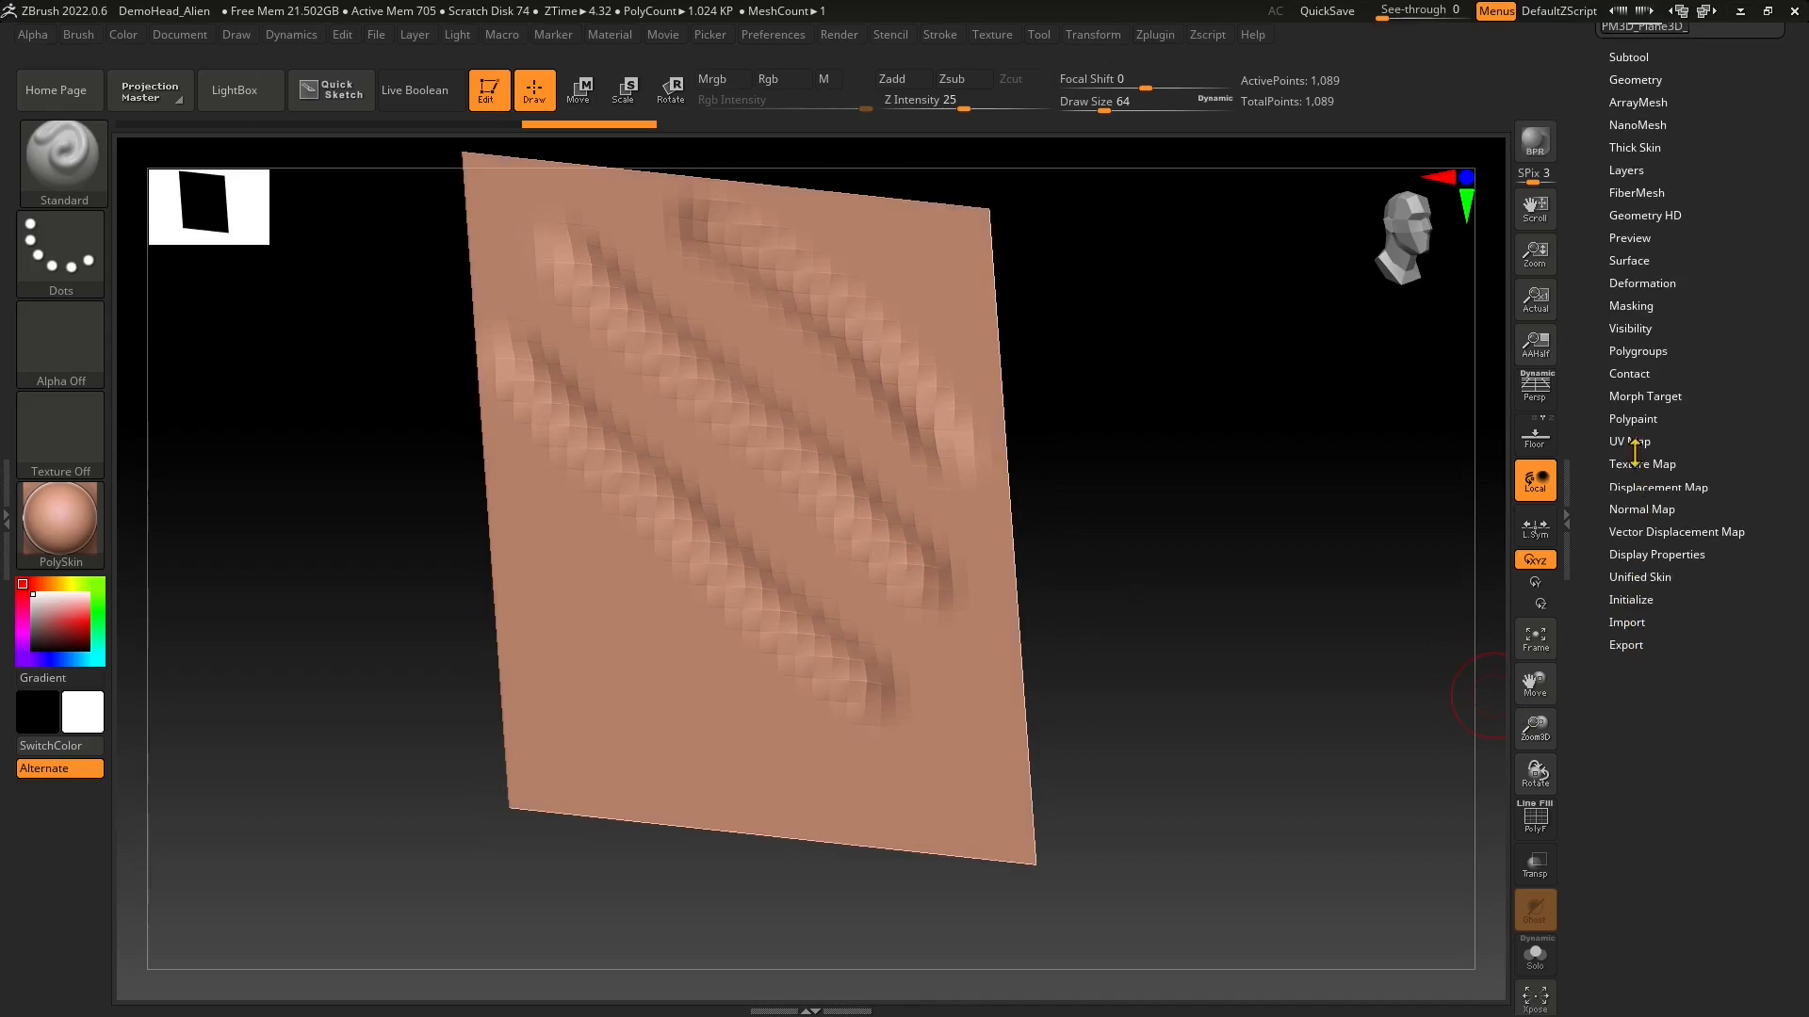
left_click(1649, 556)
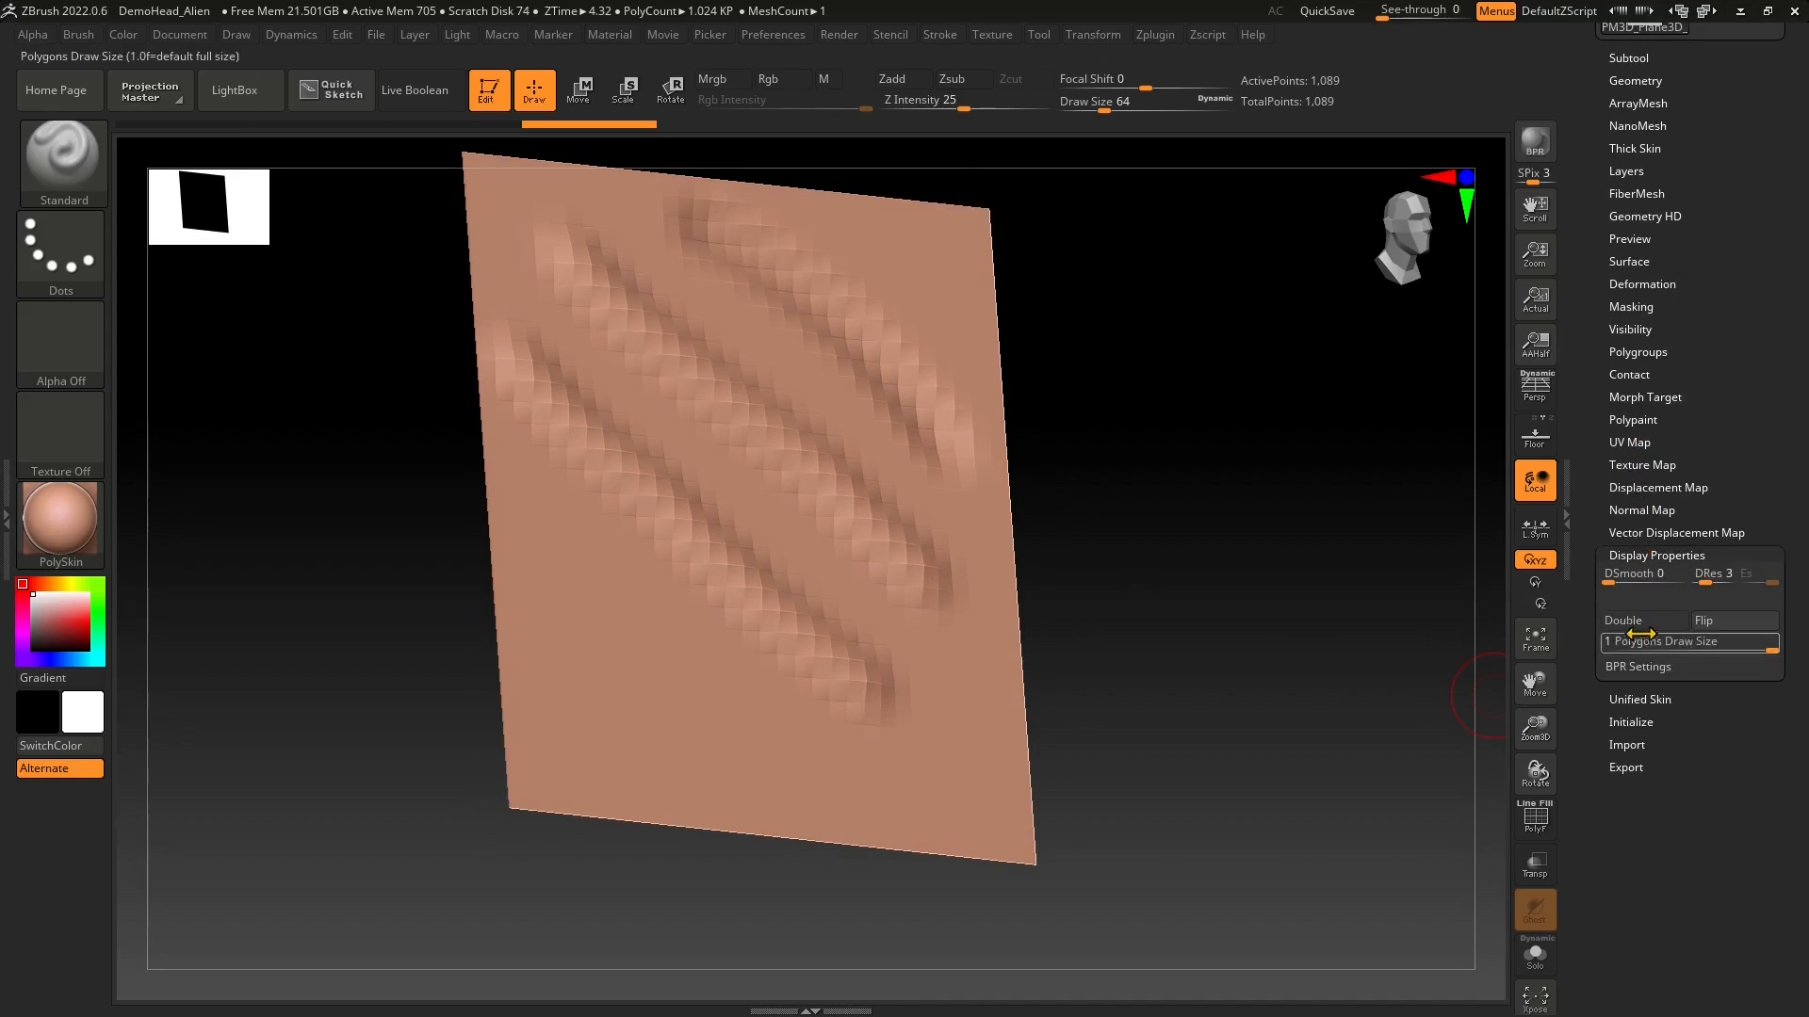
mouse_move(718, 614)
right_mouse_down()
mouse_move(807, 606)
mouse_move(706, 625)
right_mouse_up()
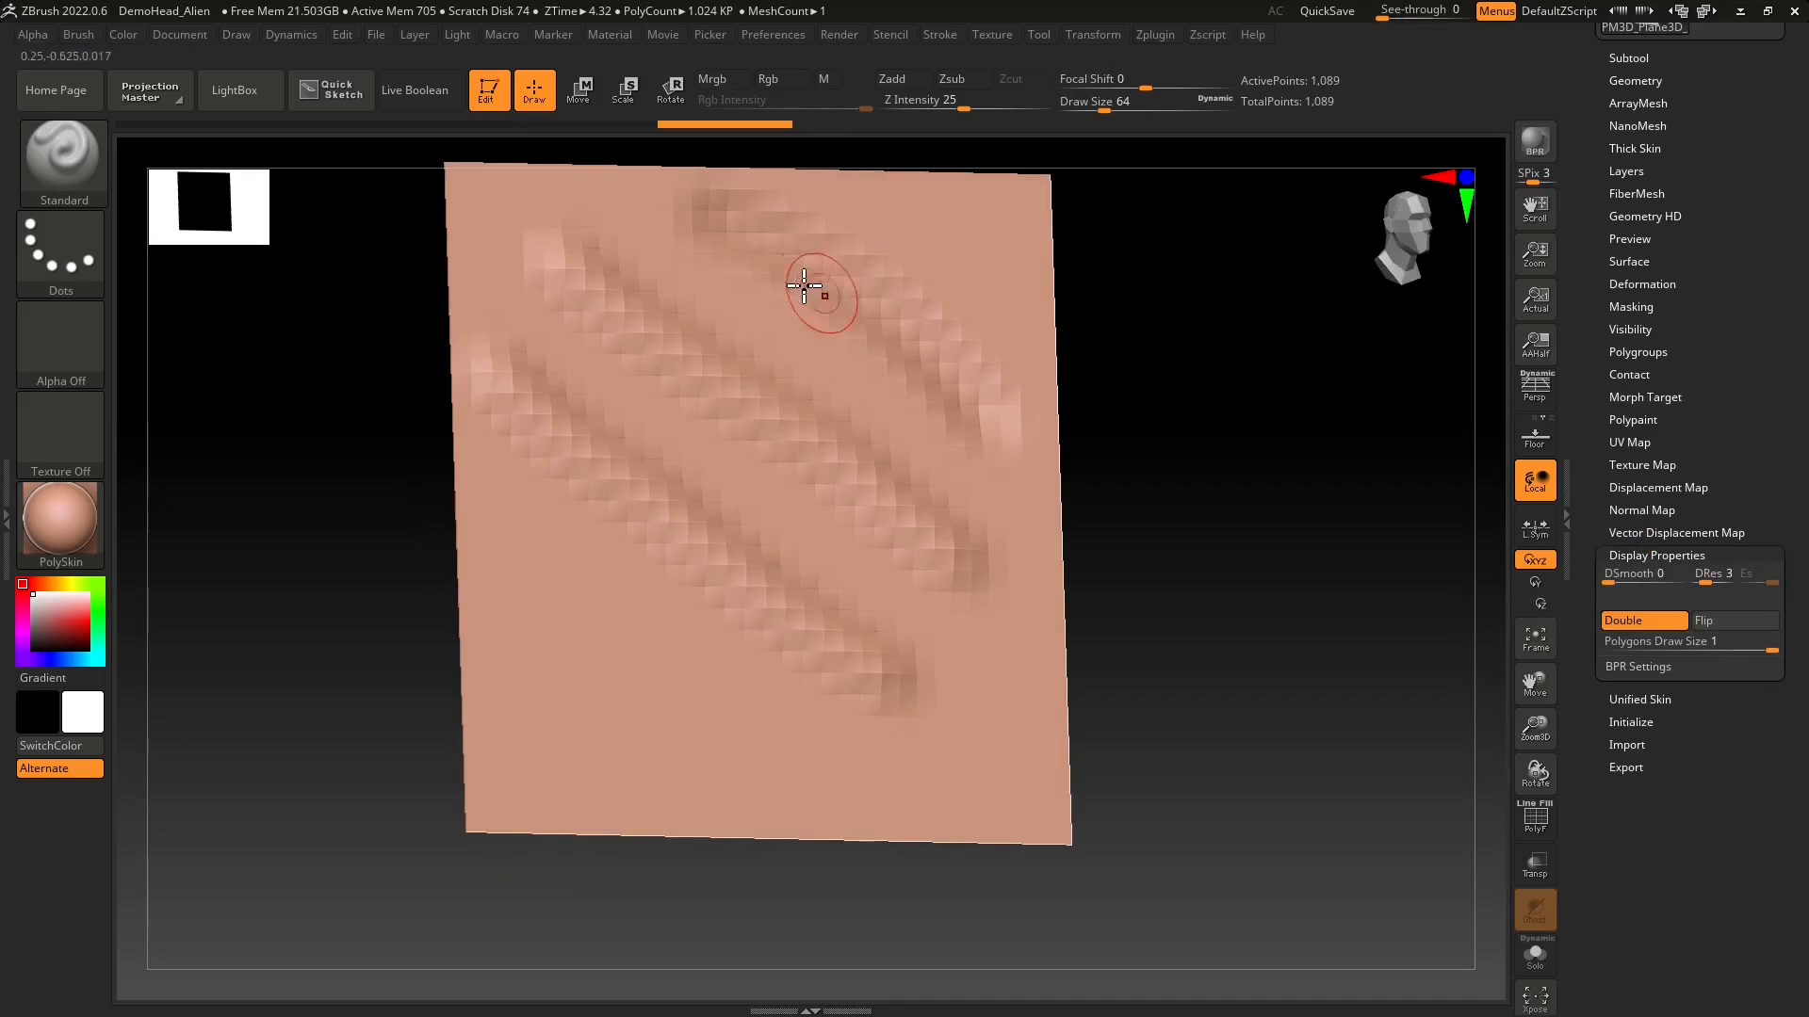
left_click(1410, 236)
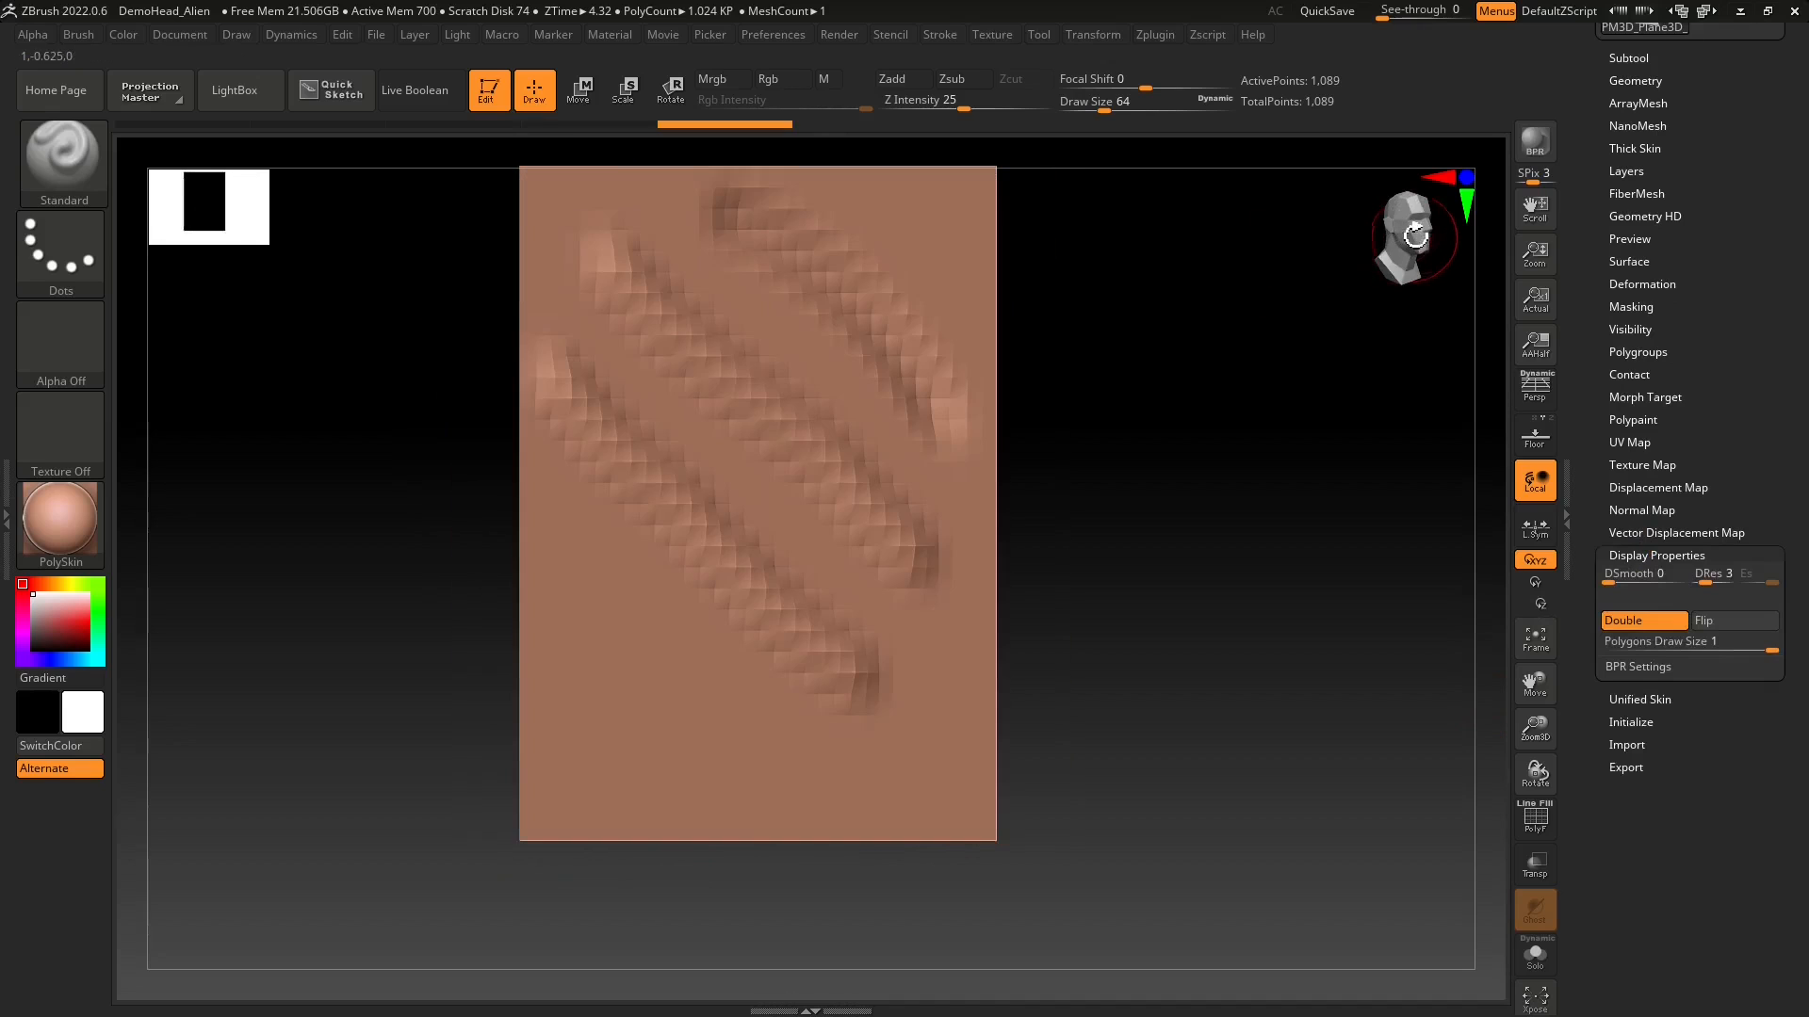
mouse_move(1421, 231)
left_mouse_down()
mouse_move(1377, 246)
mouse_move(1408, 236)
left_mouse_up()
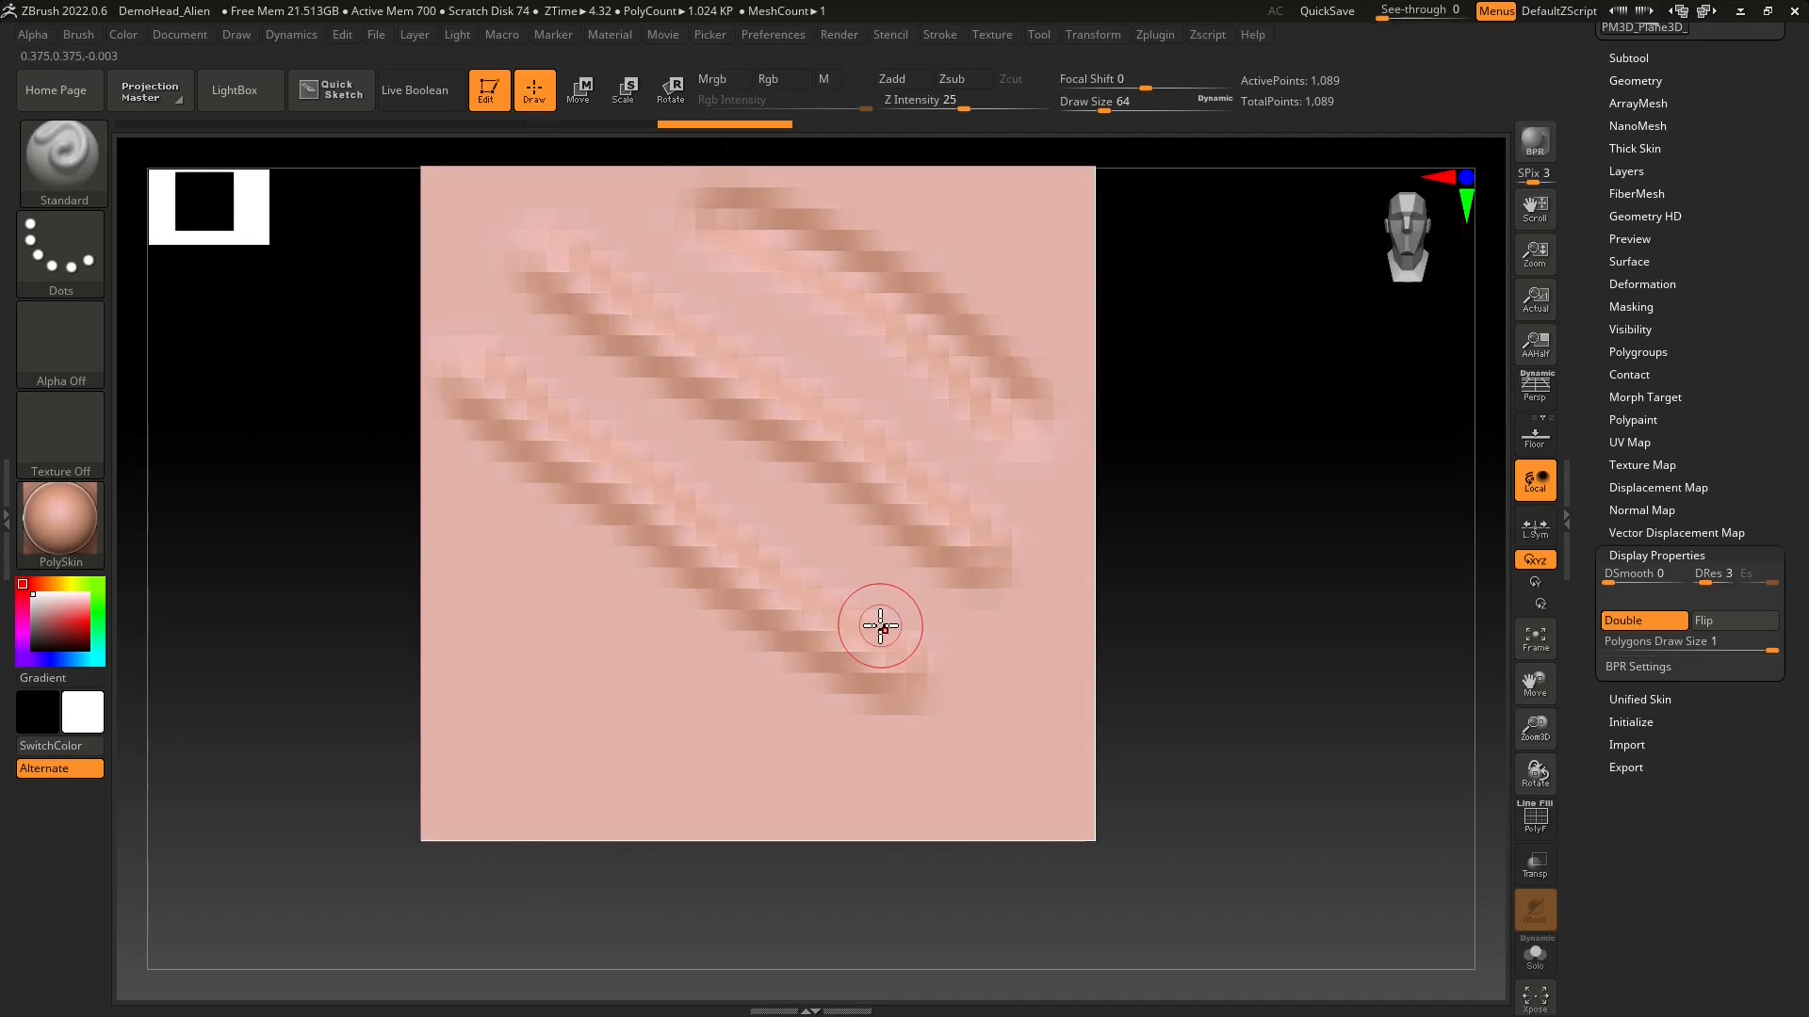
- Undo all the sculpted strokes to return to the flat plane
key("ctrl+z")
key("ctrl+z")
key("ctrl+z")
key("ctrl+z")
key("ctrl+z")
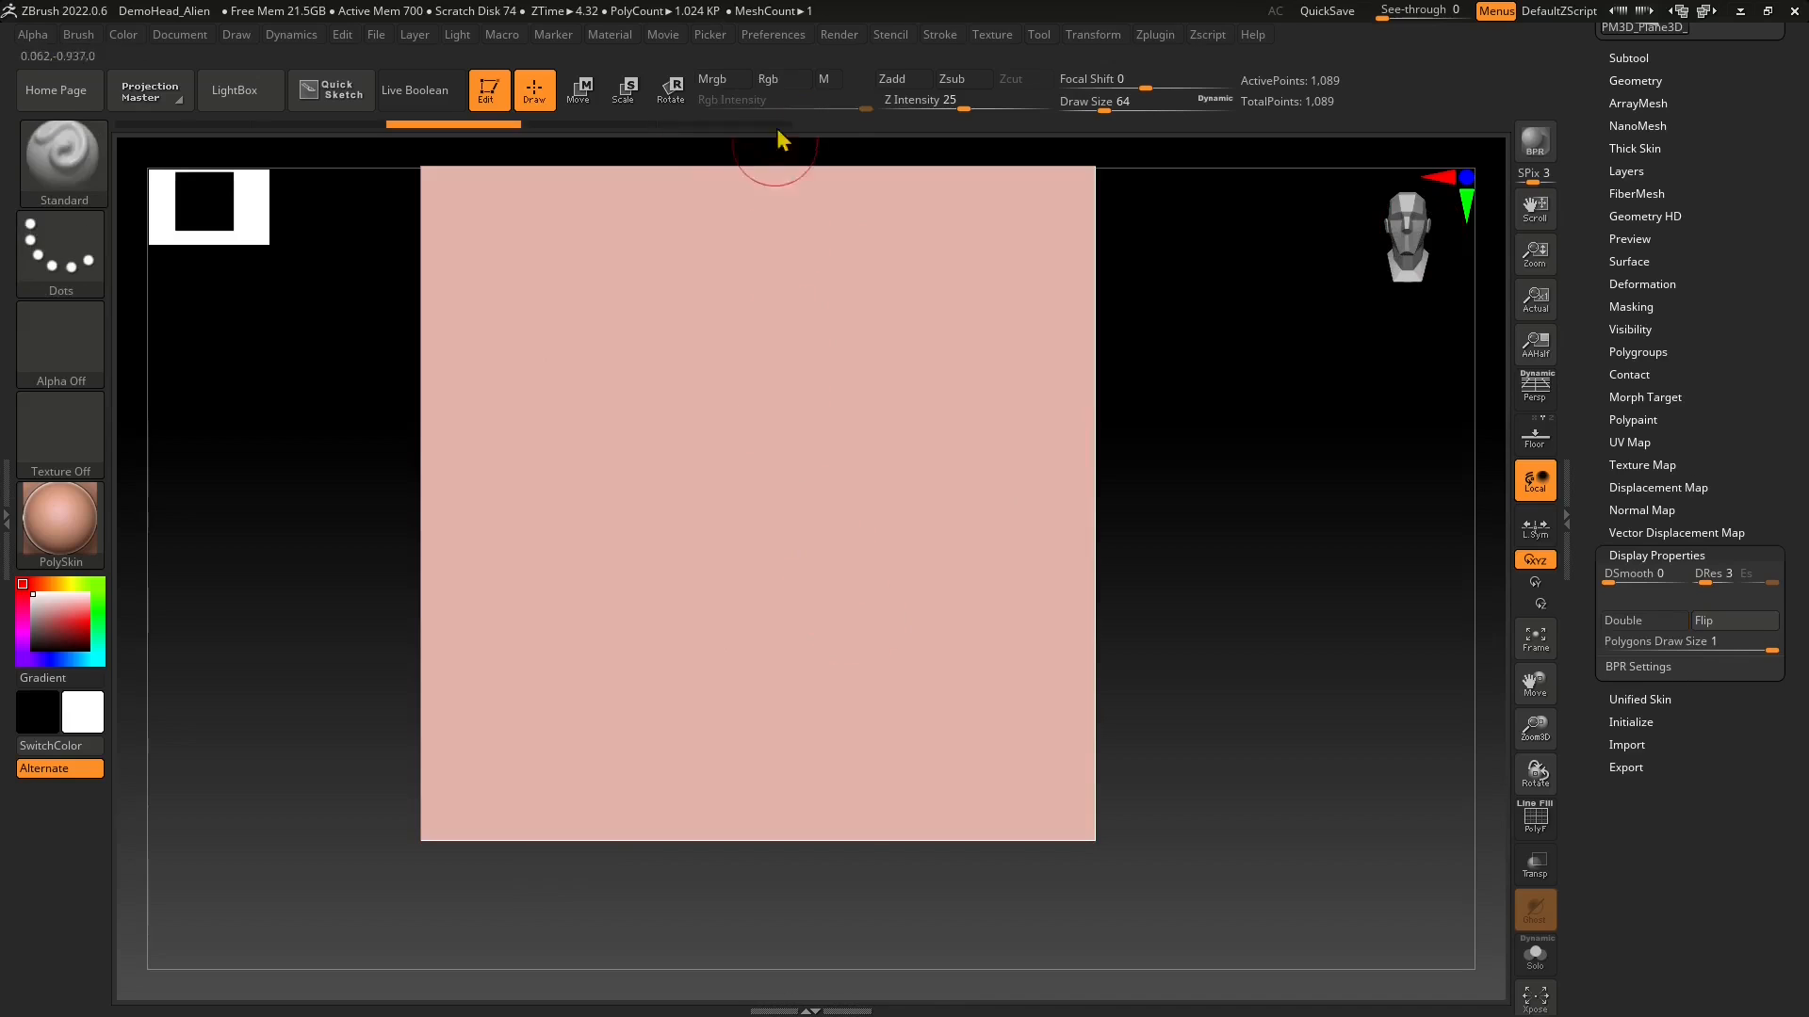
key("ctrl+z")
key("ctrl+z")
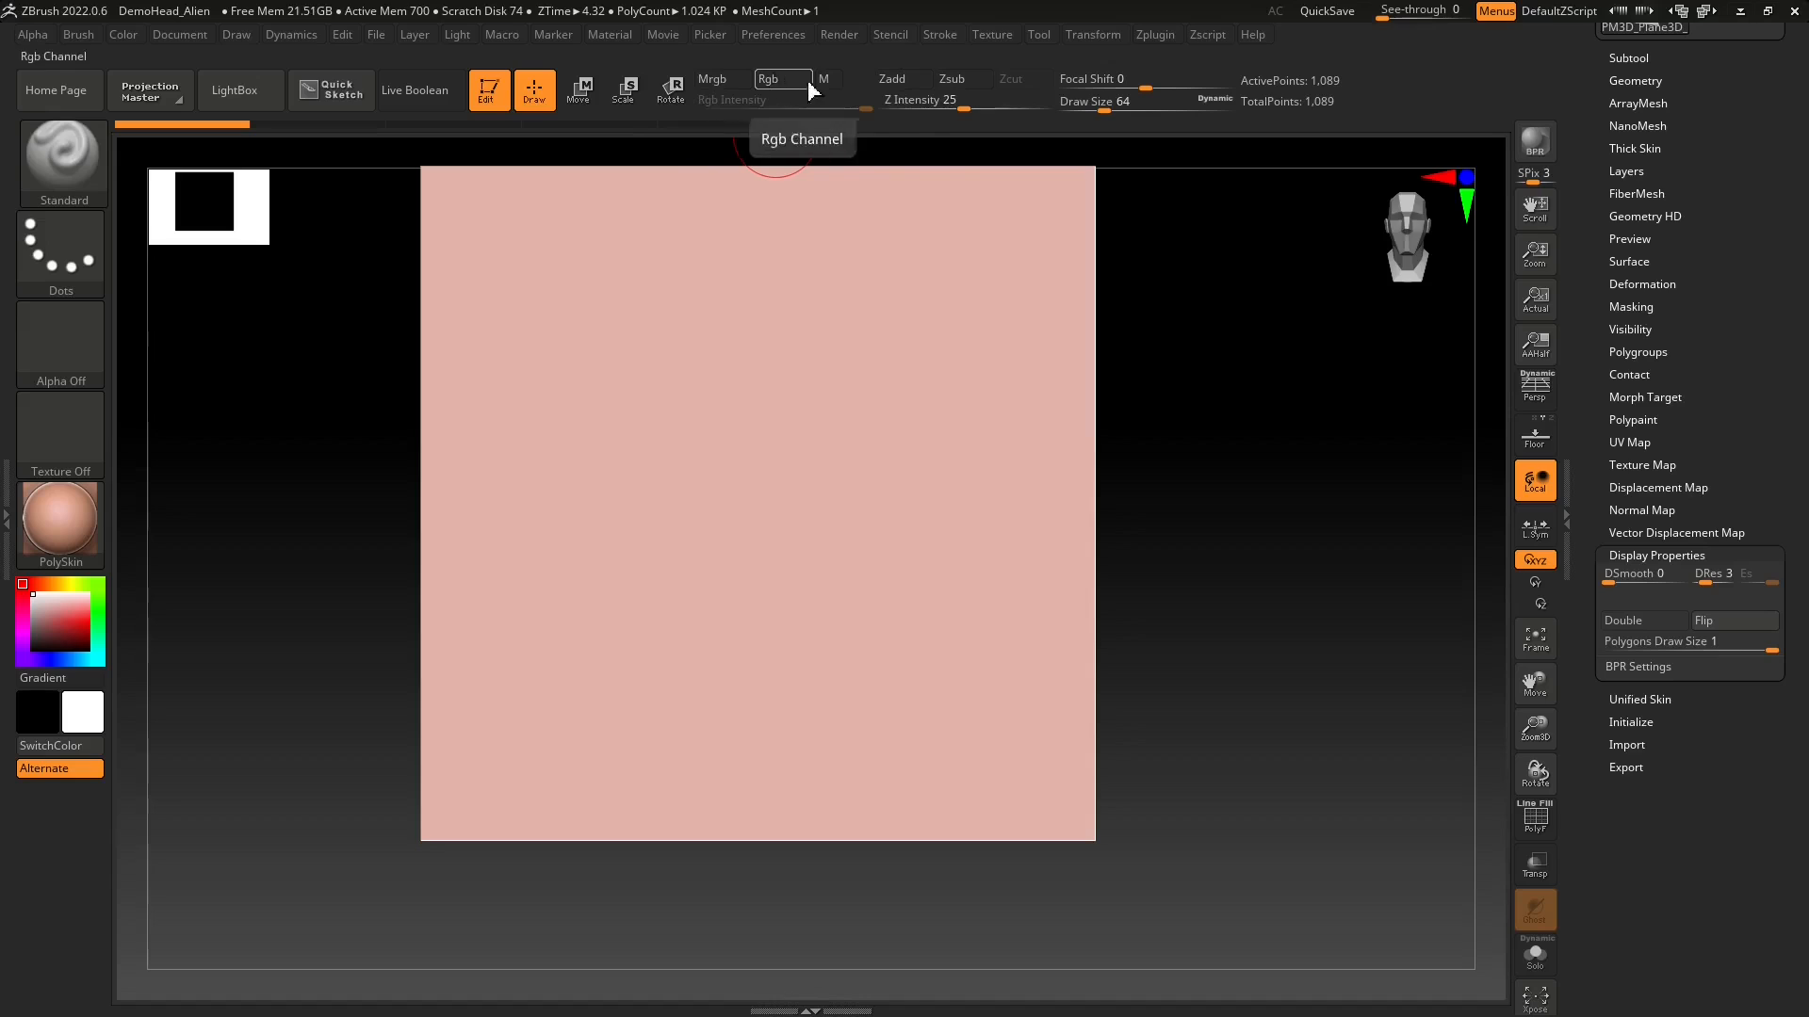
- Switch the brush through the Mrgb, Rgb and M channels in turn
left_click(719, 81)
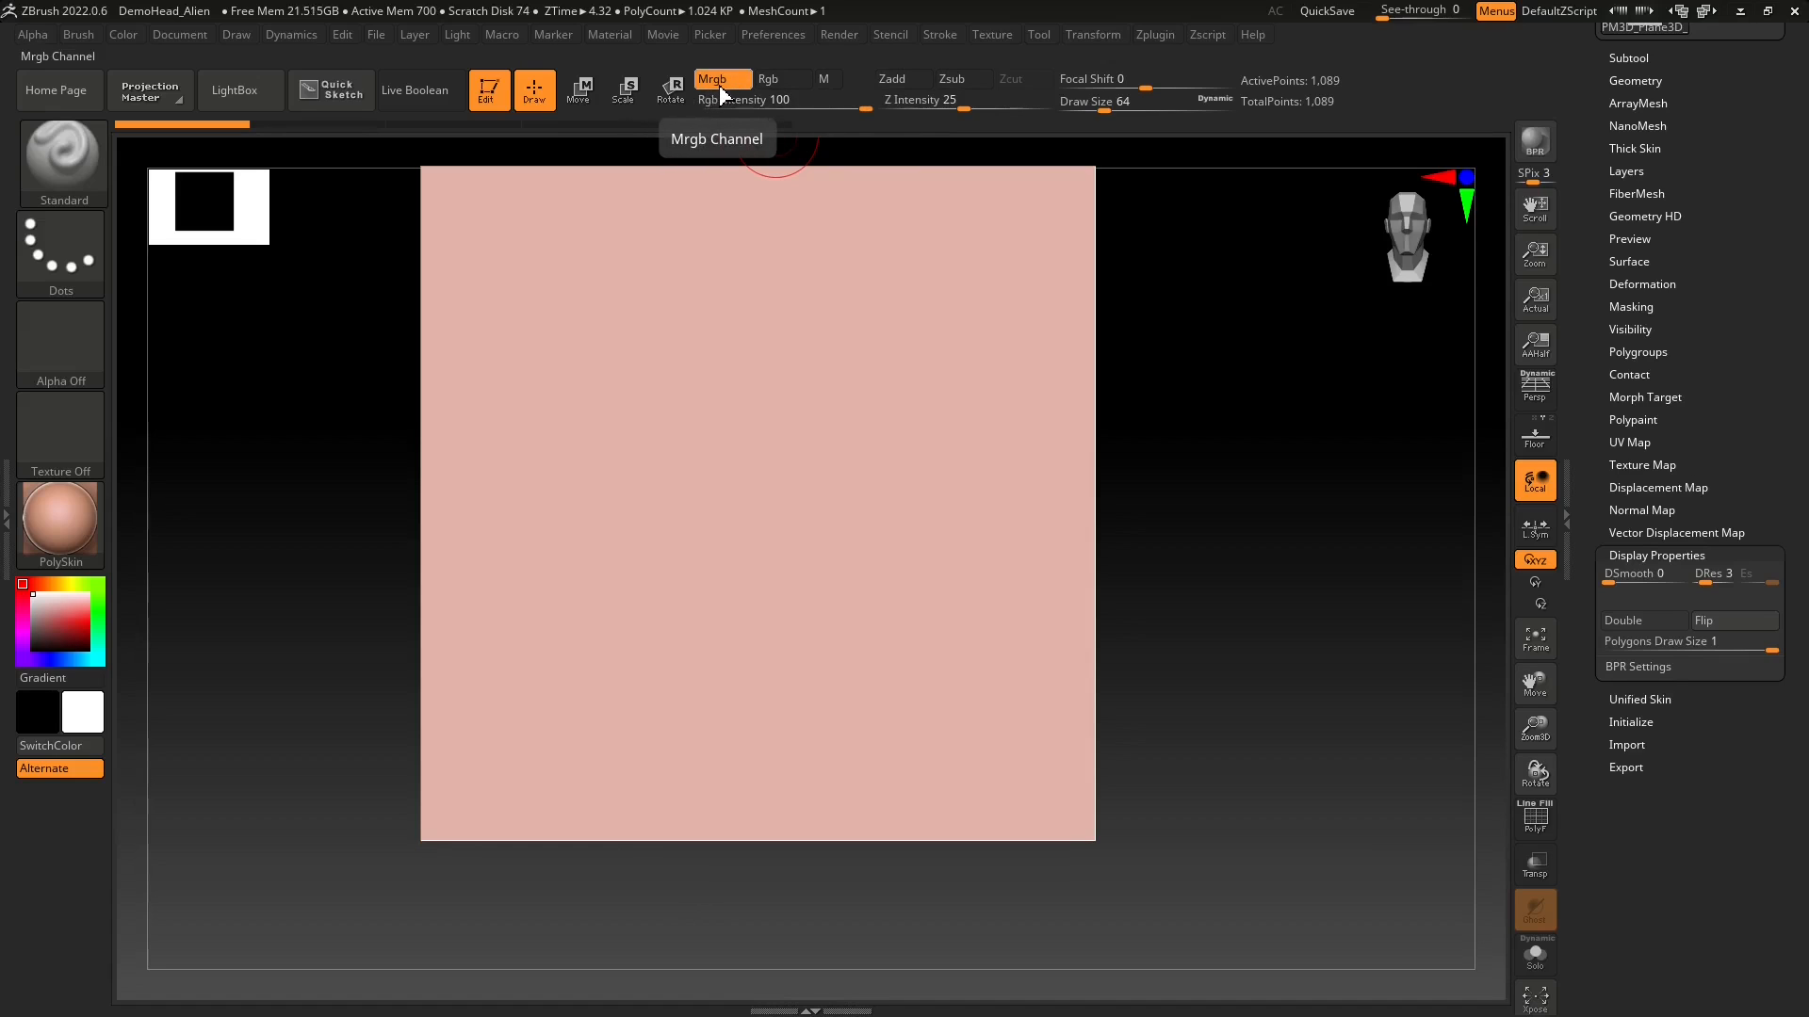
left_click(783, 79)
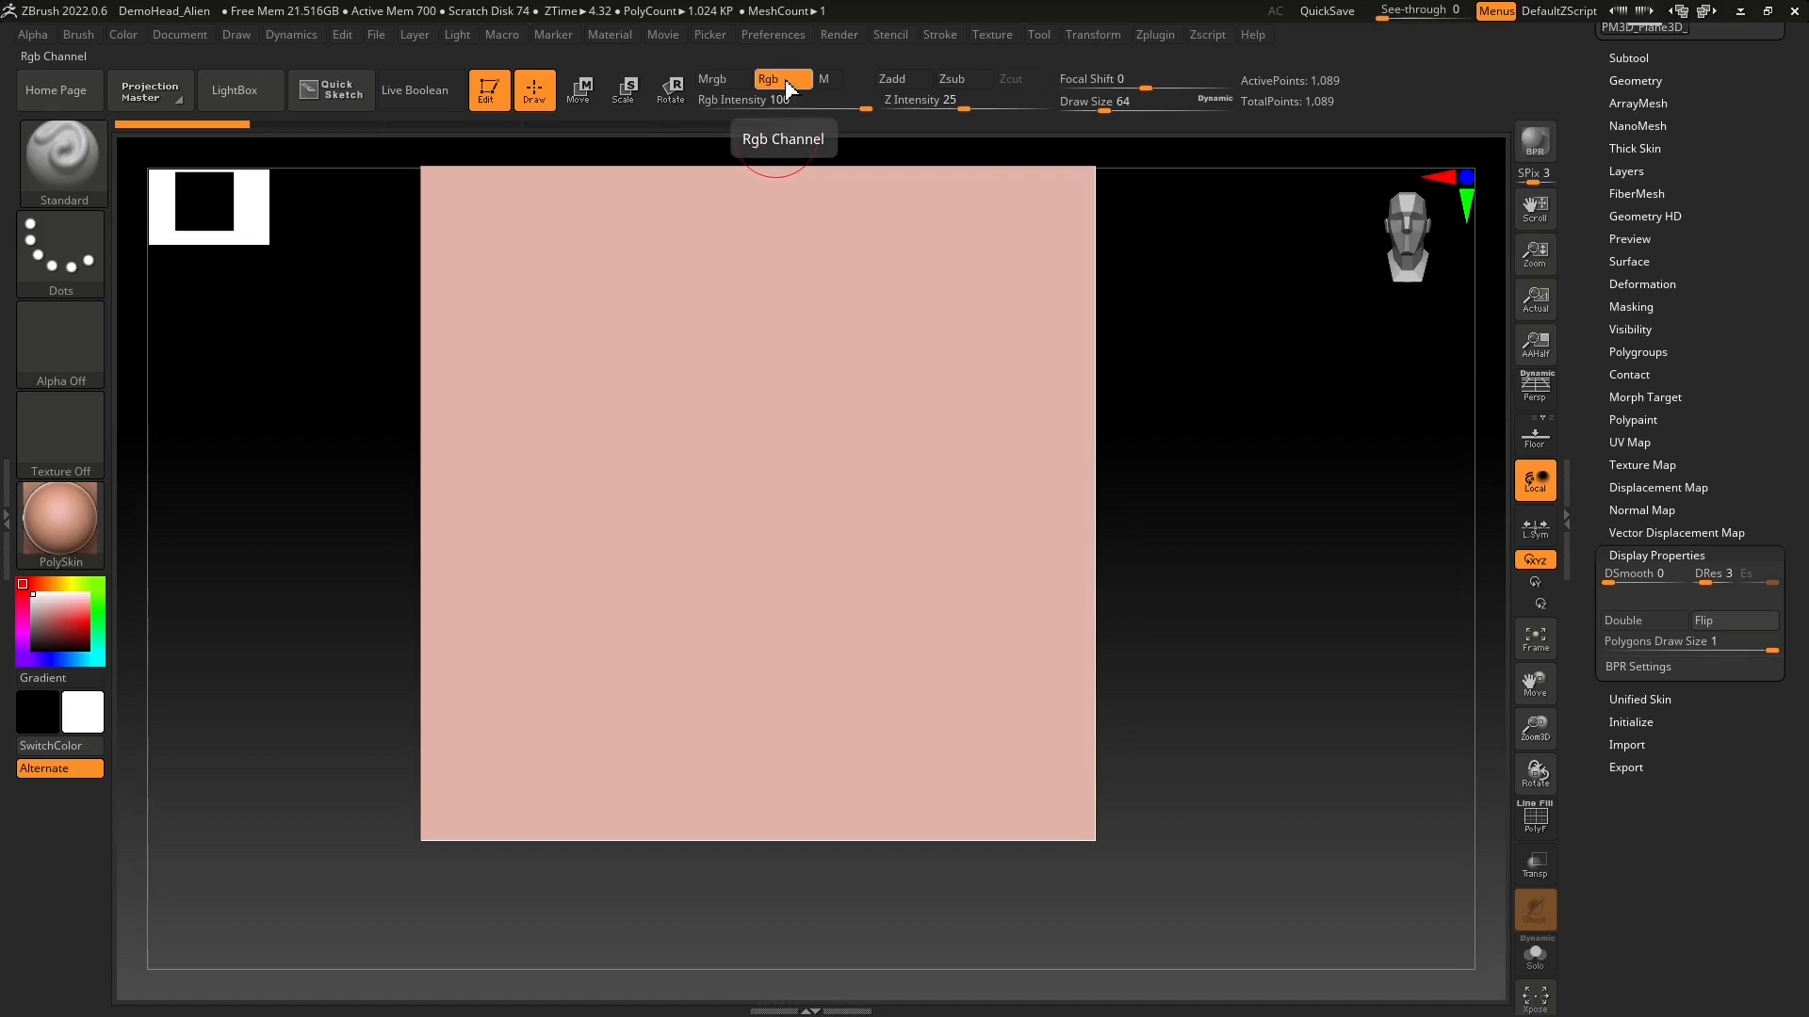
left_click(825, 81)
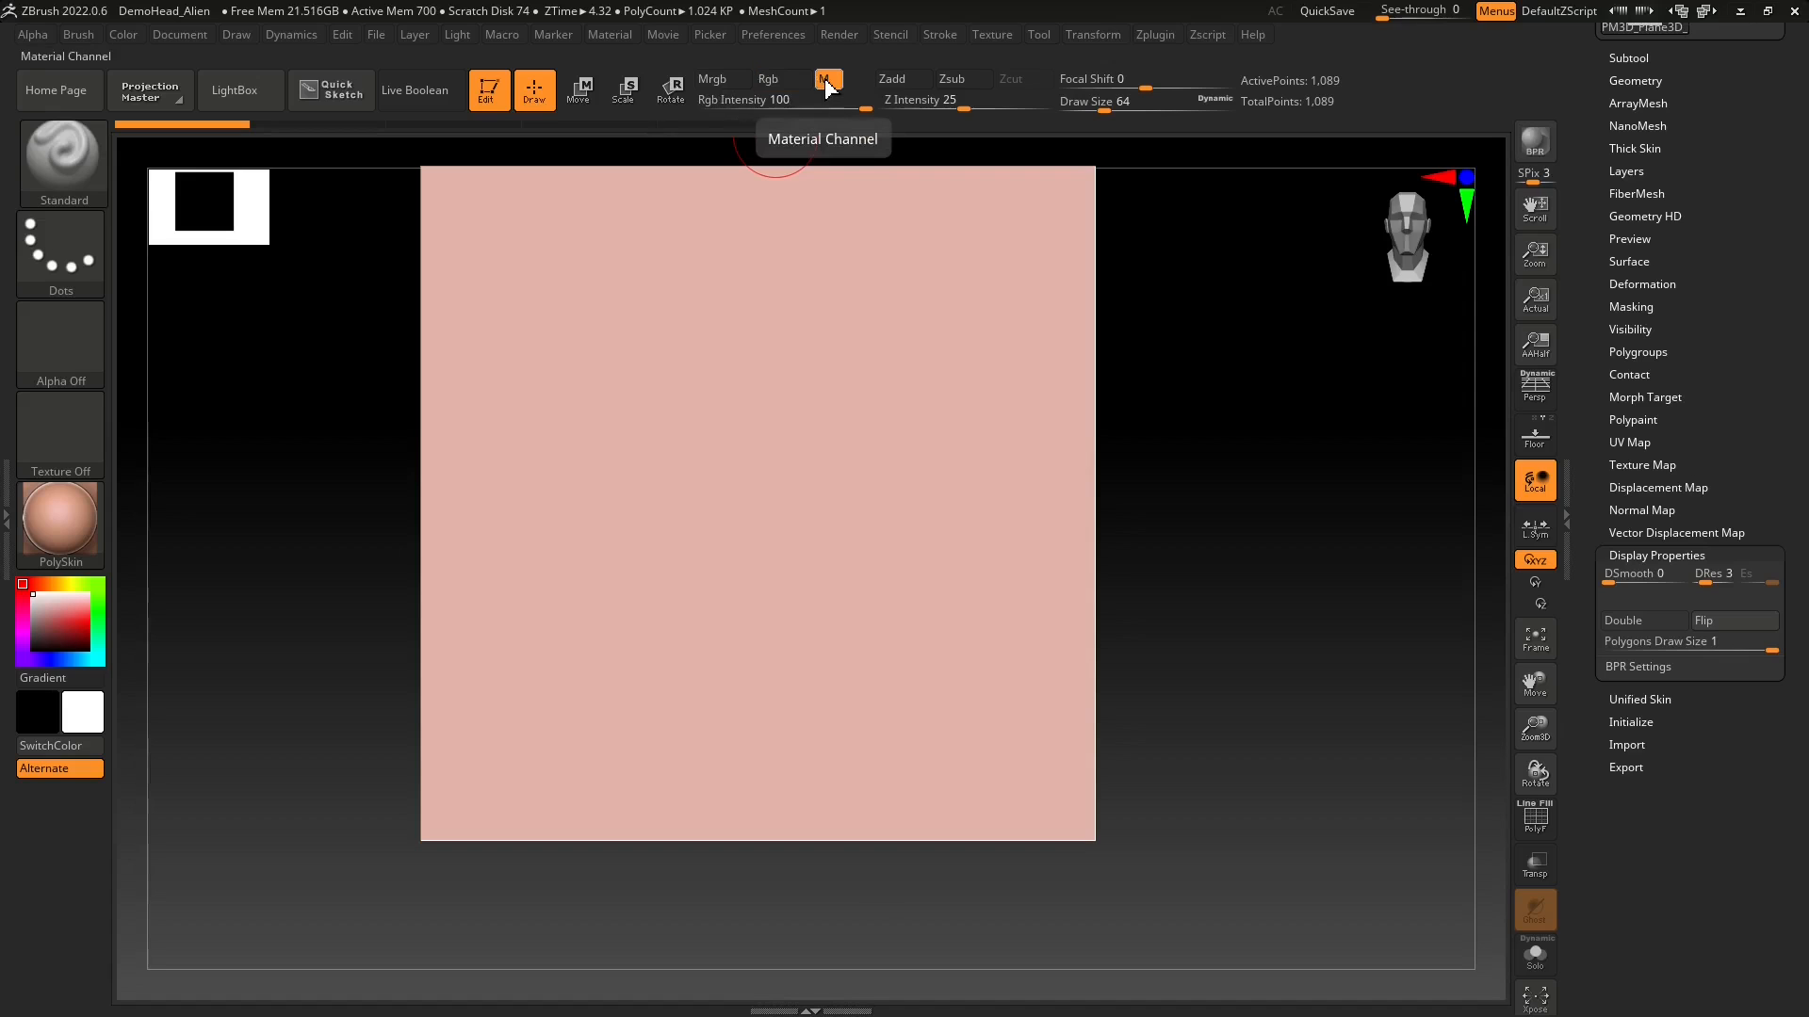
mouse_move(72, 528)
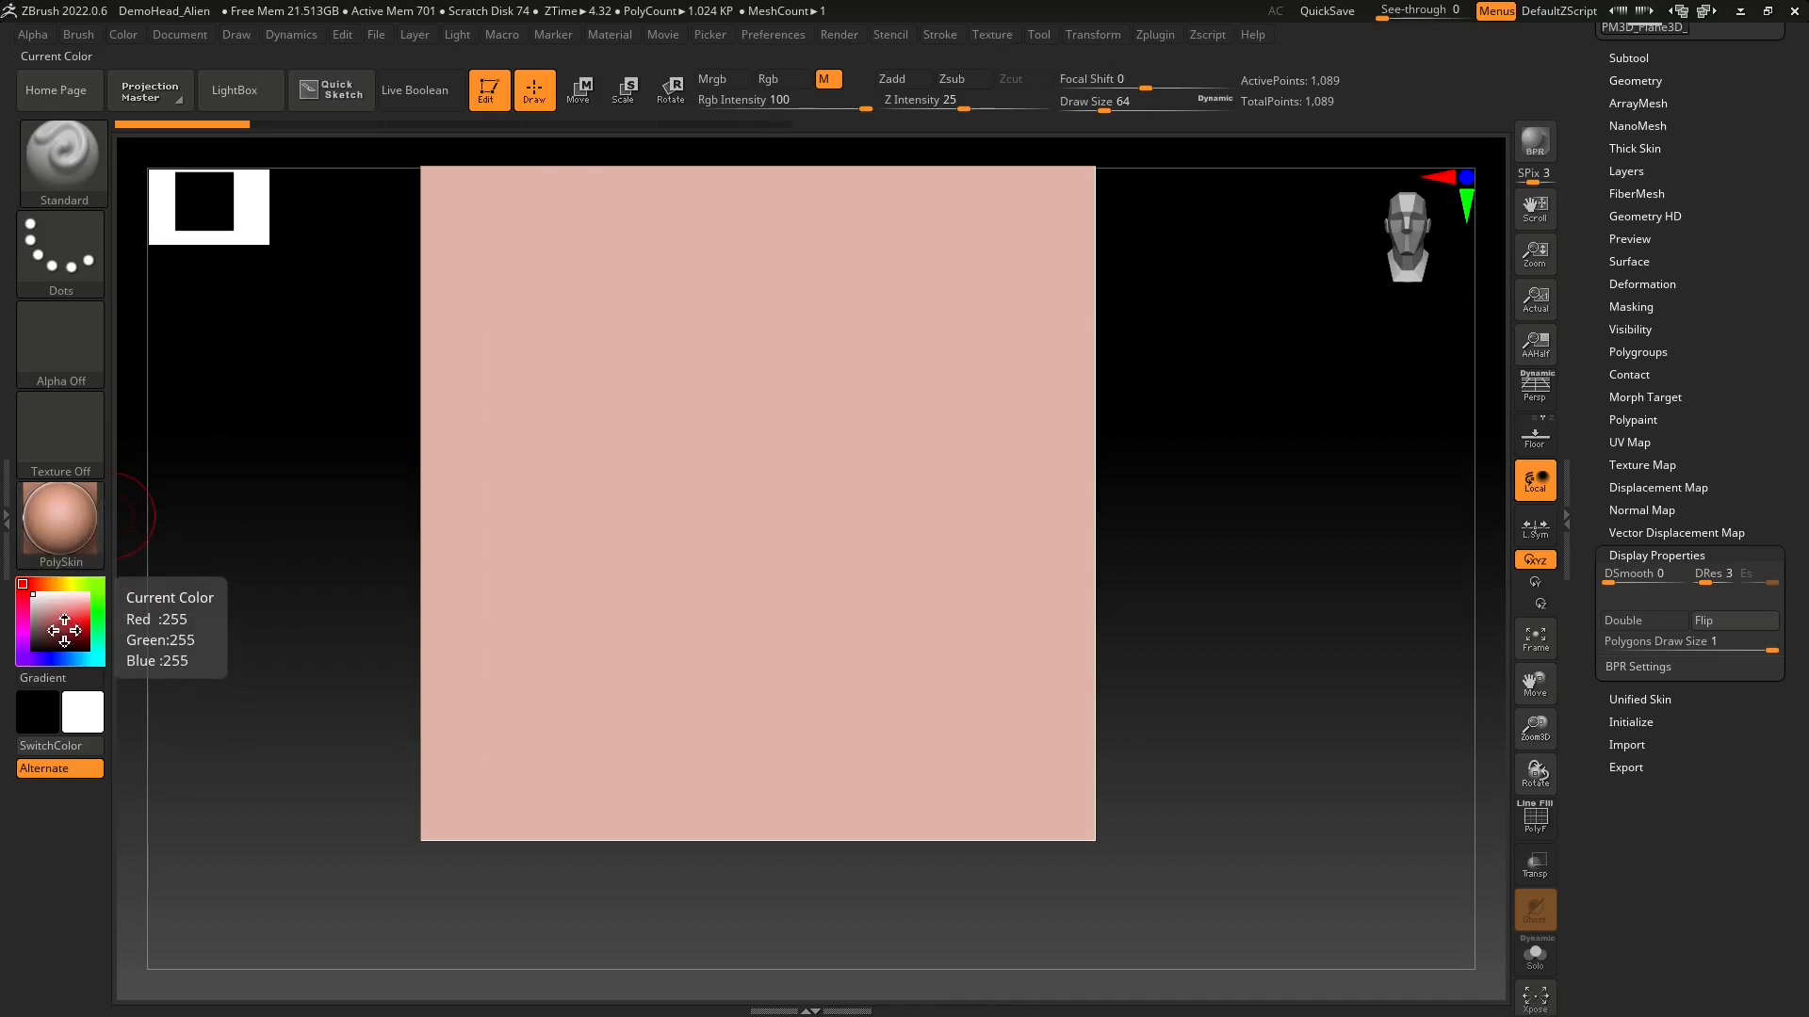
- Enable the Rgb channel, choose a muted red and paint several crossing diagonal strokes across the plane
left_click(797, 81)
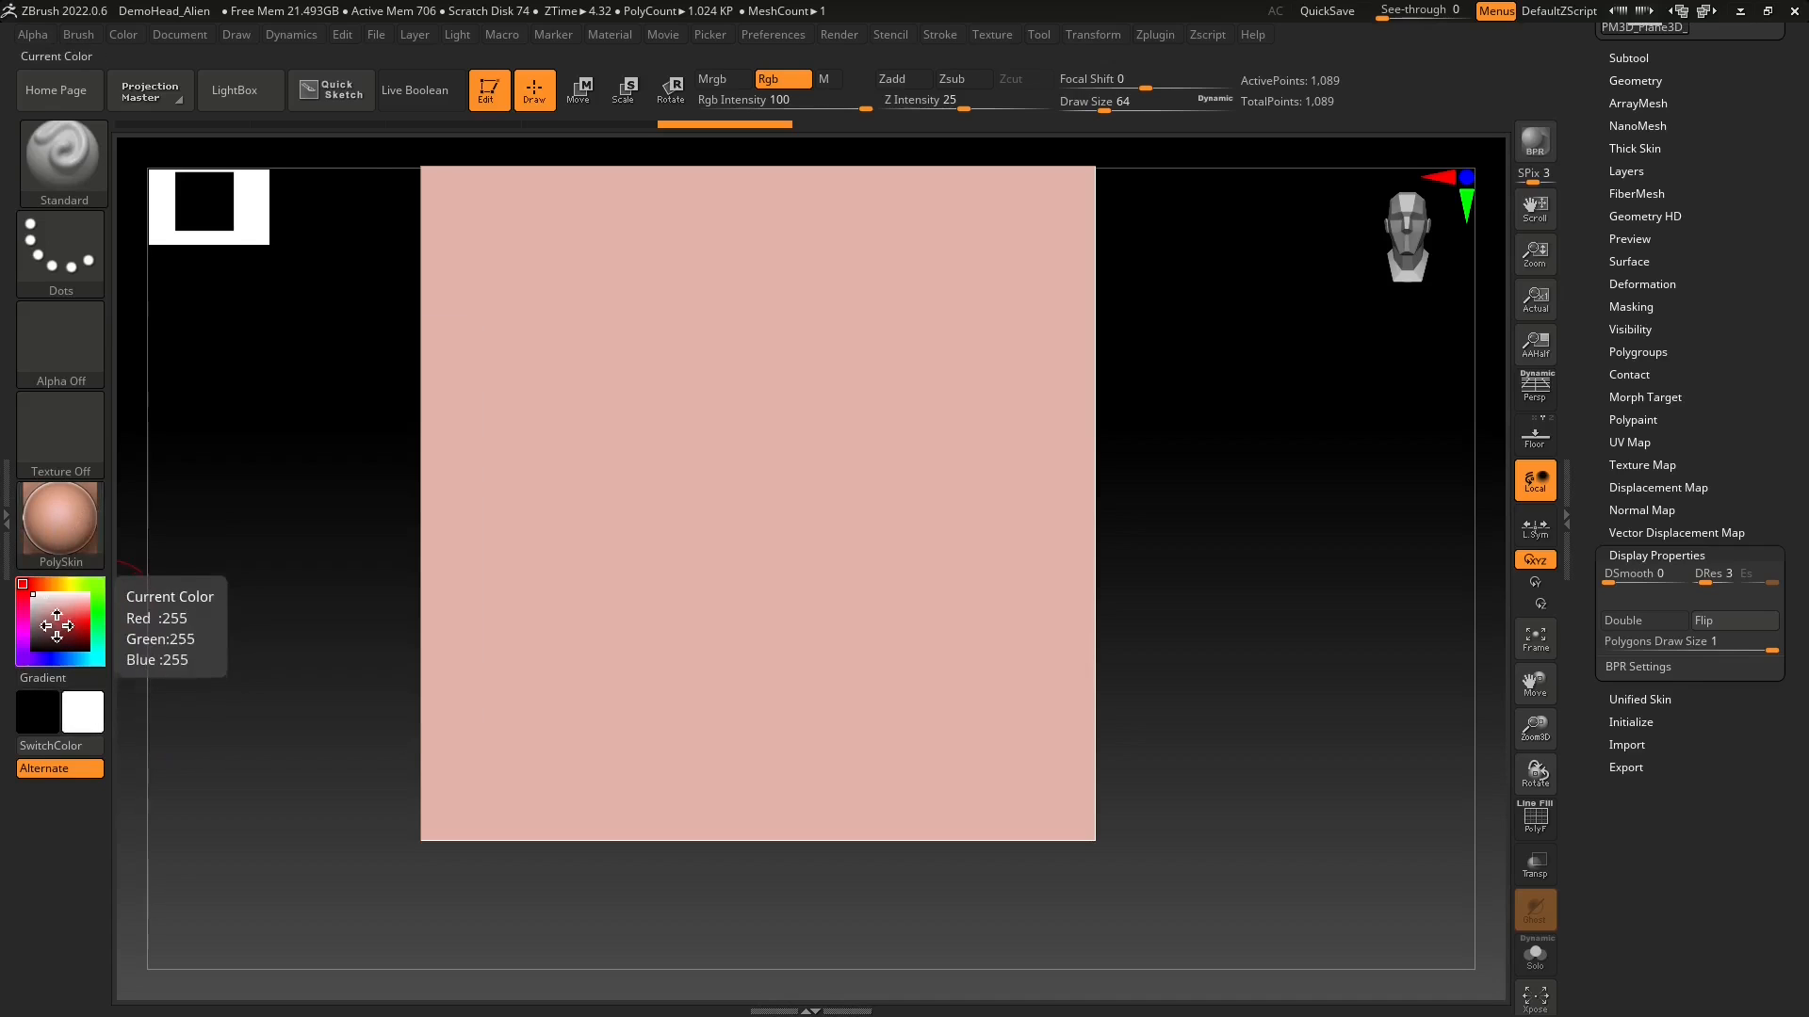
left_click_drag(56, 625, 59, 624)
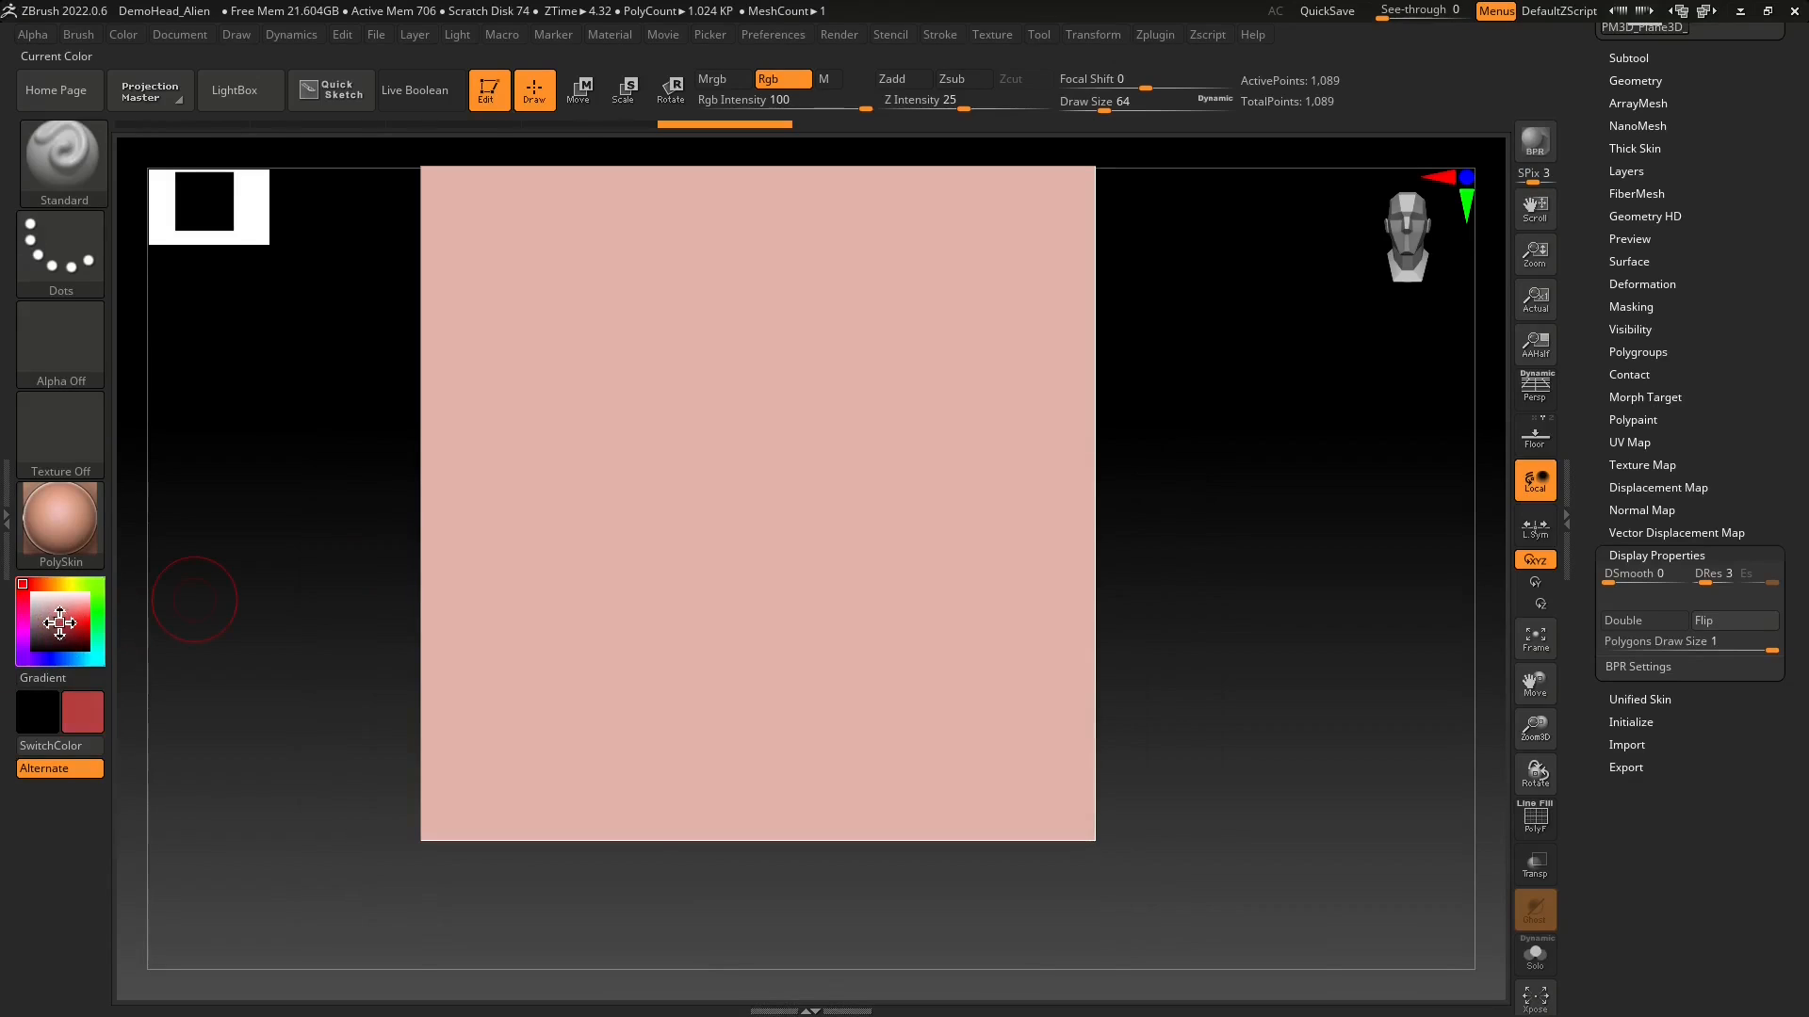
left_click_drag(576, 283, 946, 598)
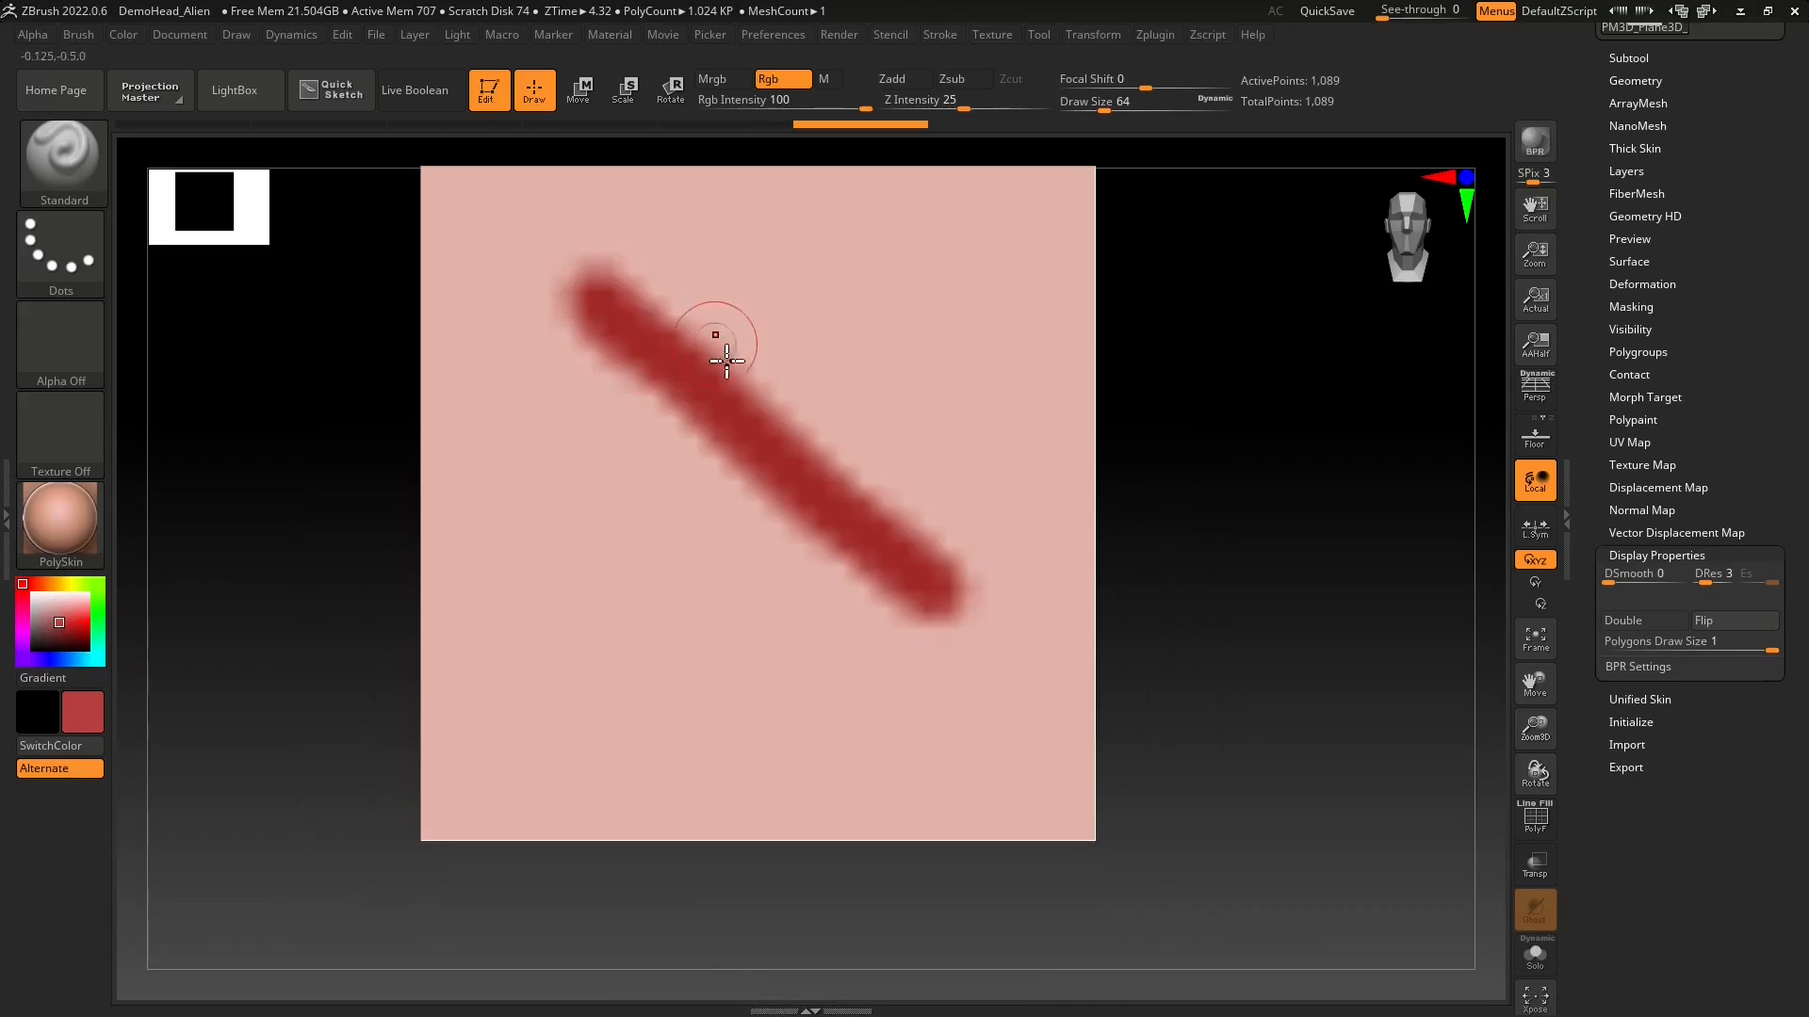
left_click_drag(618, 276, 697, 353)
mouse_move(662, 300)
left_mouse_down()
mouse_move(747, 330)
mouse_move(928, 495)
left_mouse_up()
left_click_drag(952, 329, 674, 565)
left_click_drag(810, 287, 757, 337)
left_click_drag(441, 429, 727, 666)
left_click_drag(596, 765, 904, 557)
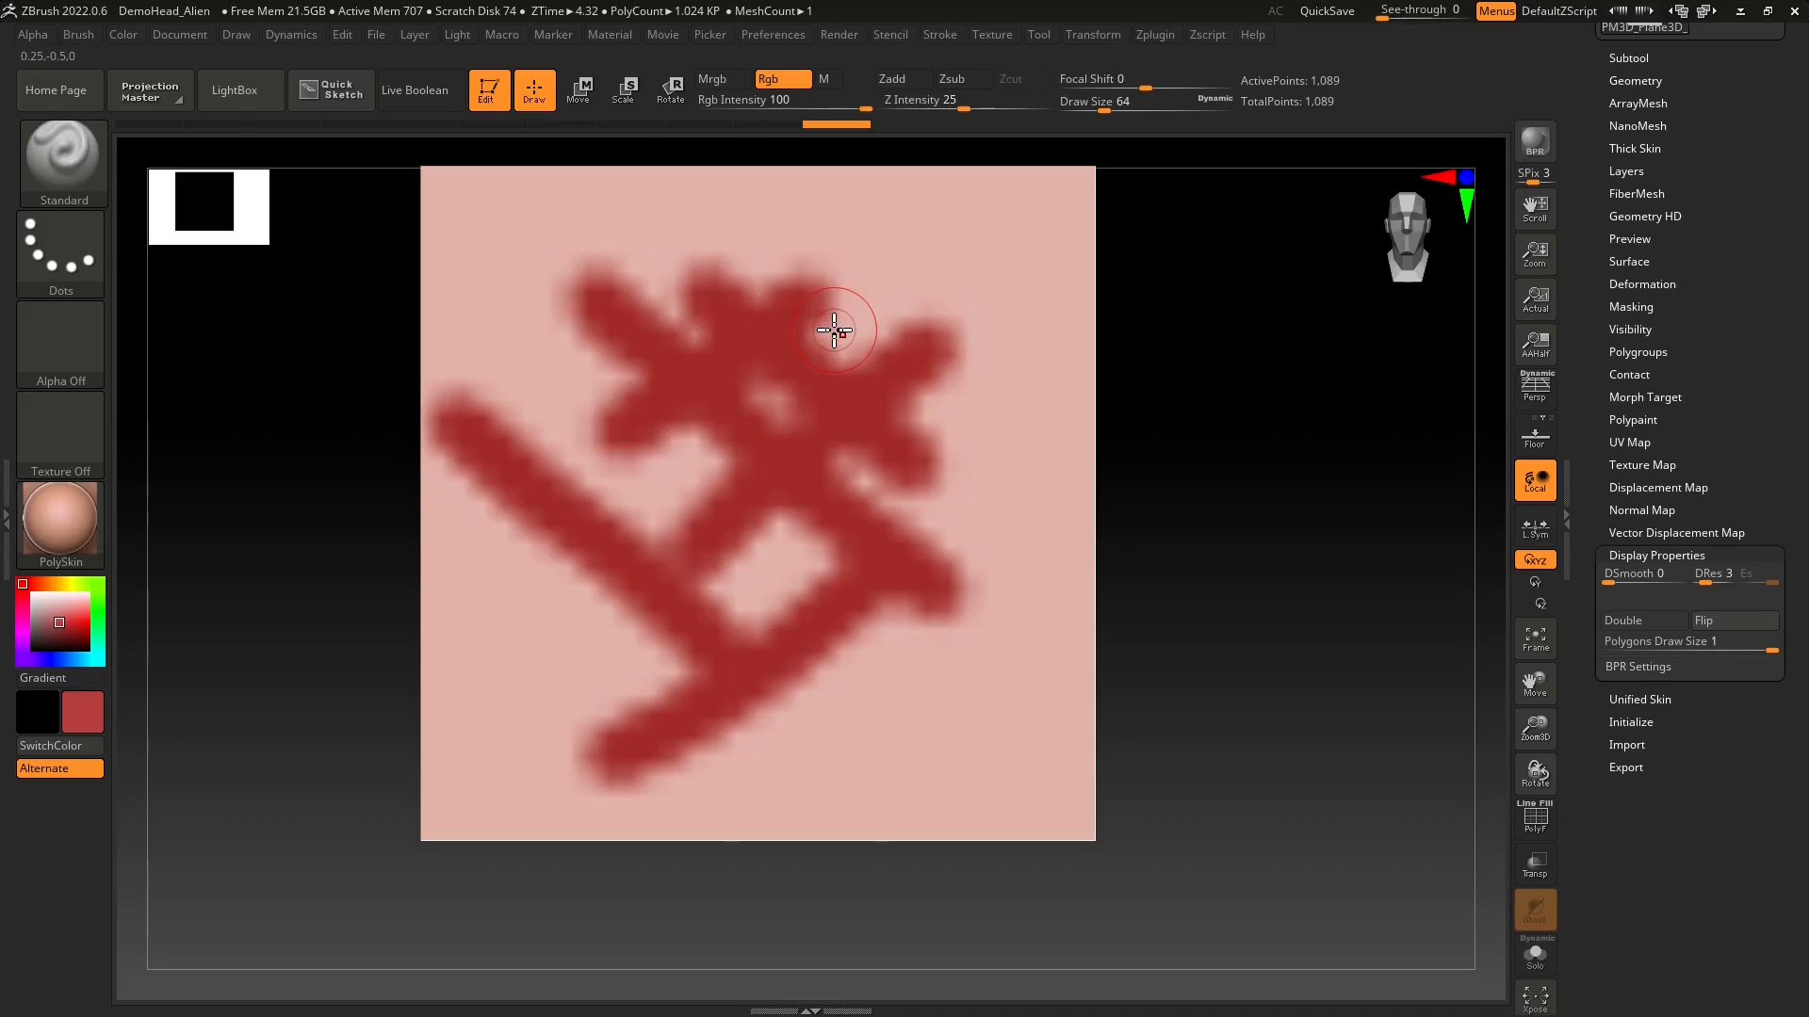
- Preview the painted plane in the Flat Color material and change its material to SketchShaded4
left_click(62, 537)
left_click(179, 454)
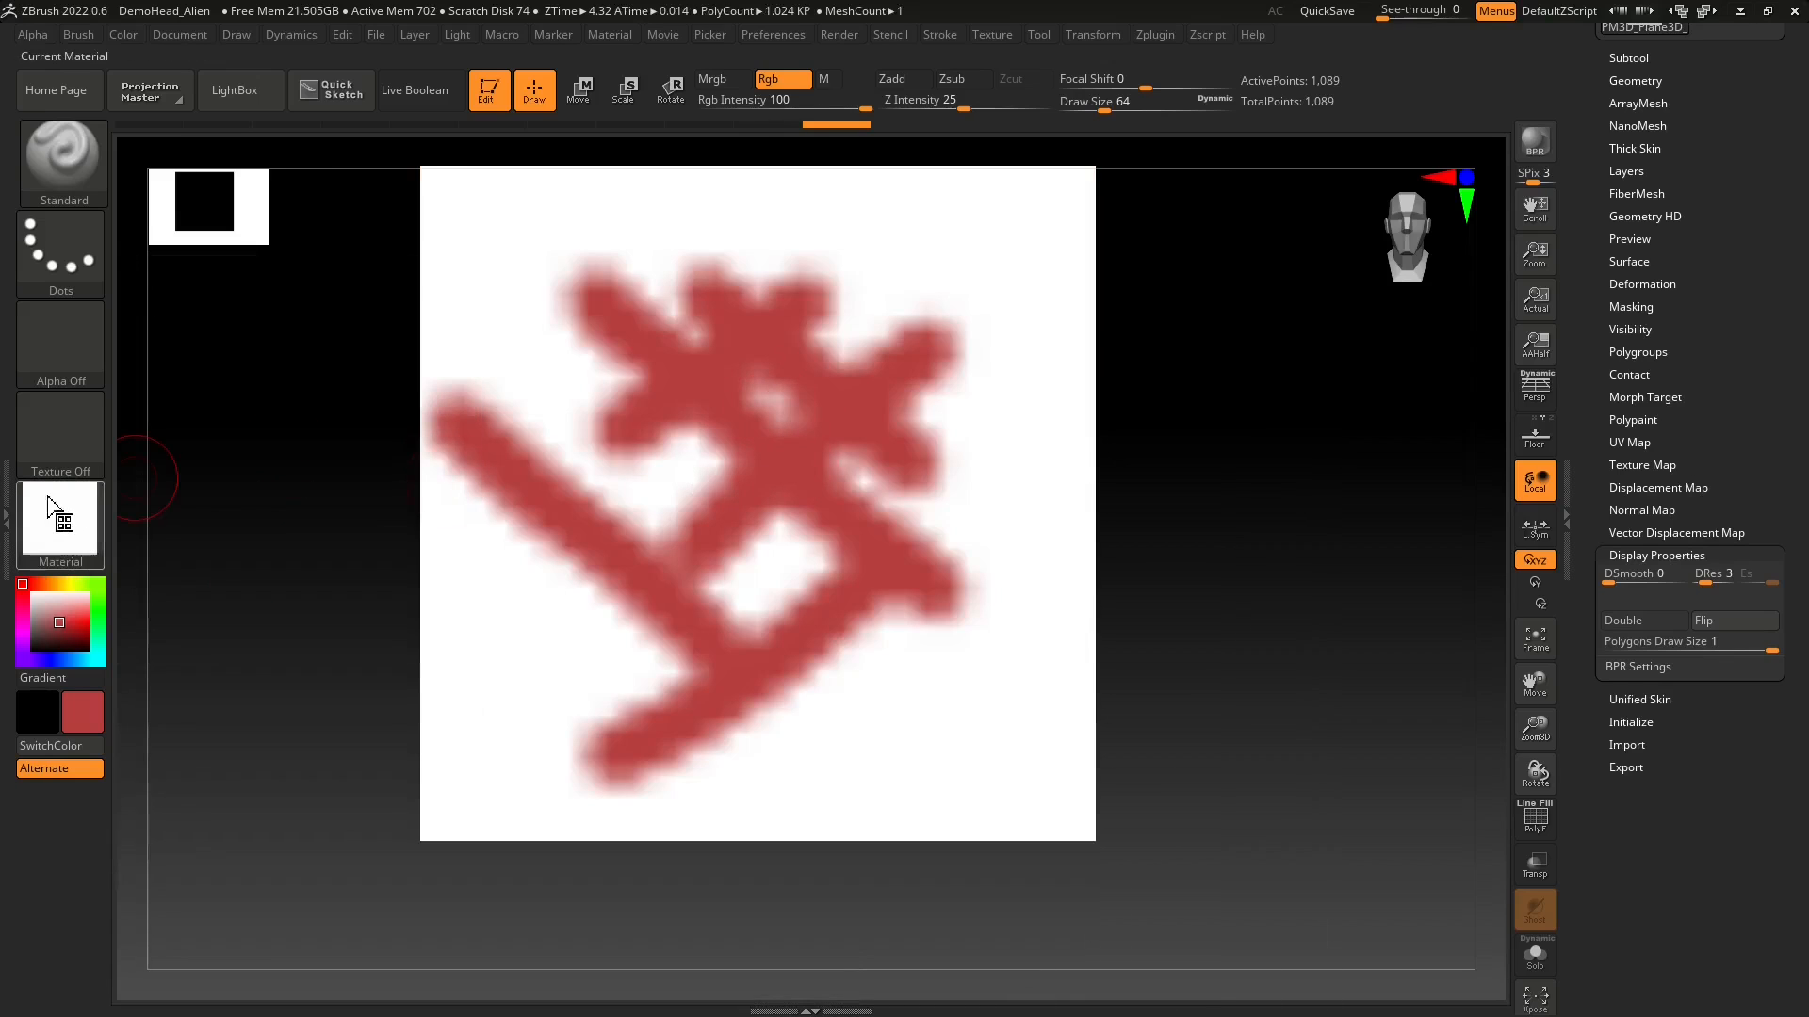
left_click(57, 530)
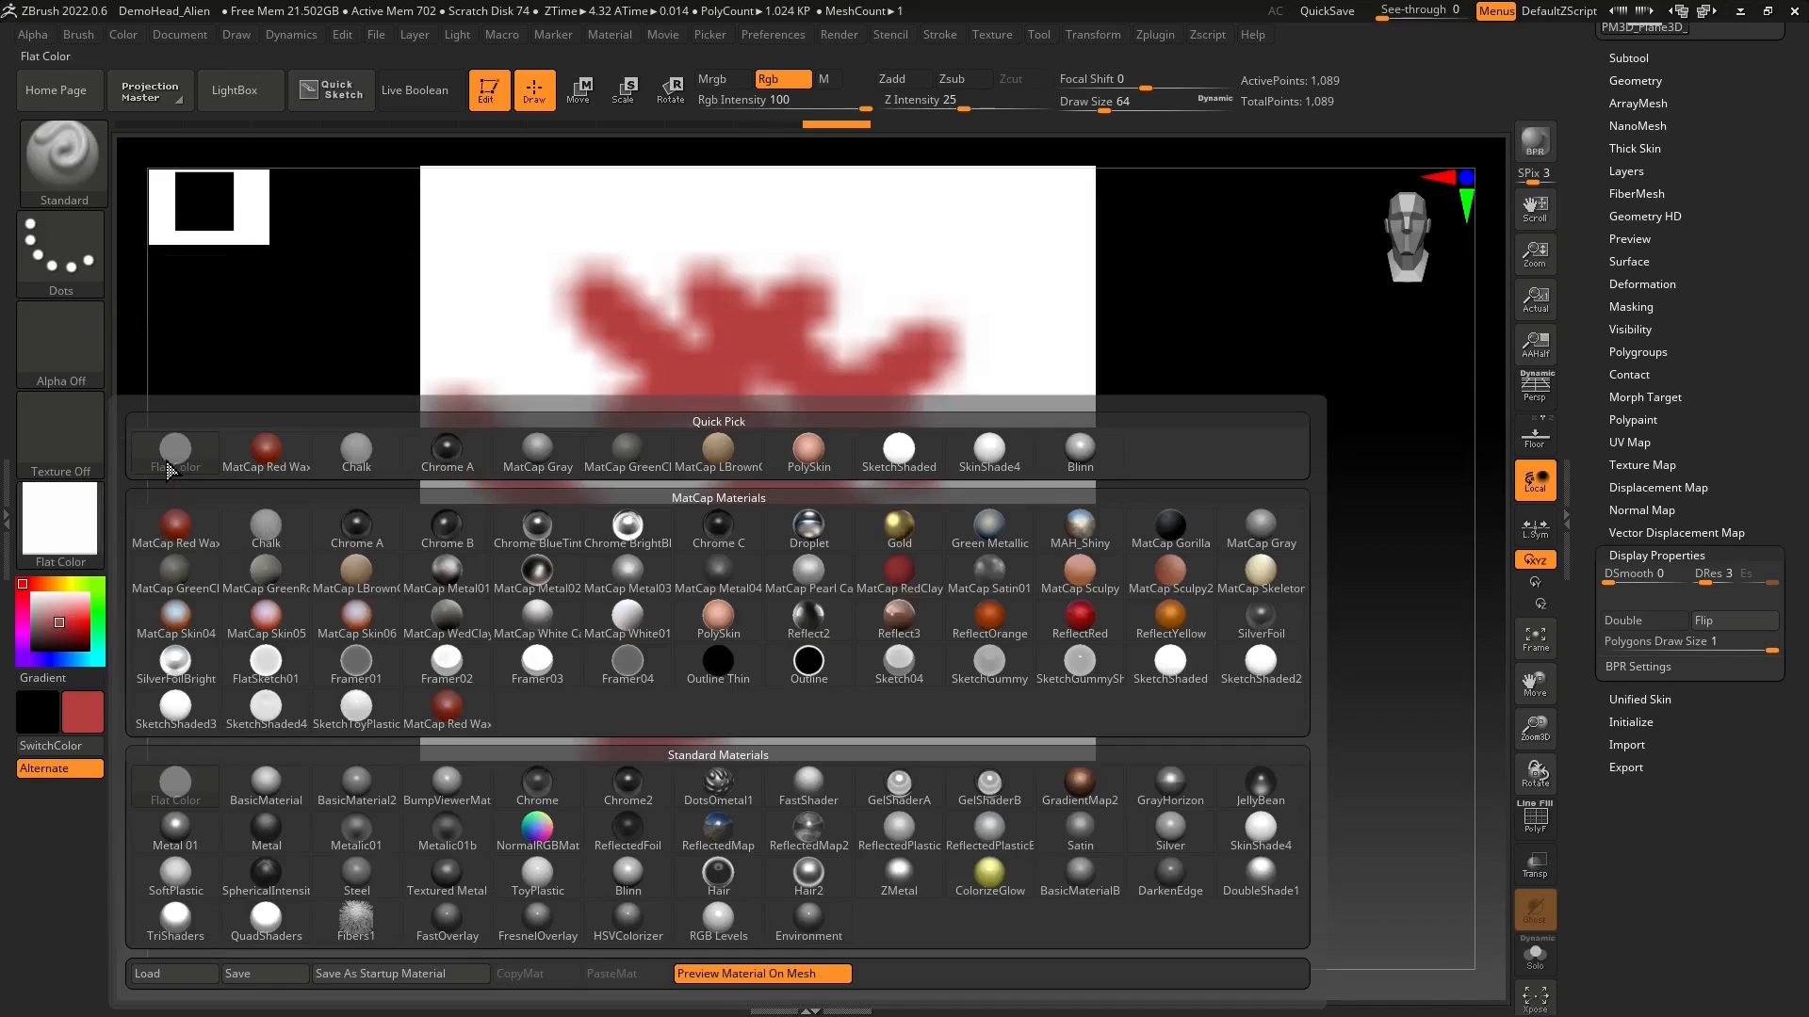
left_click(275, 709)
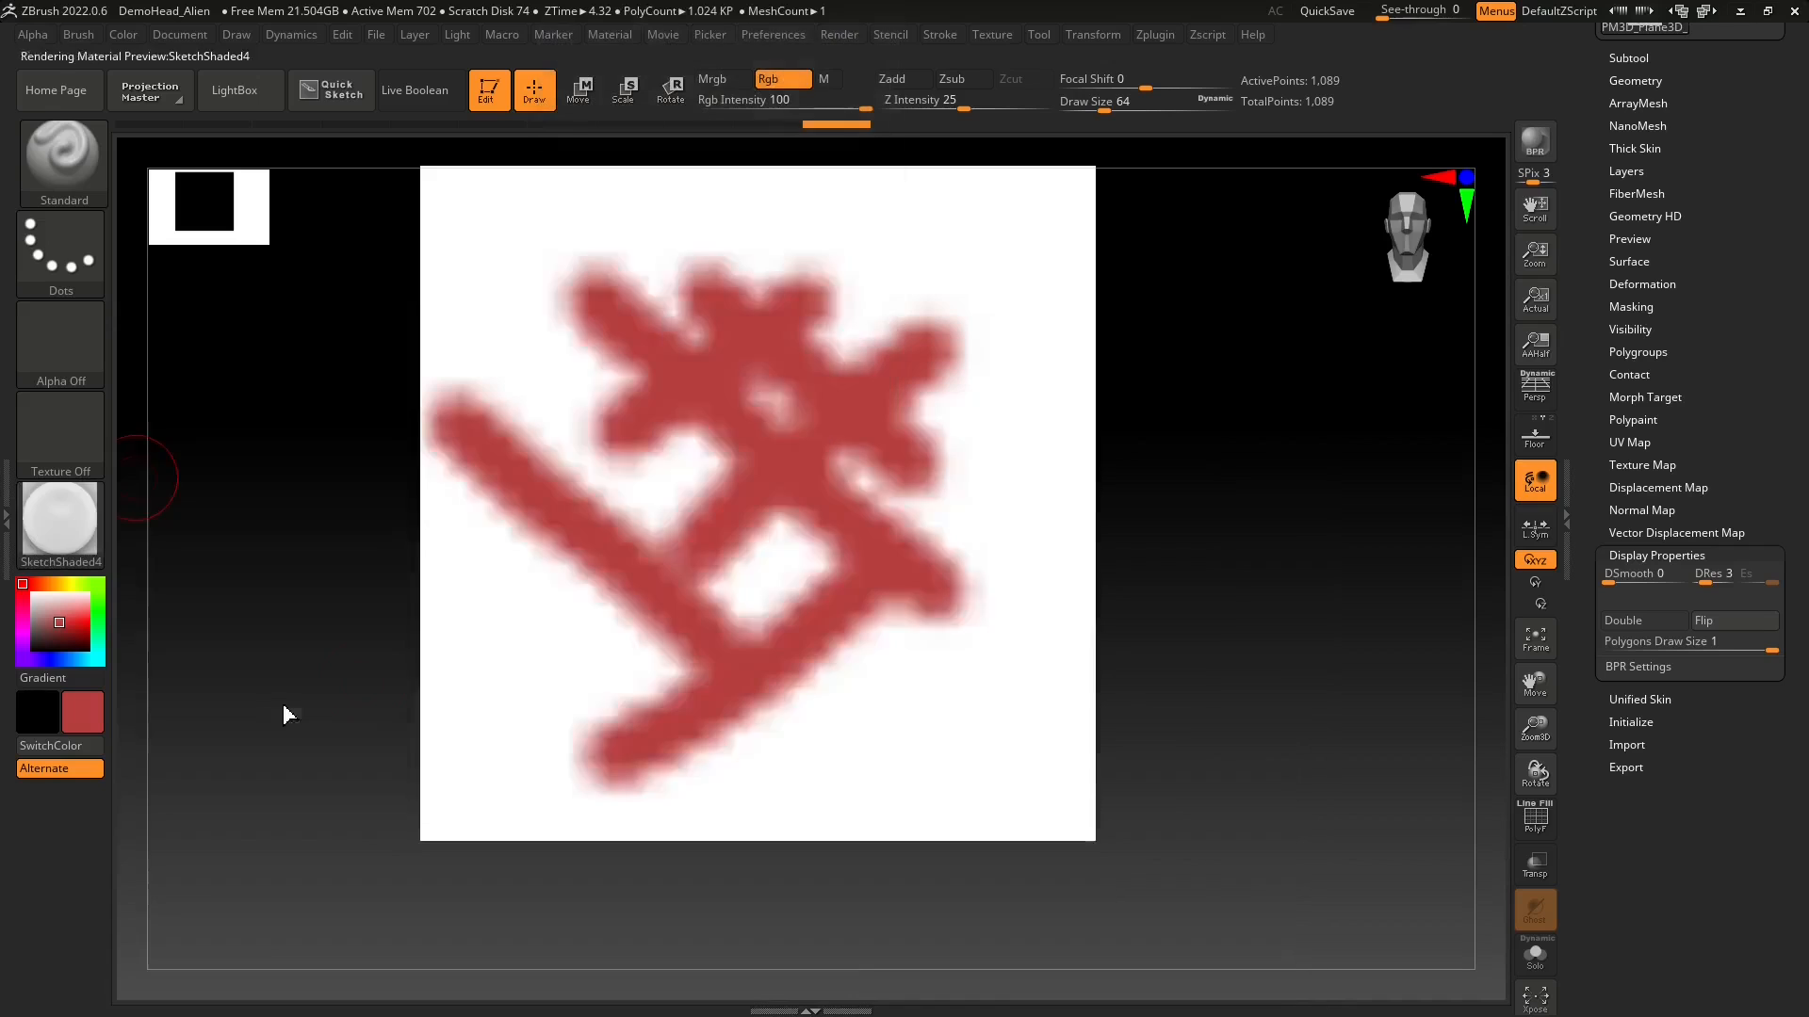
- Preview the painted plane in SketchShaded3, ReflectOrange and Gold, and set its material to Flat Color
left_click(57, 528)
left_click(201, 718)
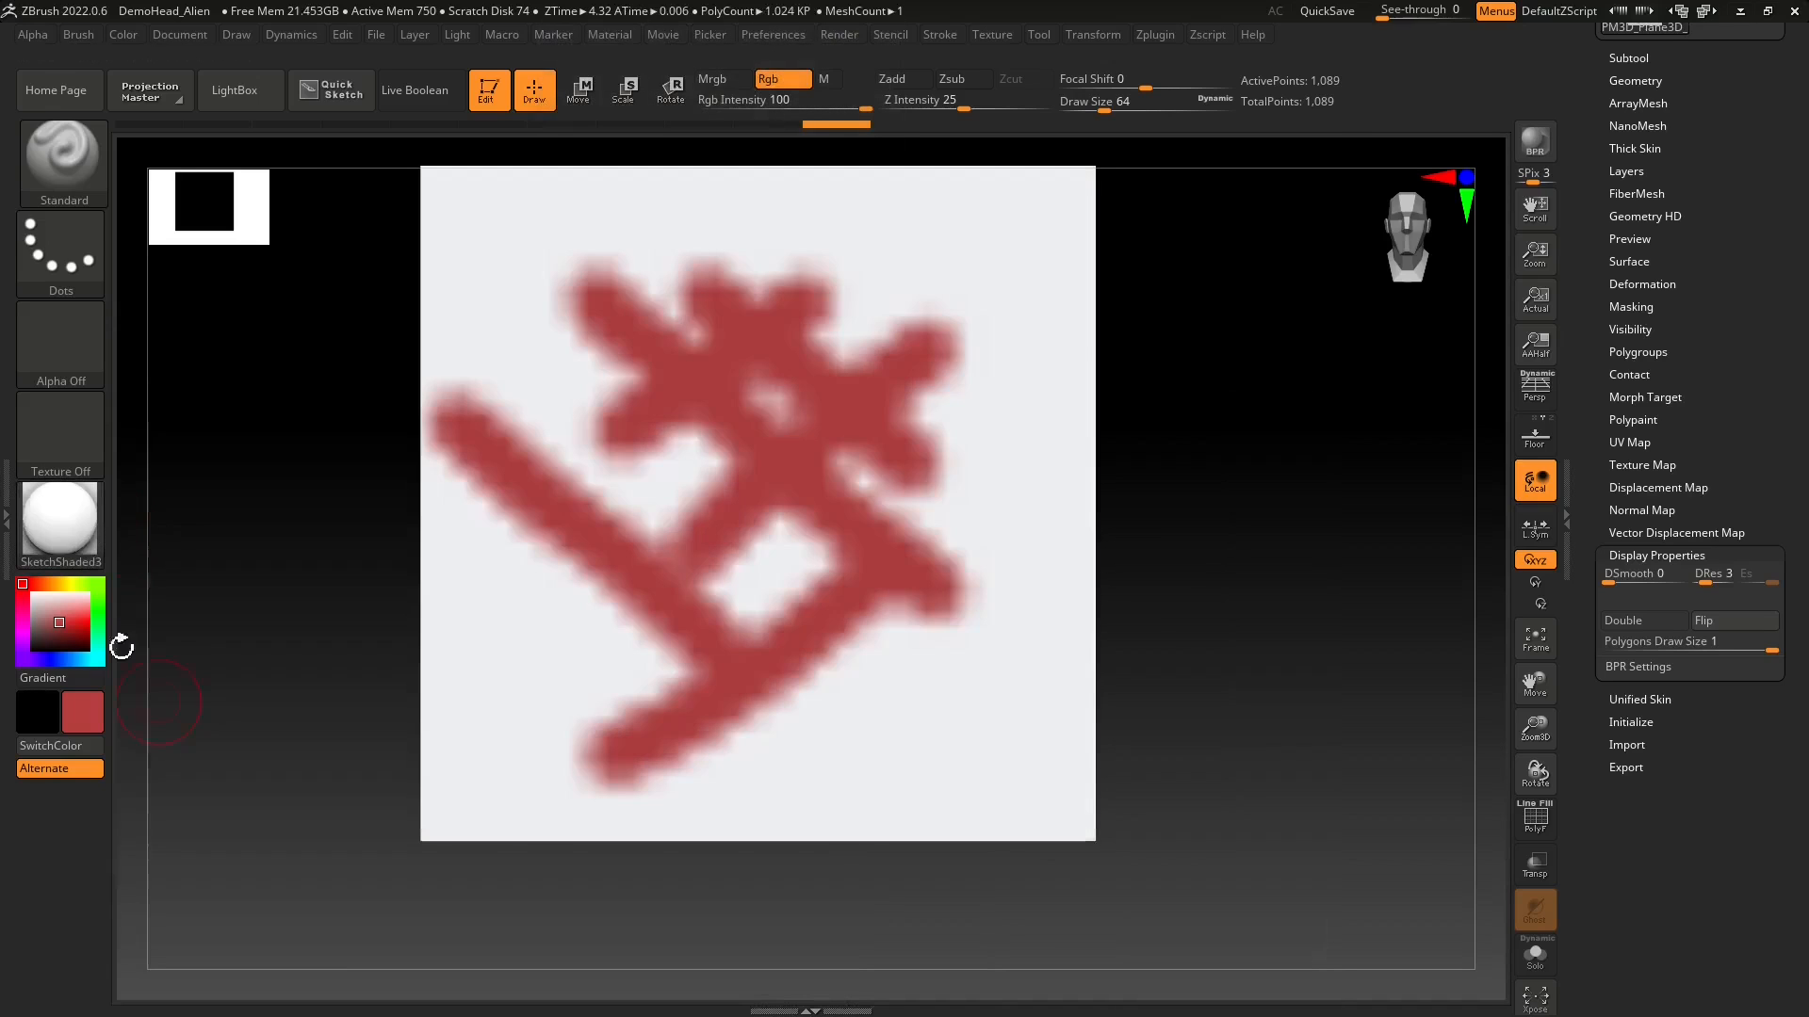
left_click(58, 520)
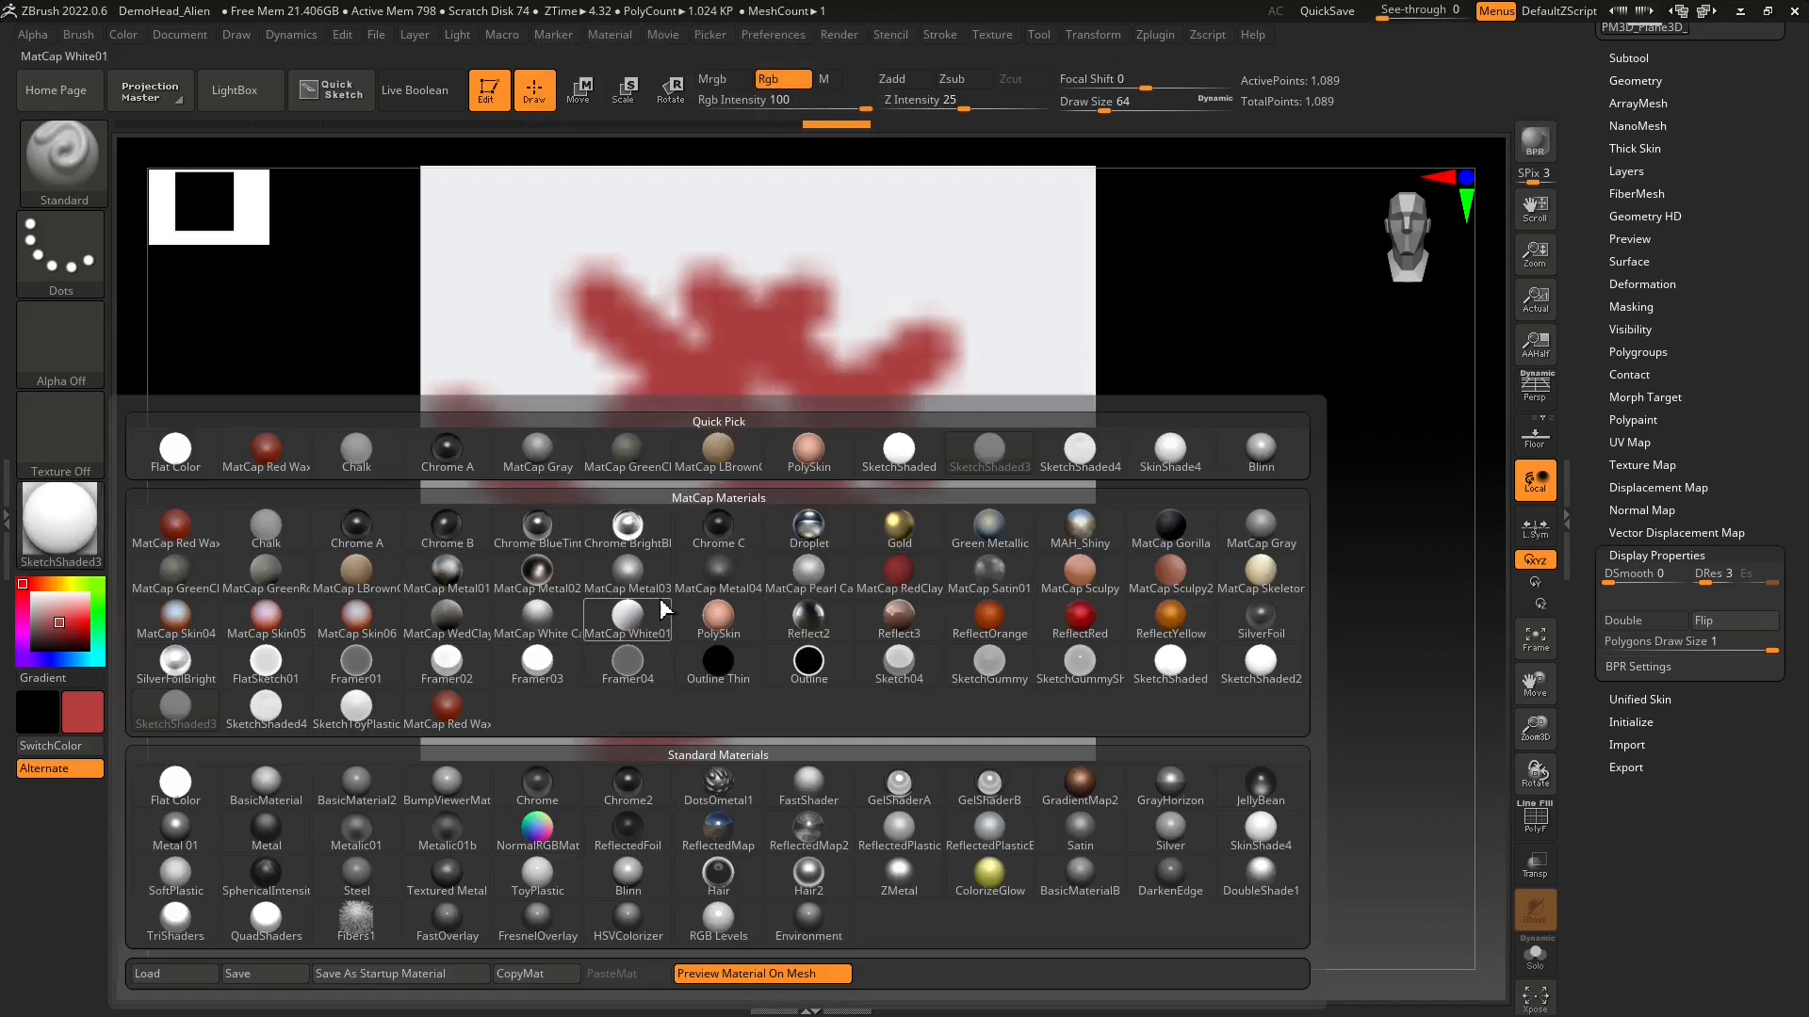
left_click(987, 620)
left_click(49, 524)
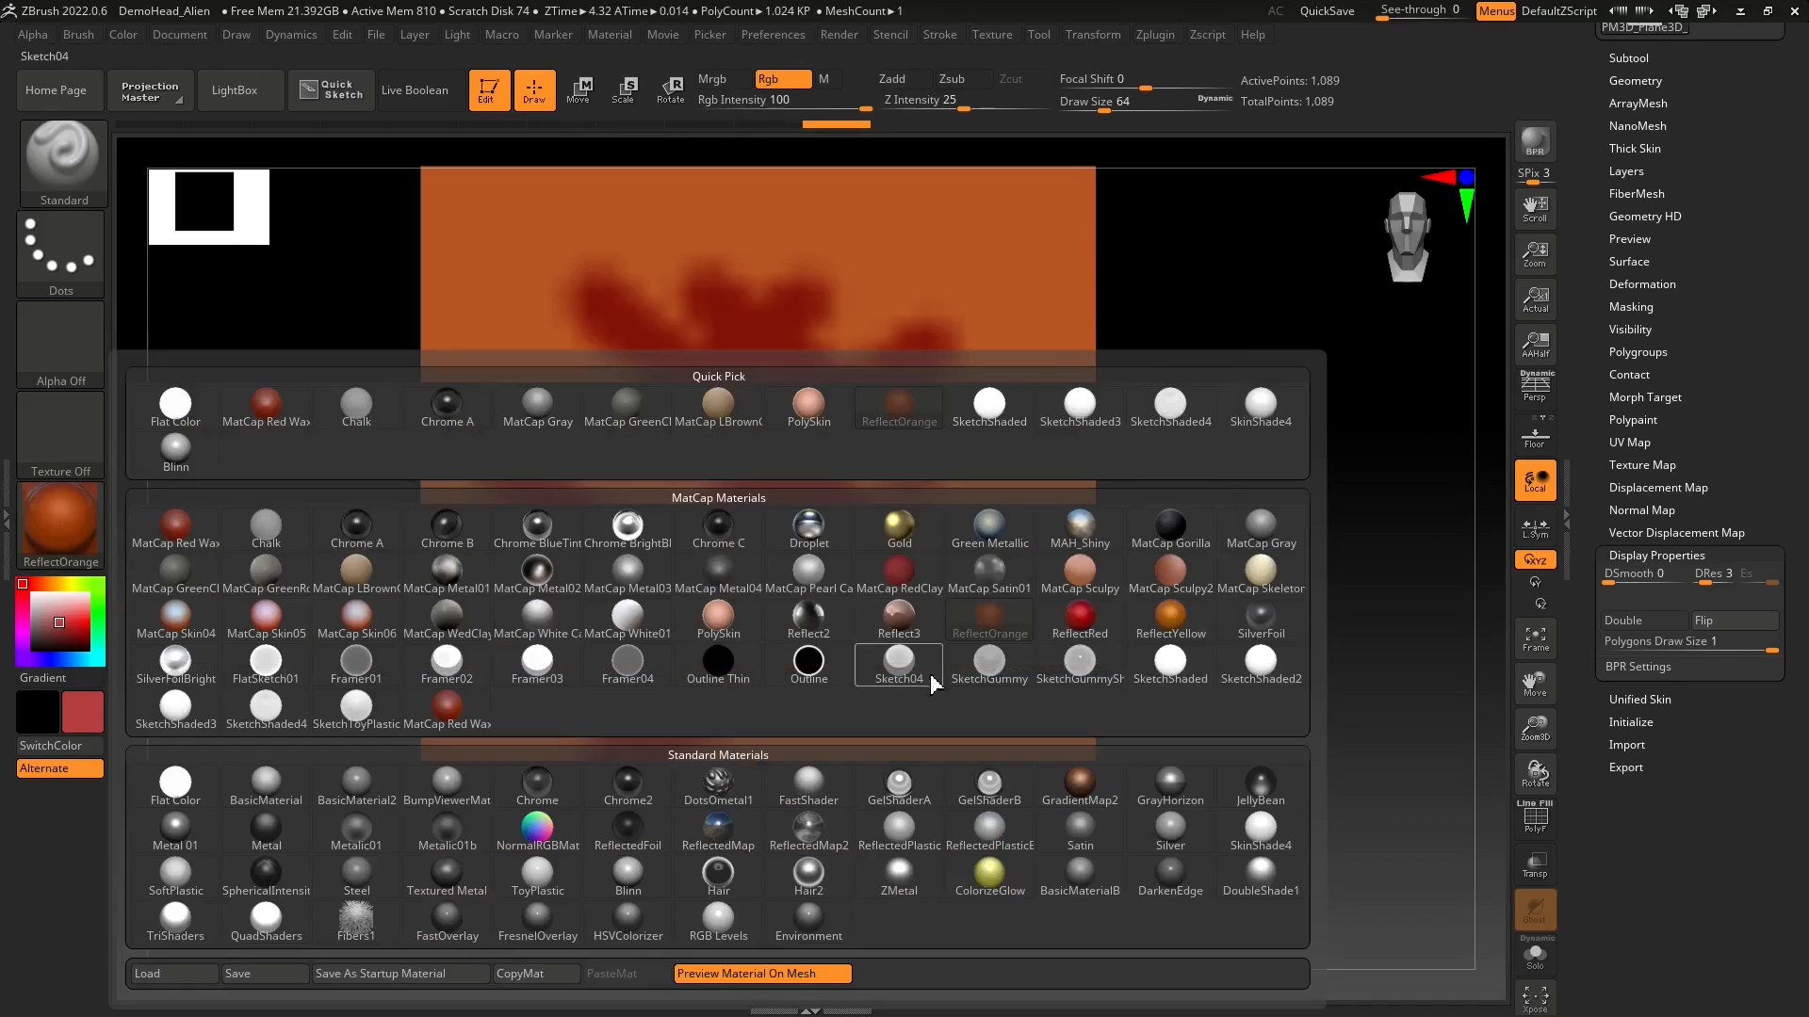
left_click(900, 528)
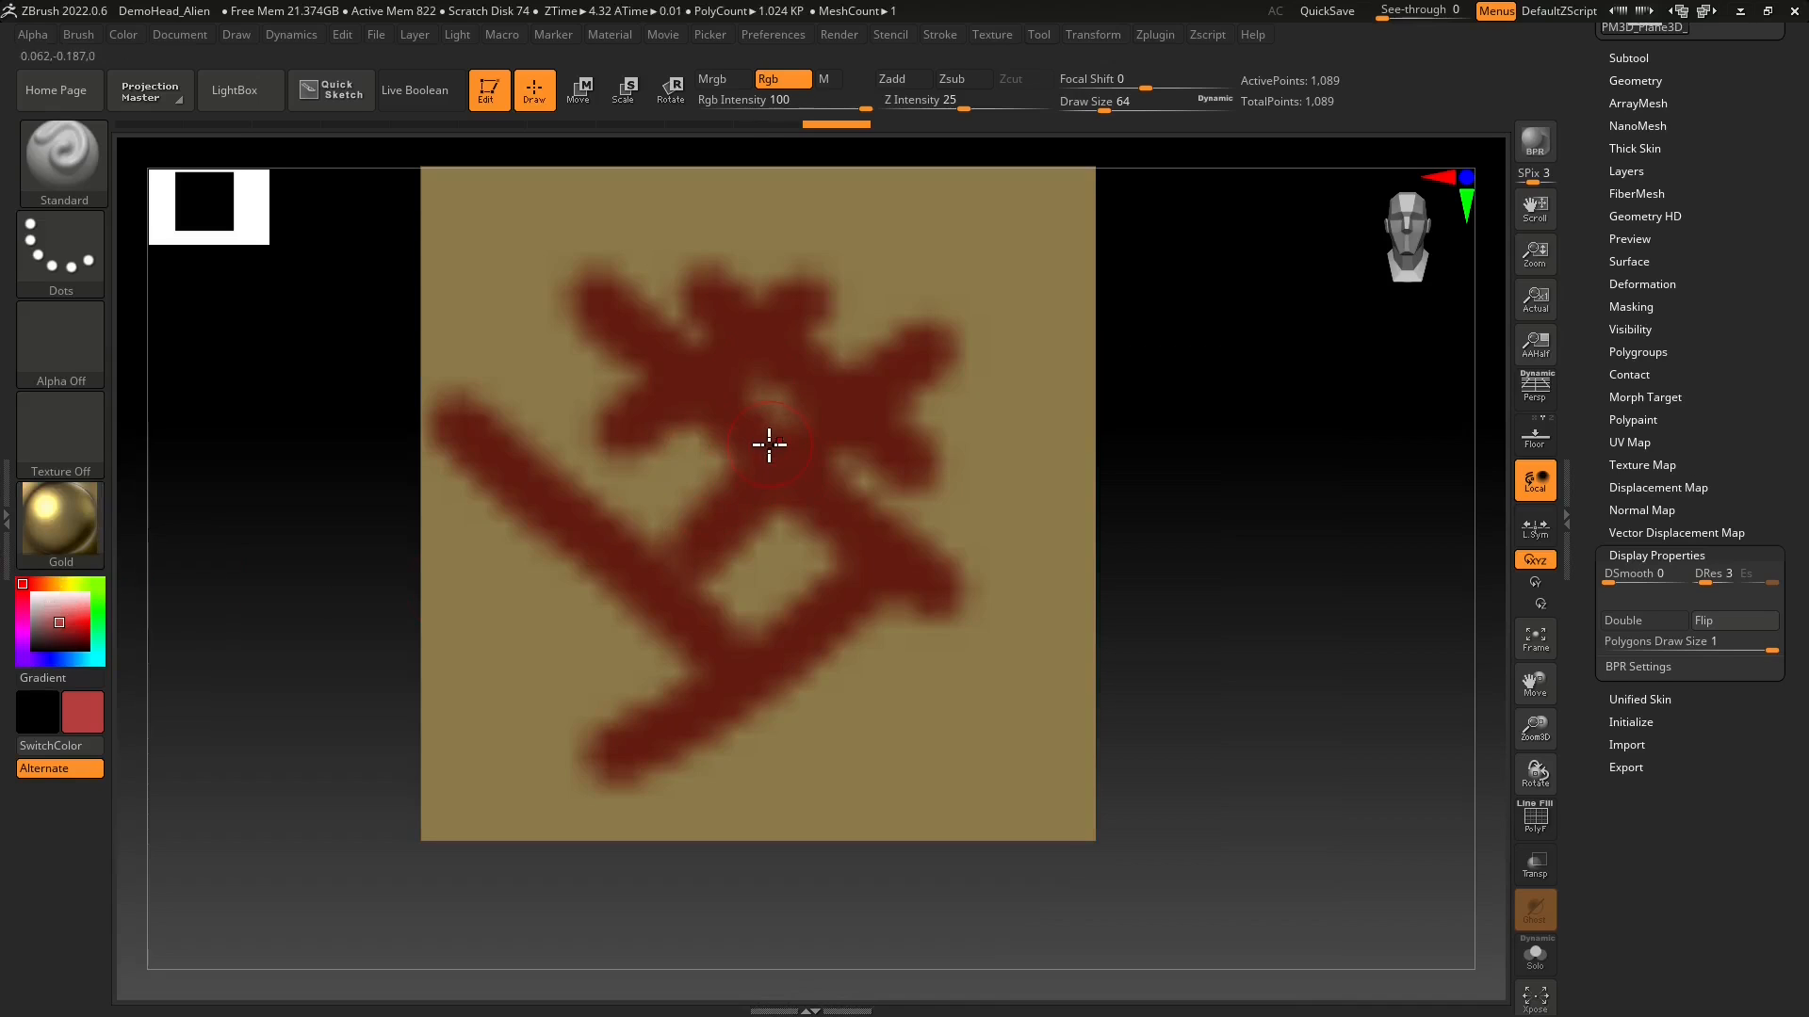
left_click(95, 535)
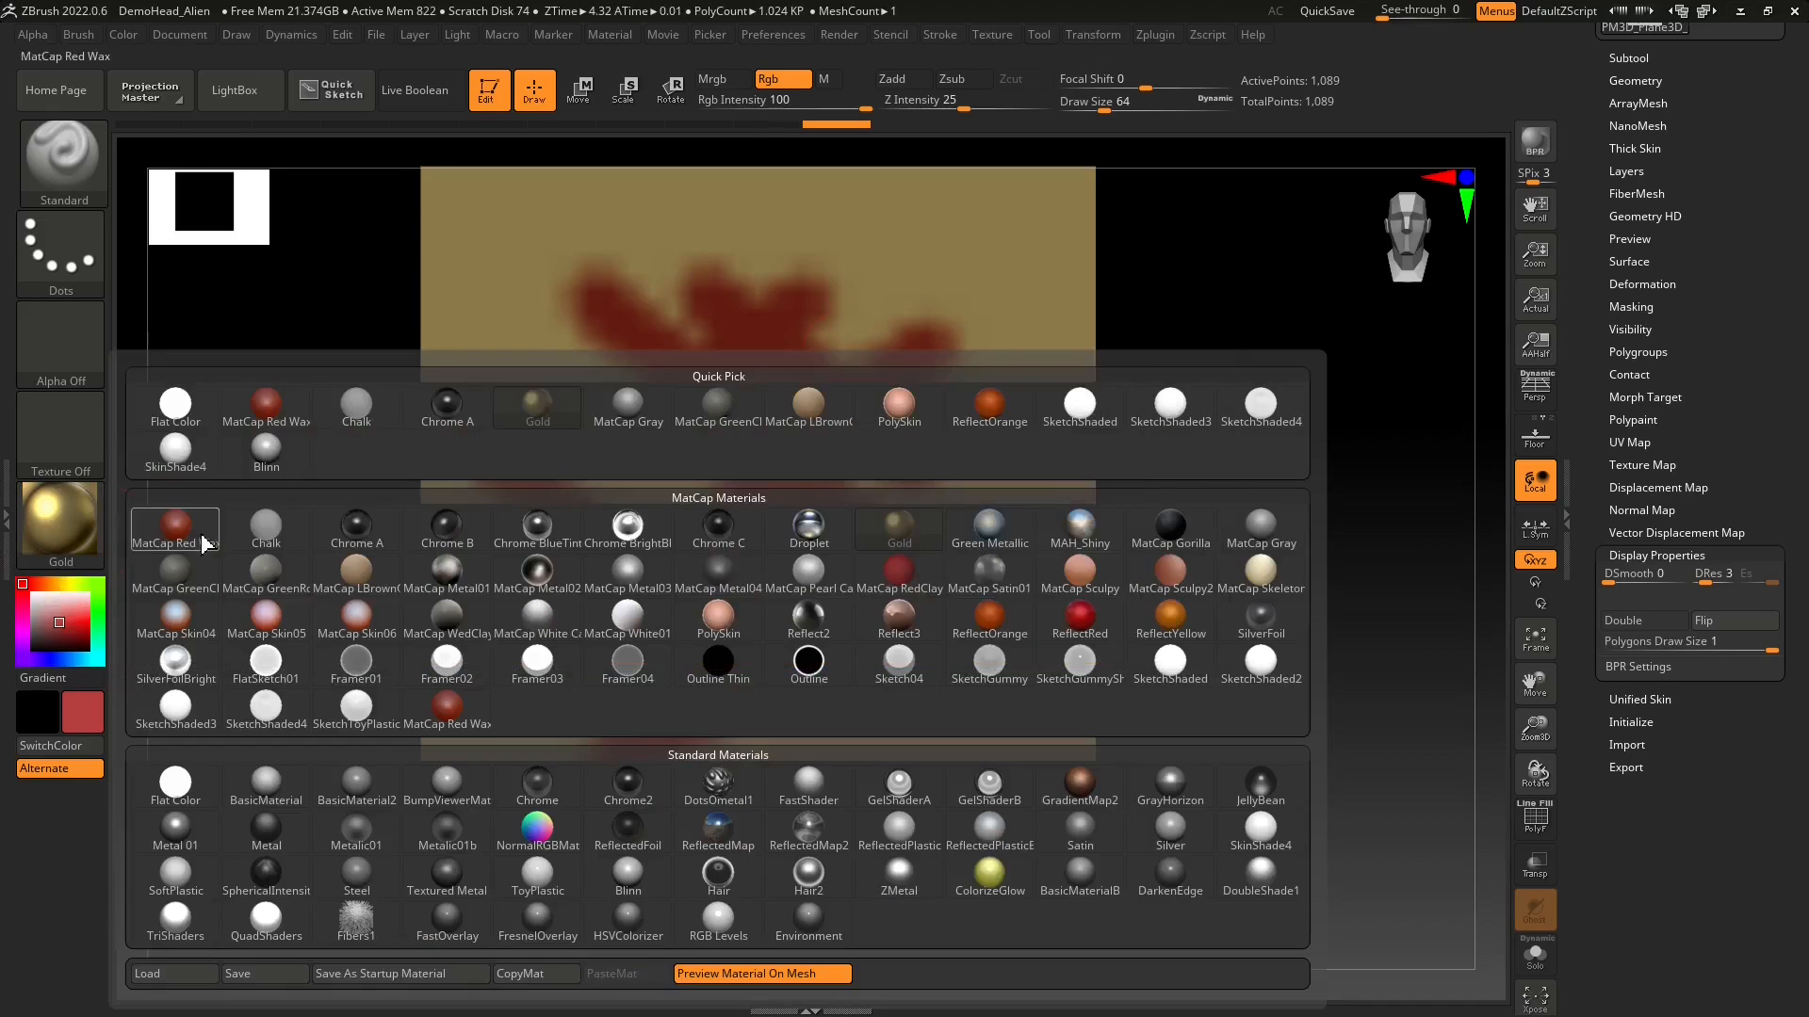
left_click(195, 431)
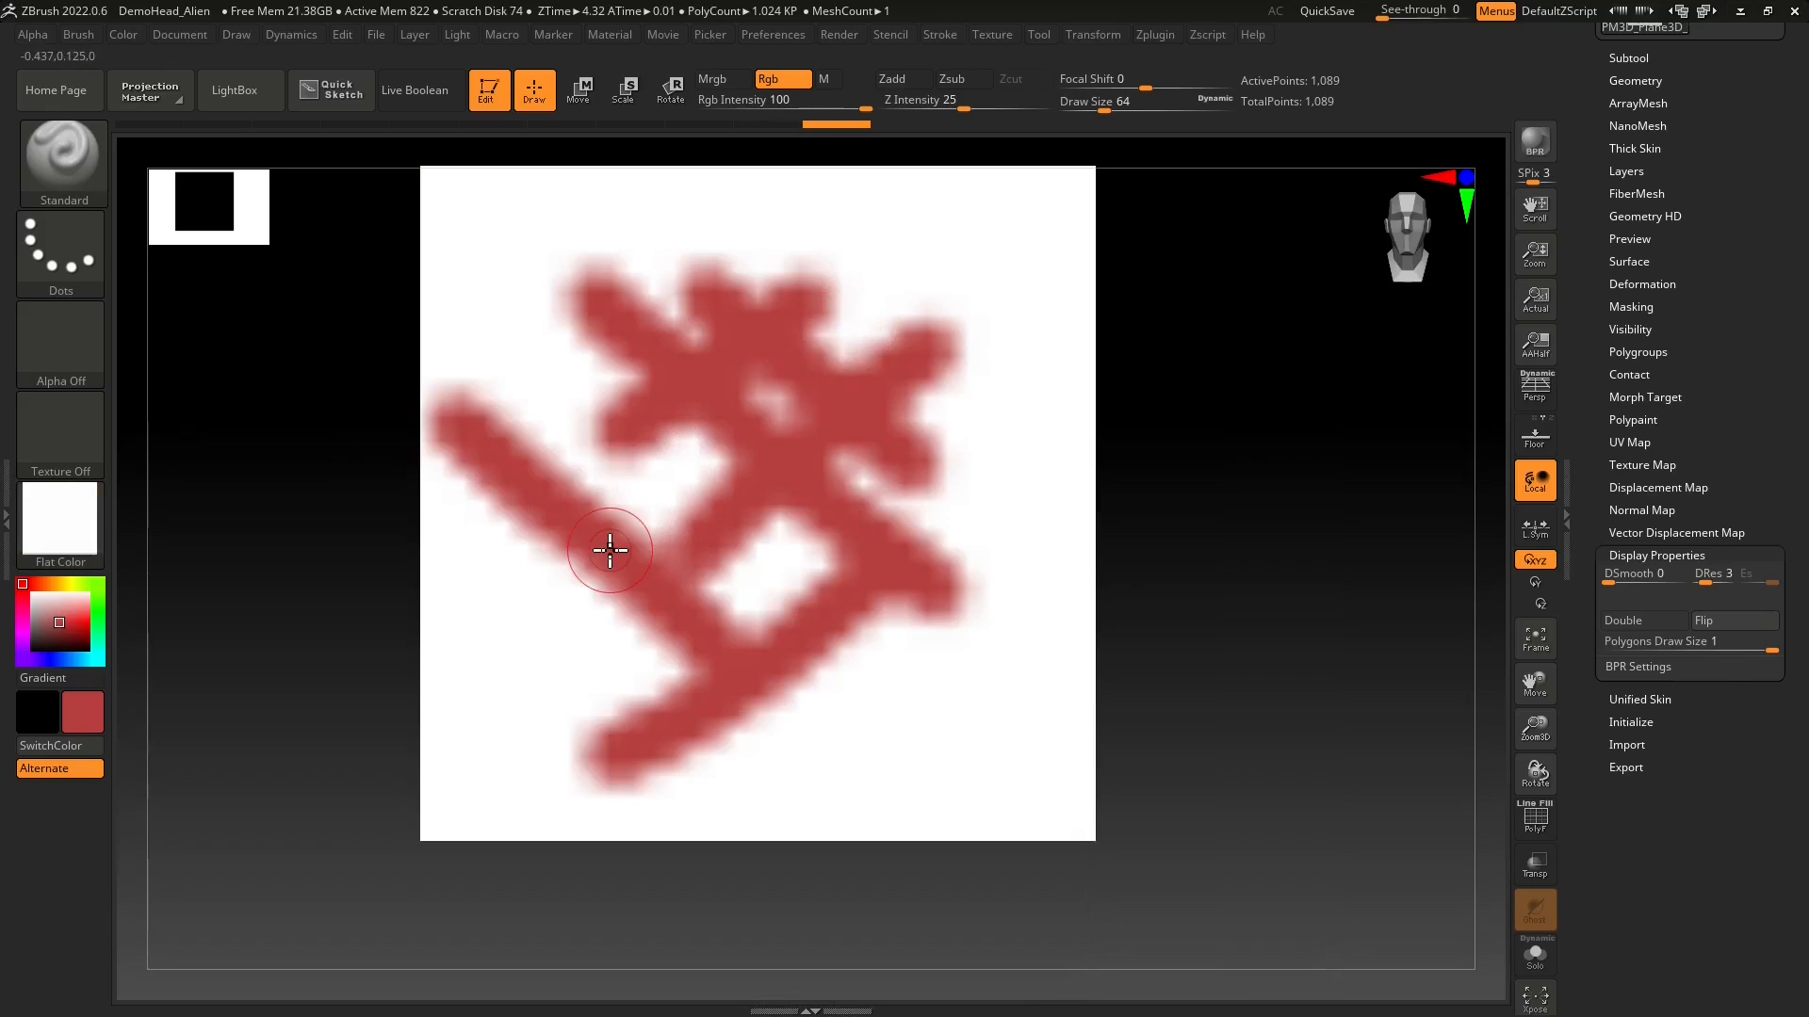
- Clear the canvas and draw a large Circle3D in the centre
key("ctrl+n")
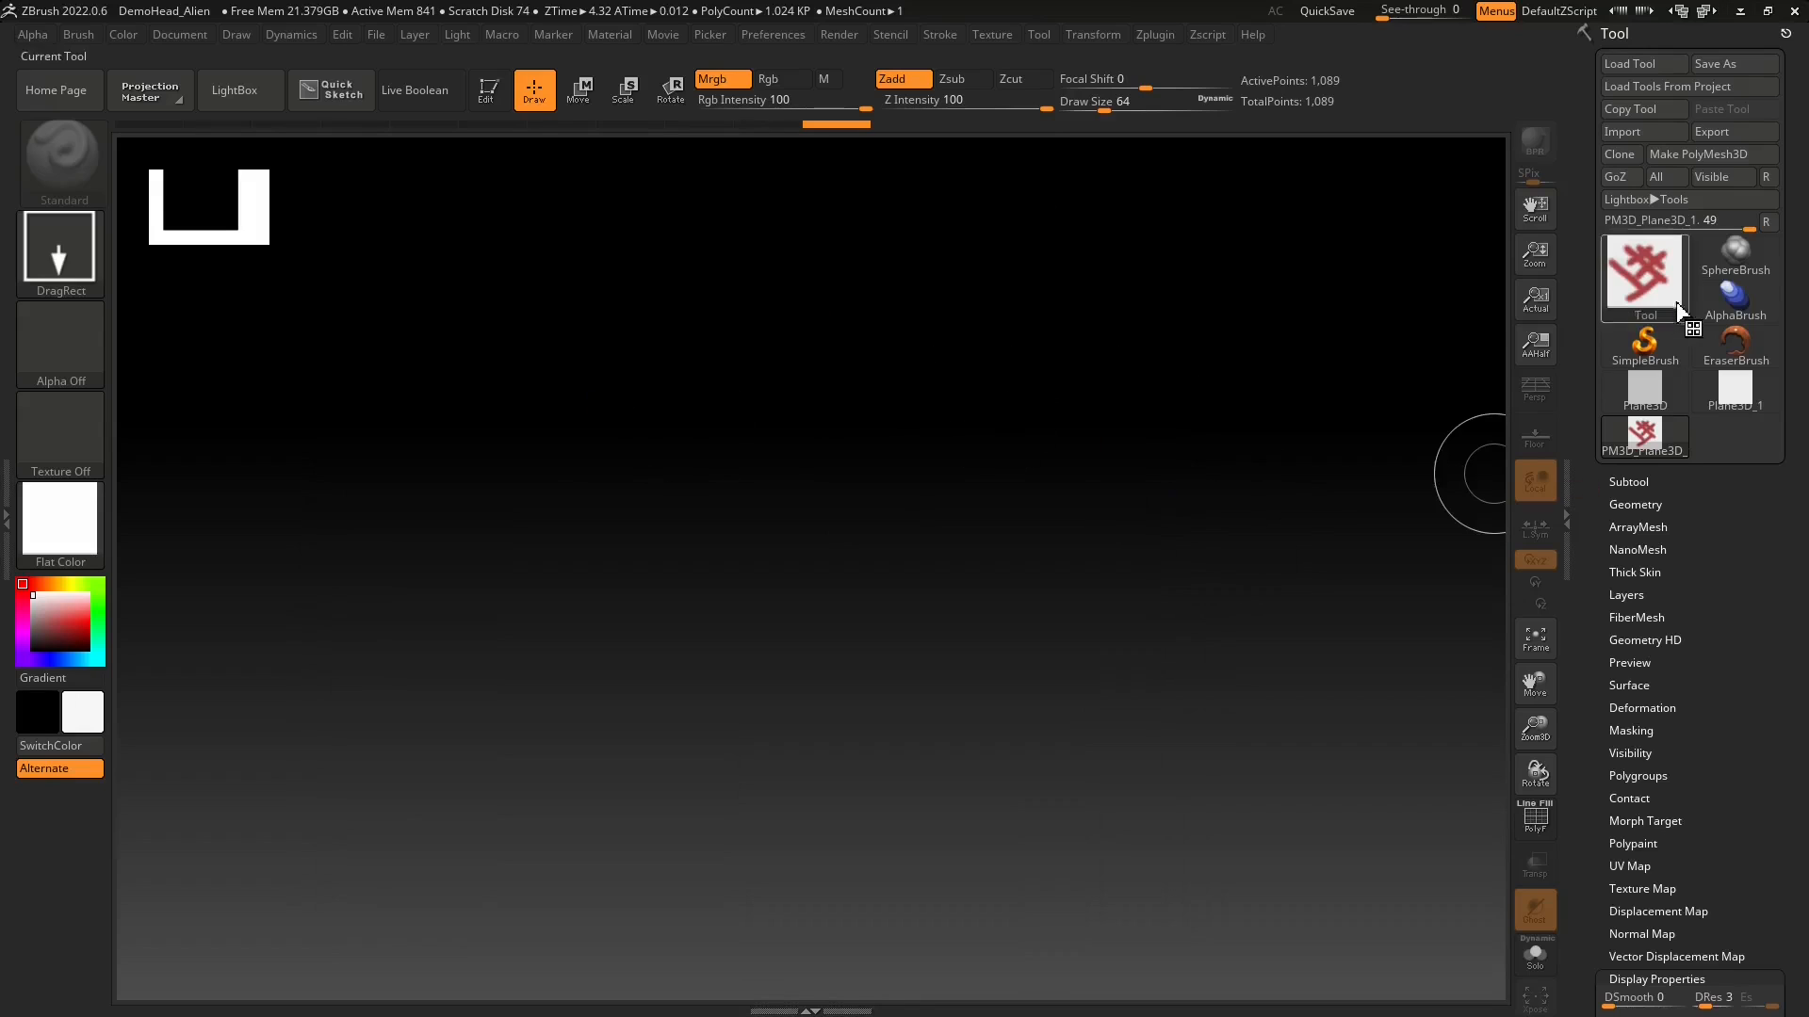
left_click(1645, 392)
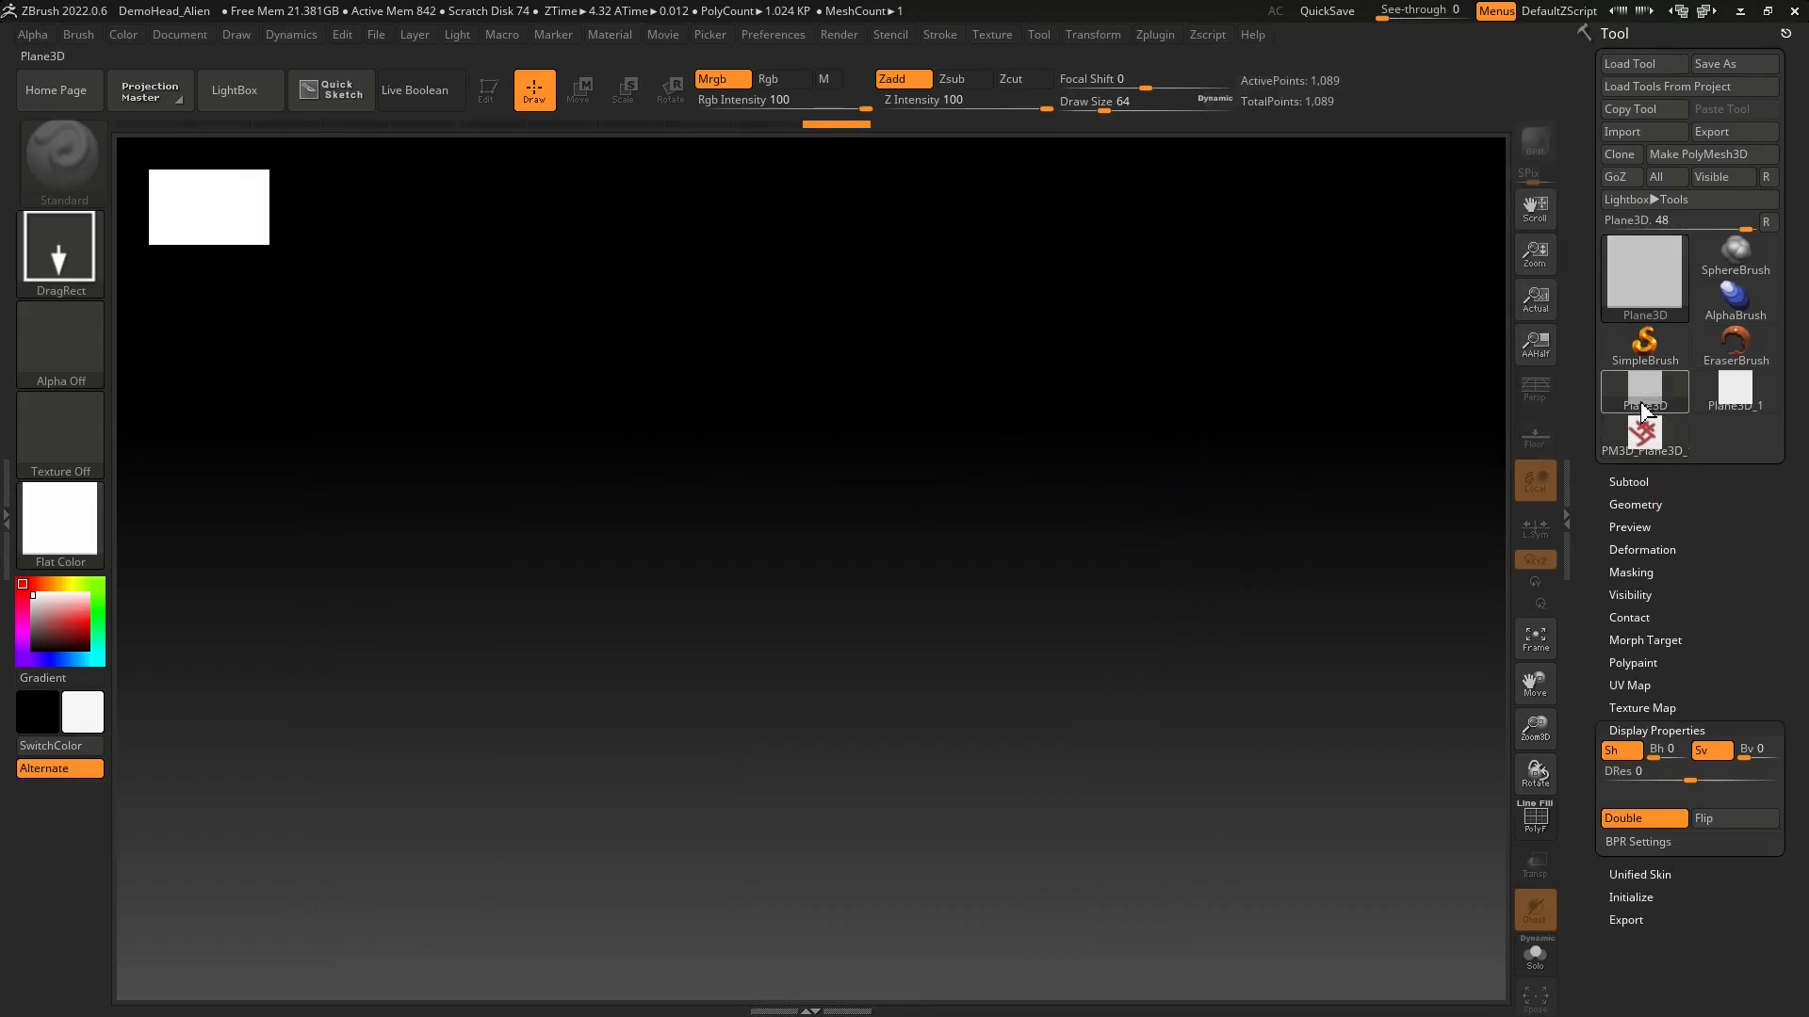
left_click(1644, 400)
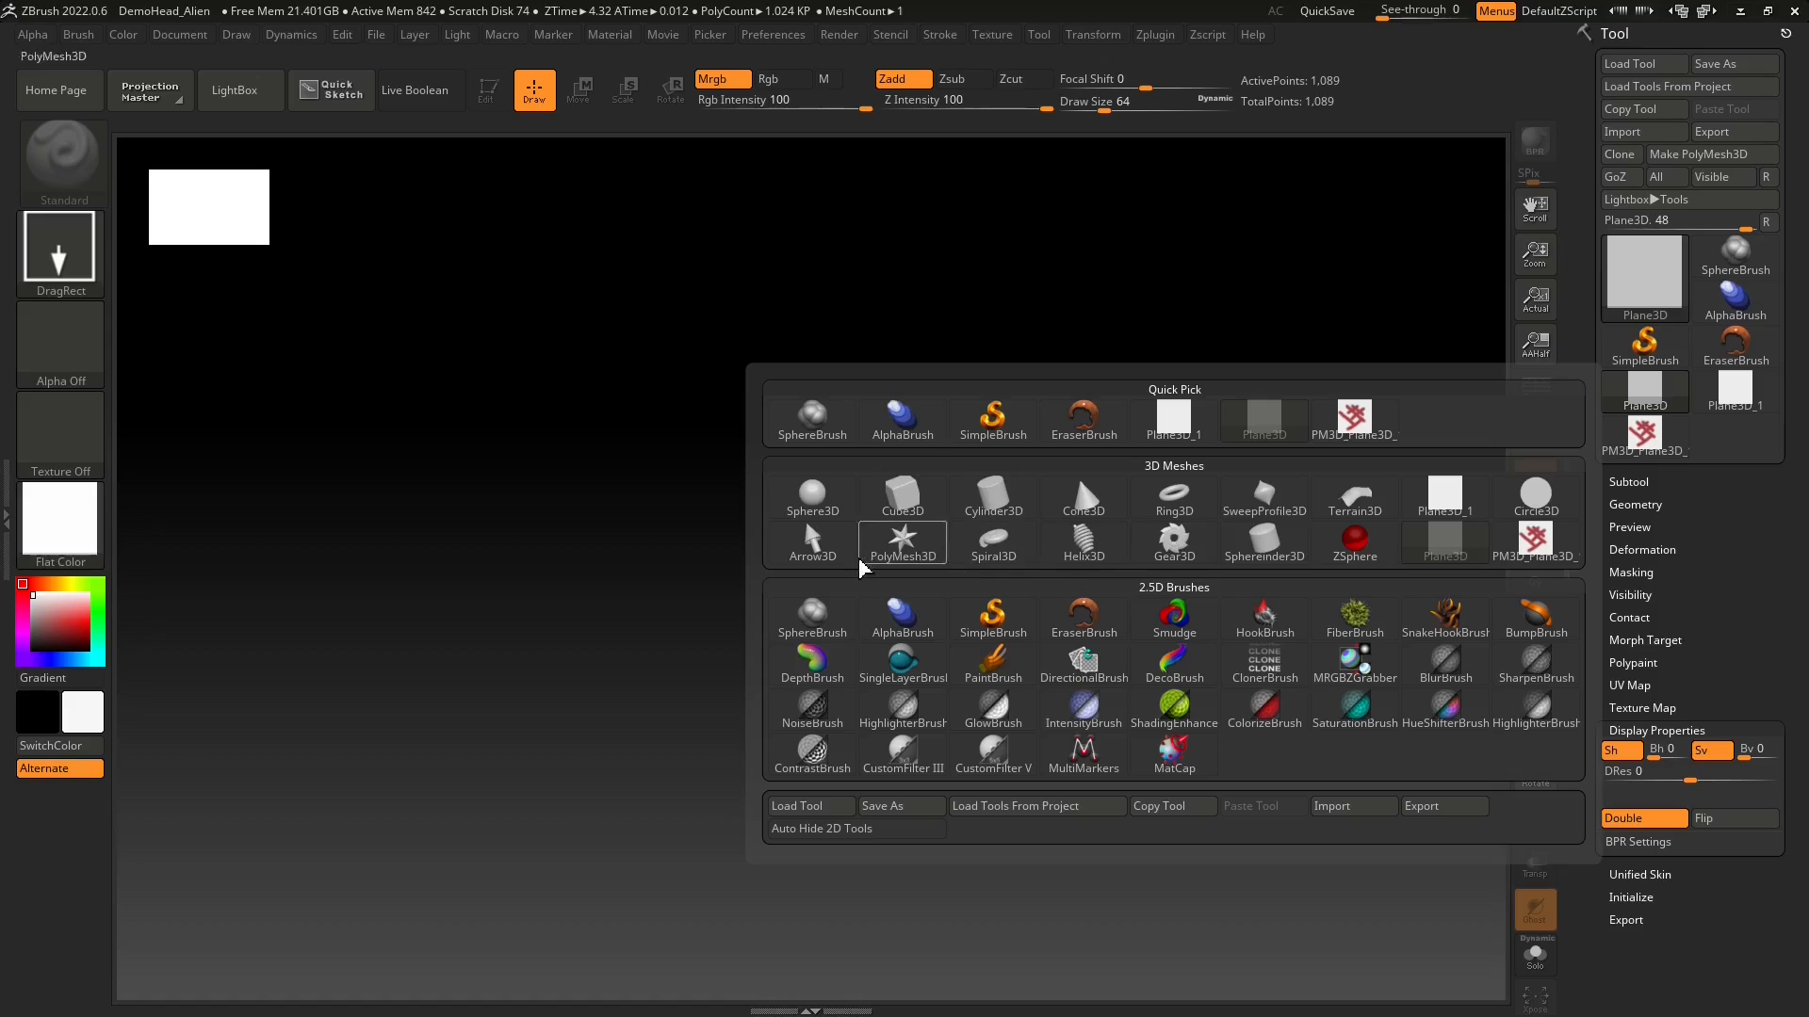
left_click(1534, 495)
left_click_drag(797, 537, 788, 969)
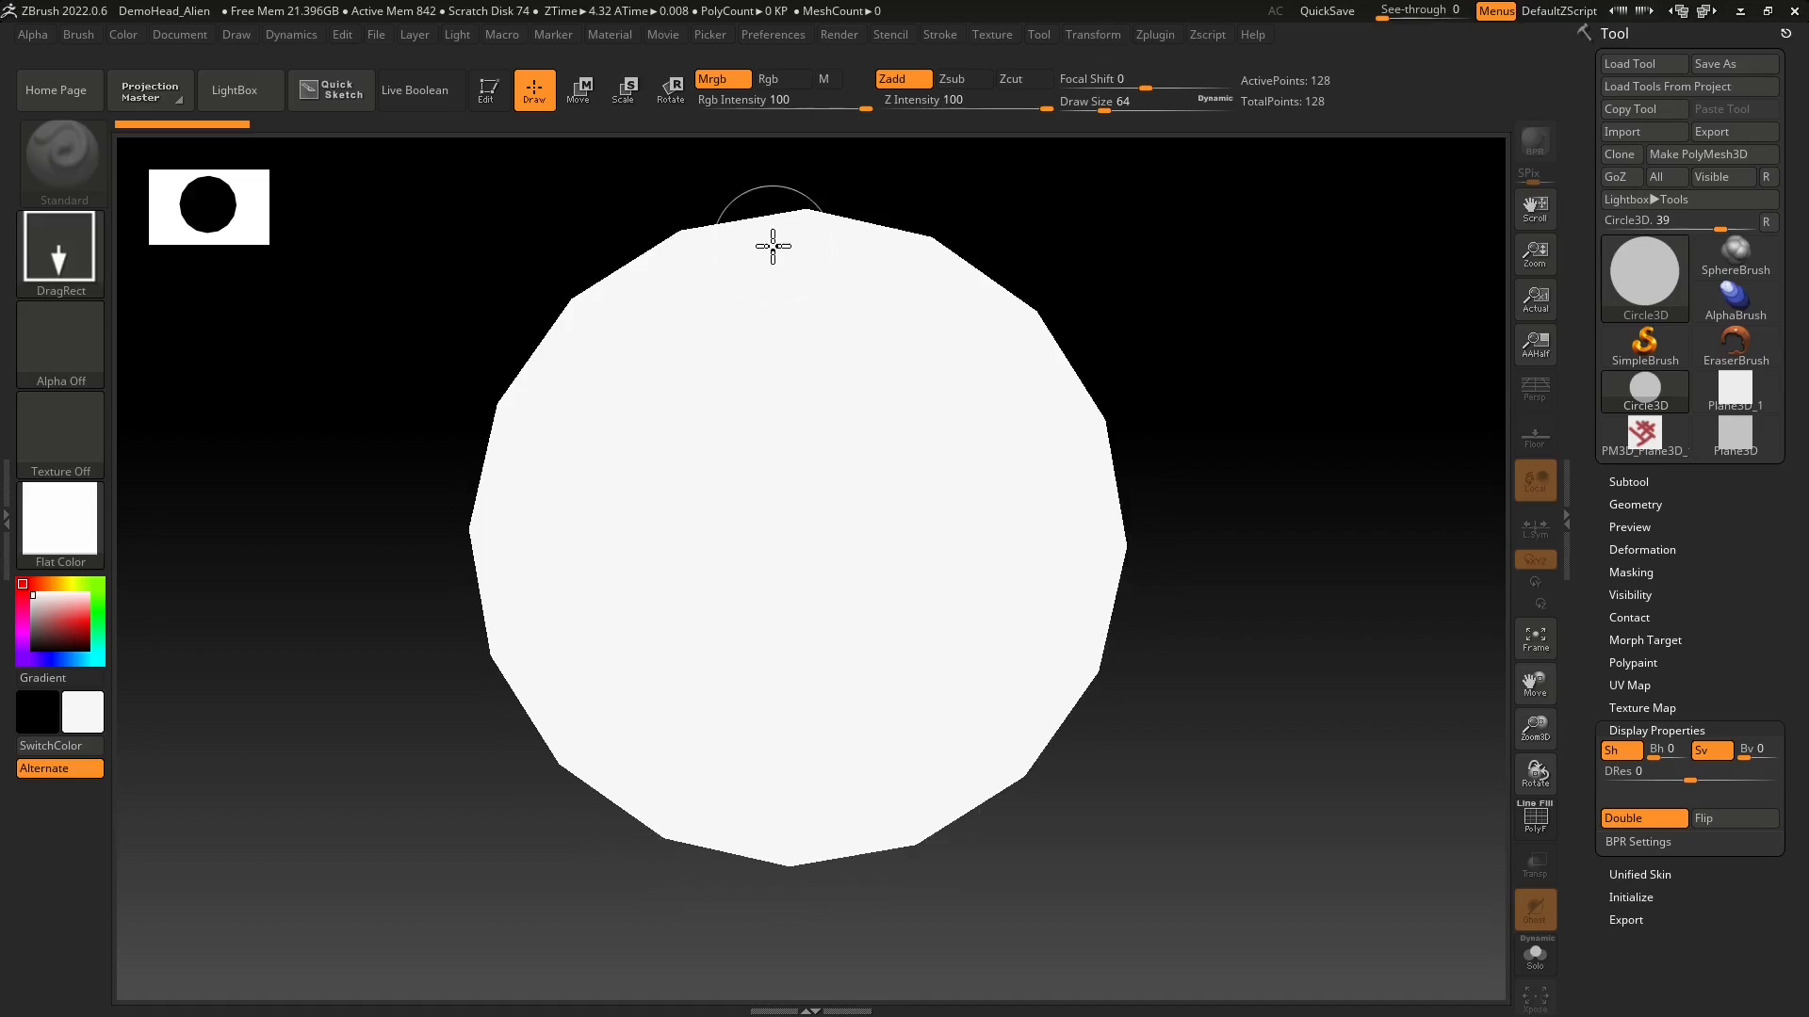
- Turn on PolyFrame and initialize the circle with Align Z, IRadius1 56, IRadius2 32, HDivide 61 and VDivide 46
left_click(1536, 819)
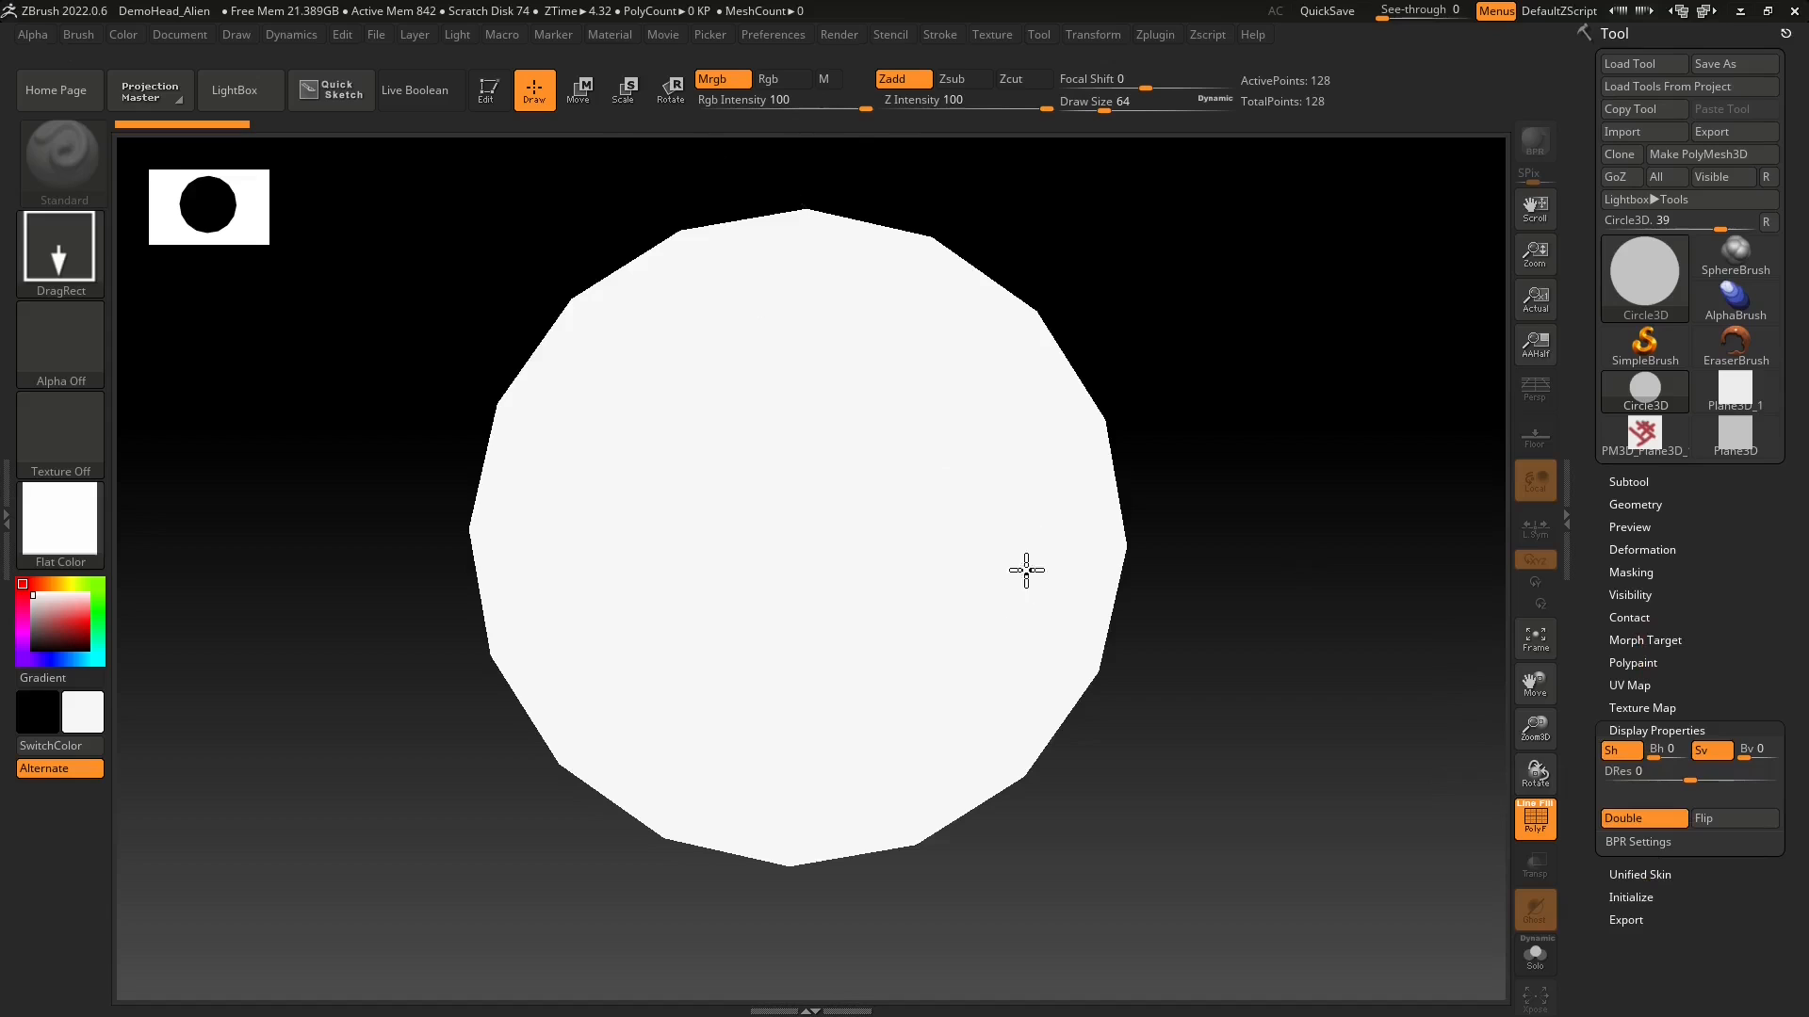
left_click(1631, 898)
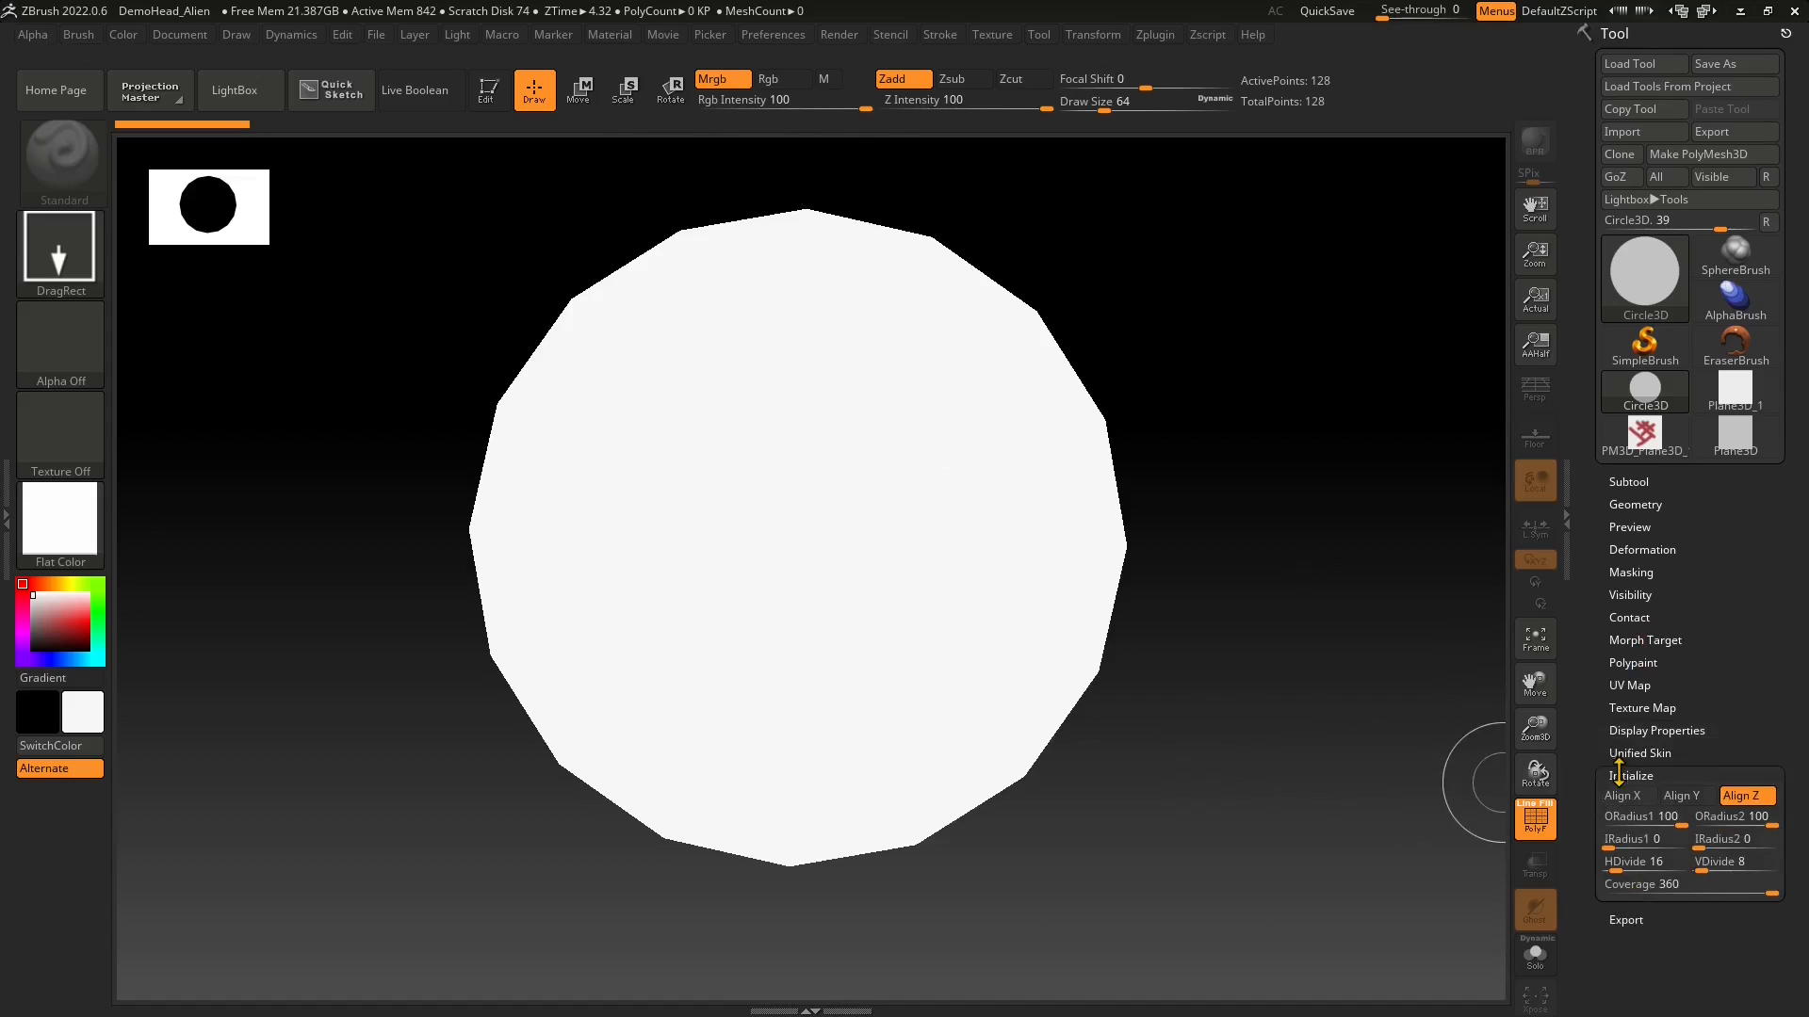
left_click(1670, 794)
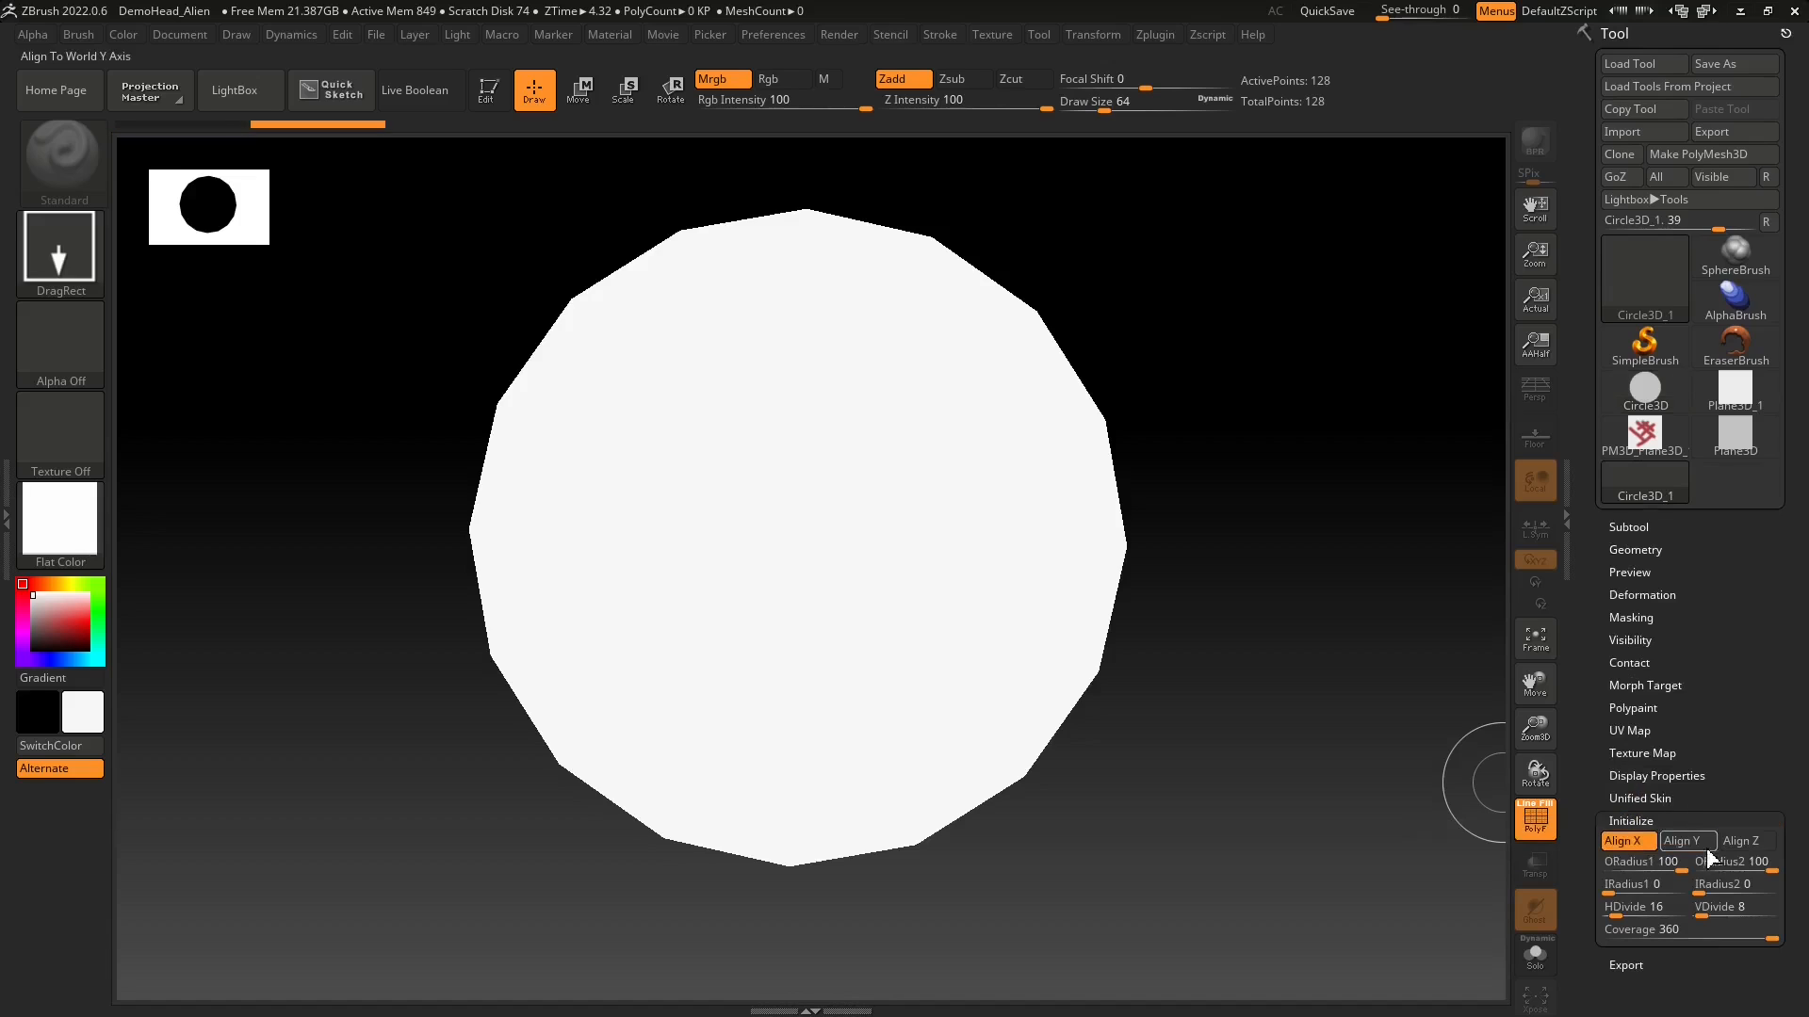
left_click(1742, 841)
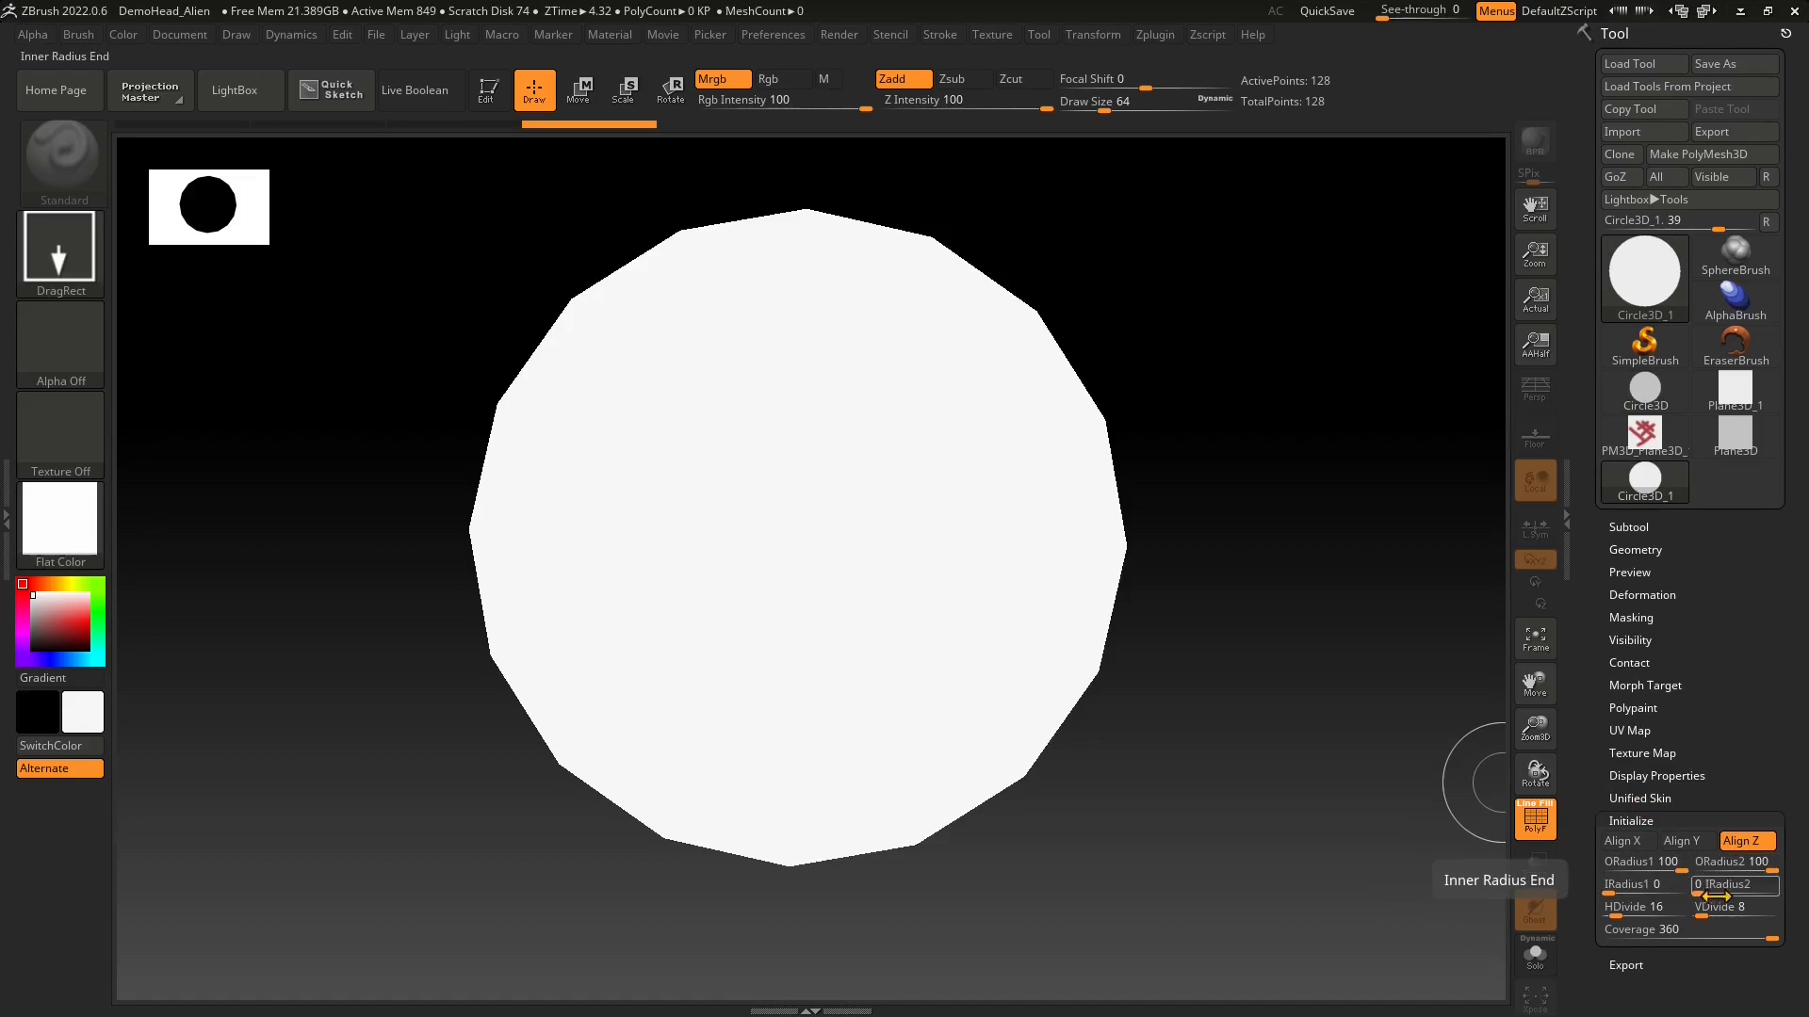
left_click(1644, 893)
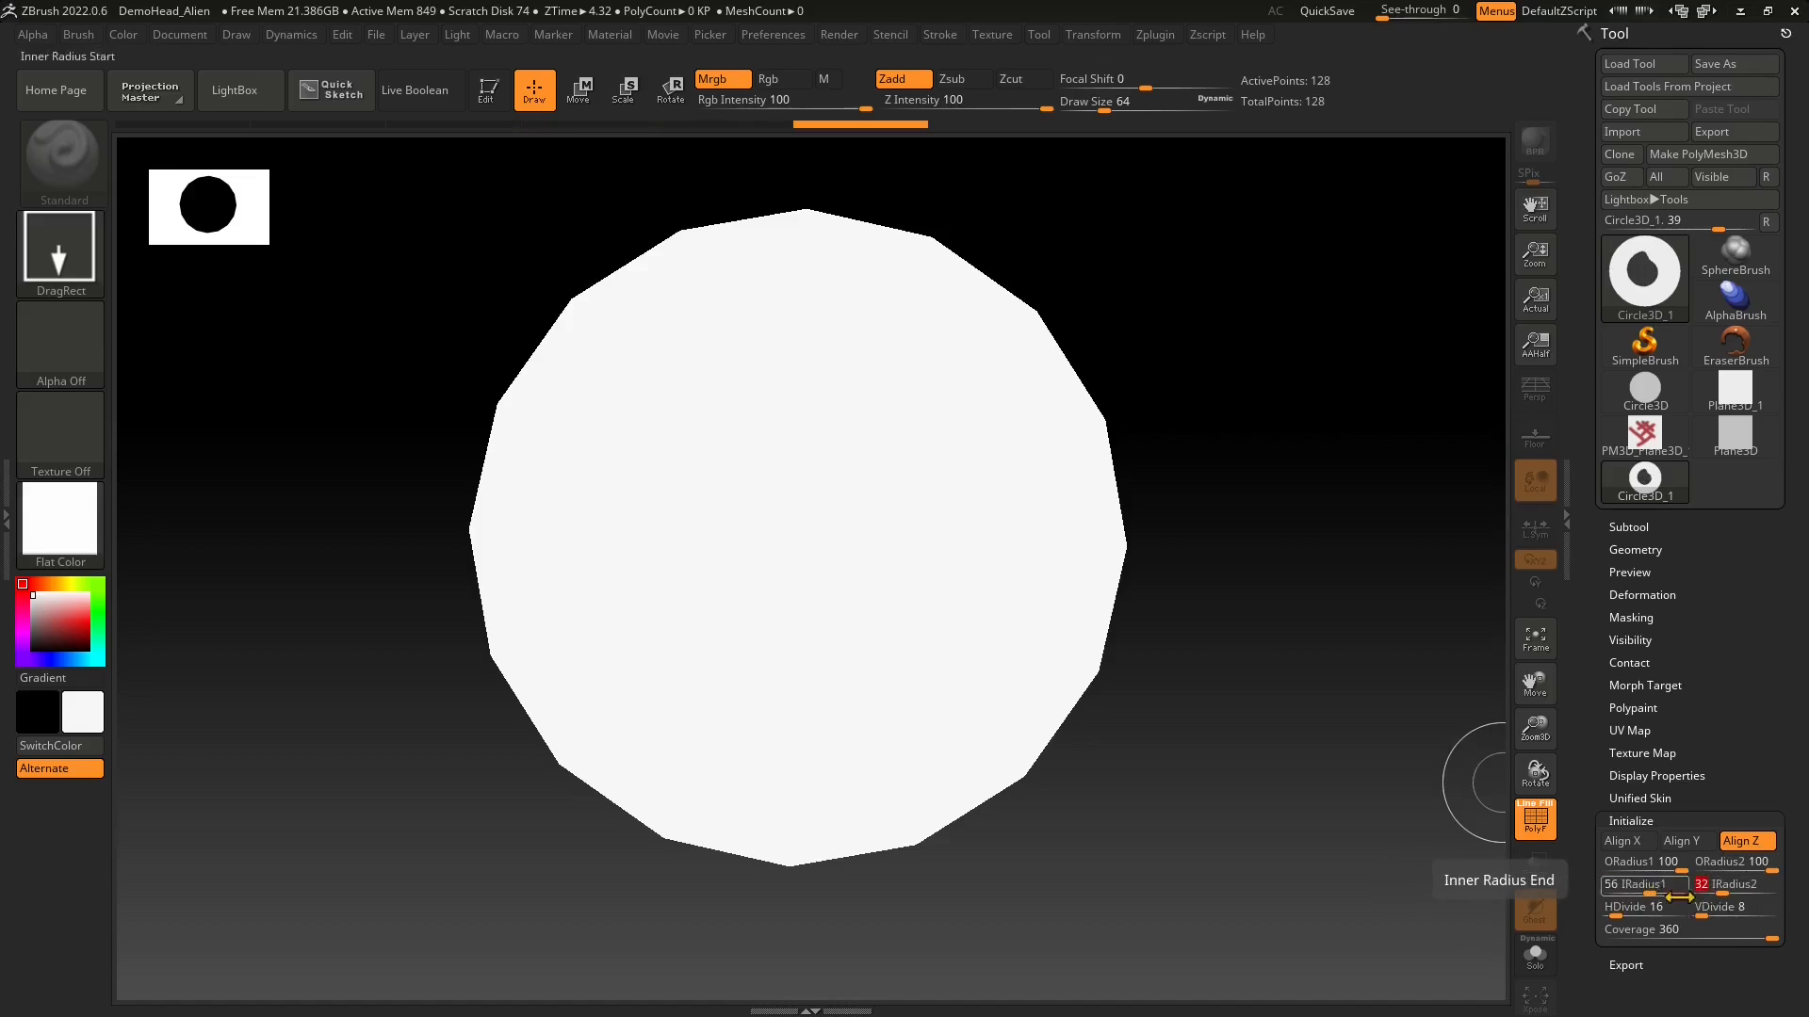
left_click_drag(1616, 910, 1724, 918)
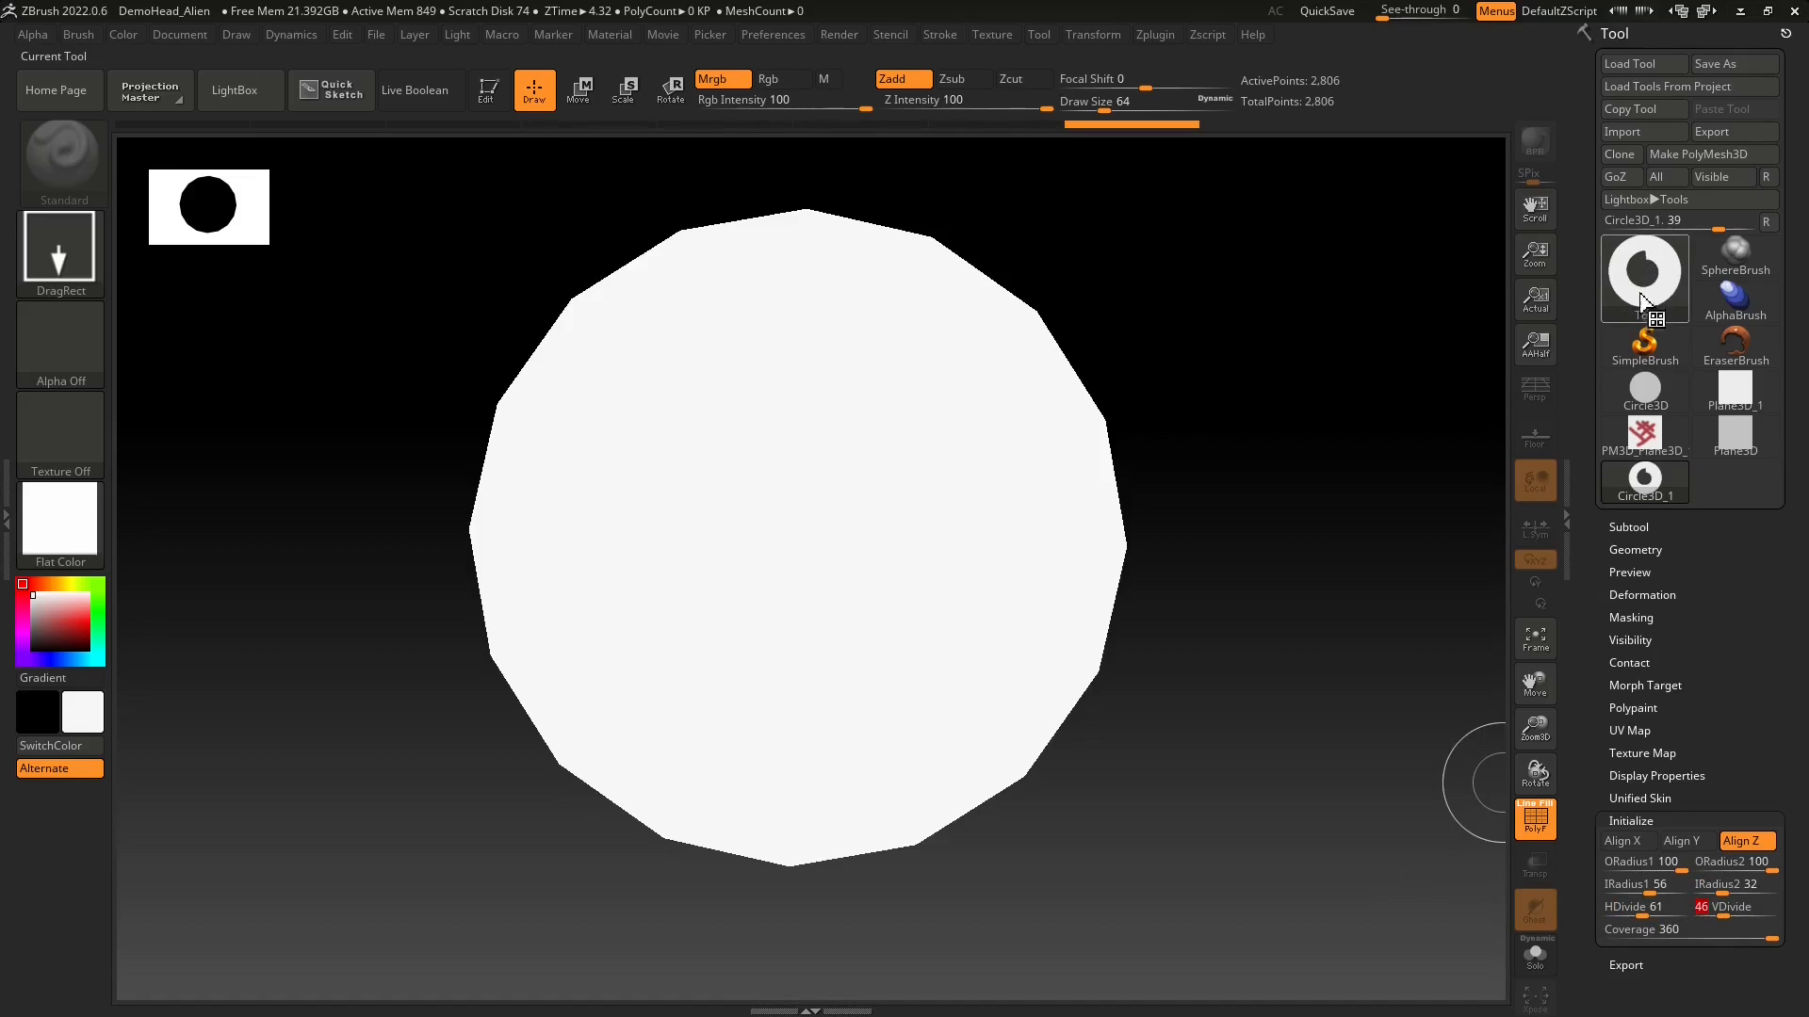
- Clear the canvas and draw the reconfigured Circle3D ring large in the centre
mouse_move(1653, 281)
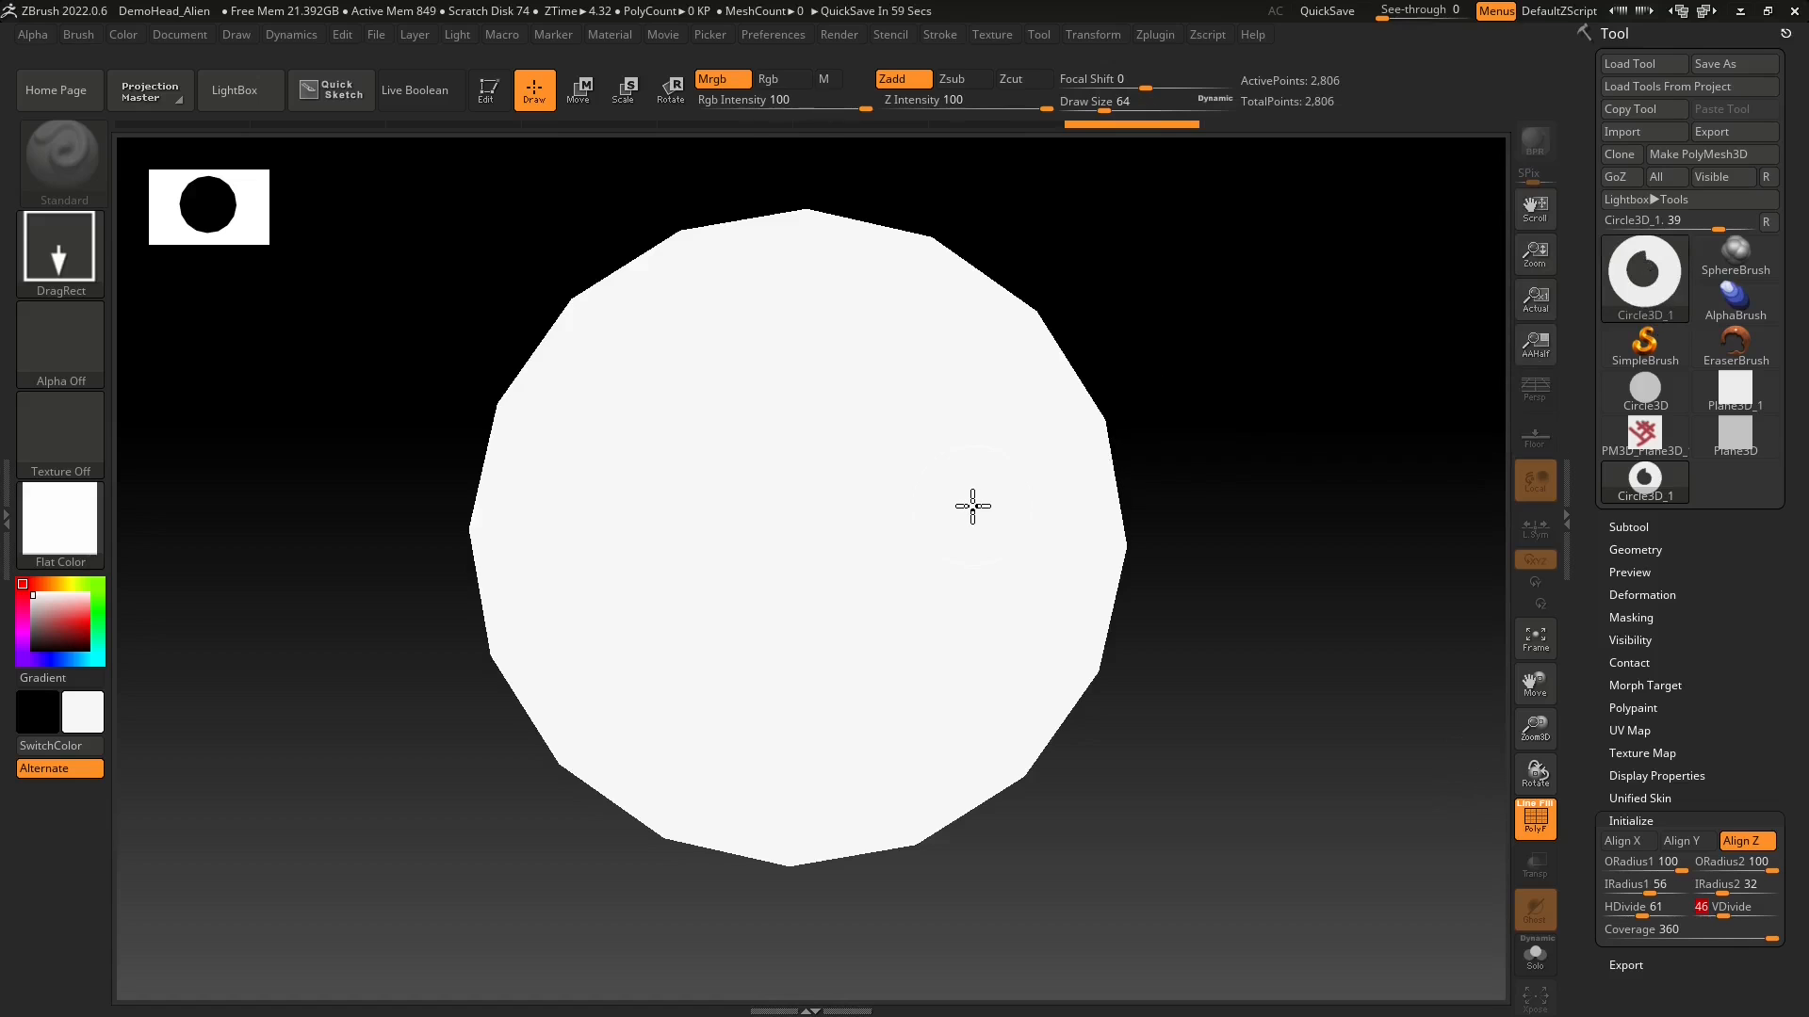
key("ctrl+n")
left_click_drag(836, 520, 876, 942)
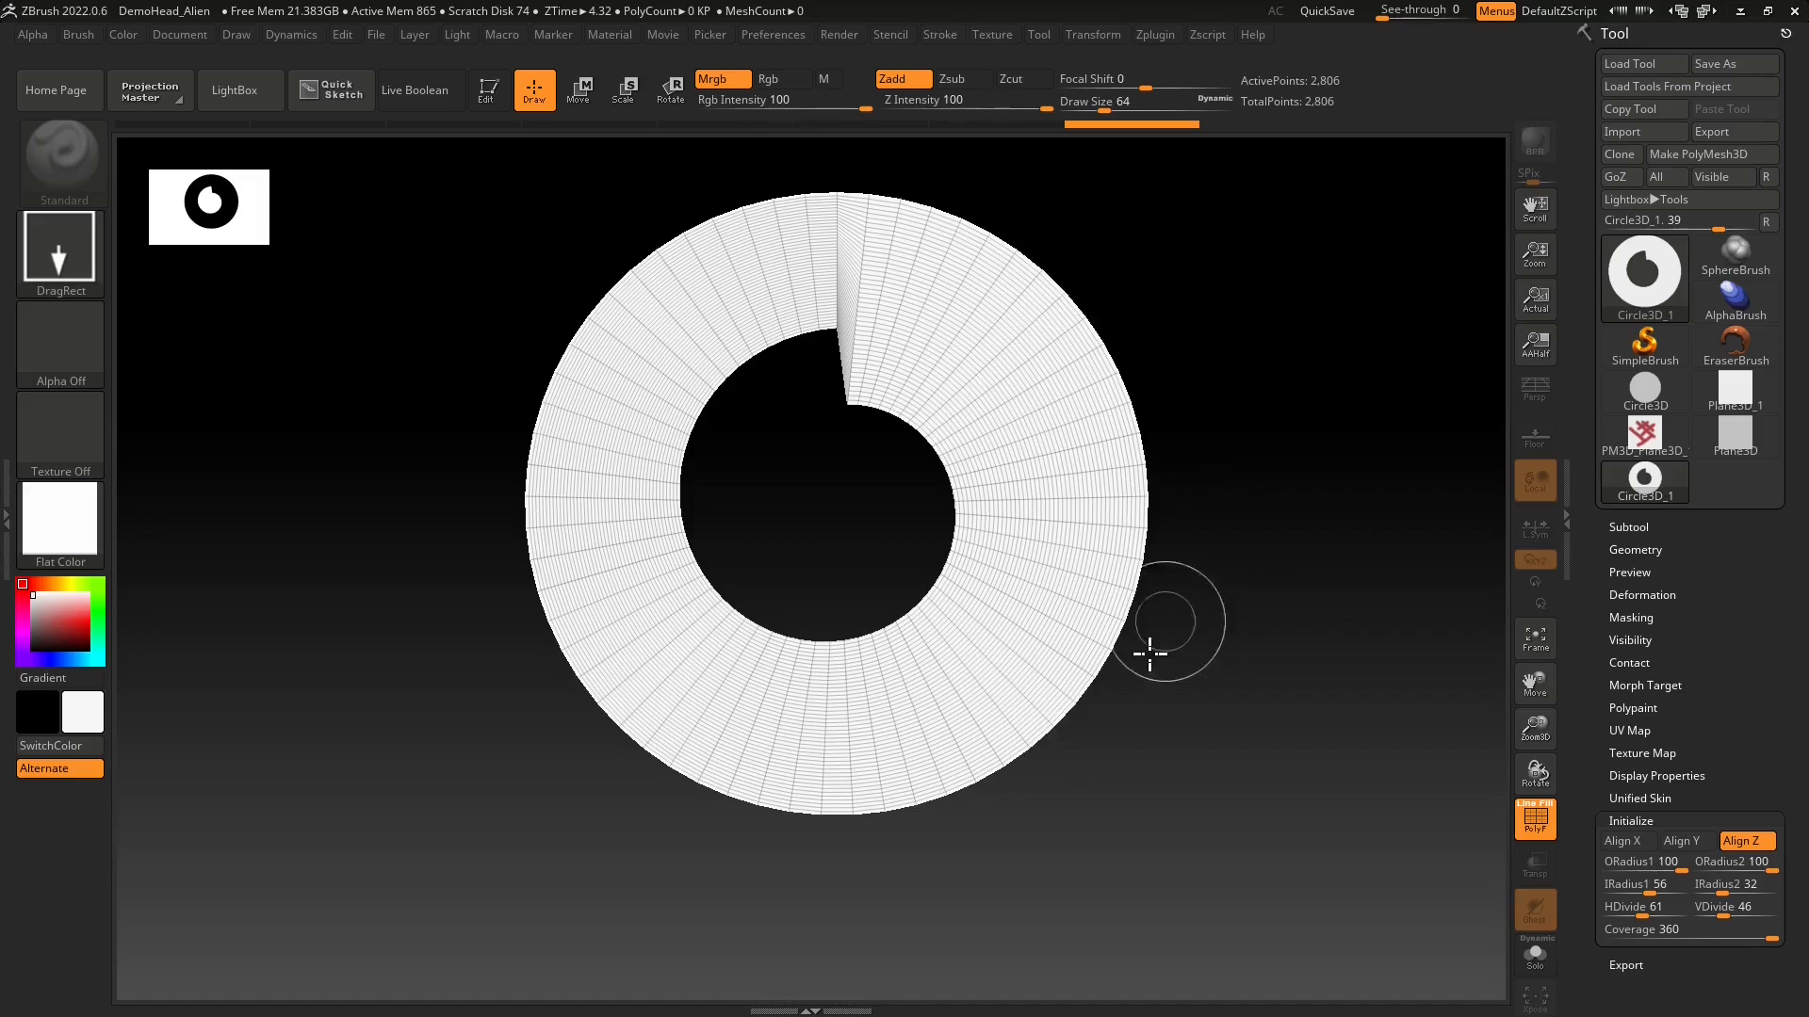
- Set IRadius1 to 50, try several Coverage values up to 283, and draw the open ring overlapping the first one
left_click_drag(1660, 892, 1694, 938)
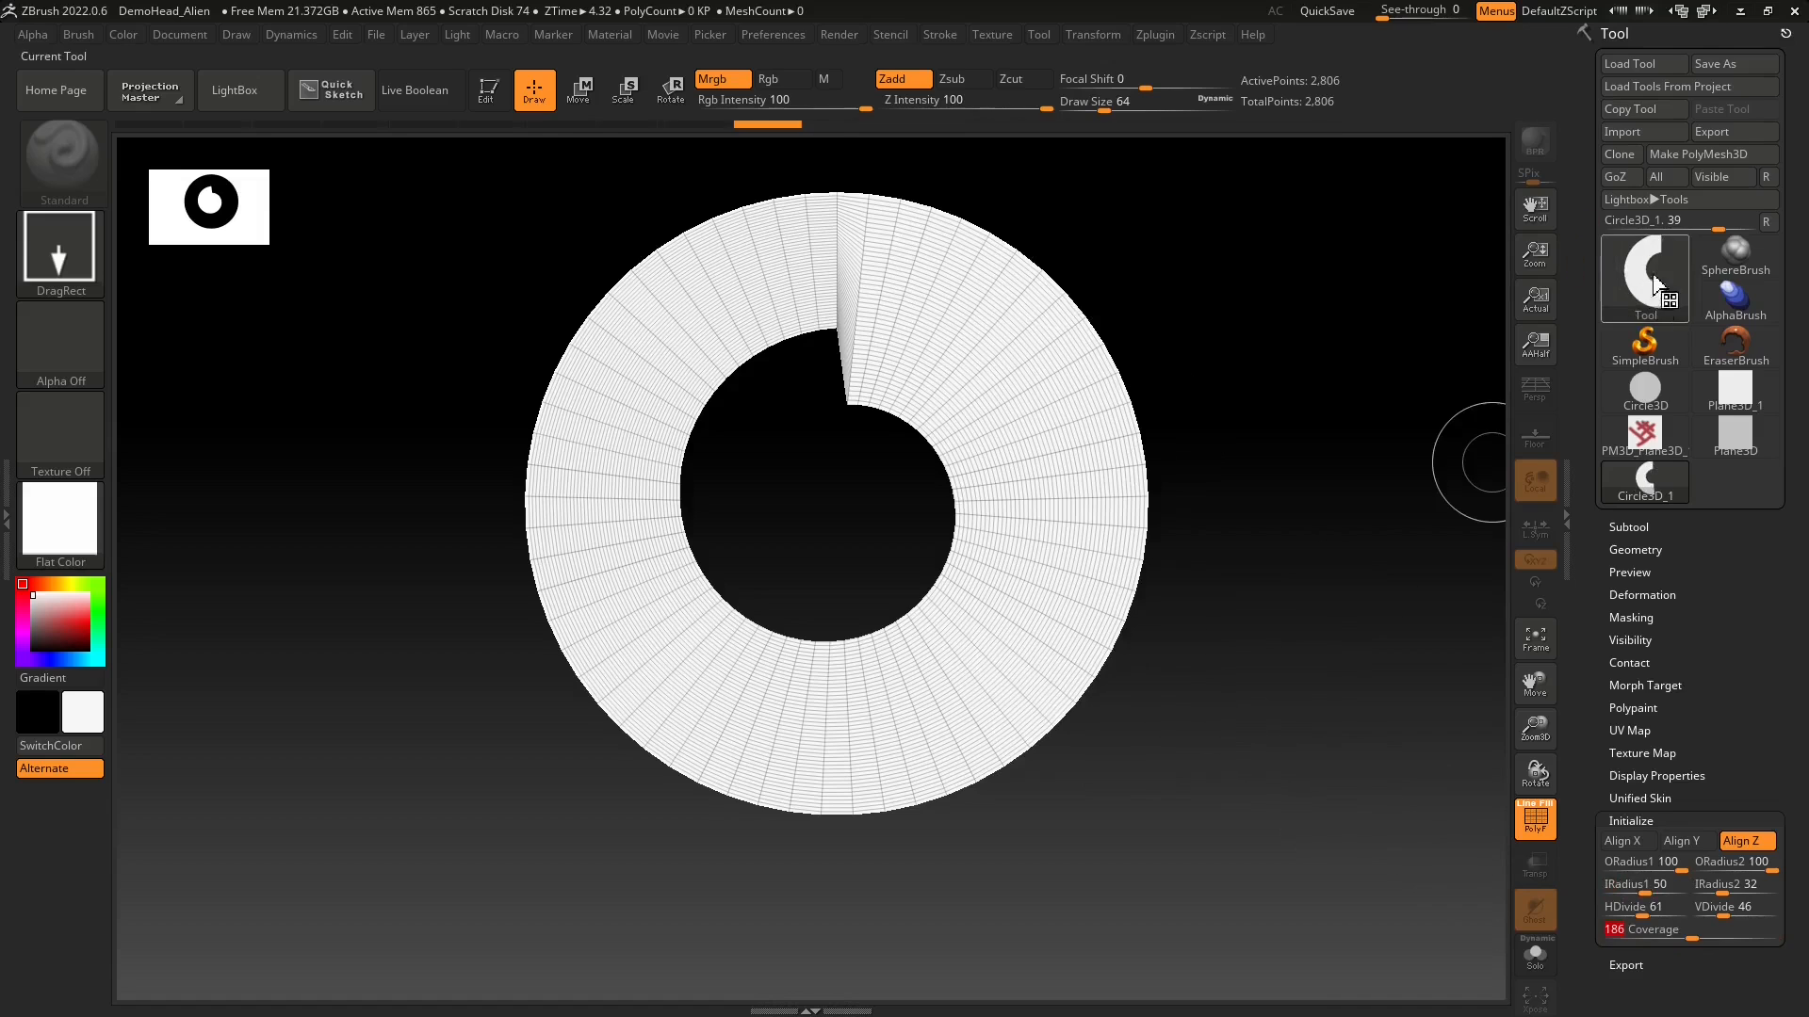
left_click(1657, 940)
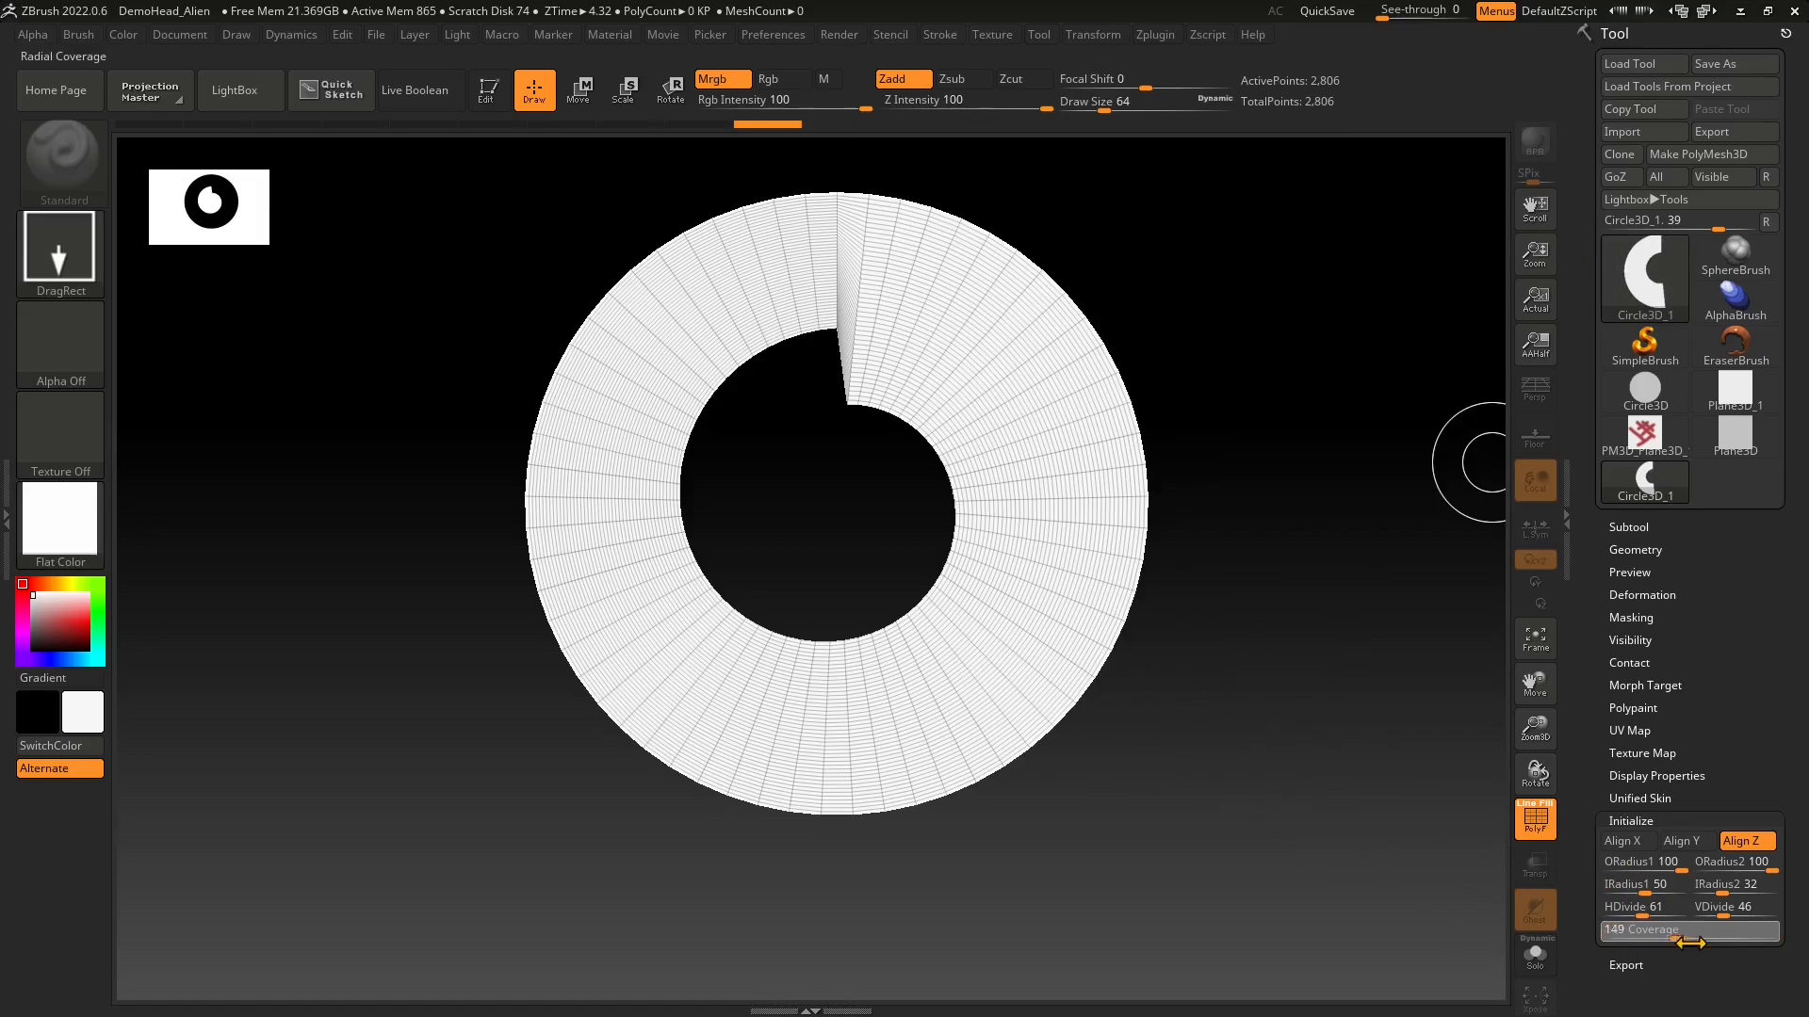
left_click_drag(1733, 940, 1736, 940)
left_click_drag(1317, 692, 1090, 874)
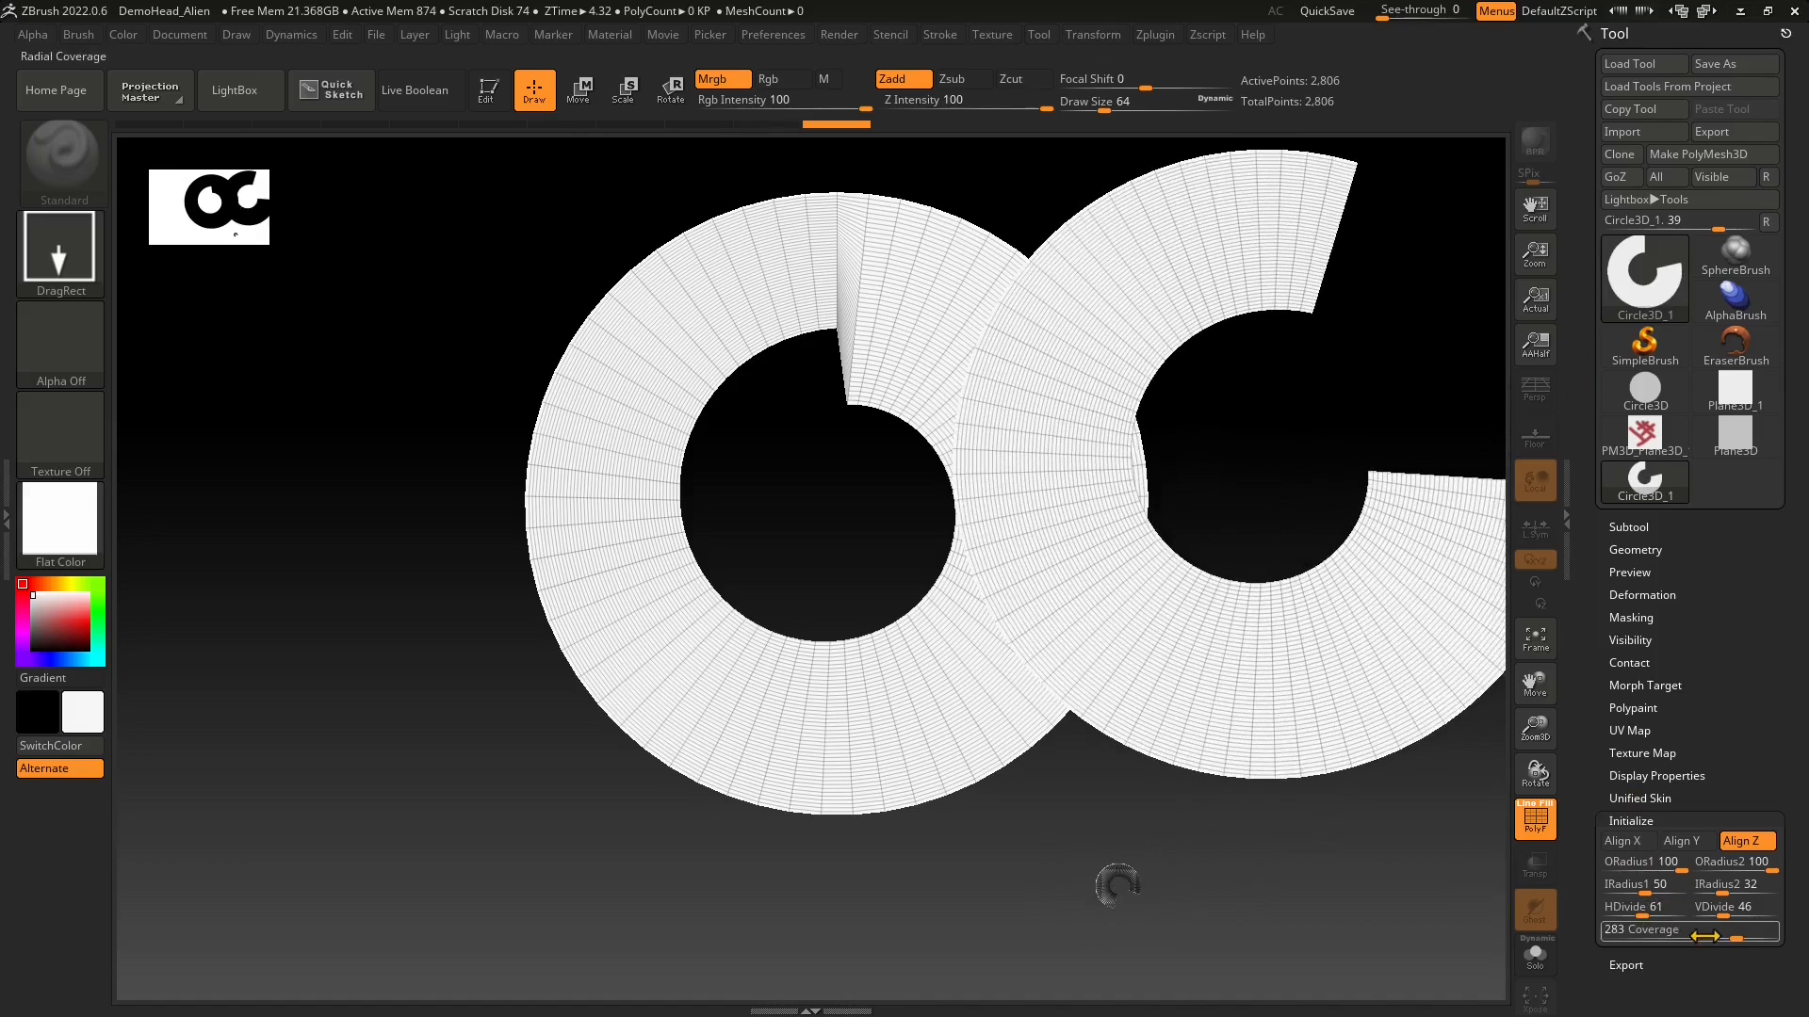
- Set Coverage to 184, redraw the half ring alone on a cleared canvas and put it in Edit mode
left_click_drag(1678, 940, 1691, 939)
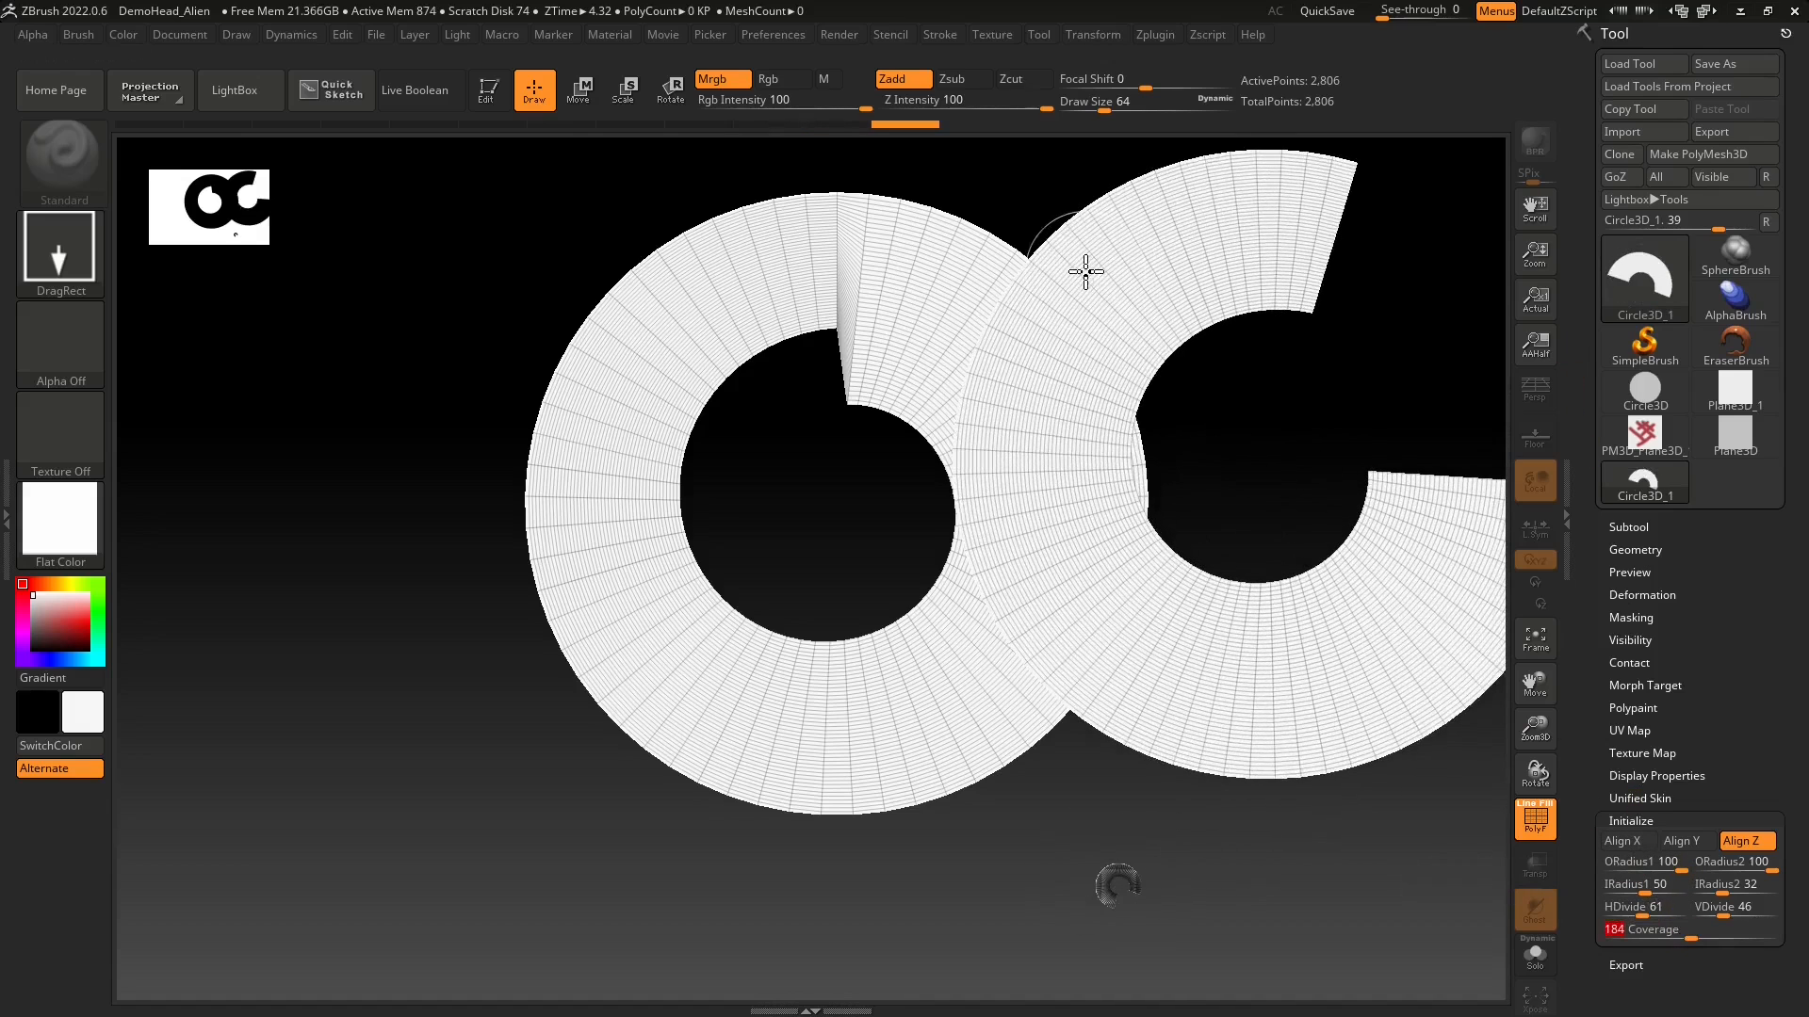
key("ctrl+z")
key("ctrl+z")
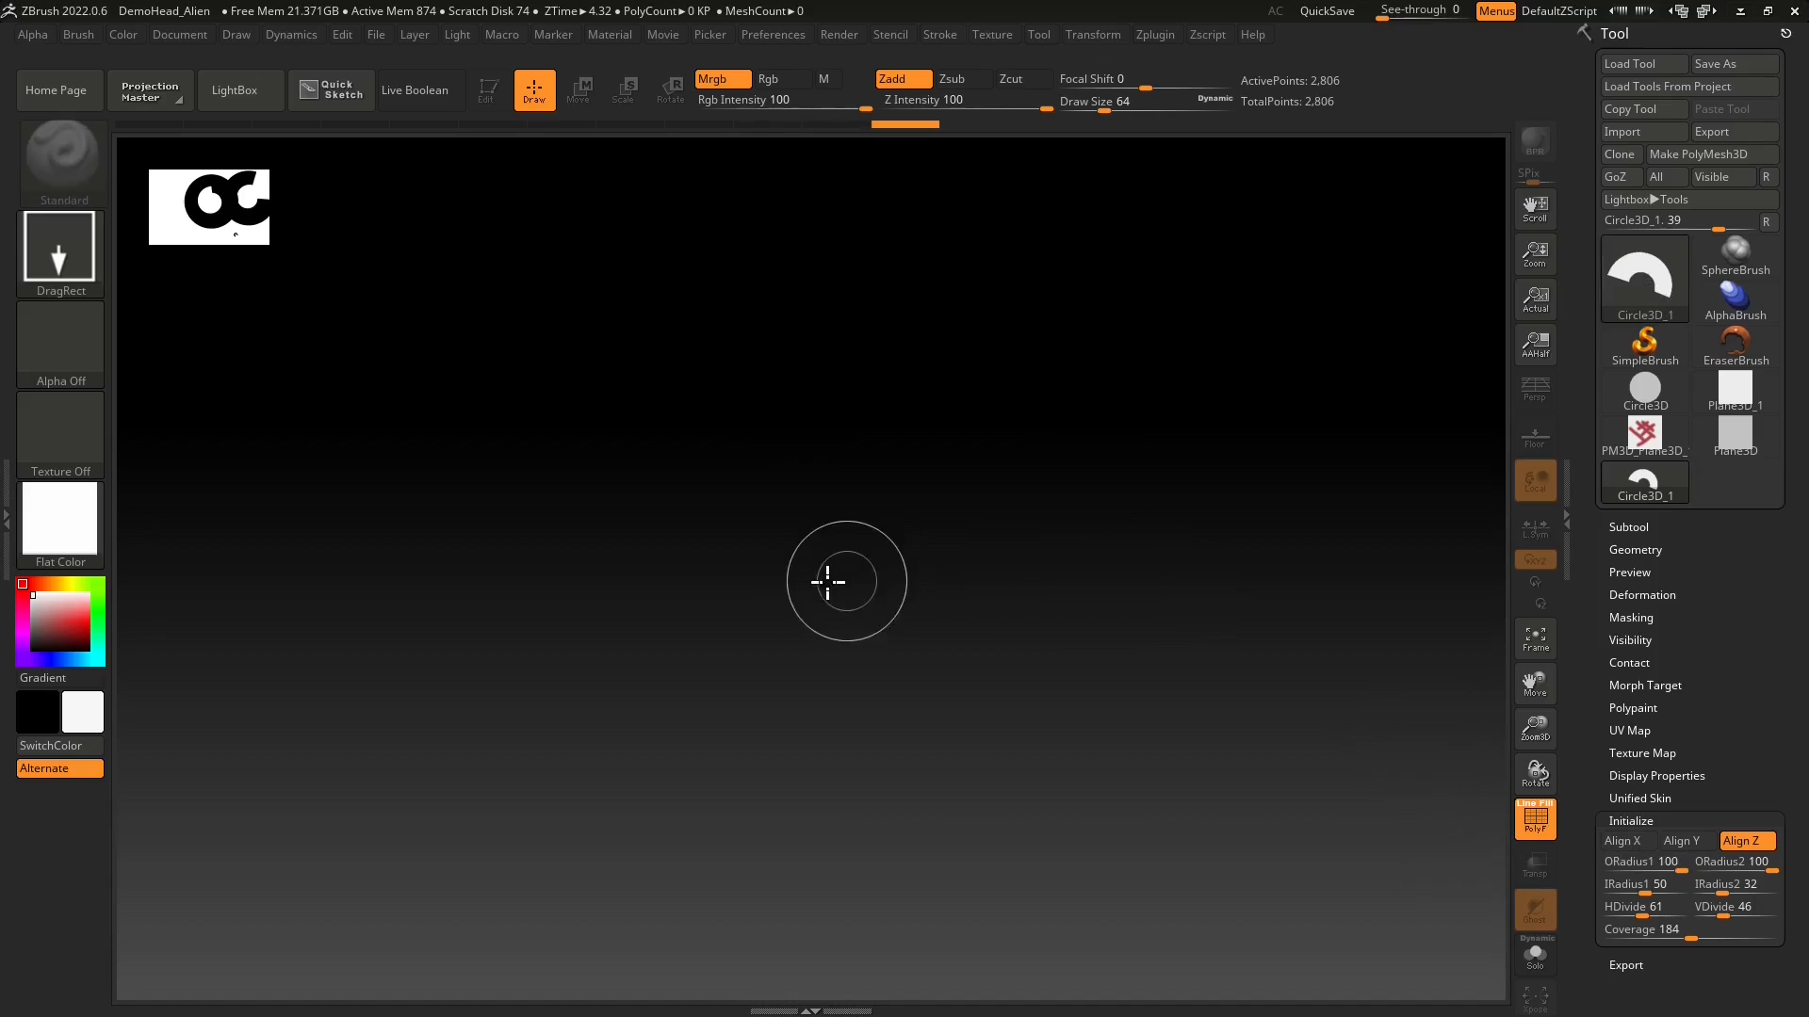
mouse_move(828, 581)
left_mouse_down()
mouse_move(918, 907)
mouse_move(803, 993)
left_mouse_up()
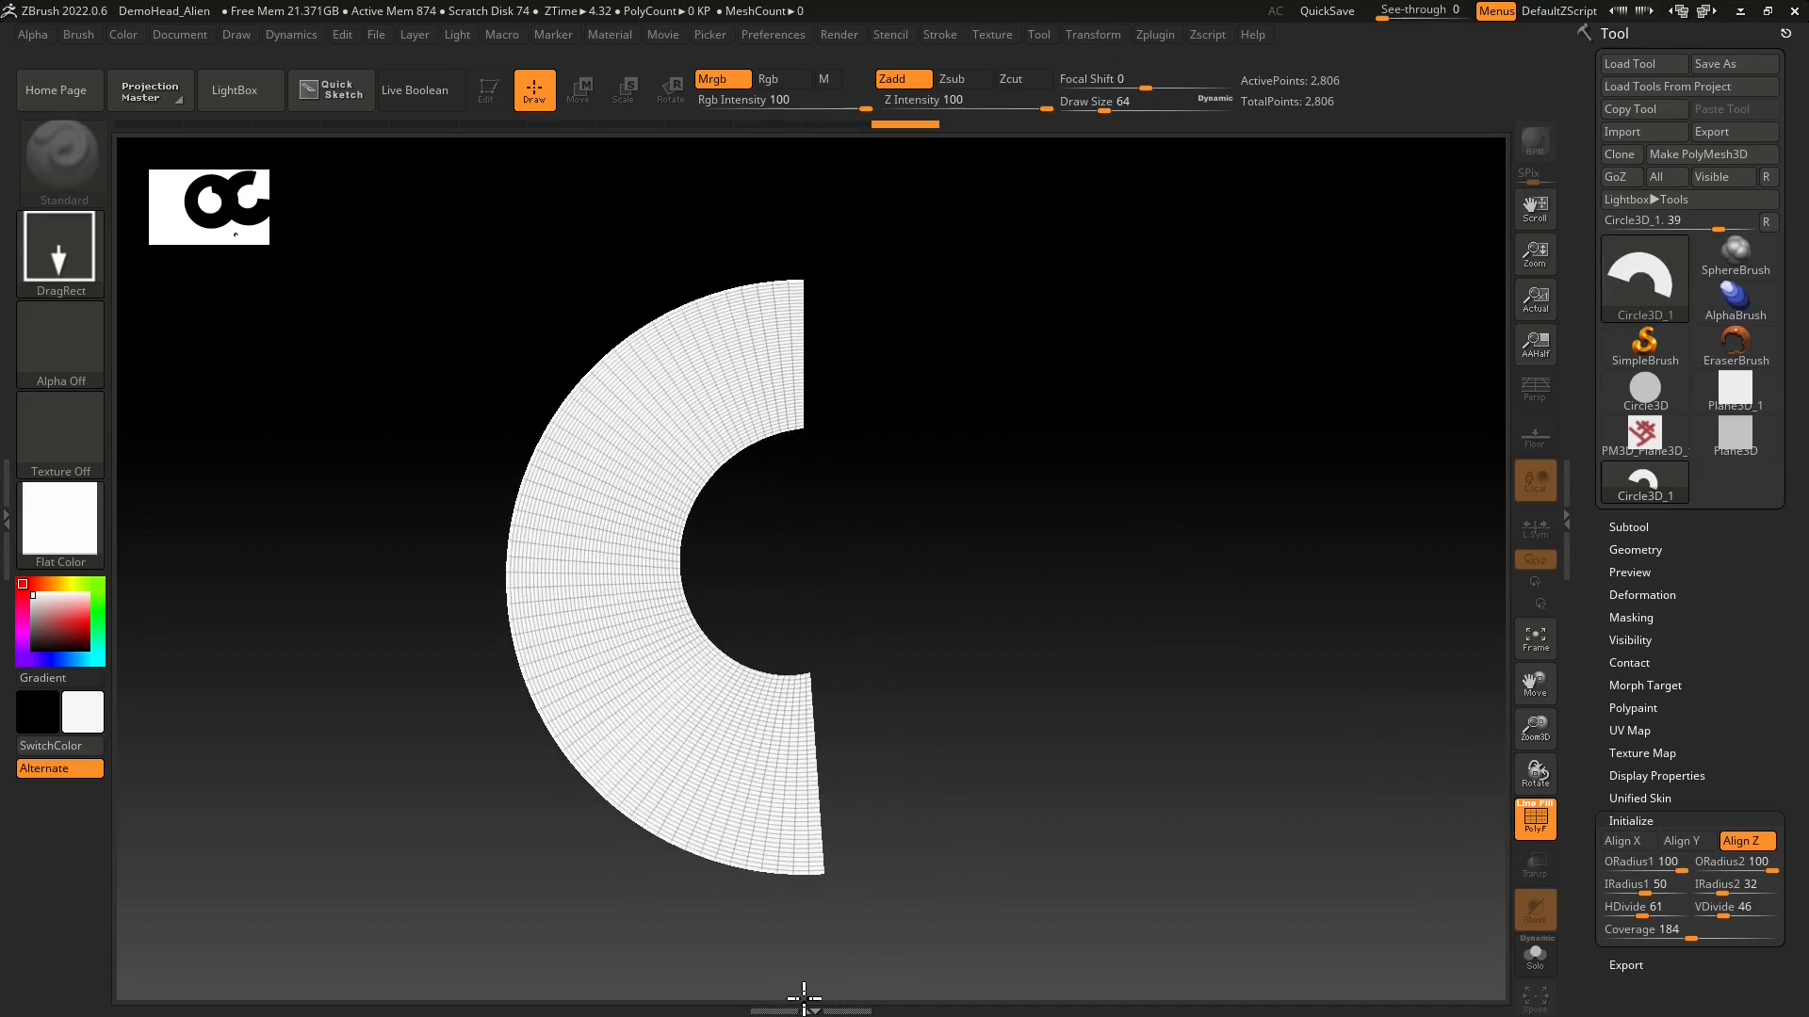
left_click(488, 89)
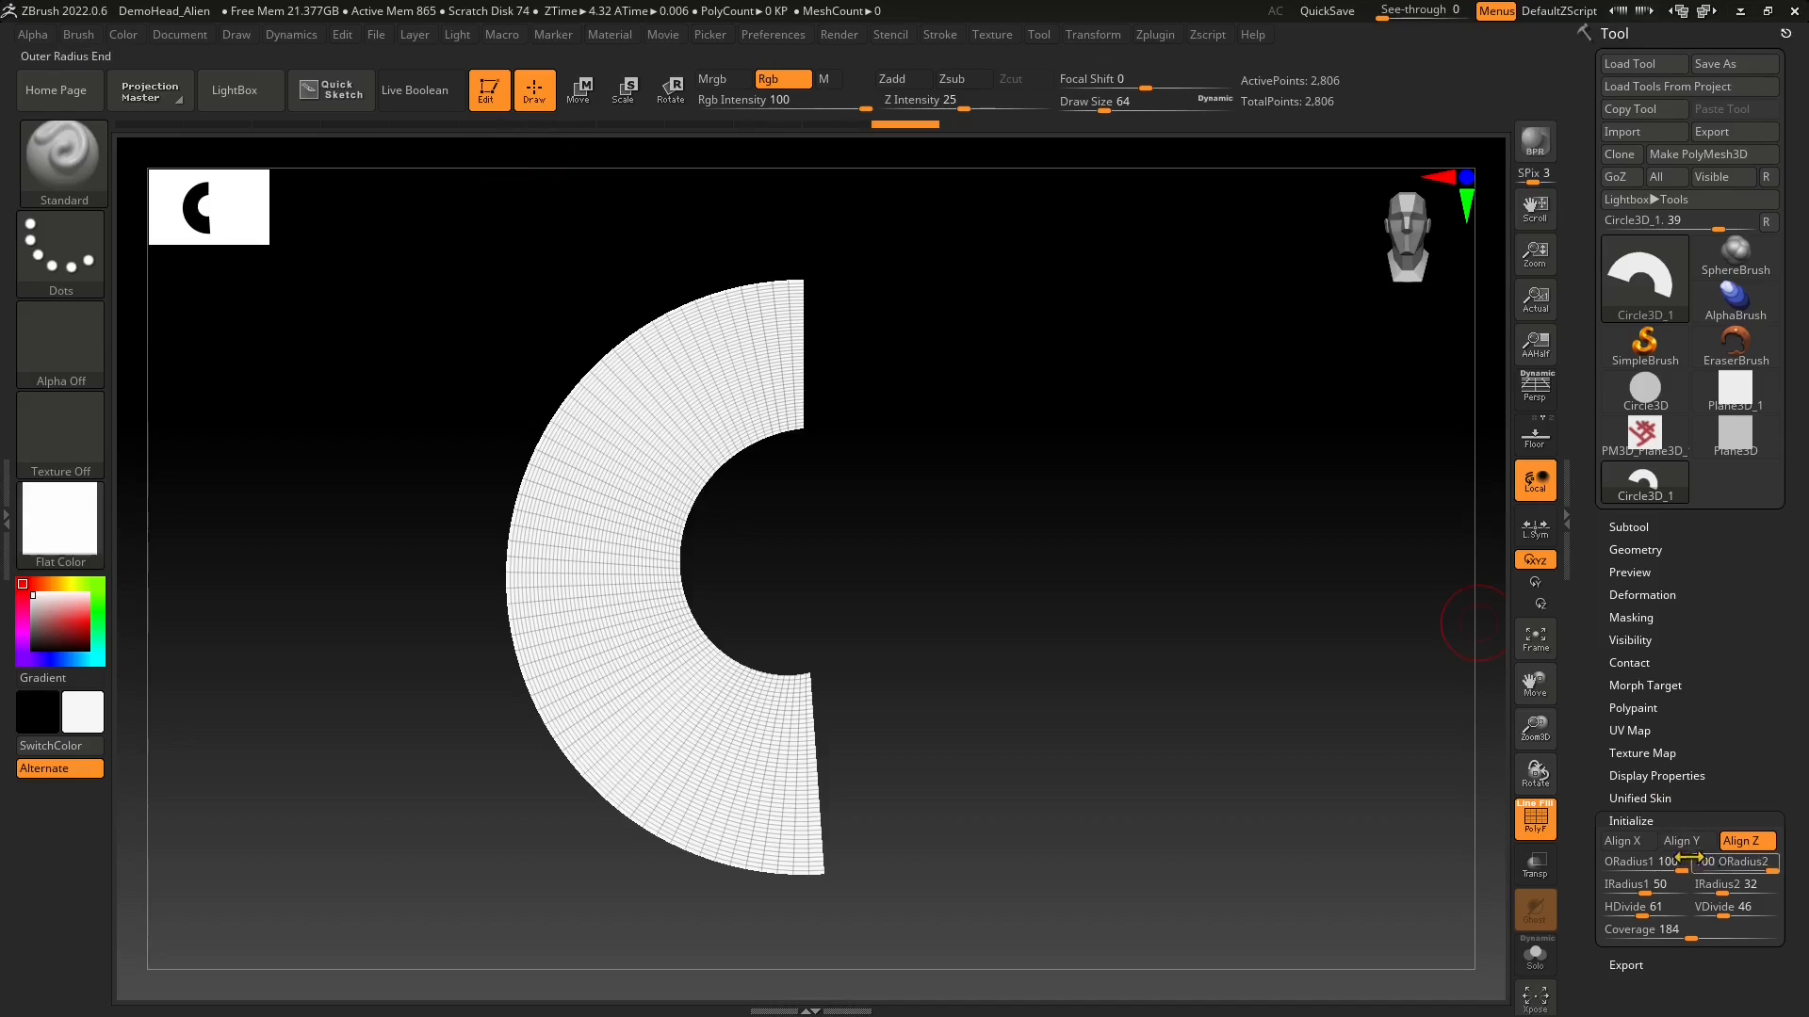
- Reshape the half ring into a solid circle with both outer radii 100, inner radii 0, Coverage 360, HDivide 128 and VDivide 86
left_click_drag(1689, 933, 1602, 892)
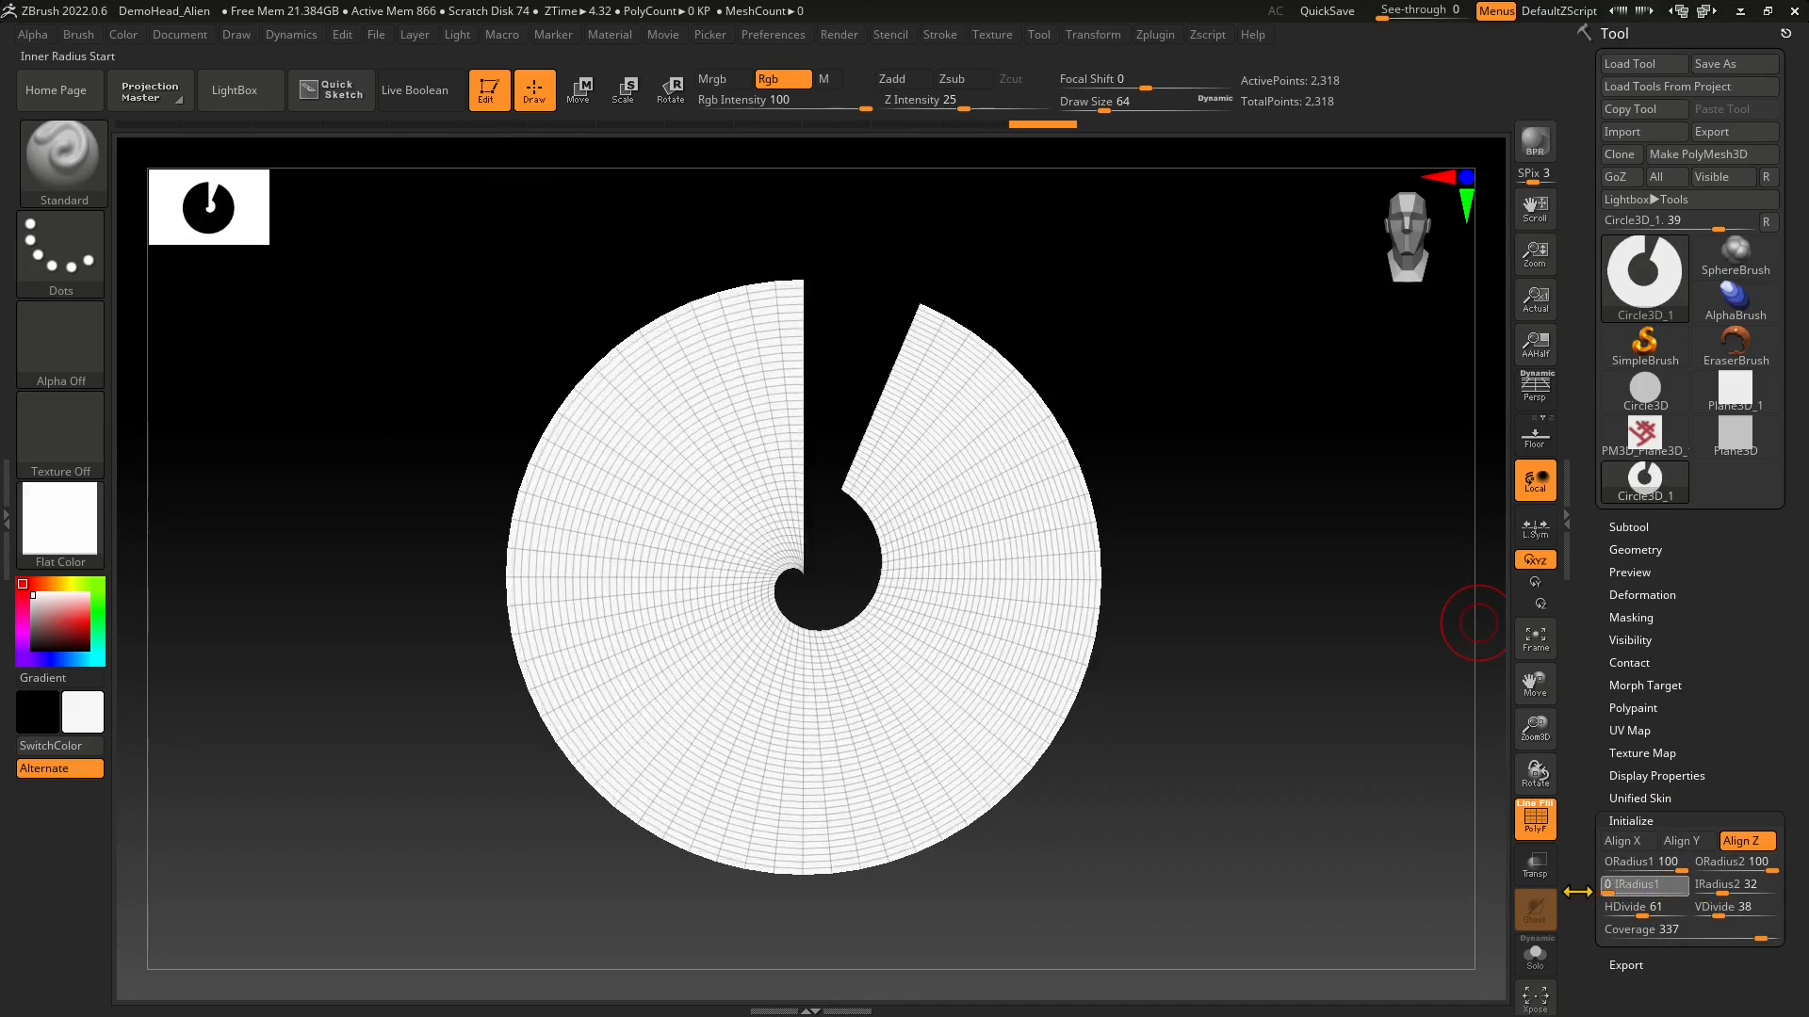
left_click_drag(1729, 889, 1646, 869)
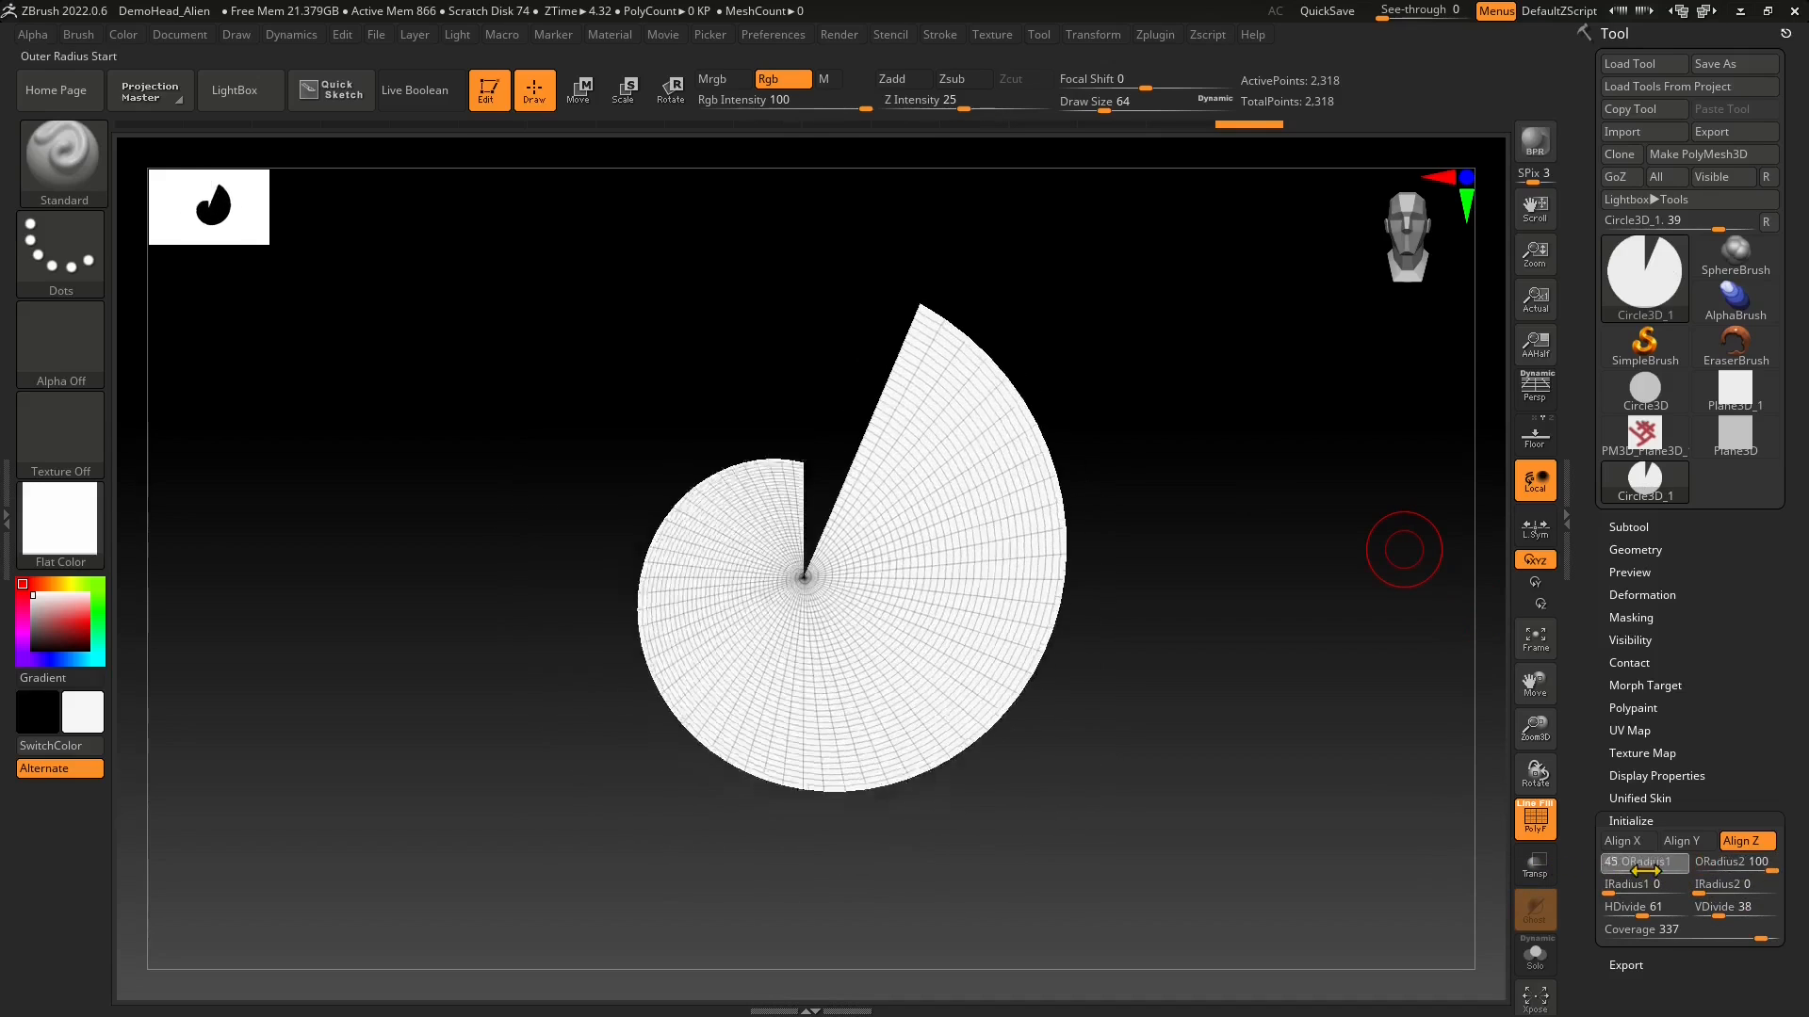
left_click_drag(1760, 939, 1776, 940)
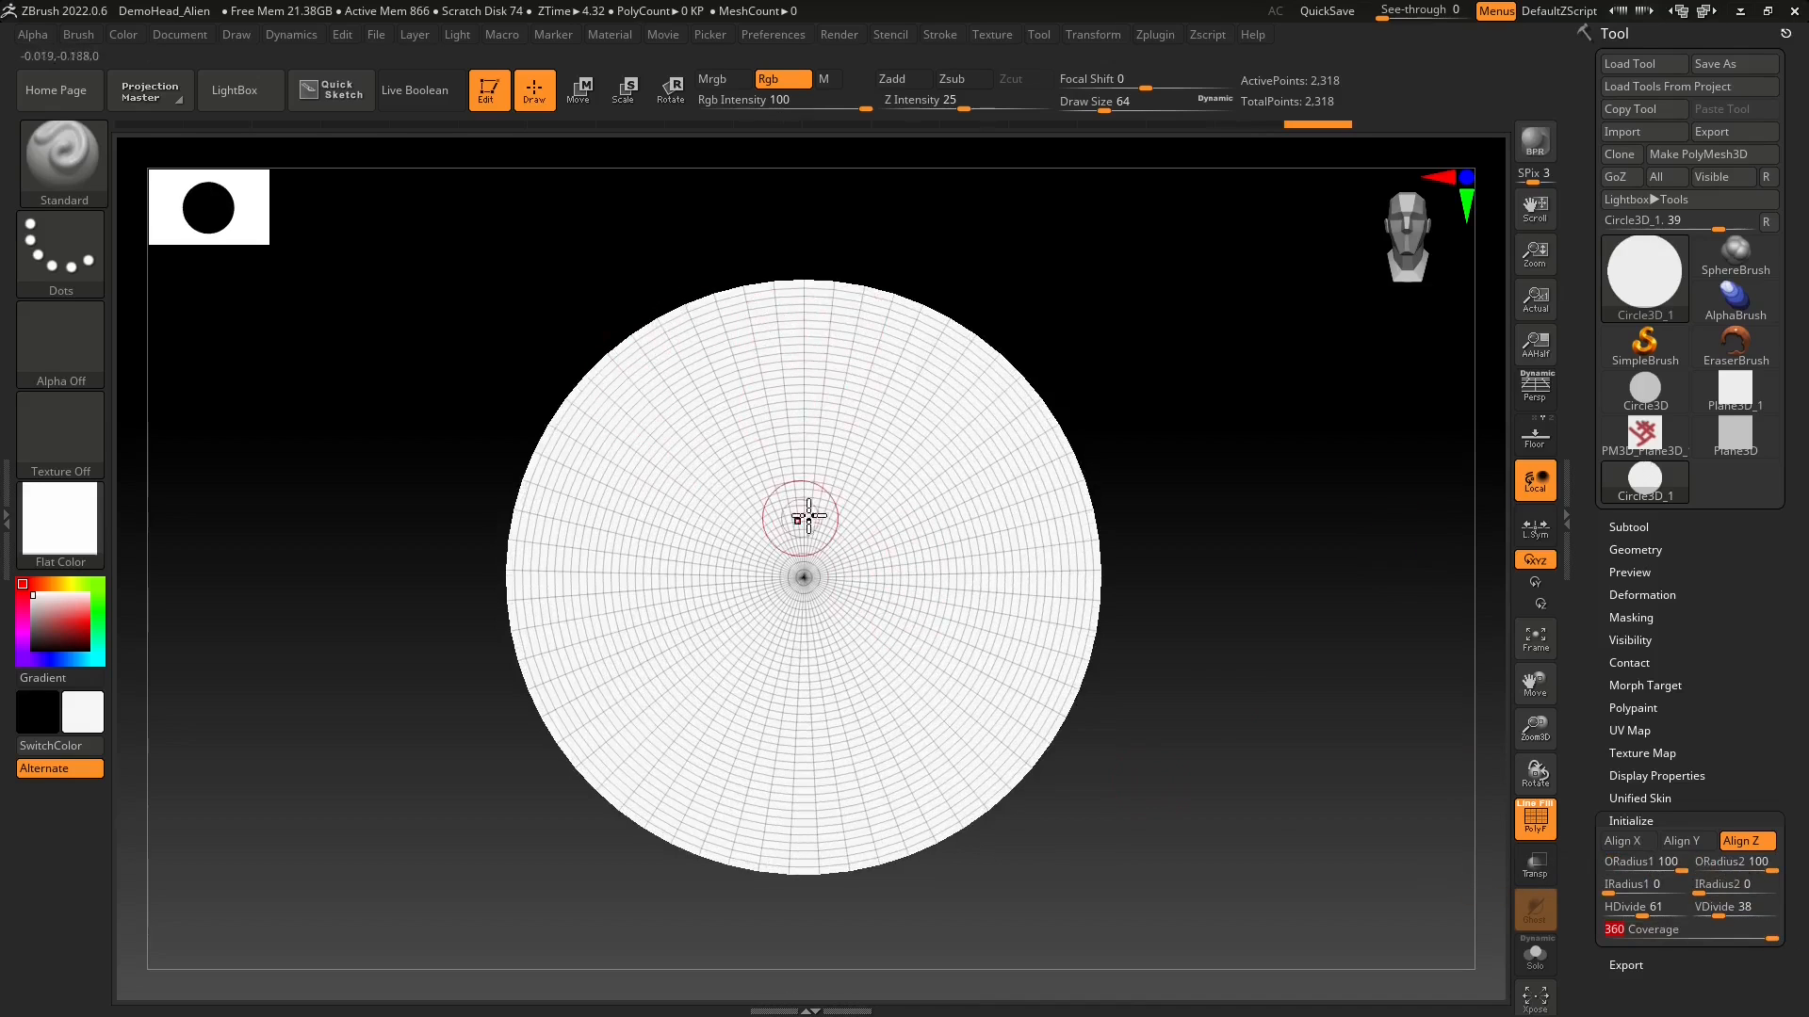
left_click_drag(1653, 910, 1746, 929)
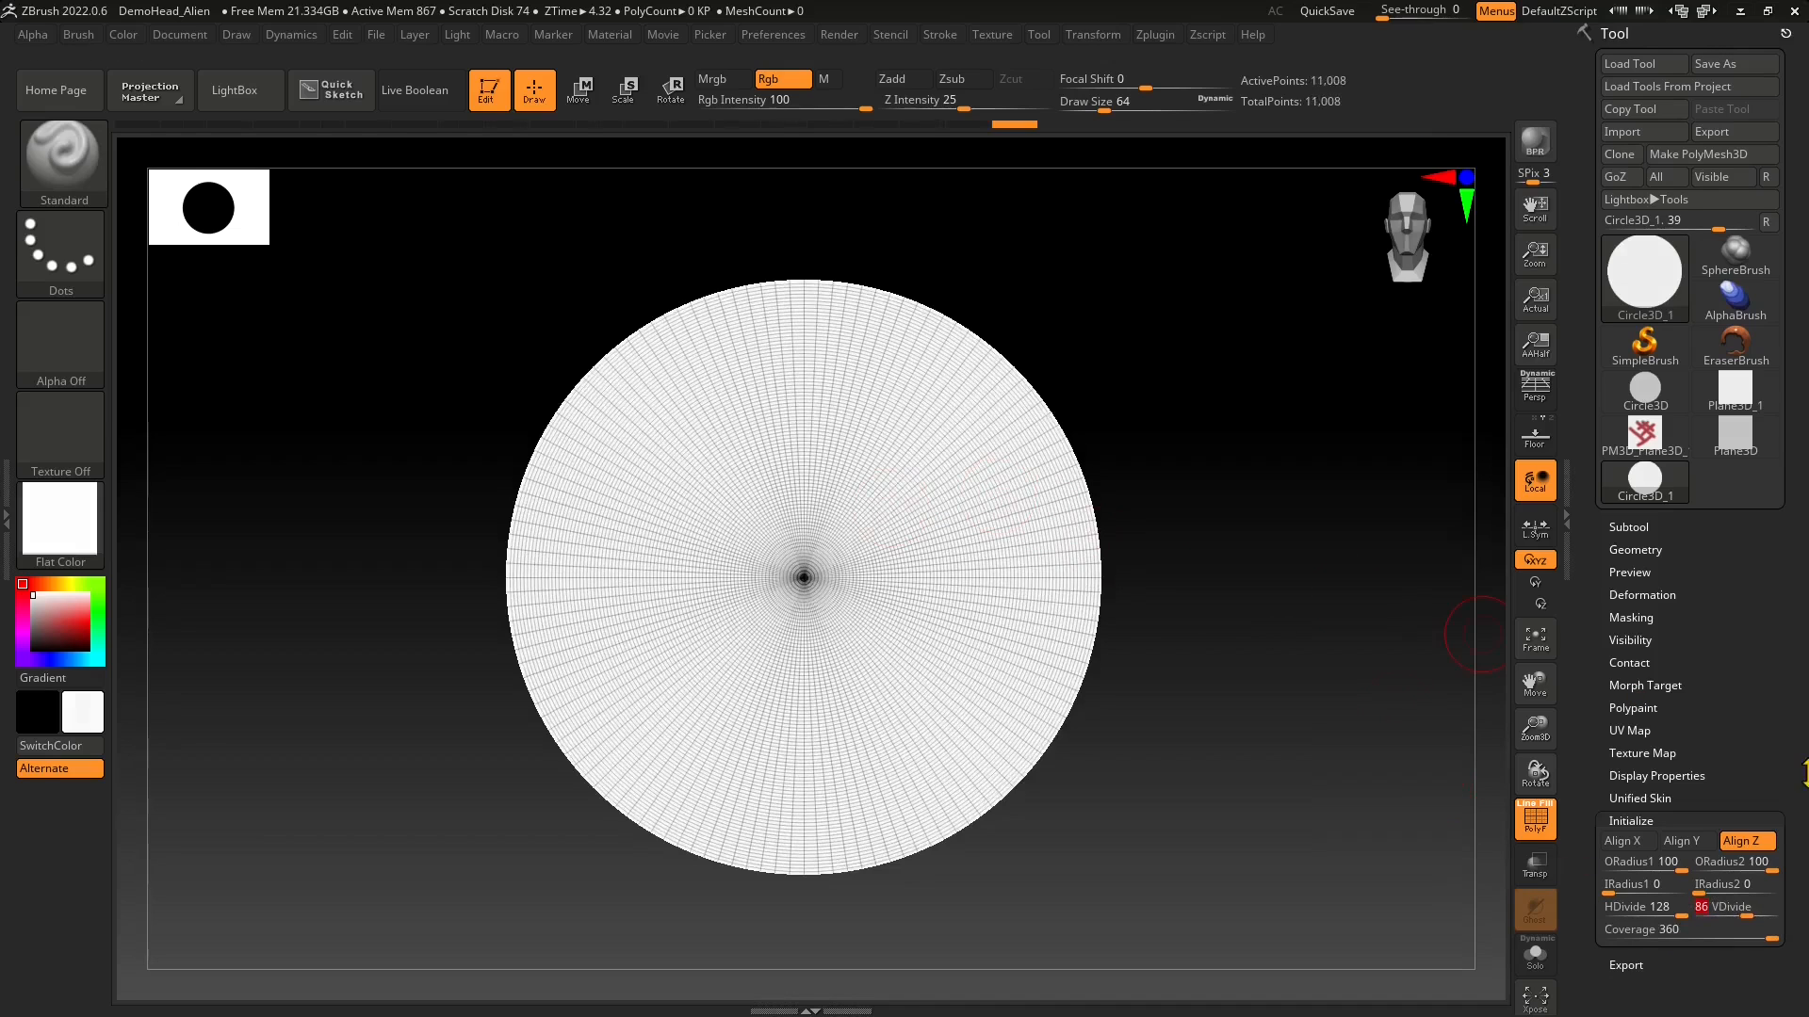
- Preview the circle in red and white, pick a bright red and try to paint on the circle
left_click(74, 638)
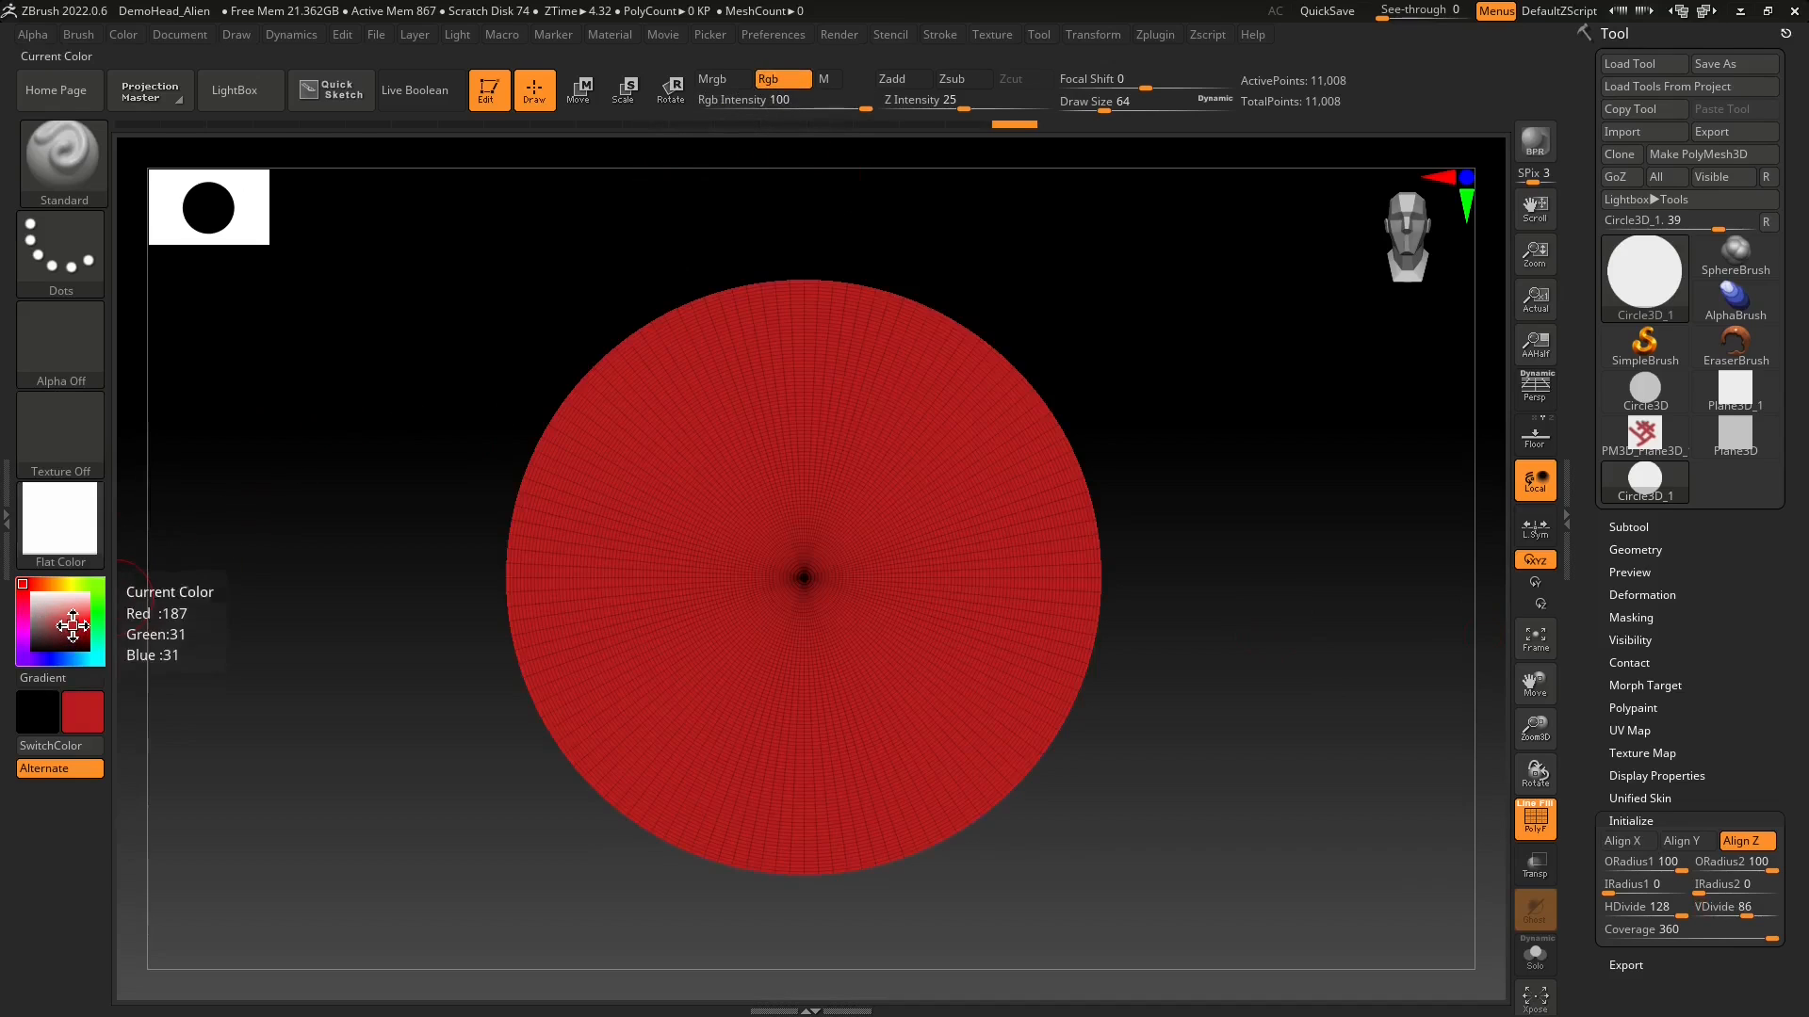
left_click(31, 588)
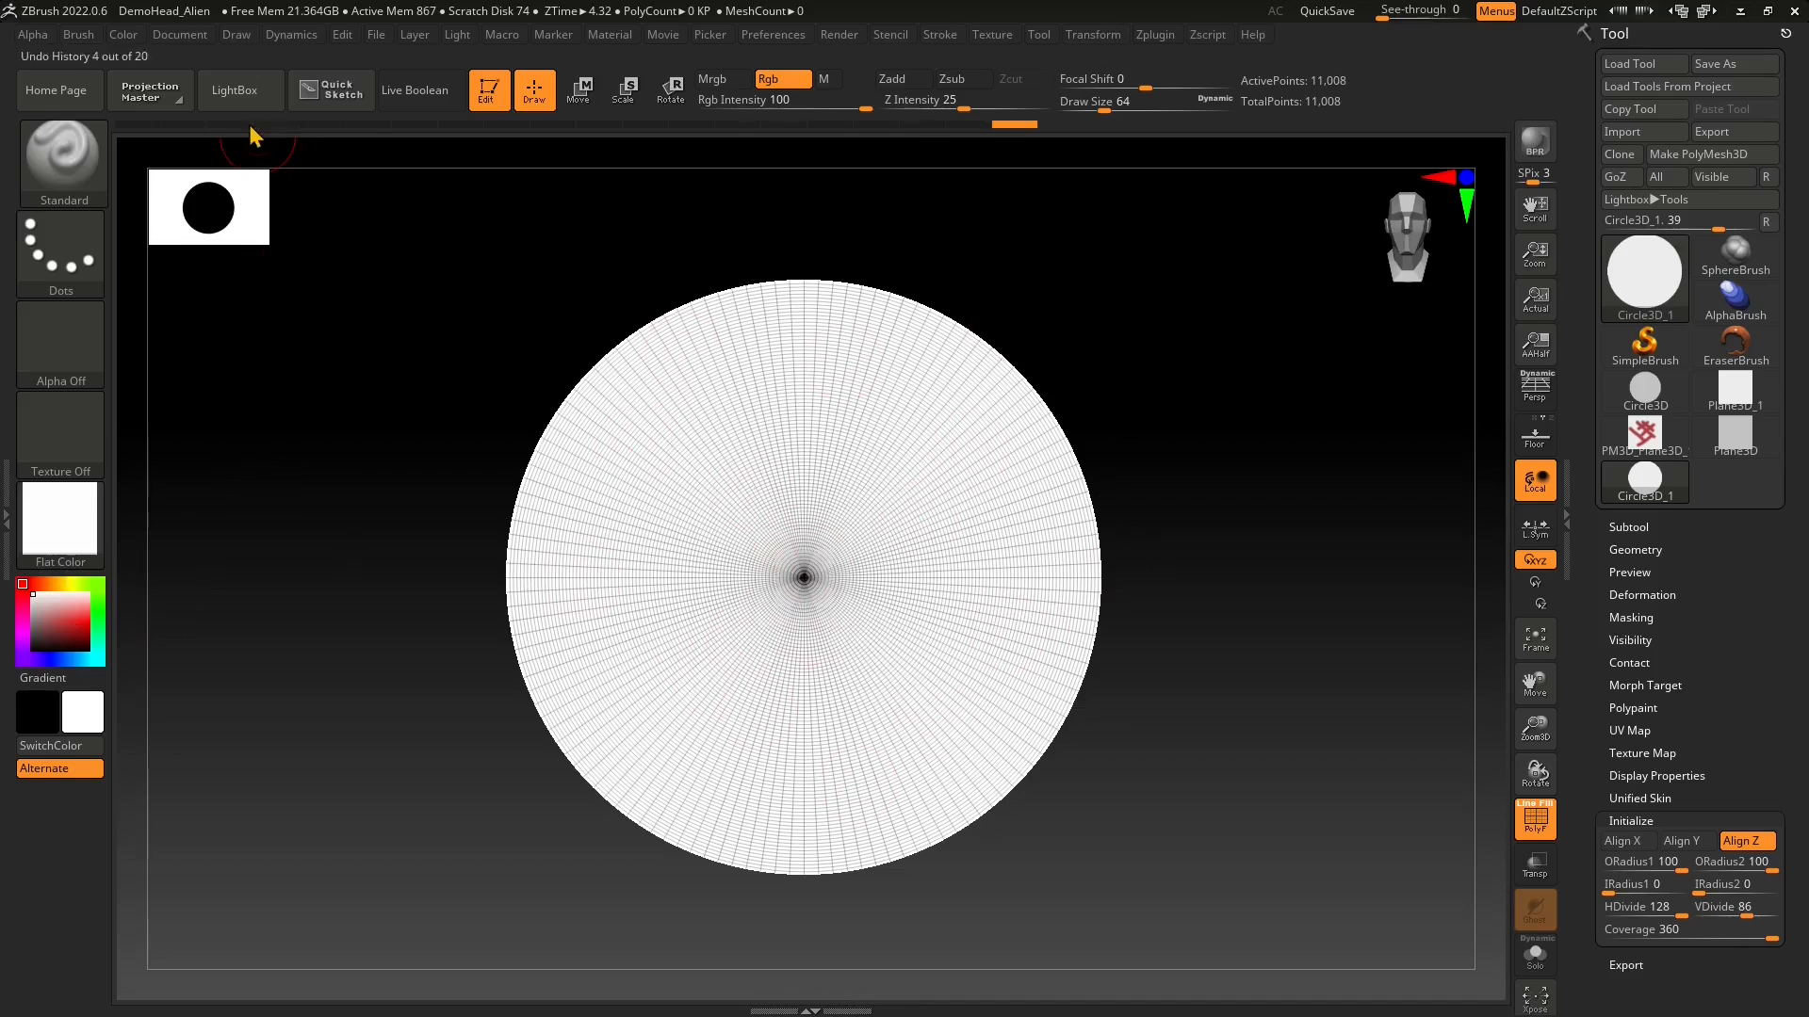
left_click(123, 36)
left_click(82, 621)
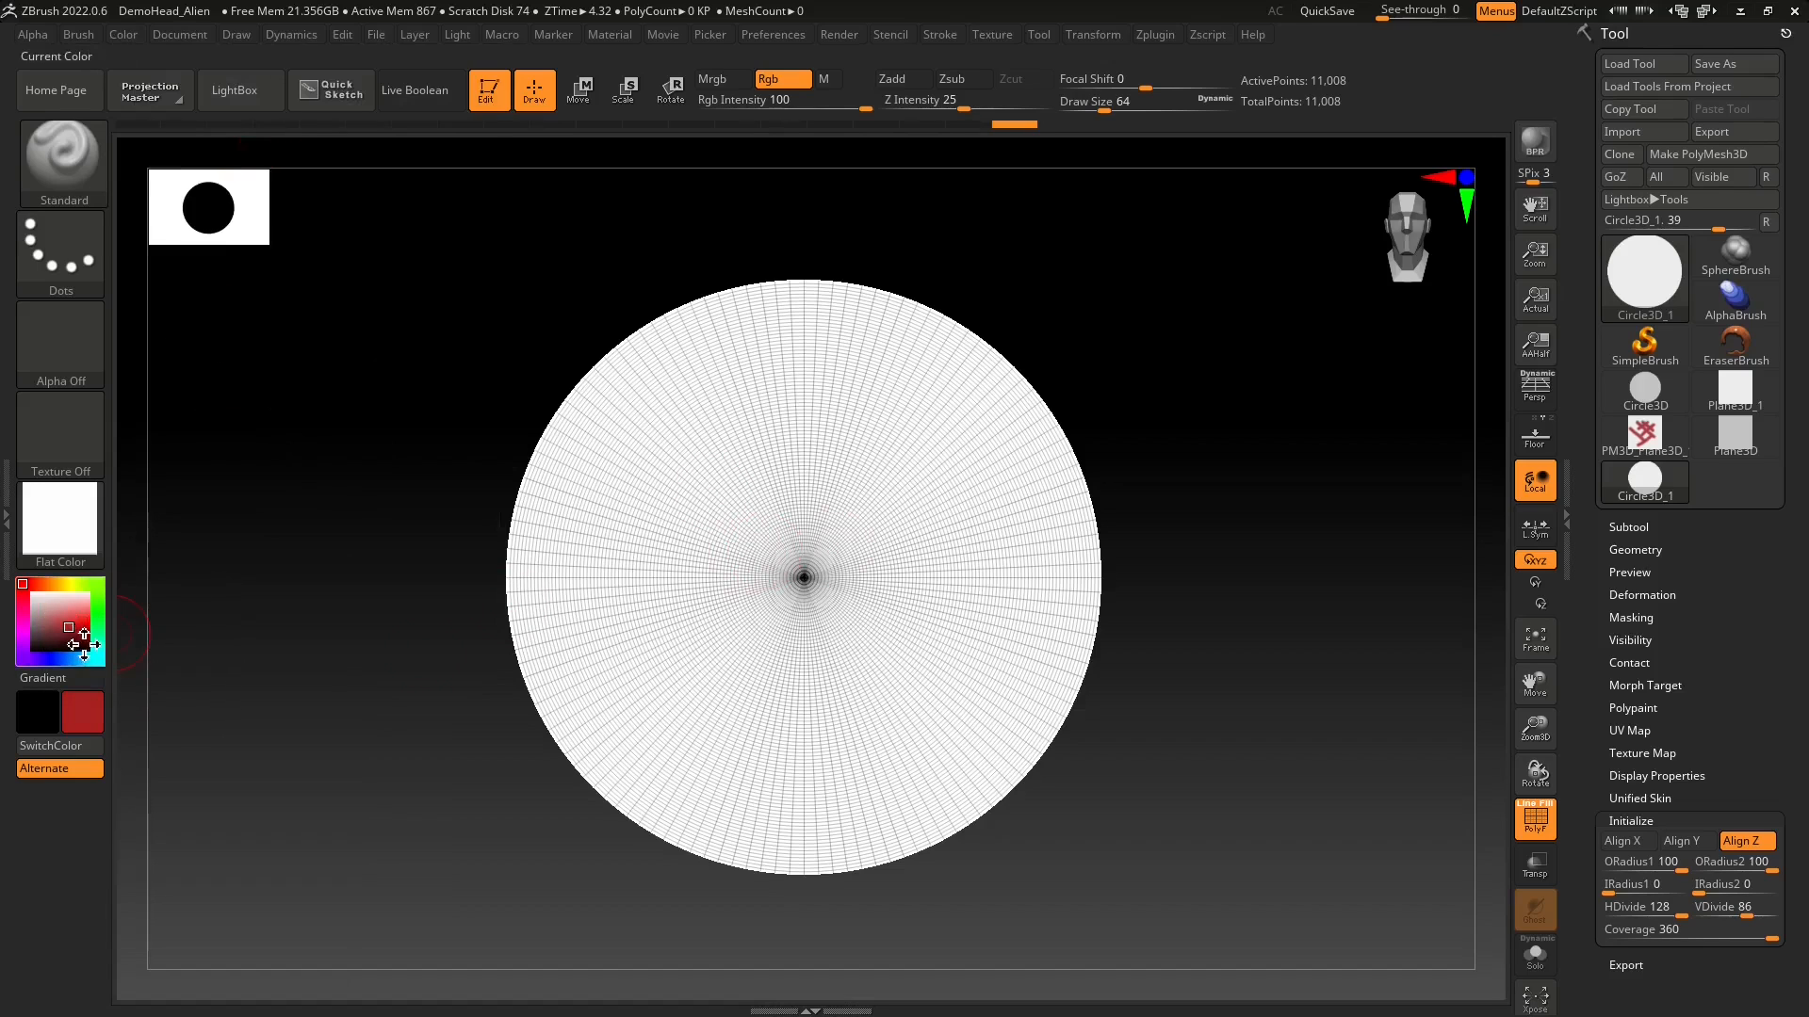
left_click(702, 414)
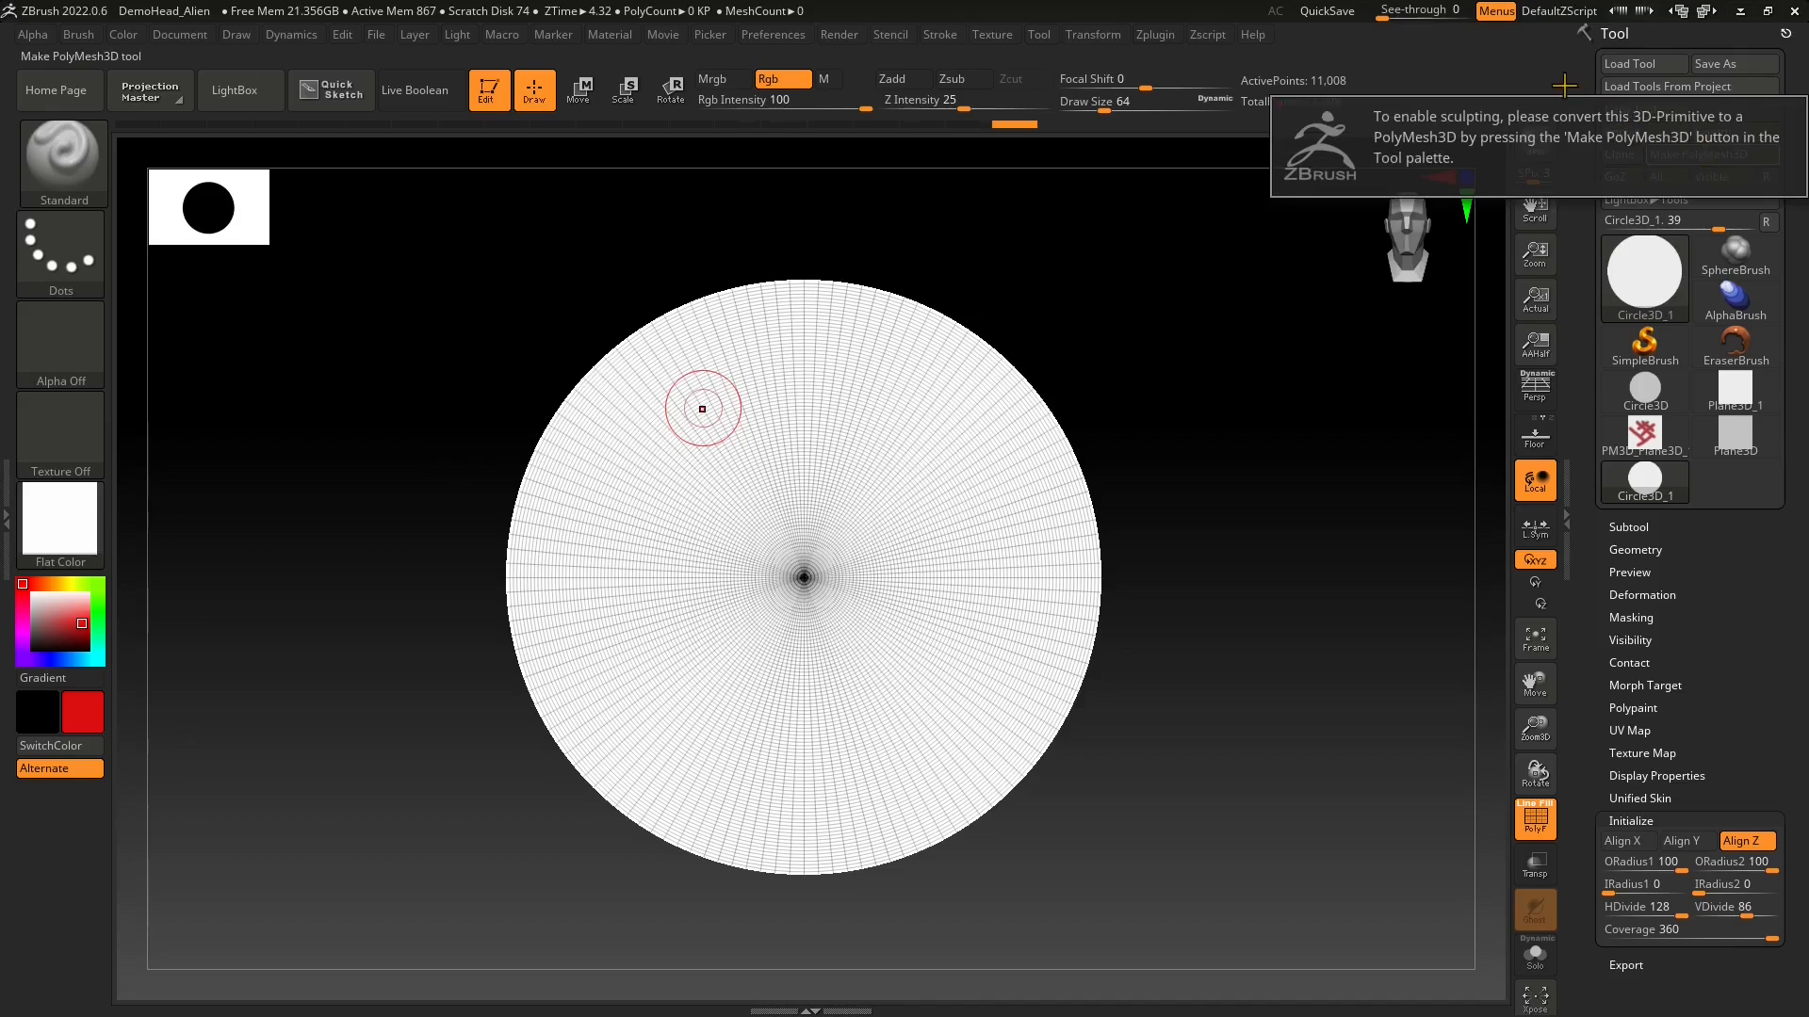
- Convert the circle to a PolyMesh3D and set the current colour to white
left_click(1693, 153)
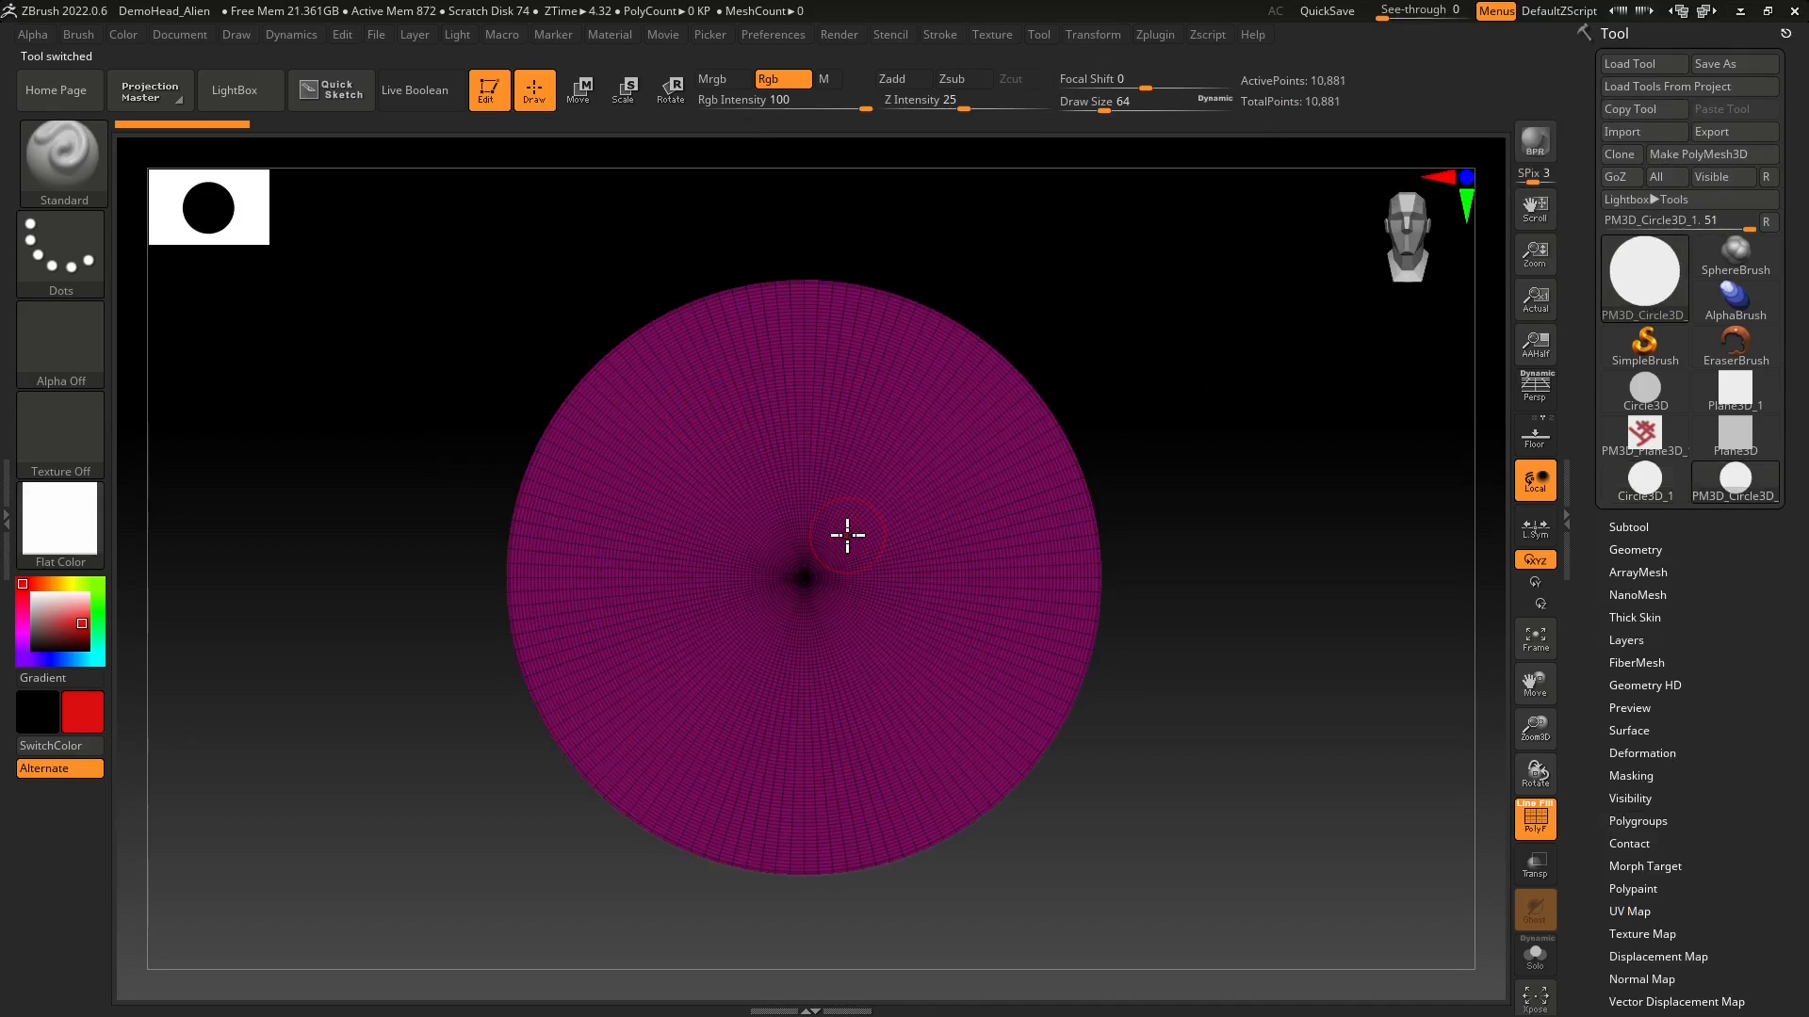
left_click_drag(54, 613, 32, 593)
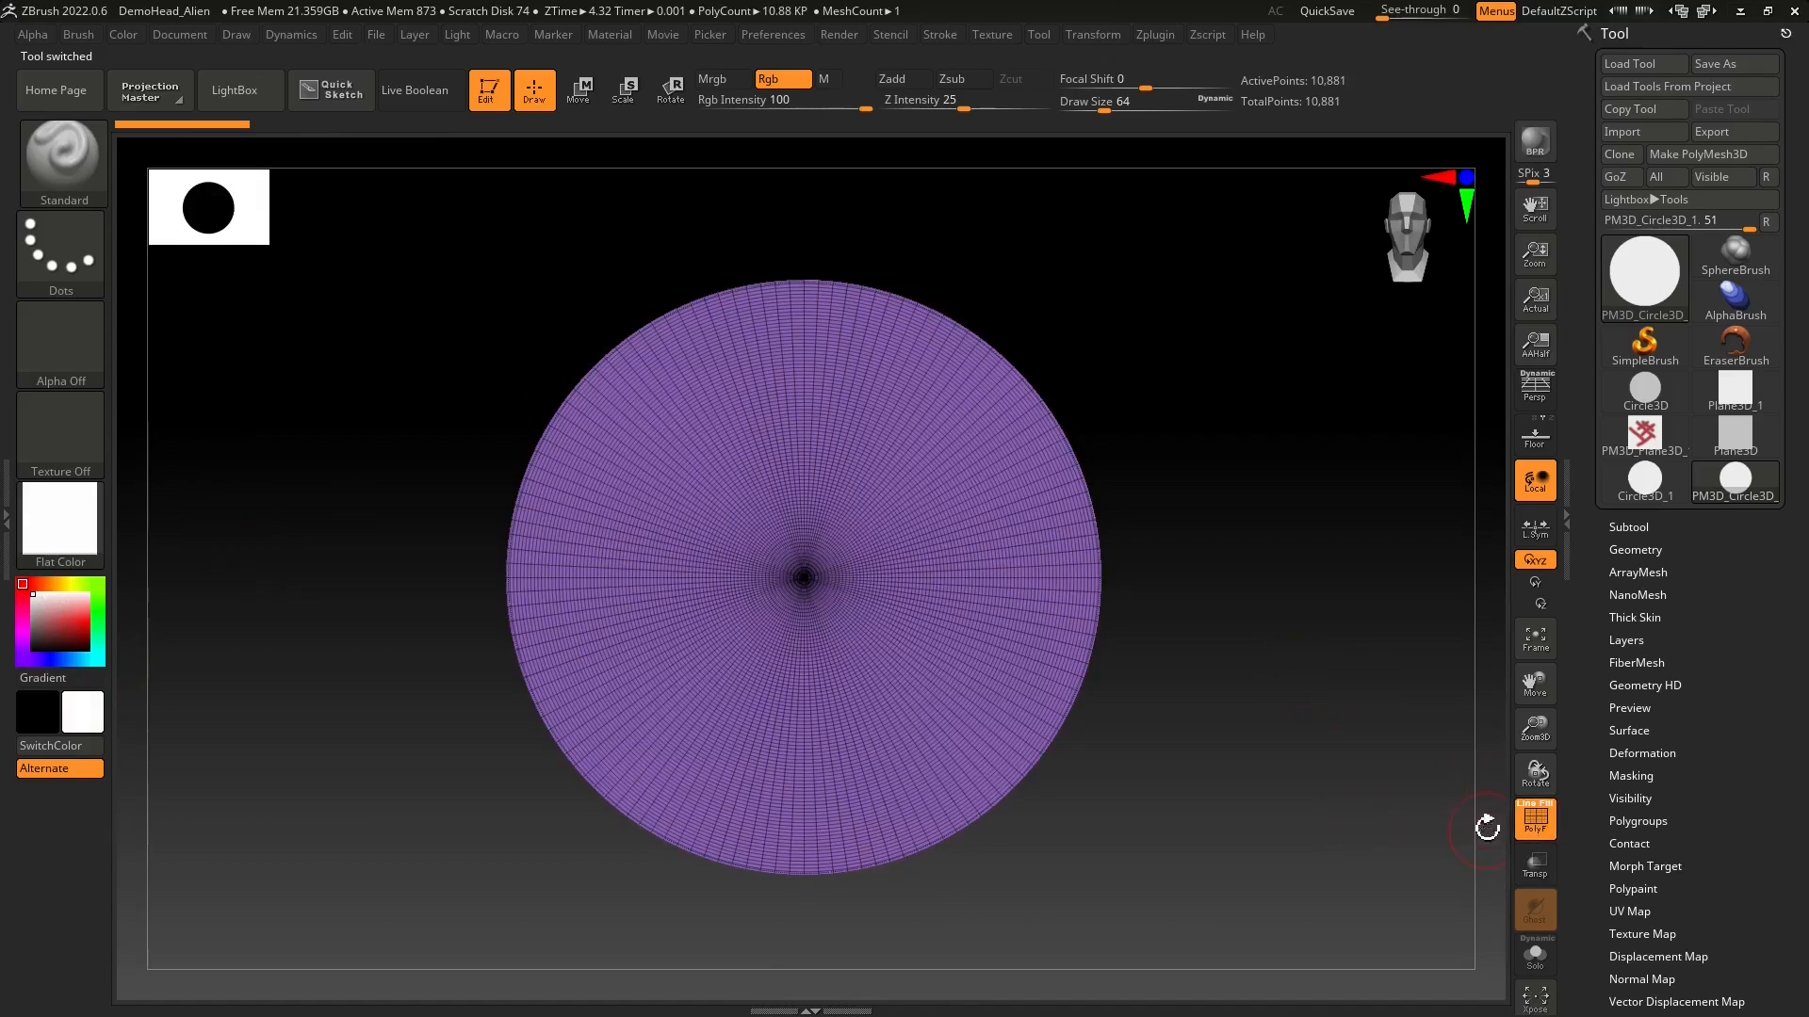
- Hide the polyframe, fill the circle with white, choose bright red and paint several freehand strokes across it
left_click(1551, 833)
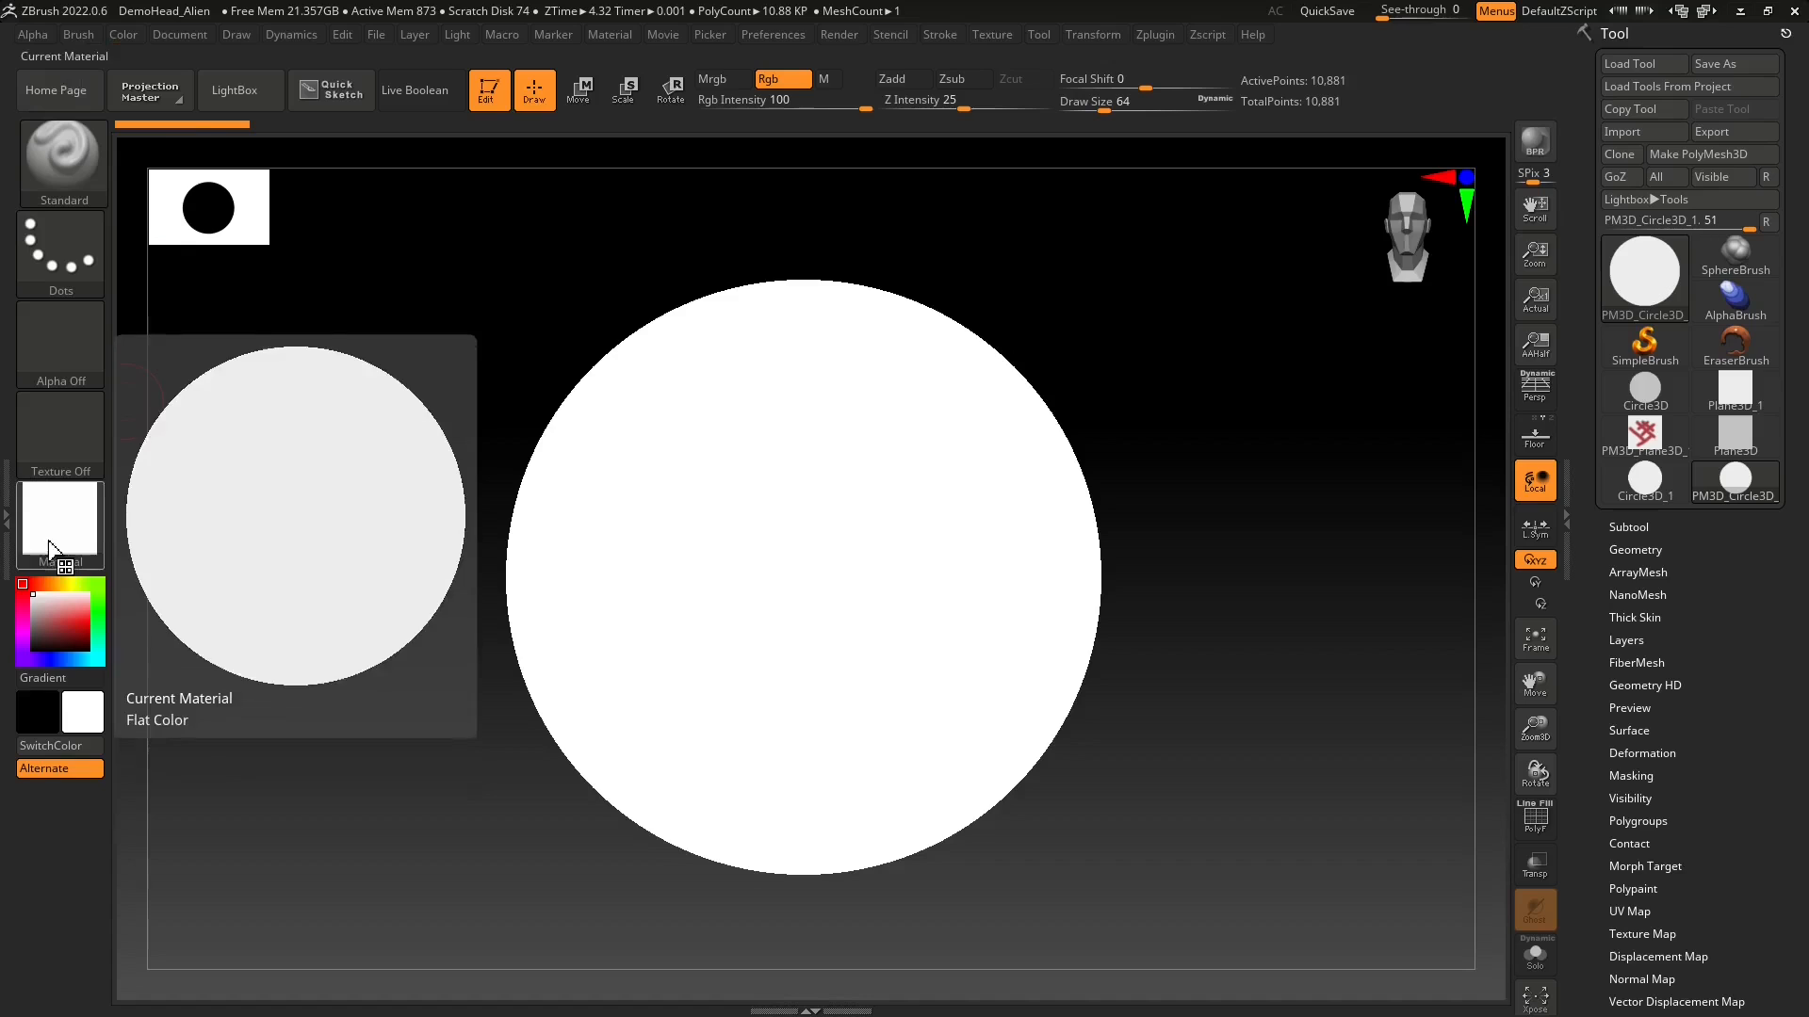
left_click(123, 36)
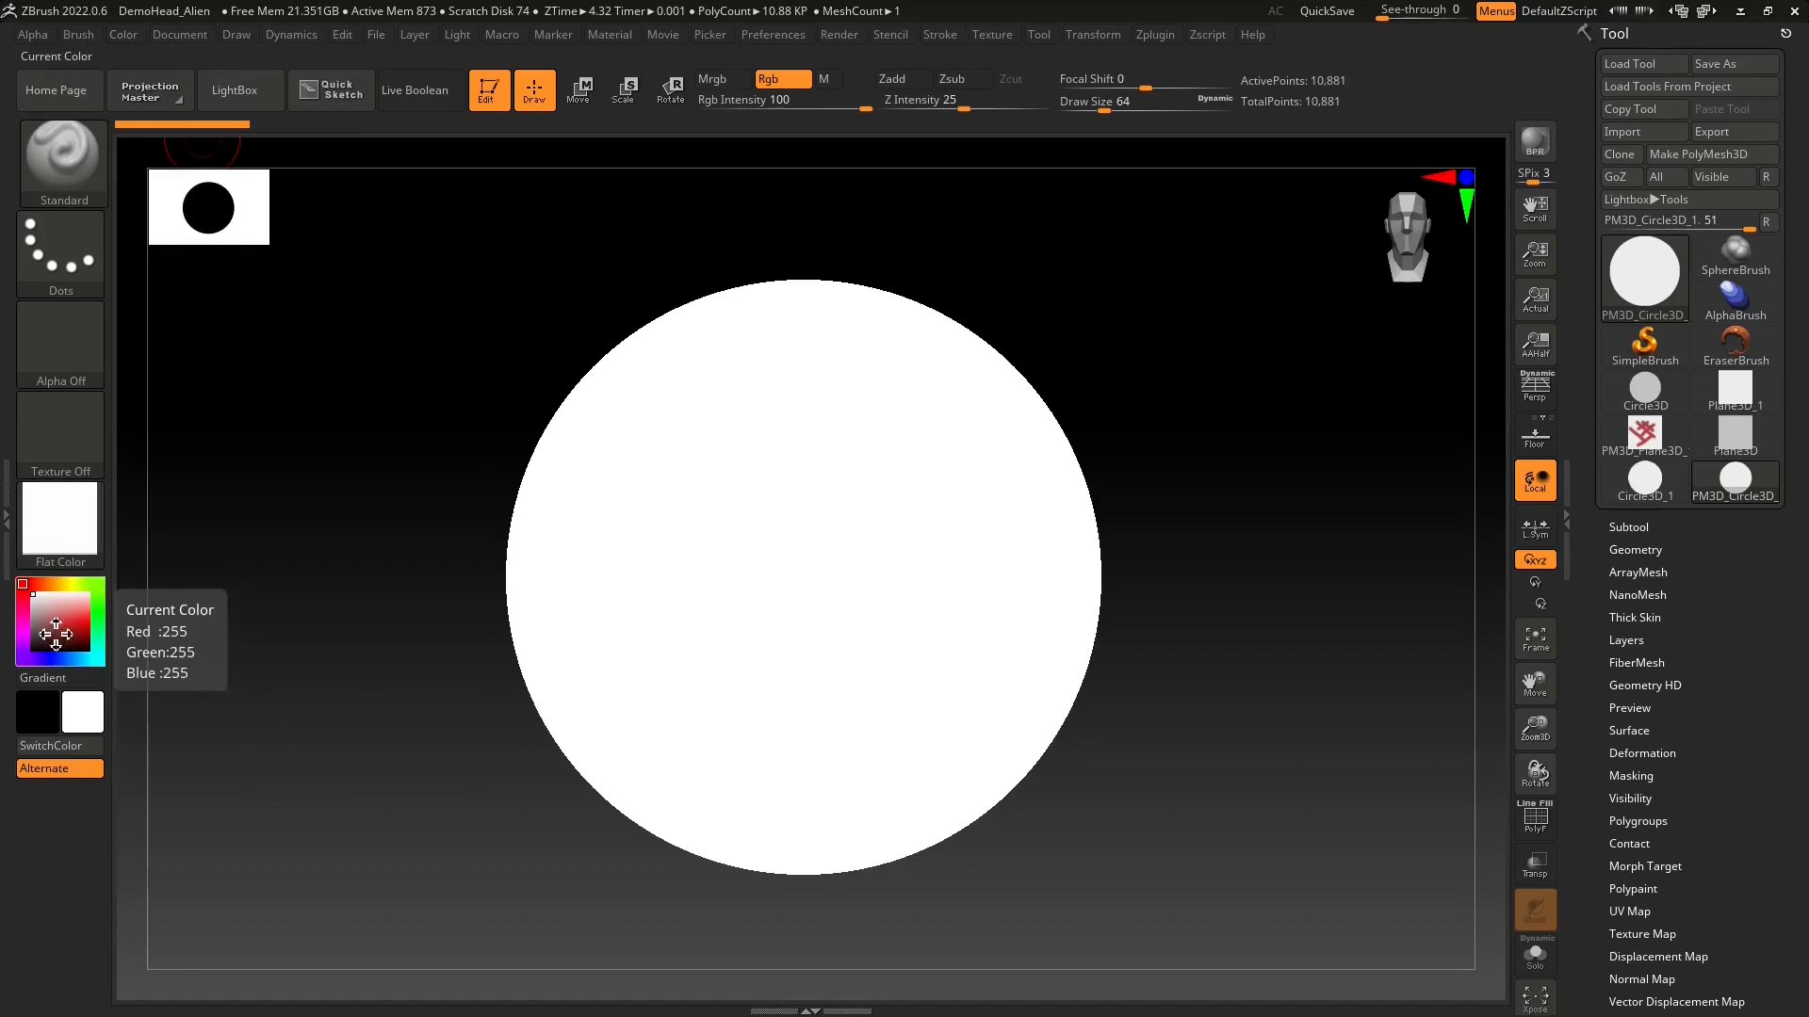
left_click(88, 620)
mouse_move(687, 402)
left_mouse_down()
mouse_move(969, 735)
mouse_move(992, 683)
mouse_move(957, 415)
mouse_move(825, 315)
mouse_move(618, 392)
mouse_move(604, 655)
mouse_move(885, 791)
left_mouse_up()
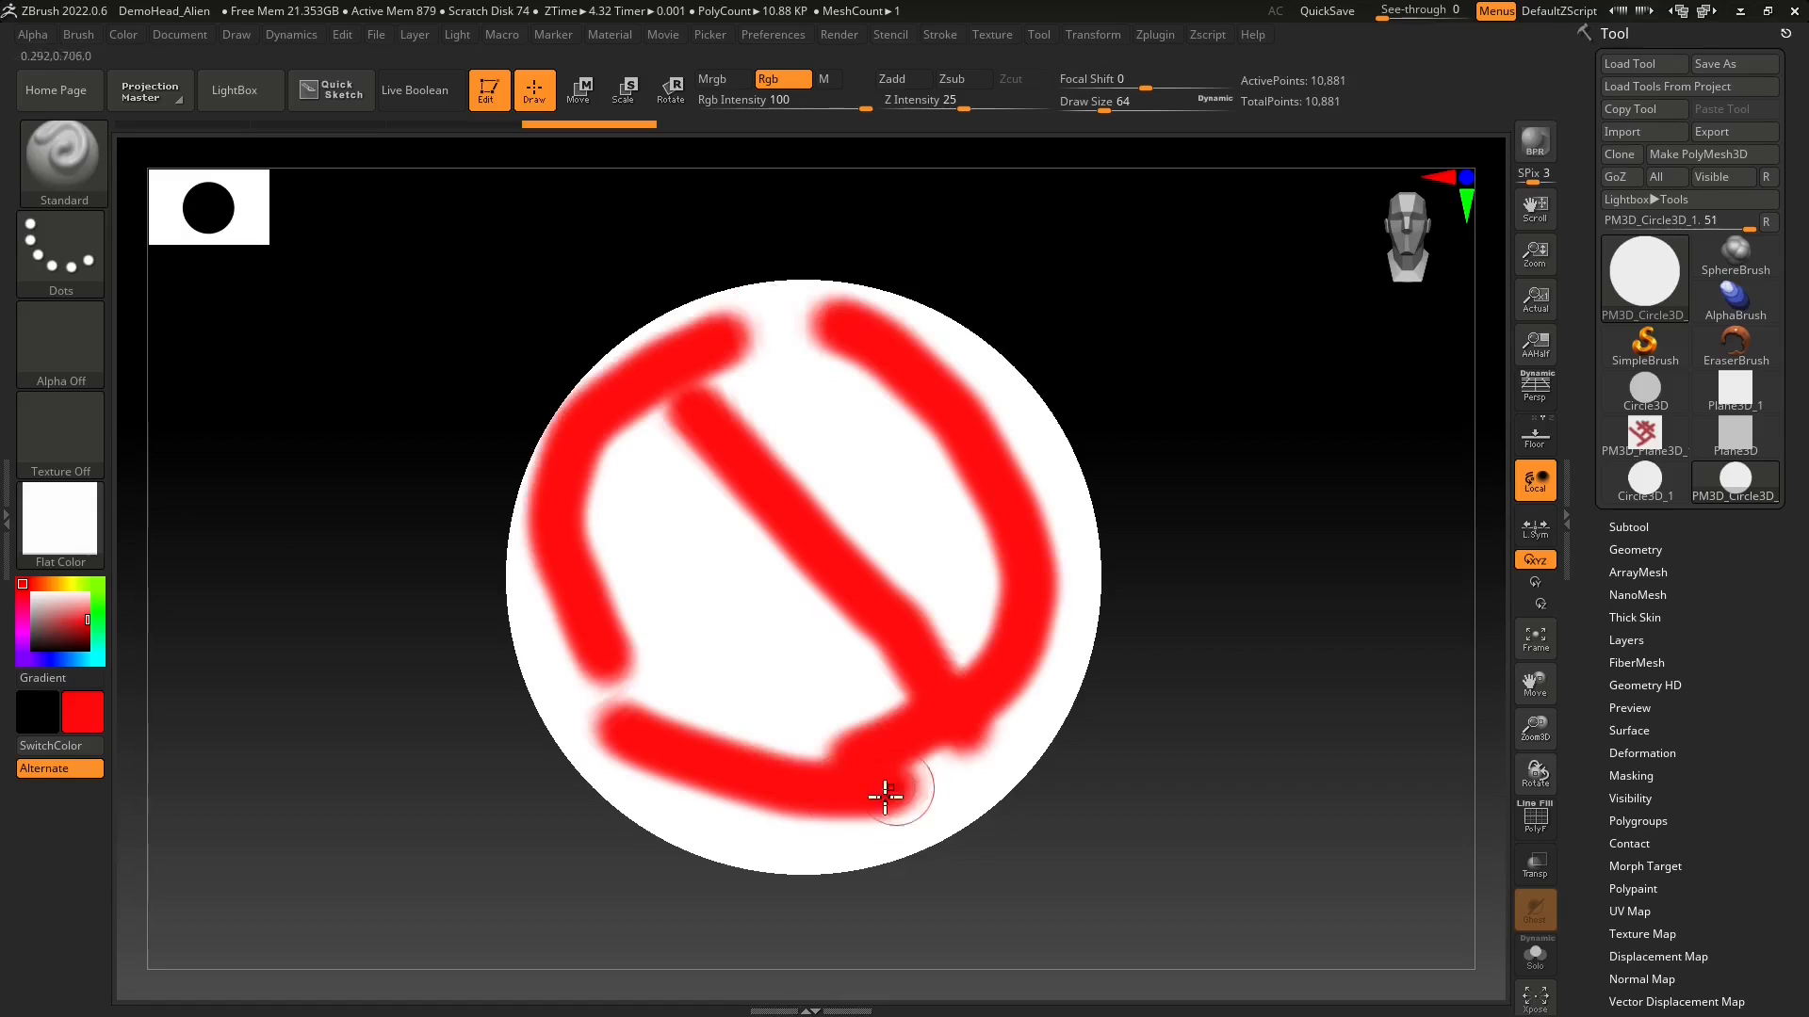
mouse_move(669, 645)
left_mouse_down()
mouse_move(885, 569)
mouse_move(942, 466)
left_mouse_up()
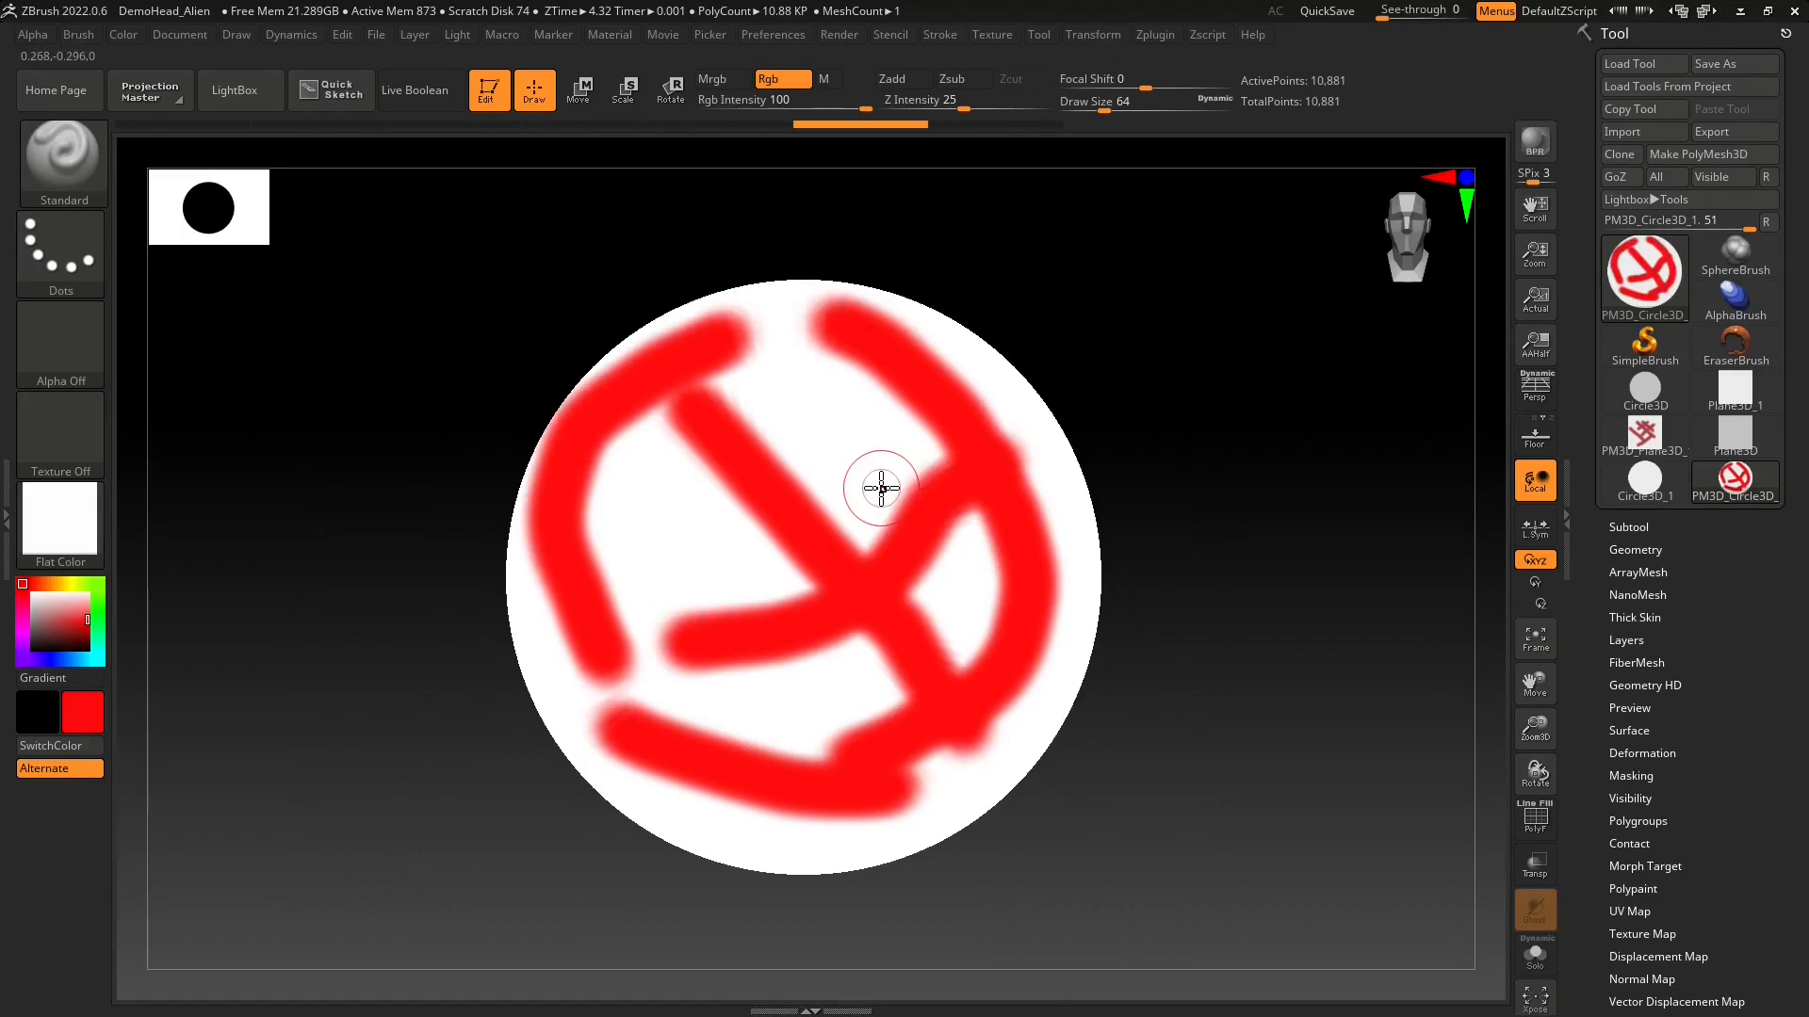
- Set the secondary colour to white and use it to paint over the short red stroke crossing the diagonal
left_click_drag(59, 701, 57, 513)
mouse_move(707, 626)
left_mouse_down()
mouse_move(763, 637)
mouse_move(820, 613)
mouse_move(693, 630)
left_mouse_up()
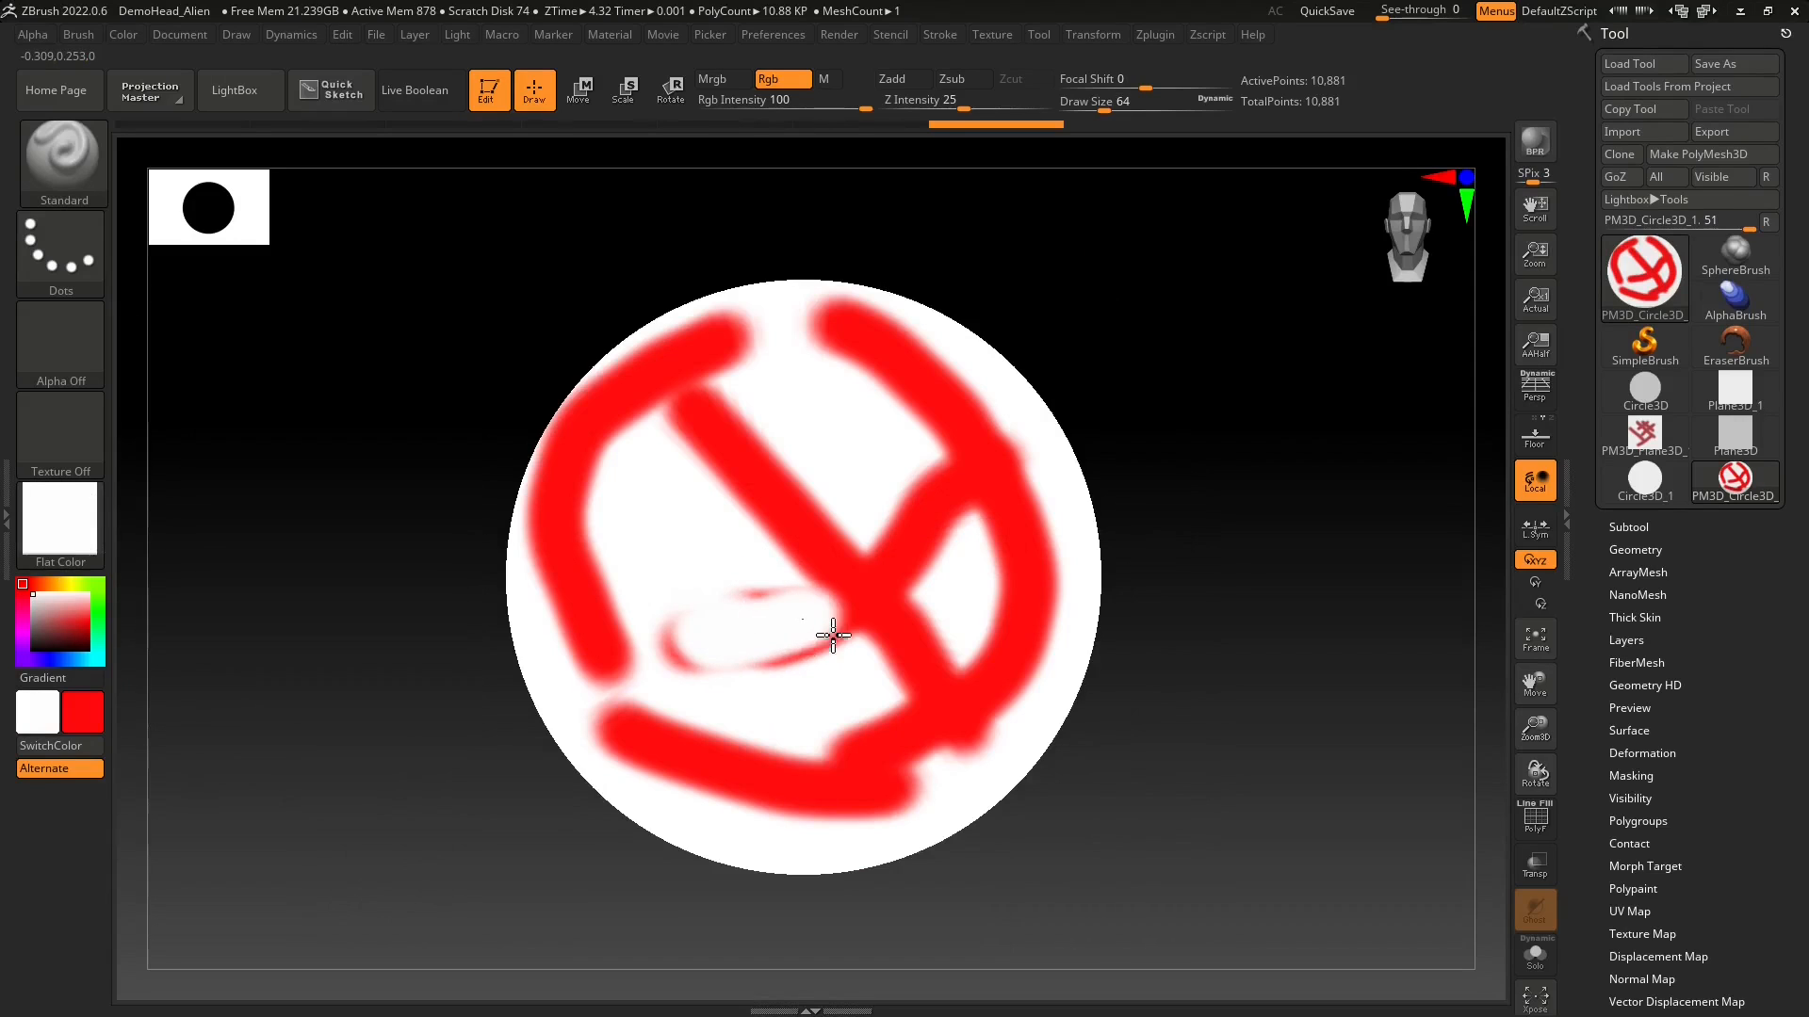
mouse_move(832, 636)
left_mouse_down()
mouse_move(801, 648)
mouse_move(933, 578)
mouse_move(893, 517)
mouse_move(916, 537)
mouse_move(936, 484)
mouse_move(957, 578)
left_mouse_up()
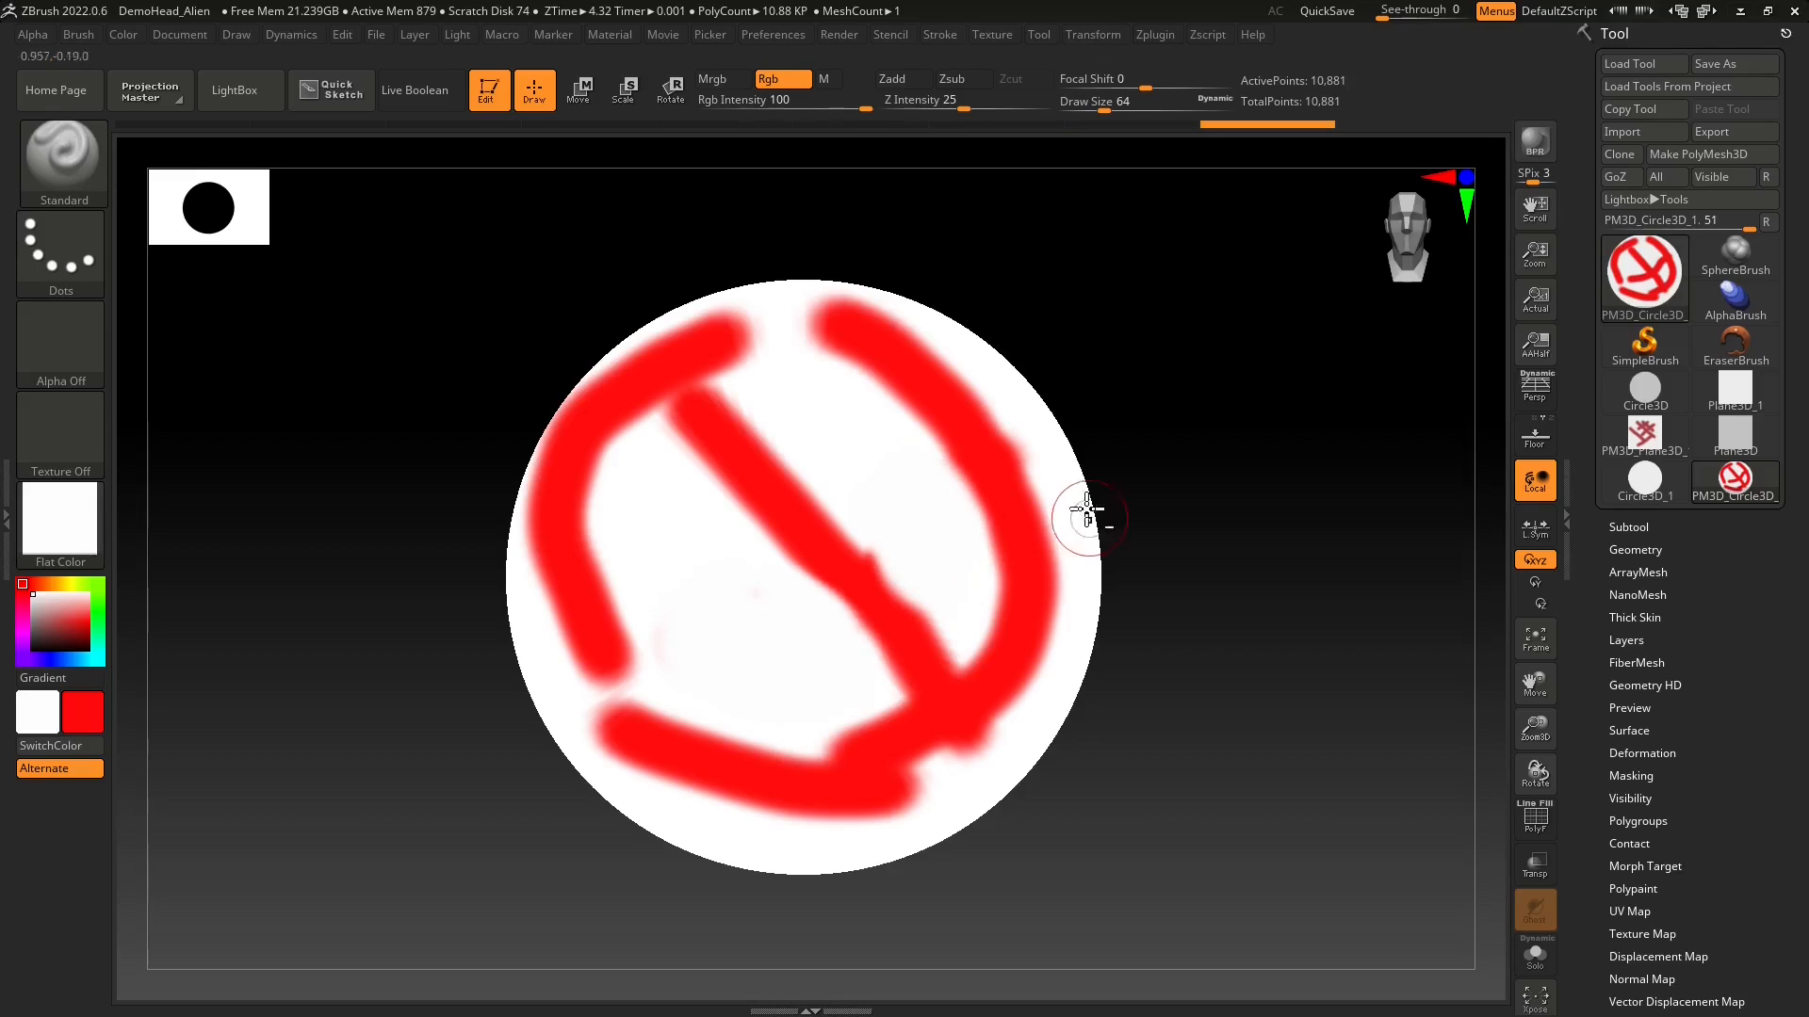
left_click_drag(1014, 415, 1010, 410)
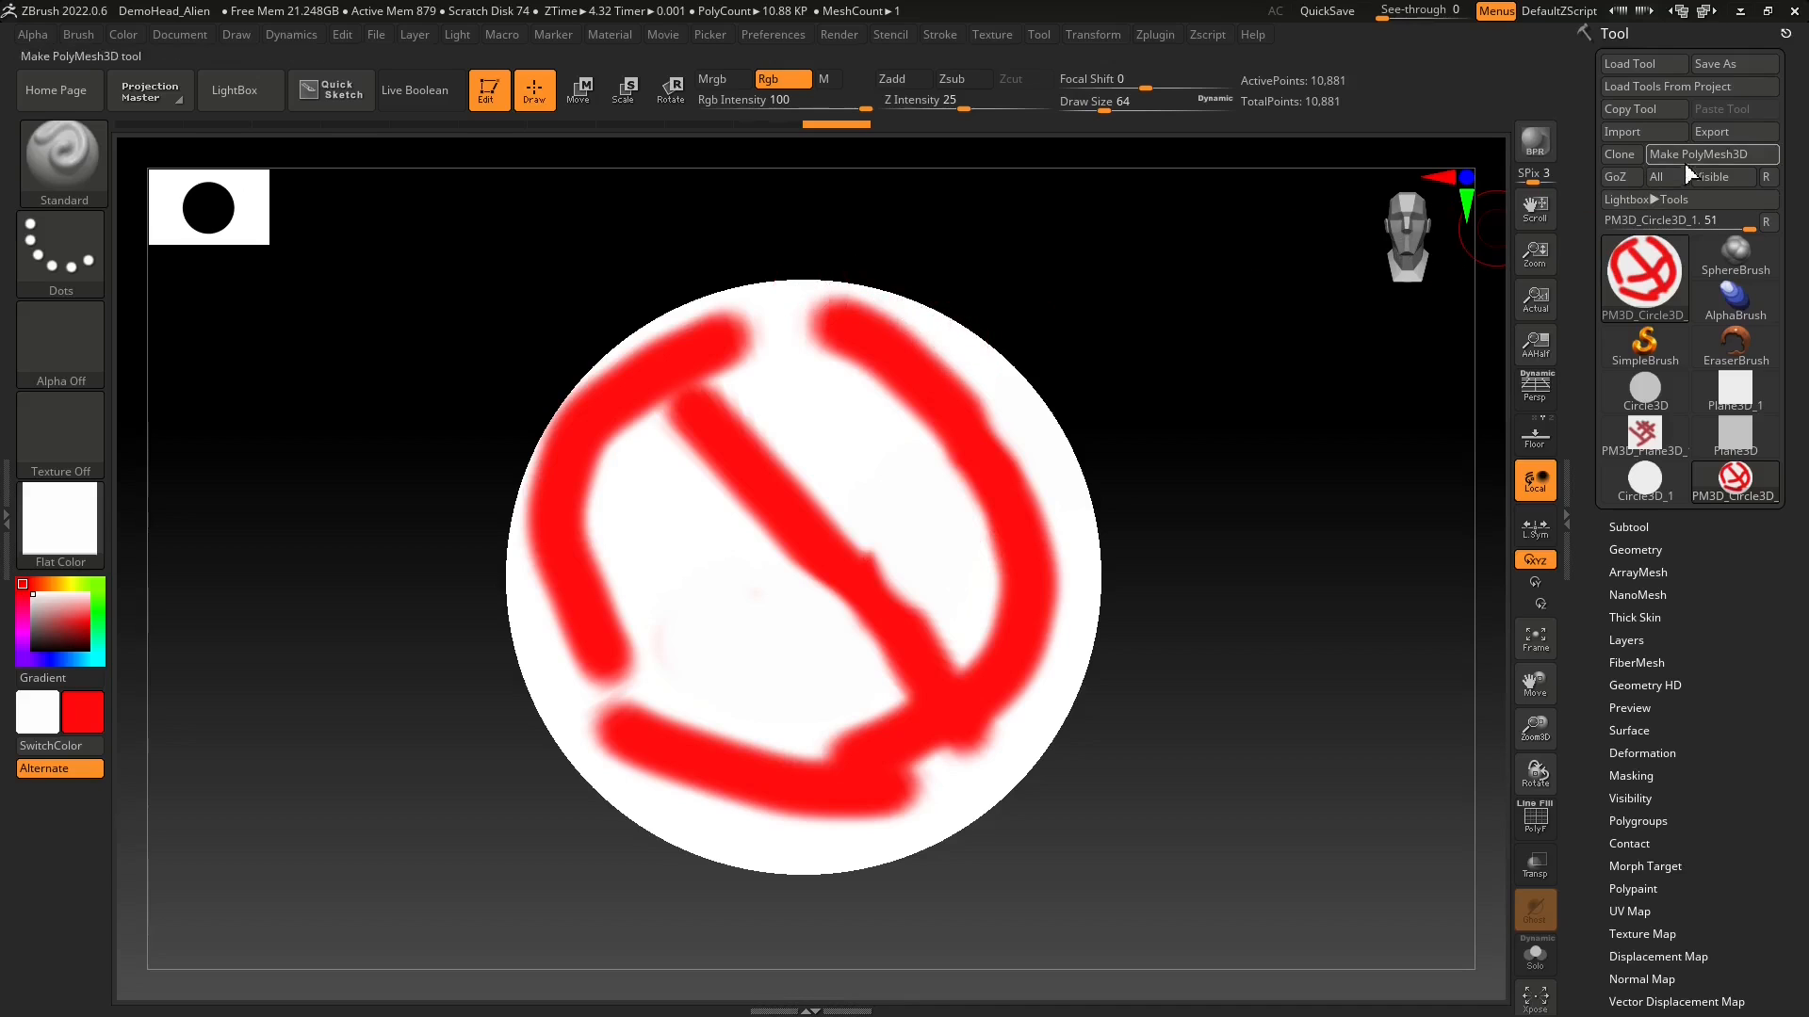
- Initialize the circle mesh as a QCube, a QSphere, a QGrid and a quick cylinder in turn
left_click_drag(1672, 958, 1669, 770)
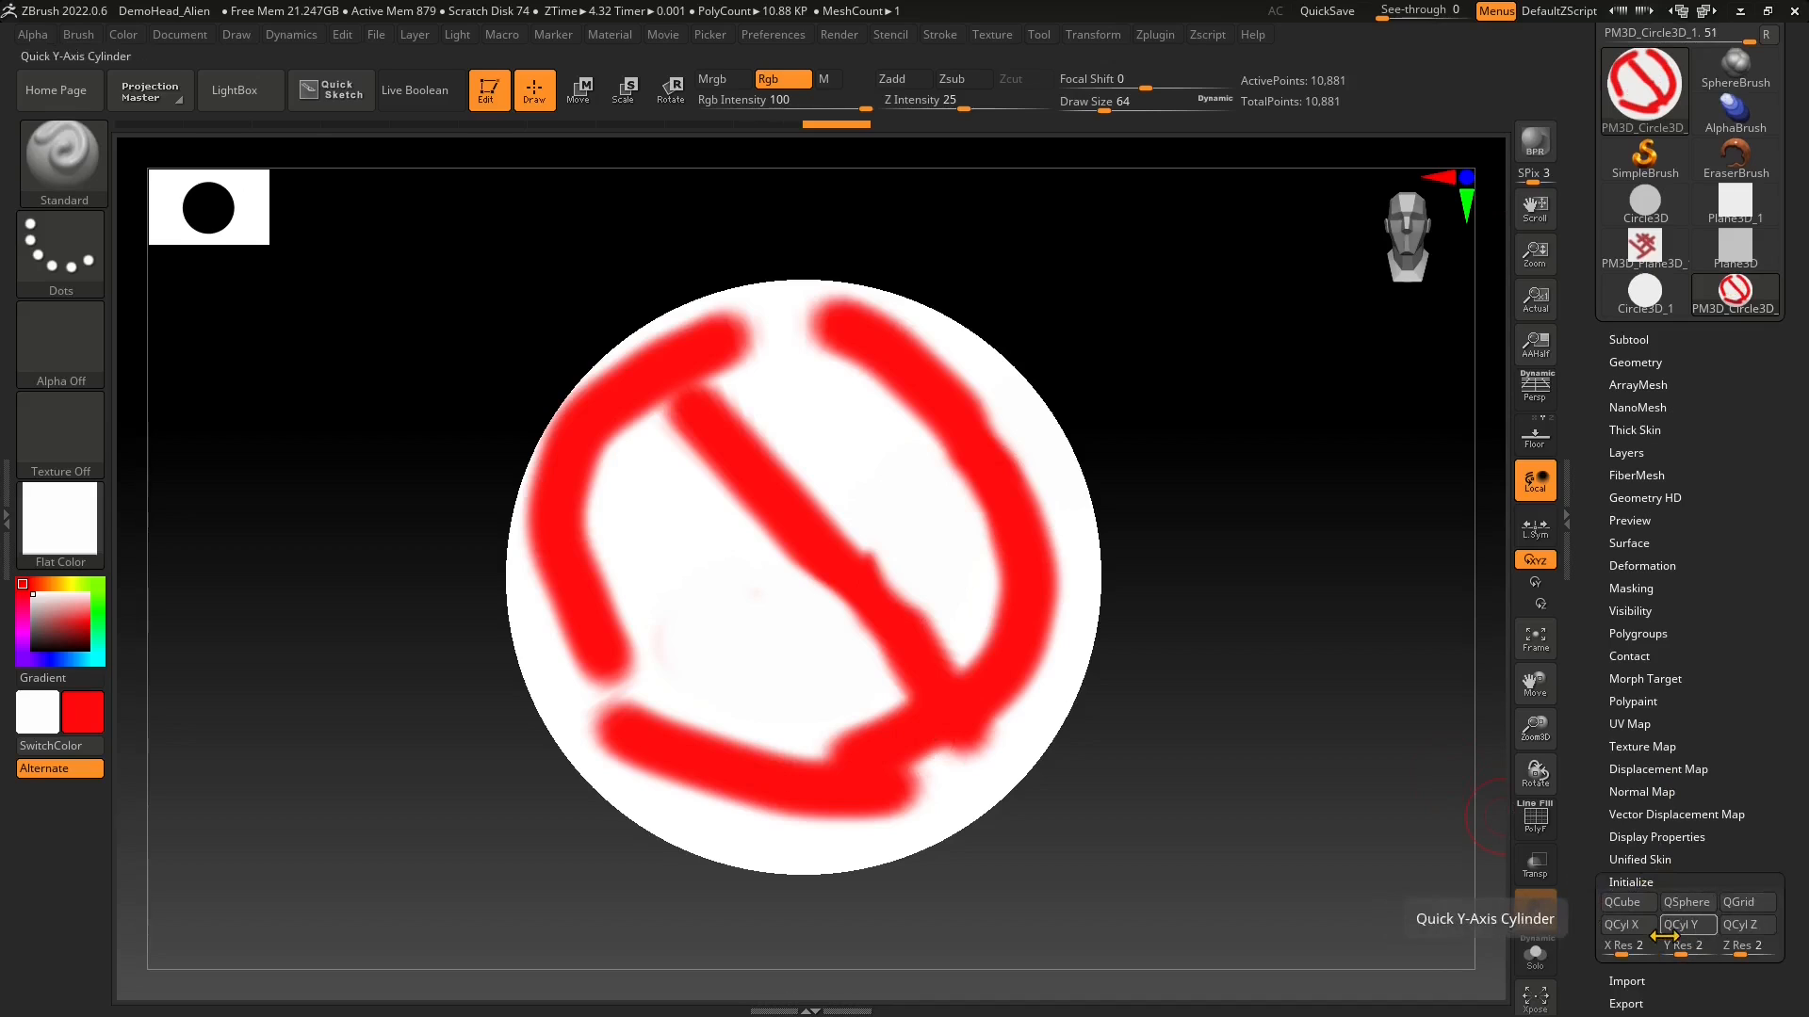
mouse_move(1711, 292)
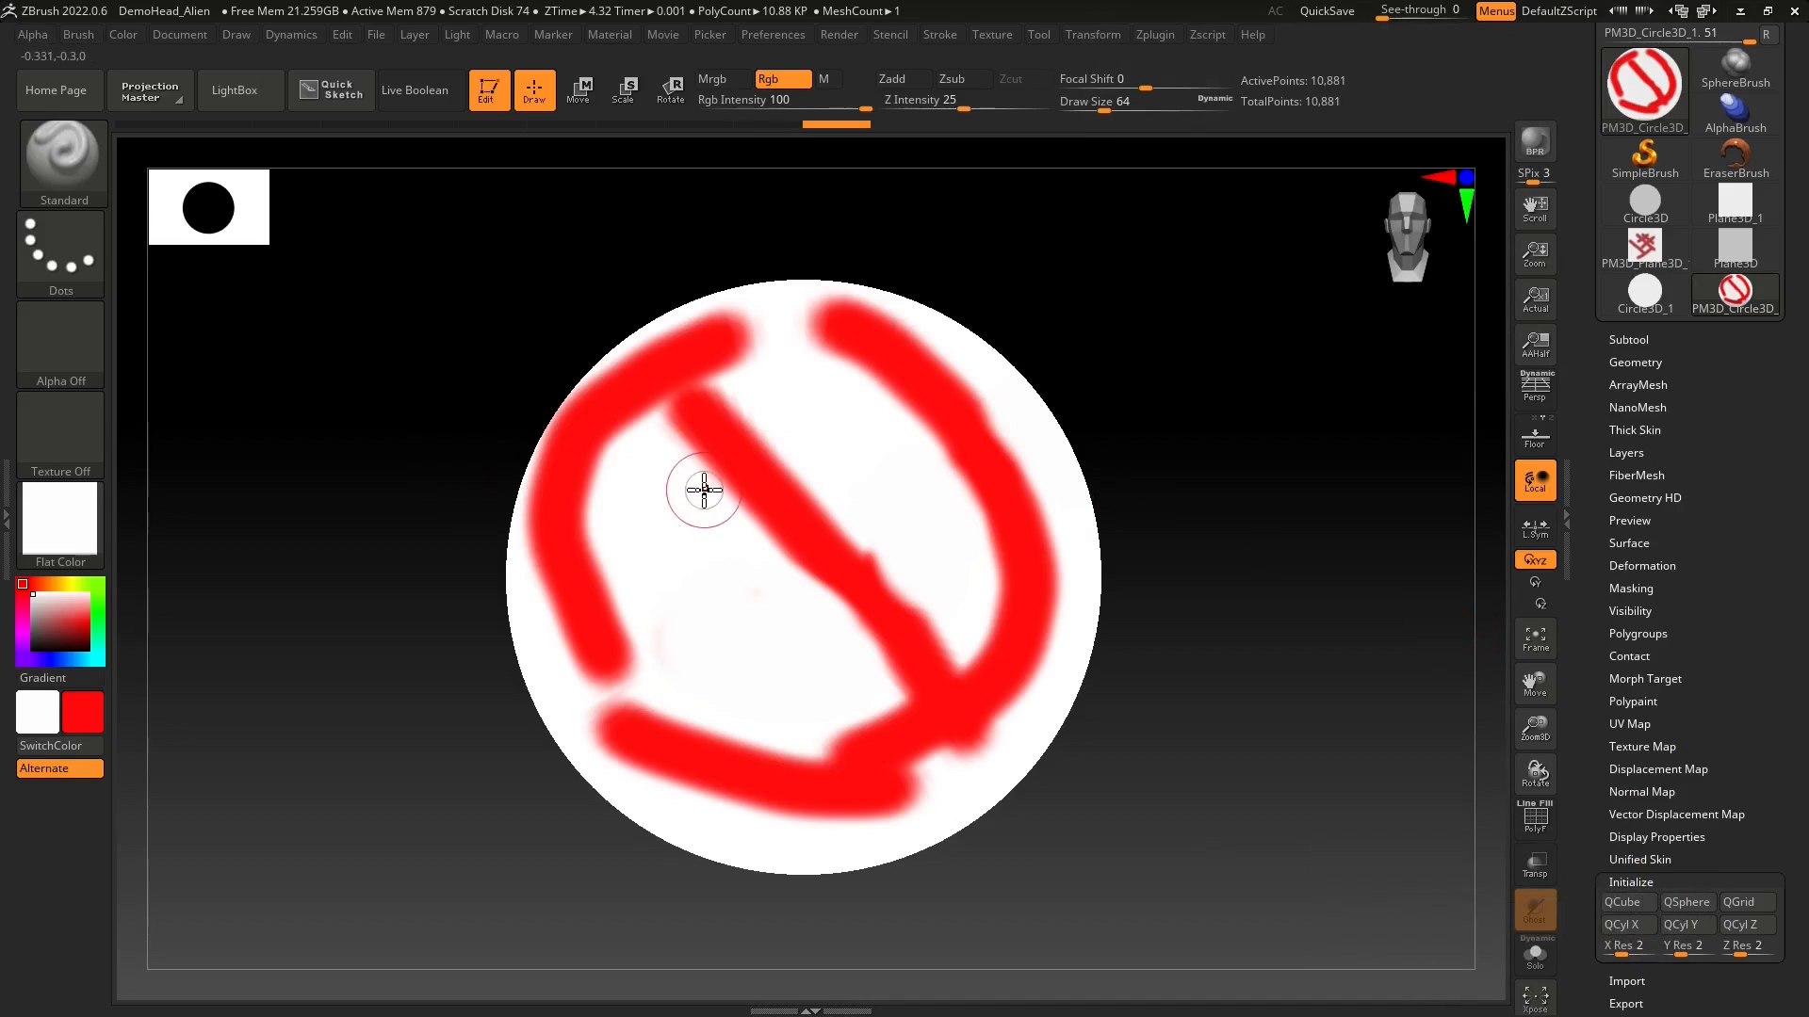
left_click(1625, 908)
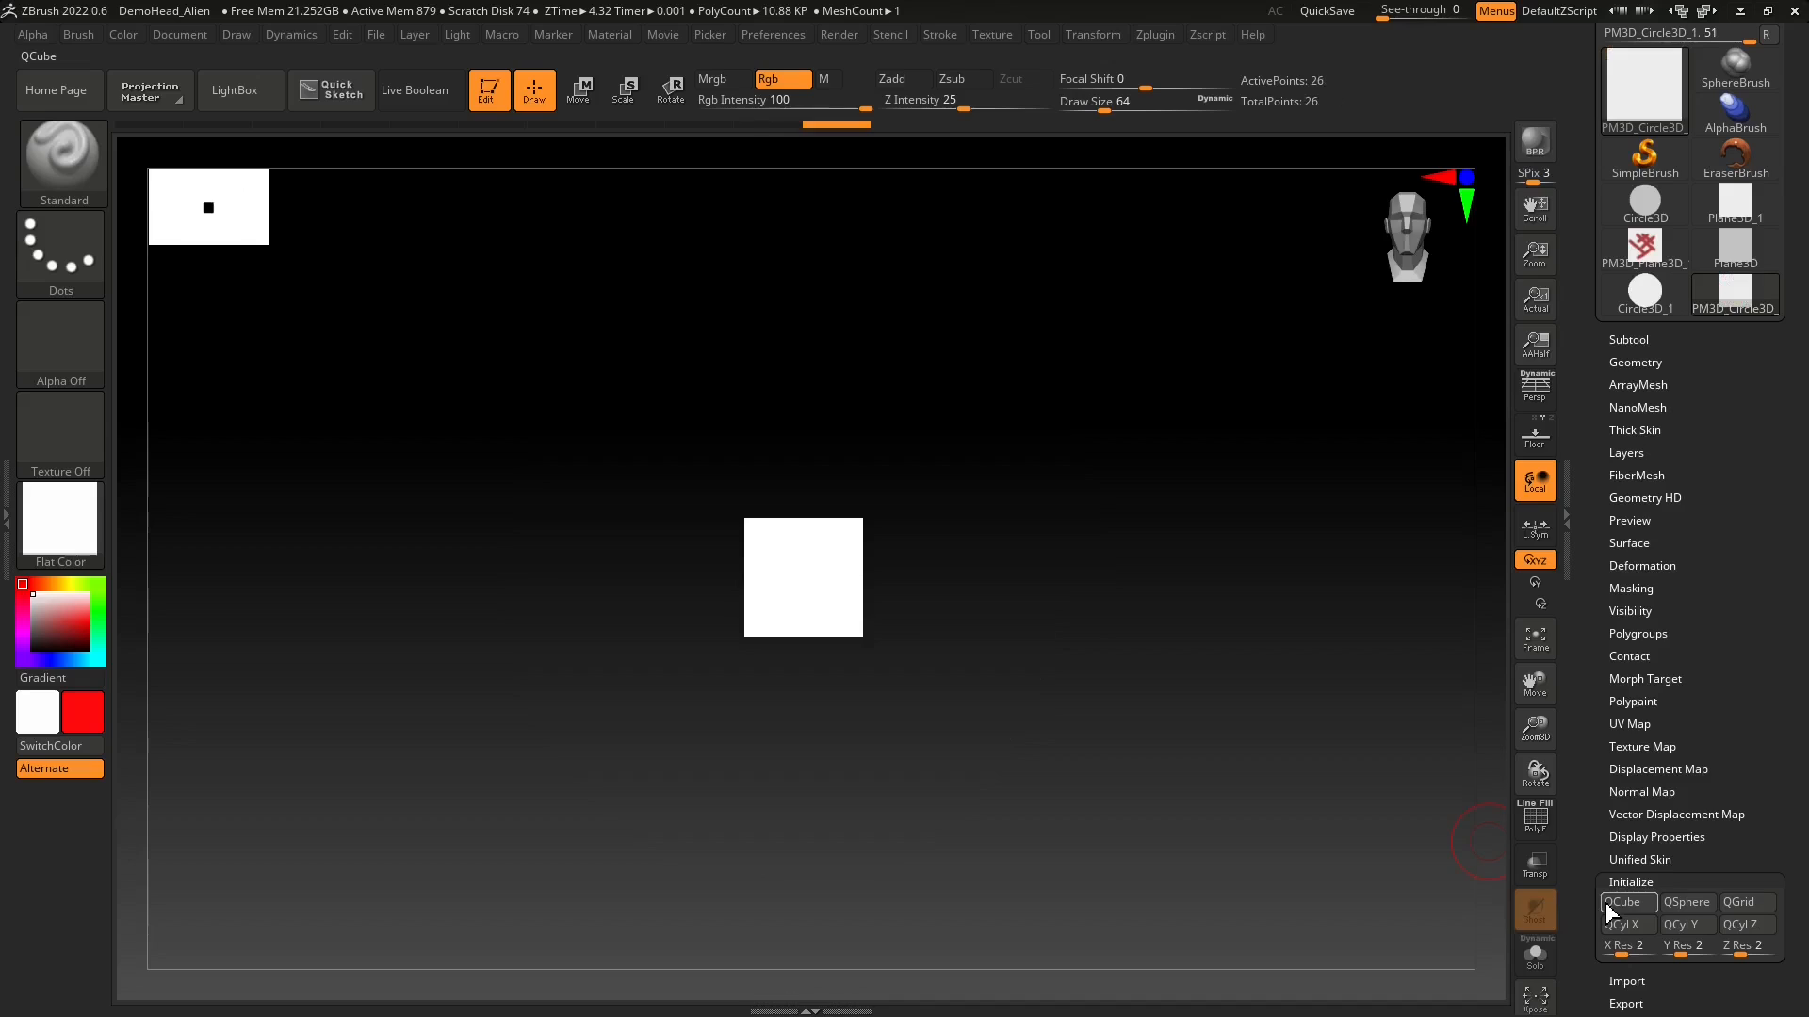
left_click(1673, 907)
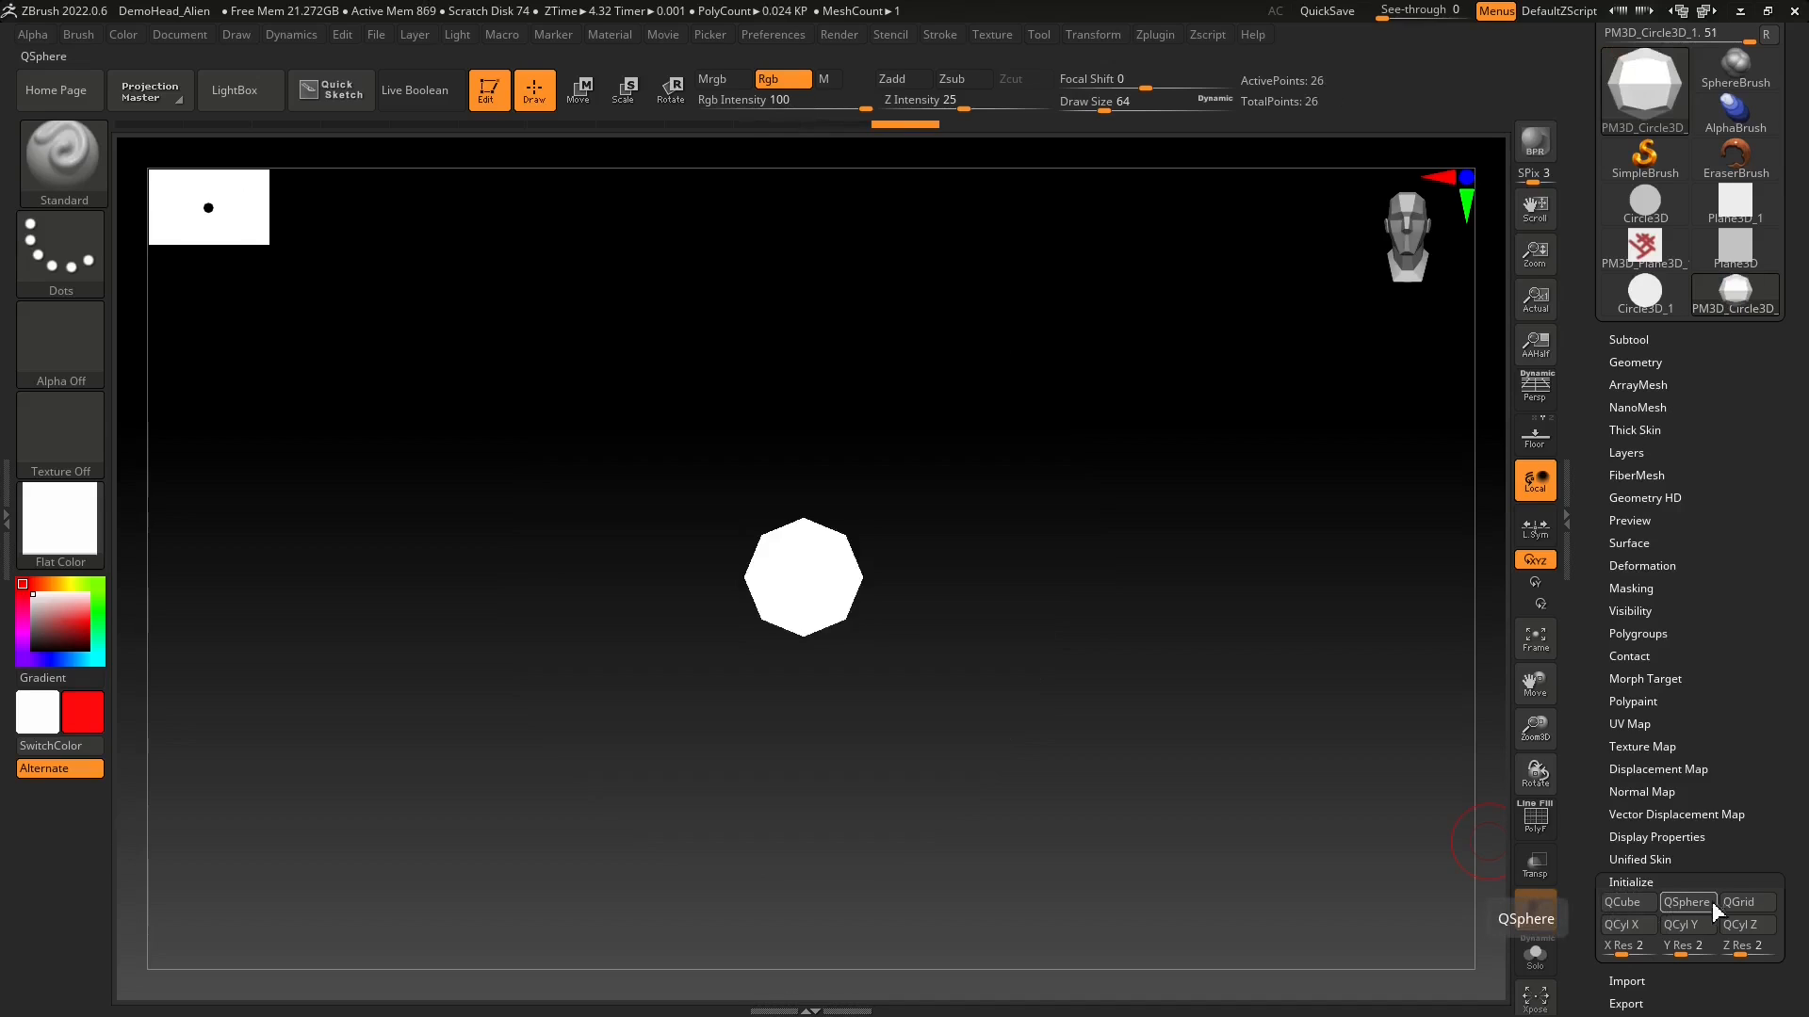
left_click(1743, 900)
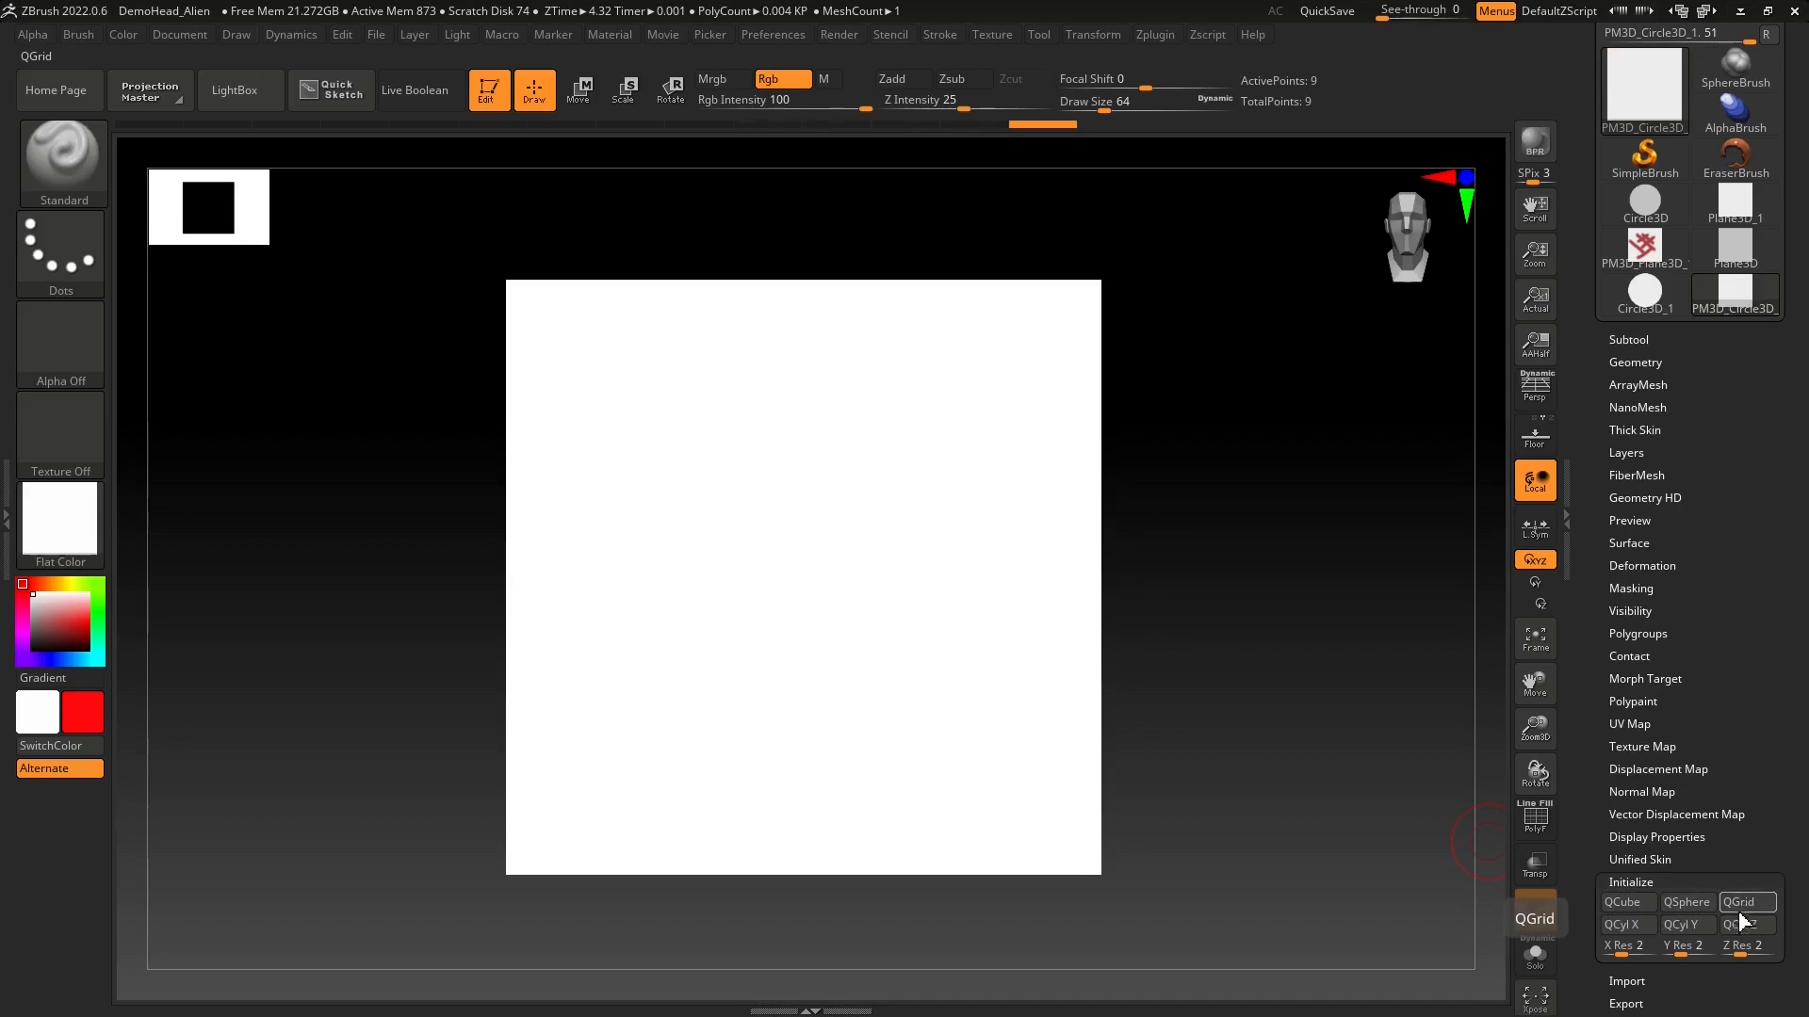
left_click(1624, 926)
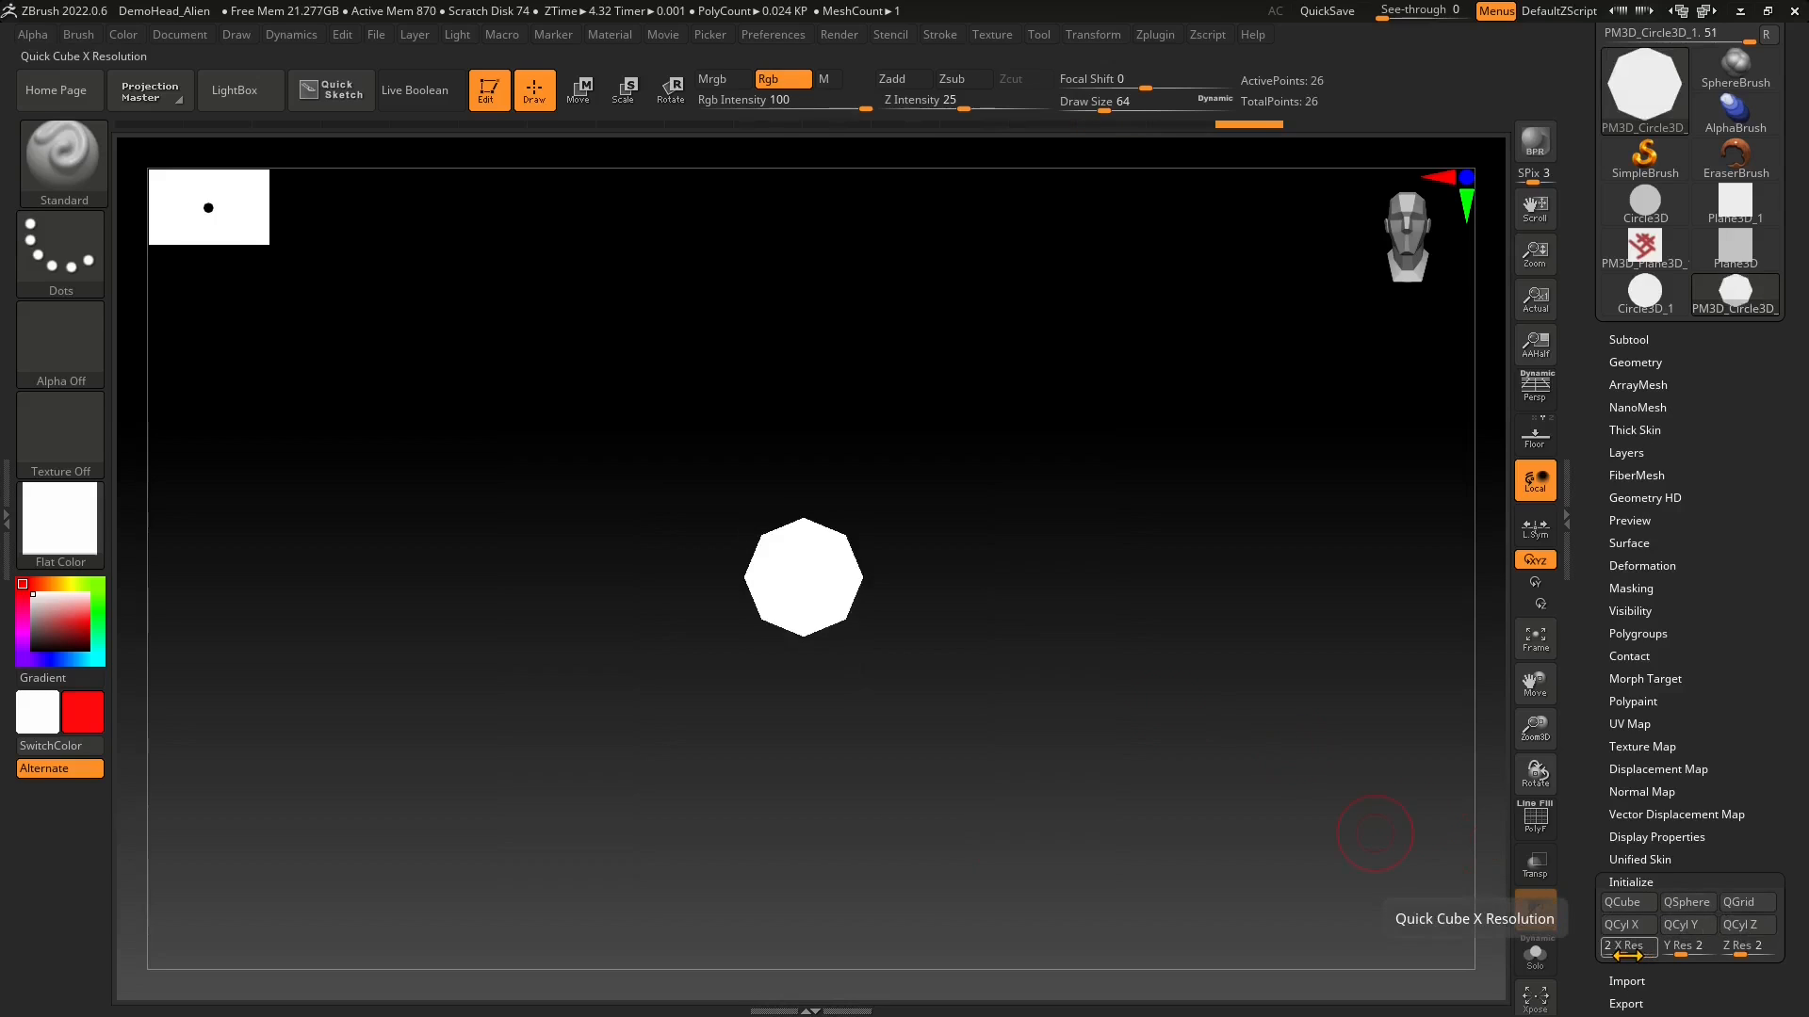
- Set the X, Y and Z Res to 100, show the polyframe and reinitialize the mesh as a QSphere and a QGrid
left_click_drag(1627, 956, 1635, 955)
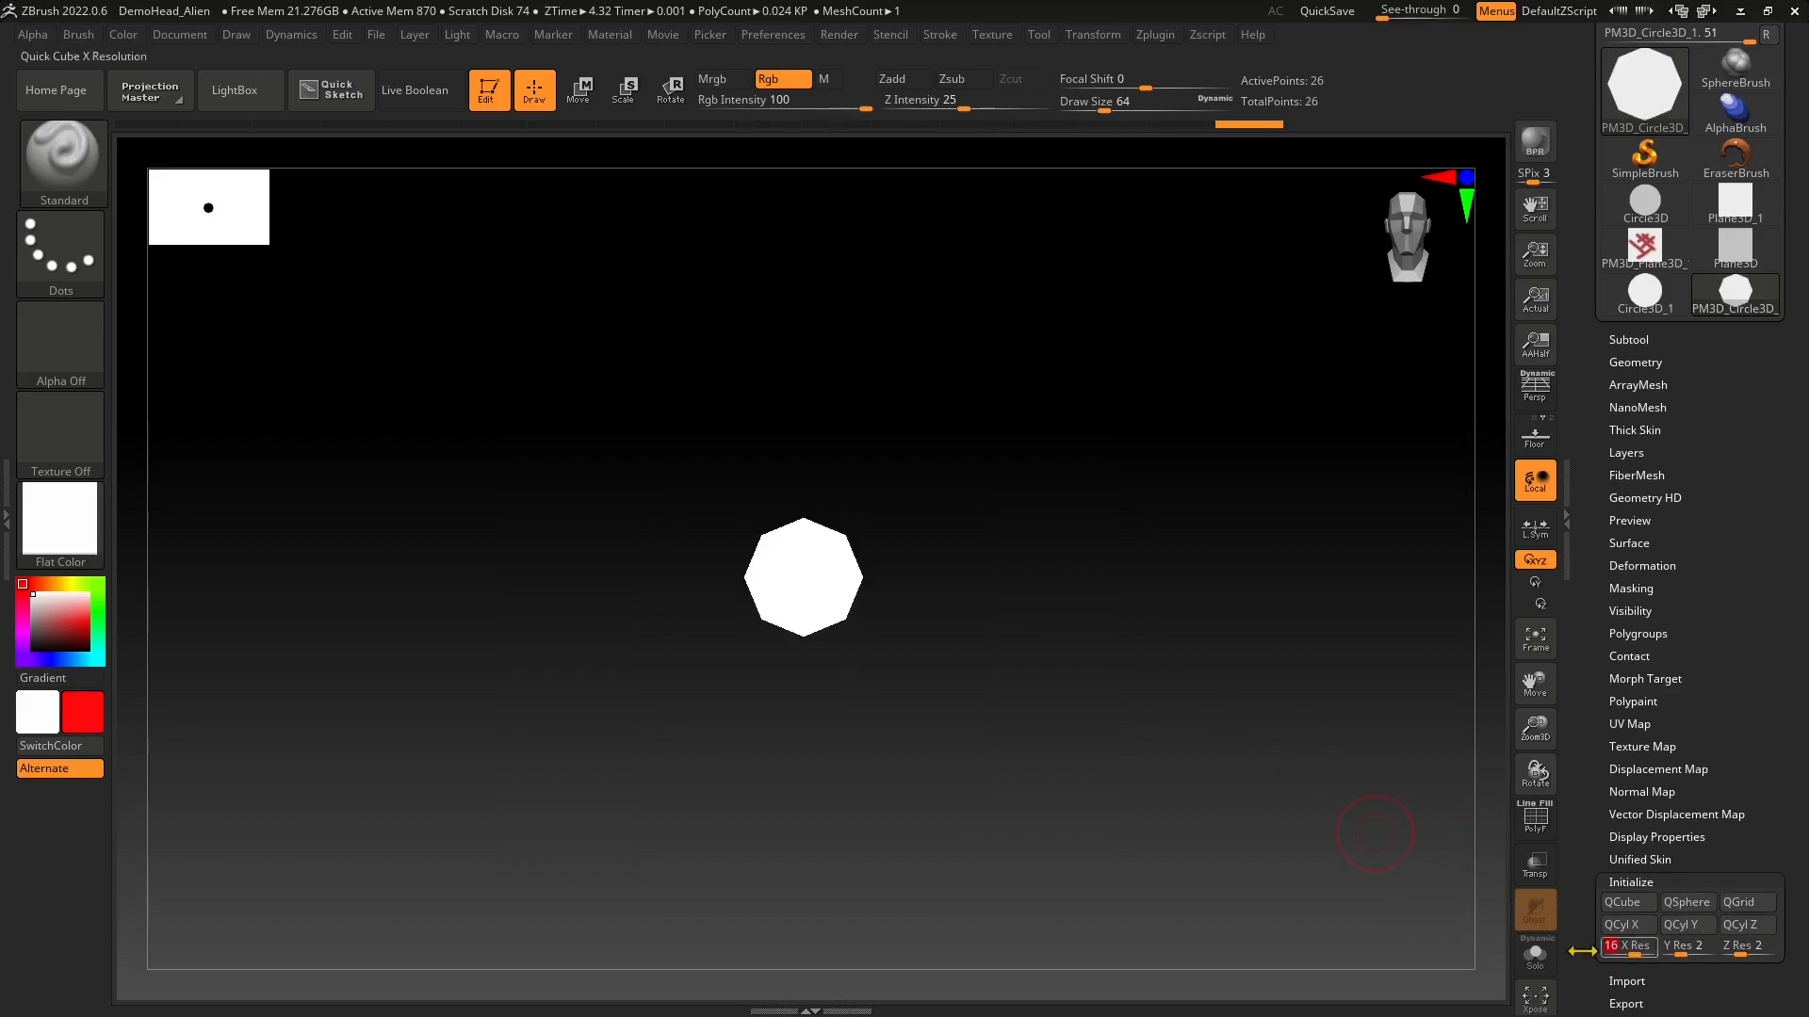
left_click(1536, 820)
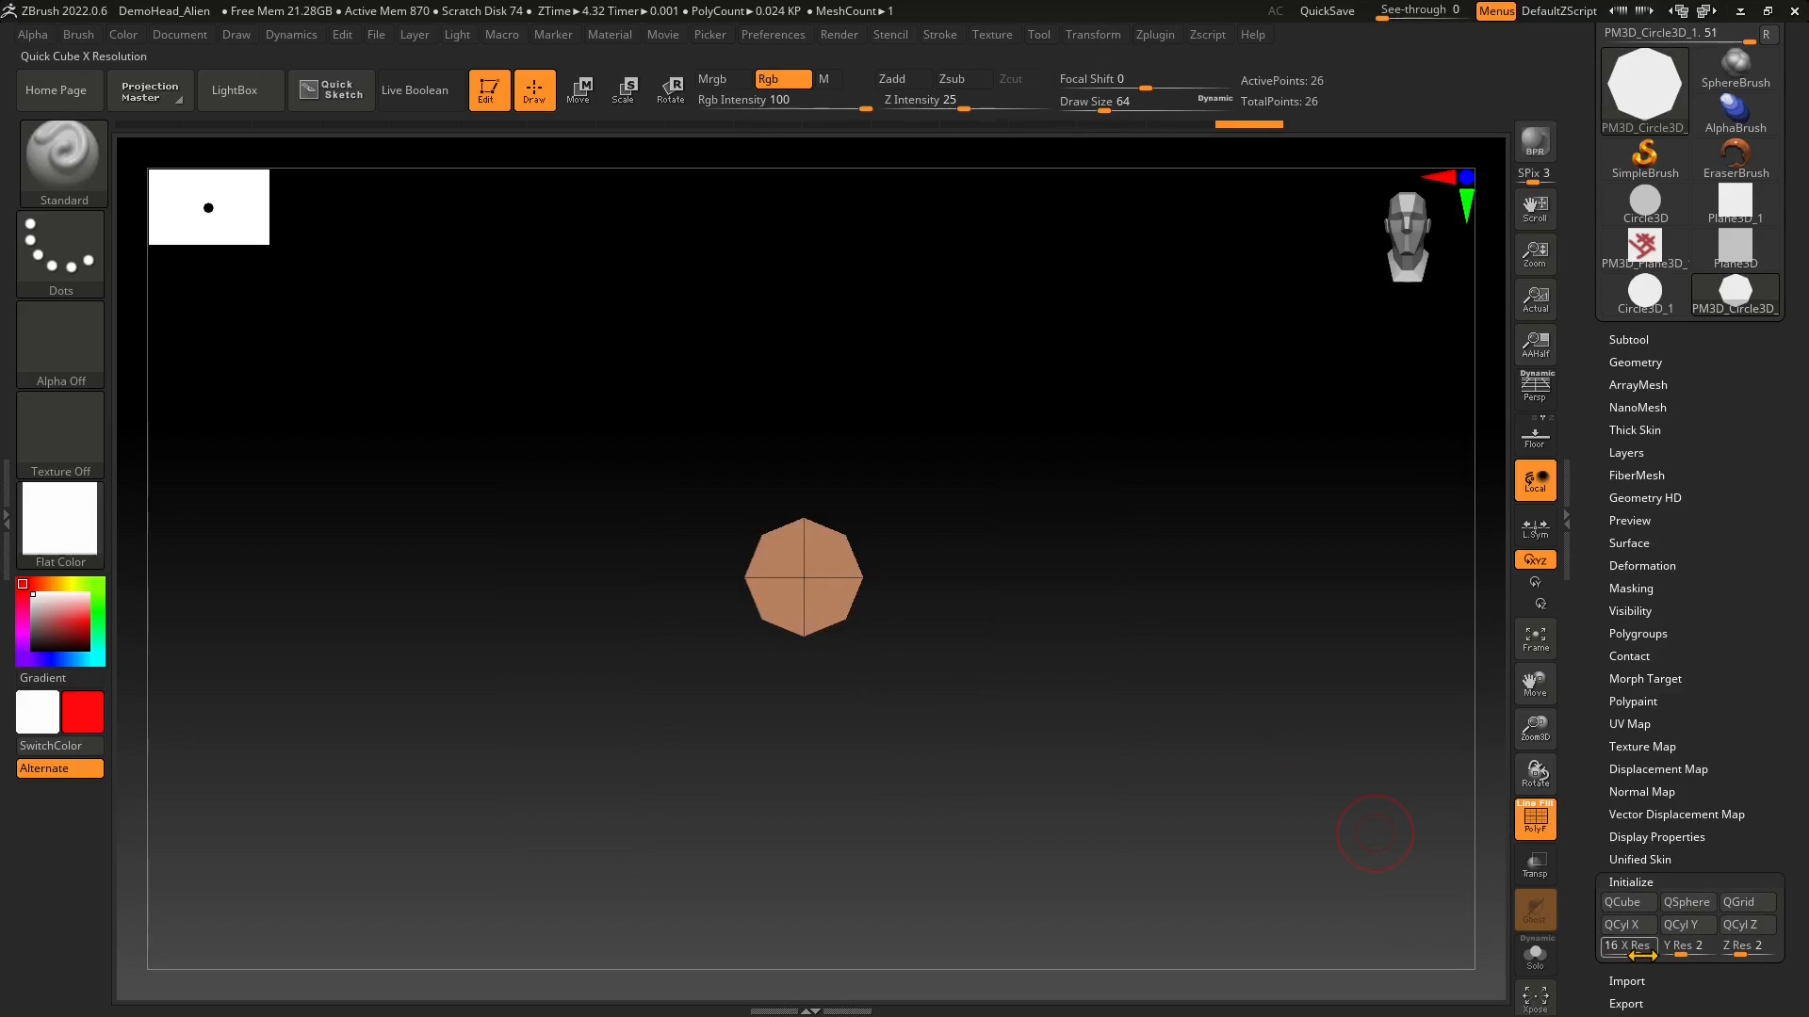
left_click_drag(1635, 954, 1748, 965)
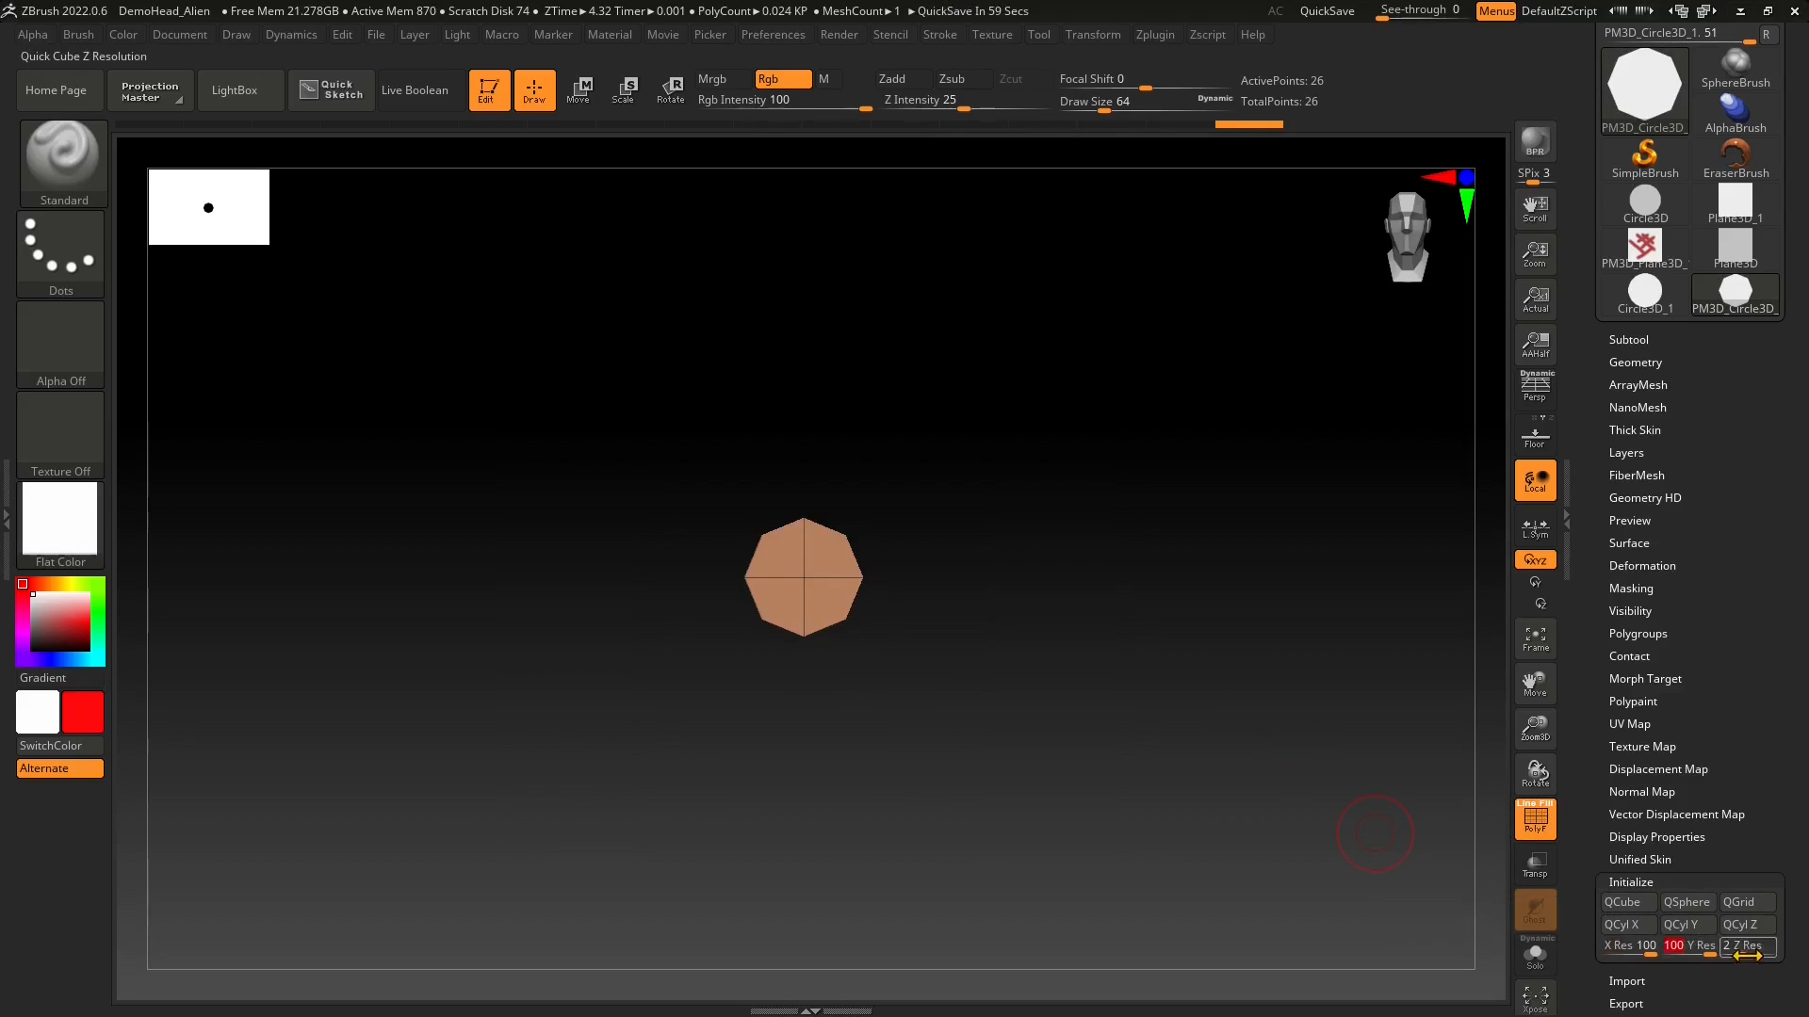
left_click(1682, 902)
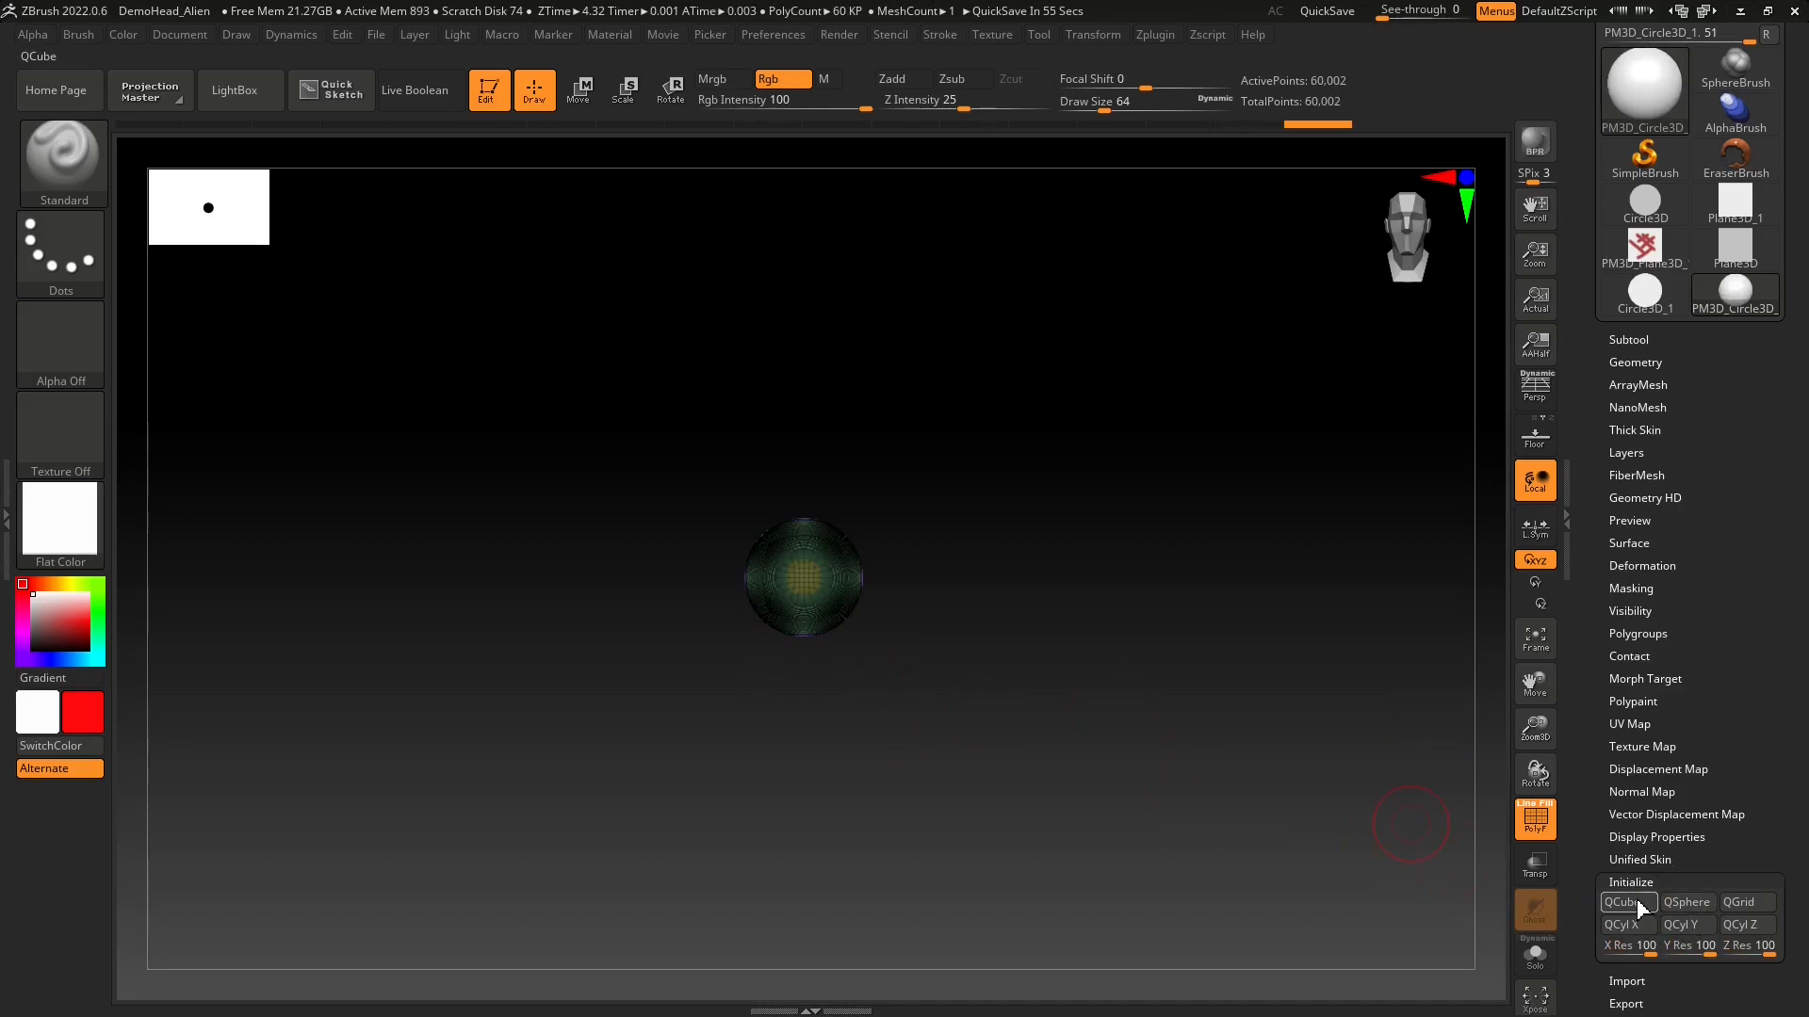
left_click(1741, 907)
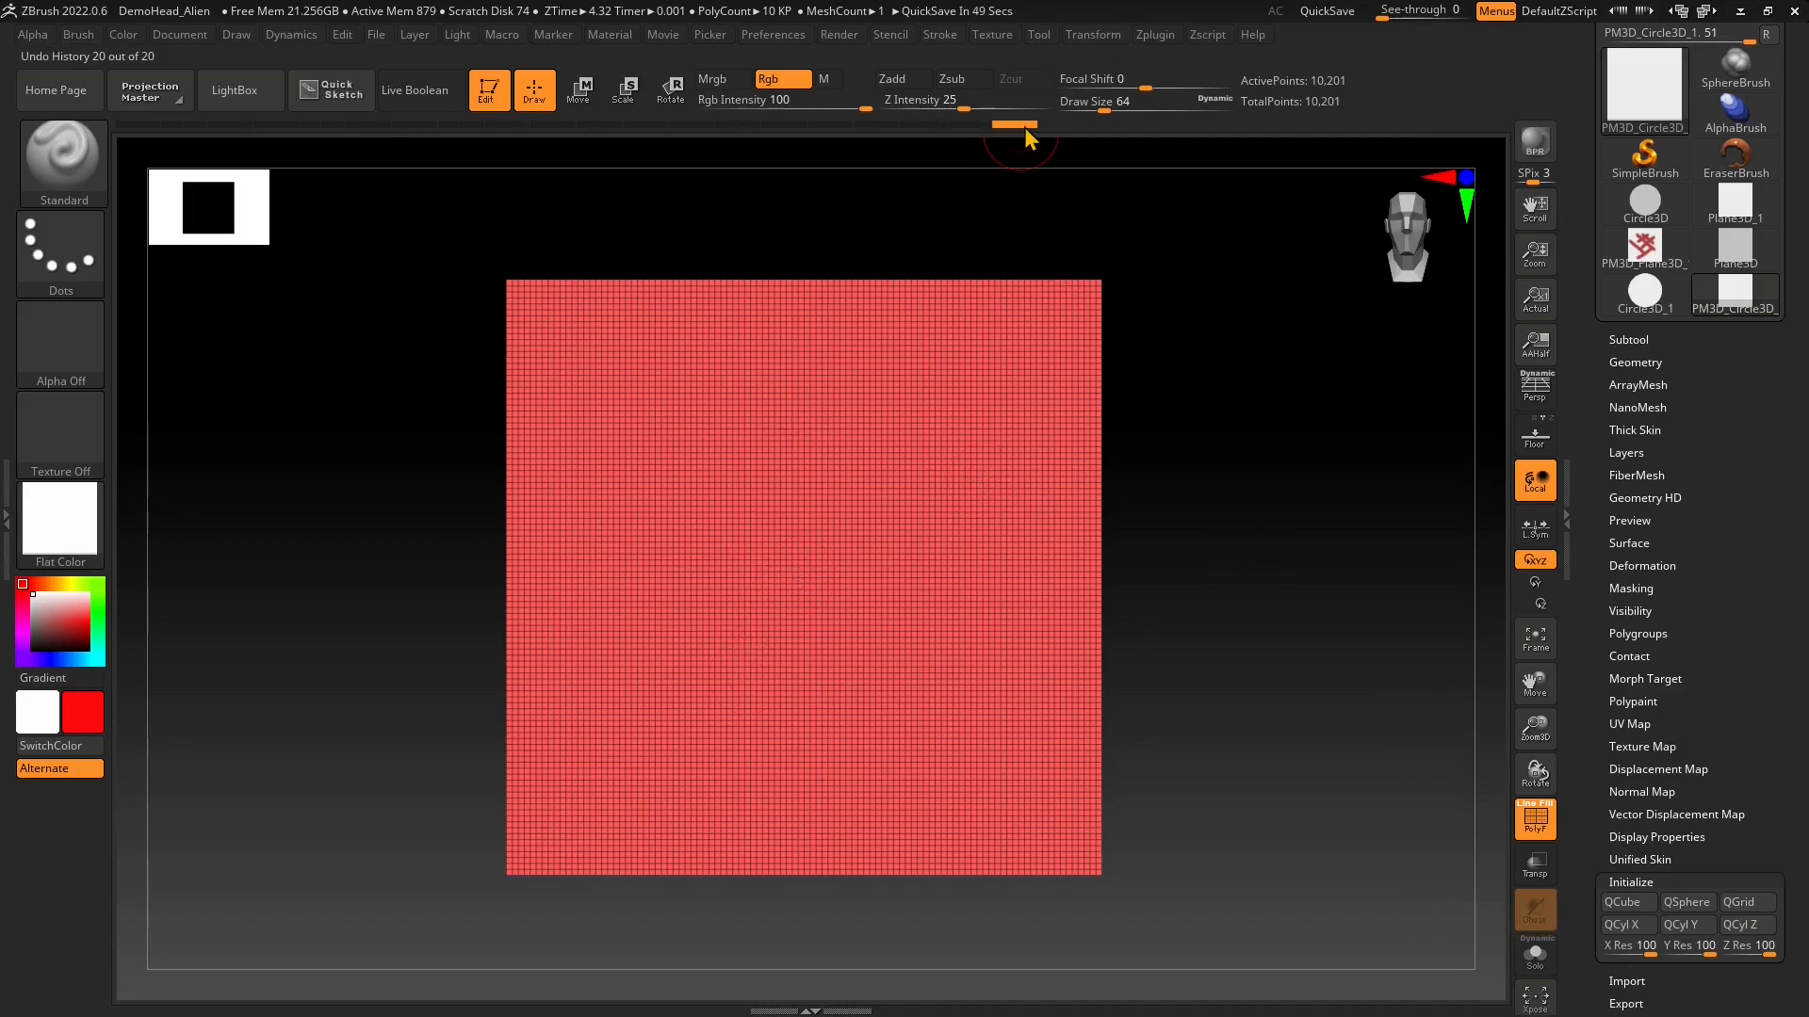
- Step back through the undo history to the unpainted circle and hide the polyframe
key("ctrl+z")
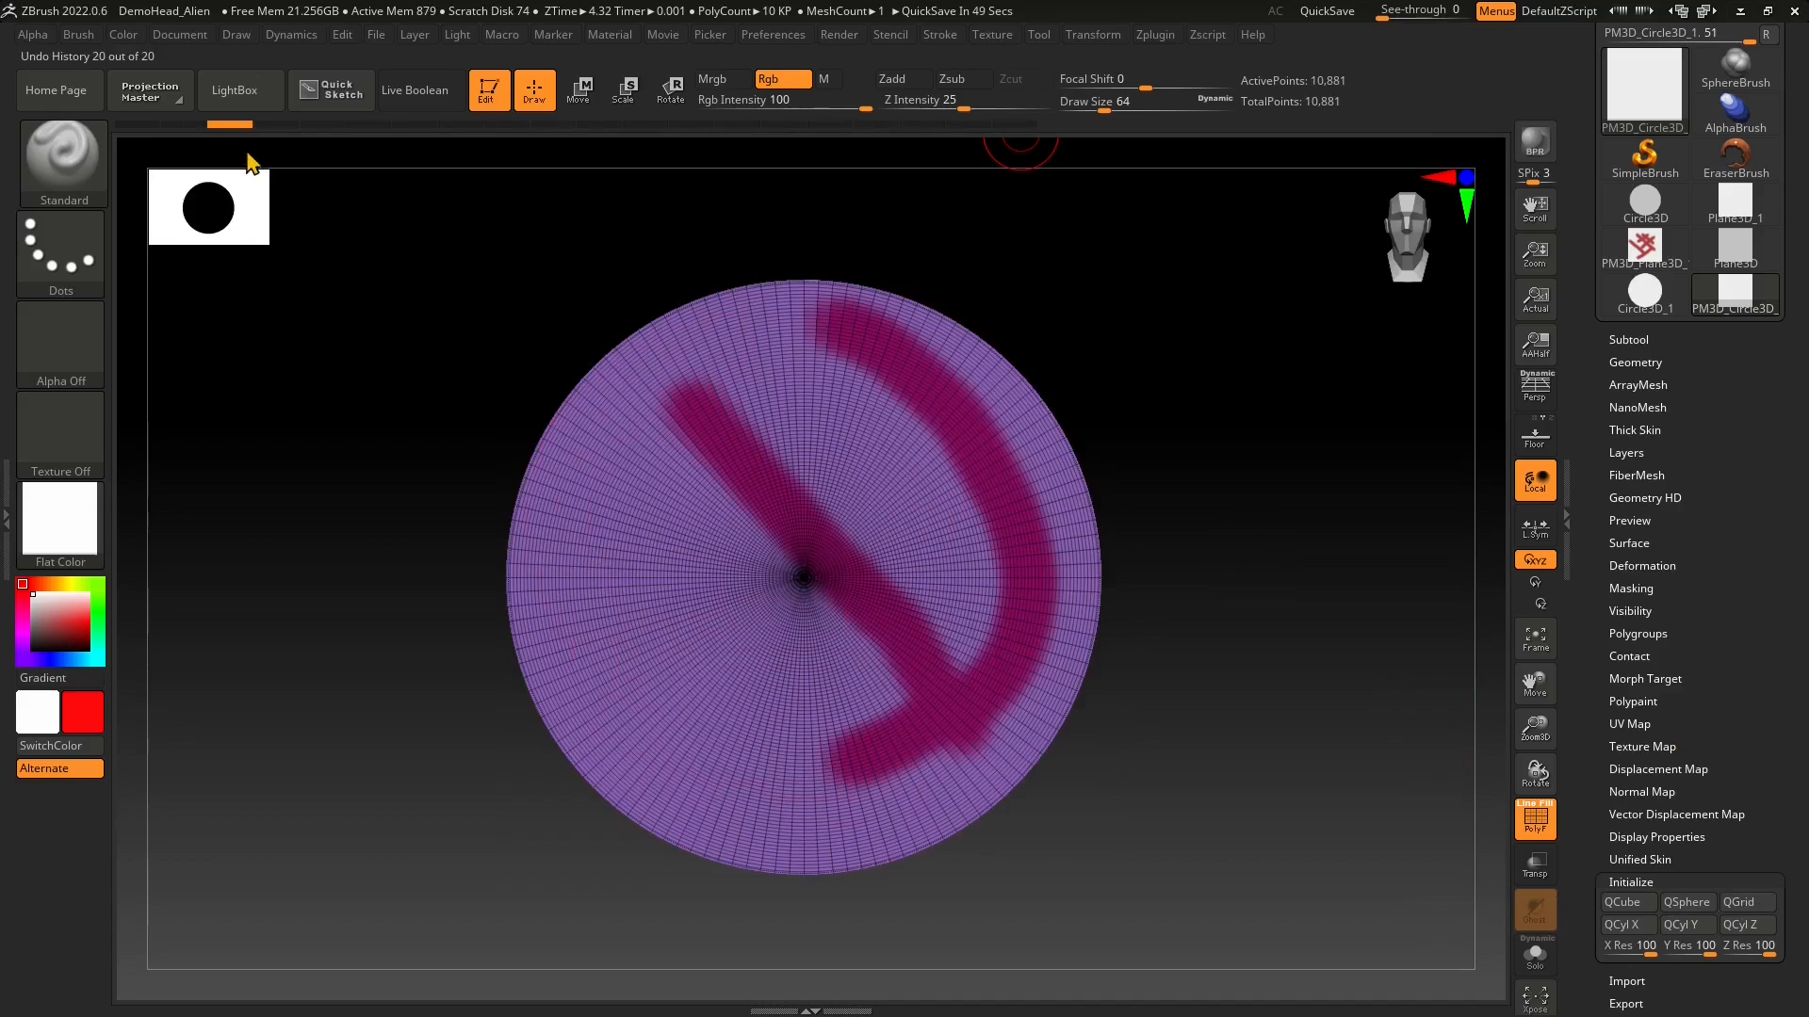
mouse_move(247, 154)
left_mouse_down()
mouse_move(145, 171)
mouse_move(290, 187)
mouse_move(137, 200)
left_mouse_up()
left_click(1531, 818)
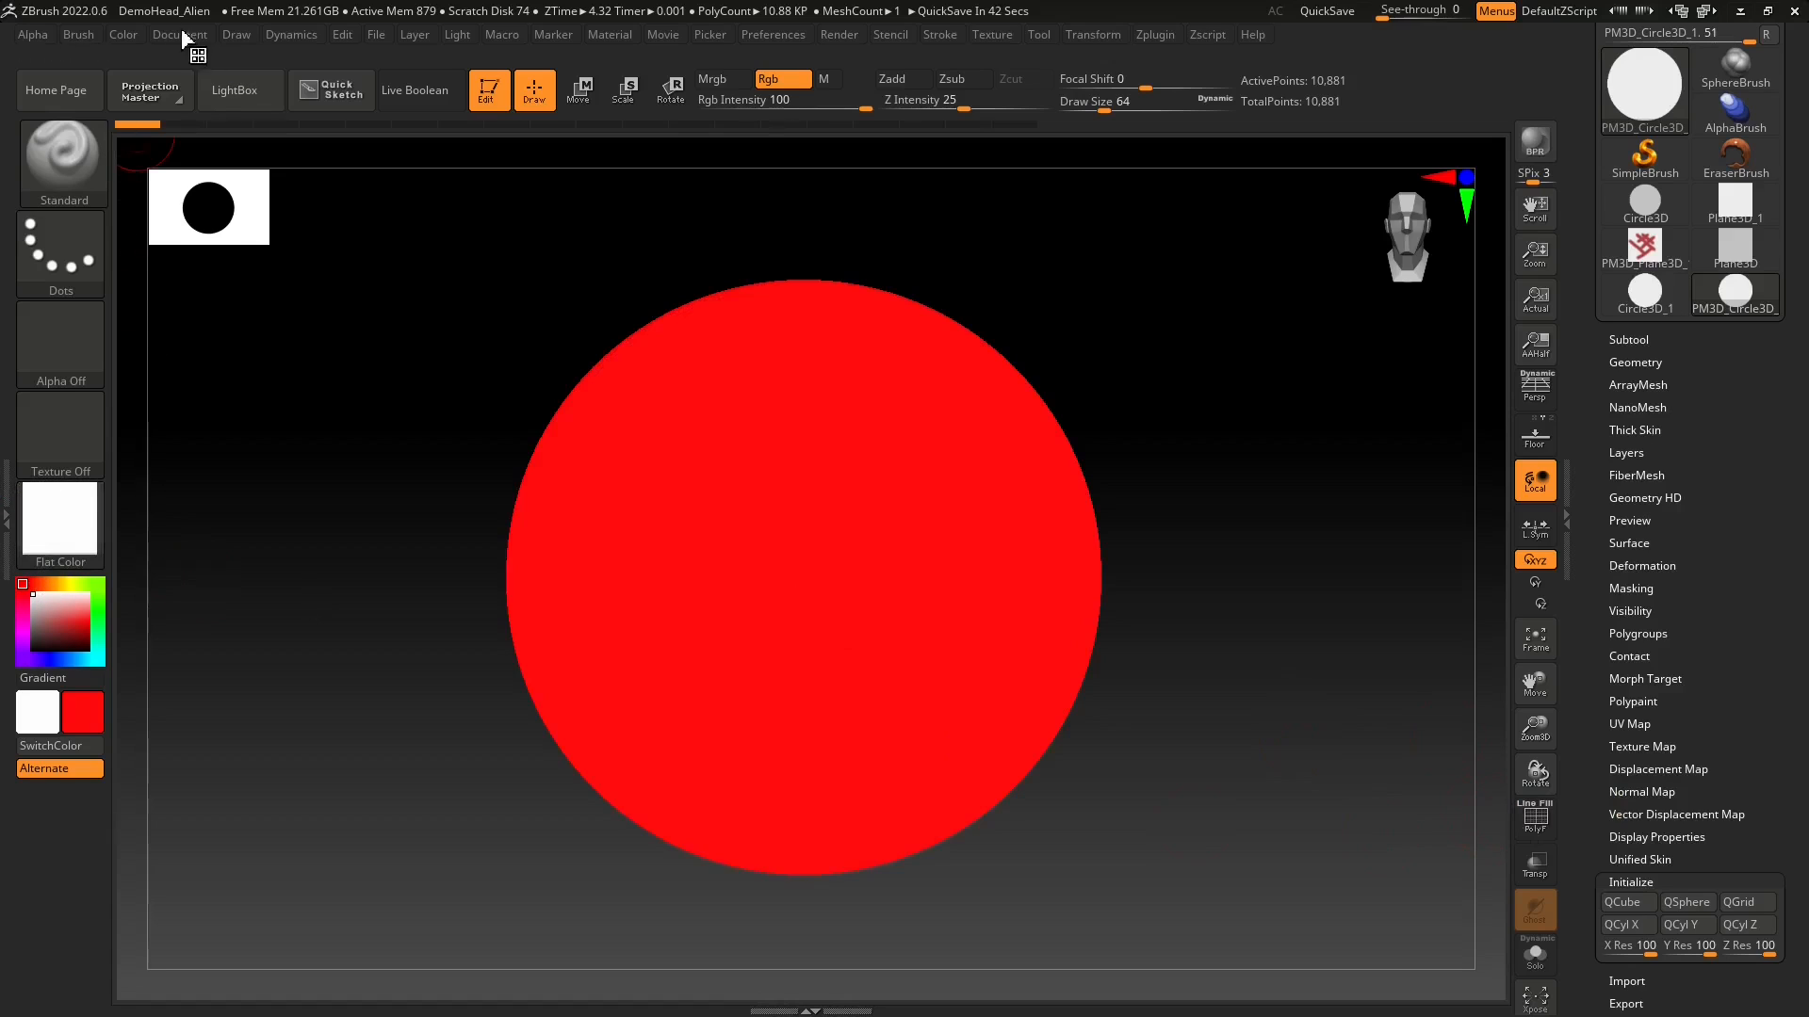
- Fill the circle with red, swap the main and secondary colours, and refill it with white
left_click(122, 35)
left_click(183, 442)
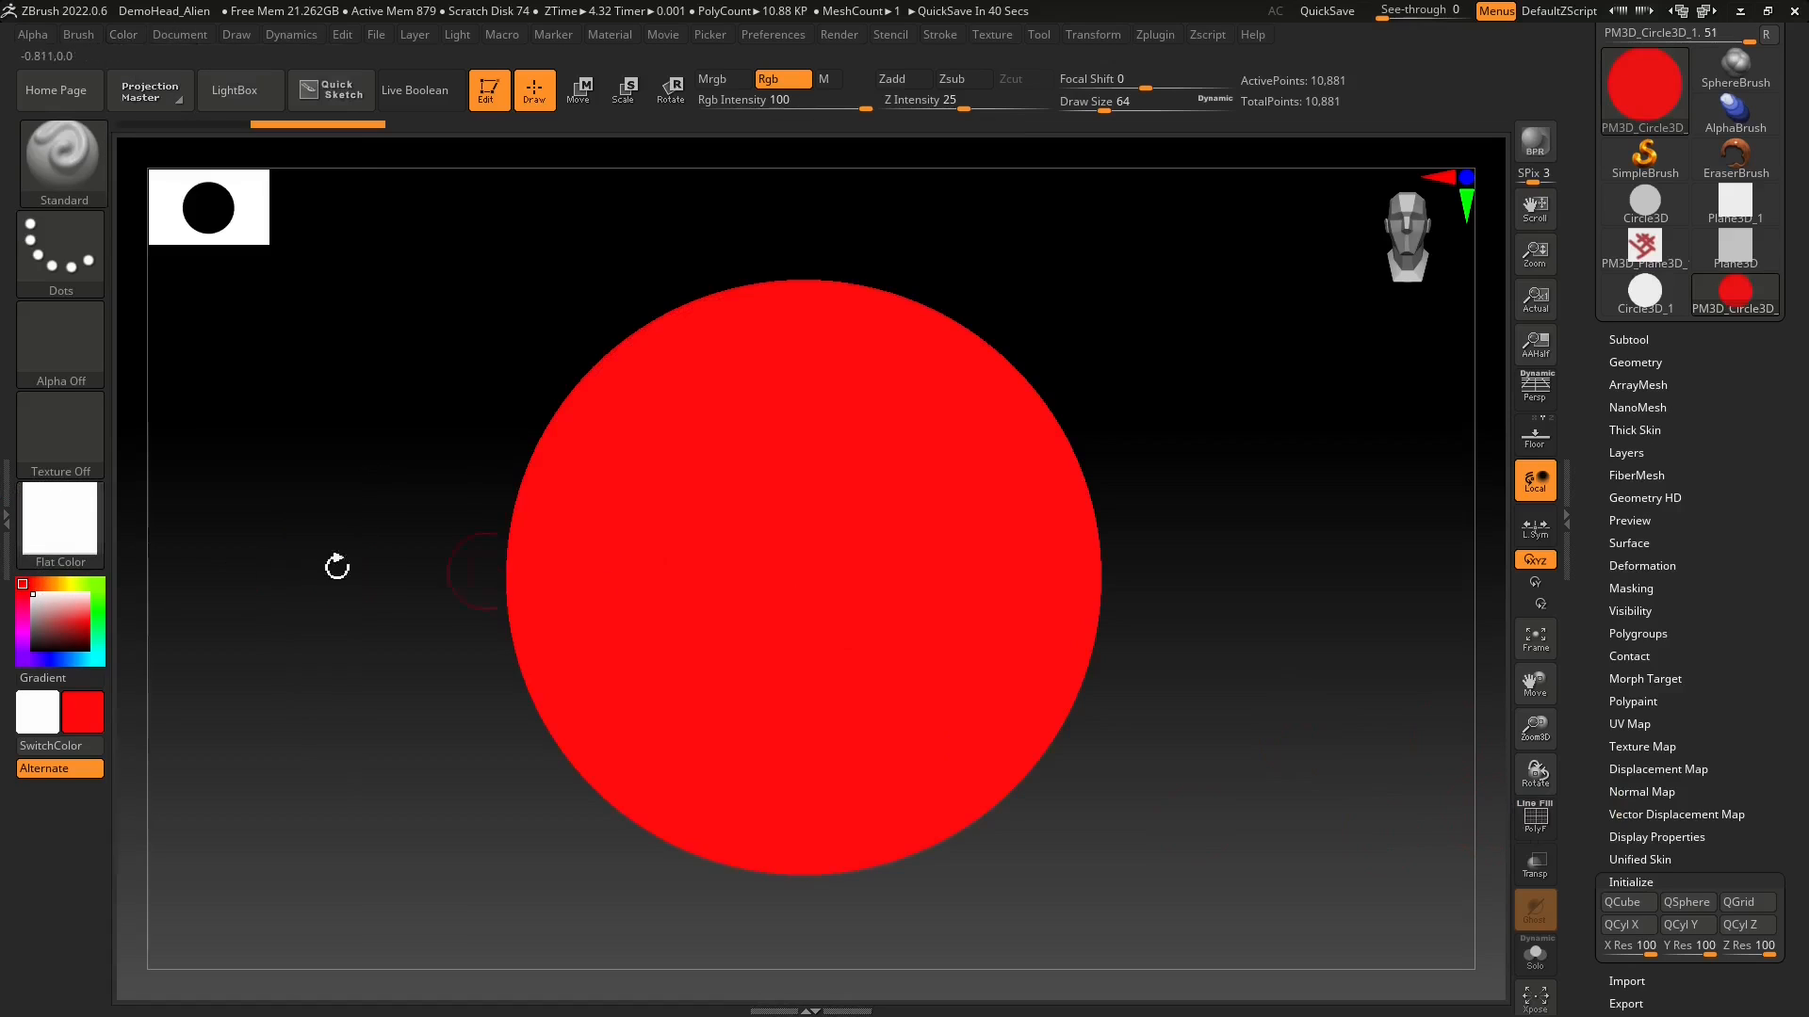
left_click(66, 740)
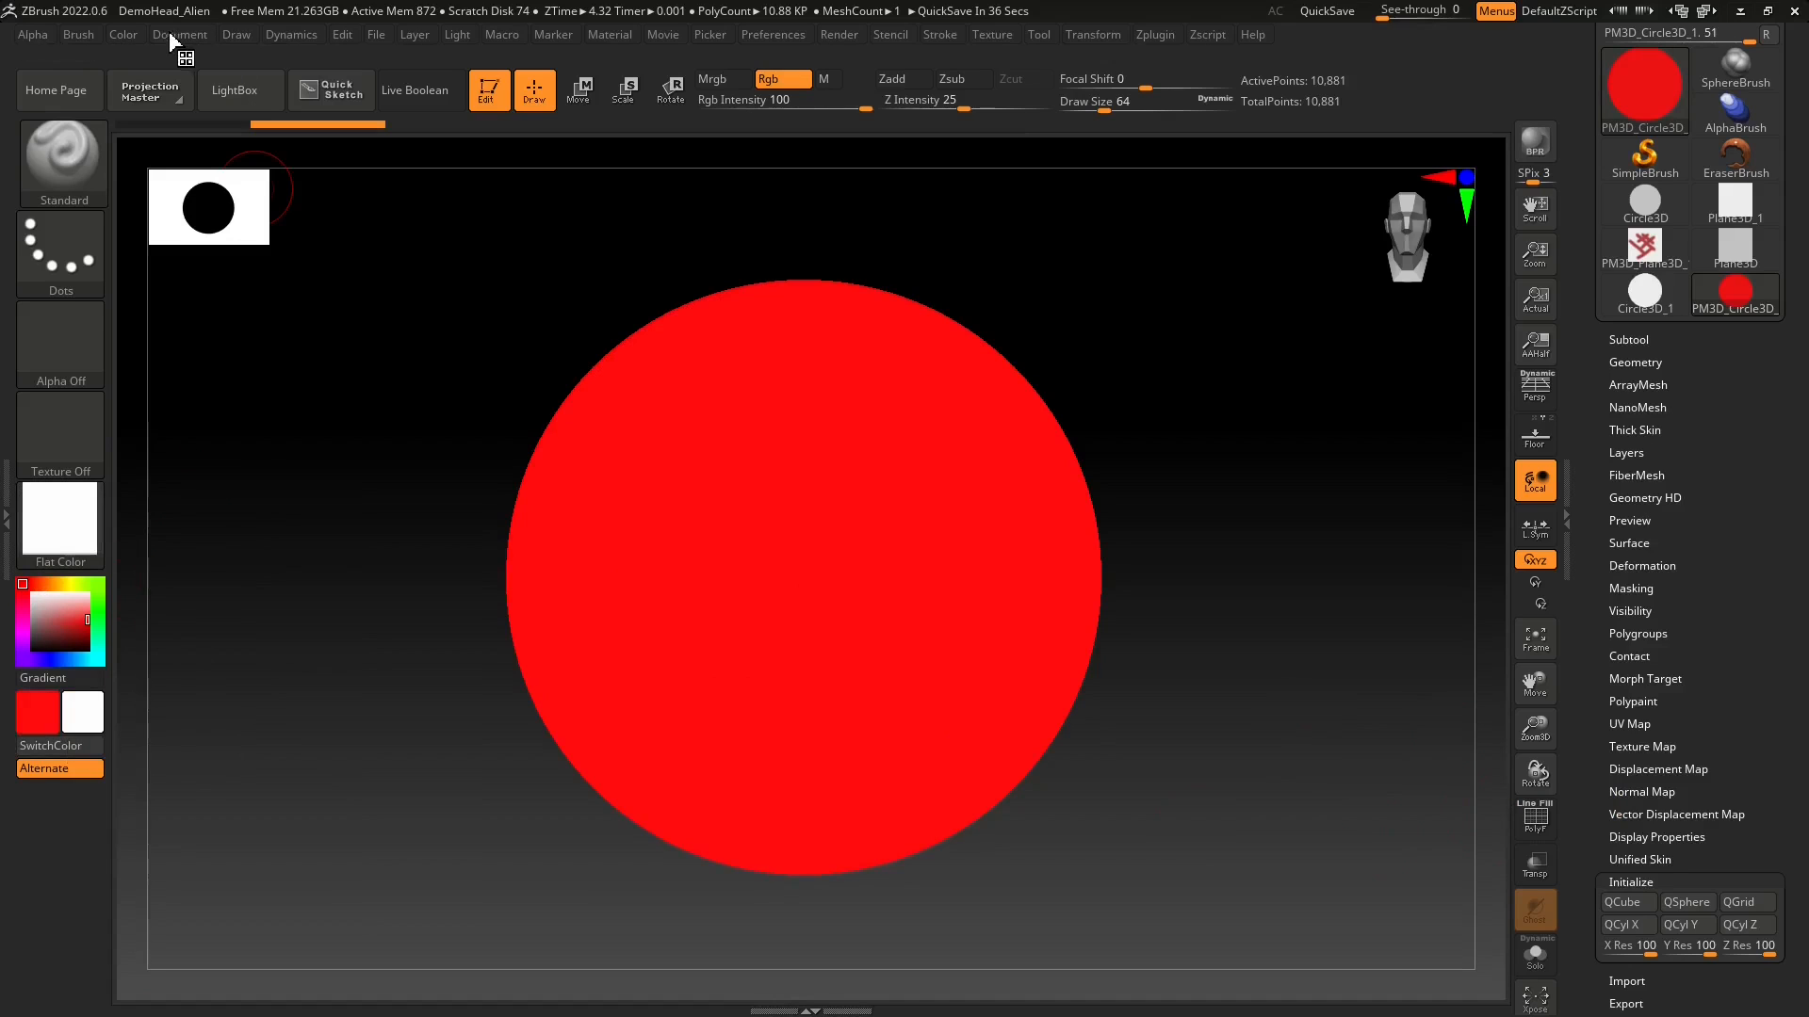
left_click(125, 35)
left_click(184, 442)
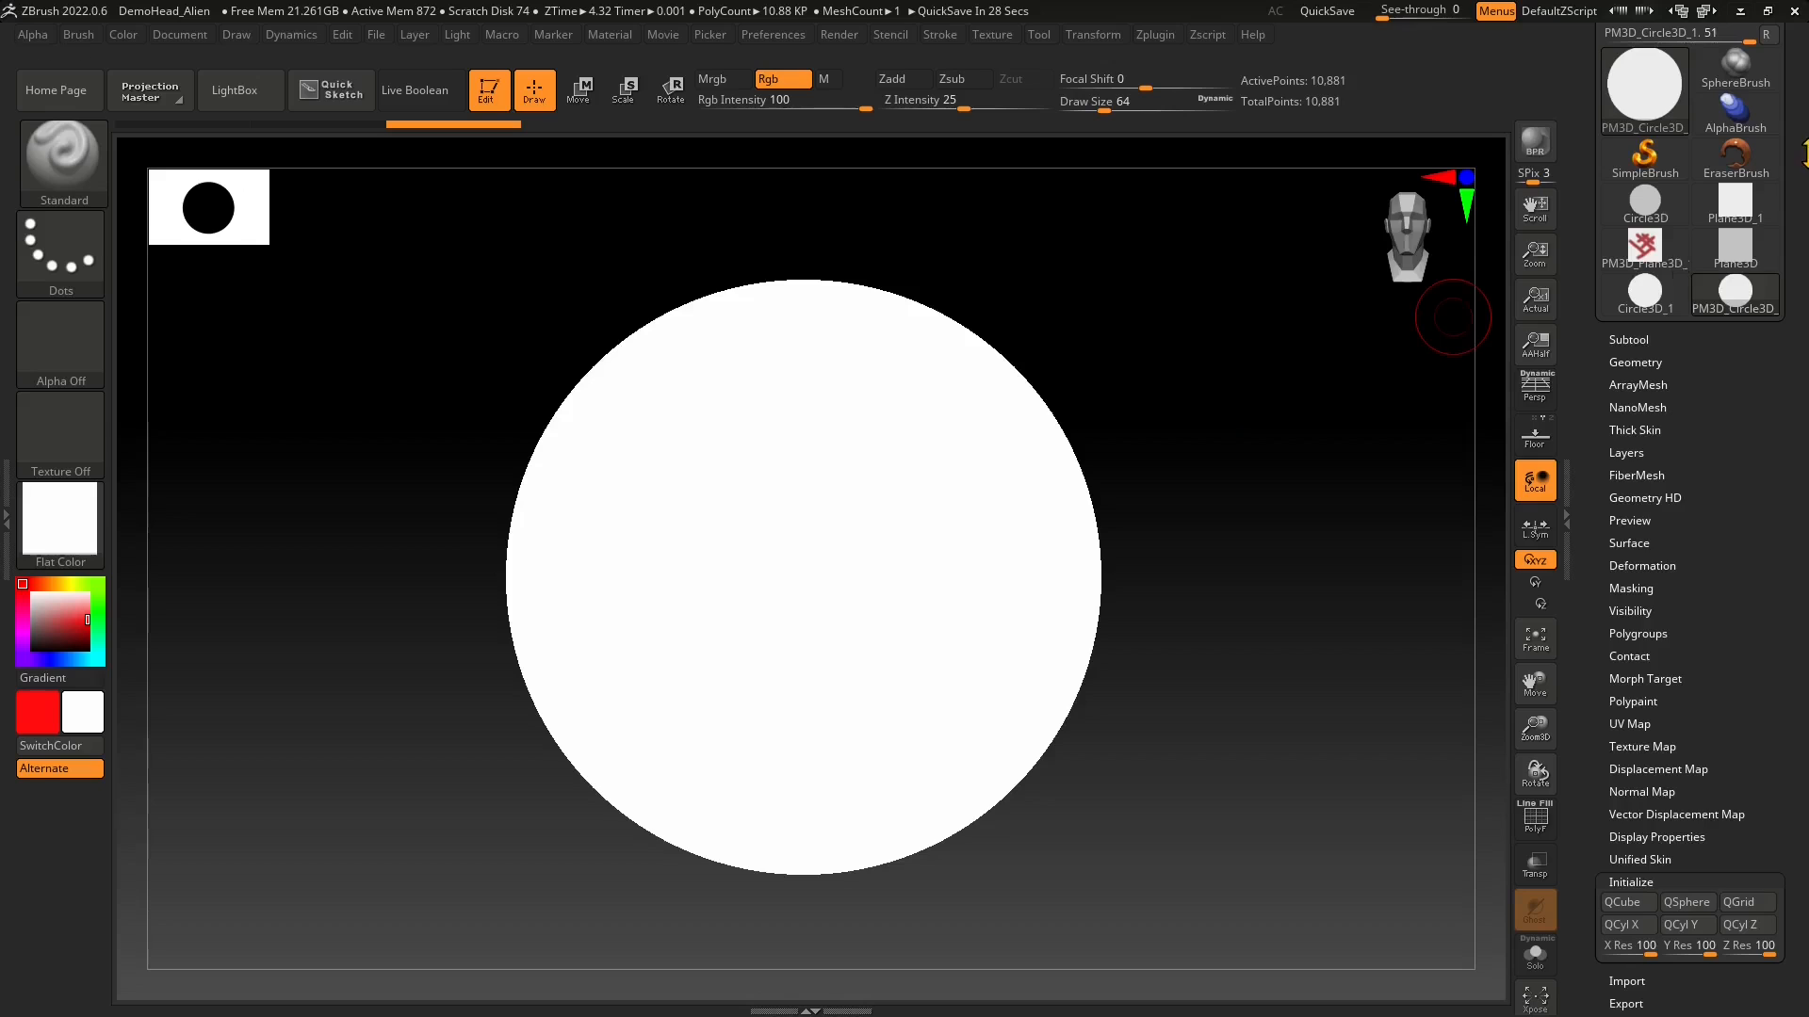
- Switch the stroke type to DragRect, swap dark blue in as the main colour and place soft spots on the circle
left_click_drag(1793, 162, 1765, 355)
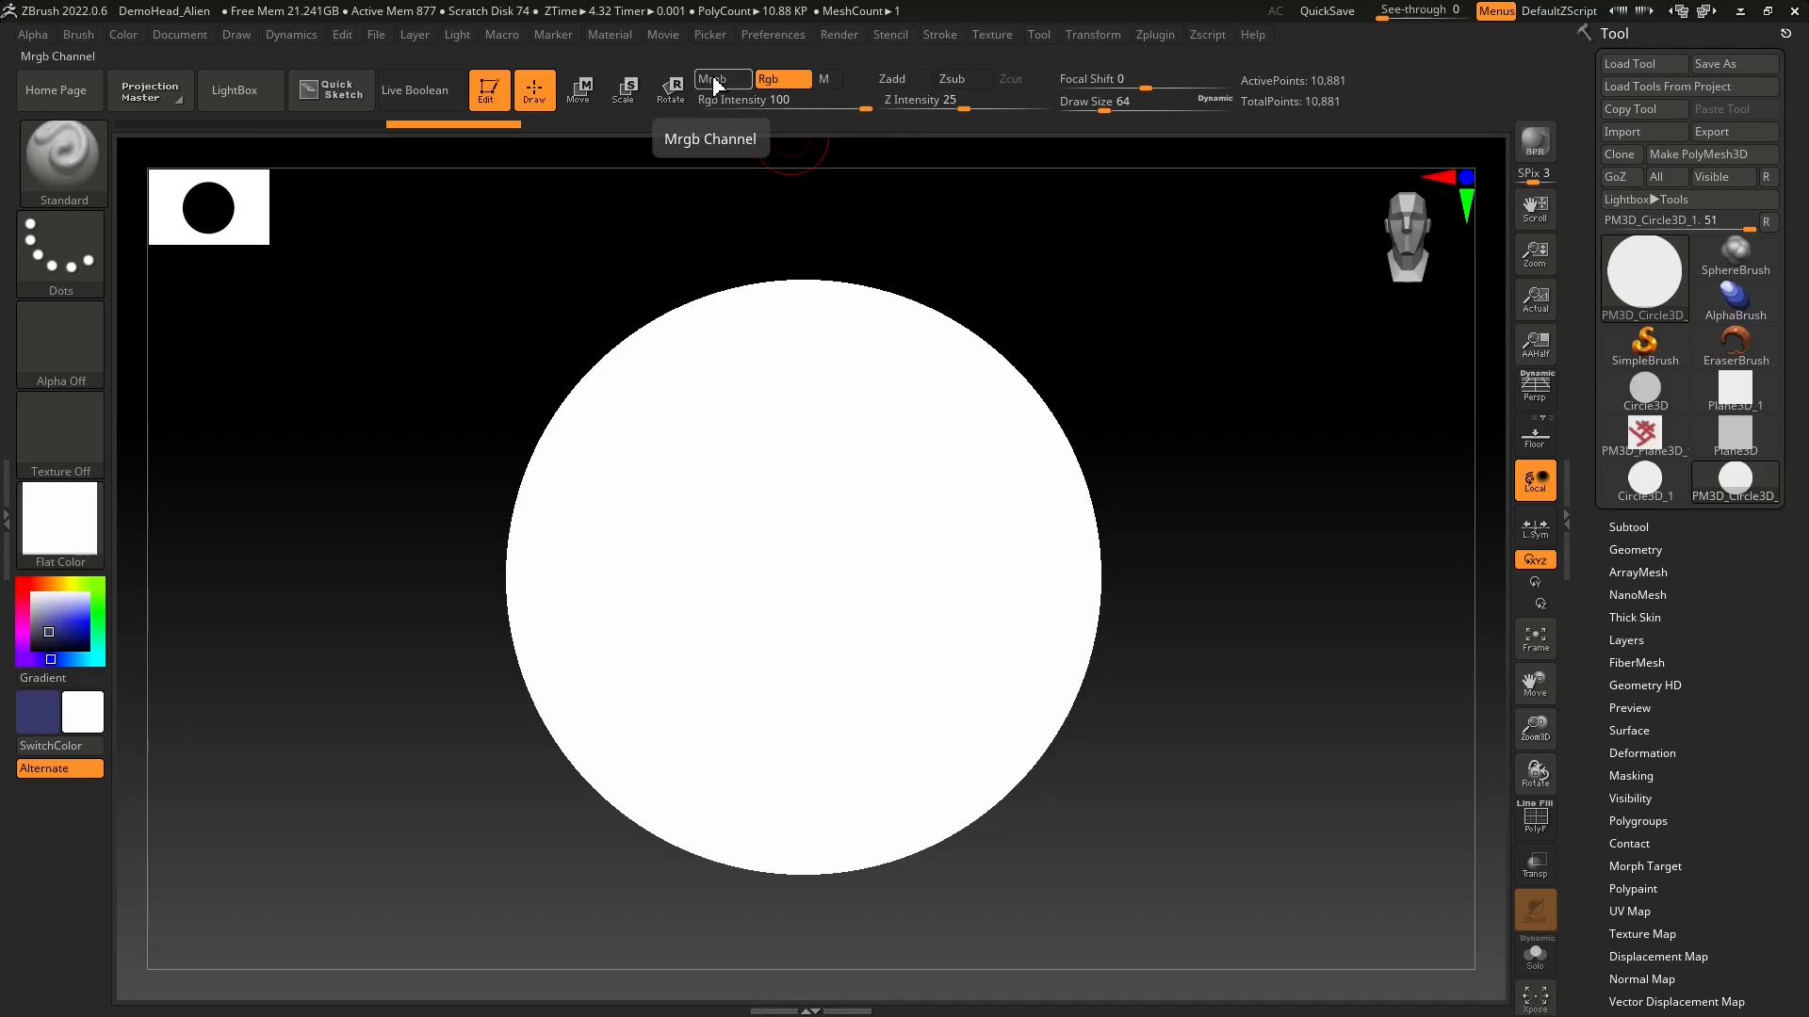
left_click(94, 271)
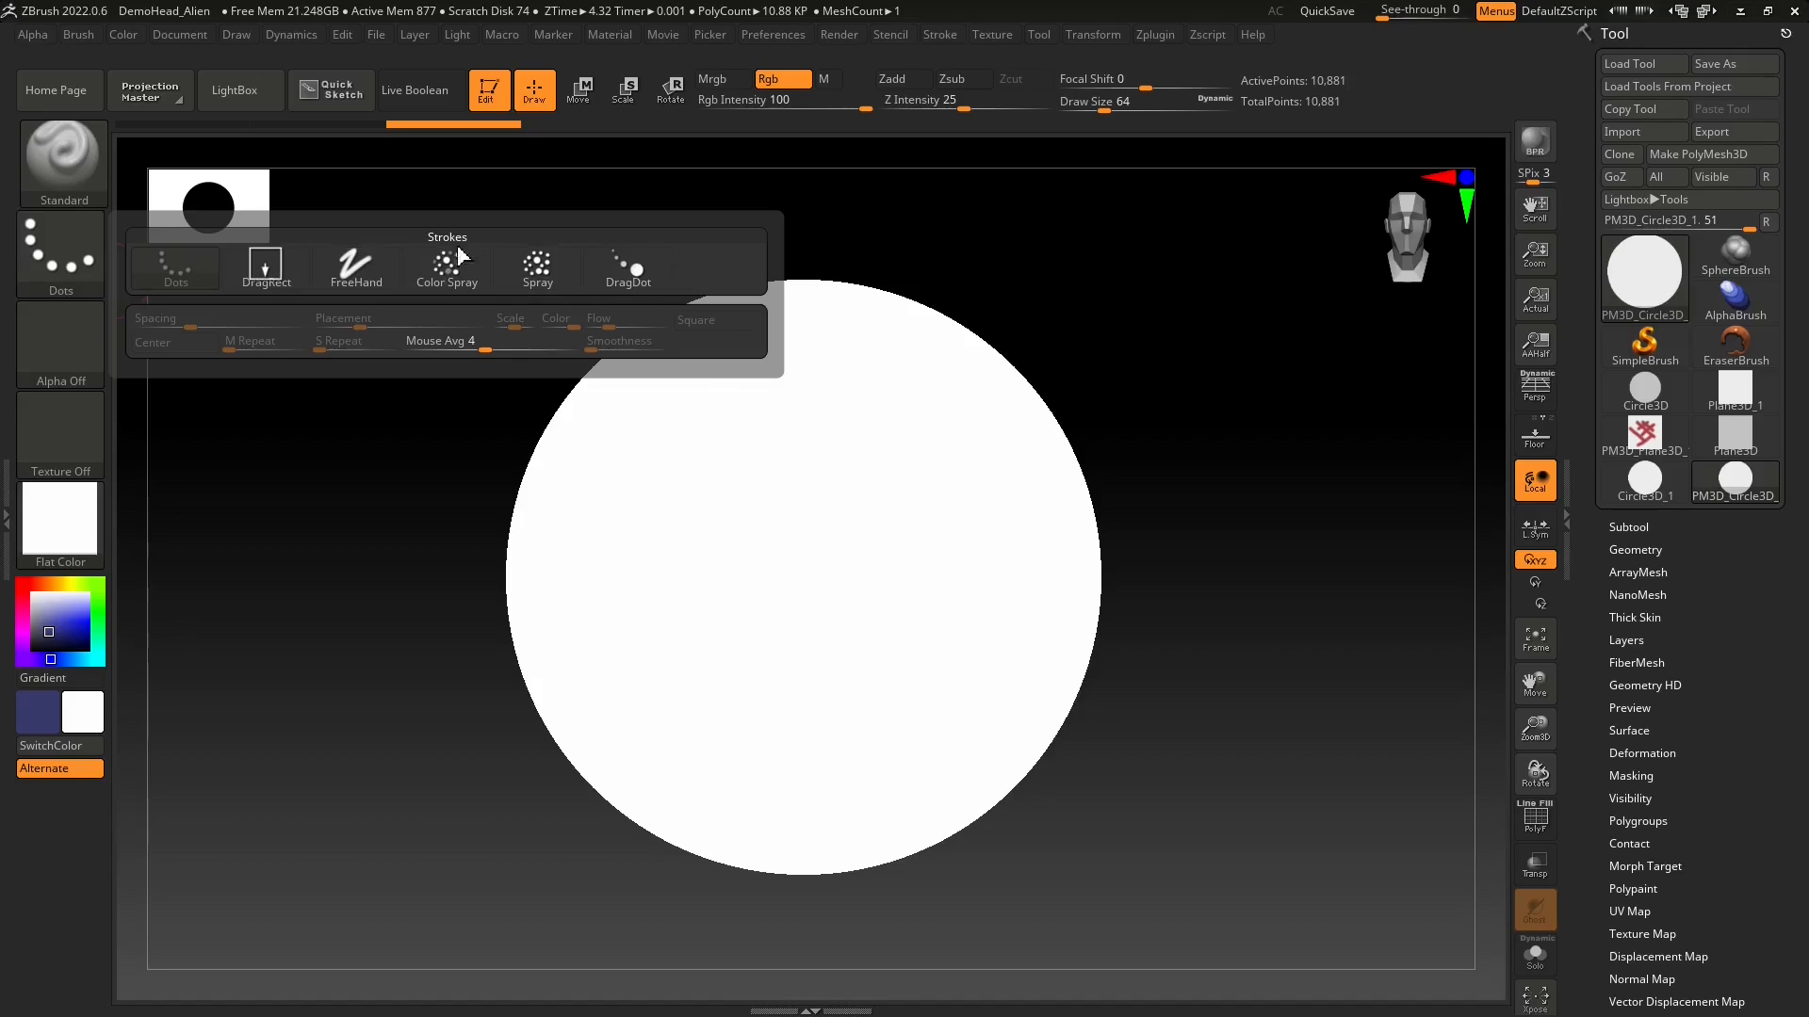
left_click(173, 260)
left_click(81, 260)
left_click(273, 275)
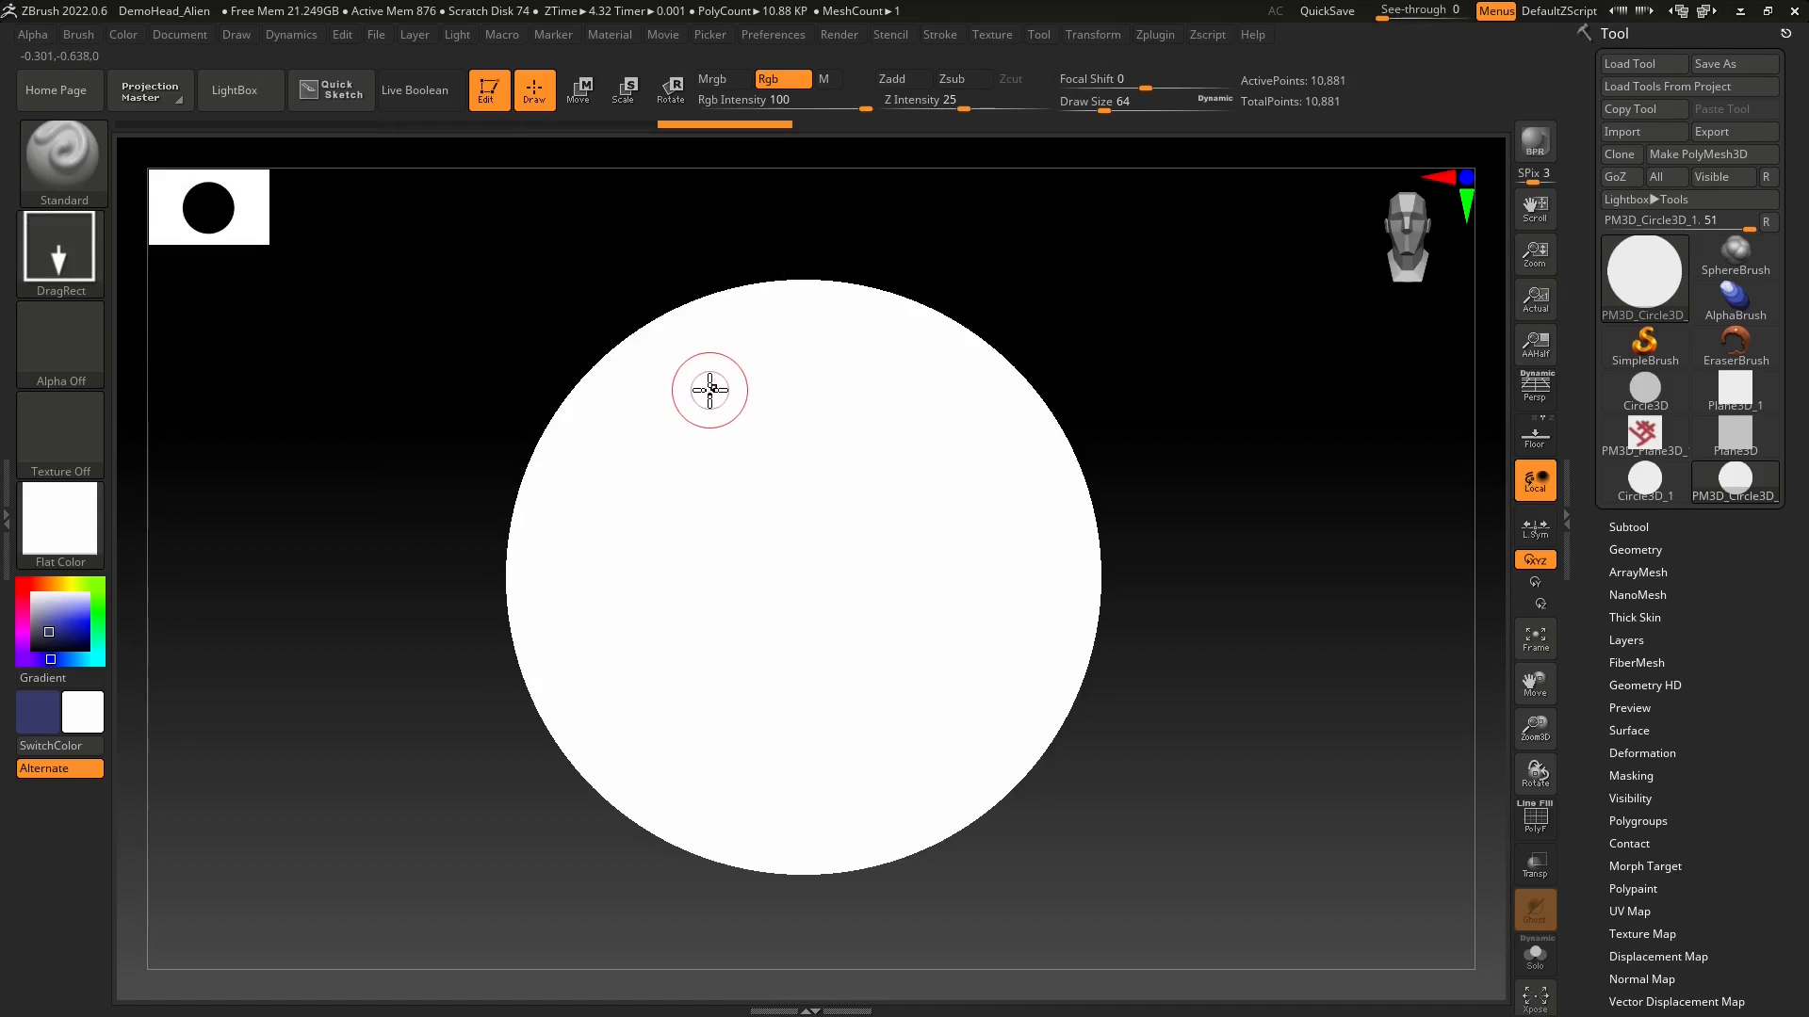
key("v")
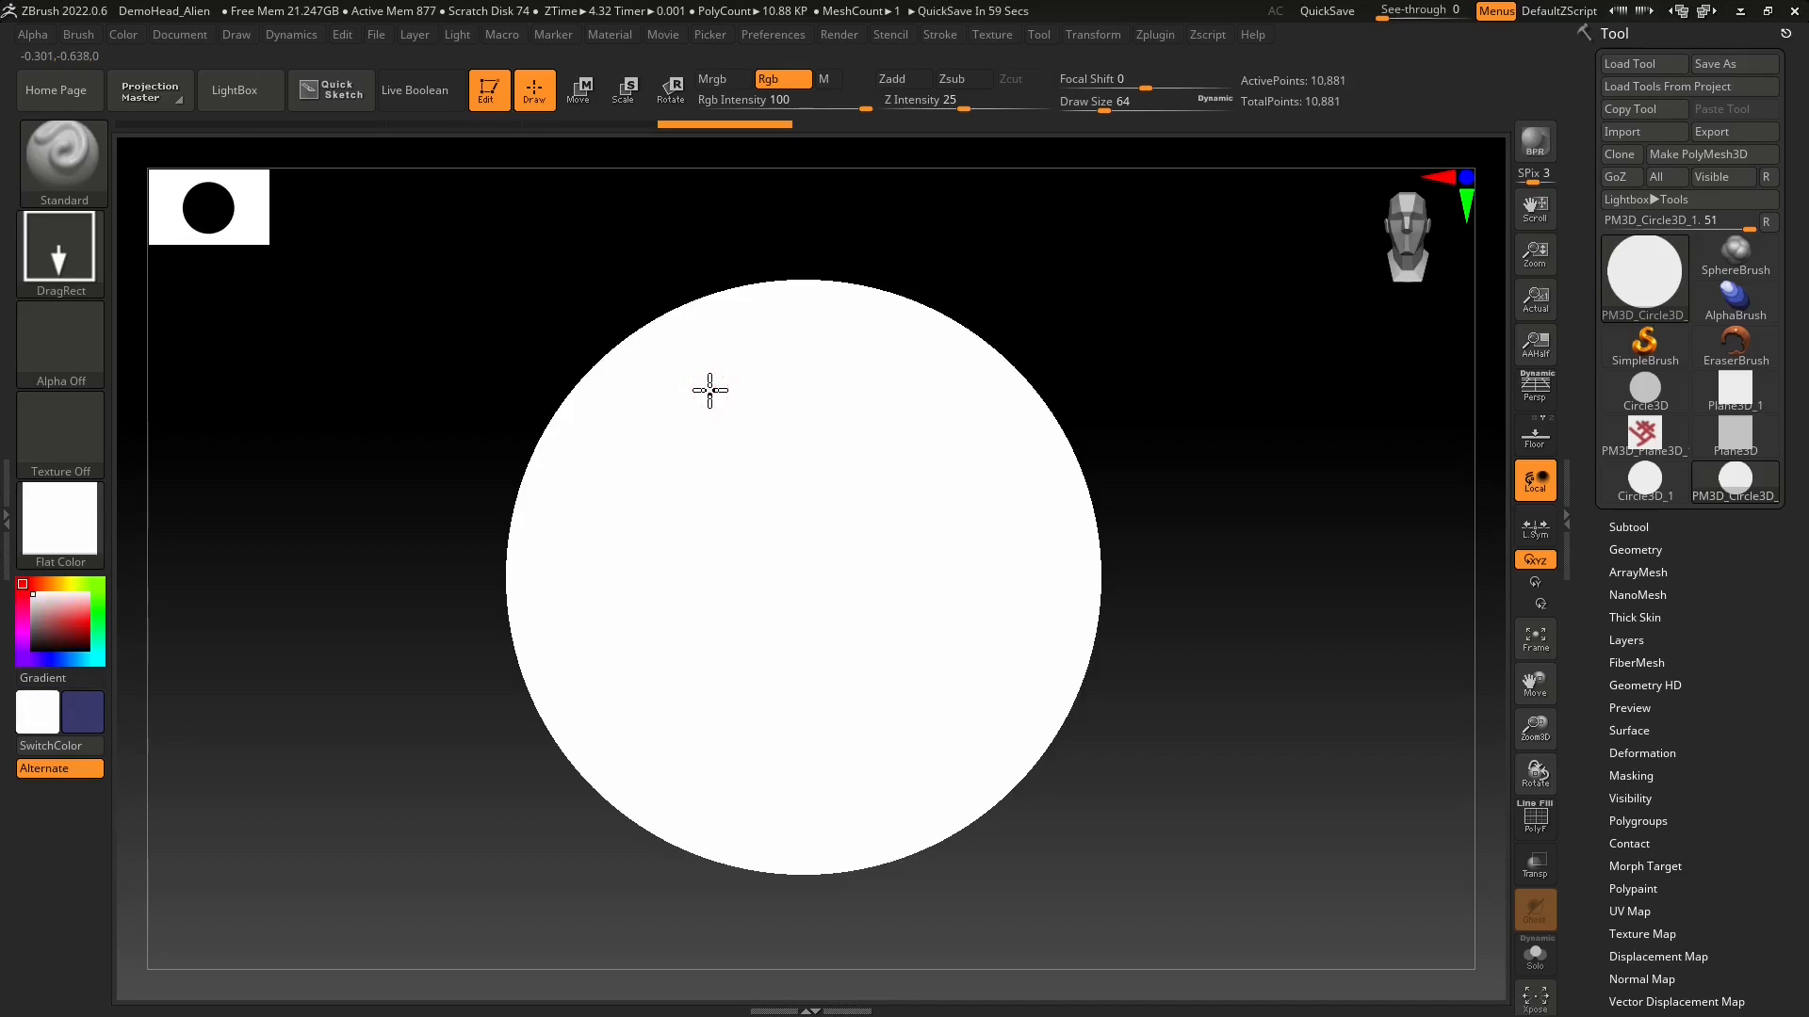
mouse_move(709, 390)
left_mouse_down()
mouse_move(760, 500)
mouse_move(735, 387)
mouse_move(763, 427)
mouse_move(764, 387)
mouse_move(783, 420)
left_mouse_up()
left_click_drag(666, 509, 665, 509)
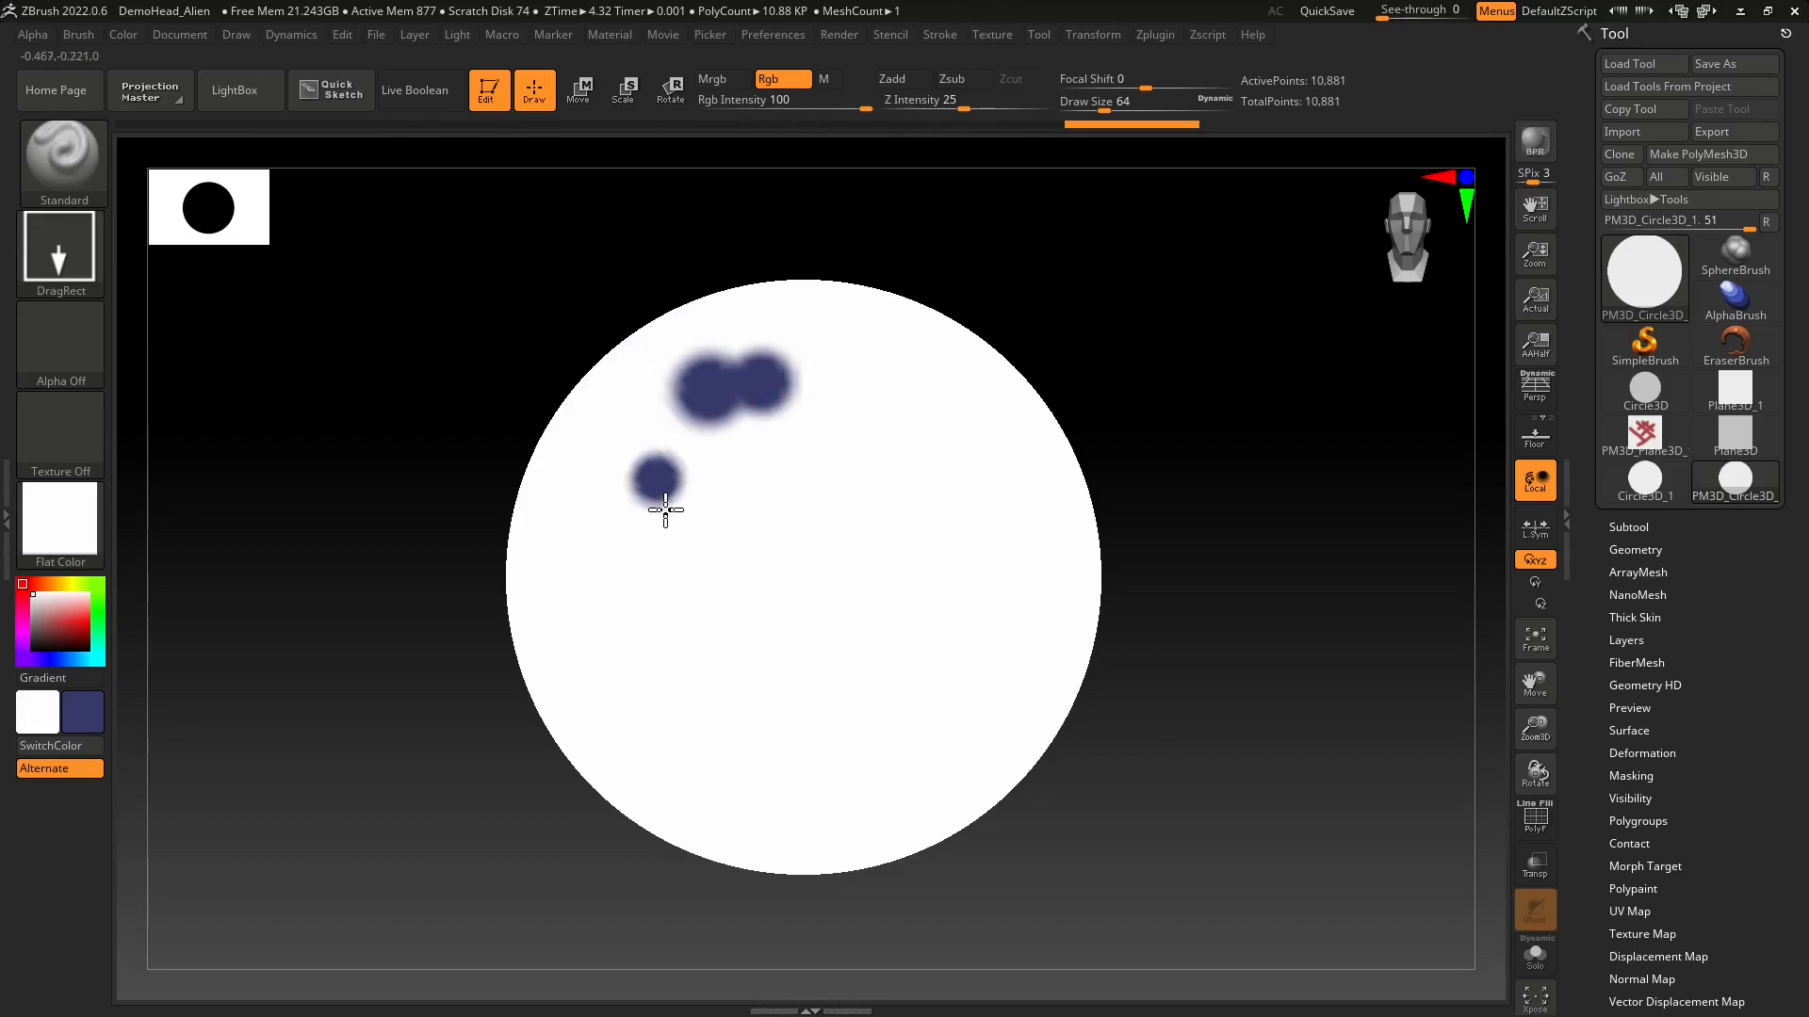
- Switch the stroke type to Color Spray and paint colour-varied patches across the upper and right parts of the circle
left_click(99, 273)
left_click(447, 274)
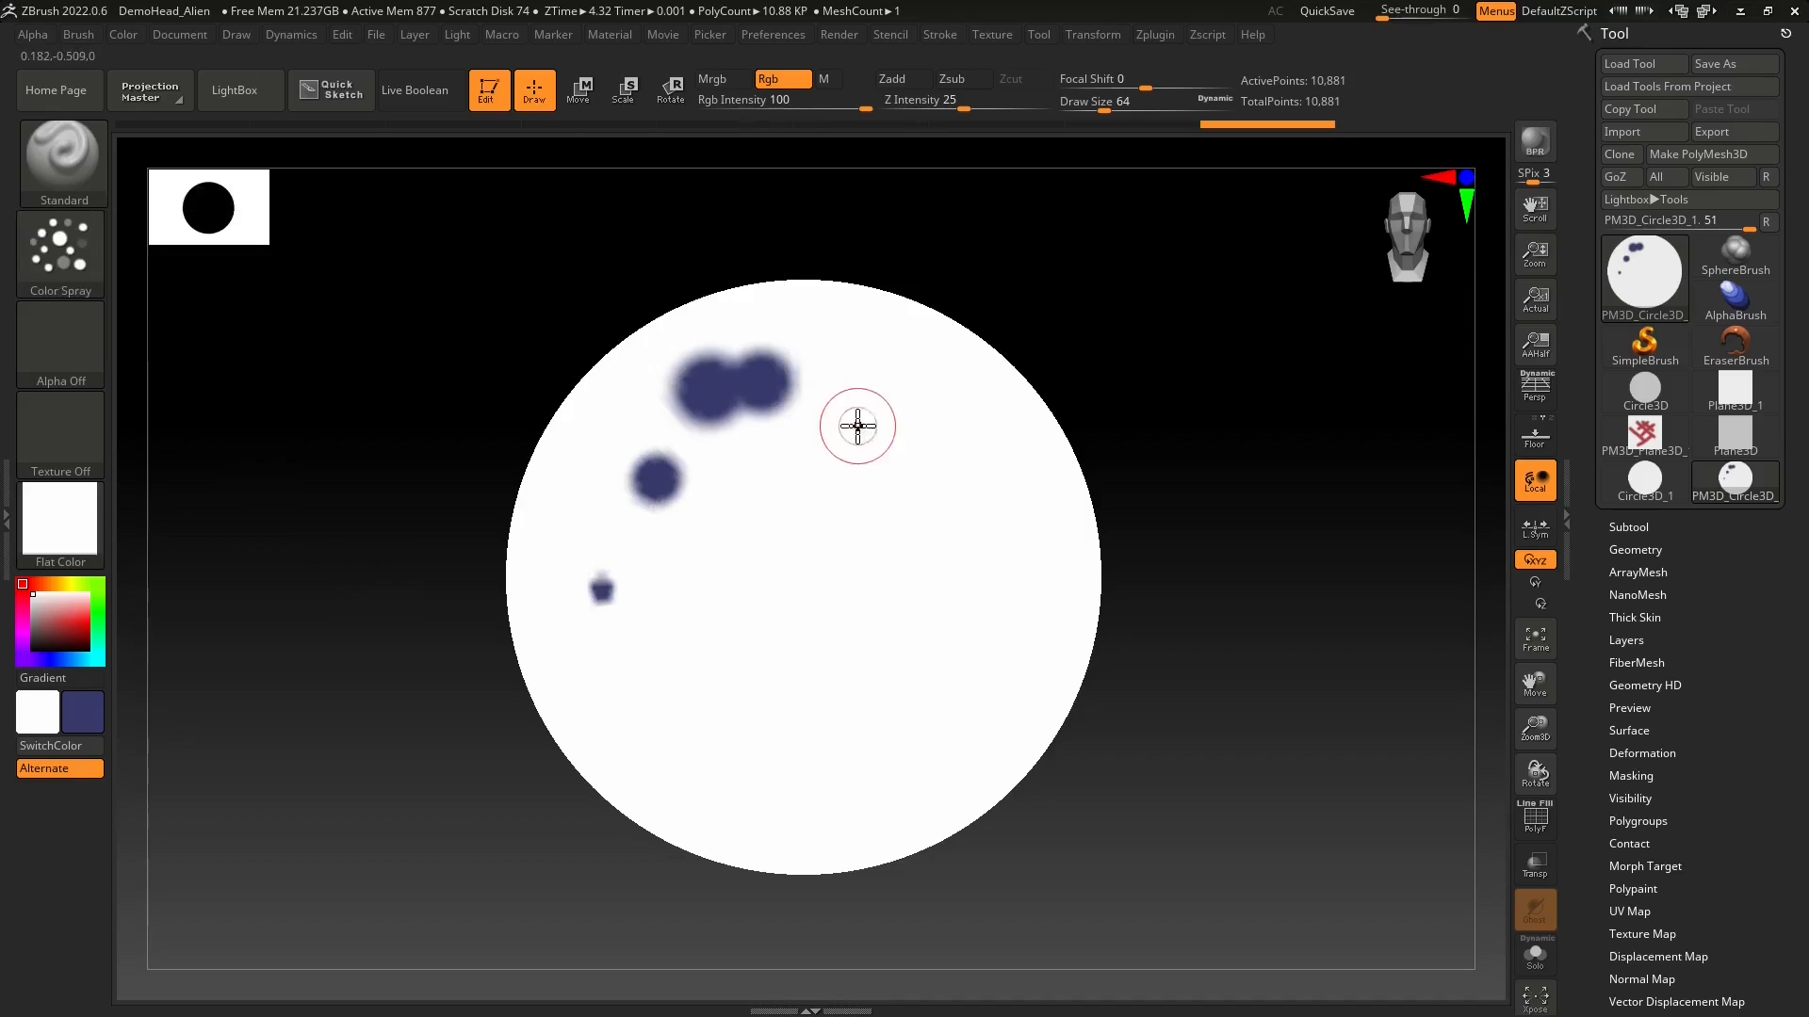
left_click_drag(856, 424, 1036, 556)
left_click_drag(795, 464, 790, 469)
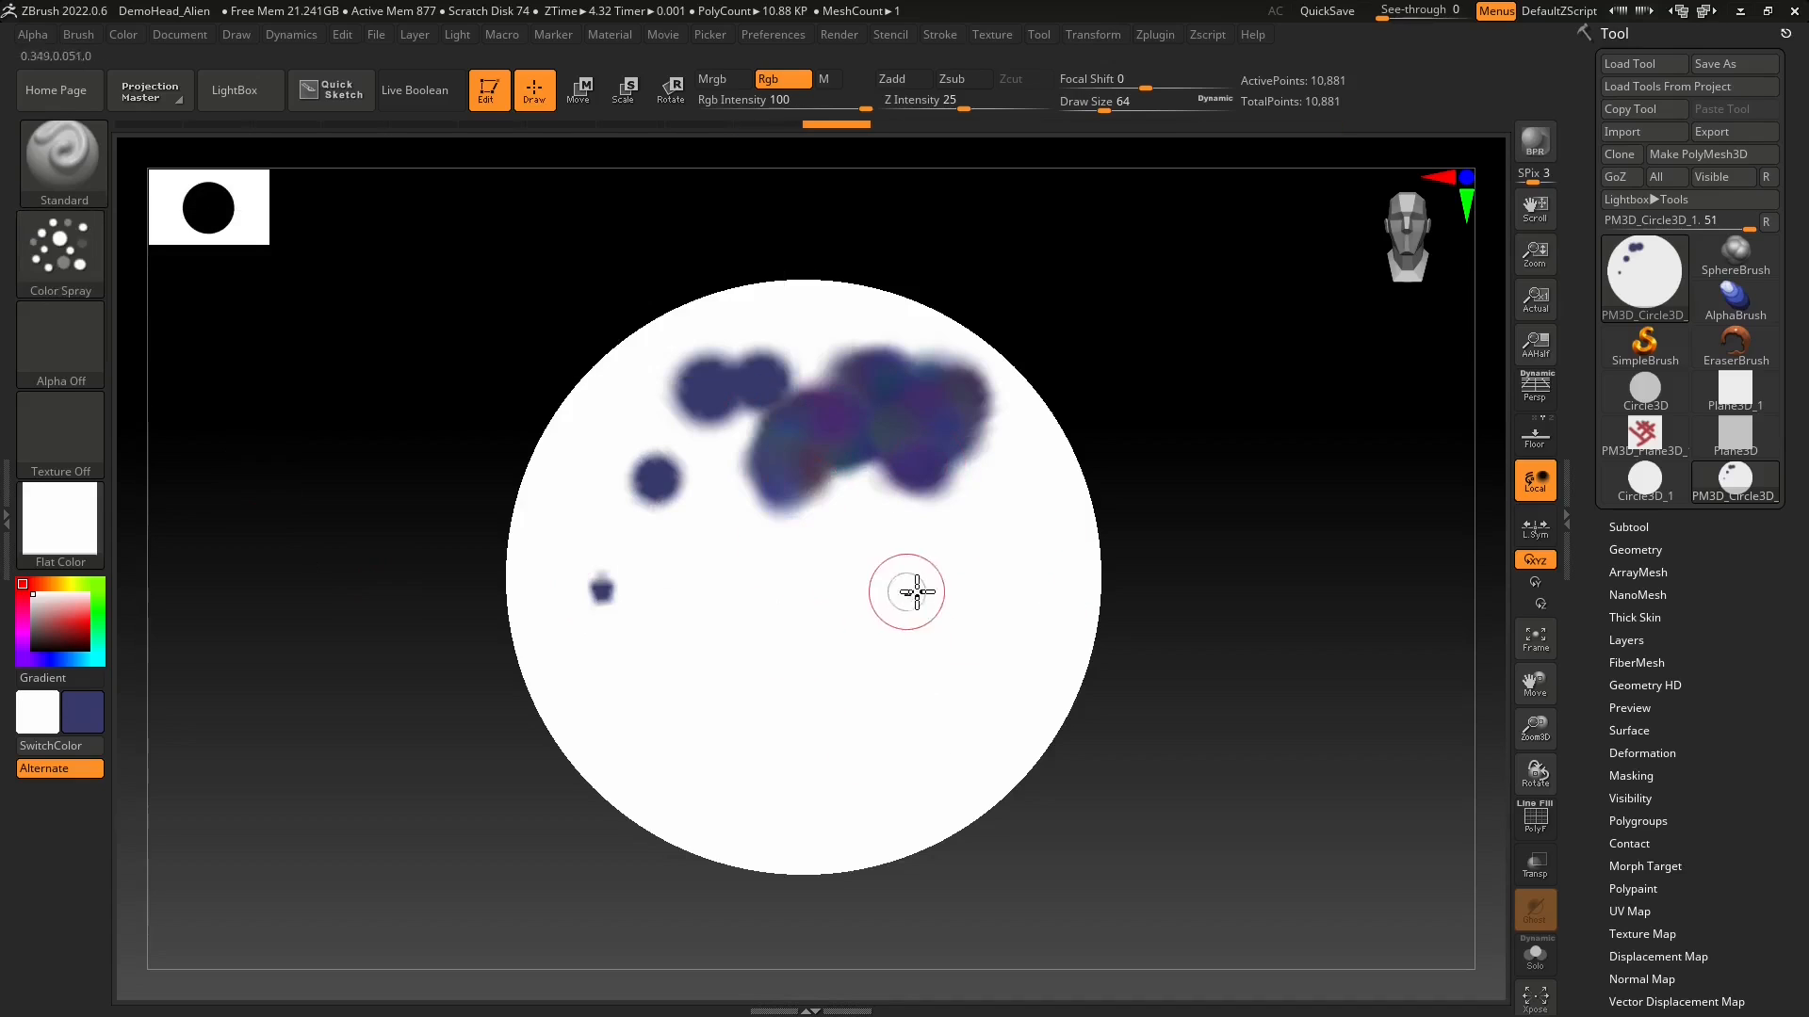
mouse_move(920, 608)
left_mouse_down()
mouse_move(961, 637)
mouse_move(963, 582)
left_mouse_up()
left_click_drag(1081, 554, 1036, 522)
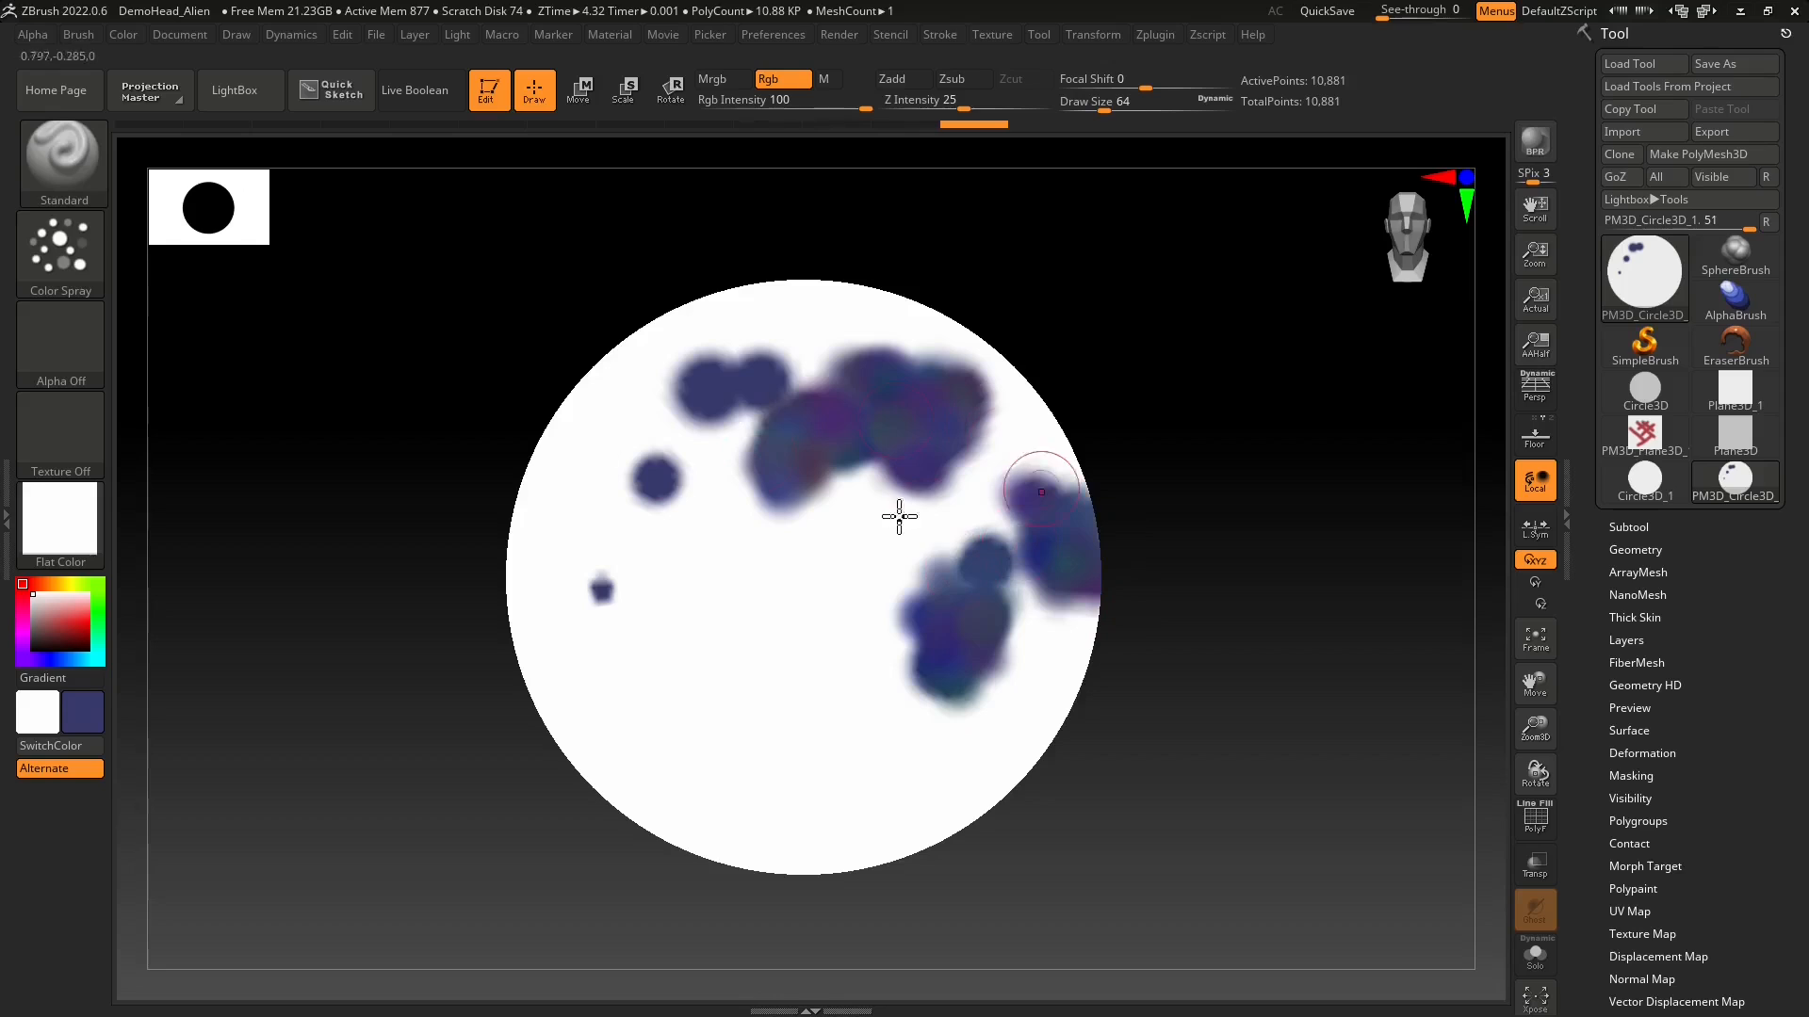
- Switch the stroke type to Spray and paint a dark blue patch along the circle's left edge
left_click(60, 255)
left_click(538, 275)
mouse_move(535, 556)
left_mouse_down()
mouse_move(625, 549)
mouse_move(528, 590)
mouse_move(657, 337)
left_mouse_up()
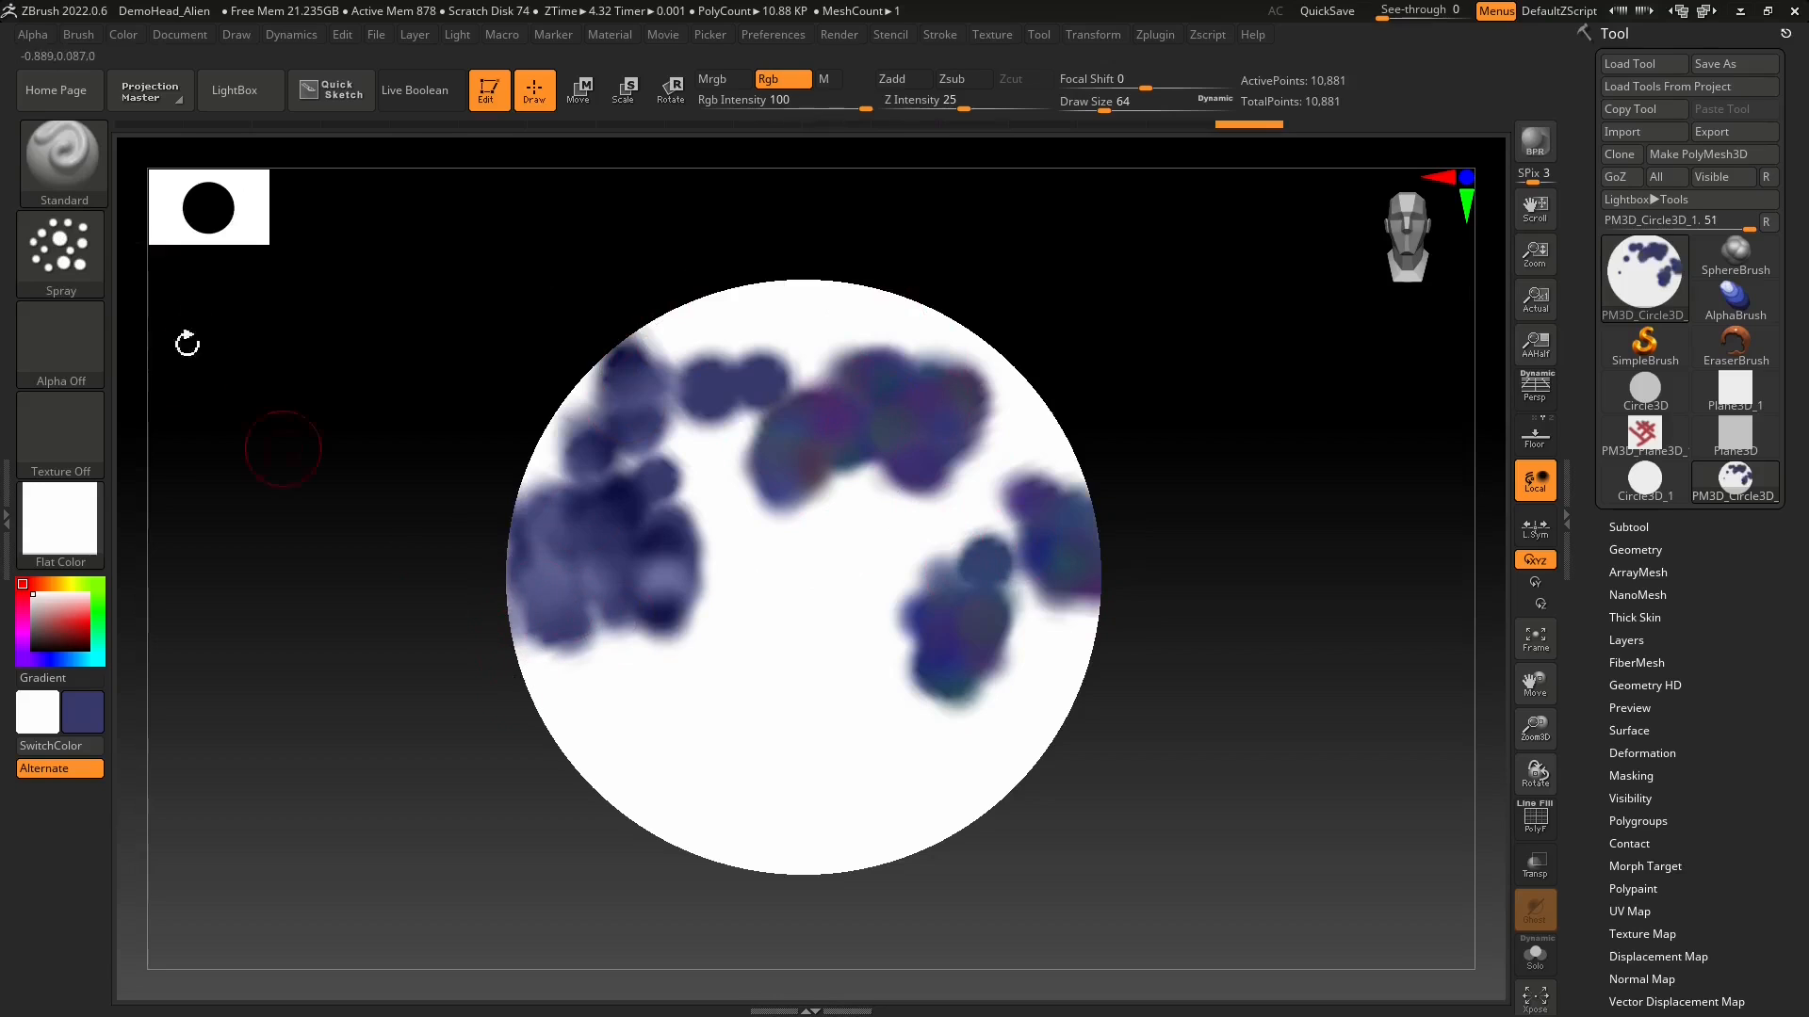
- Switch the stroke type to DragDot and place single dark blue dots on the circle's empty white areas
left_click(60, 252)
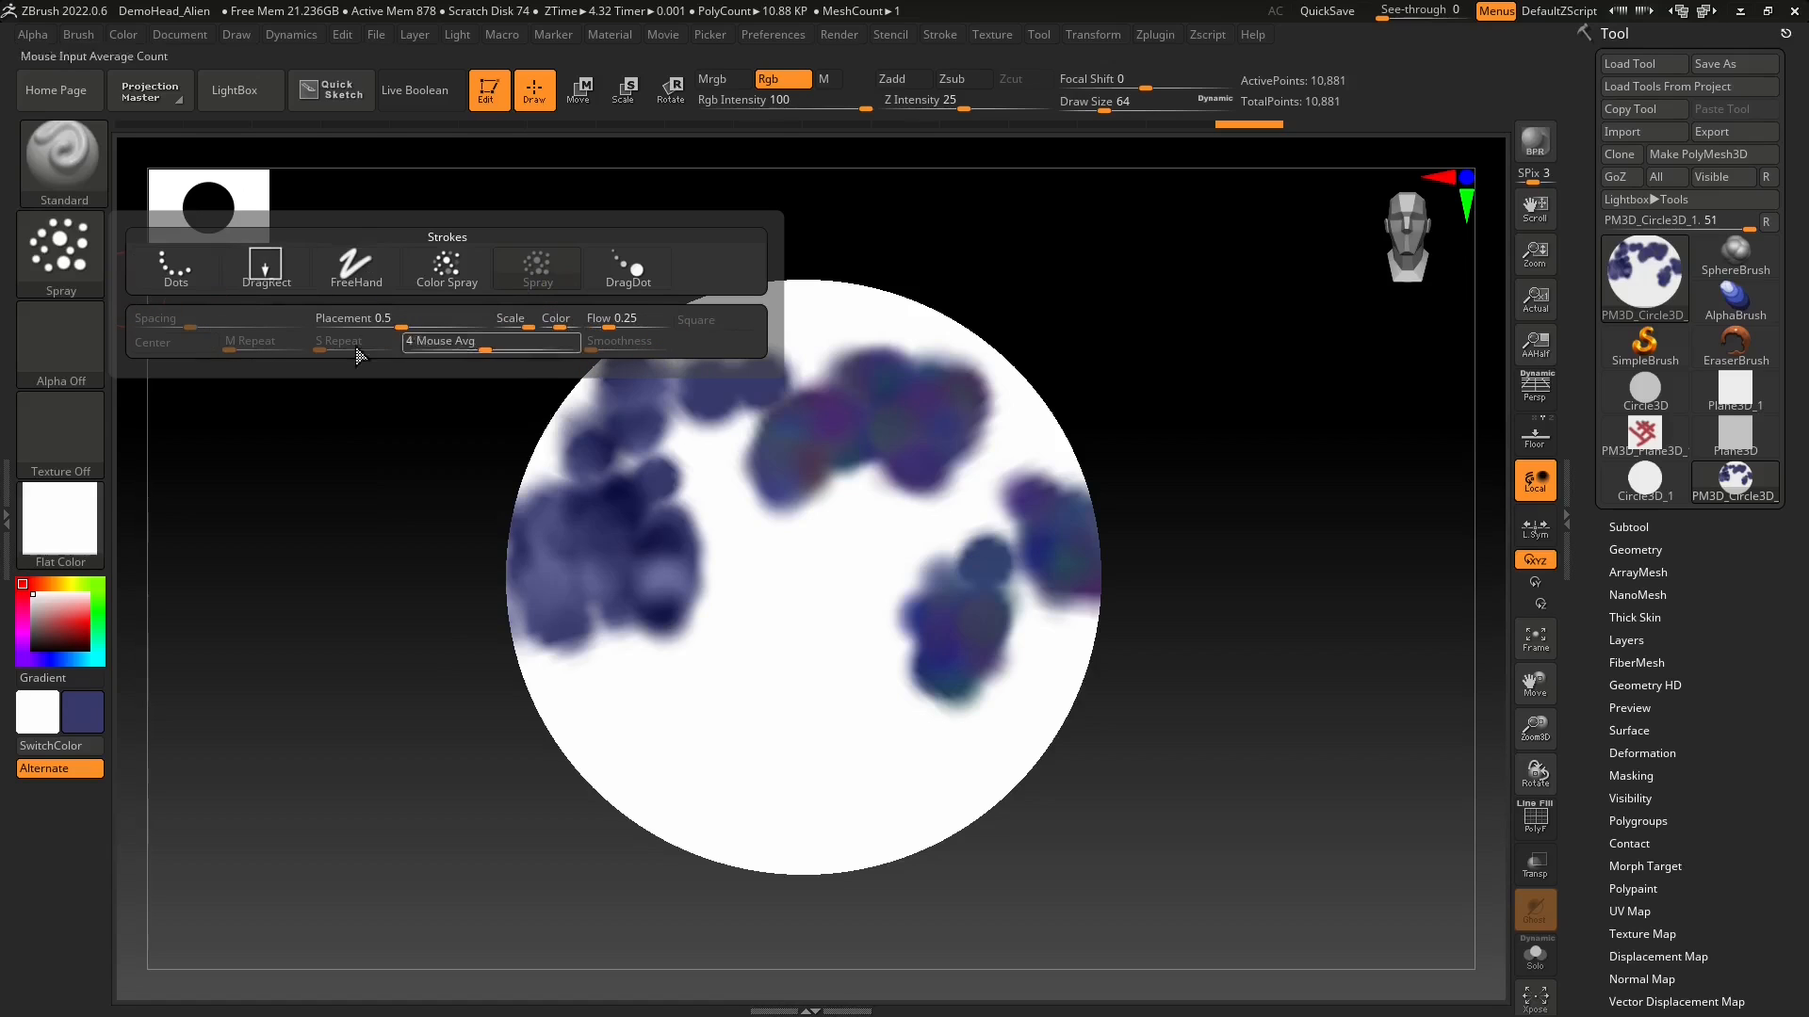
left_click(60, 252)
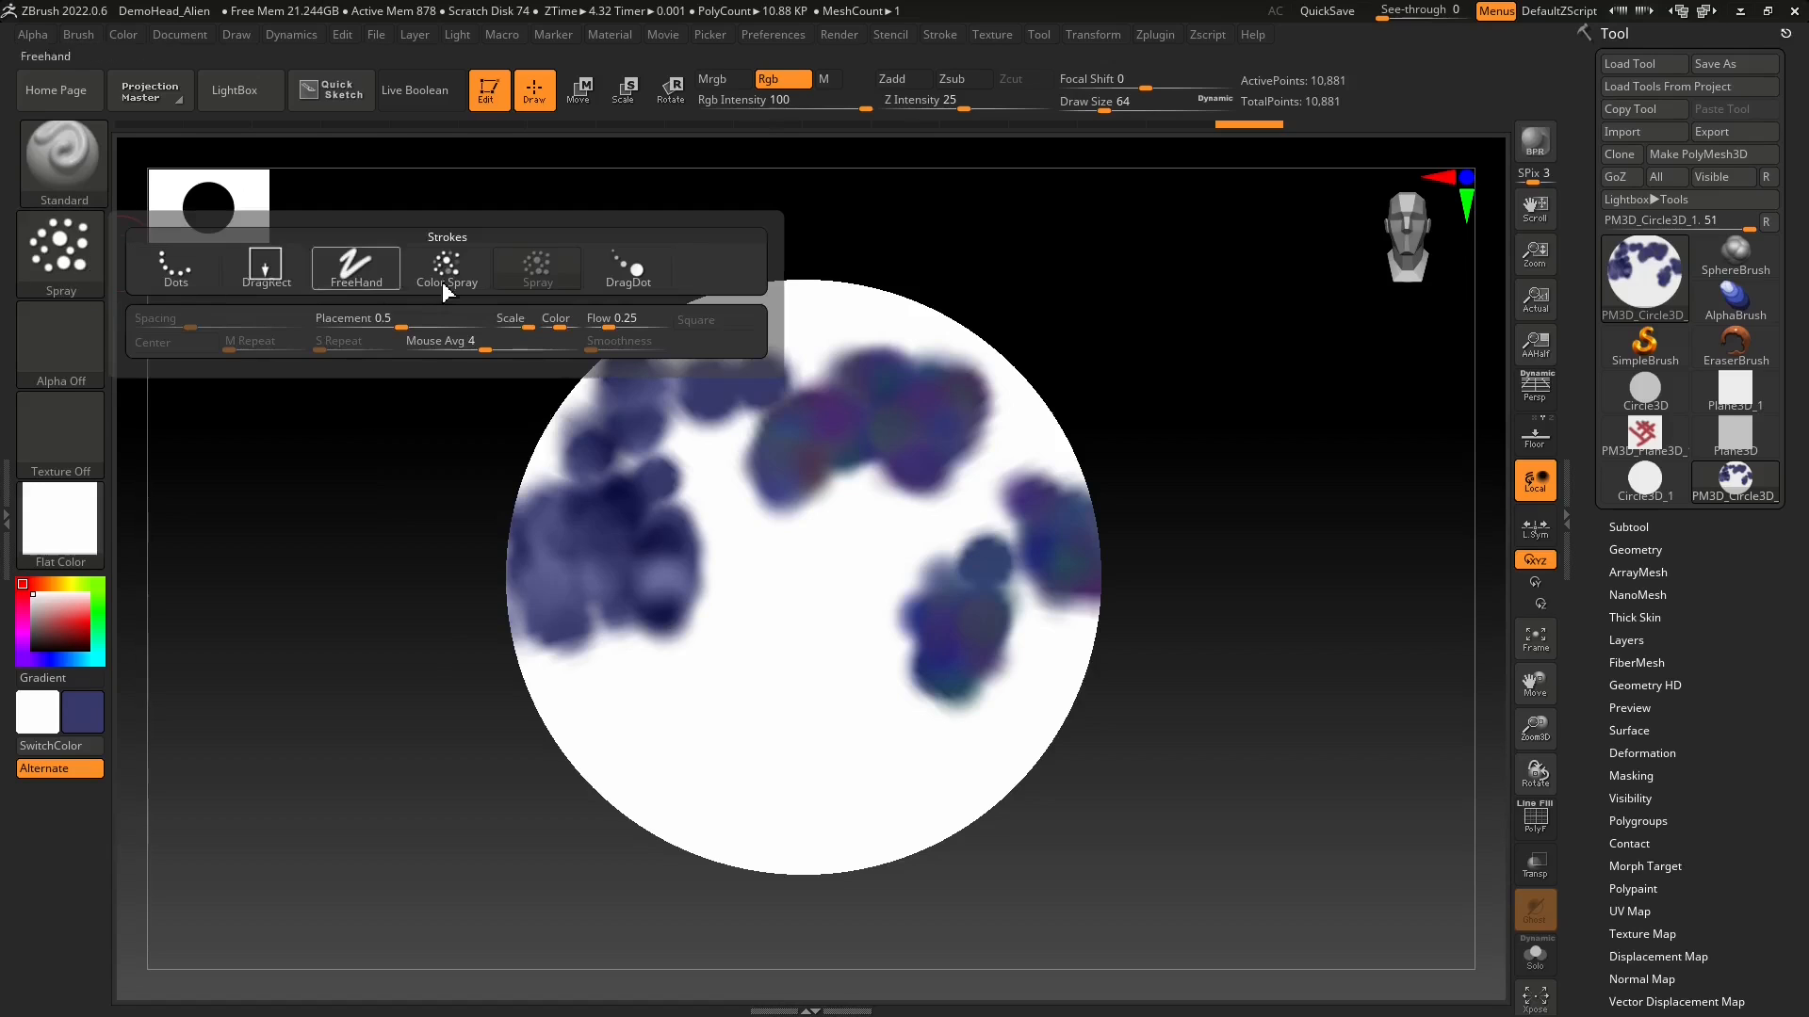
left_click(638, 279)
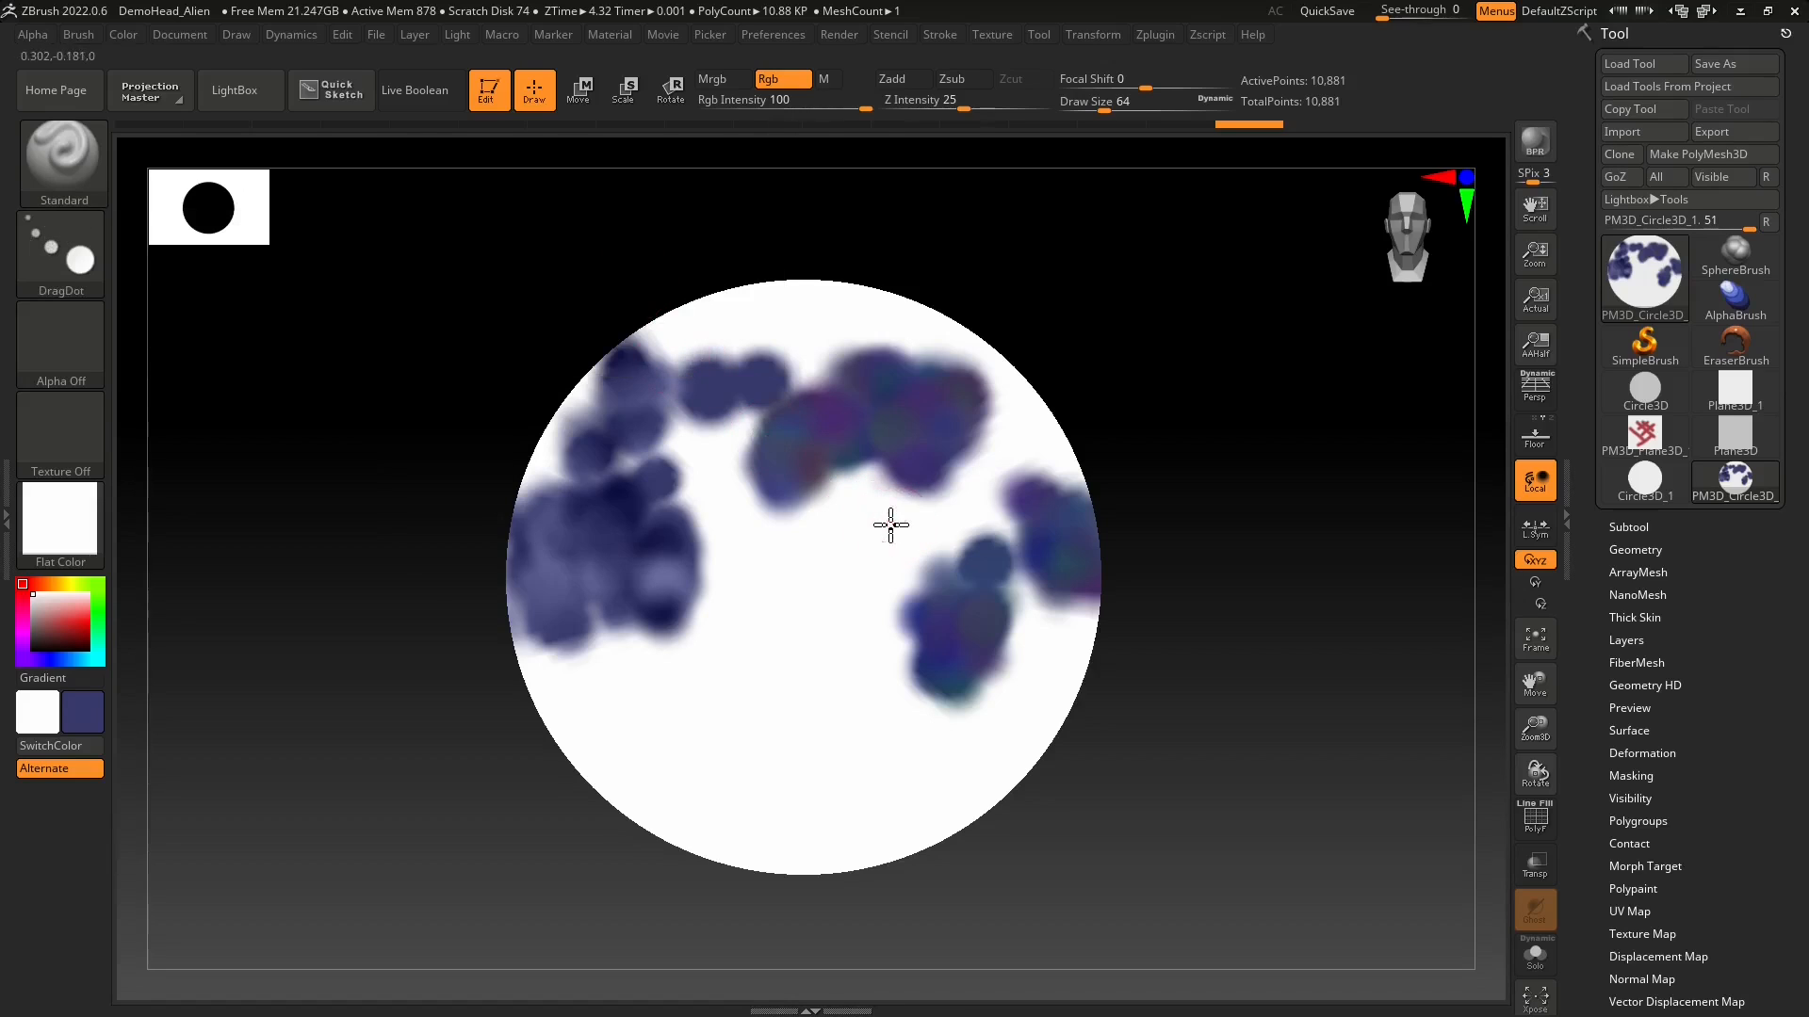
mouse_move(890, 525)
left_mouse_down()
mouse_move(726, 686)
mouse_move(788, 687)
mouse_move(871, 738)
left_mouse_up()
left_click_drag(682, 744, 648, 692)
left_click_drag(786, 318, 796, 316)
left_click_drag(961, 465, 982, 479)
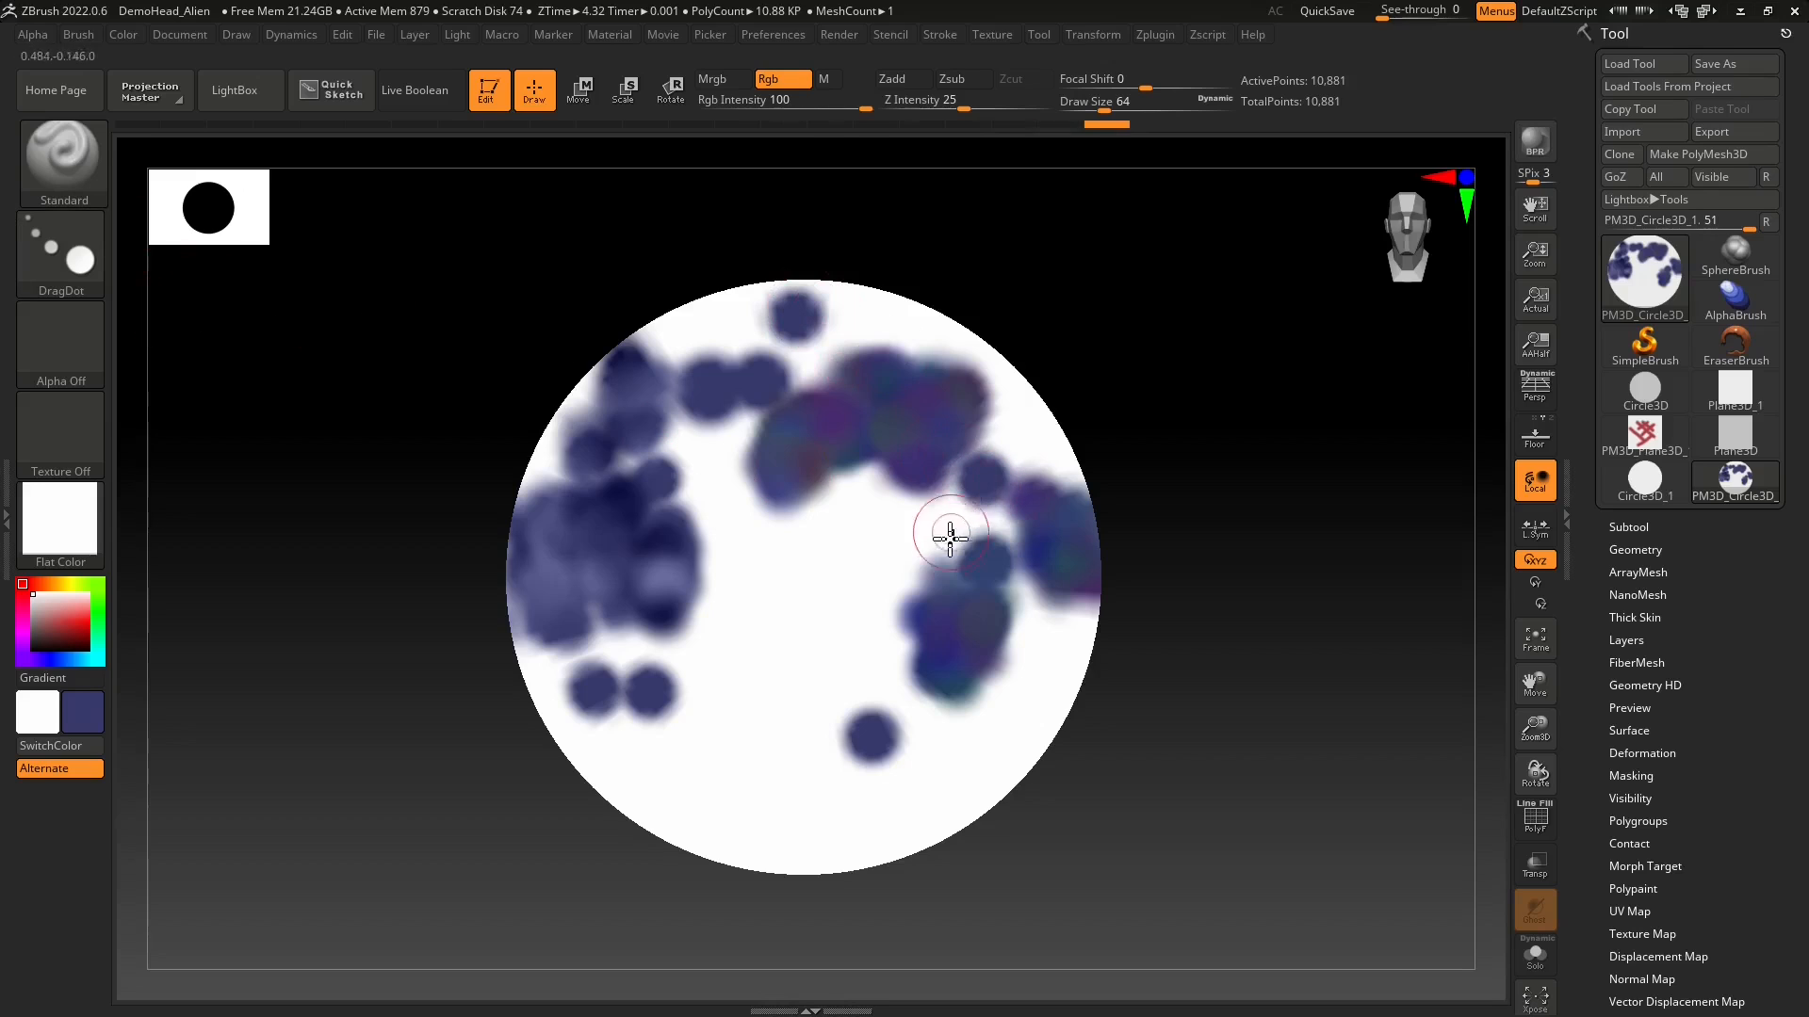
left_click(813, 628)
left_click(759, 566)
- Choose the Sphere3D primitive and draw one large sphere on the empty canvas, with Edit mode off
left_click(1645, 275)
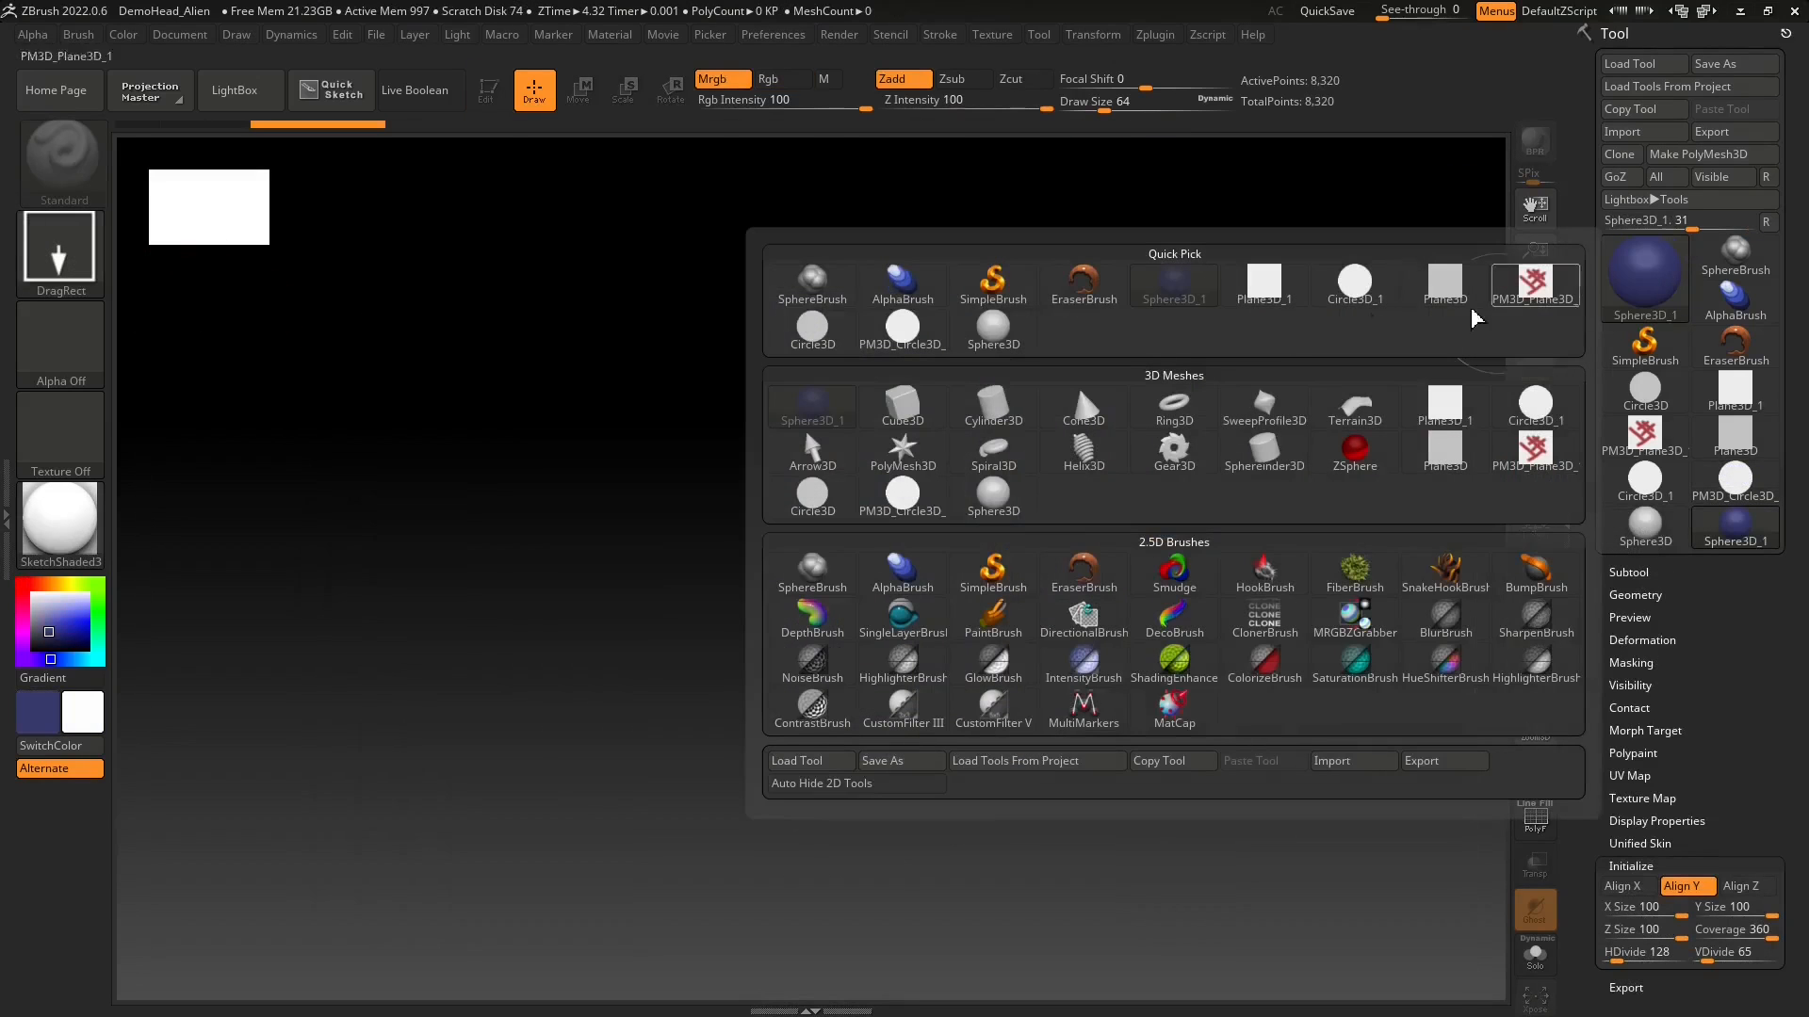
left_click(994, 493)
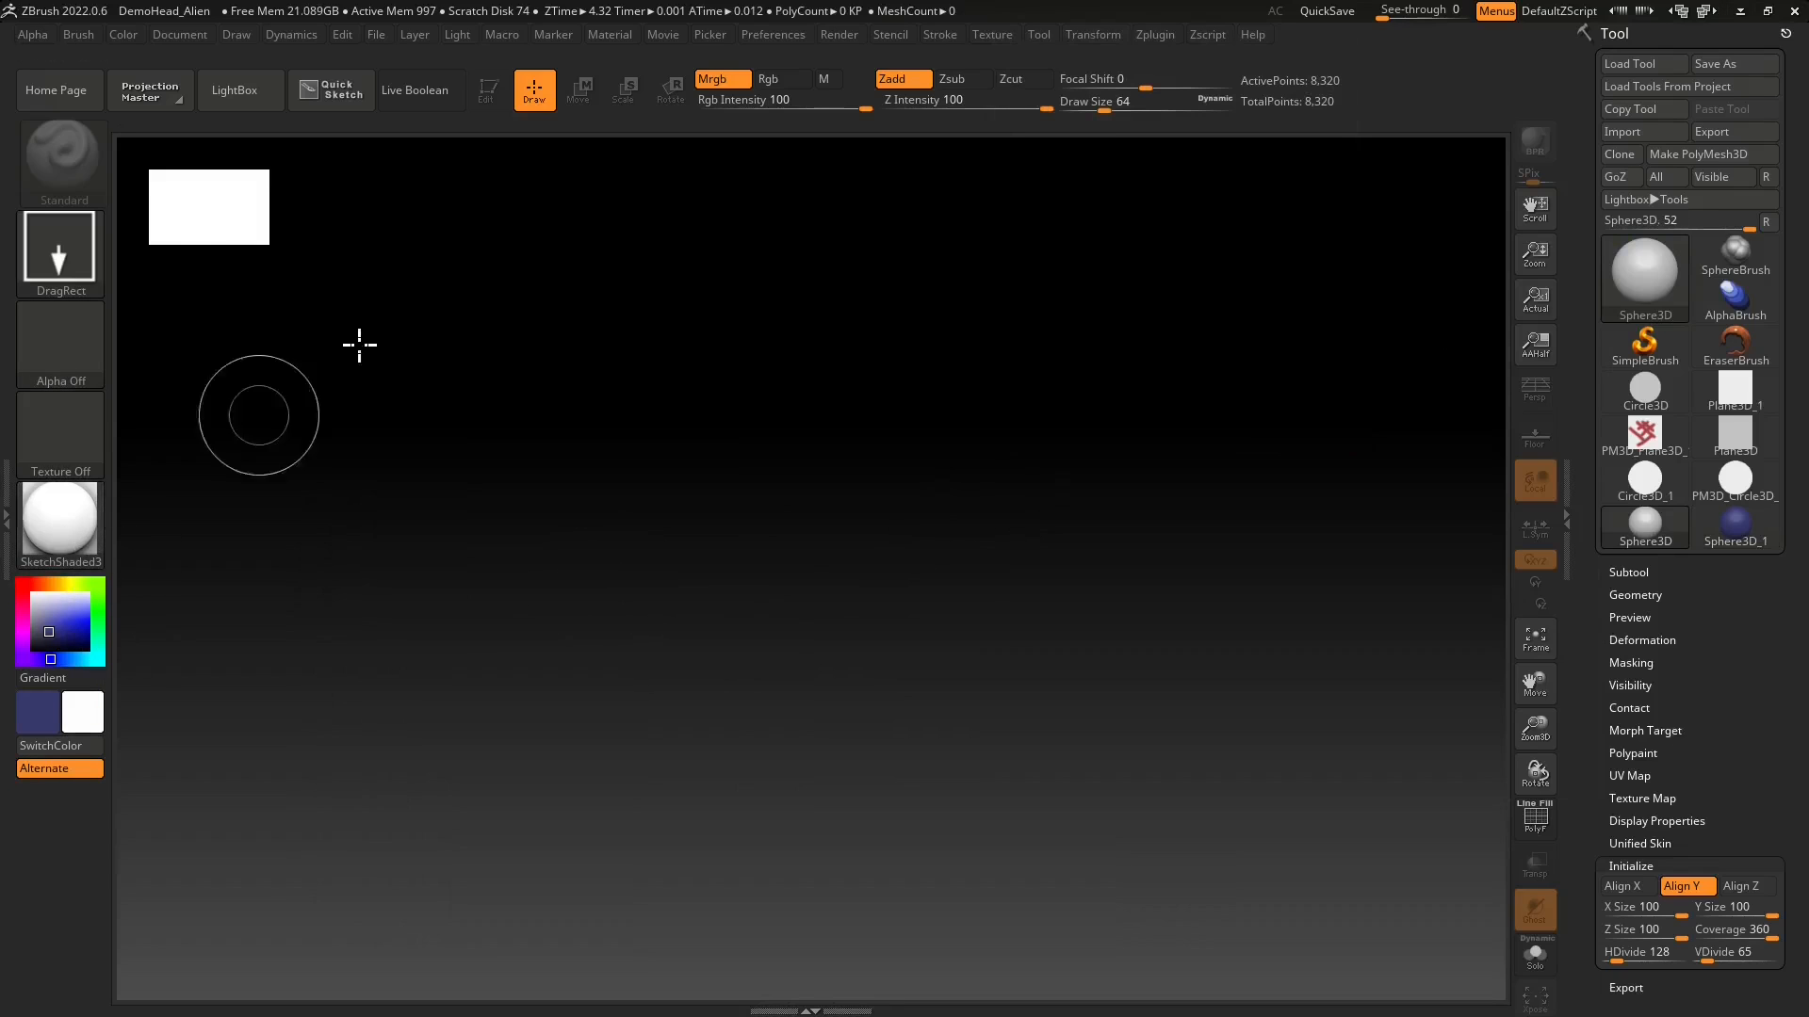
mouse_move(738, 447)
left_mouse_down()
mouse_move(764, 665)
mouse_move(763, 893)
mouse_move(743, 868)
mouse_move(765, 874)
mouse_move(747, 889)
left_mouse_up()
key("t")
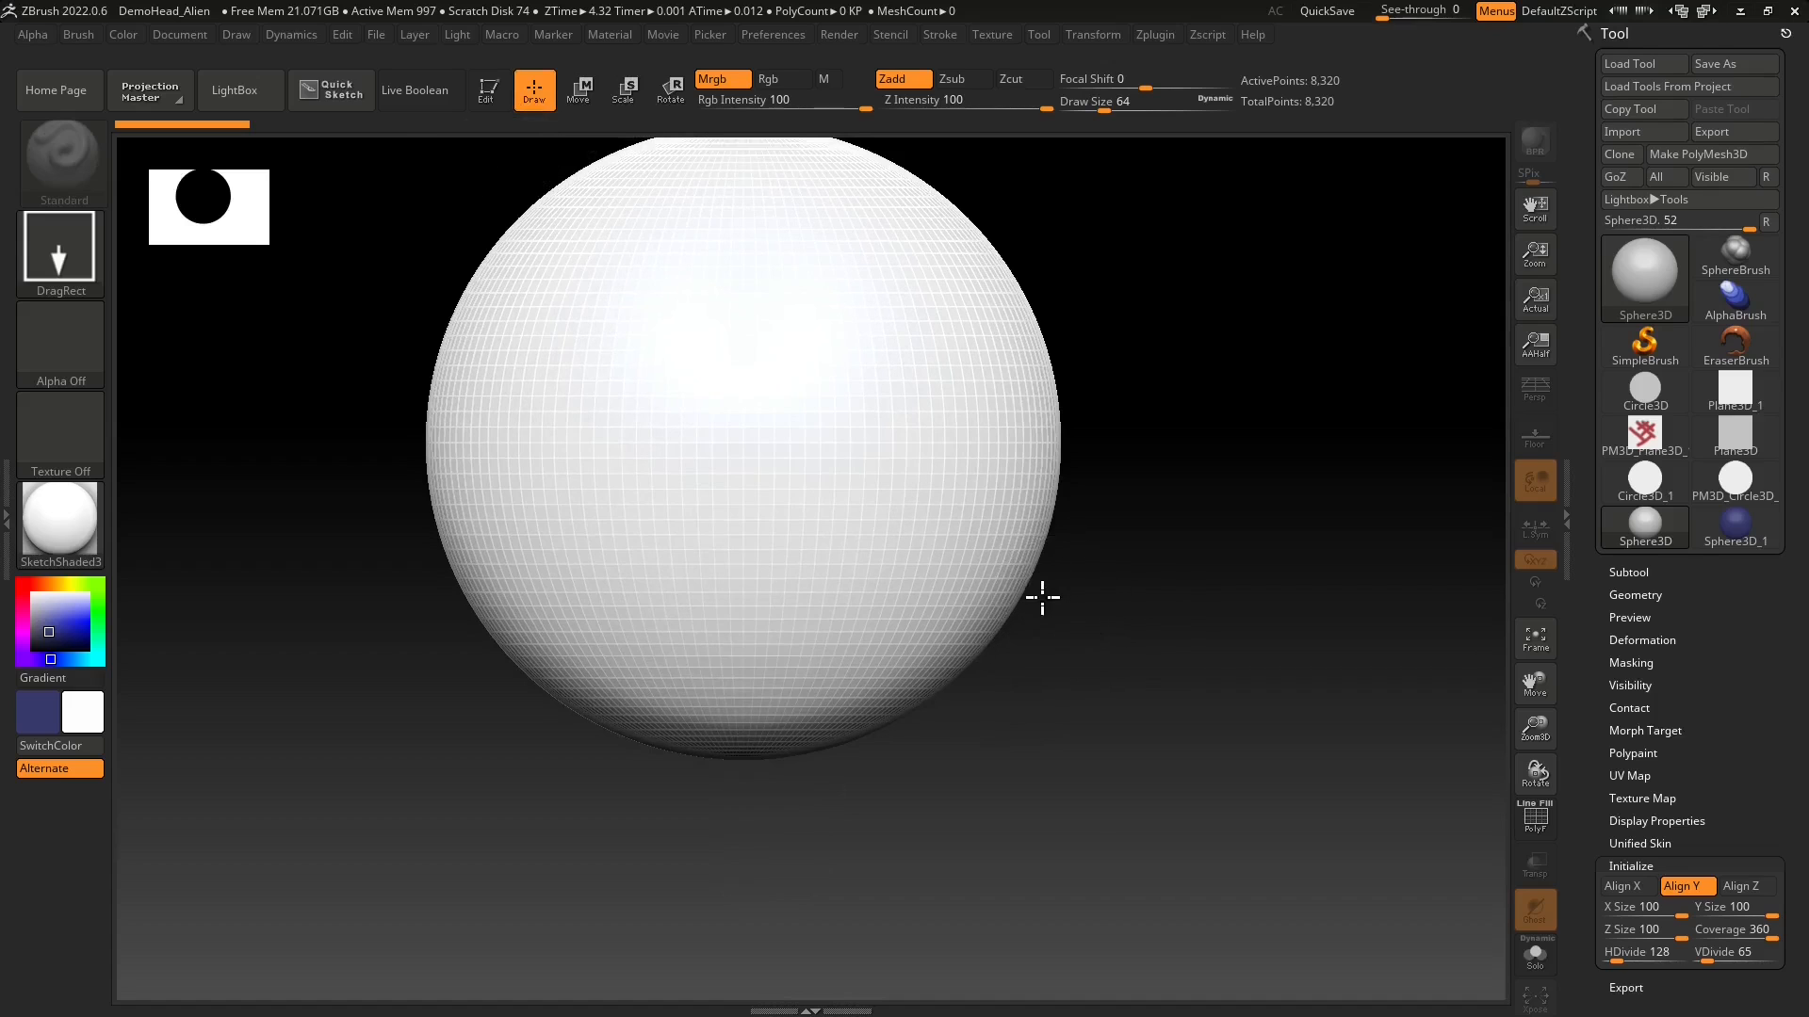
- Draw more Sphere3D copies of varied sizes along the large sphere's right side, overlapping it and one another
left_click_drag(1042, 593, 1116, 758)
left_click_drag(1042, 395, 1062, 485)
mouse_move(1020, 283)
left_mouse_down()
mouse_move(1143, 460)
mouse_move(1163, 674)
left_mouse_up()
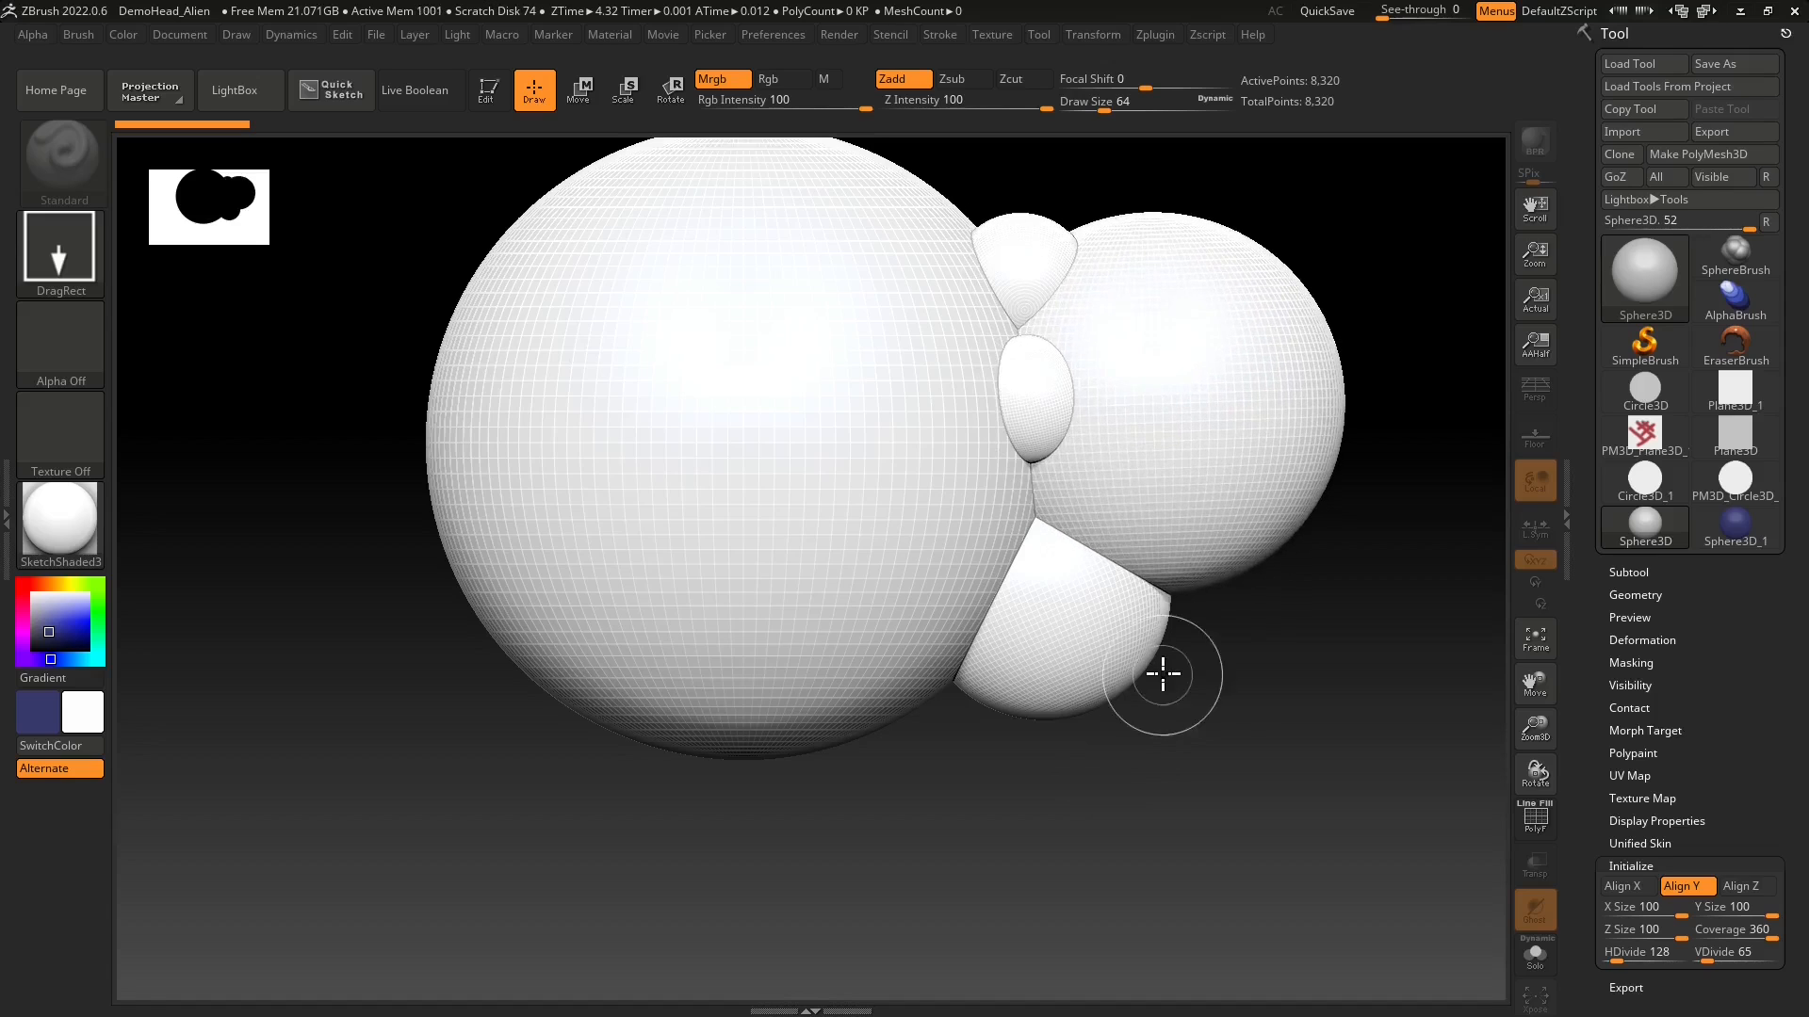
mouse_move(1155, 562)
left_mouse_down()
mouse_move(1195, 662)
mouse_move(1197, 598)
mouse_move(1247, 654)
left_mouse_up()
mouse_move(1291, 526)
left_mouse_down()
mouse_move(1328, 598)
mouse_move(1320, 585)
left_mouse_up()
left_click_drag(1314, 302, 1361, 367)
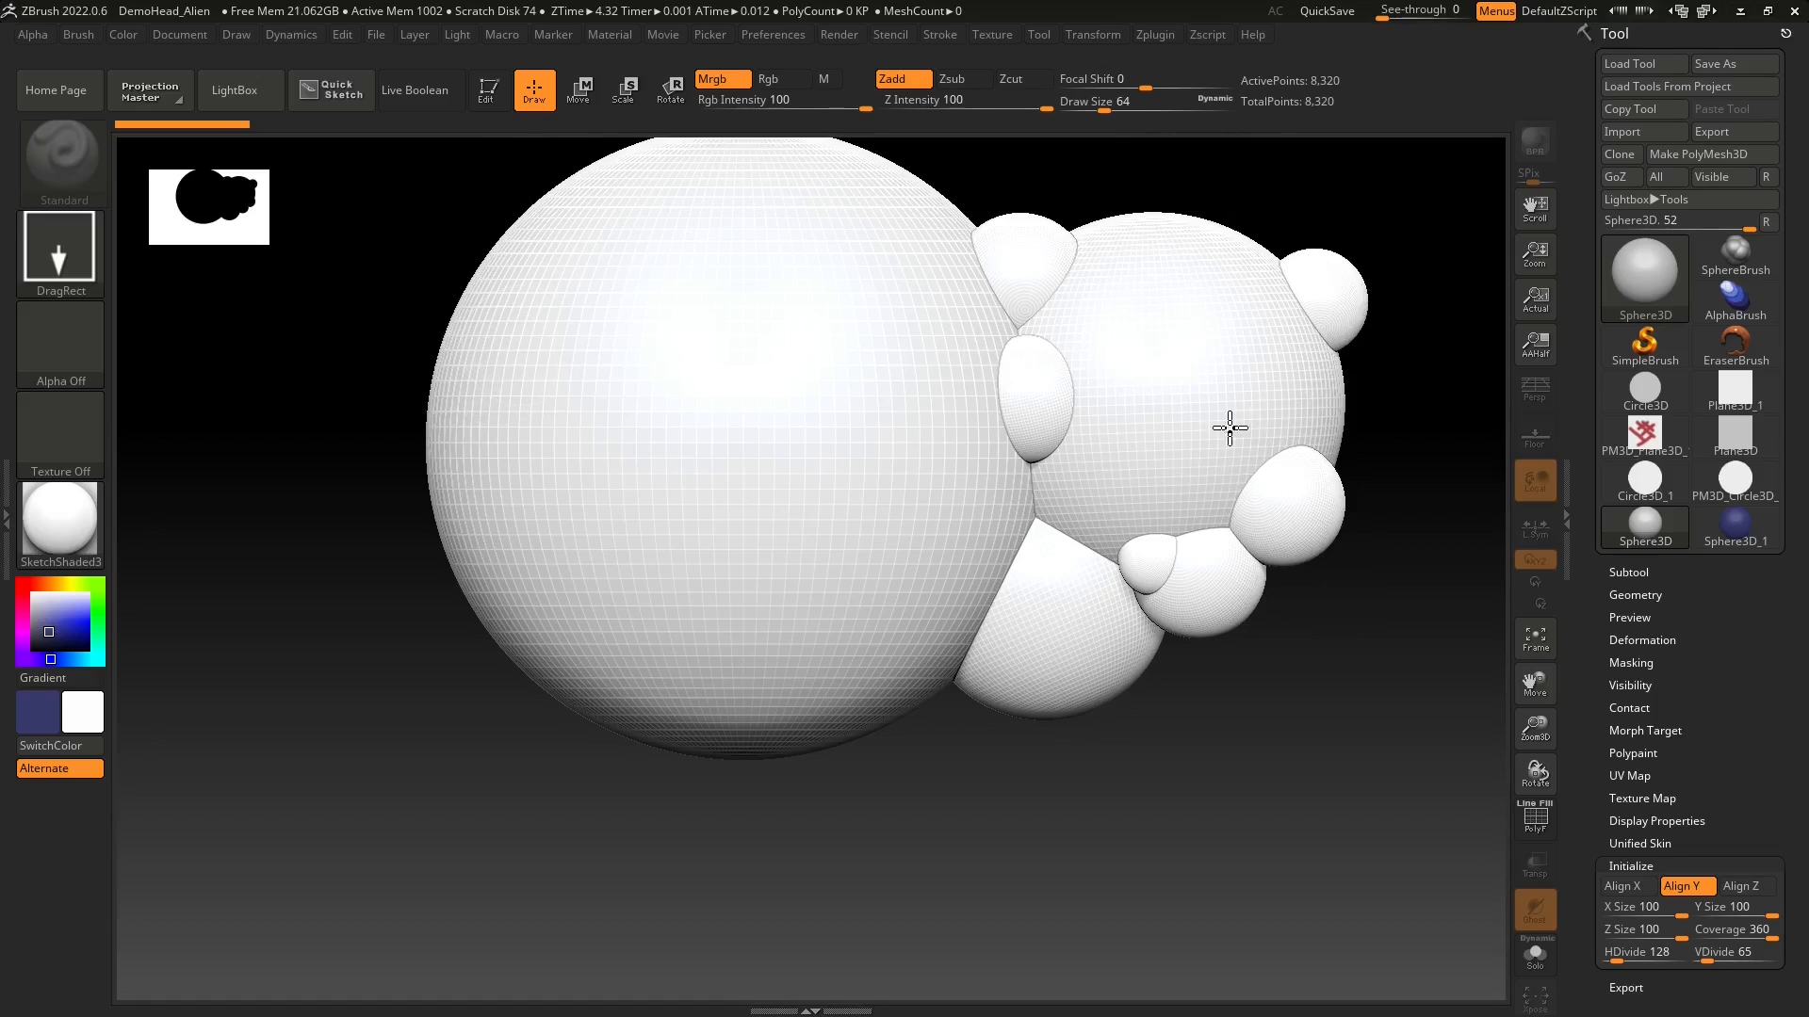
left_click_drag(1079, 504, 1110, 673)
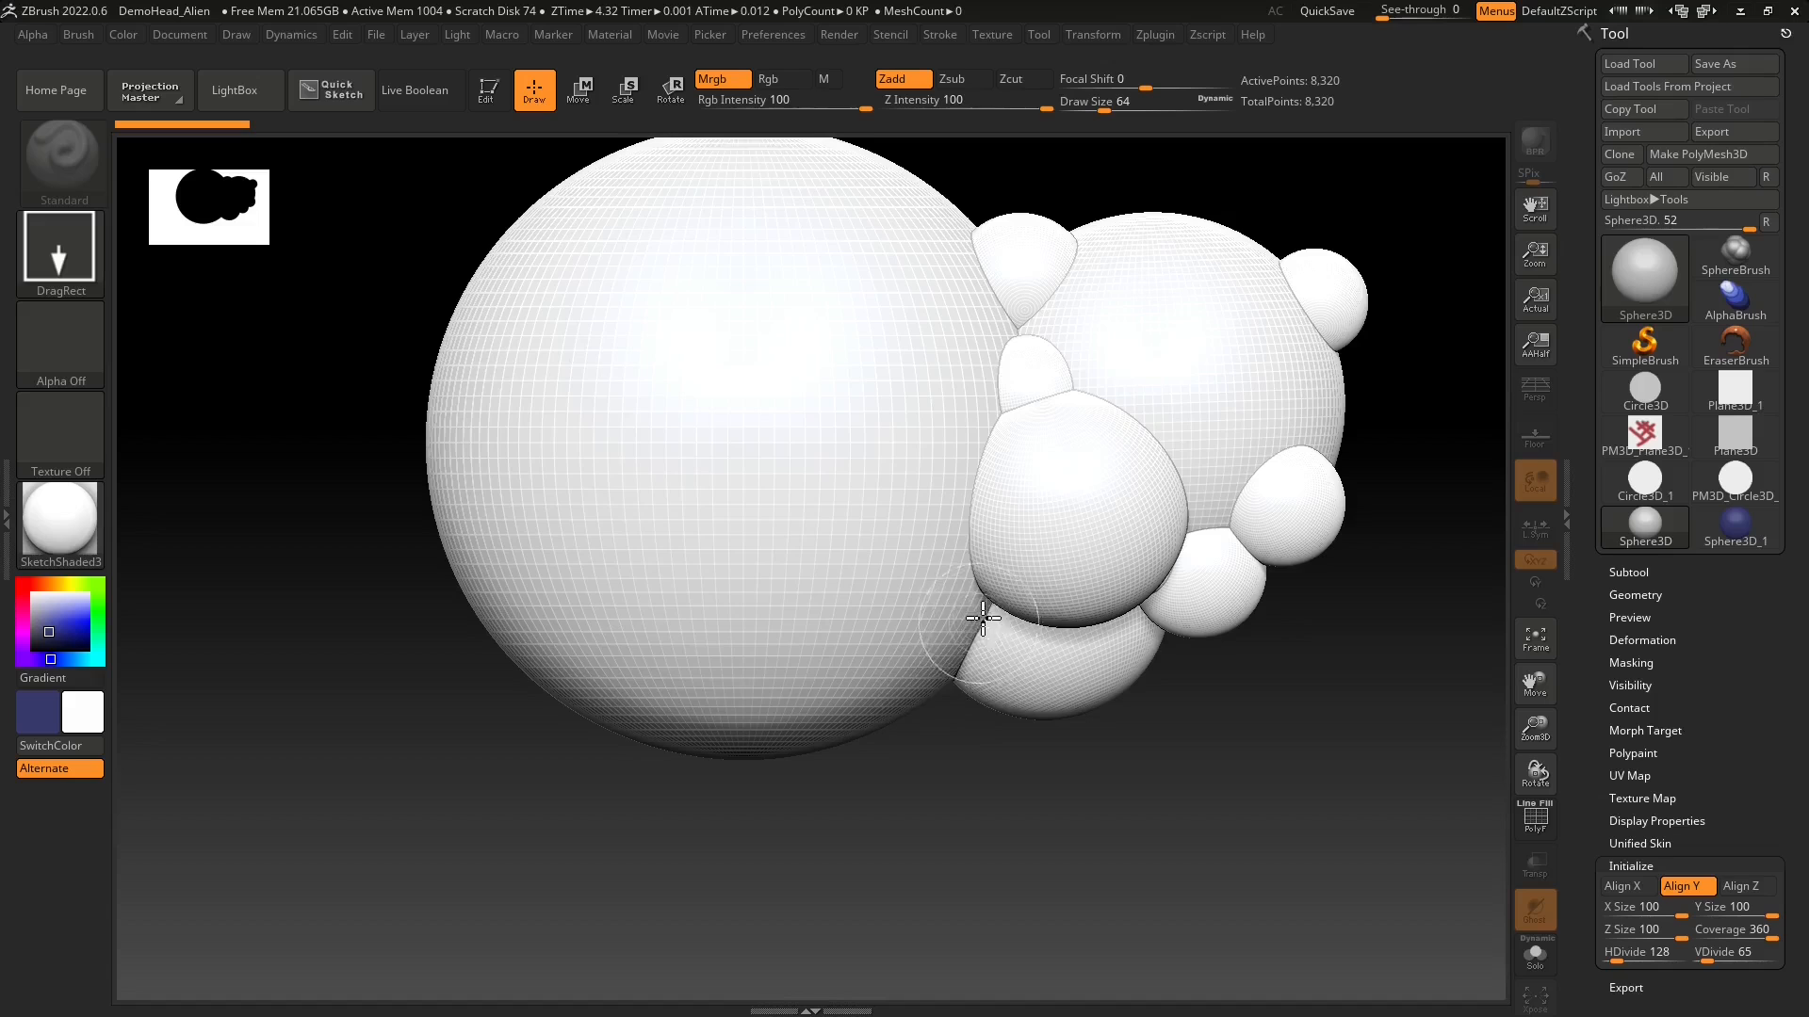
left_click_drag(984, 619, 1010, 864)
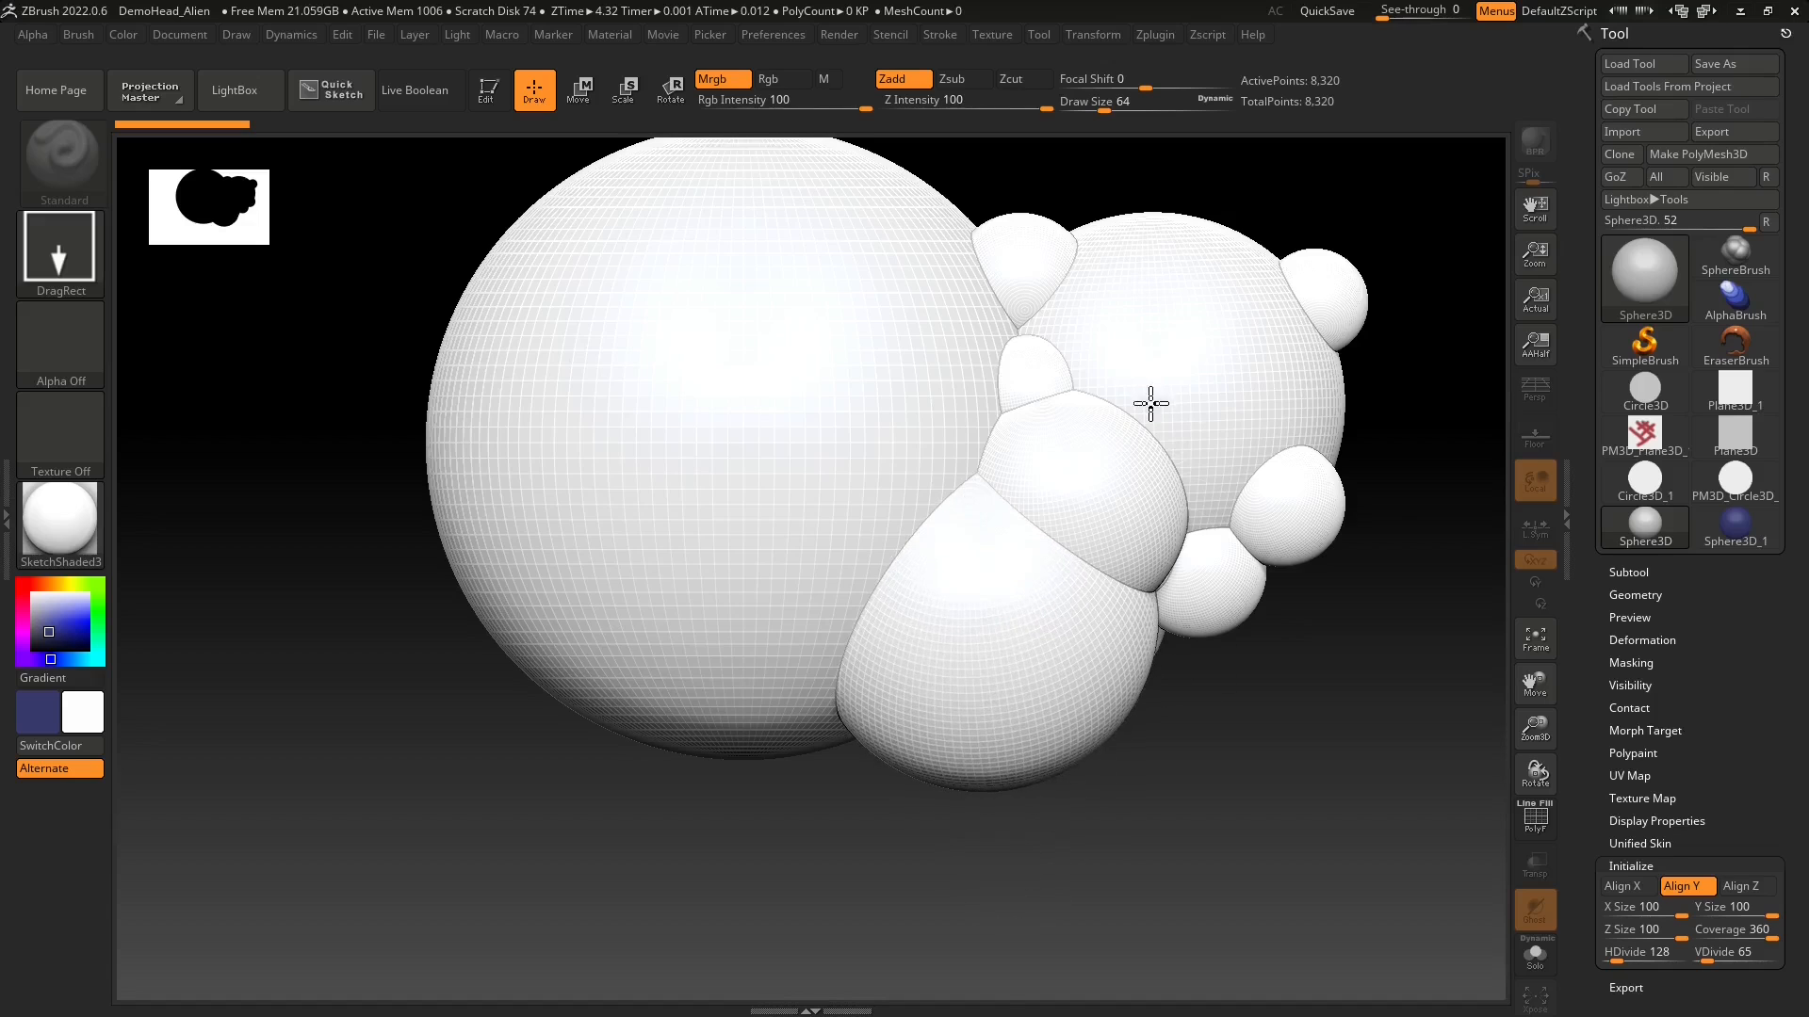
- Clear the canvas, draw a single large Sphere3D in its centre and switch it to Edit mode
left_click(1644, 273)
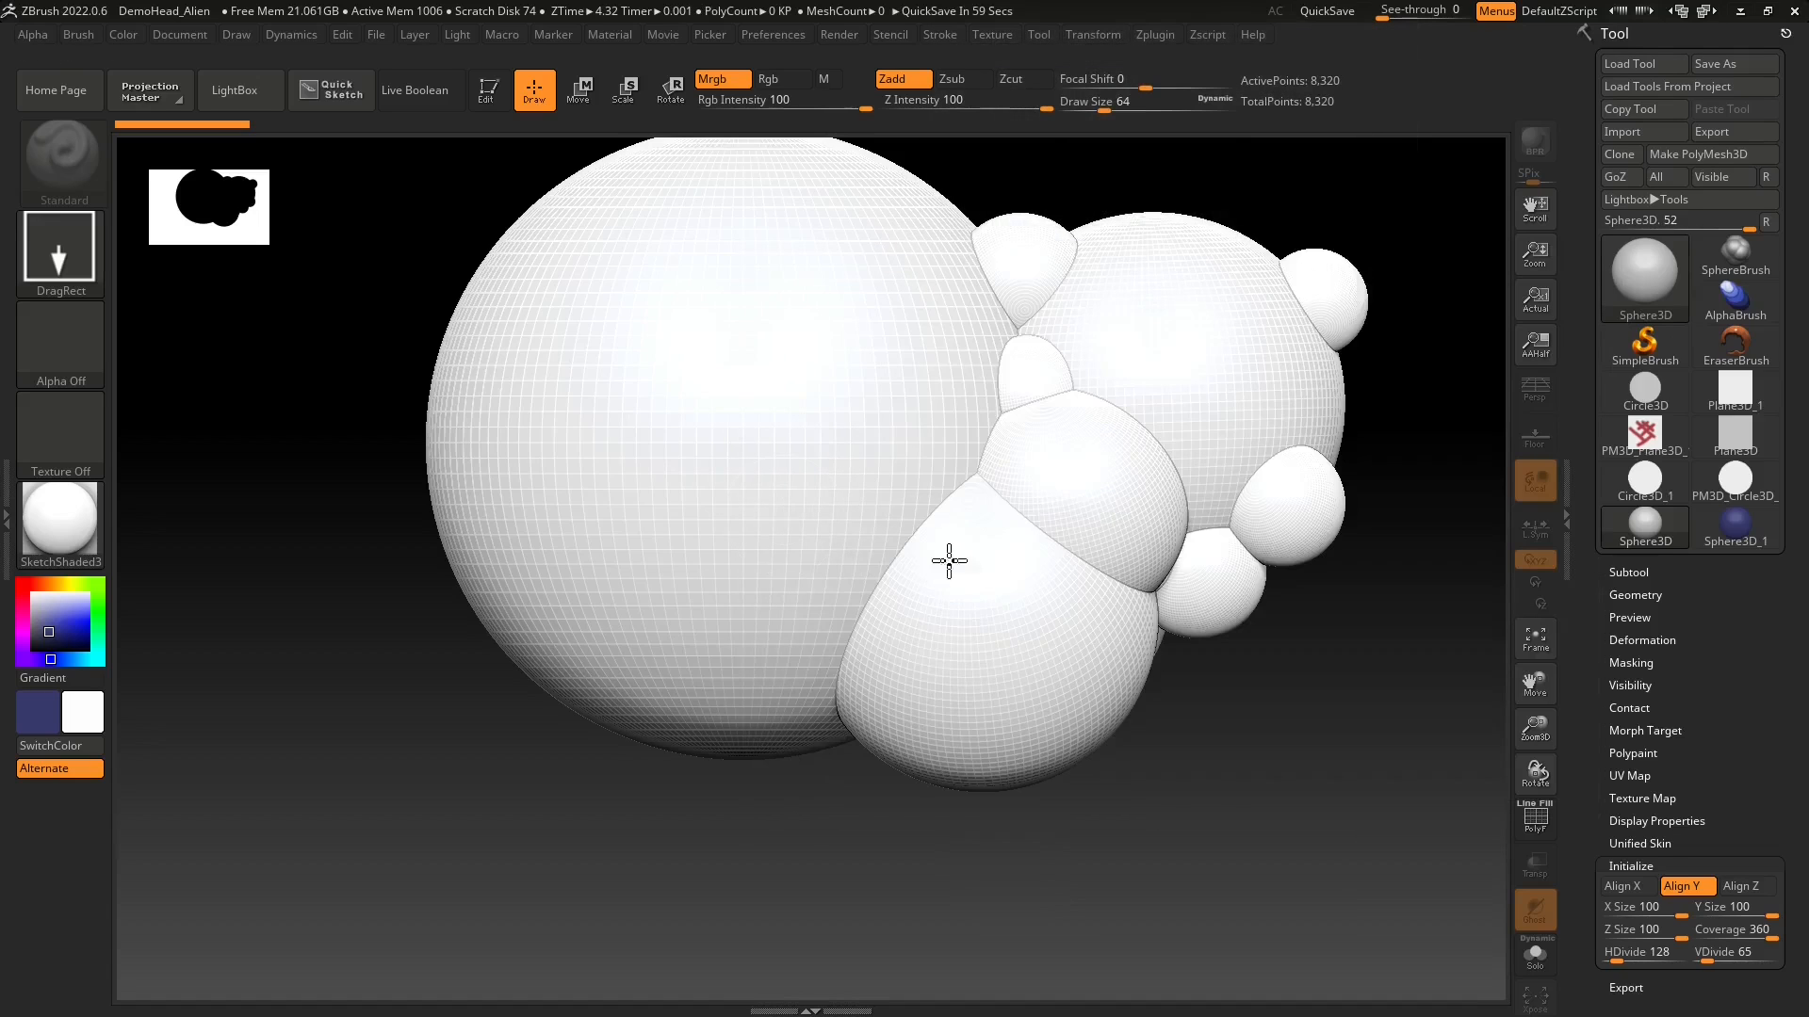
key("ctrl+n")
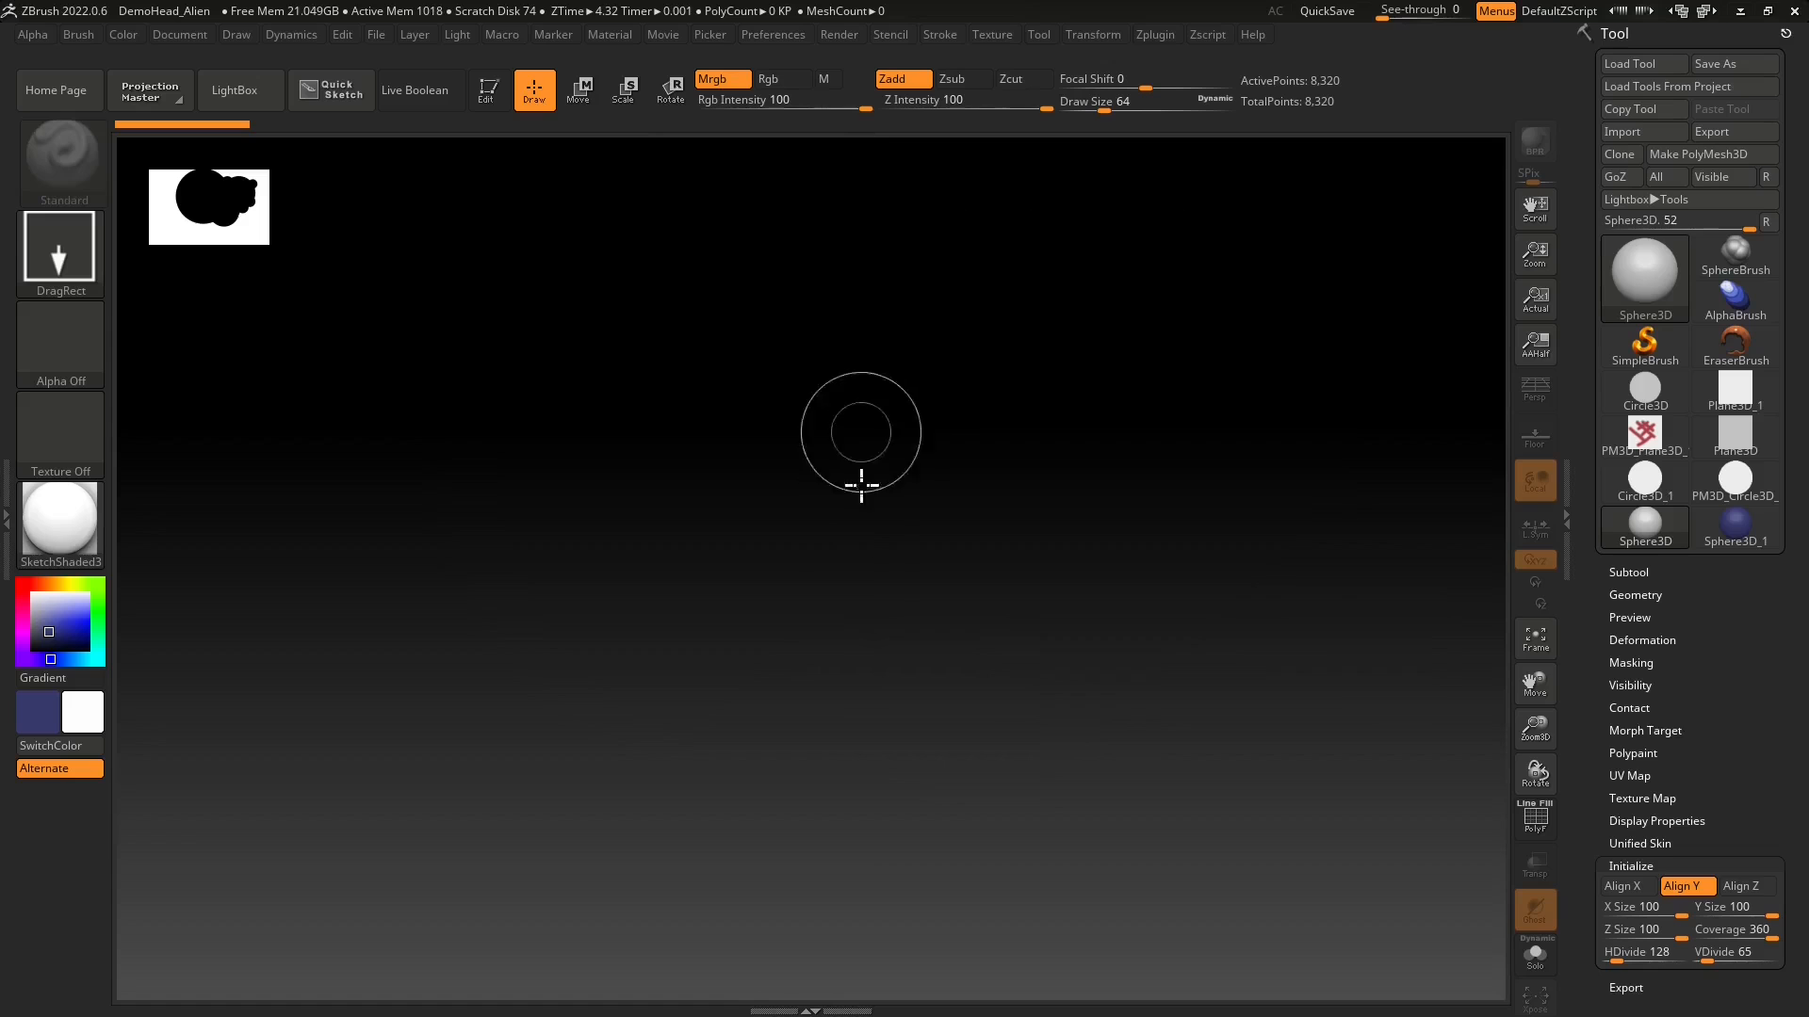
mouse_move(790, 524)
left_mouse_down()
mouse_move(864, 937)
mouse_move(812, 963)
mouse_move(795, 932)
mouse_move(851, 953)
left_mouse_up()
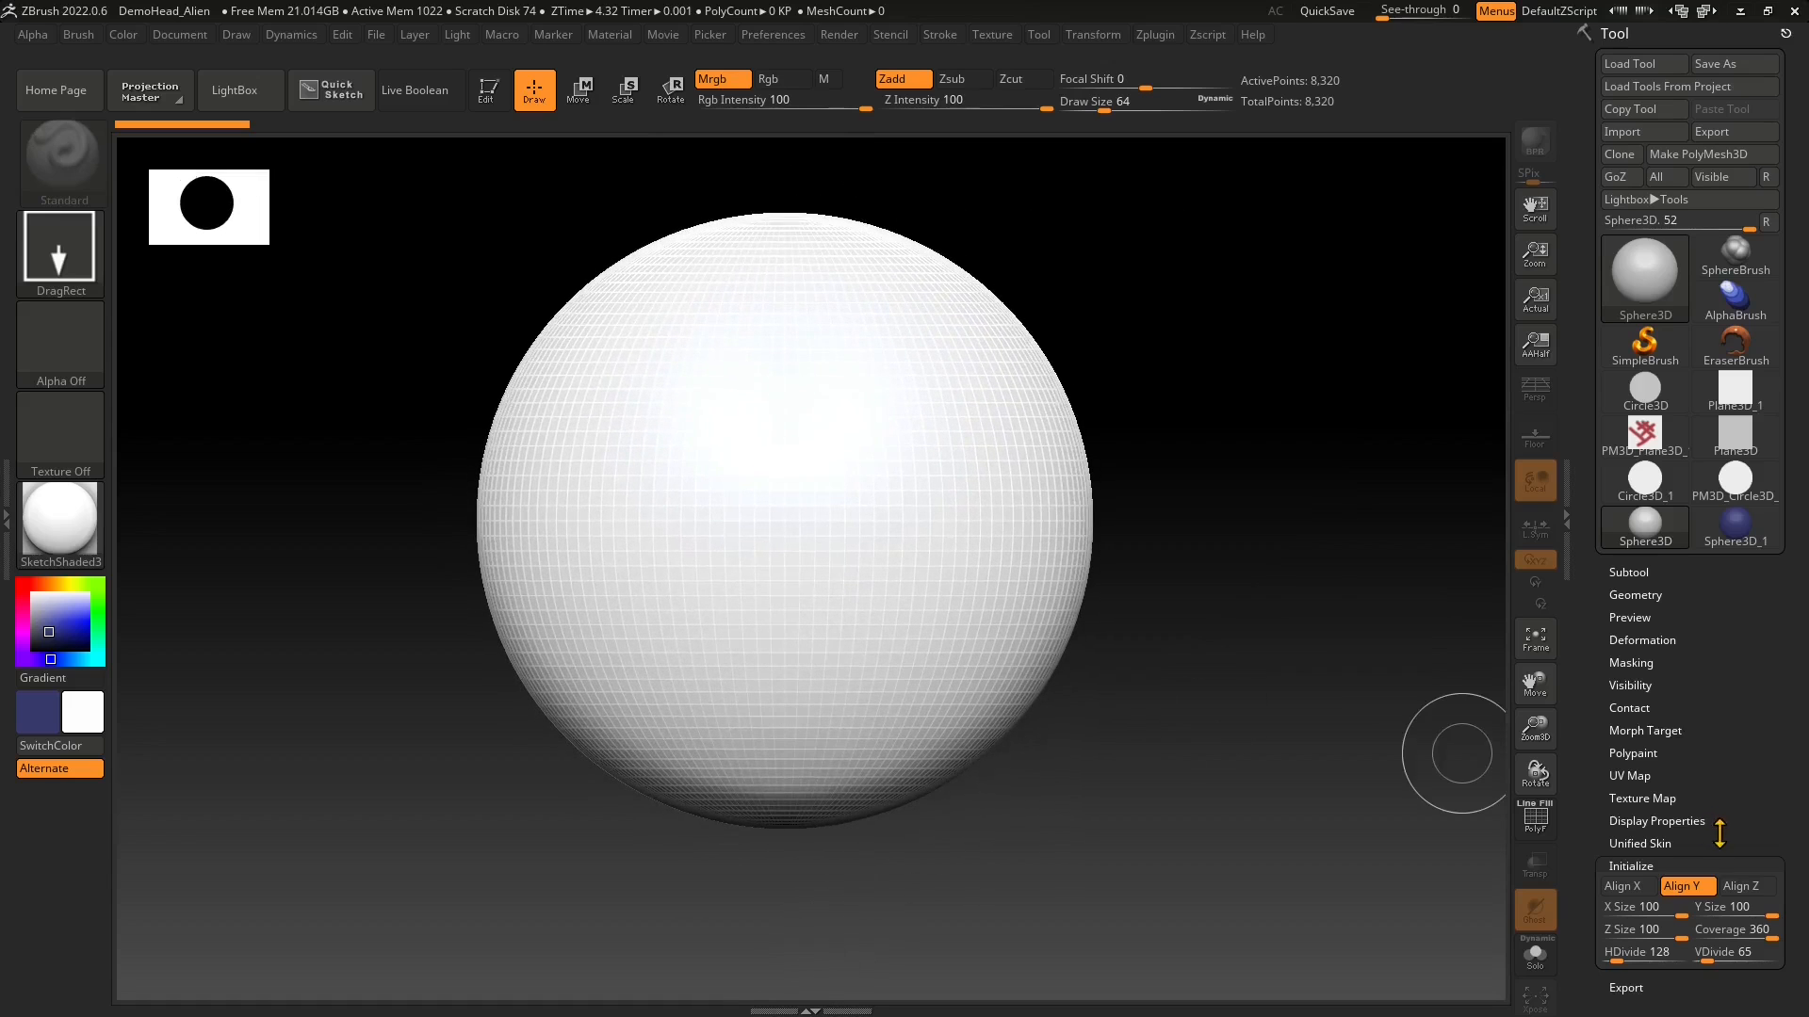
left_click_drag(1720, 833, 1722, 725)
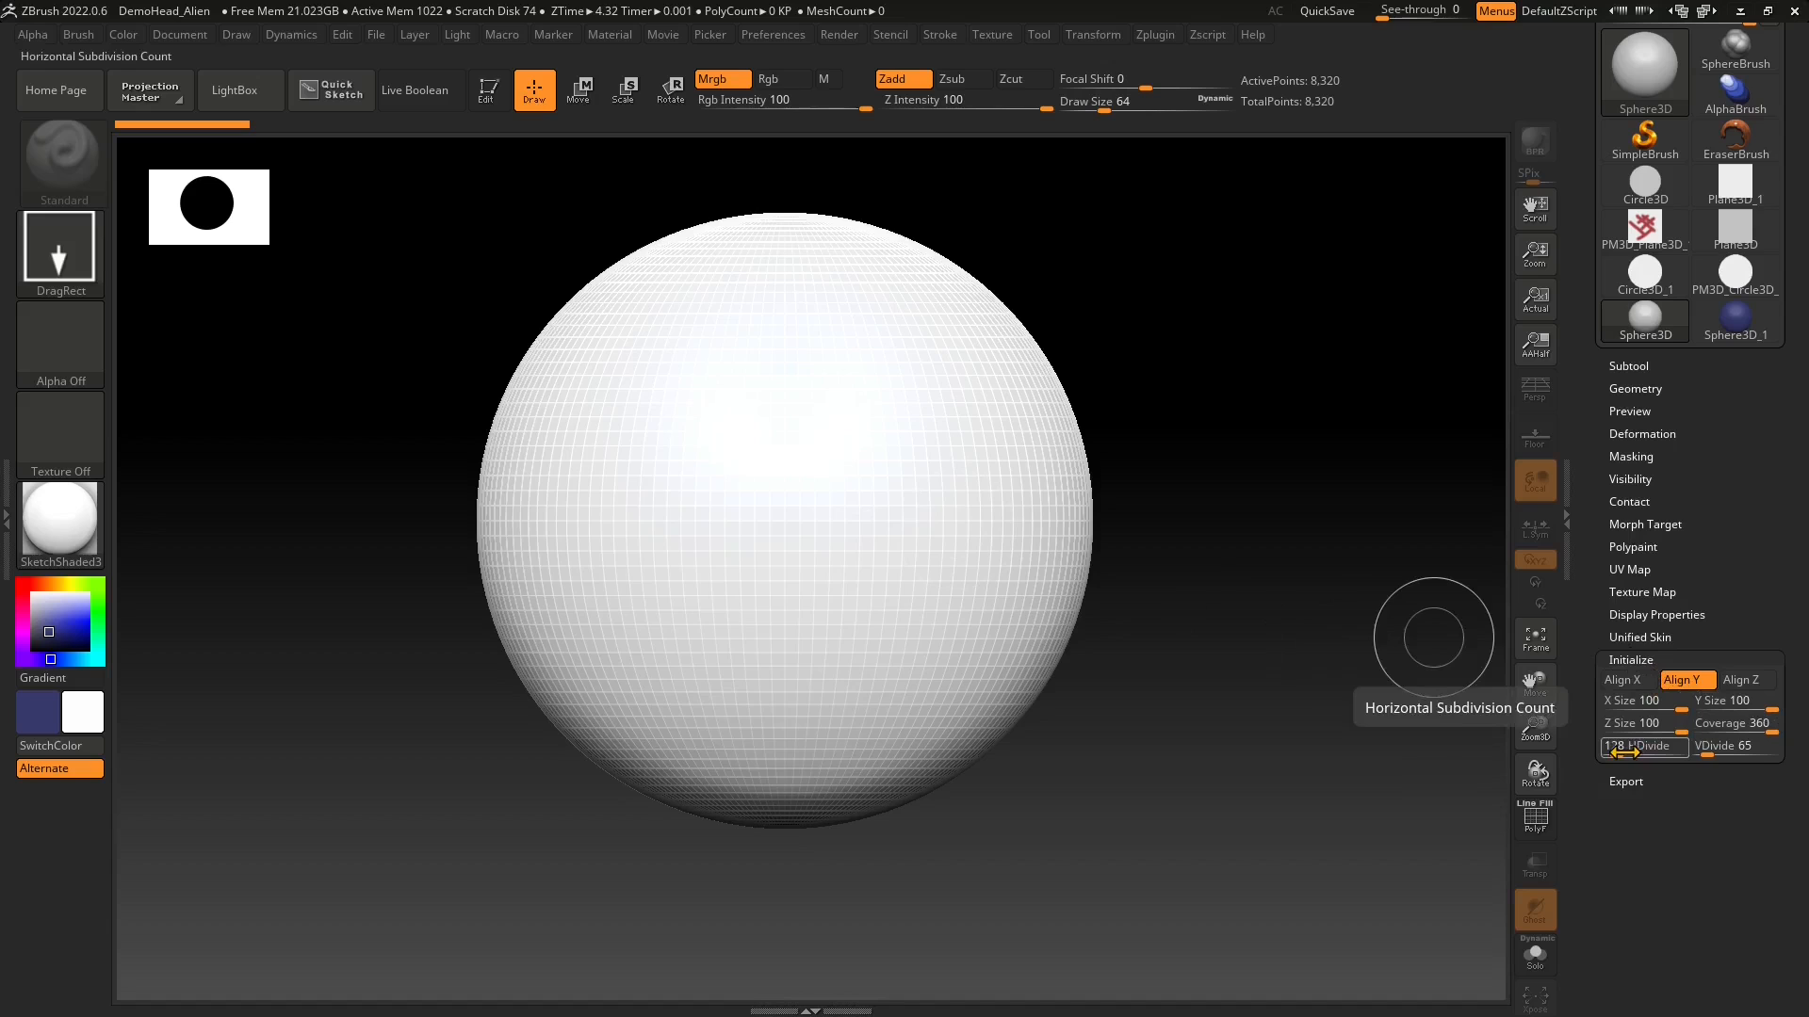
left_click(490, 92)
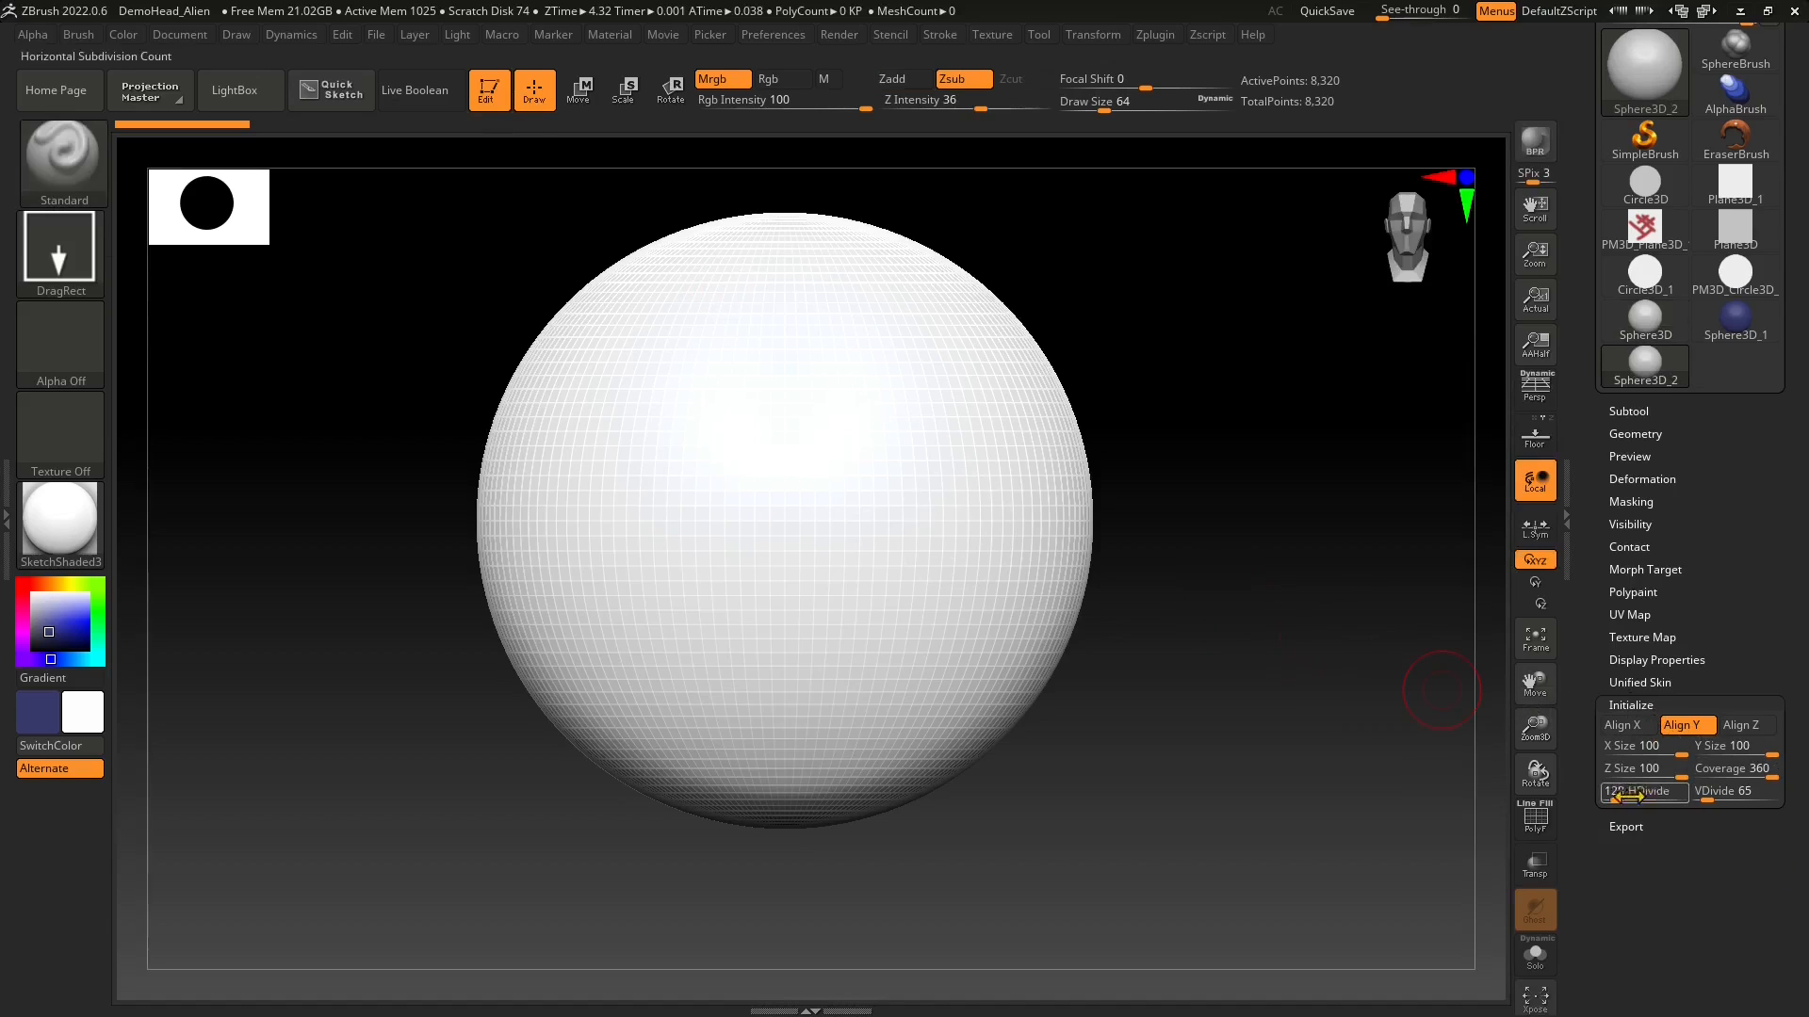
- Flatten the sphere by setting its Y Size to 21 in the primitive's initial settings and return to the front view
left_click_drag(1644, 749, 1714, 755)
right_click_drag(1086, 583, 1034, 577)
left_click_drag(1647, 775, 1797, 790)
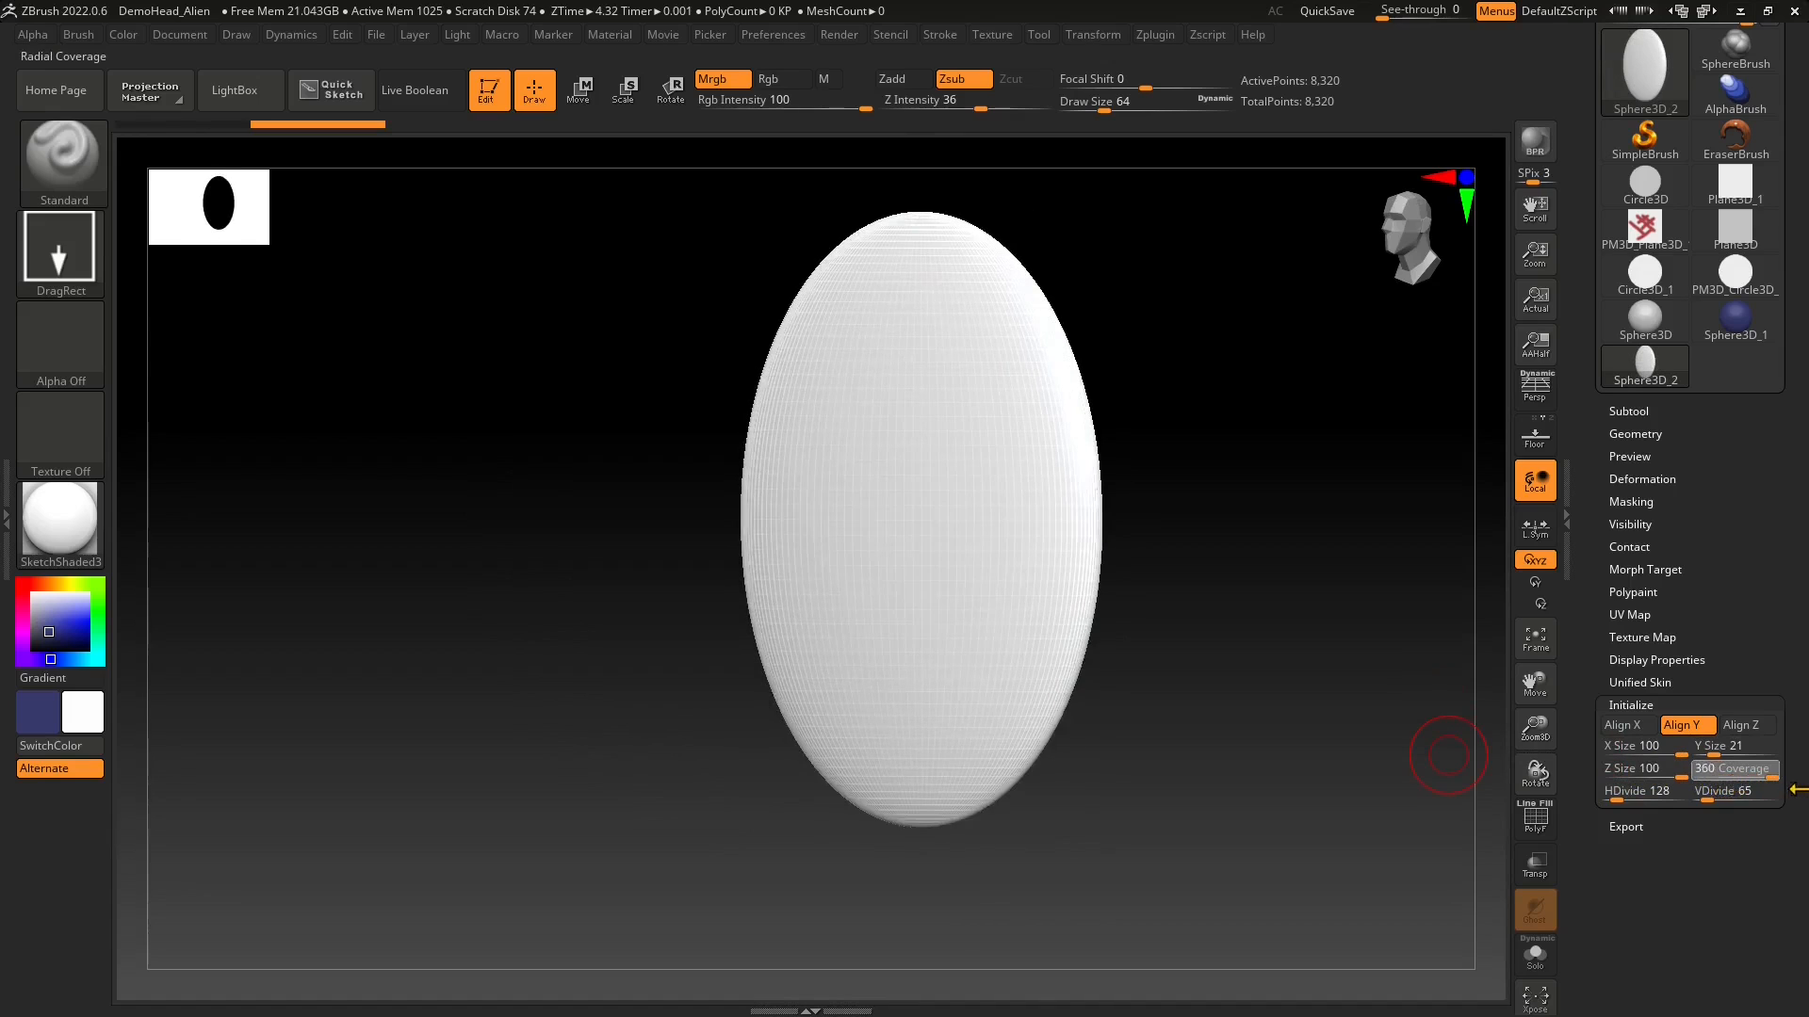
right_click_drag(1168, 671, 723, 357)
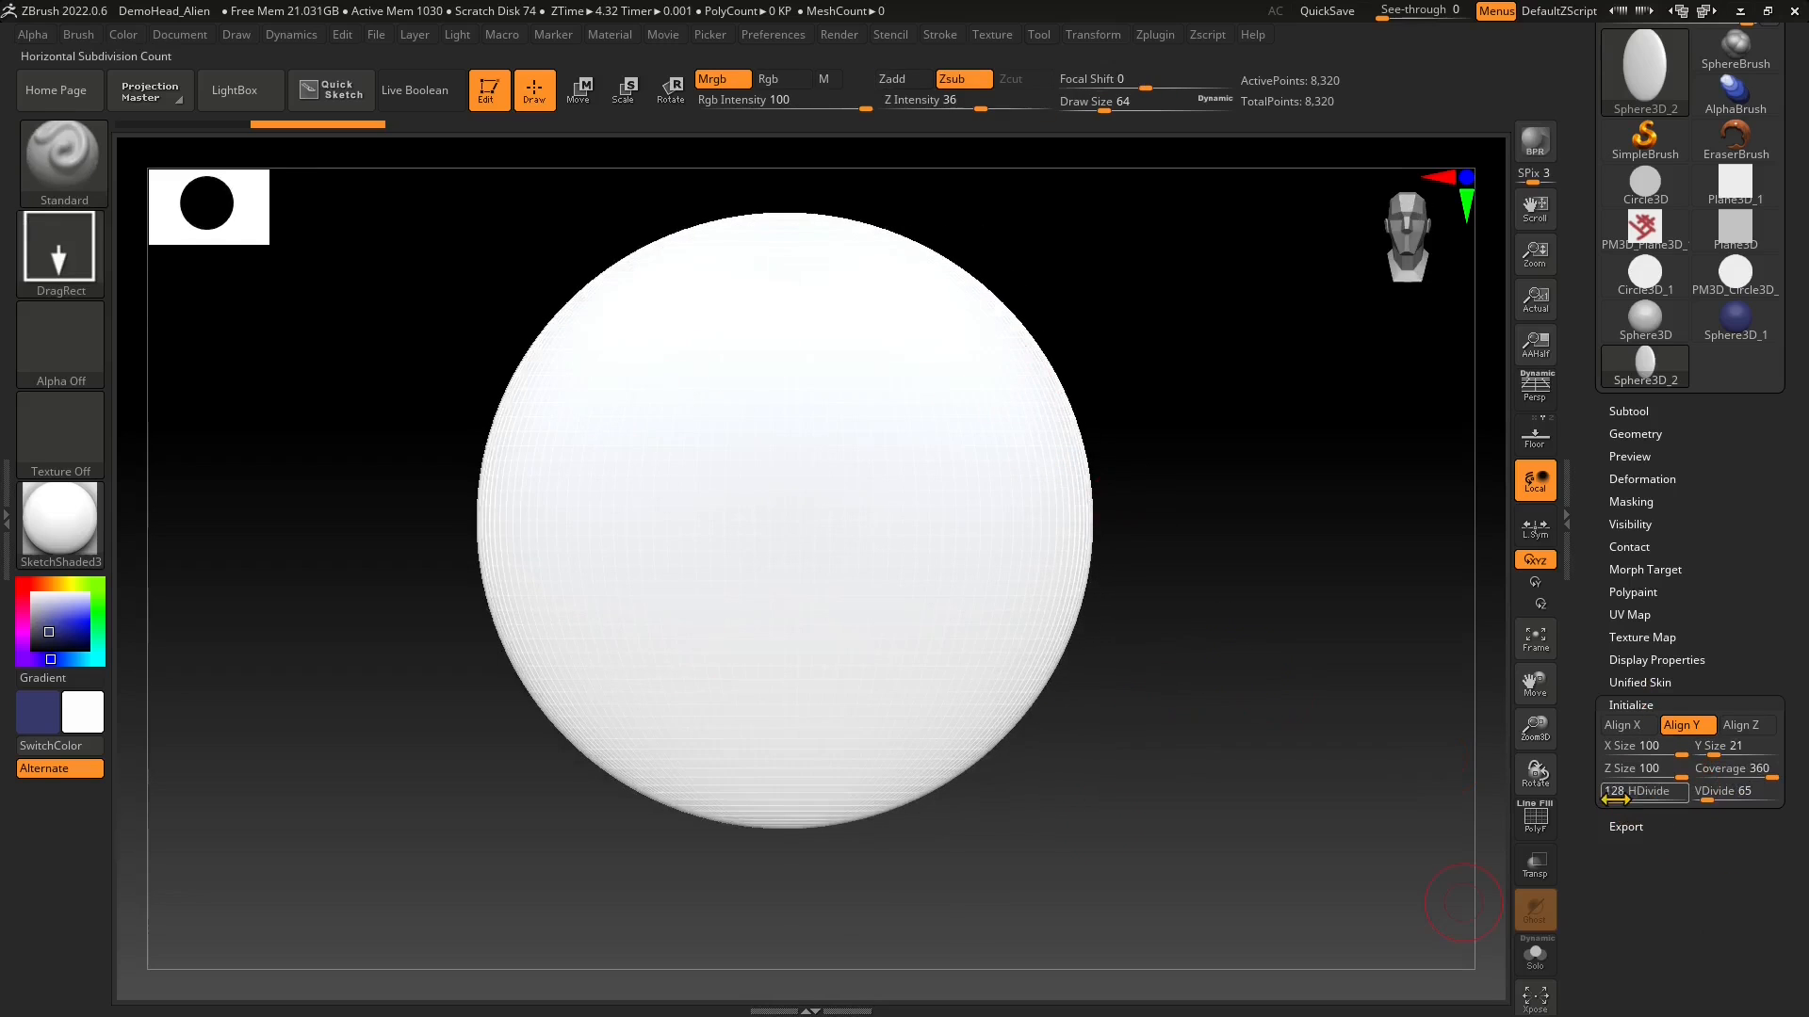
- Display the polygon frame and raise the sphere's HDivide to 801 and VDivide to 134
left_click_drag(1615, 799, 1641, 803)
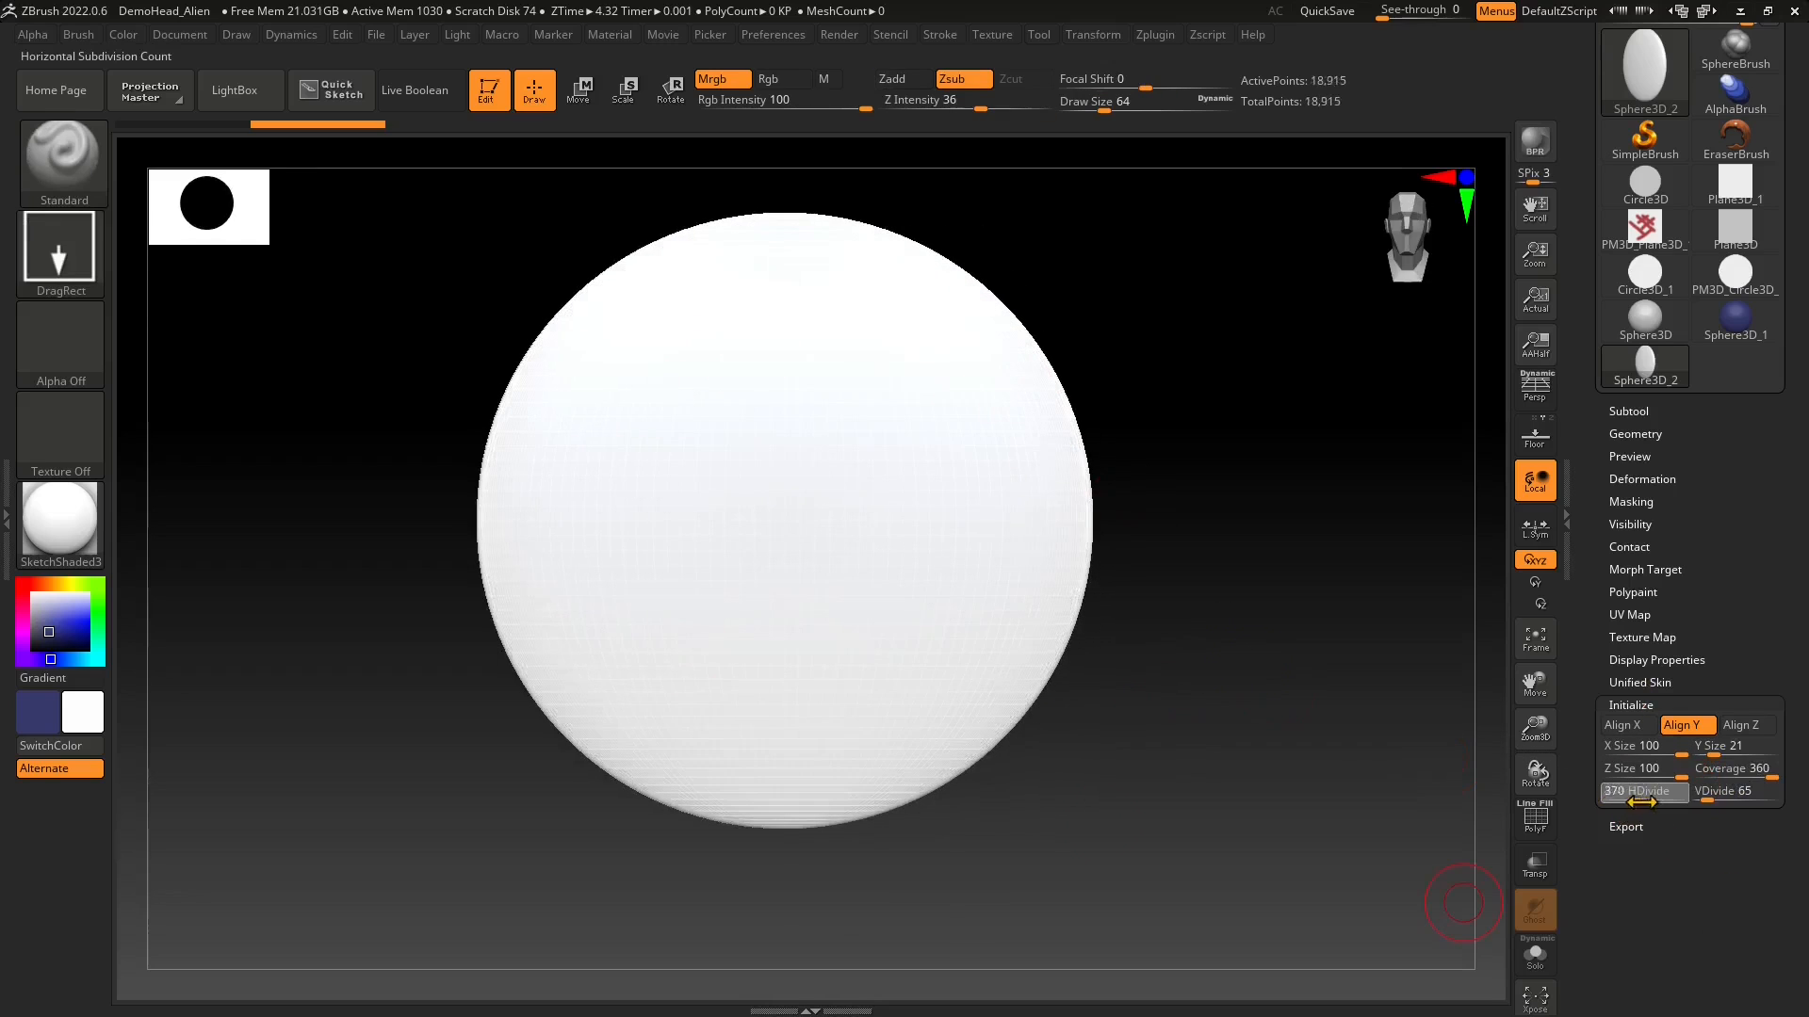
left_click(1536, 820)
left_click_drag(1634, 799, 1723, 804)
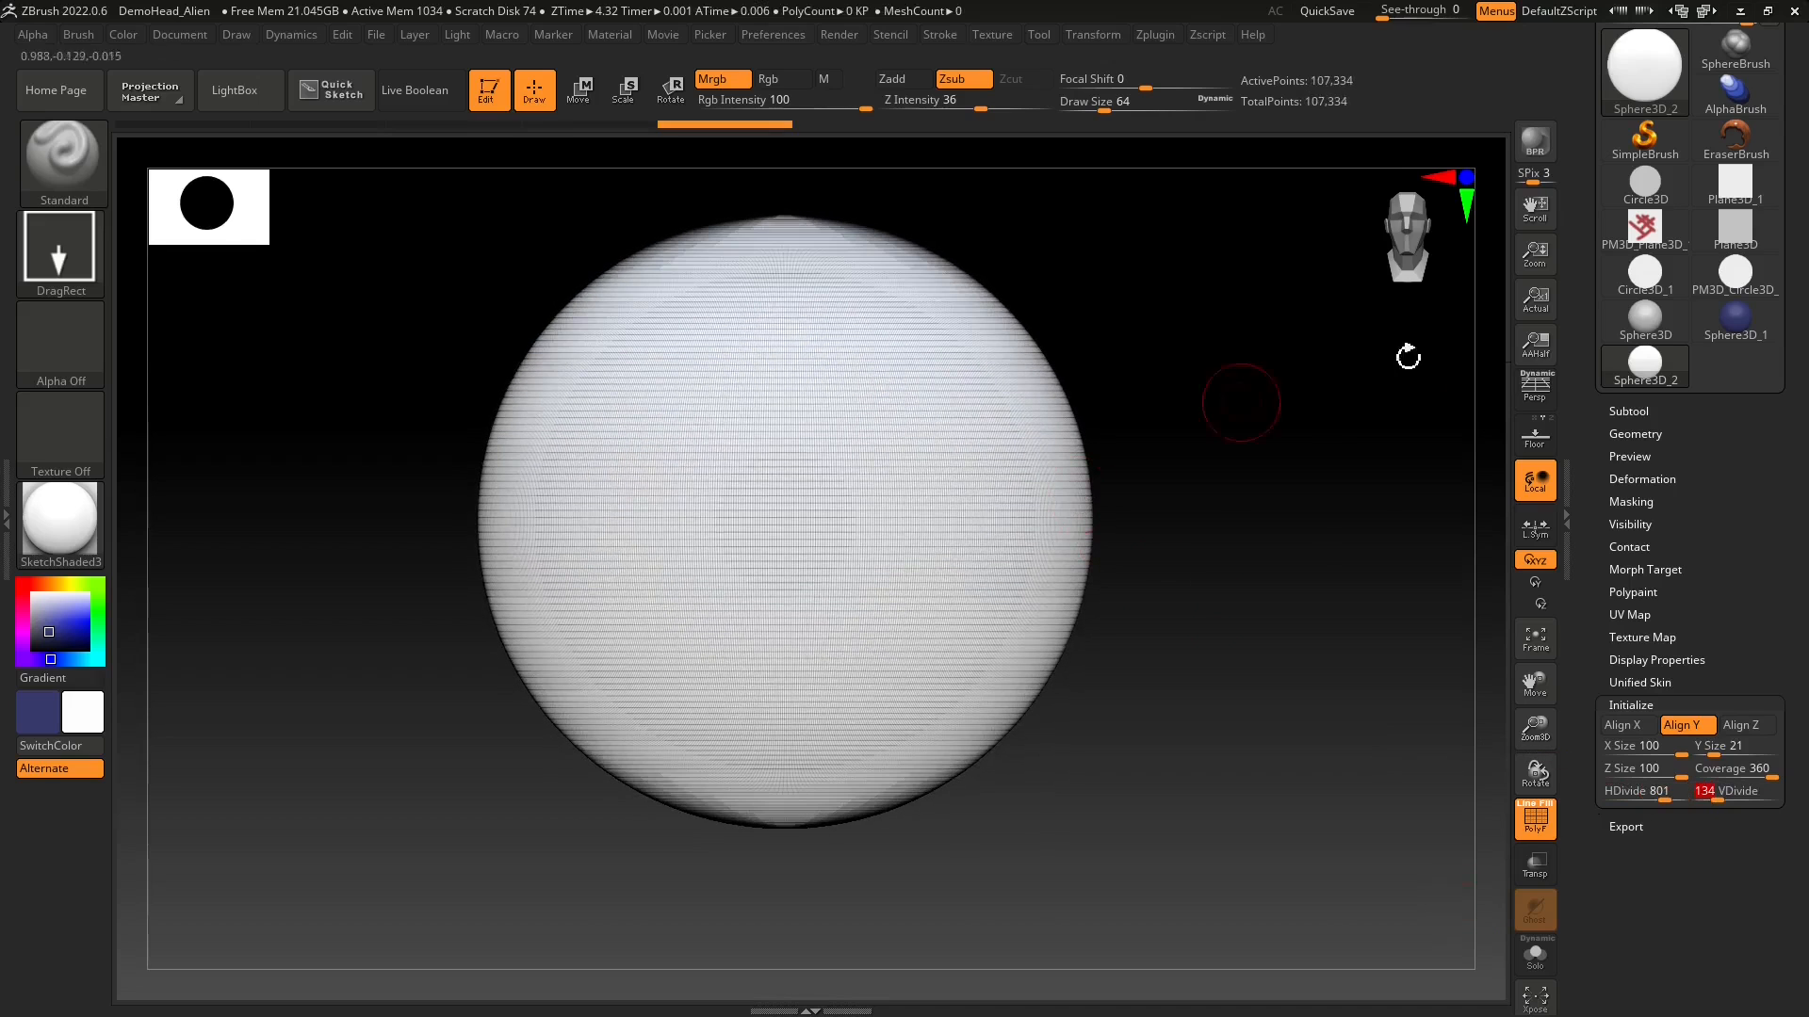
- Convert the sphere into a PolyMesh3D and hide the polygon frame
scroll(1650, 247, "up", 3)
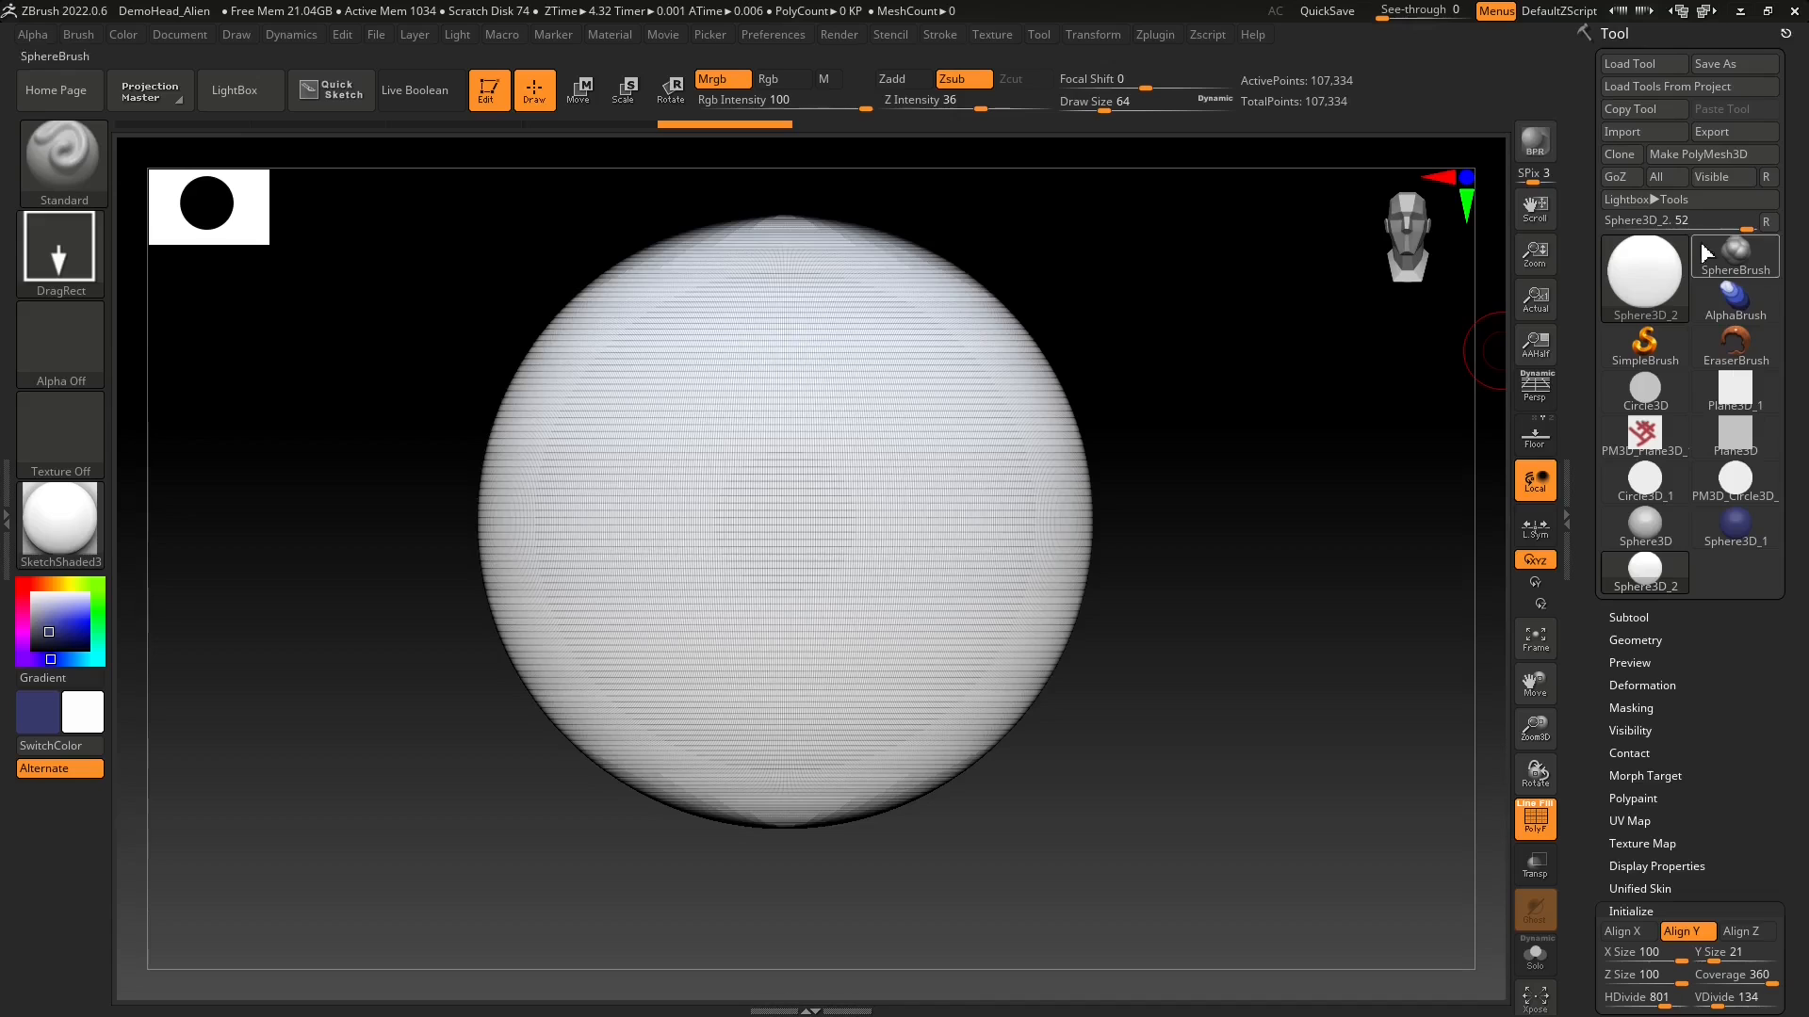
left_click(1684, 155)
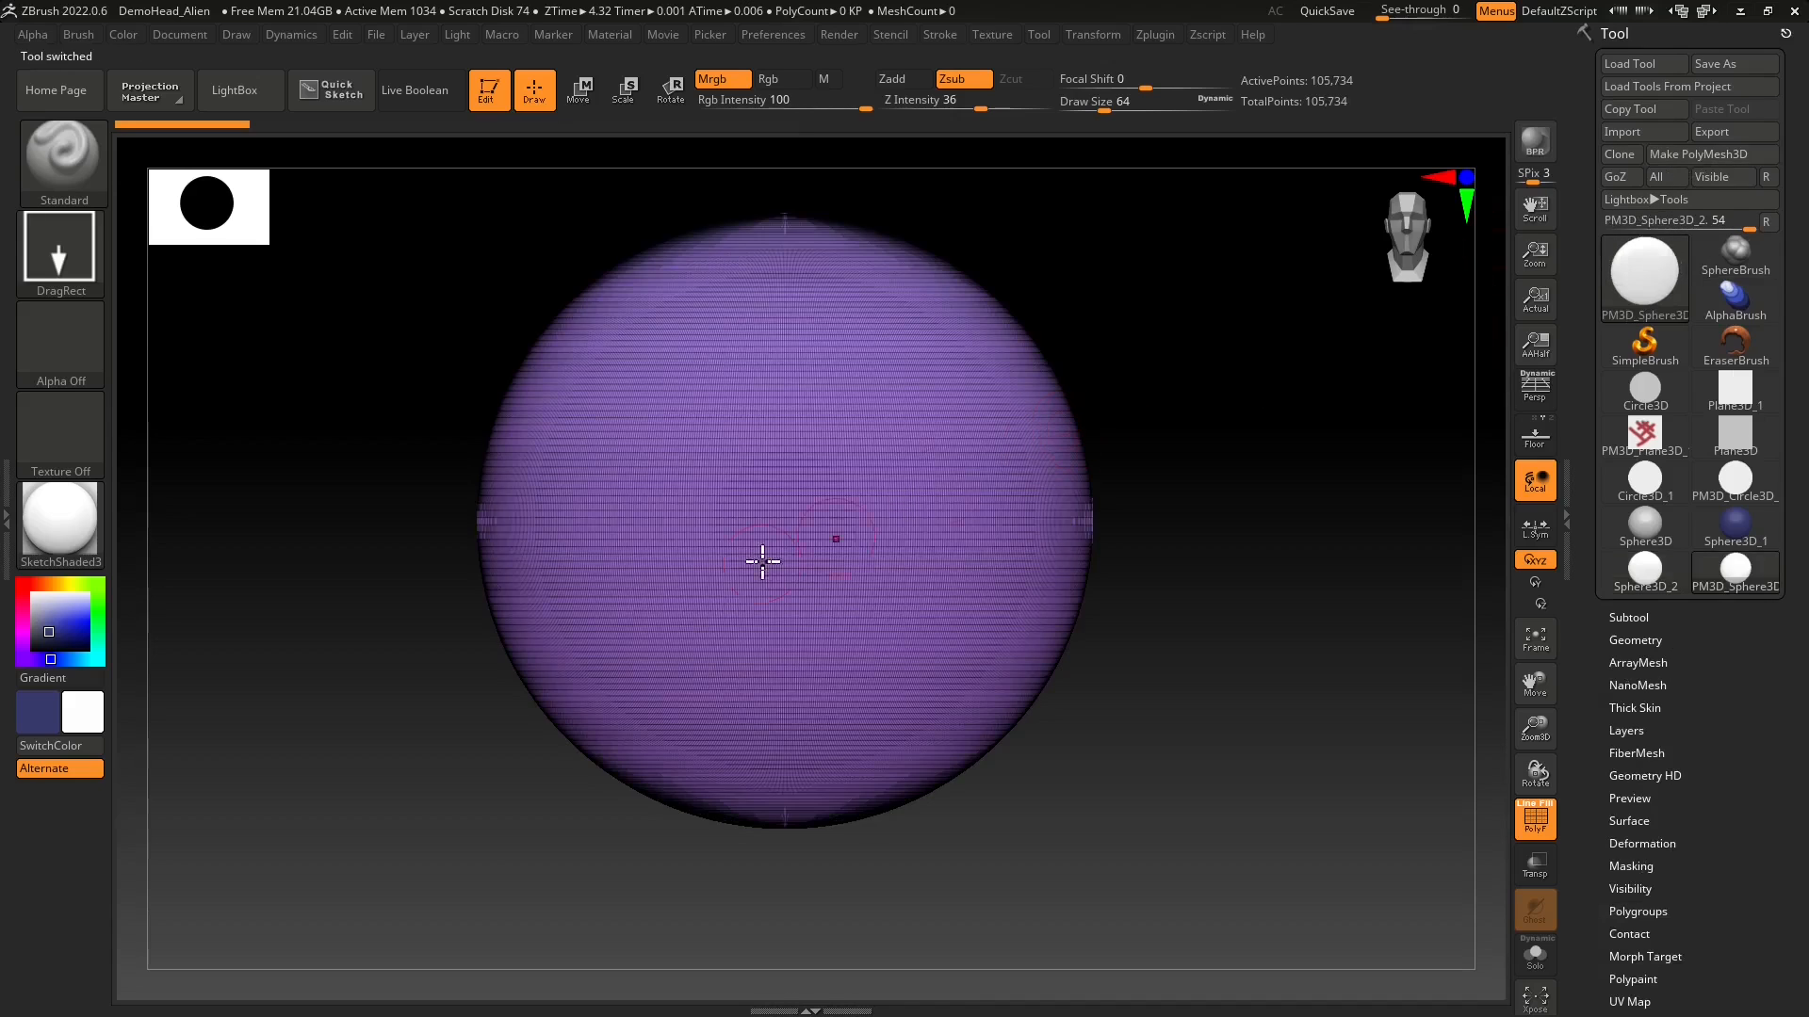
left_click(1535, 819)
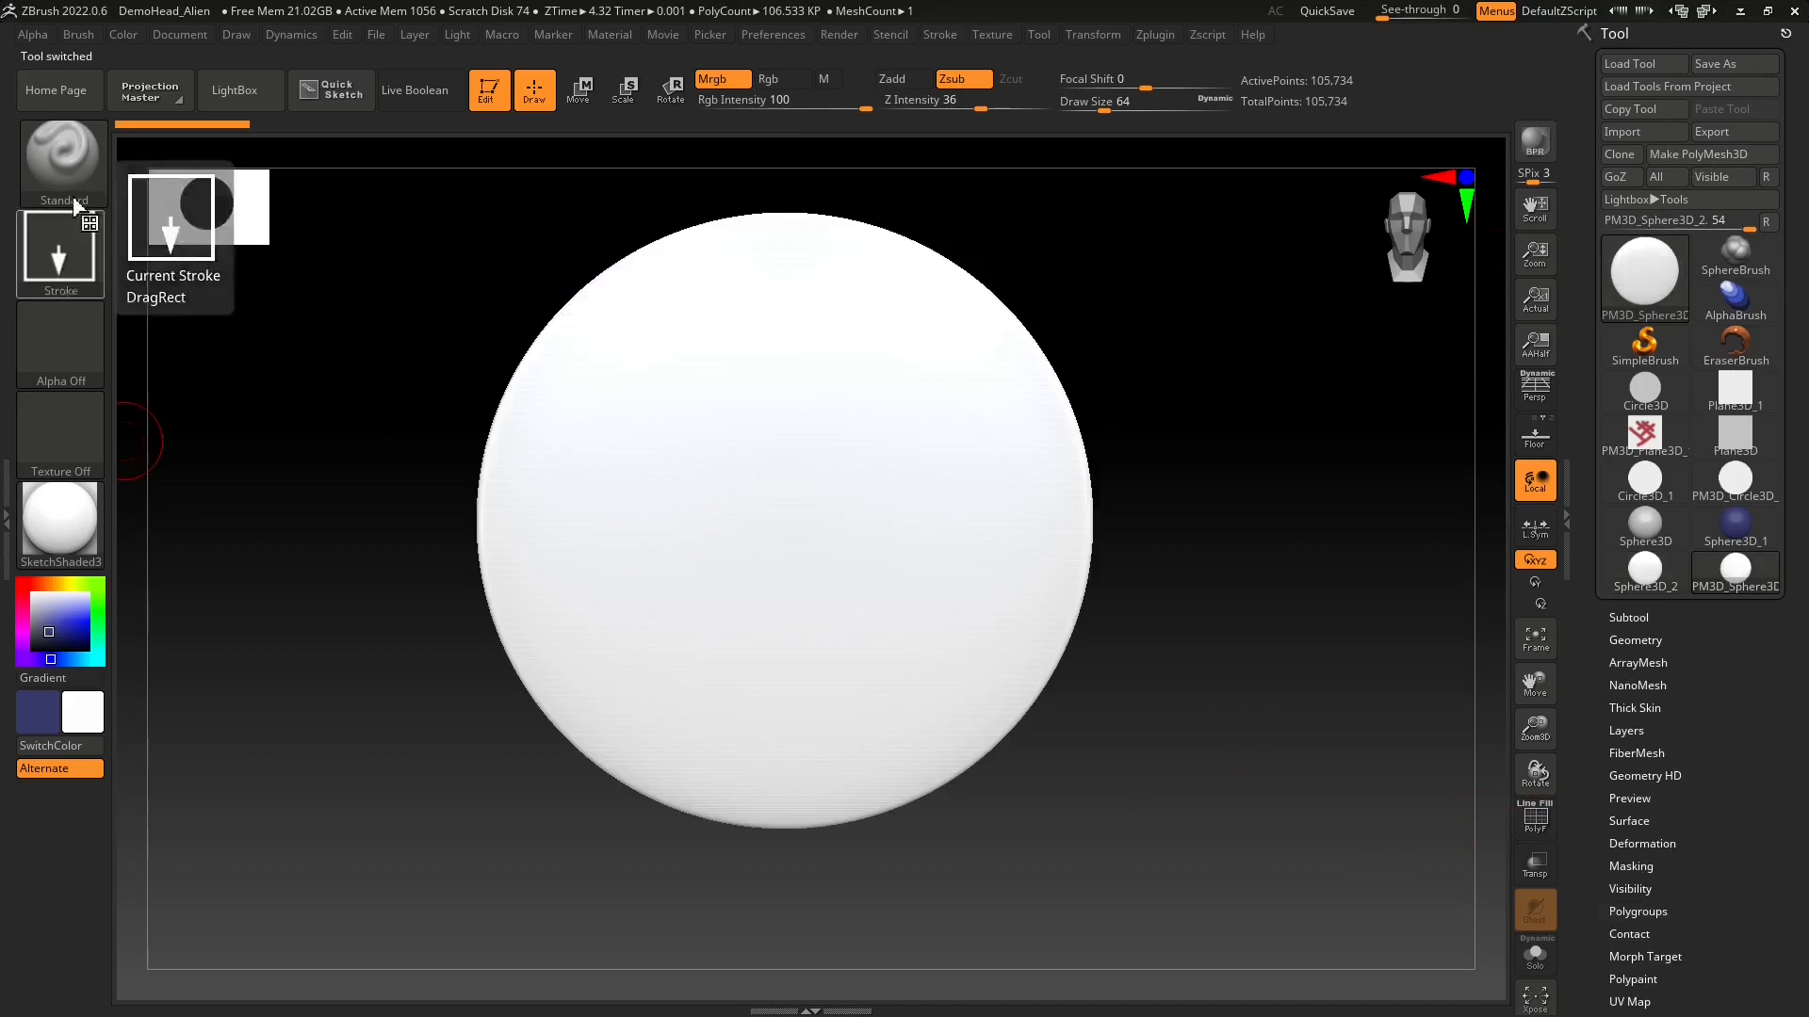
- Fill the sphere with white, then swap the two active colours so that sculpting strokes paint dark blue
left_click(56, 752)
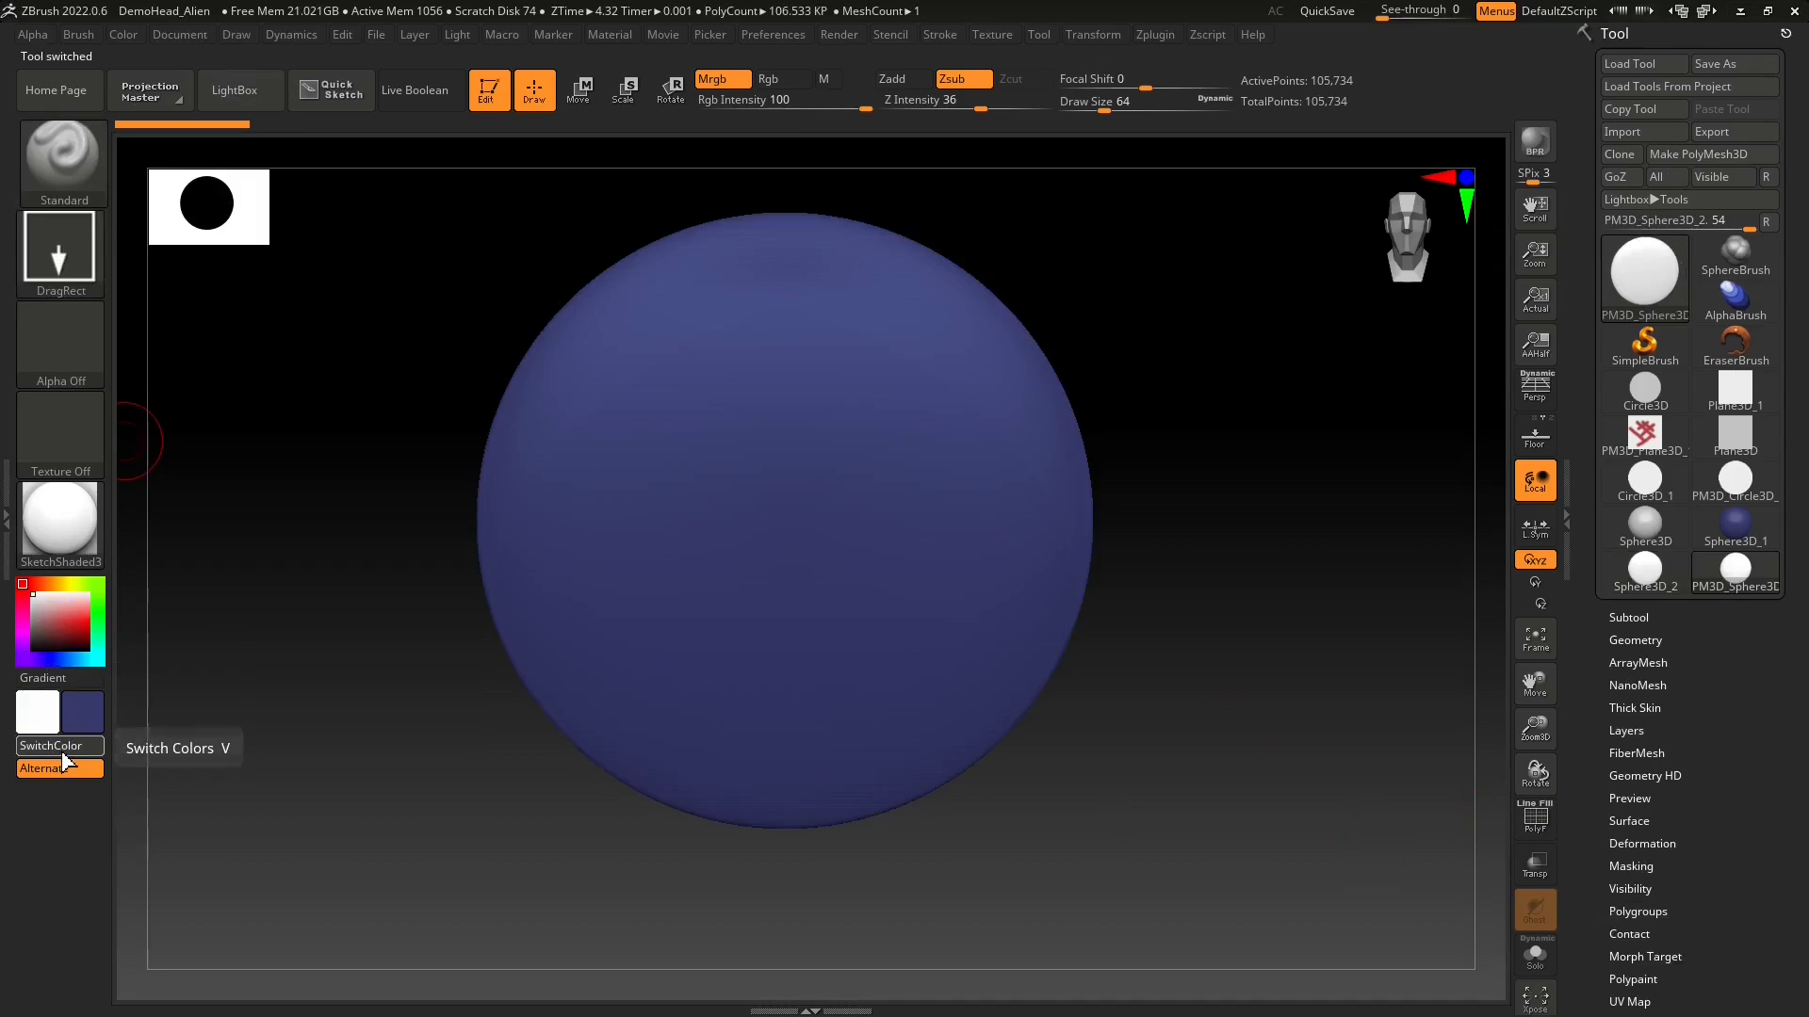
left_click(57, 752)
left_click(58, 753)
left_click(61, 753)
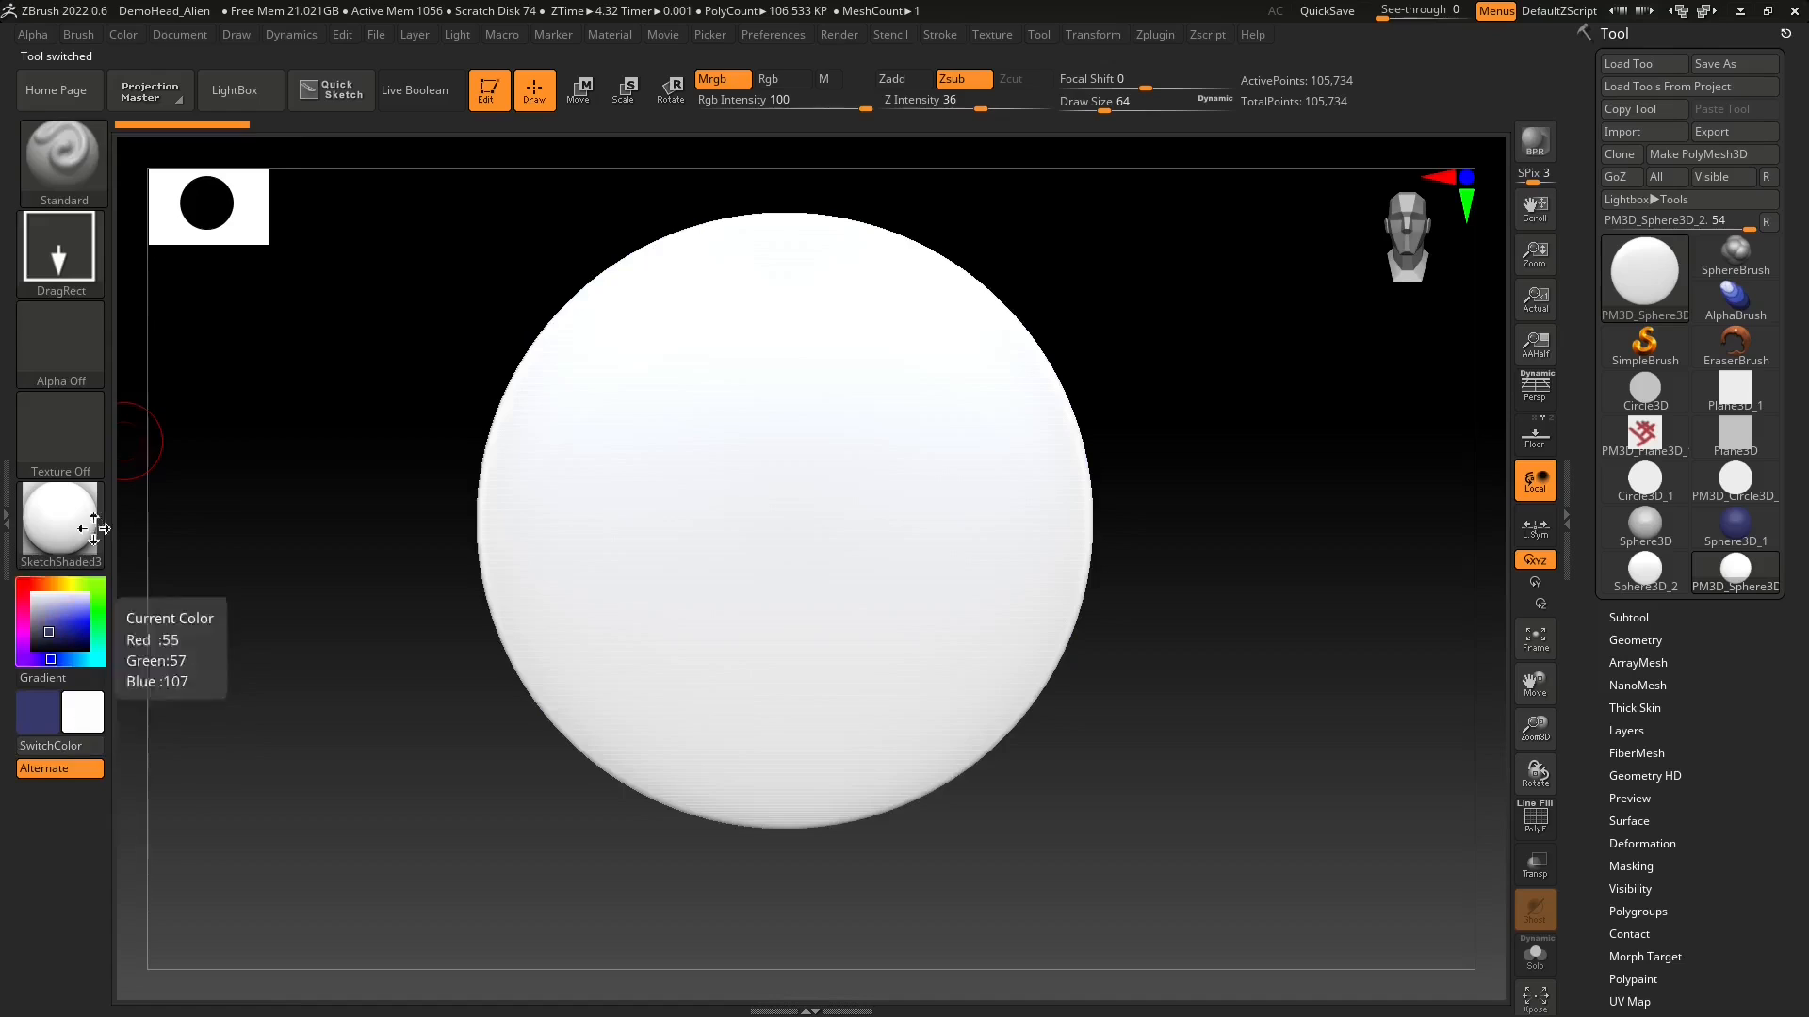
left_click(124, 36)
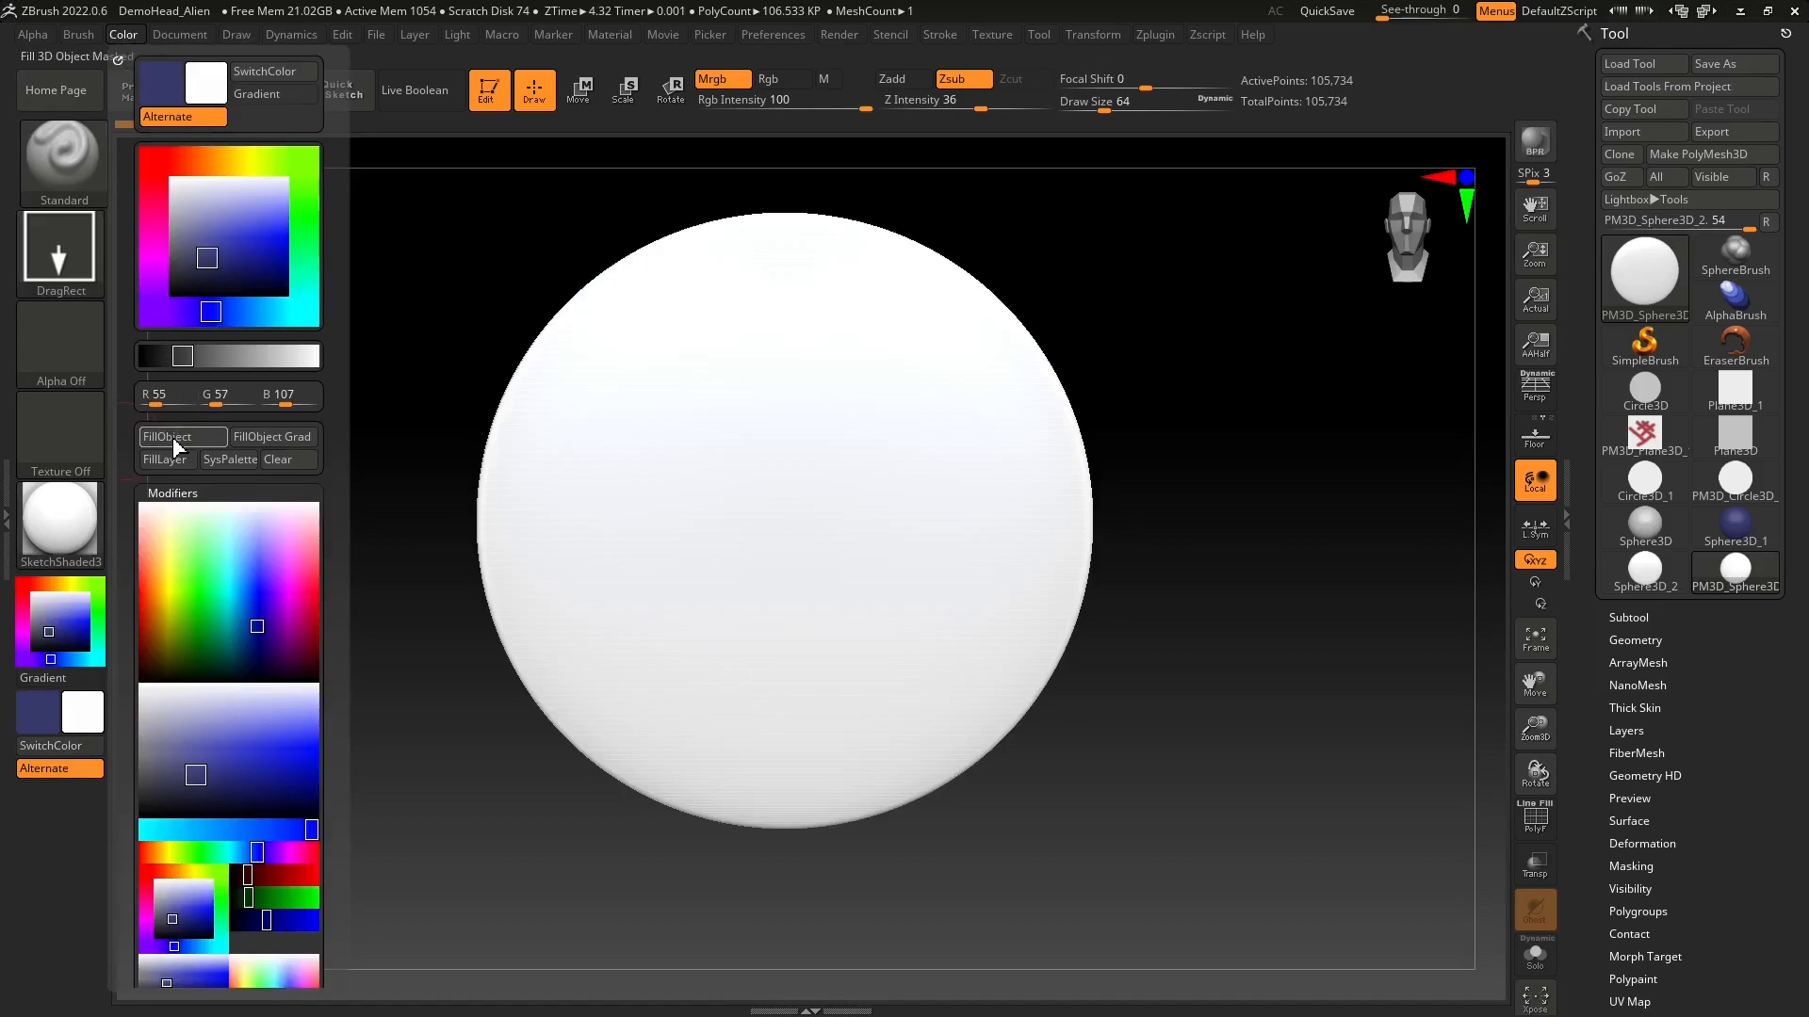
left_click(57, 749)
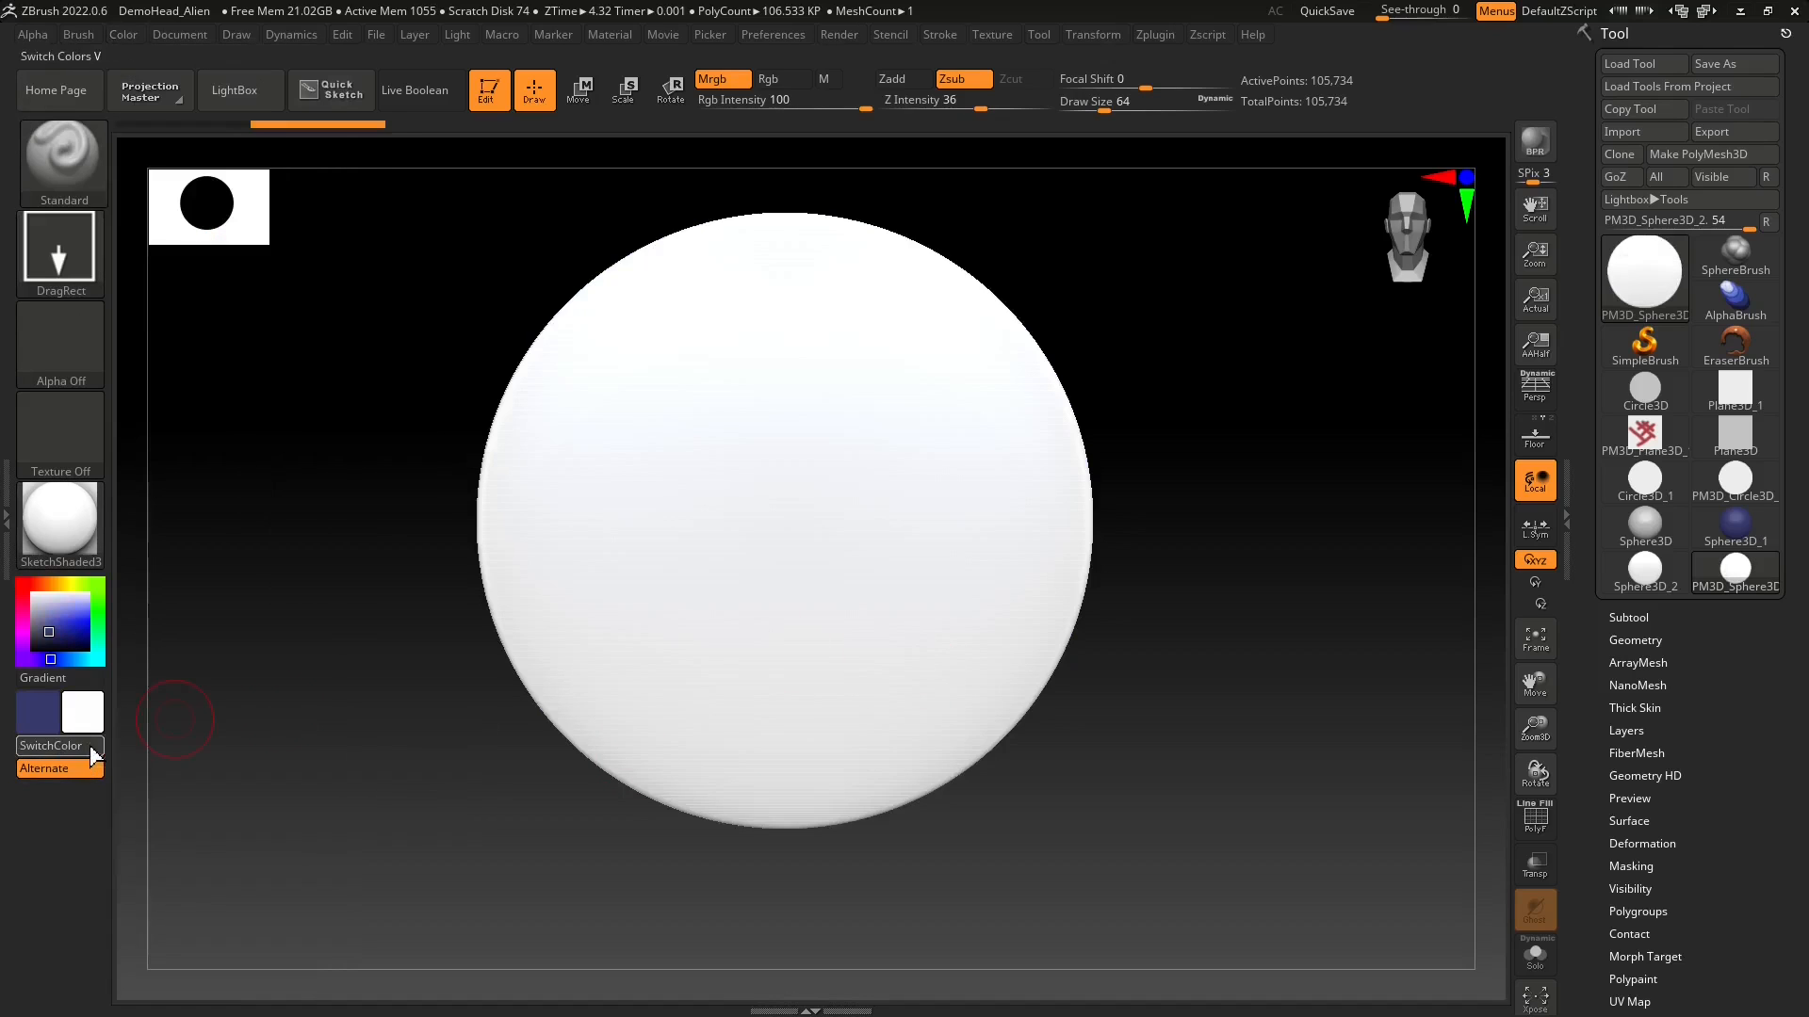
- Discard a test dent, set Z Intensity to 75 and sink two dark blue eyes into the sphere's upper half with DragRect
mouse_move(678, 403)
left_mouse_down()
mouse_move(835, 618)
mouse_move(770, 481)
left_mouse_up()
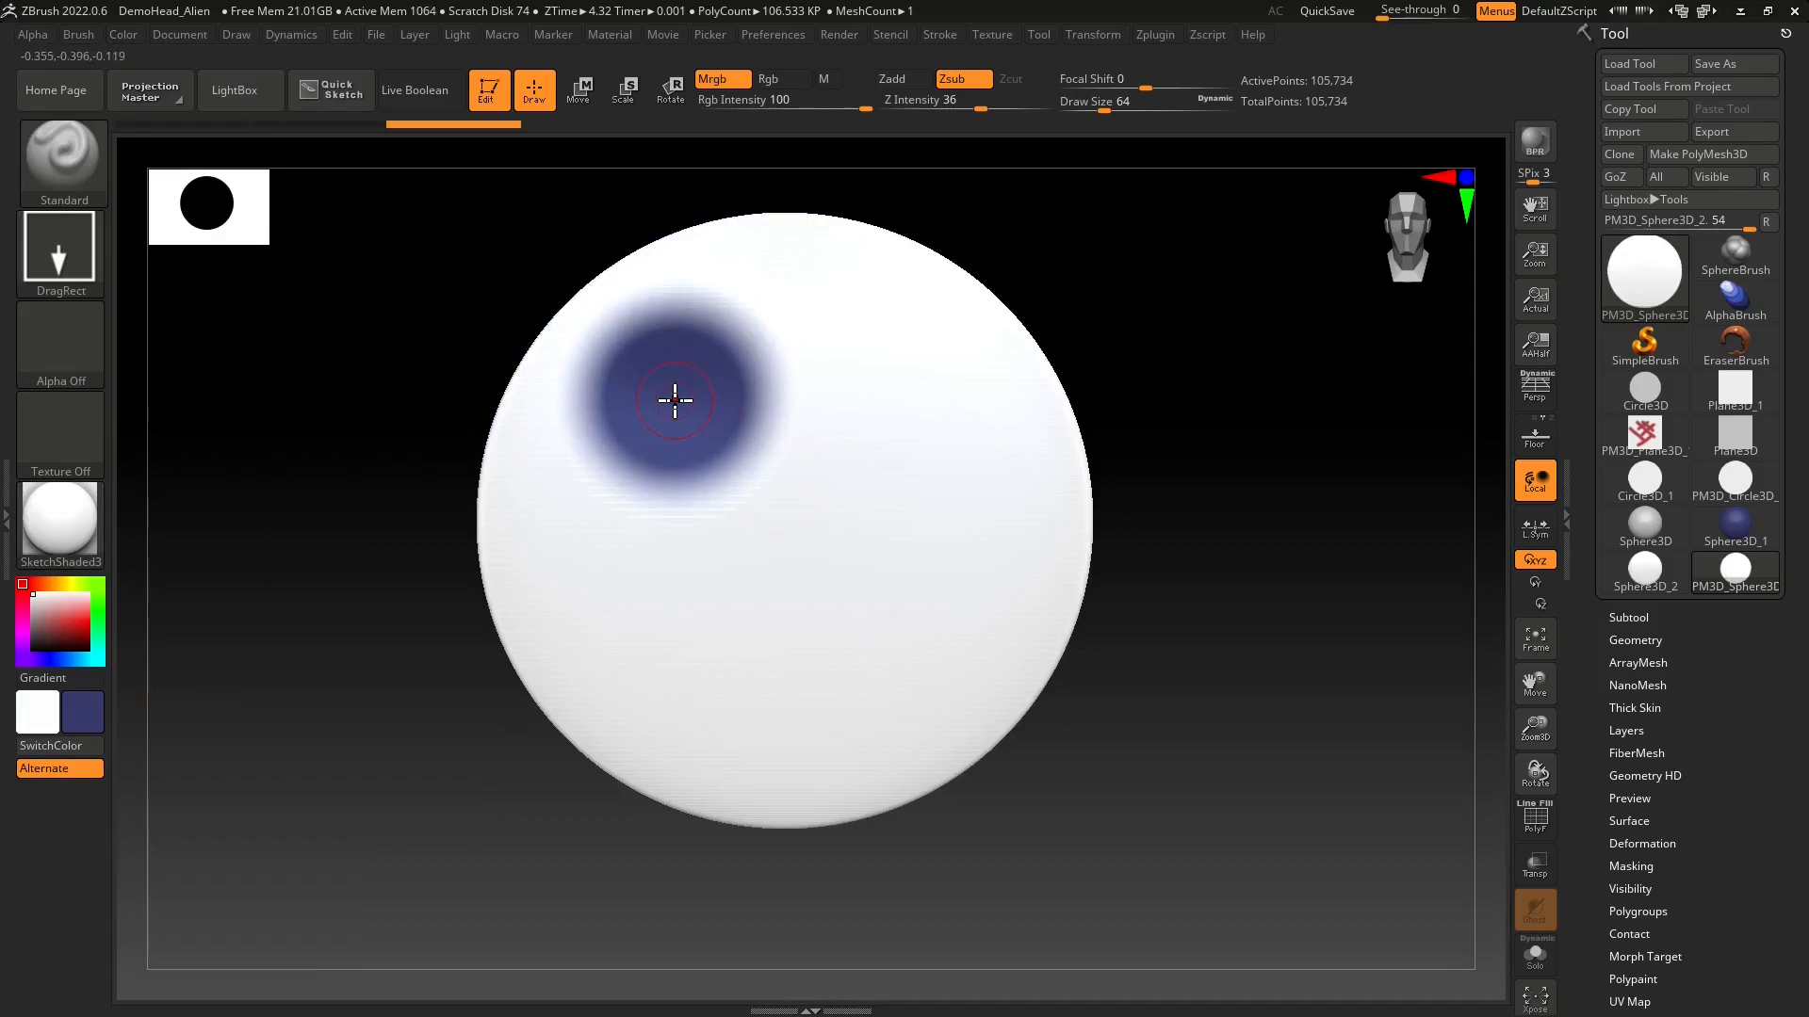
left_click_drag(661, 469, 416, 460)
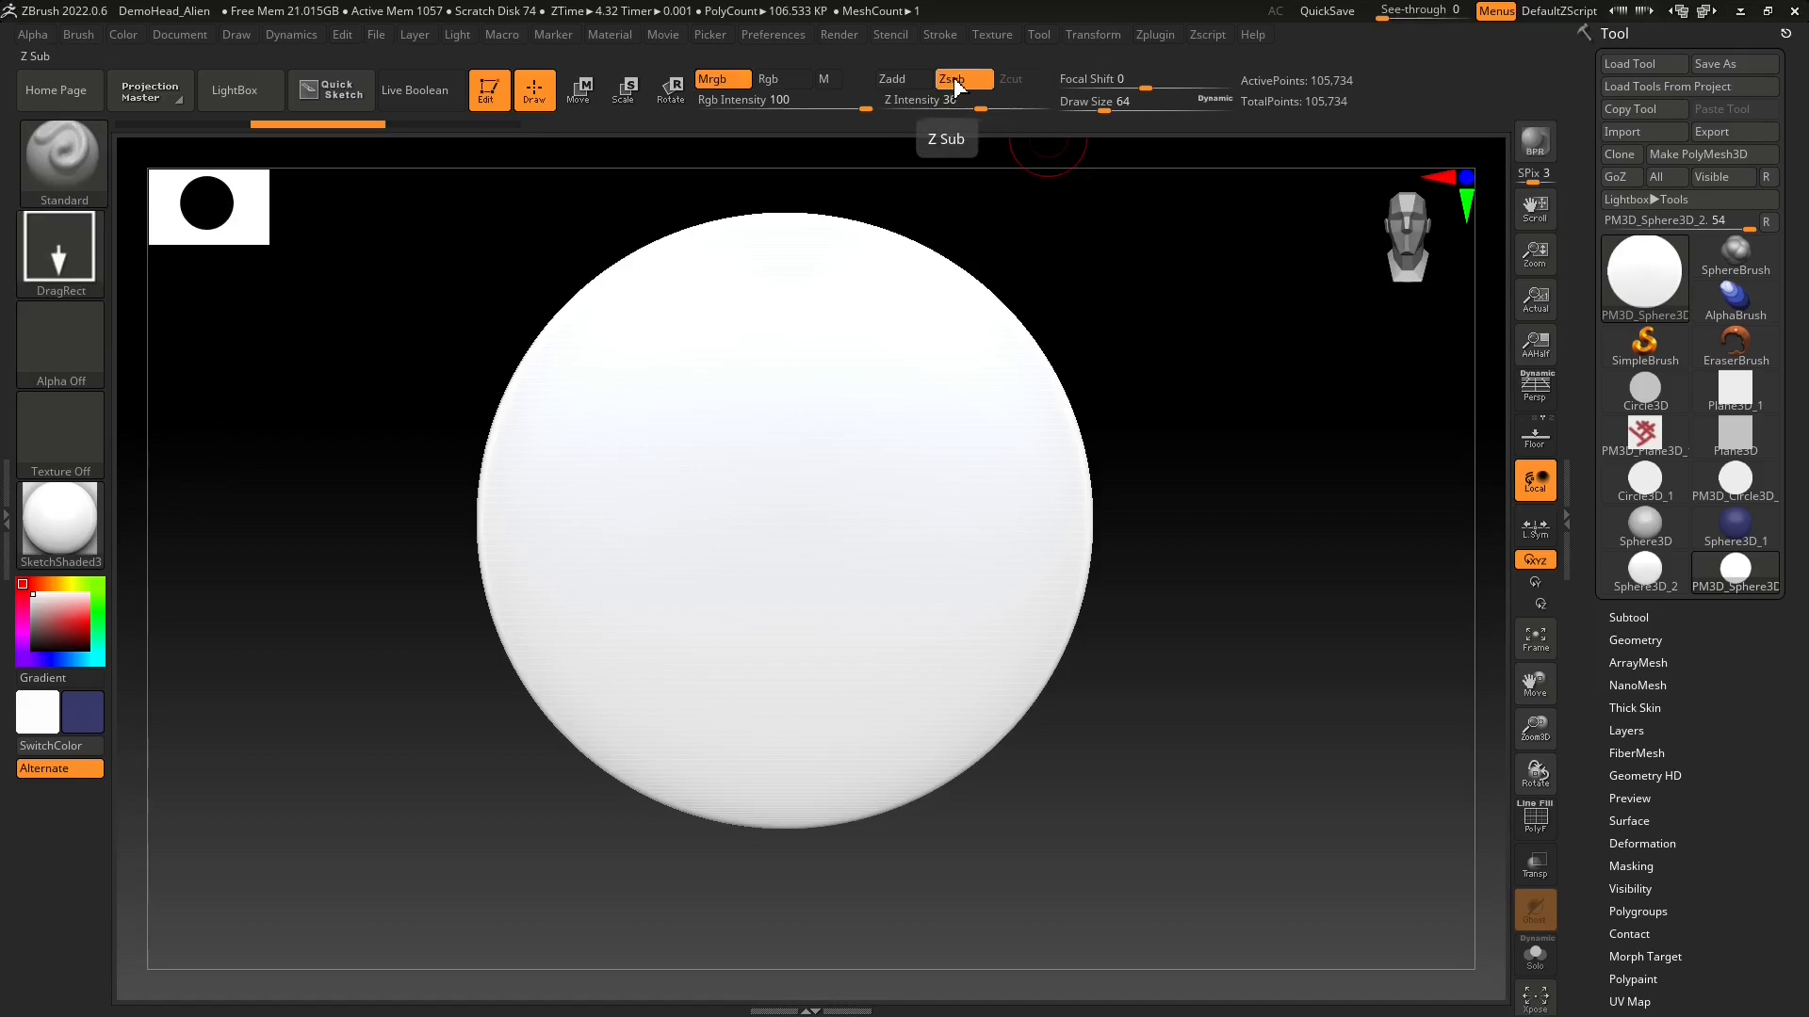
left_click_drag(981, 109, 1036, 120)
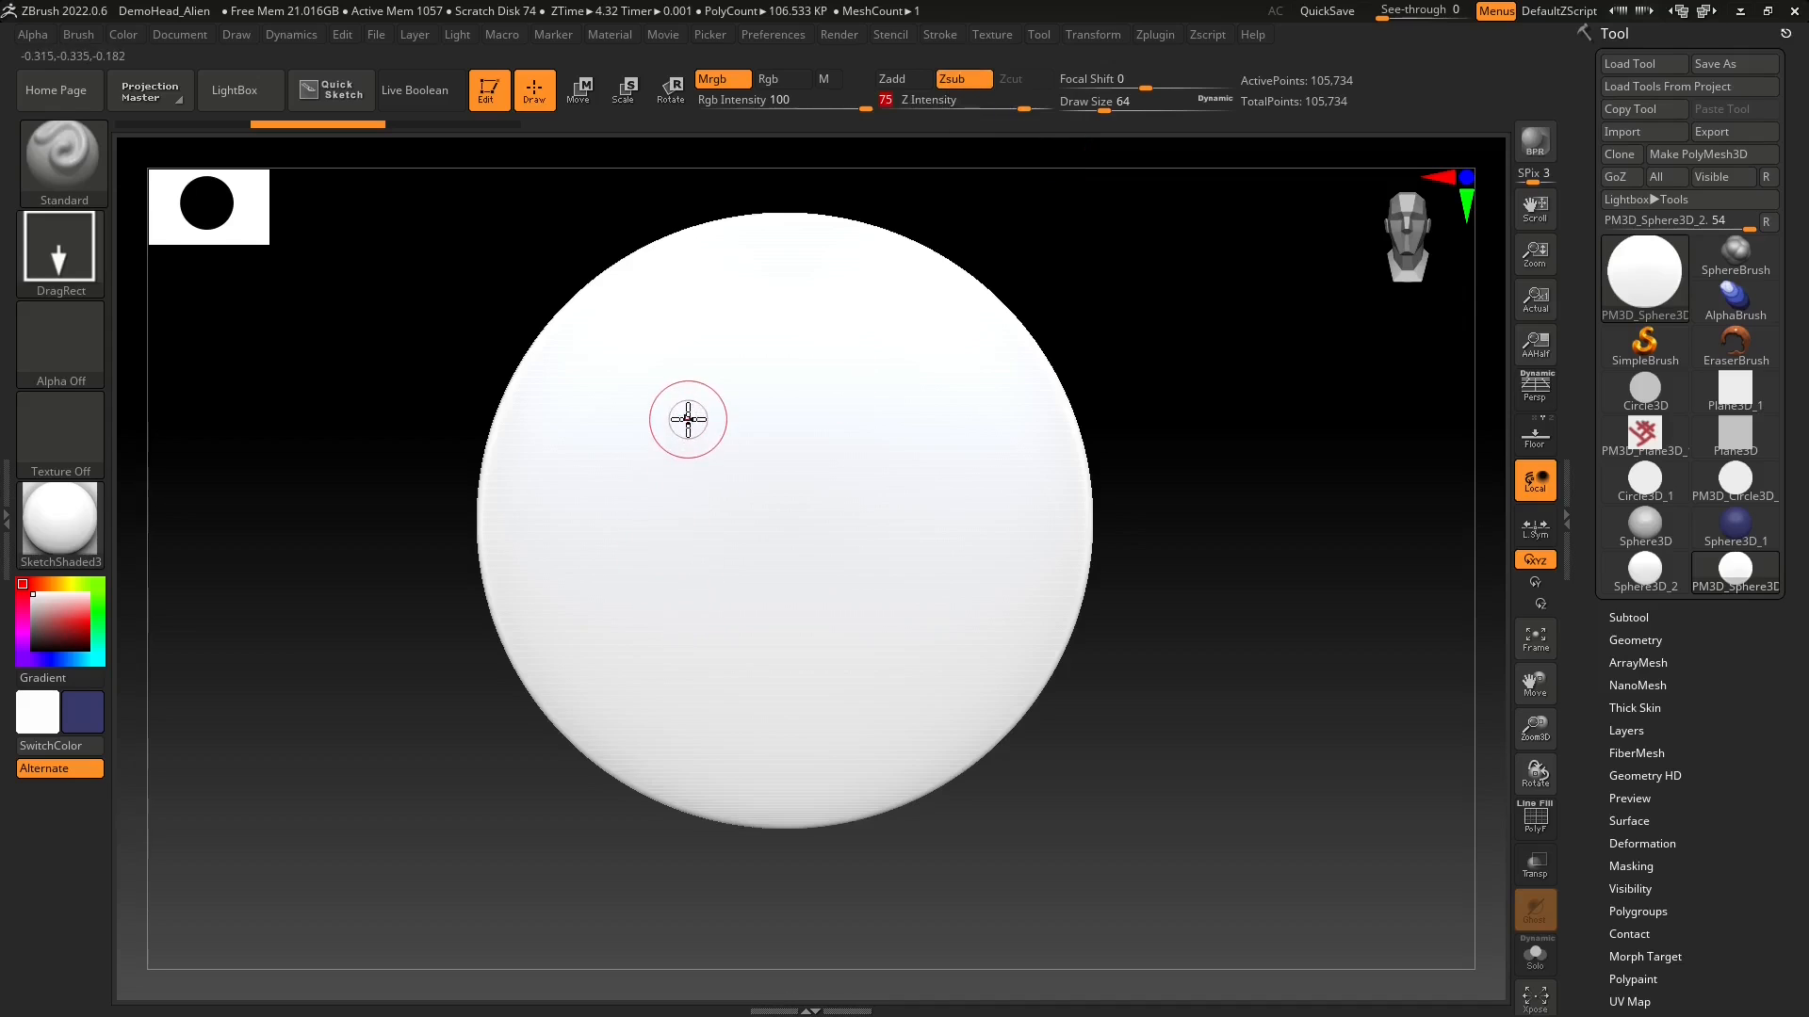
left_click_drag(690, 440, 686, 497)
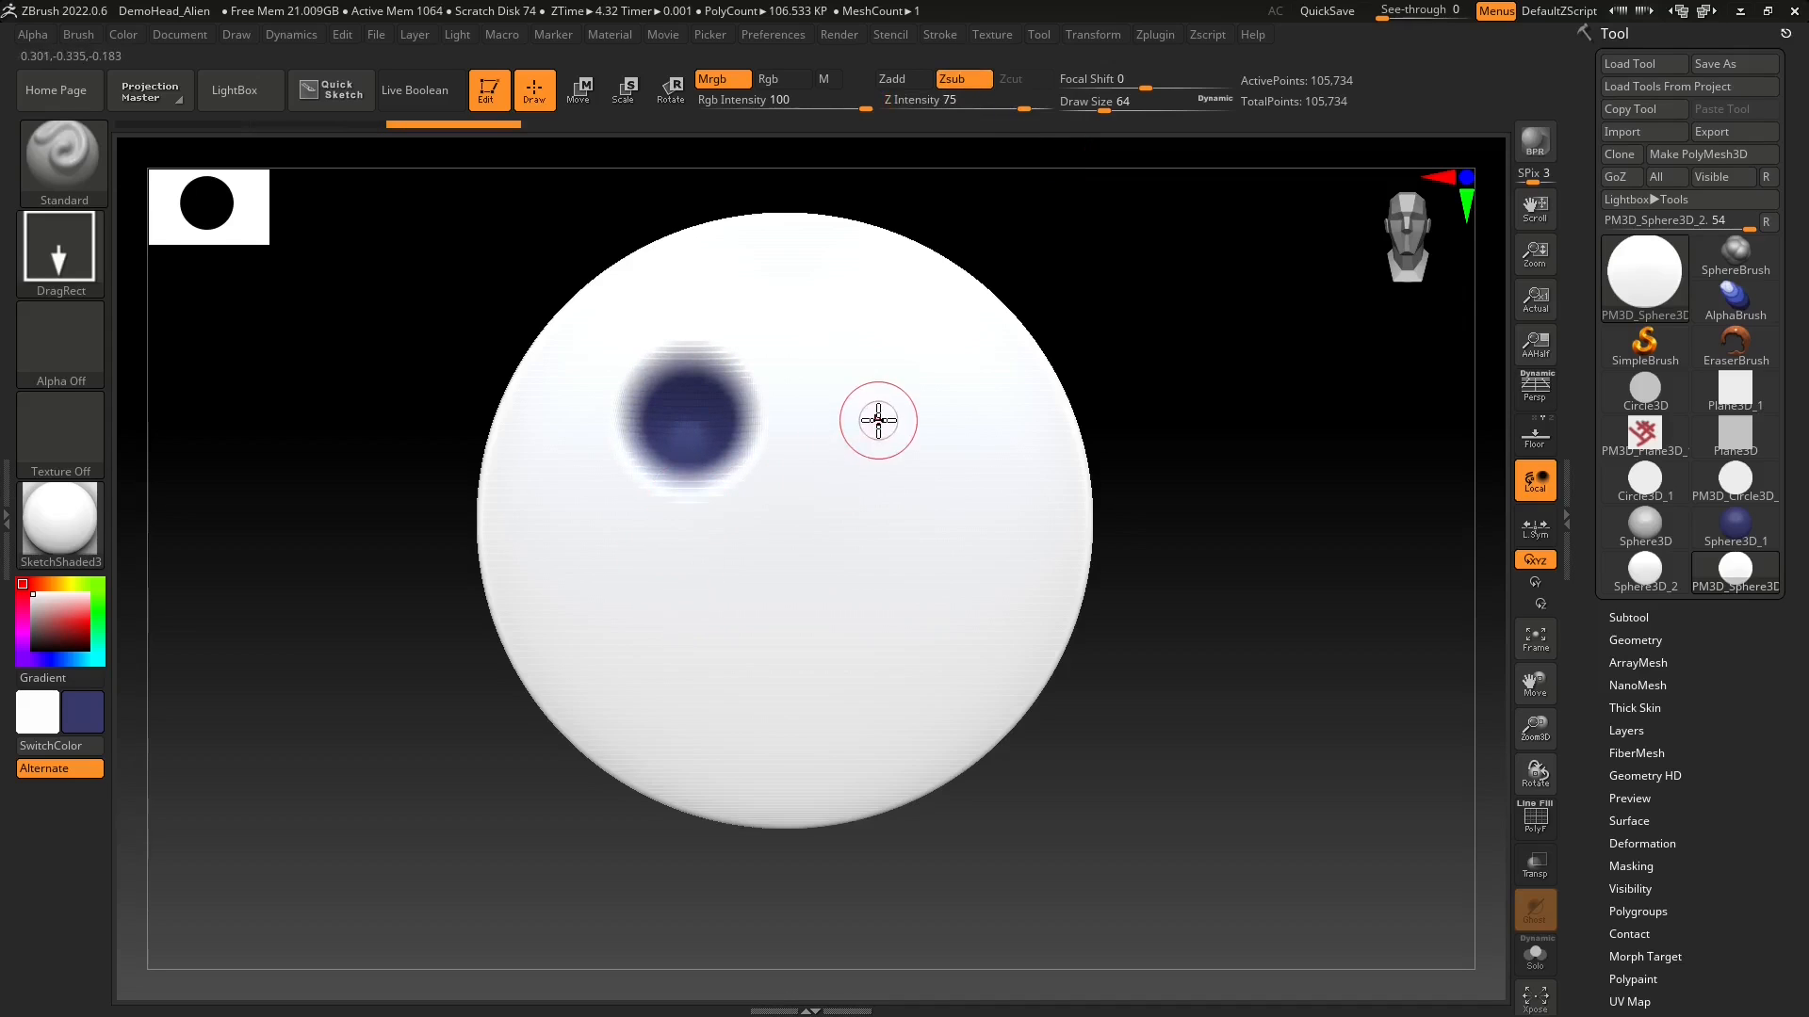
left_click_drag(876, 420, 881, 507)
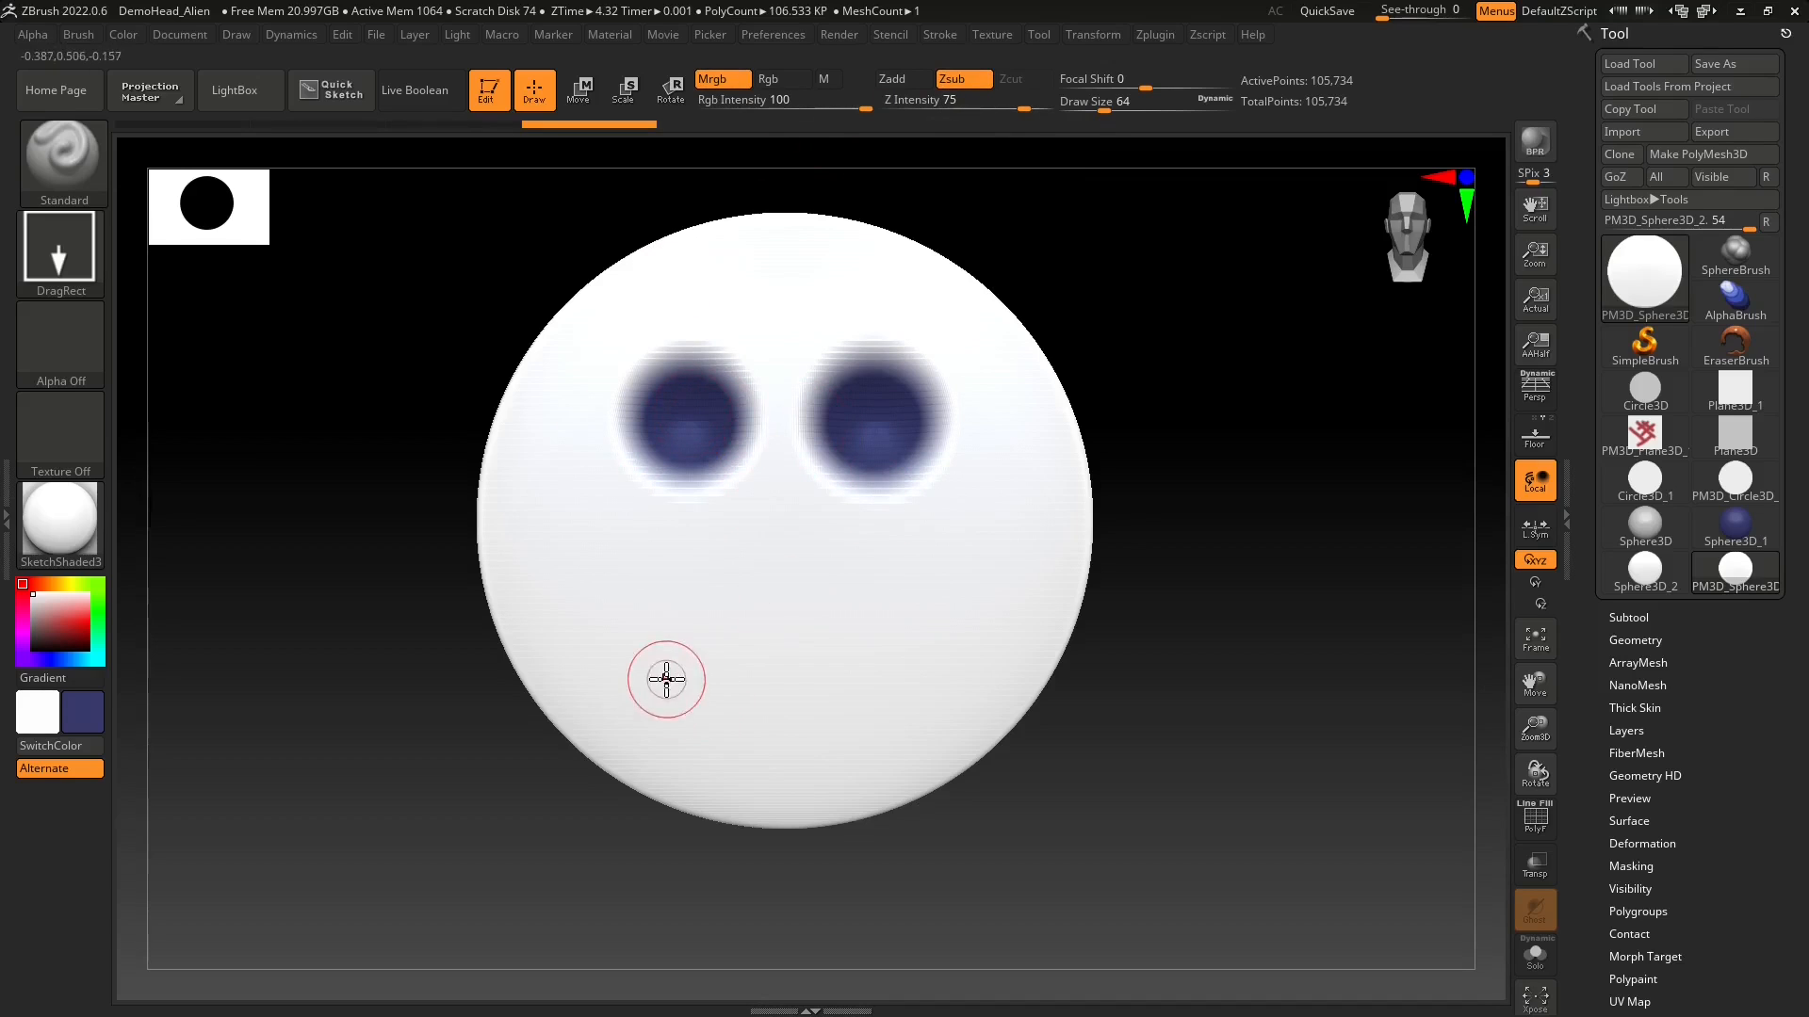
- Carve a curved dark blue smile across the lower half of the face using the FreeHand stroke
left_click(78, 262)
left_click(362, 281)
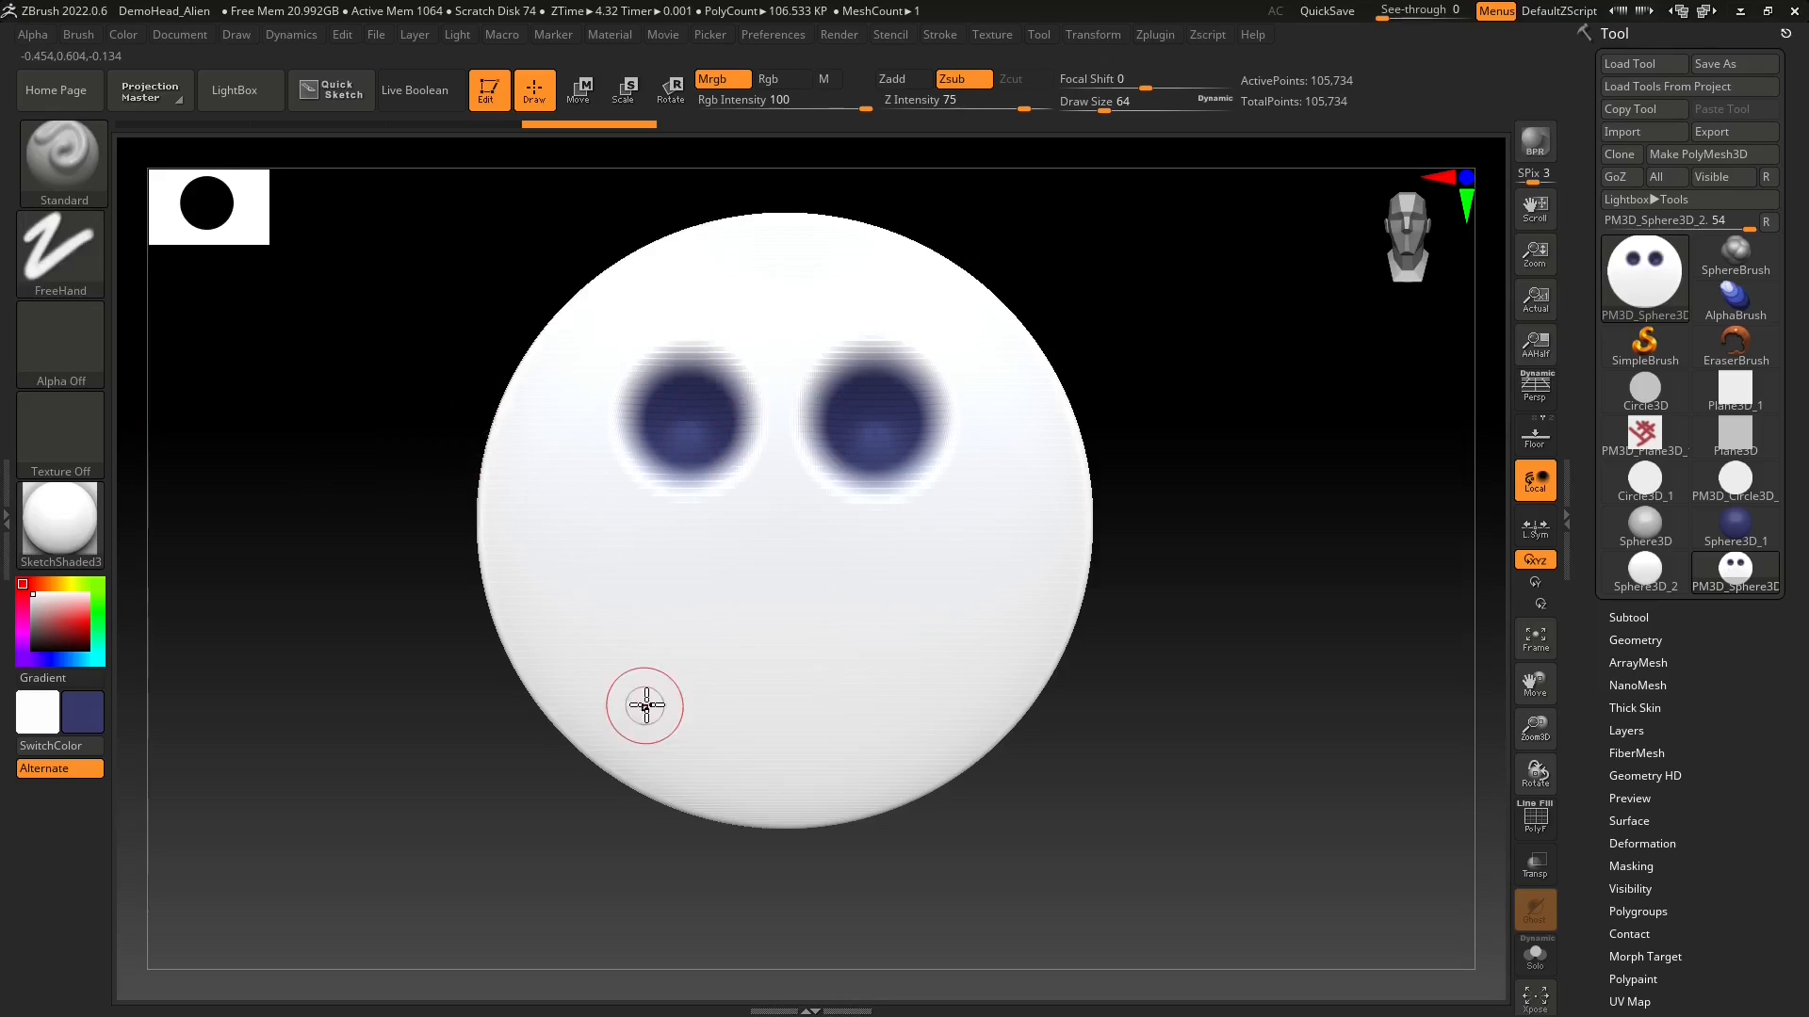
left_click(617, 624)
mouse_move(636, 648)
left_mouse_down()
mouse_move(832, 687)
mouse_move(944, 594)
left_mouse_up()
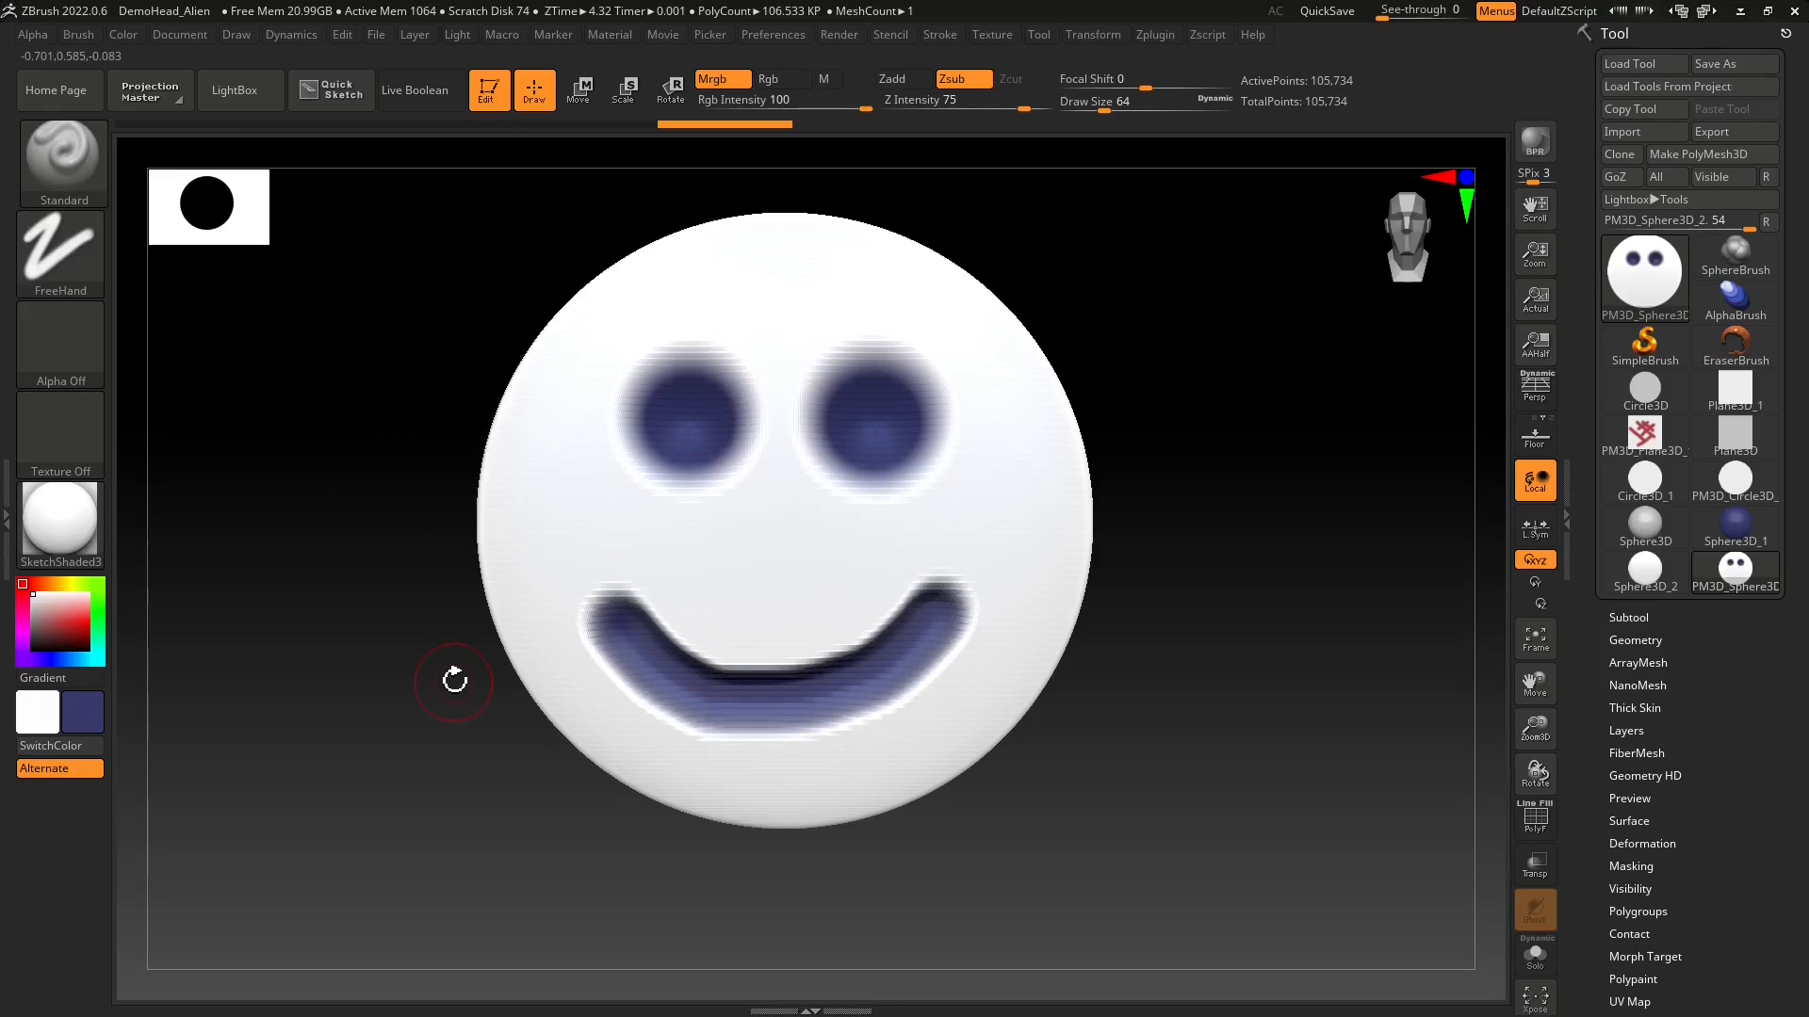
- Carve a small dark blue nose between the eyes and the mouth using the Dots stroke
left_click(70, 259)
left_click(175, 268)
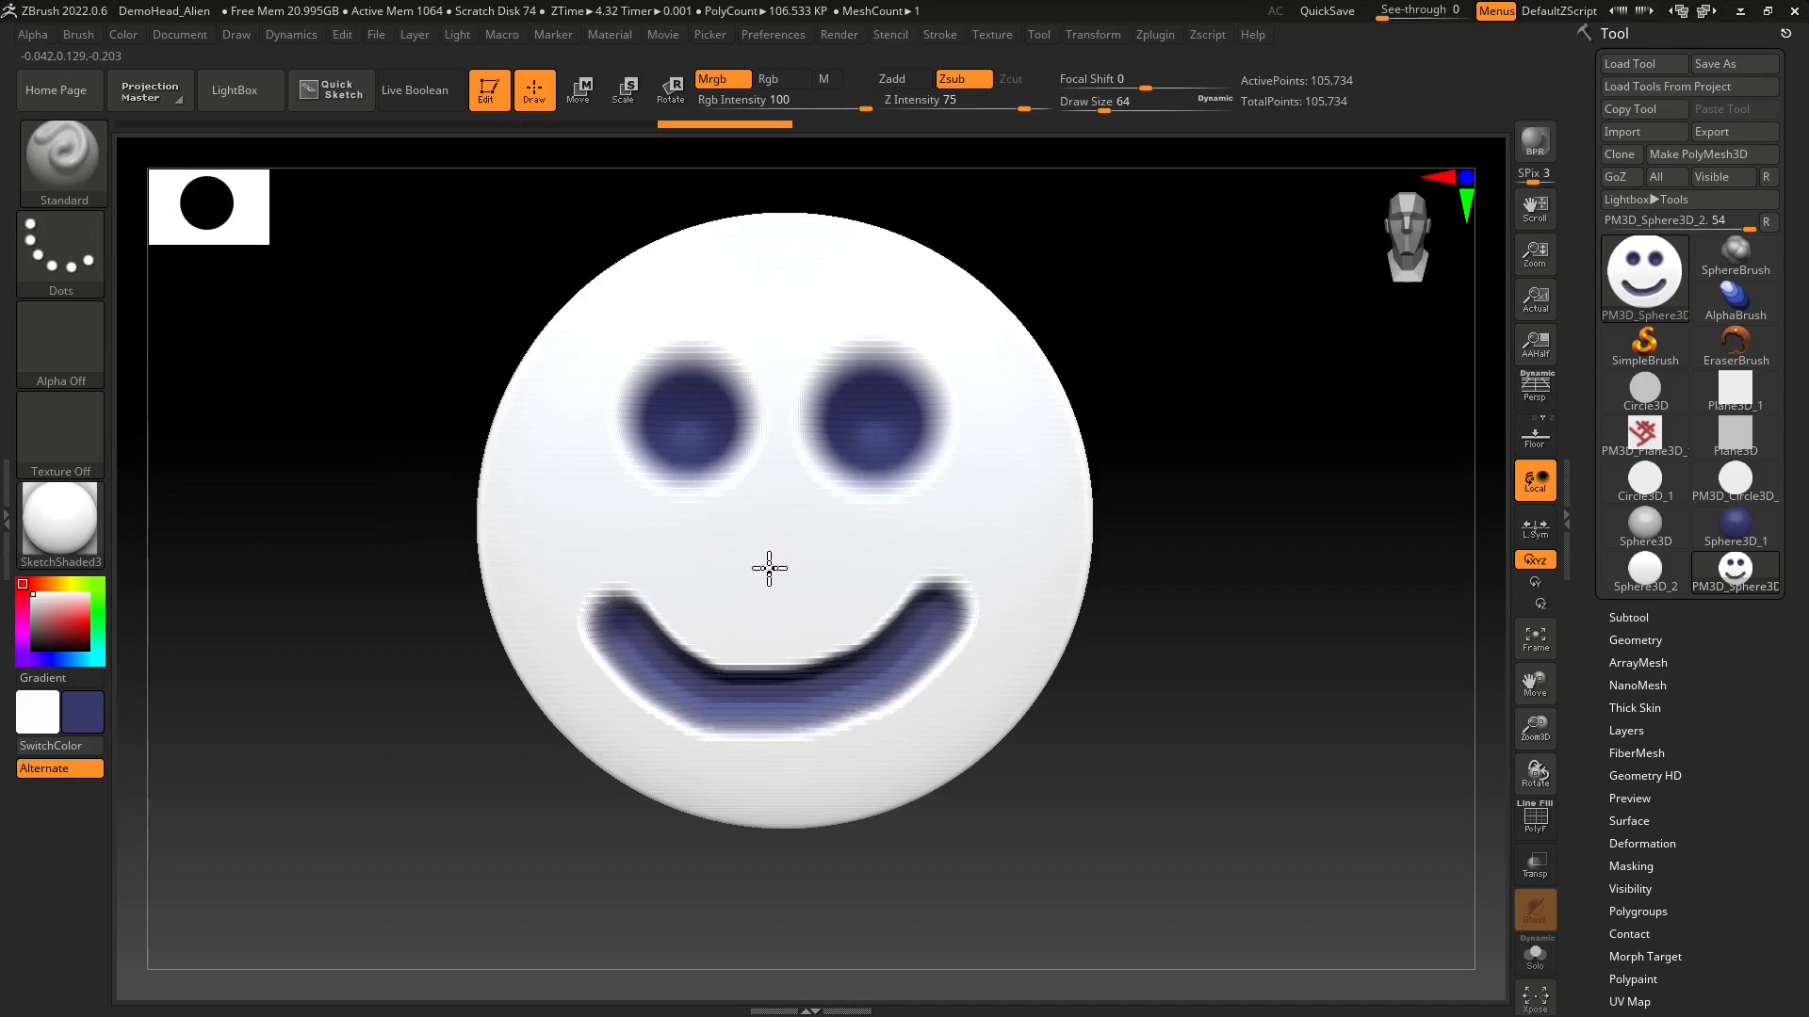
left_click_drag(769, 569, 799, 569)
right_click_drag(827, 500, 834, 500)
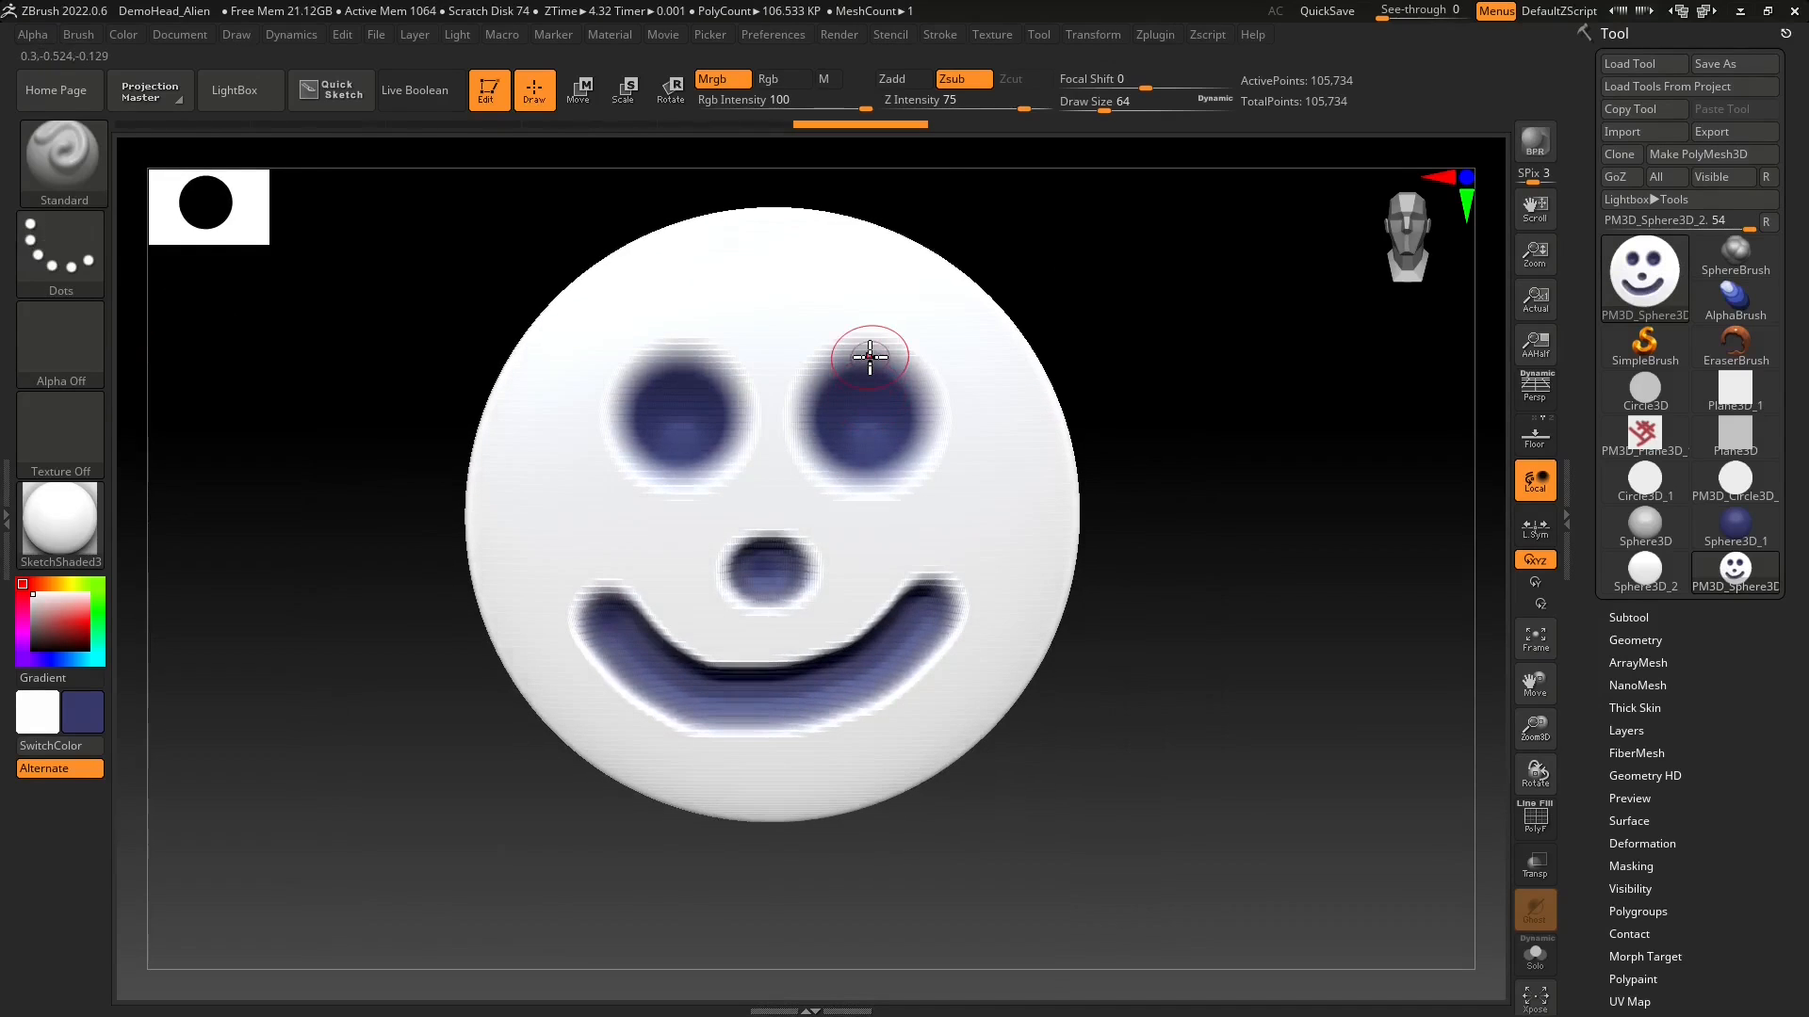
- Soften the edges of both eyes with the Smooth brush
key("shift")
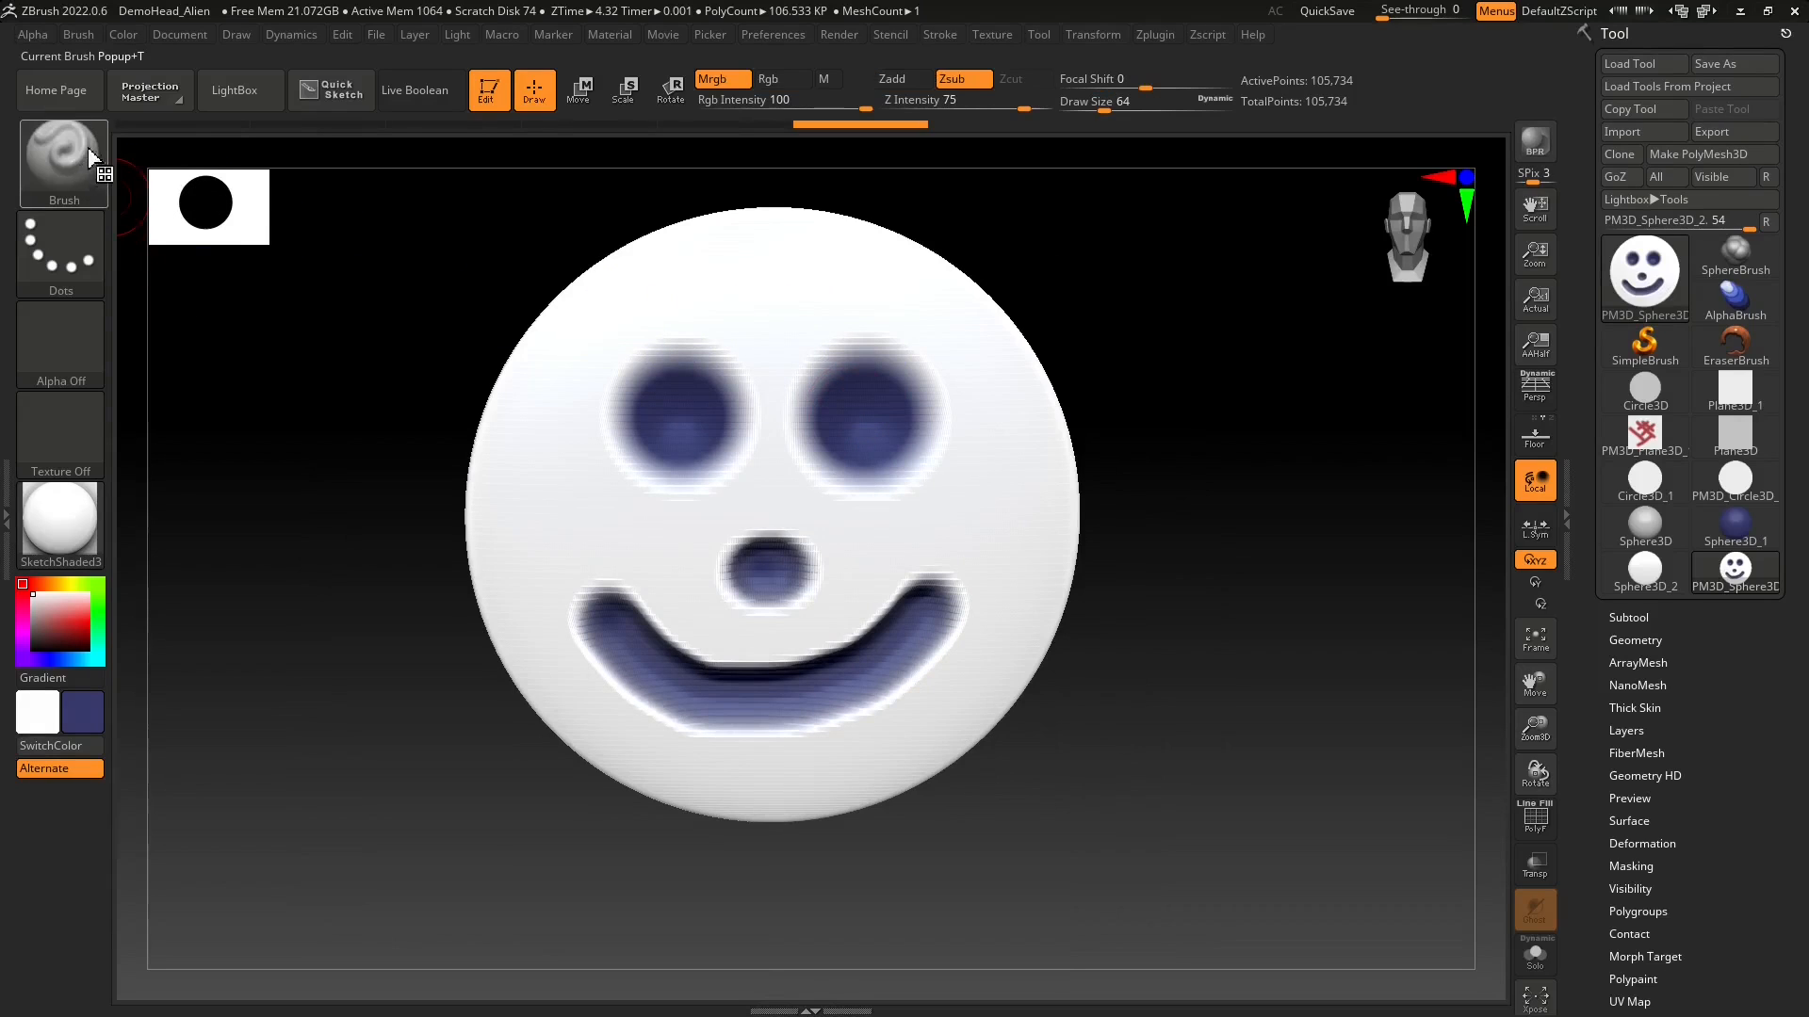
key("shift")
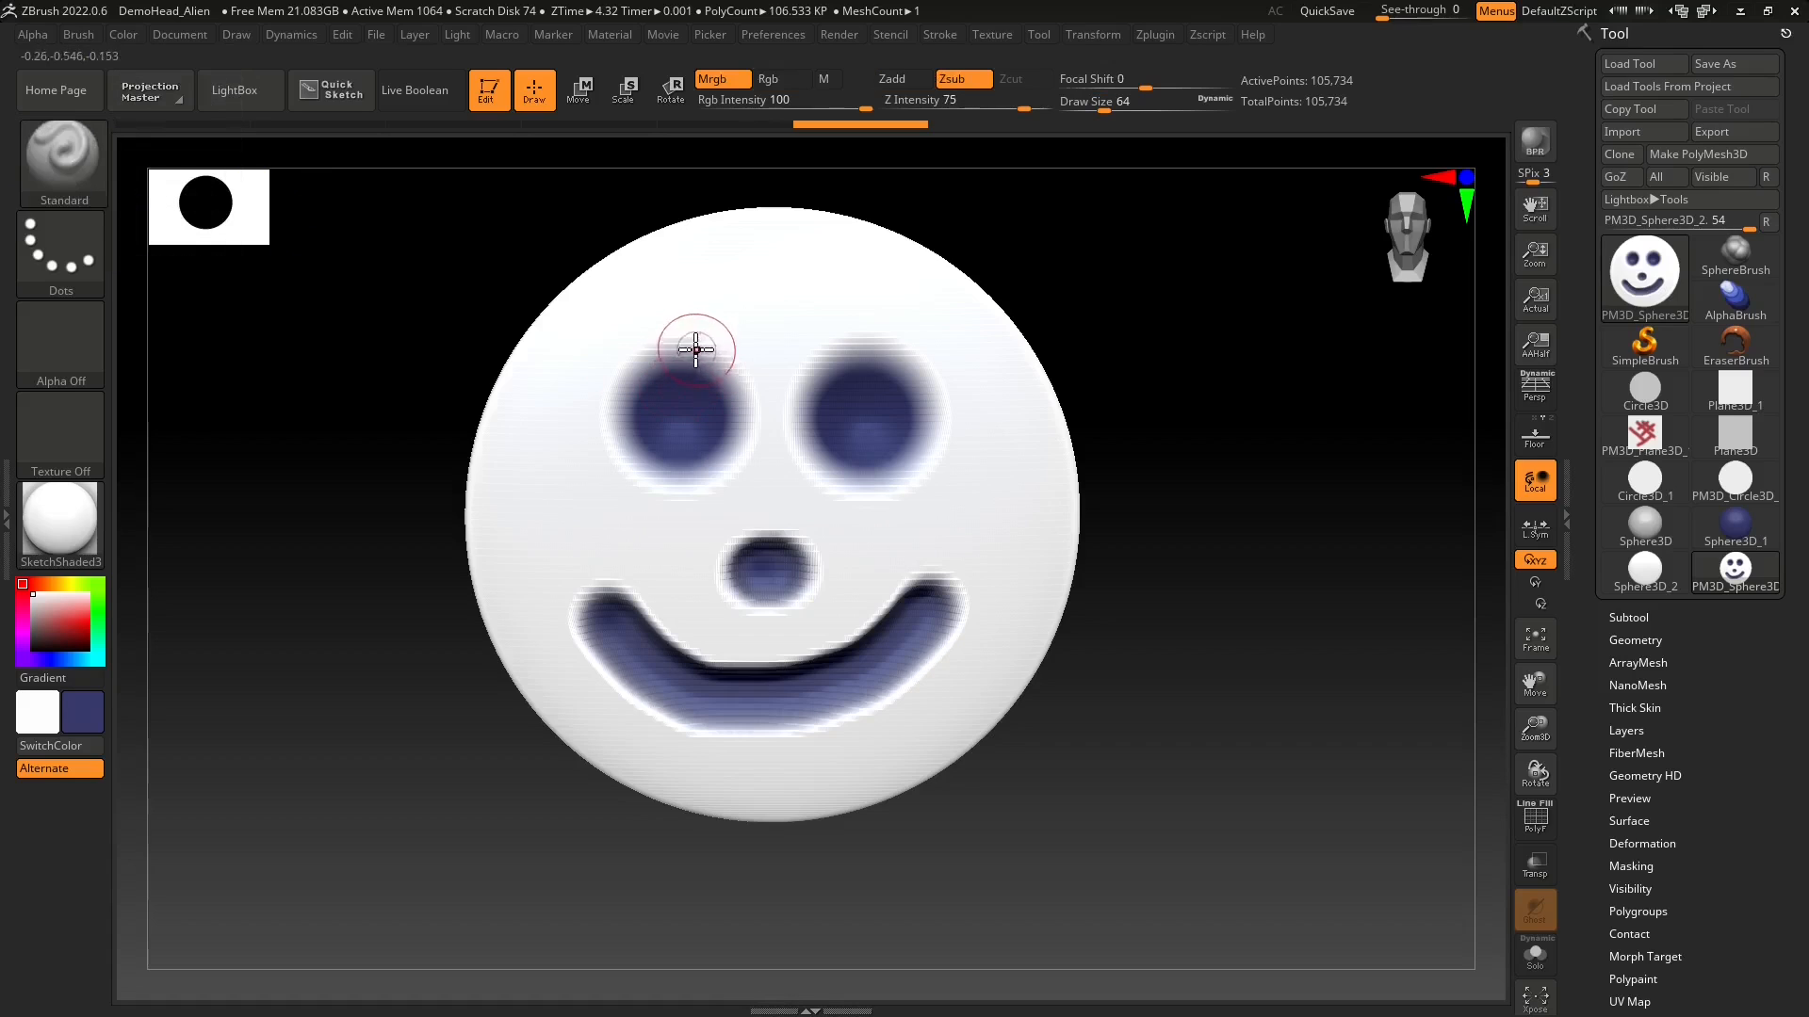
key("shift")
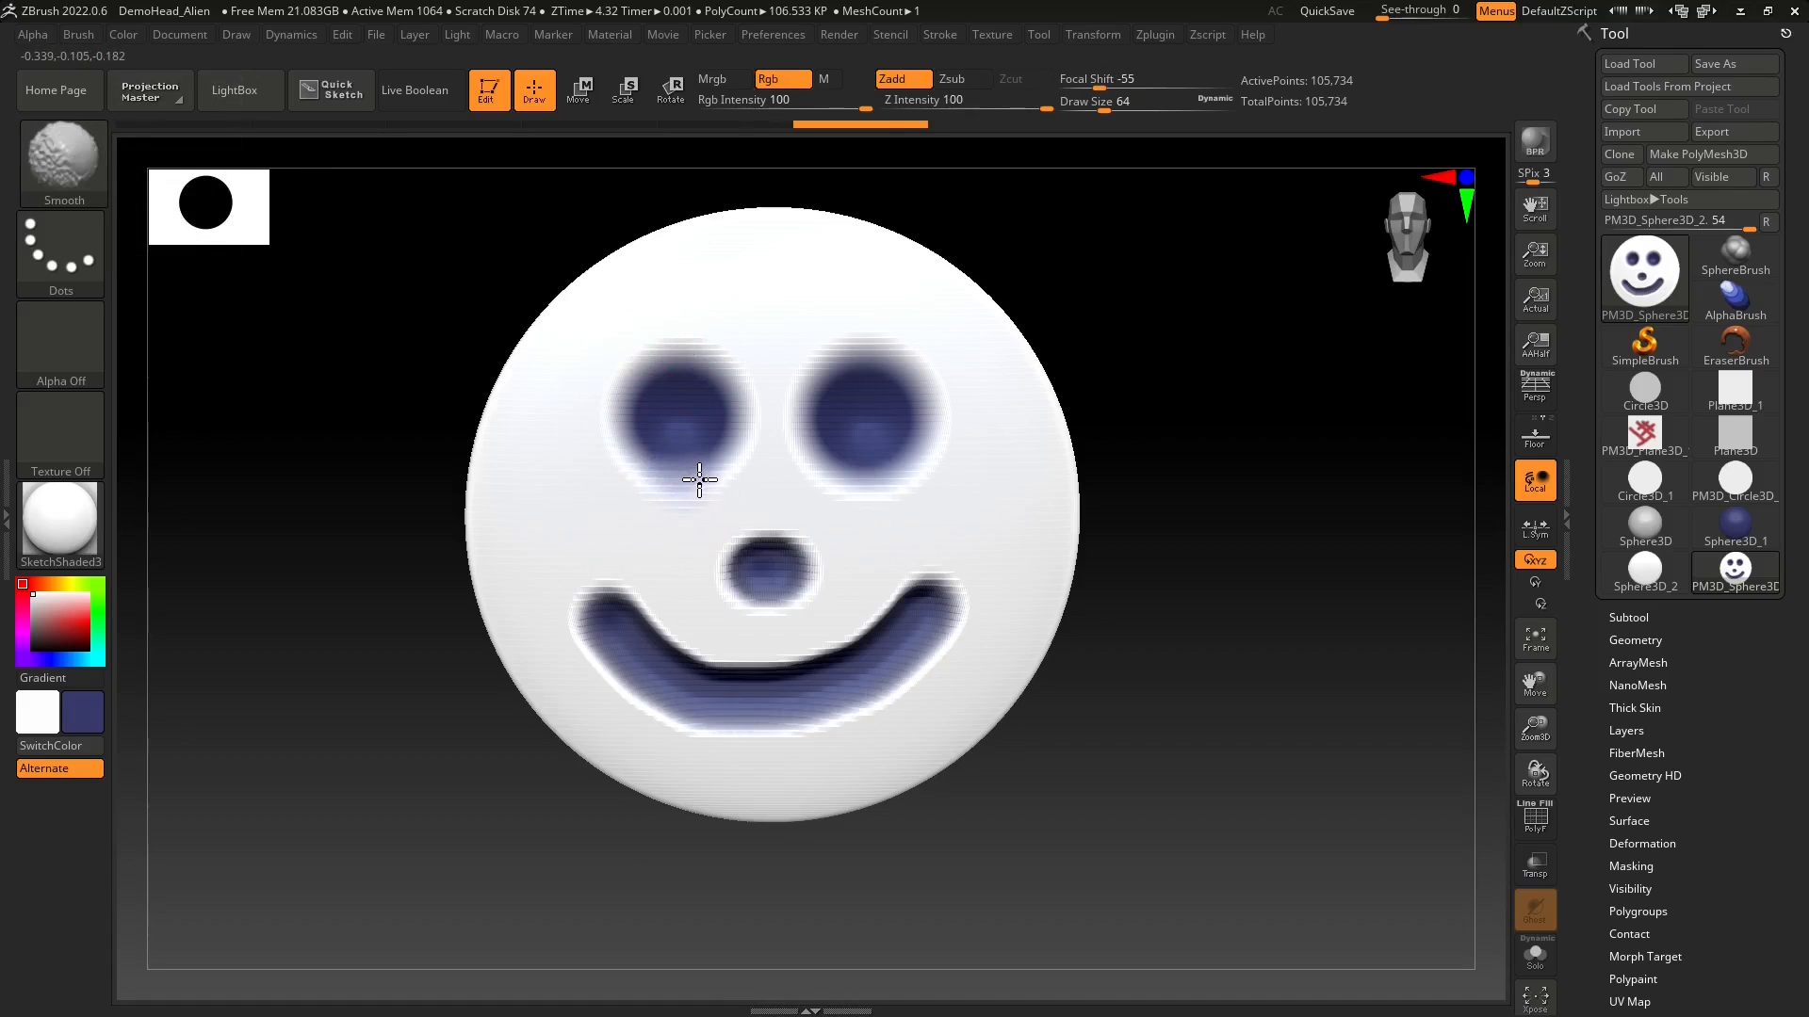
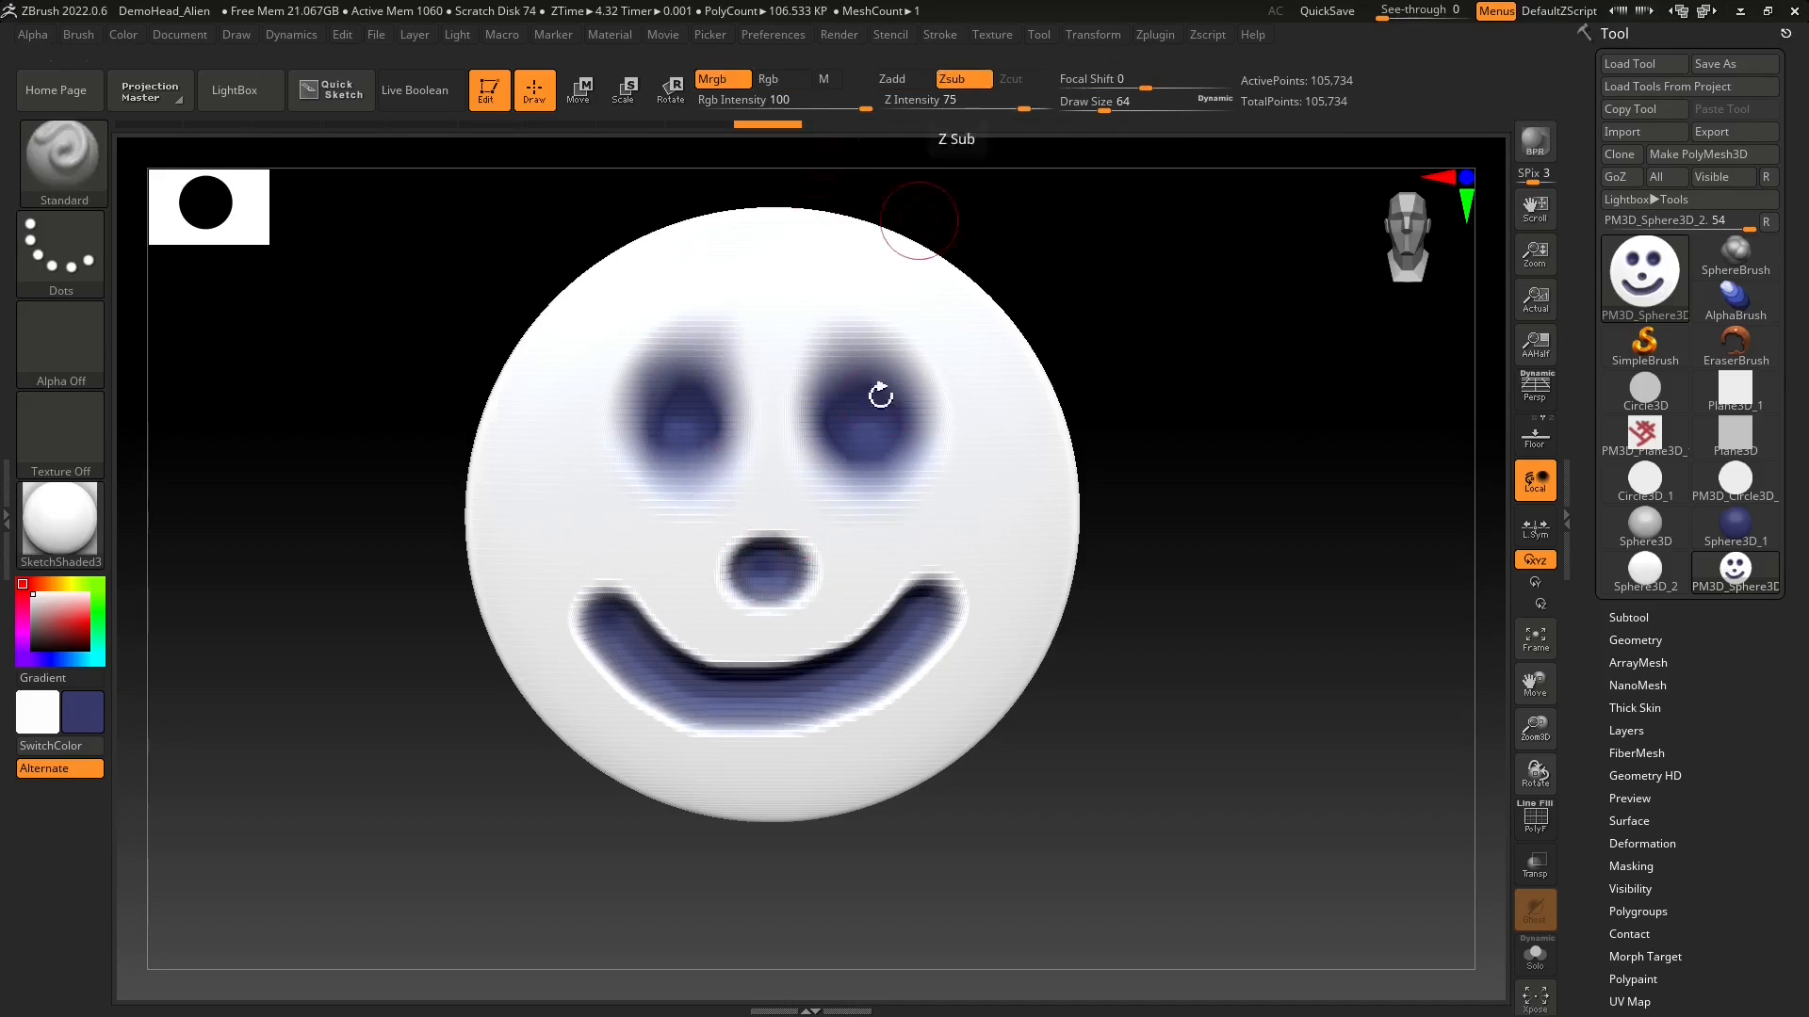
- Smooth out the nose dent and soften the edges of the mouth with the Smooth brush
key("shift")
mouse_move(731, 584)
left_mouse_down("shift")
mouse_move(832, 578)
mouse_move(828, 553)
mouse_move(755, 512)
mouse_move(774, 586)
mouse_move(787, 573)
mouse_move(754, 569)
mouse_move(751, 590)
mouse_move(795, 612)
mouse_move(753, 608)
left_mouse_up("shift")
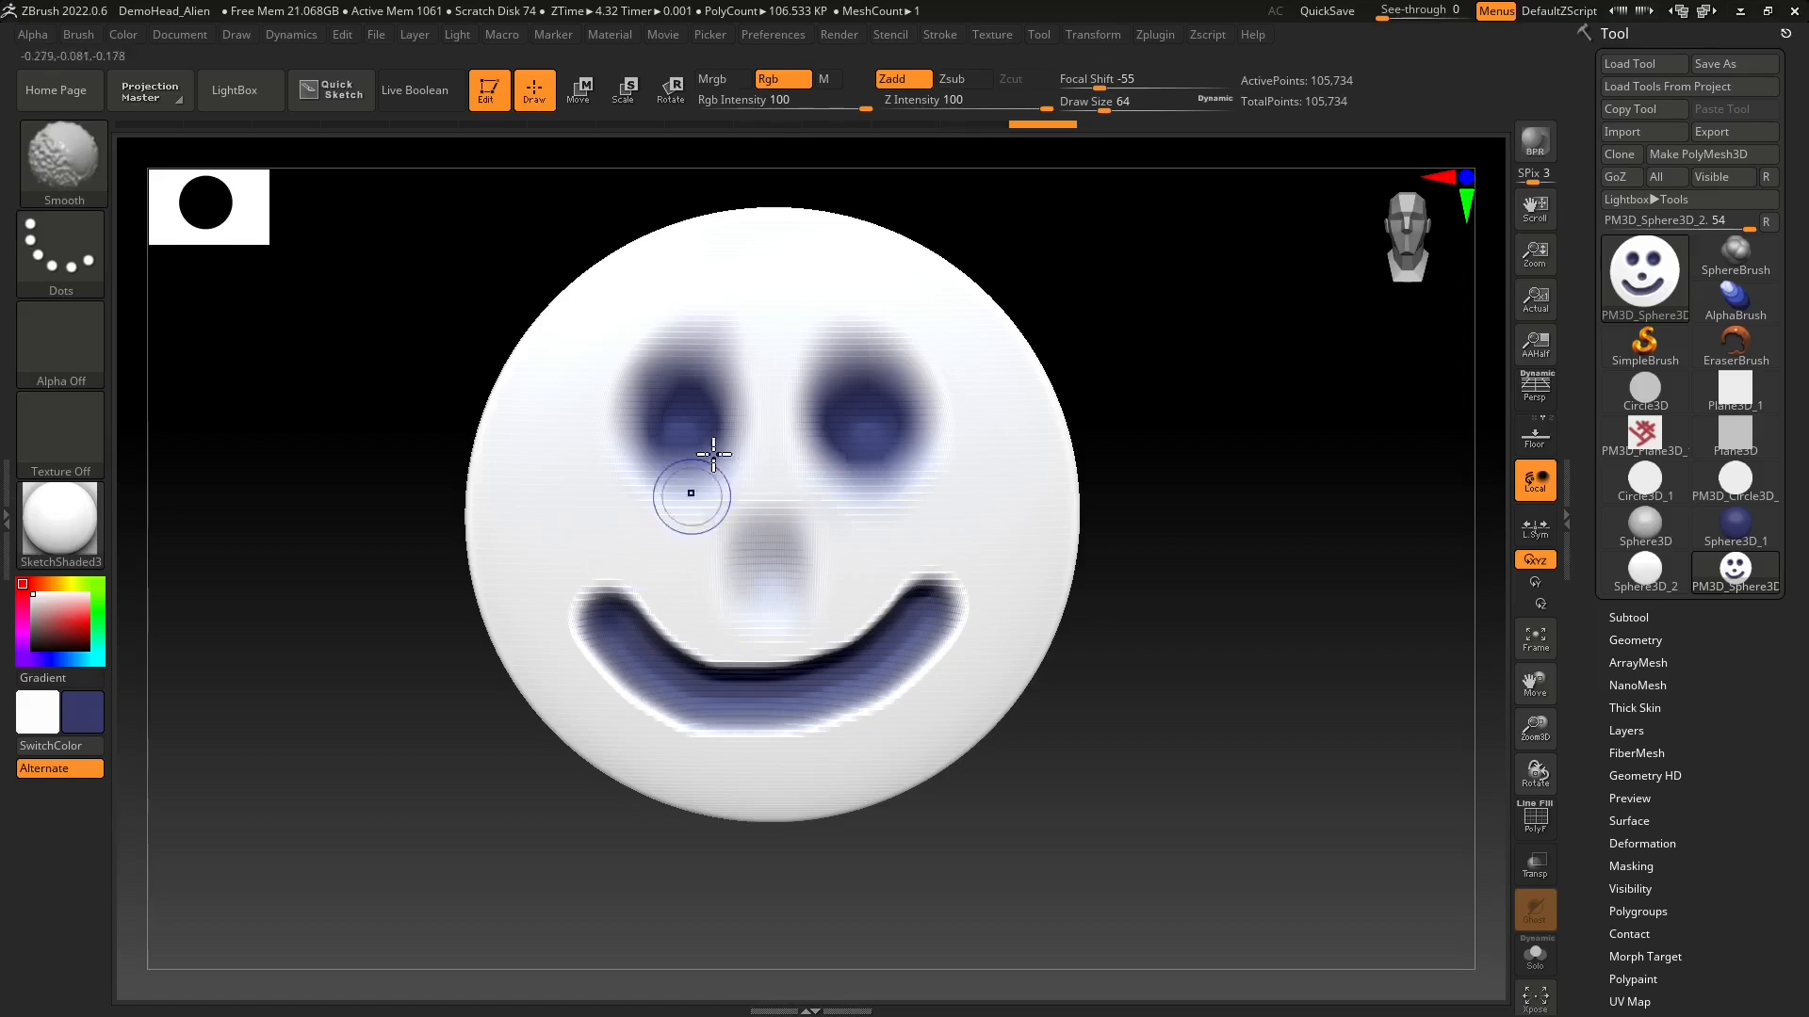
mouse_move(612, 608)
left_mouse_down("shift")
mouse_move(682, 646)
mouse_move(796, 648)
mouse_move(900, 587)
mouse_move(895, 676)
mouse_move(791, 726)
mouse_move(685, 719)
mouse_move(596, 658)
left_mouse_up("shift")
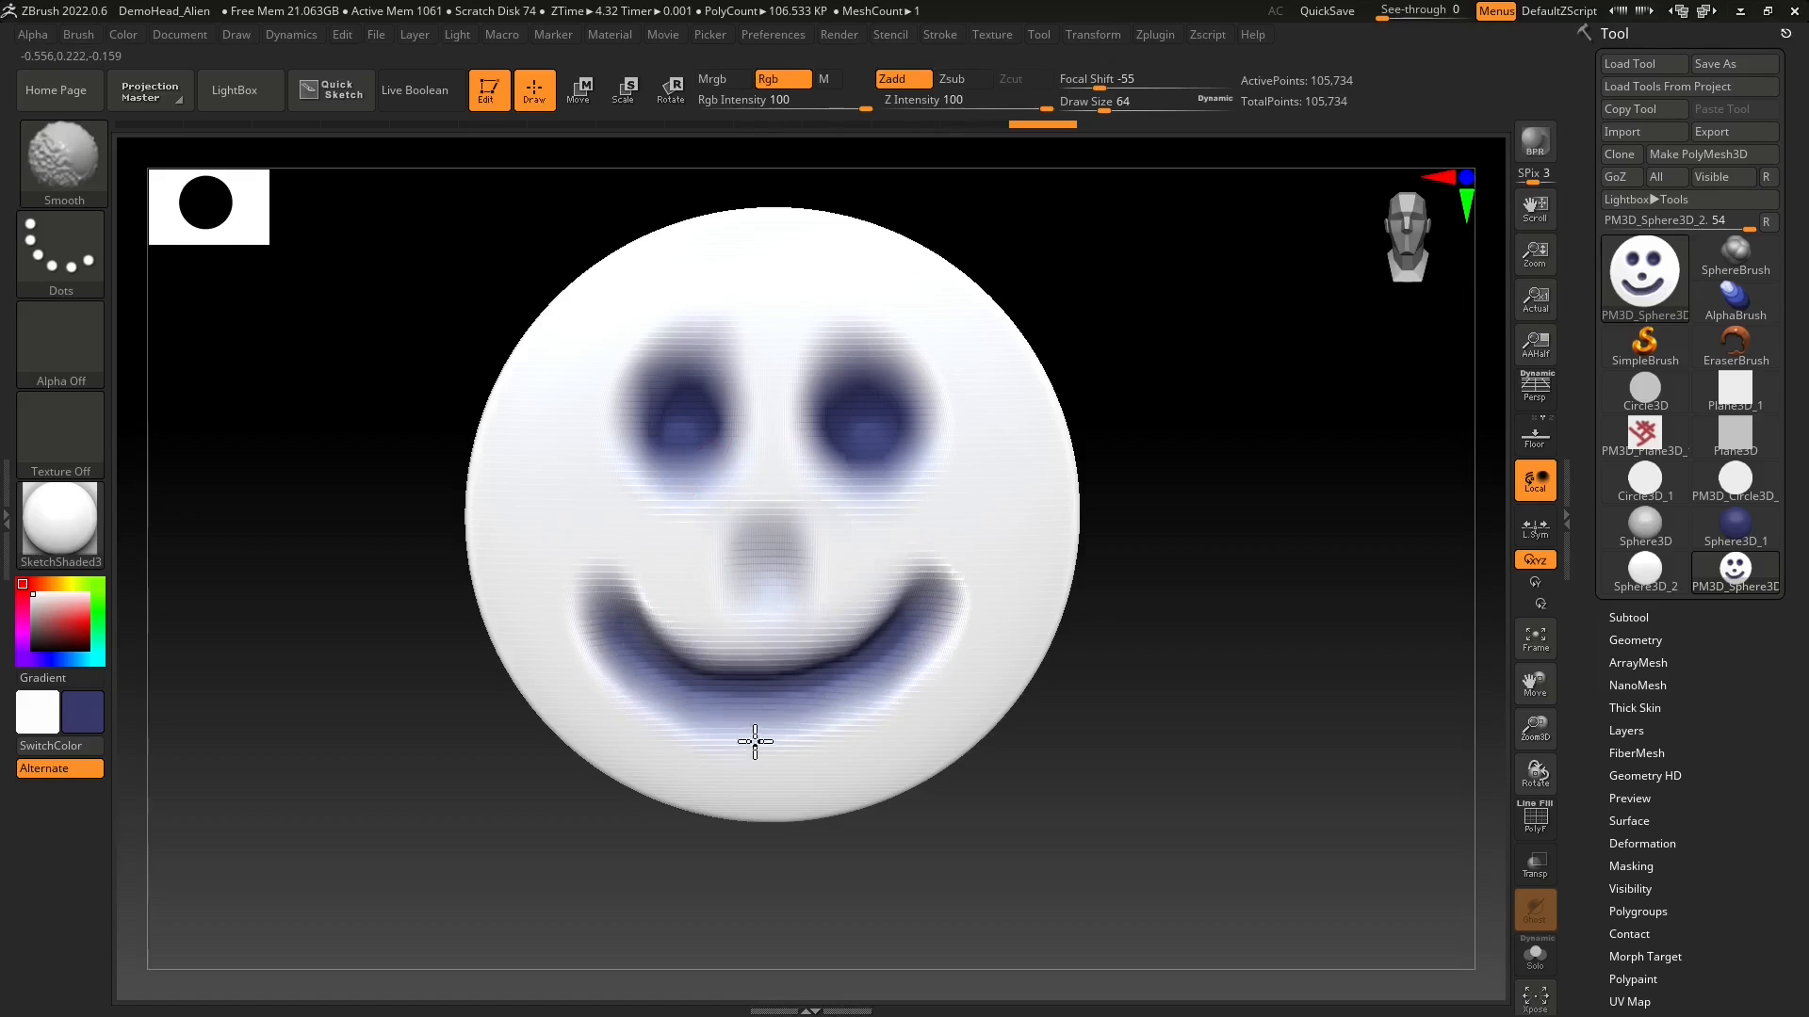
mouse_move(949, 582)
left_mouse_down("shift")
mouse_move(836, 634)
mouse_move(694, 634)
mouse_move(618, 590)
left_mouse_up("shift")
mouse_move(966, 662)
right_mouse_down()
mouse_move(920, 613)
mouse_move(924, 675)
mouse_move(945, 647)
mouse_move(951, 672)
mouse_move(950, 648)
right_mouse_up()
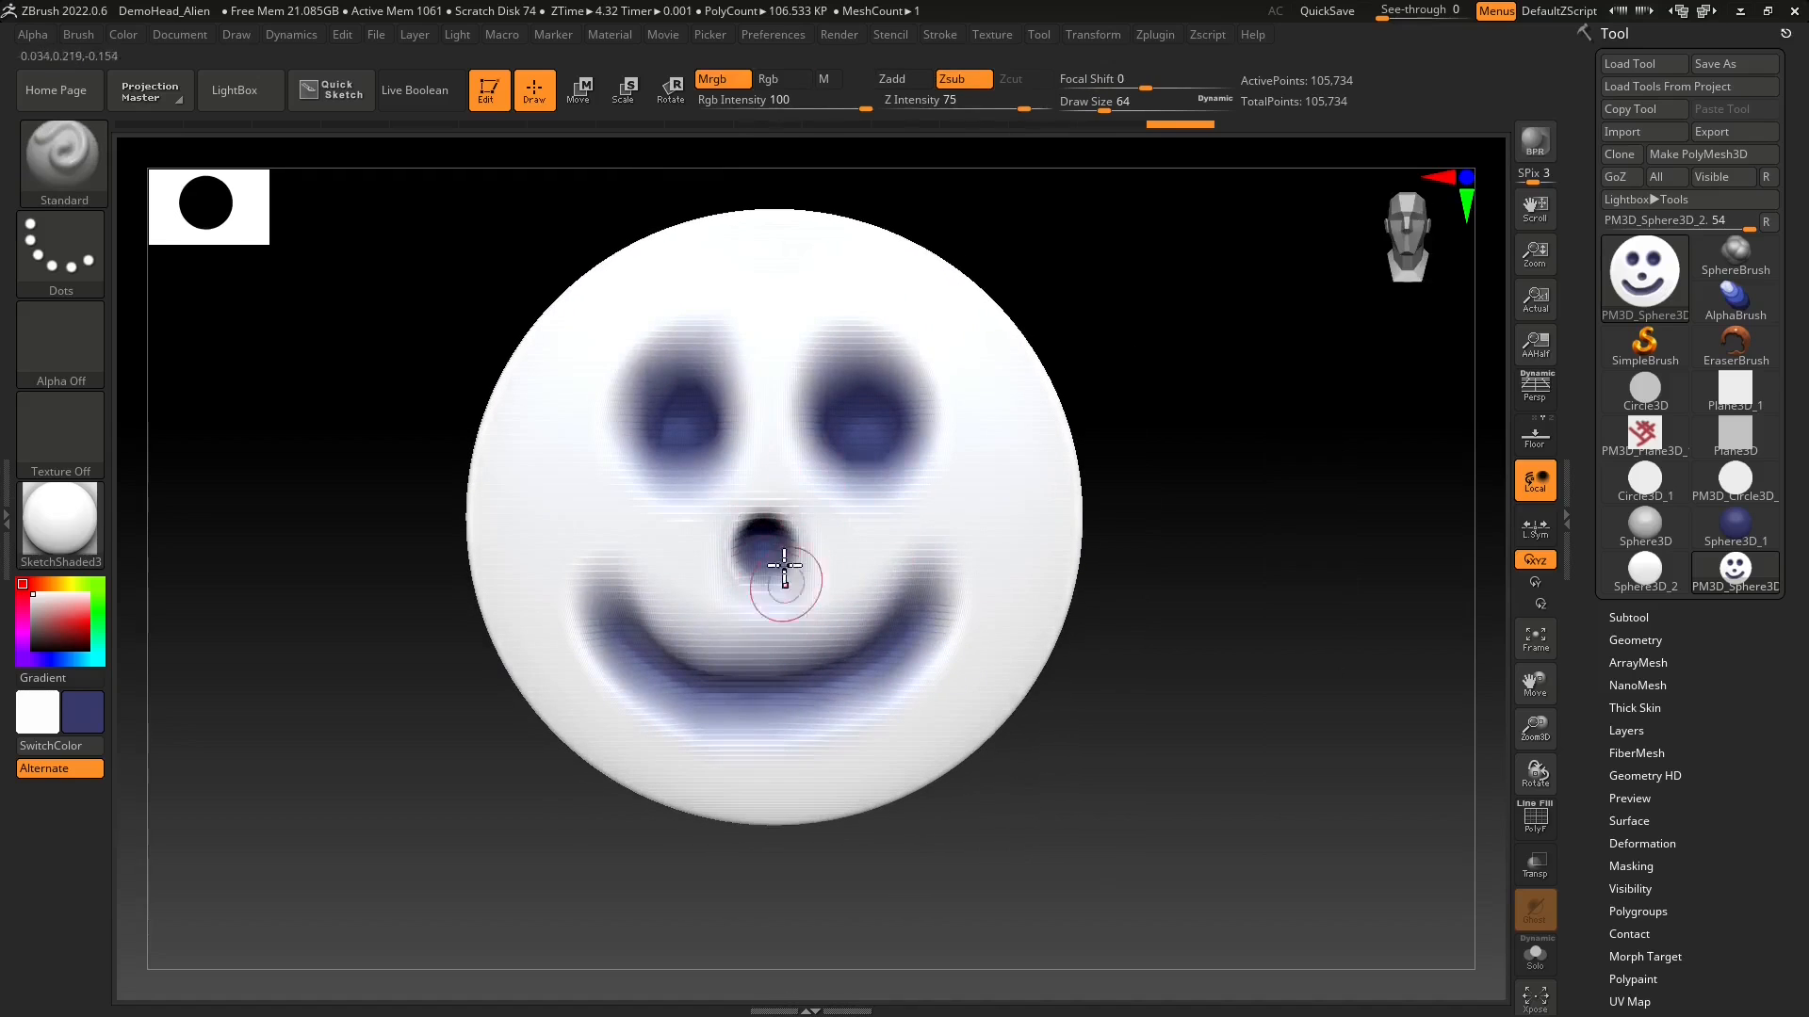
- Smooth the nose area again and recarve the dark blue nose dent with the Standard brush
key("shift")
key("alt")
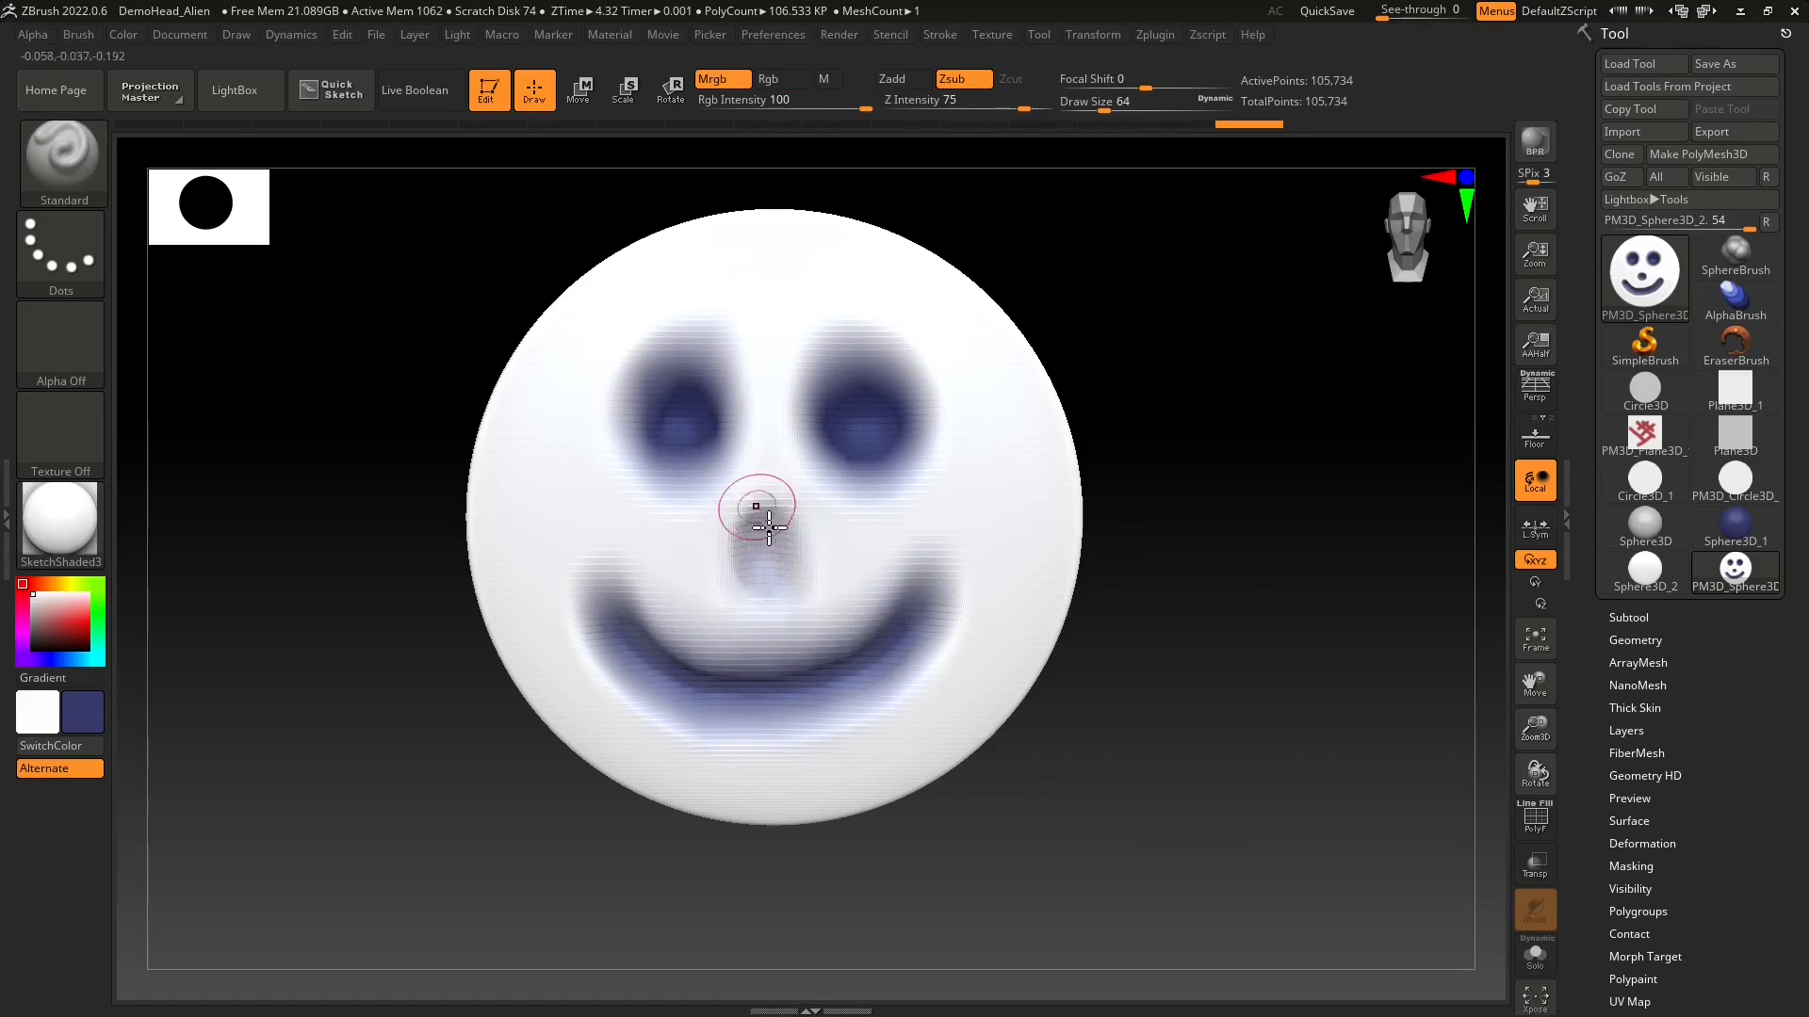
key("shift")
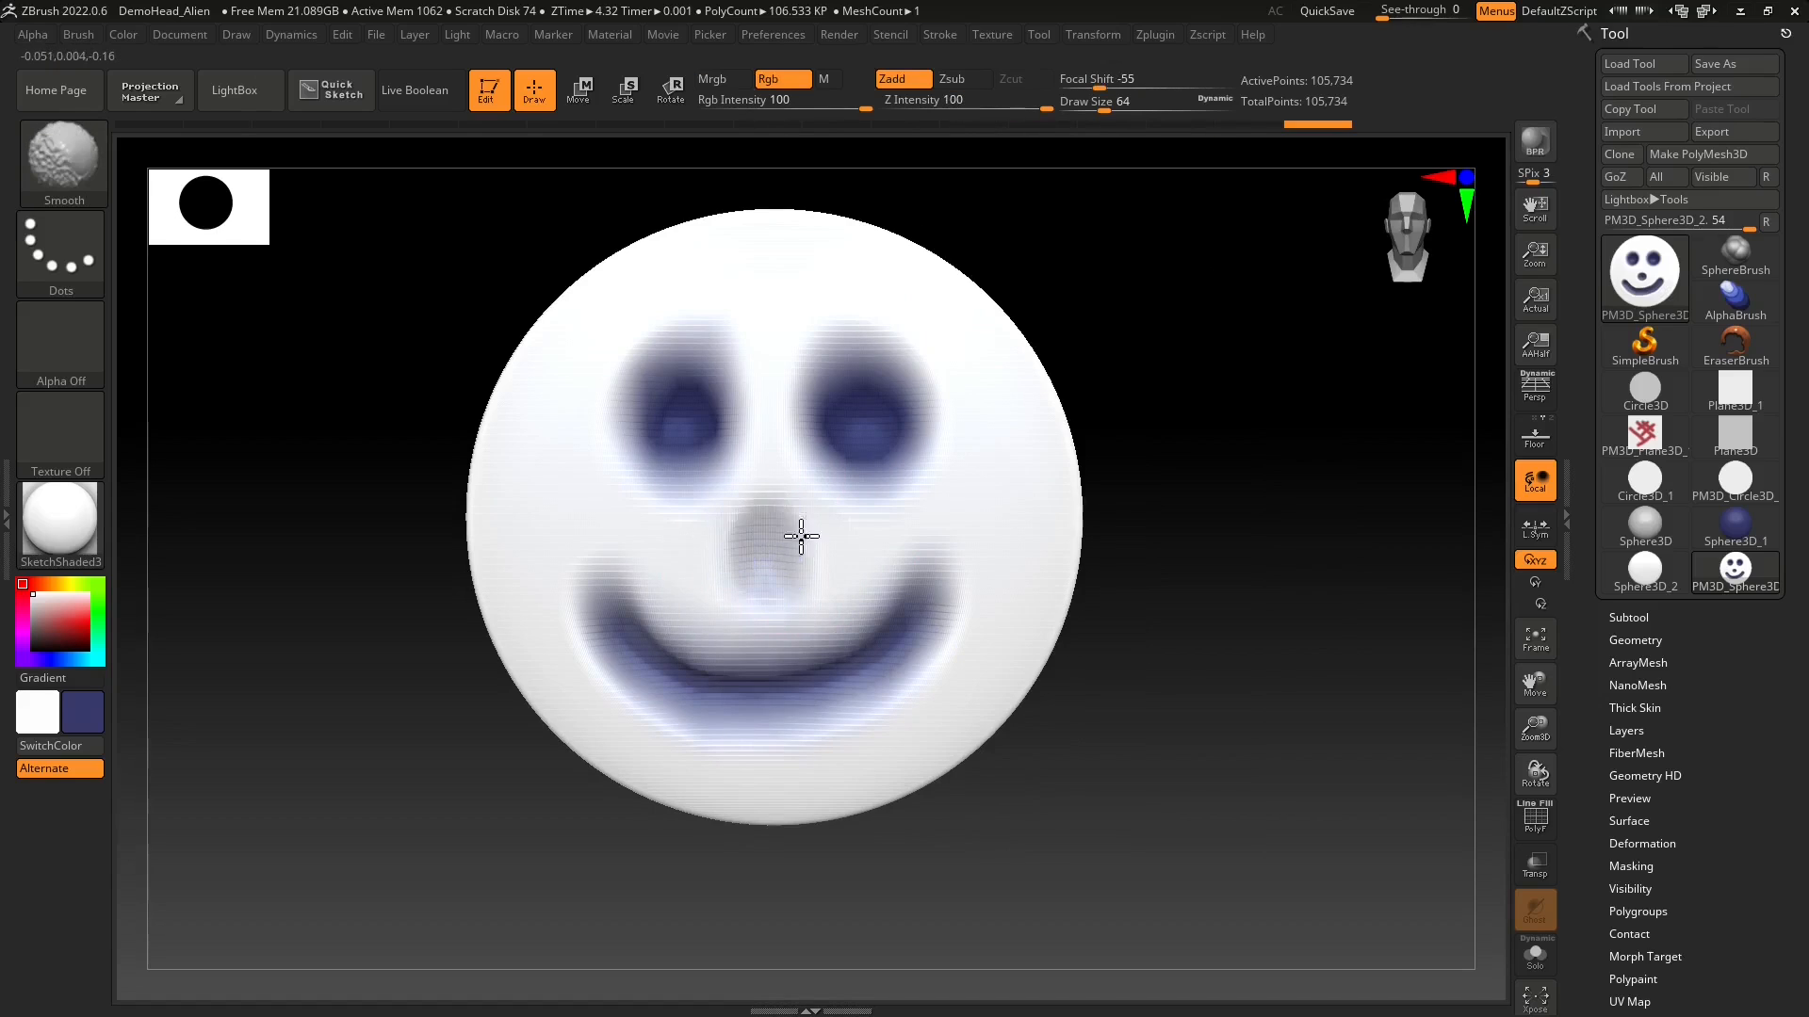
key("alt")
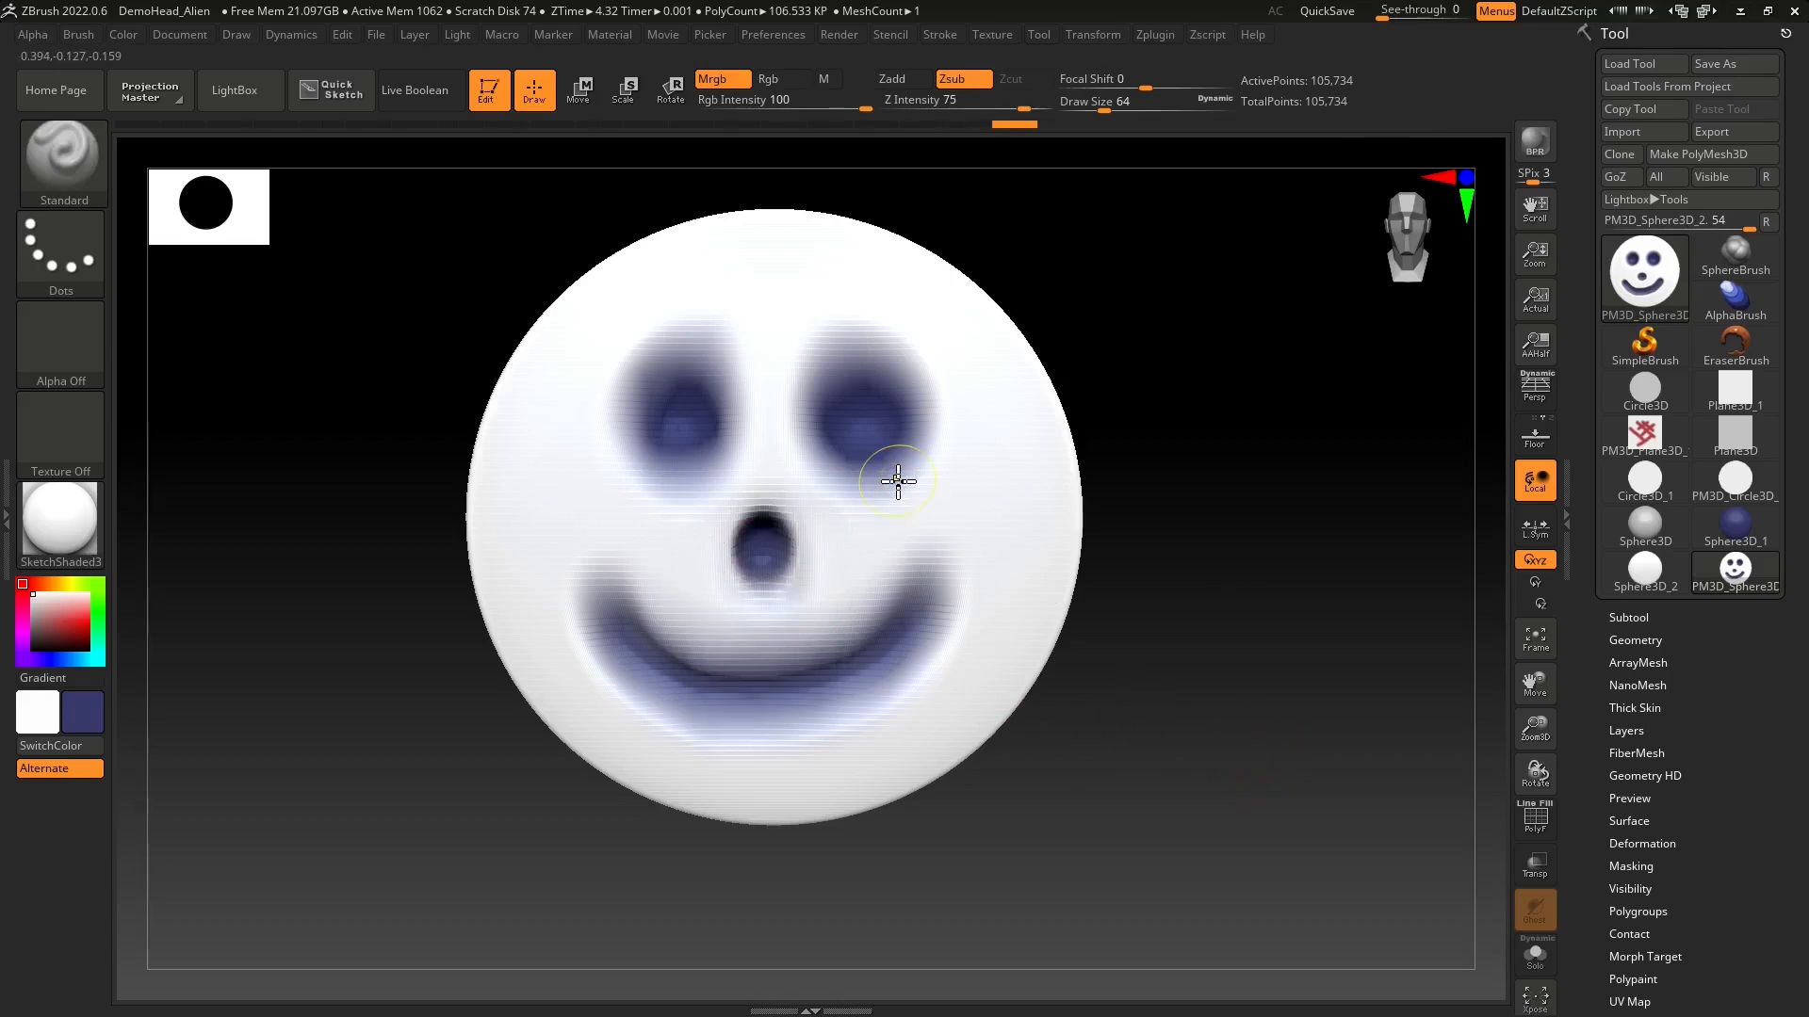
- Switch the Standard brush to Zadd and build up a raised dark blue nose between the eyes and the mouth, smoothed over
left_click(944, 124)
left_click(883, 81)
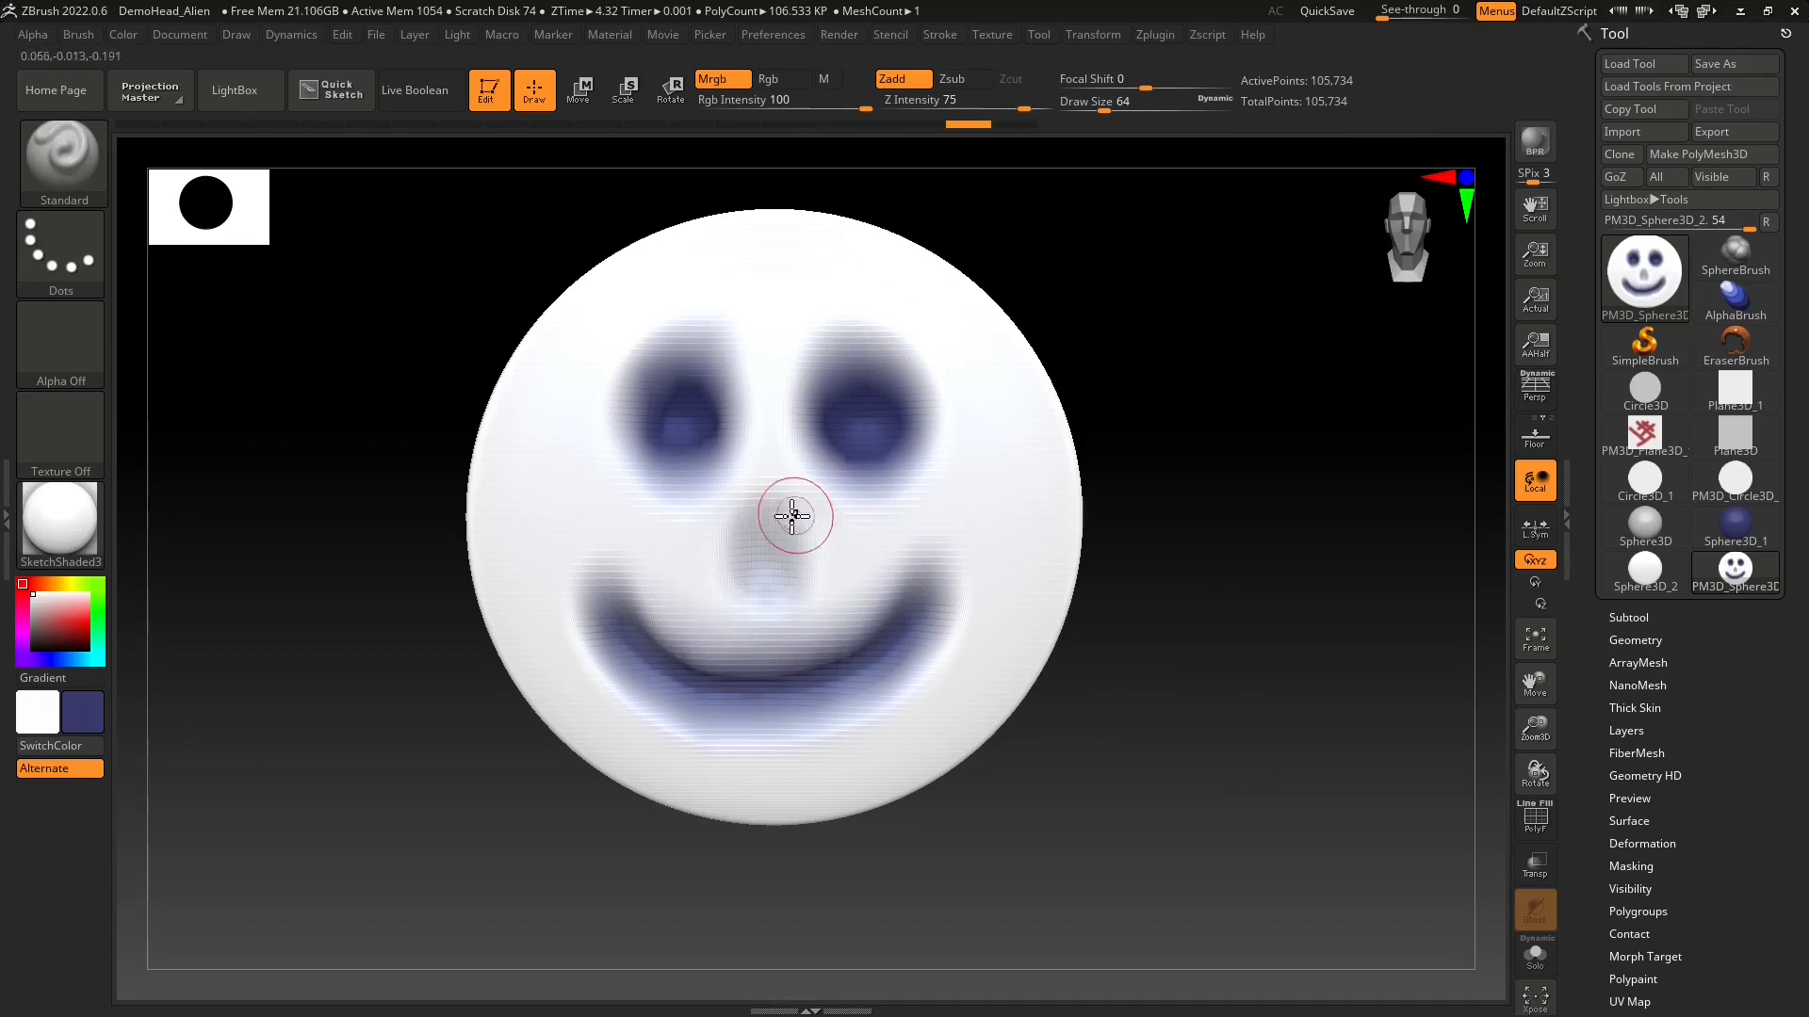
left_click_drag(763, 534, 765, 518)
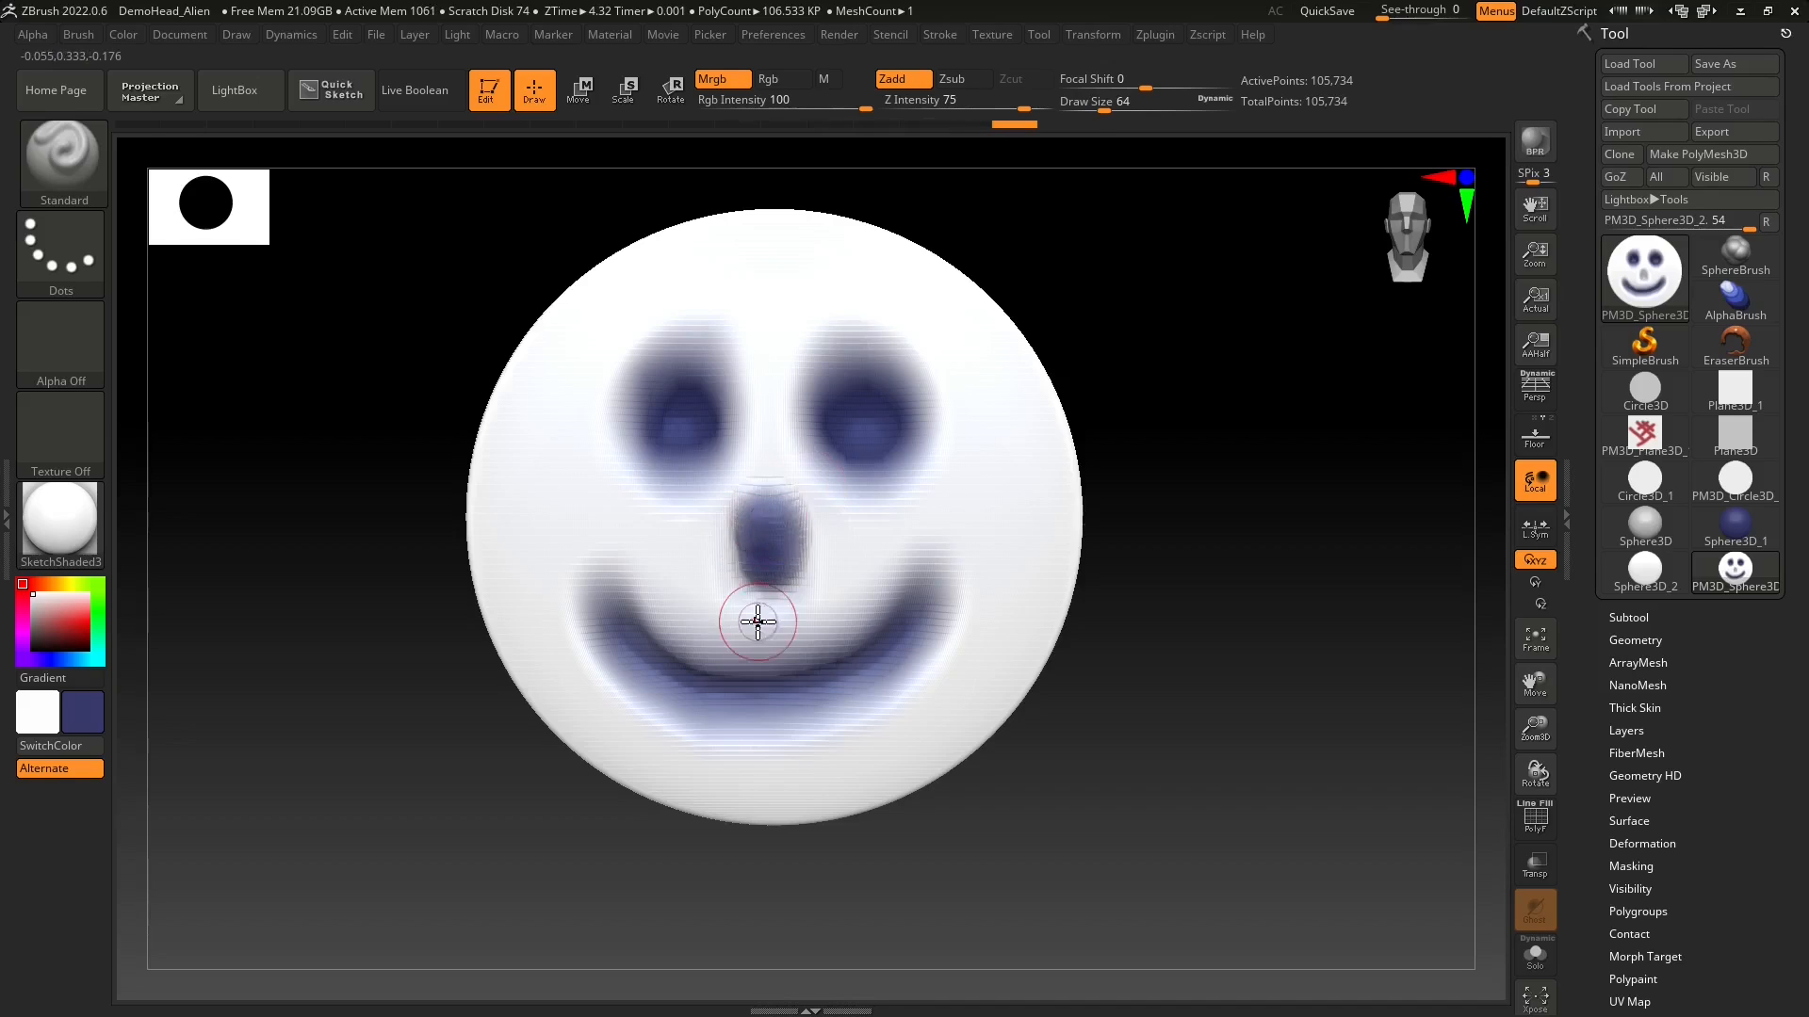
mouse_move(760, 621)
right_mouse_down()
mouse_move(857, 629)
mouse_move(834, 622)
right_mouse_up()
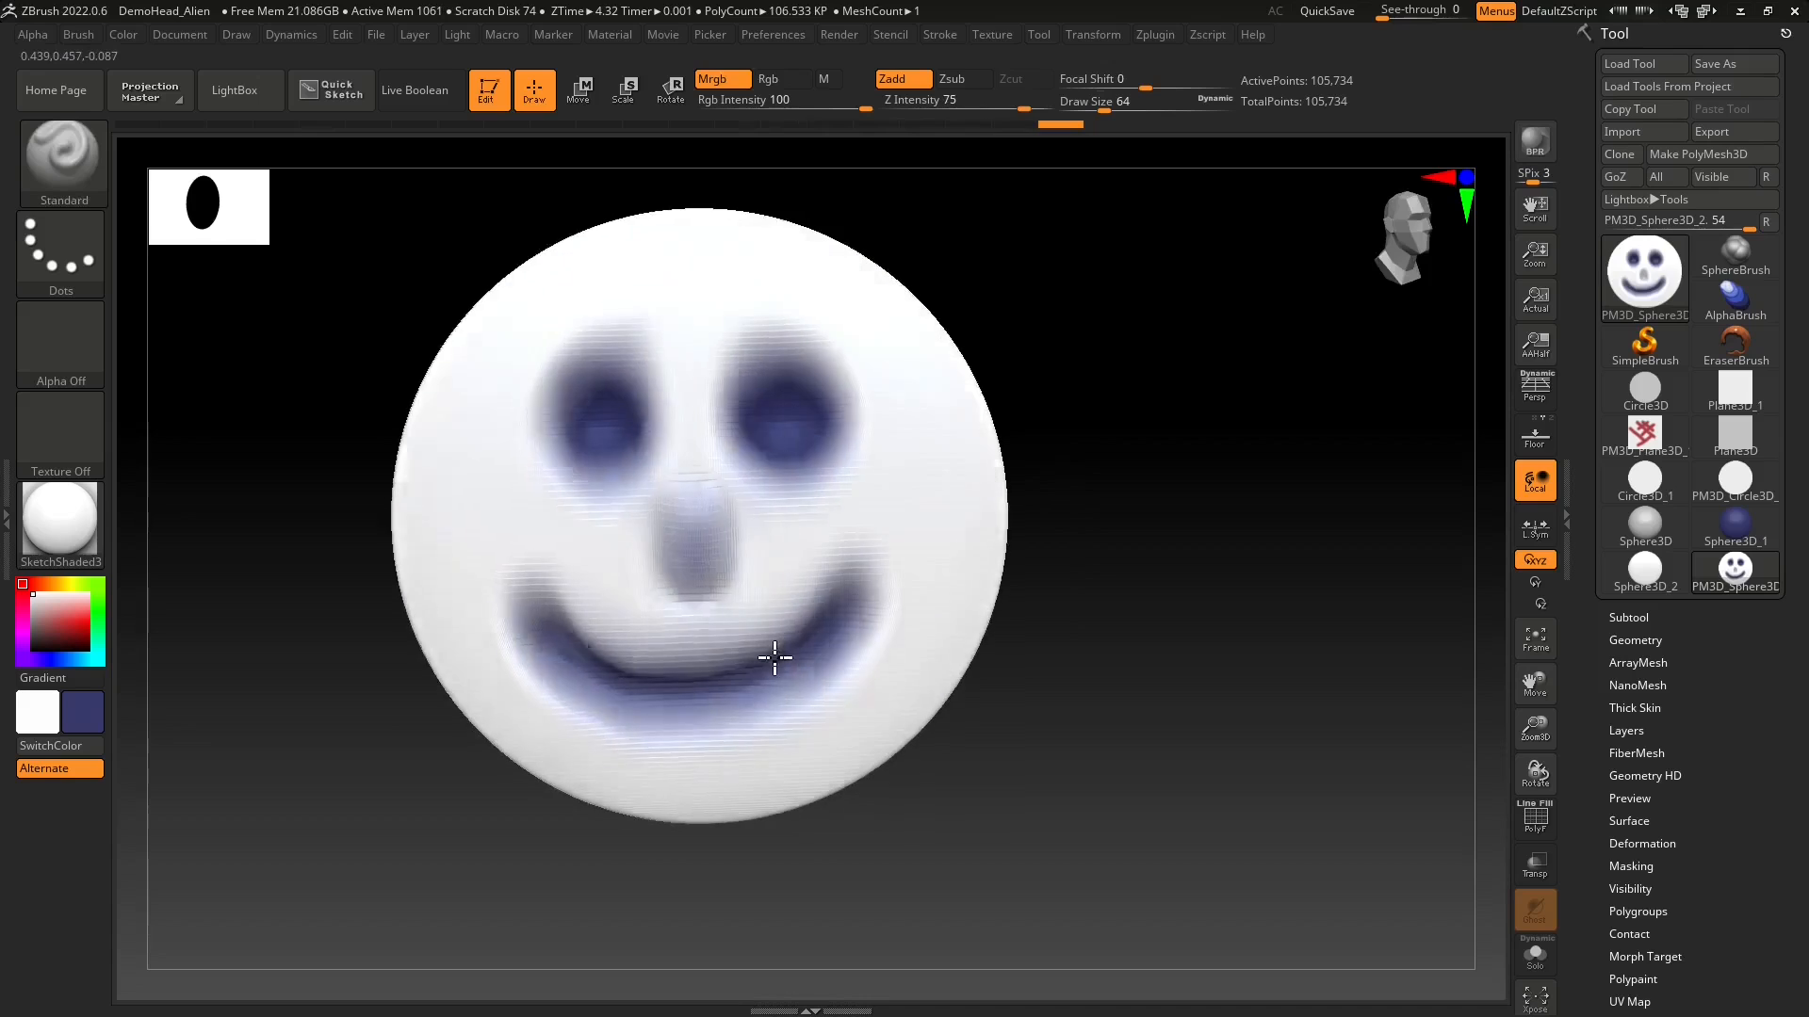
- Try to paint over the nose with inverted Standard brush strokes in the secondary white, and undo the strokes
left_click(644, 504)
mouse_move(645, 504)
left_mouse_down()
mouse_move(760, 525)
mouse_move(693, 529)
left_mouse_up()
key("ctrl+z")
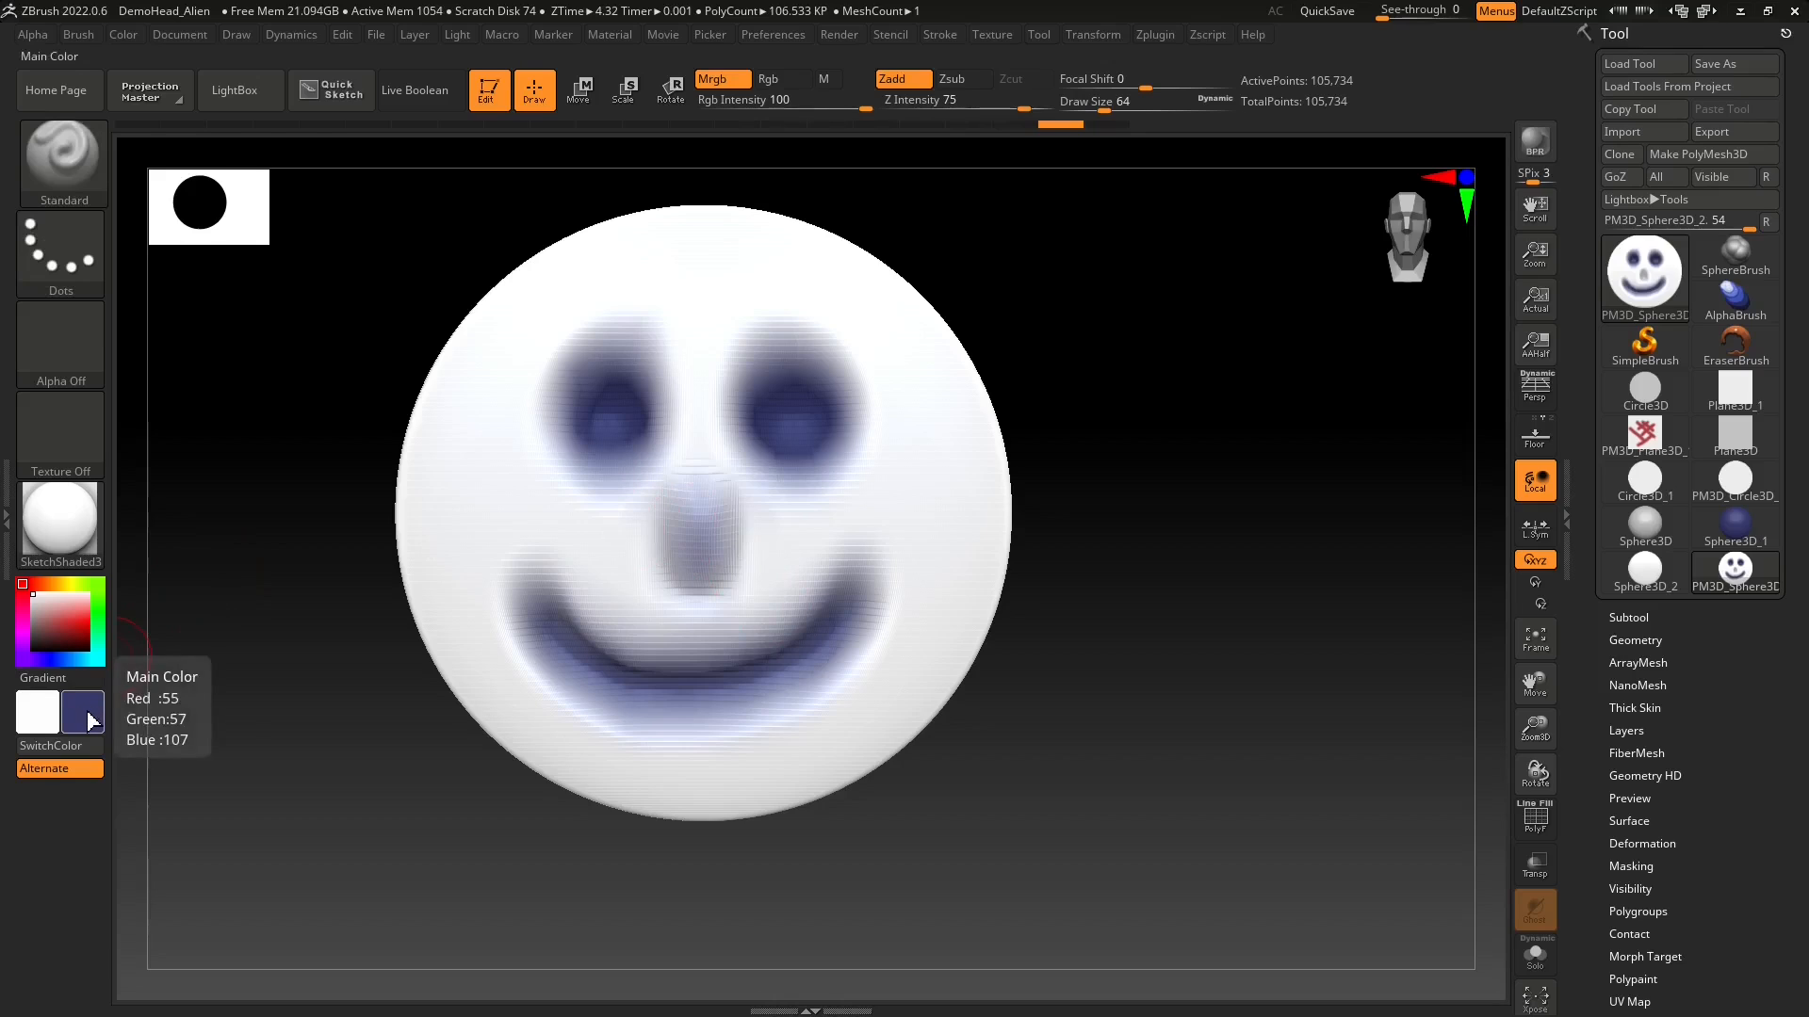
mouse_move(38, 713)
left_mouse_down()
mouse_move(81, 513)
mouse_move(76, 603)
mouse_move(41, 720)
mouse_move(60, 517)
left_mouse_up()
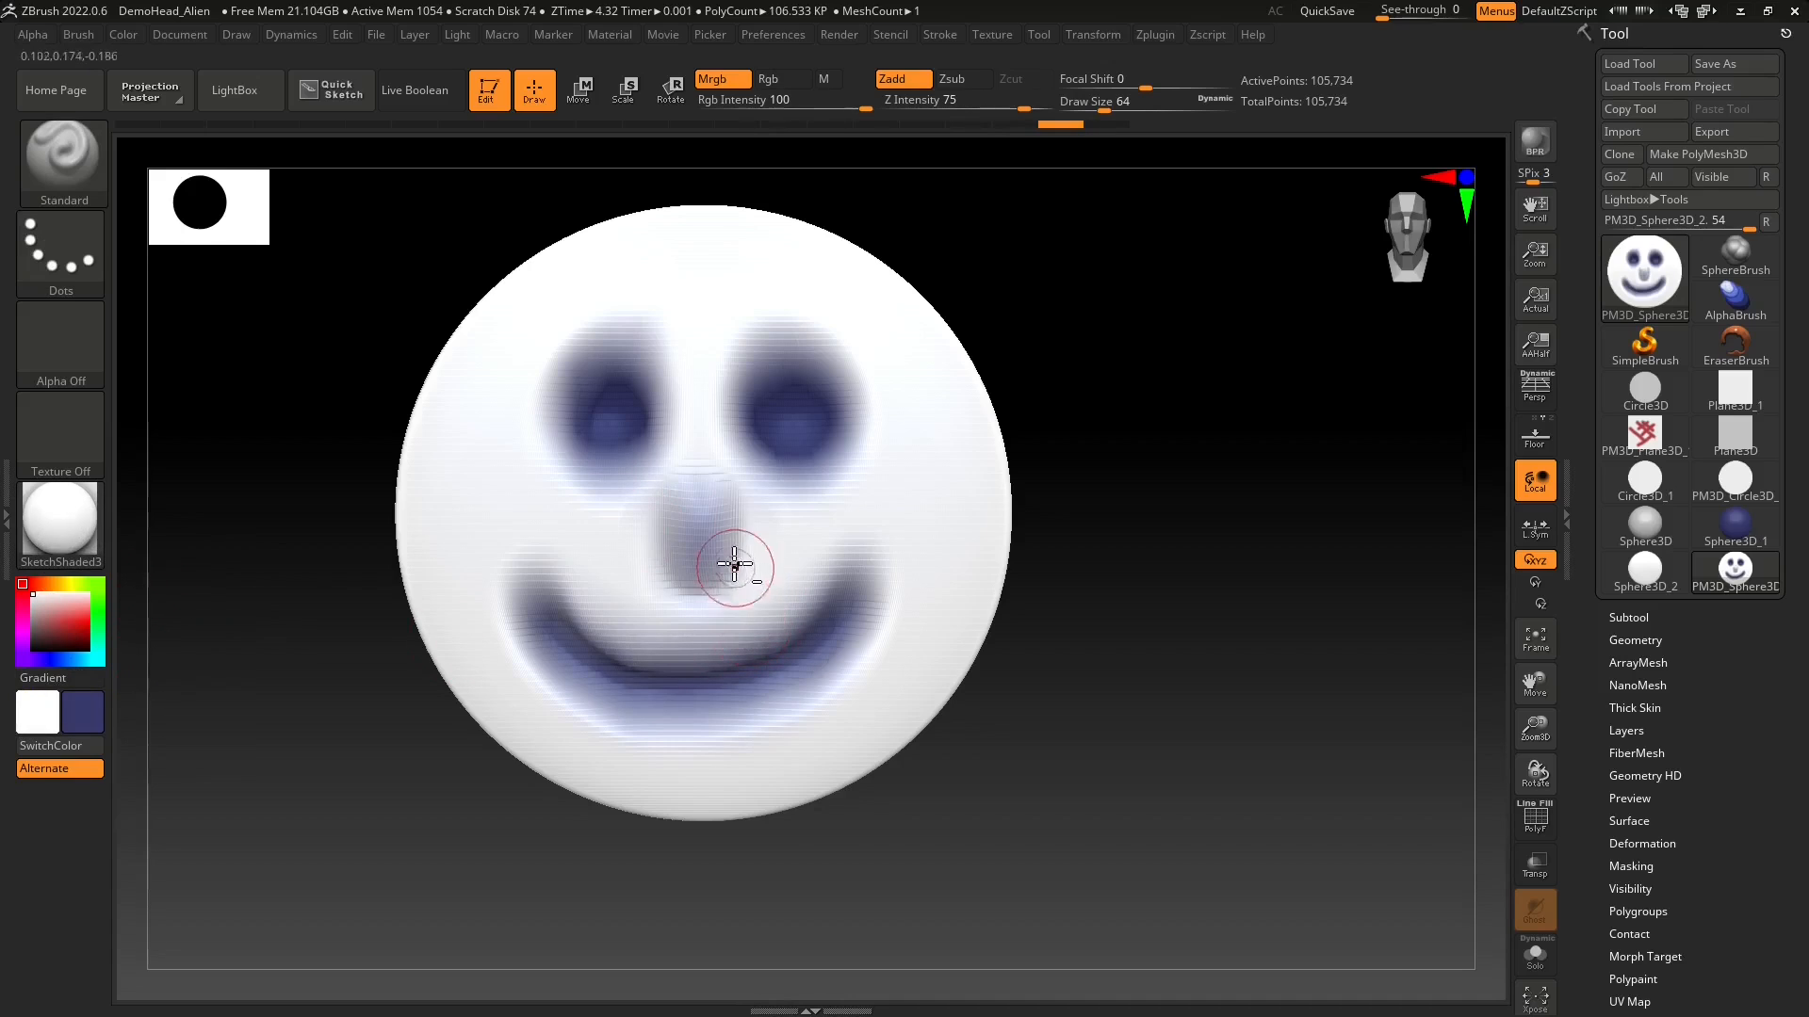
mouse_move(708, 520)
left_mouse_down()
mouse_move(695, 505)
mouse_move(706, 540)
left_mouse_up()
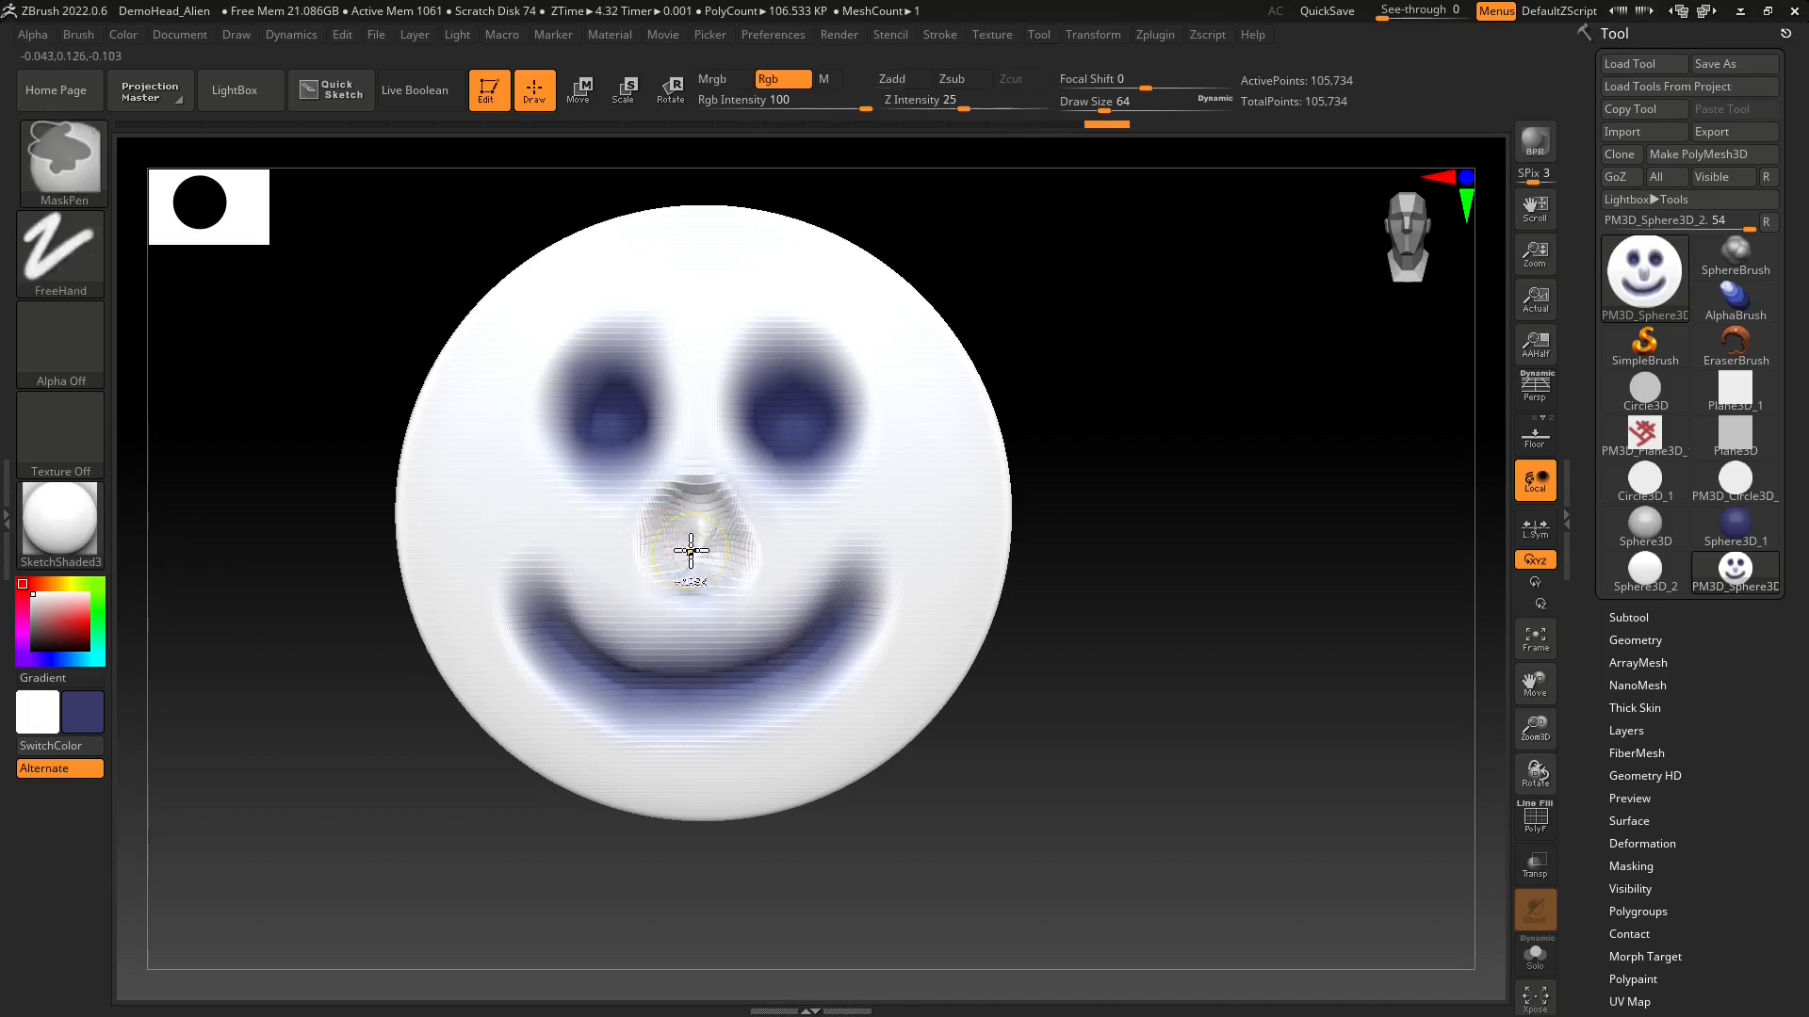
key("ctrl+z")
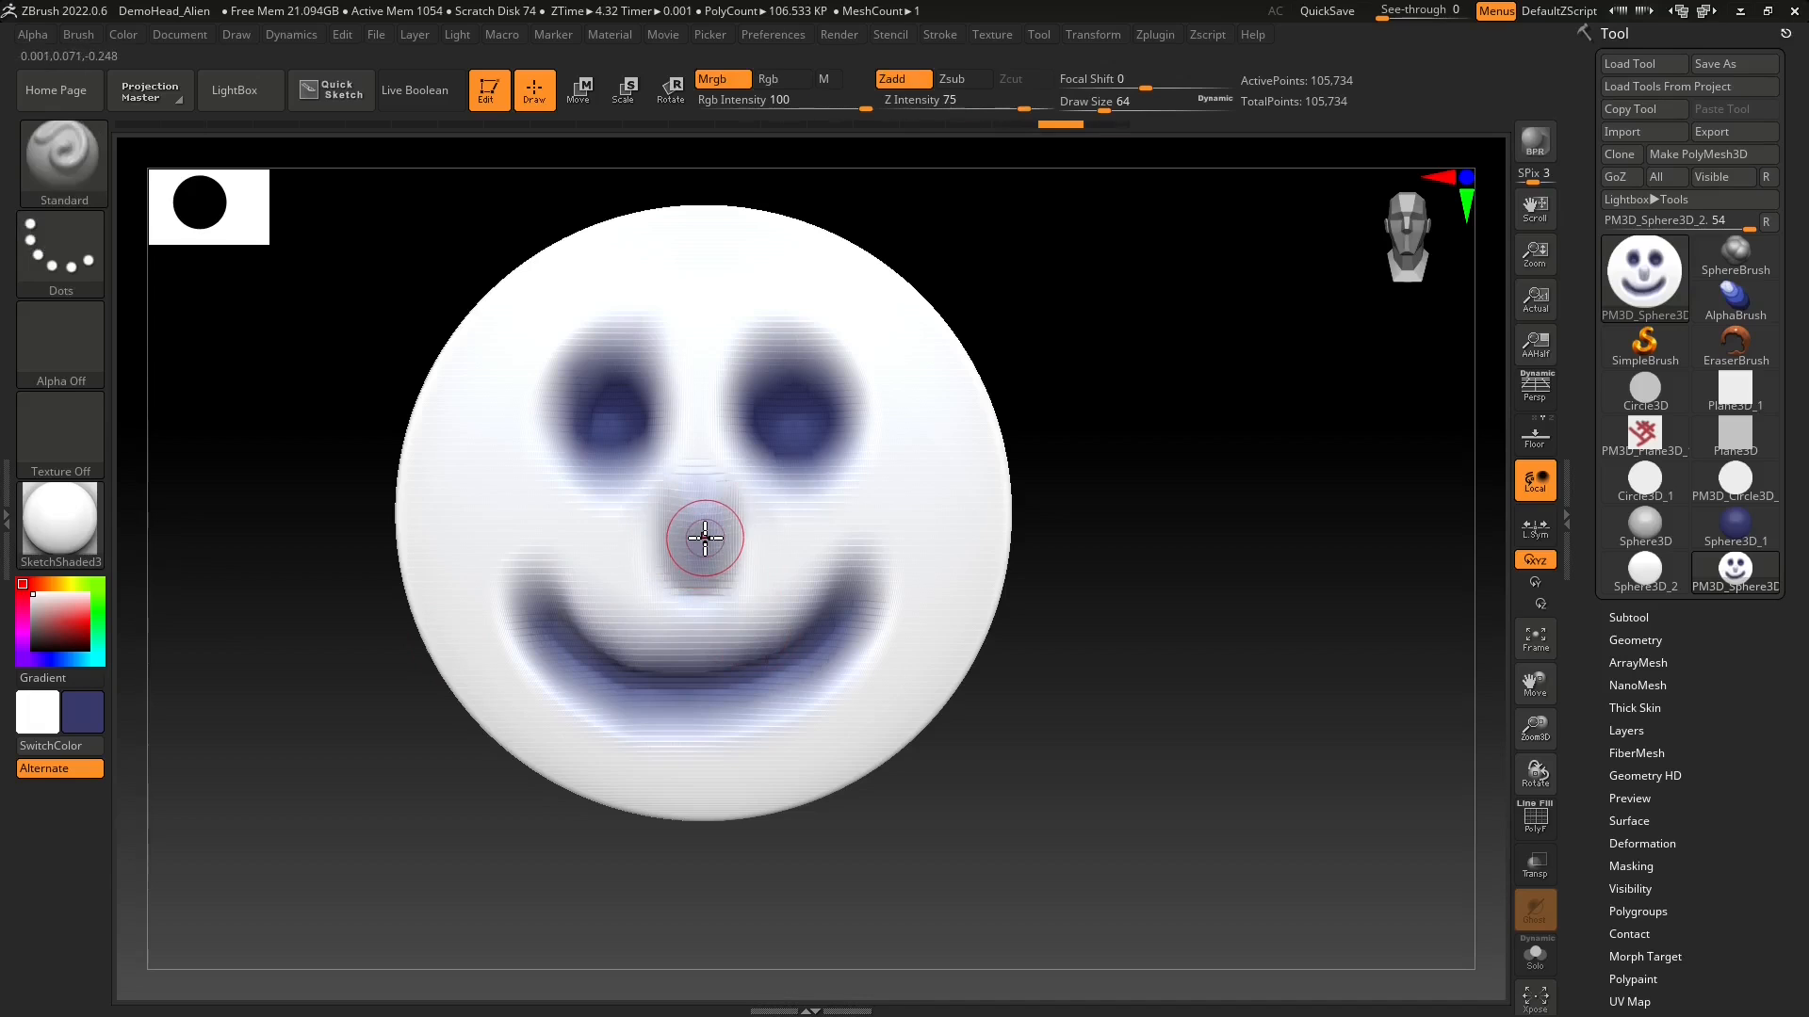
- Swap the main and secondary colours and build up a raised white nose between the eyes with the Standard brush
key("v")
mouse_move(705, 536)
left_mouse_down()
mouse_move(710, 512)
mouse_move(696, 535)
mouse_move(741, 531)
mouse_move(711, 575)
mouse_move(719, 504)
left_mouse_up()
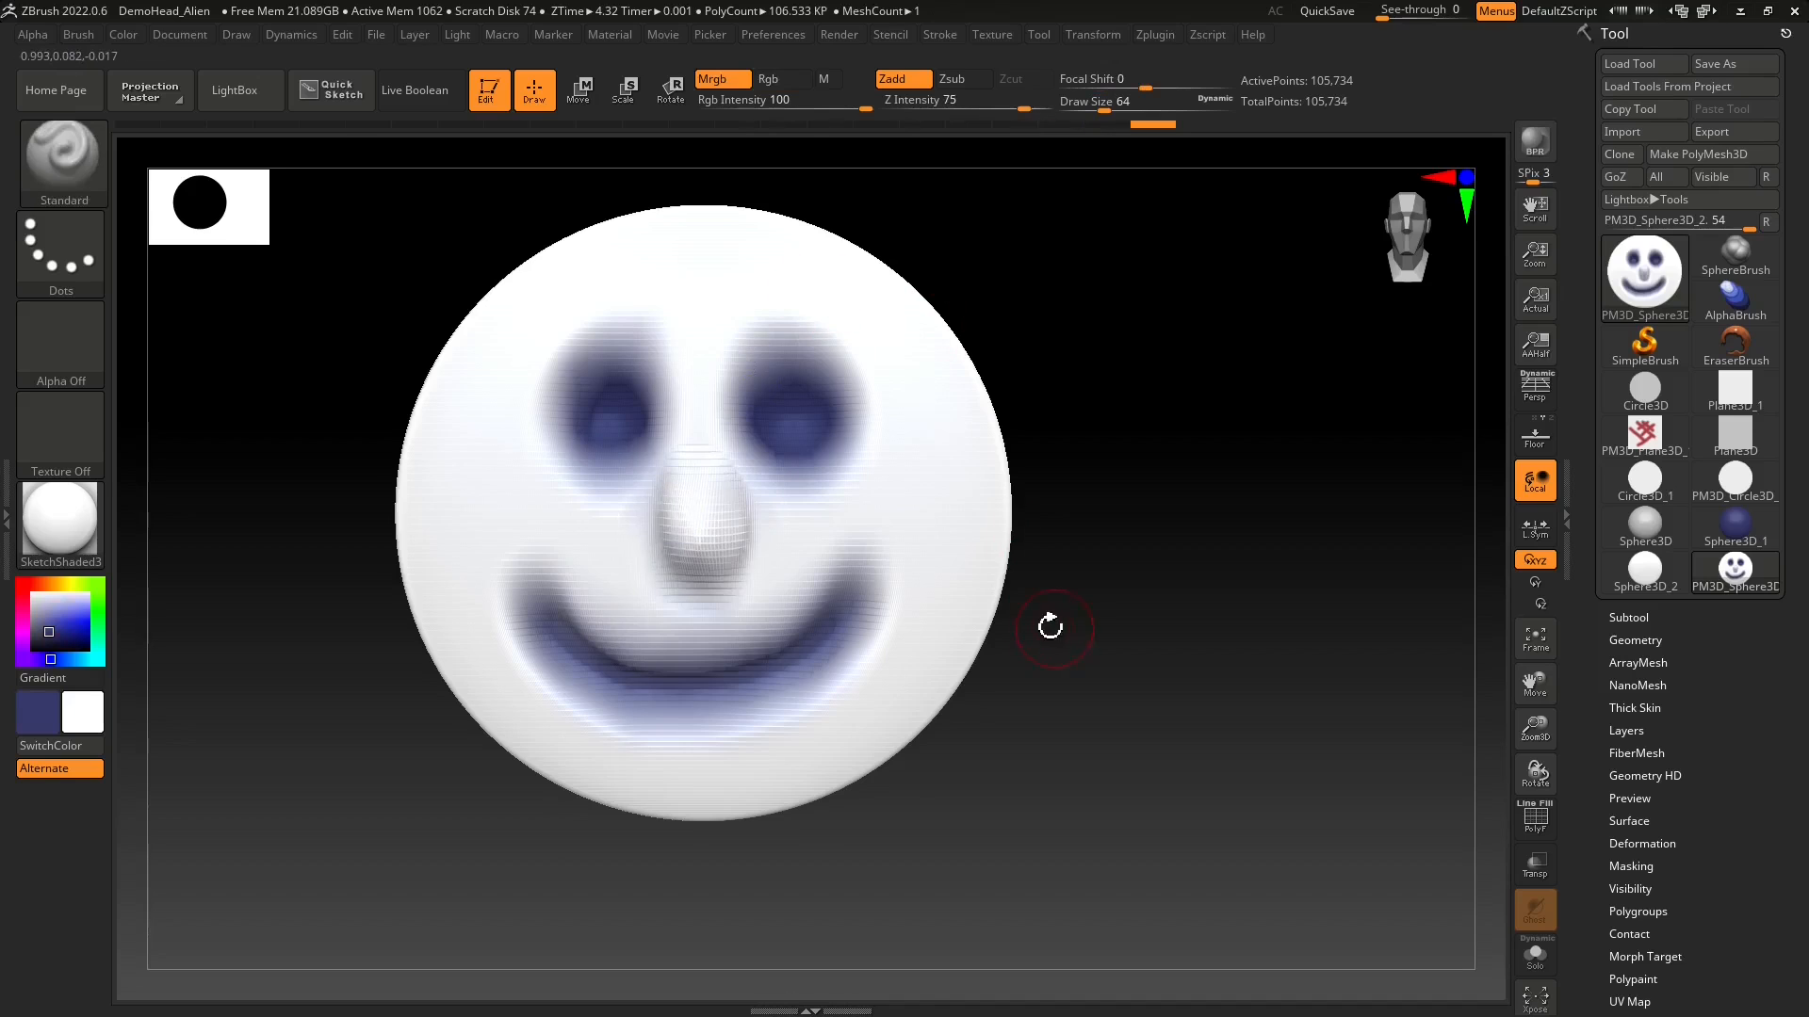
mouse_move(1049, 622)
left_mouse_down()
mouse_move(989, 618)
mouse_move(1053, 630)
left_mouse_up()
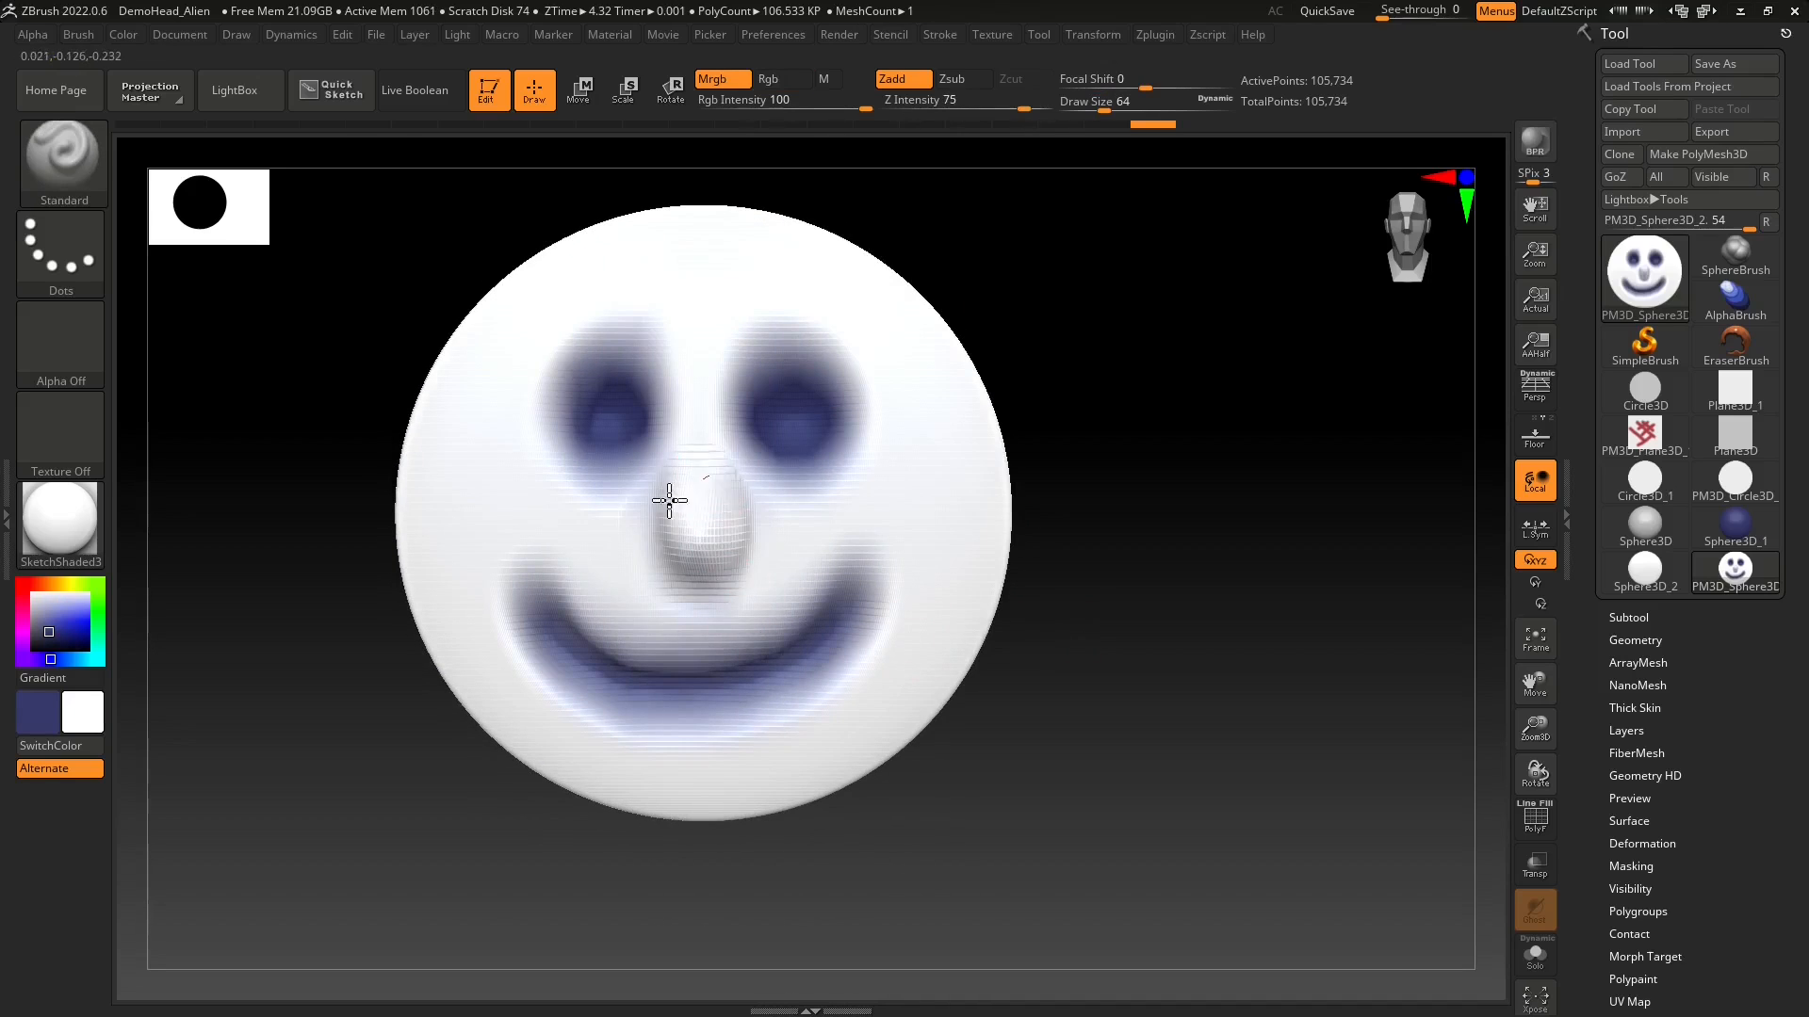
left_click_drag(617, 514, 702, 492)
key("ctrl+z")
key("ctrl+z")
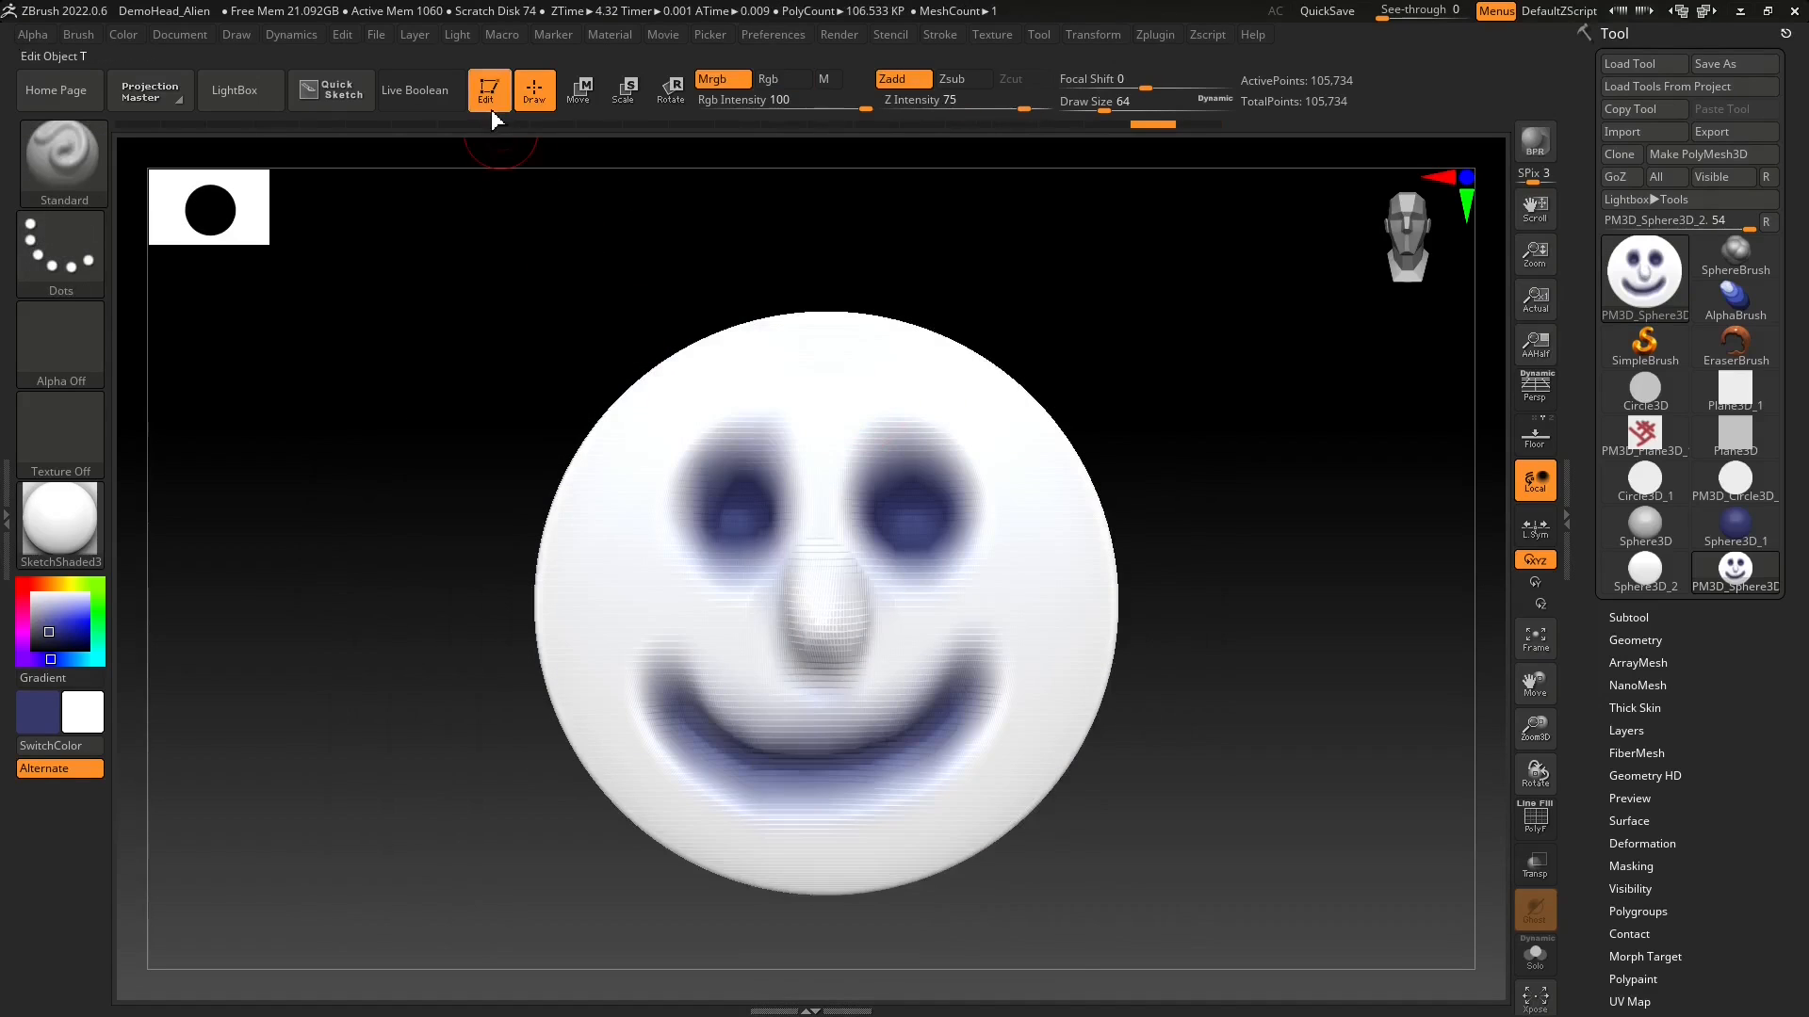
- Switch the face sphere from 3D editing to 2.5D mode and draw a tiny copy of it on the forehead
left_click(488, 91)
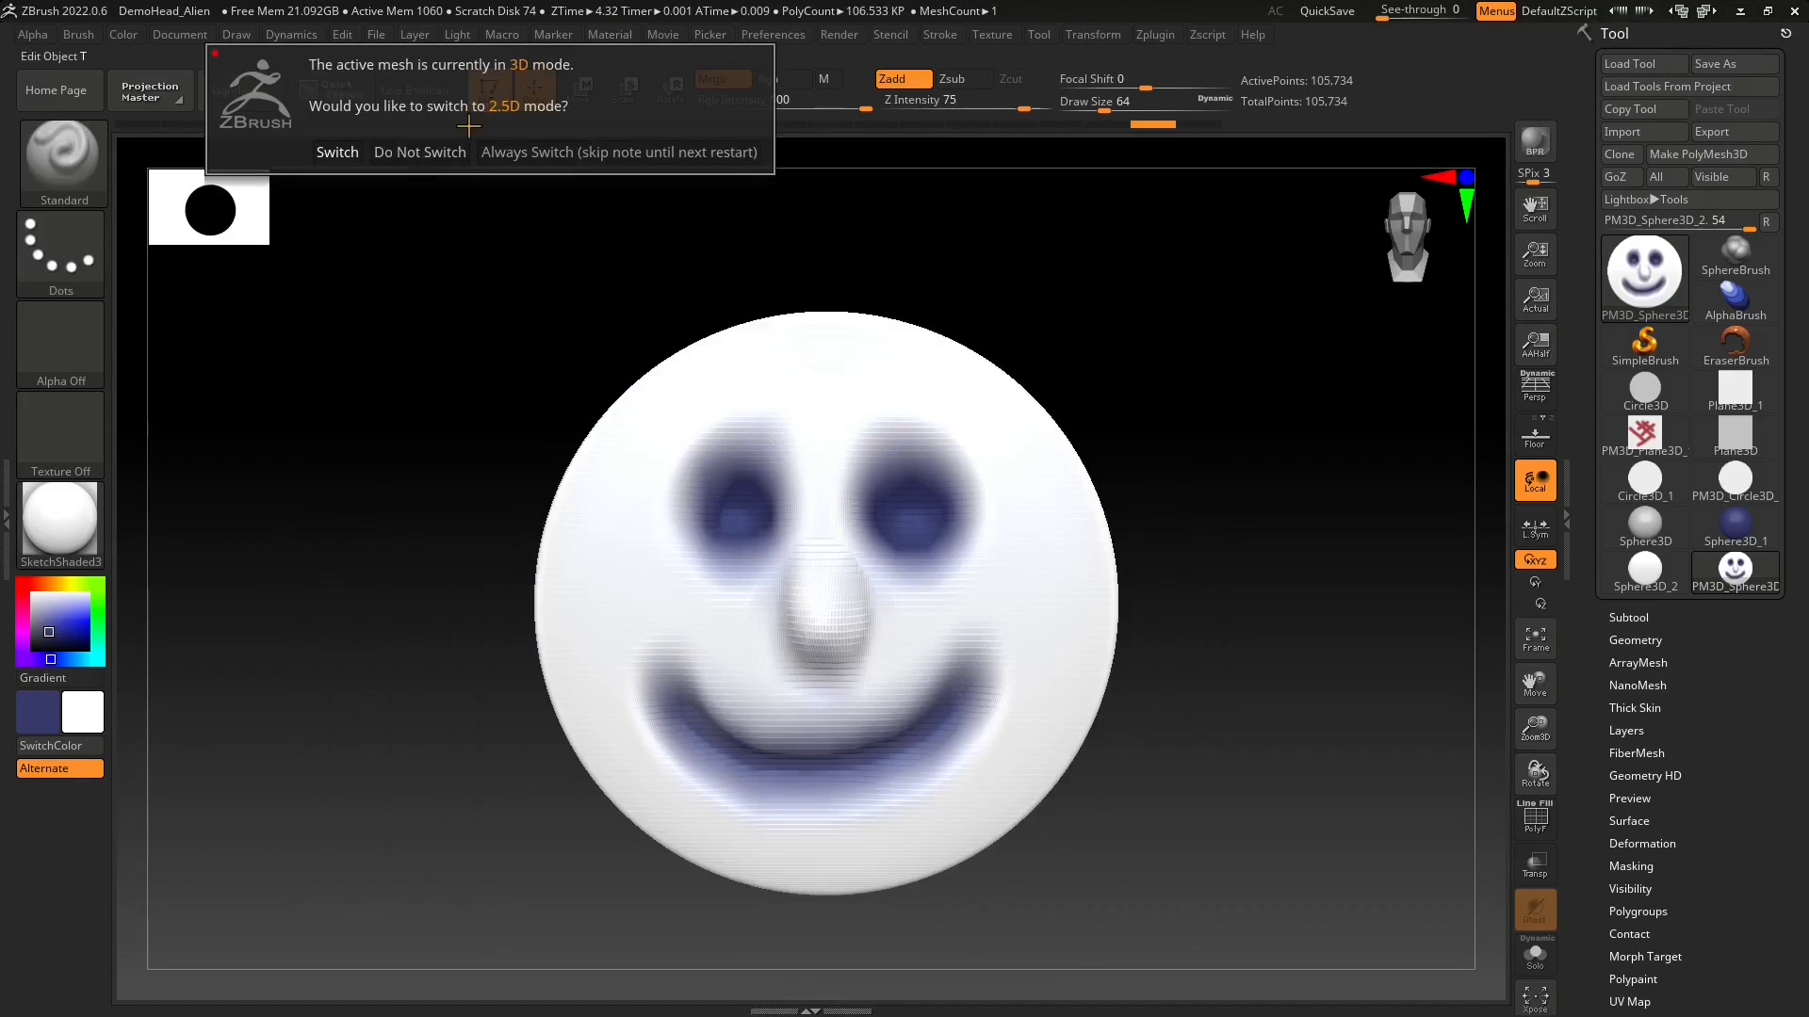
left_click(336, 152)
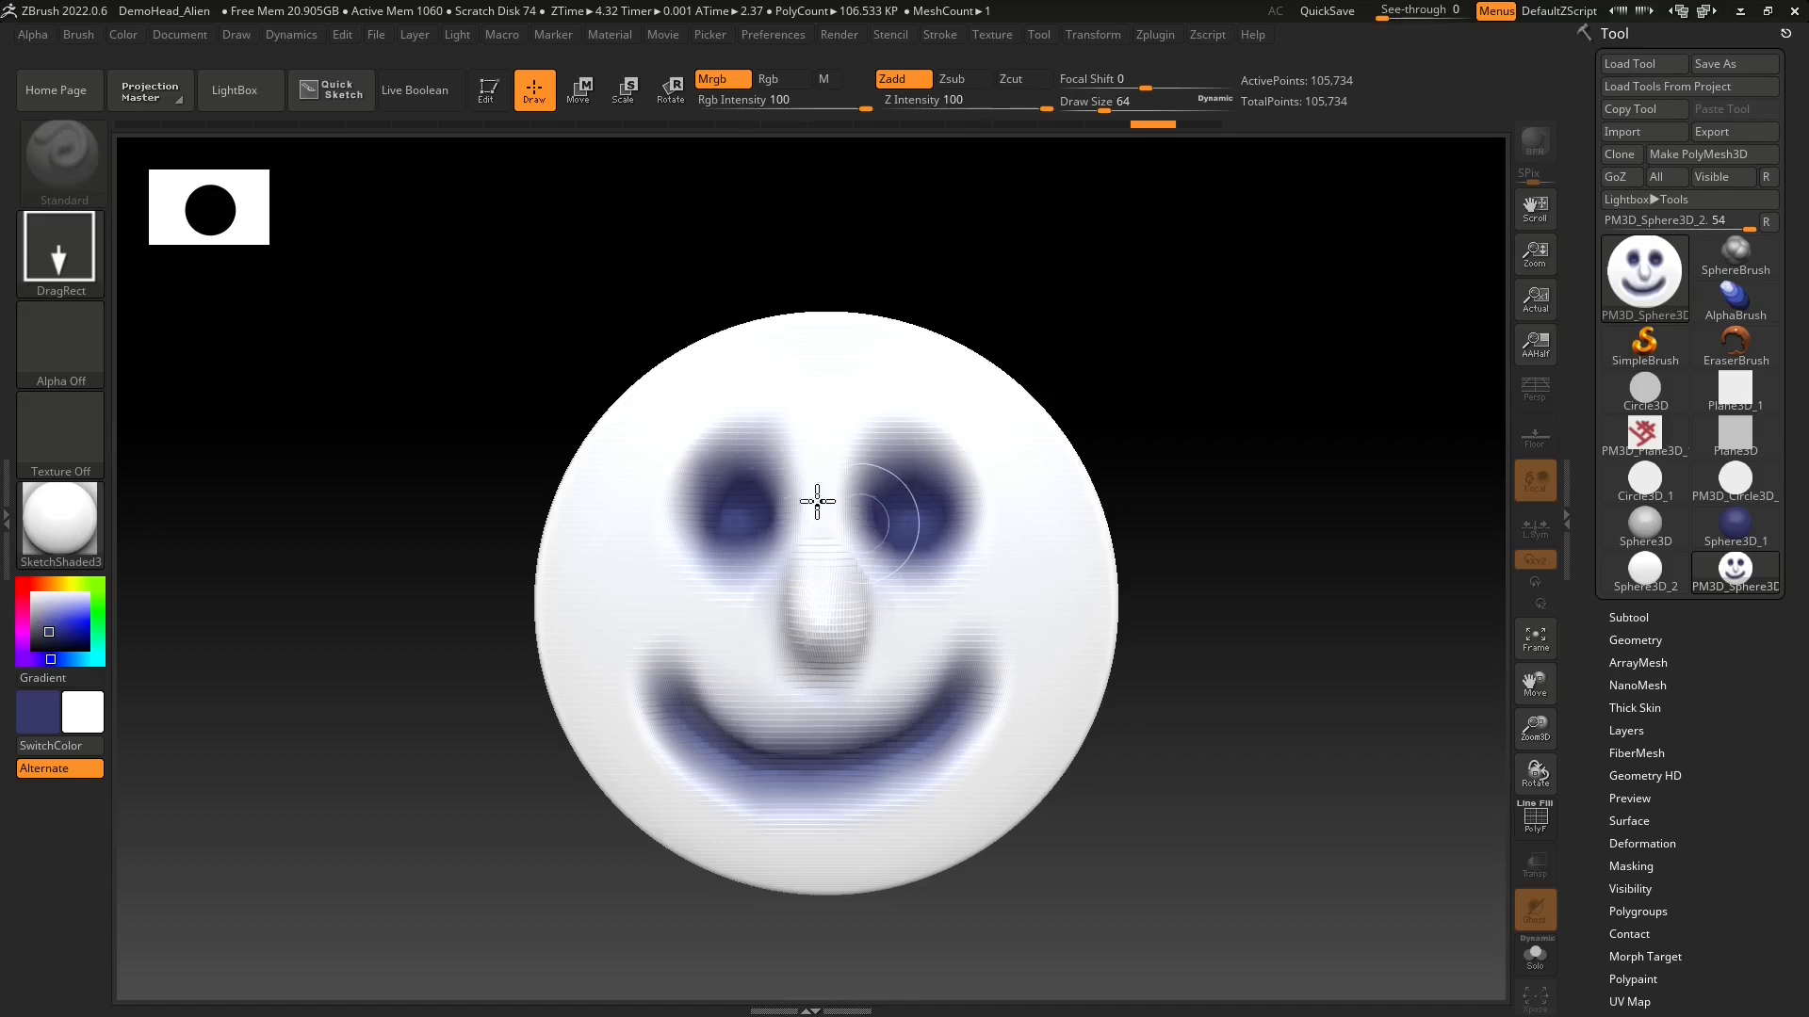
left_click_drag(876, 380, 853, 412)
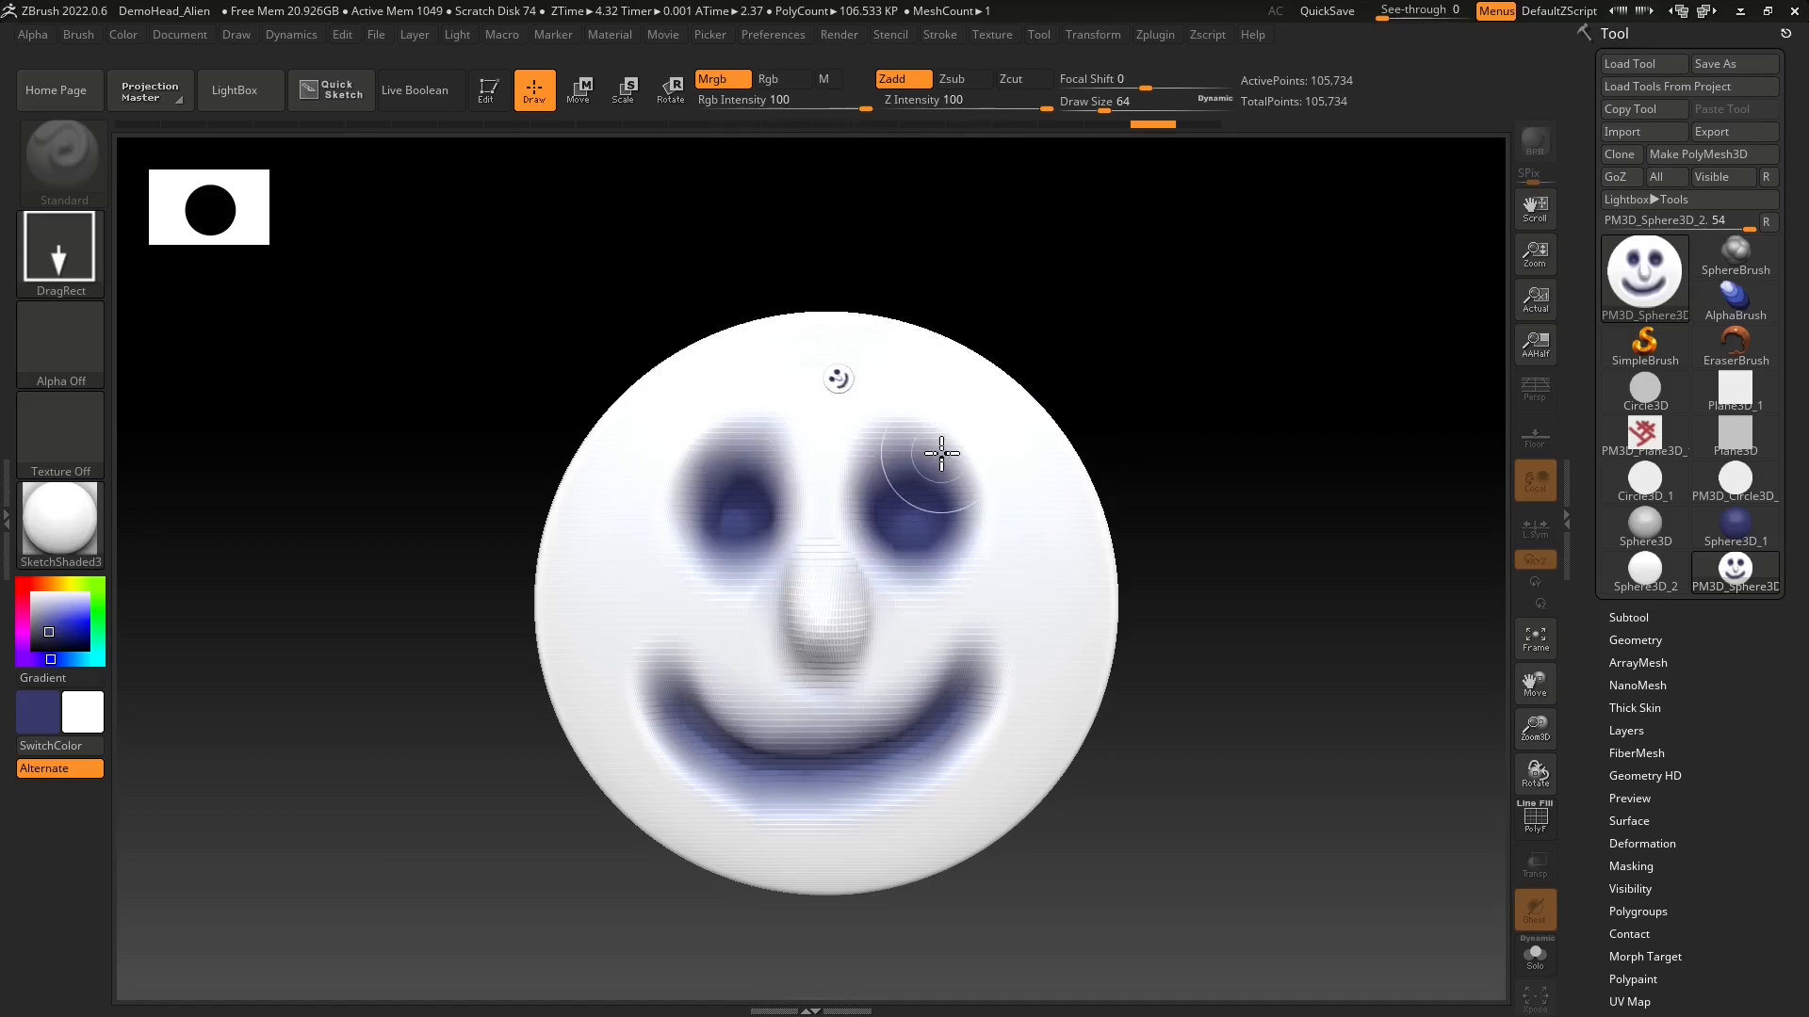
- Choose the PolyMesh3D star and scatter stars of different sizes on both sides of the face
left_click(1633, 264)
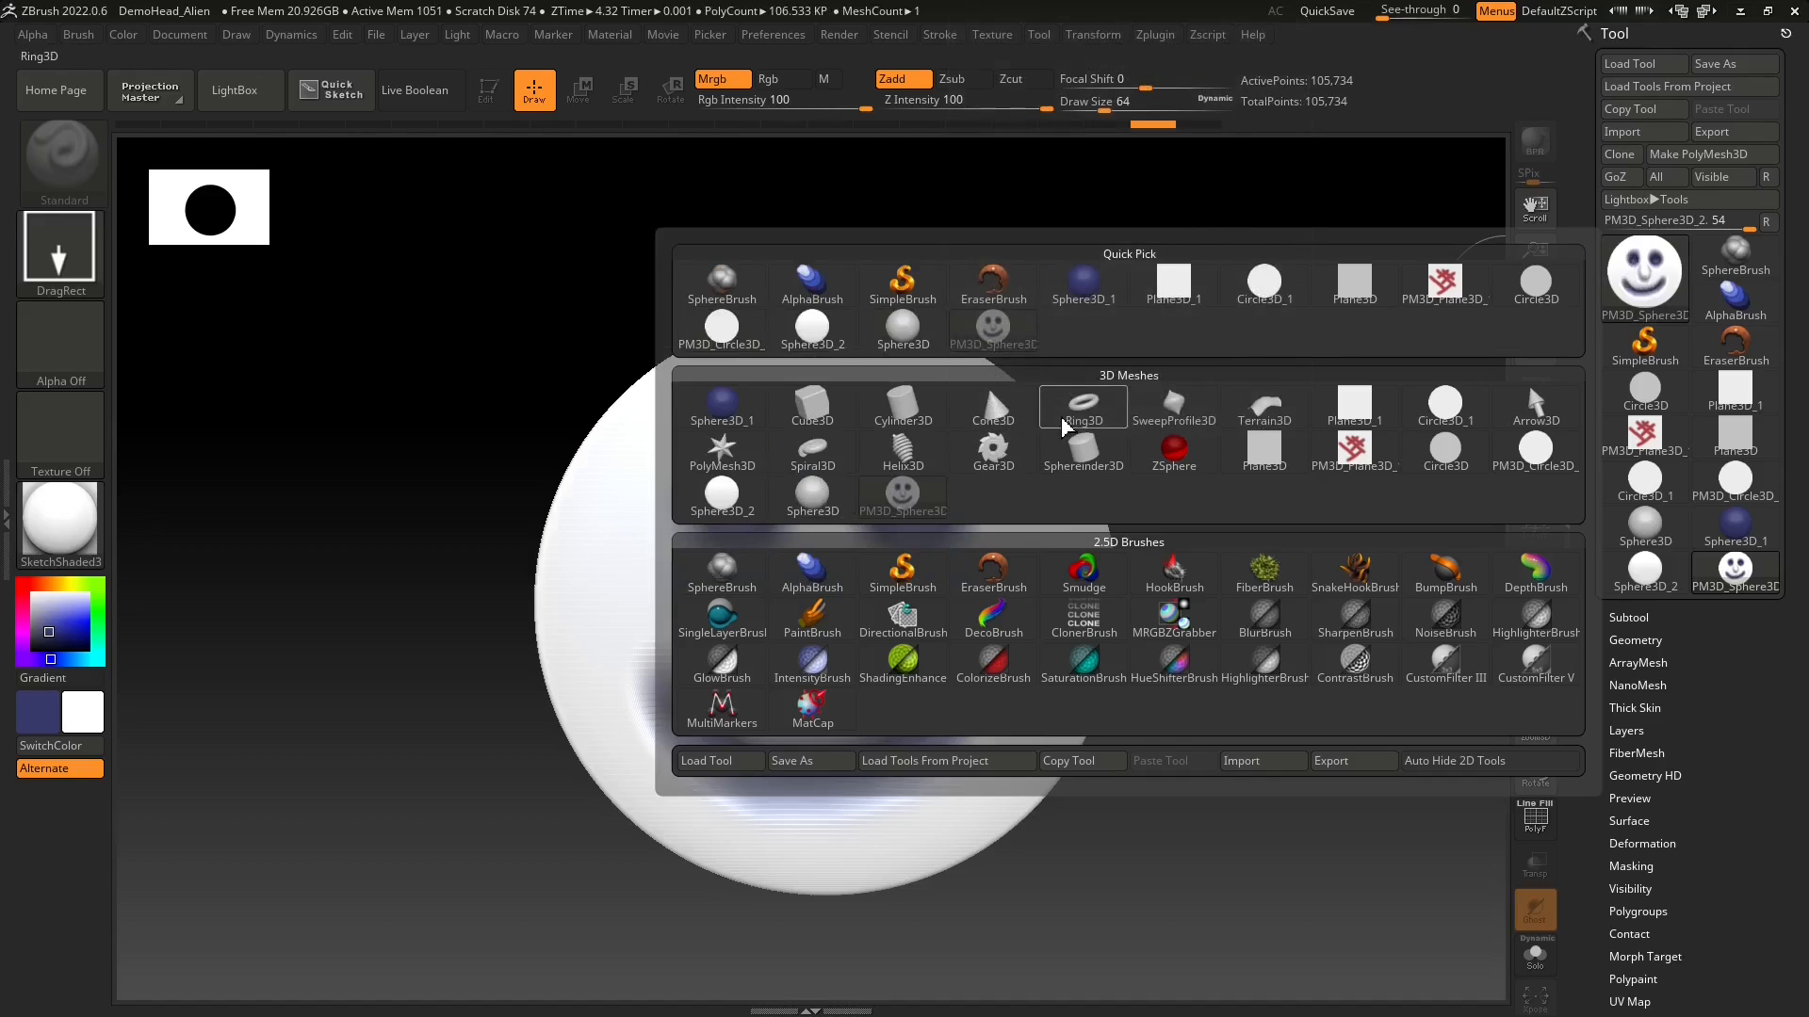
left_click(722, 452)
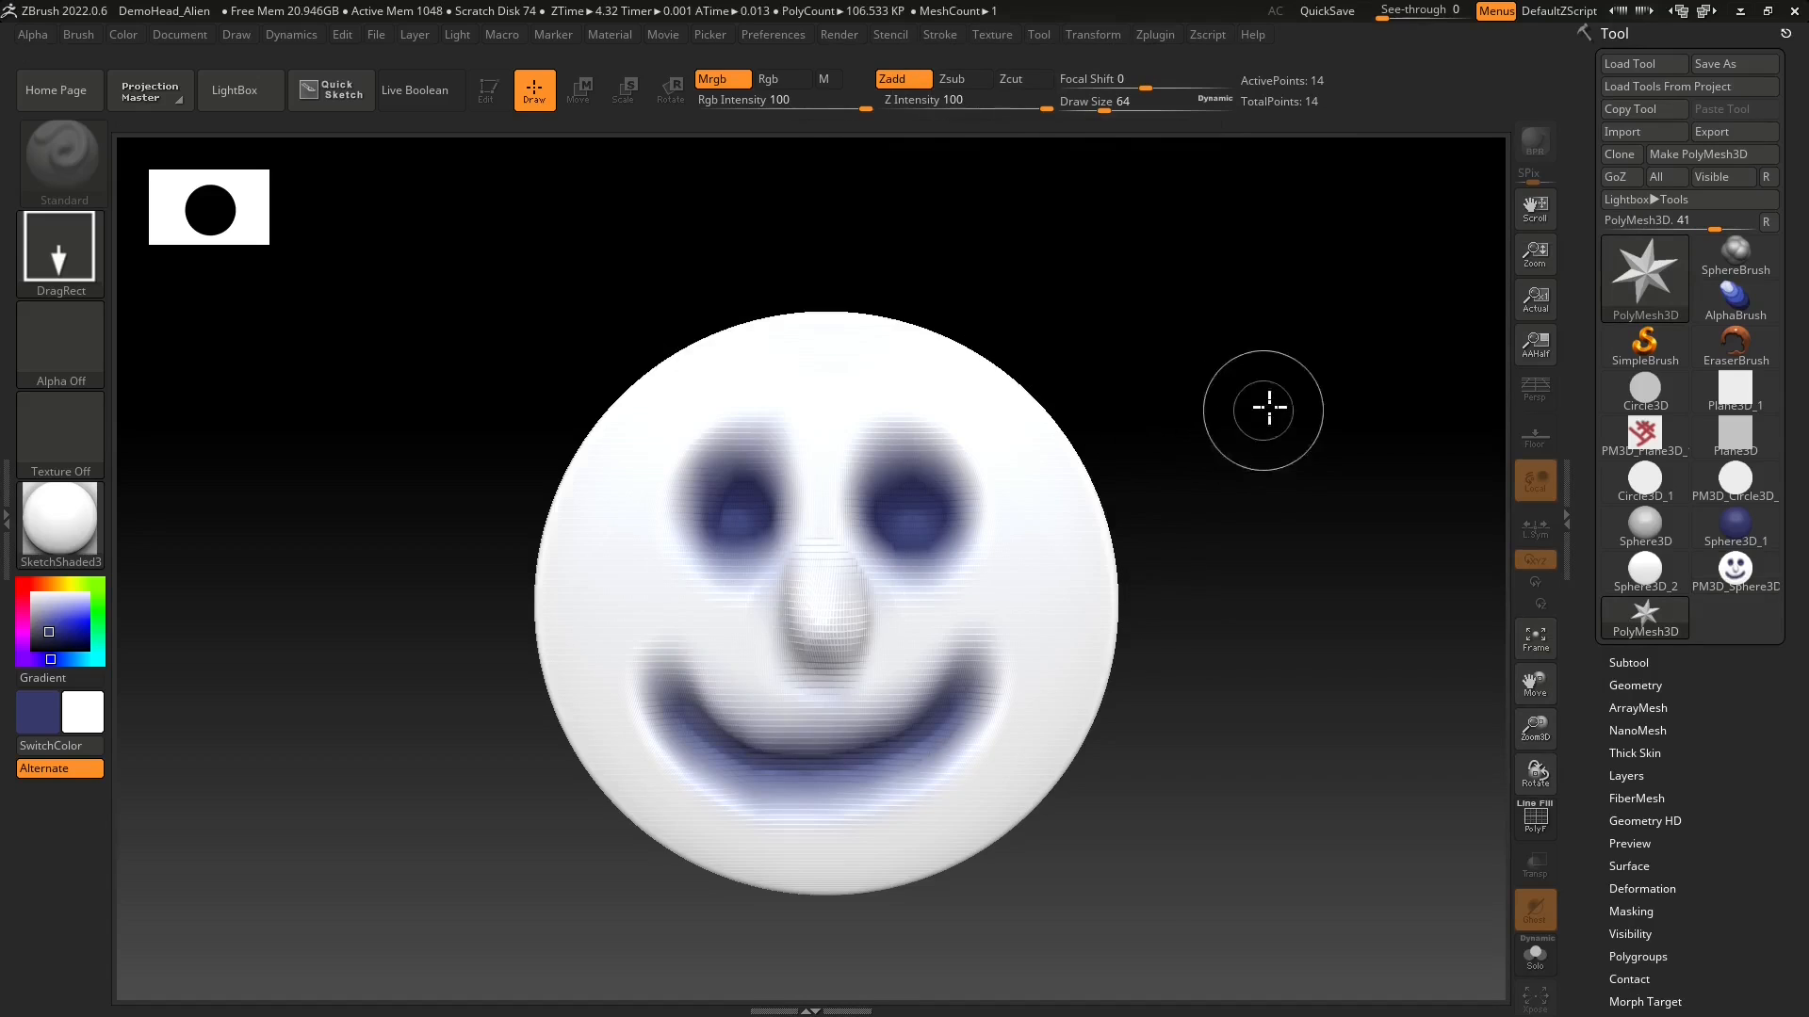
left_click(1254, 432)
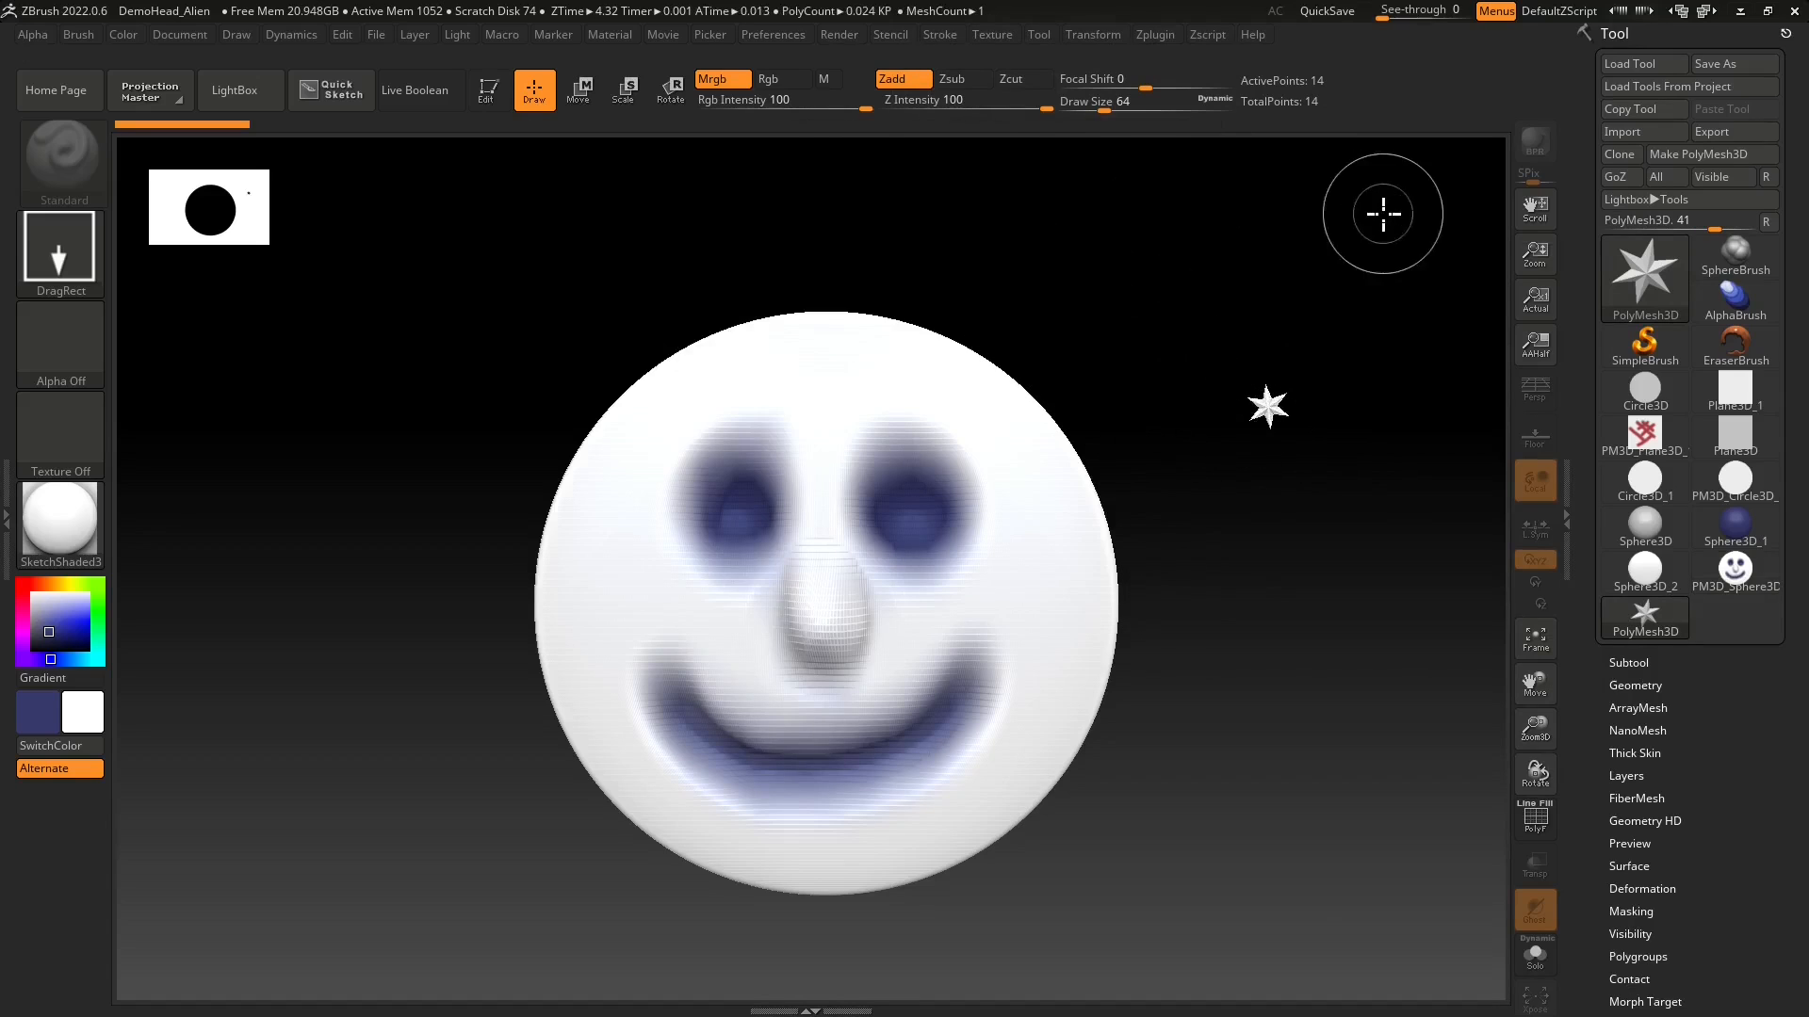
left_click_drag(1370, 254, 1344, 254)
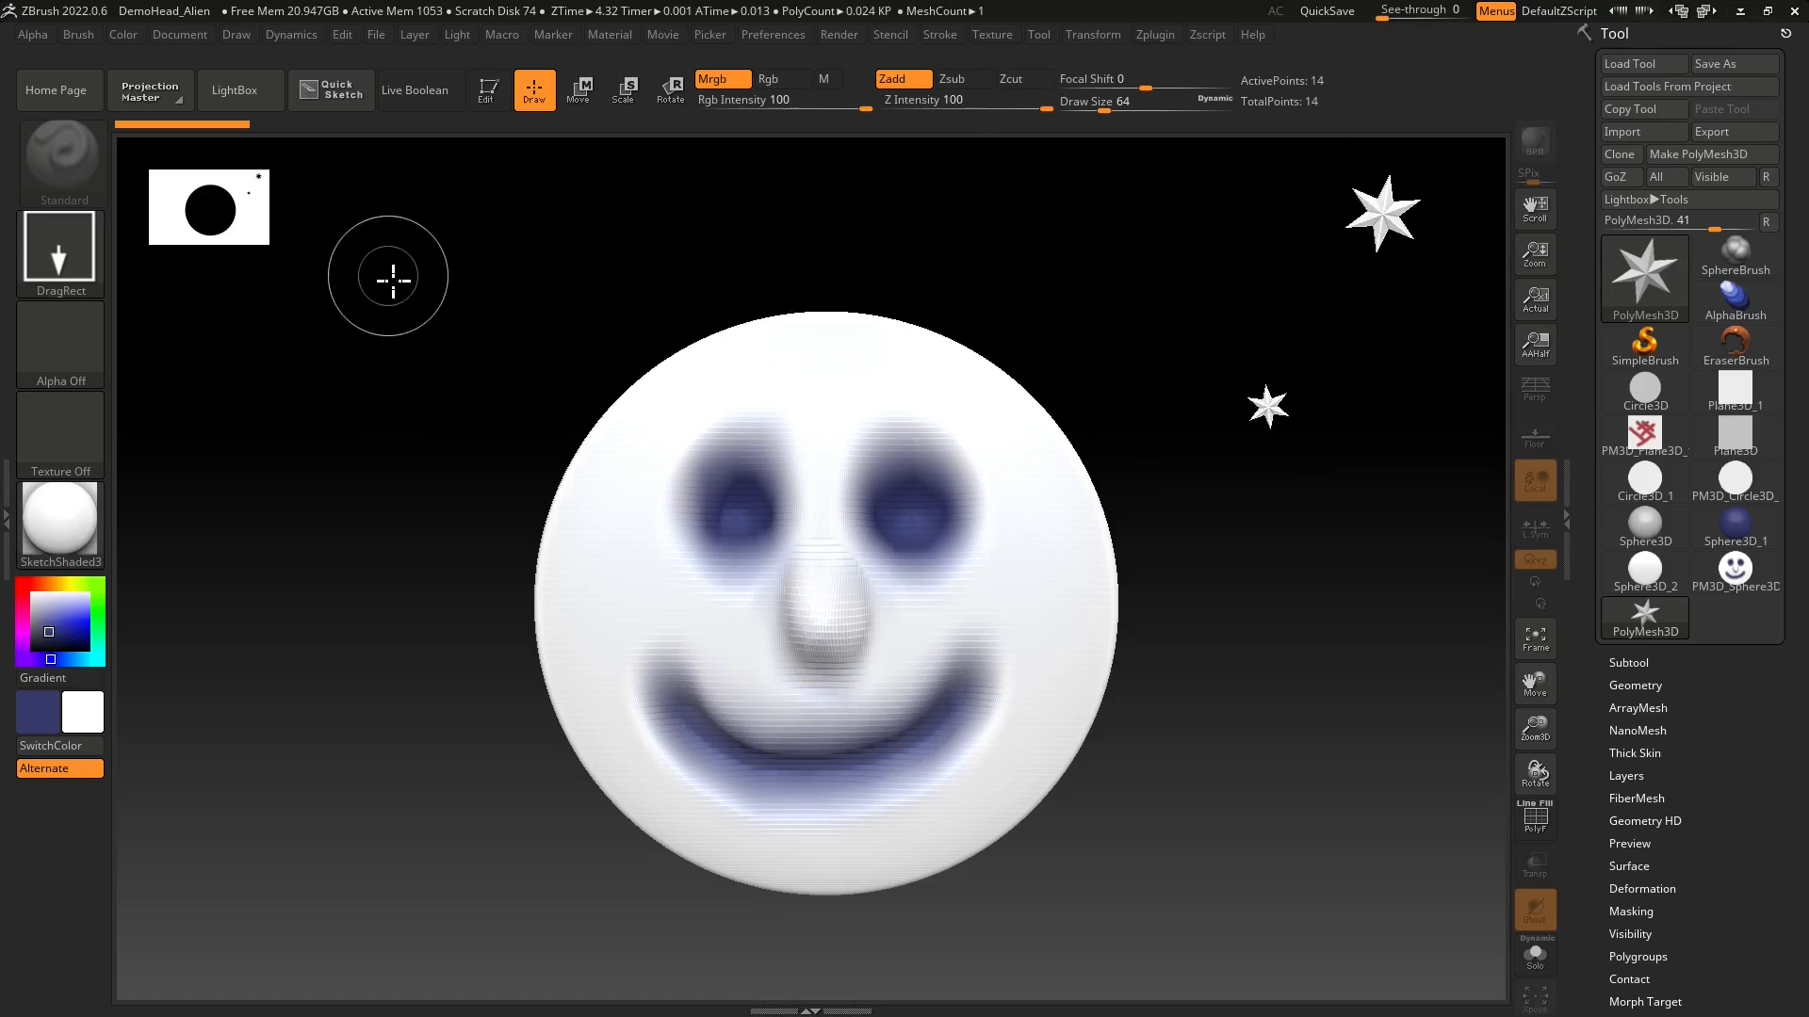
left_click_drag(257, 427, 307, 477)
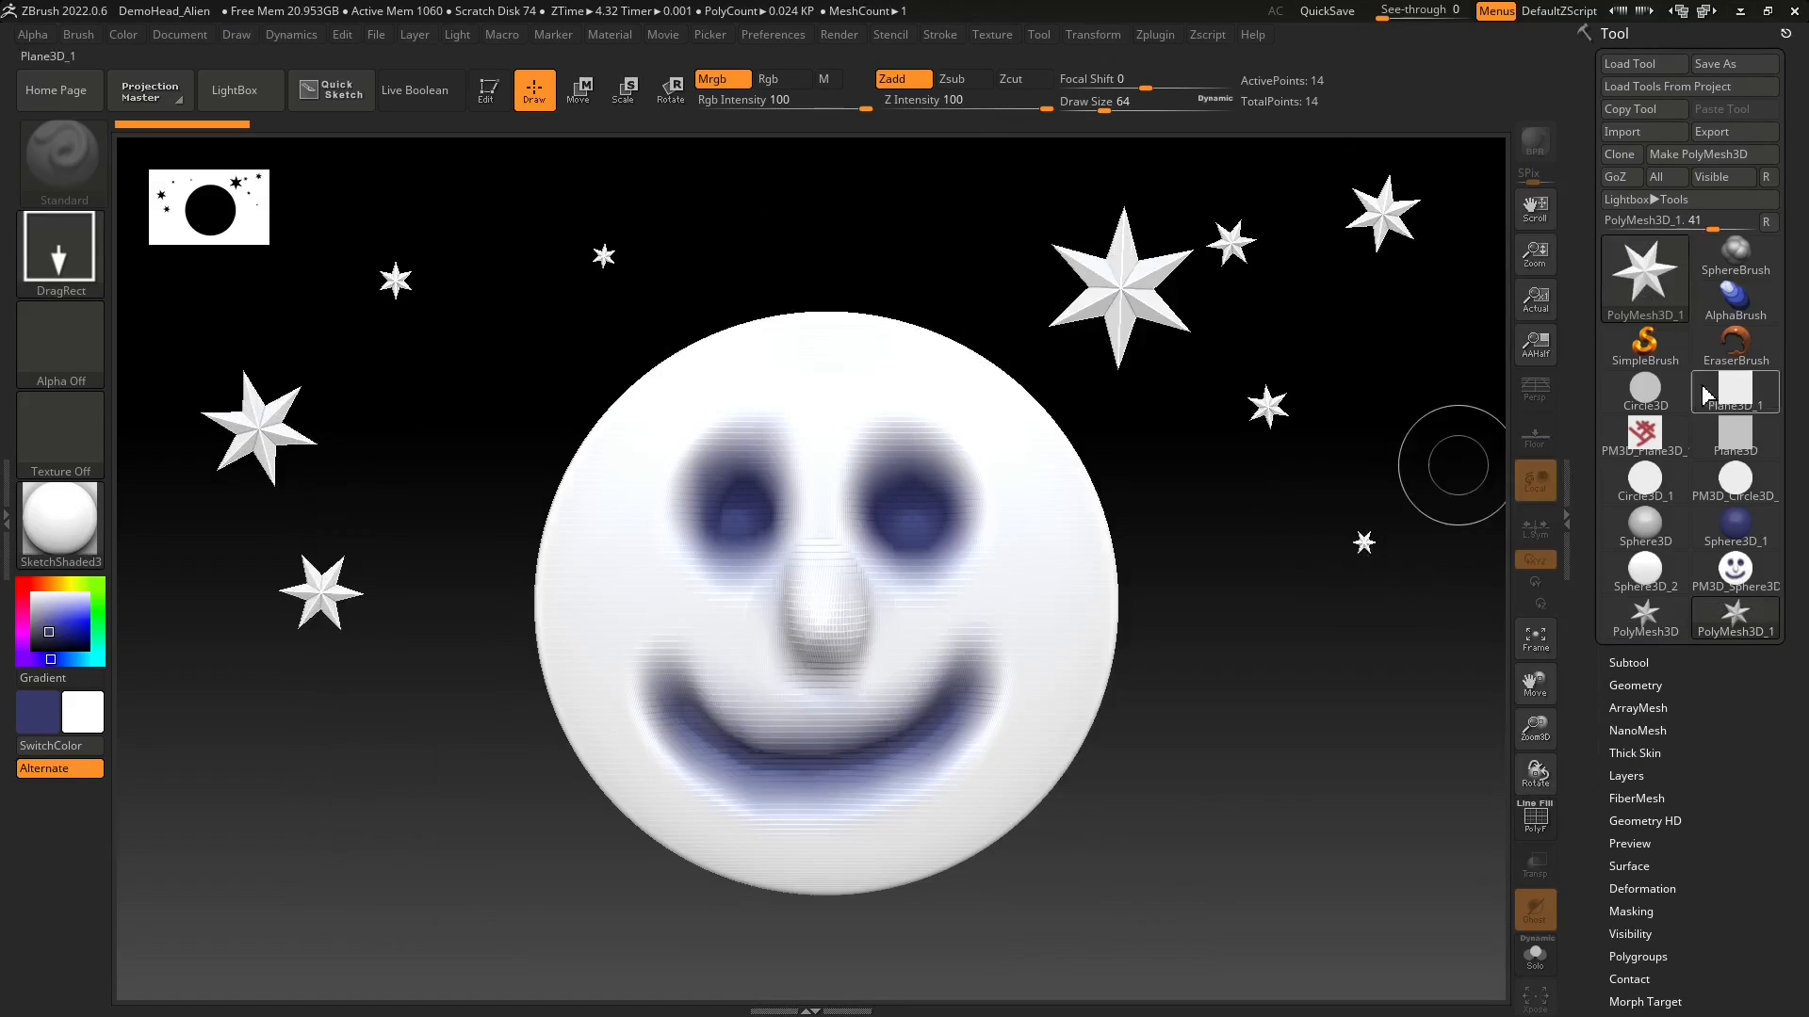
- Choose the Gear3D mesh and draw three gears of different sizes on the canvas, two under the chin and one to its right
left_click(1647, 282)
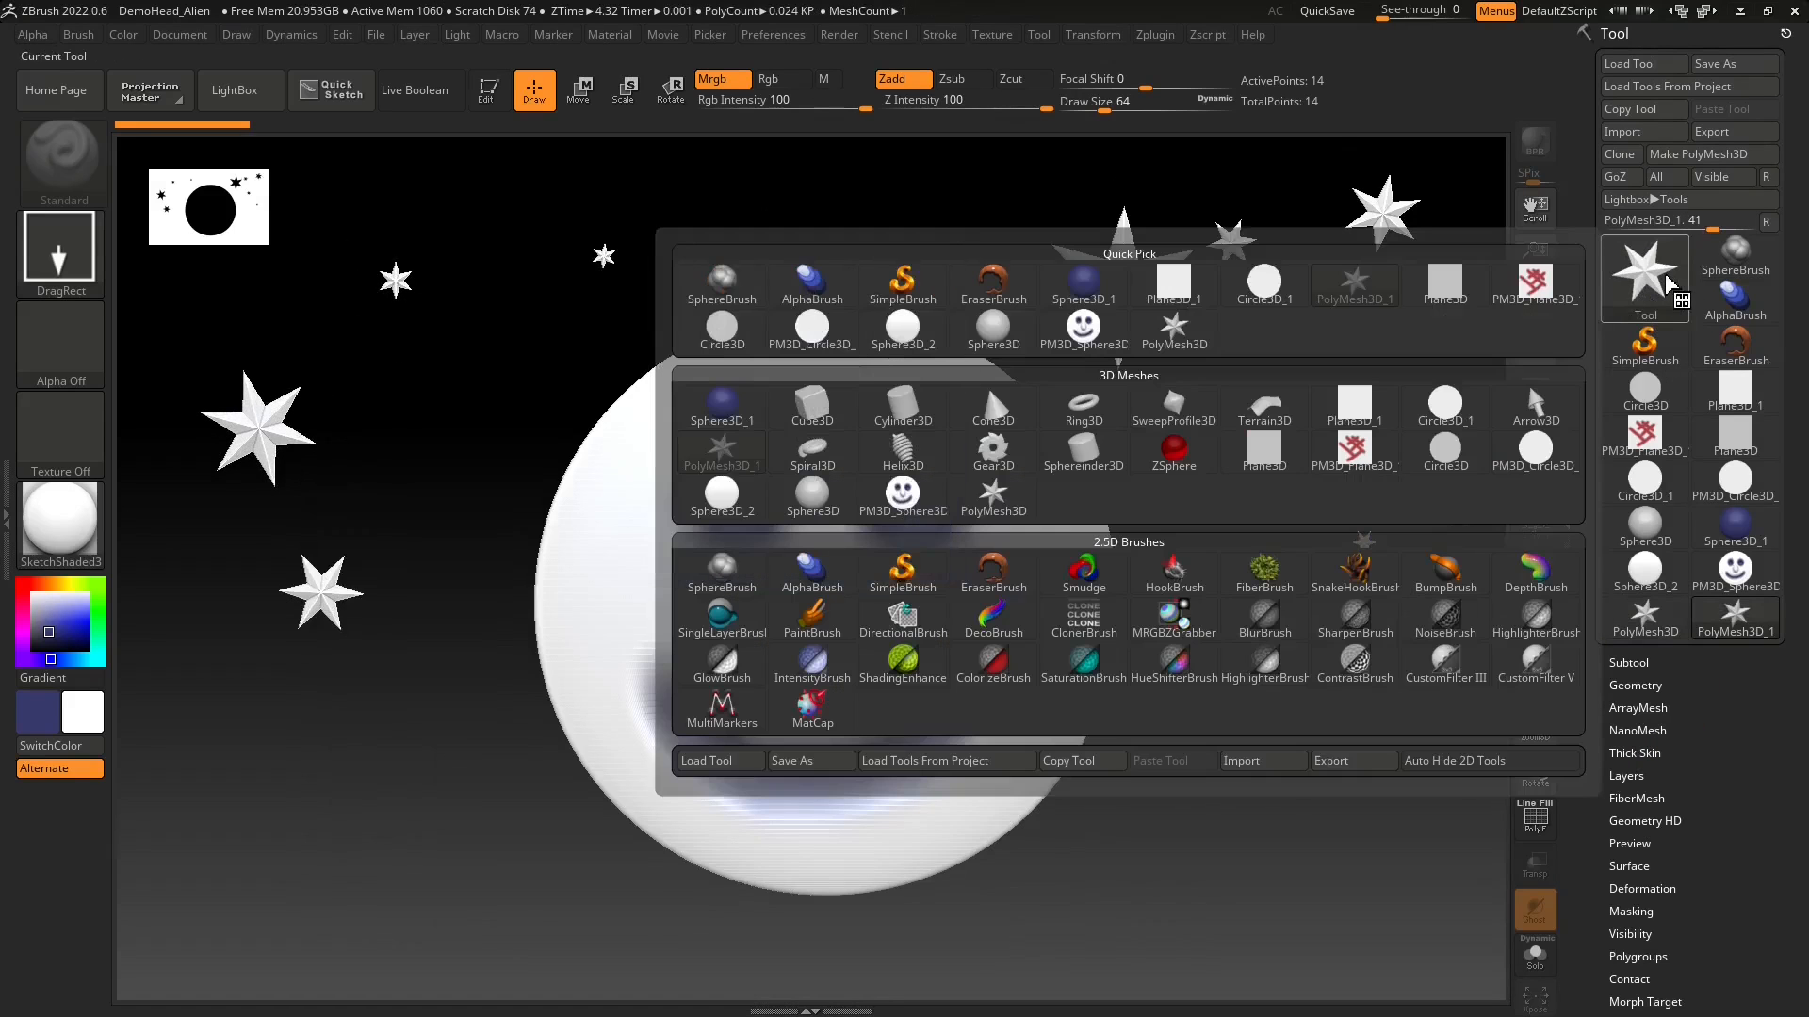
mouse_move(993, 516)
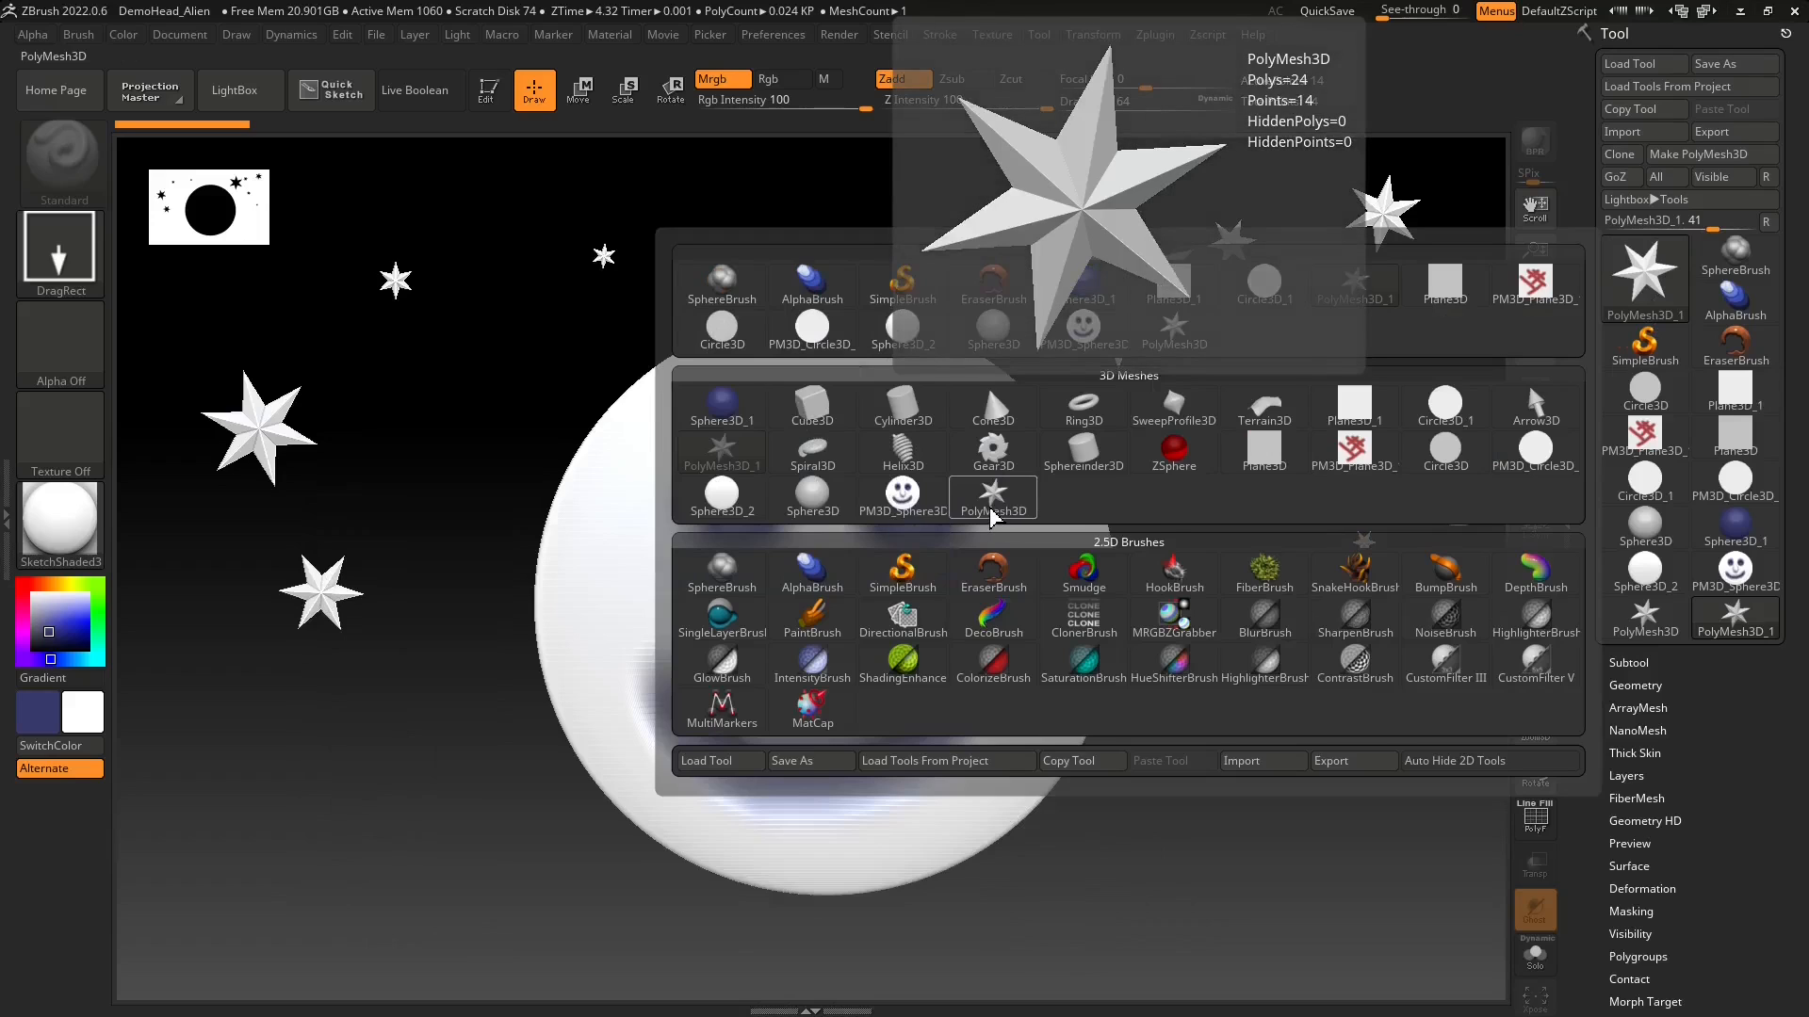
left_click(992, 450)
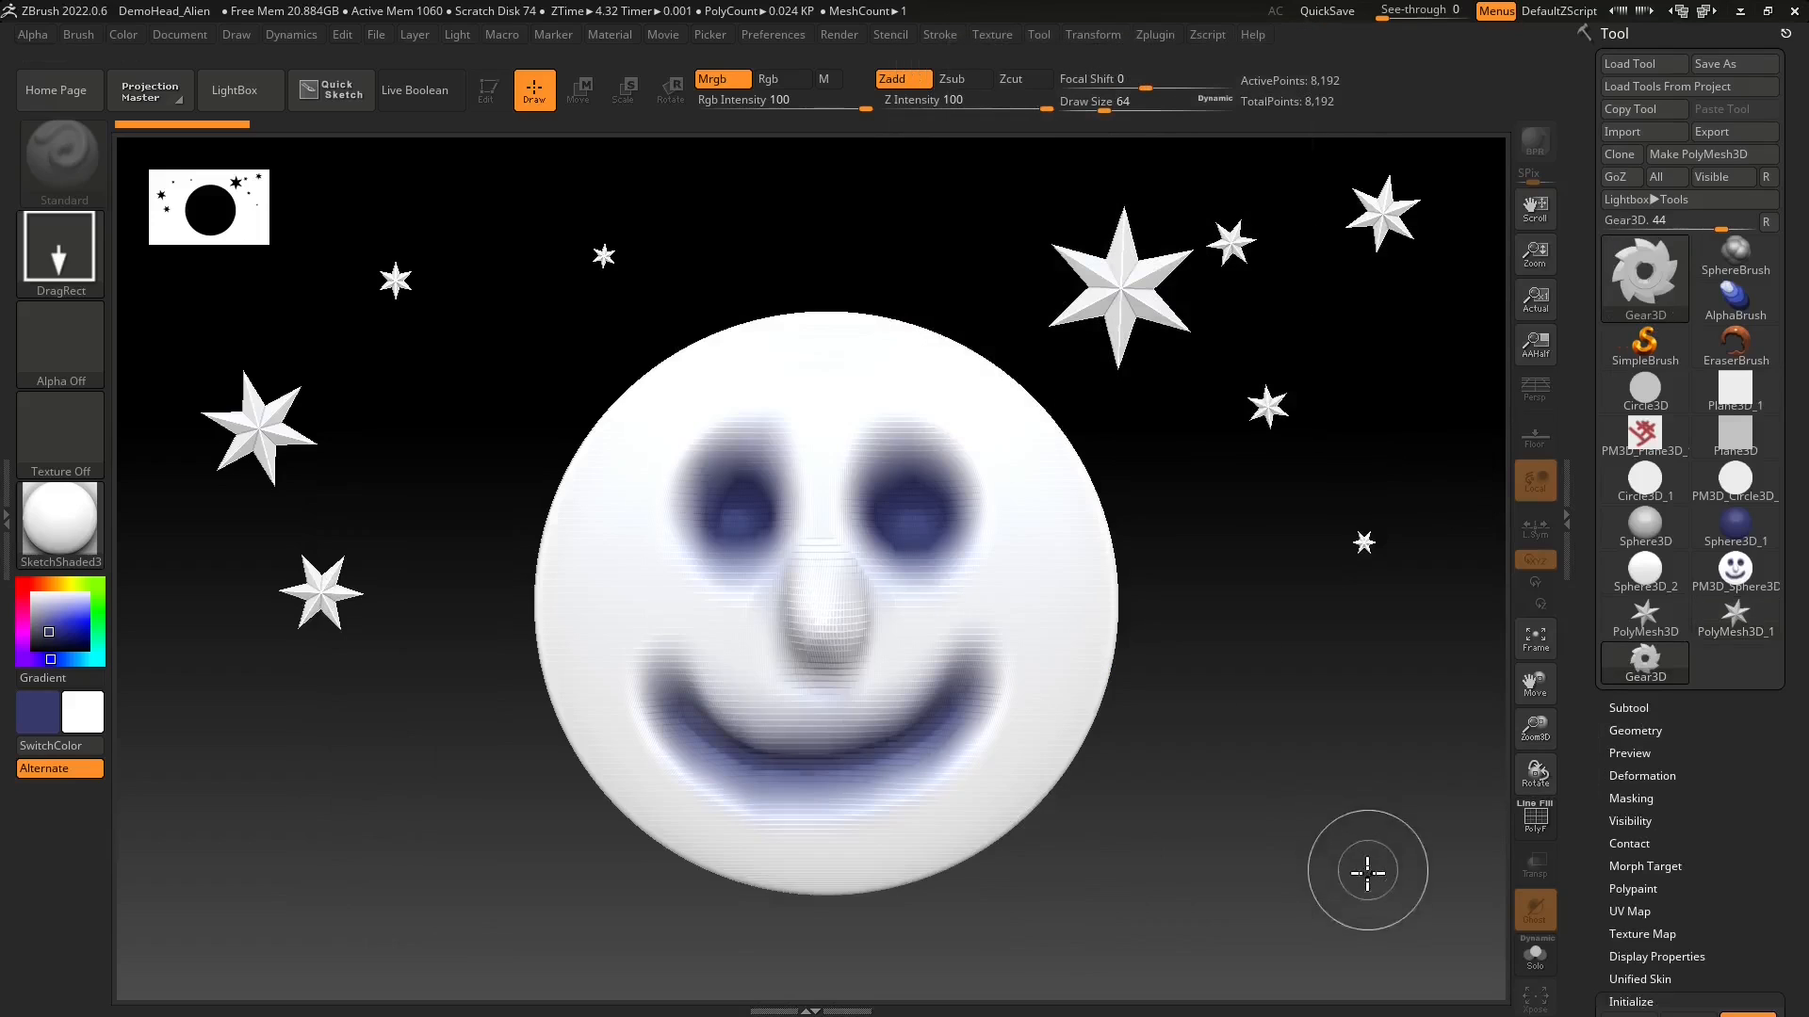
left_click_drag(1332, 878, 1404, 936)
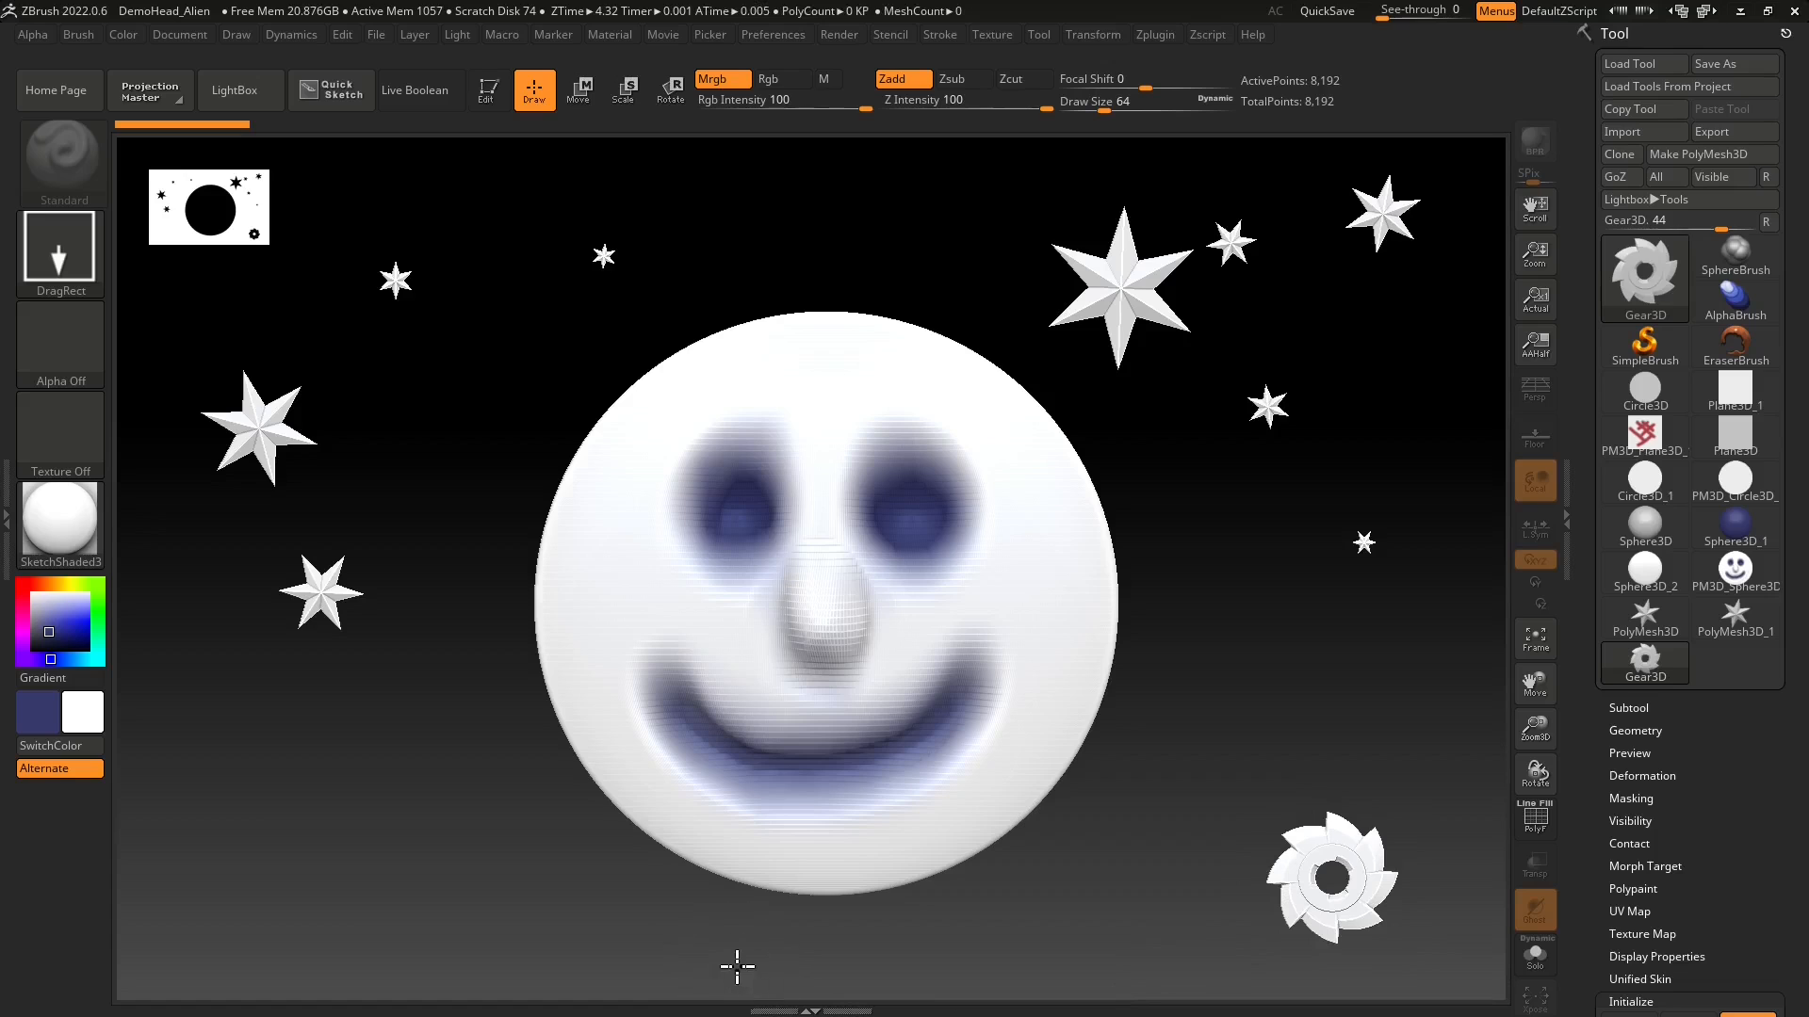
left_click_drag(735, 960, 780, 999)
left_click_drag(957, 885, 1009, 997)
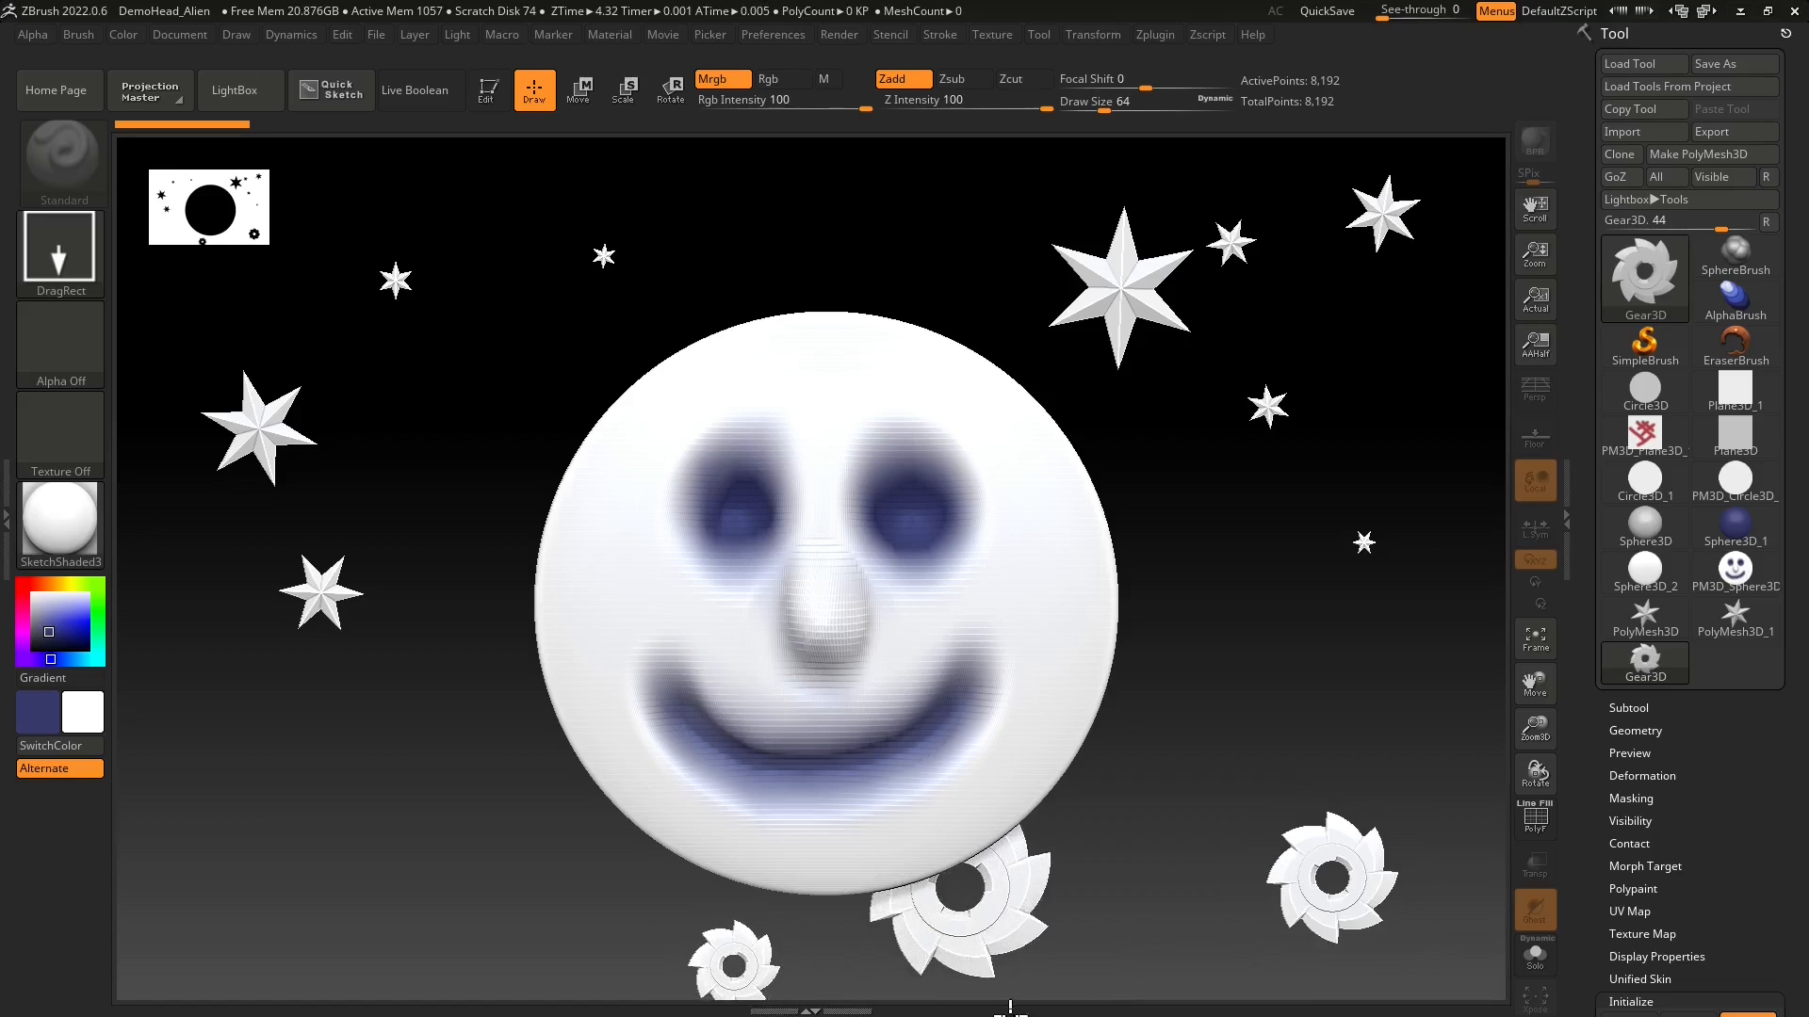
- Set the gear's Coverage to 232 and draw partial gears beside the face using the Y, X and Z alignments
left_click_drag(1776, 937, 1781, 764)
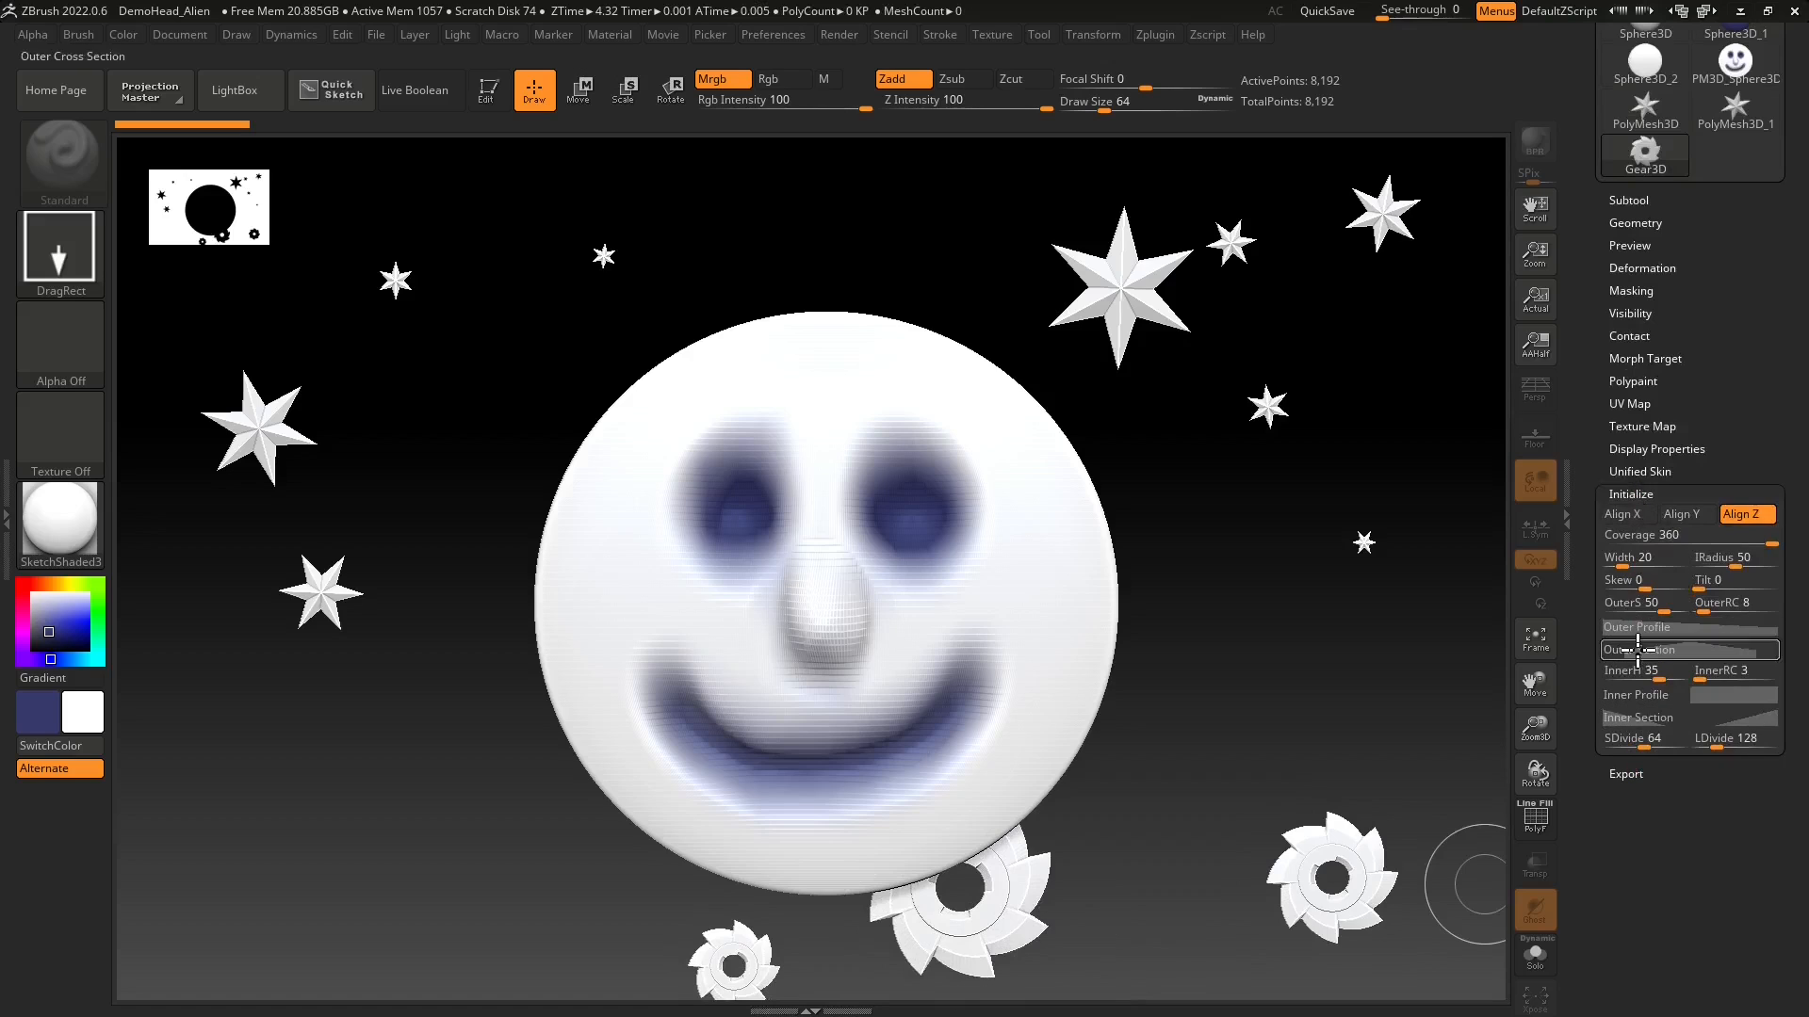
left_click_drag(1735, 543, 1713, 543)
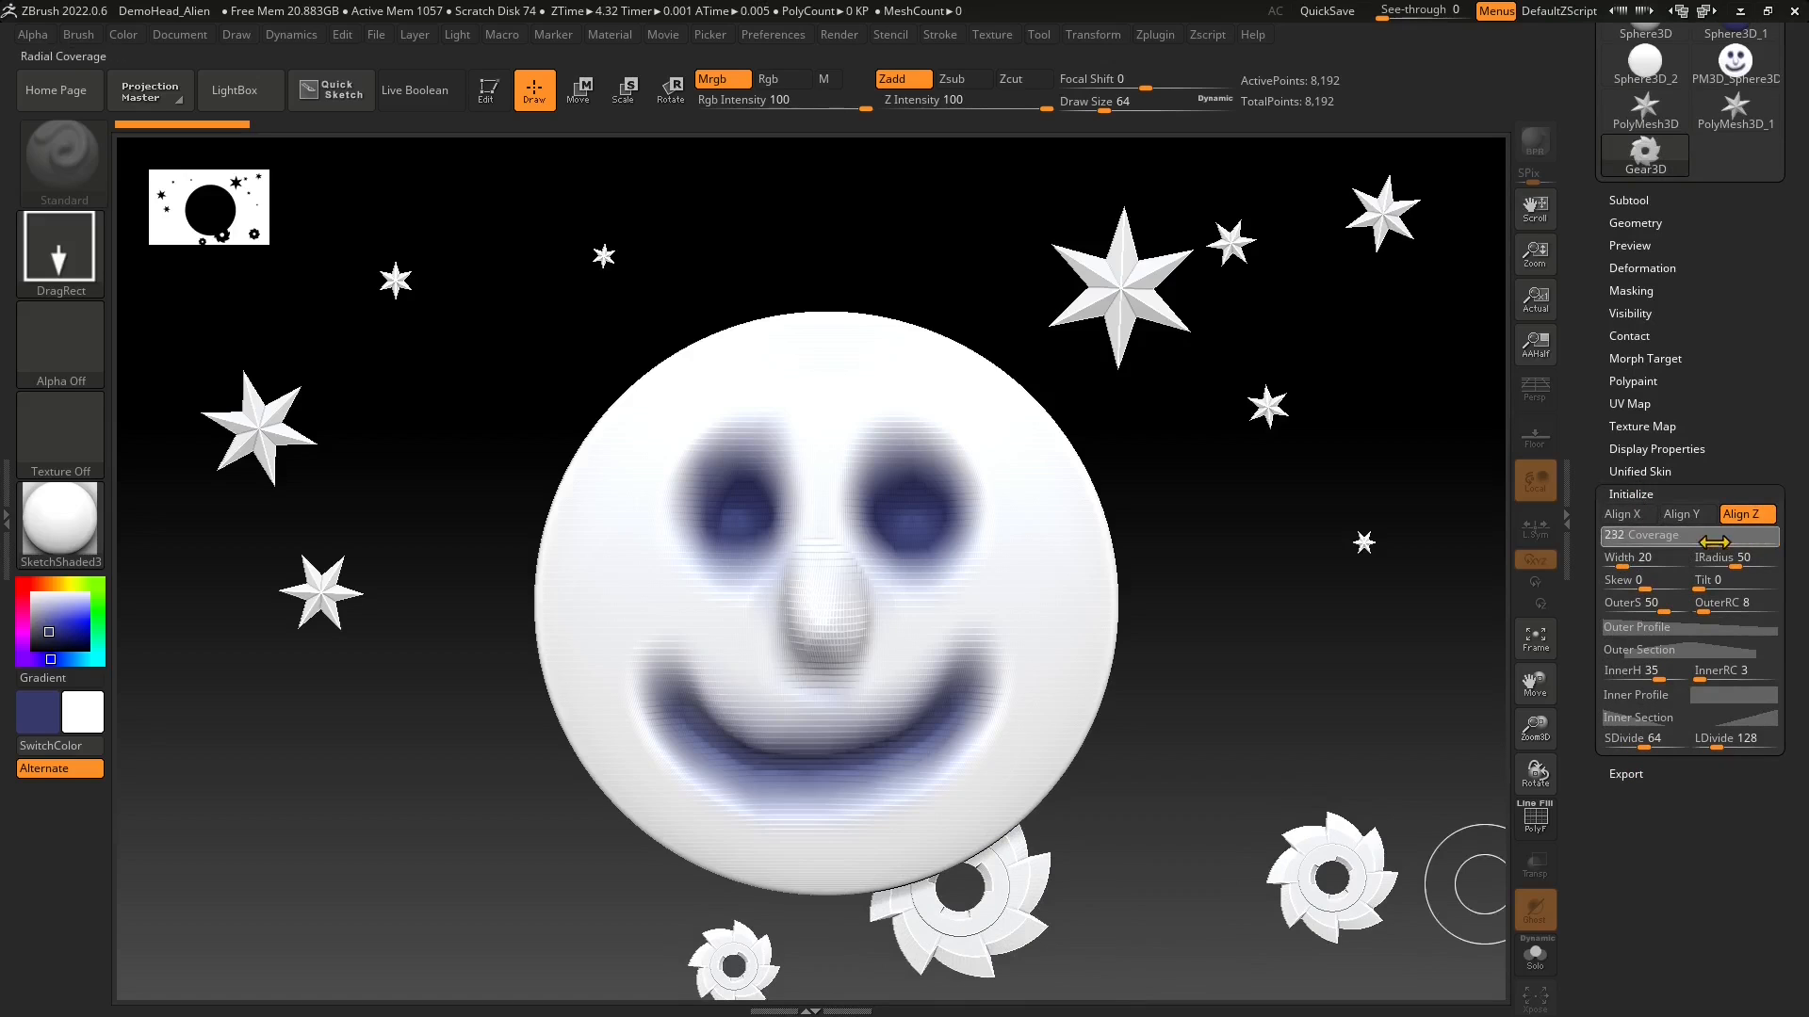
left_click(1682, 514)
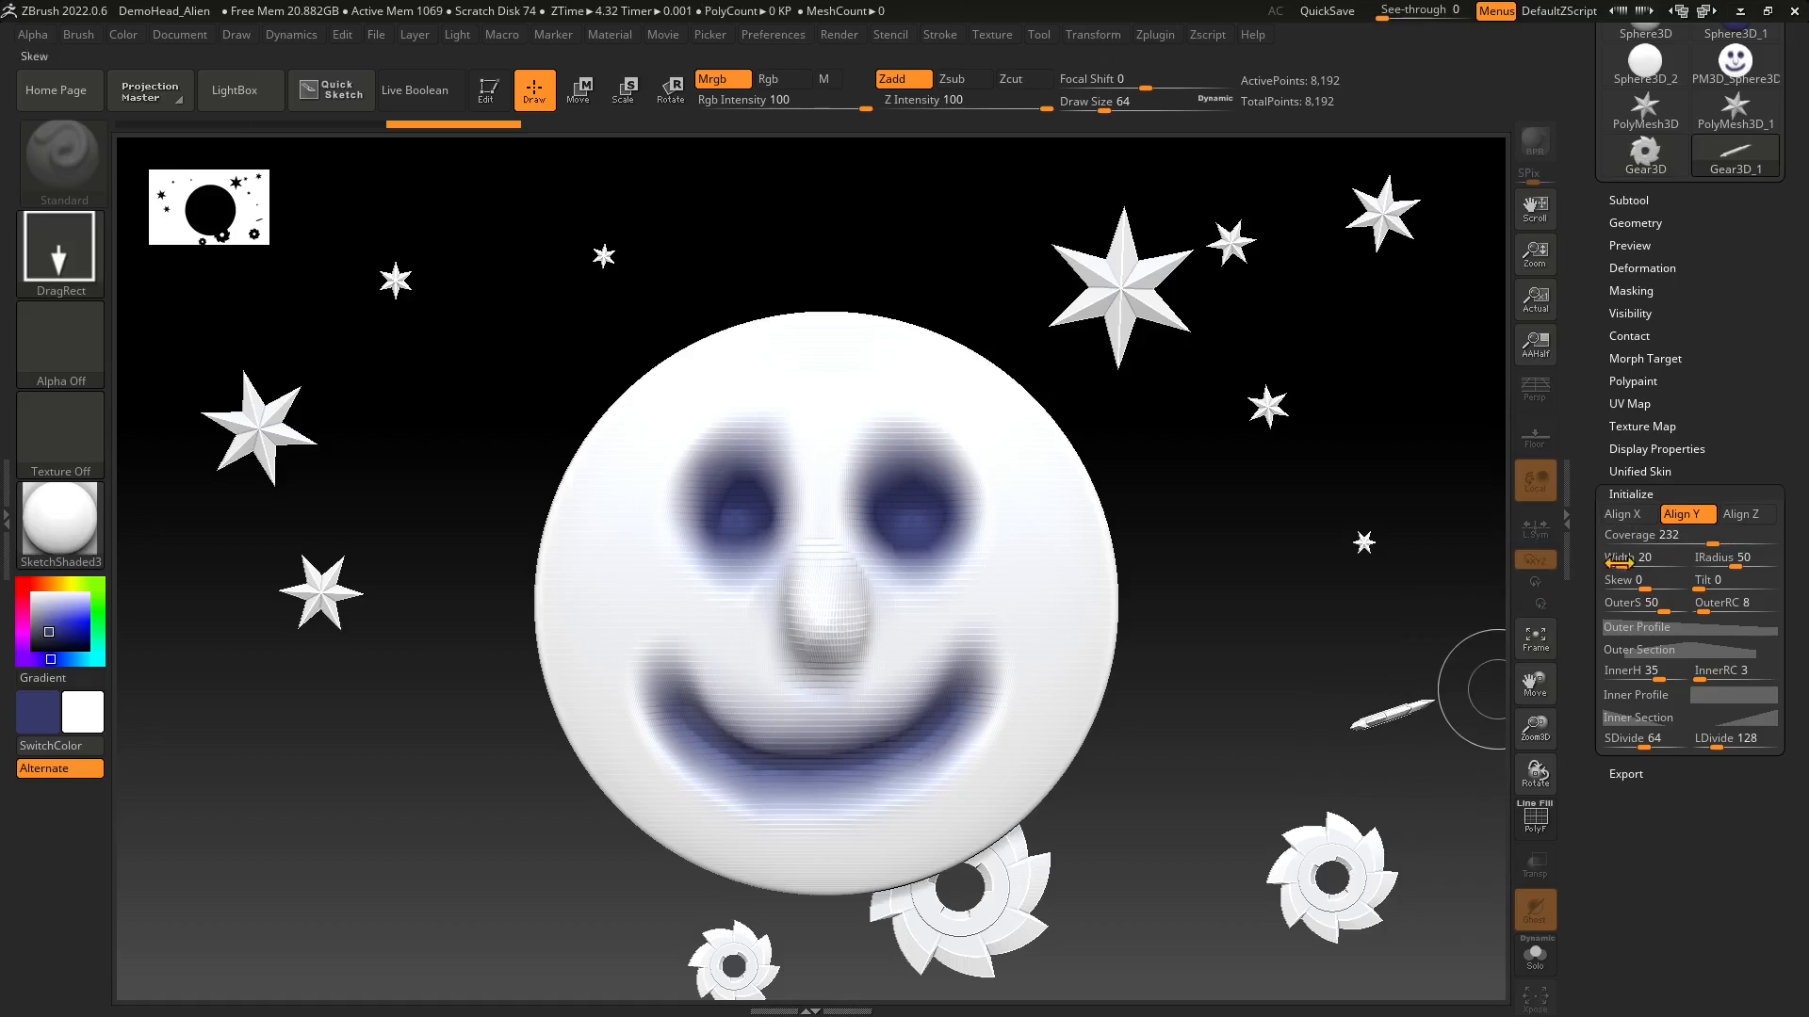
left_click_drag(405, 889, 439, 943)
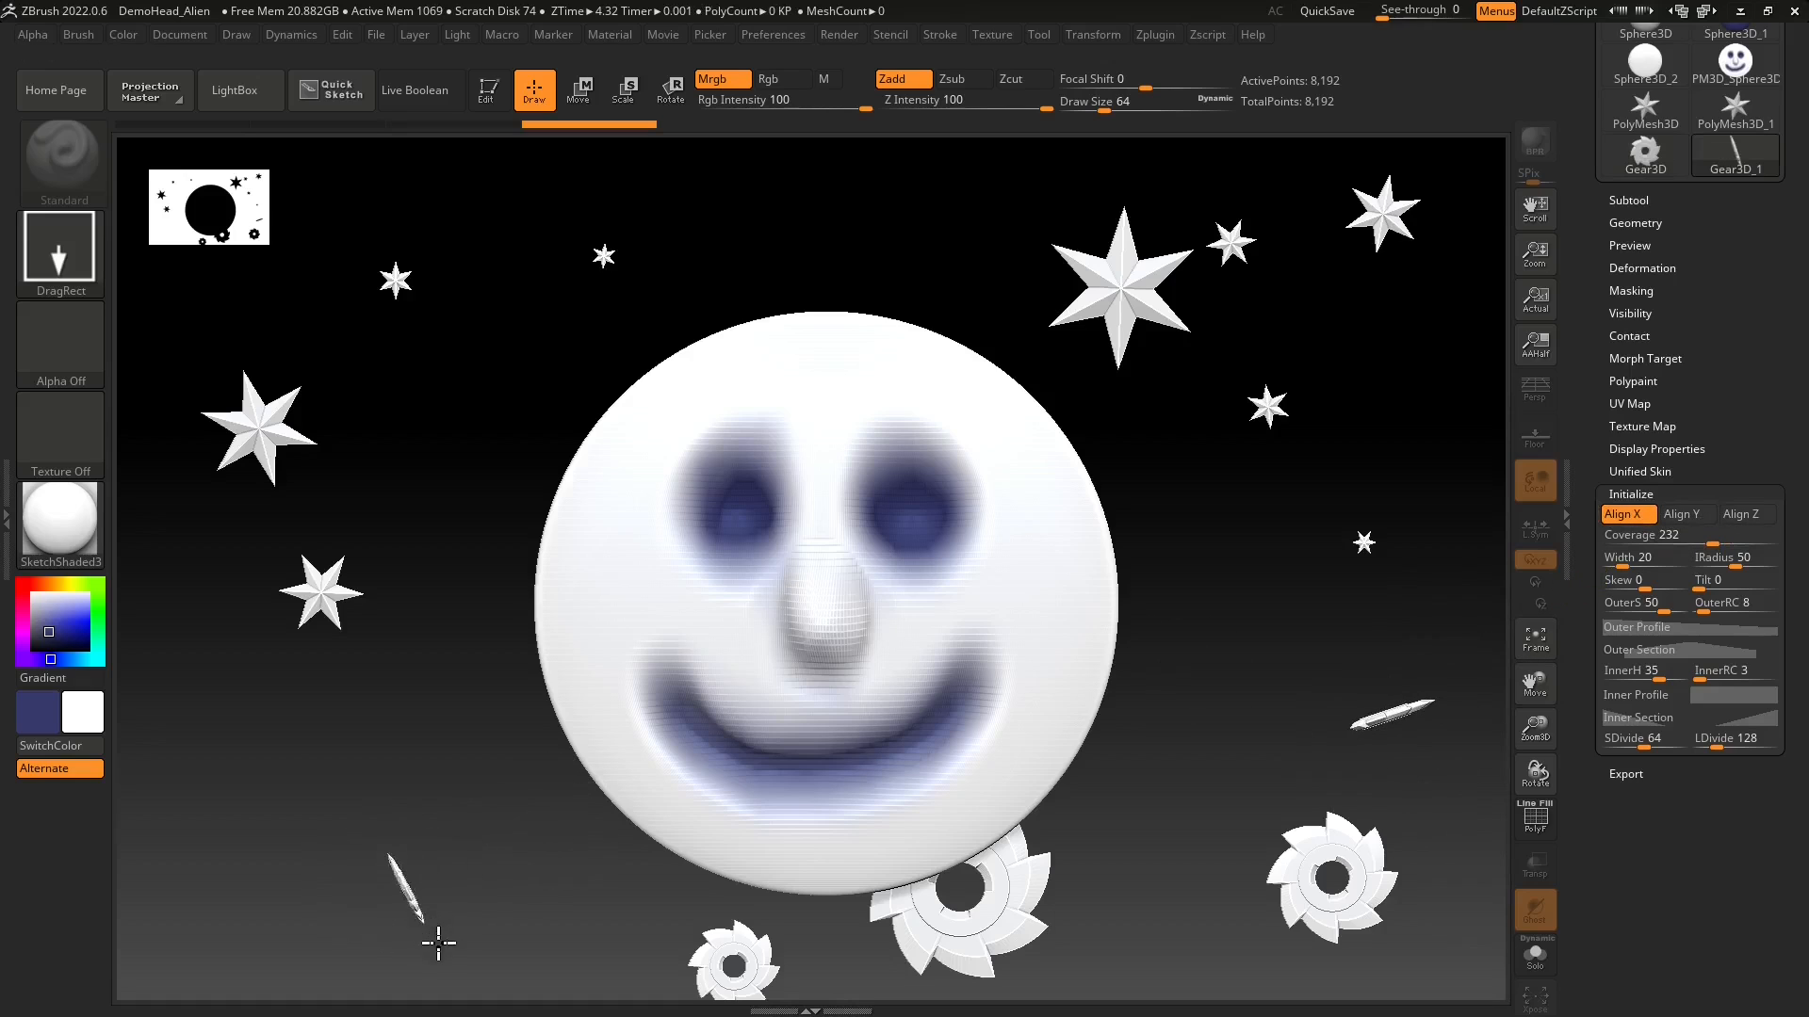
left_click(1747, 514)
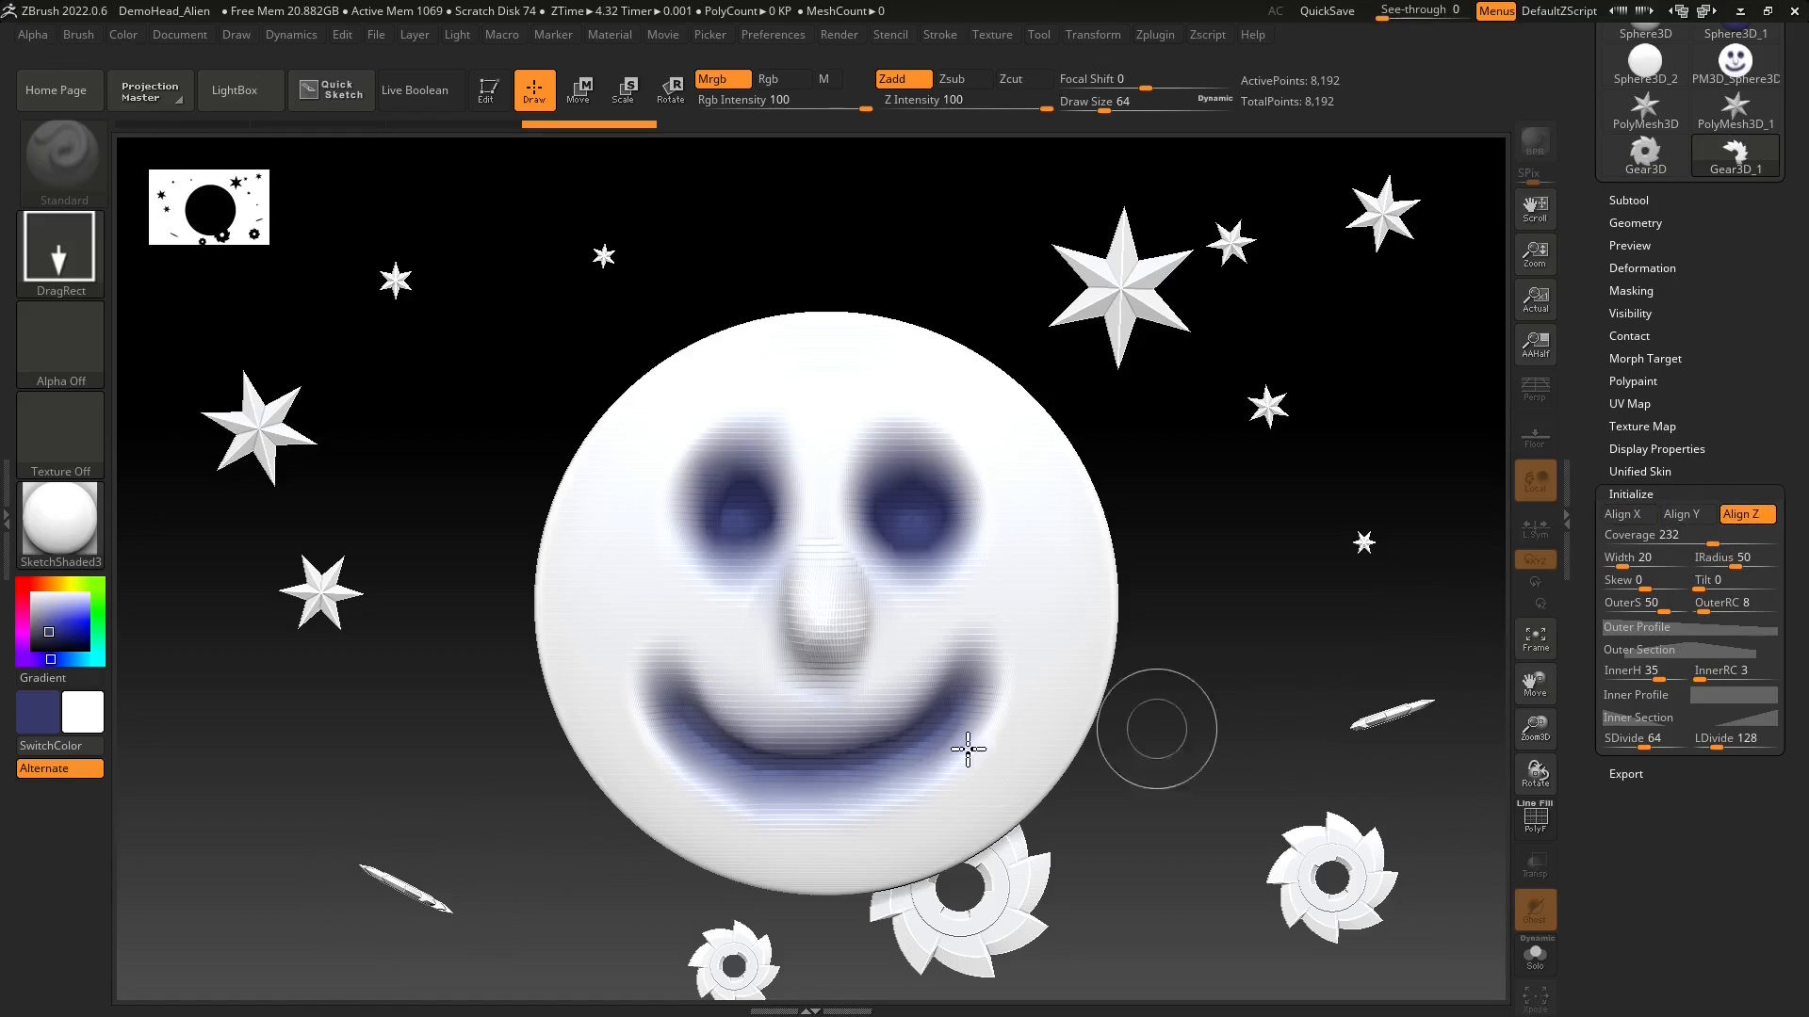
mouse_move(478, 886)
left_mouse_down()
mouse_move(496, 961)
mouse_move(524, 958)
left_mouse_up()
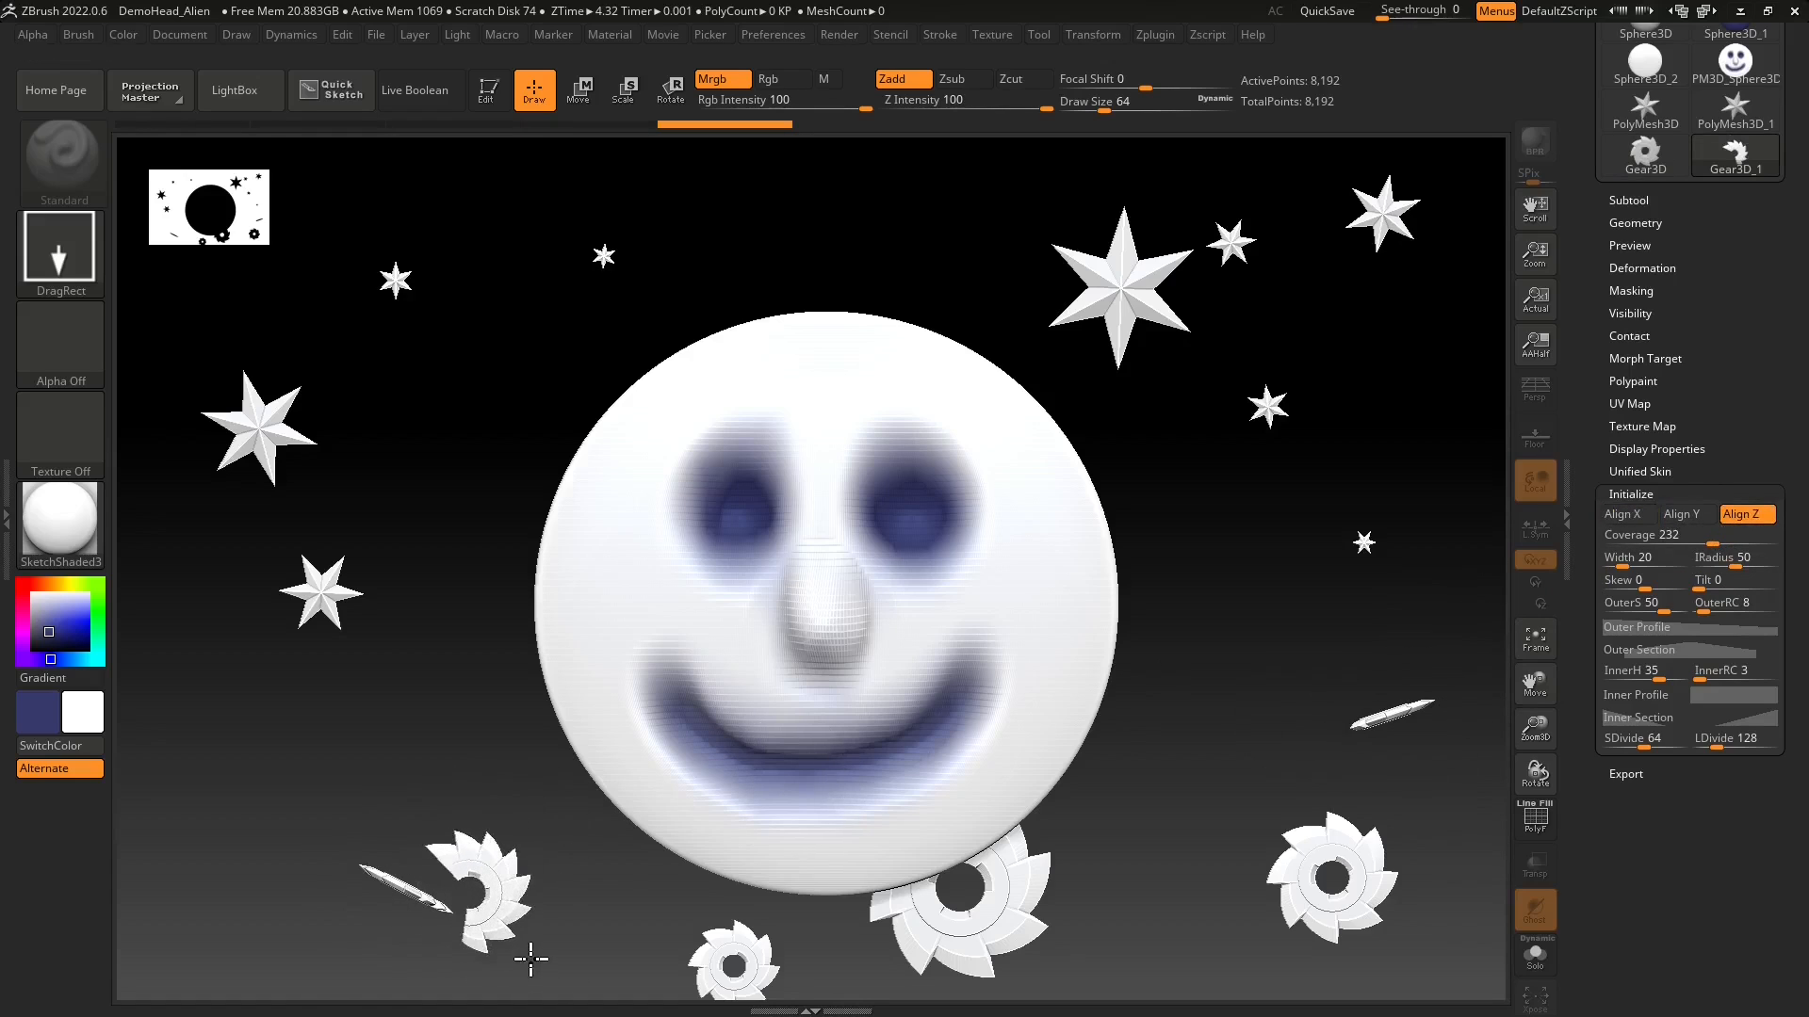
- Set the gear's Width to 53, IRadius to 62, Tilt to 60 and Skew to 37, drawing several variations to the lower left of the face
left_click(1647, 567)
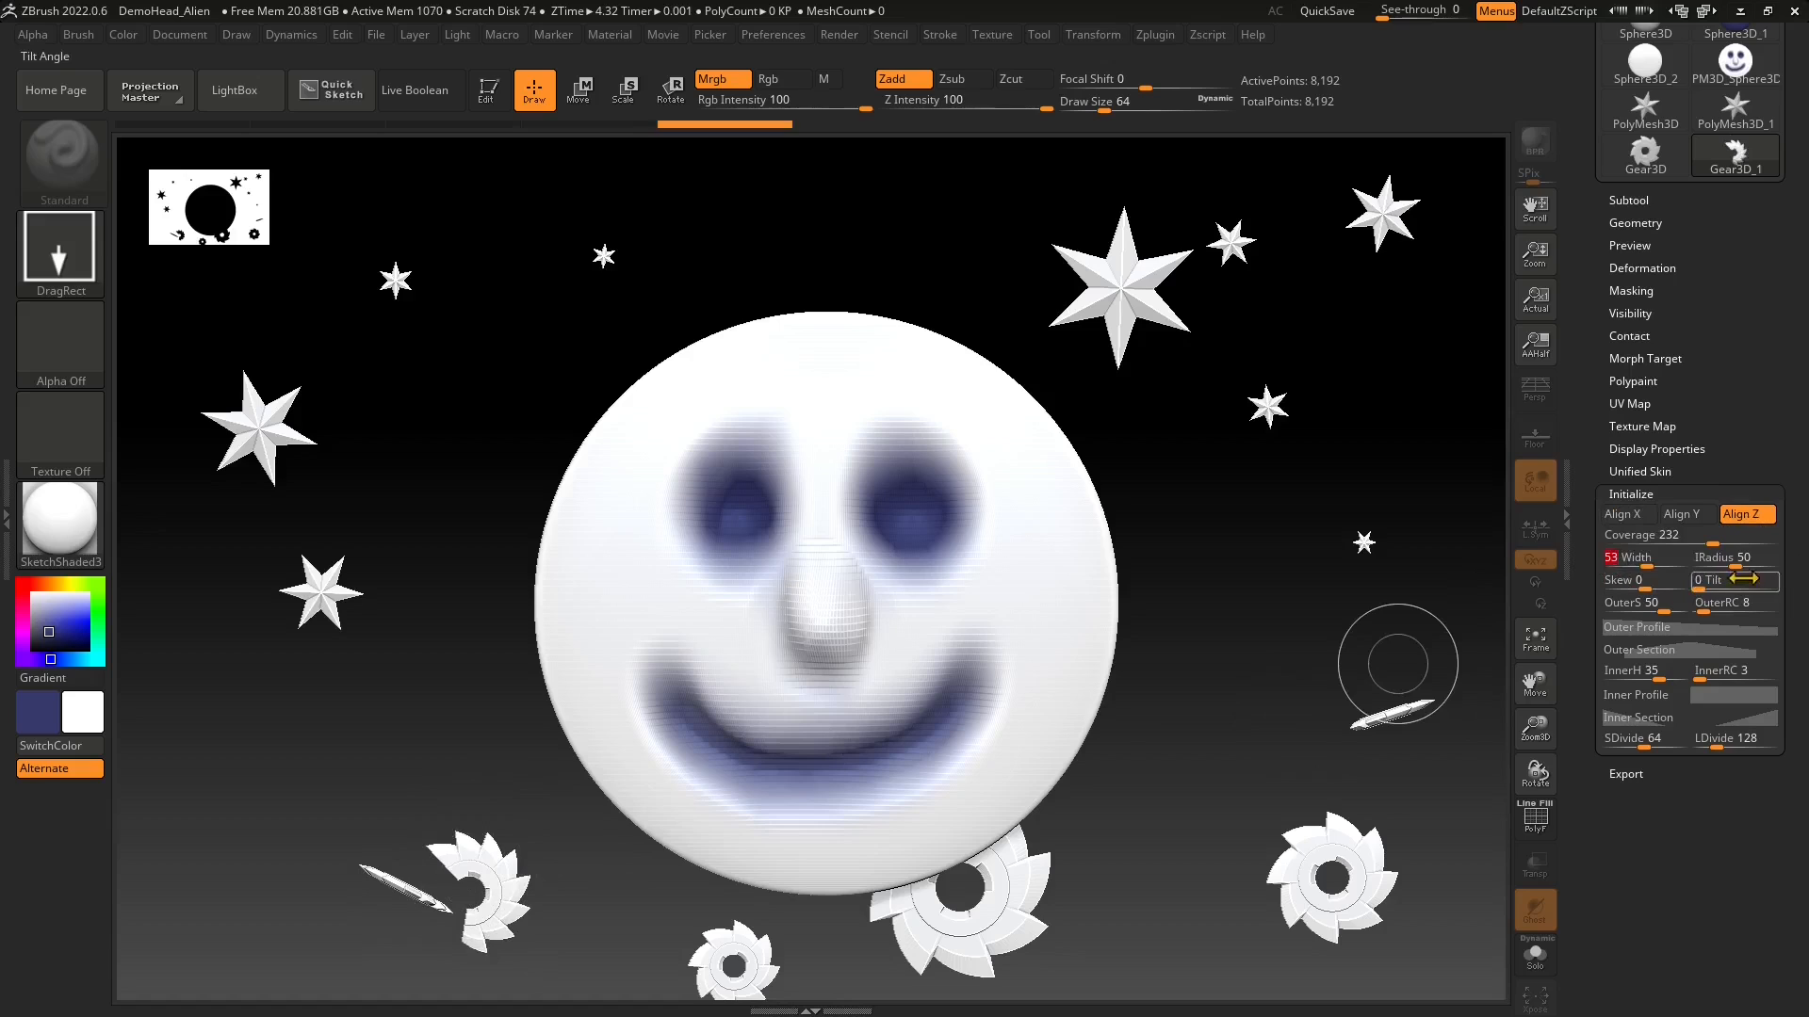
left_click_drag(1738, 569, 1745, 570)
left_click_drag(256, 837, 295, 968)
left_click_drag(1651, 590, 1713, 589)
left_click_drag(295, 716, 364, 739)
left_click_drag(325, 885, 381, 919)
left_click_drag(235, 957, 398, 906)
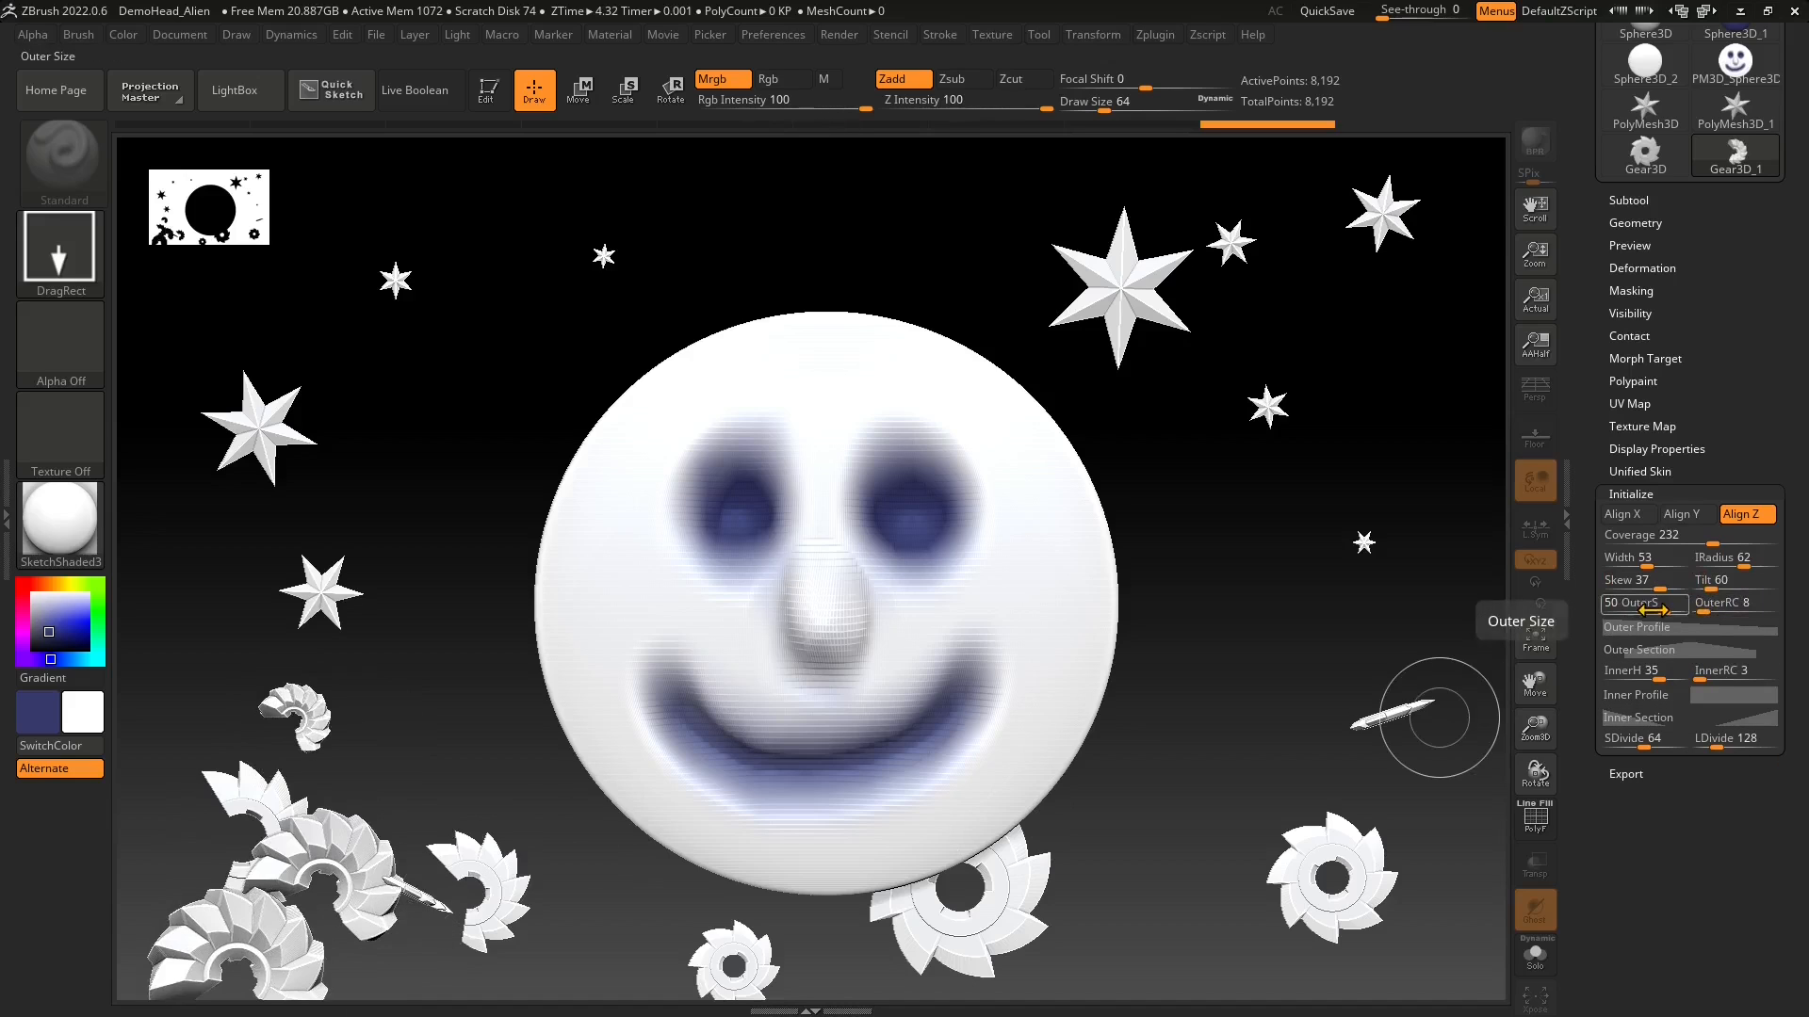
- Set the gear's OuterRC to 25 and InnerRC to 20, drawing the finely toothed variations to the lower right of the face
left_click_drag(1703, 610, 1716, 610)
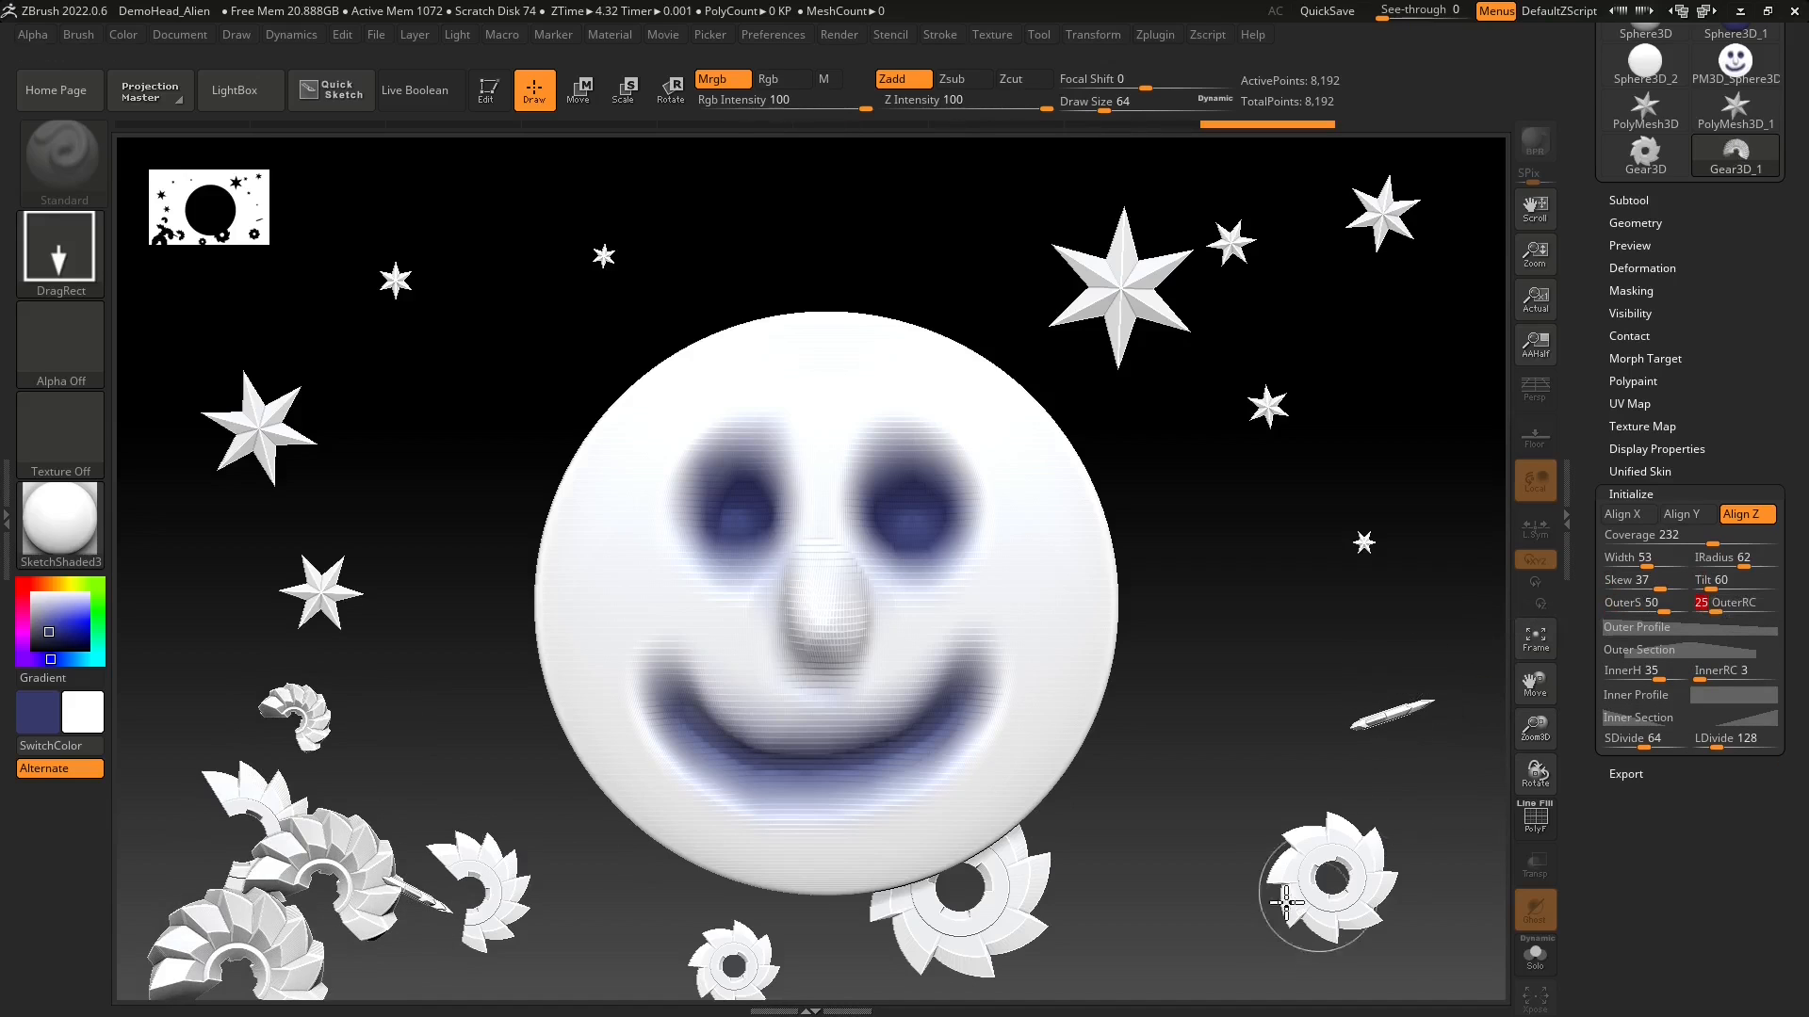
left_click_drag(1328, 905, 1604, 966)
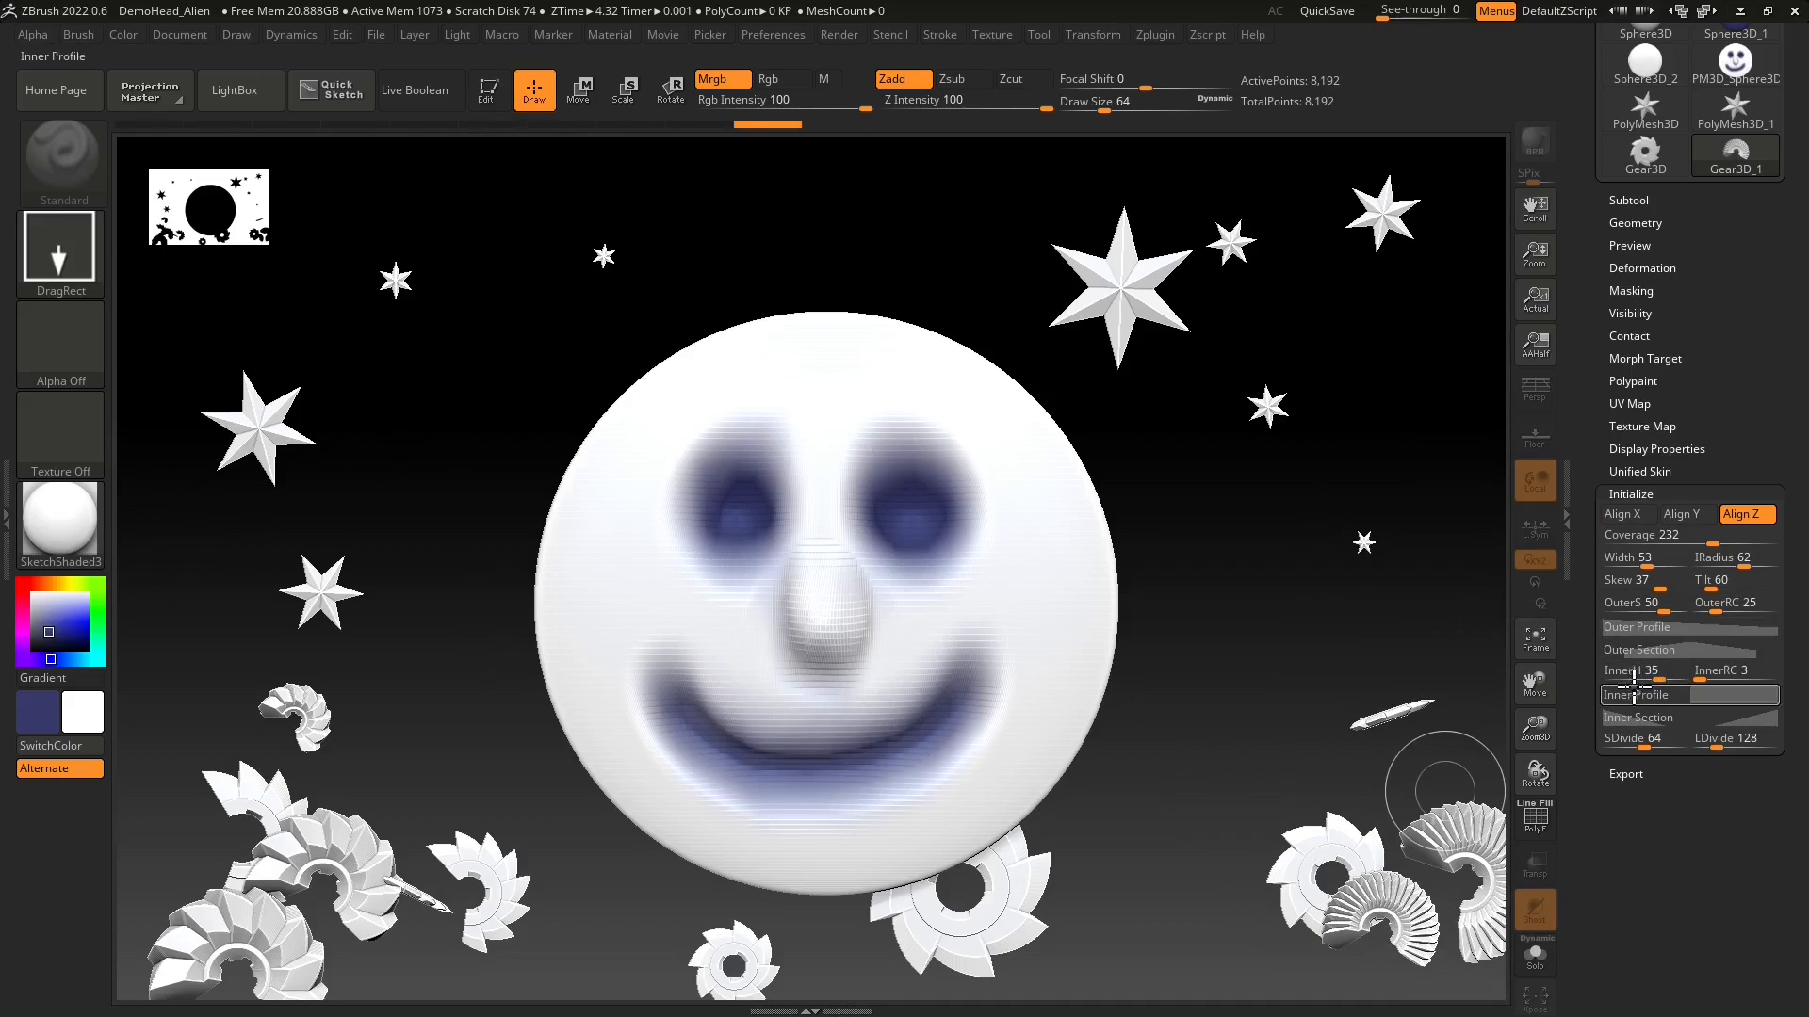
left_click(1712, 682)
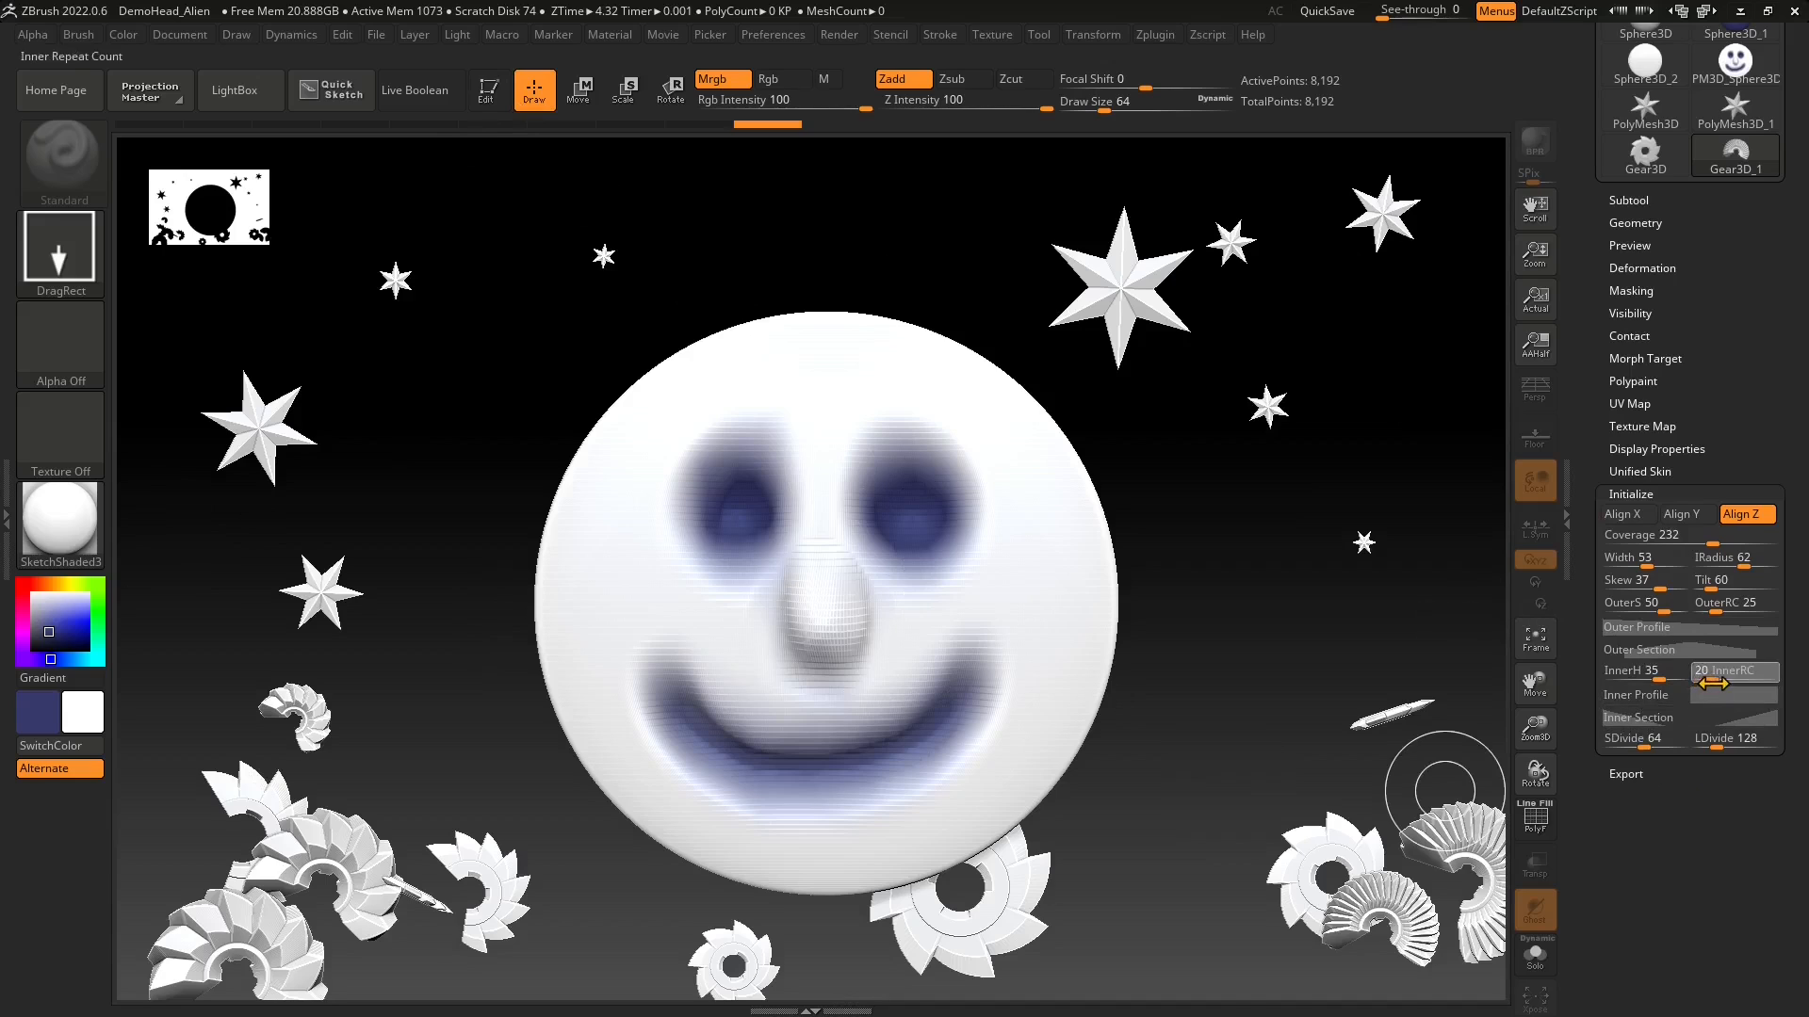
mouse_move(1255, 957)
left_mouse_down()
mouse_move(1281, 1006)
mouse_move(1319, 953)
left_mouse_up()
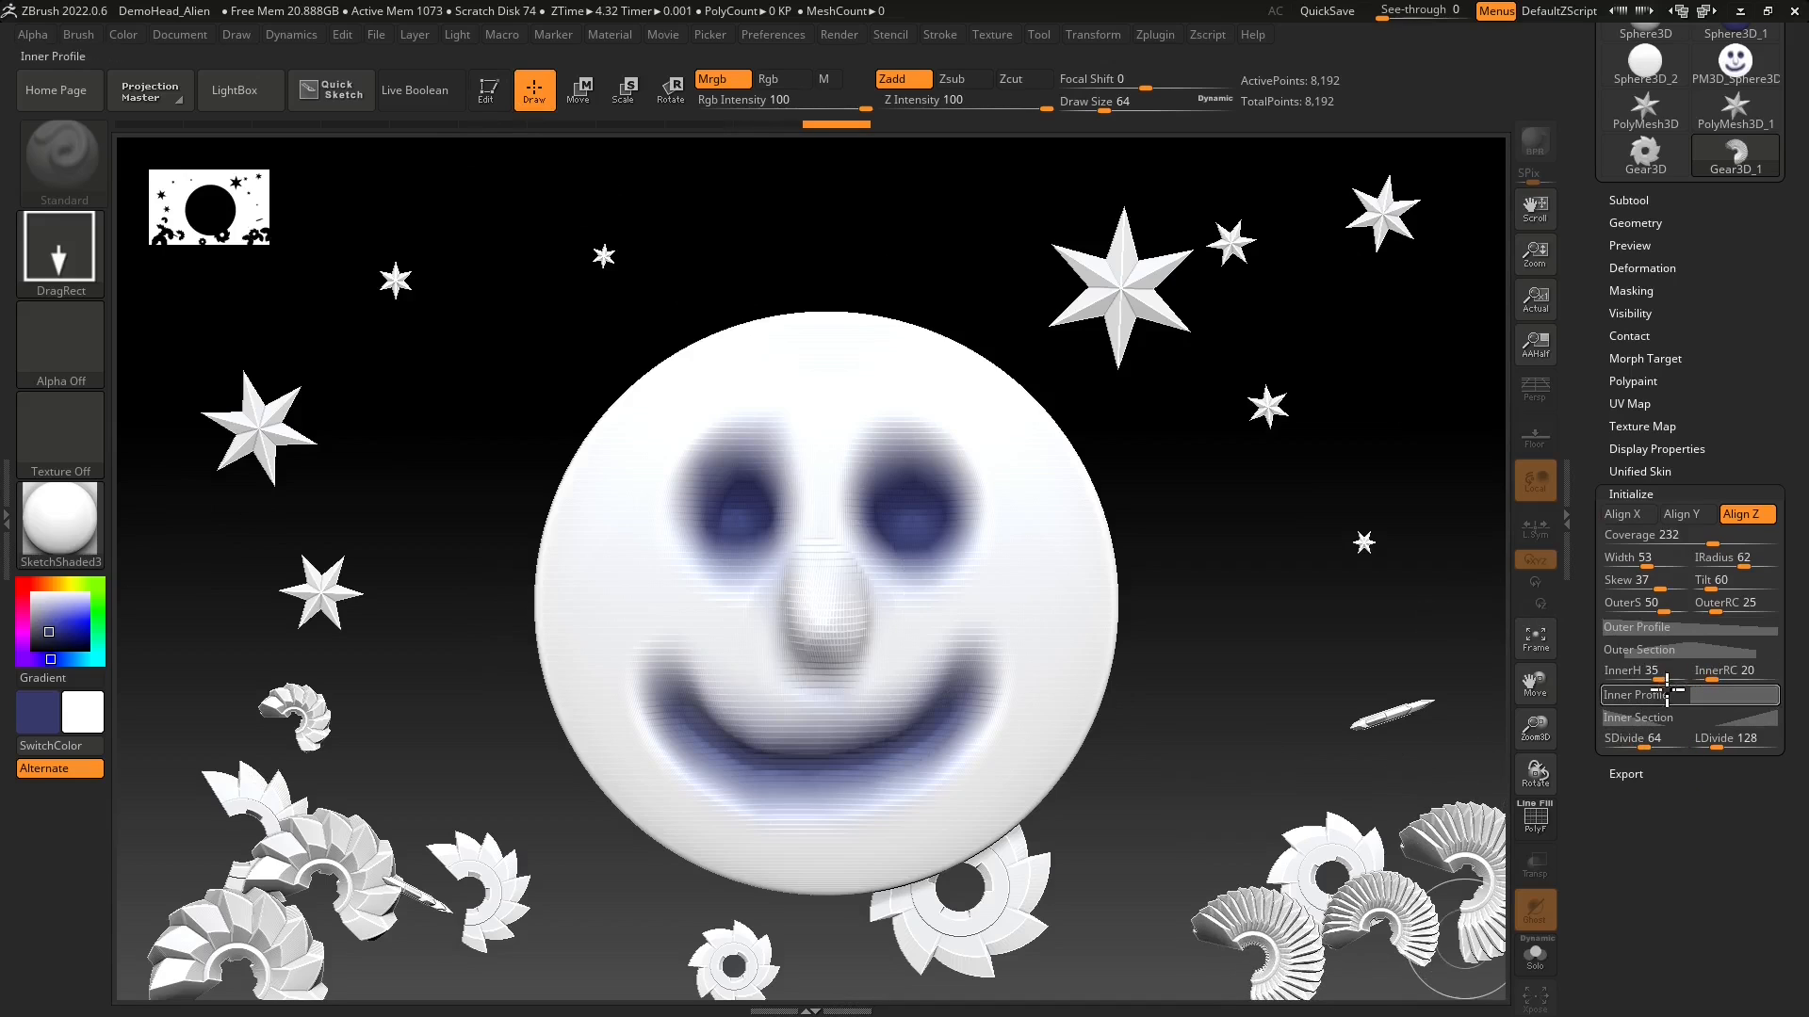
- Set the gear's InnerH to 45, reshape its Inner Profile curve and draw gears to the lower right of the face
mouse_move(1168, 987)
left_mouse_down()
mouse_move(1293, 1008)
mouse_move(1230, 986)
left_mouse_up()
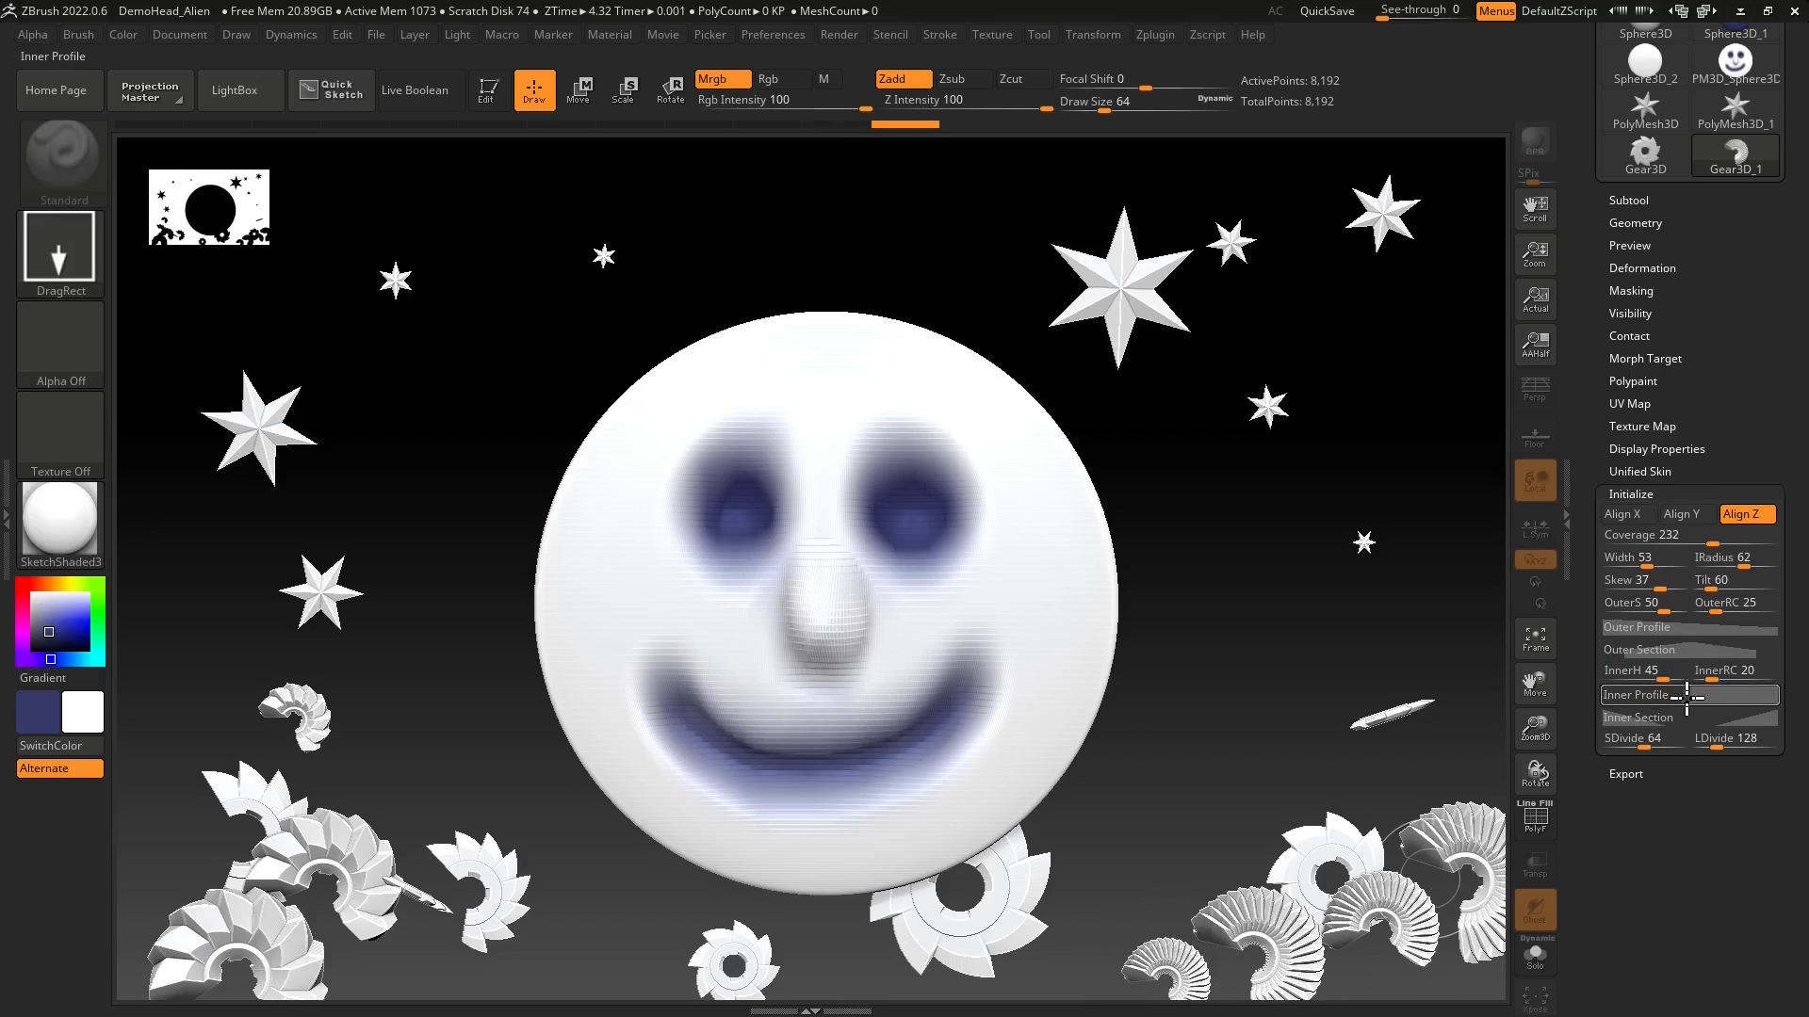
left_click(1685, 696)
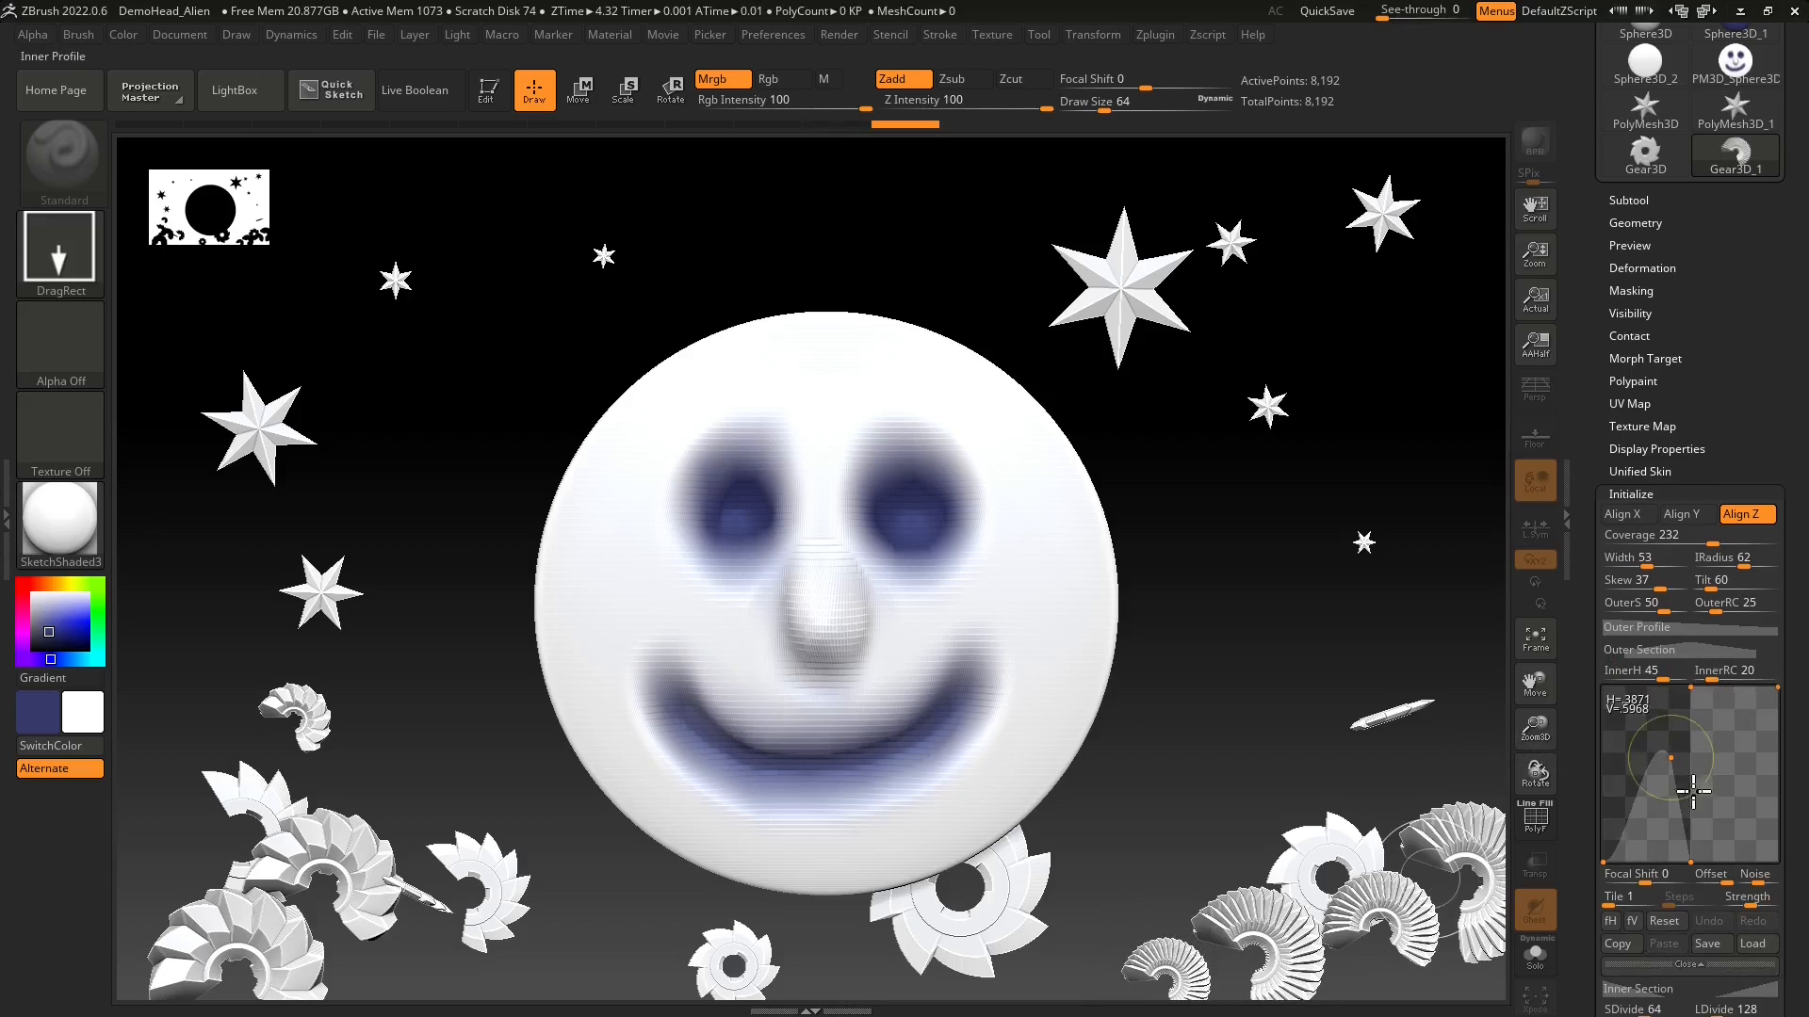
left_click(1724, 785)
mouse_move(1101, 878)
left_mouse_down()
mouse_move(1216, 897)
mouse_move(1190, 887)
left_mouse_up()
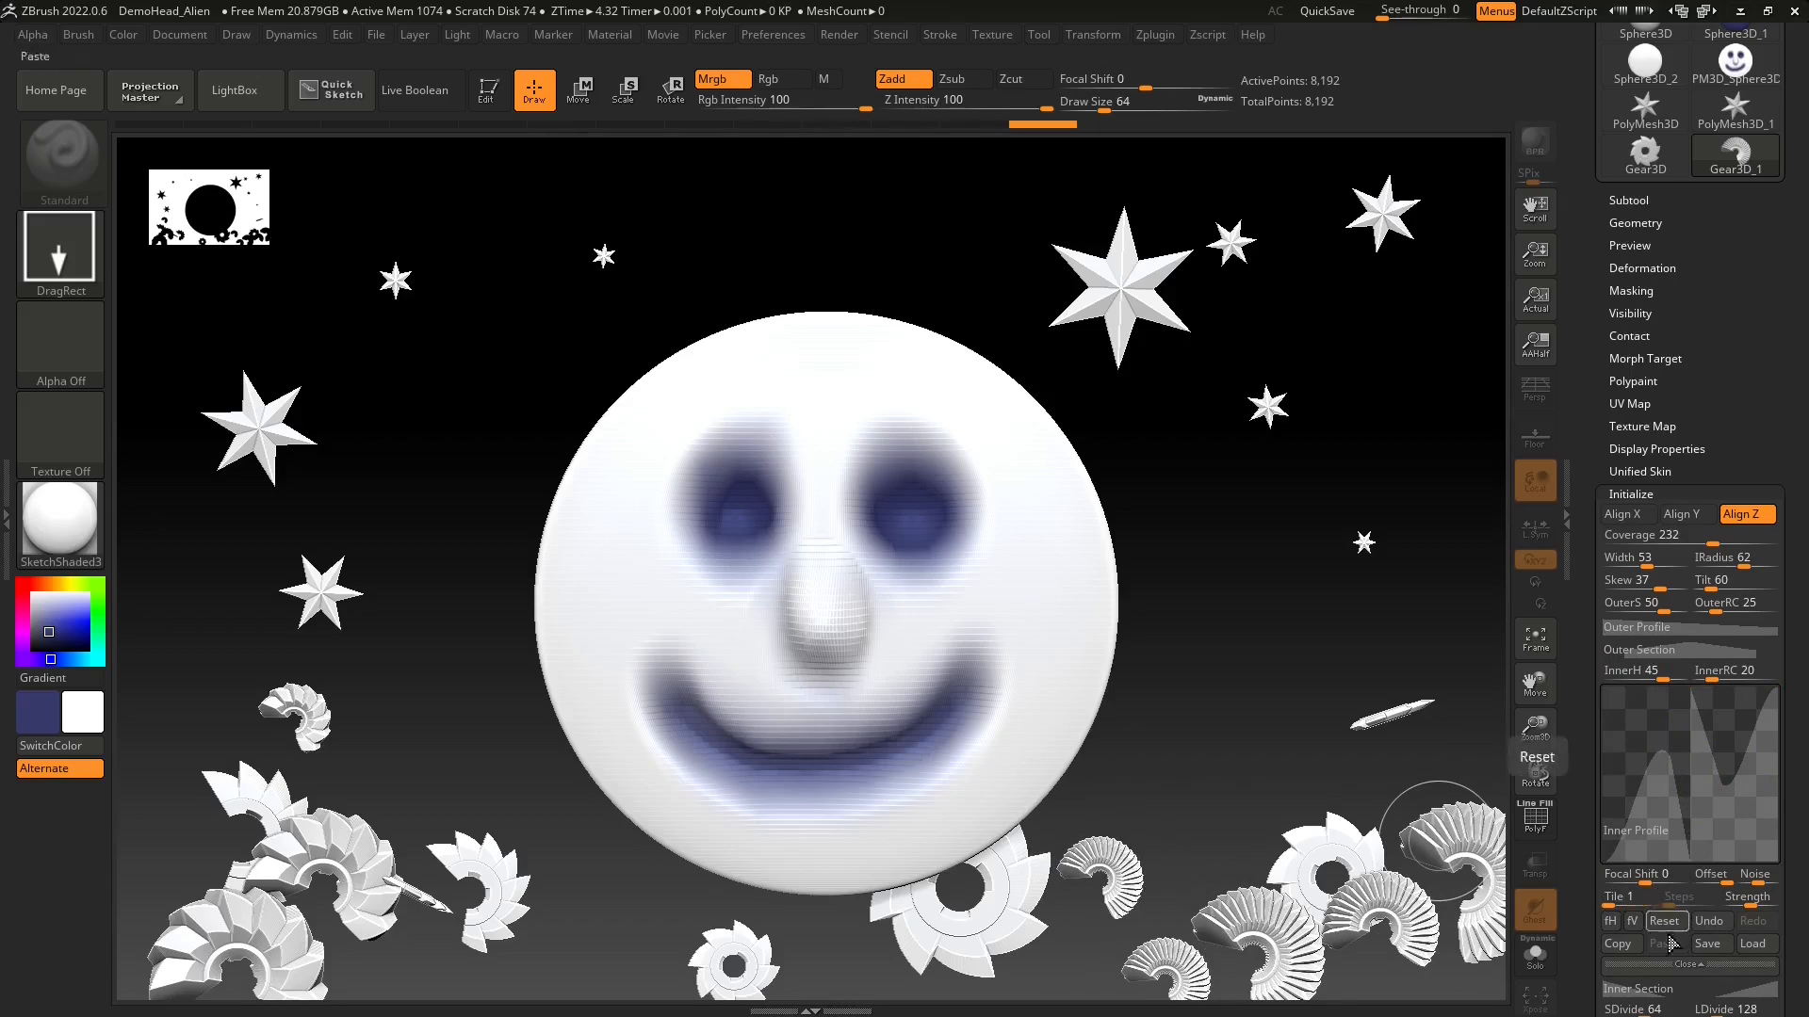
- Set the gear's SDivide to 36 and LDivide to 68 and draw a large gear to the left of the chin
scroll(1696, 886, "down", 3)
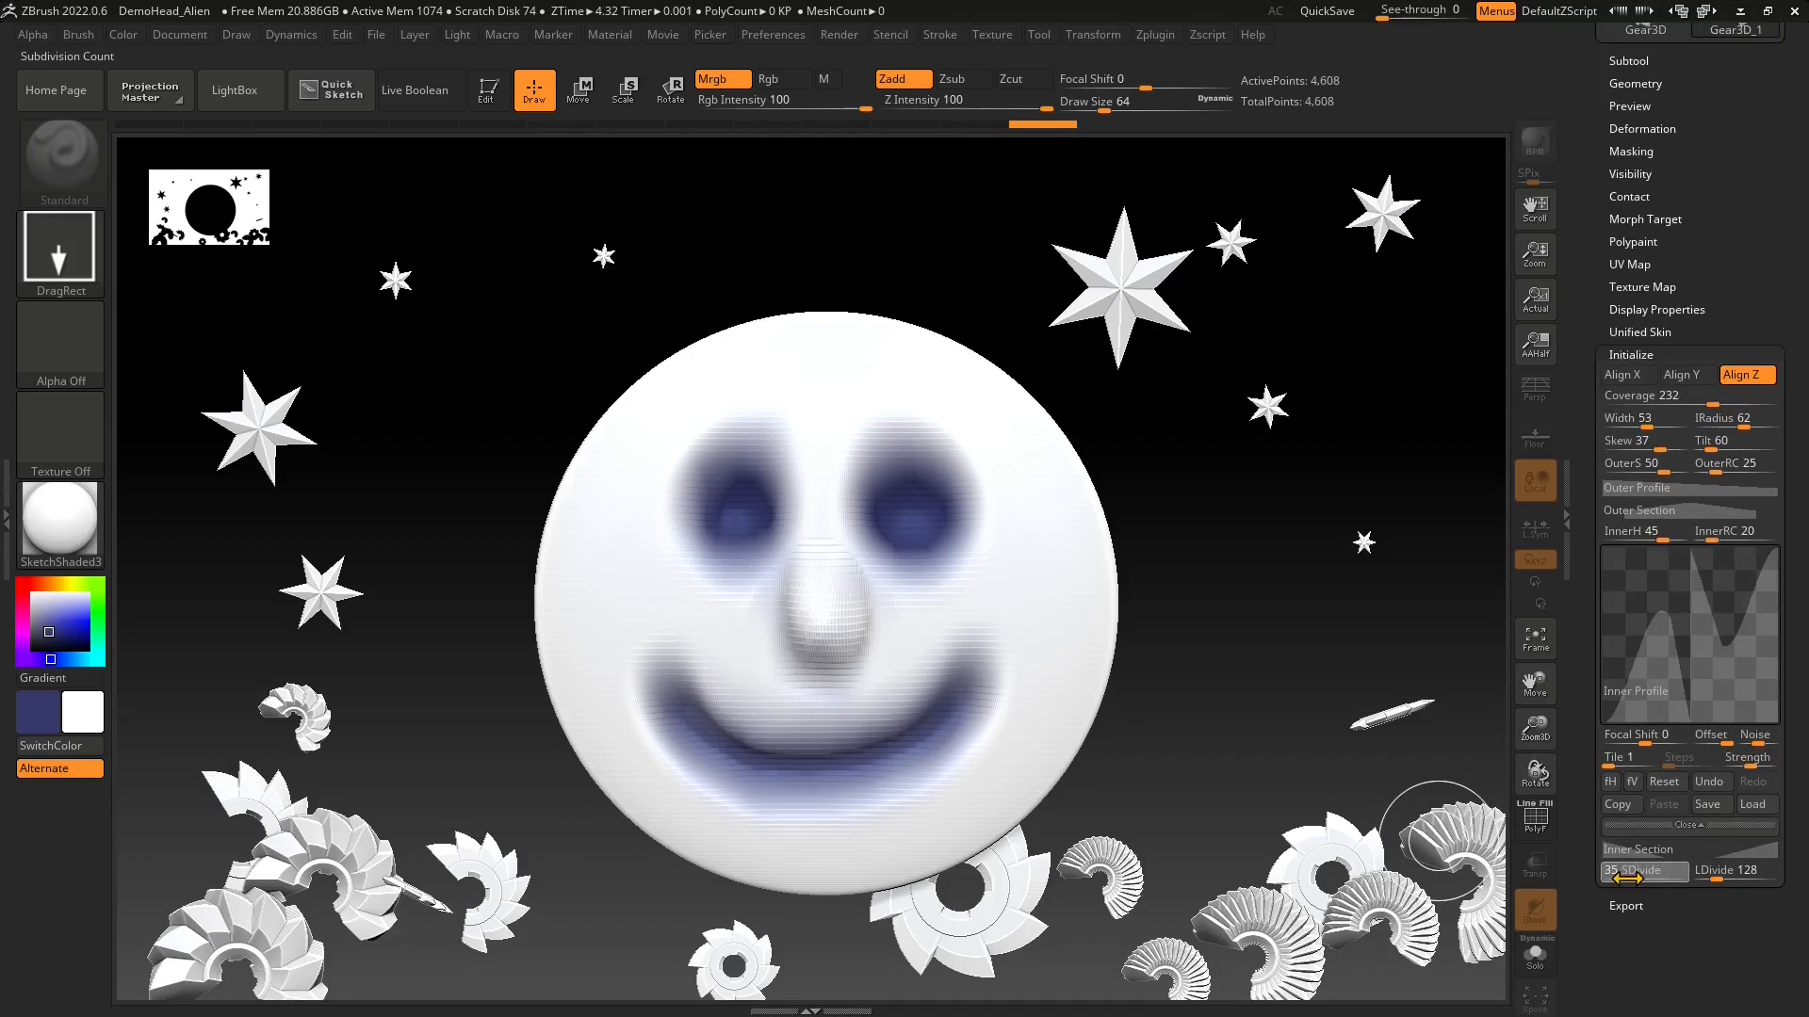
left_click_drag(1628, 879, 1706, 879)
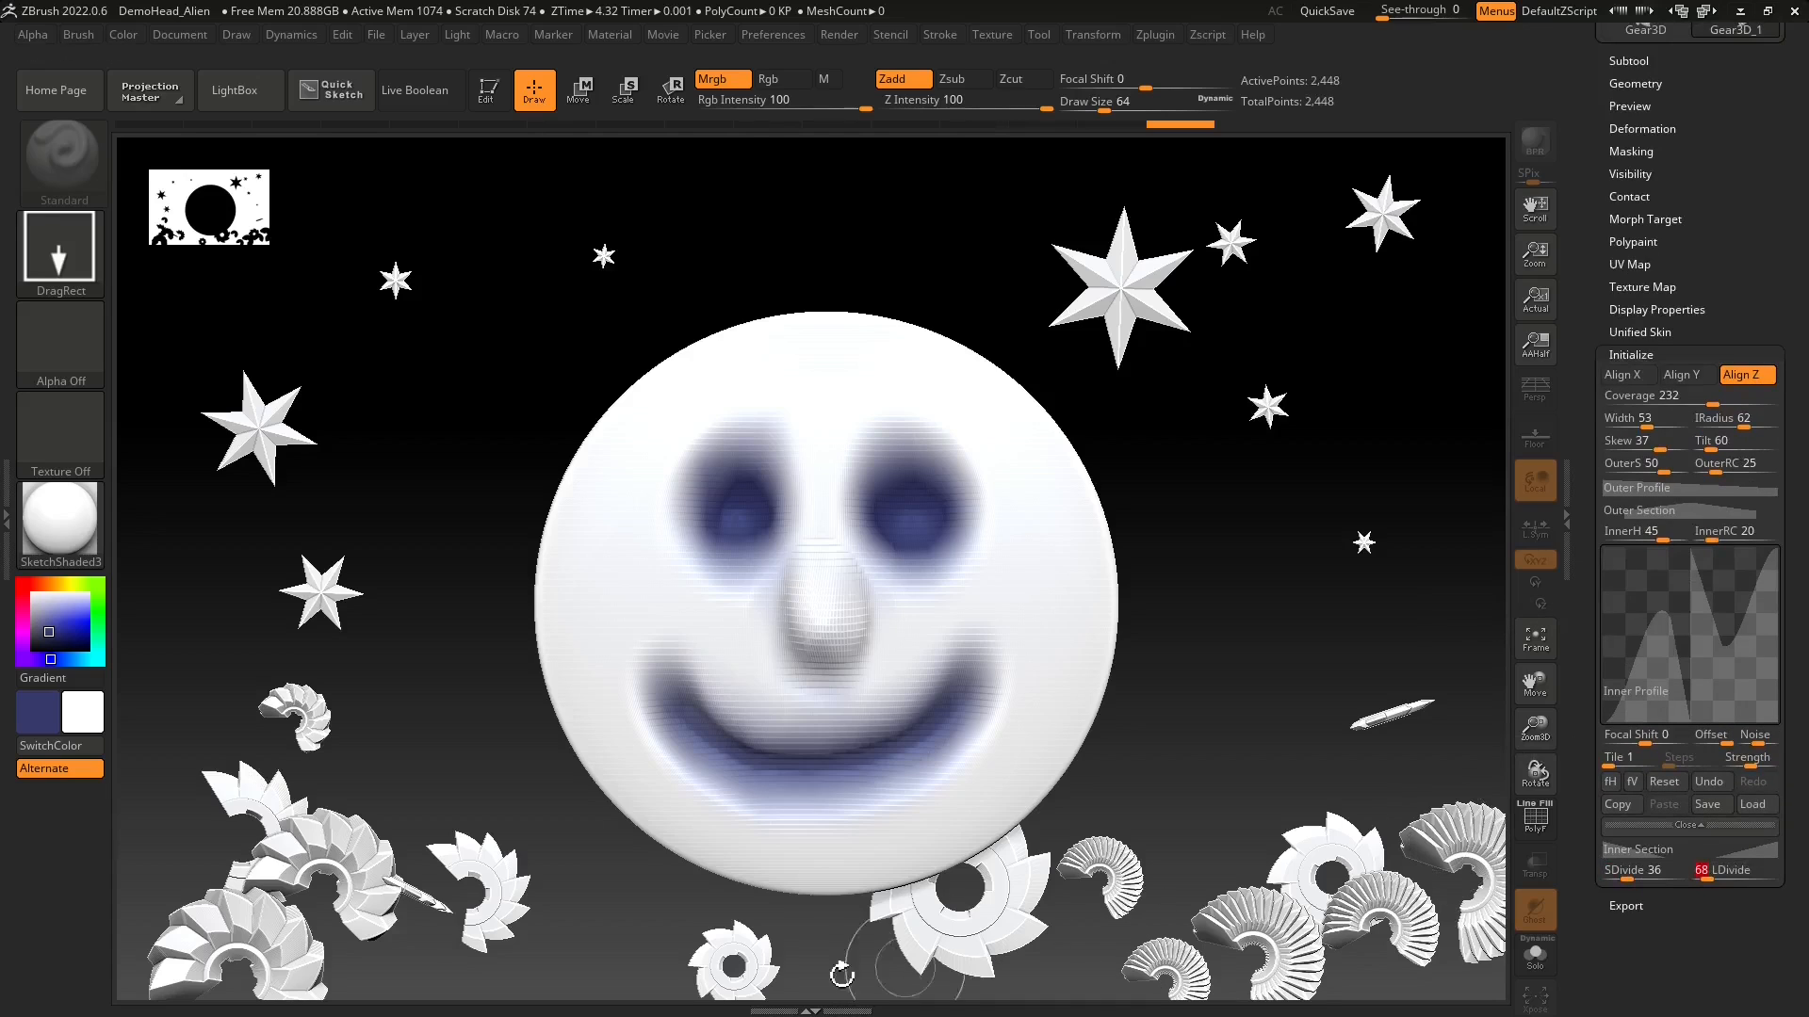
left_click_drag(586, 967, 738, 896)
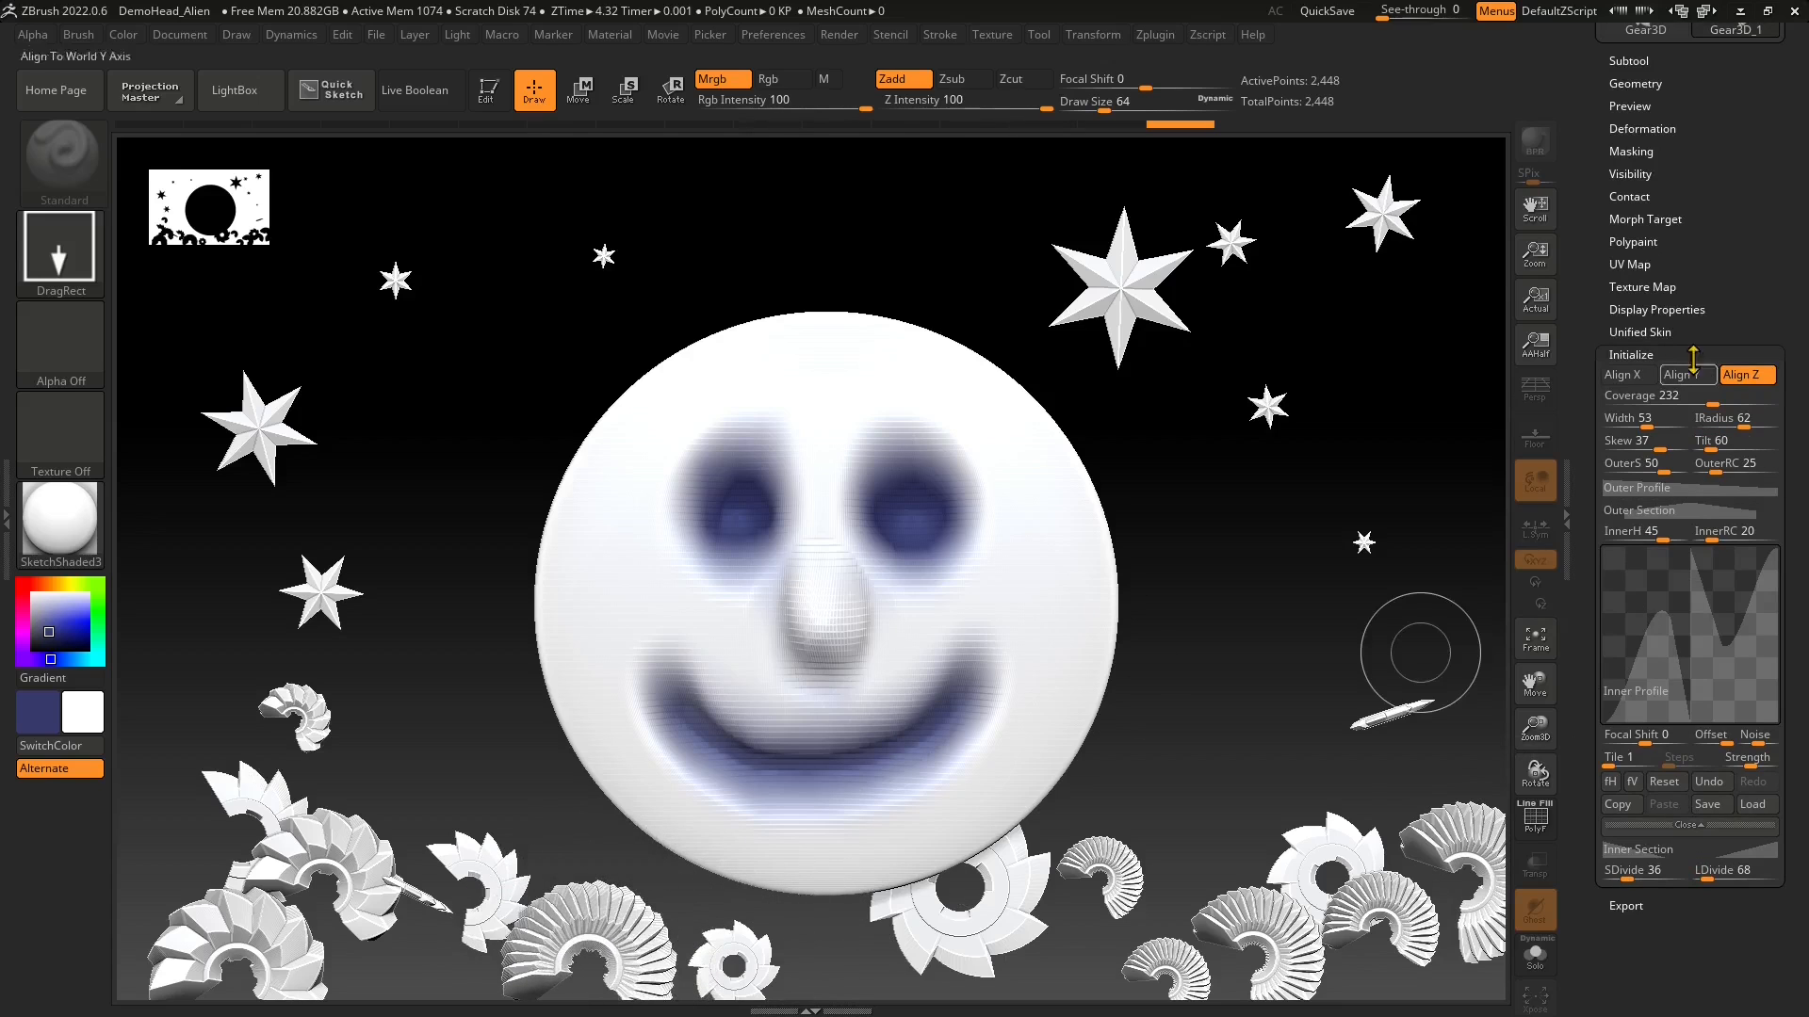
- Choose the Cylinder3D mesh and draw three solid cylinders to the lower right of the face, using the Y, X and Z alignments
left_click_drag(1728, 254, 1728, 895)
left_click(1645, 271)
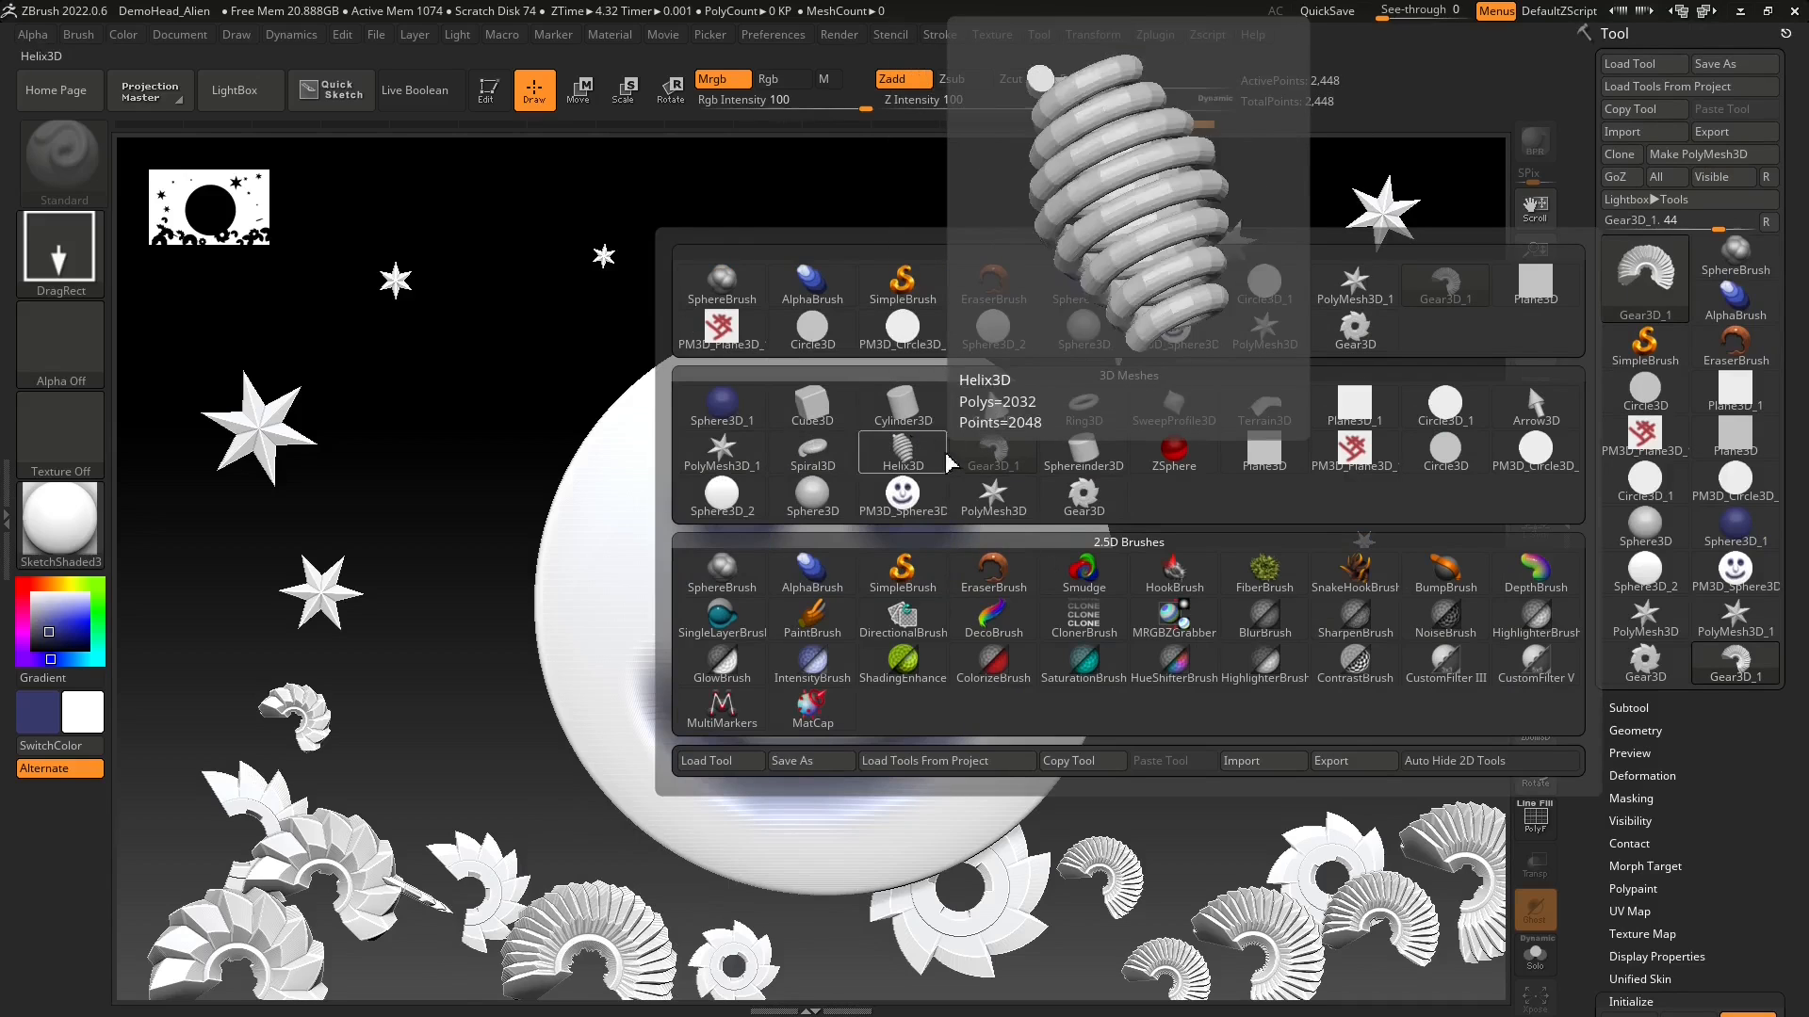
left_click(902, 407)
left_click_drag(1358, 767, 1372, 812)
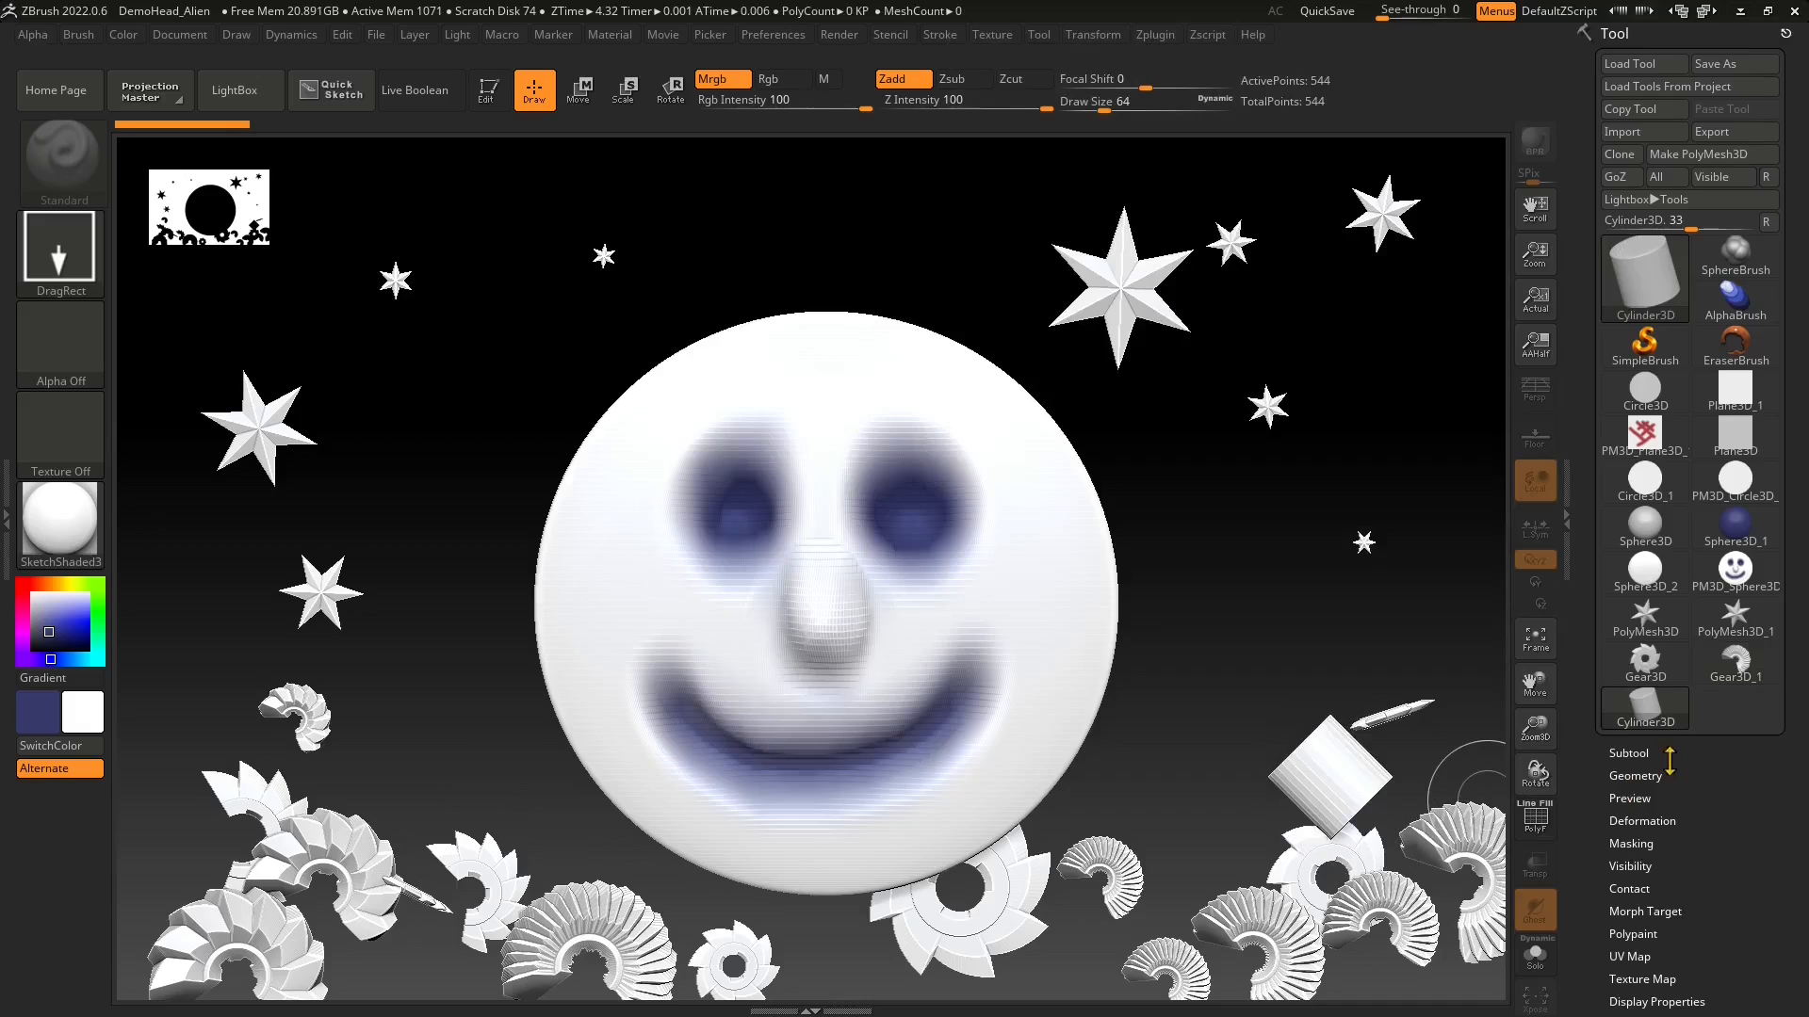
left_click_drag(1728, 867, 1739, 727)
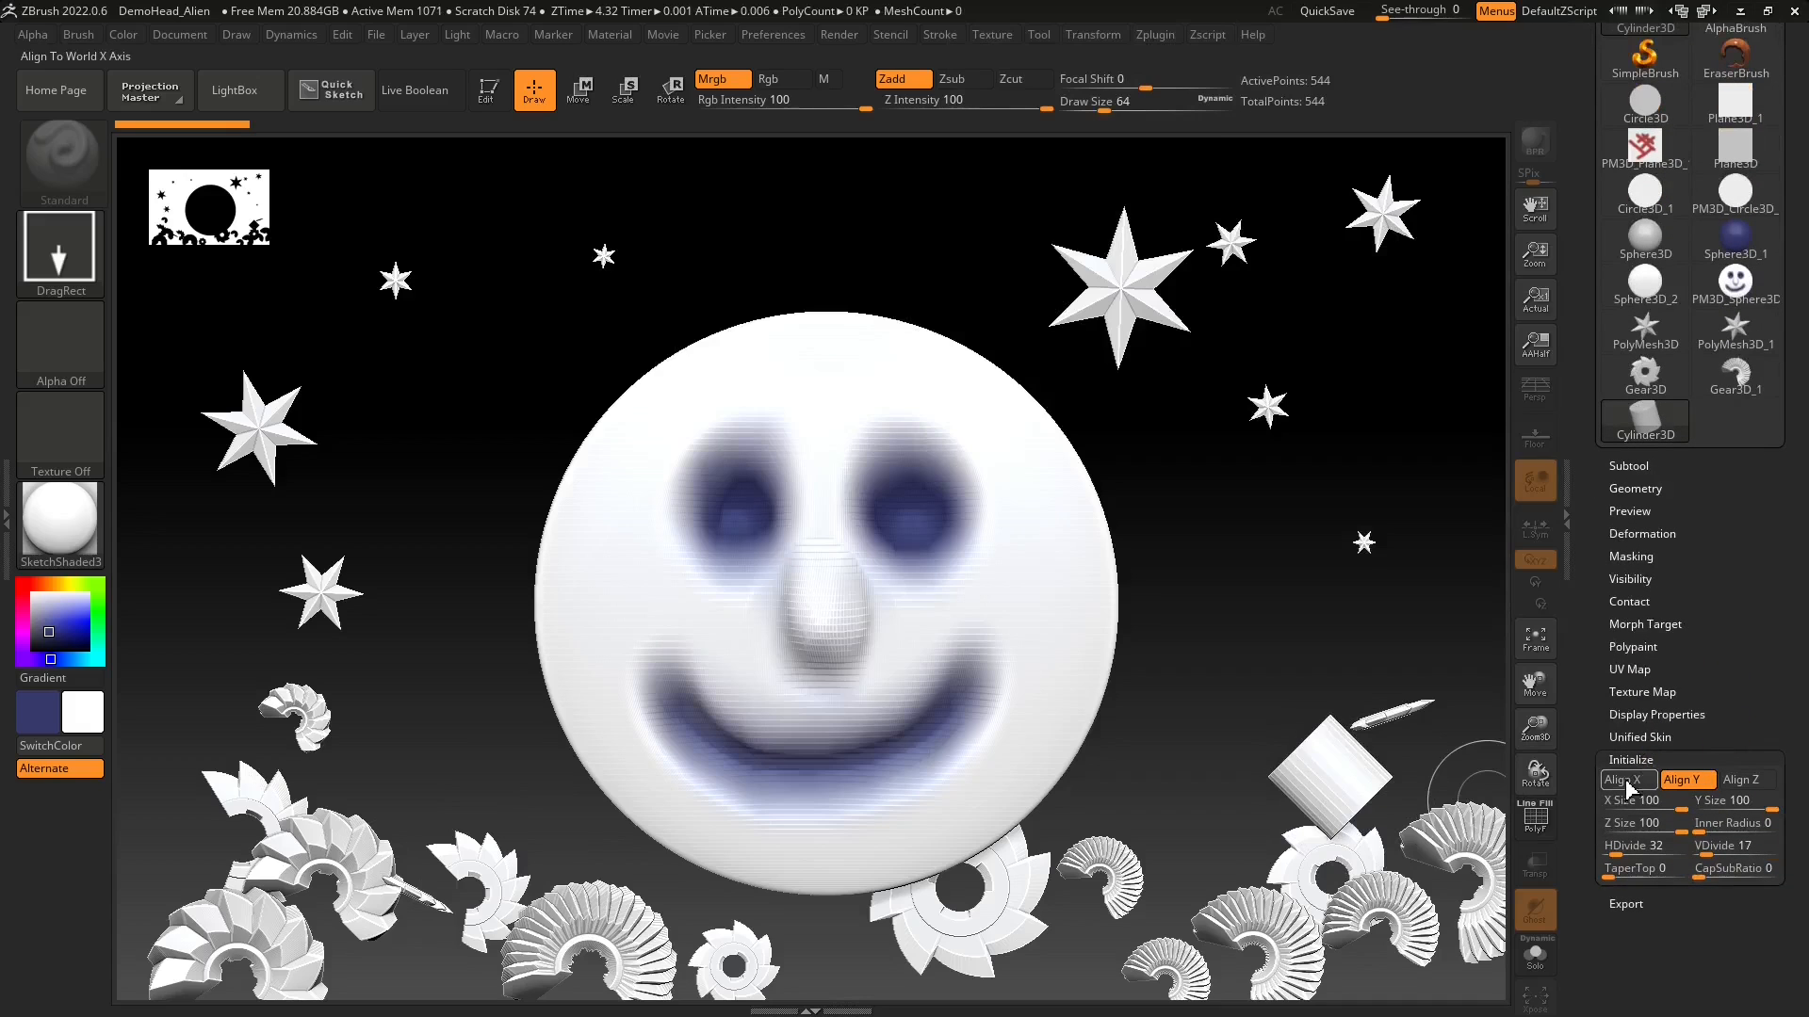
left_click(1626, 781)
left_click_drag(1453, 691, 1466, 773)
left_click(1748, 780)
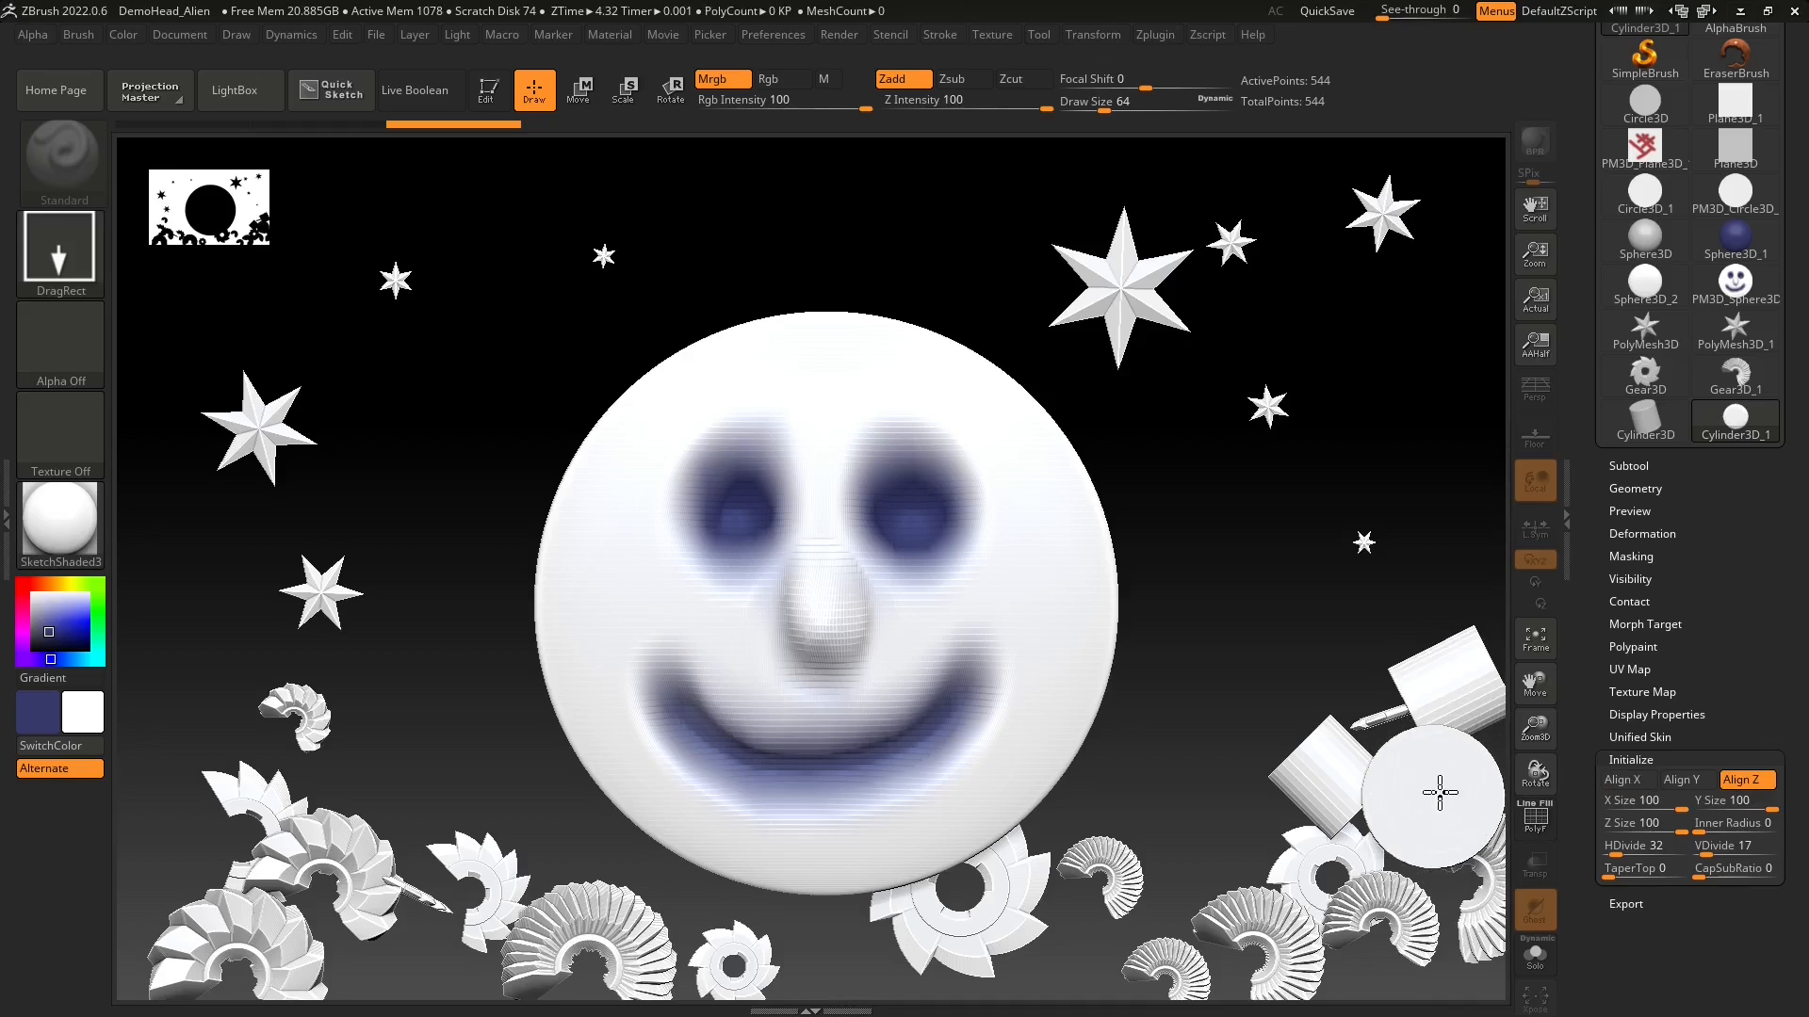
- Set the cylinder's Z Size to 77 and Inner Radius to 49 and draw a ring over the gears to the lower right
left_click(1666, 828)
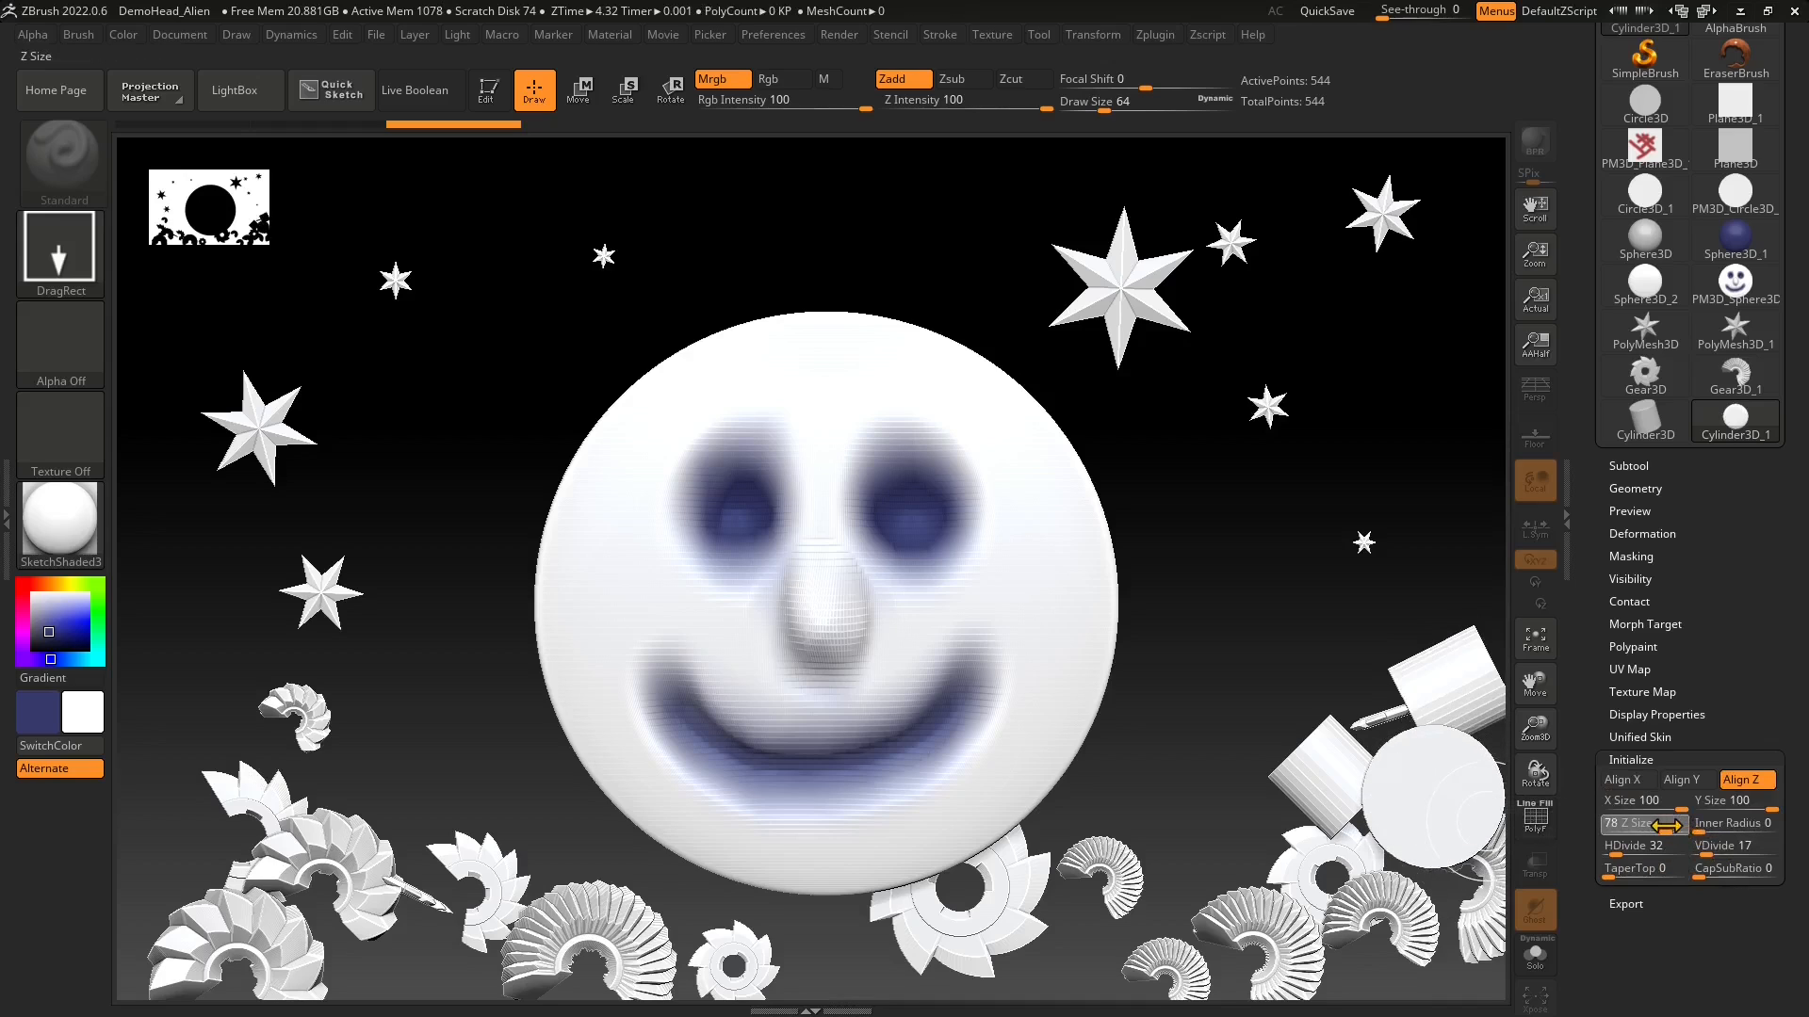
left_click(1717, 845)
left_click_drag(1733, 834, 1737, 834)
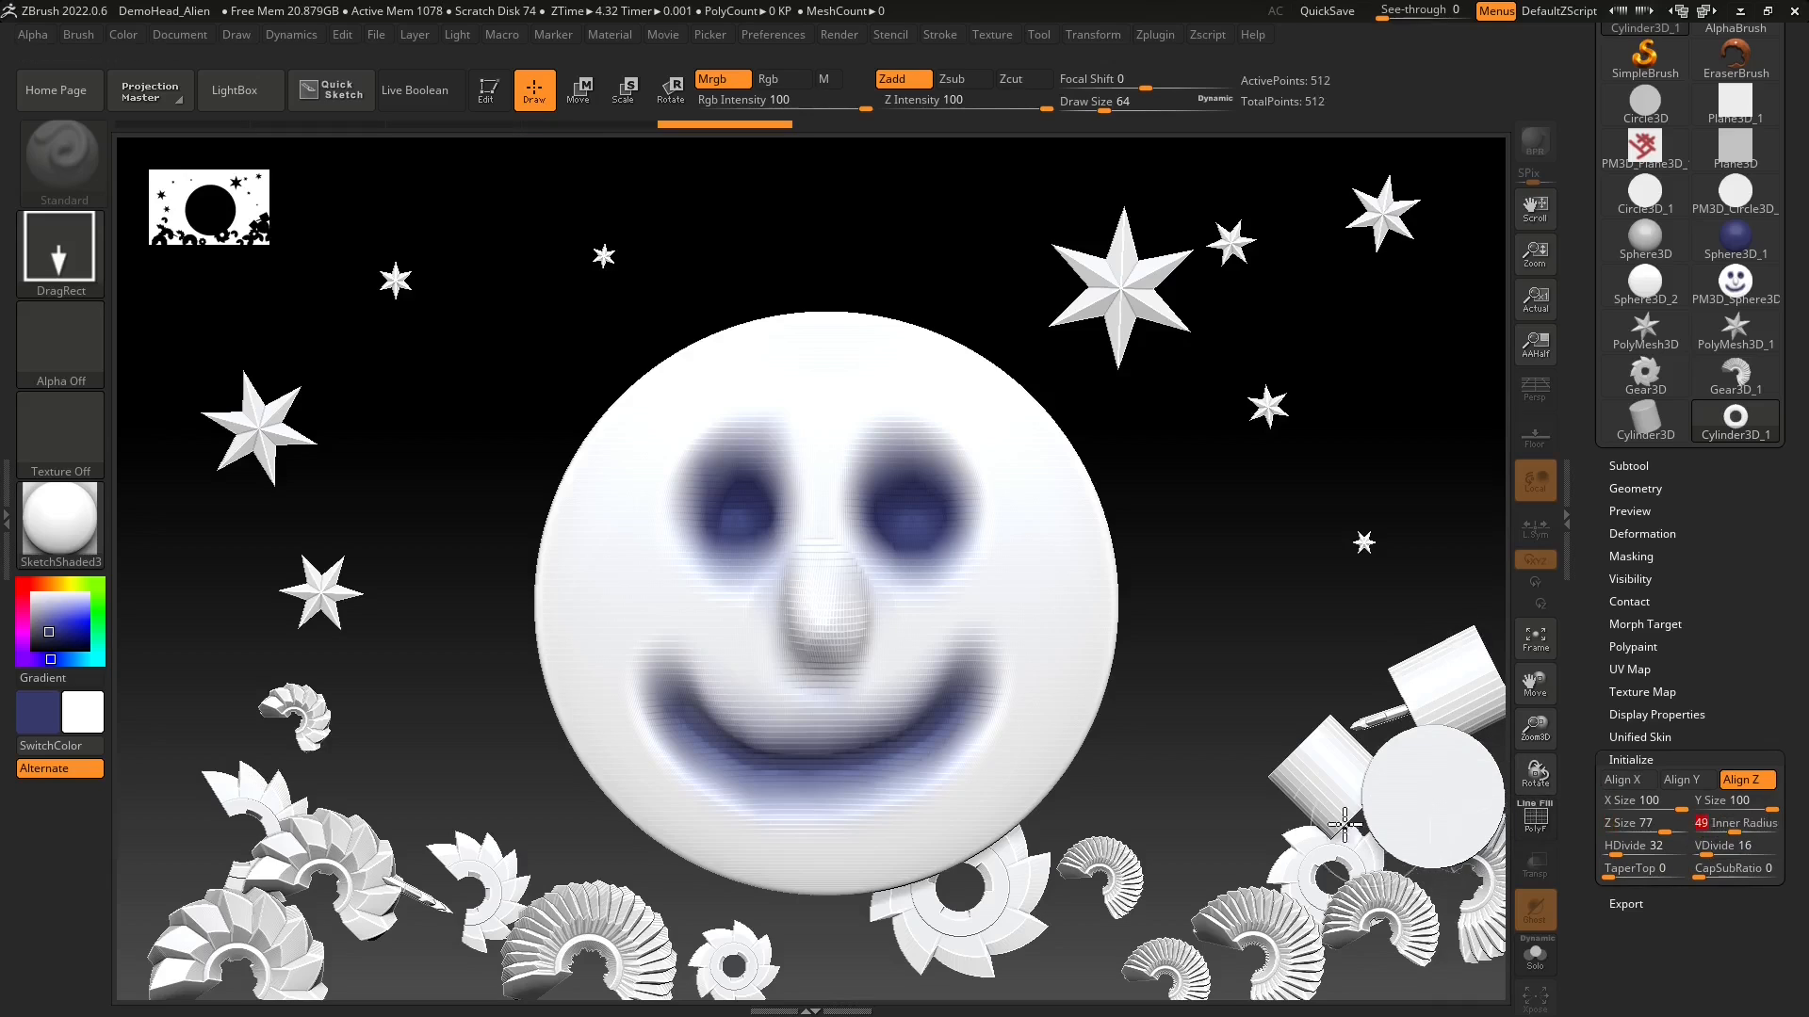
left_click_drag(1231, 828, 1262, 906)
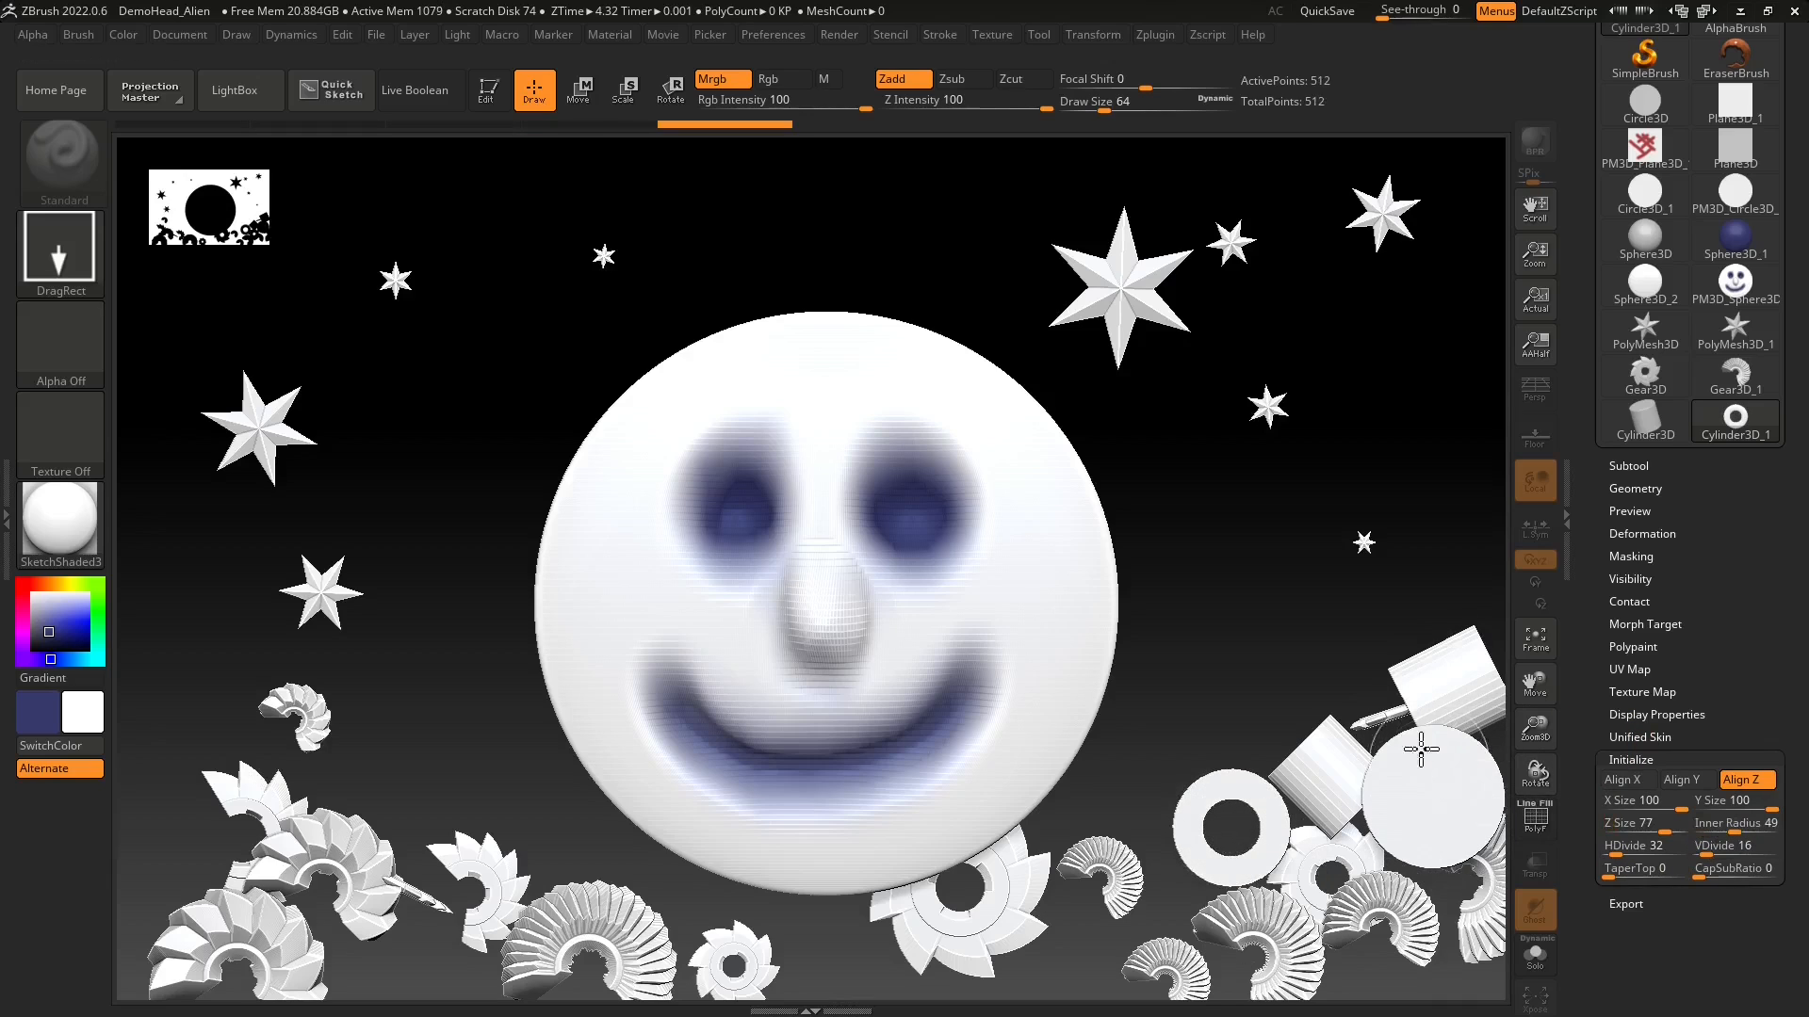
- Draw hollow cylinders in varied sizes and angles over the gears to the lower left of the face
left_click_drag(377, 942, 431, 1006)
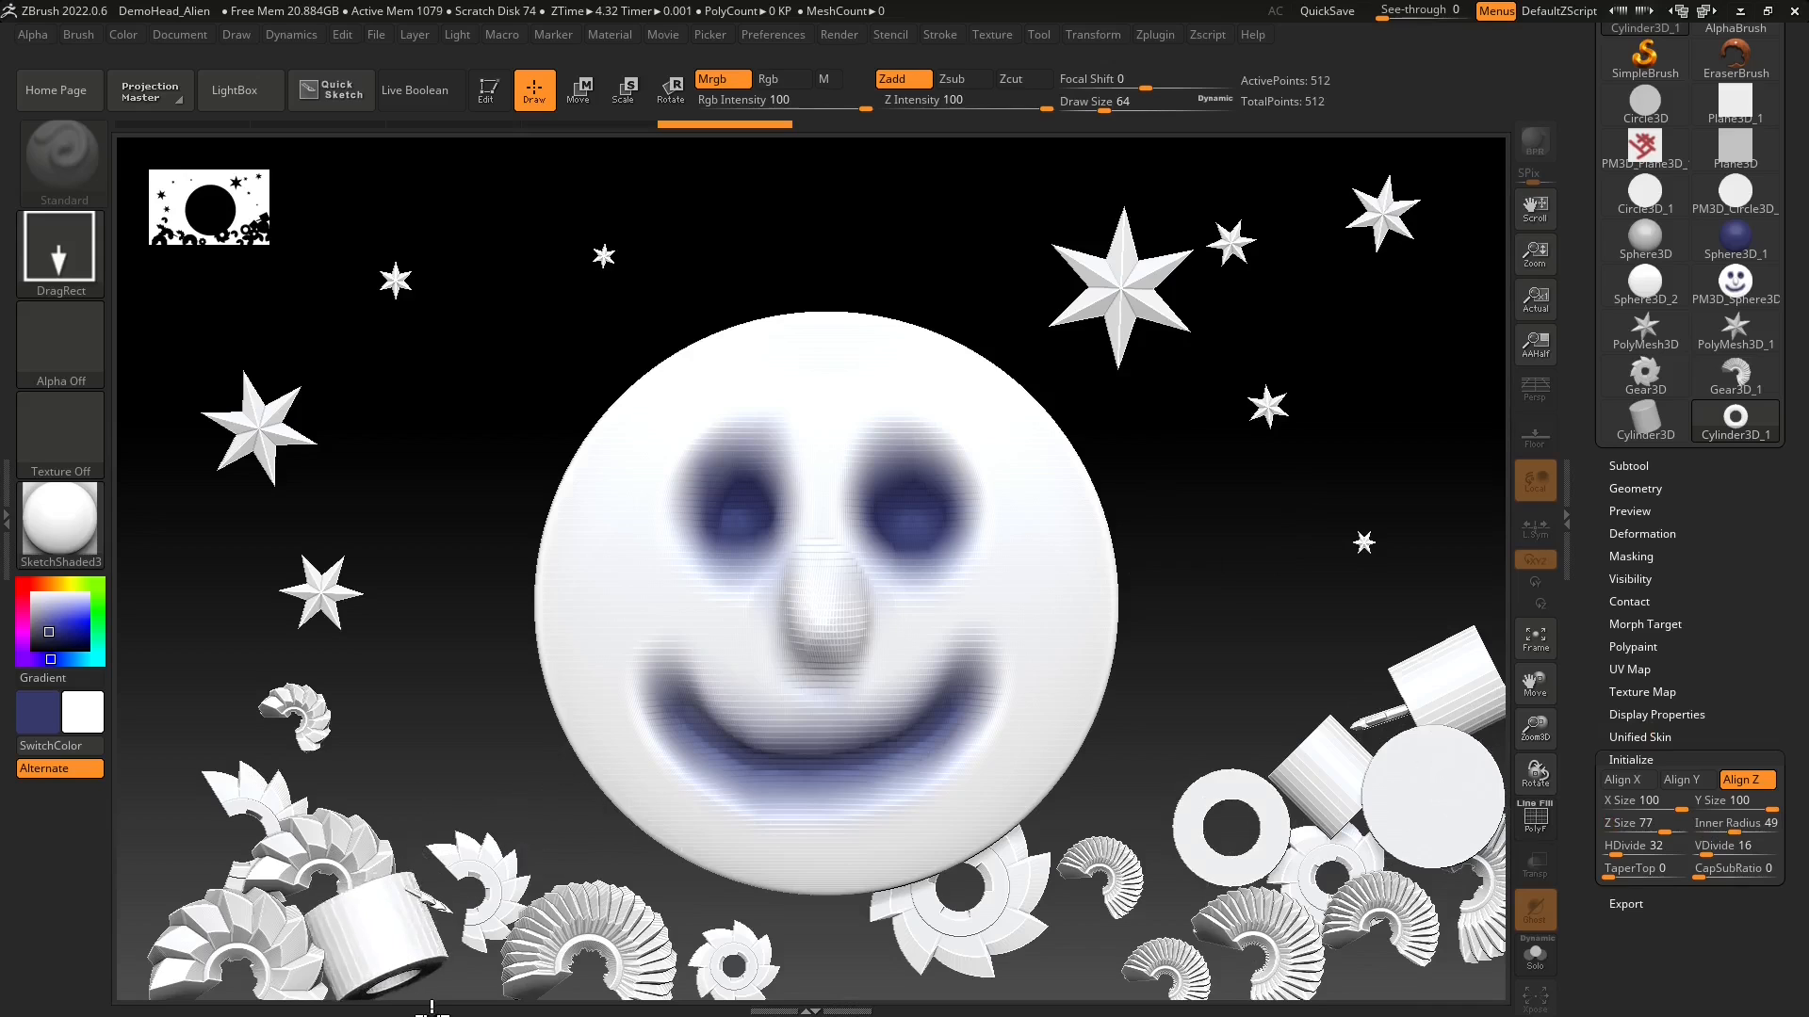
left_click_drag(204, 893, 196, 974)
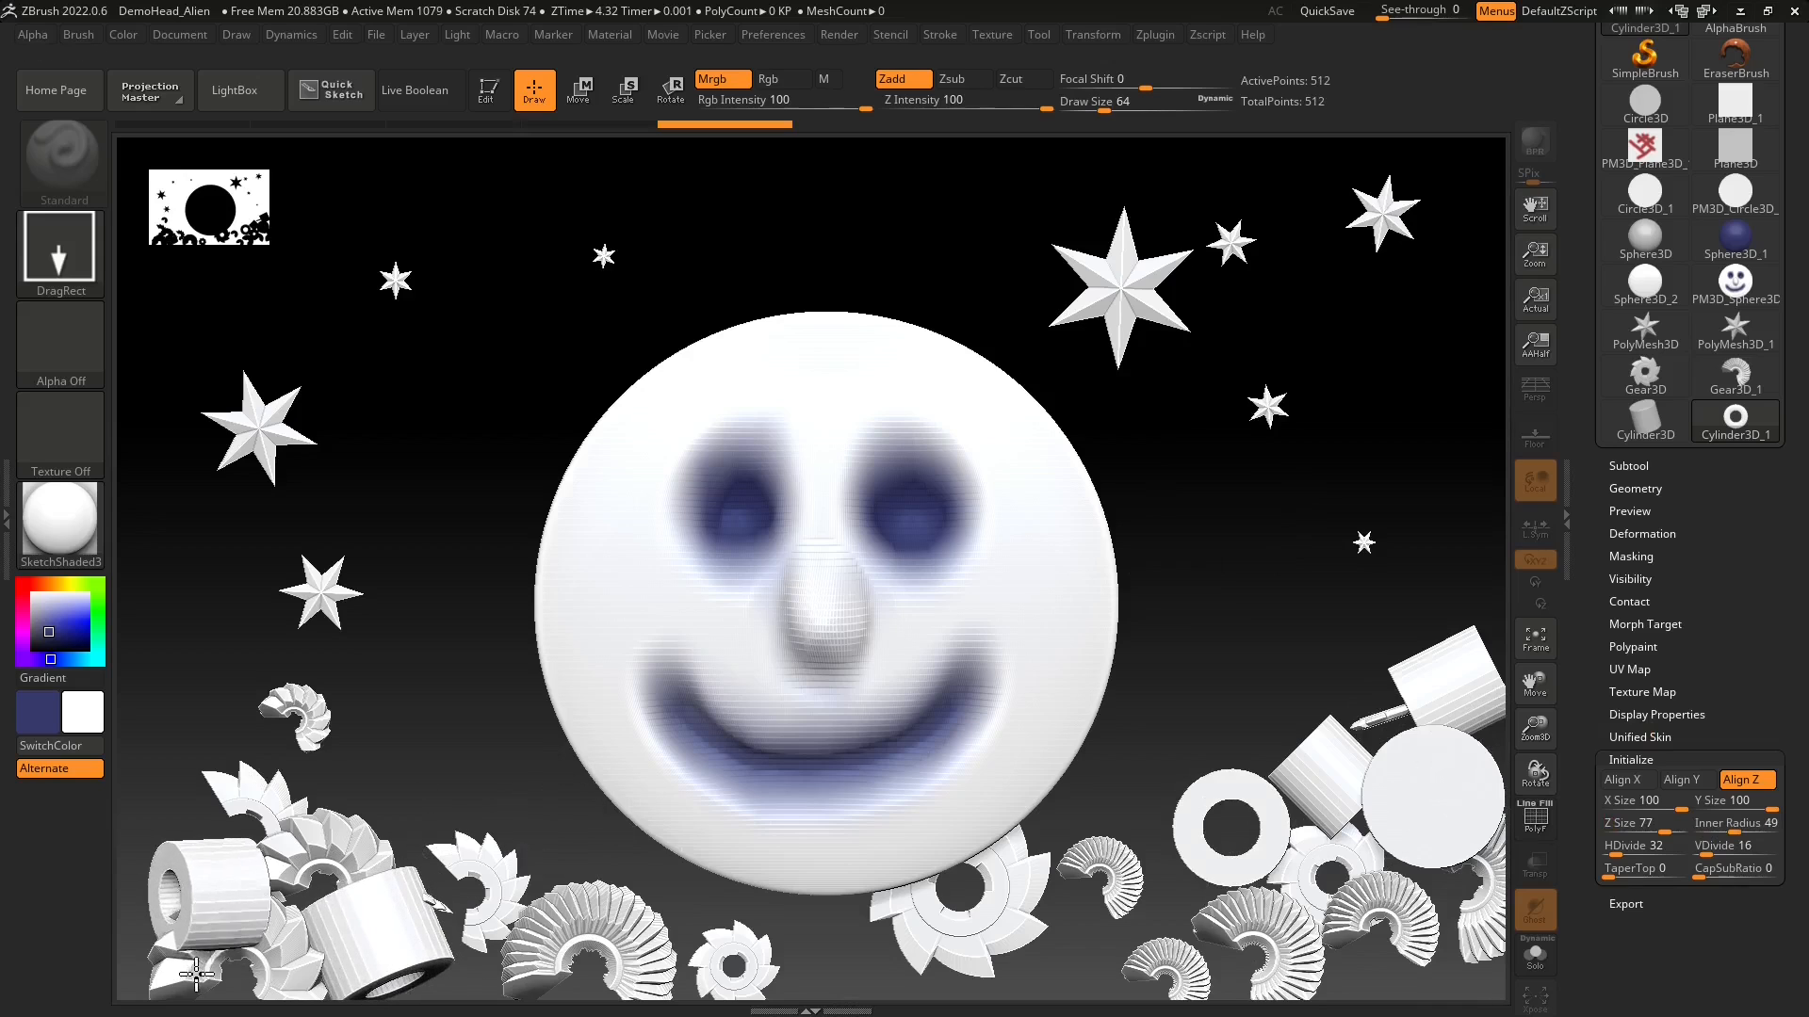
left_click_drag(231, 799, 354, 885)
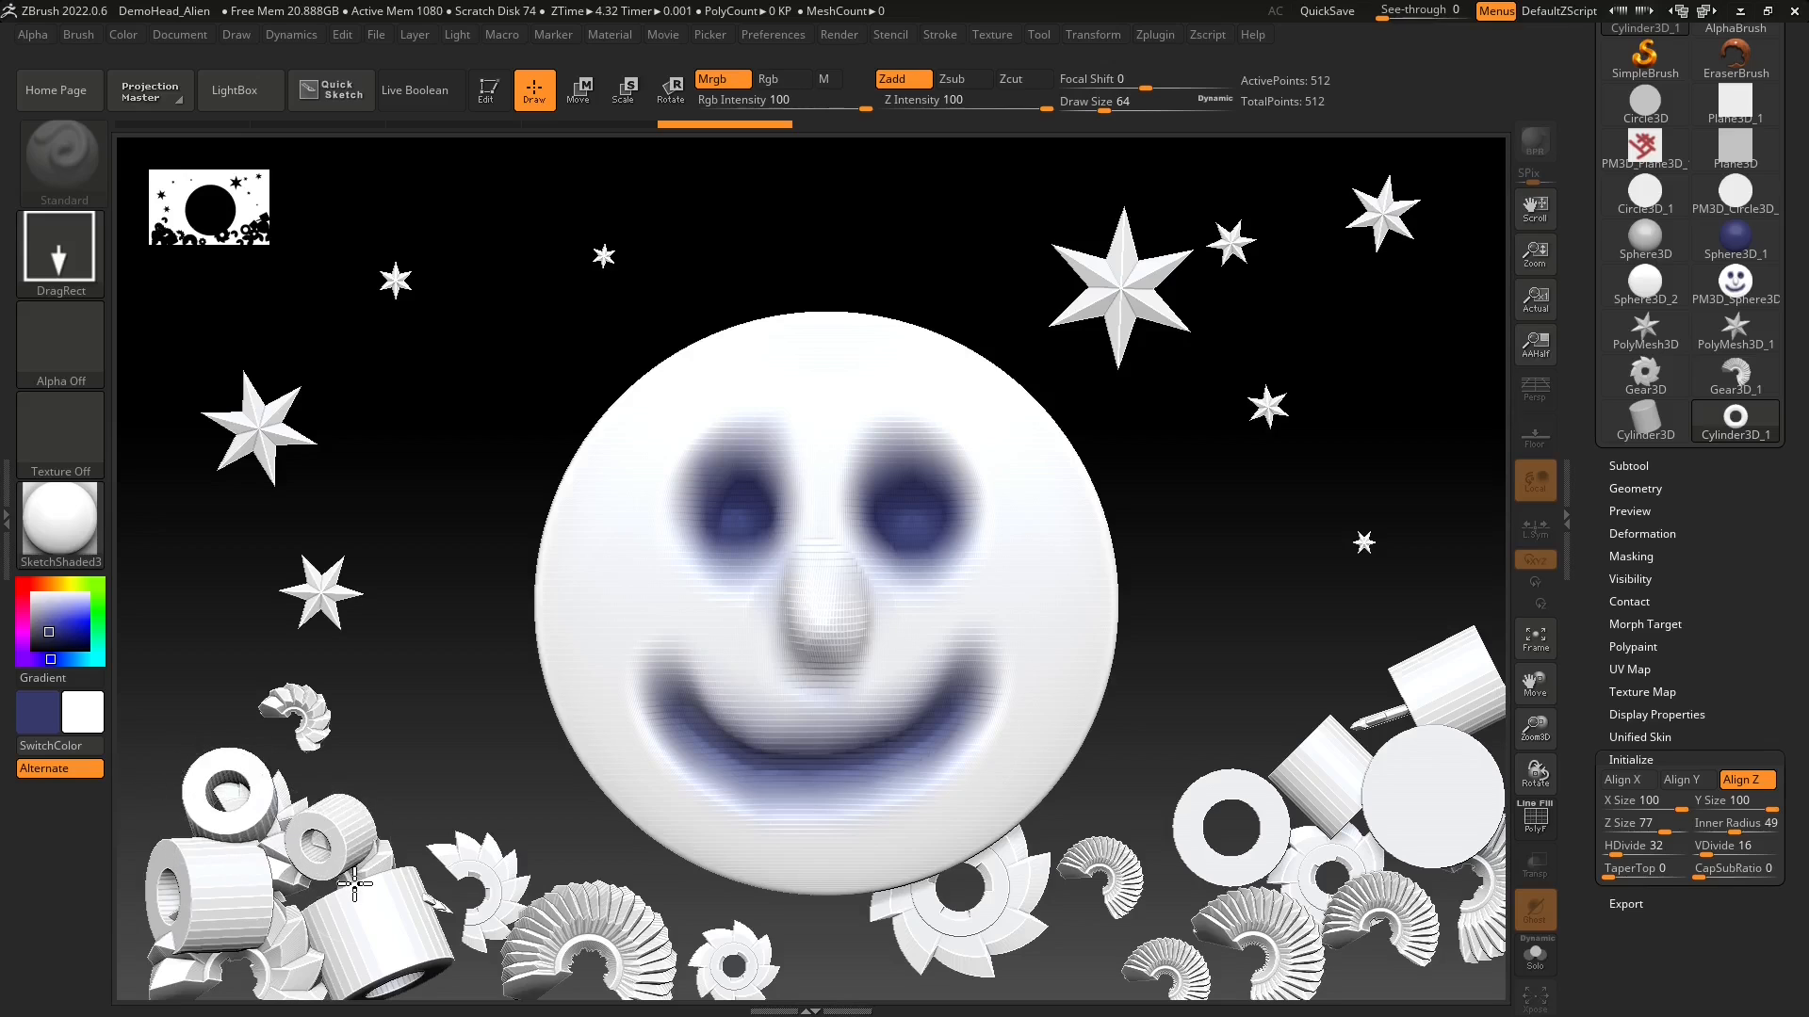
left_click_drag(198, 993, 196, 1009)
left_click_drag(539, 960, 547, 1005)
left_click_drag(664, 963, 658, 1005)
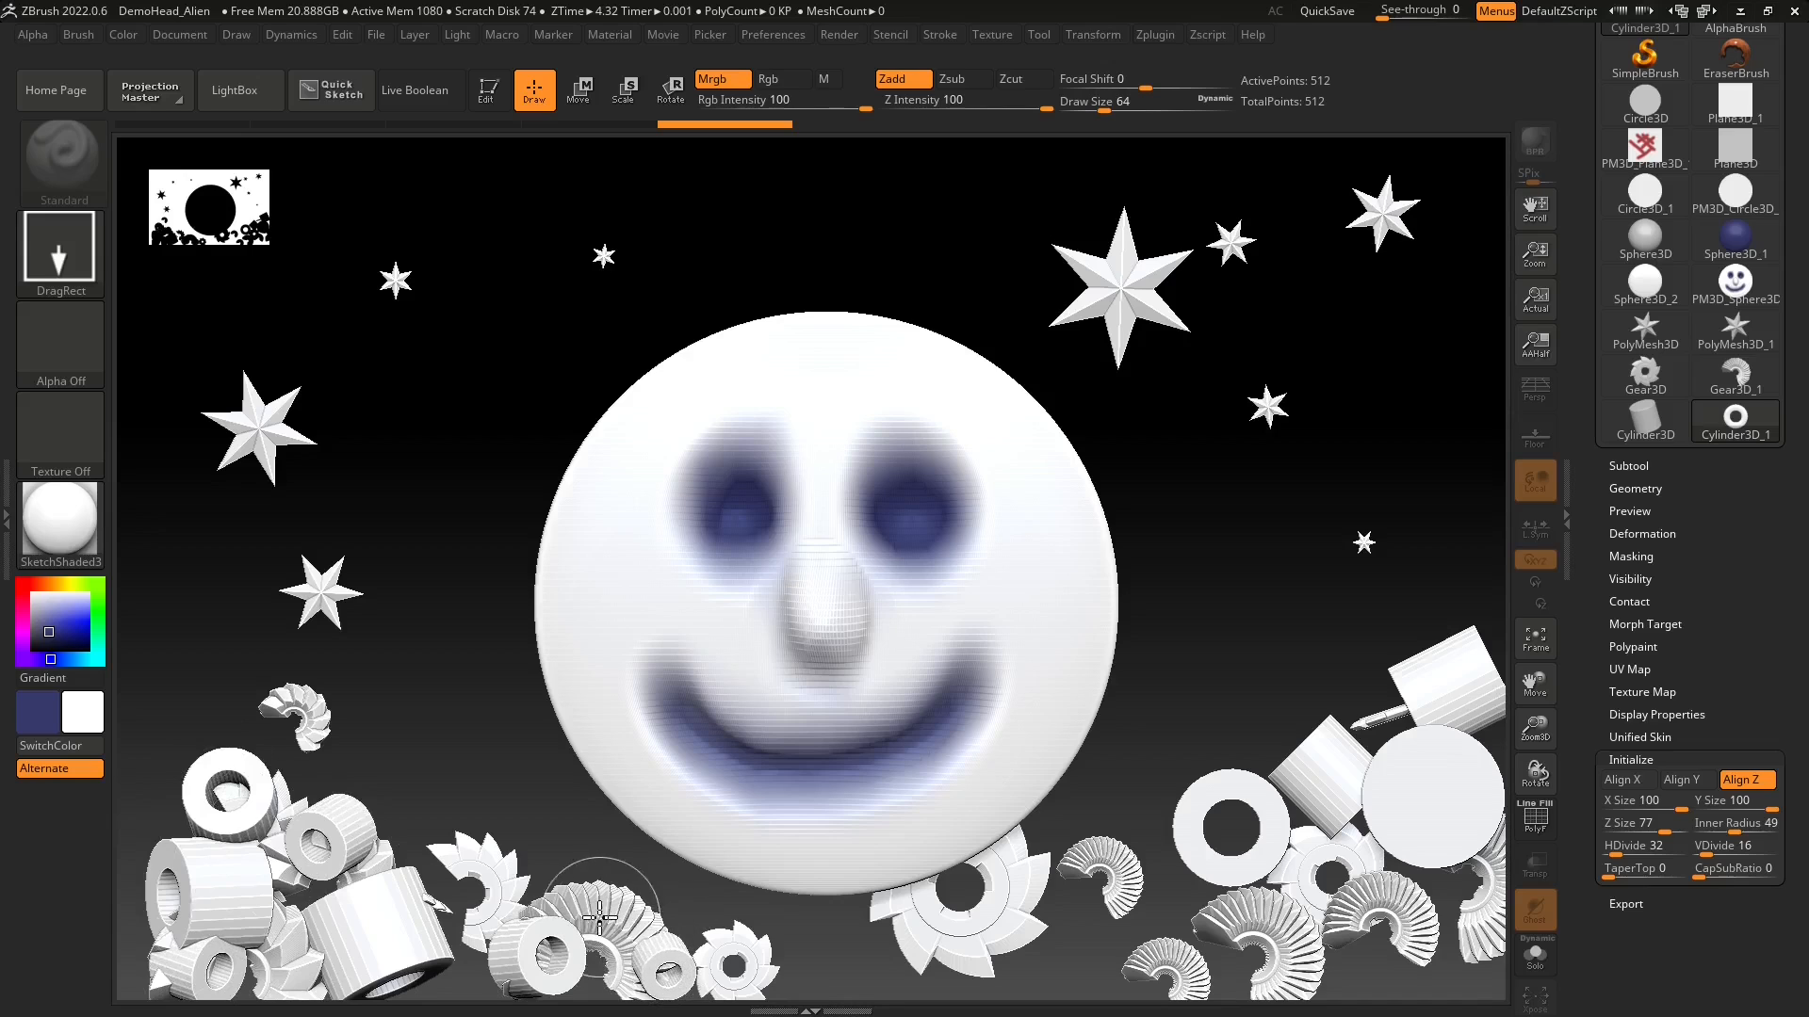
left_click_drag(592, 926, 534, 975)
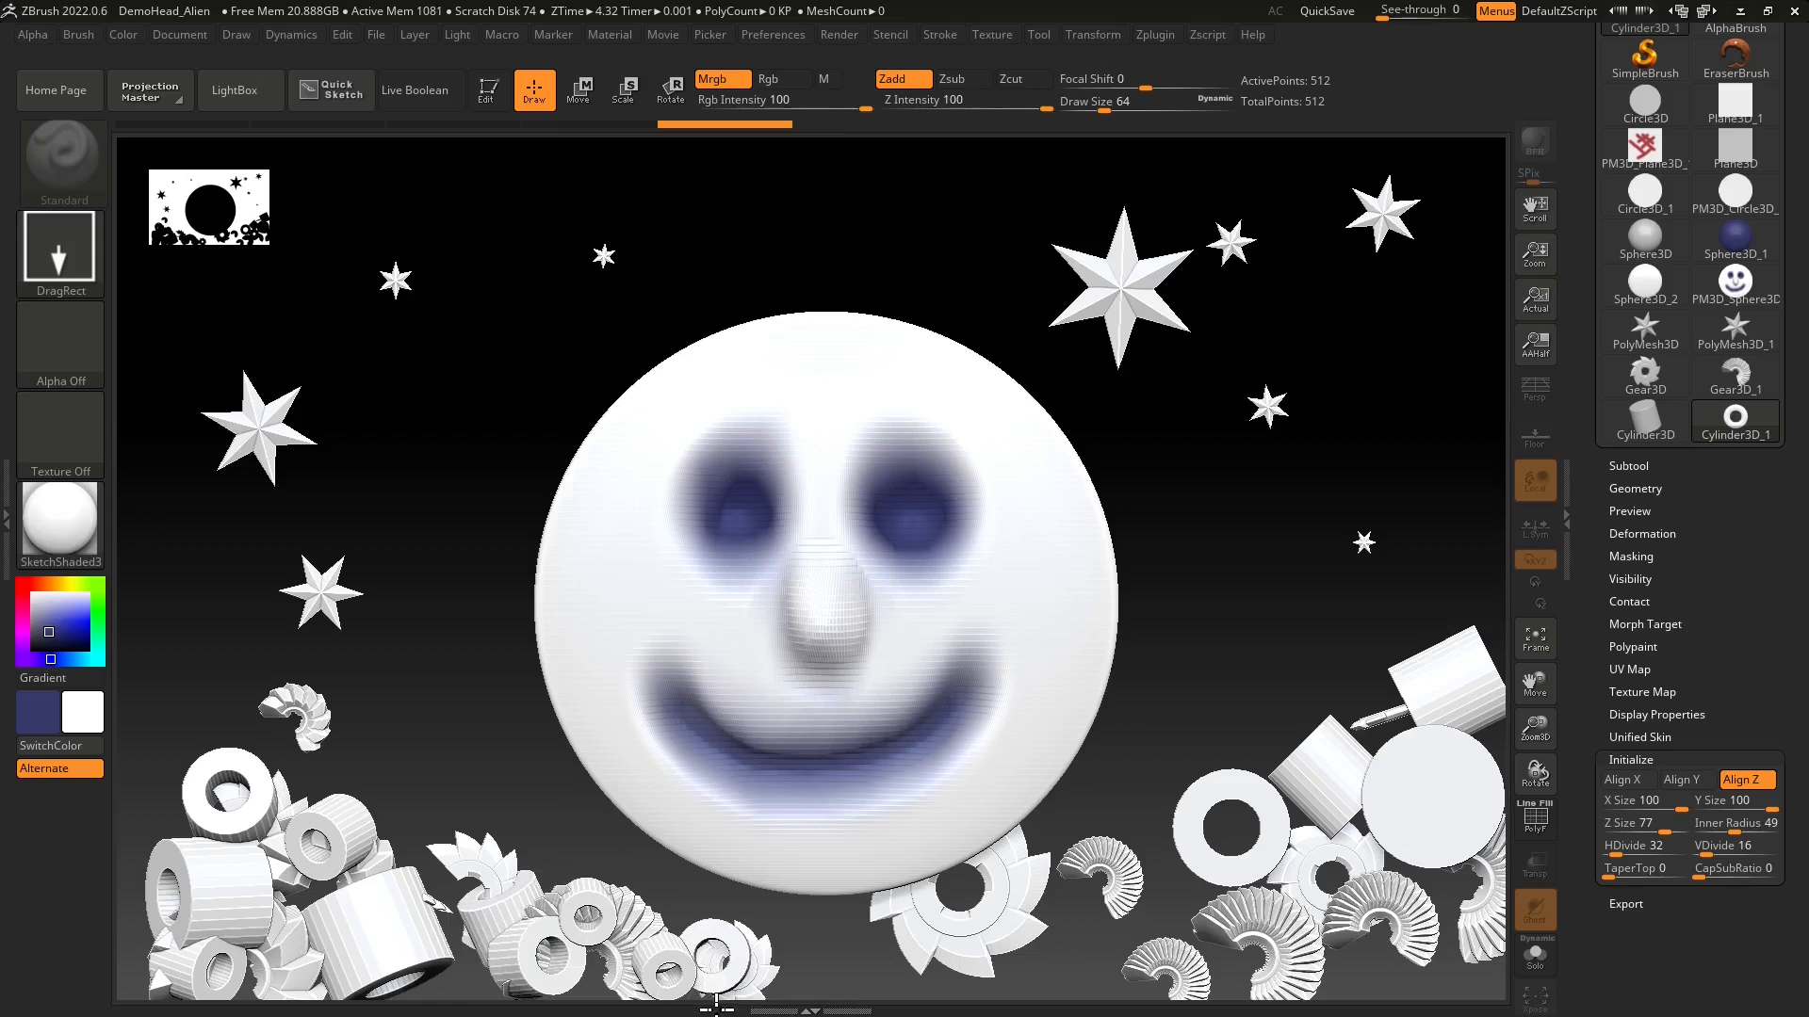
- Draw hollow cylinders from under the chin across to the lower right of the face, with the larger ones at the far right
left_click_drag(992, 957, 1031, 998)
left_click_drag(1112, 954, 1140, 998)
left_click_drag(1217, 940, 1249, 1006)
left_click_drag(1333, 923, 1366, 1008)
left_click_drag(1447, 902, 1185, 909)
left_click_drag(848, 963, 898, 1001)
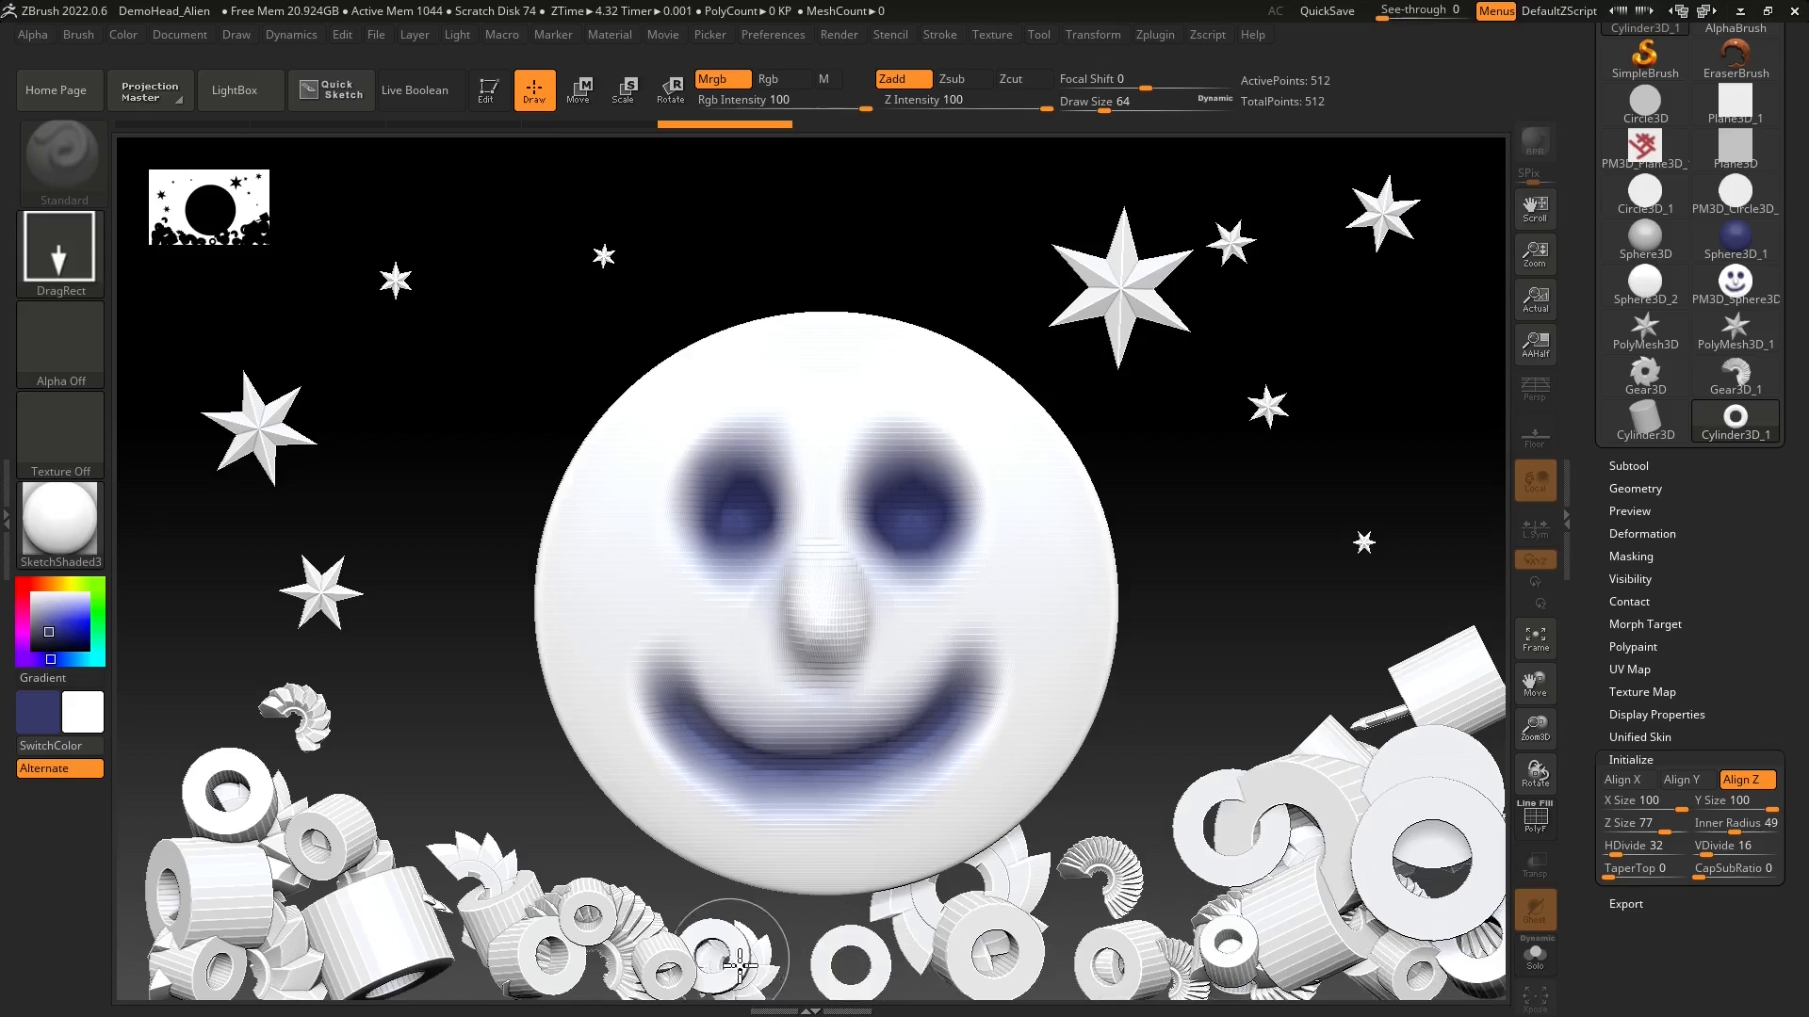
- Fill the gaps in the row of shapes beneath the face with smaller hollow cylinders on both sides of the chin
mouse_move(739, 963)
left_mouse_down()
mouse_move(782, 951)
mouse_move(811, 989)
left_mouse_up()
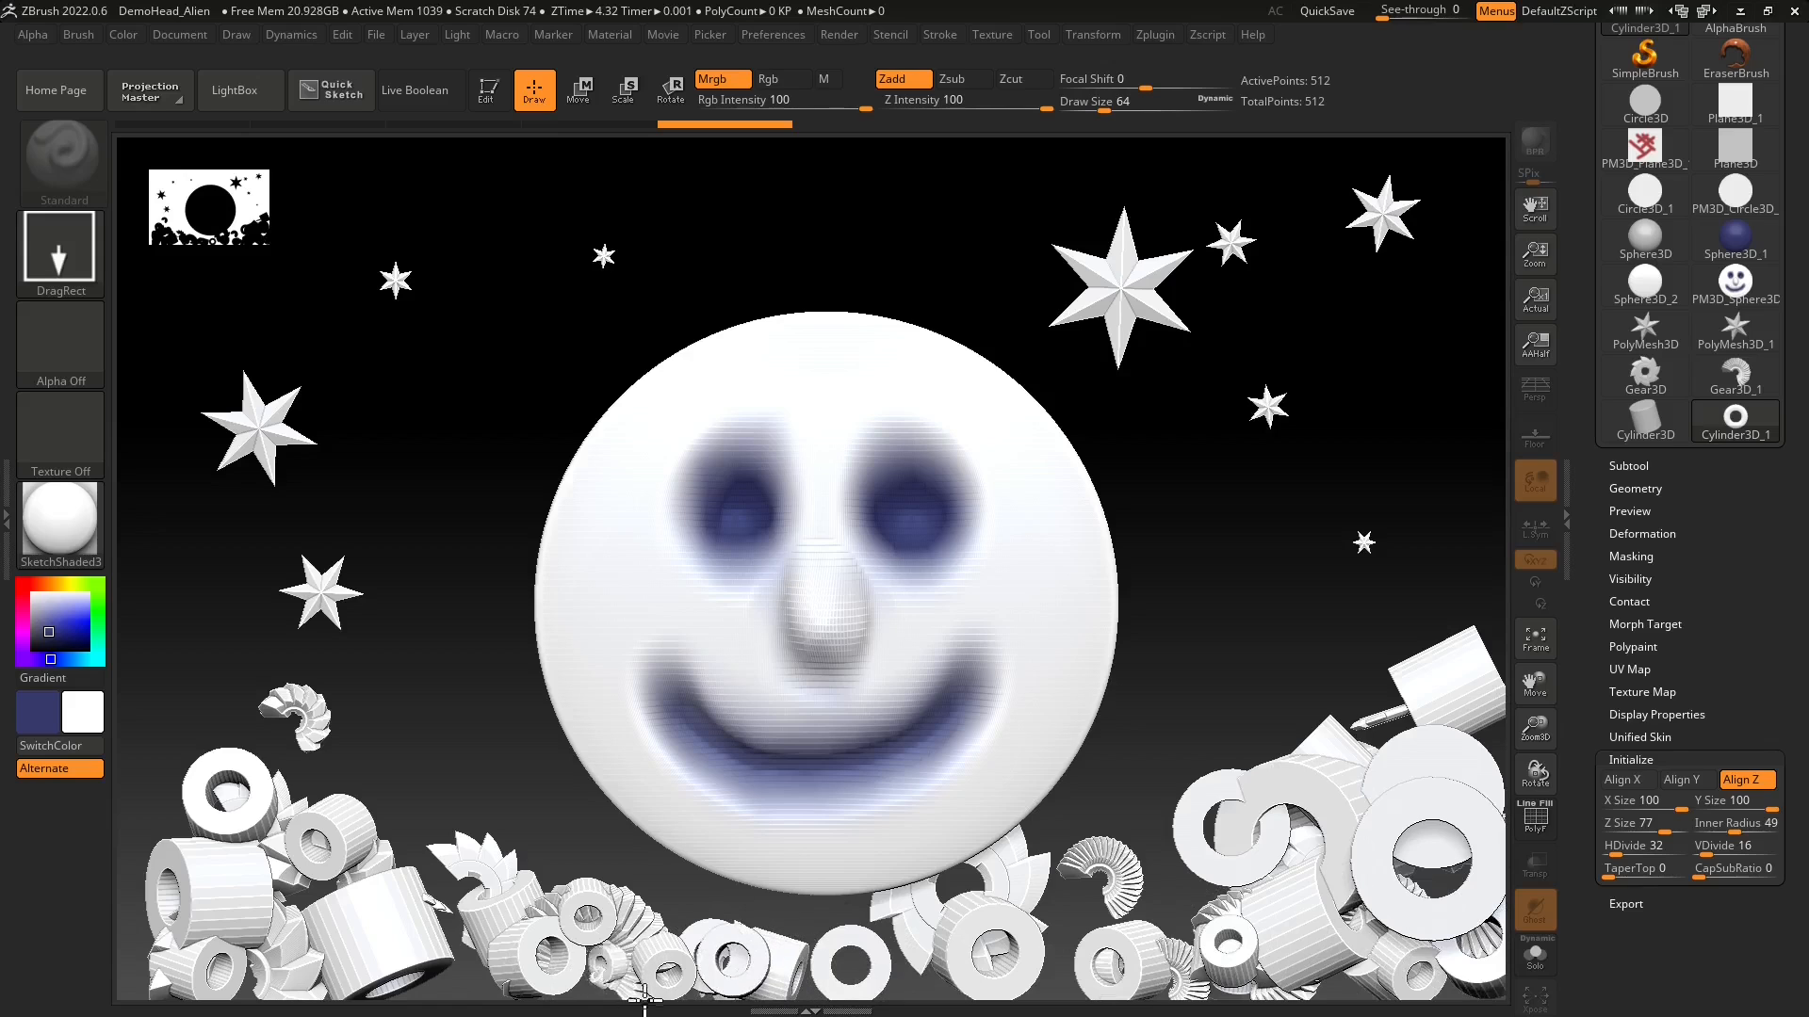
left_click_drag(644, 1000, 648, 1004)
left_click_drag(928, 973, 900, 1013)
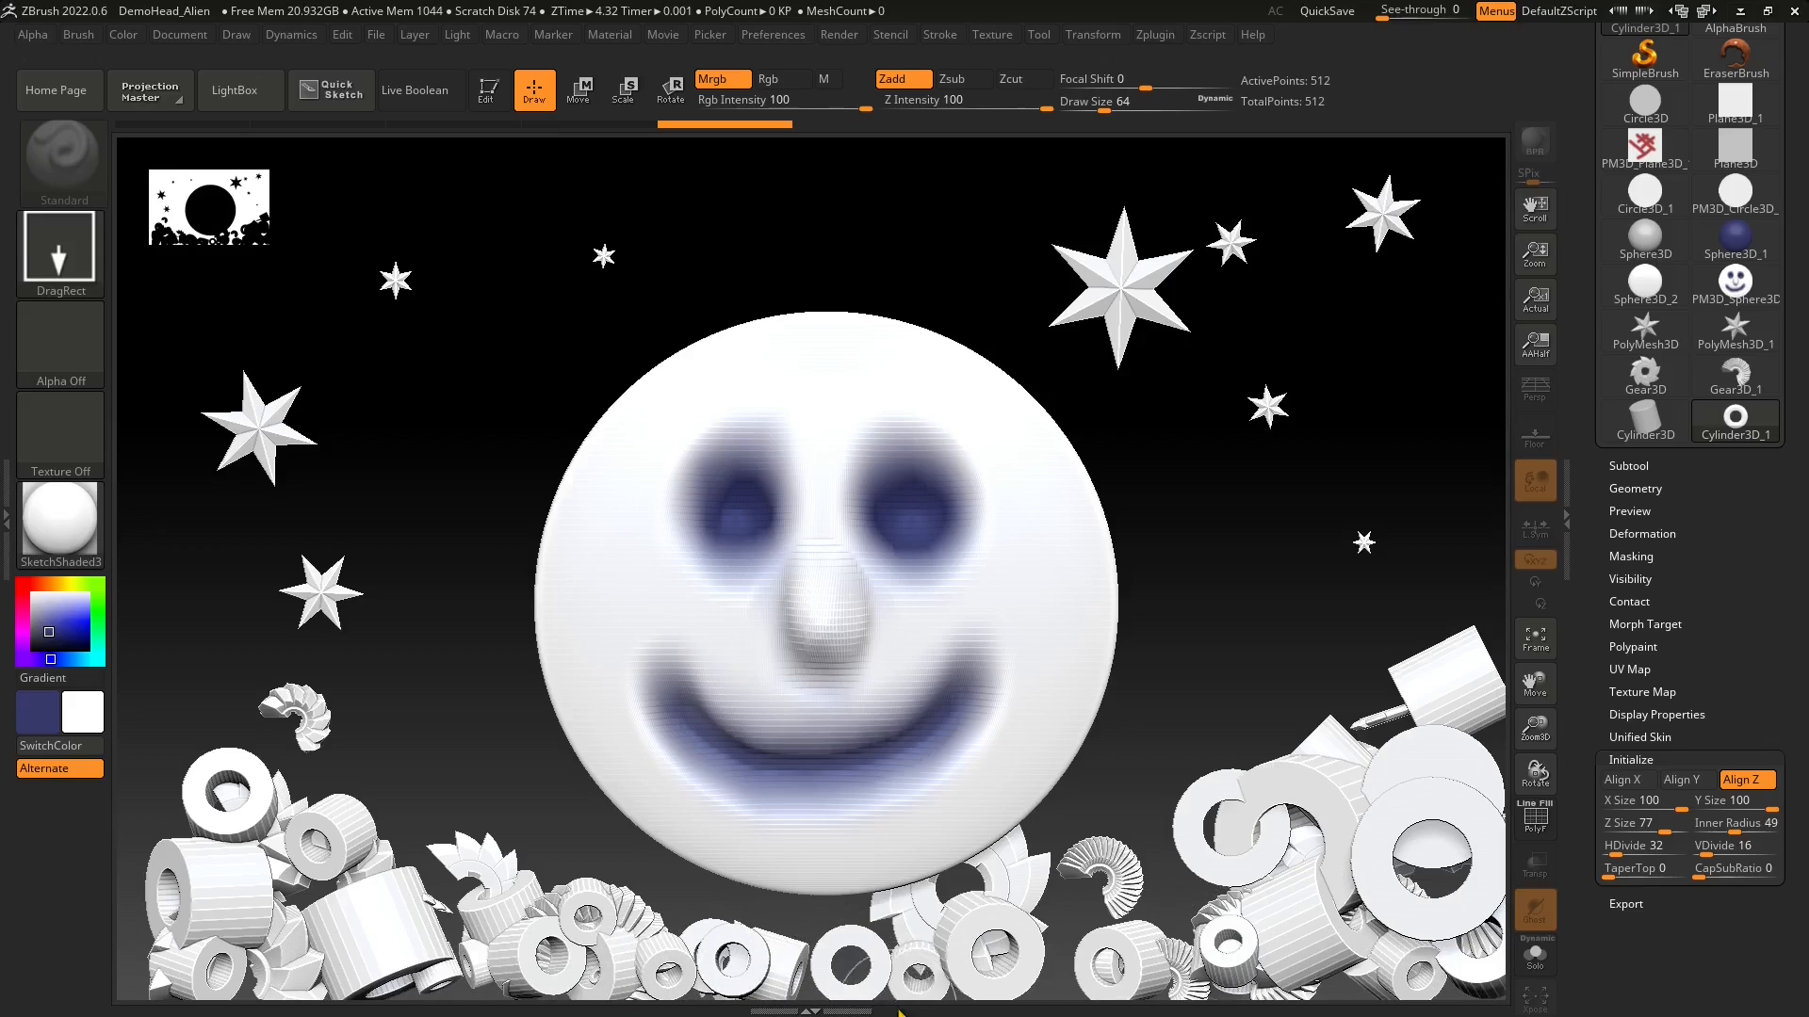
left_click_drag(1078, 971, 1057, 990)
mouse_move(1151, 953)
left_mouse_down()
mouse_move(1193, 986)
mouse_move(1226, 952)
left_mouse_up()
left_click_drag(1293, 965, 1295, 991)
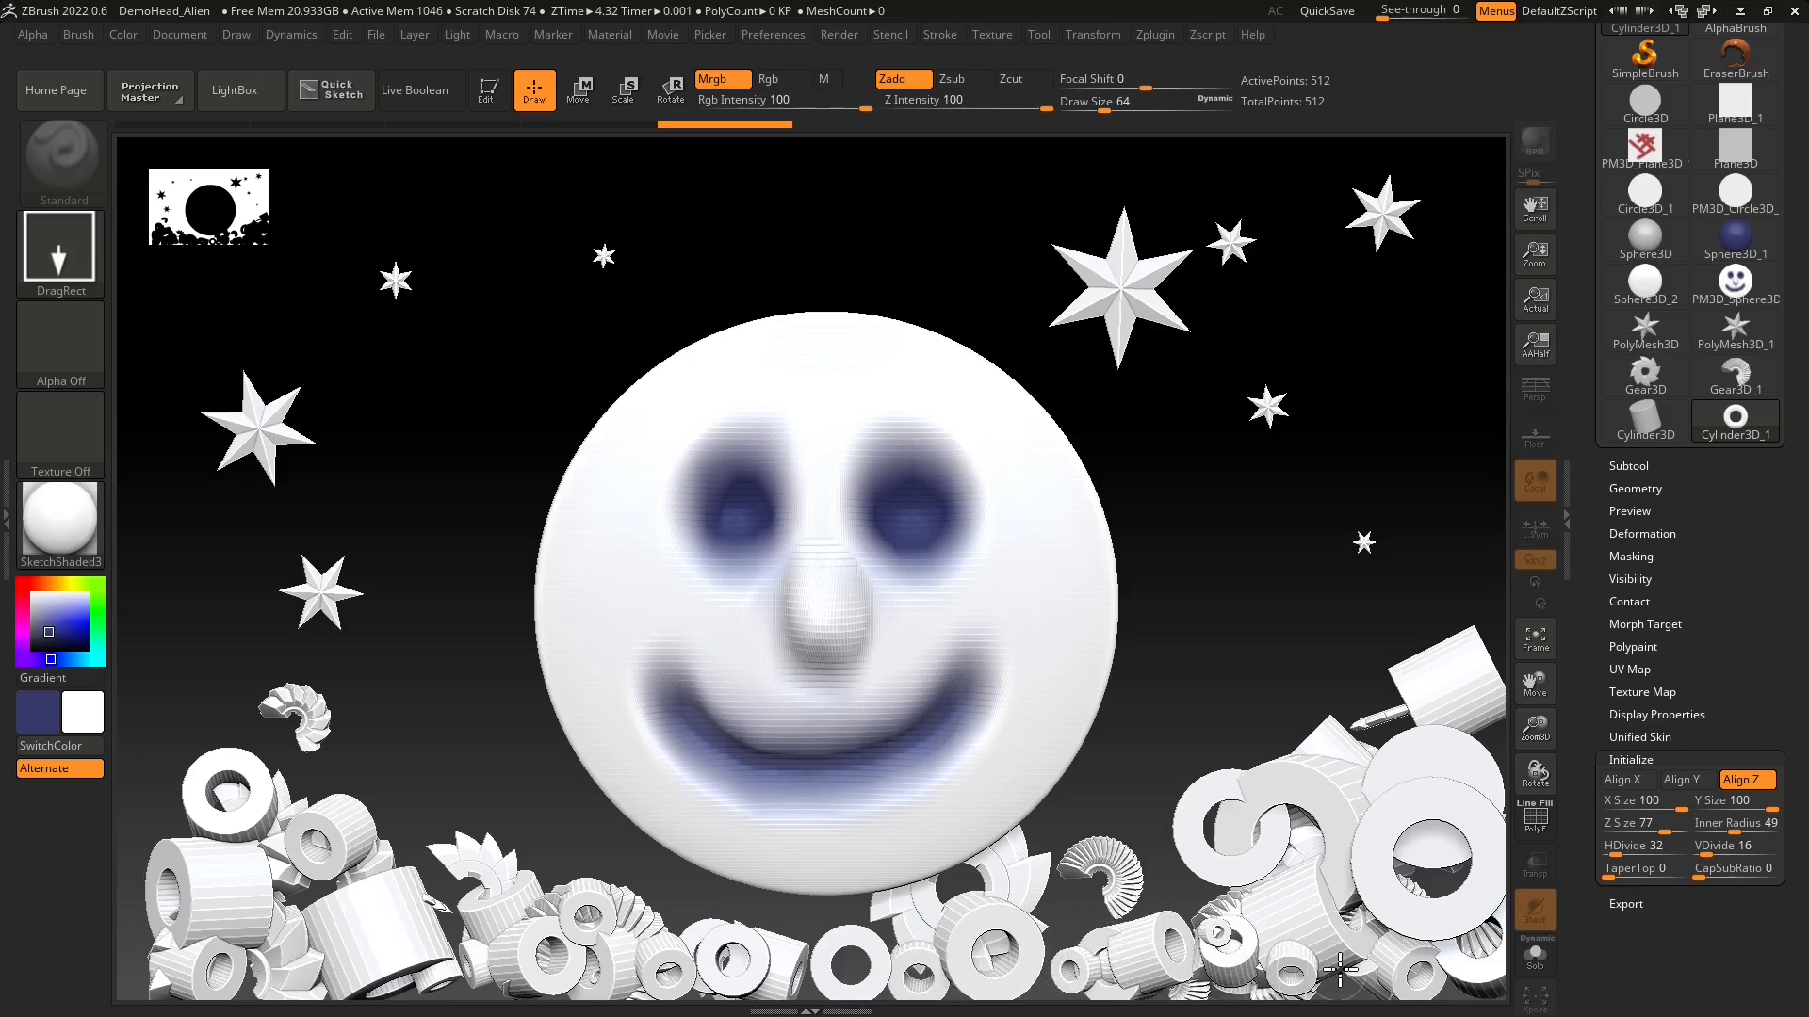
- Add small rings on top of the far-left pile and more hollow cylinders on either side of the chin
left_click_drag(383, 878, 354, 903)
mouse_move(207, 833)
left_mouse_down()
mouse_move(178, 848)
mouse_move(136, 817)
mouse_move(161, 968)
mouse_move(135, 970)
left_mouse_up()
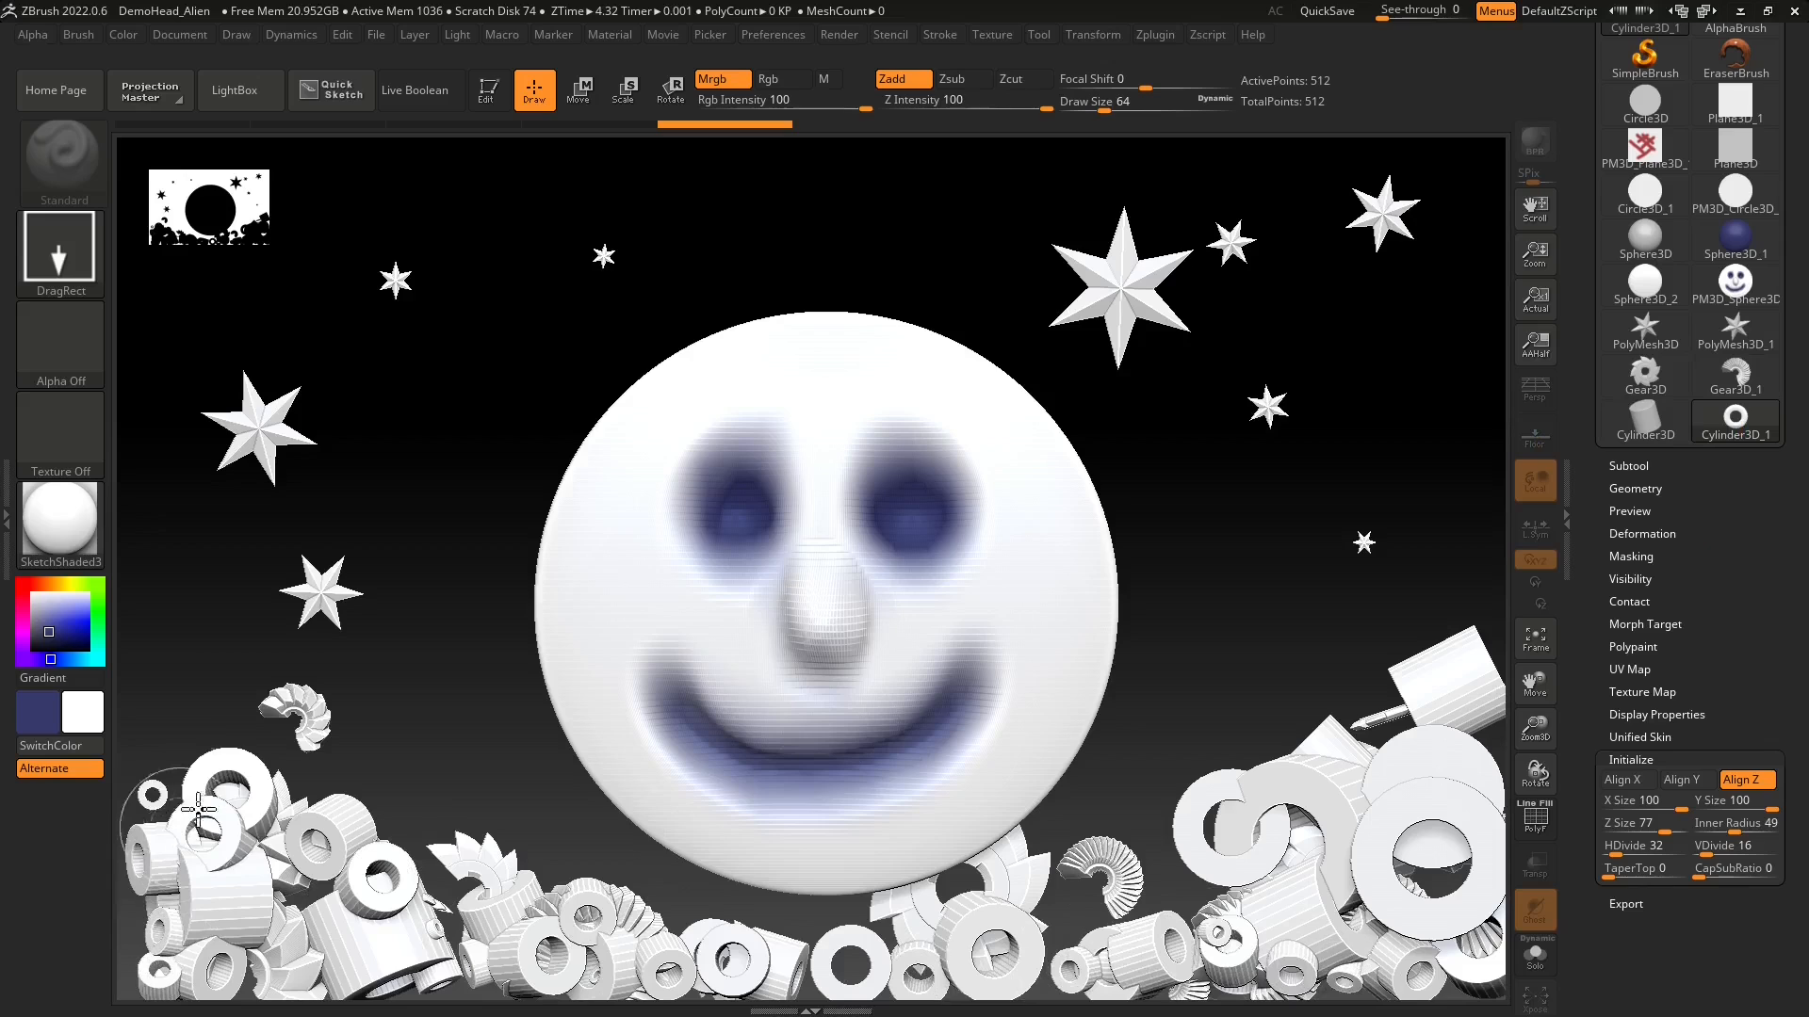
left_click_drag(198, 801, 175, 797)
left_click_drag(177, 764, 150, 751)
mouse_move(1231, 917)
left_mouse_down()
mouse_move(1206, 899)
mouse_move(1072, 954)
left_mouse_up()
left_click_drag(678, 917, 714, 887)
left_click_drag(744, 950, 774, 970)
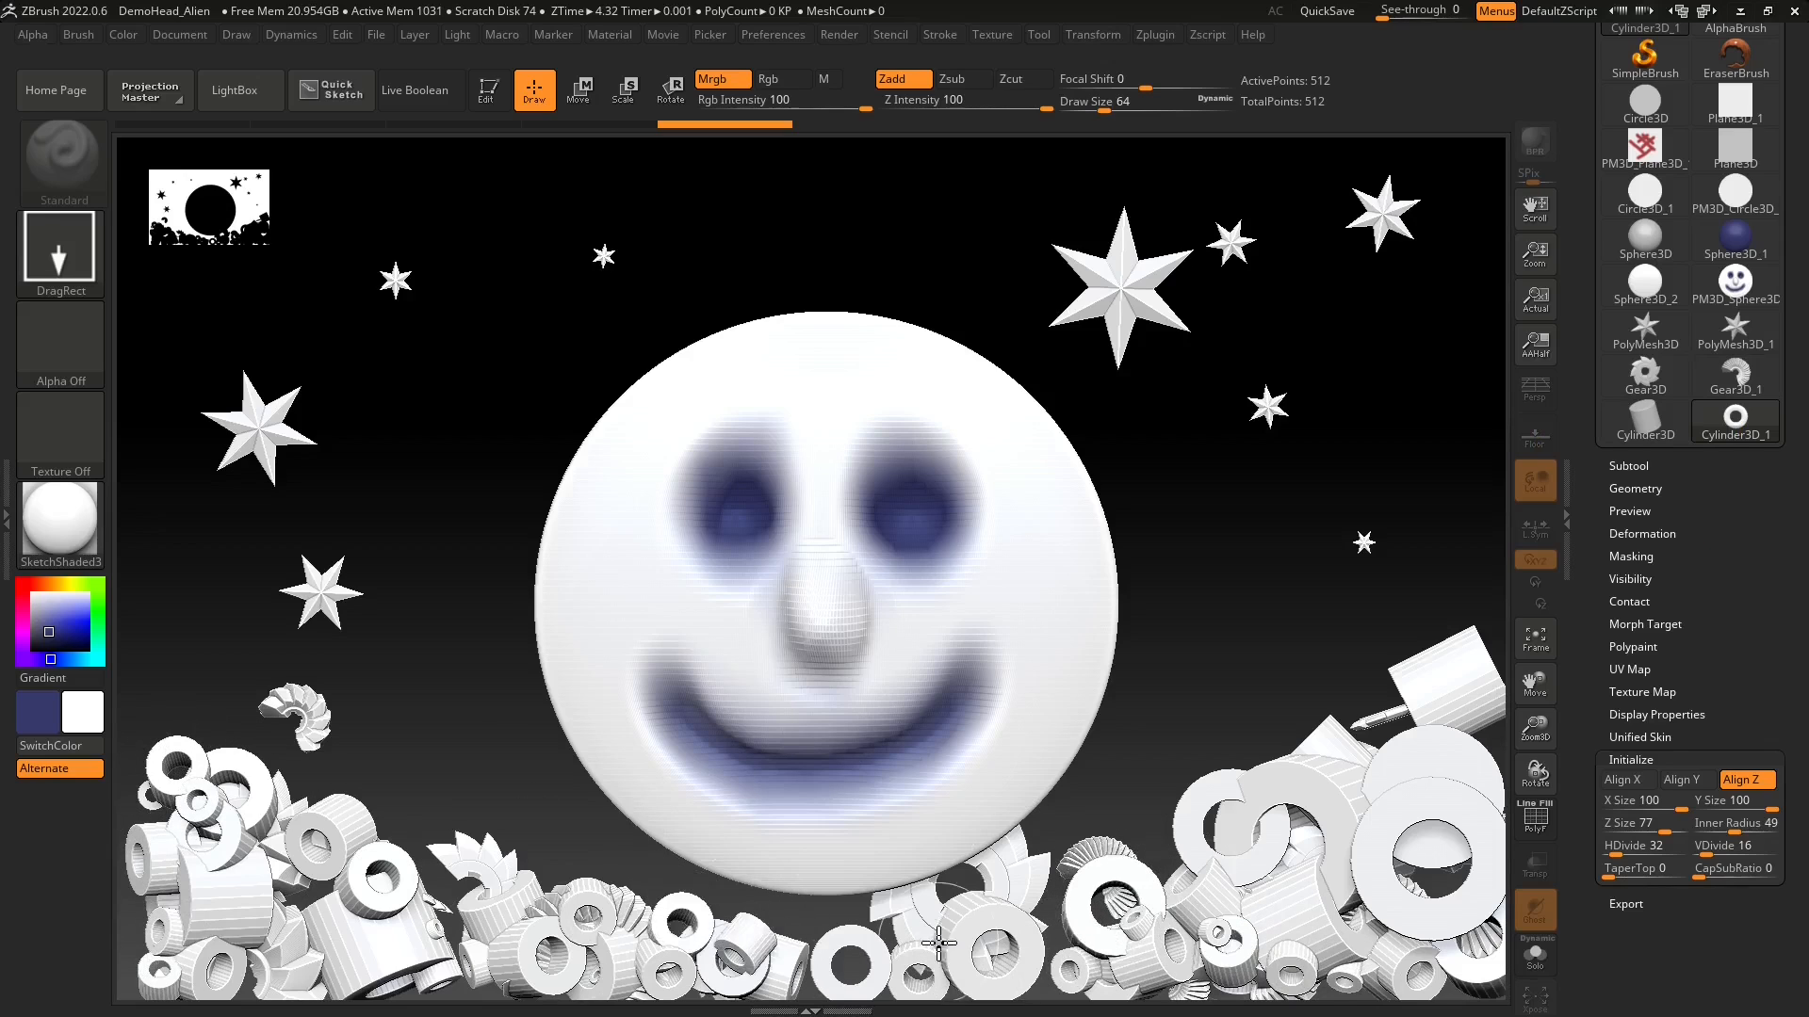
- Choose the 2.5D SphereBrush and stroke rounded blobs over the cylinders to the lower left of the face
scroll(1663, 447, "up", 5)
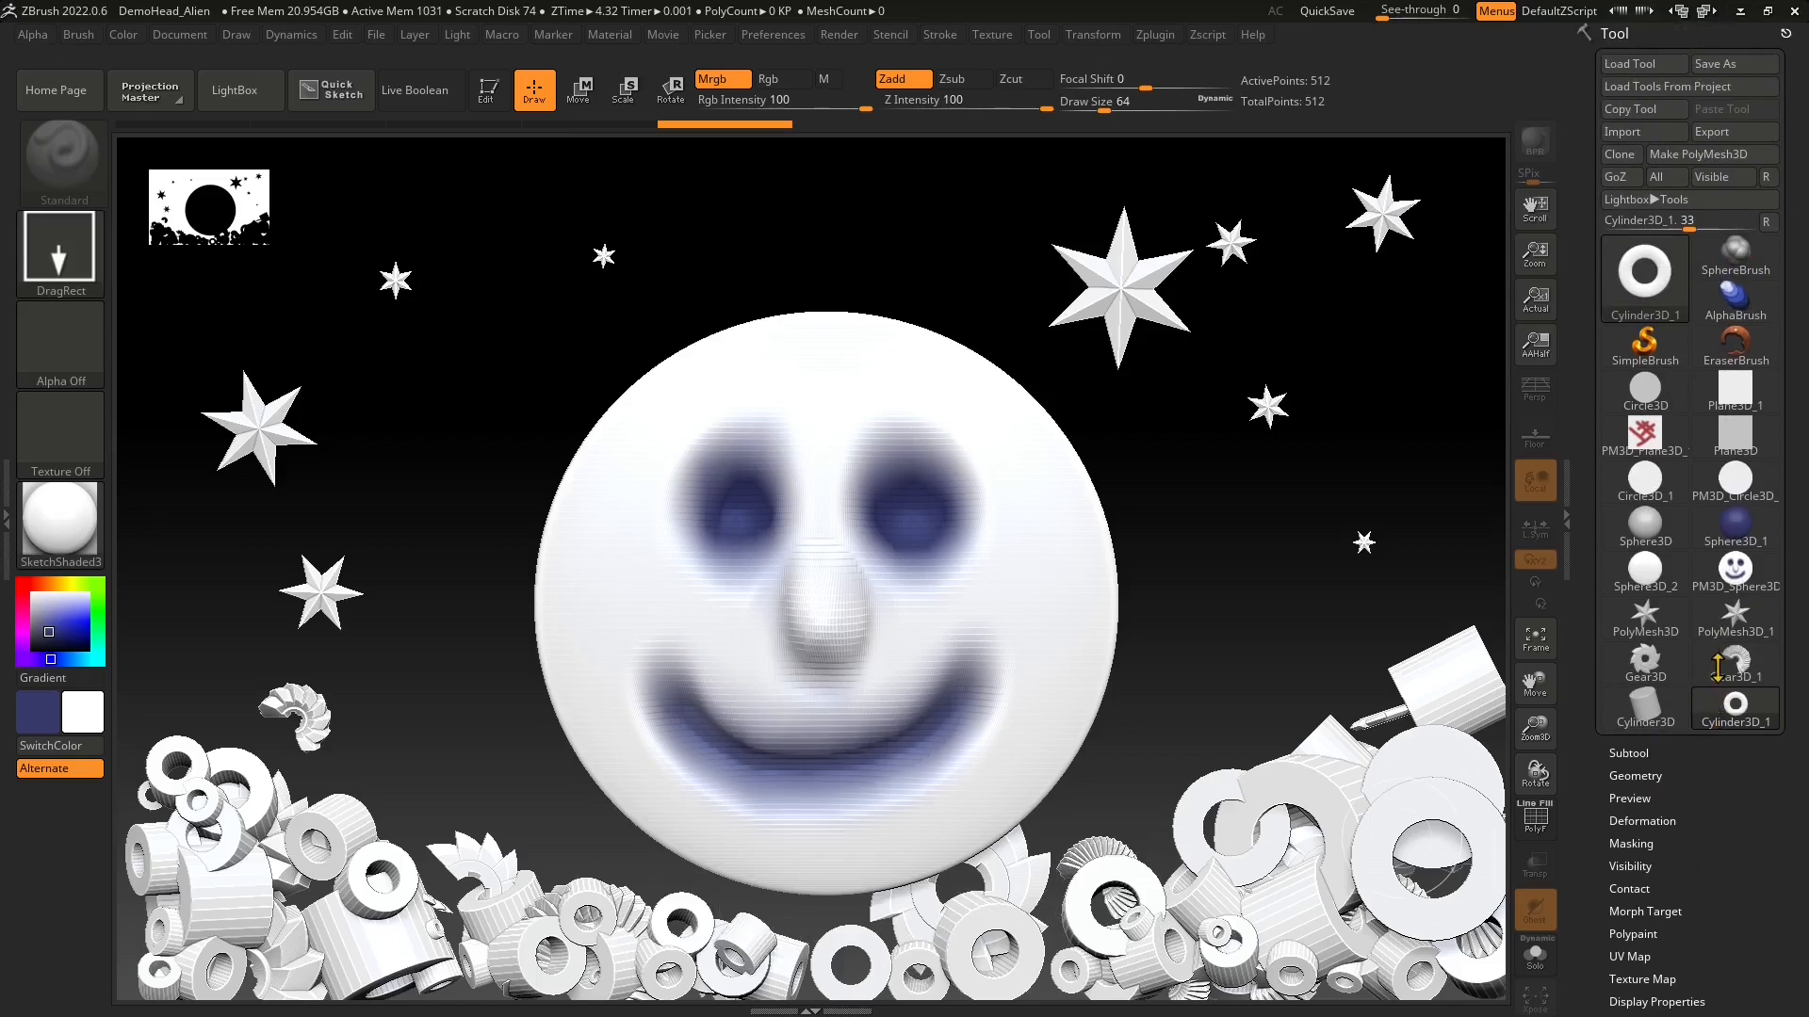
left_click(1645, 278)
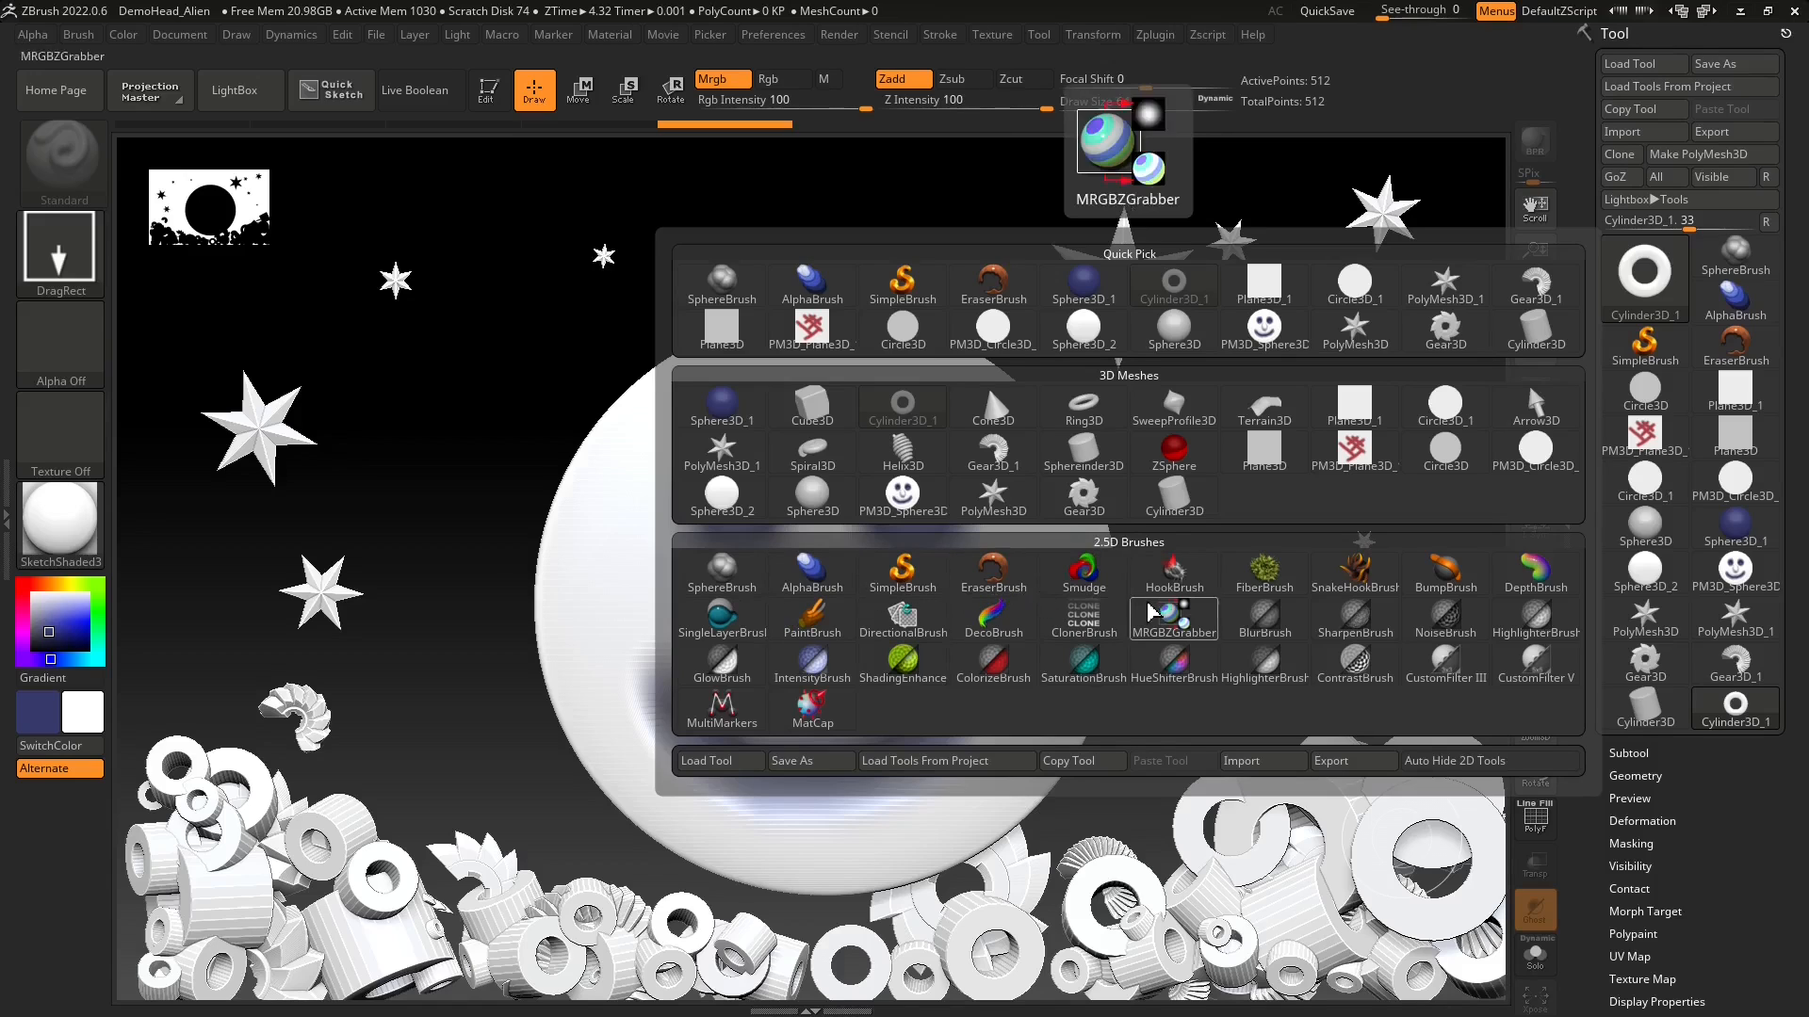
left_click(722, 570)
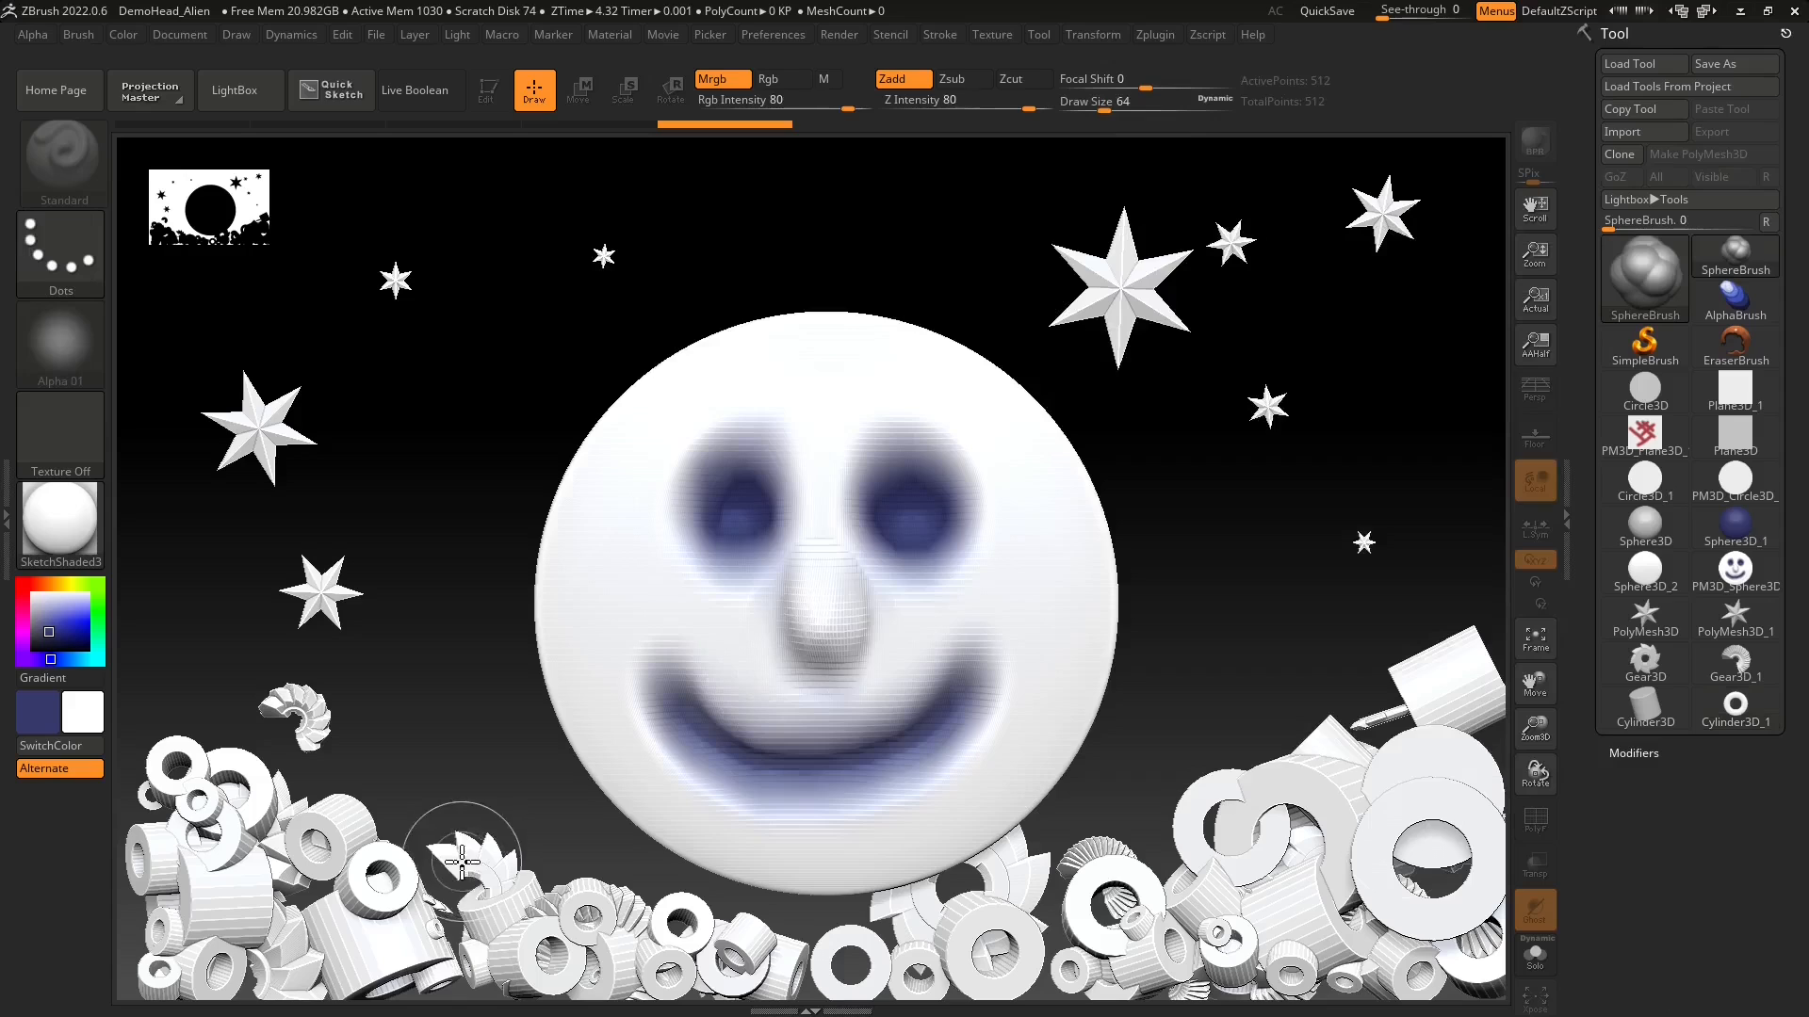
mouse_move(462, 862)
left_mouse_down()
mouse_move(367, 884)
mouse_move(379, 837)
left_mouse_up()
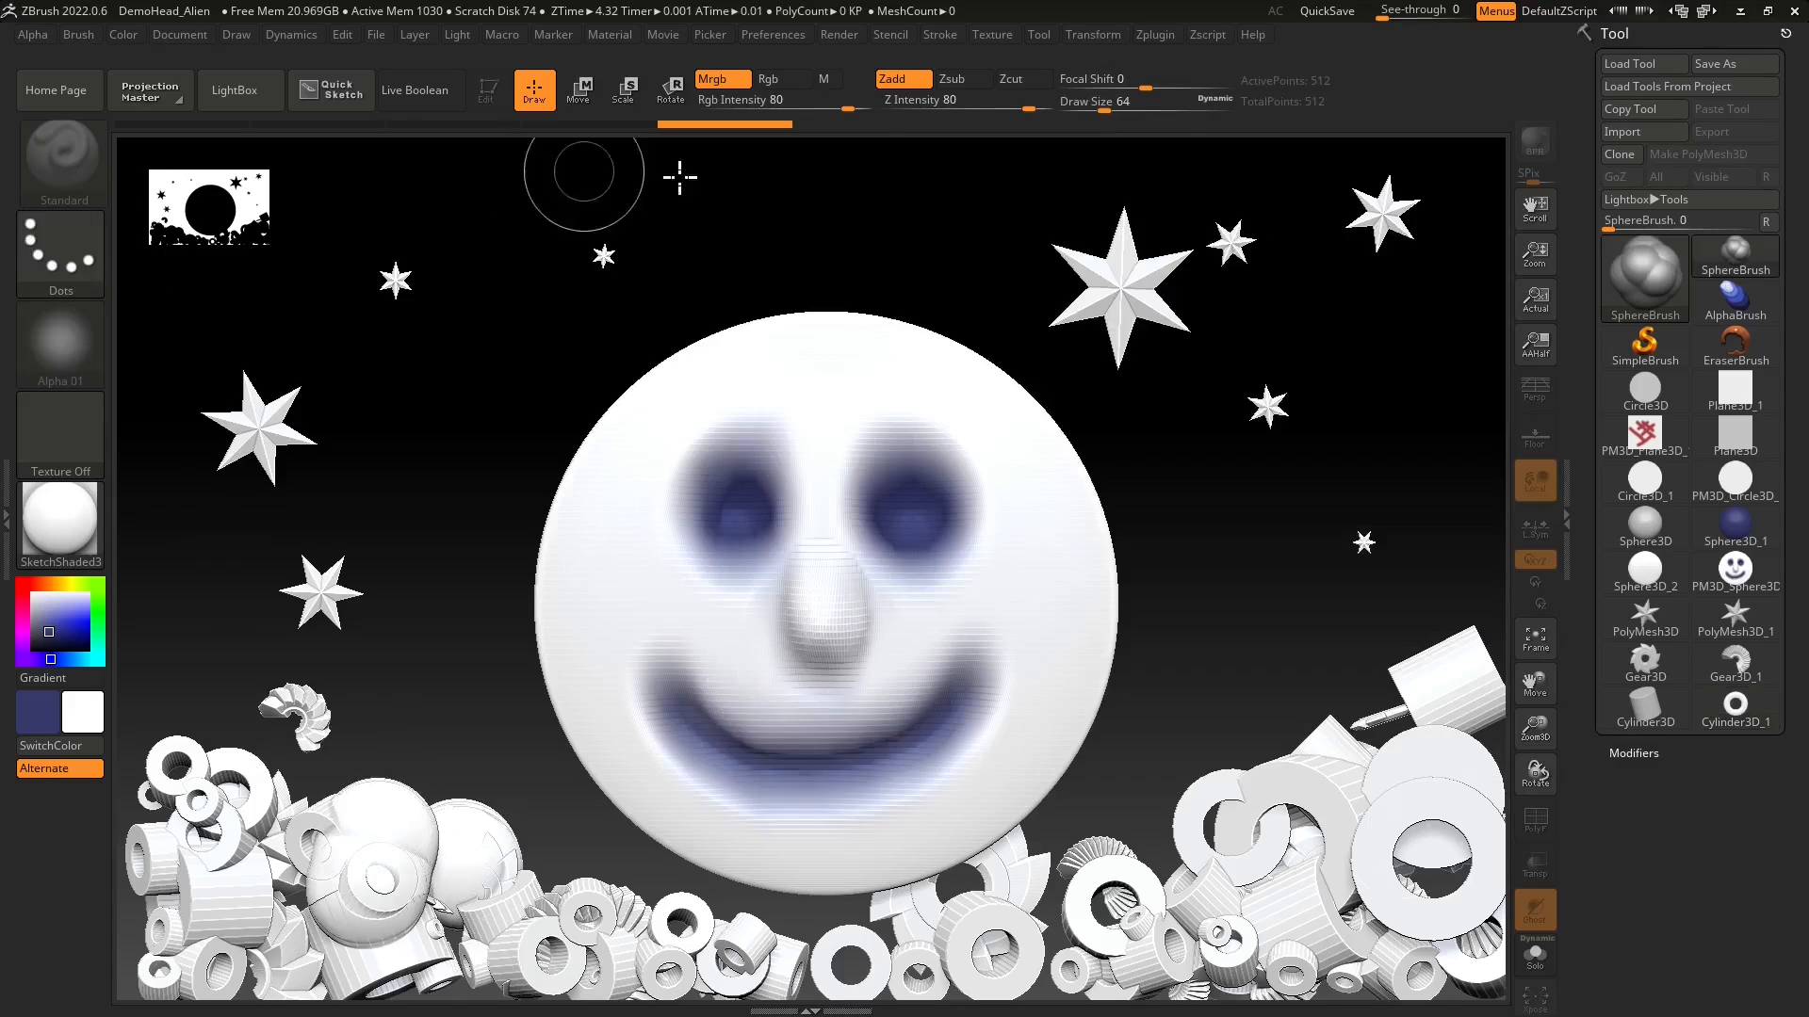
- Set Z Intensity and Rgb Intensity to 11, stroke over the rings at the lower right, and reduce Draw Size to about 15.55
left_click_drag(1027, 108, 942, 111)
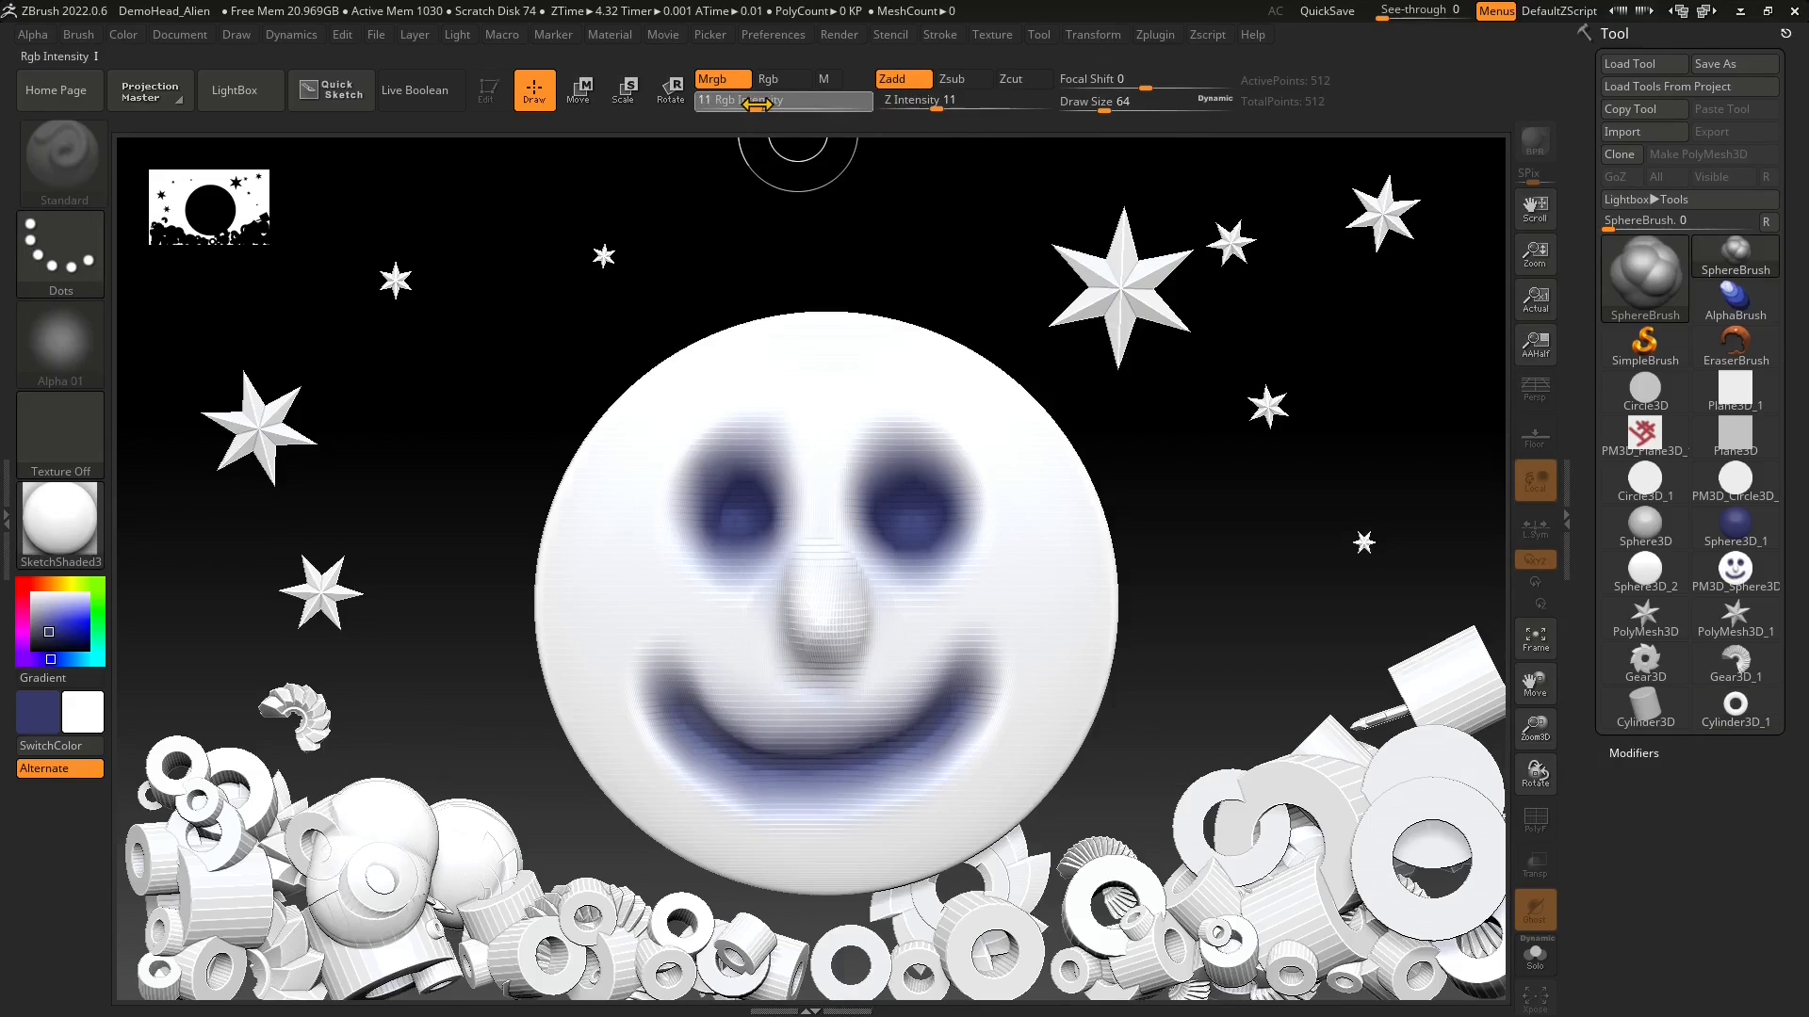
left_click(1211, 873)
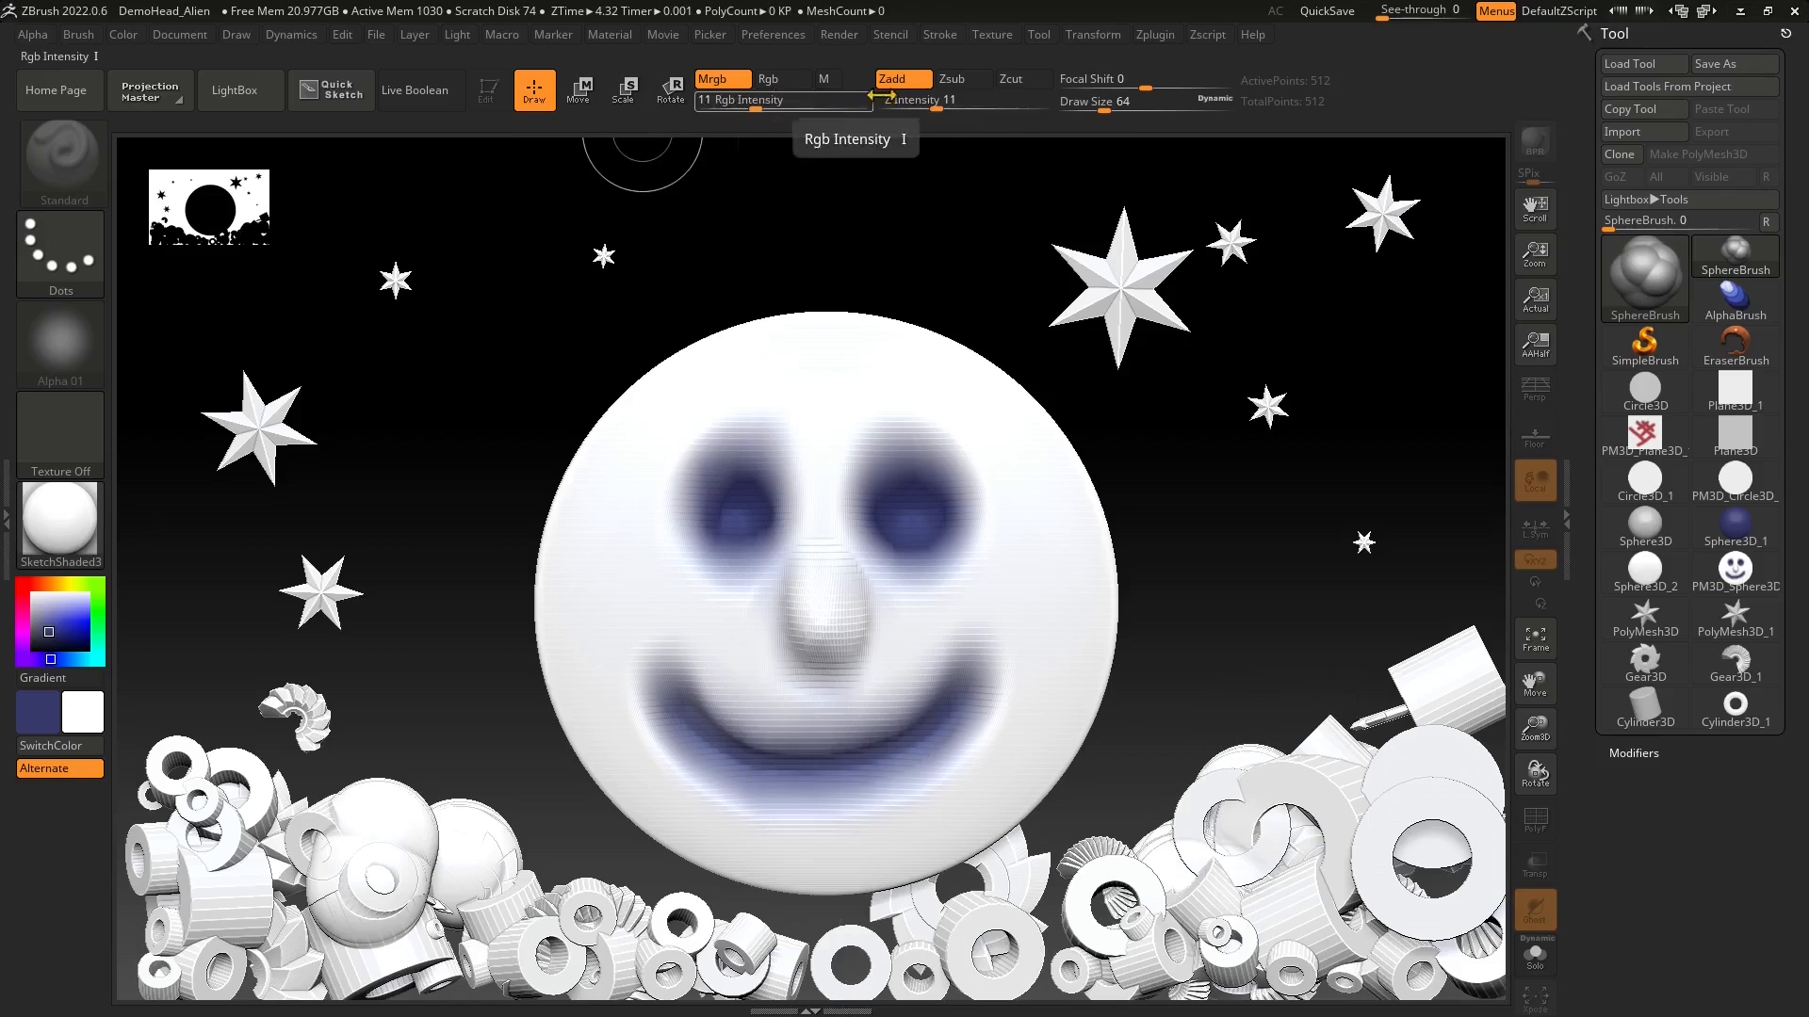
left_click_drag(1103, 105, 1090, 106)
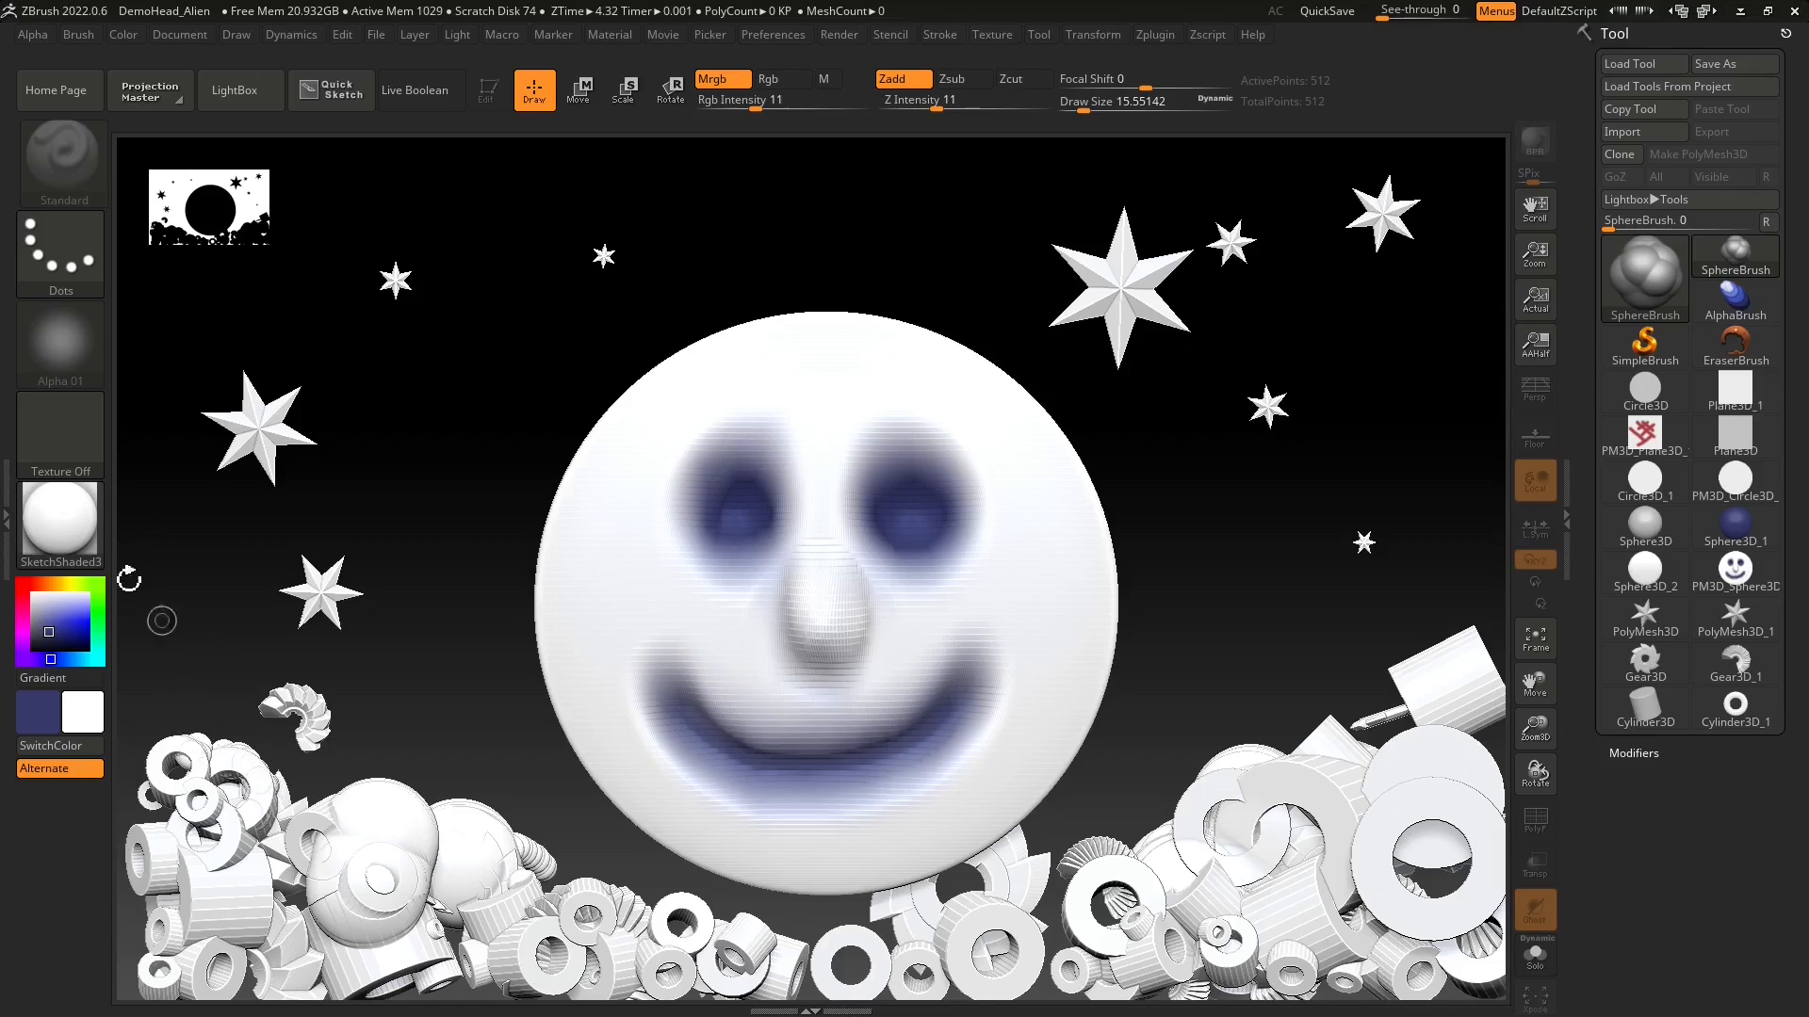
- Switch the SphereBrush stroke to FreeHand, DragRect and Color Spray in turn, testing them over the pile of shapes
left_click(60, 253)
left_click(351, 267)
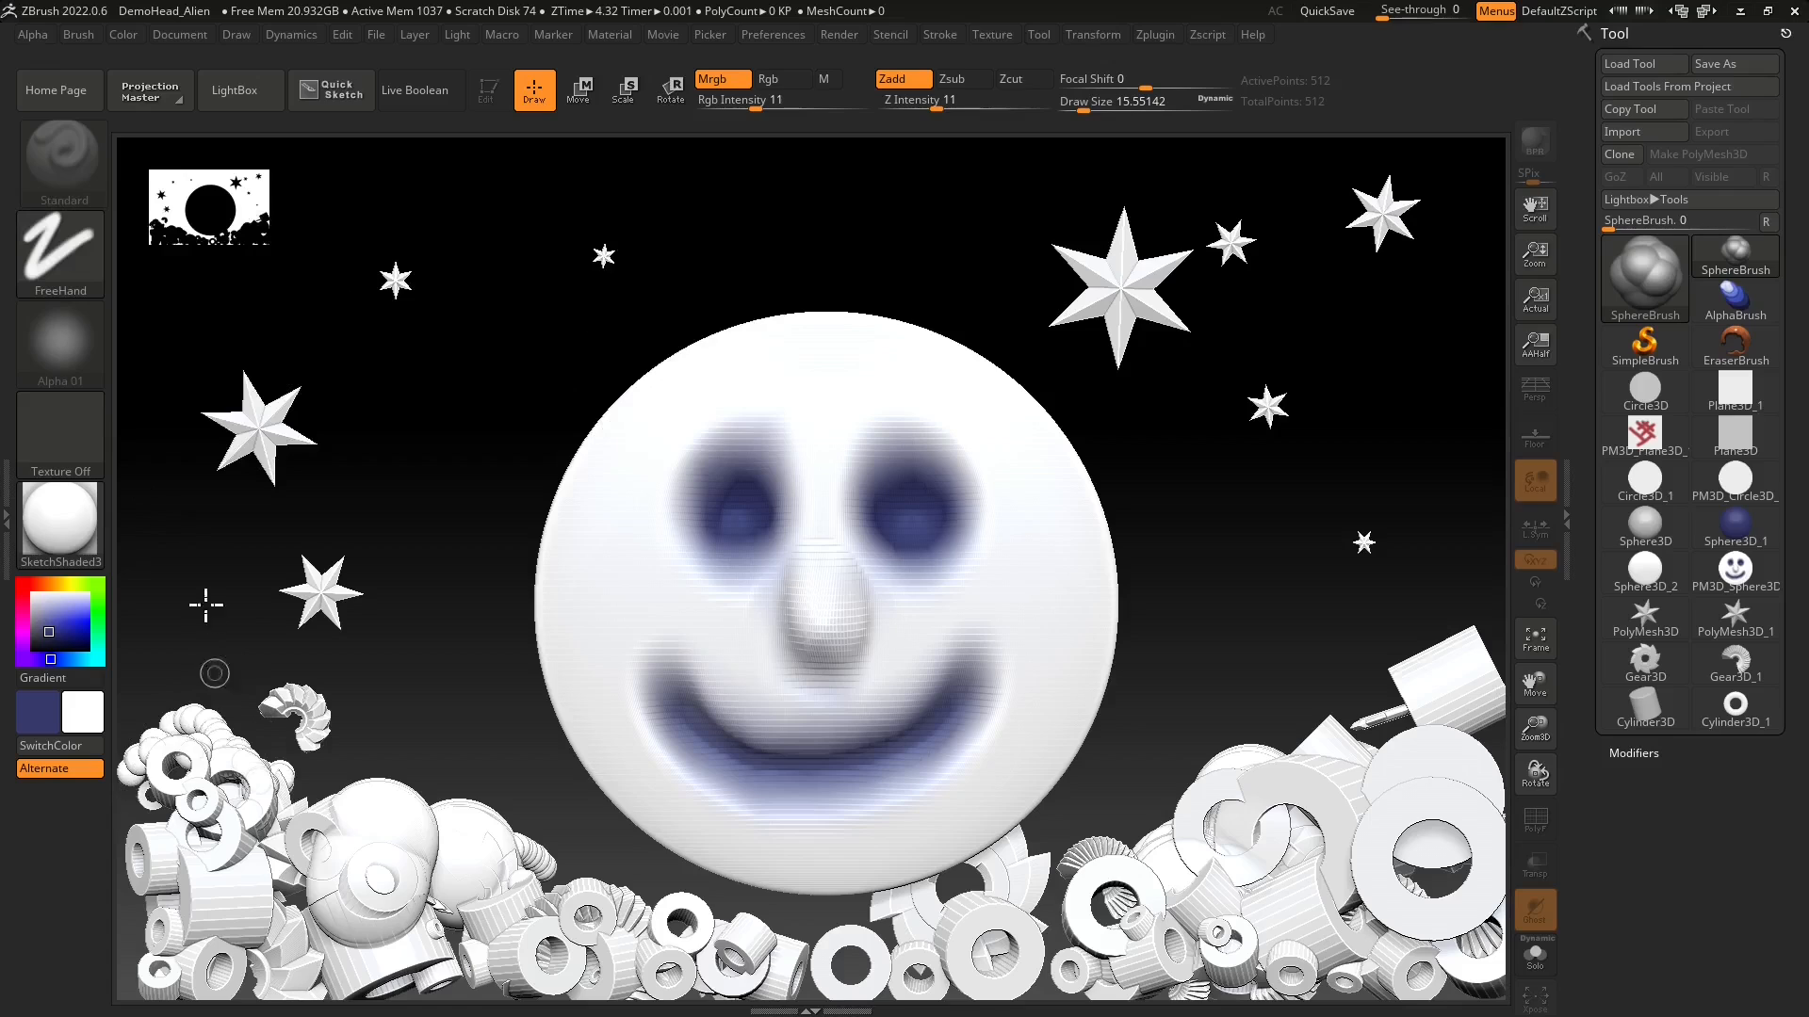
left_click(60, 252)
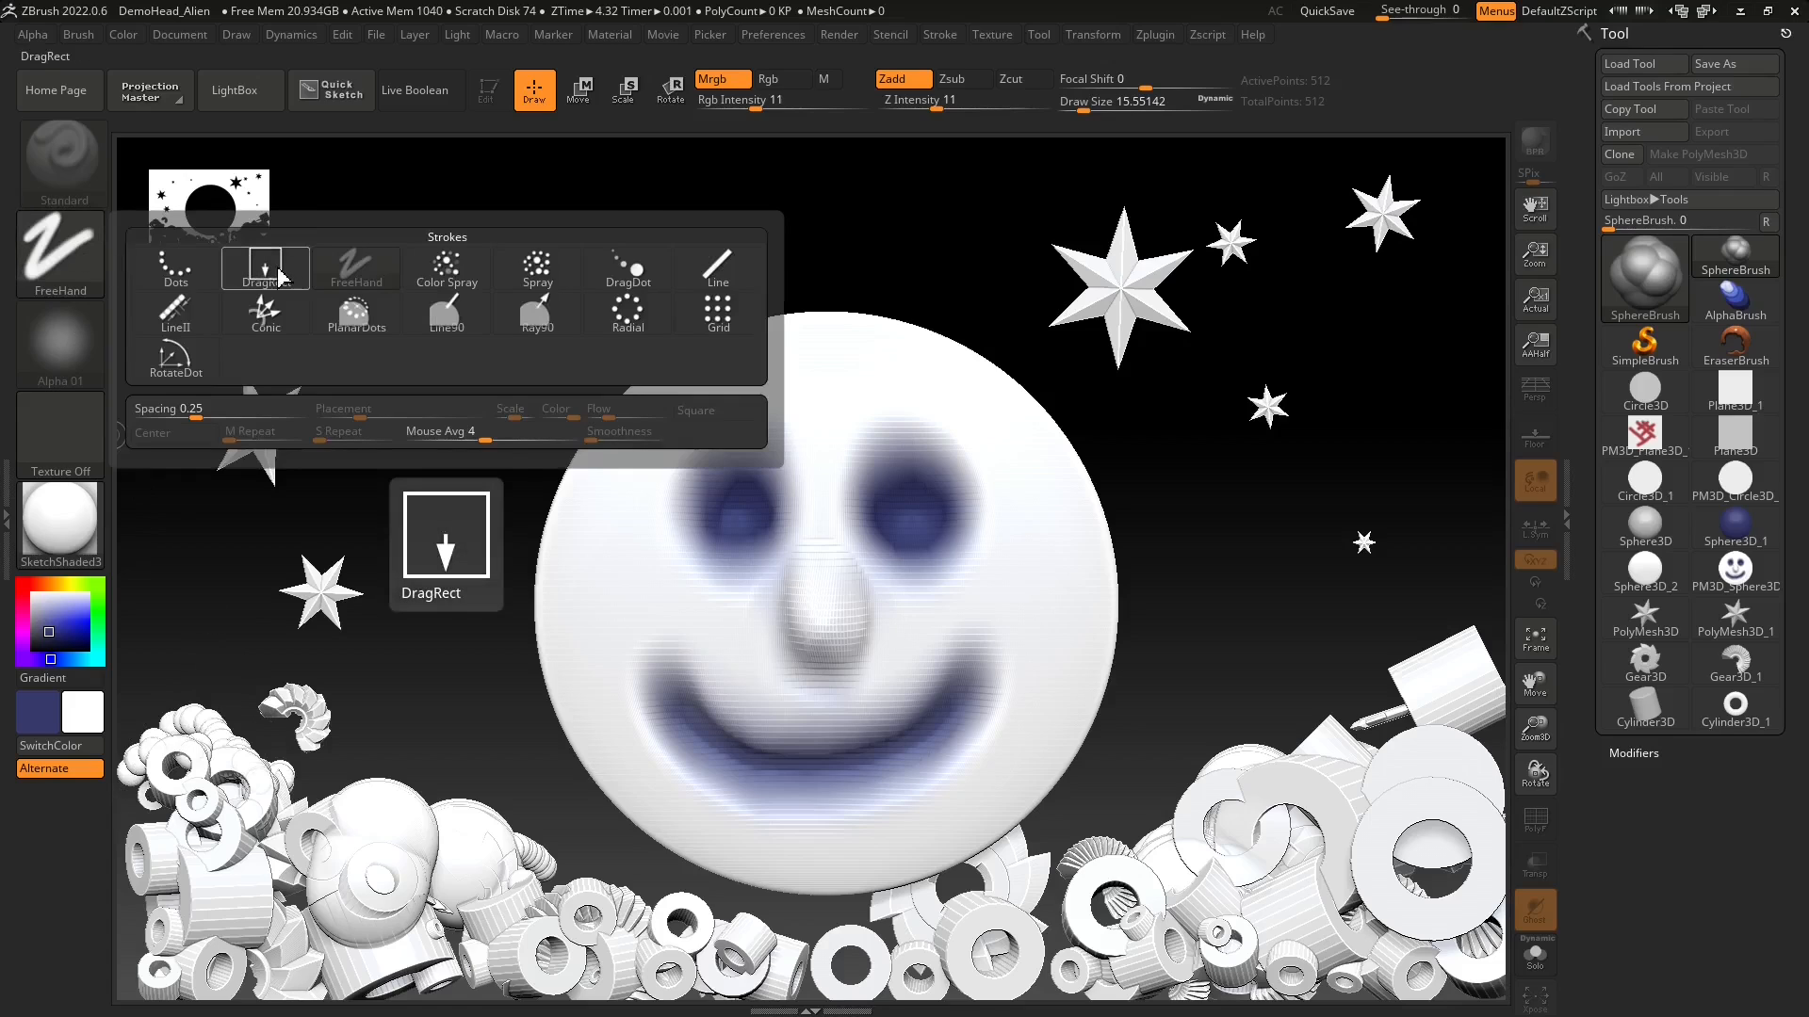
left_click(276, 273)
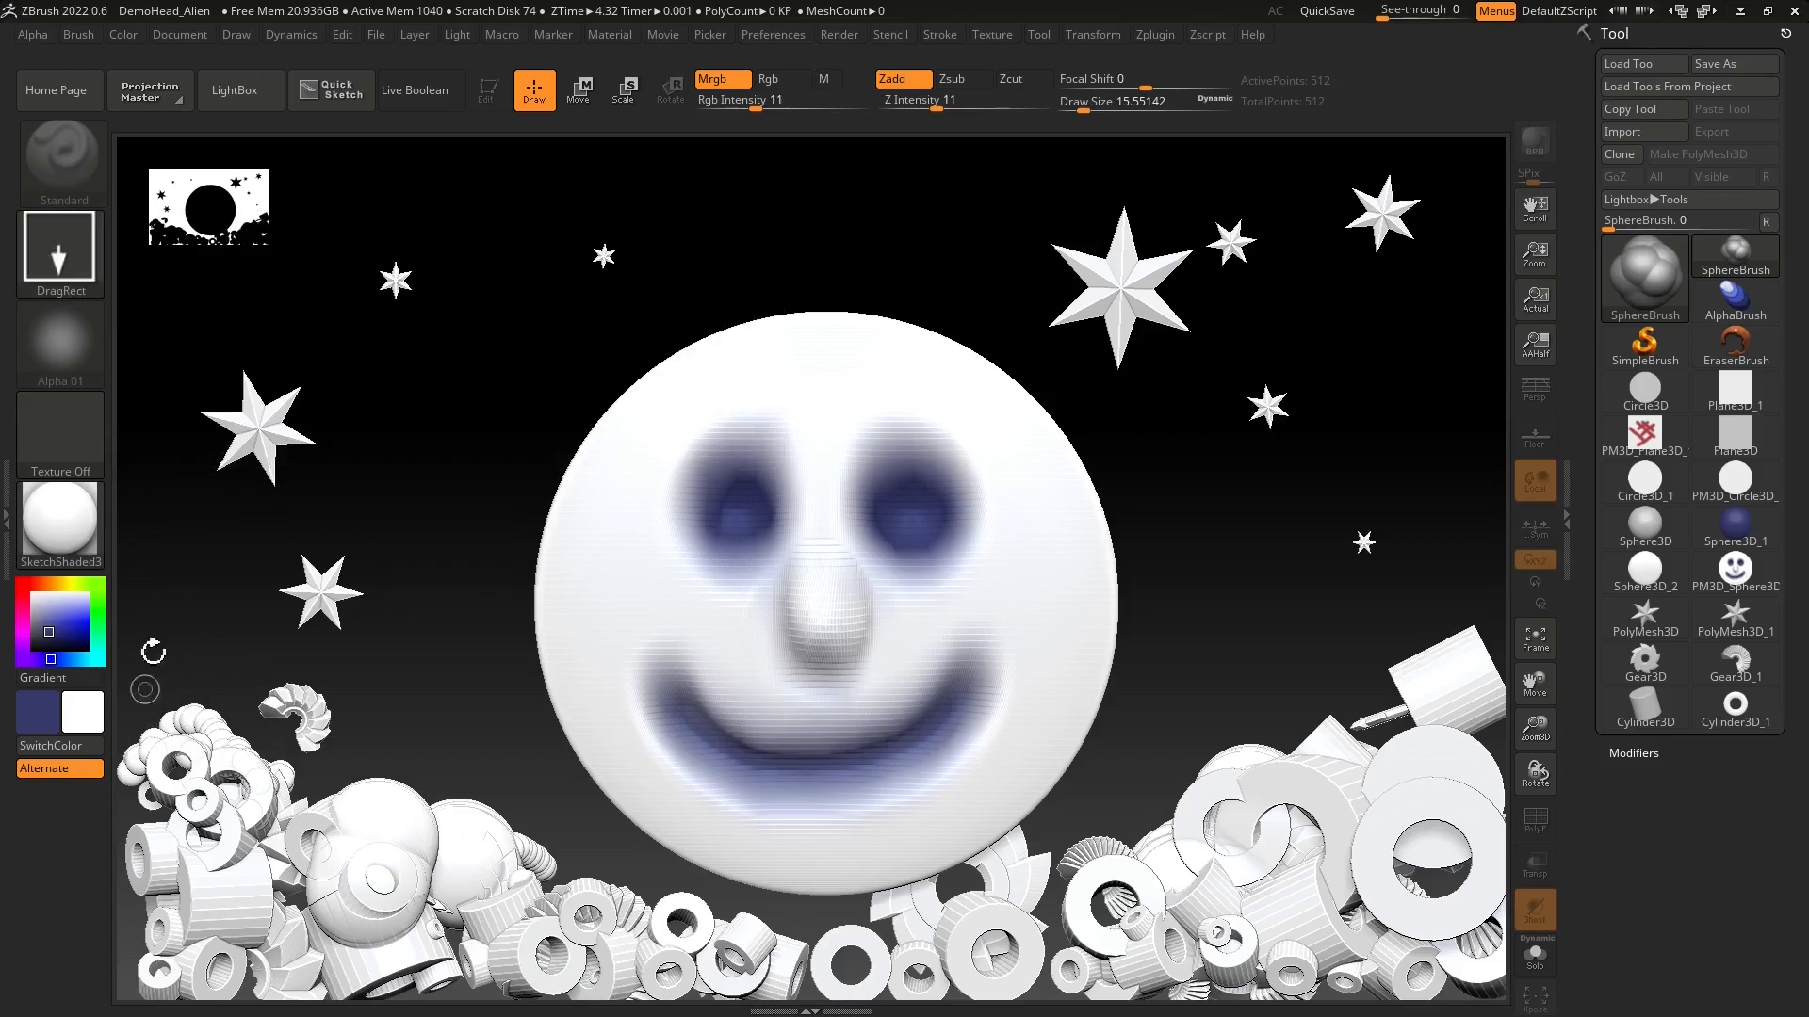
left_click(61, 252)
left_click(448, 264)
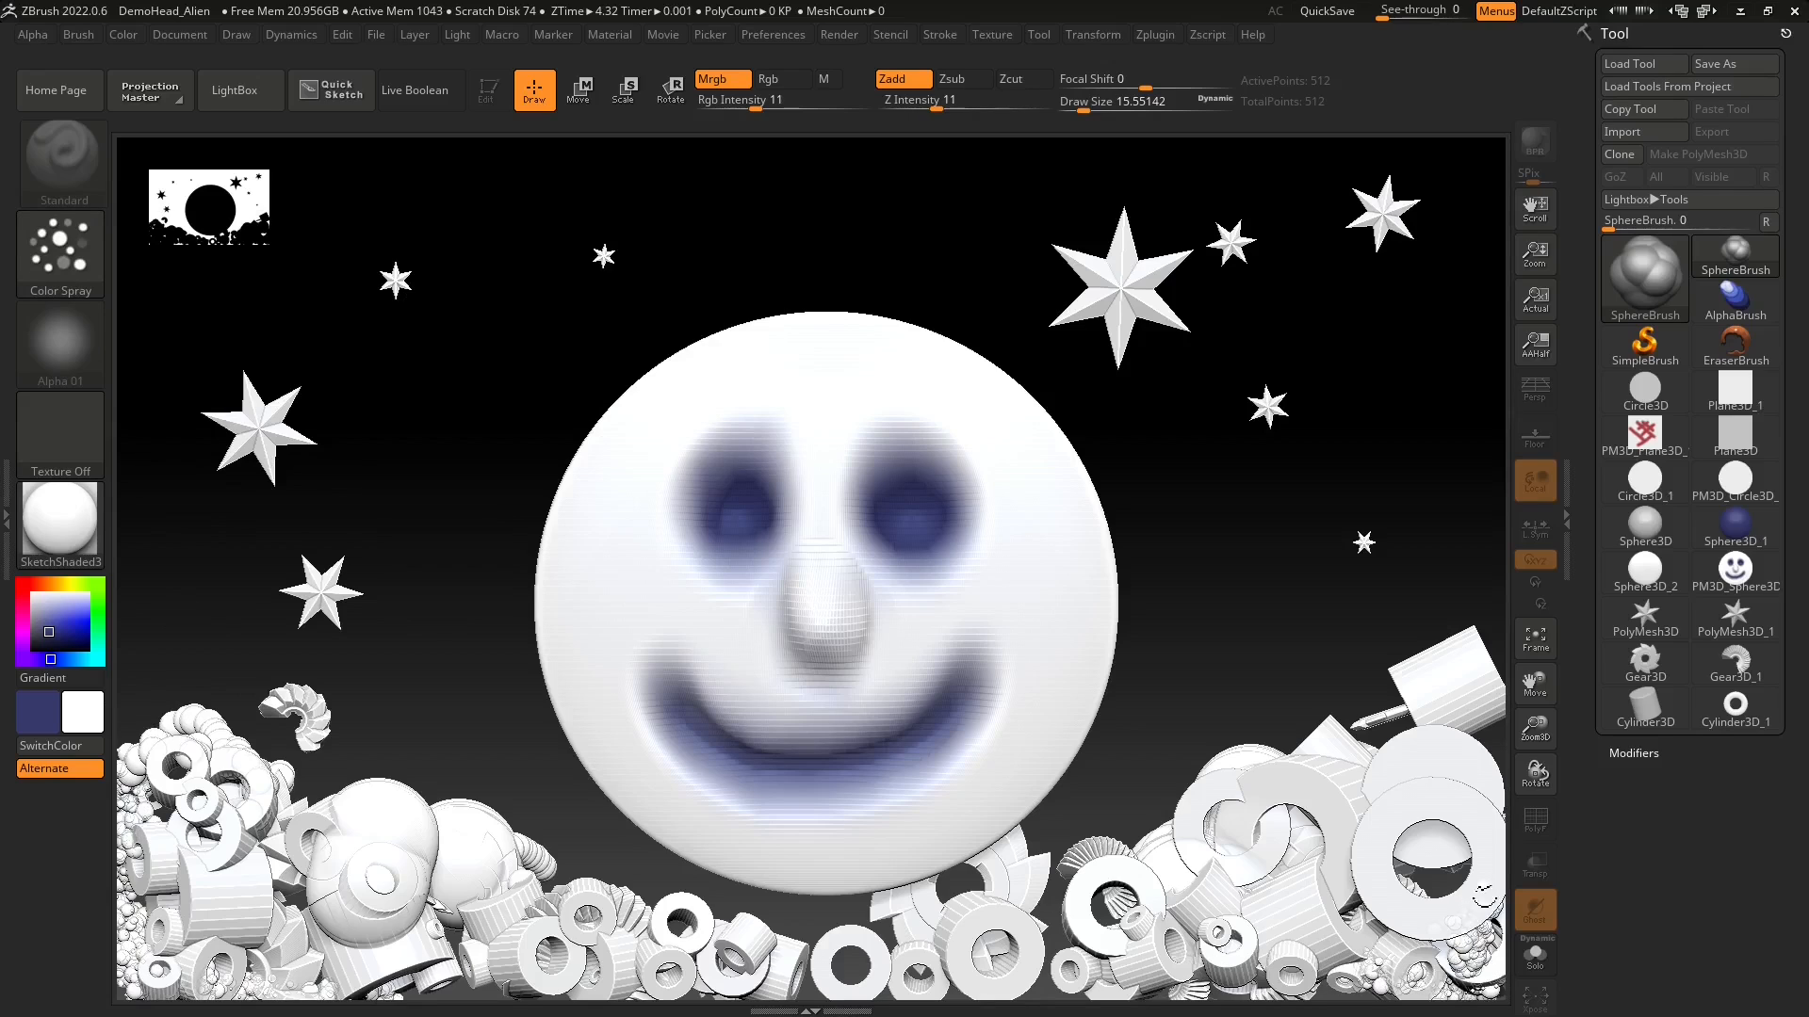
- Spray small white spheres up the far-right pile with Color Spray and draw a straight rod at the far left with the Line stroke
mouse_move(1456, 773)
left_mouse_down()
mouse_move(1460, 613)
mouse_move(1463, 646)
left_mouse_up()
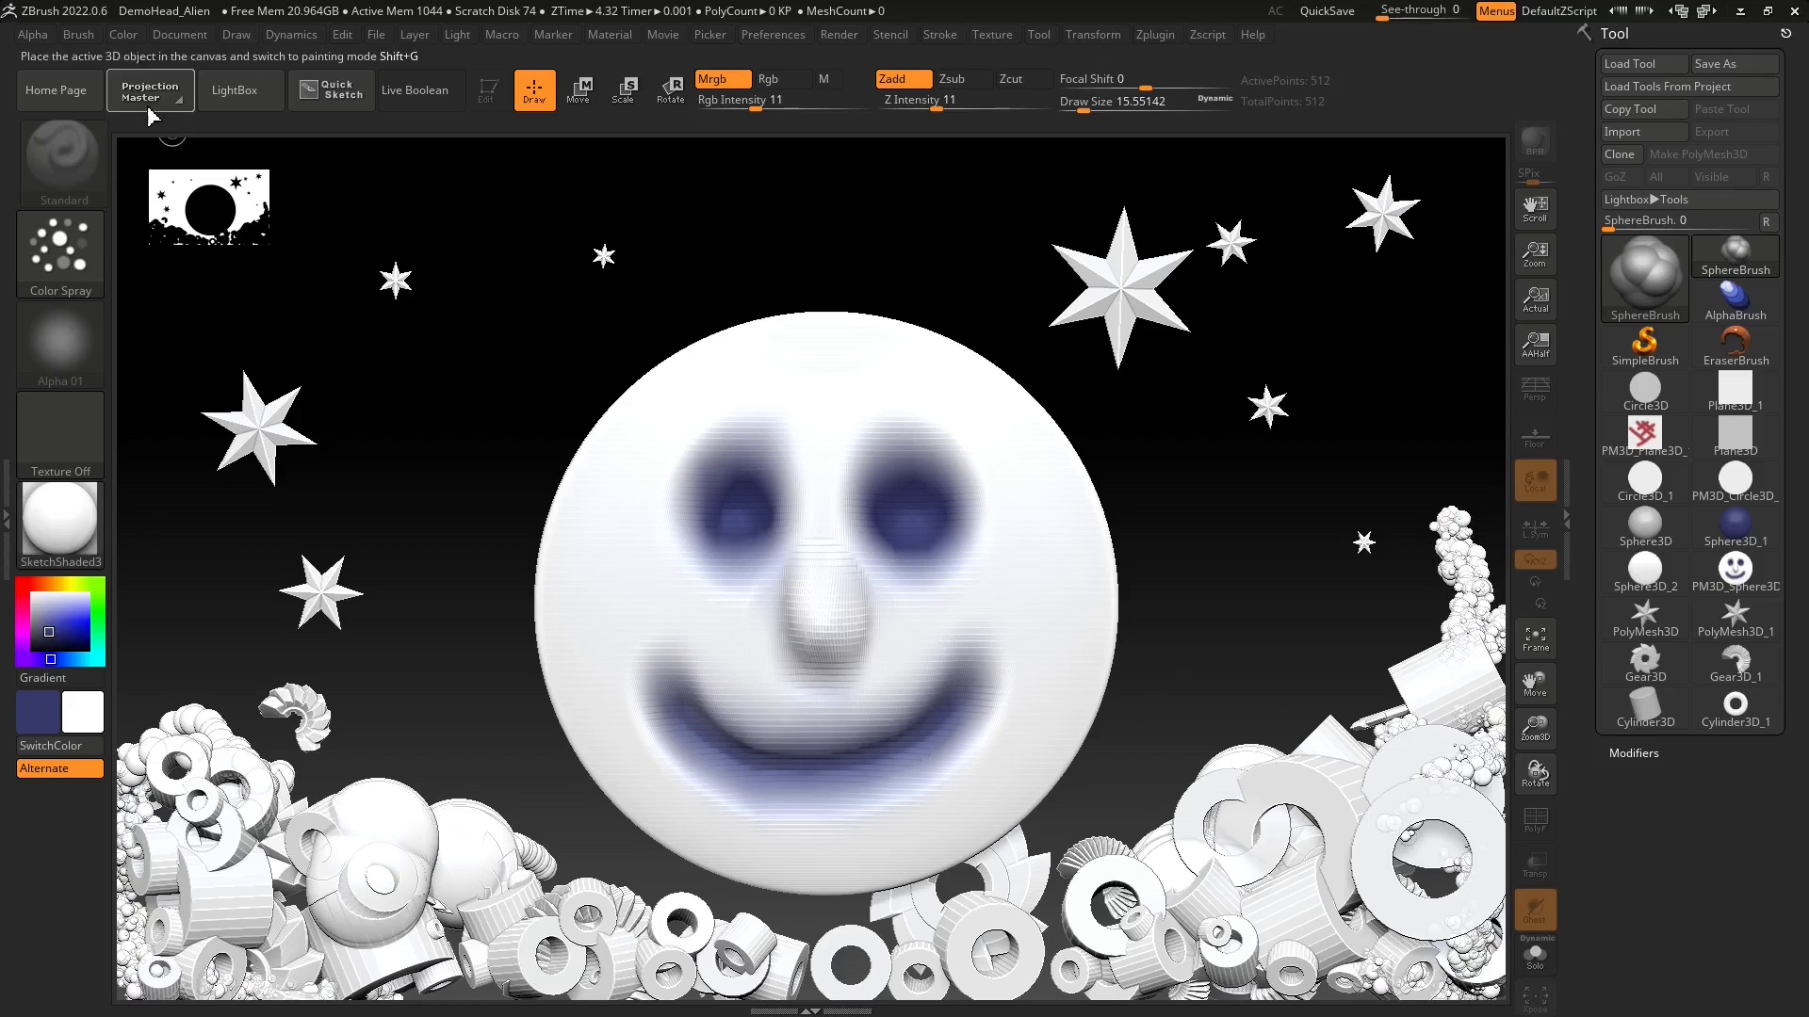
left_click(59, 250)
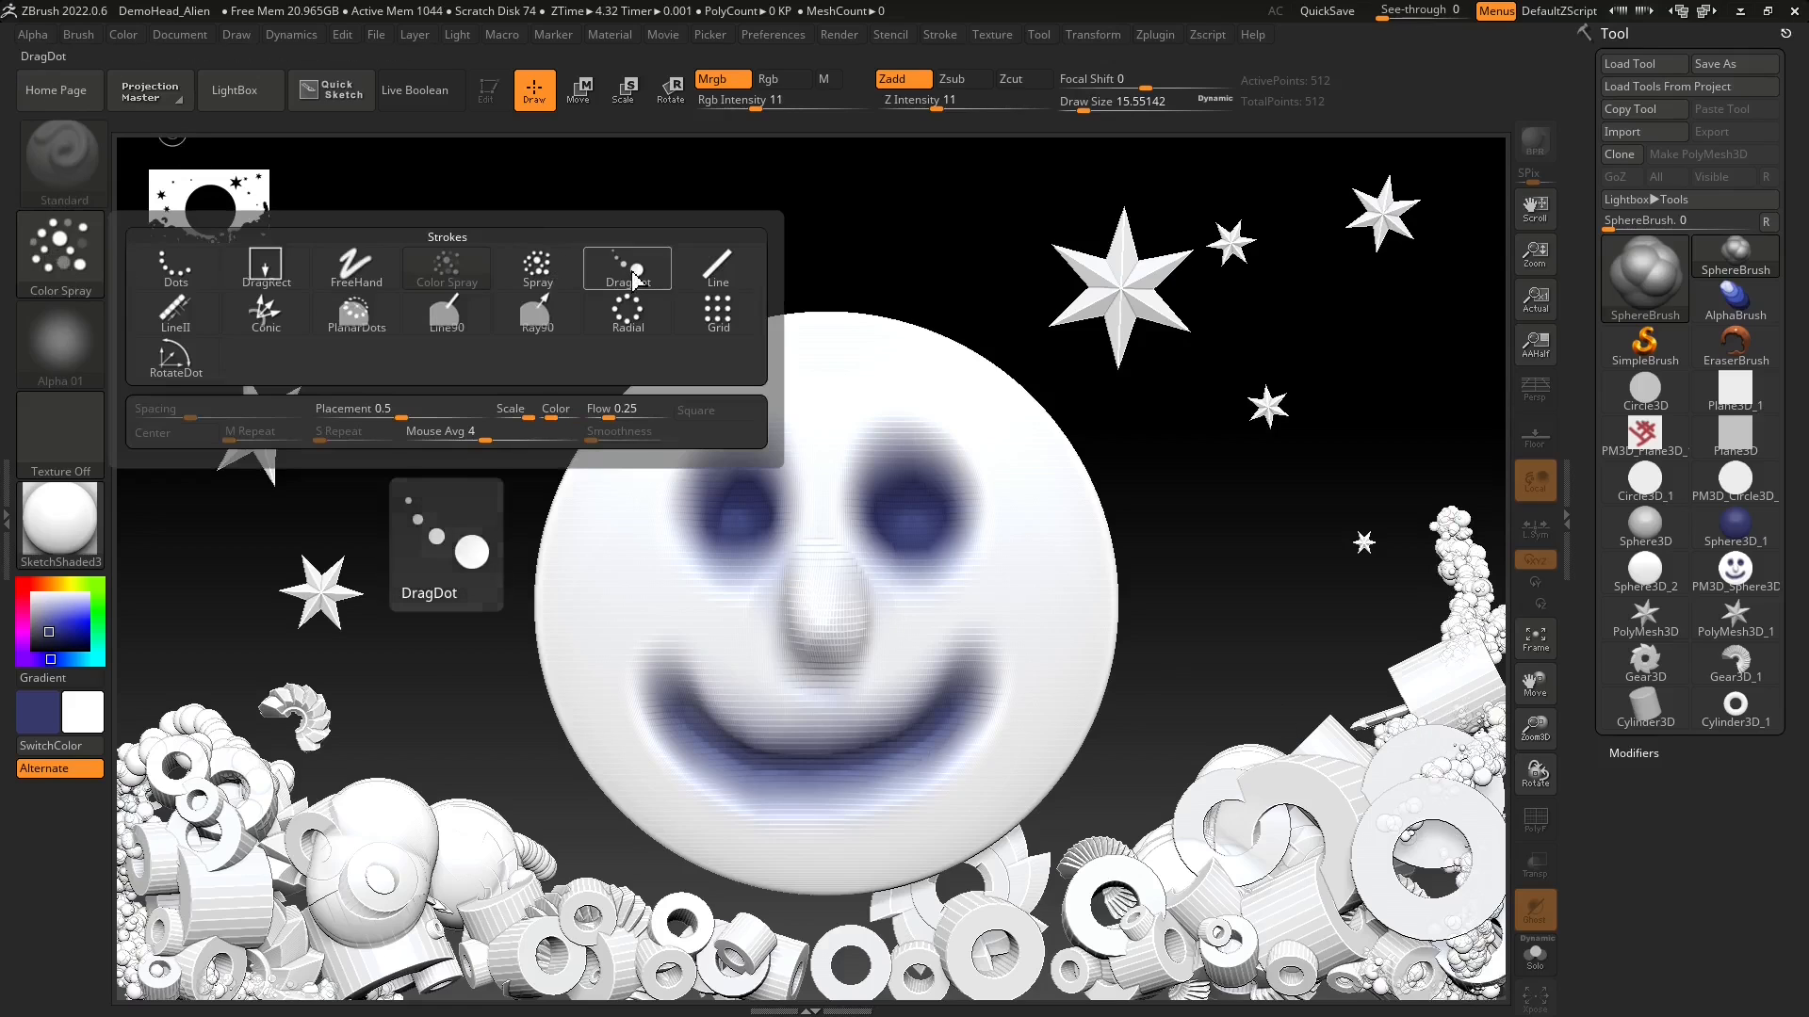
left_click(718, 268)
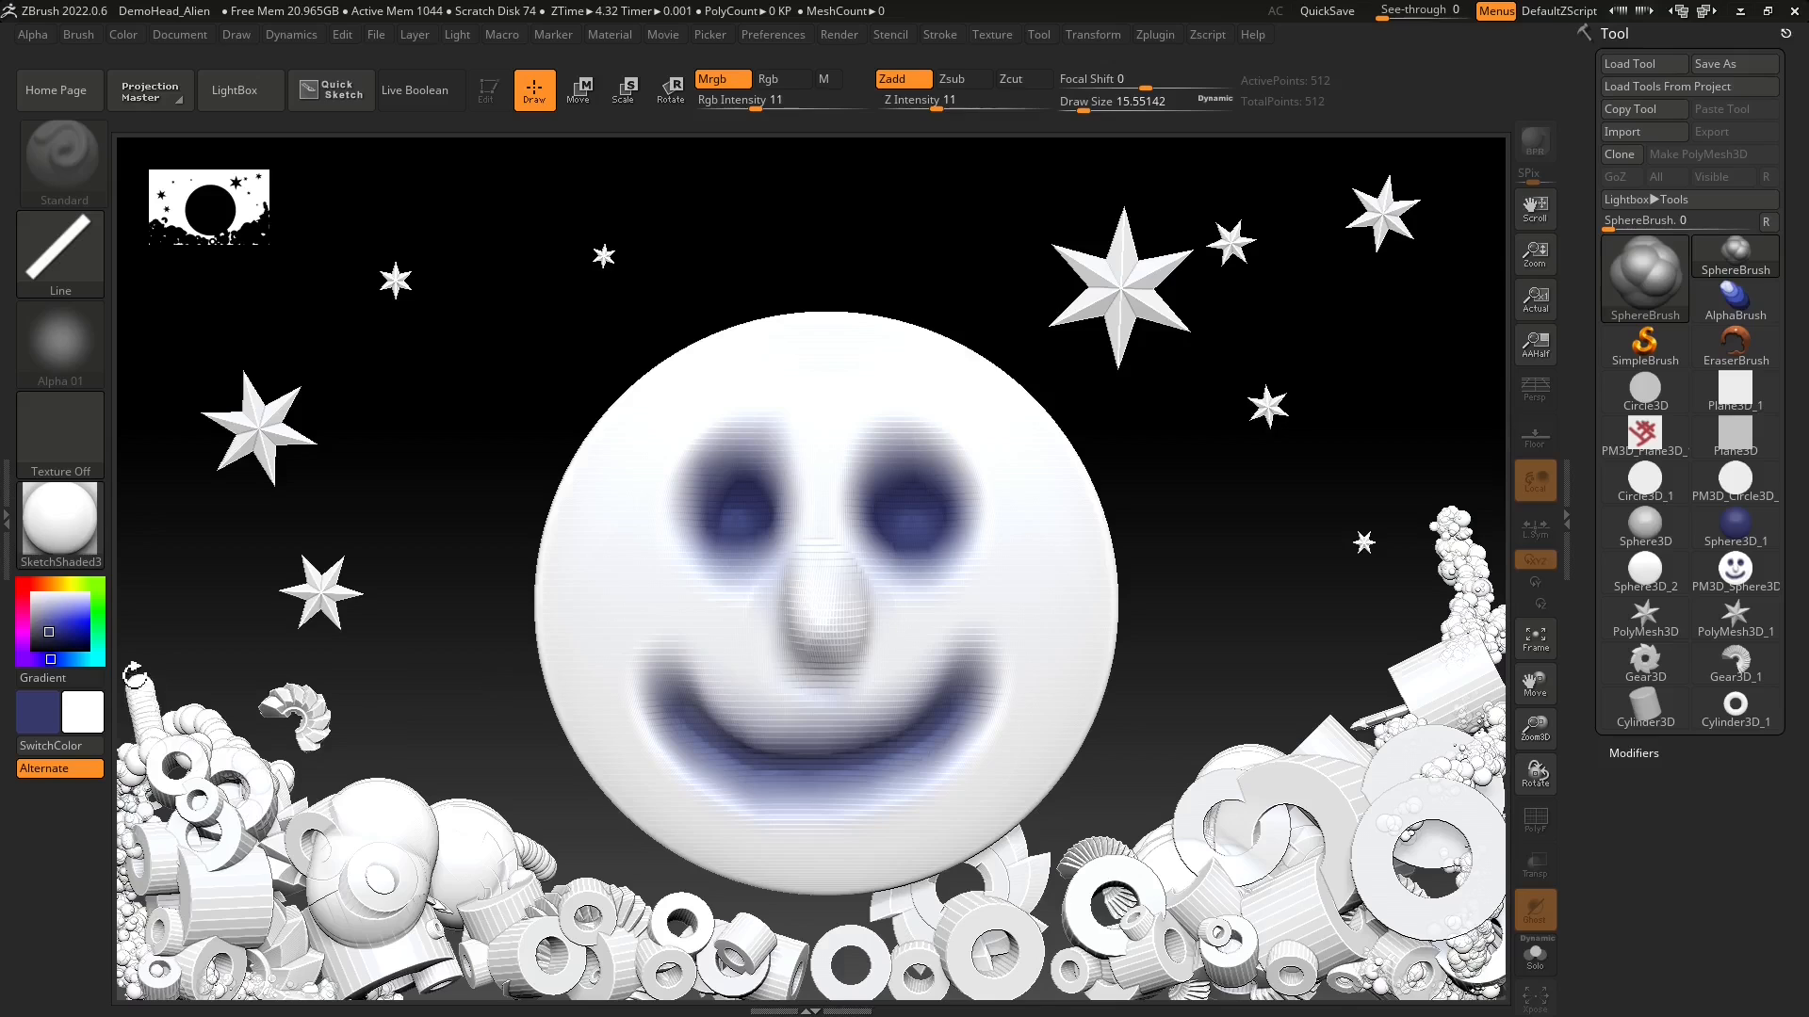
- Draw branching ribbed white rods above the far-left rings using the LineII stroke
left_click(60, 250)
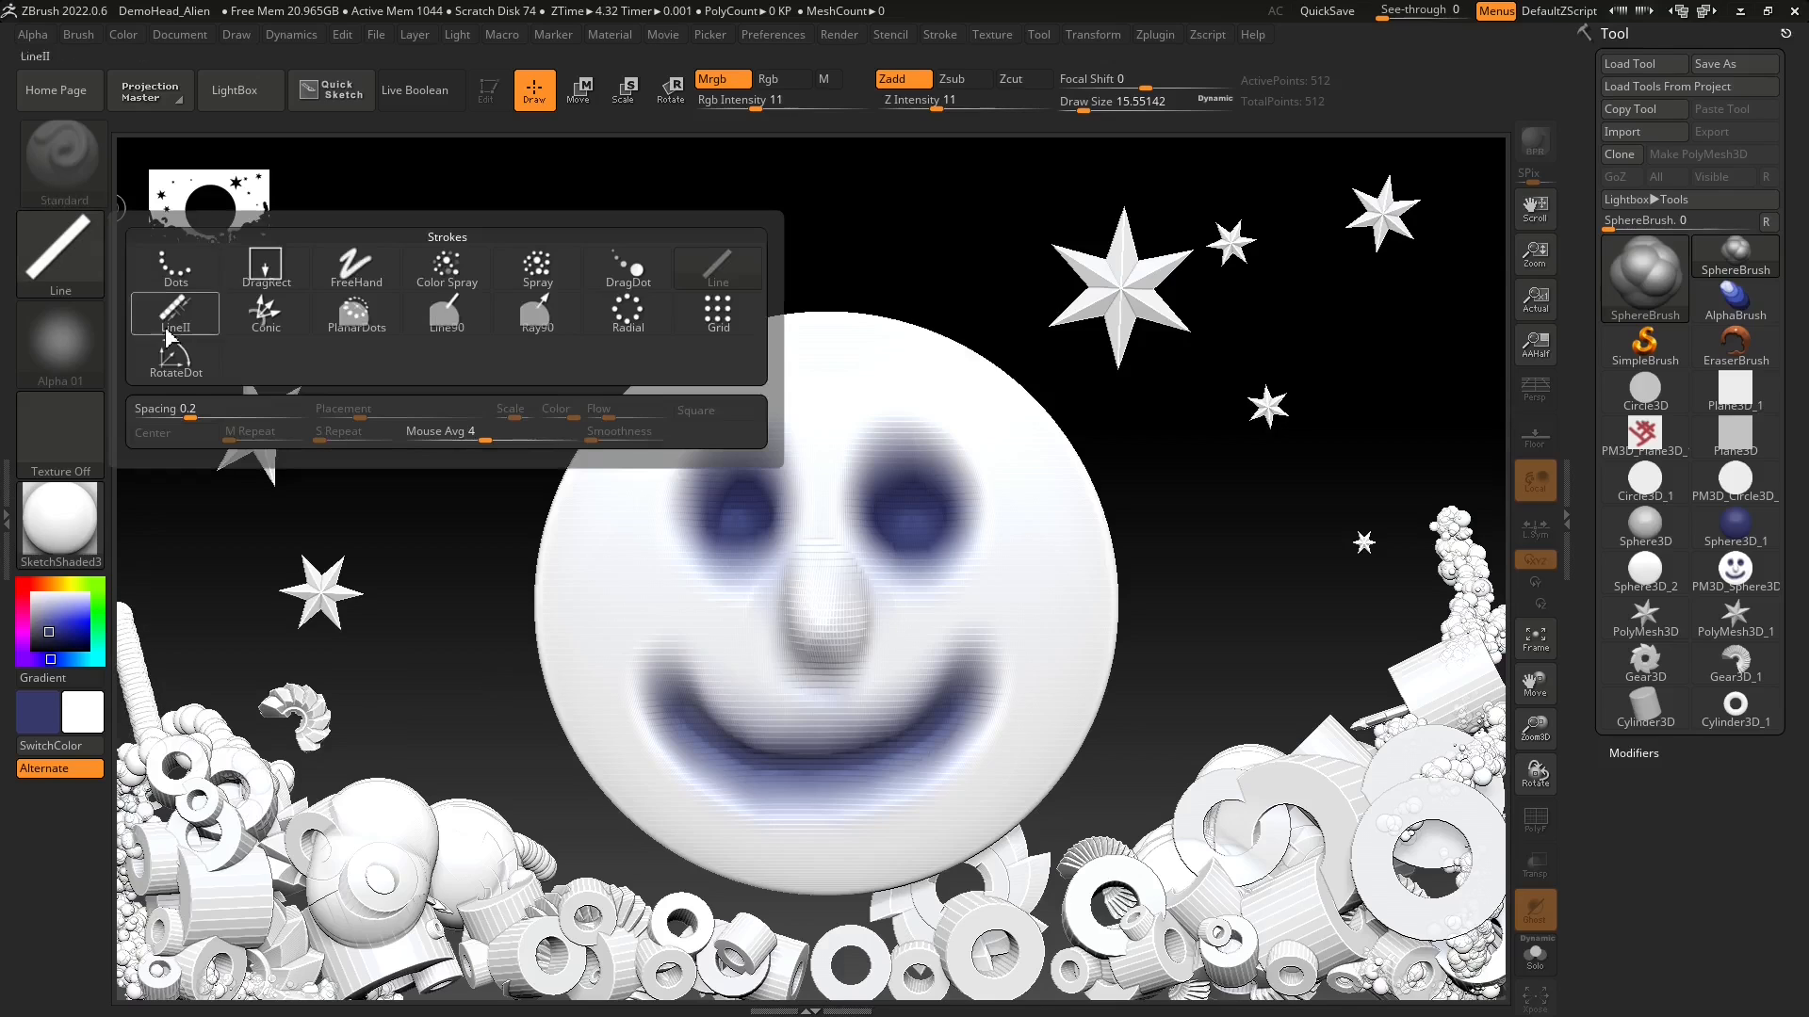
left_click(175, 316)
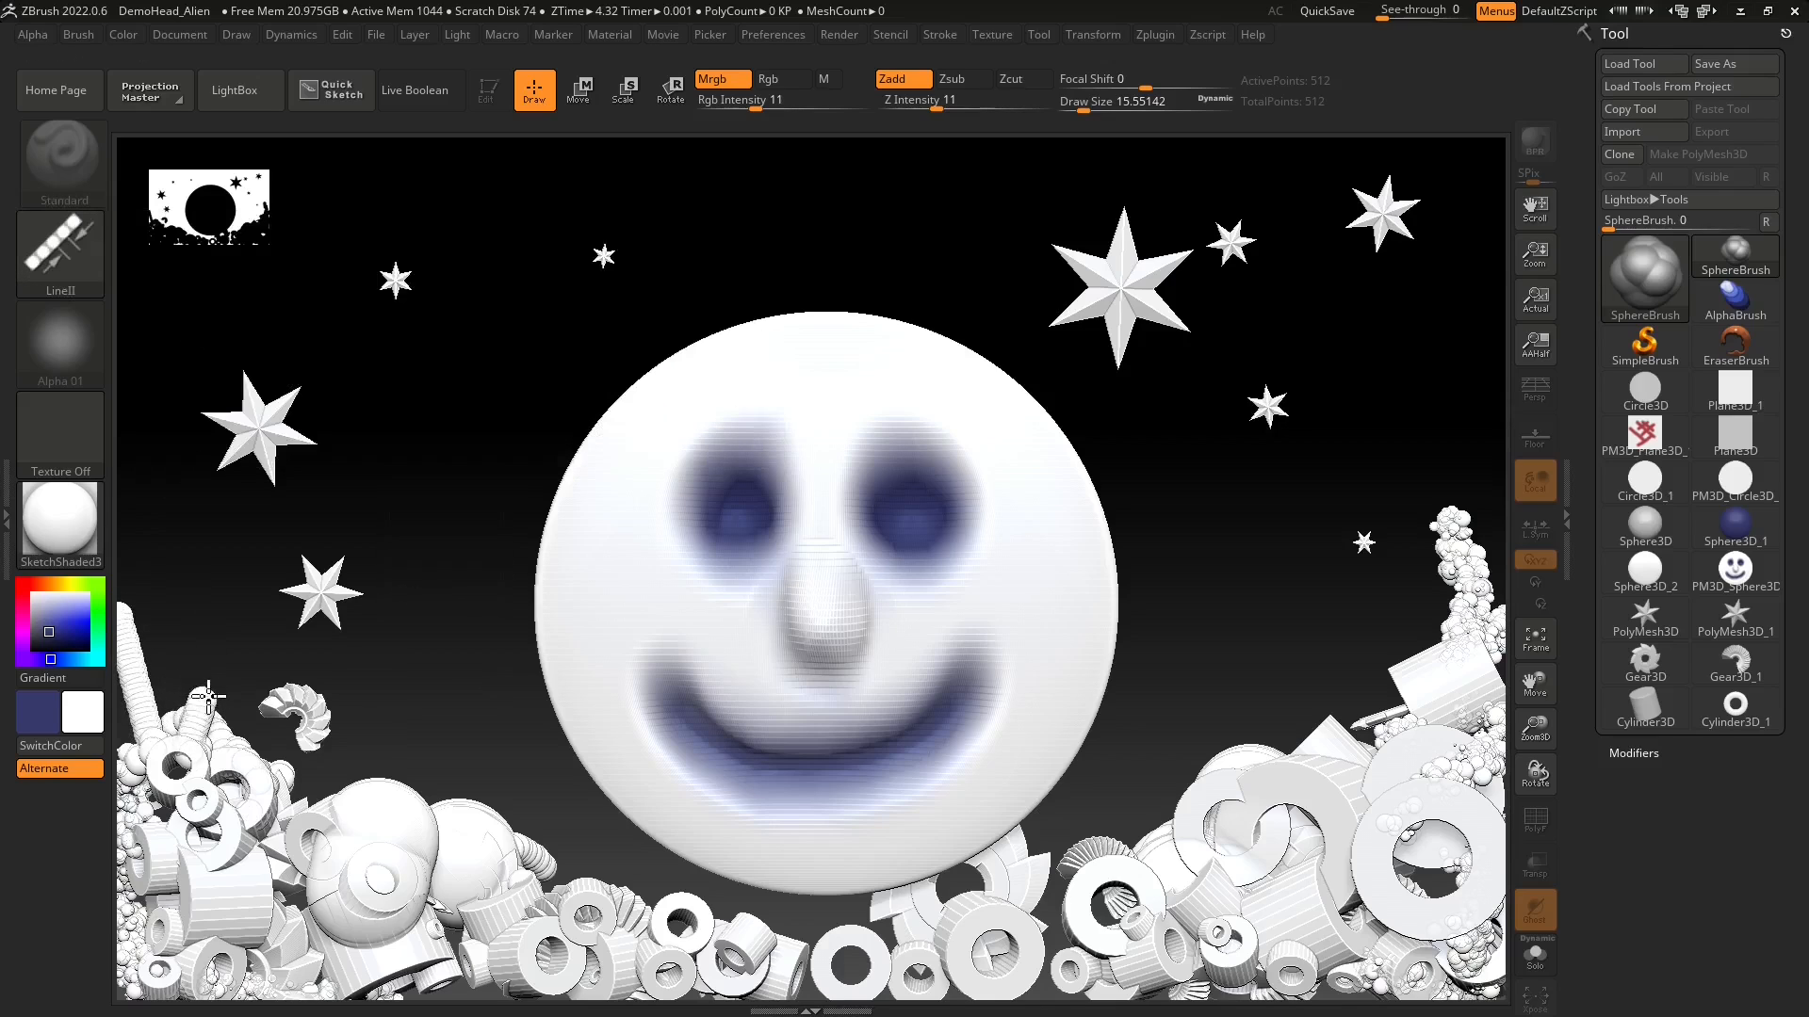
left_click_drag(205, 688, 209, 670)
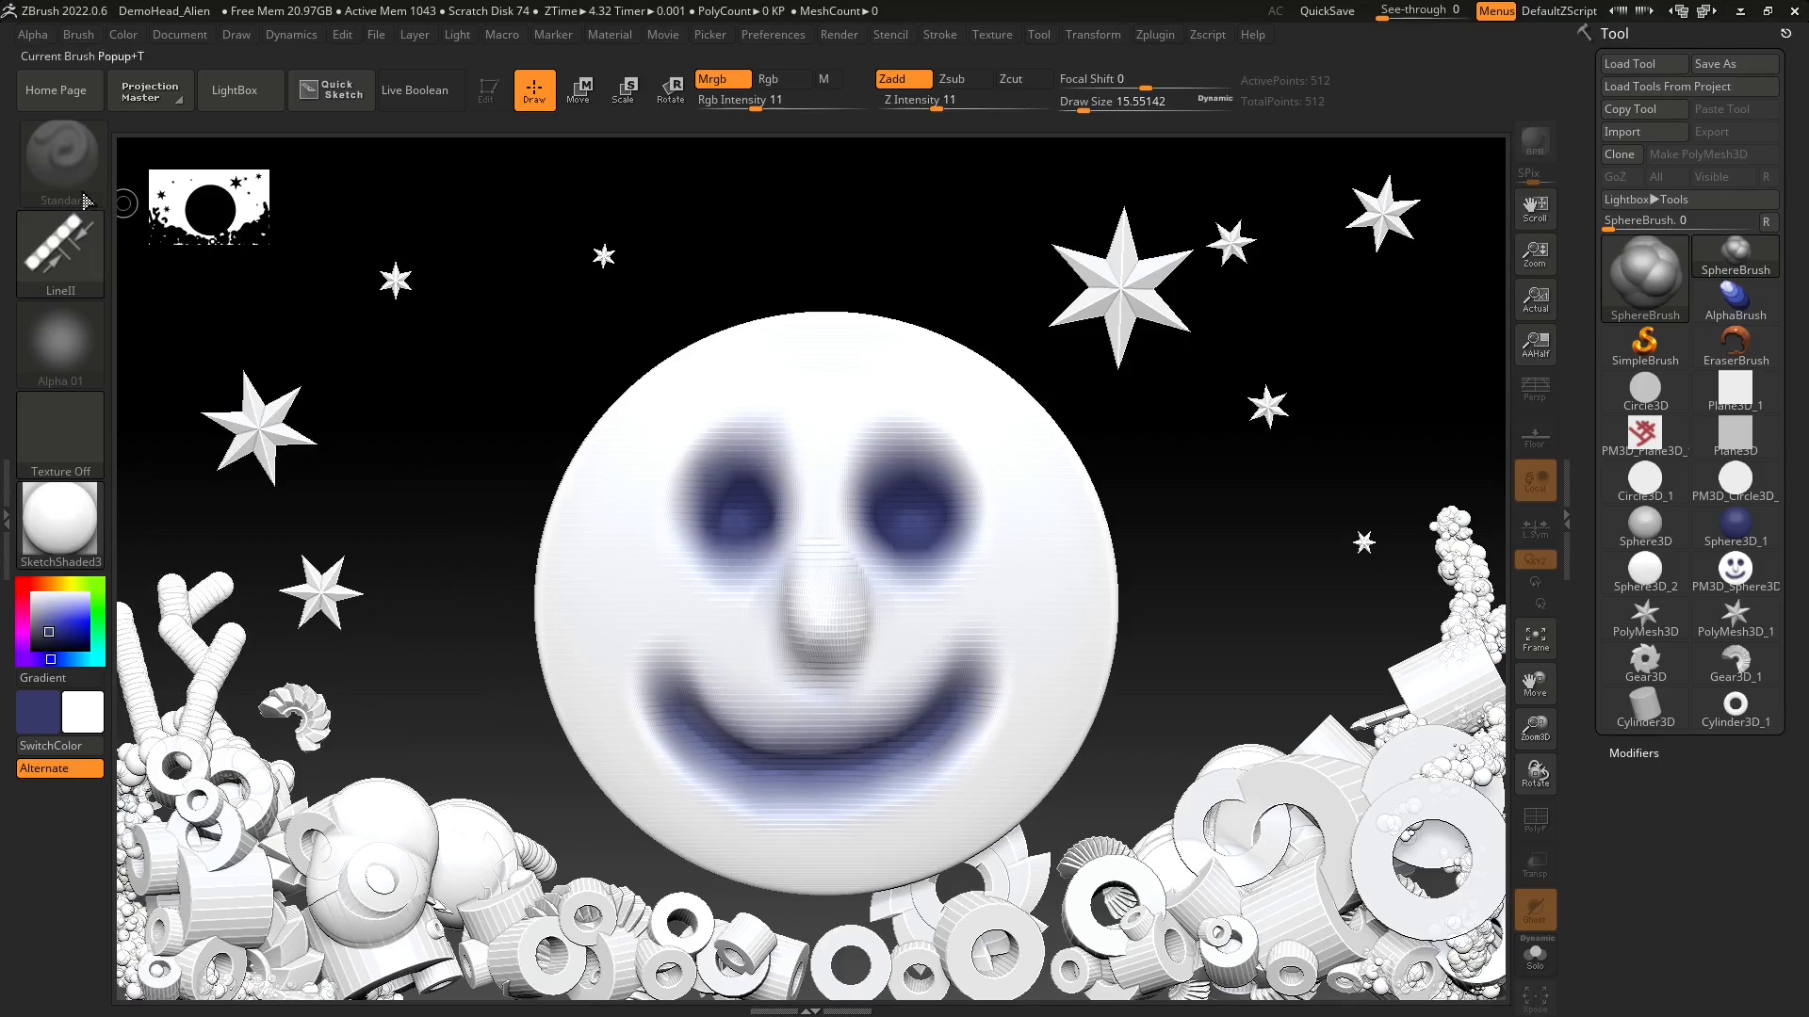
- Pick a deep navy blue, swap it with the secondary colour, and scatter navy spheres across the pile beneath the face using the Spray stroke
left_click(60, 252)
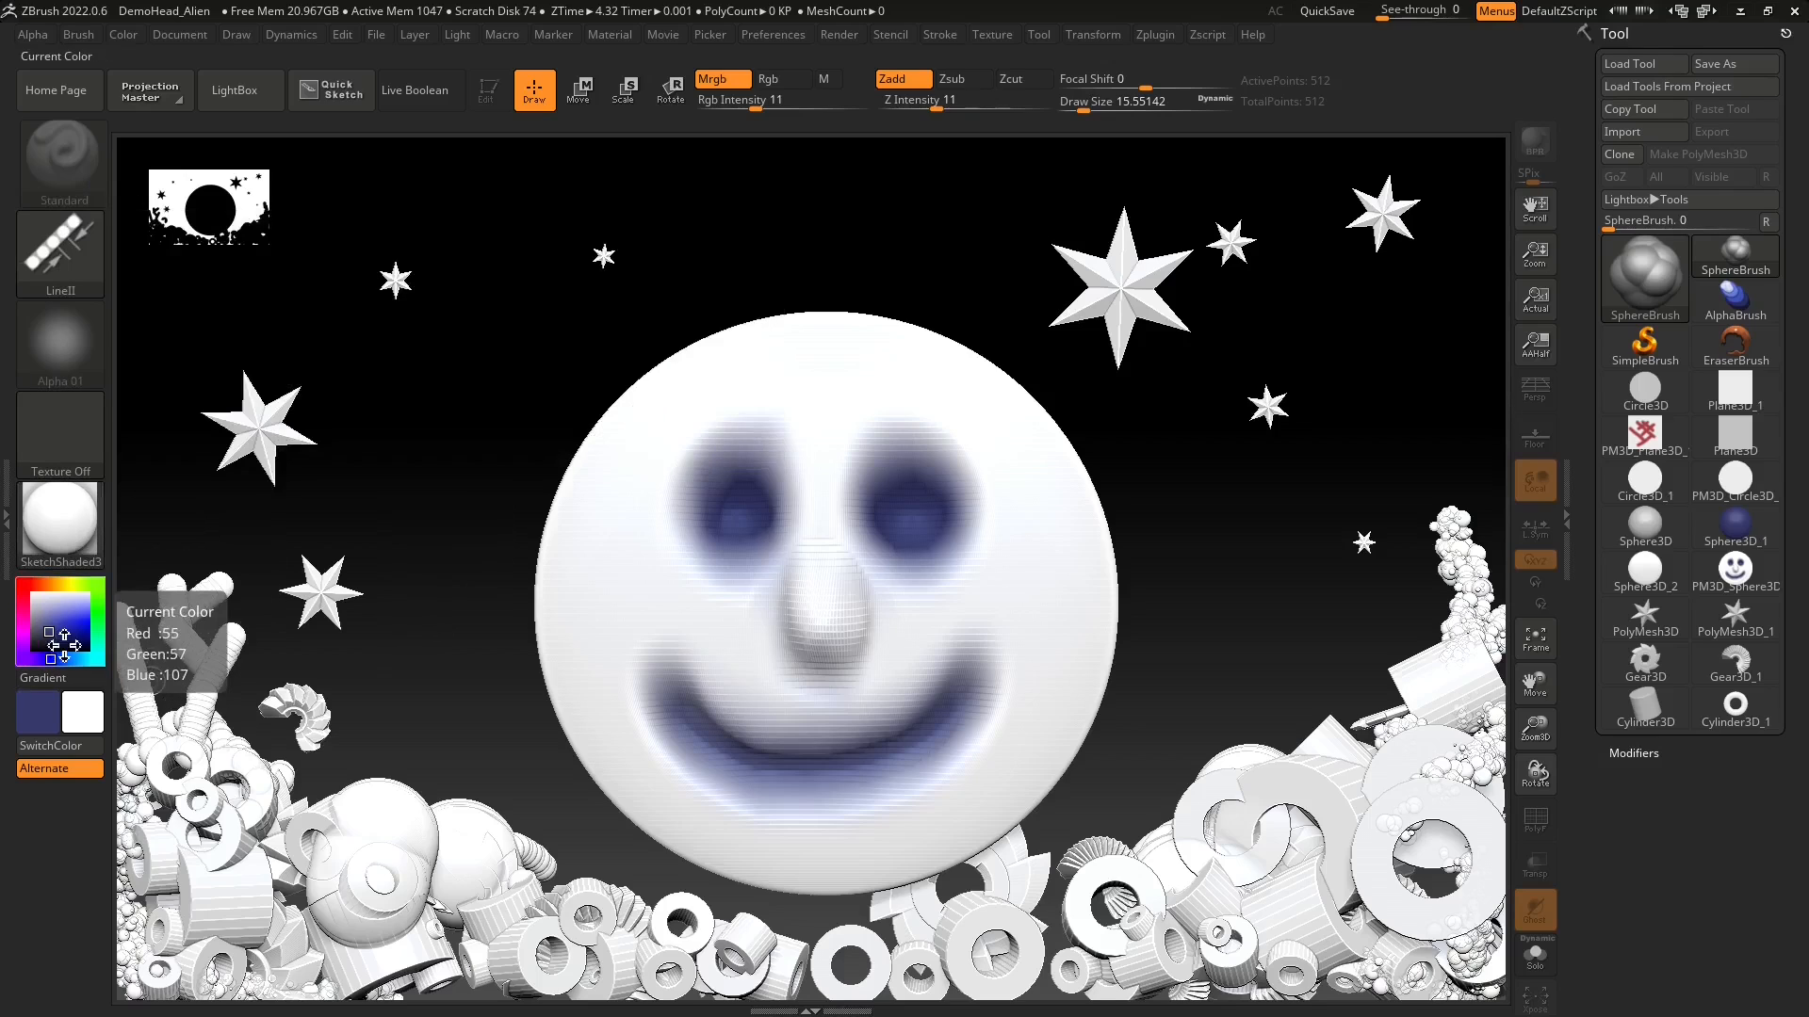
left_click(69, 638)
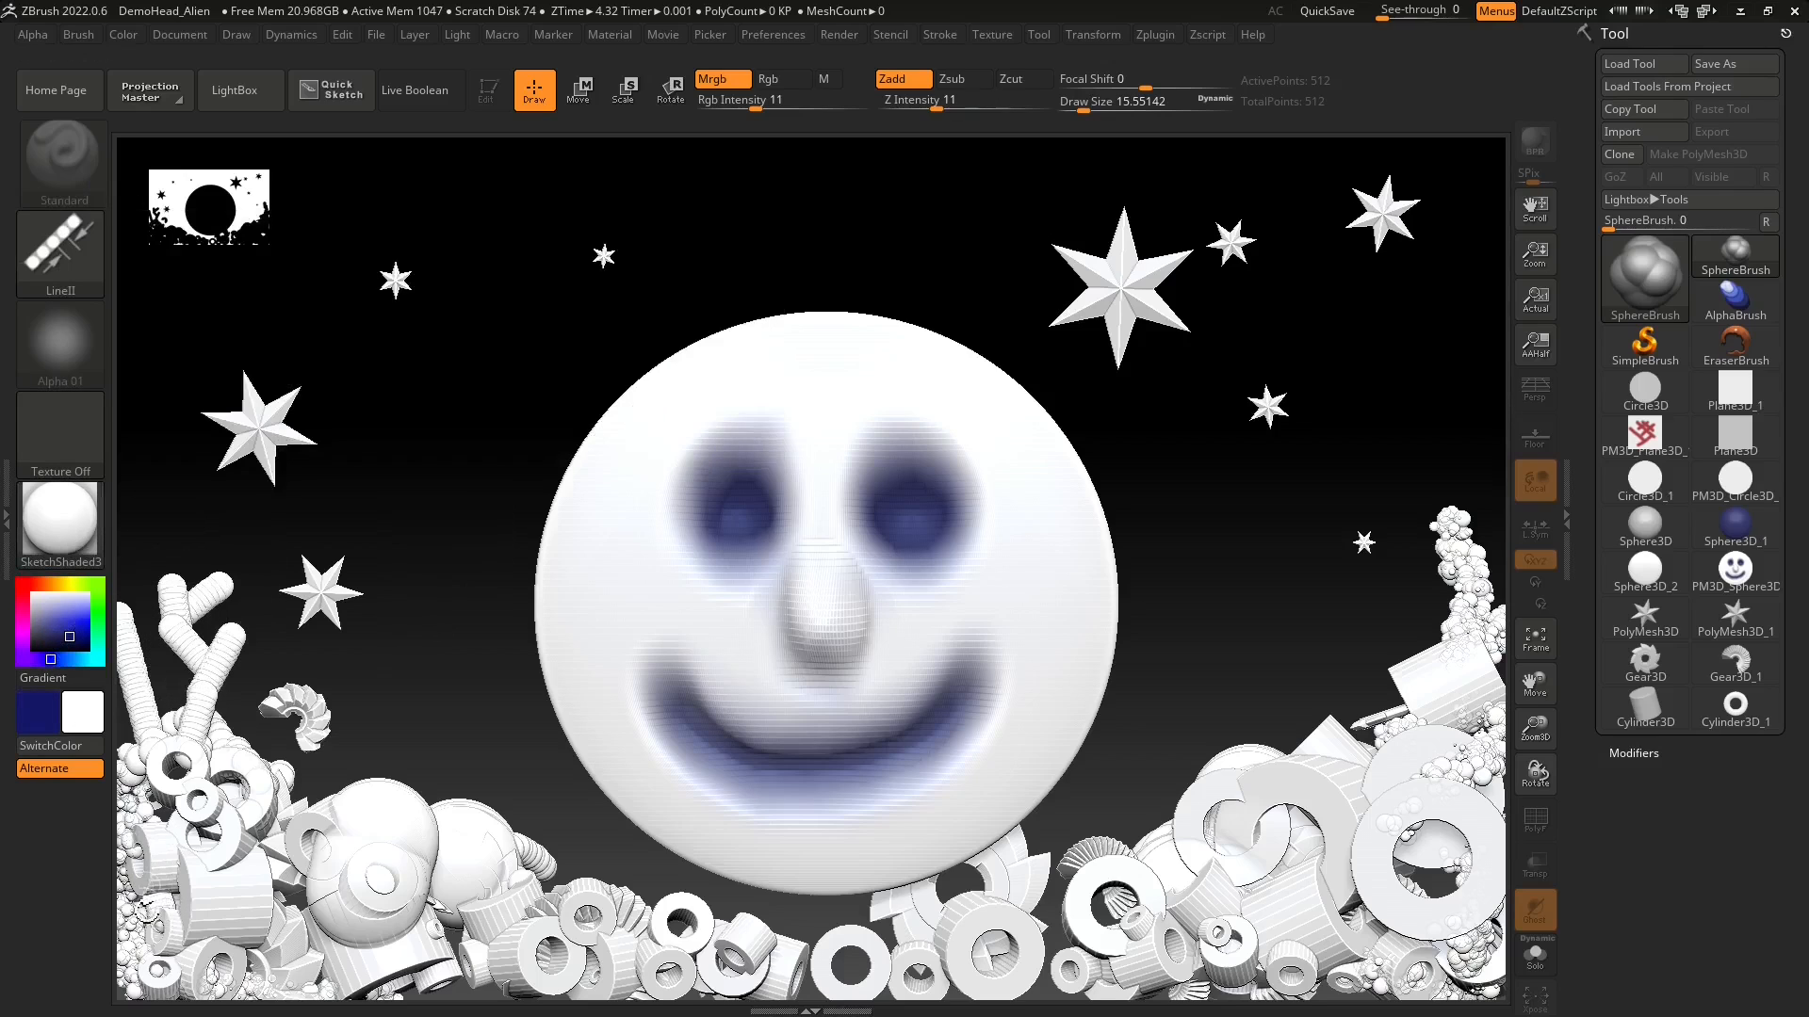
left_click(62, 747)
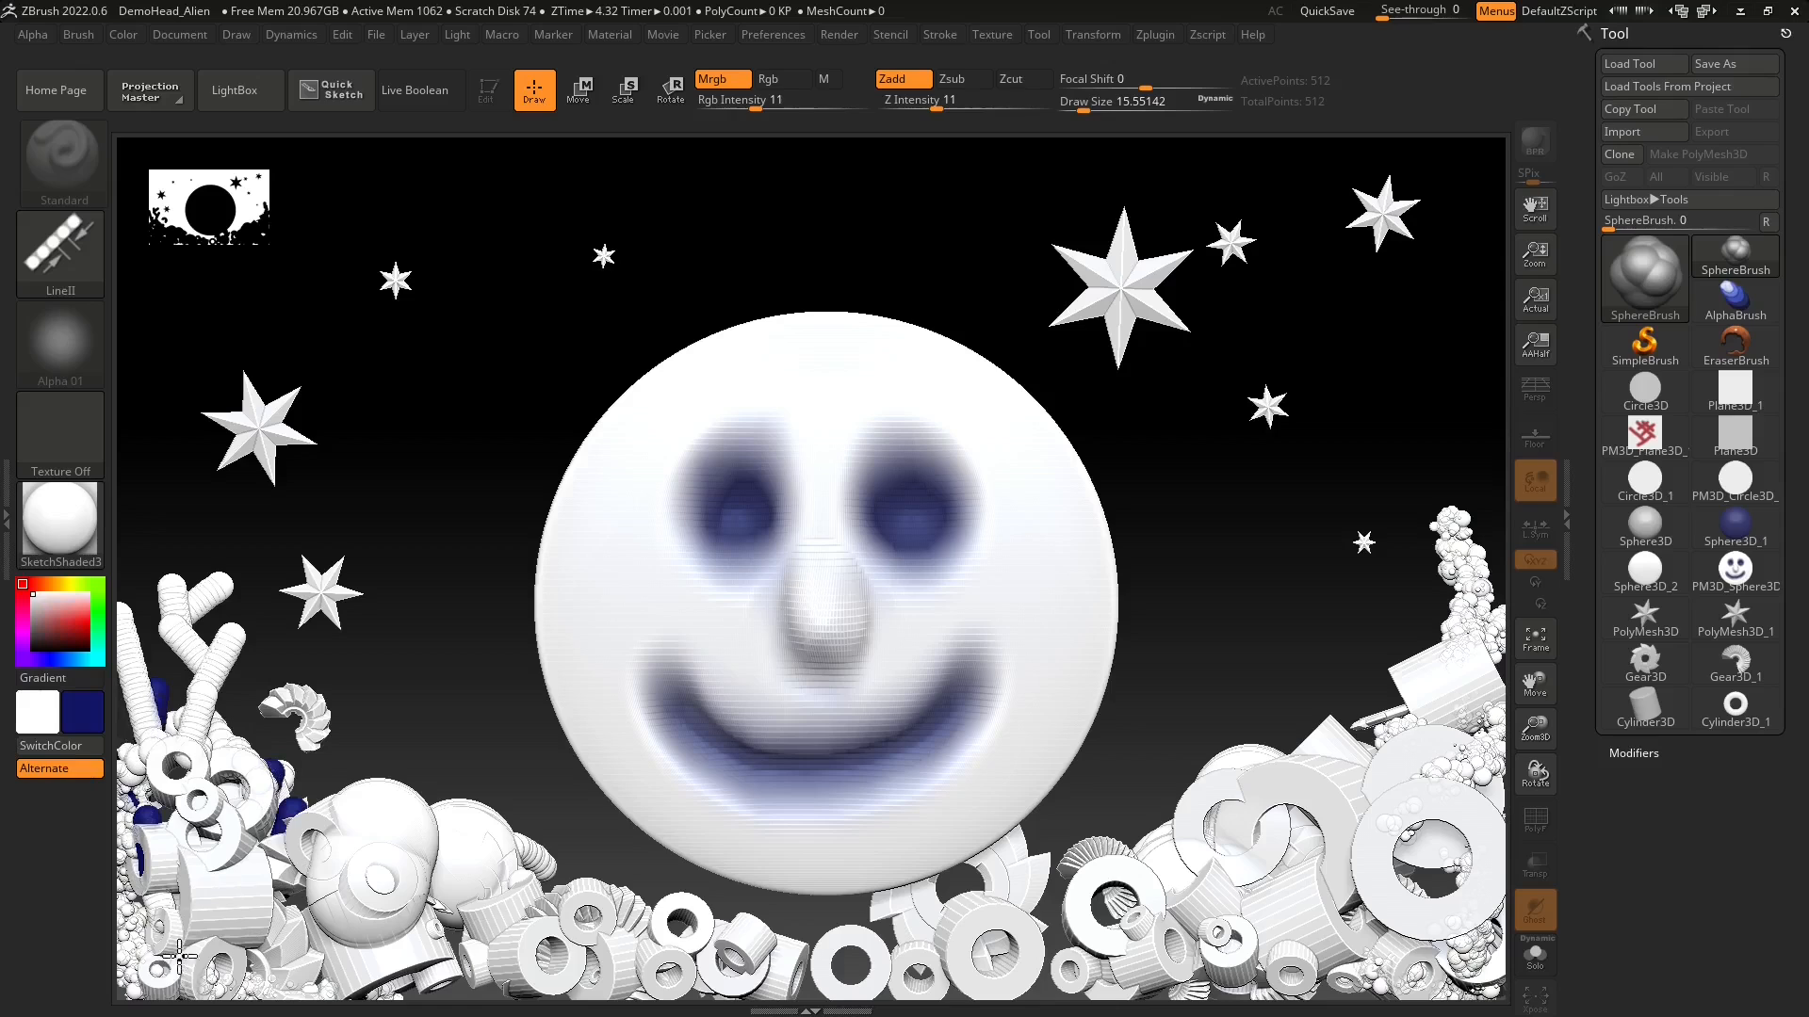
left_click(72, 254)
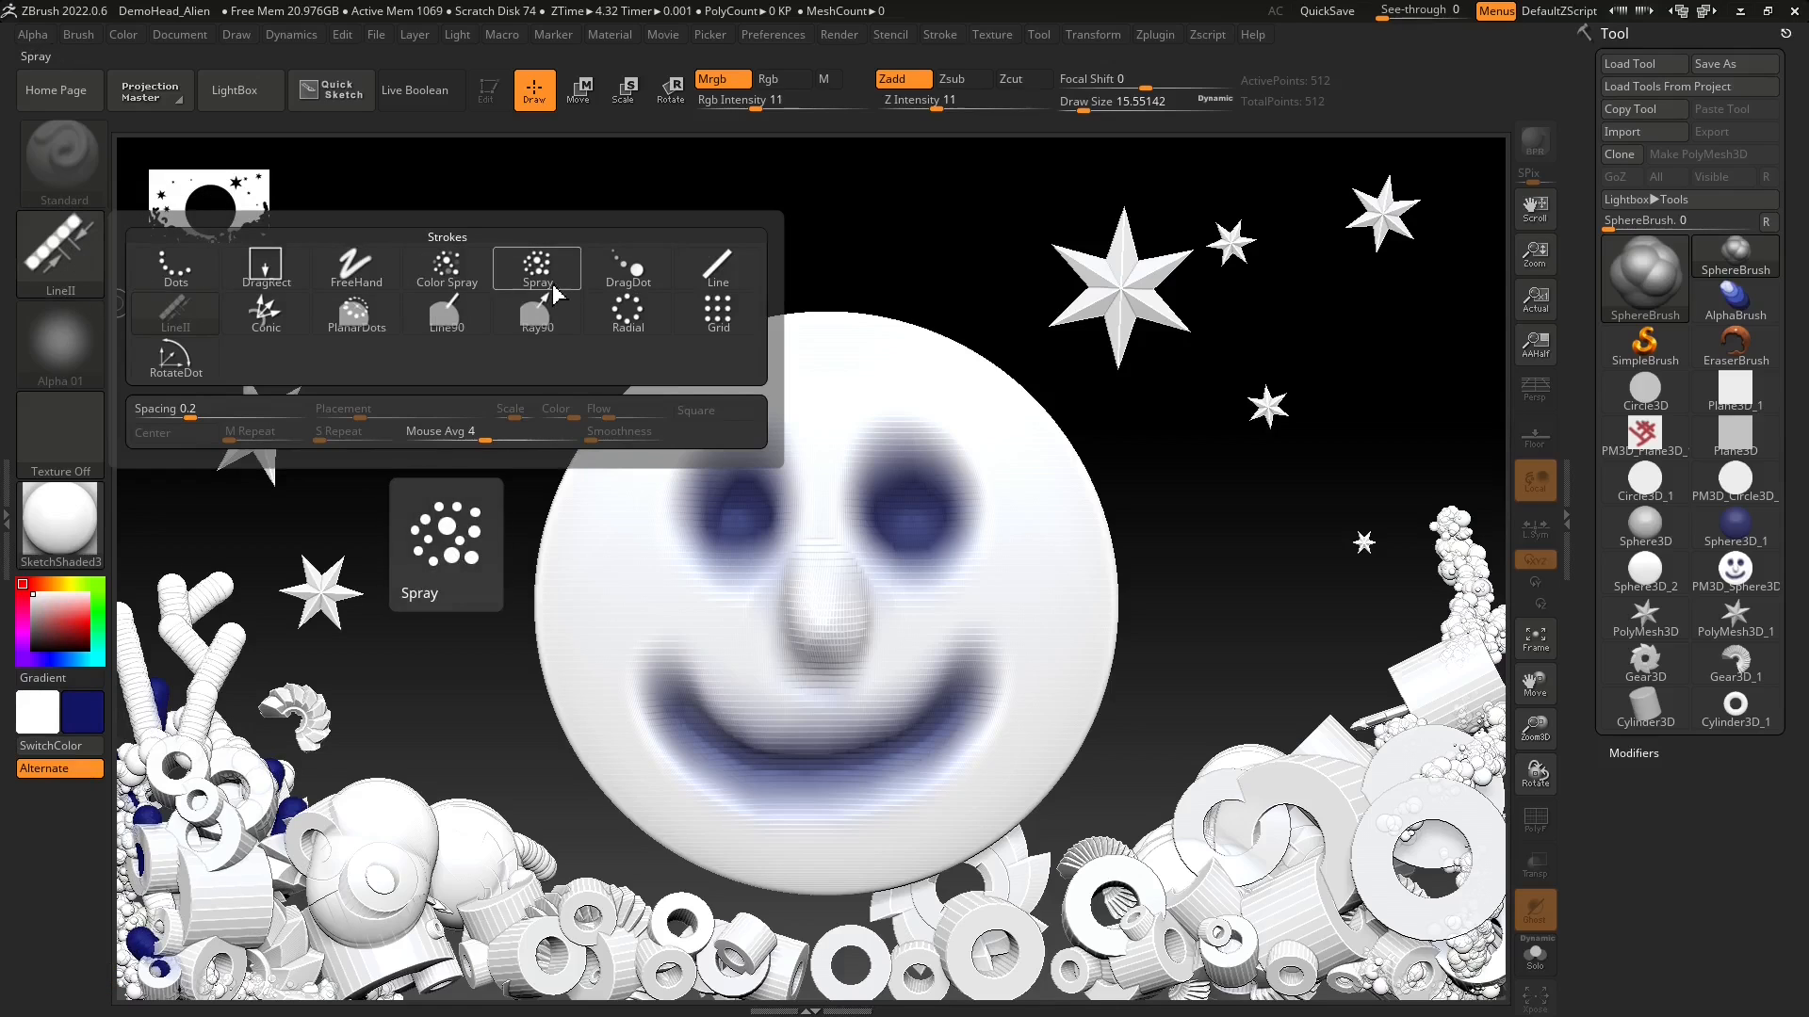
left_click(543, 282)
mouse_move(1422, 985)
left_mouse_down()
mouse_move(1324, 980)
mouse_move(1310, 952)
mouse_move(1119, 980)
mouse_move(541, 942)
mouse_move(249, 970)
mouse_move(1483, 963)
mouse_move(1460, 853)
mouse_move(1328, 778)
mouse_move(1206, 947)
mouse_move(1036, 1004)
mouse_move(820, 951)
mouse_move(622, 937)
mouse_move(486, 853)
left_mouse_up()
- Draw bent, branching navy tubes above the large blob to the lower left of the face using the Conic stroke
left_click(60, 250)
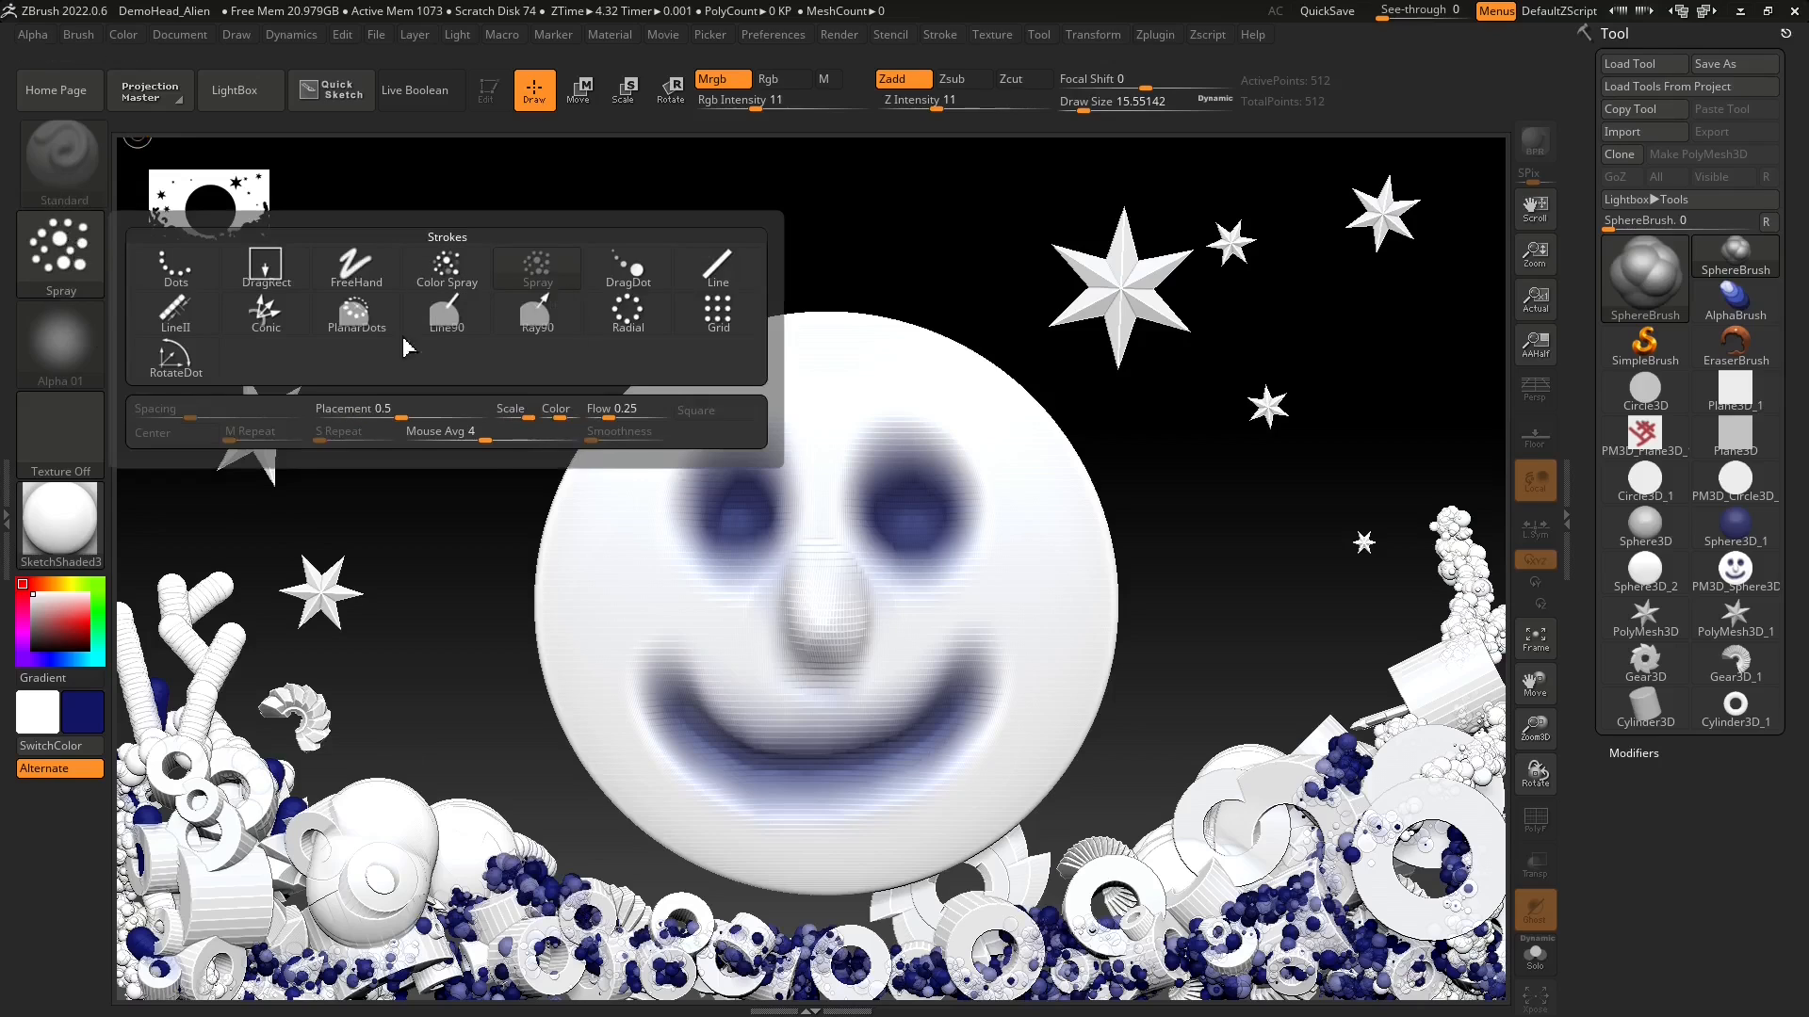
left_click(266, 314)
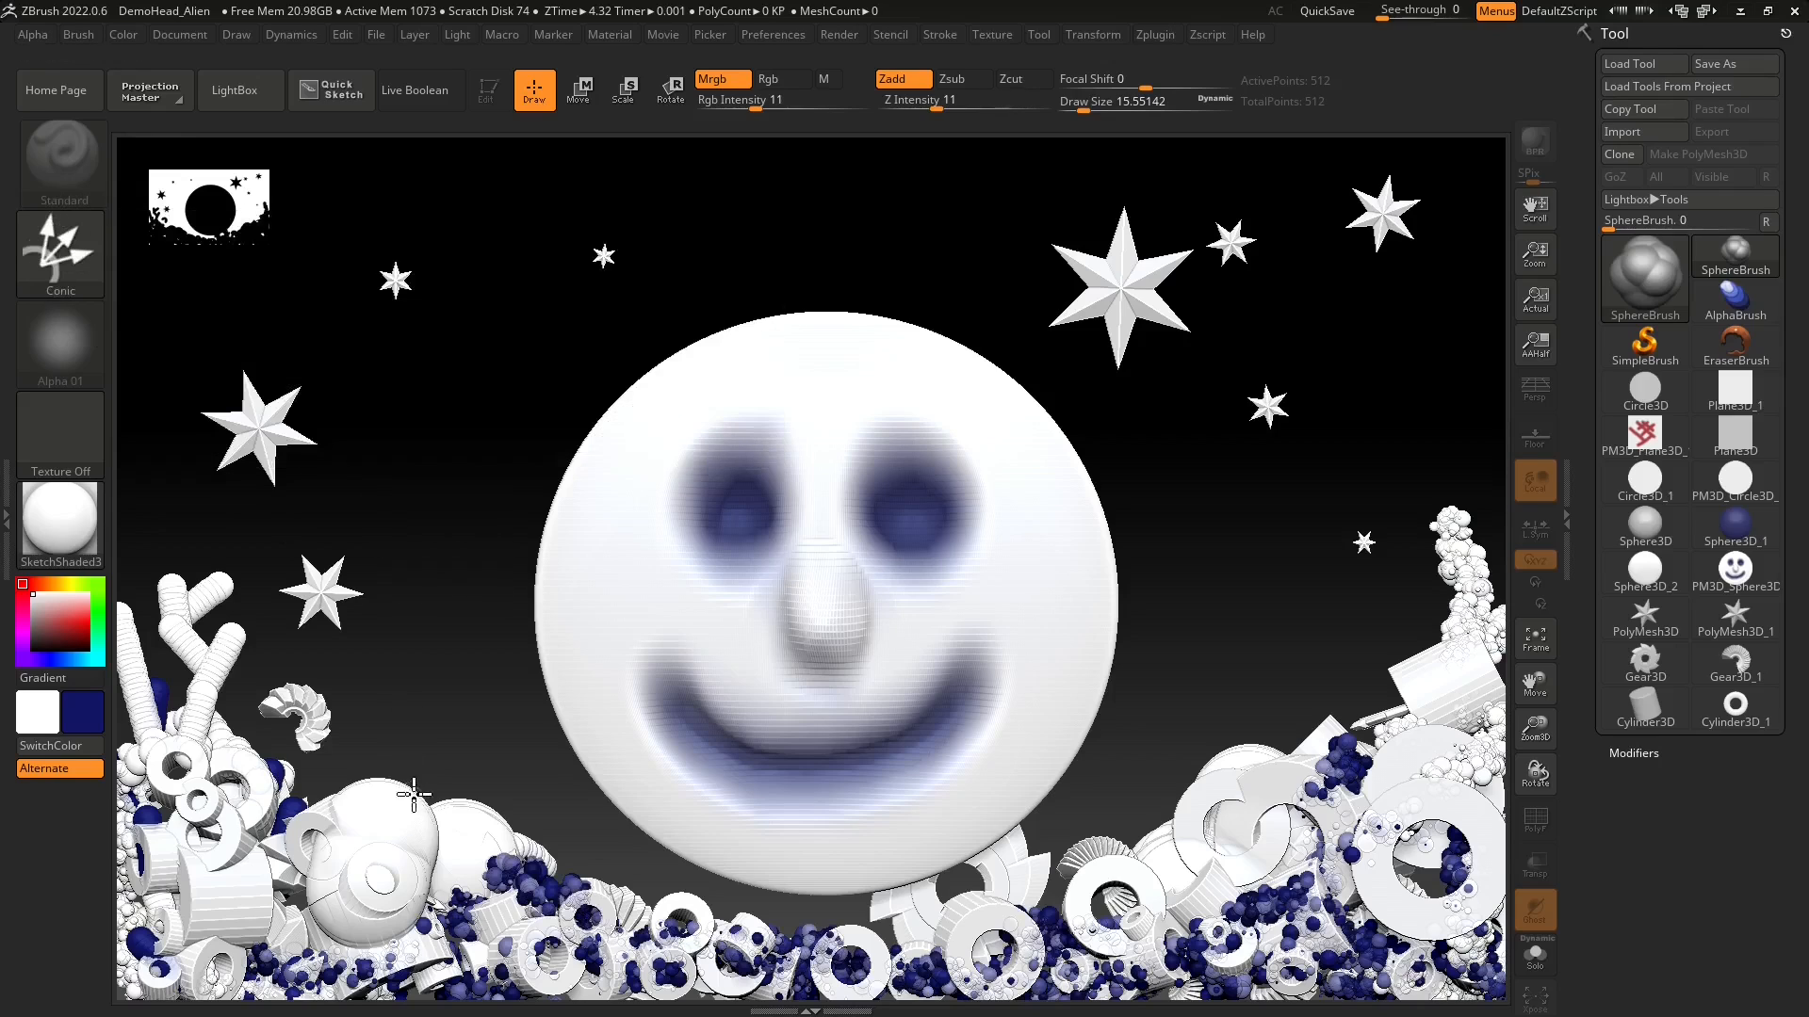
mouse_move(429, 822)
left_mouse_down()
mouse_move(448, 755)
mouse_move(364, 726)
mouse_move(401, 686)
mouse_move(348, 638)
mouse_move(279, 794)
left_mouse_up()
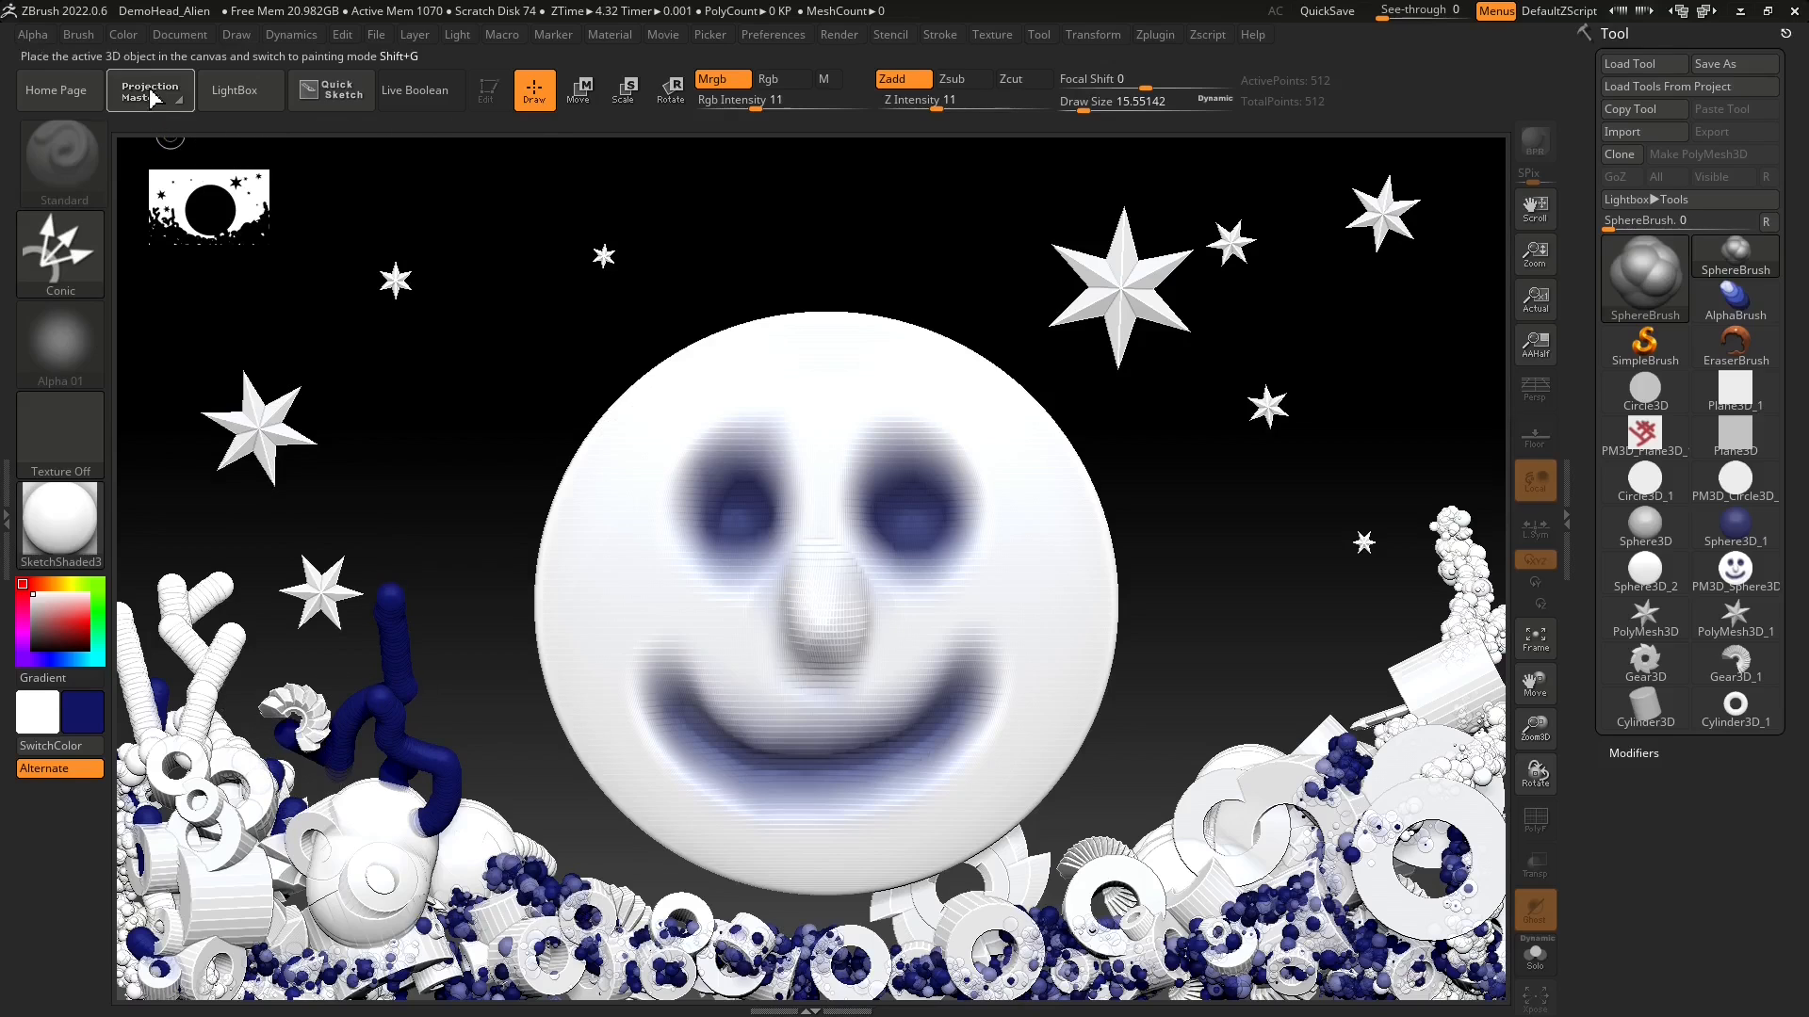
- Use the Line90 stroke to add navy rods beside the tubes and spikes radiating all around the large lower-left blob
left_click(62, 250)
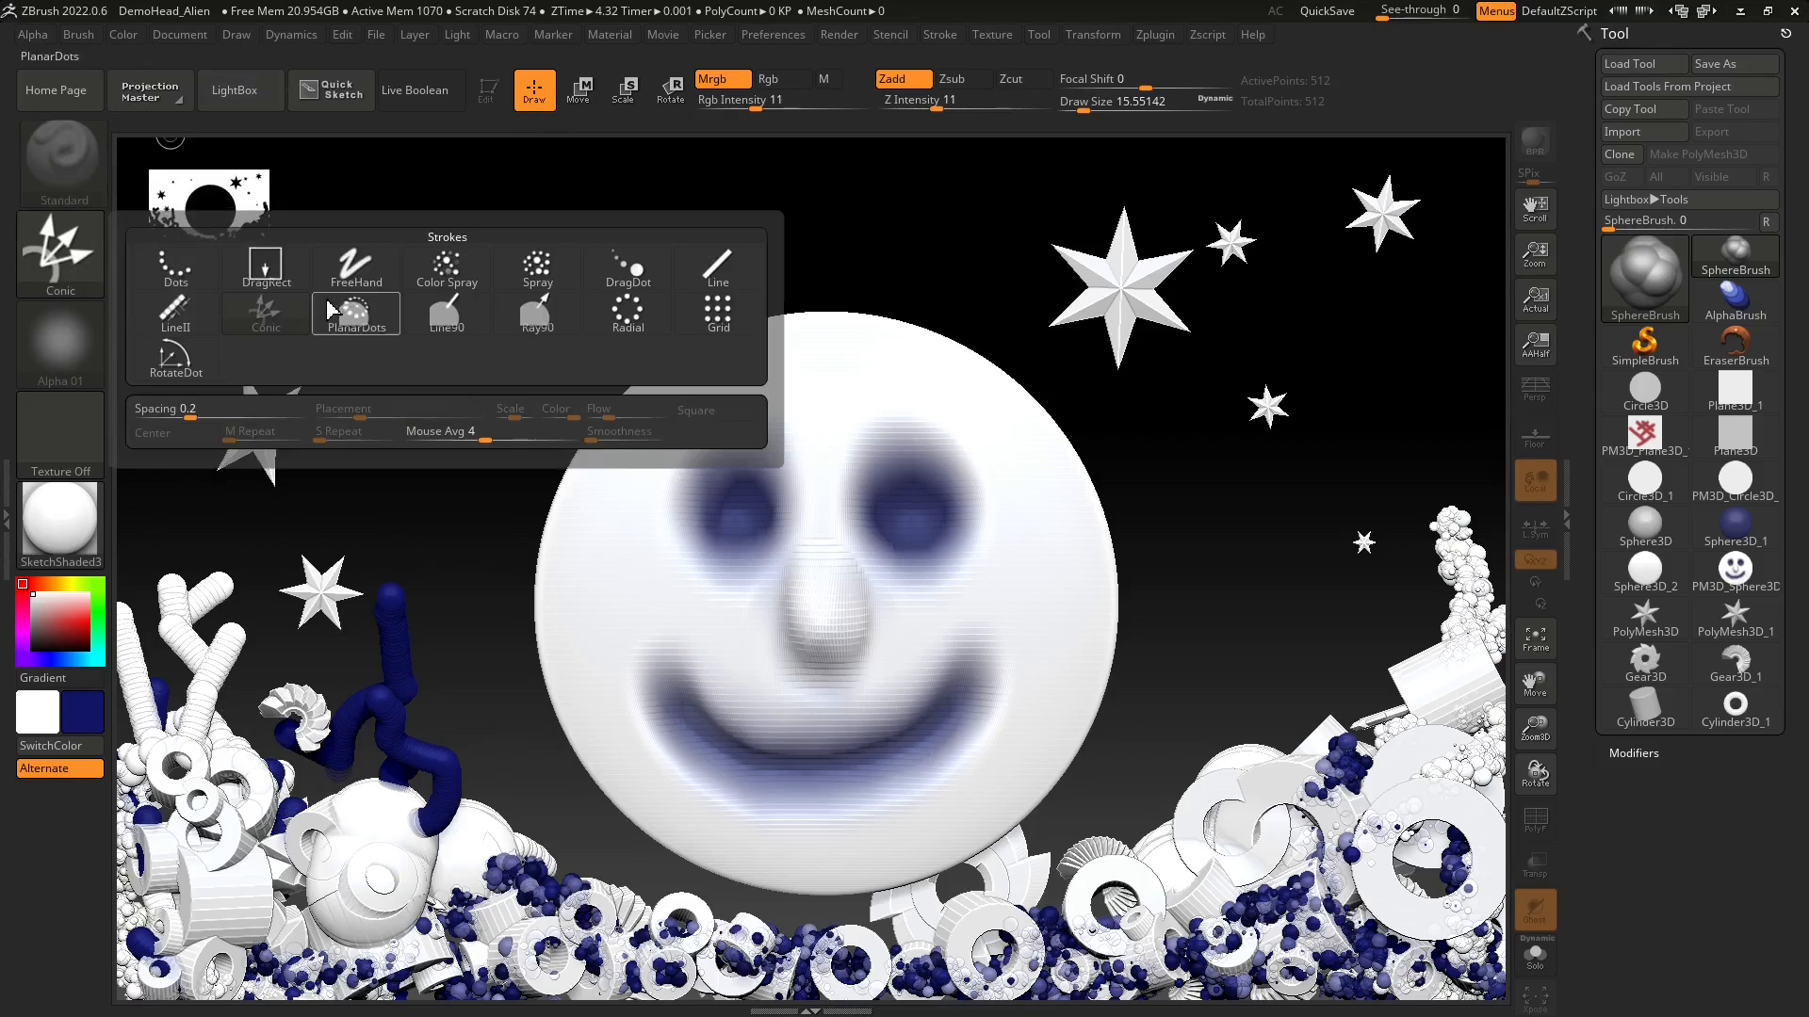
left_click(461, 339)
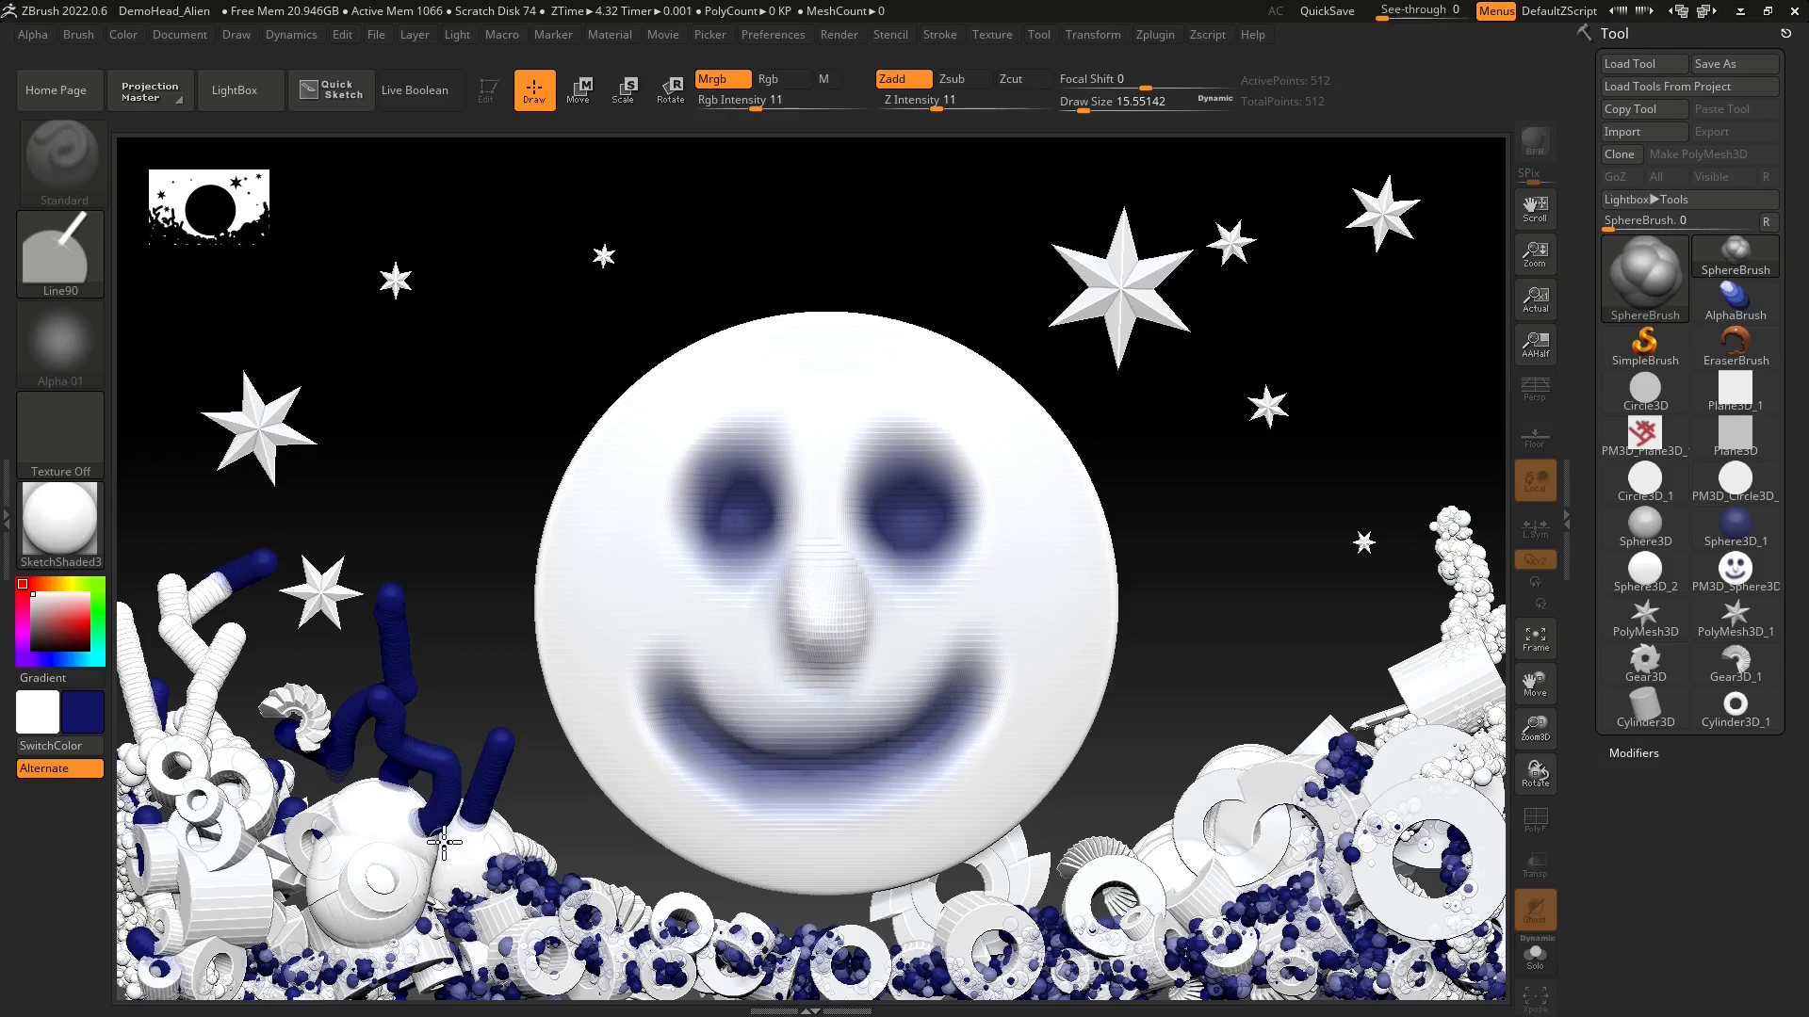
mouse_move(444, 841)
left_mouse_down()
mouse_move(415, 765)
mouse_move(420, 666)
mouse_move(456, 638)
mouse_move(423, 816)
mouse_move(359, 807)
mouse_move(391, 737)
left_mouse_up()
left_click_drag(342, 840, 295, 805)
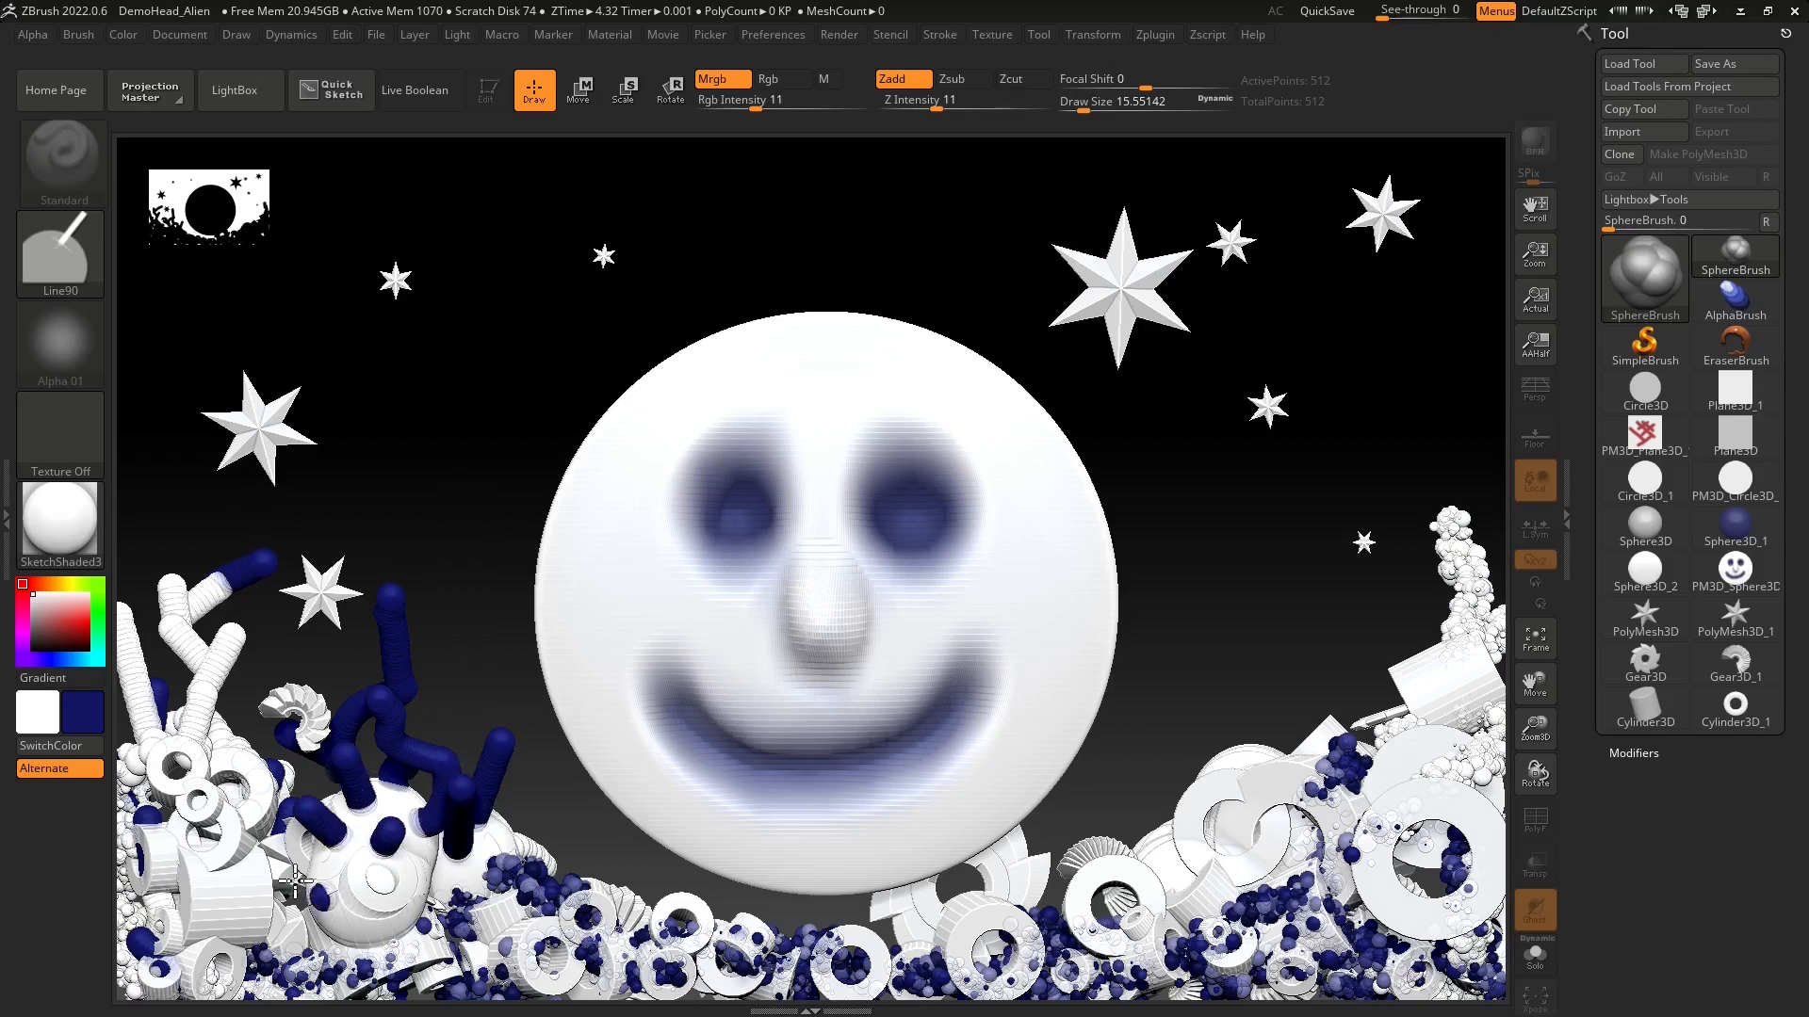
left_click_drag(295, 882, 306, 906)
mouse_move(351, 939)
left_mouse_down()
mouse_move(300, 991)
mouse_move(330, 986)
left_mouse_up()
left_click_drag(393, 939, 424, 982)
left_click_drag(427, 884, 462, 889)
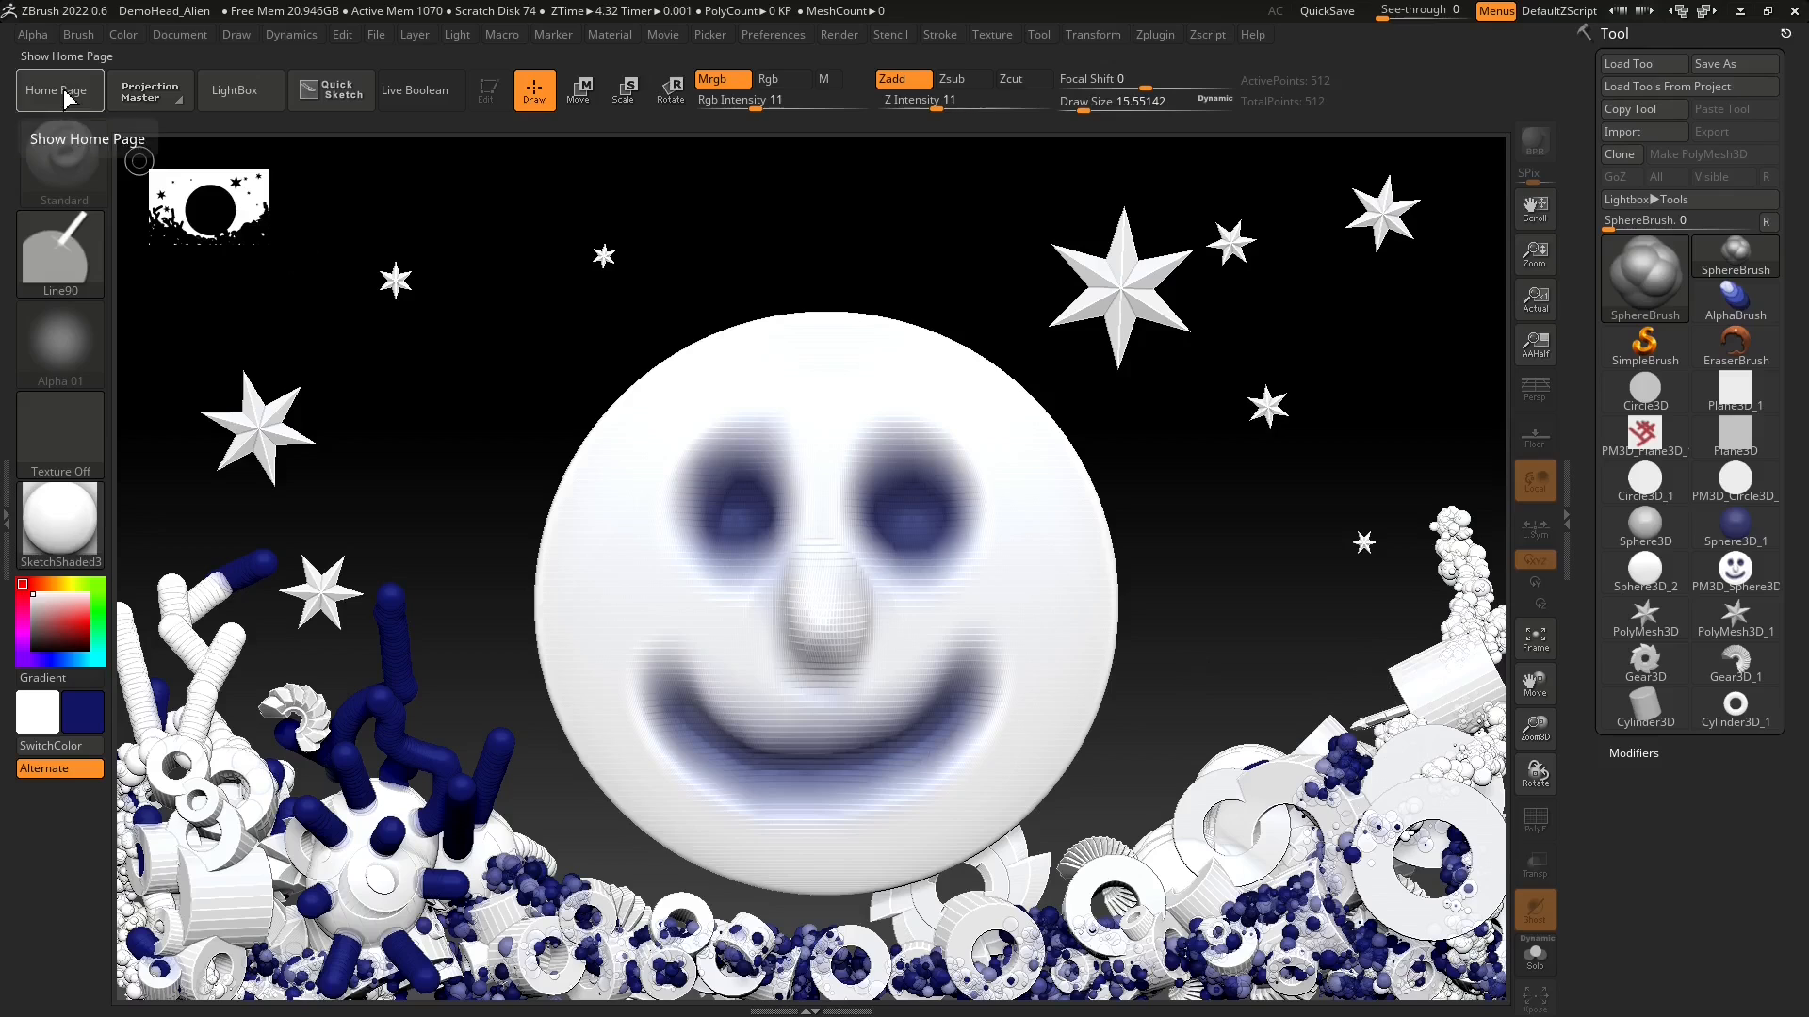
- Use the Ray90 stroke to add navy rods sticking out of the cylinders and rings in the lower-right pile
left_click(60, 247)
left_click(537, 316)
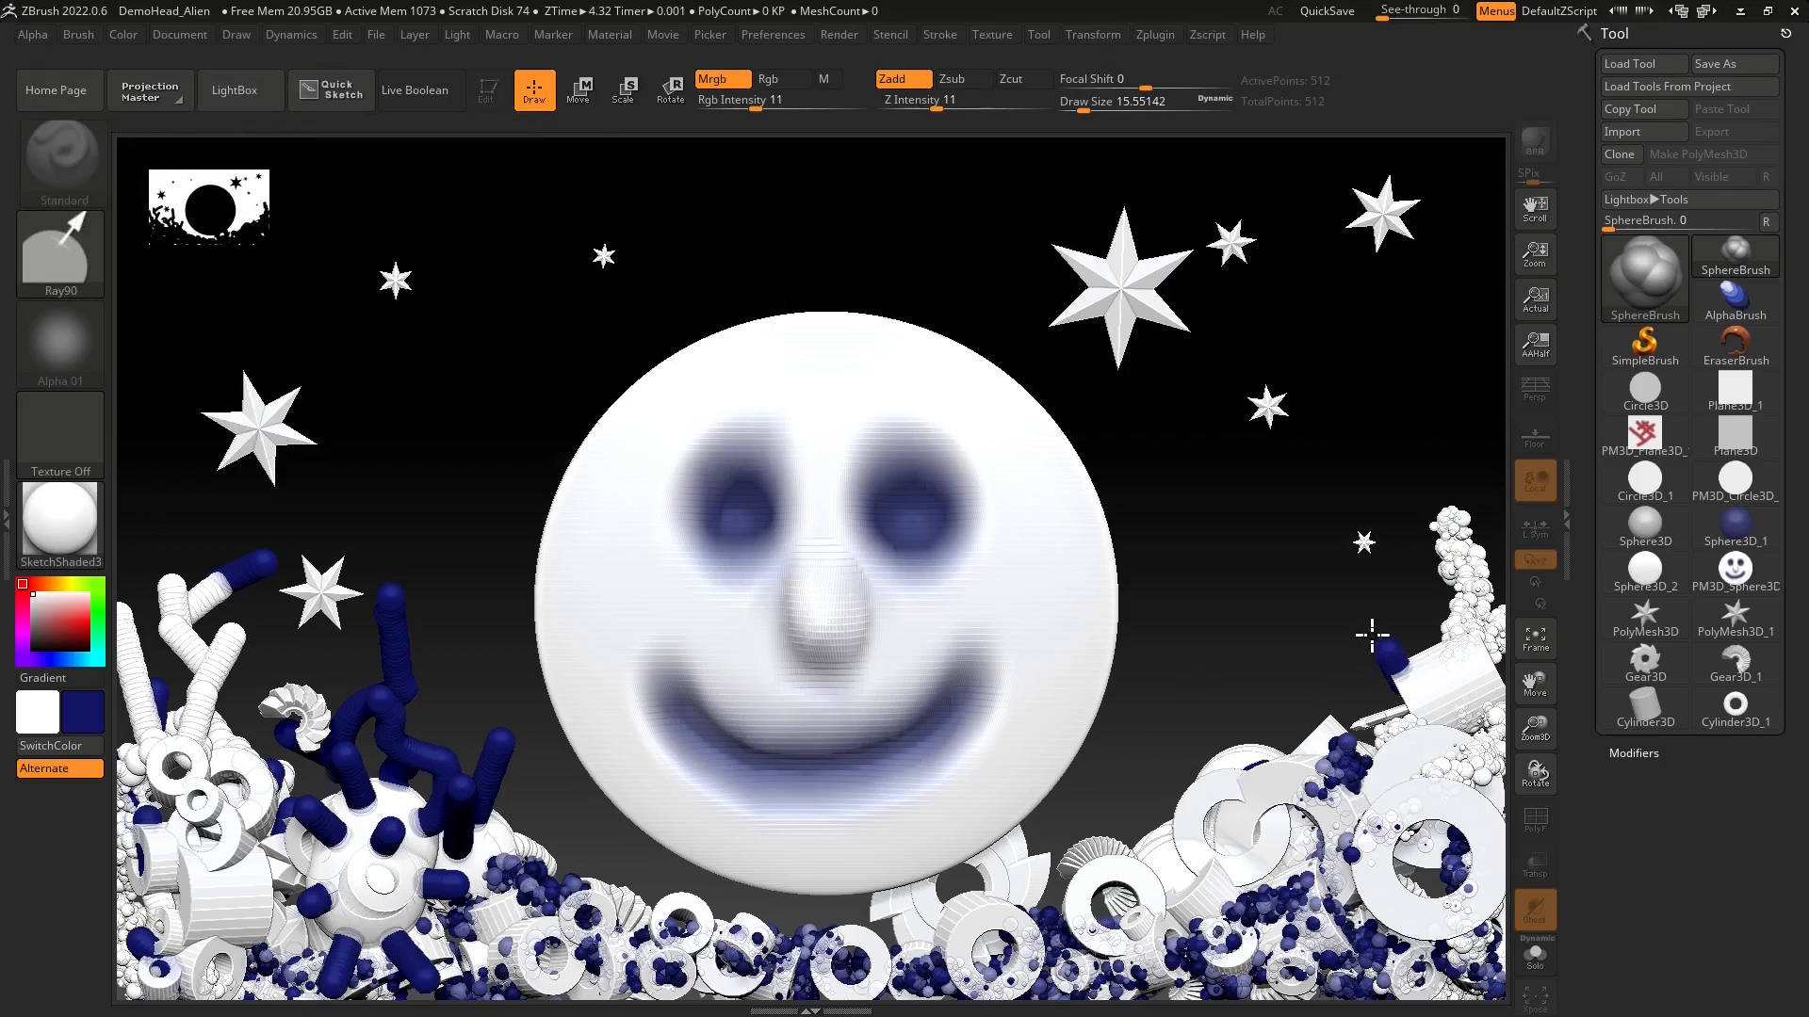
left_click_drag(1307, 740, 1280, 704)
left_click_drag(1269, 750, 1253, 703)
mouse_move(1220, 794)
left_mouse_down()
mouse_move(1208, 768)
mouse_move(1175, 845)
left_mouse_up()
mouse_move(1403, 818)
left_mouse_down()
mouse_move(1420, 771)
mouse_move(1453, 775)
left_mouse_up()
mouse_move(1477, 806)
left_mouse_down()
mouse_move(1494, 778)
mouse_move(1442, 676)
mouse_move(1396, 675)
left_mouse_up()
left_click_drag(1446, 651, 1457, 628)
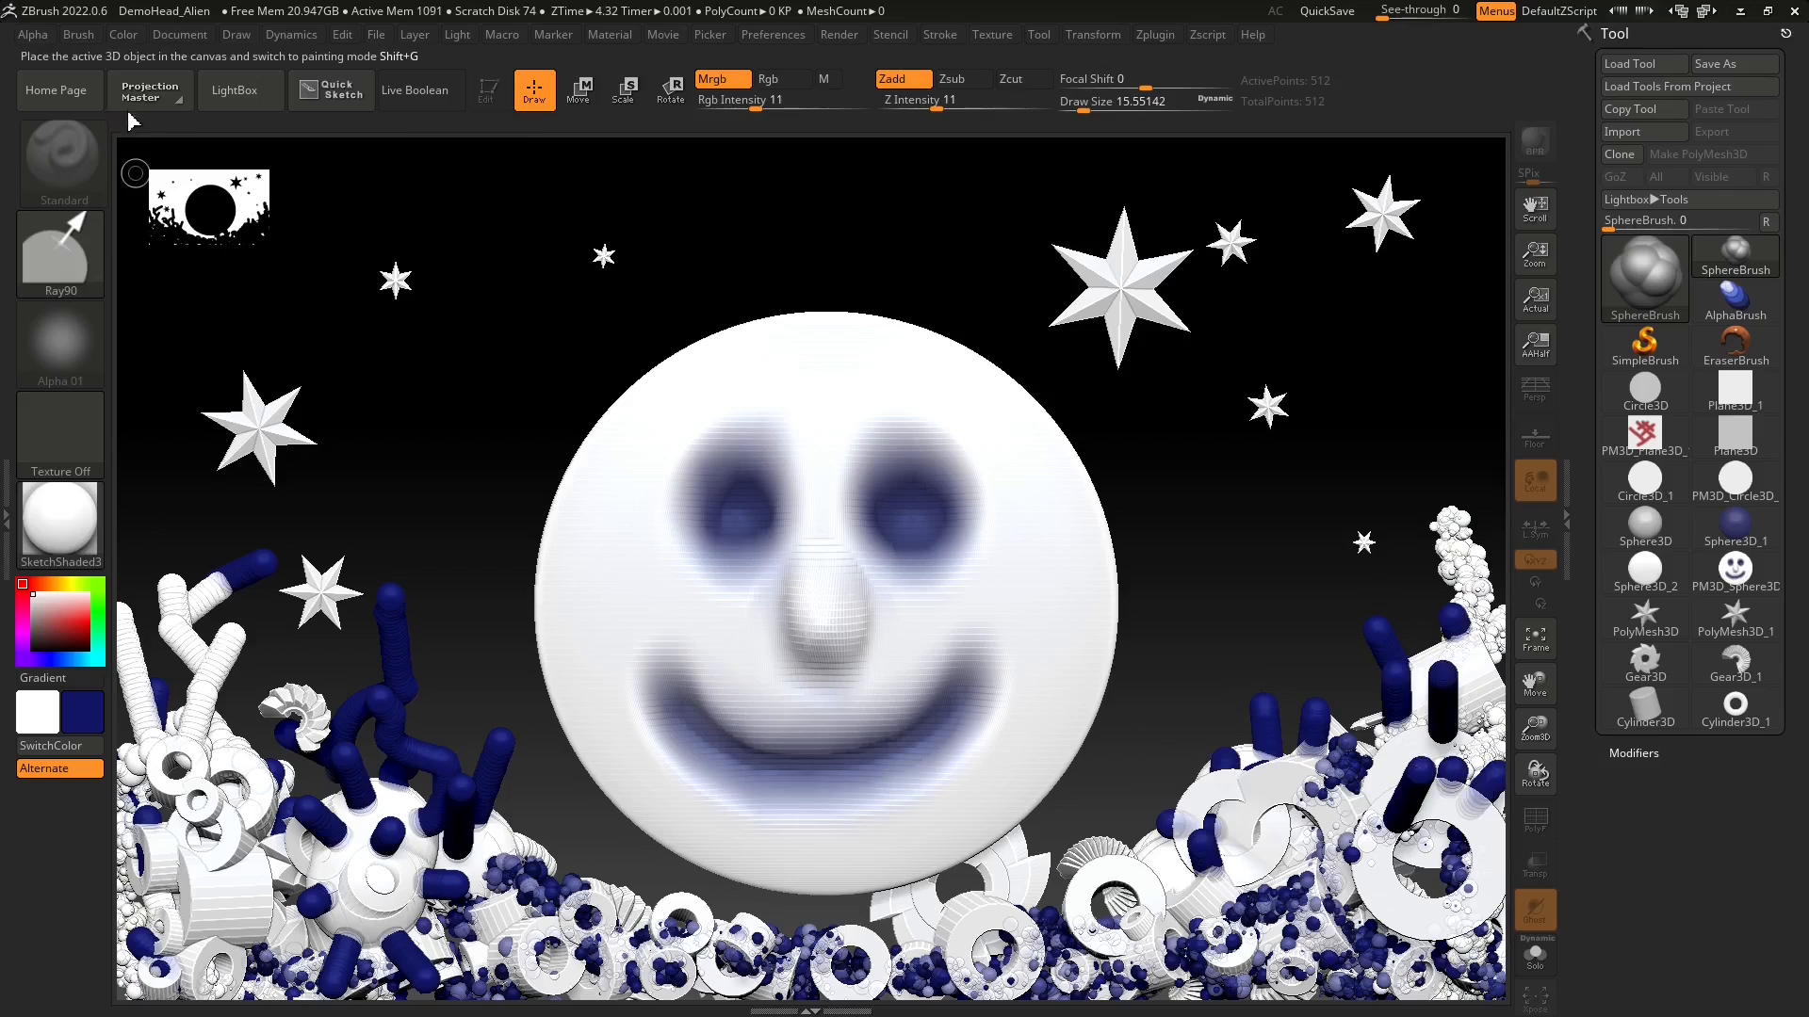
- Pick a bright orange as the main colour and draw rings of navy spheres over the lower-right pile with the Radial stroke
left_click(62, 626)
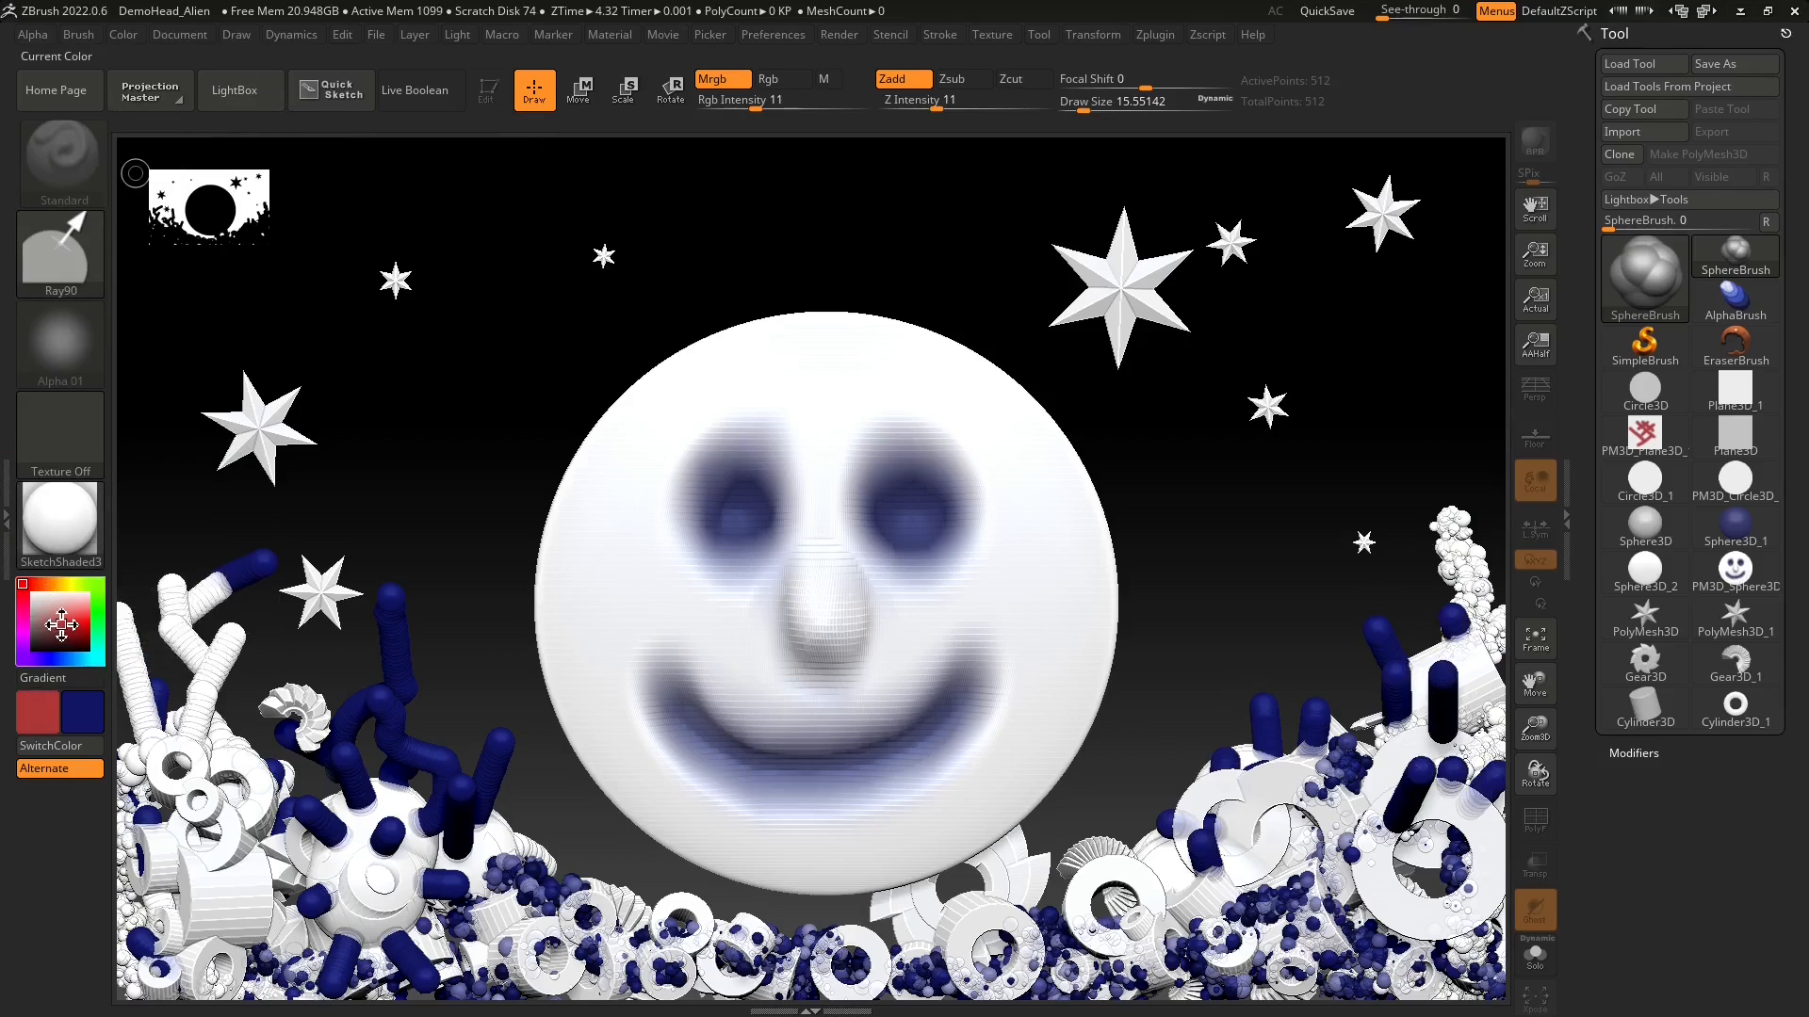
left_click(53, 618)
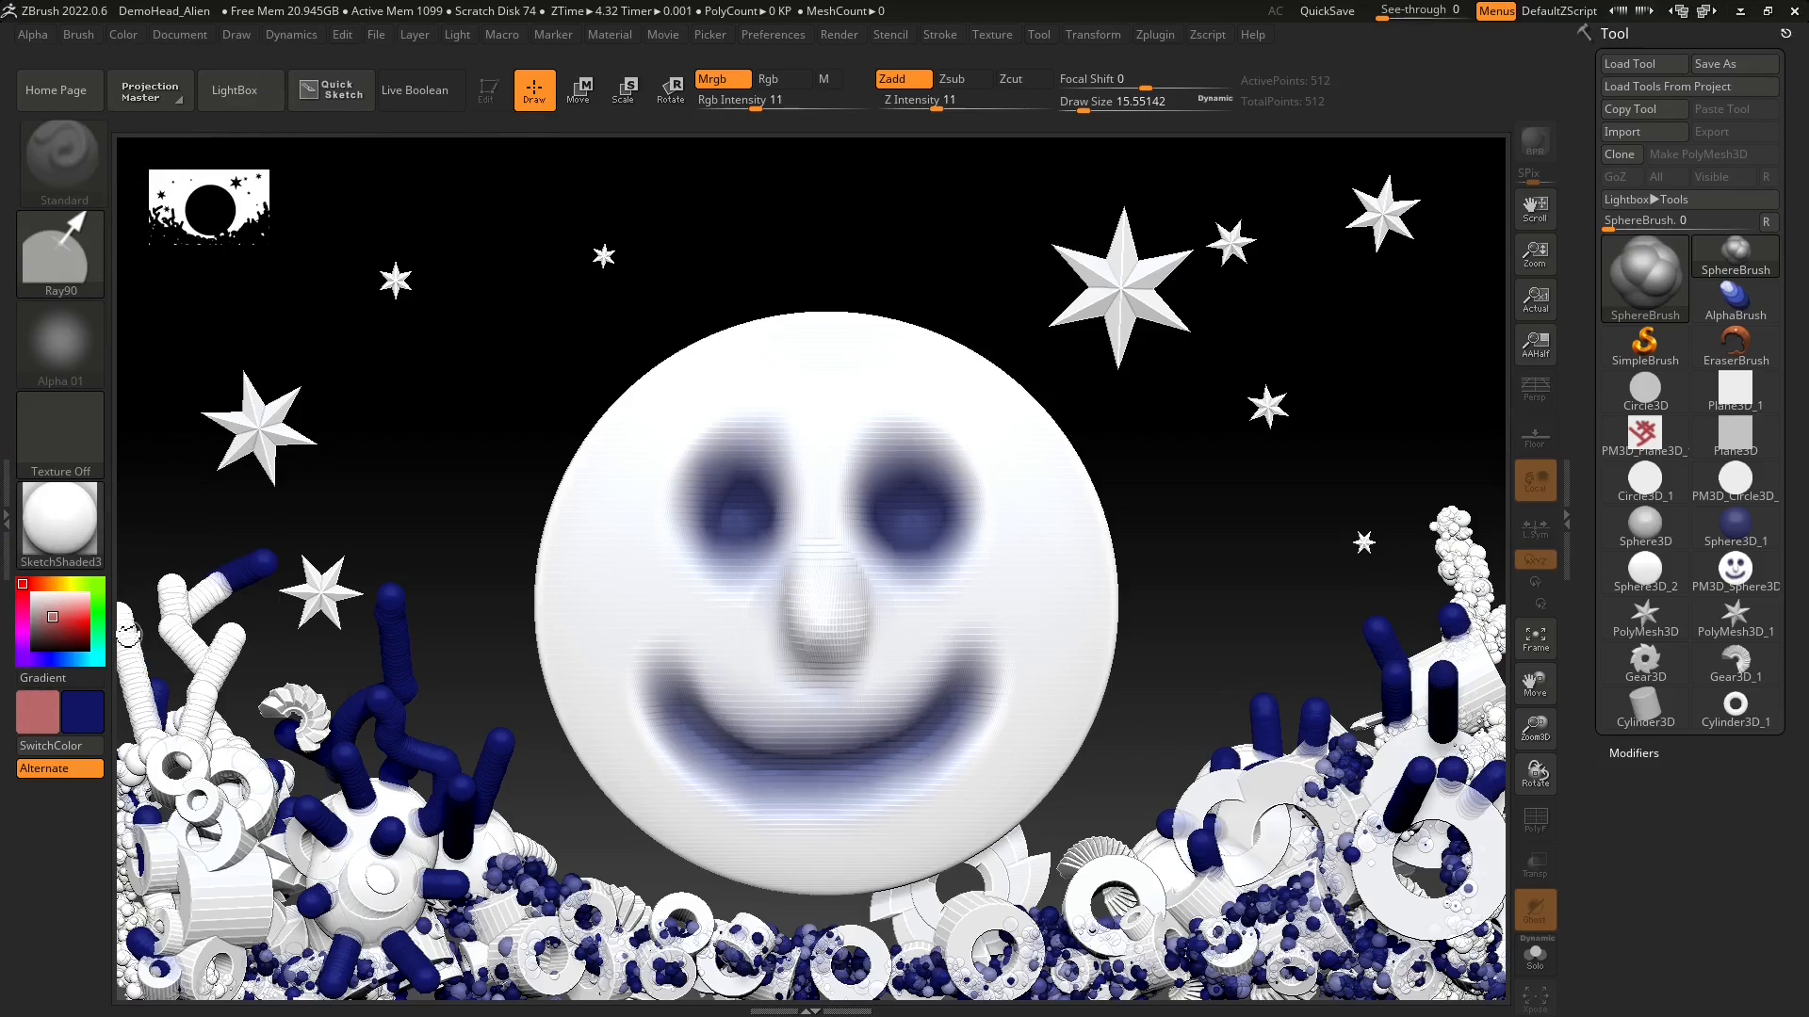
mouse_move(66, 624)
left_mouse_down()
mouse_move(440, 279)
mouse_move(535, 79)
left_mouse_up()
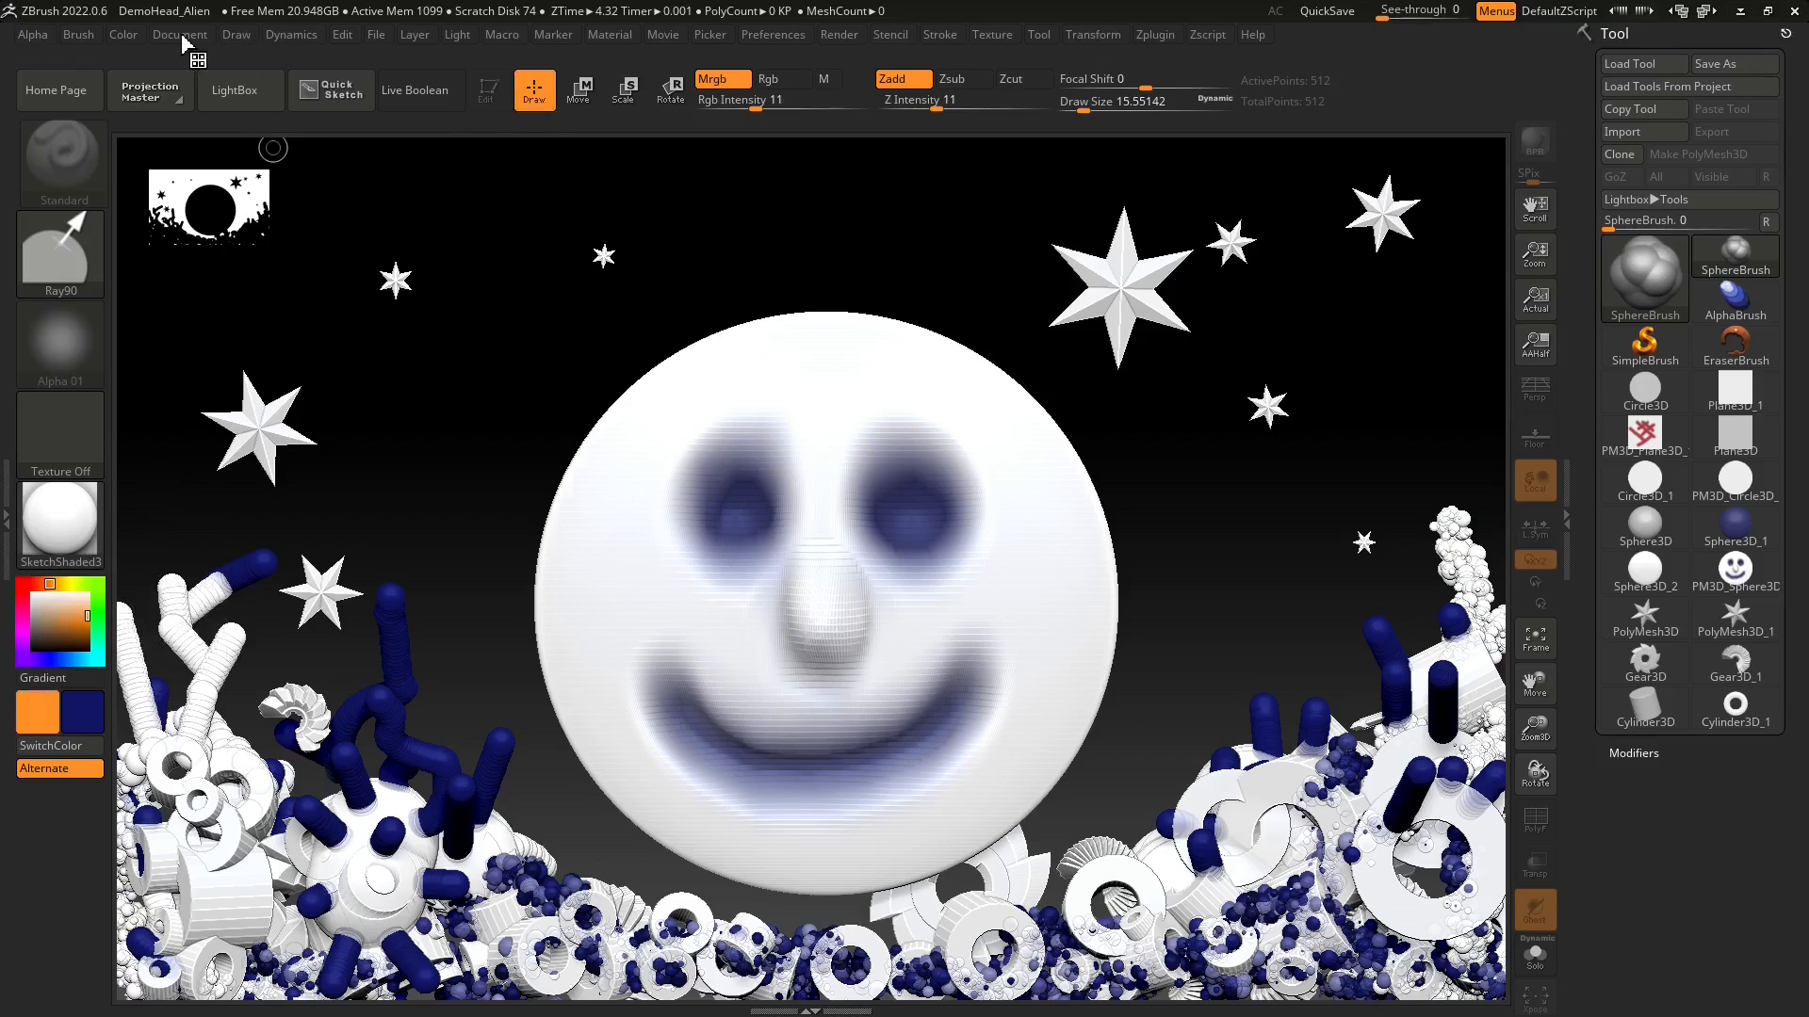
left_click(60, 250)
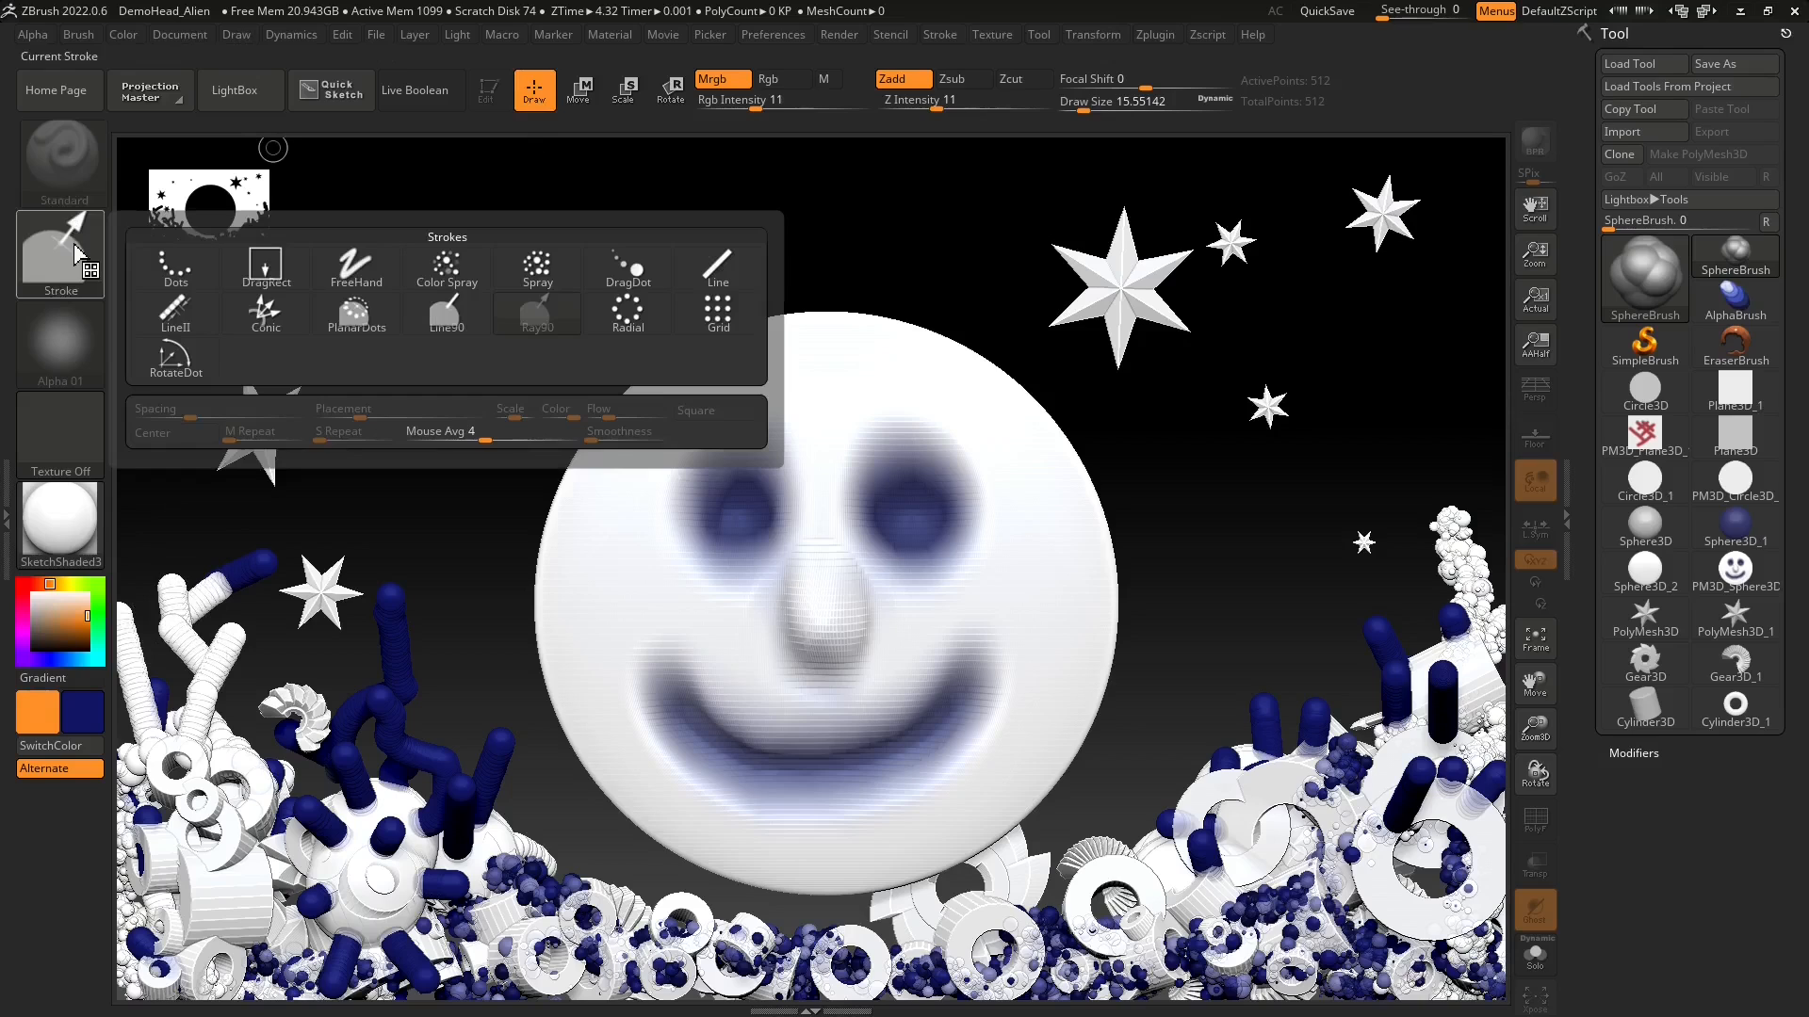
left_click(628, 320)
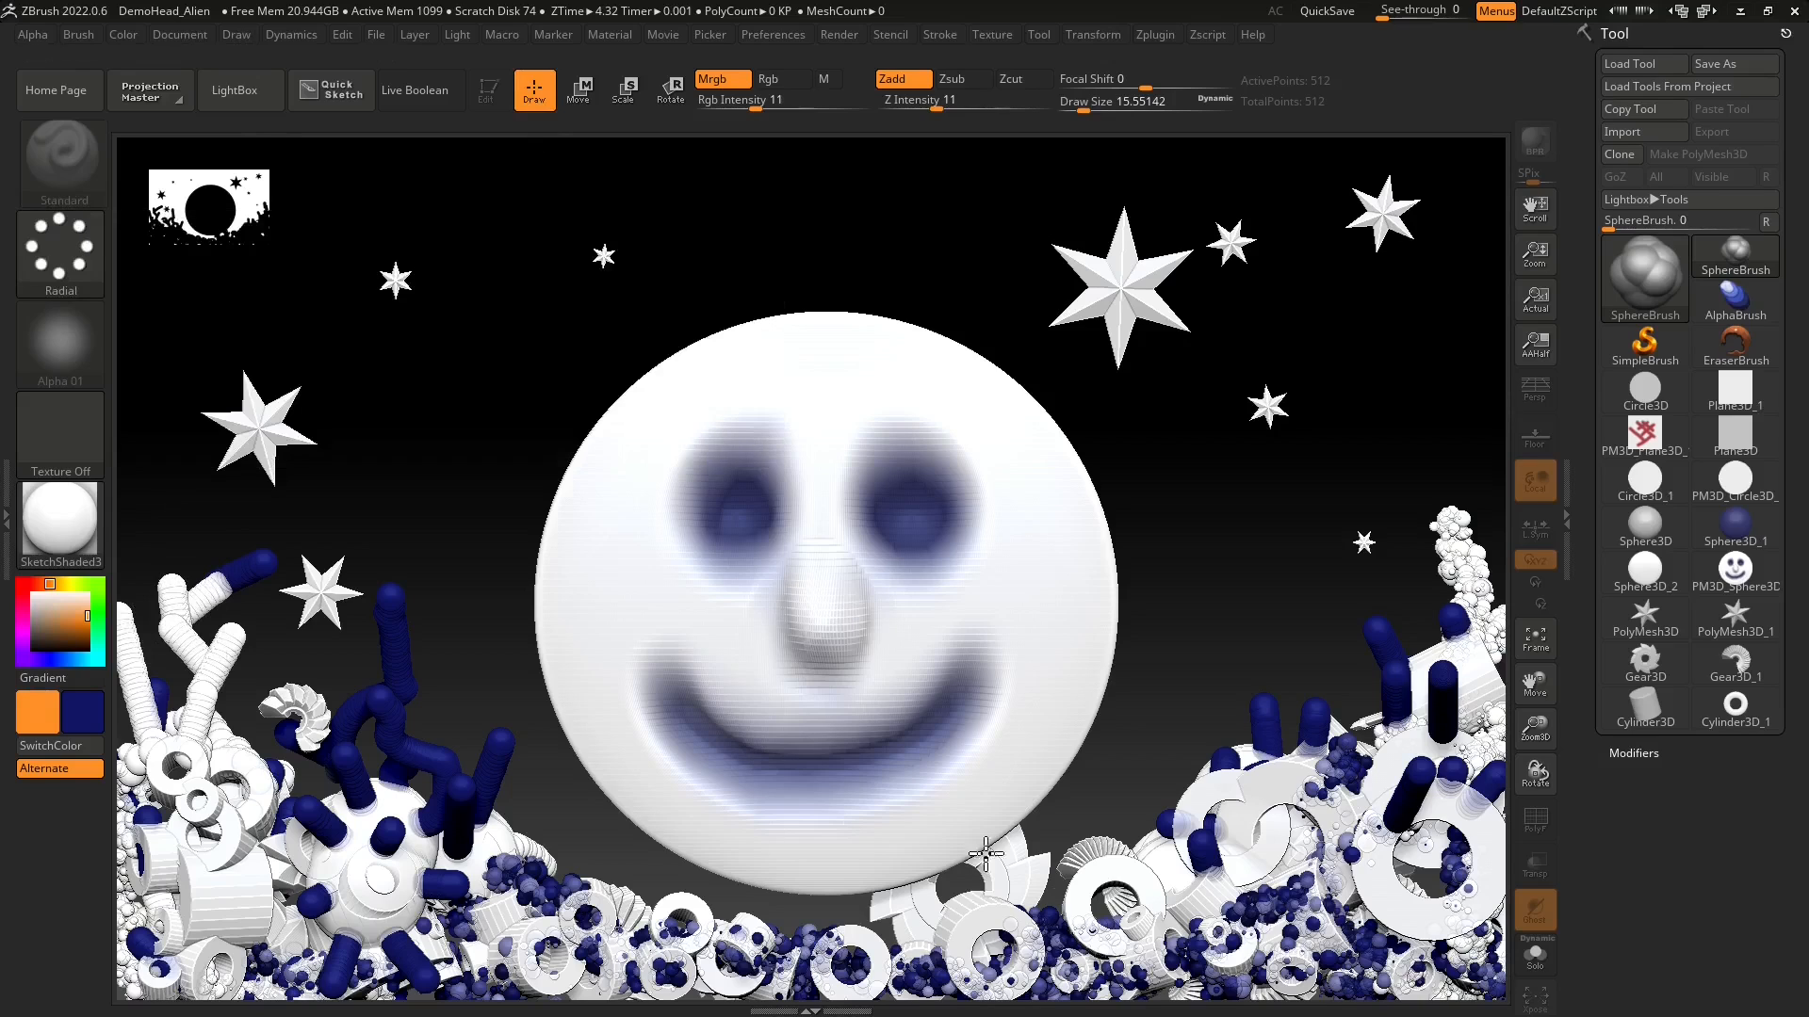
left_click_drag(1235, 772, 1288, 792)
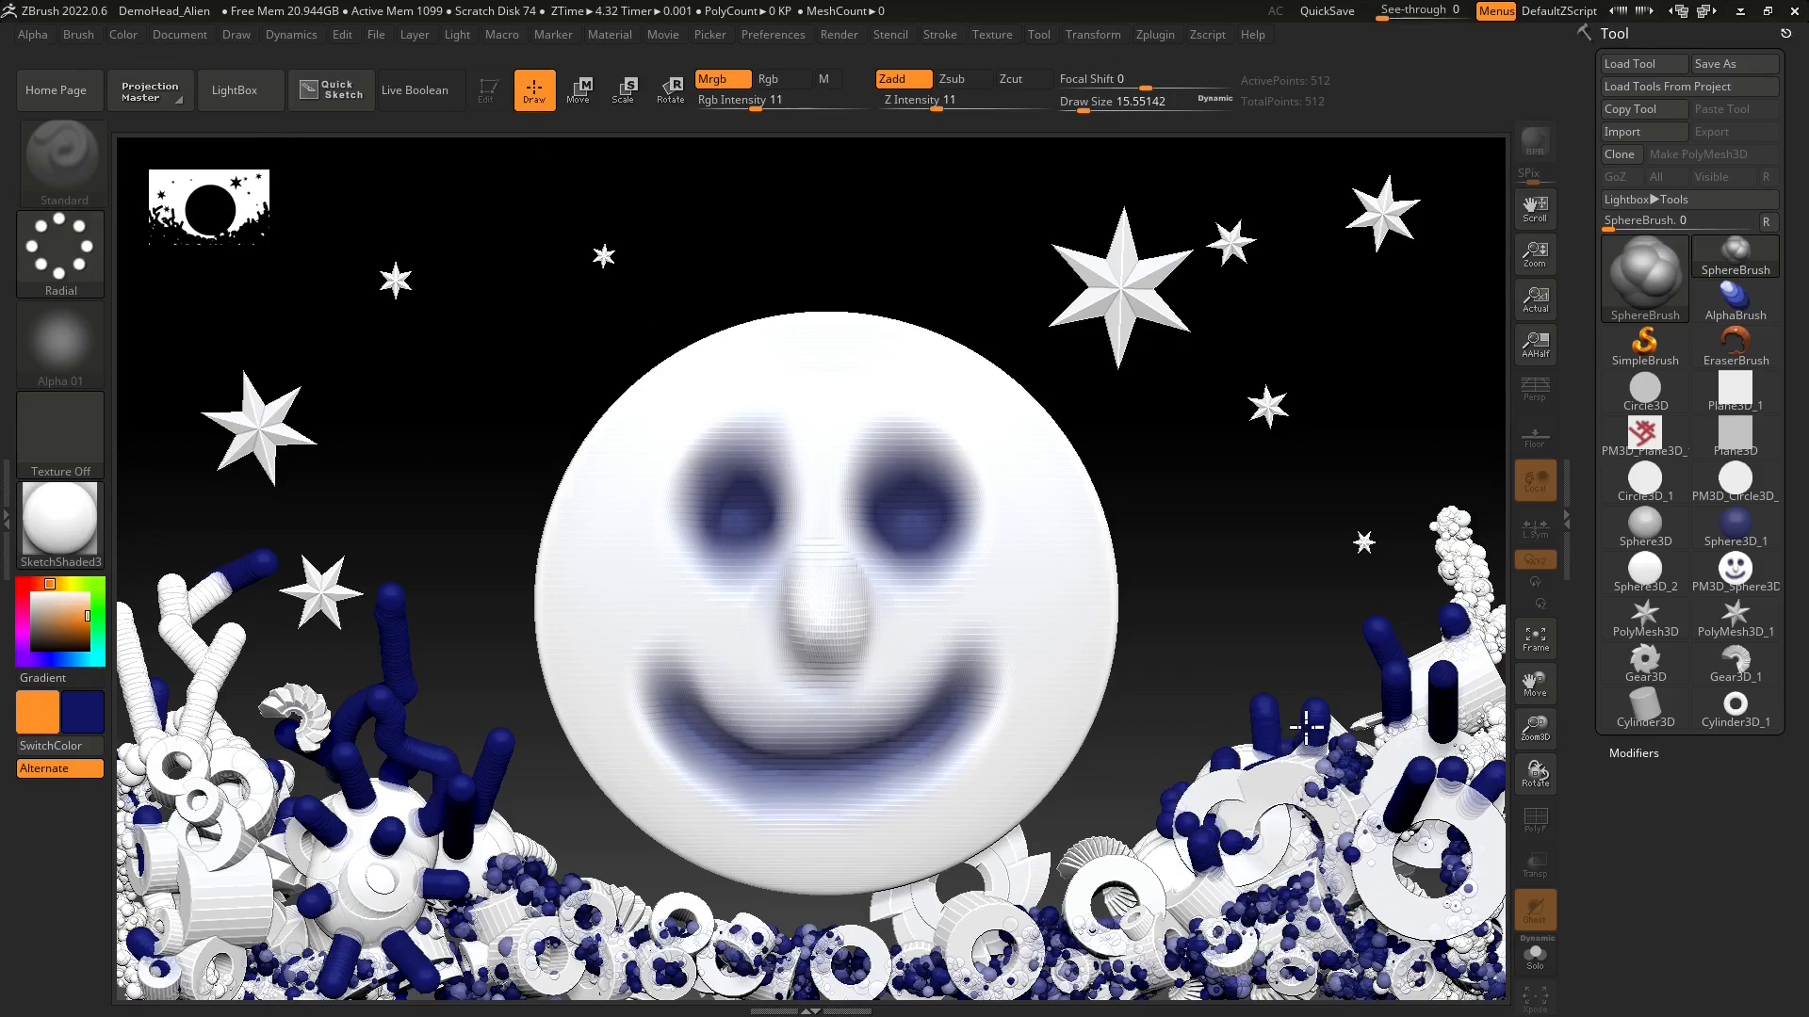
mouse_move(1306, 727)
left_mouse_down()
mouse_move(1313, 585)
mouse_move(1223, 512)
mouse_move(1252, 376)
mouse_move(1334, 658)
mouse_move(1361, 528)
mouse_move(1345, 500)
mouse_move(1342, 543)
left_mouse_up()
- Switch the main and secondary colours and draw Radial rings of orange spheres through the right pile, below the chin and across the left pile
left_click(76, 746)
left_click_drag(1175, 884, 1204, 724)
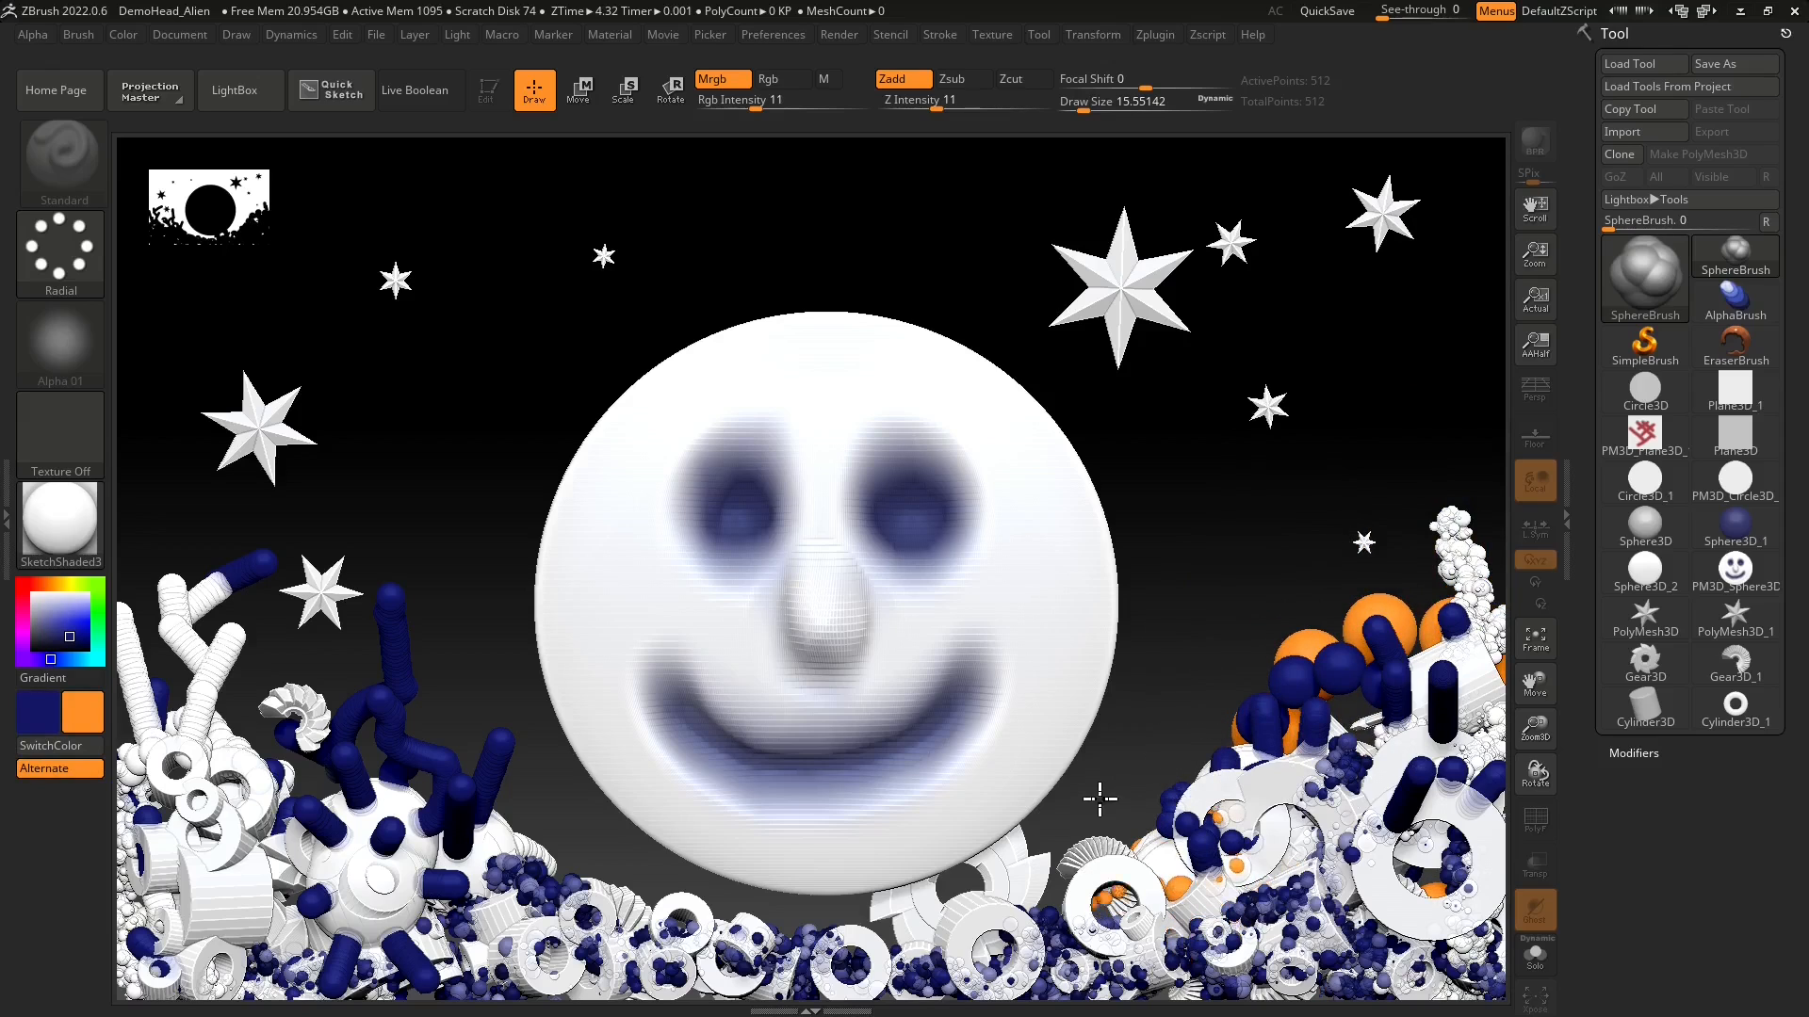
mouse_move(1044, 878)
left_mouse_down()
mouse_move(1130, 753)
mouse_move(1410, 571)
mouse_move(1442, 210)
mouse_move(1340, 404)
mouse_move(1177, 863)
mouse_move(1264, 537)
mouse_move(1024, 874)
left_mouse_up()
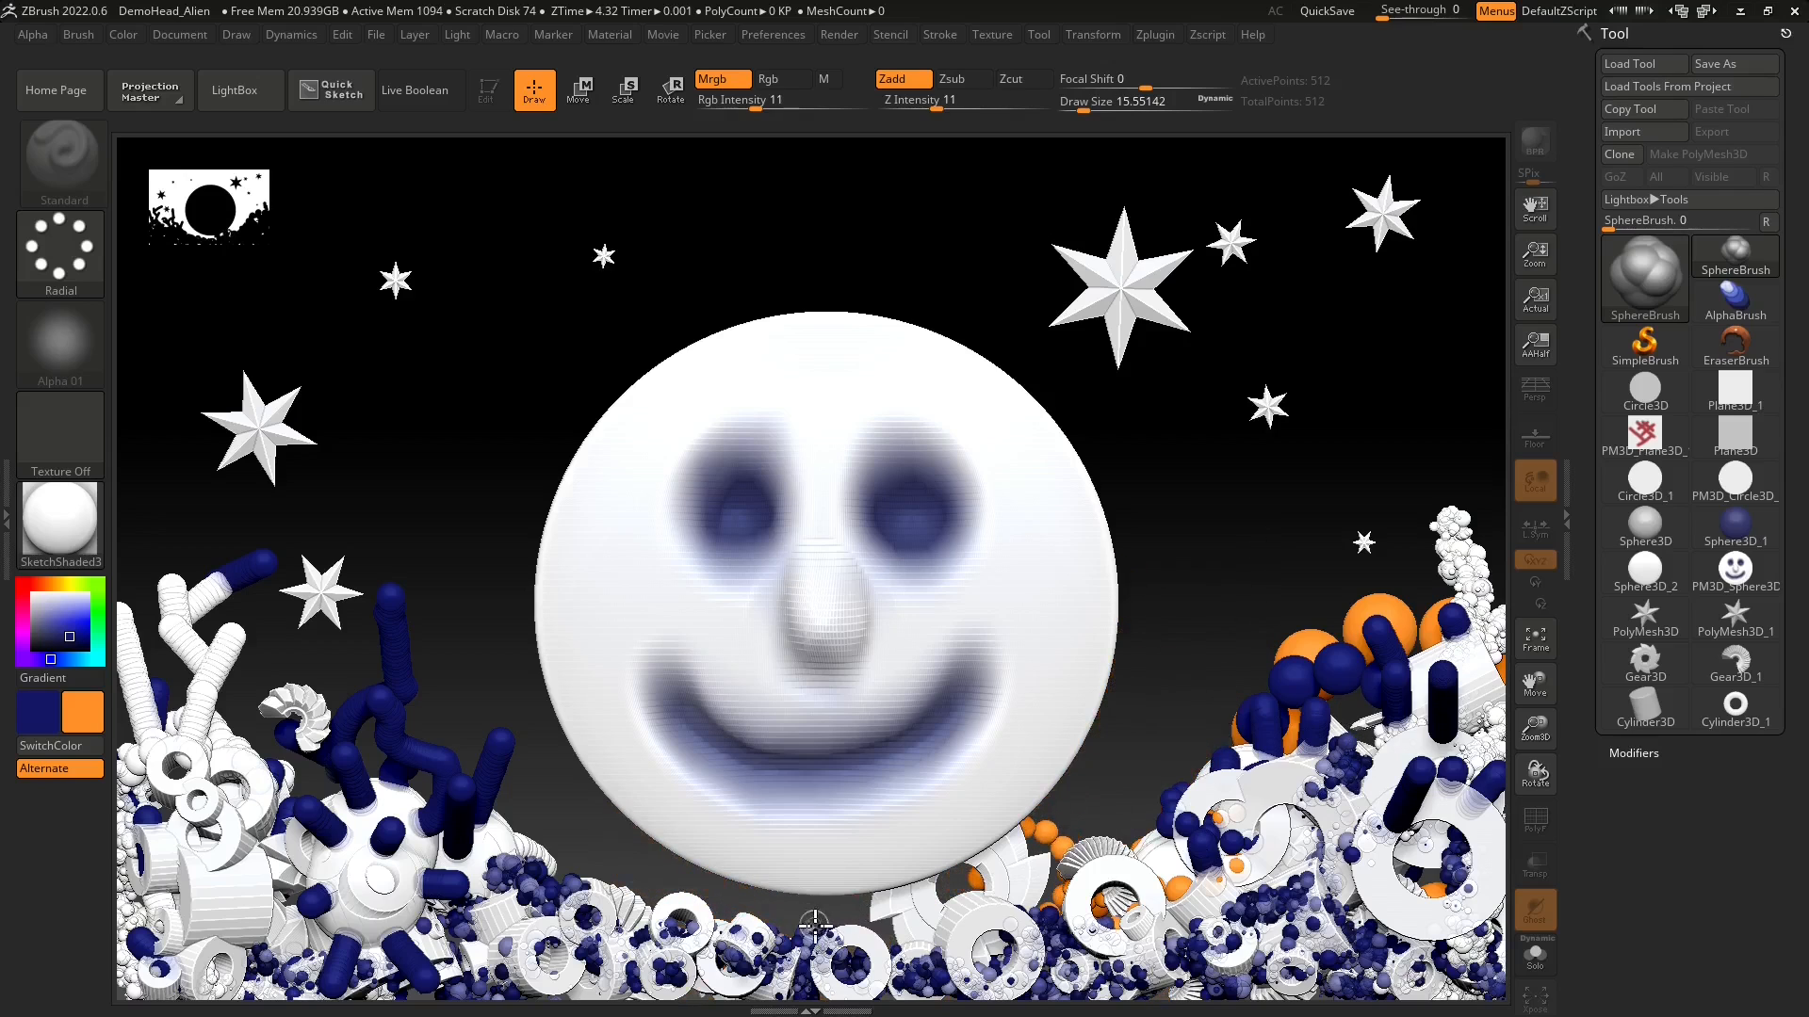
mouse_move(833, 911)
left_mouse_down()
mouse_move(565, 848)
mouse_move(471, 716)
mouse_move(266, 819)
left_mouse_up()
left_click_drag(199, 678, 132, 815)
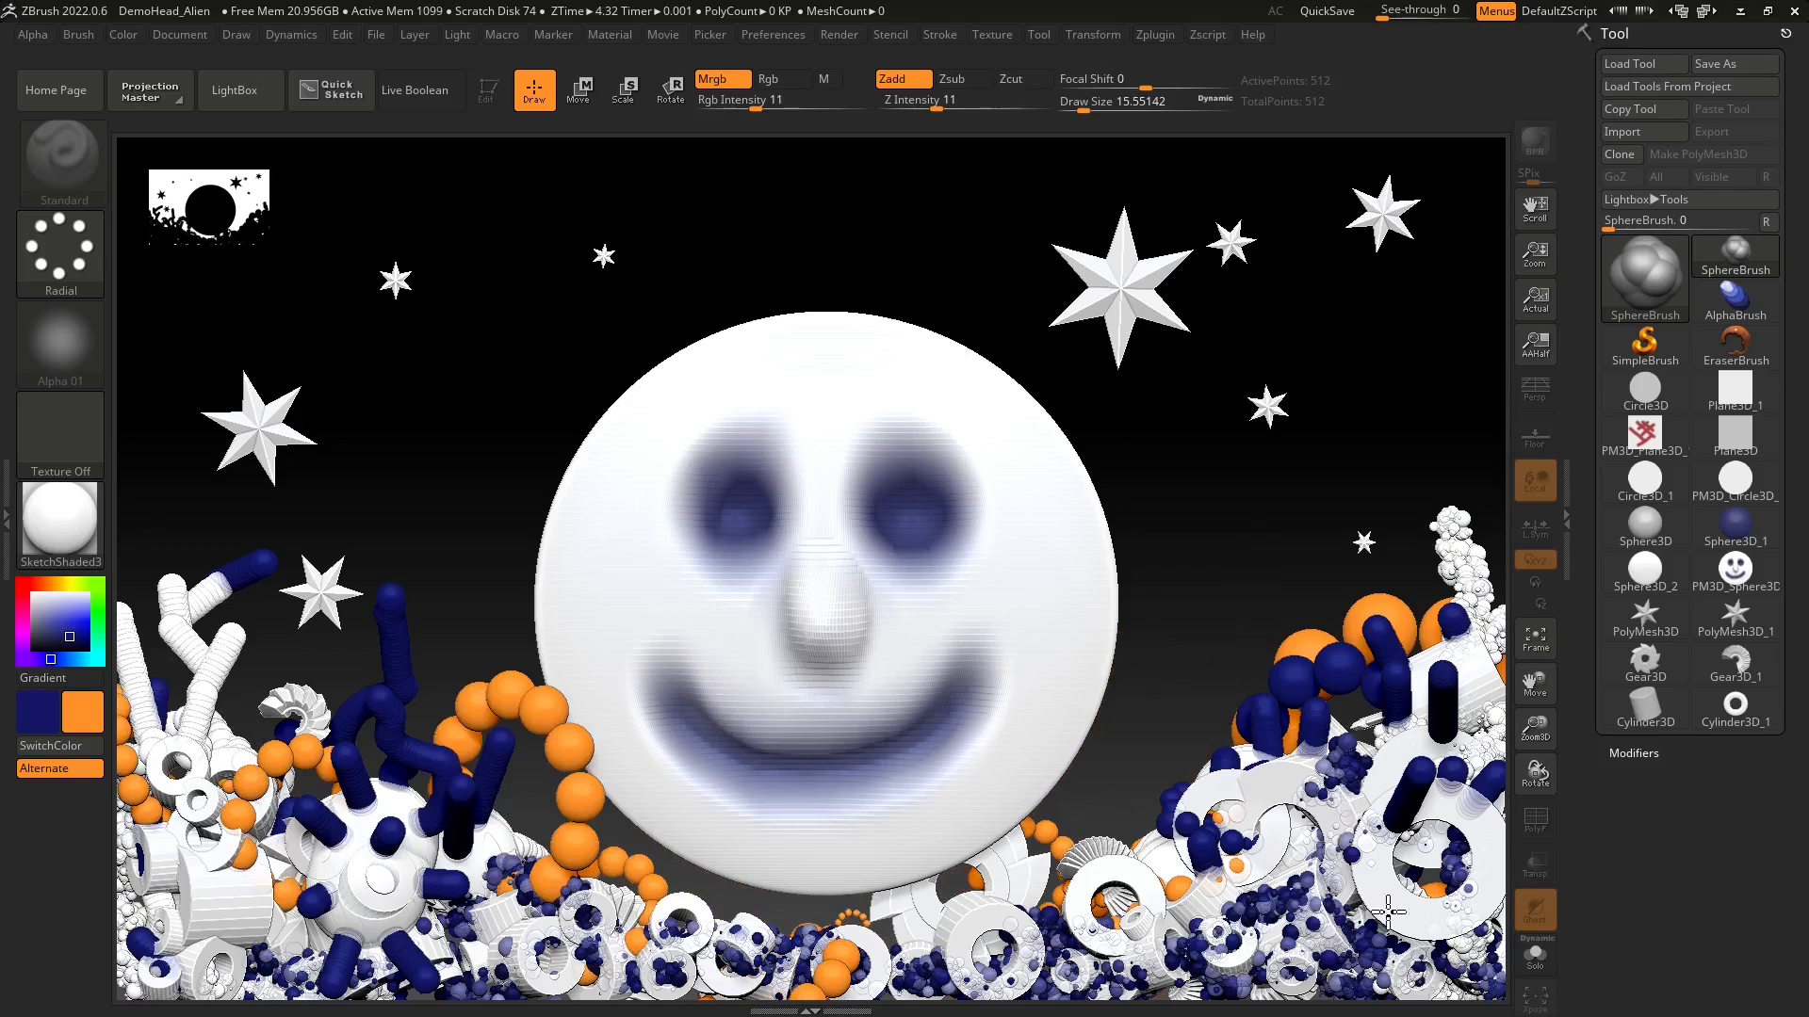
- Place grids of orange spheres behind the far-right pile, on both sides of the chin and behind the far-left rods using the Grid stroke
left_click(61, 250)
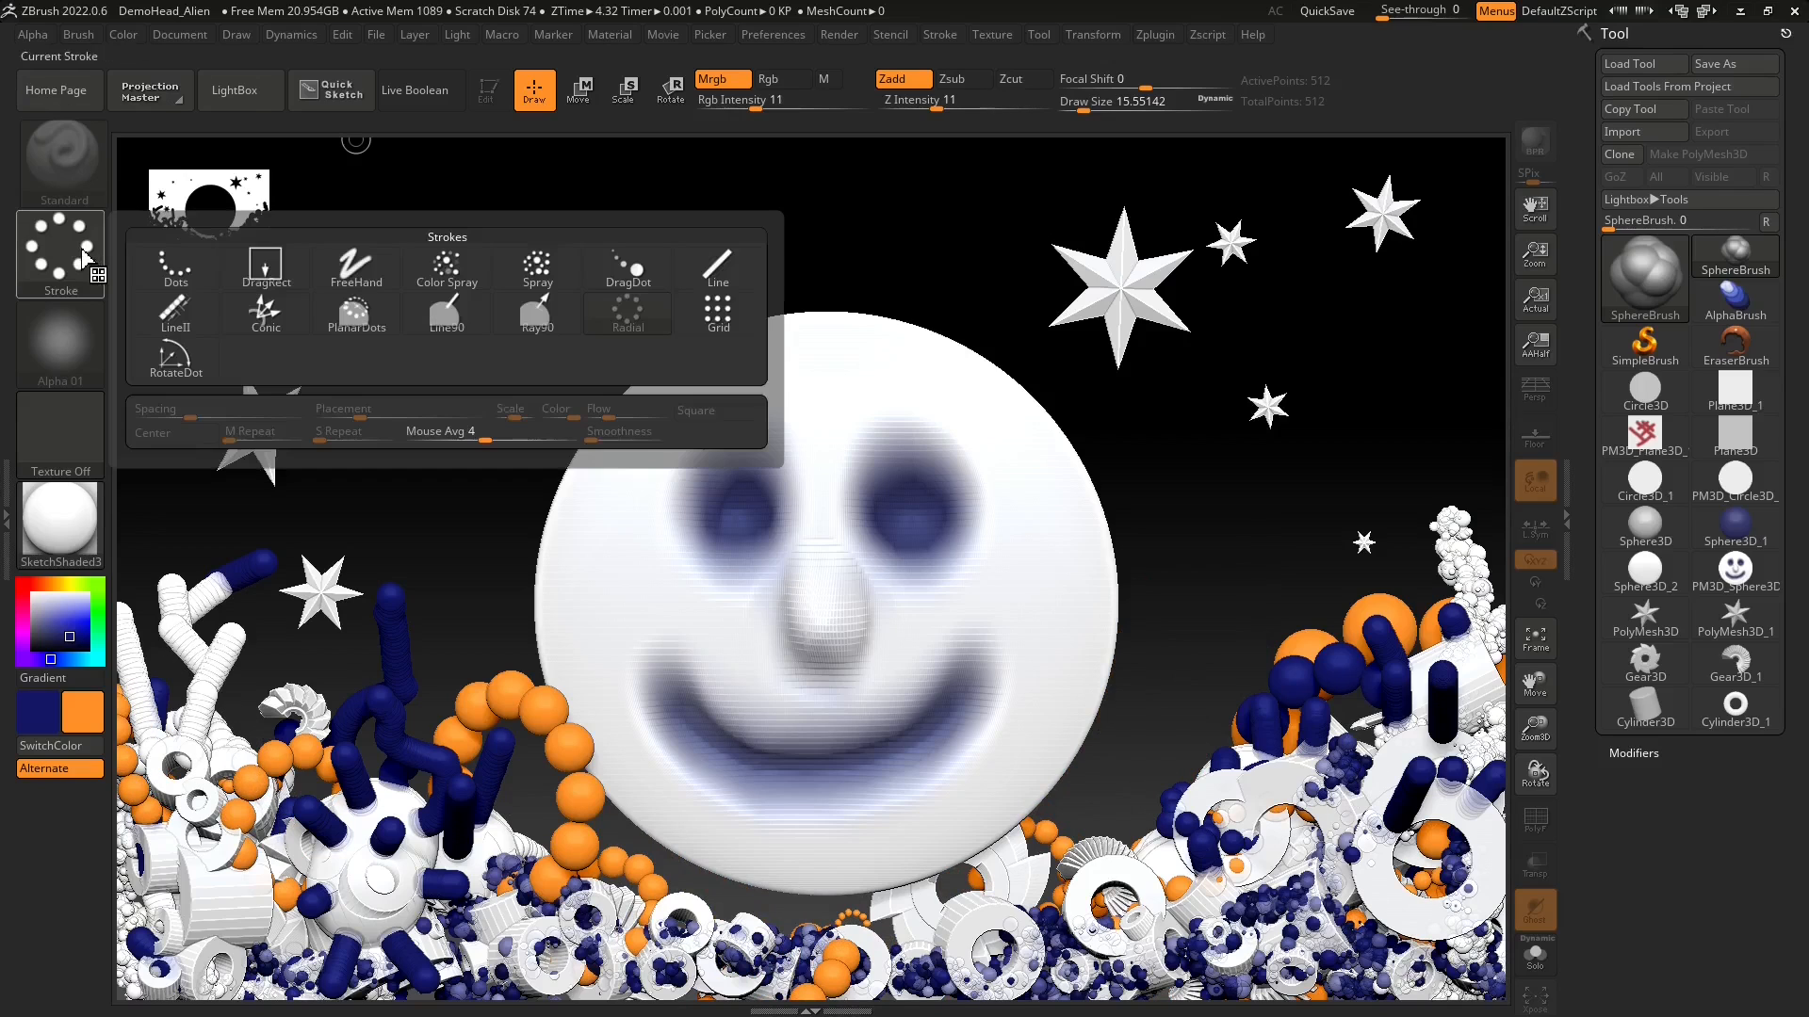
left_click(719, 316)
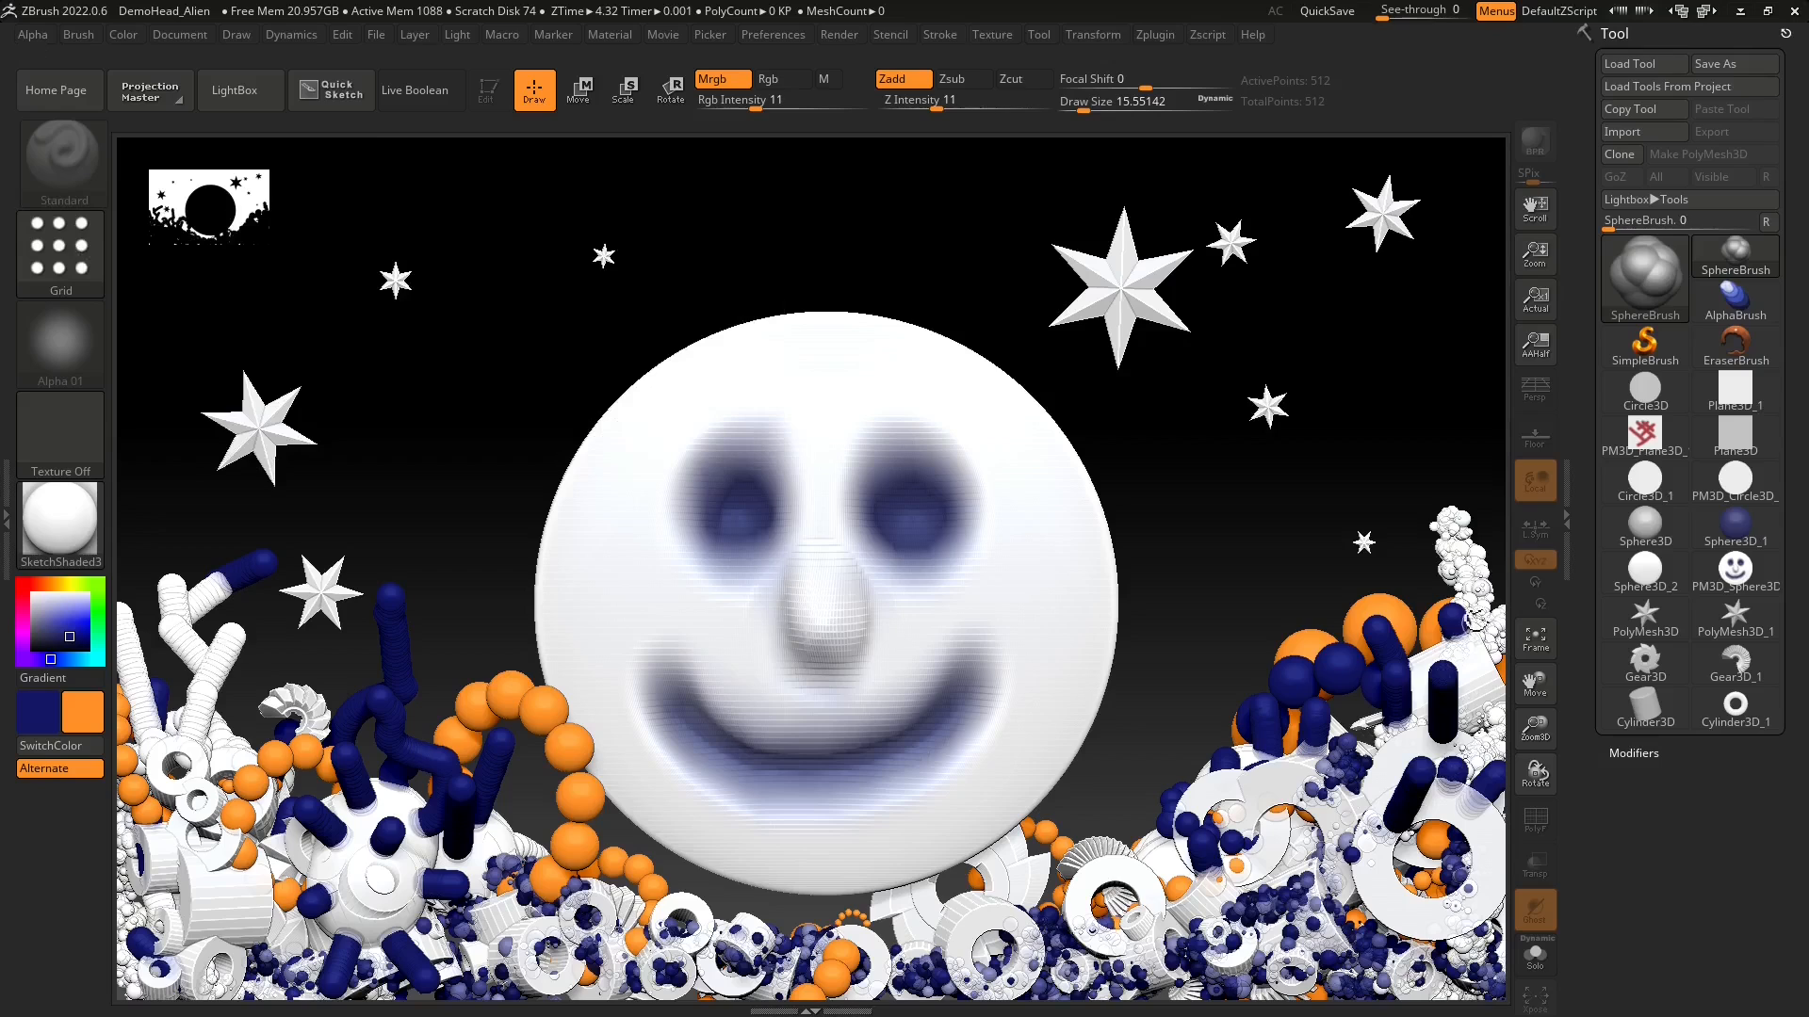
mouse_move(1453, 552)
left_mouse_down()
mouse_move(1436, 464)
mouse_move(1433, 483)
left_mouse_up()
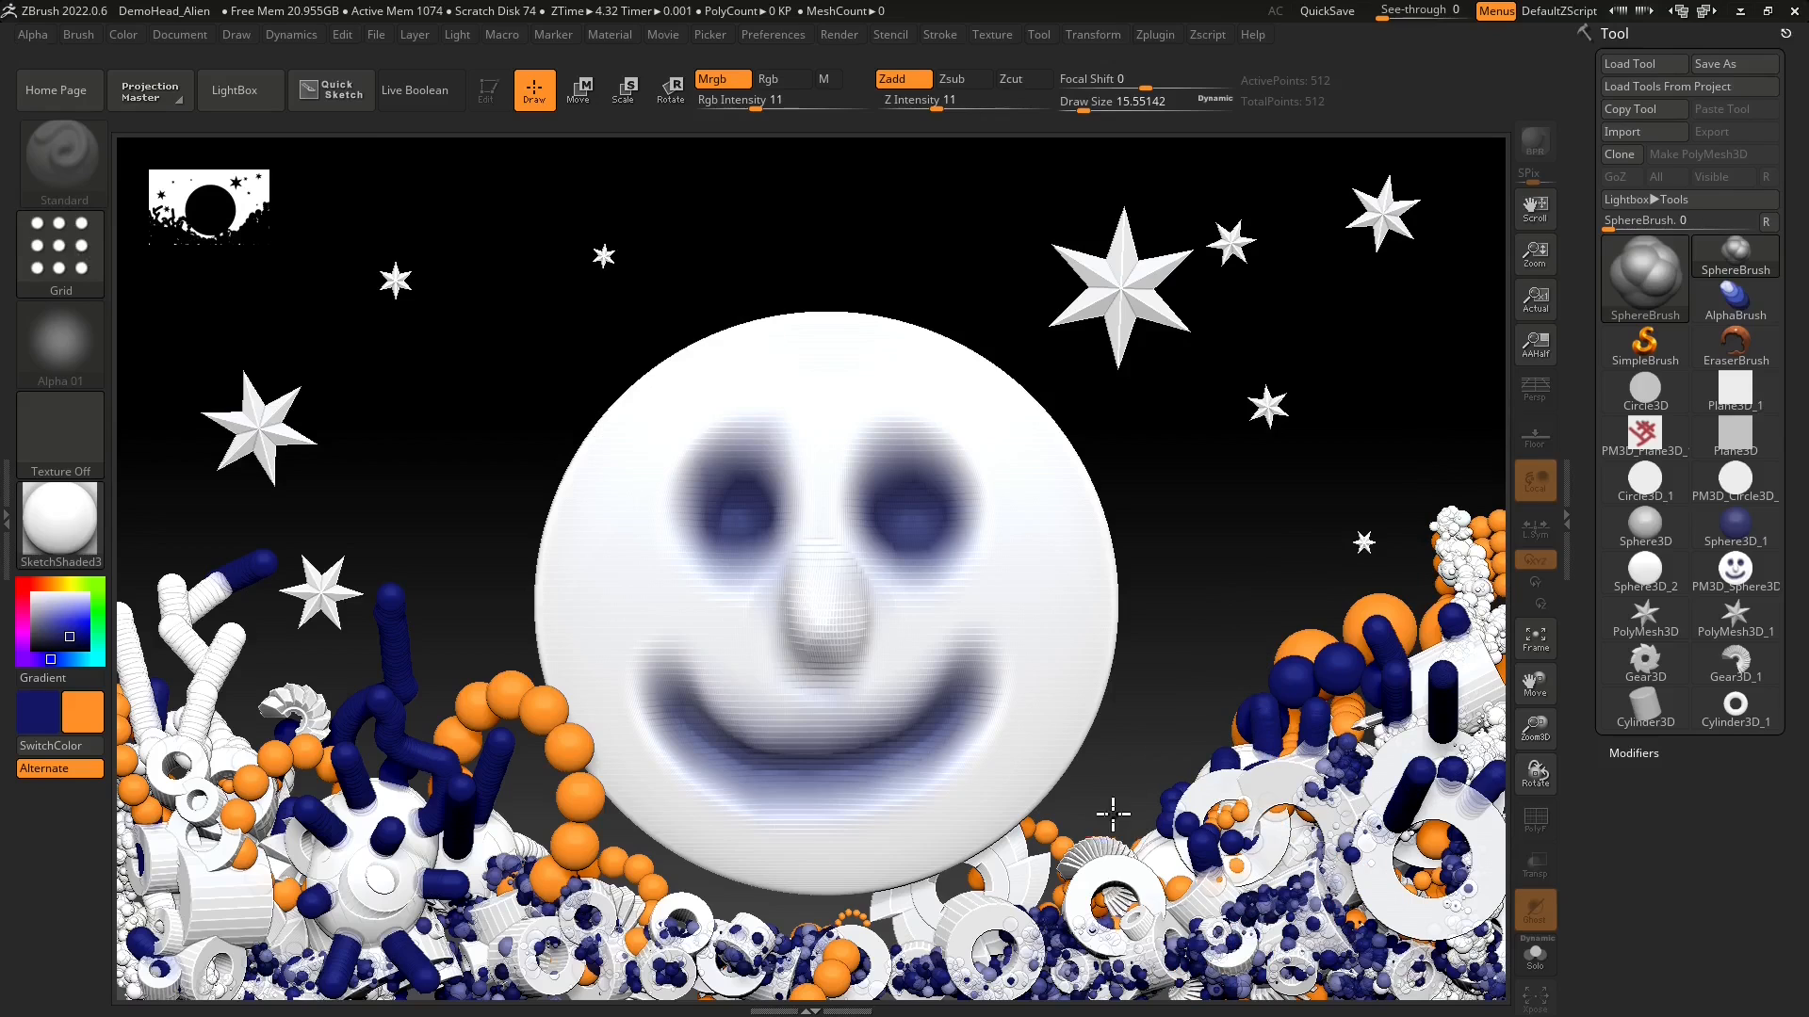
mouse_move(1113, 814)
left_mouse_down()
mouse_move(1144, 731)
mouse_move(1300, 521)
mouse_move(1151, 746)
left_mouse_up()
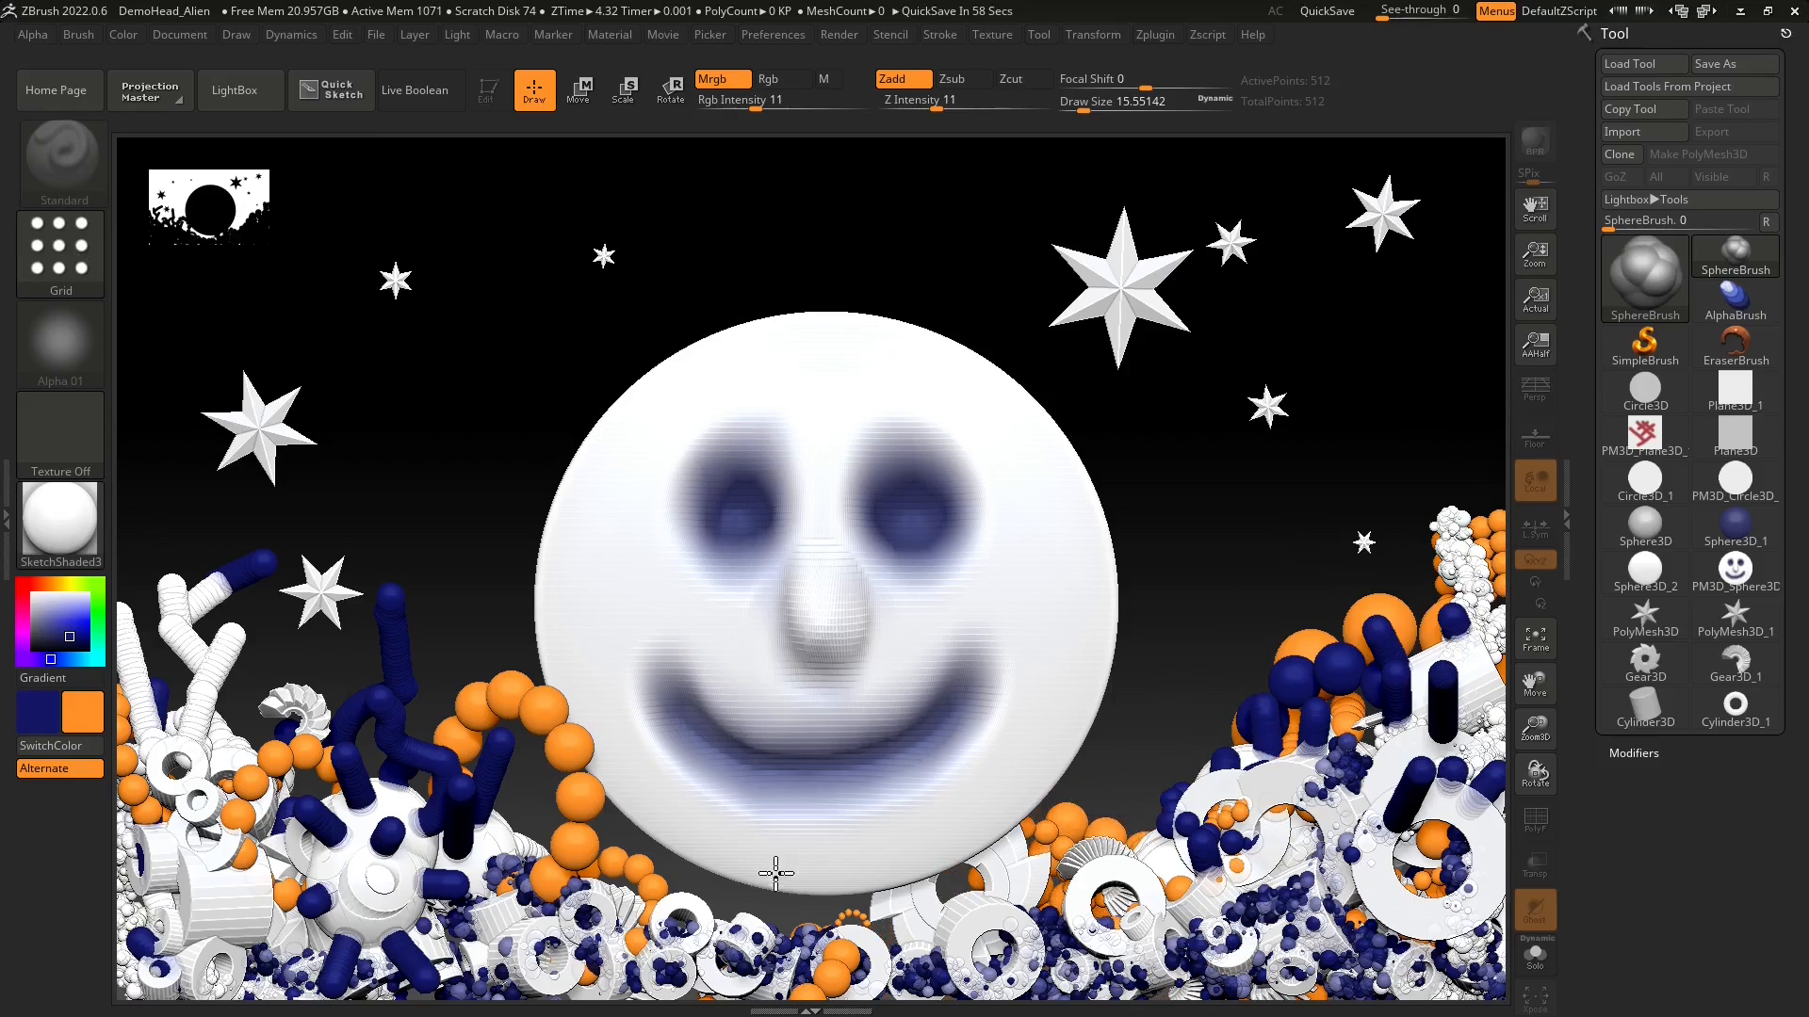
left_click_drag(669, 881, 636, 716)
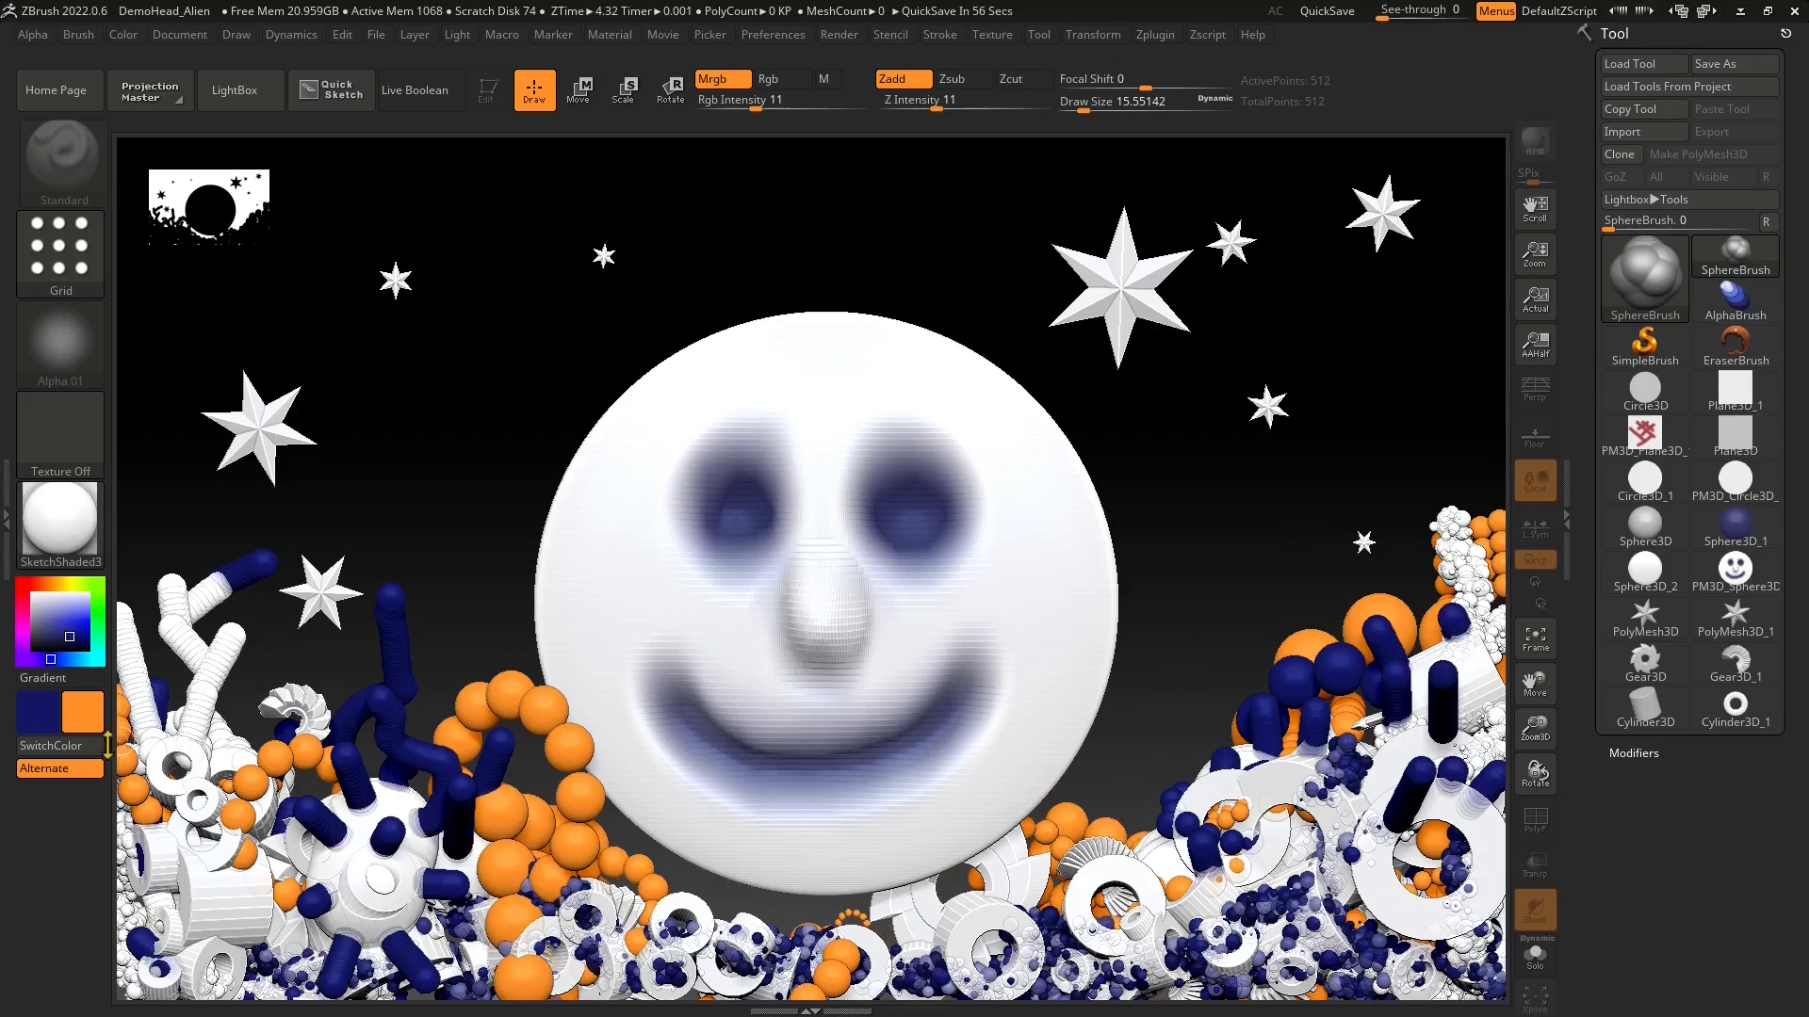
left_click_drag(203, 669, 339, 659)
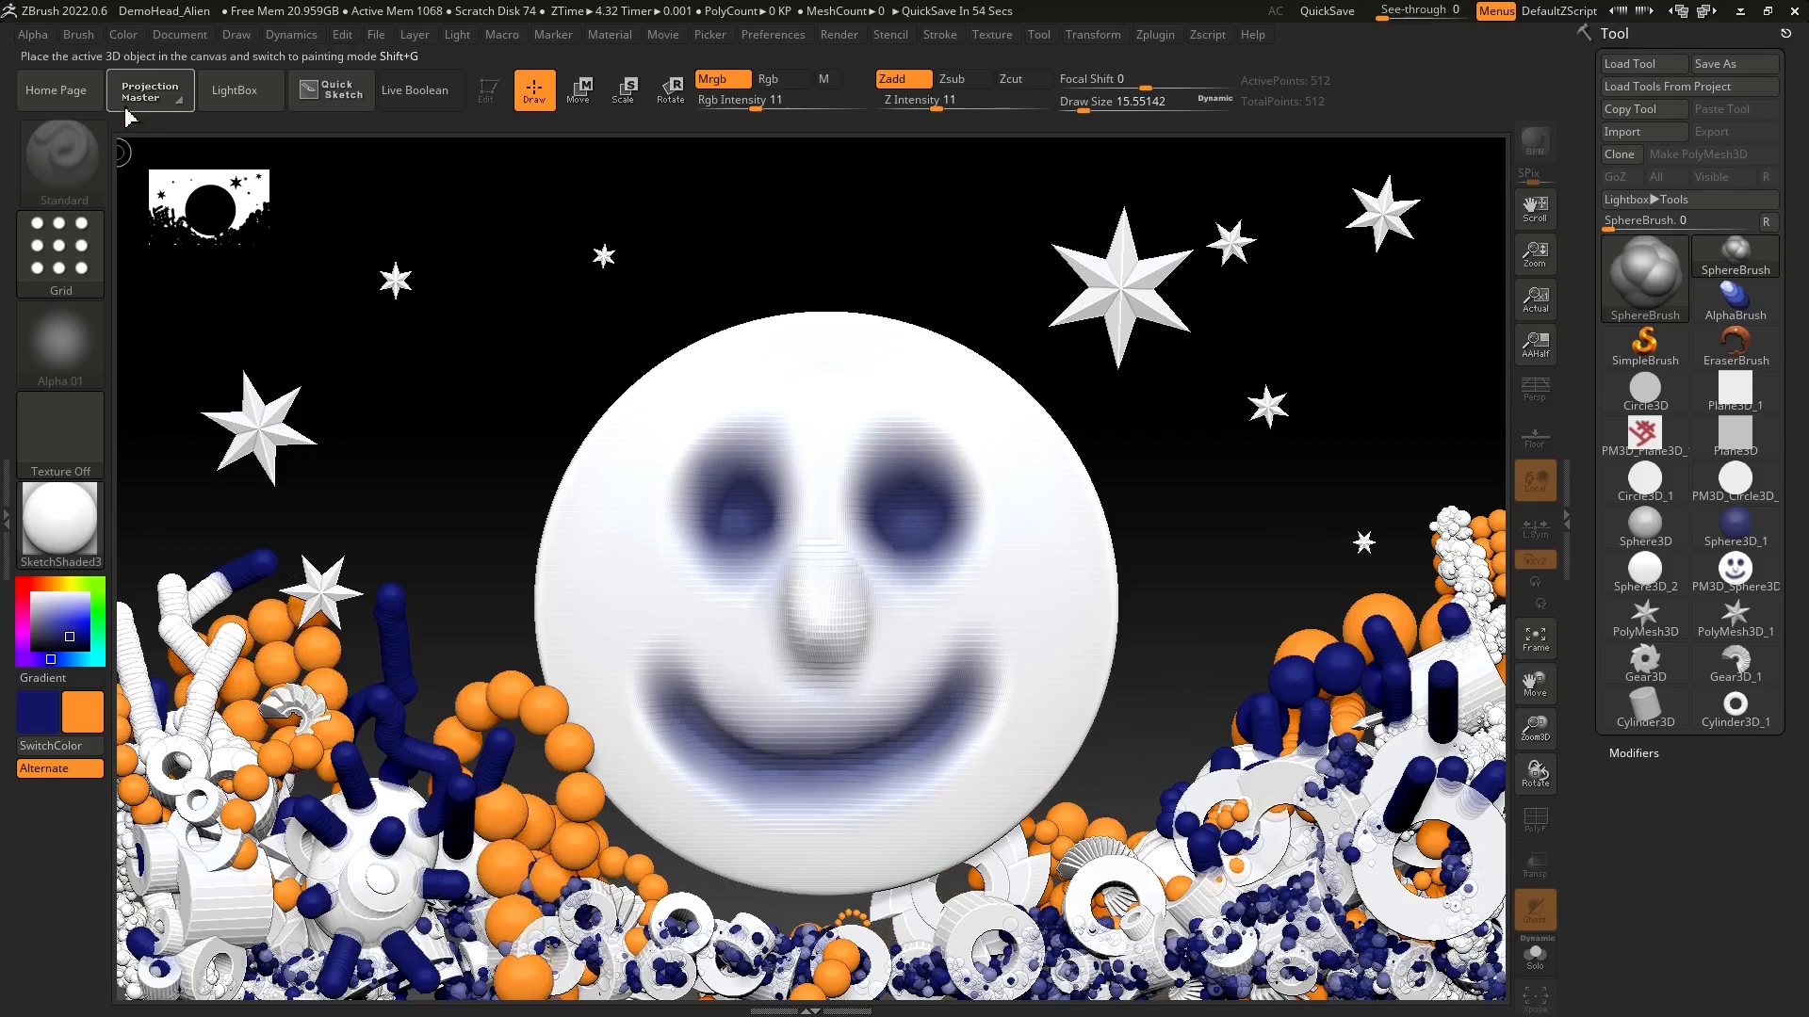
- Switch the SphereBrush to the RotateDot stroke
left_click(52, 278)
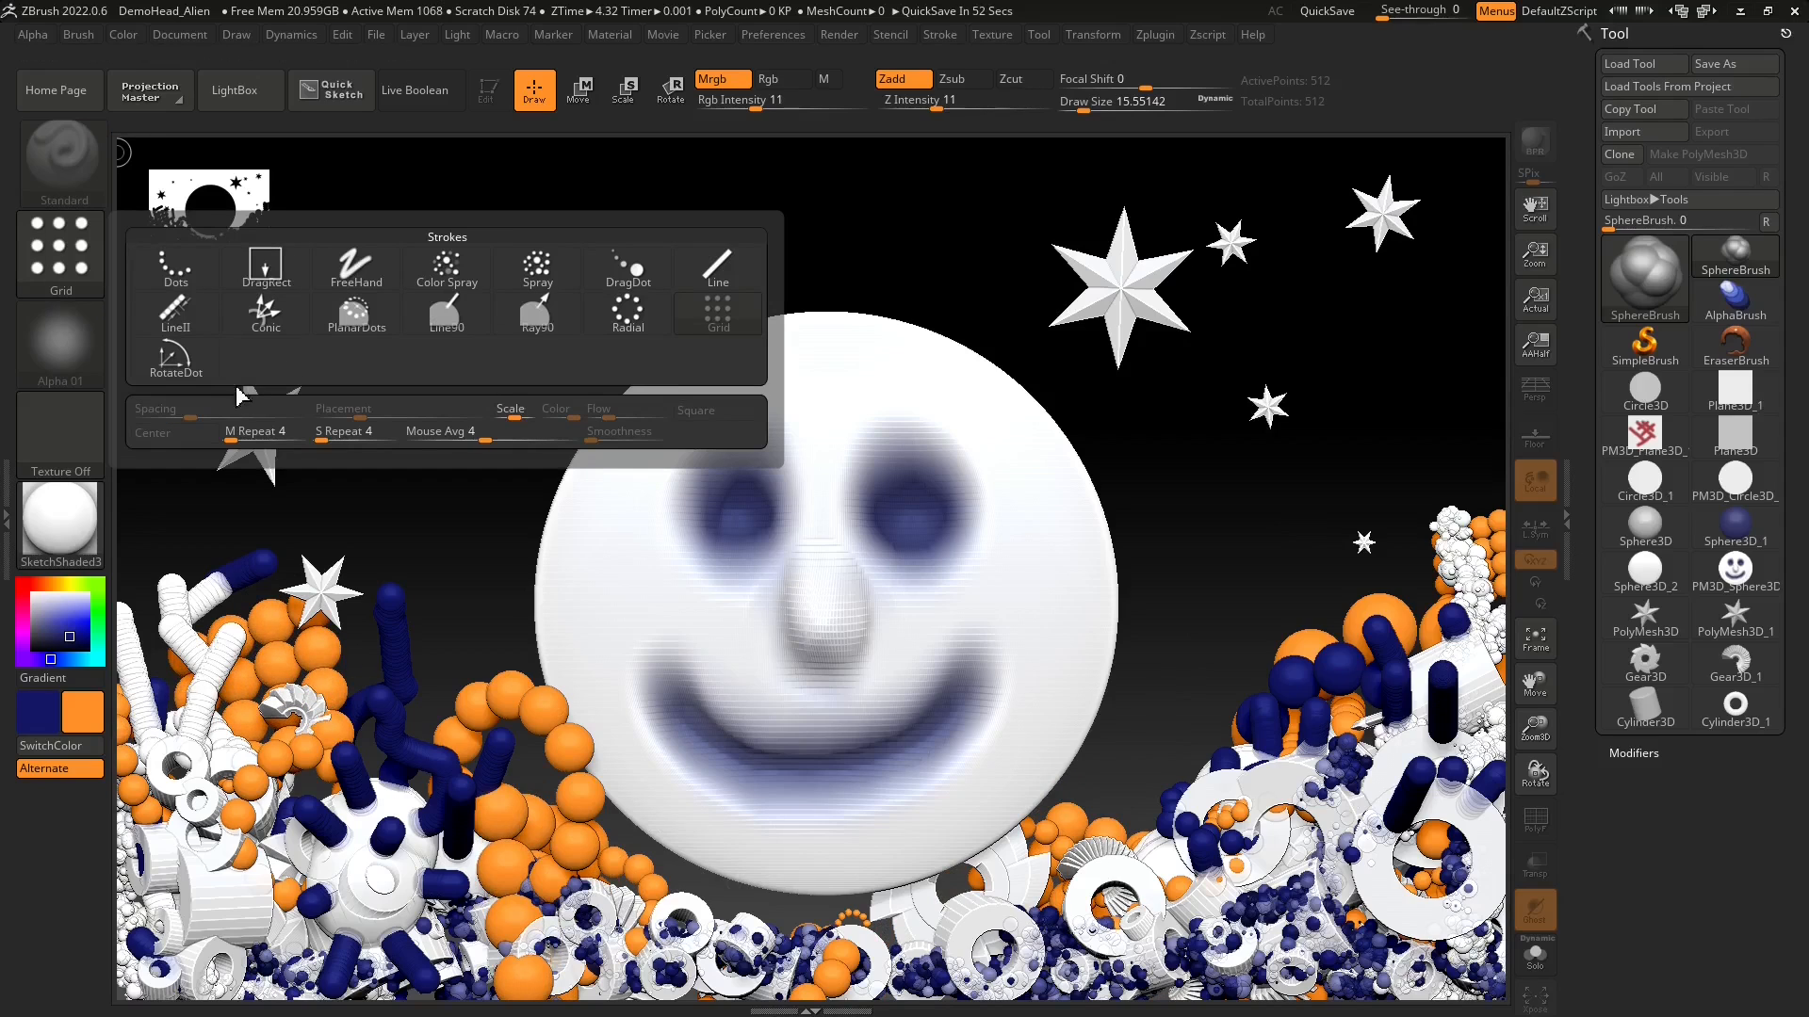
left_click(169, 358)
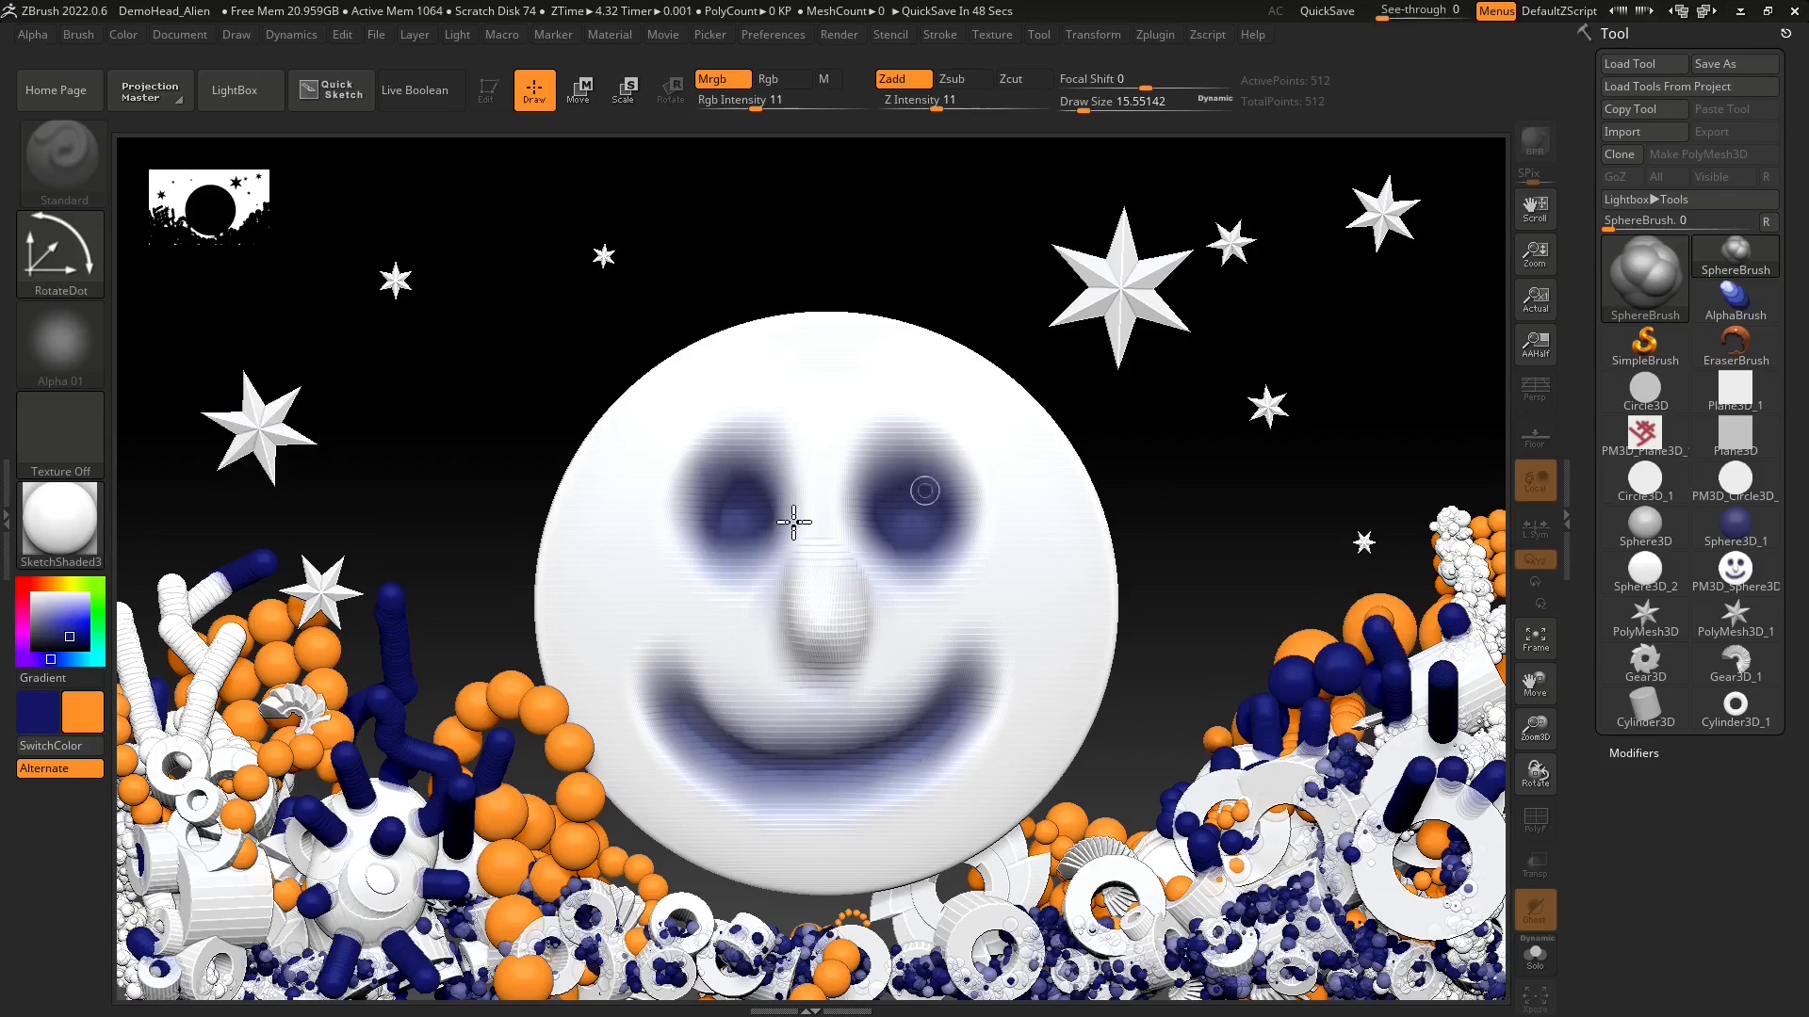
left_click(1685, 373)
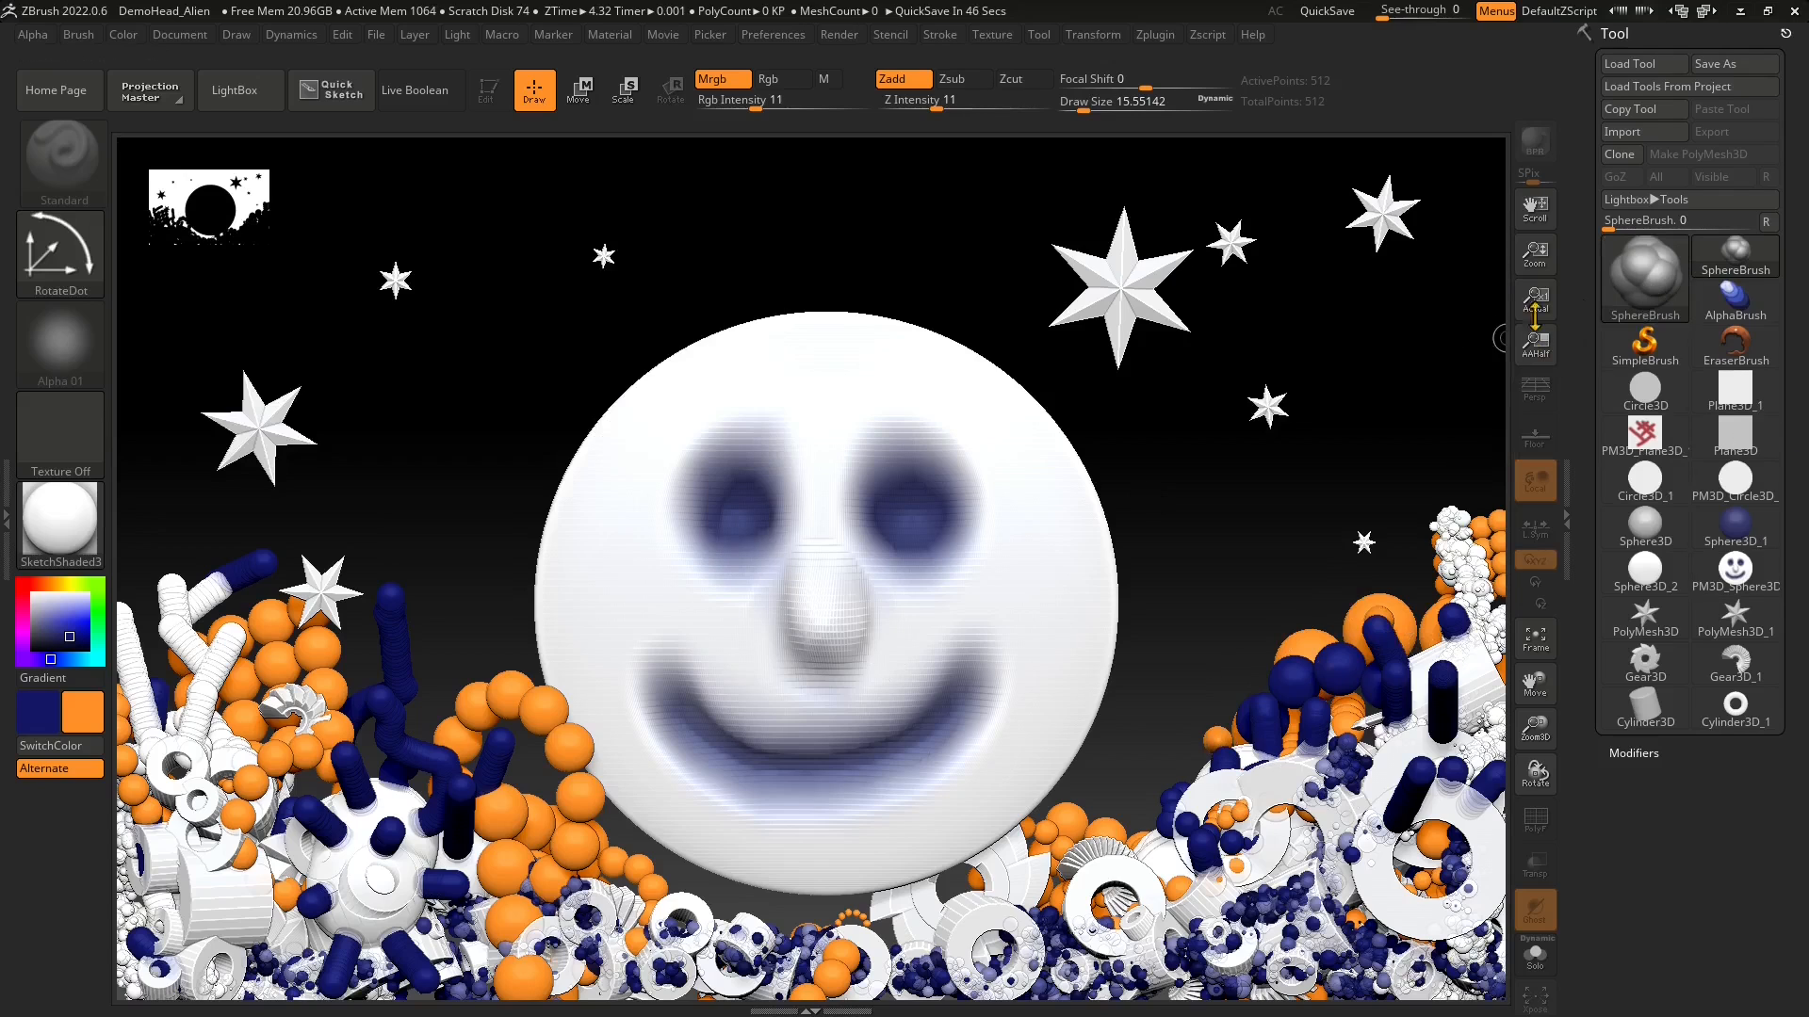
- Use the EraserBrush to cut small holes through the cylinders and rings in the left, centre-right and far-right piles
left_click(1644, 349)
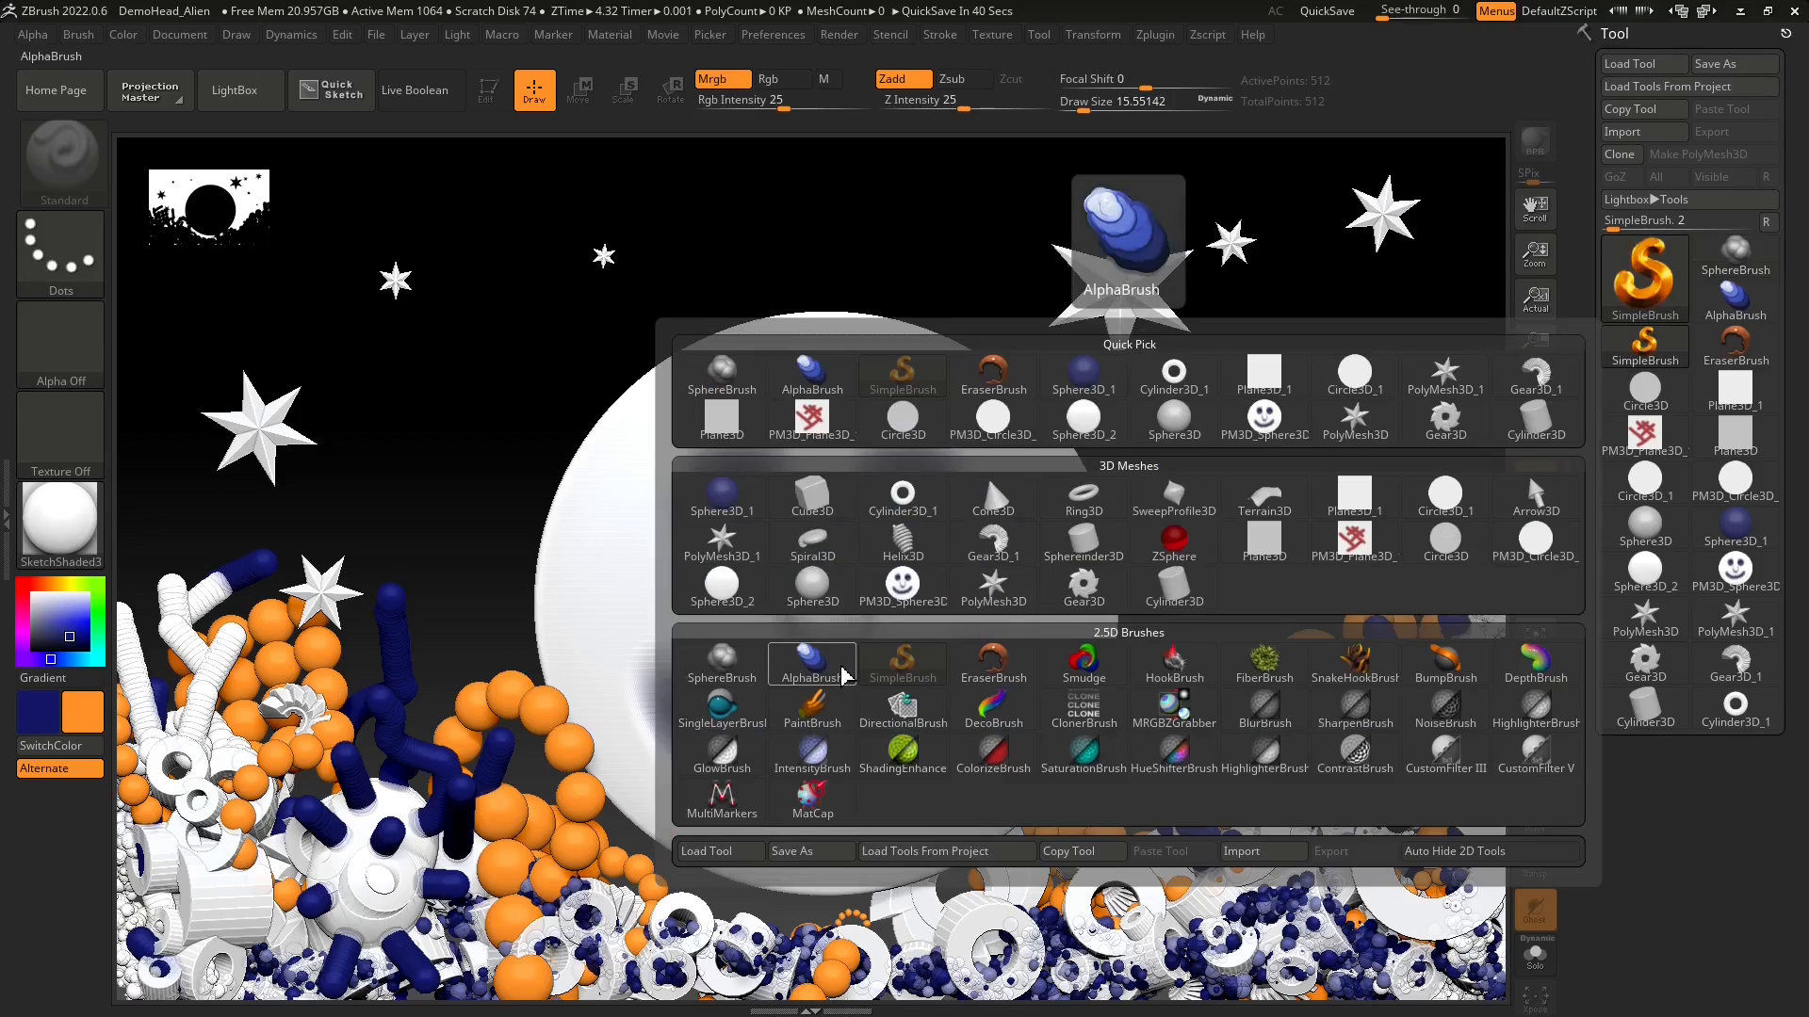
left_click(993, 661)
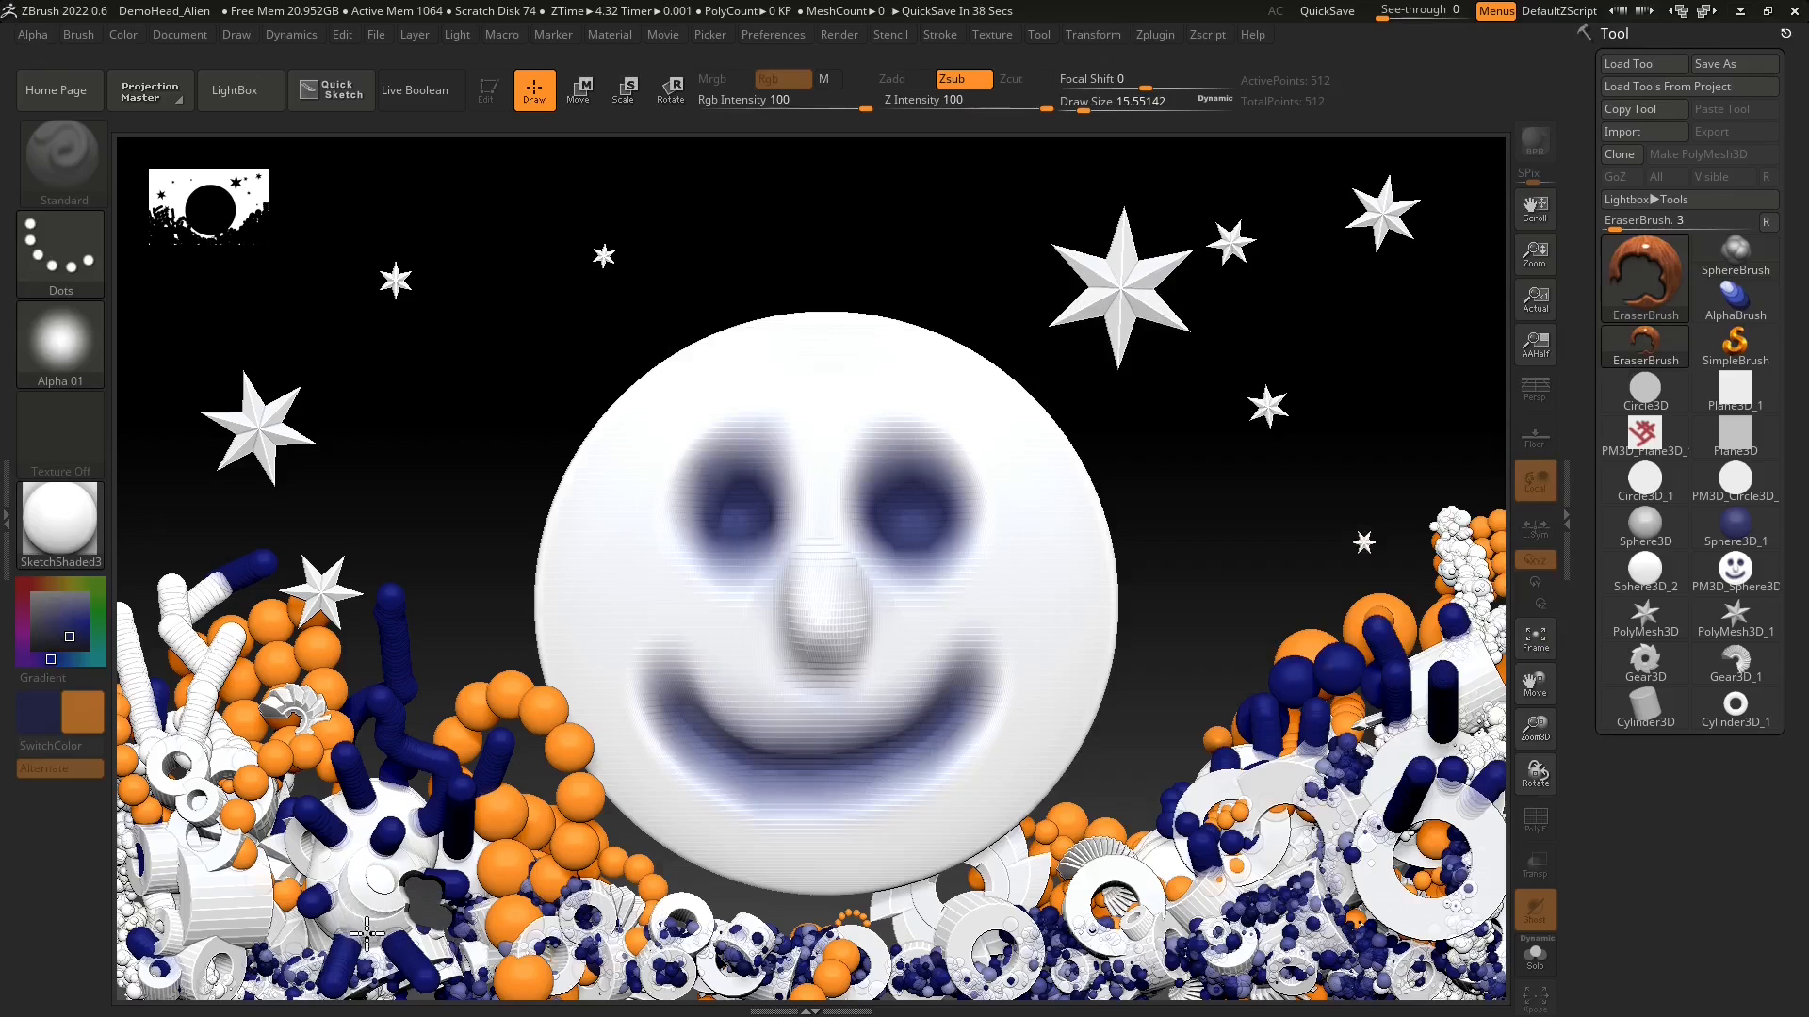
left_click_drag(247, 939, 261, 926)
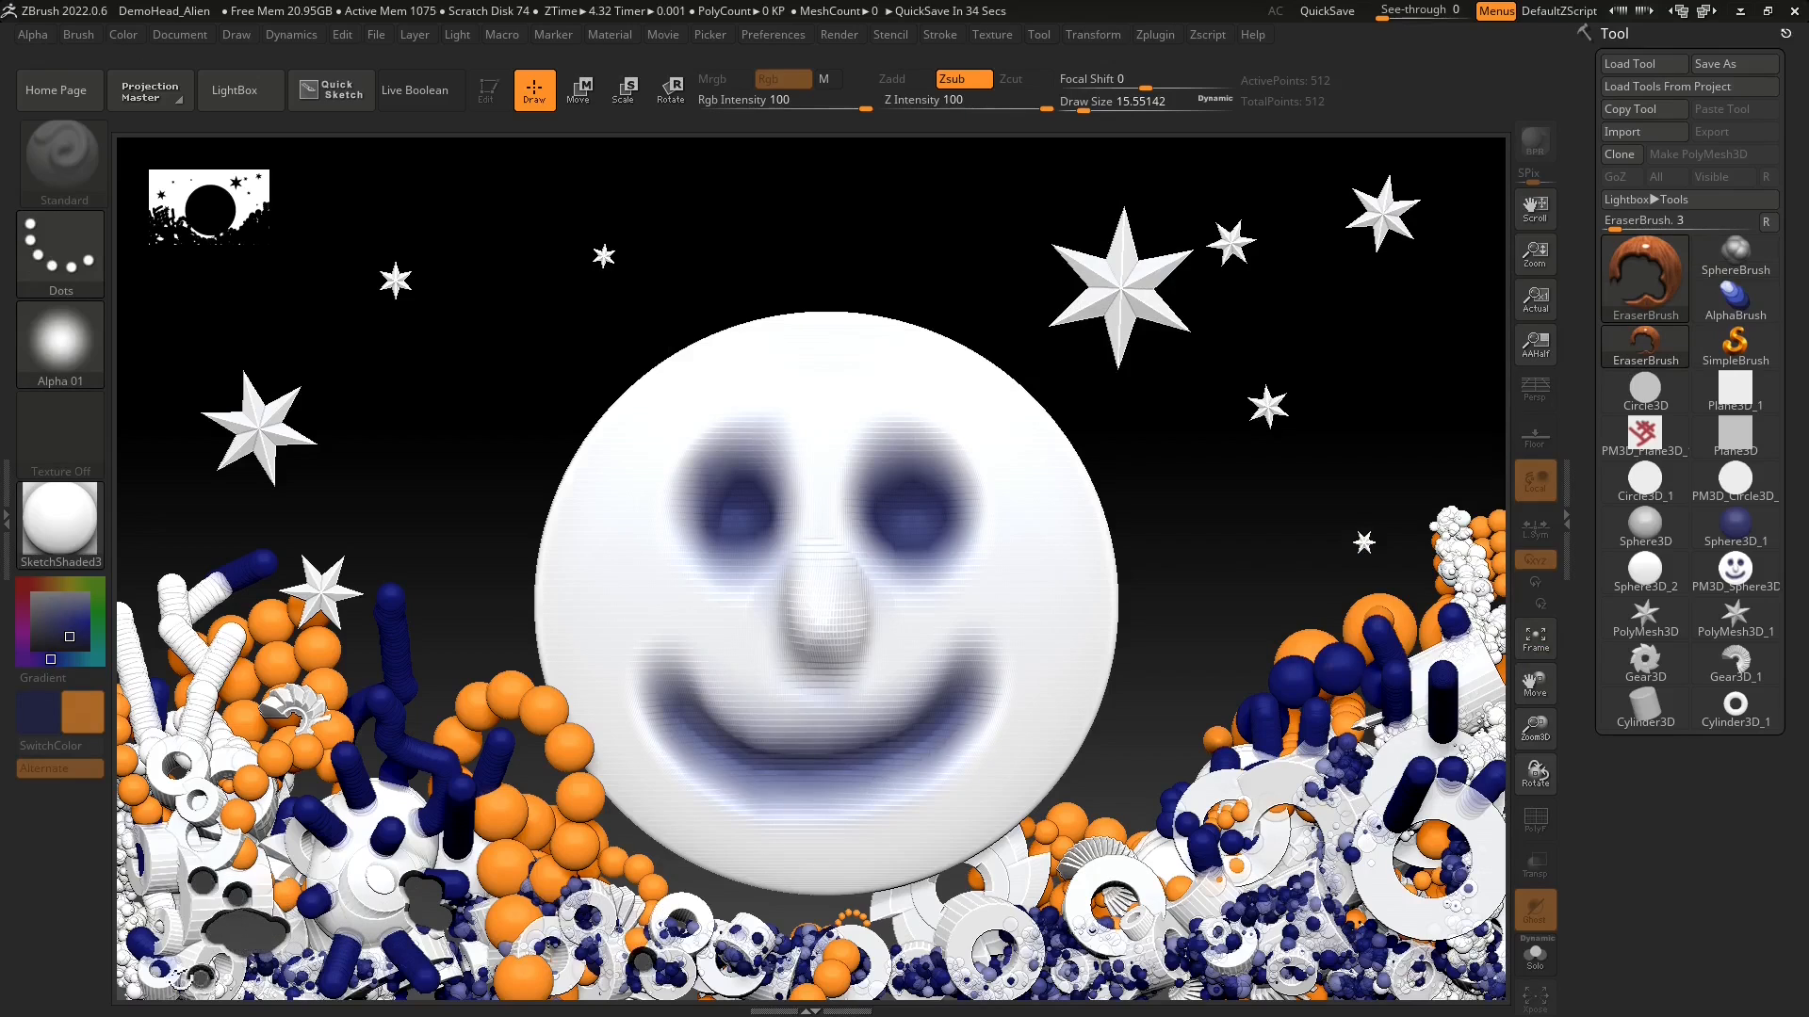
left_click_drag(1055, 926, 1309, 961)
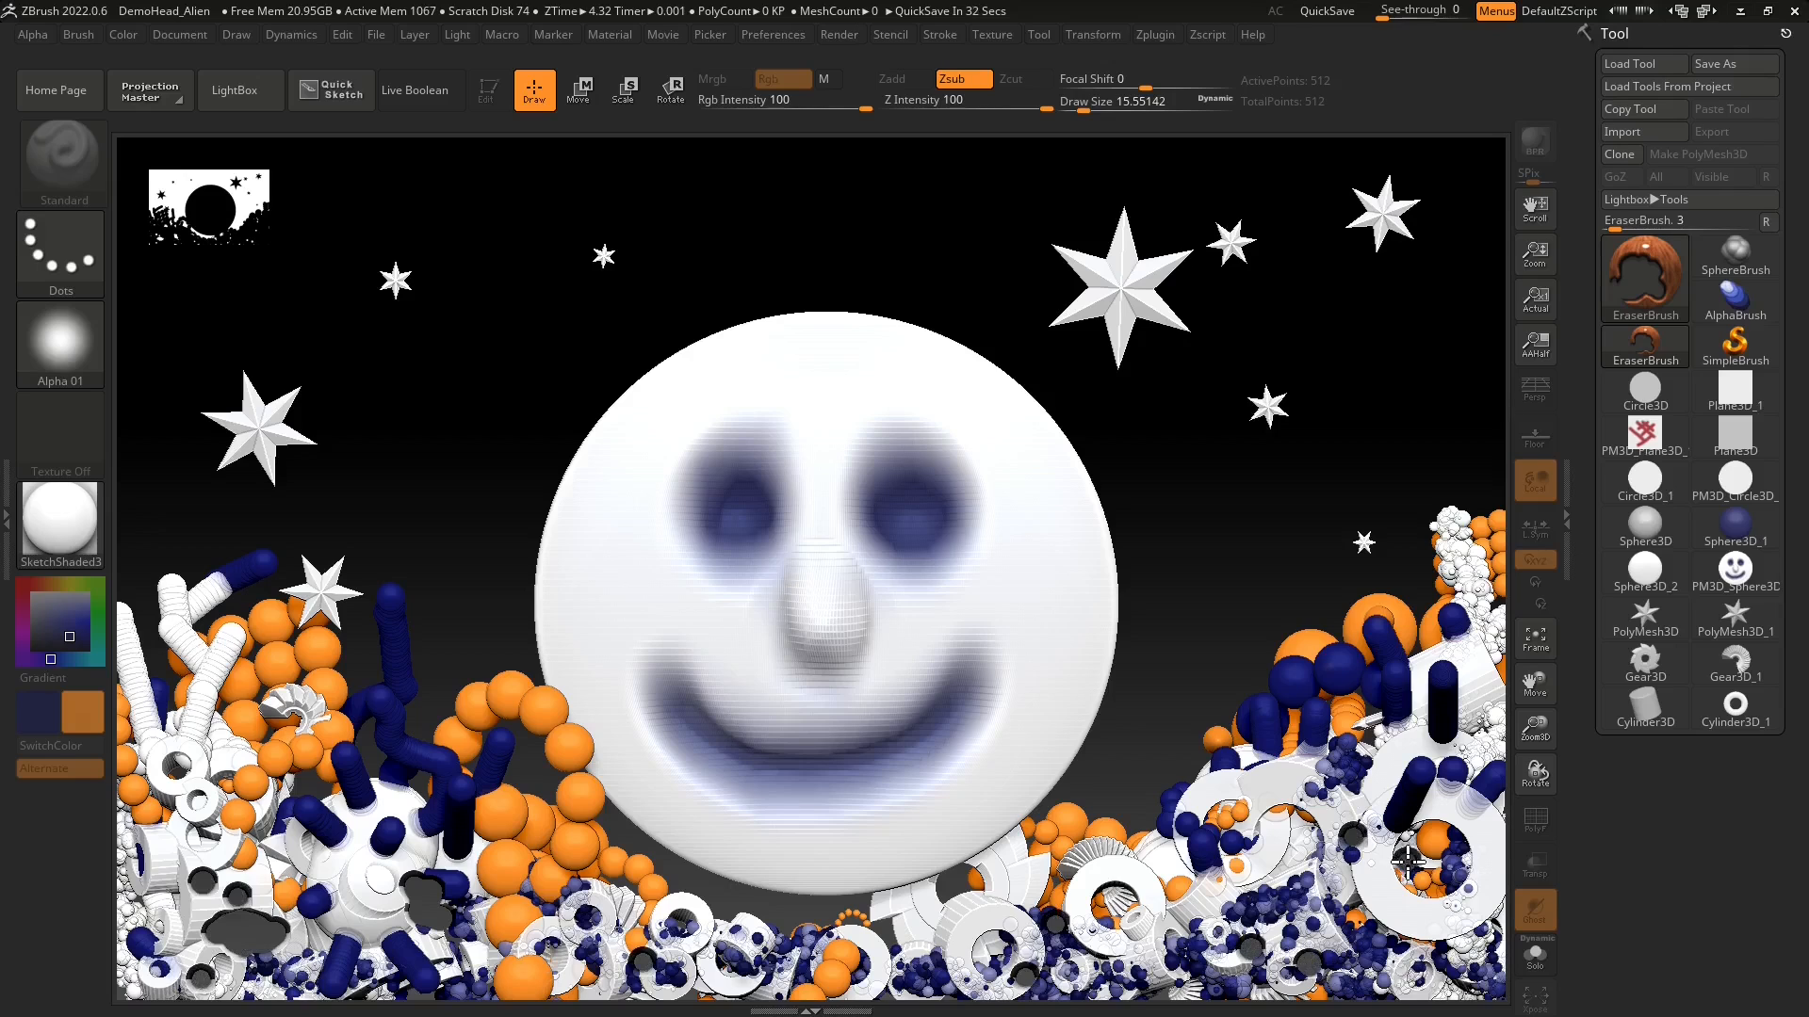
left_click_drag(1407, 860, 1471, 825)
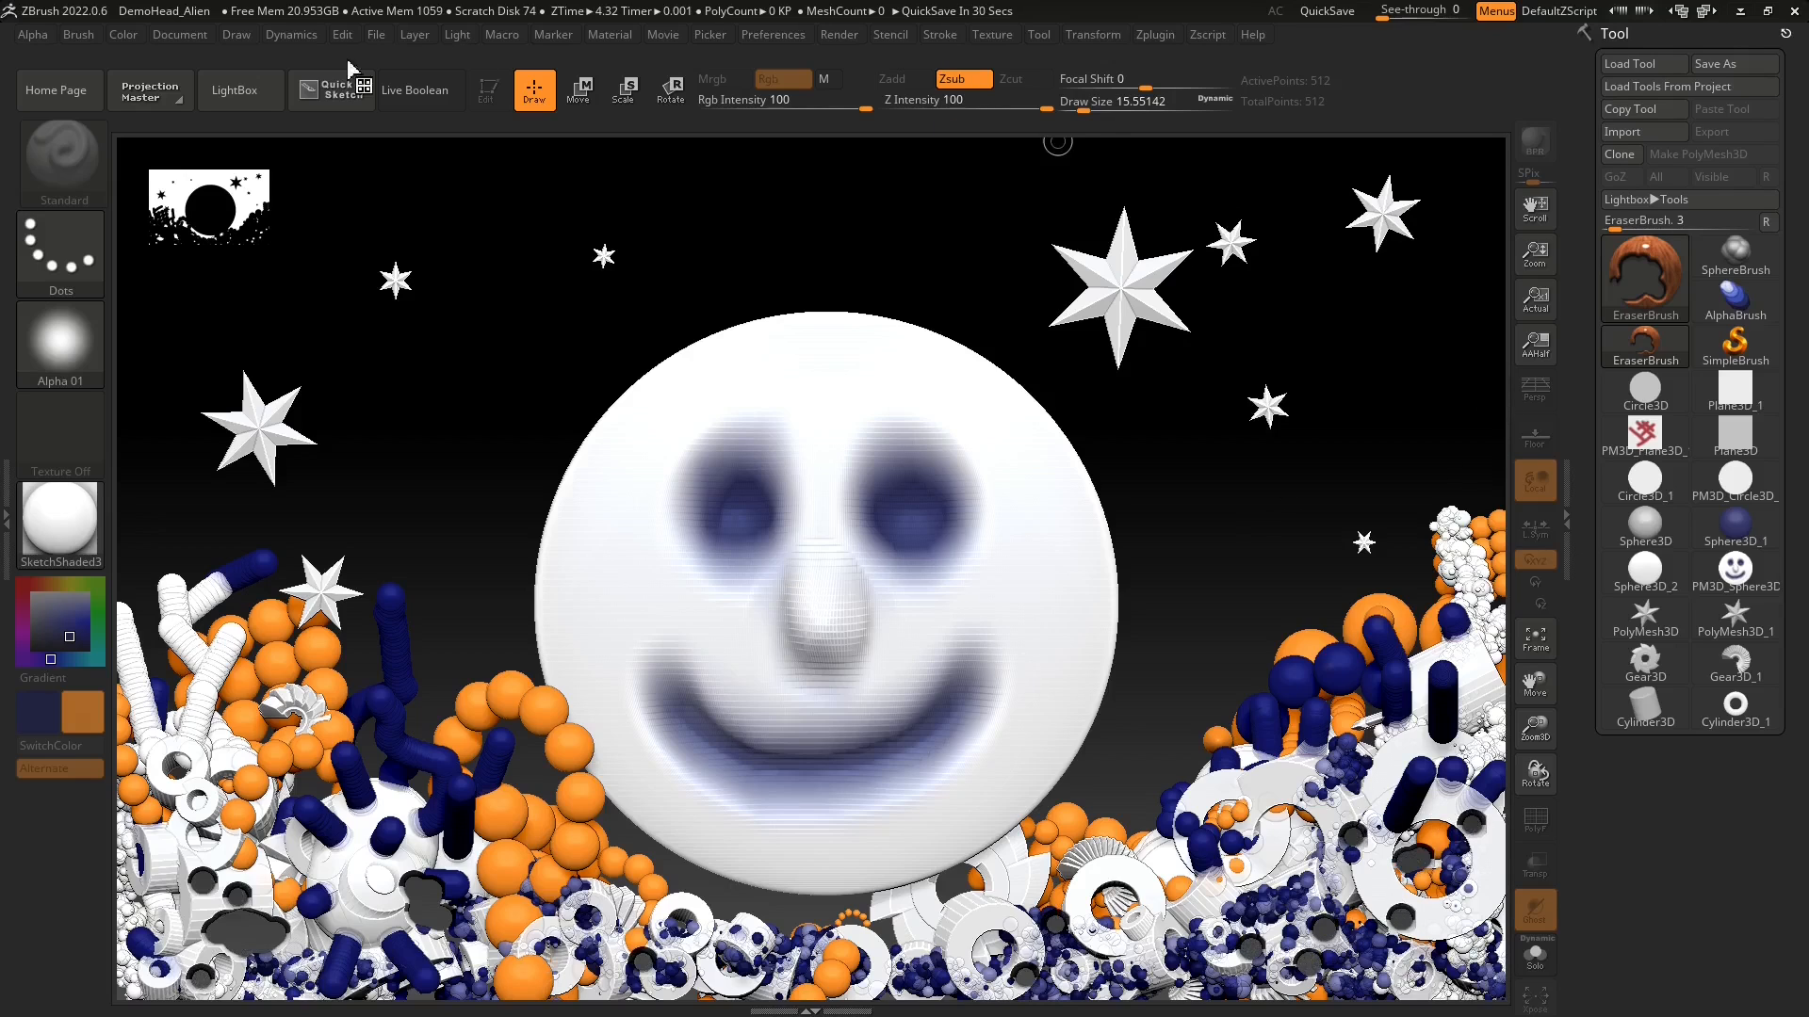
- Use the Smudge brush to pull the white and orange spheres atop the far-right pile outward into flame-like wisps
left_click(1645, 278)
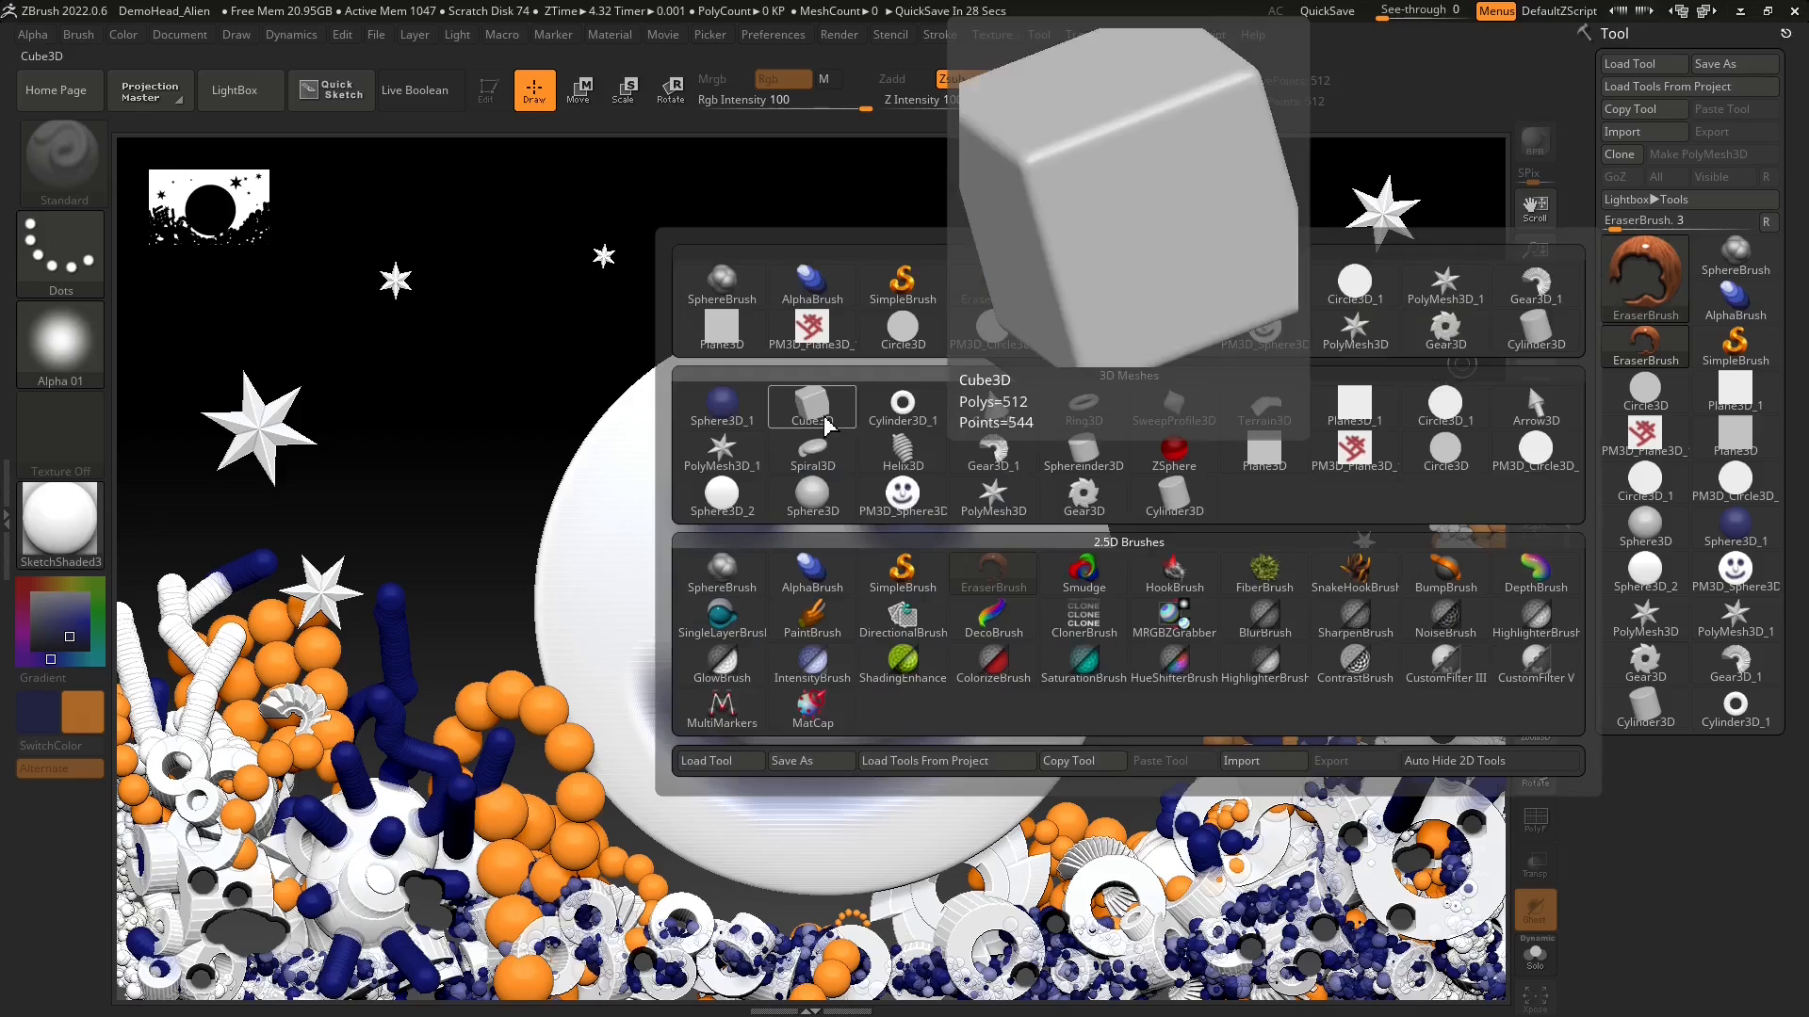
left_click(1085, 573)
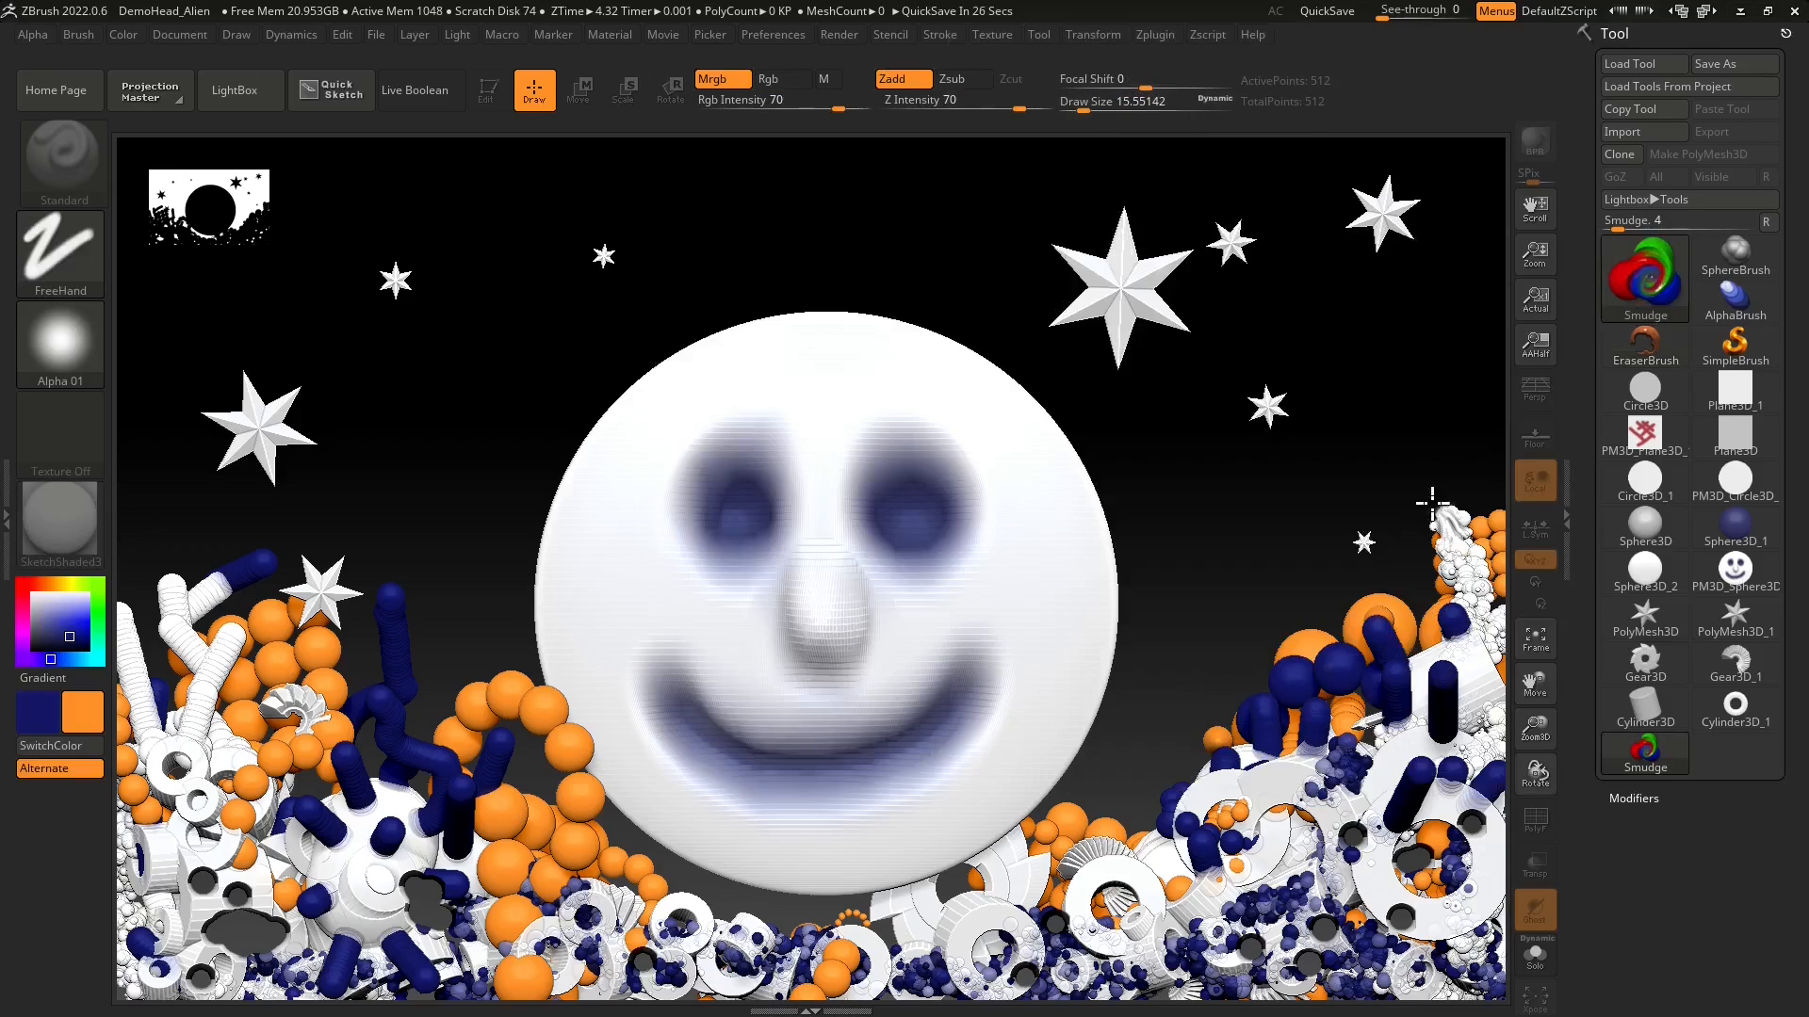
mouse_move(1432, 503)
left_mouse_down()
mouse_move(1487, 471)
mouse_move(1481, 507)
left_mouse_up()
left_click_drag(1443, 524, 1426, 483)
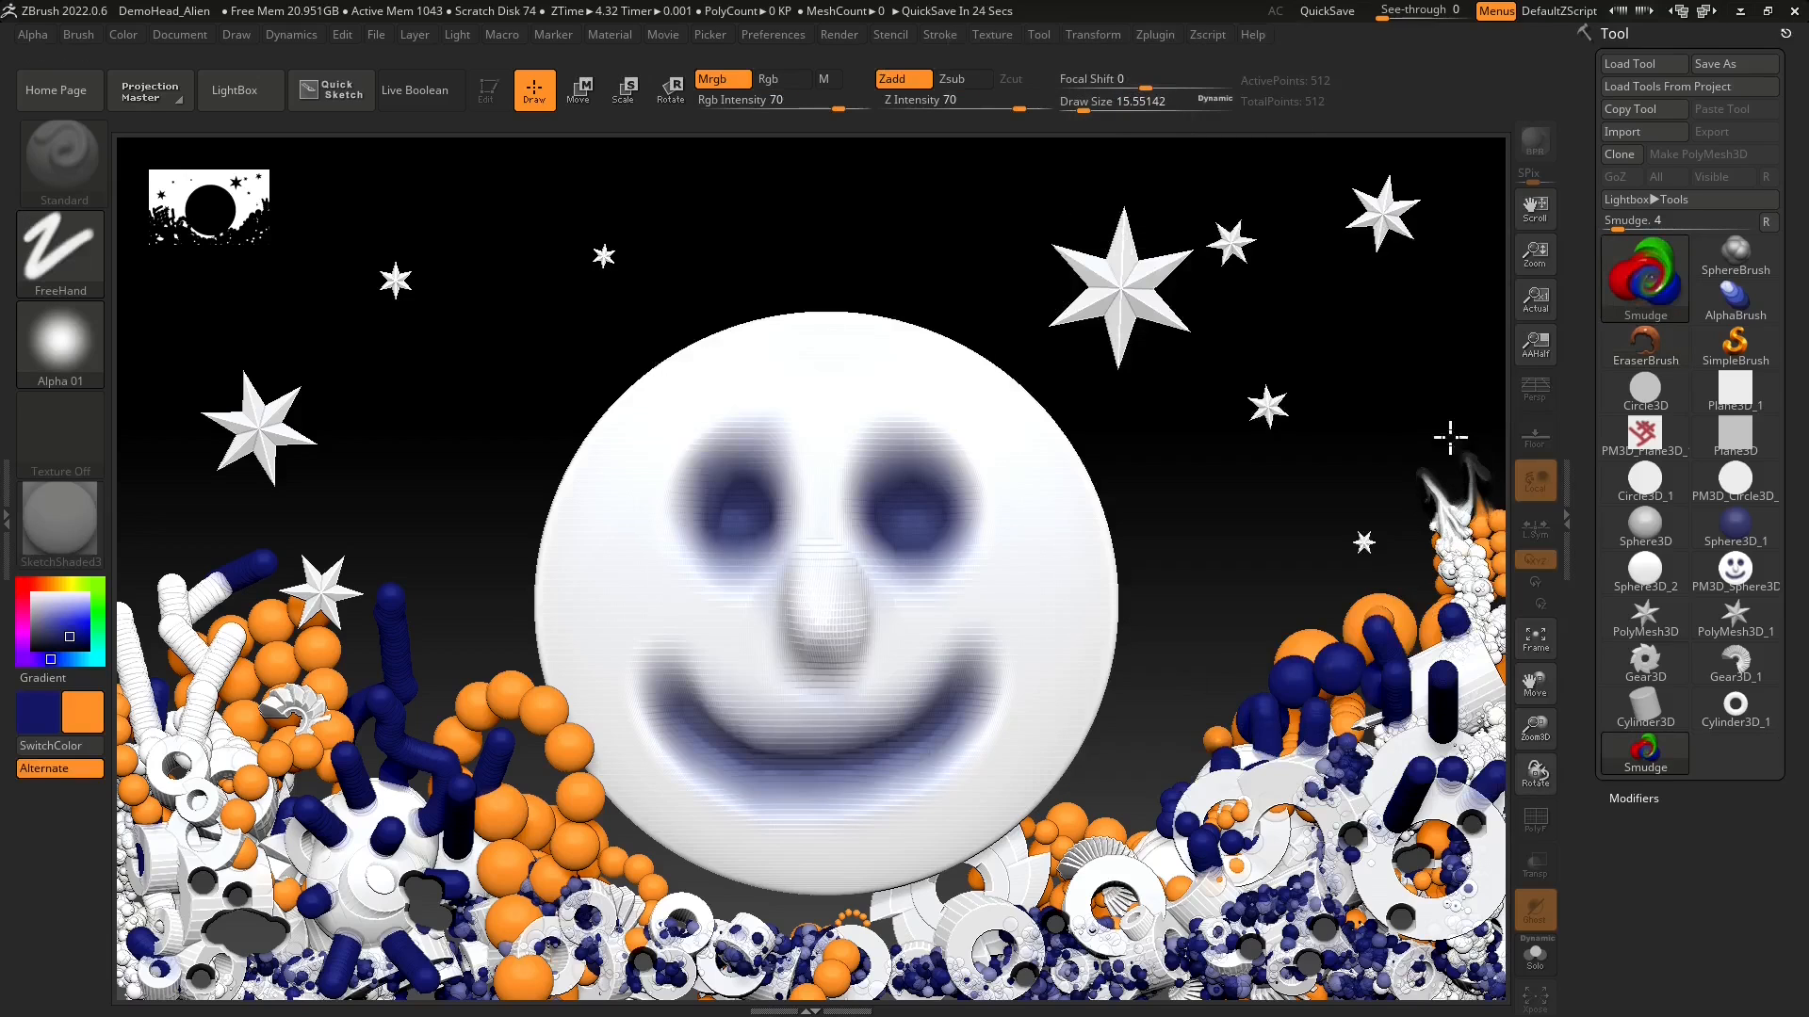
left_click_drag(1485, 545, 1487, 464)
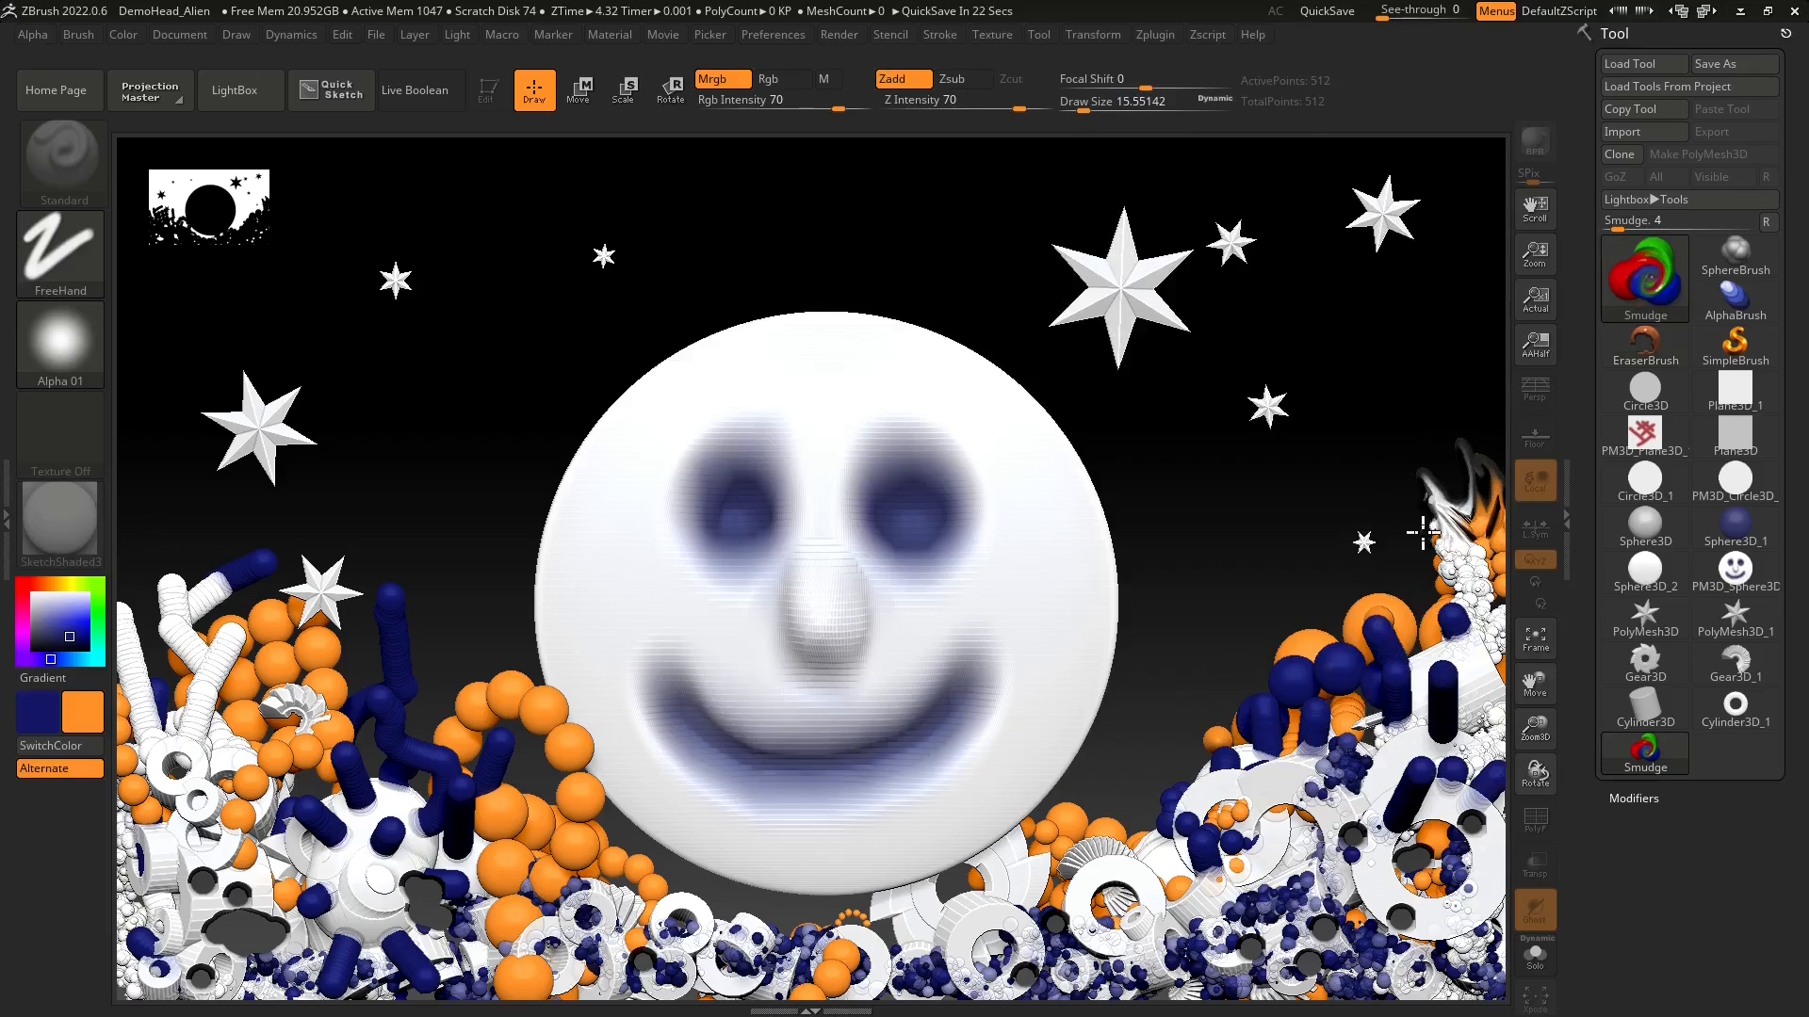
mouse_move(1446, 572)
left_mouse_down()
mouse_move(1485, 539)
mouse_move(1481, 607)
mouse_move(1358, 546)
left_mouse_up()
left_click_drag(1402, 699, 1358, 565)
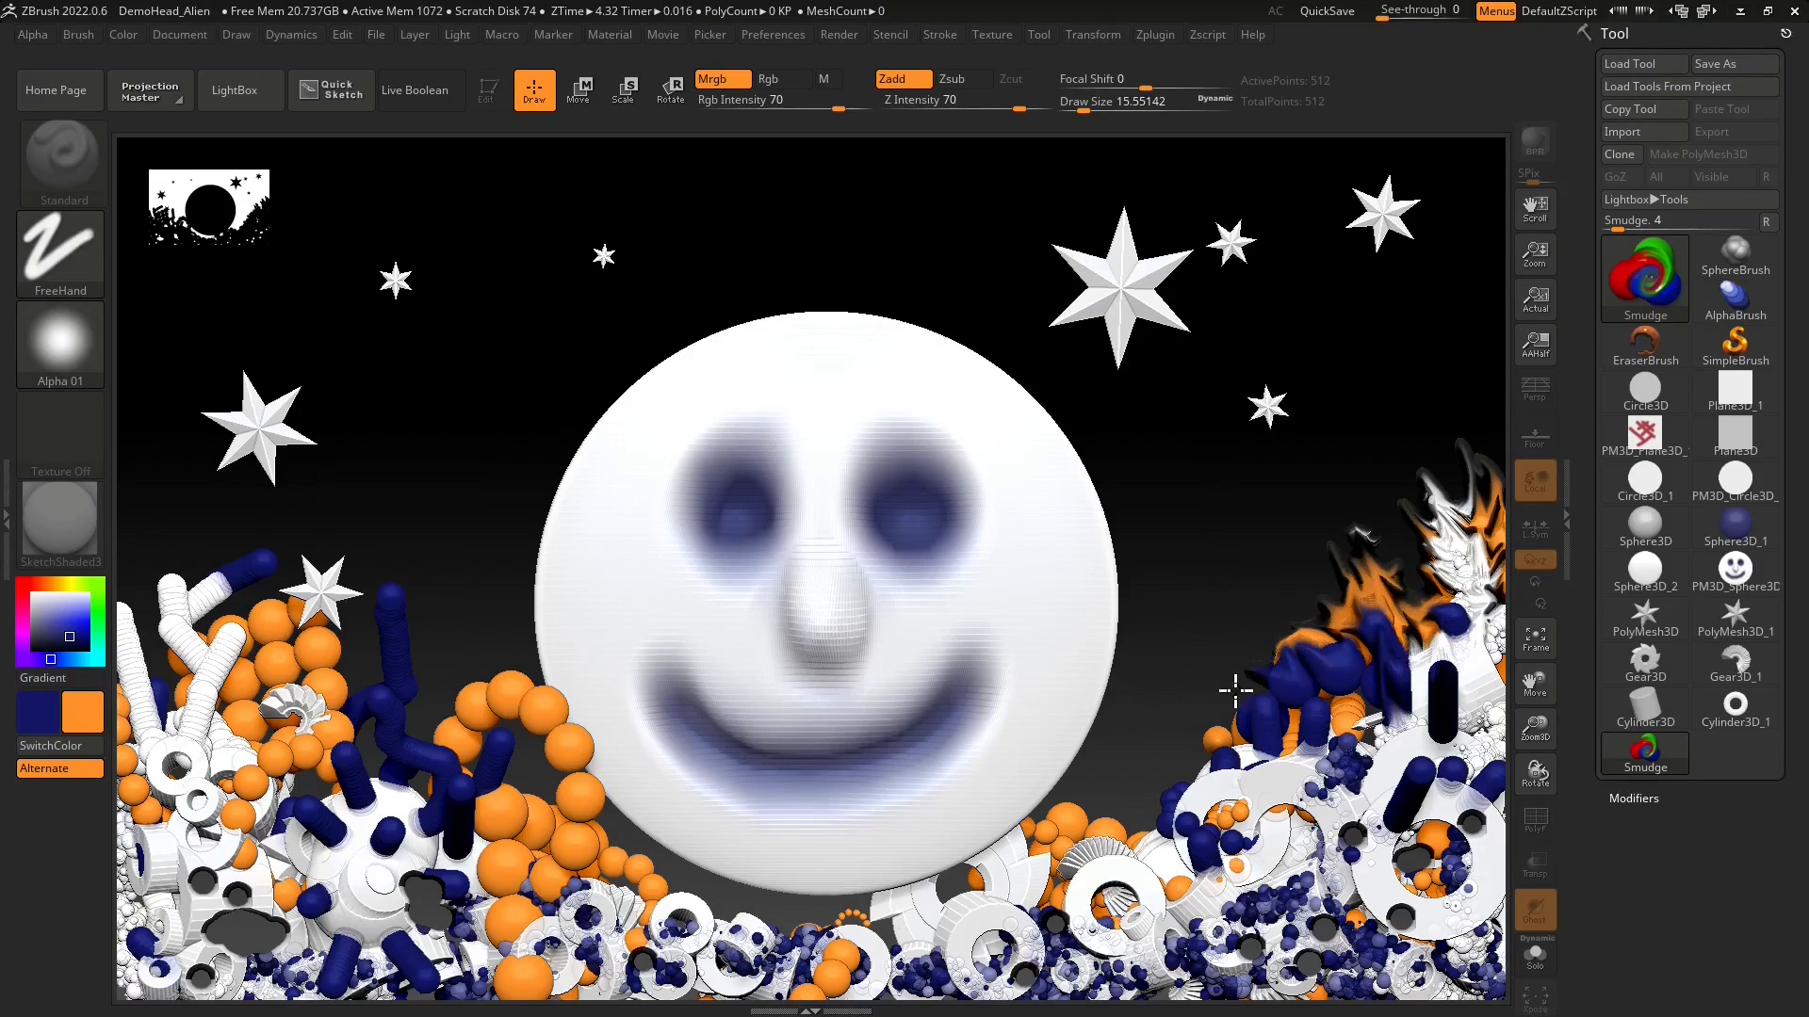
- Smudge the navy spheres and the rest of the right pile down to the chin into swirling flames
left_click_drag(1236, 690, 1460, 663)
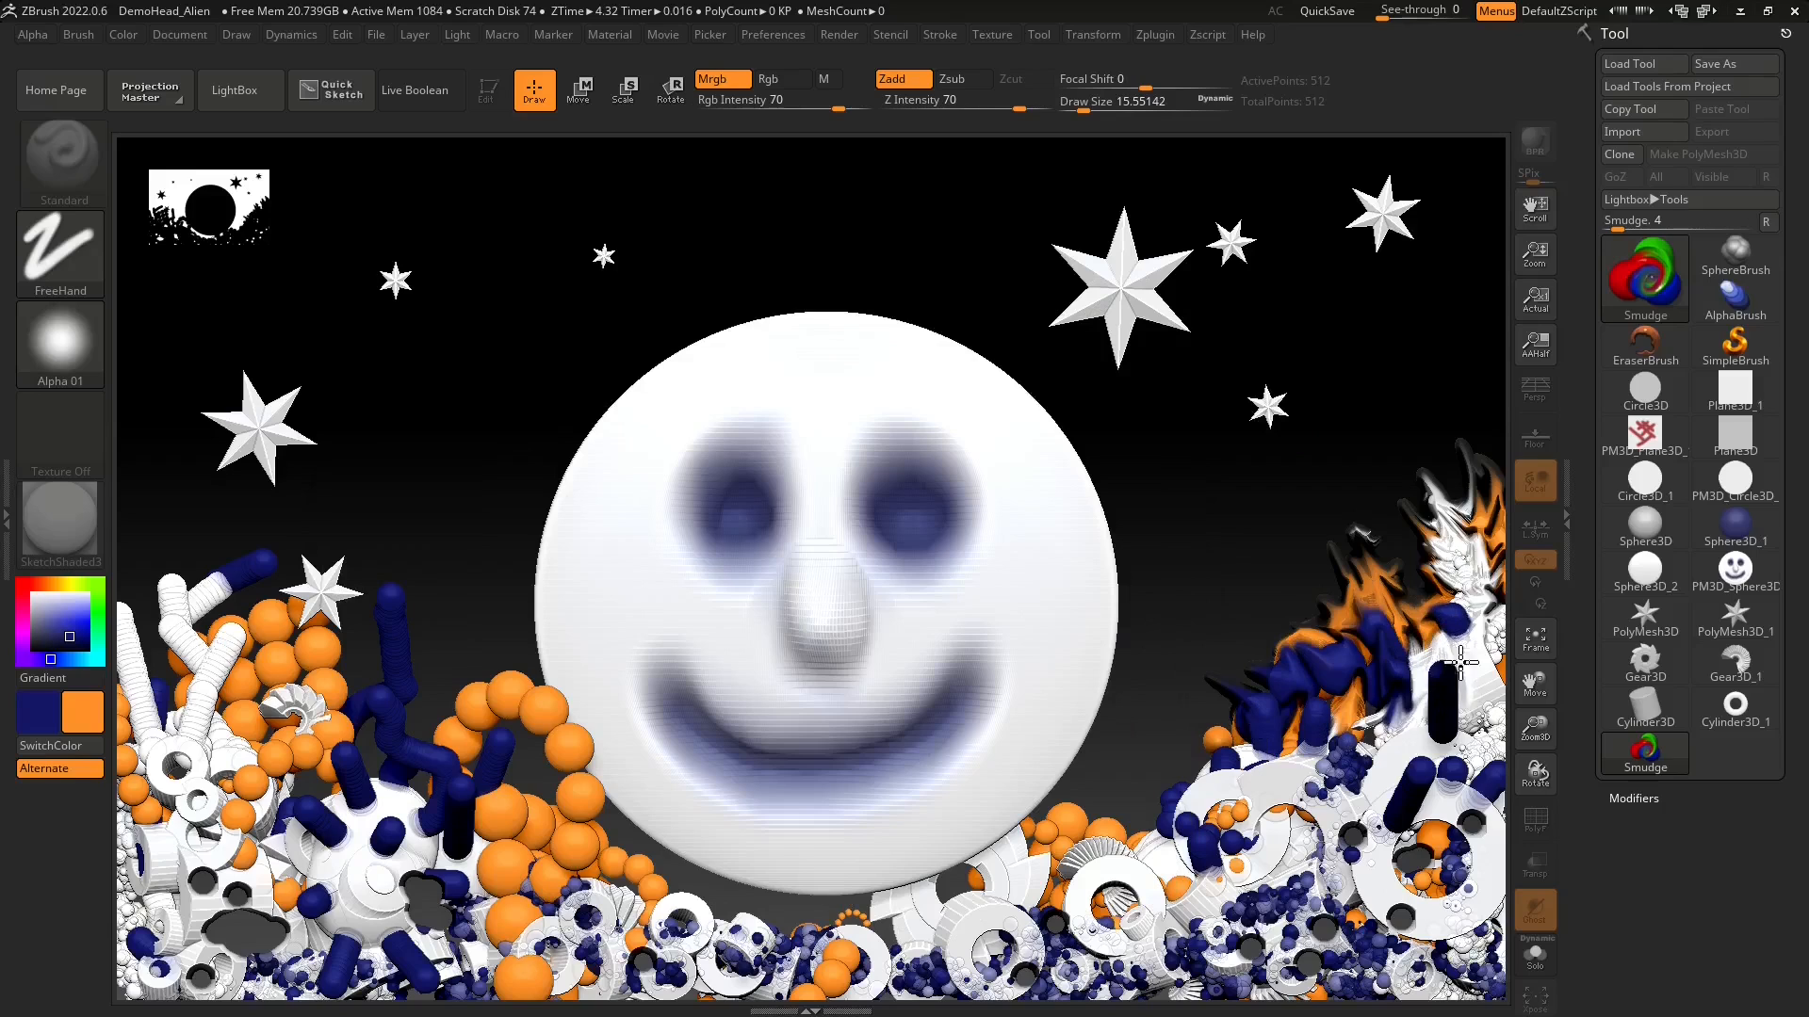
mouse_move(1347, 774)
left_mouse_down()
mouse_move(1304, 745)
mouse_move(1265, 772)
mouse_move(1242, 763)
mouse_move(1221, 816)
mouse_move(1199, 741)
mouse_move(1323, 758)
mouse_move(1357, 735)
mouse_move(1352, 796)
mouse_move(1253, 843)
mouse_move(1184, 835)
mouse_move(1242, 746)
mouse_move(1211, 730)
mouse_move(1198, 810)
mouse_move(1135, 778)
left_mouse_up()
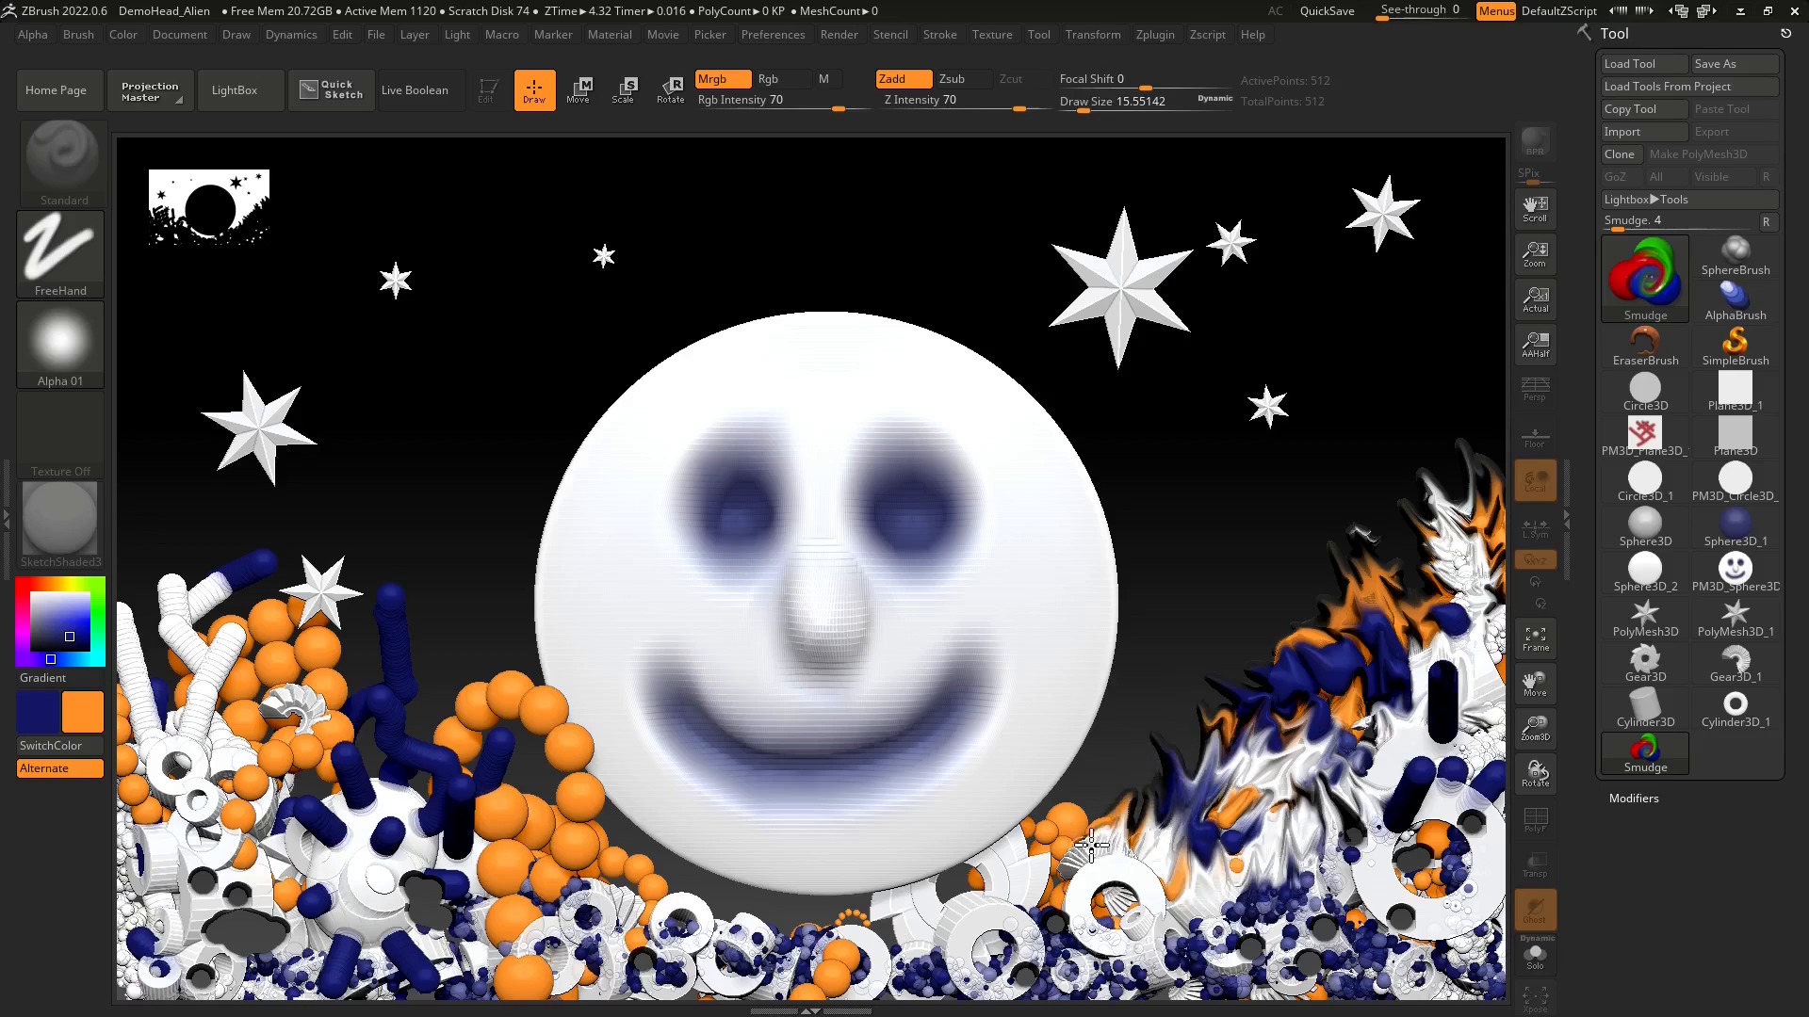
mouse_move(1091, 846)
left_mouse_down()
mouse_move(1153, 893)
mouse_move(1189, 876)
mouse_move(1289, 894)
mouse_move(1338, 838)
mouse_move(1381, 853)
mouse_move(1461, 747)
mouse_move(1423, 772)
mouse_move(1413, 820)
mouse_move(1484, 716)
mouse_move(1483, 769)
mouse_move(1436, 702)
mouse_move(1461, 721)
mouse_move(1418, 862)
mouse_move(1334, 813)
mouse_move(1484, 855)
mouse_move(1488, 879)
mouse_move(1347, 979)
mouse_move(1300, 952)
mouse_move(1246, 871)
mouse_move(1230, 952)
mouse_move(1319, 971)
mouse_move(1366, 921)
left_mouse_up()
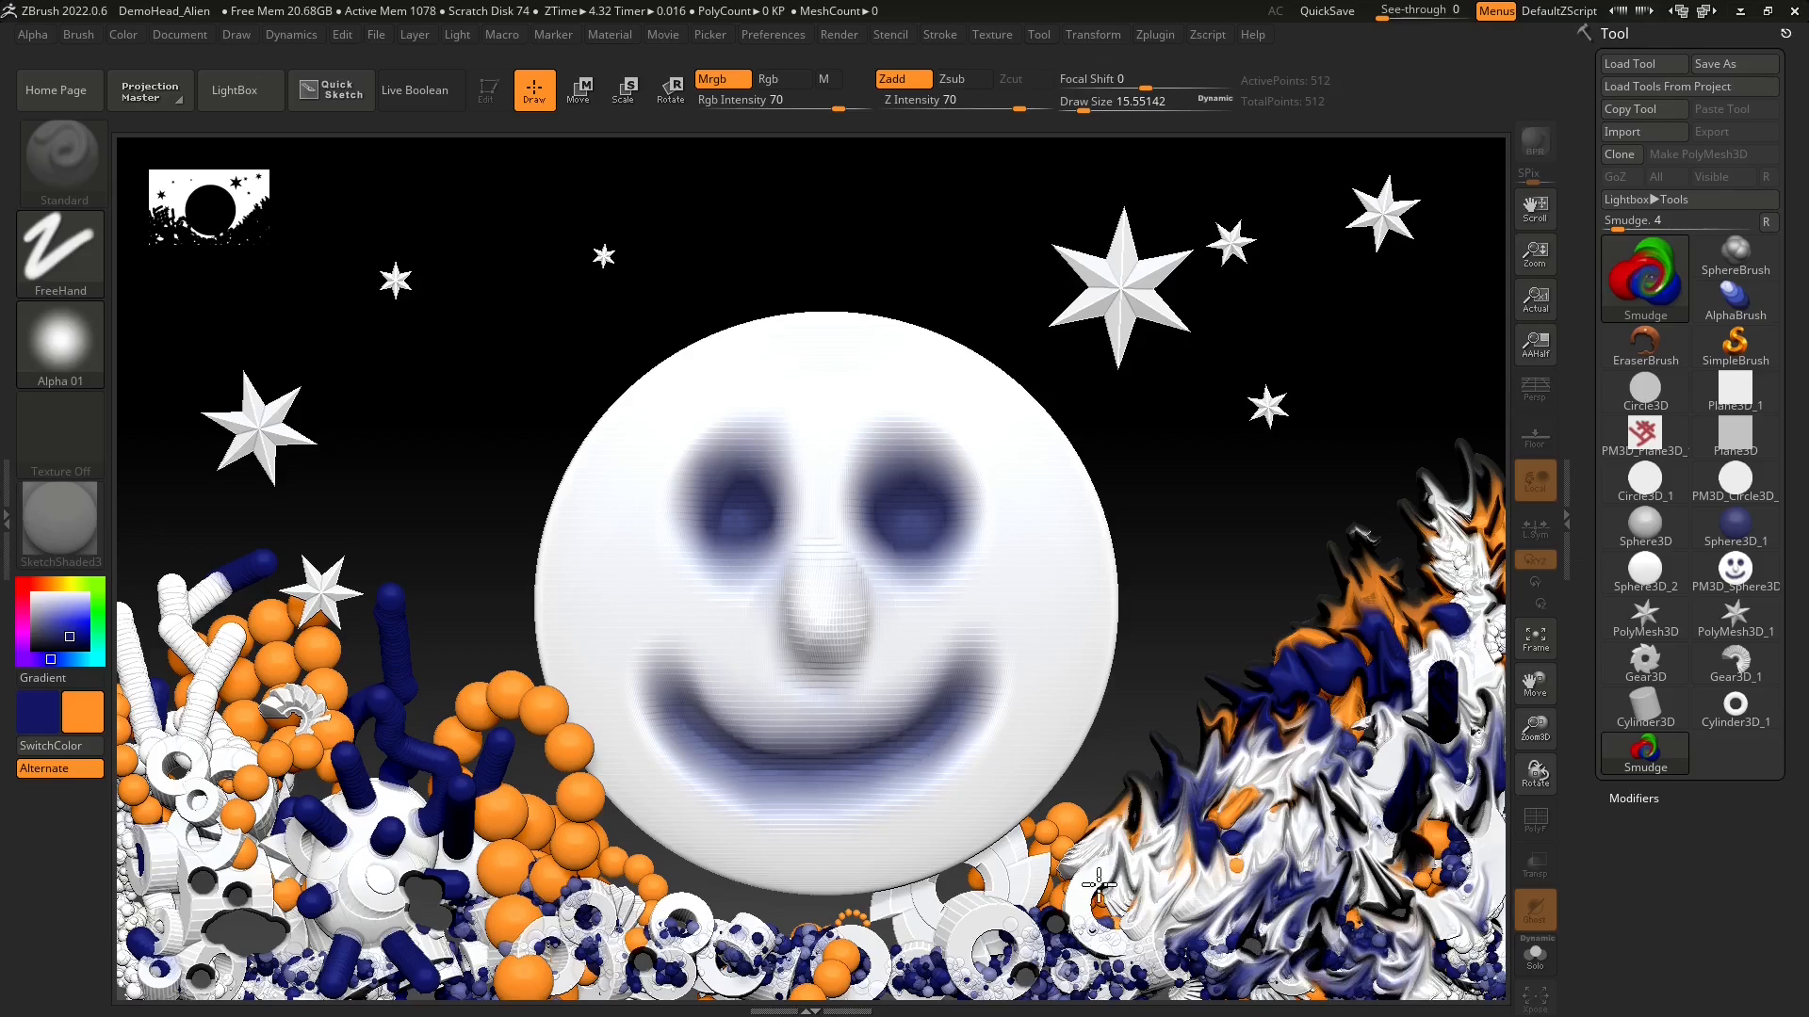
mouse_move(1099, 885)
left_mouse_down()
mouse_move(1063, 903)
mouse_move(1116, 952)
mouse_move(1053, 907)
left_mouse_up()
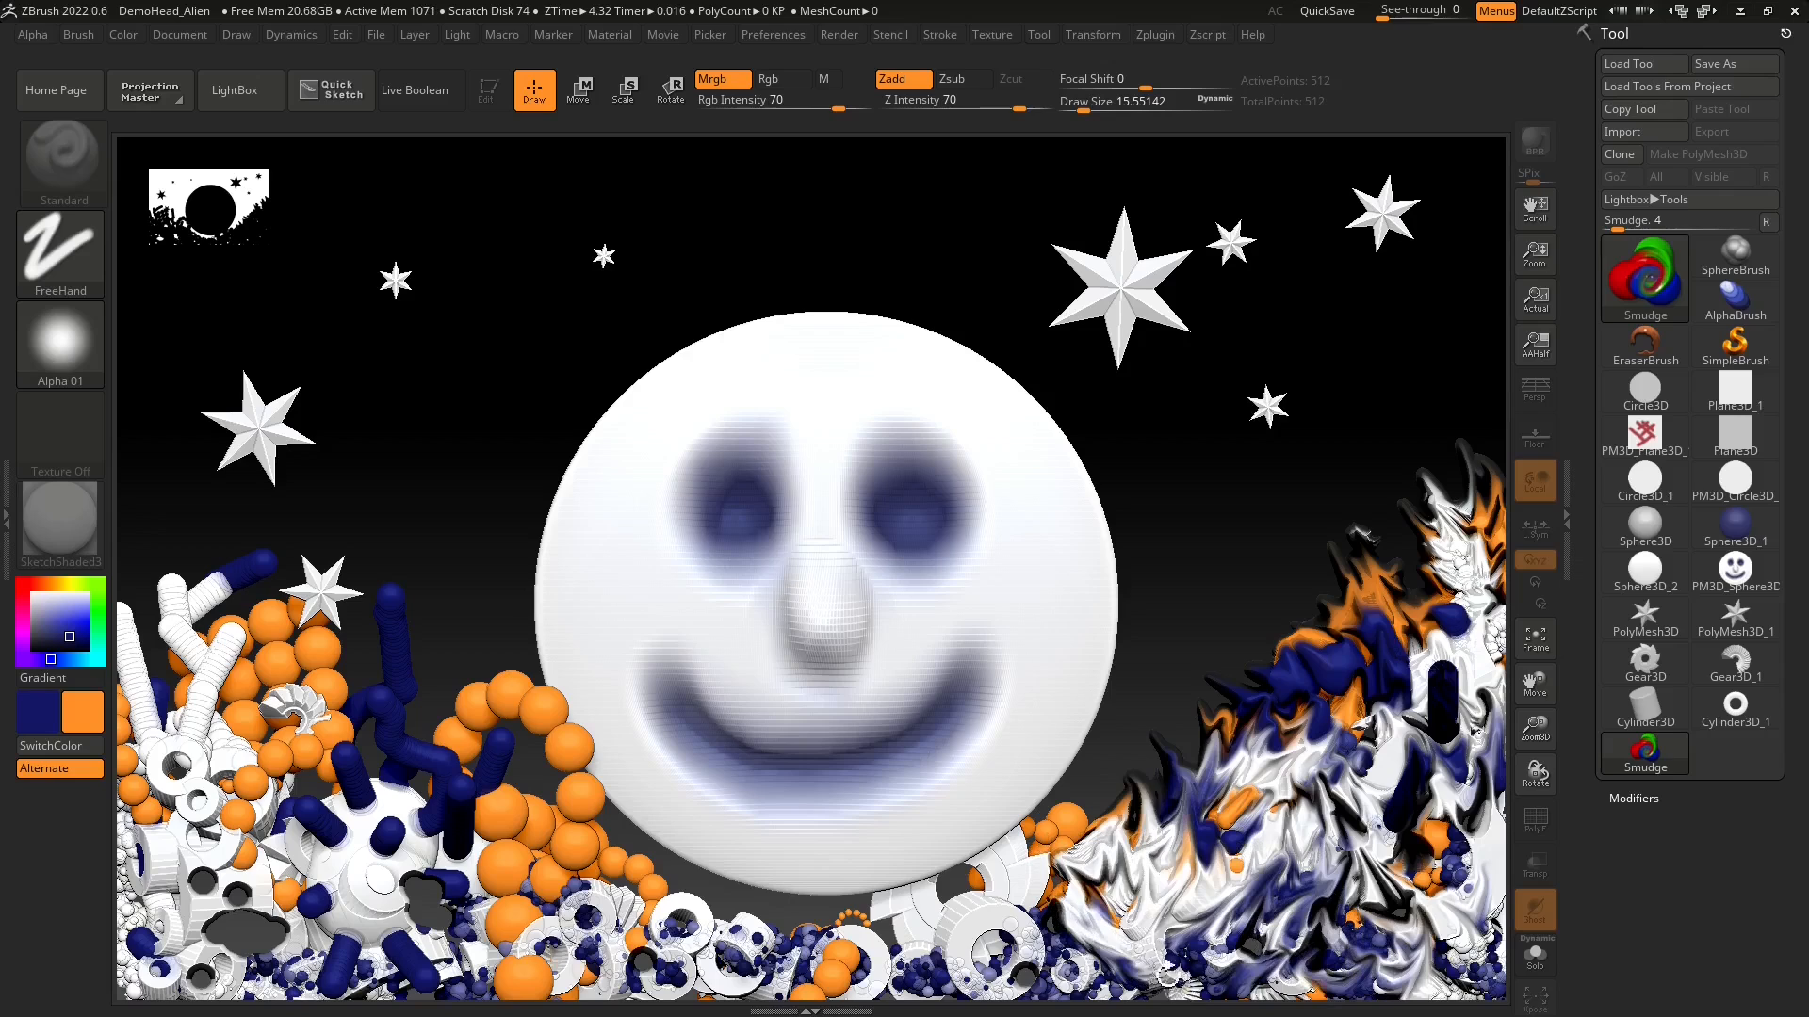
mouse_move(1169, 974)
left_mouse_down()
mouse_move(1187, 946)
mouse_move(1105, 877)
mouse_move(1152, 792)
mouse_move(1098, 768)
left_mouse_up()
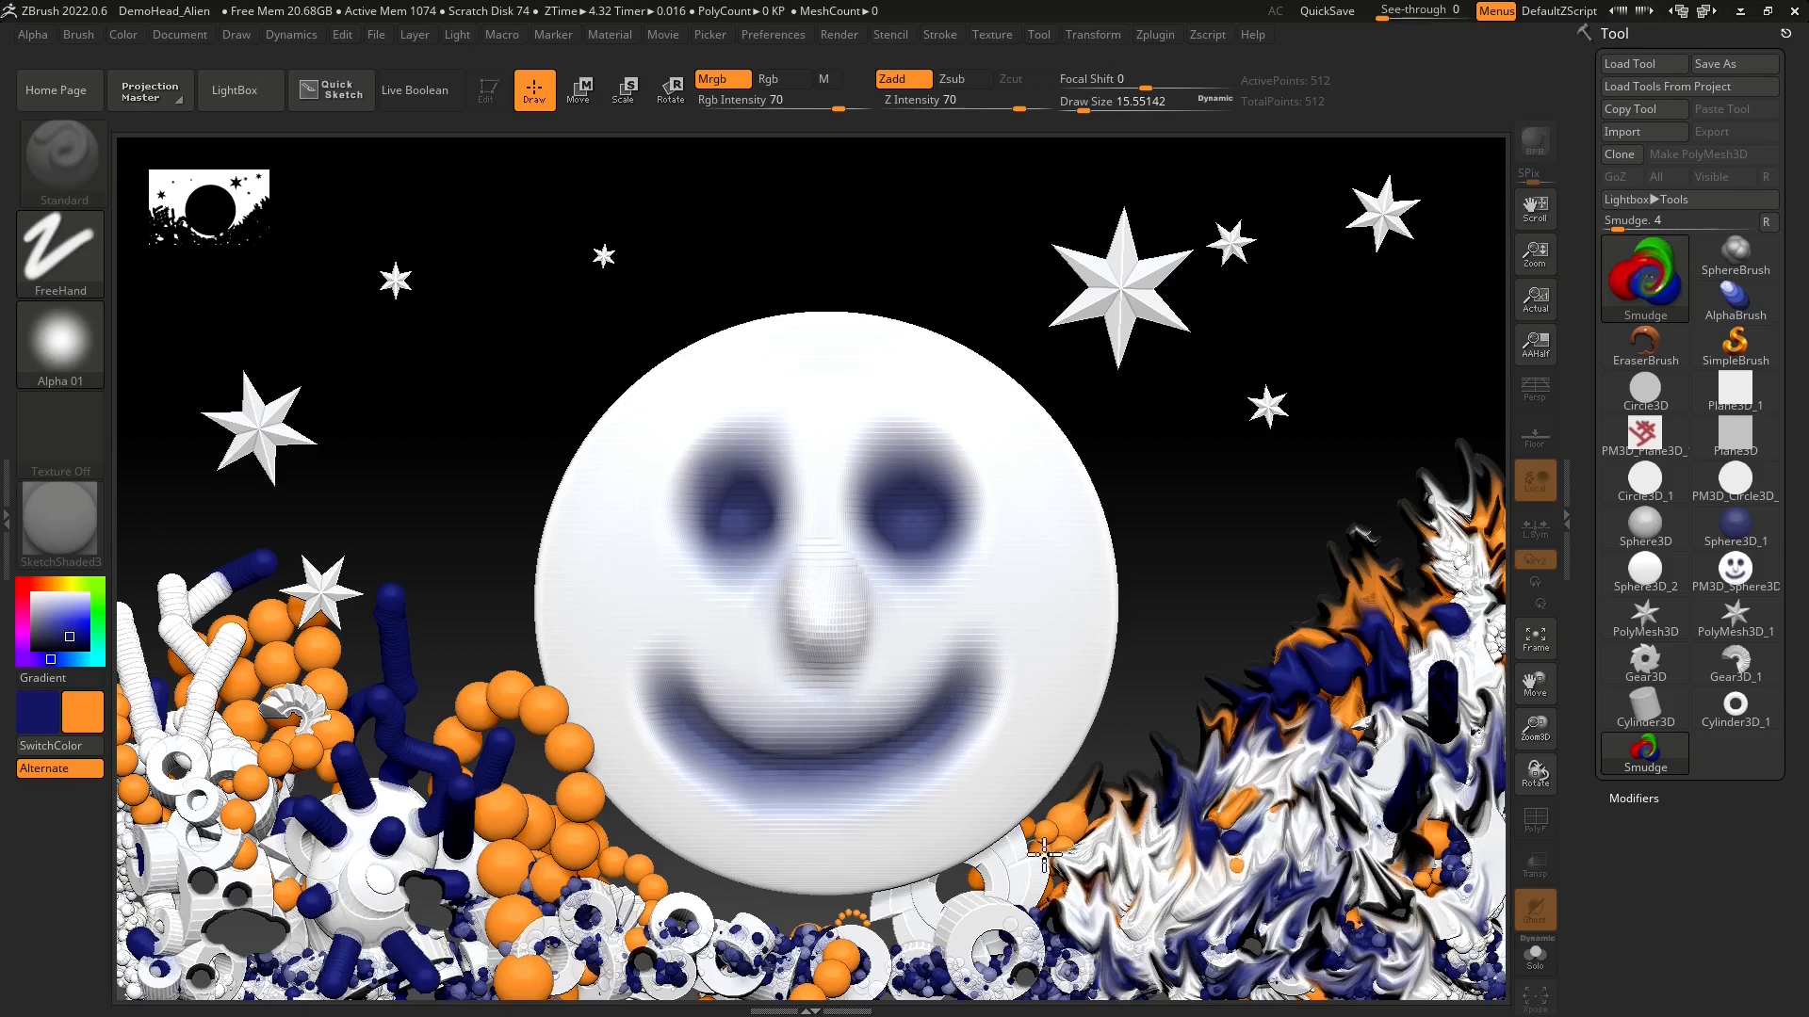
left_click_drag(1029, 840, 1123, 780)
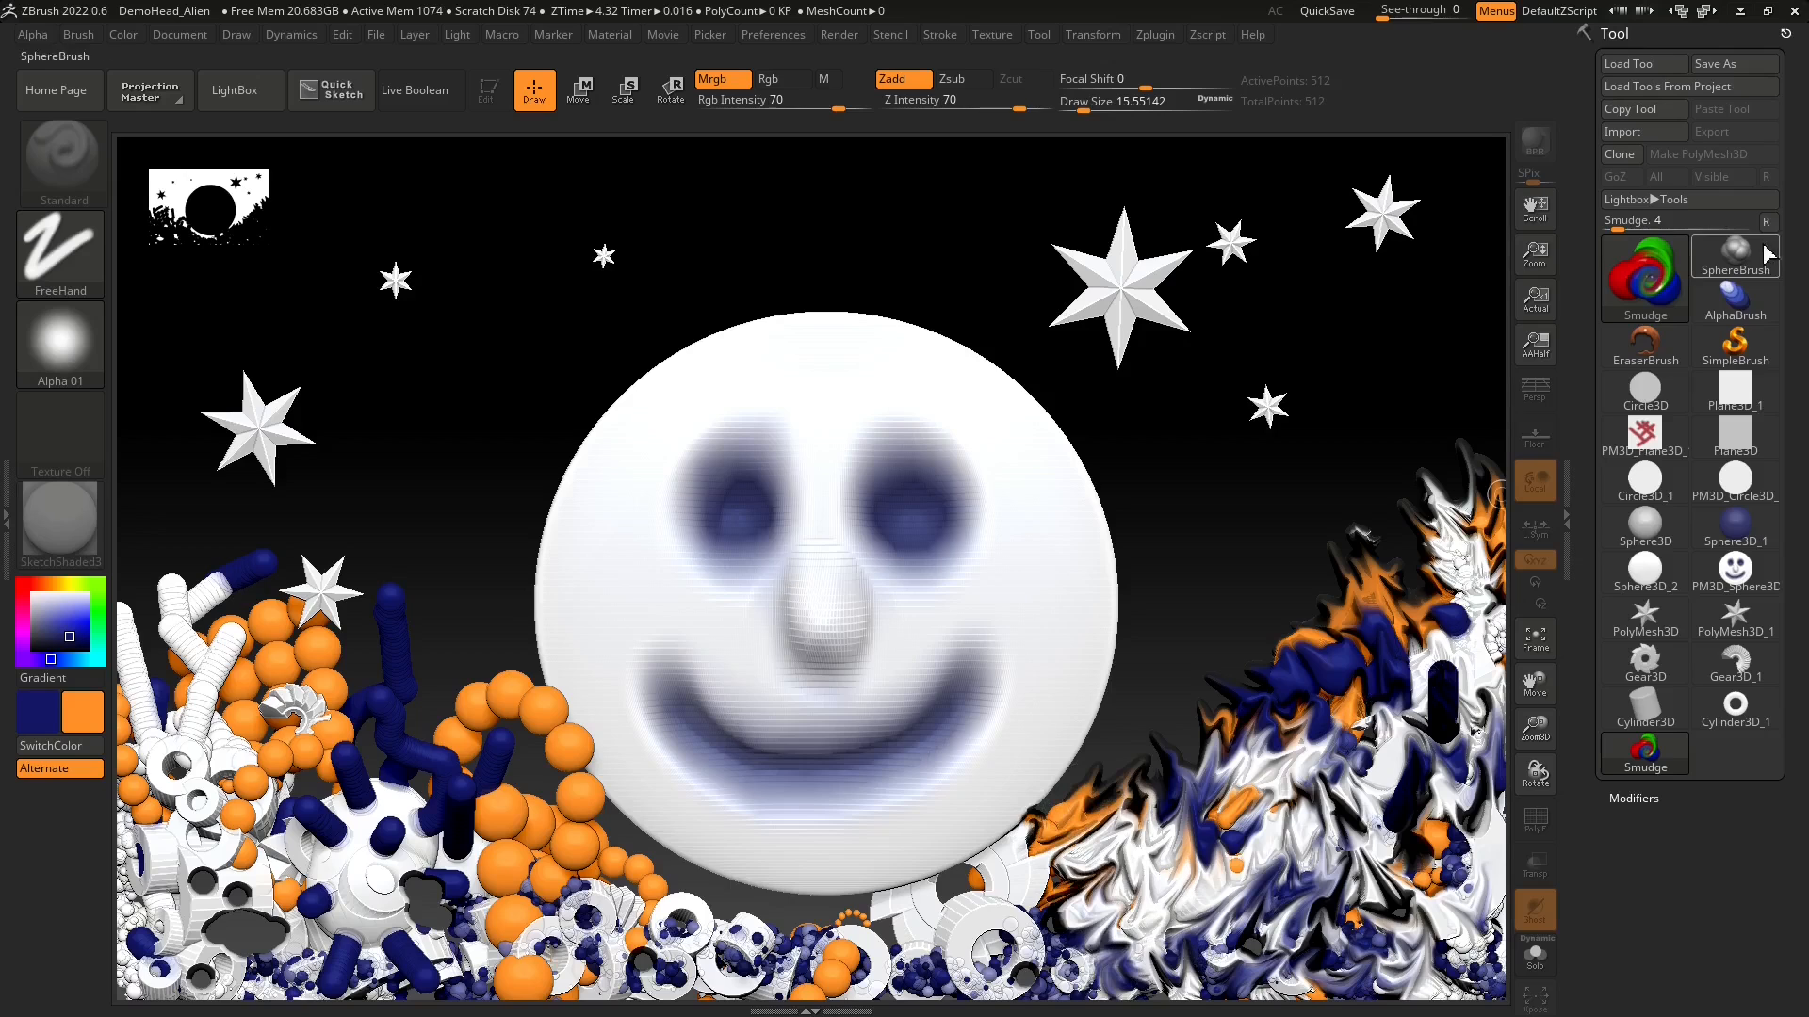
- Use the SnakeHookBrush to pull curved horns from the tips of the far-left white and navy rods and nearby orange spheres
left_click(1658, 278)
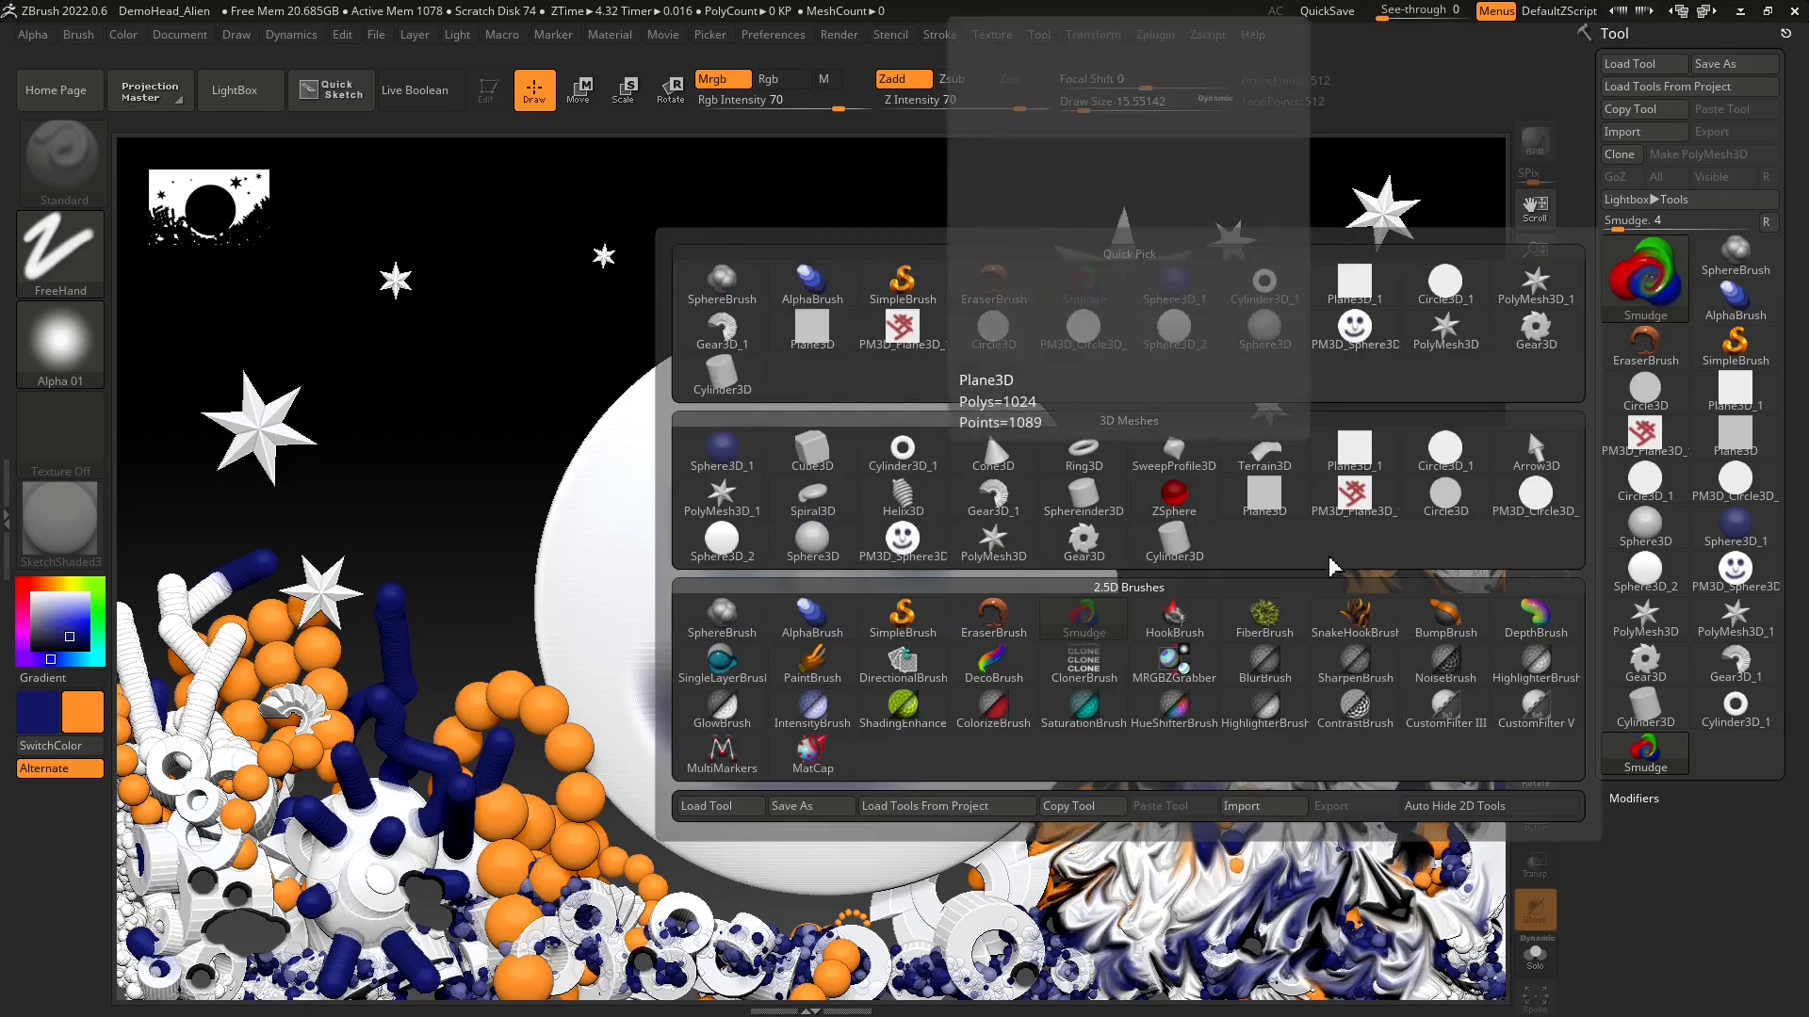
left_click(1354, 617)
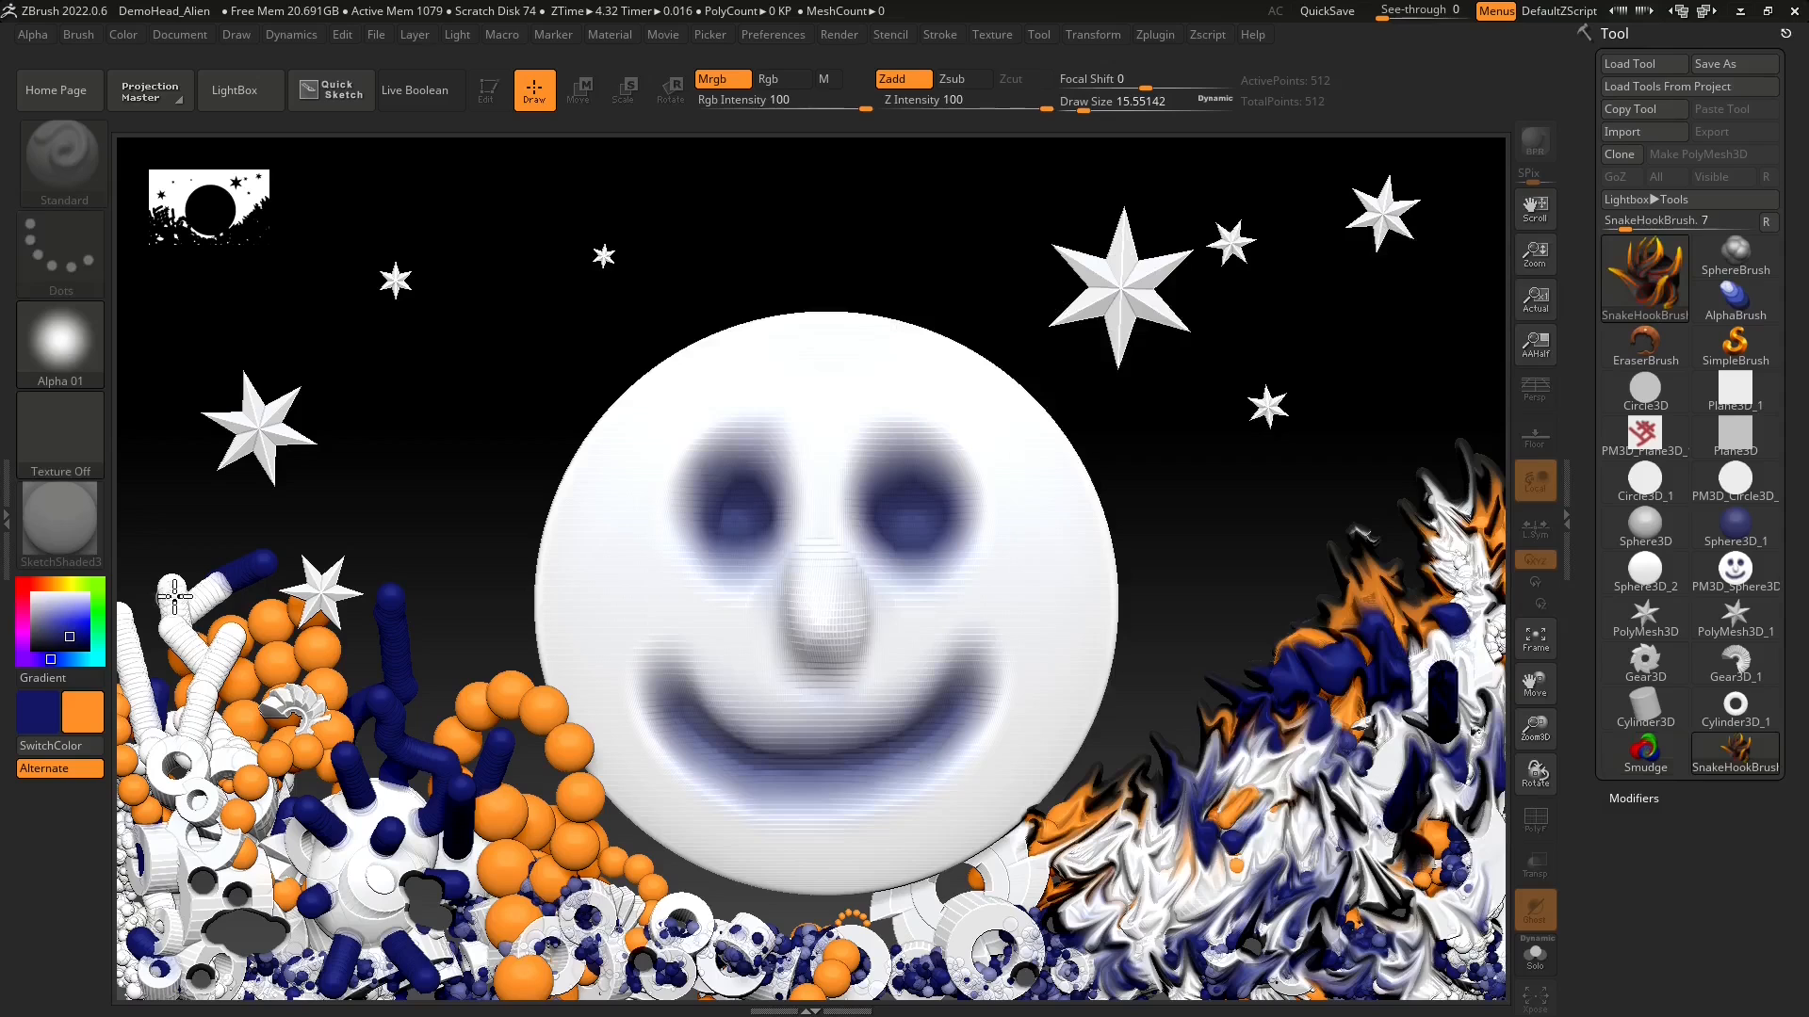
left_click_drag(174, 597, 200, 489)
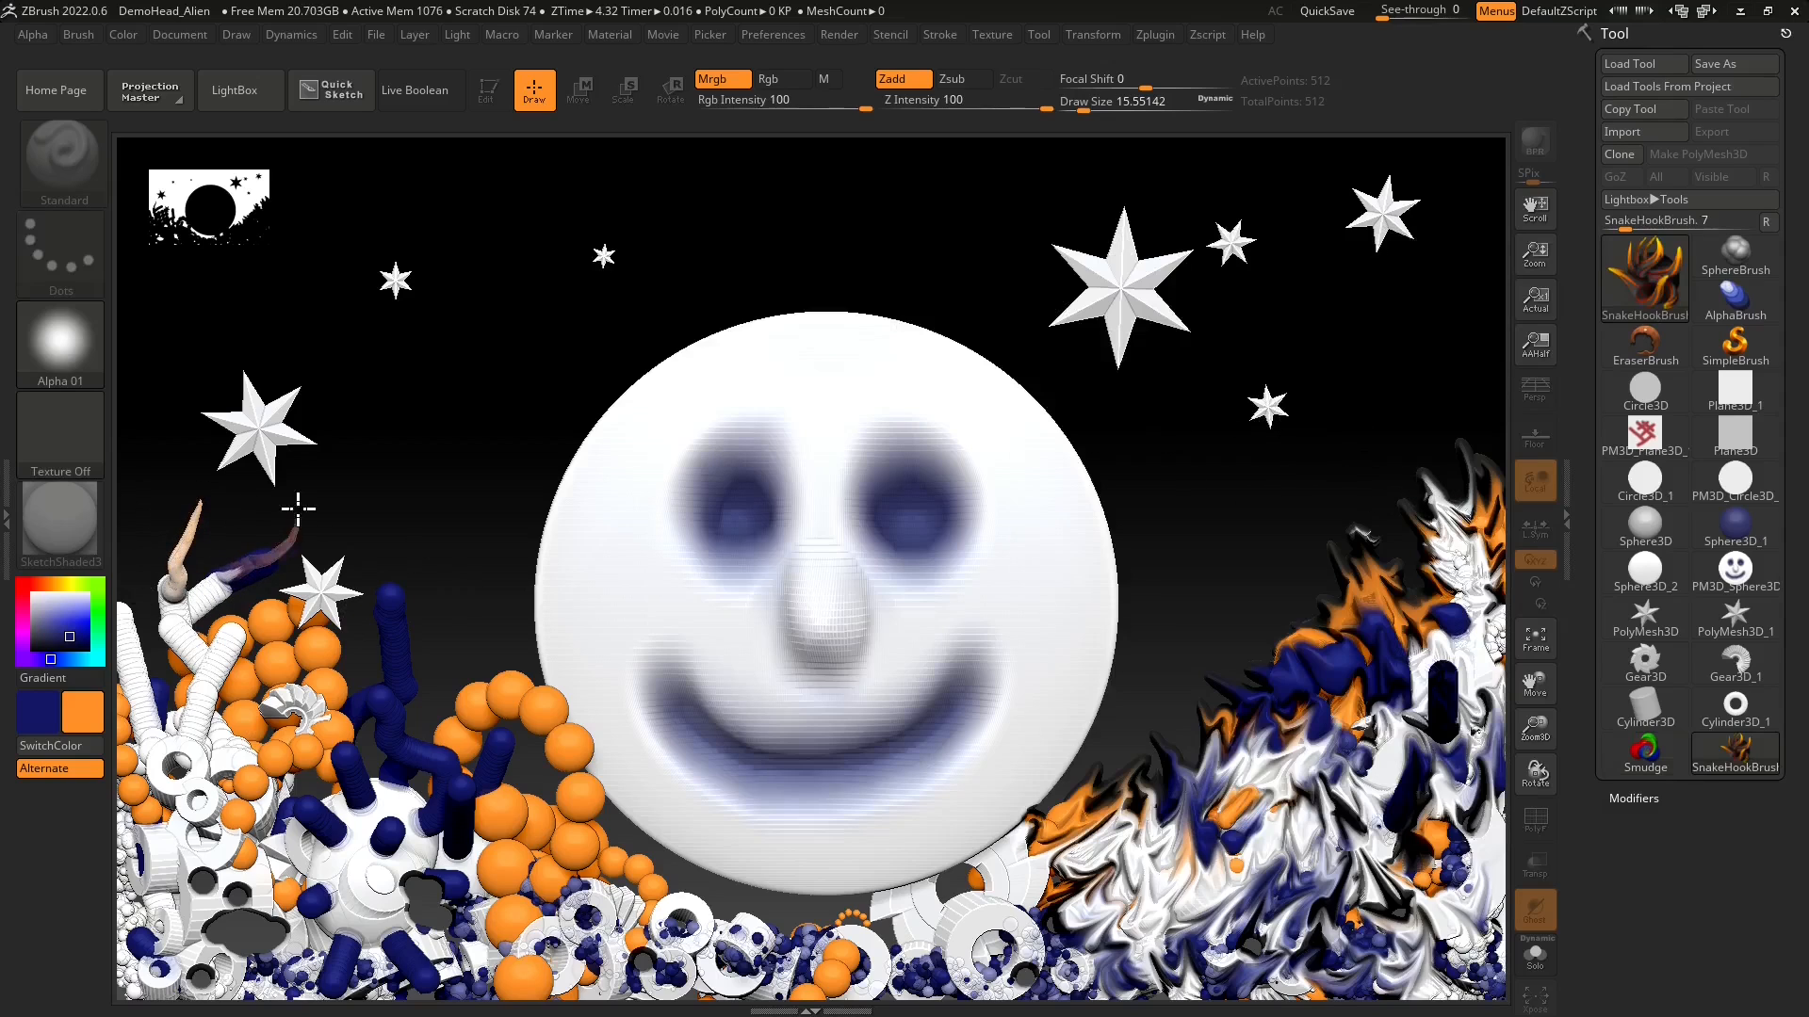
left_click_drag(298, 508, 296, 507)
left_click_drag(385, 545, 395, 505)
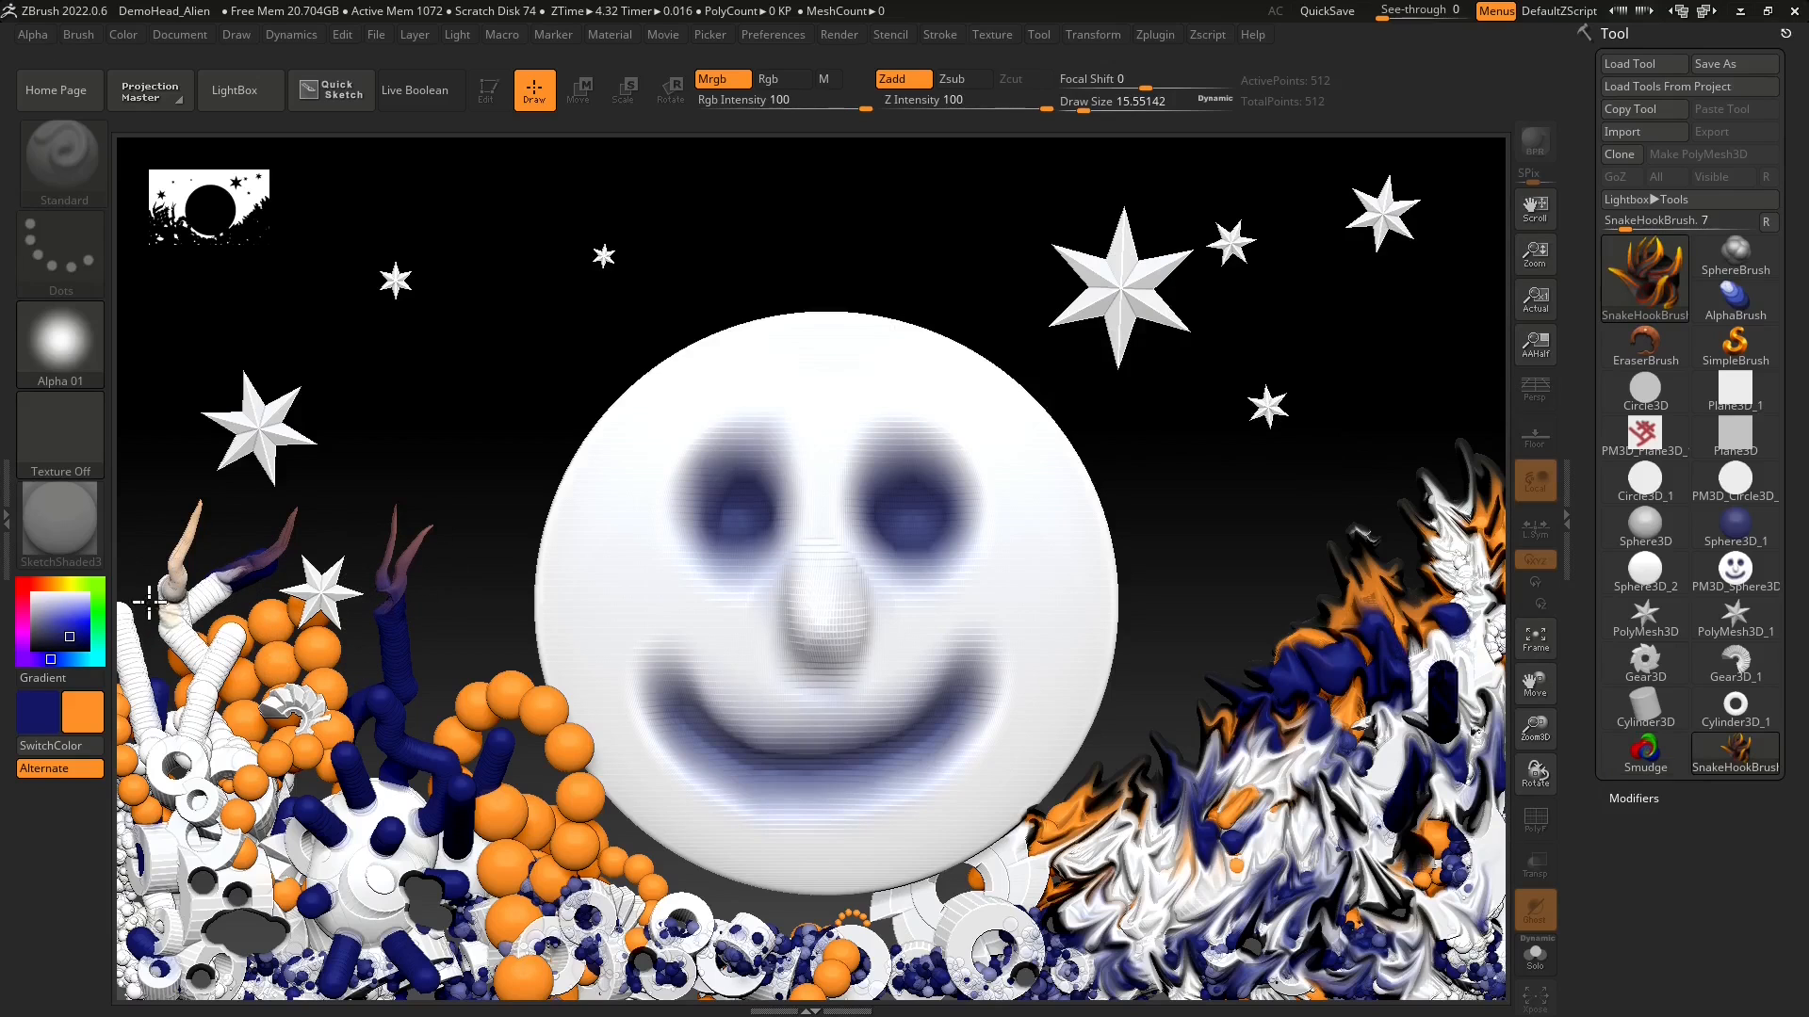
left_click_drag(149, 603, 154, 550)
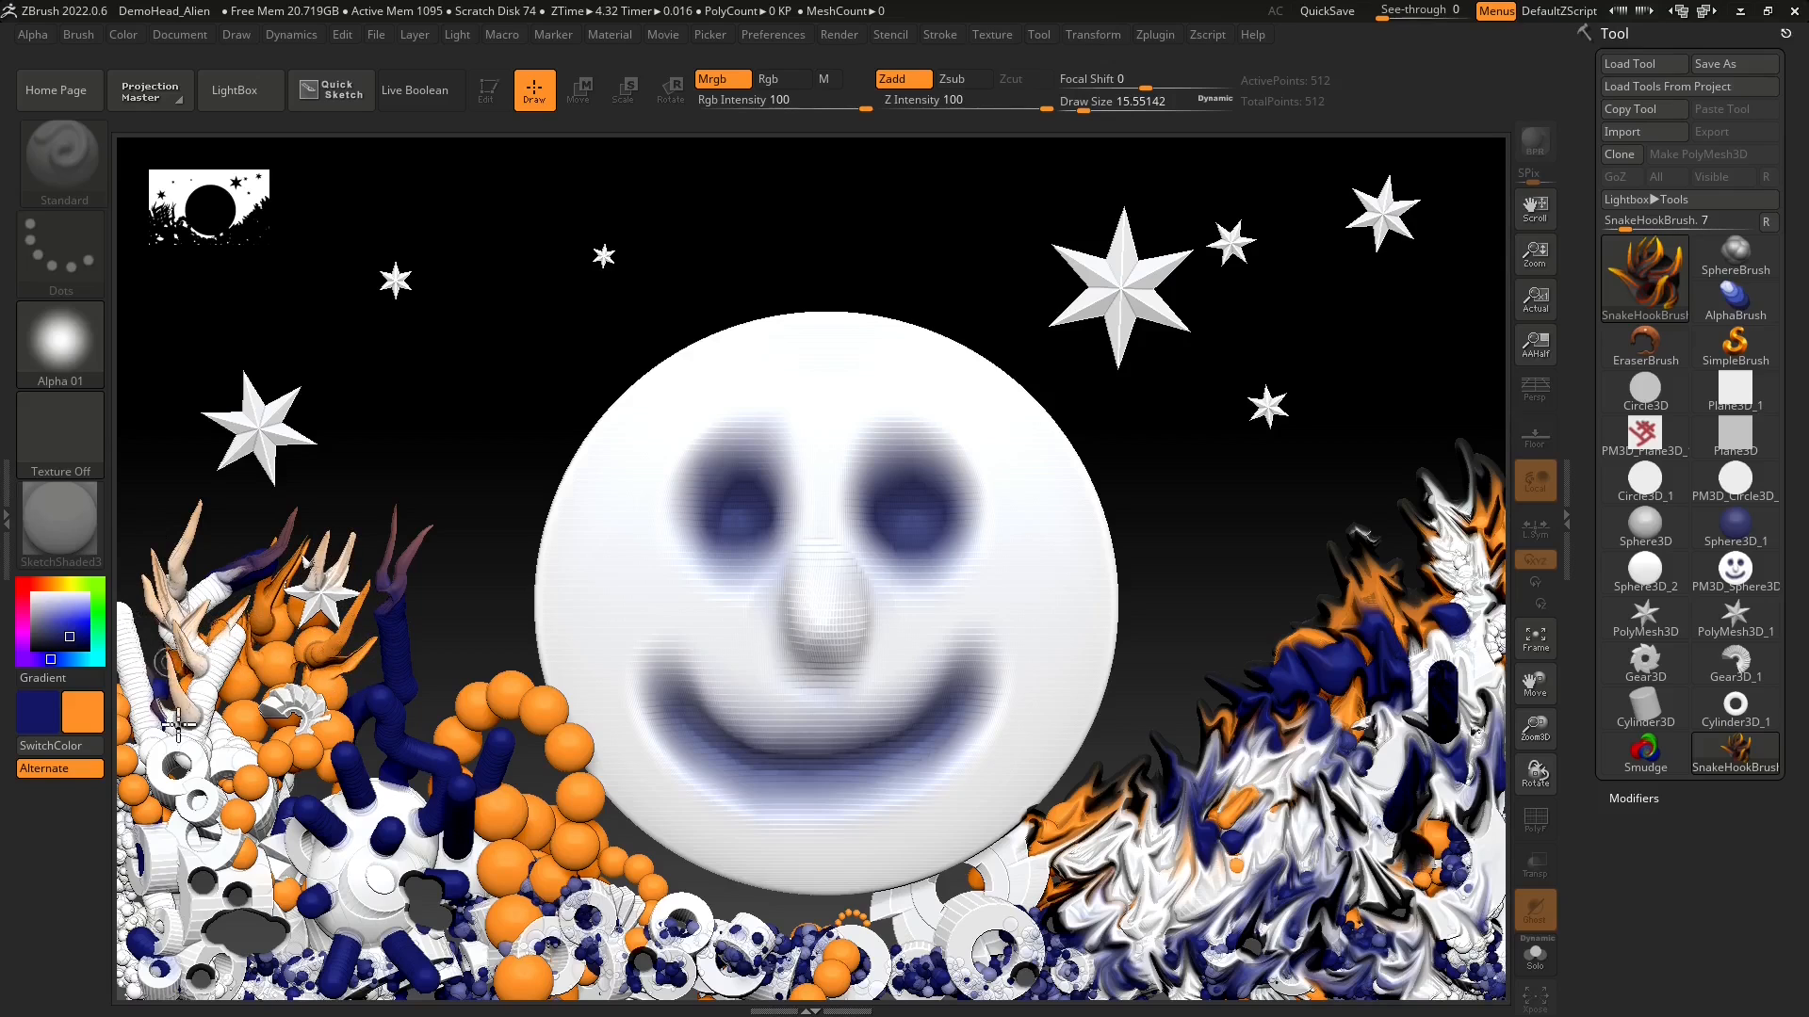
- Pull more snake-hook spikes from the white rings, orange spheres and tall navy rod in the left pile
left_click_drag(166, 789, 219, 772)
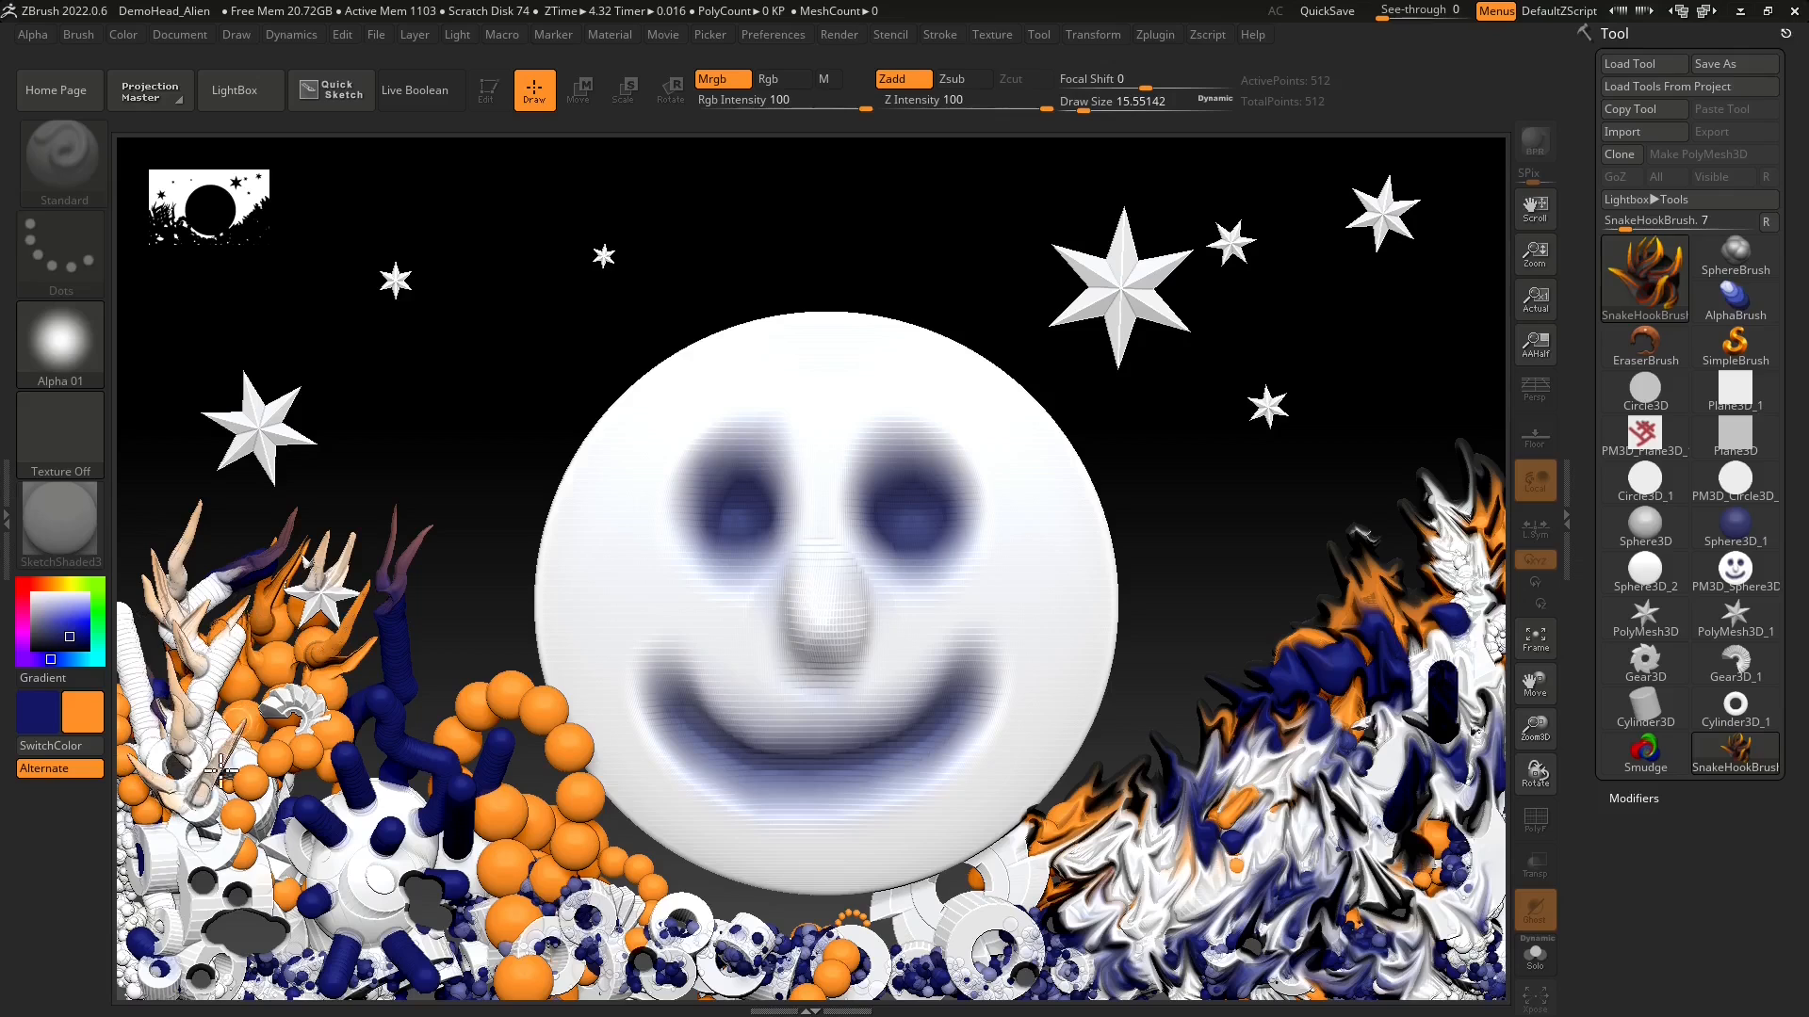
mouse_move(321, 743)
left_mouse_down()
mouse_move(368, 693)
mouse_move(396, 601)
left_mouse_up()
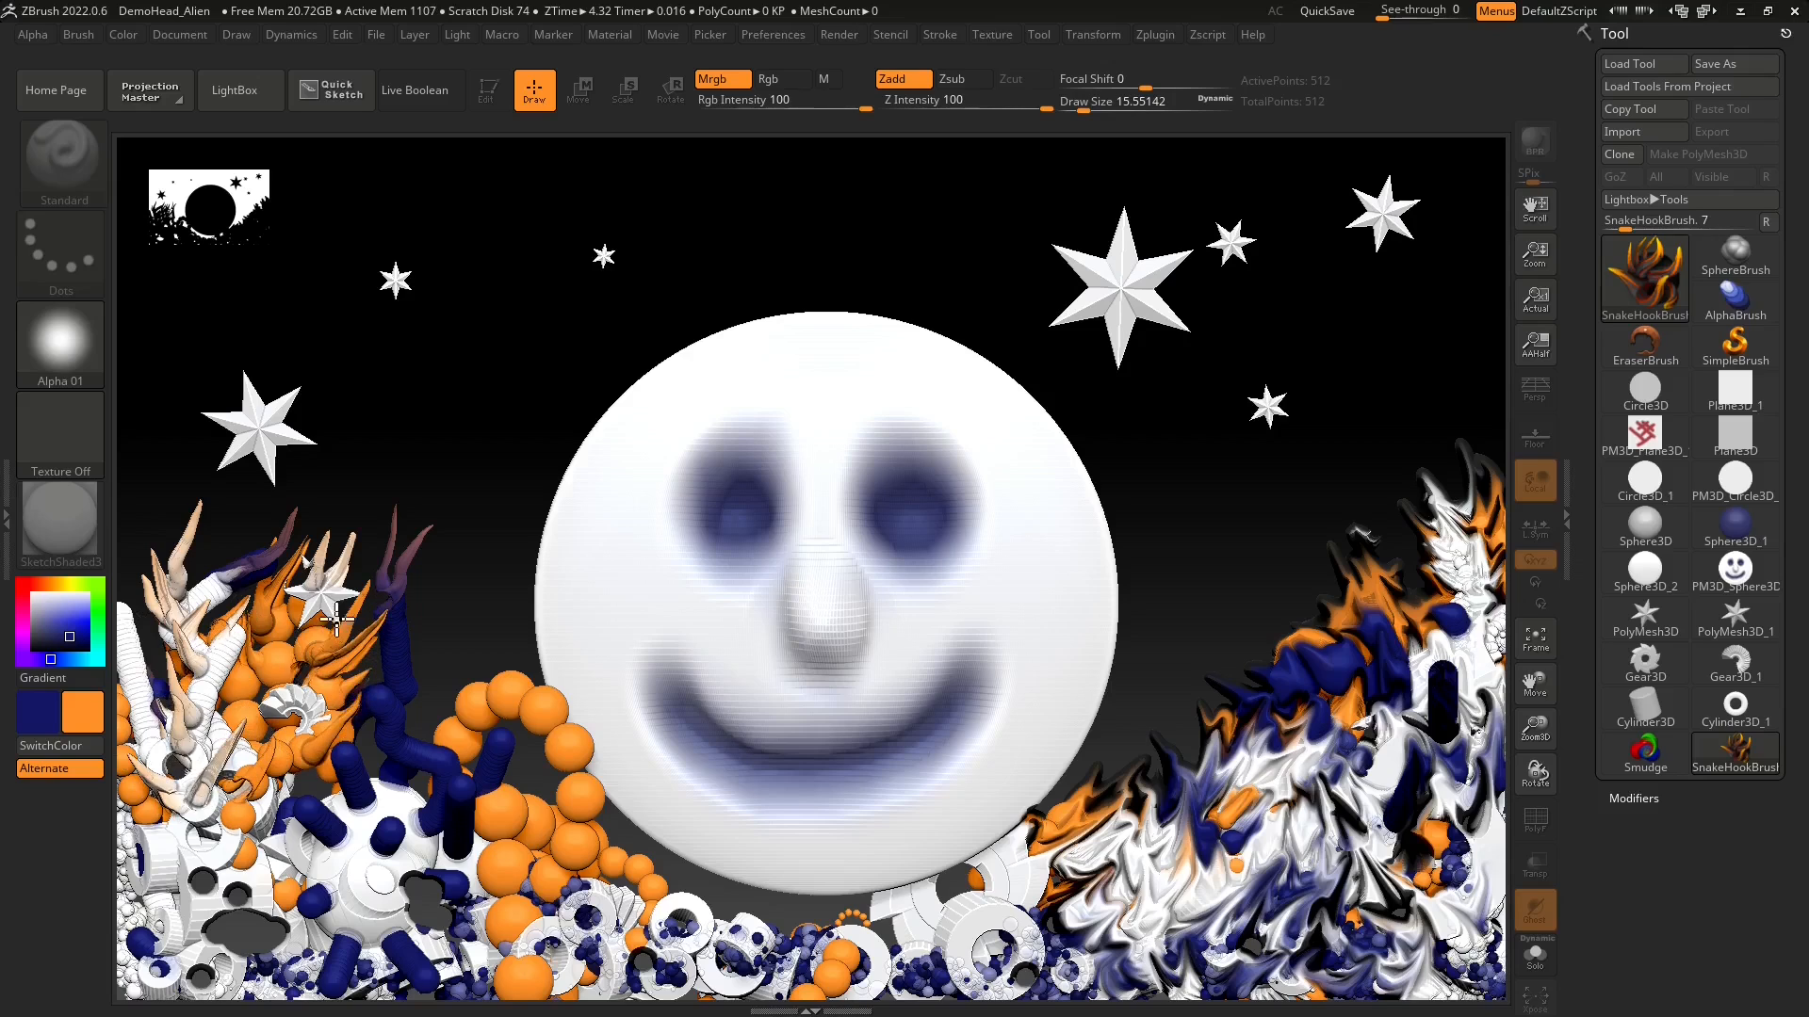
left_click_drag(311, 698, 267, 614)
left_click_drag(244, 748, 226, 713)
mouse_move(266, 774)
left_mouse_down()
mouse_move(327, 723)
mouse_move(350, 735)
left_mouse_up()
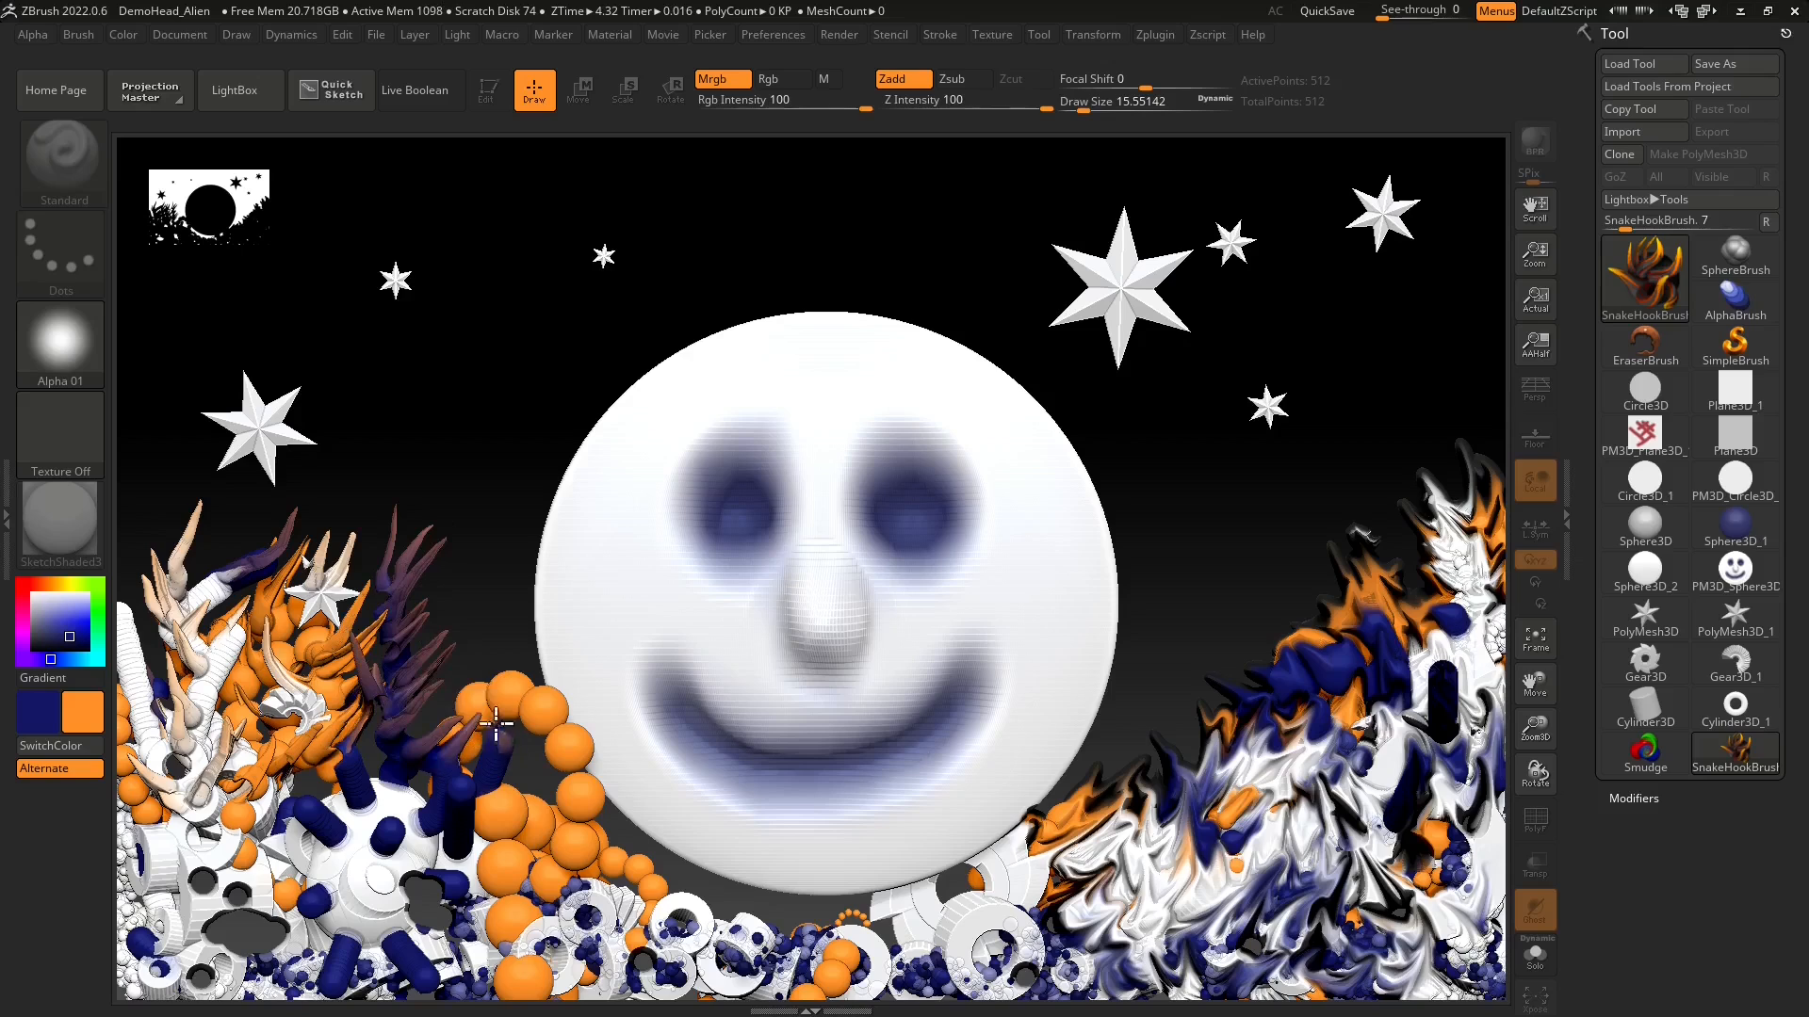
- Pull snake-hook spikes from the orange spheres left of the chin and from the upper side of the navy-spiked white ball
left_click_drag(497, 724, 445, 666)
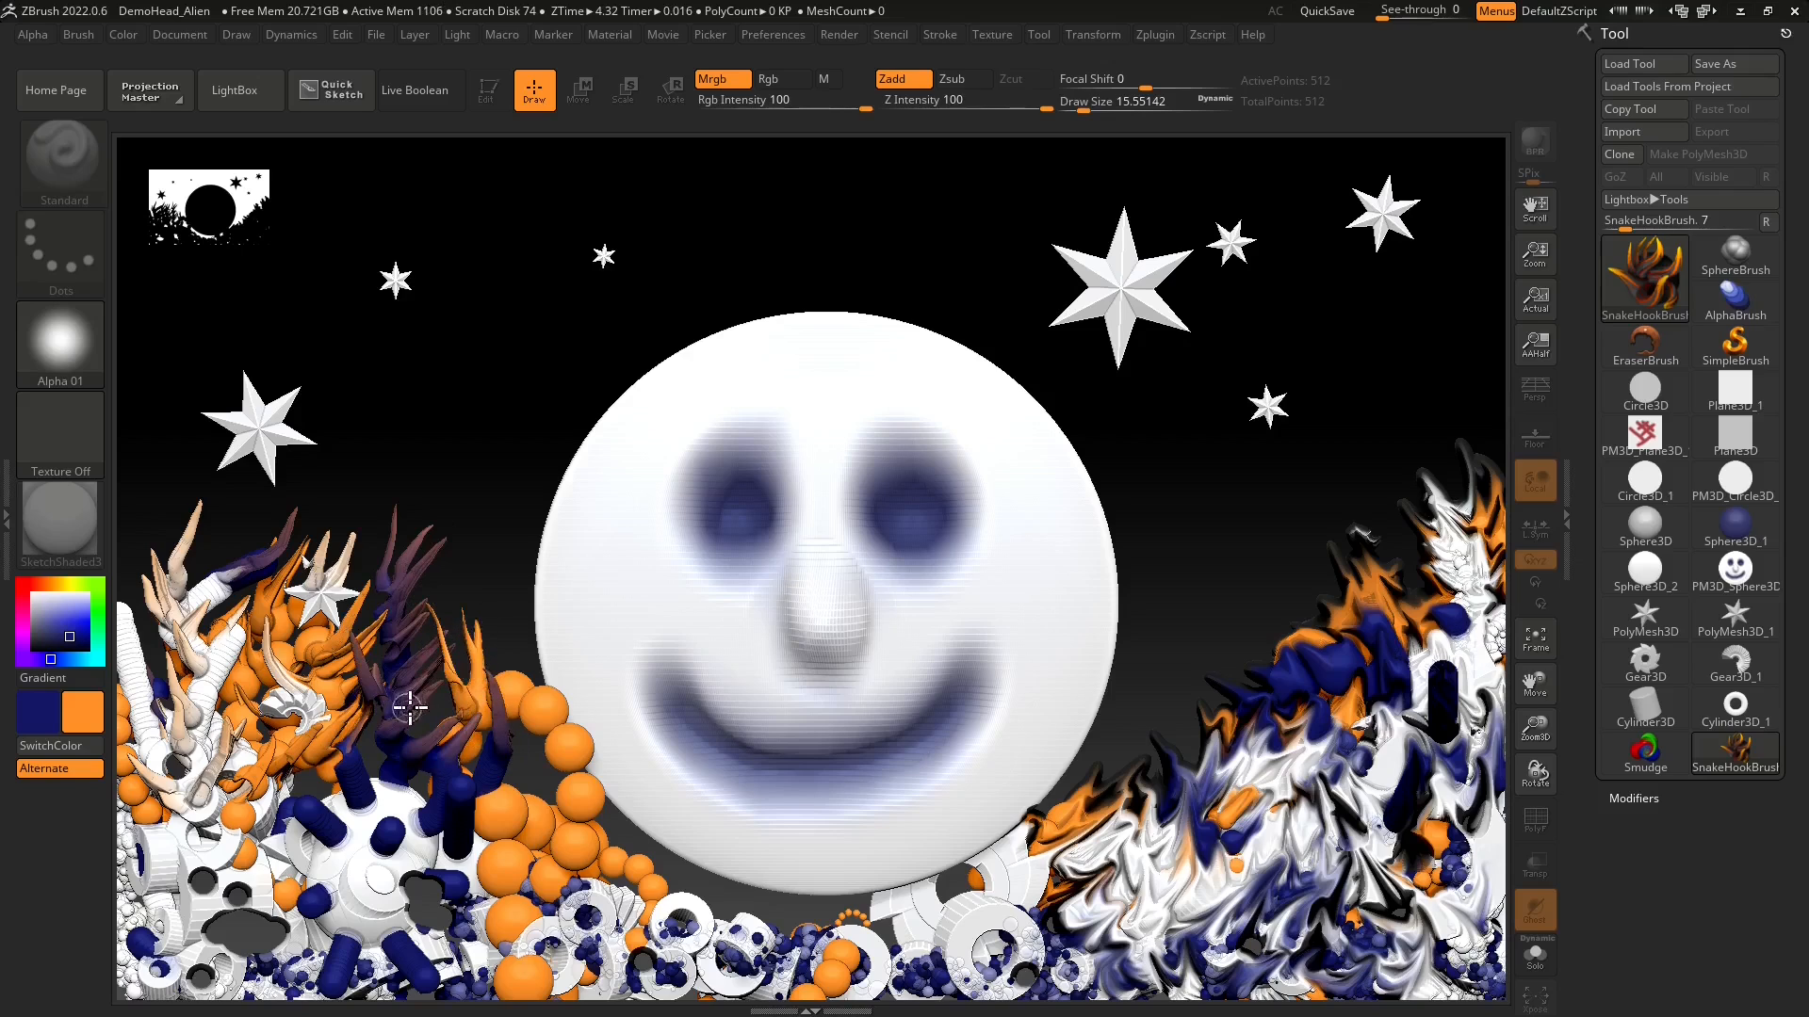
left_click_drag(352, 776, 366, 712)
left_click_drag(405, 801, 425, 731)
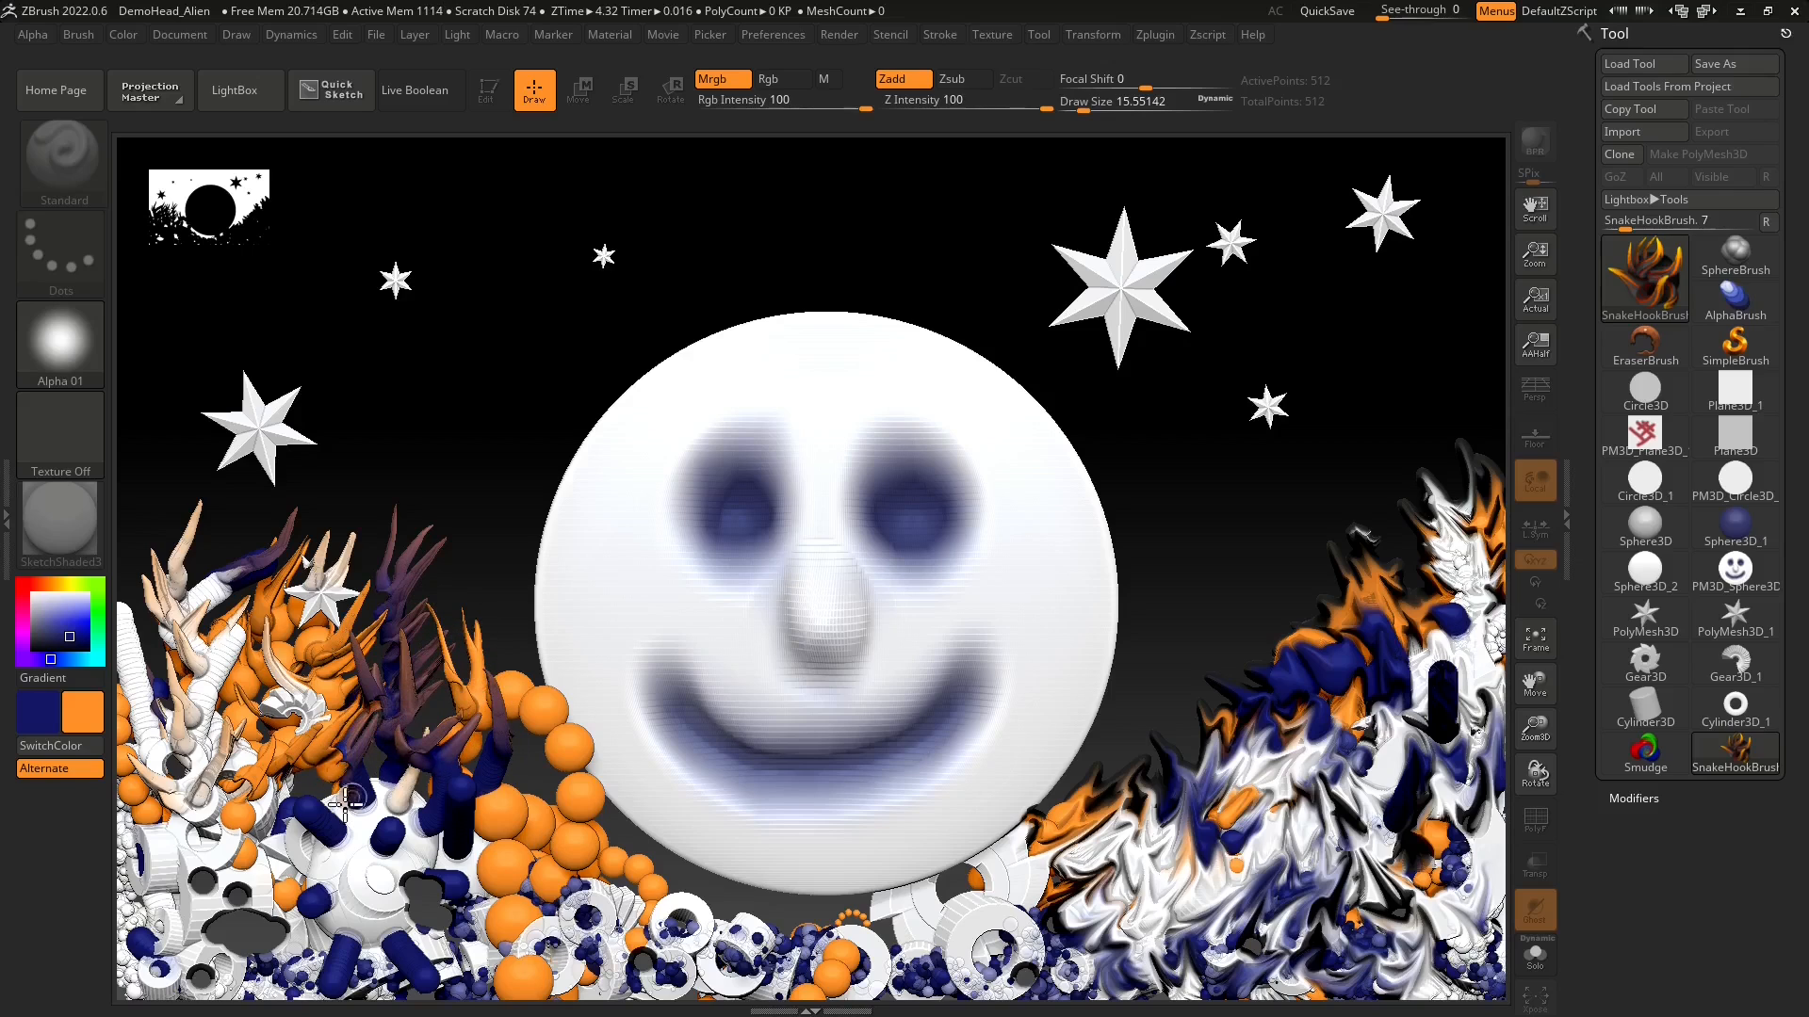
left_click_drag(349, 808, 304, 741)
mouse_move(320, 800)
left_mouse_down()
mouse_move(272, 756)
mouse_move(219, 757)
mouse_move(162, 711)
left_mouse_up()
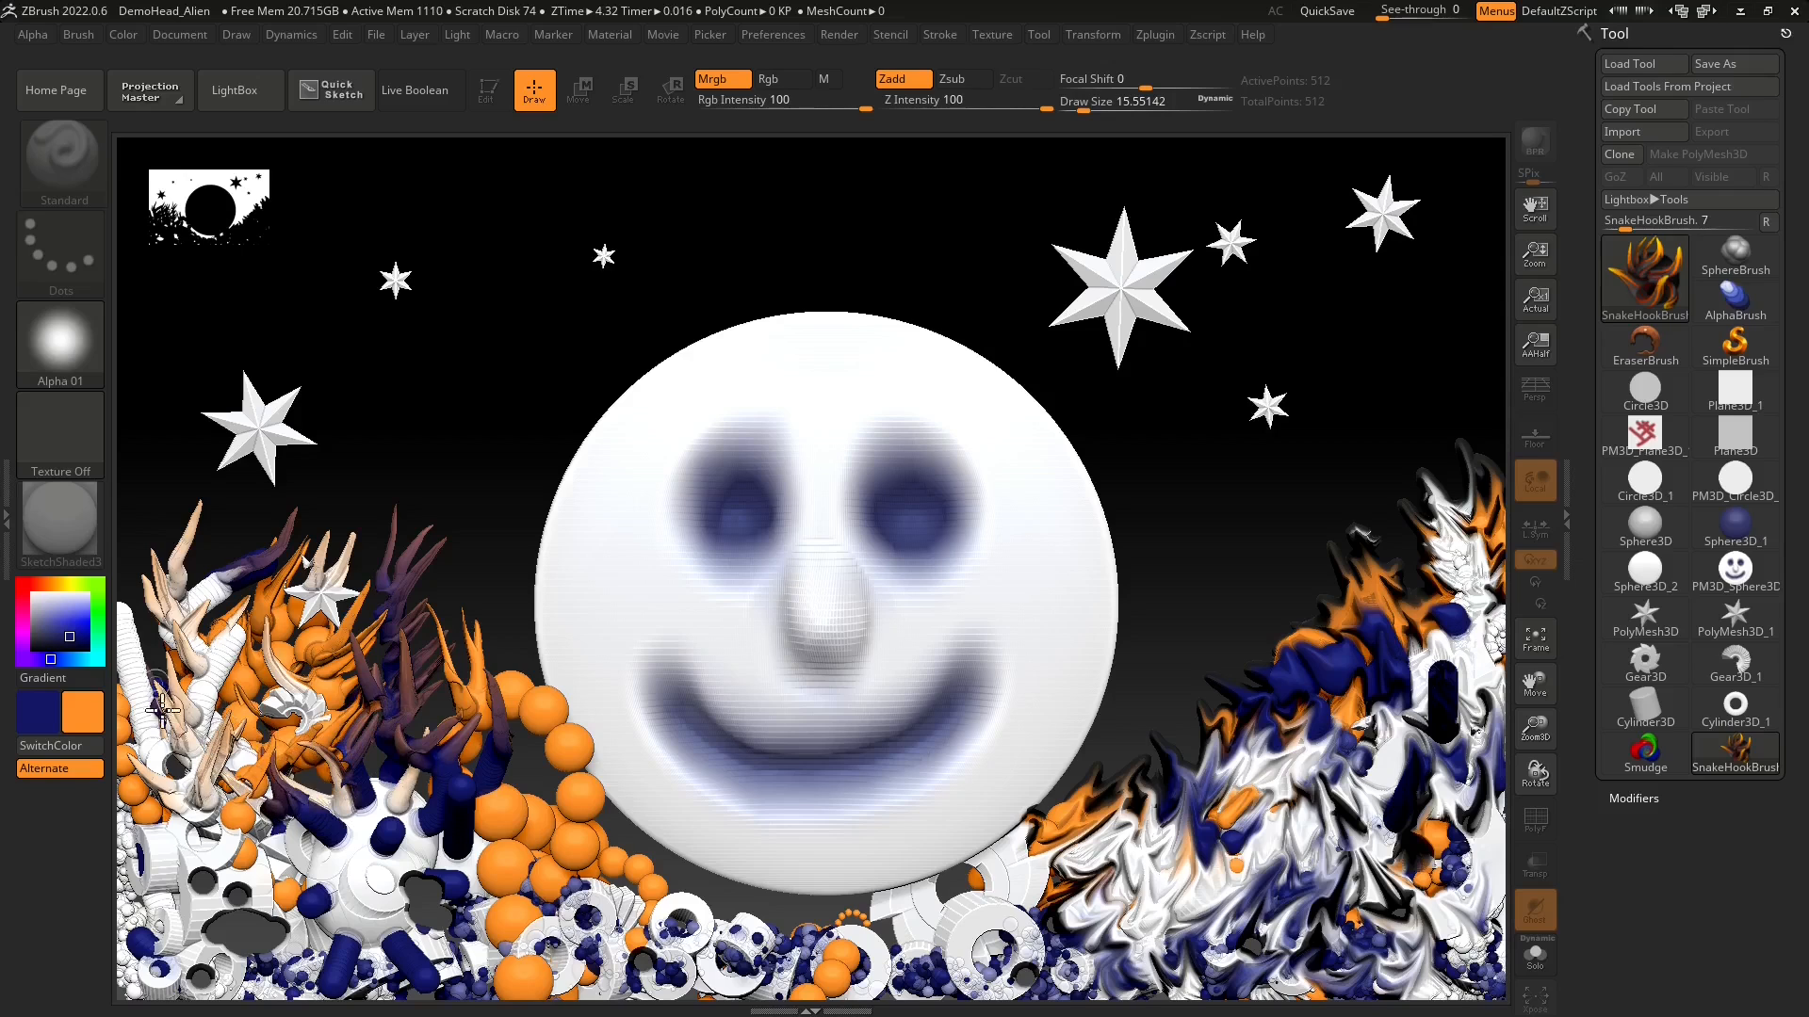
- Use the FiberBrush to grow a small patch of fibres over the erased holes in the lower-left pile
left_click(1644, 275)
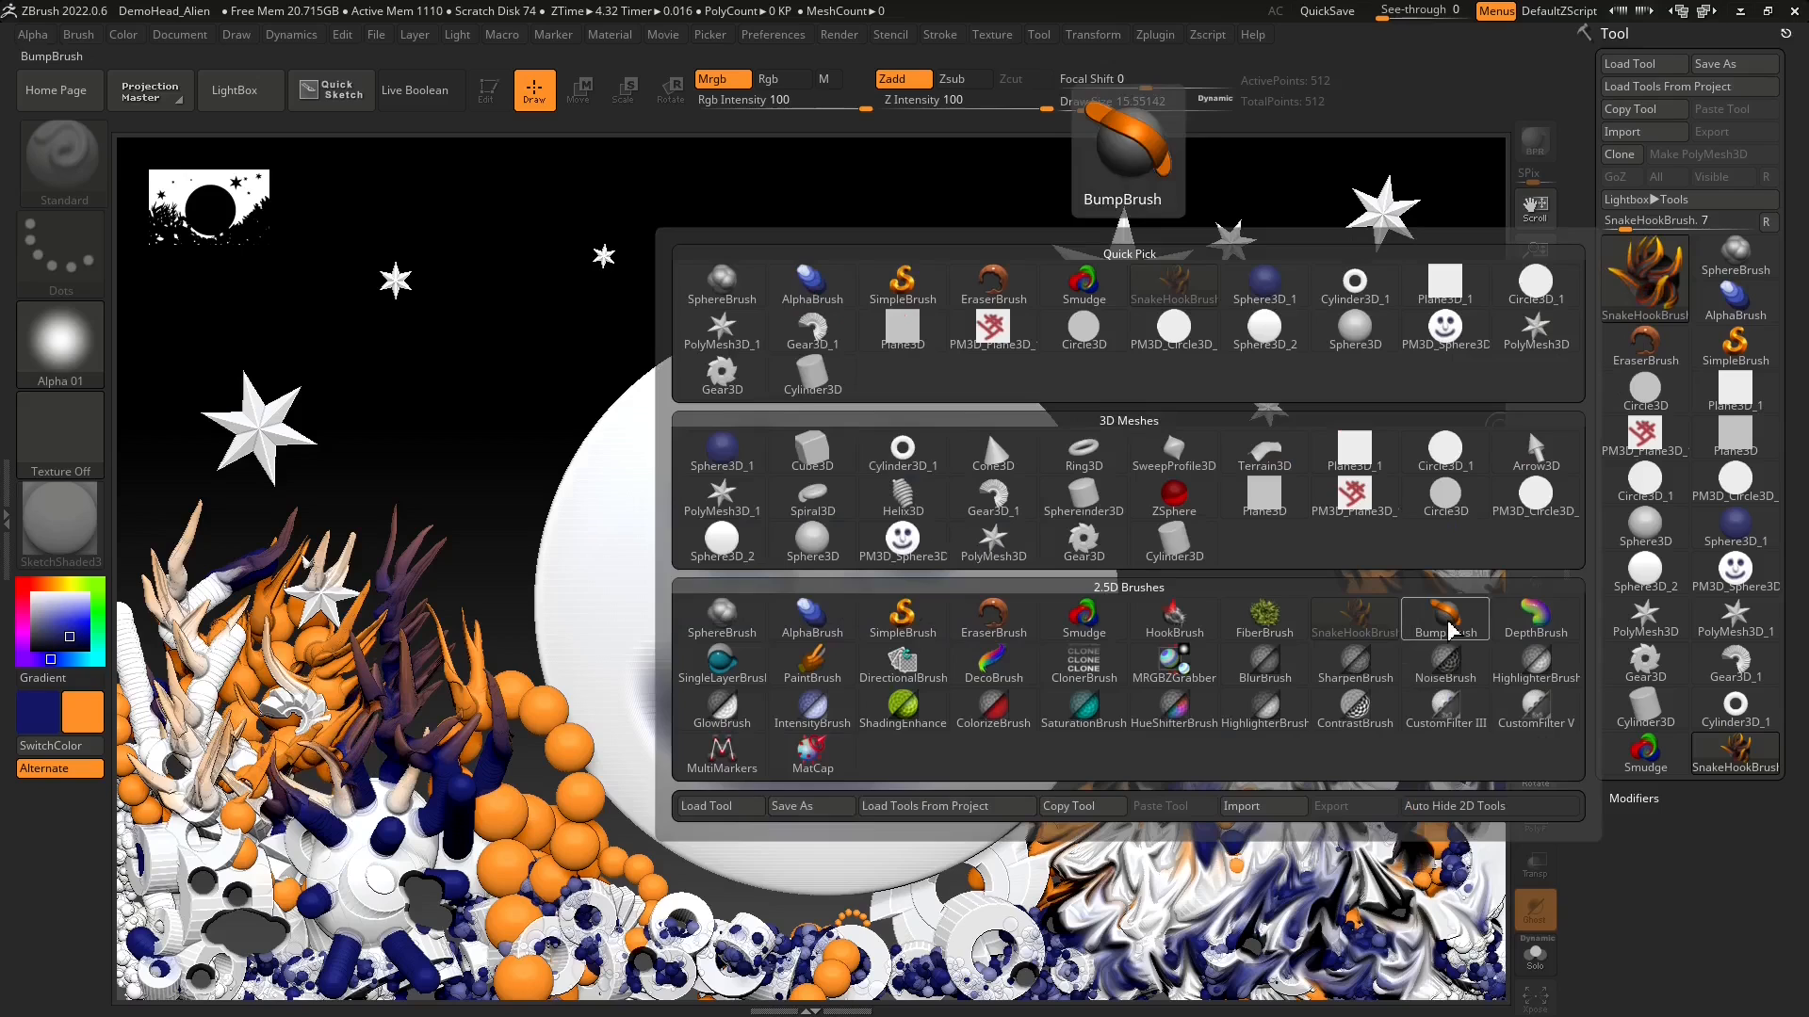
left_click(1256, 637)
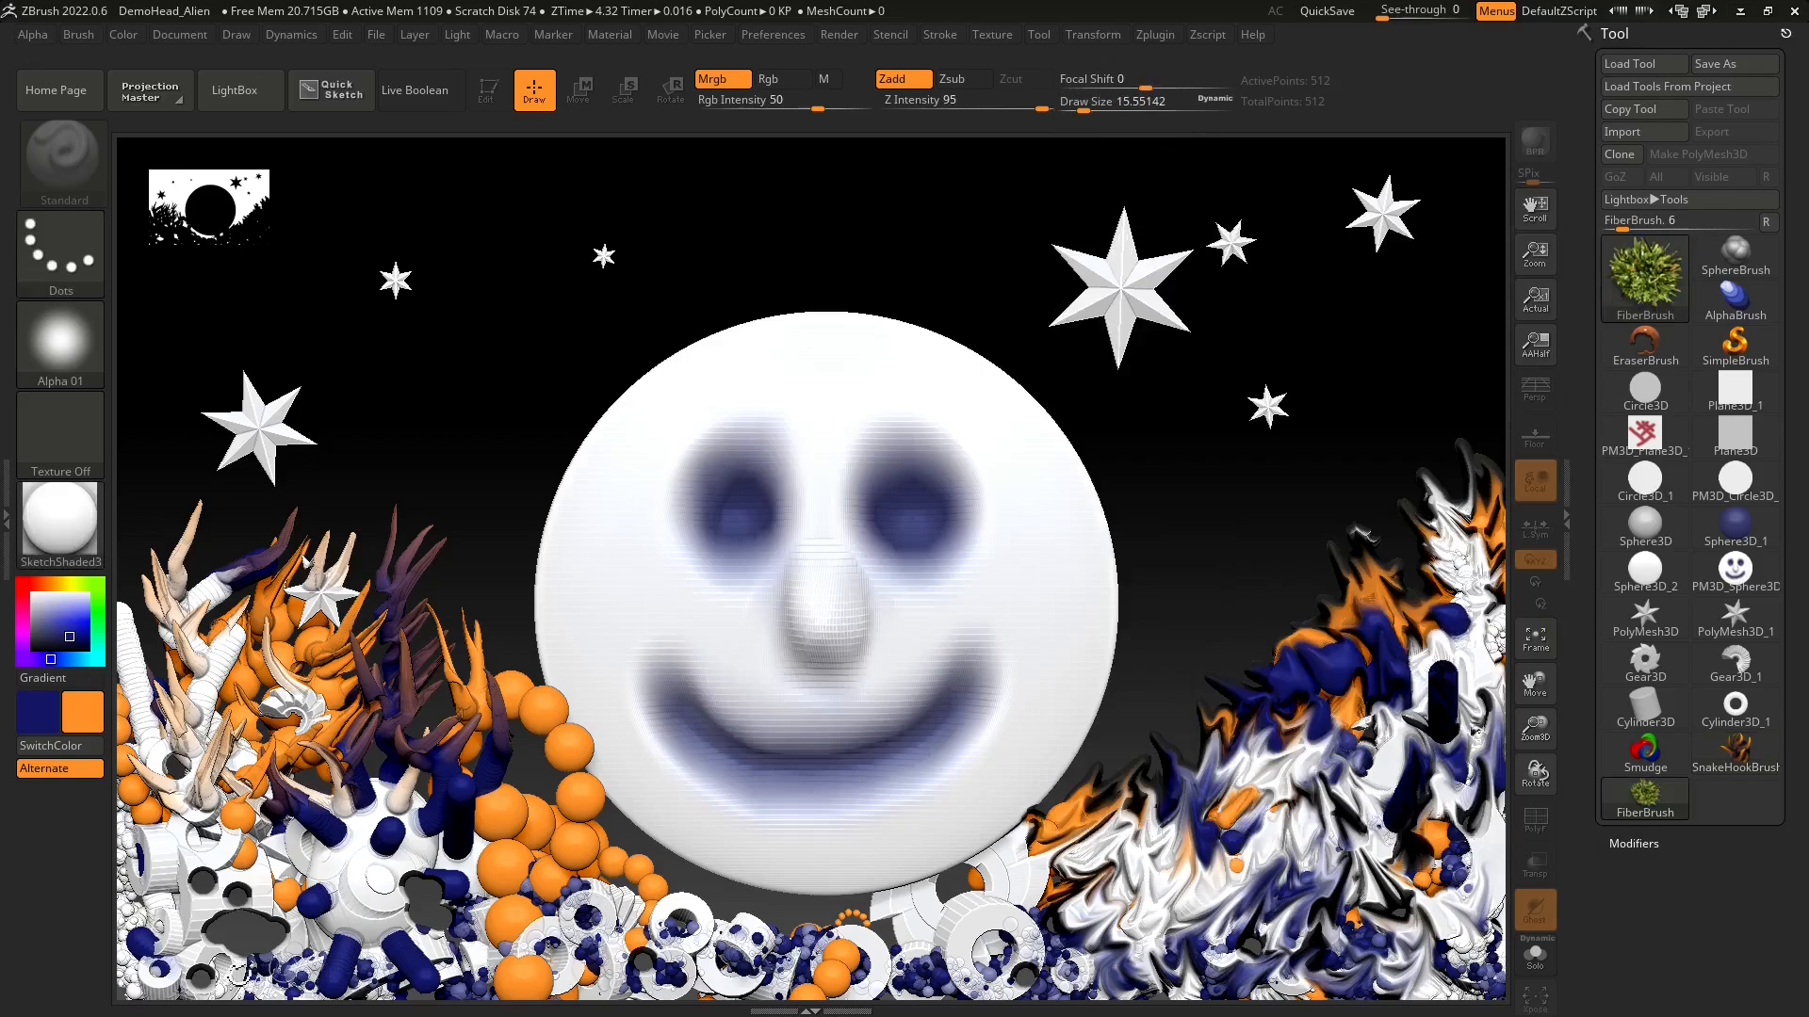
mouse_move(243, 943)
left_mouse_down()
mouse_move(285, 909)
mouse_move(205, 915)
mouse_move(251, 872)
mouse_move(278, 917)
left_mouse_up()
- Set the RGB intensity to 70, enlarge the FiberBrush to about 74, and cover the lower-left corner of the pile with fur
left_click_drag(817, 109, 839, 109)
left_click_drag(1100, 112, 1112, 112)
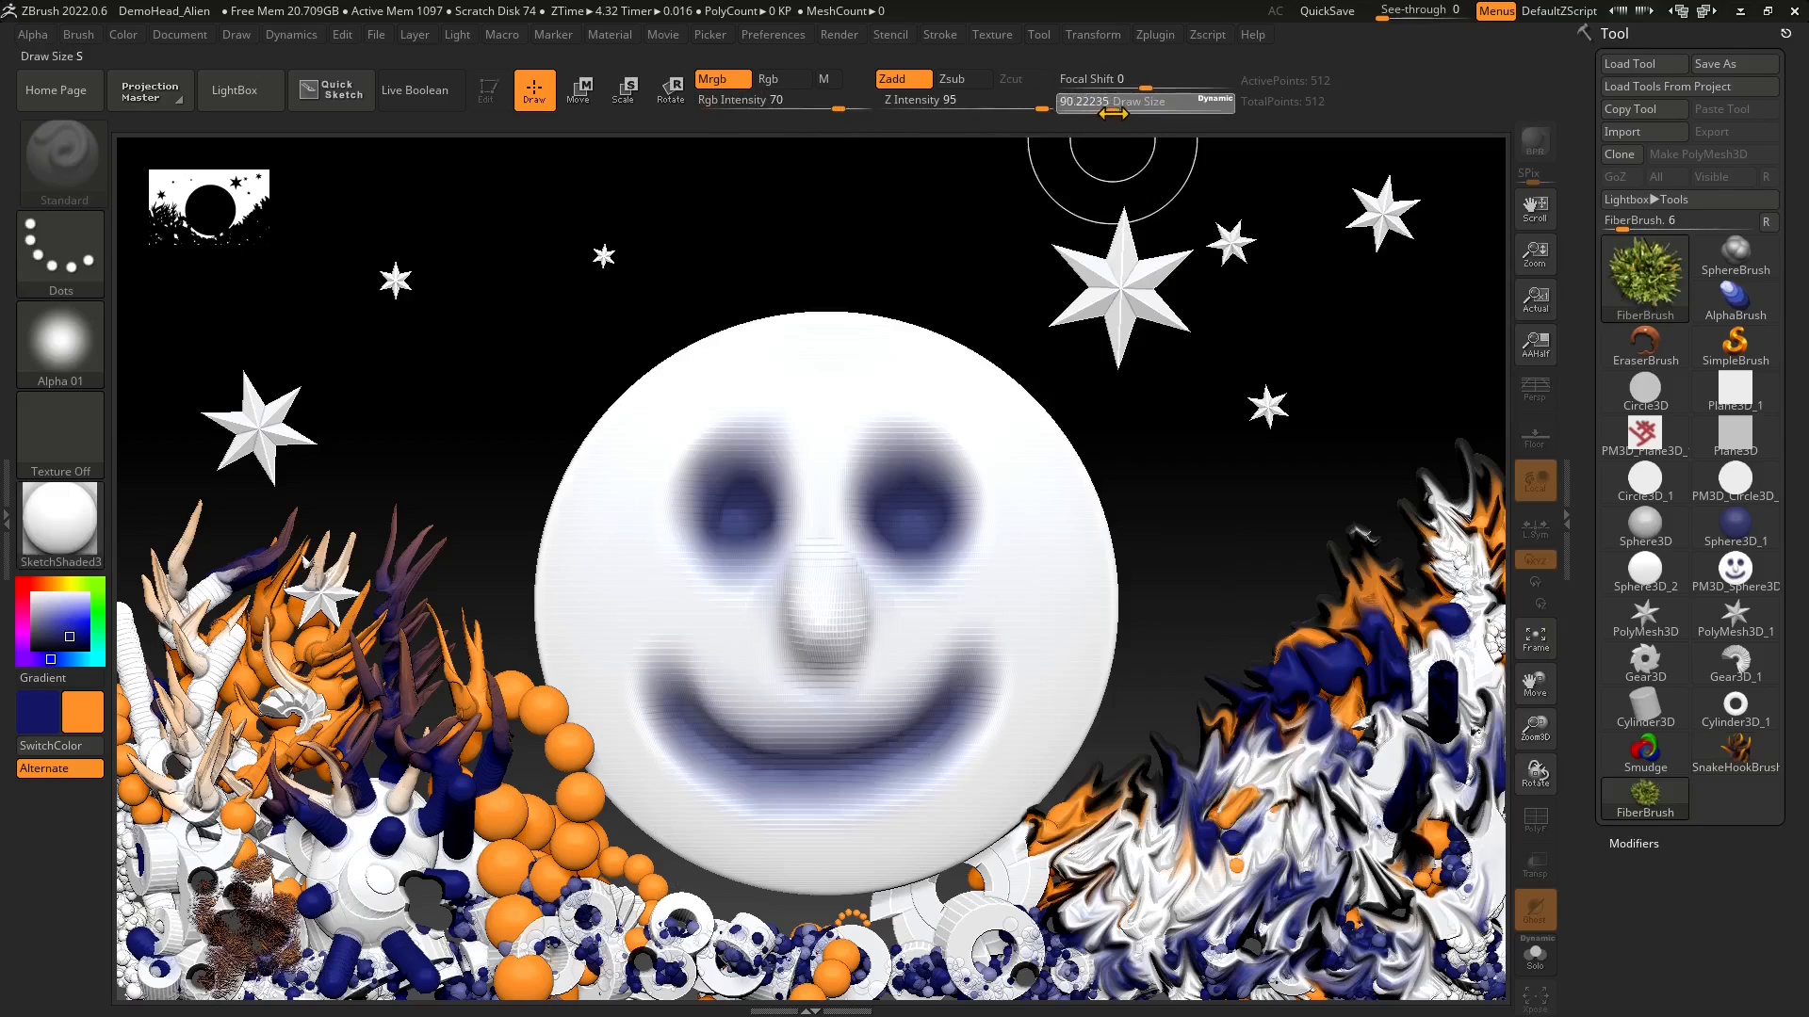
mouse_move(264, 886)
left_mouse_down()
mouse_move(166, 955)
mouse_move(145, 945)
mouse_move(137, 969)
mouse_move(177, 953)
left_mouse_up()
mouse_move(315, 963)
left_mouse_down()
mouse_move(365, 996)
mouse_move(213, 931)
left_mouse_up()
left_click(151, 880)
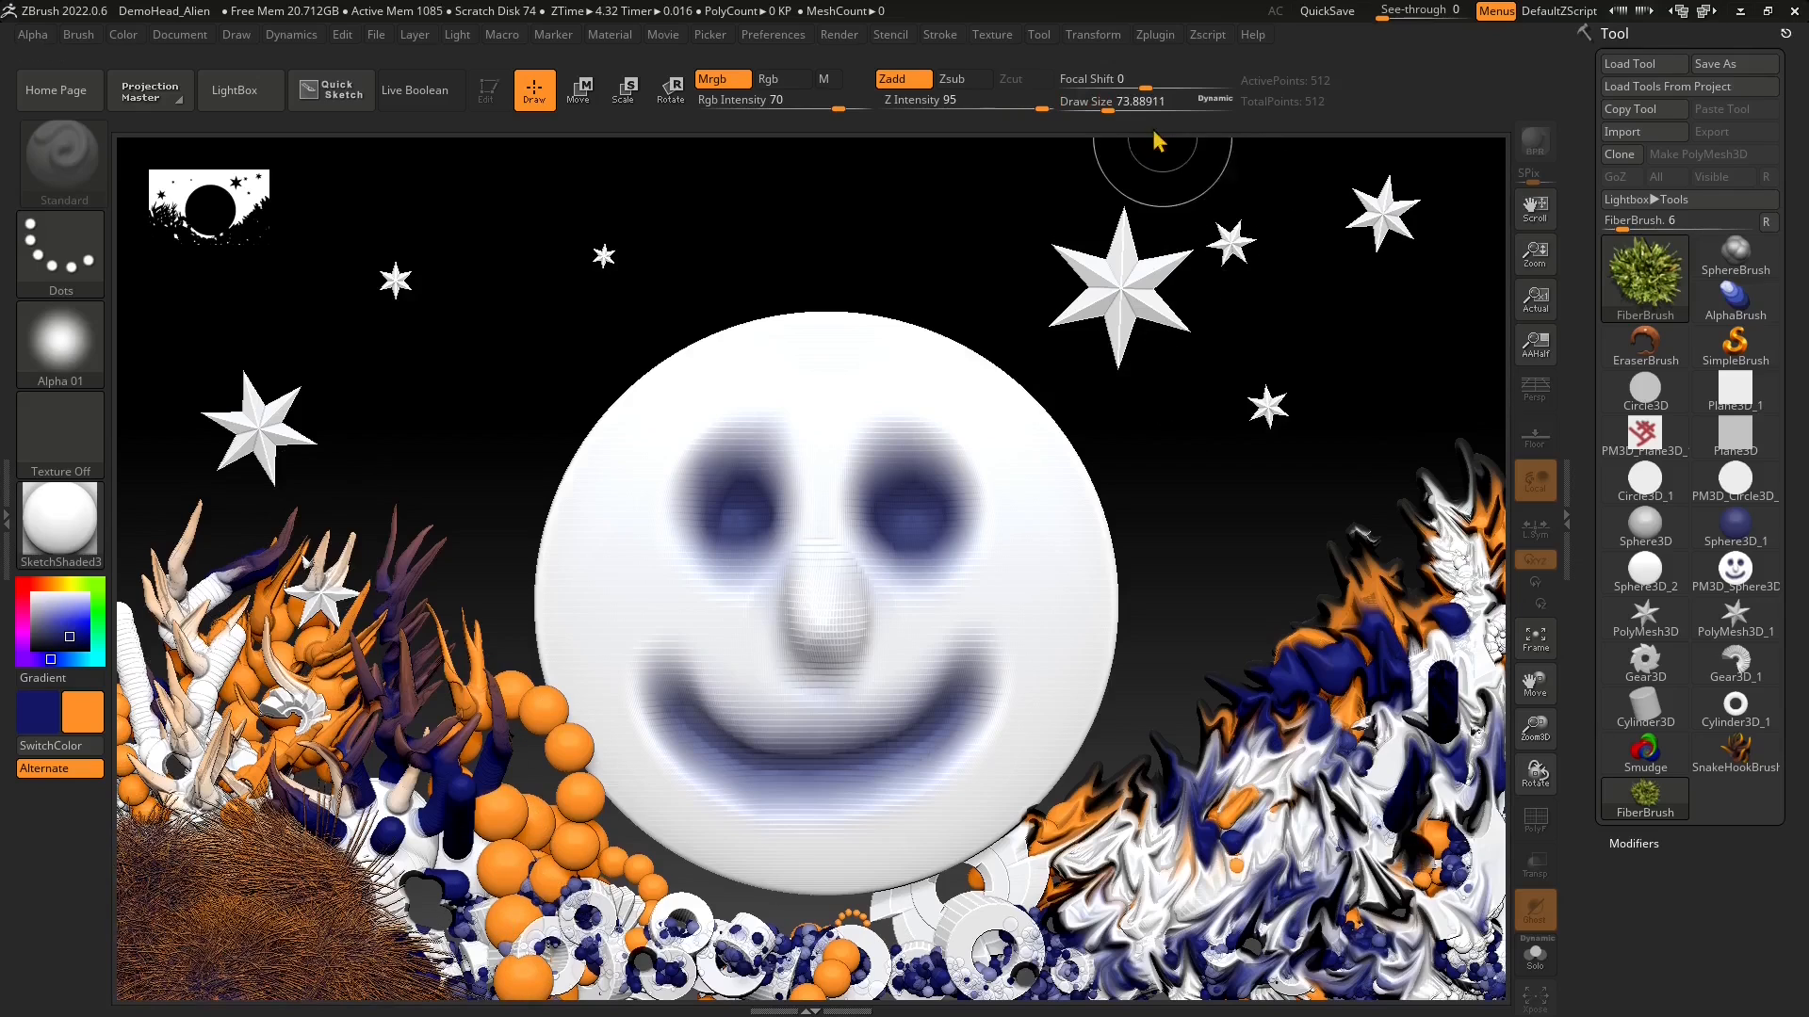
- Reduce the FiberBrush draw size to about 56 and paint fur patches along the lower edge from the left pile to the right pile
left_click_drag(1159, 108, 1090, 108)
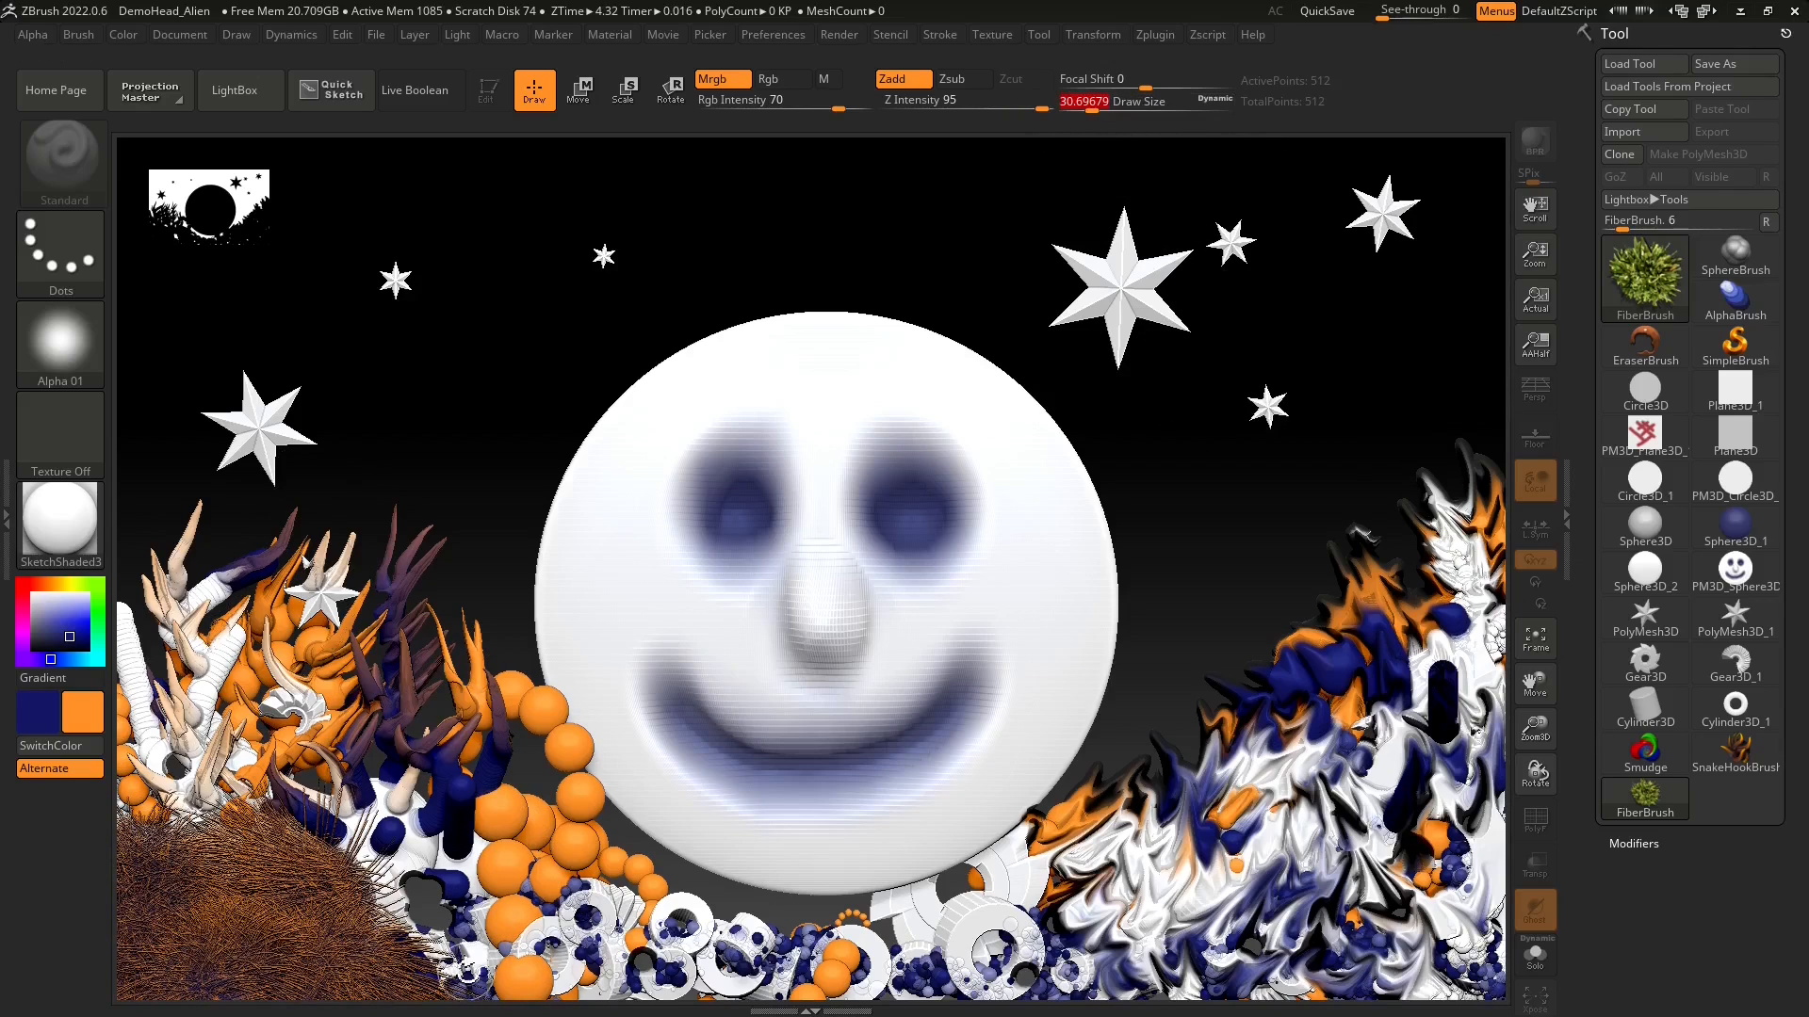
left_click_drag(415, 989, 1220, 984)
left_click(1103, 109)
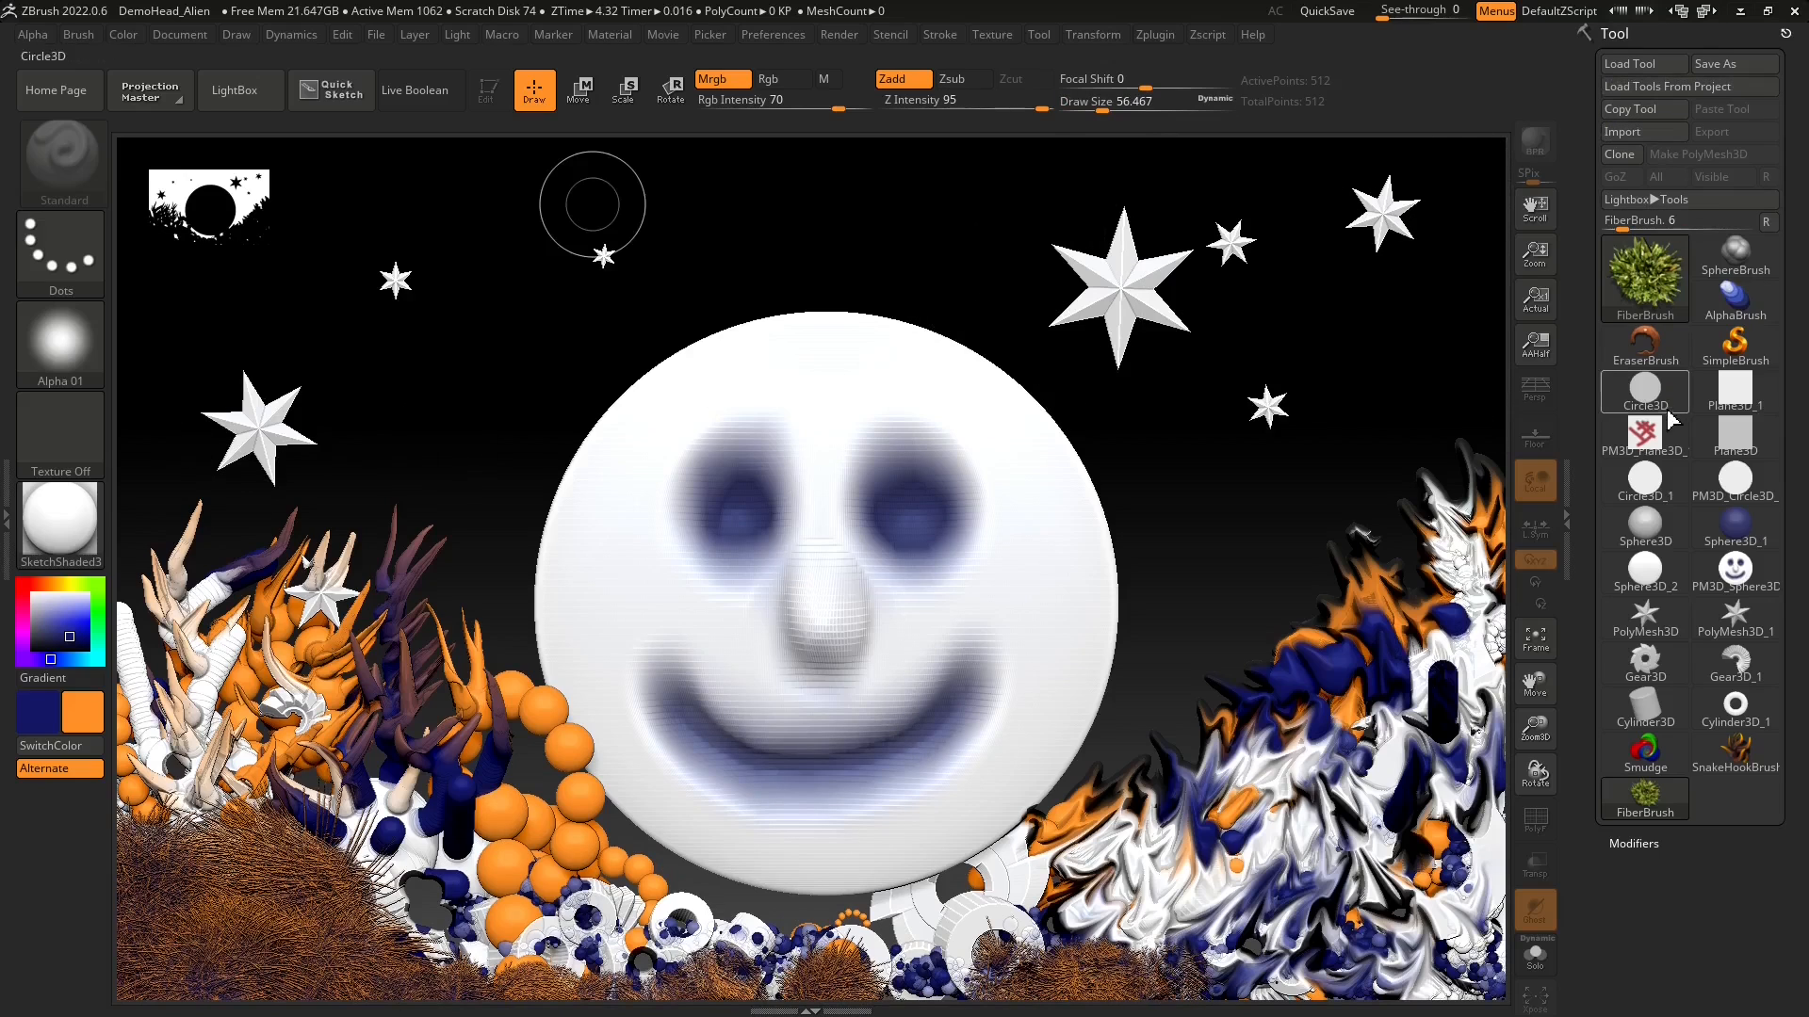
- Use the HueShifterBrush at draw size 56 to shift the colours of the right pile's smudged shapes and the fur along the lower edge
left_click(1647, 283)
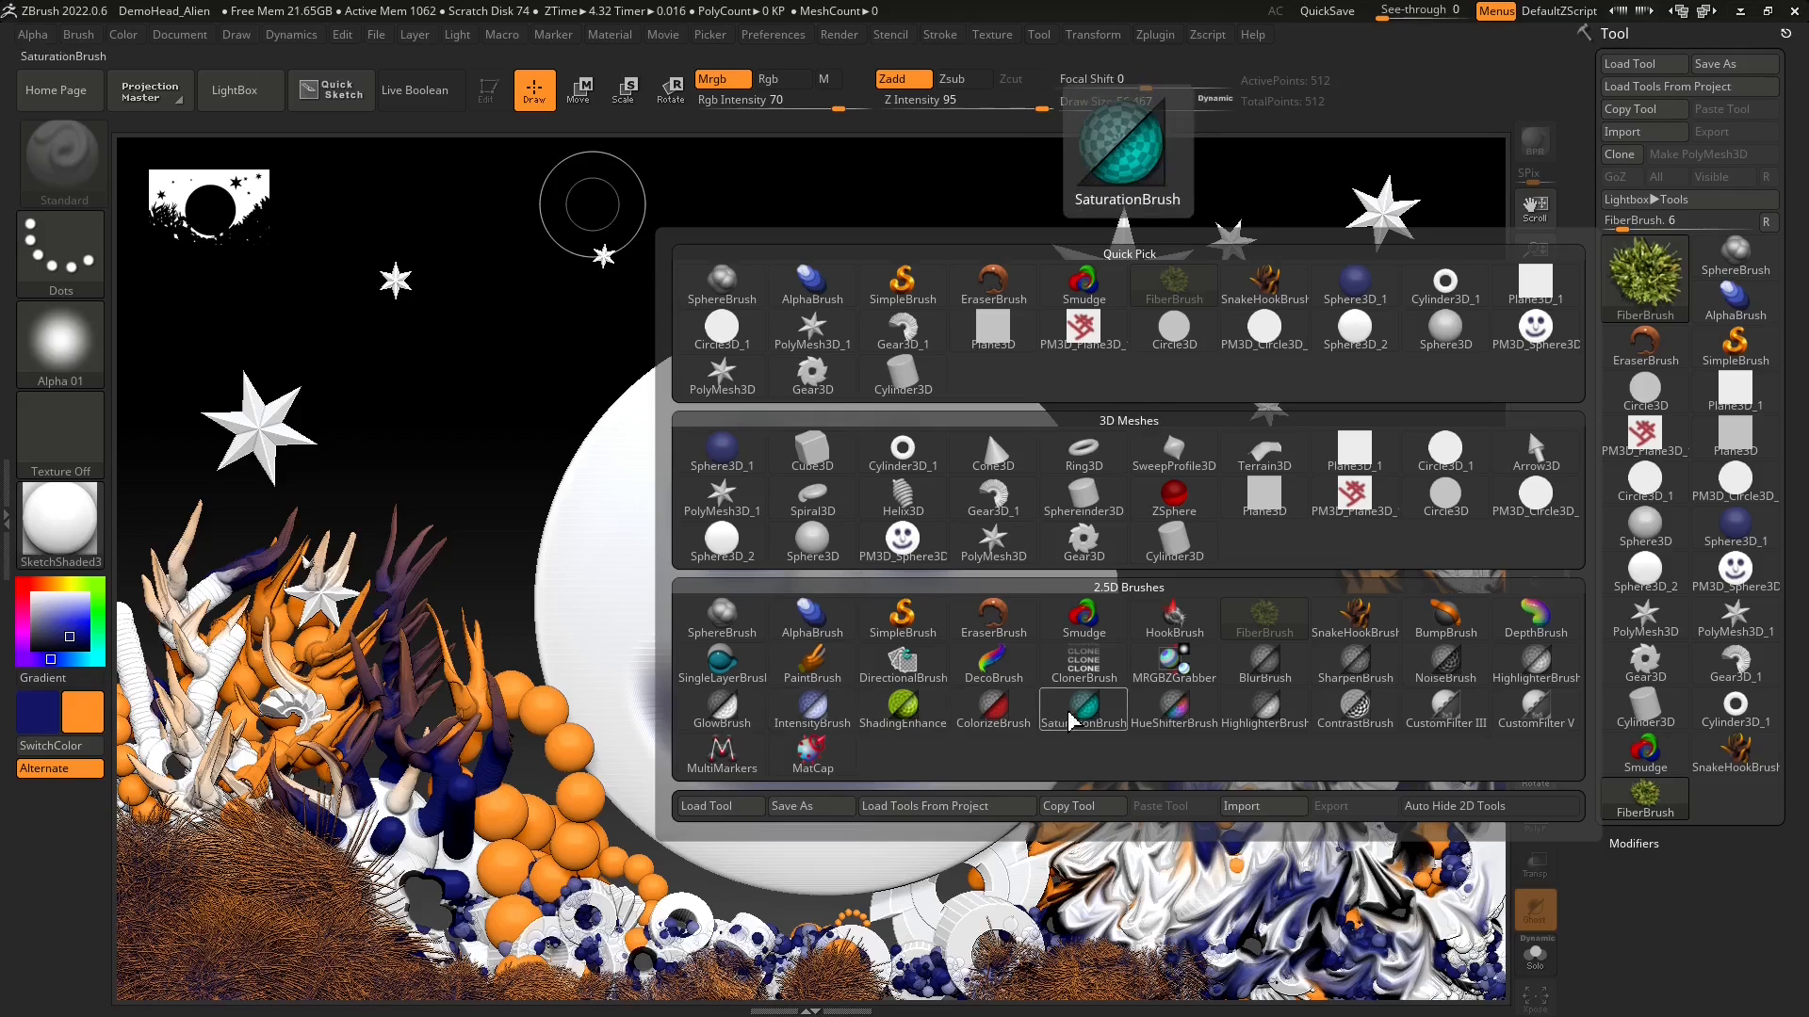
left_click(1174, 709)
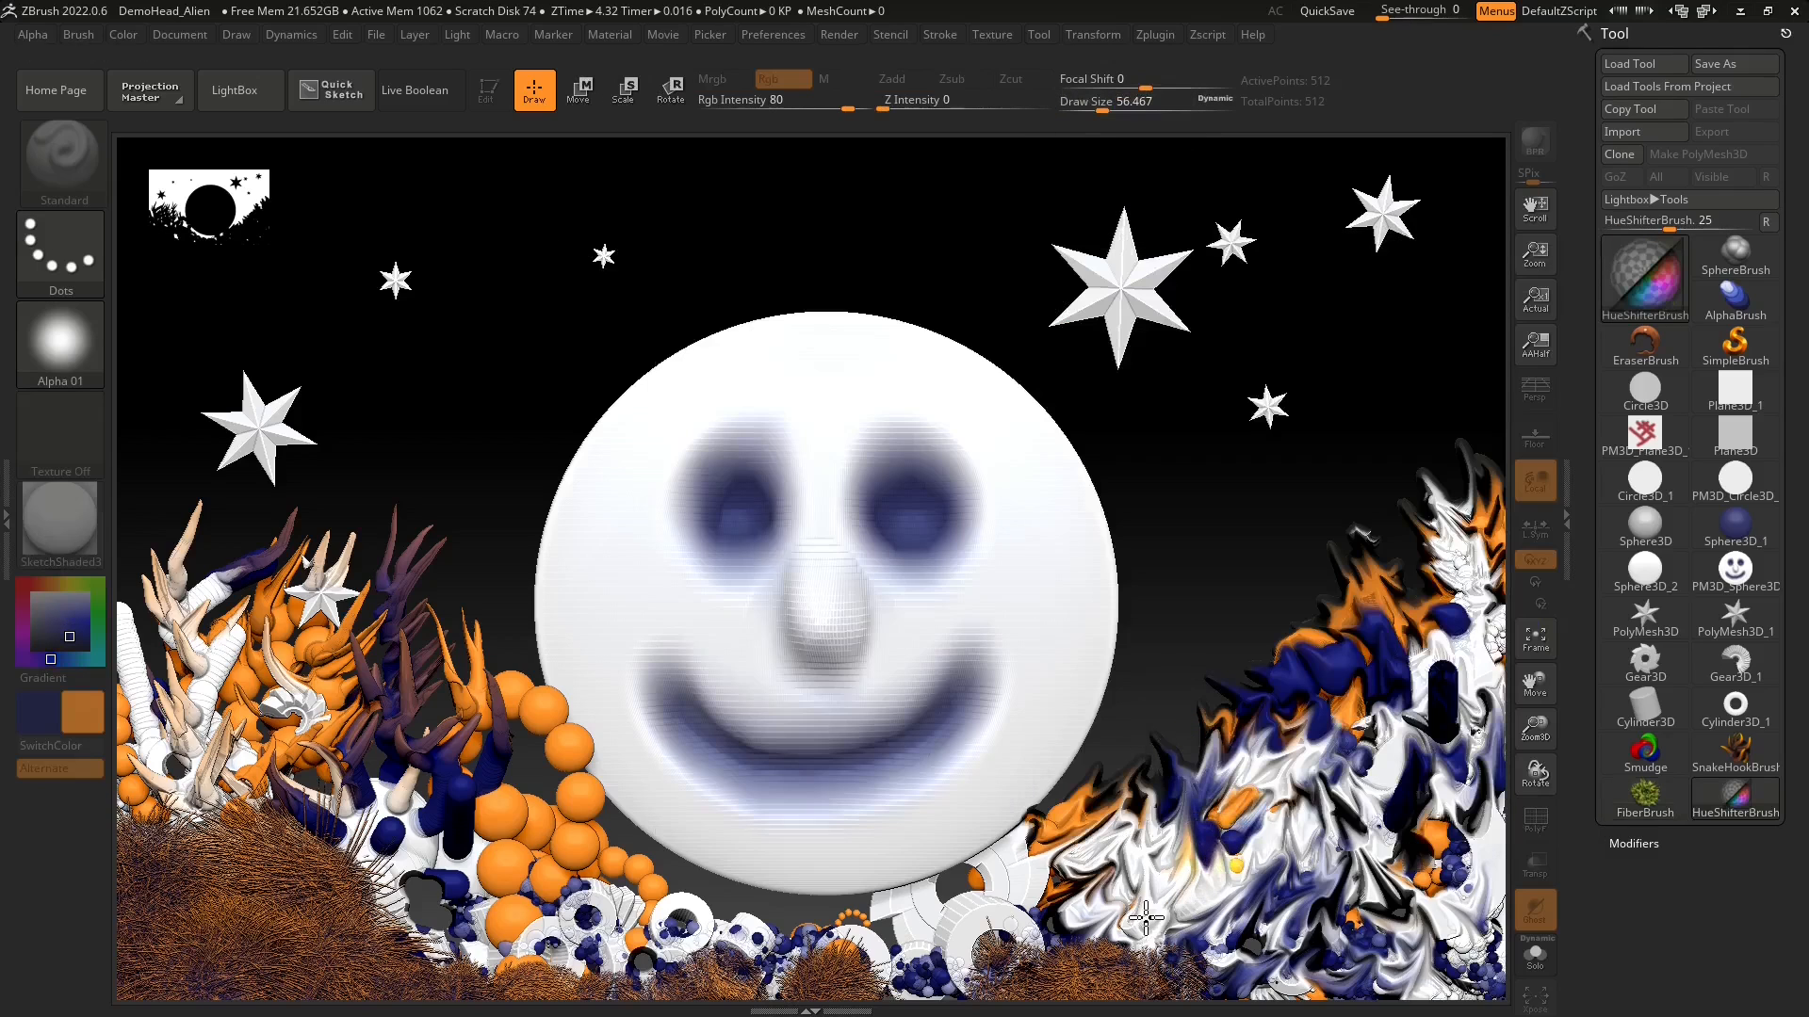
left_click_drag(1146, 917, 1298, 855)
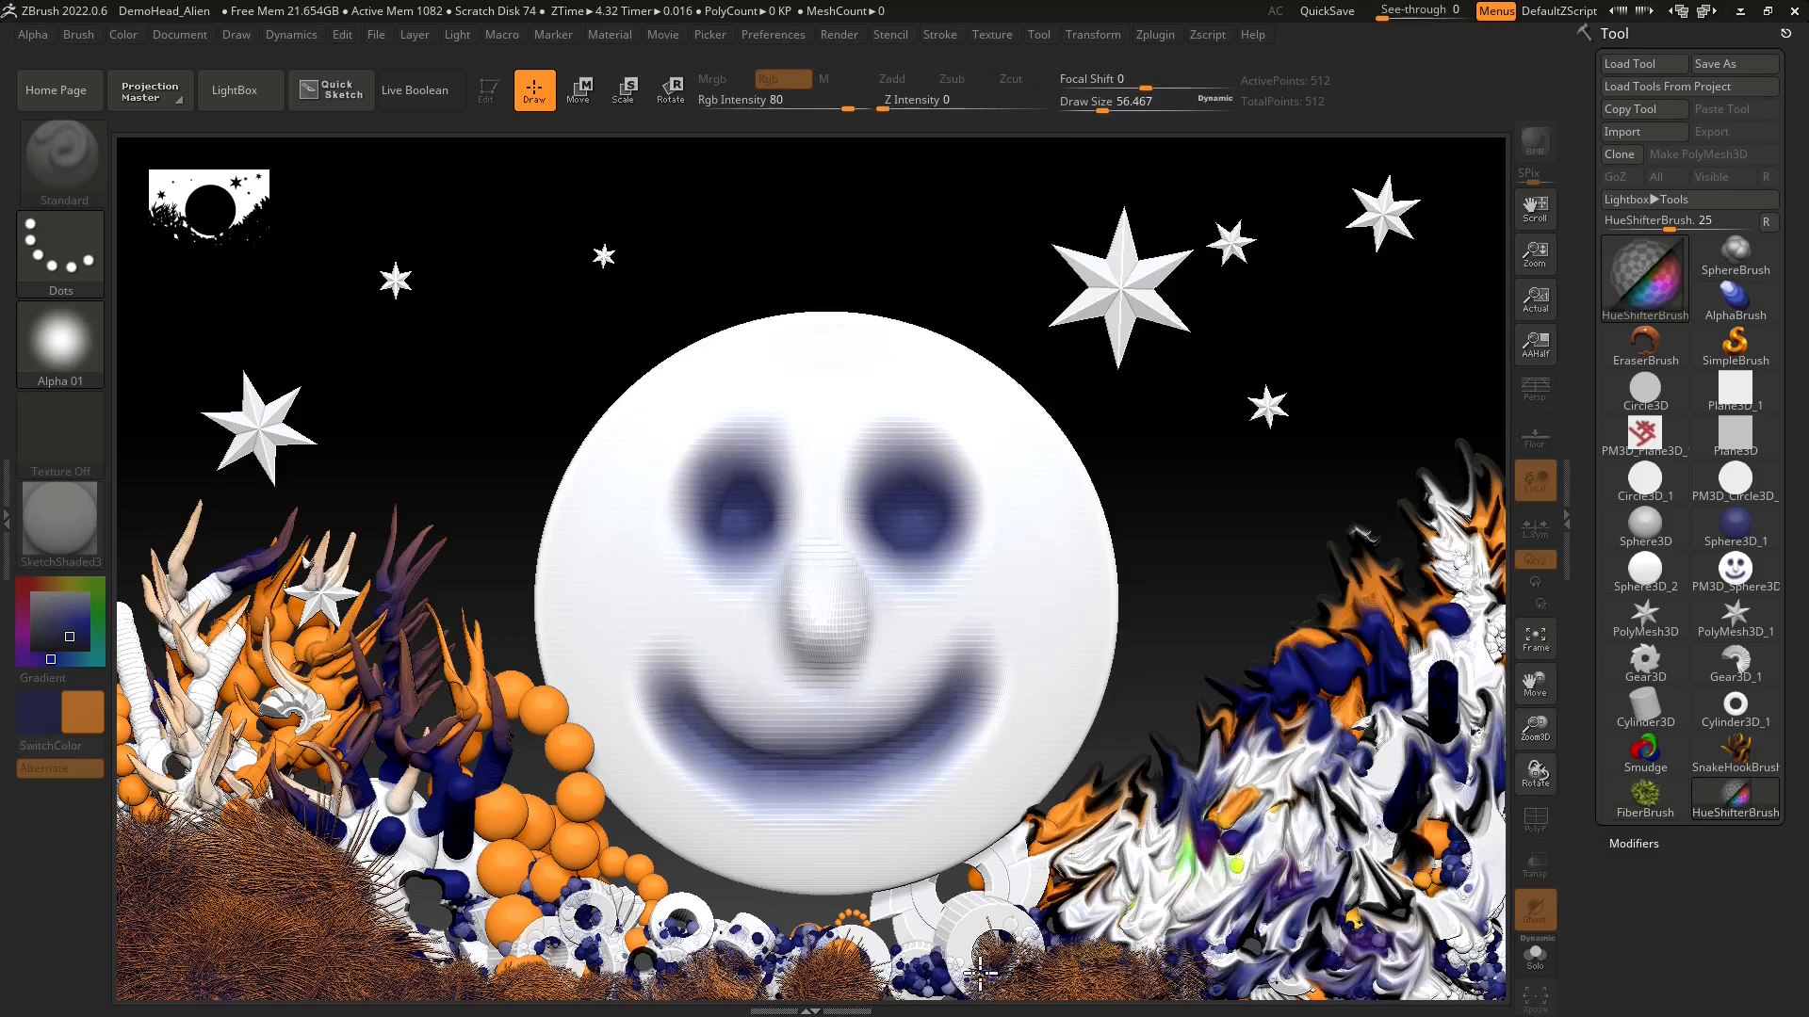
left_click_drag(1046, 985, 1107, 965)
mouse_move(193, 951)
left_mouse_down()
mouse_move(274, 961)
mouse_move(142, 957)
mouse_move(113, 832)
left_mouse_up()
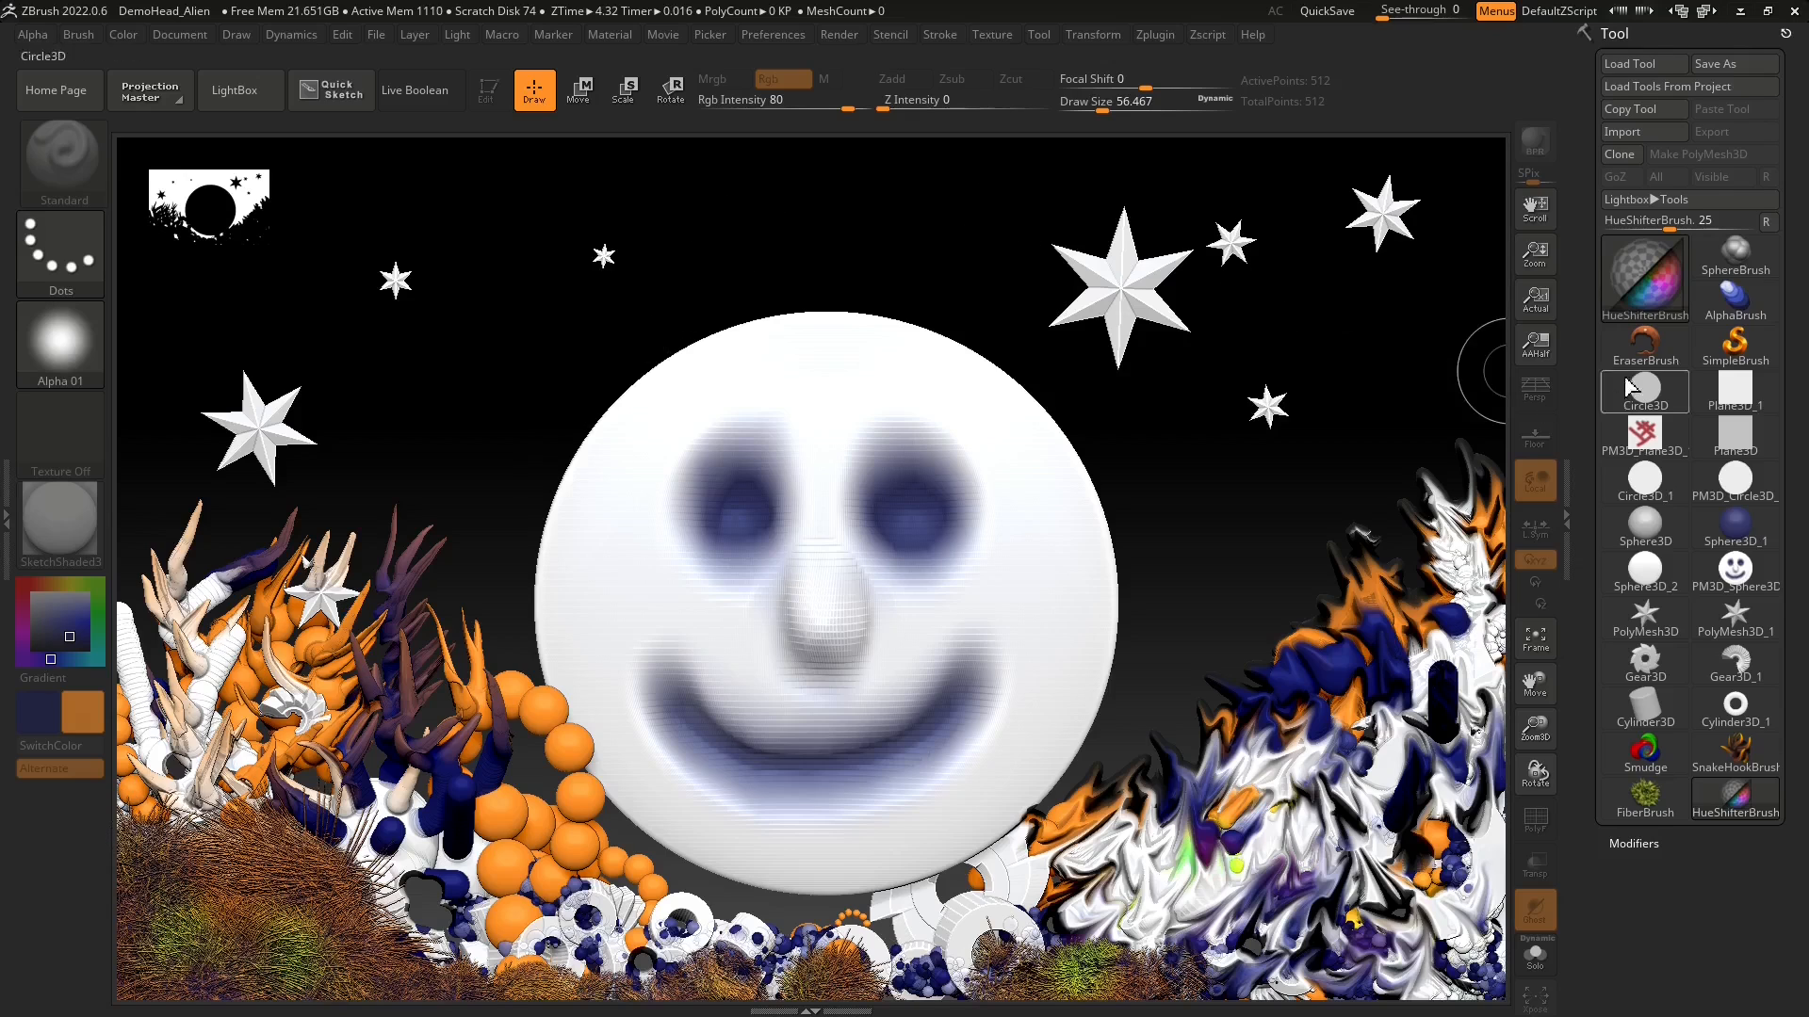
- Use the ClonerBrush to copy smudged flame shapes onto the slope of the right pile beside the face, undoing the first clone attempt
left_click(1645, 278)
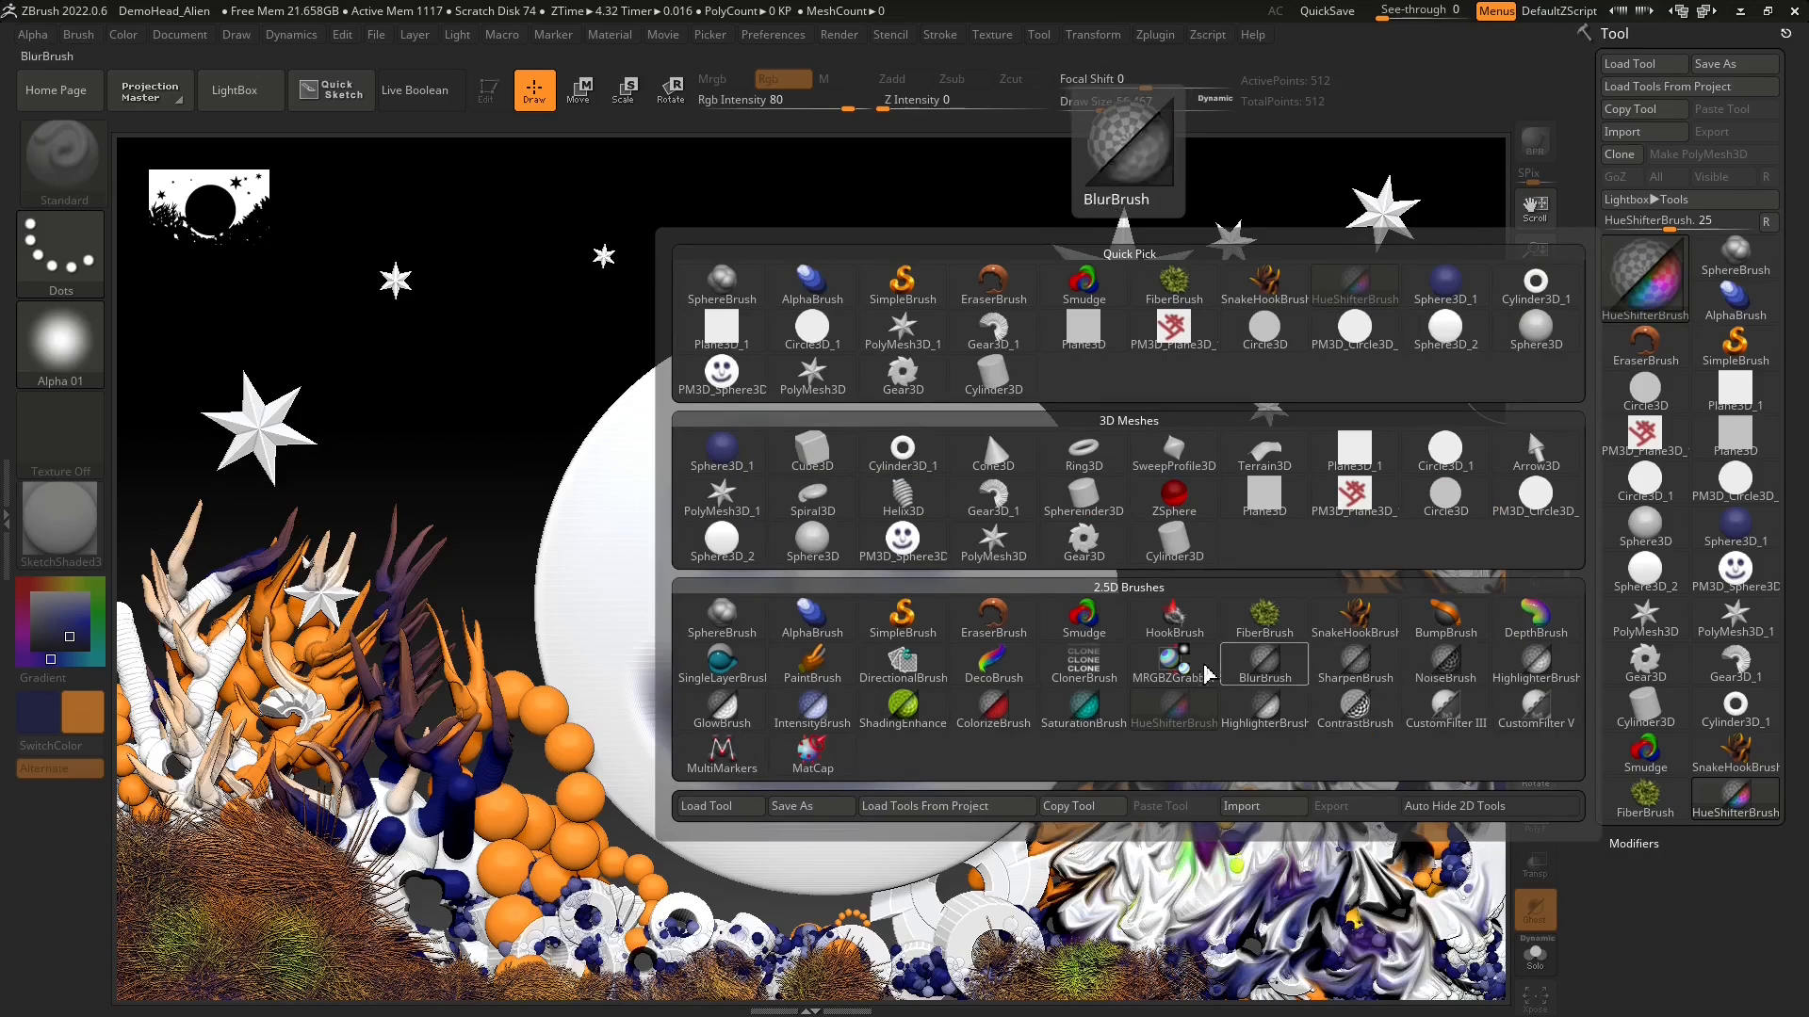
left_click(1083, 667)
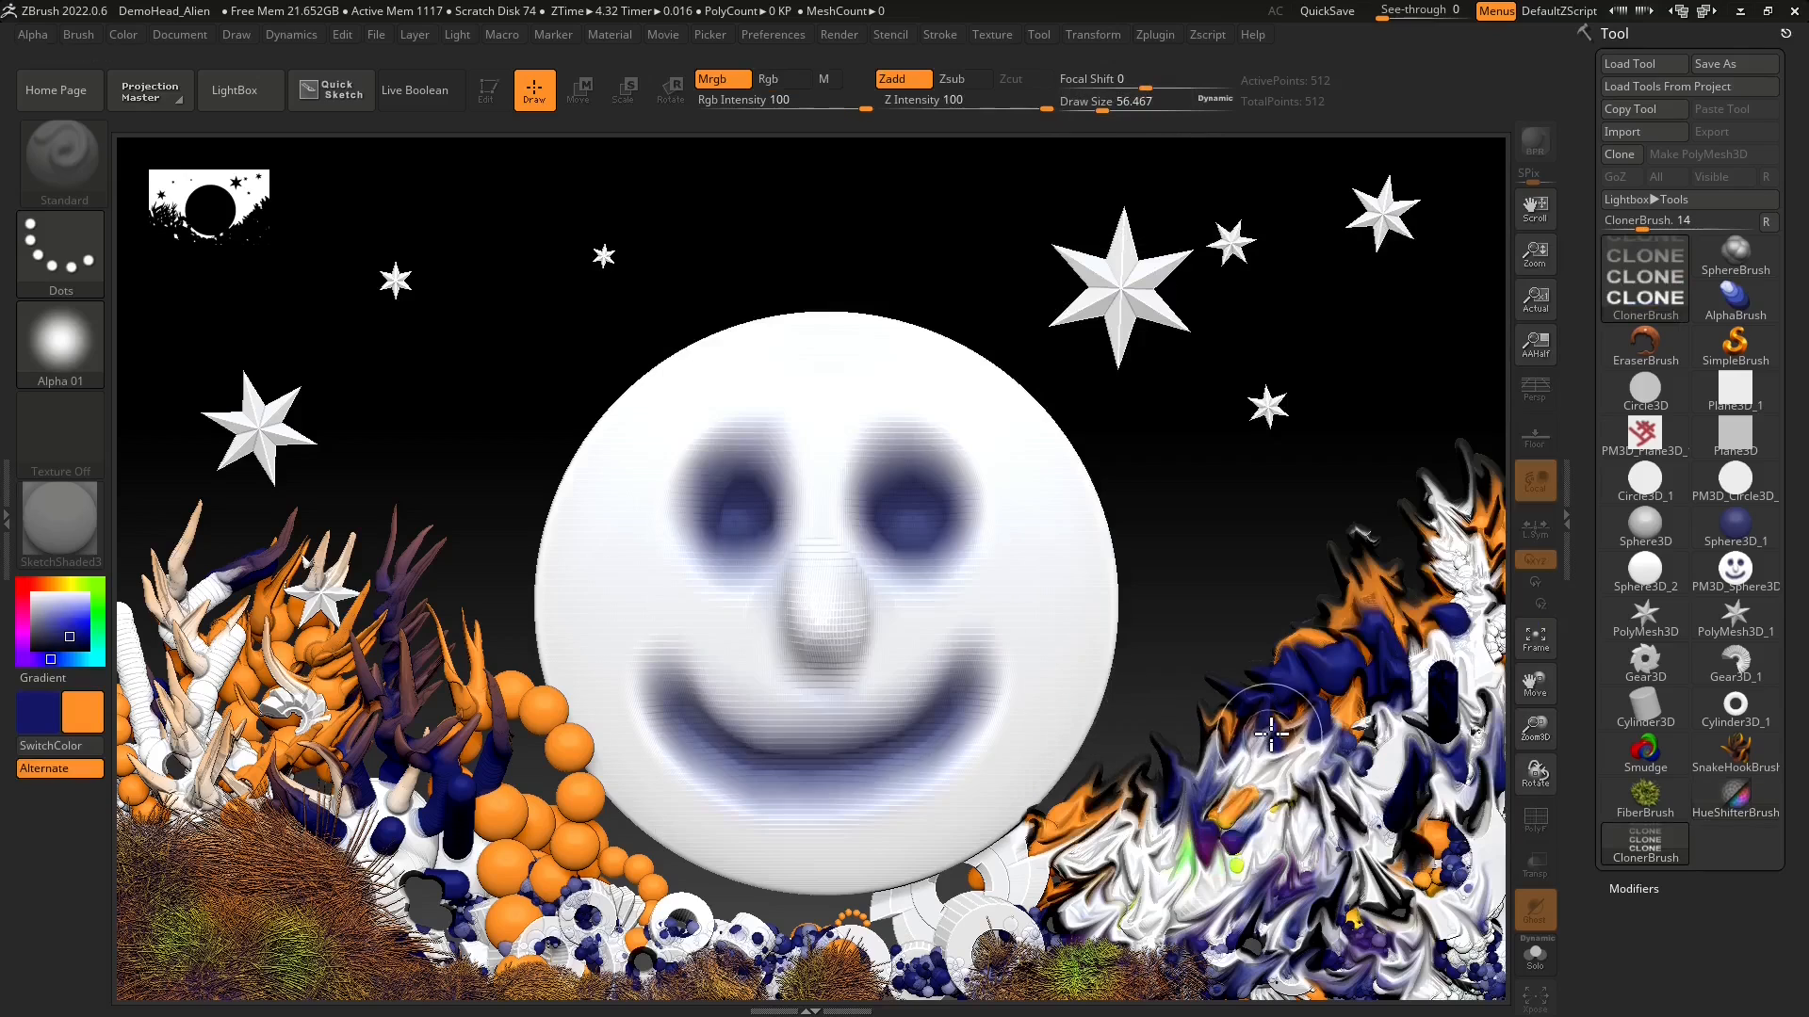
left_click(1321, 663)
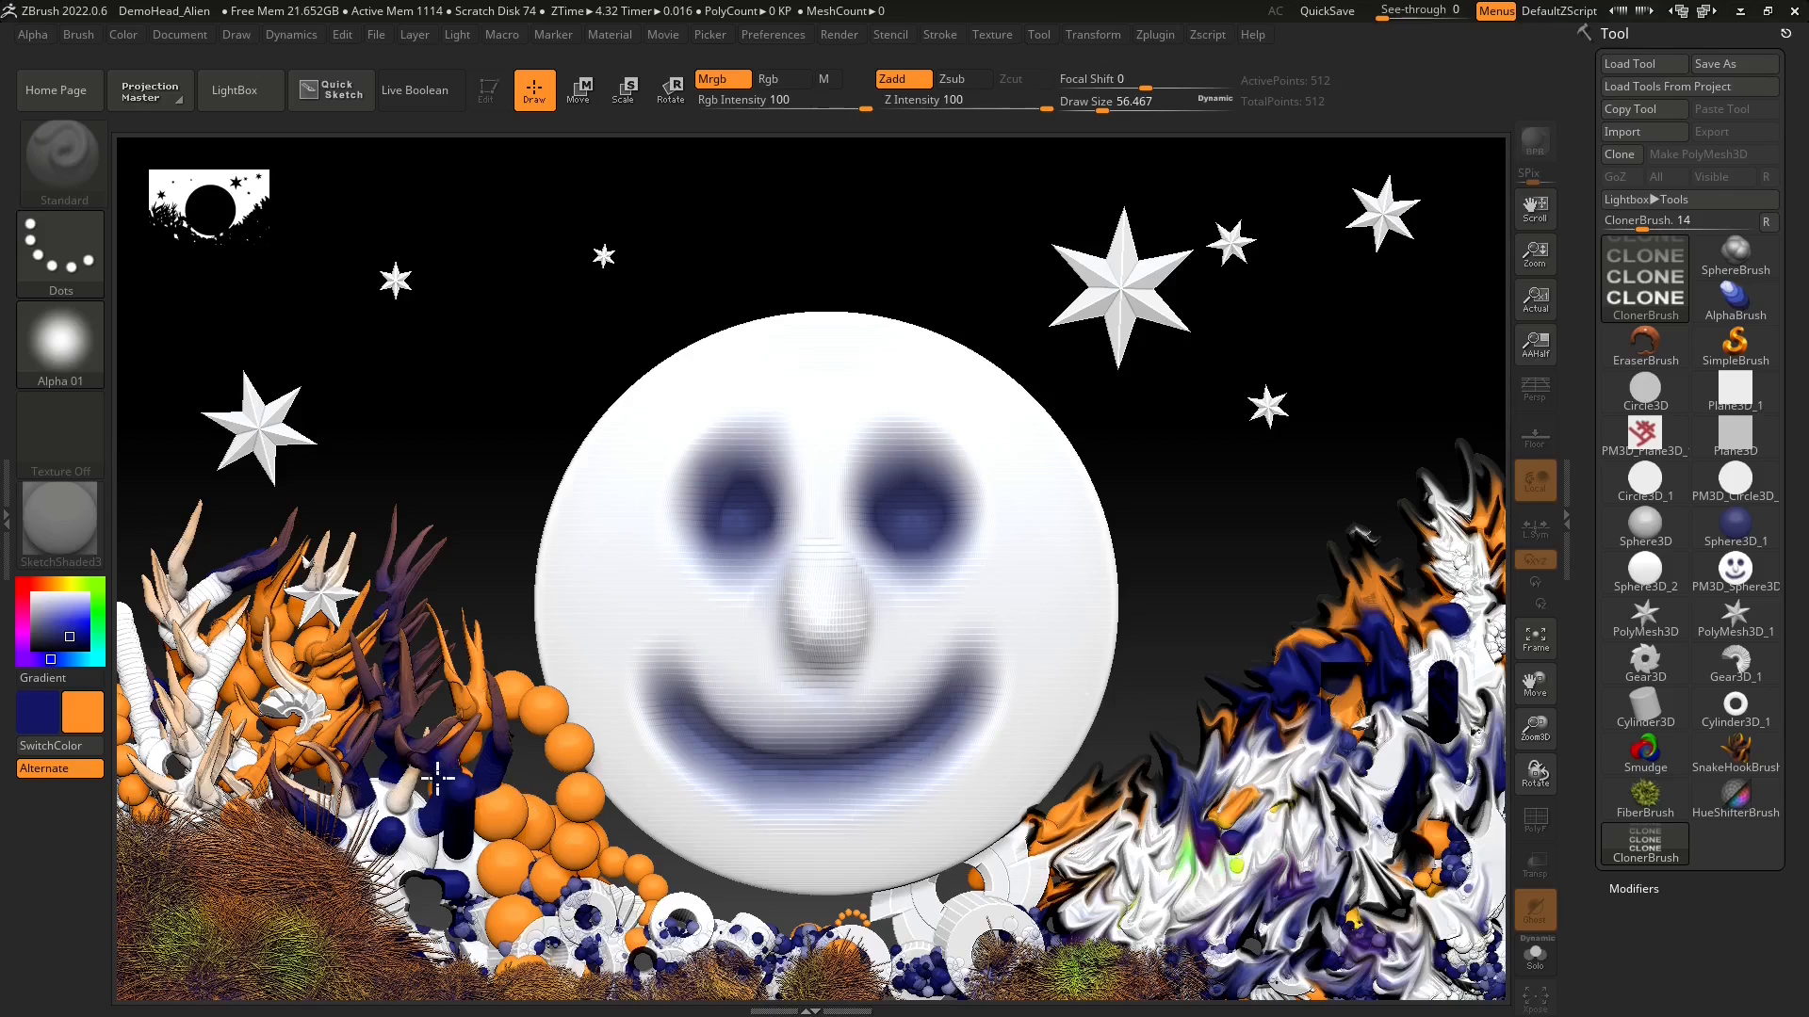
key("ctrl+z")
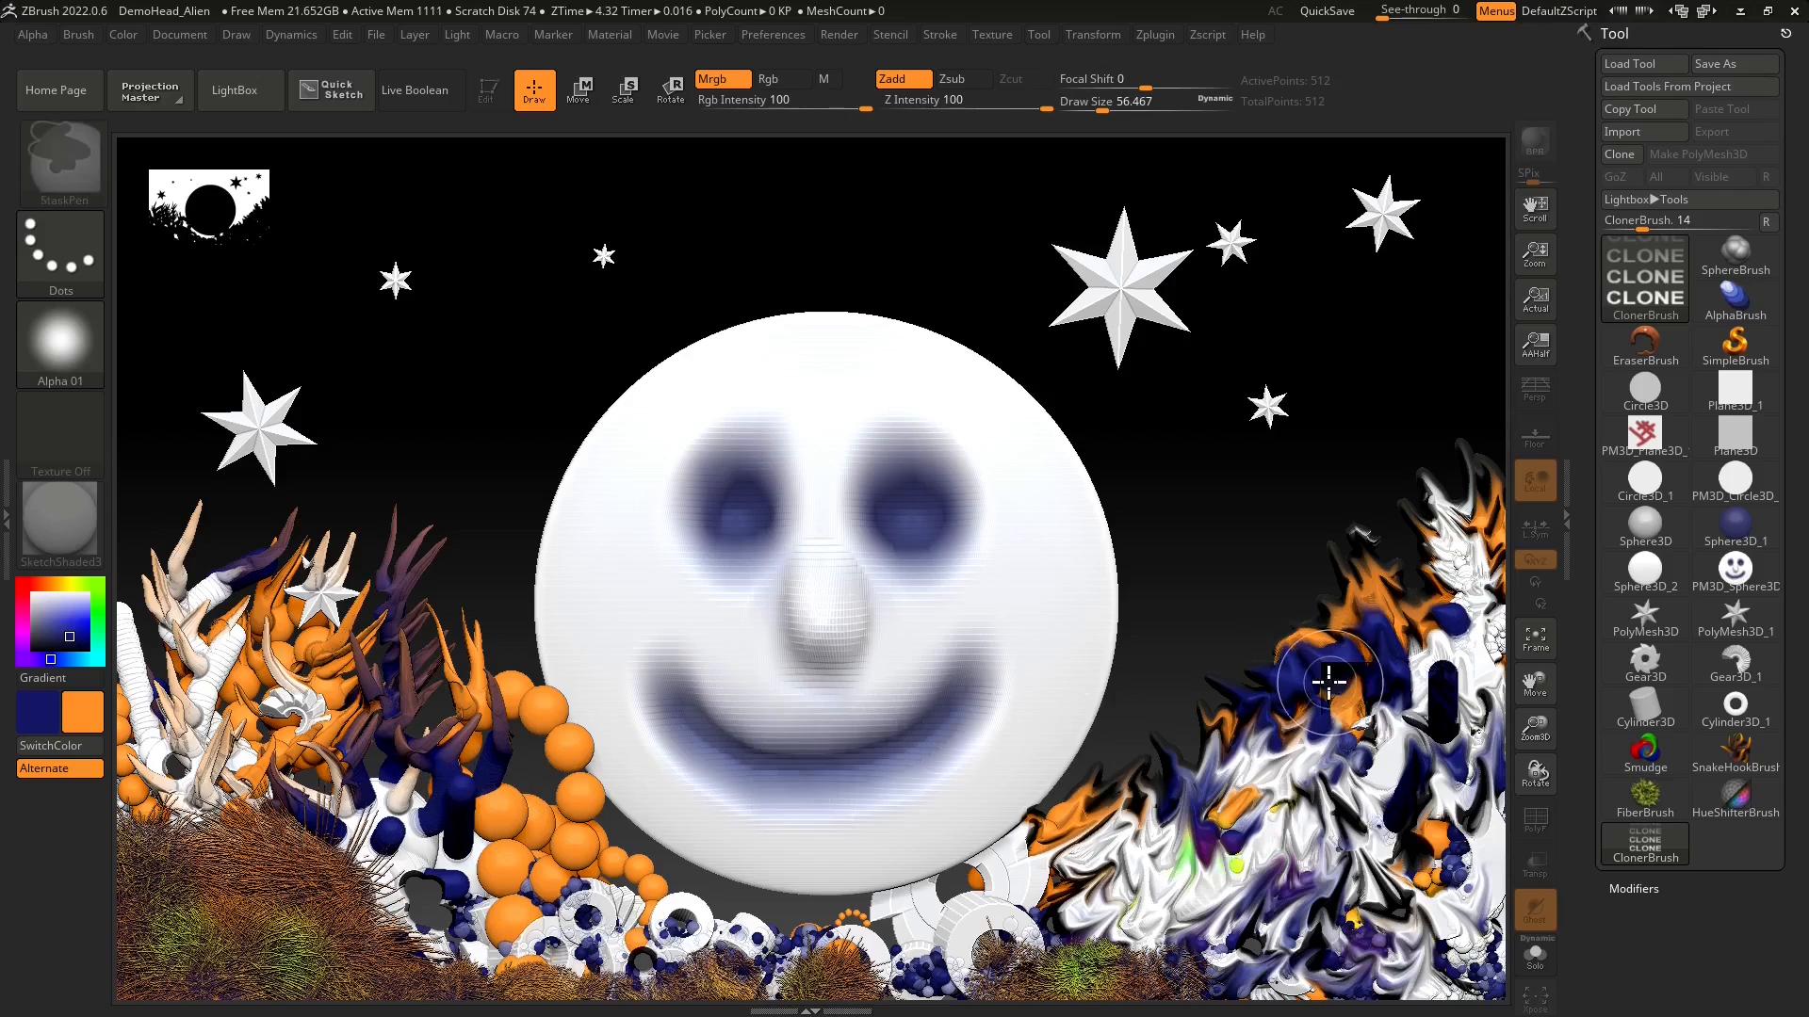
key("shift")
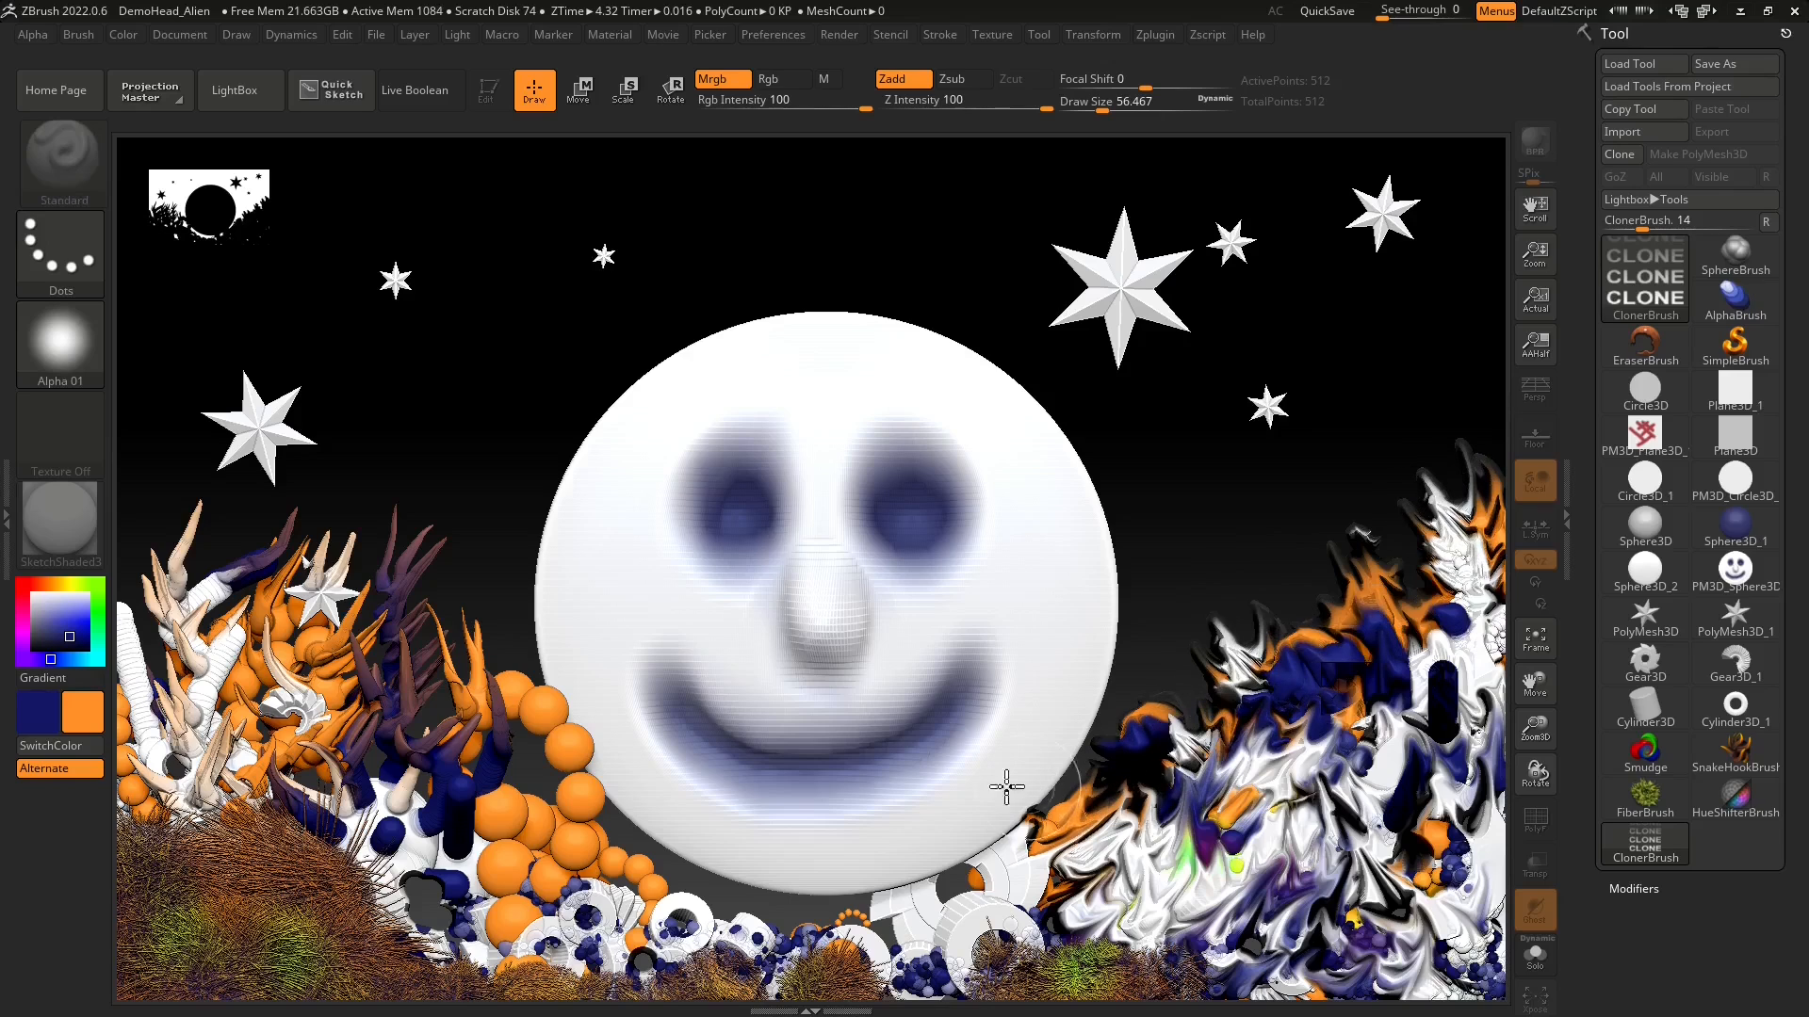
- Clone the smudged flame shapes behind the spikes beside the face and up the outer edge of the left pile
left_click(462, 657)
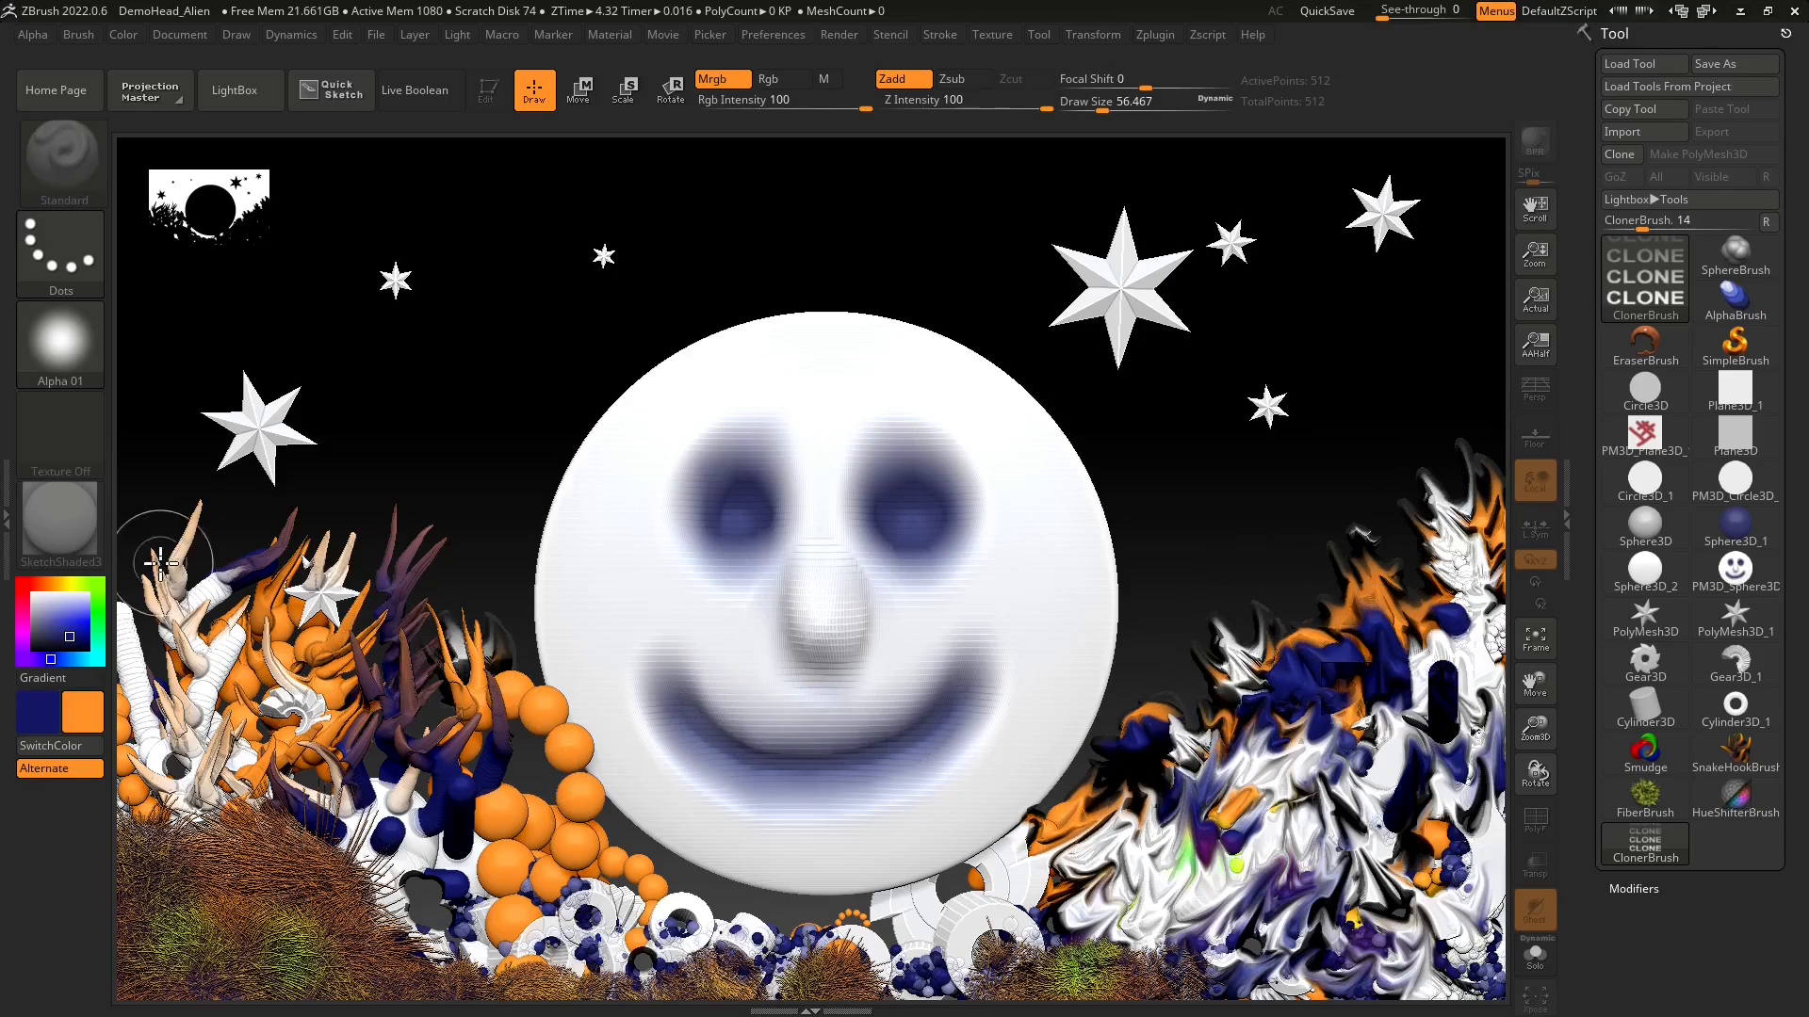
mouse_move(162, 563)
left_mouse_down()
mouse_move(129, 587)
mouse_move(138, 719)
left_mouse_up()
left_click_drag(125, 558, 147, 405)
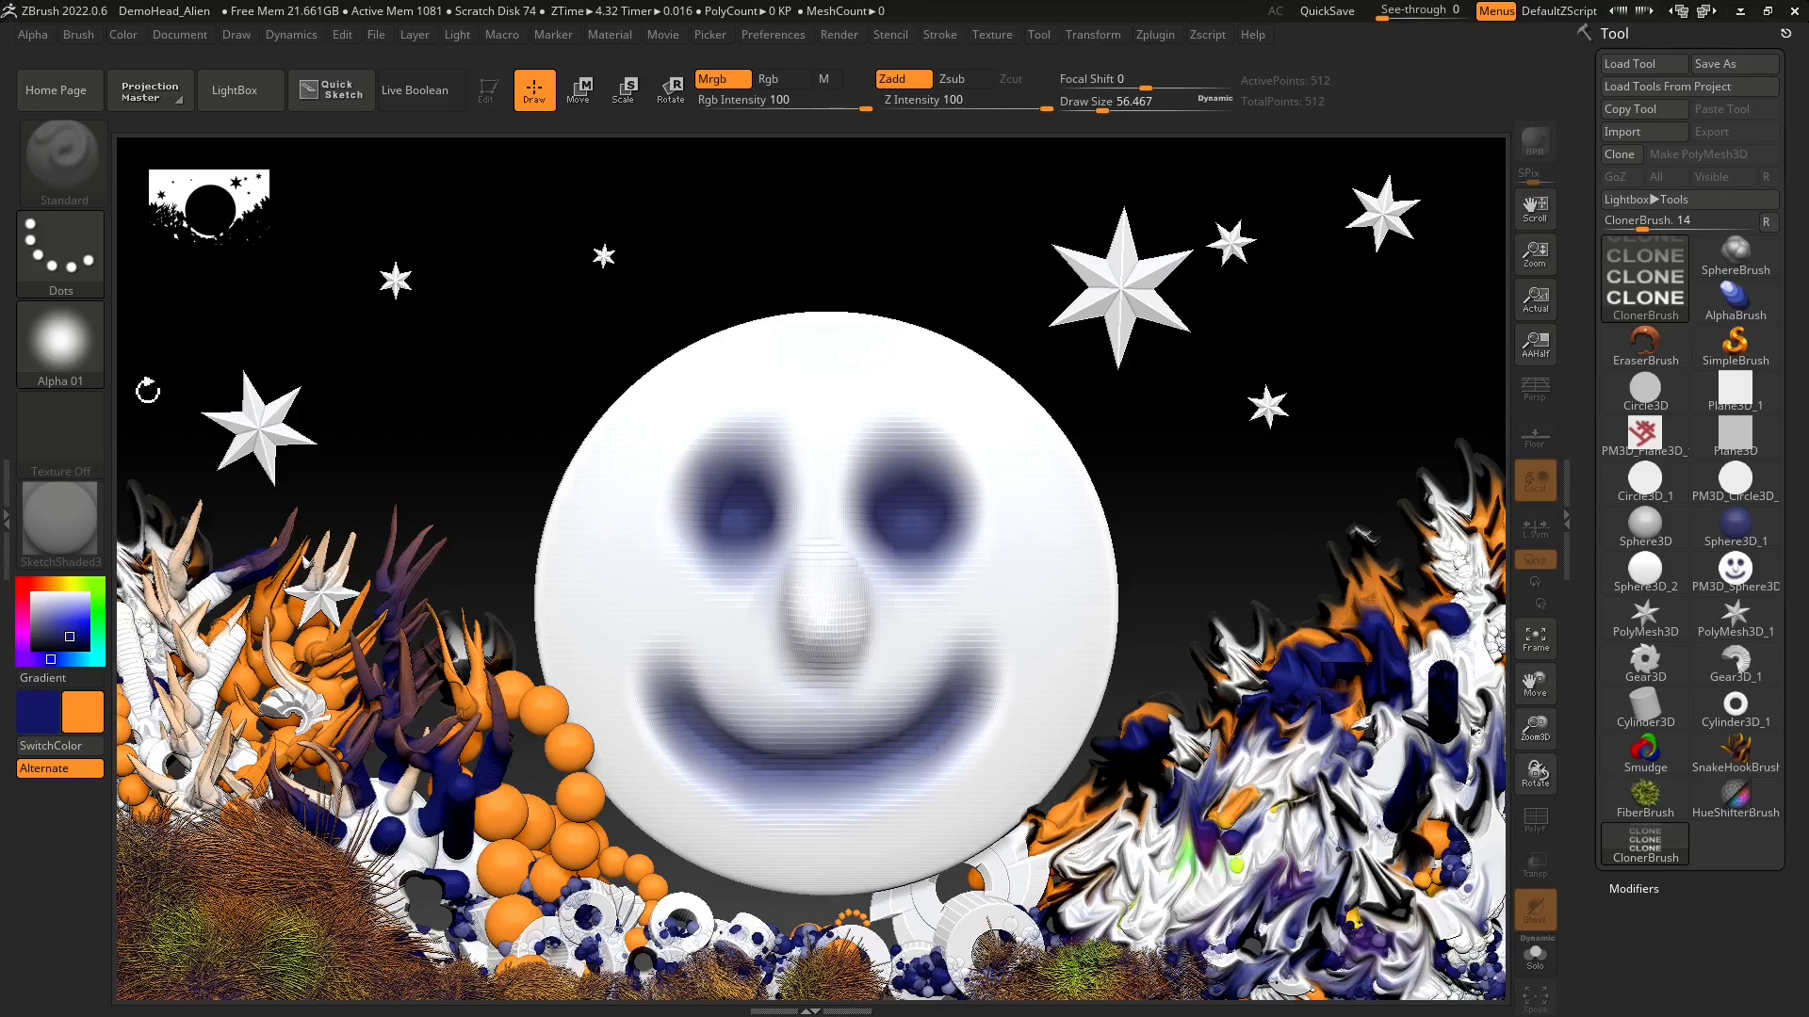
left_click_drag(142, 498, 113, 425)
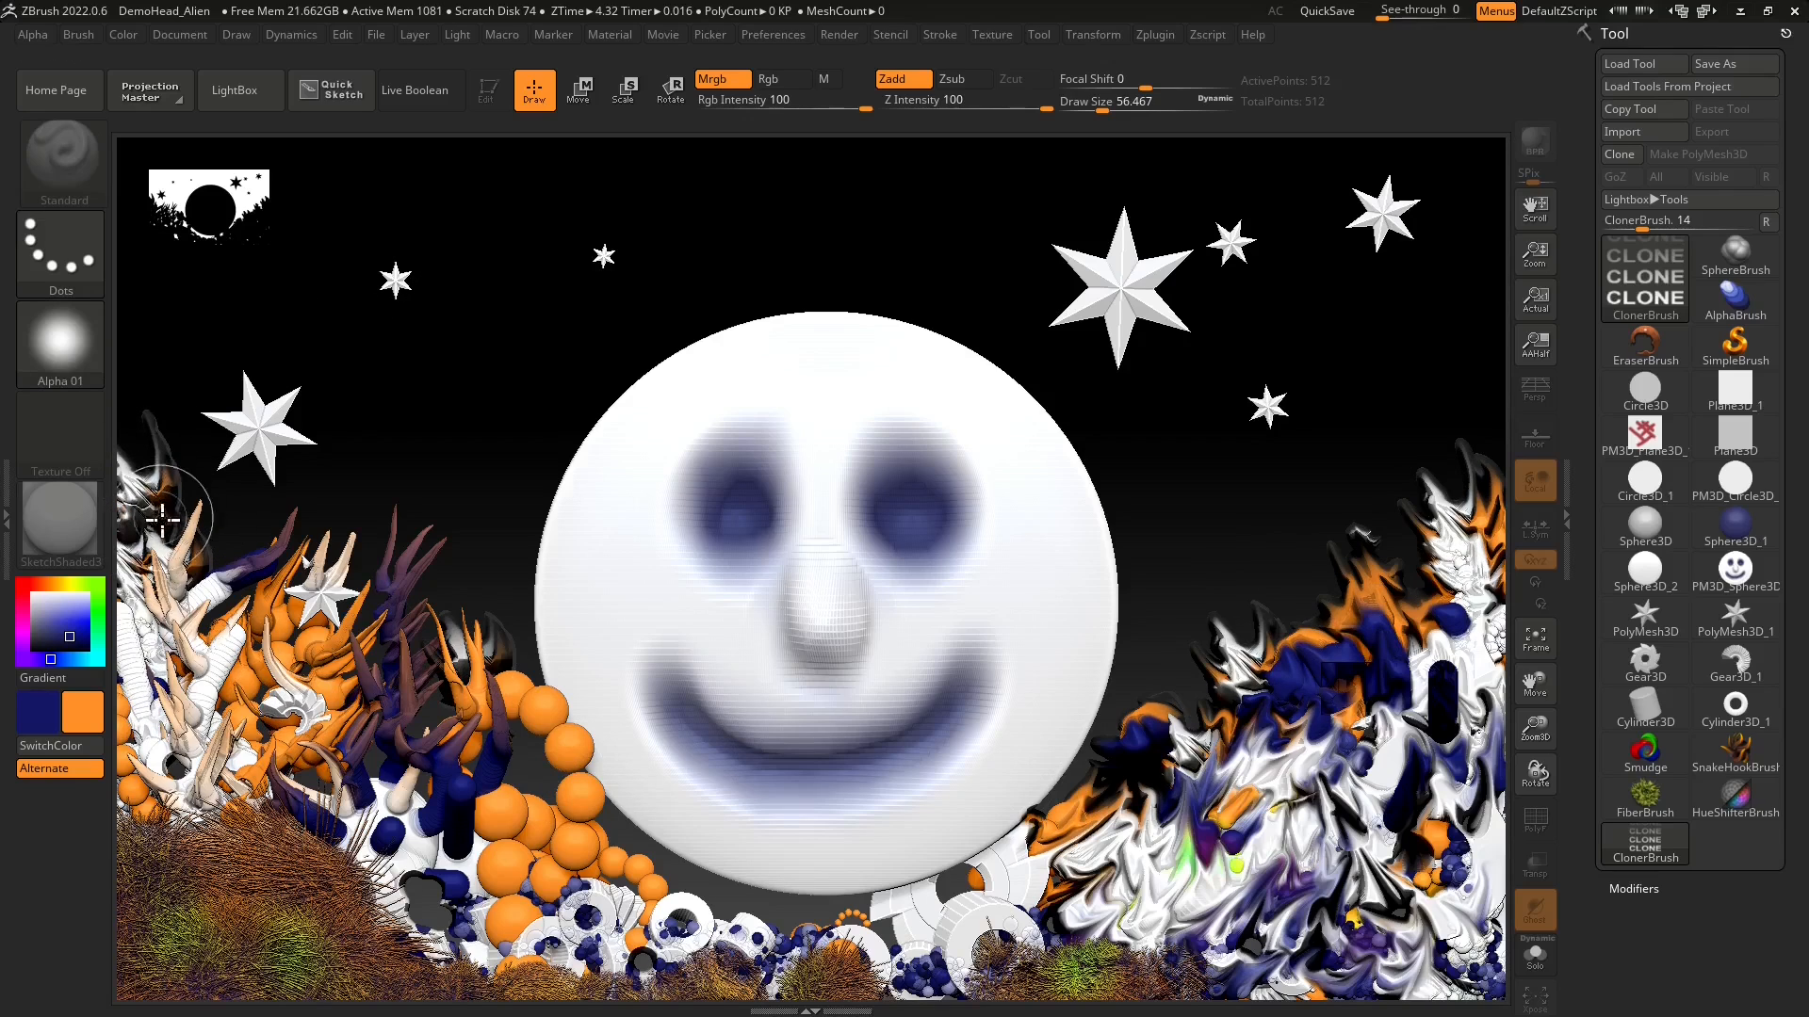
- Sample the green-brown fur beneath the right pile and clone it across the lower edge of the canvas
key("ctrl")
left_click(1088, 963, "ctrl")
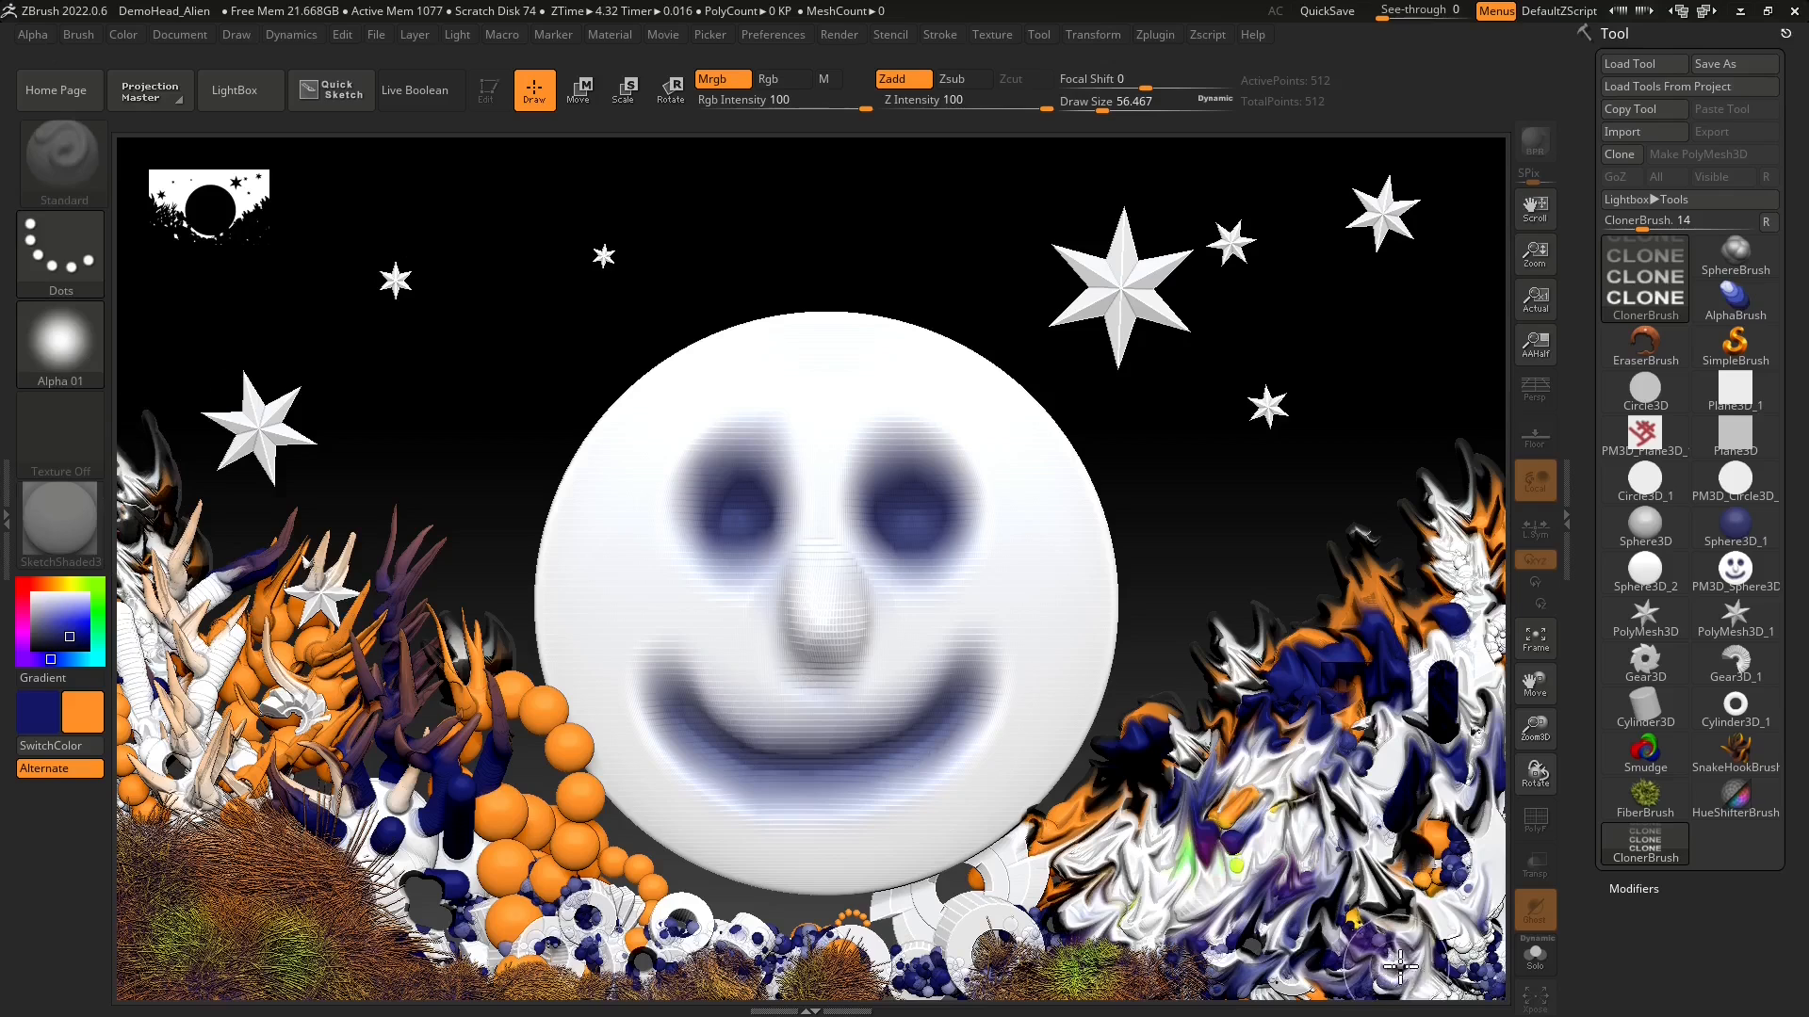
left_click_drag(1370, 972, 1469, 970)
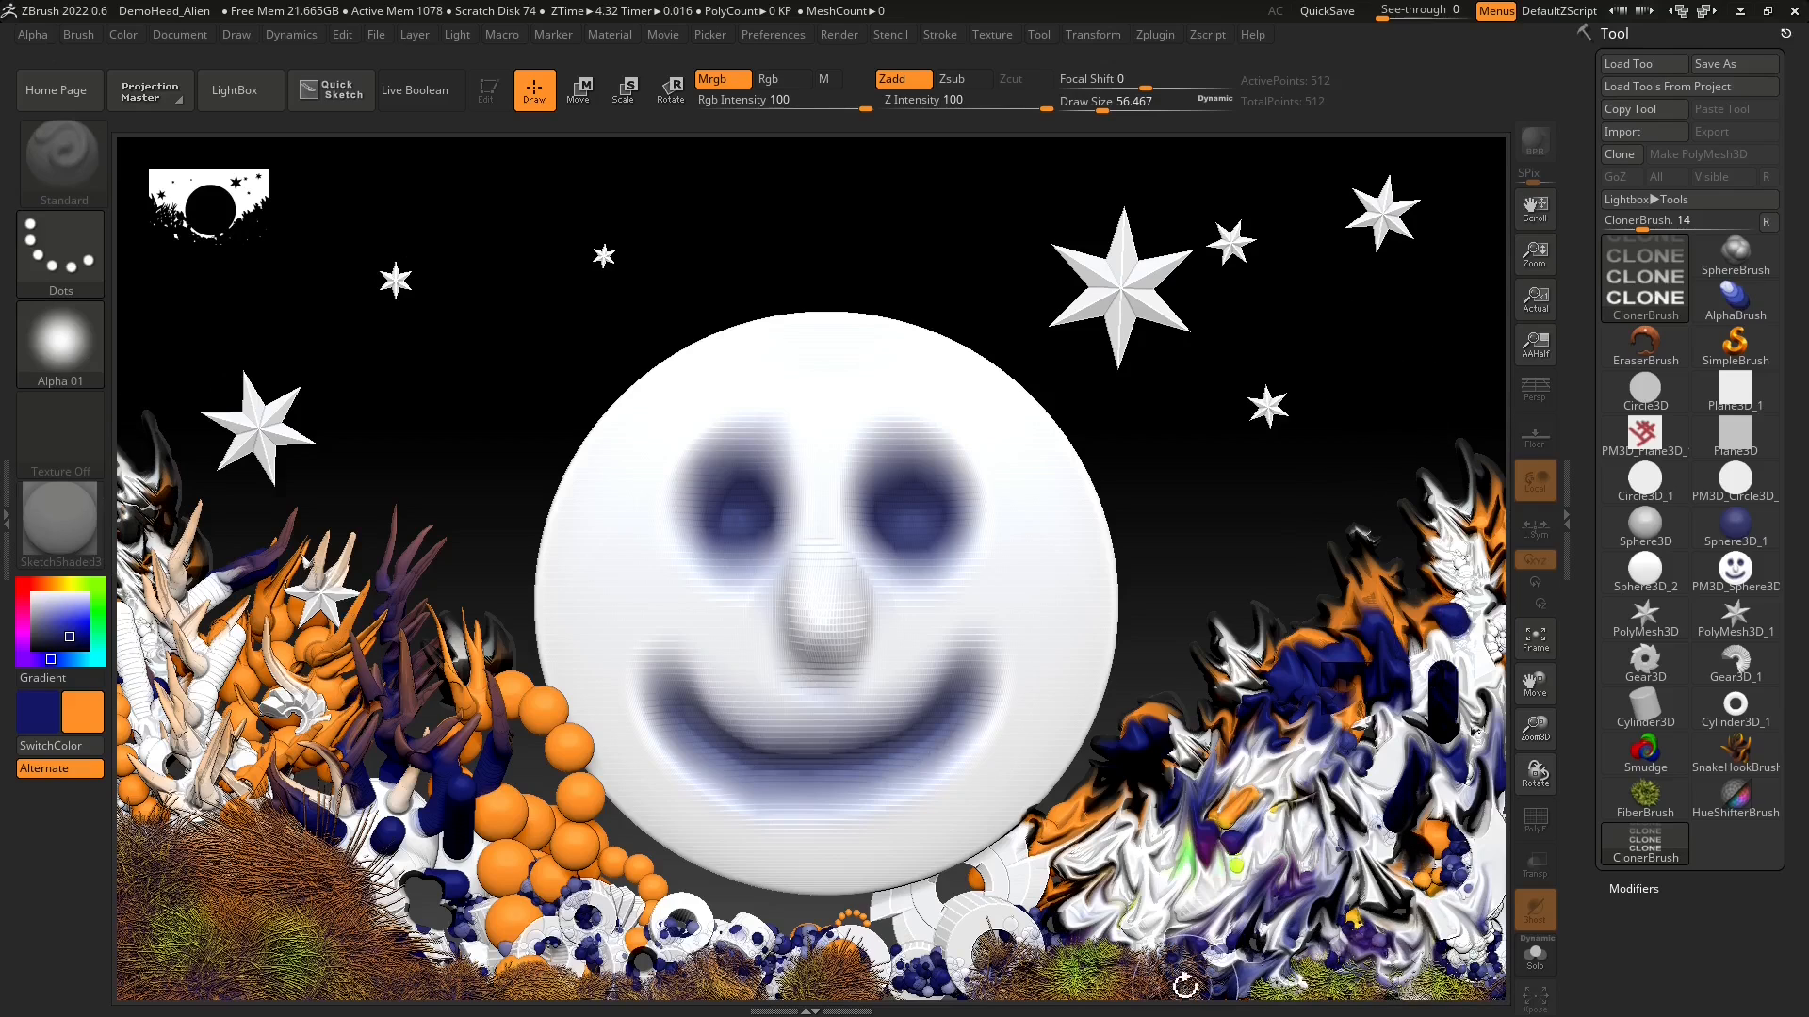
left_click_drag(980, 989, 554, 985)
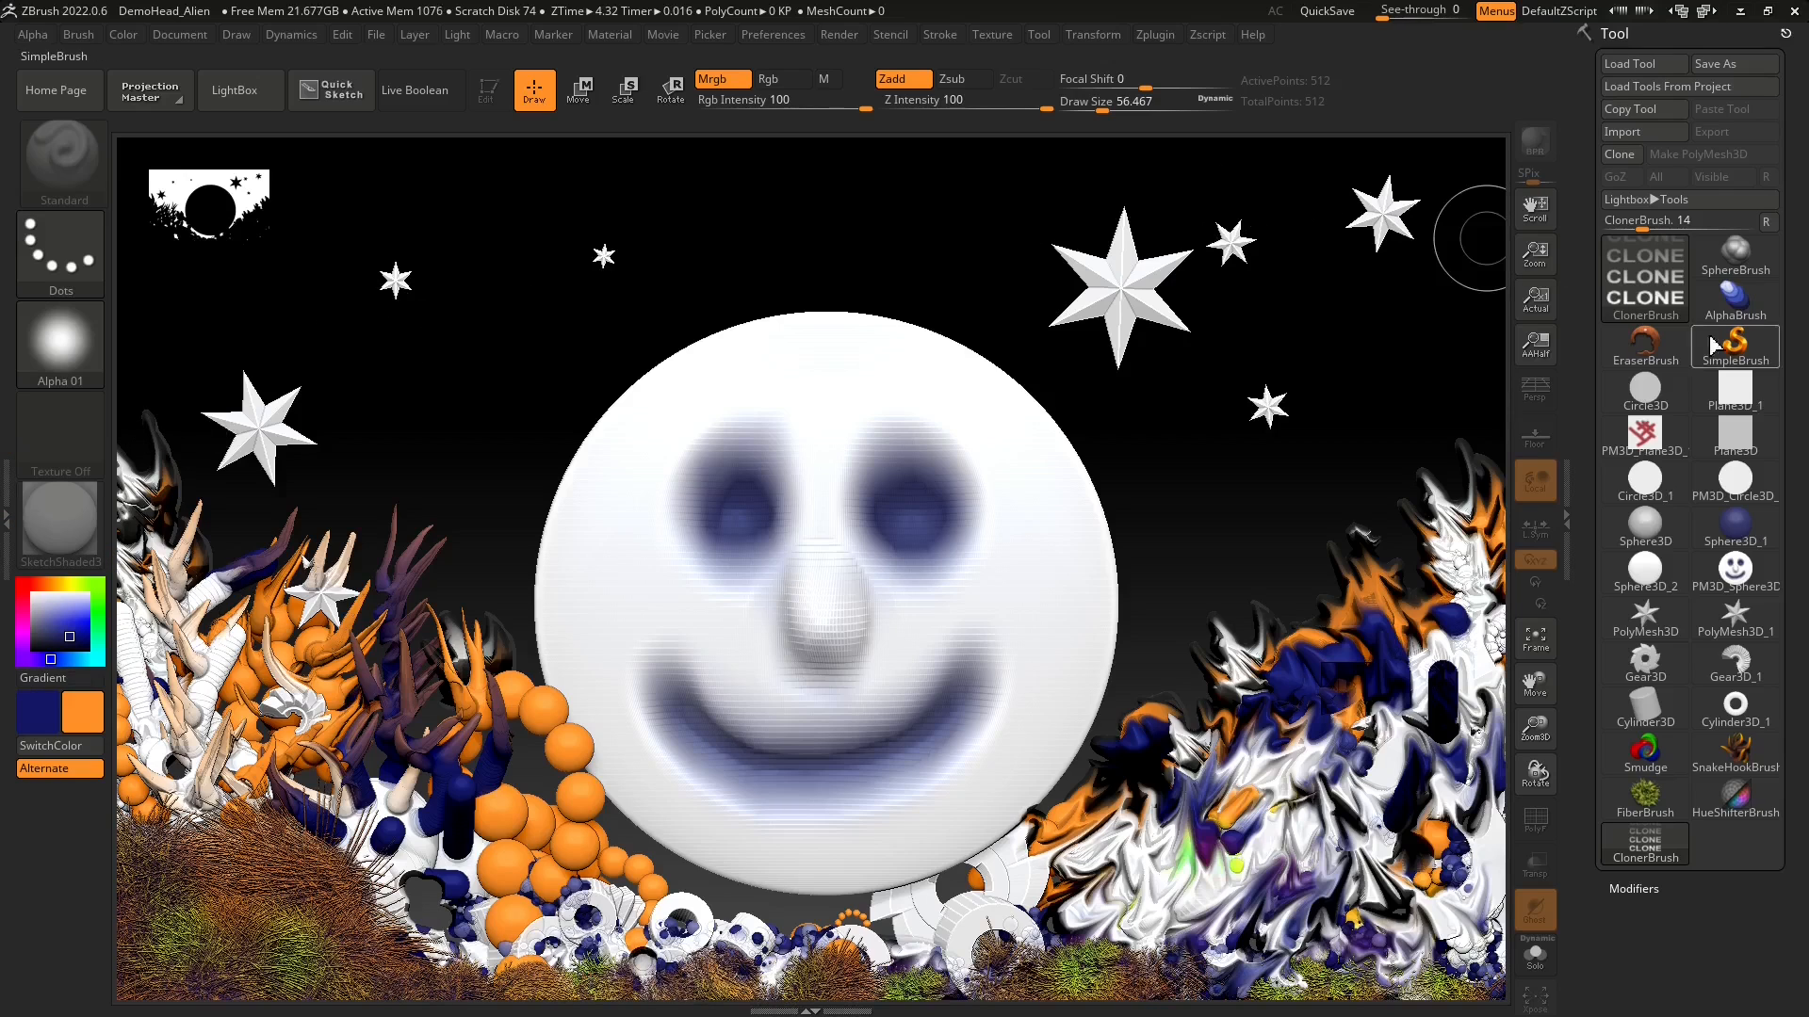
- Choose the DepthBrush and paint a few orange patches over the lower part of the right pile
left_click(1649, 318)
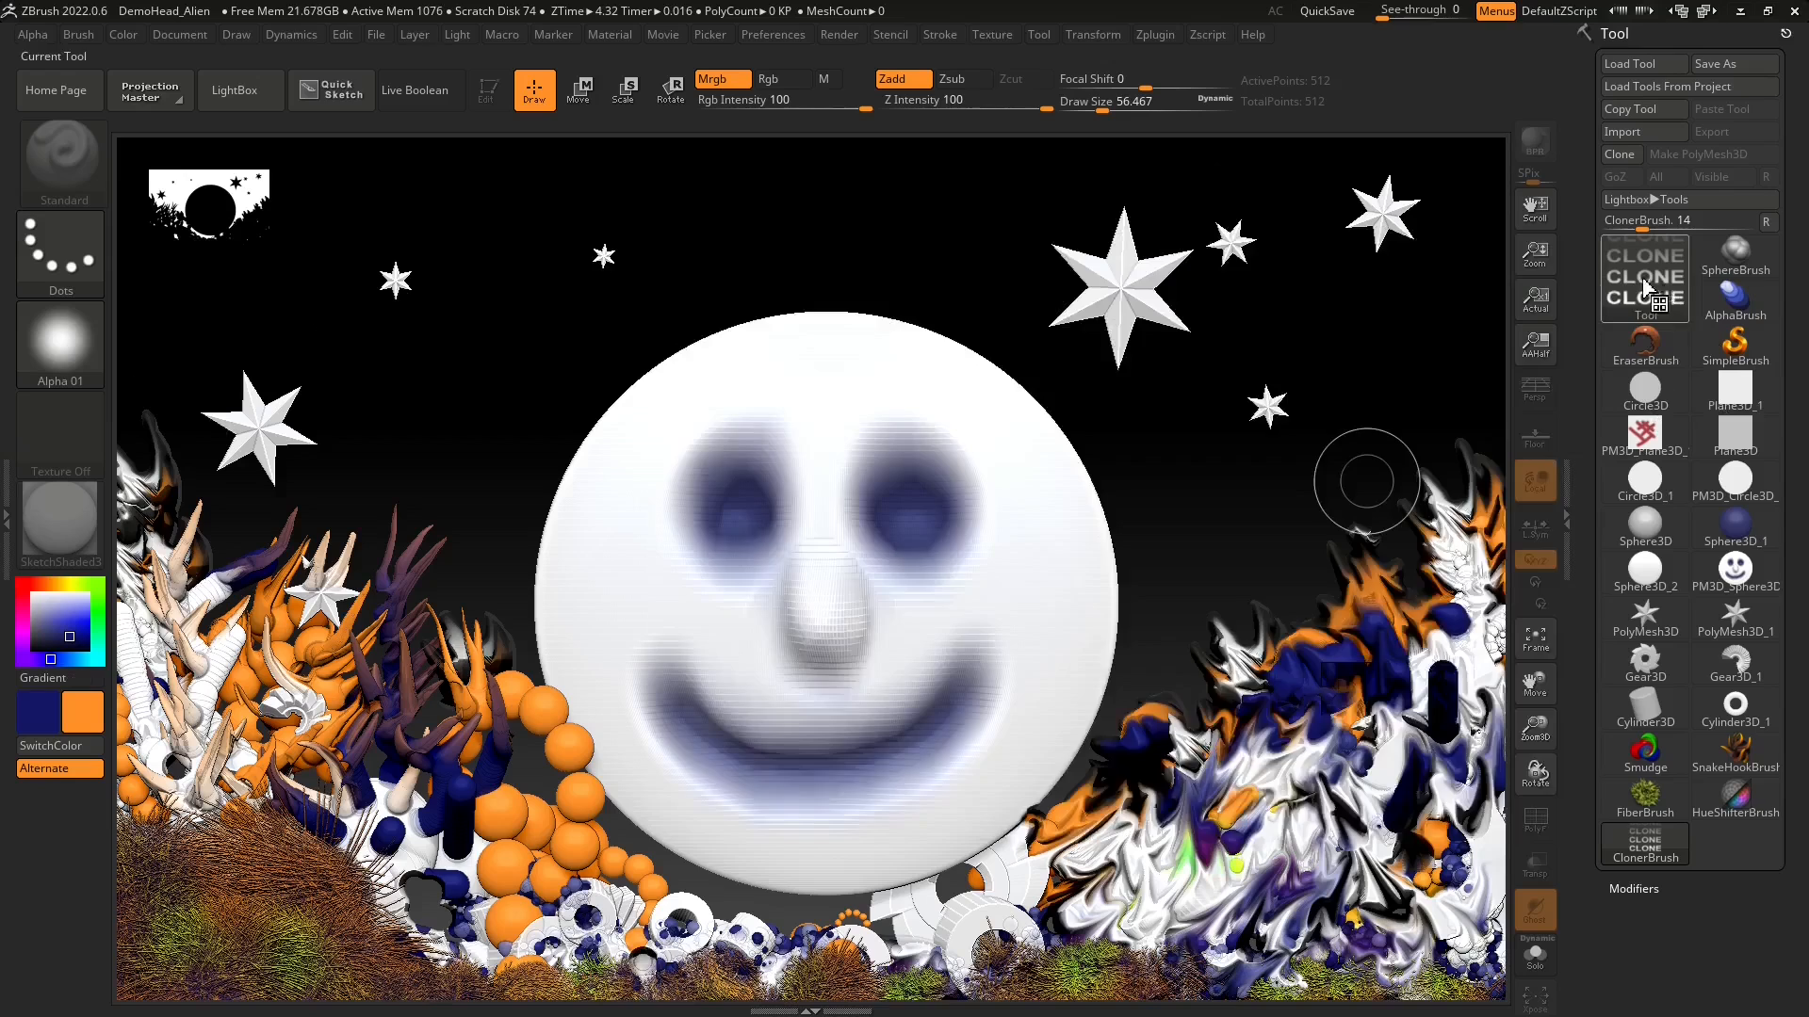
left_click(1647, 283)
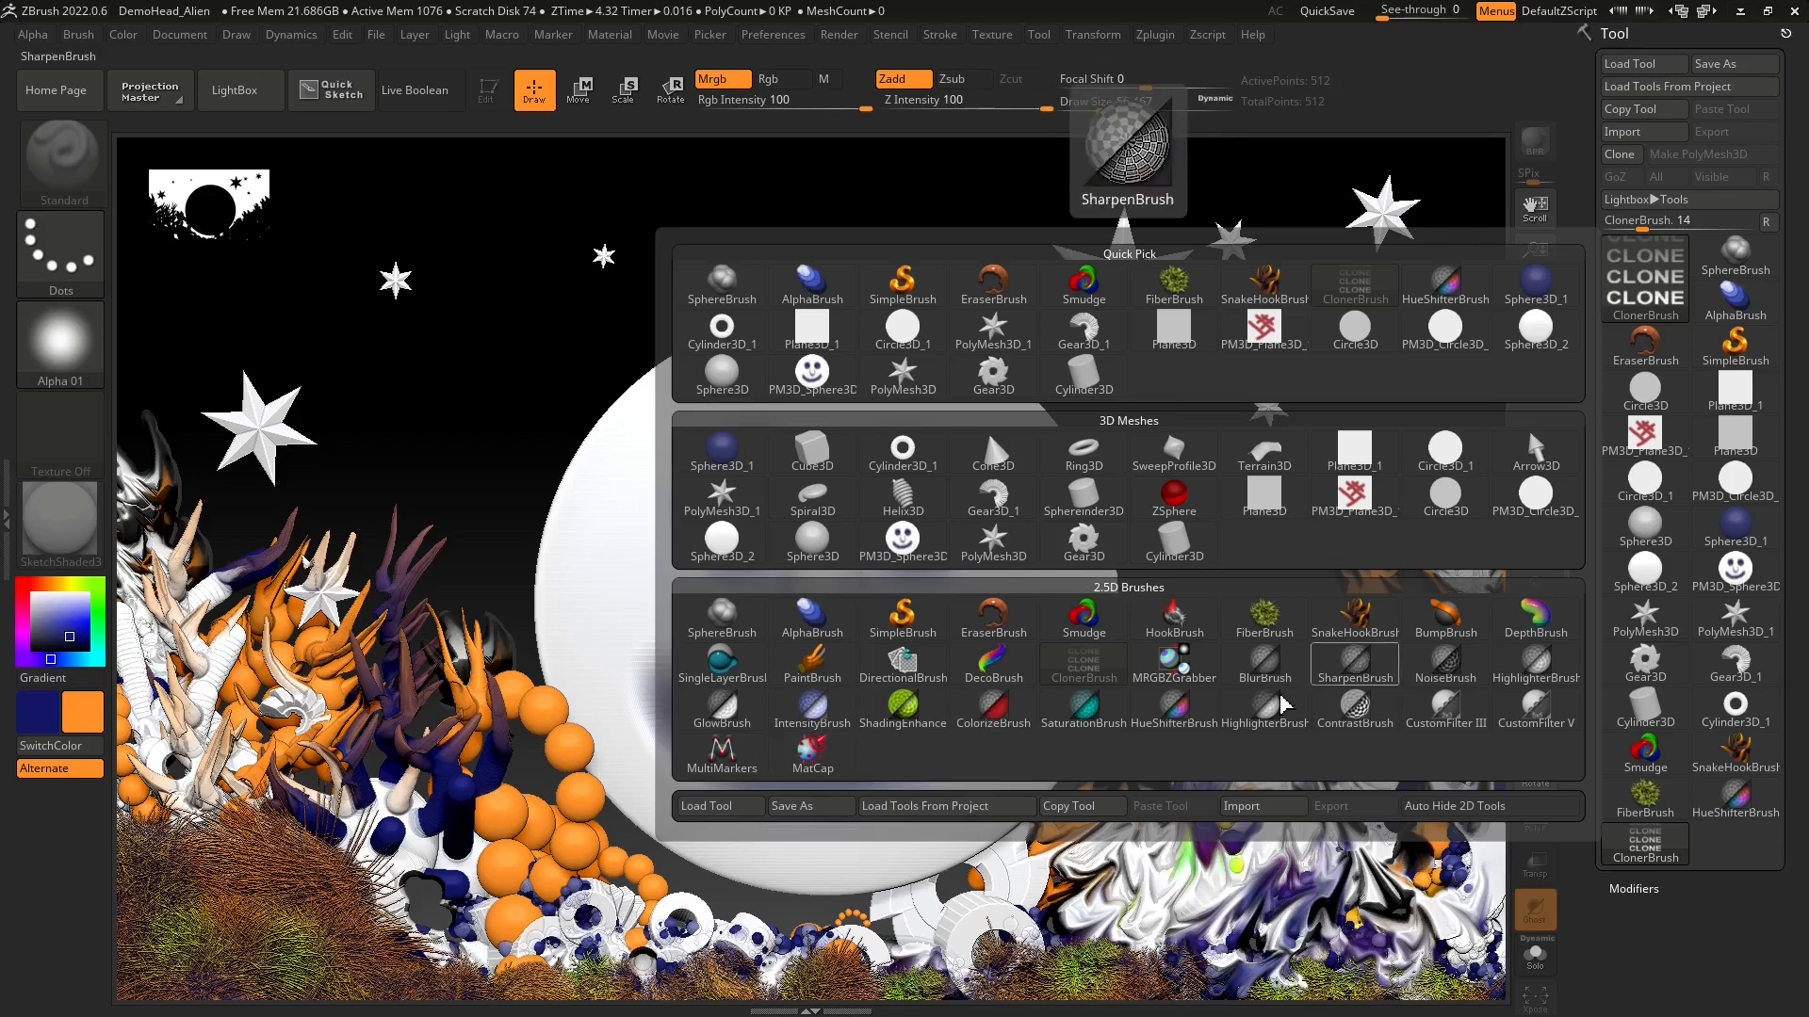
left_click(1536, 617)
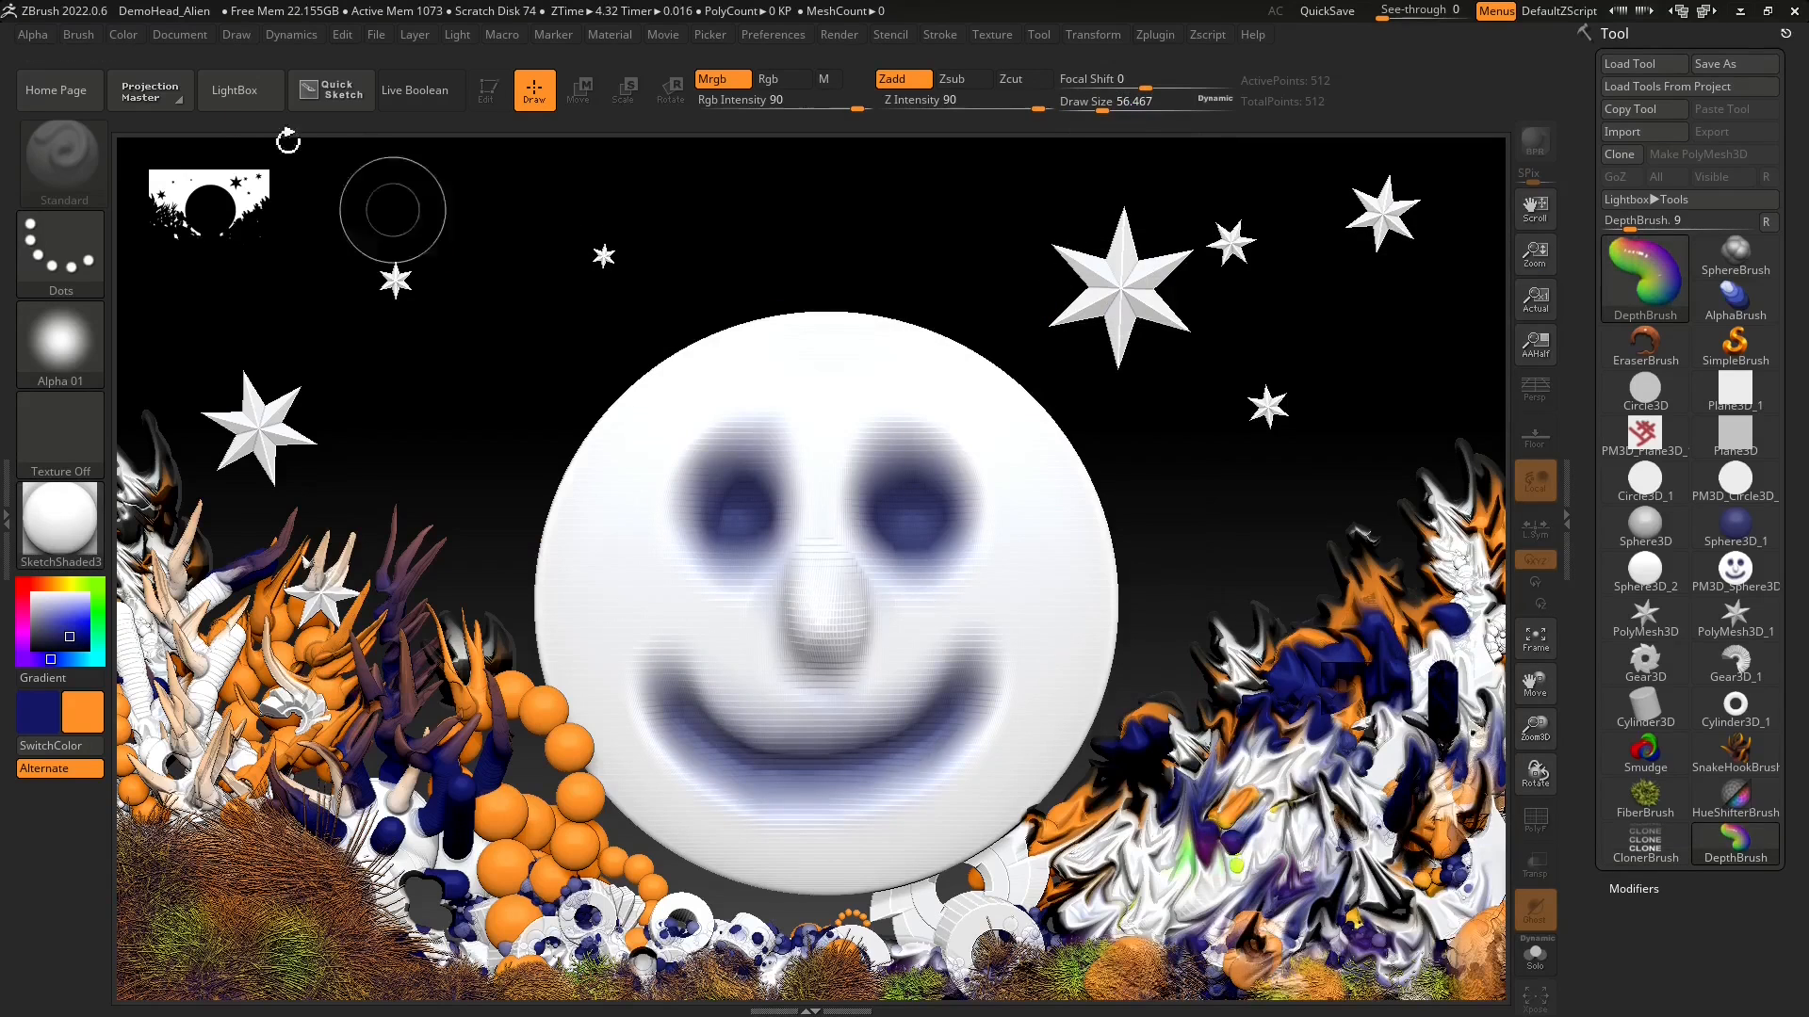
- Save the document as "ZBrush Document Painting 2D-3D" in the ZBRUSH > ZBrush Document folder
left_click(179, 34)
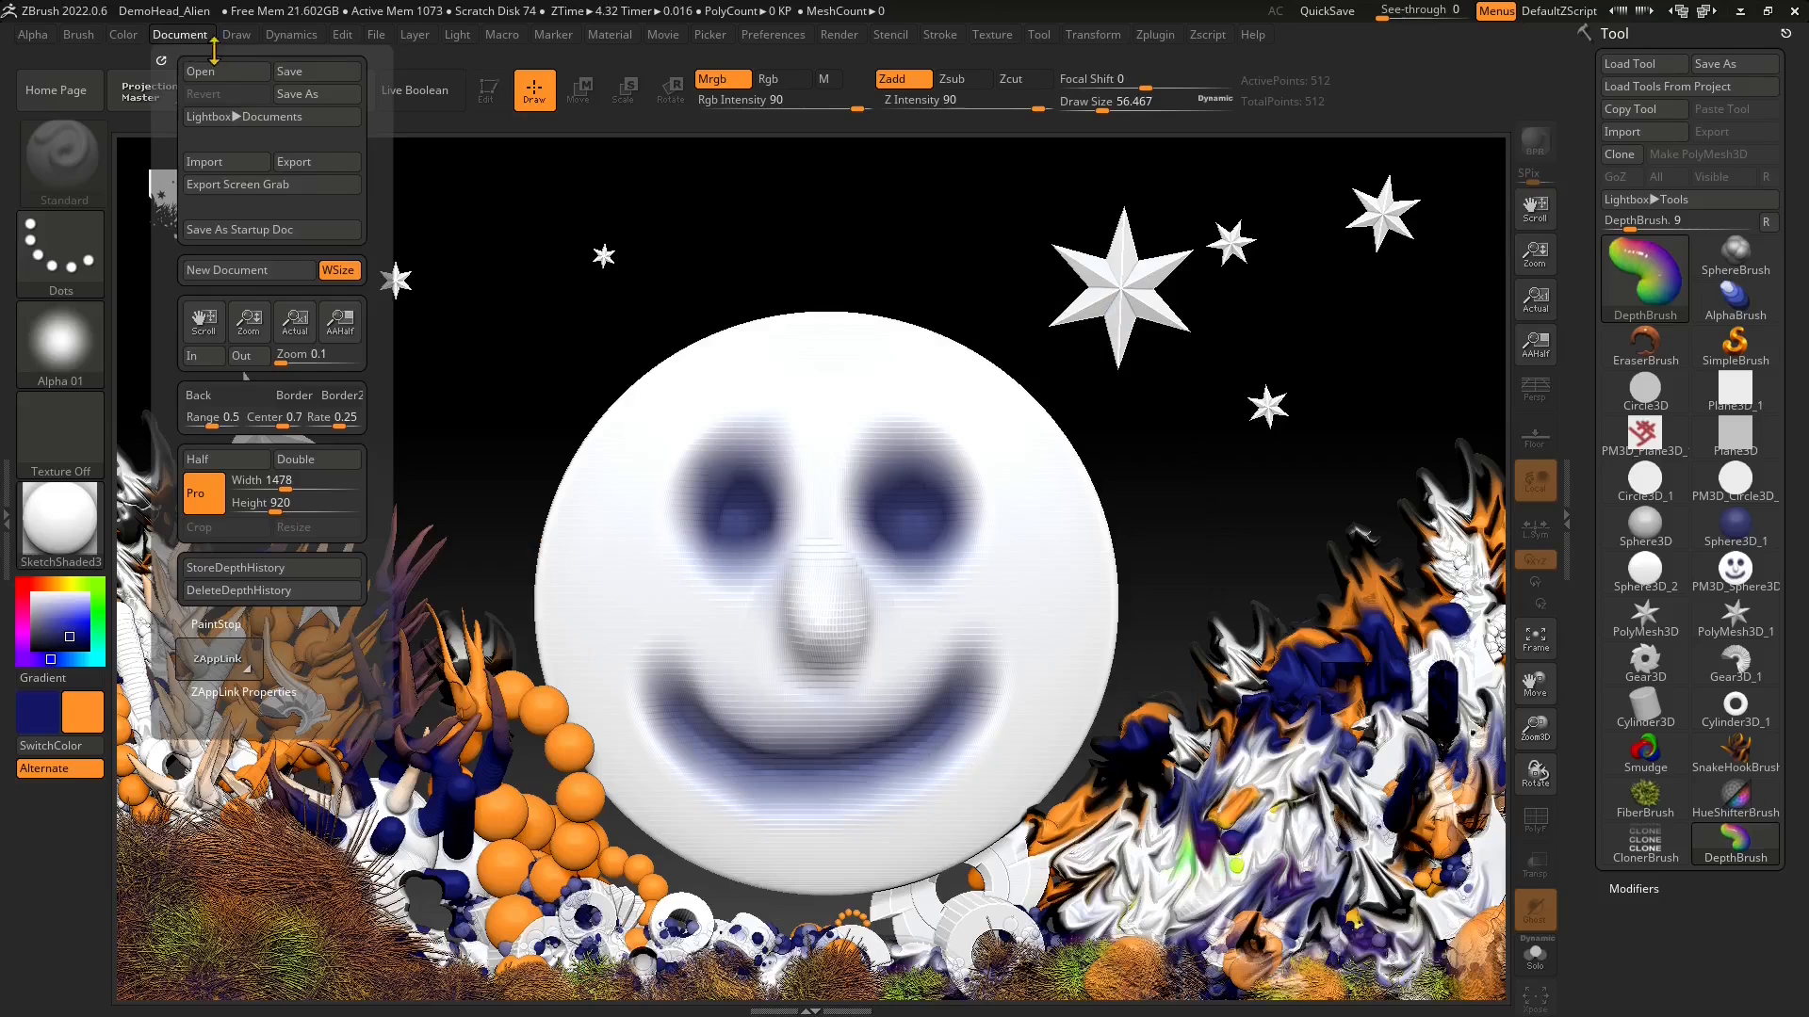
left_click(313, 93)
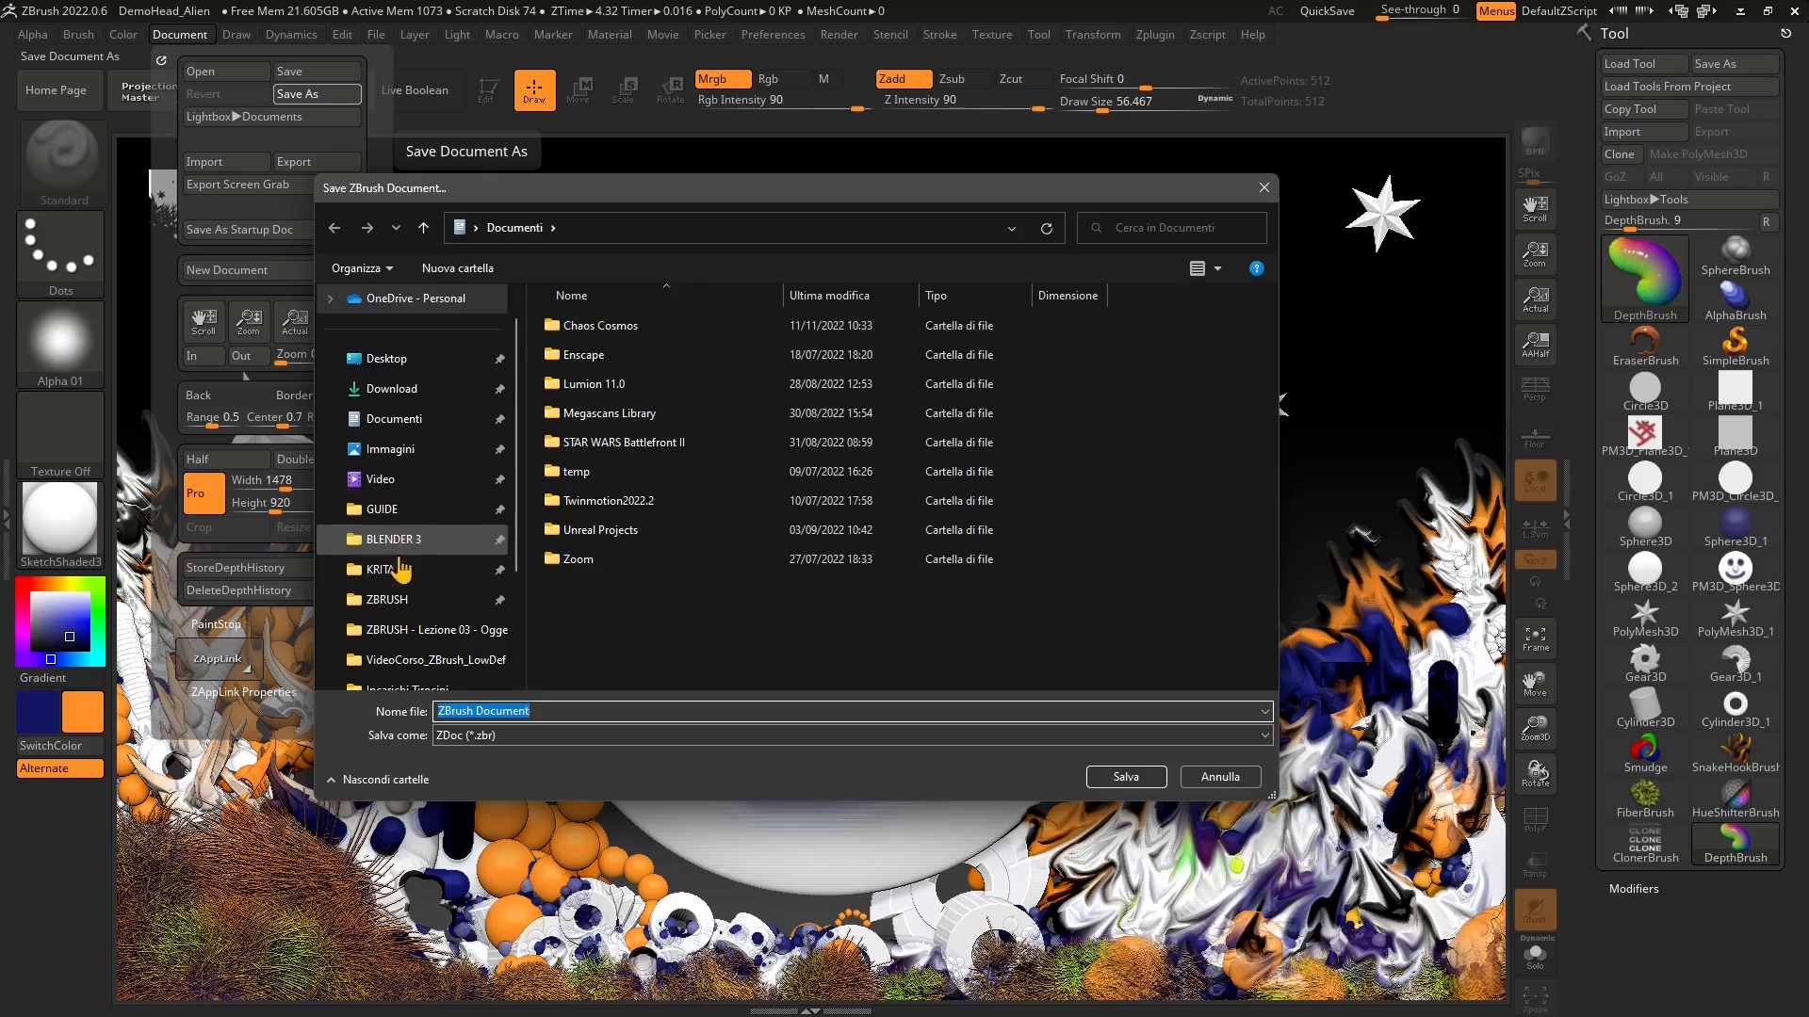
left_click(394, 603)
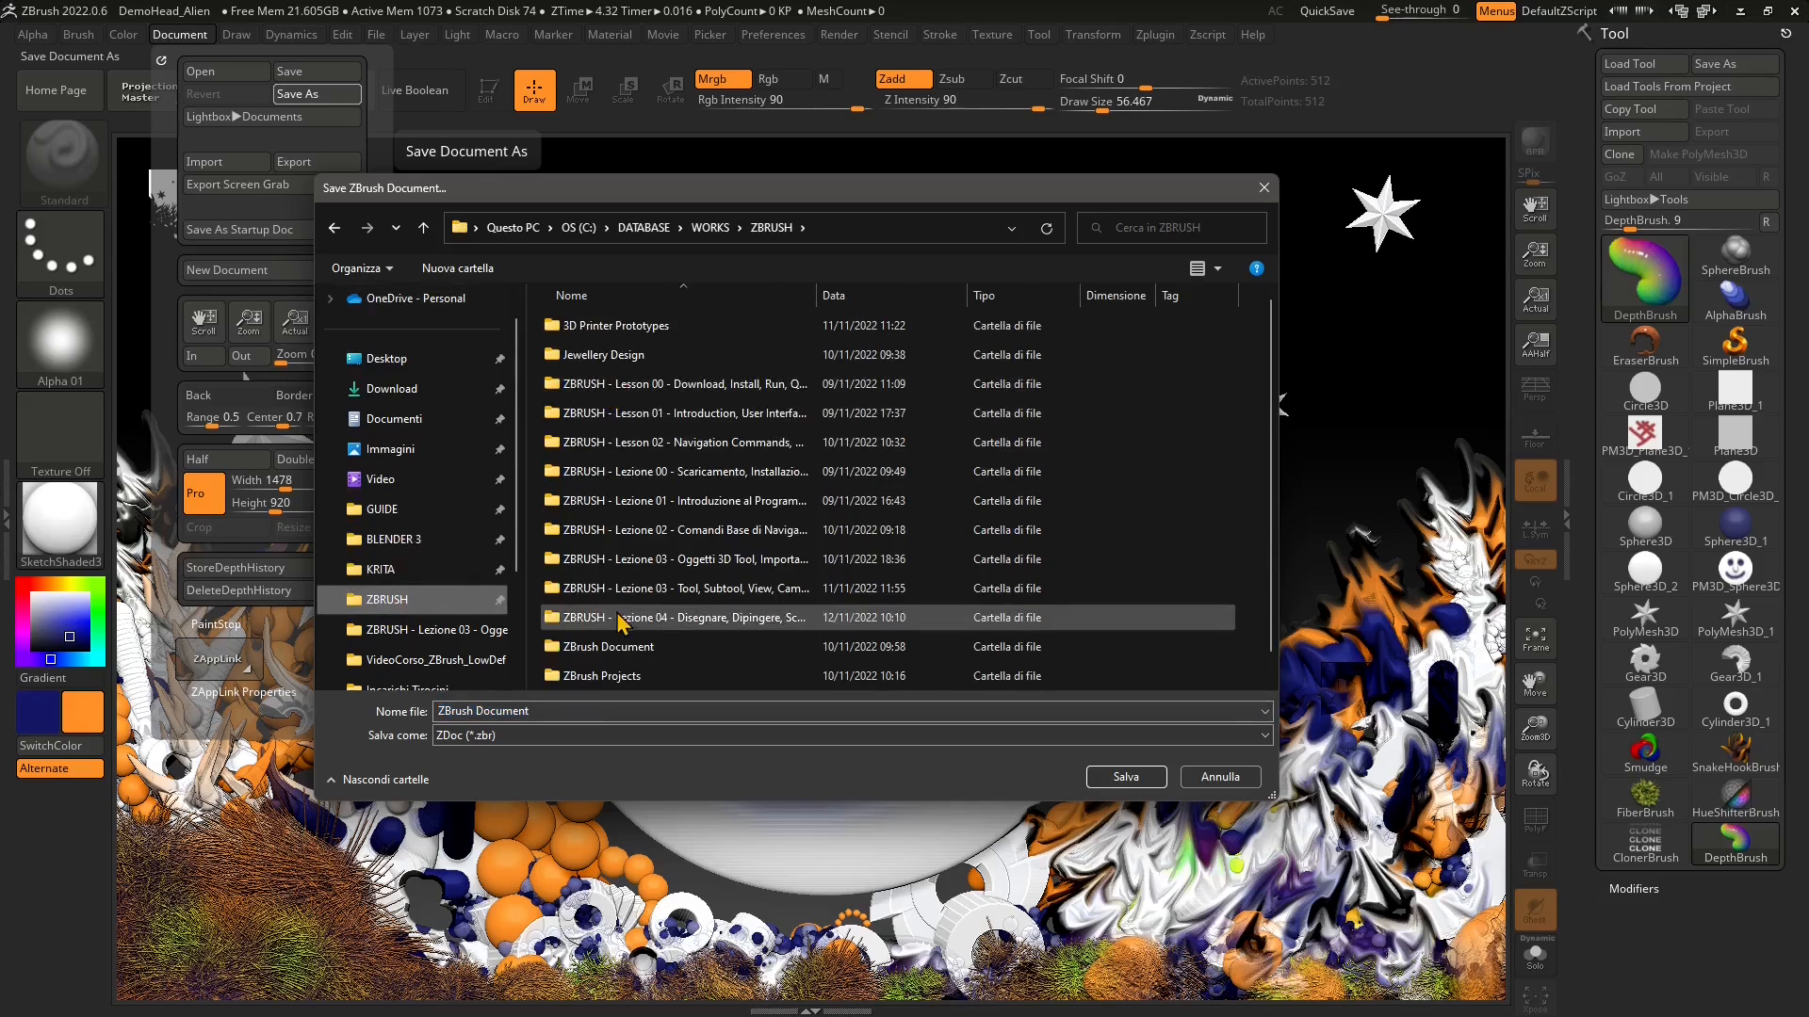
left_click(612, 650)
double_click(612, 648)
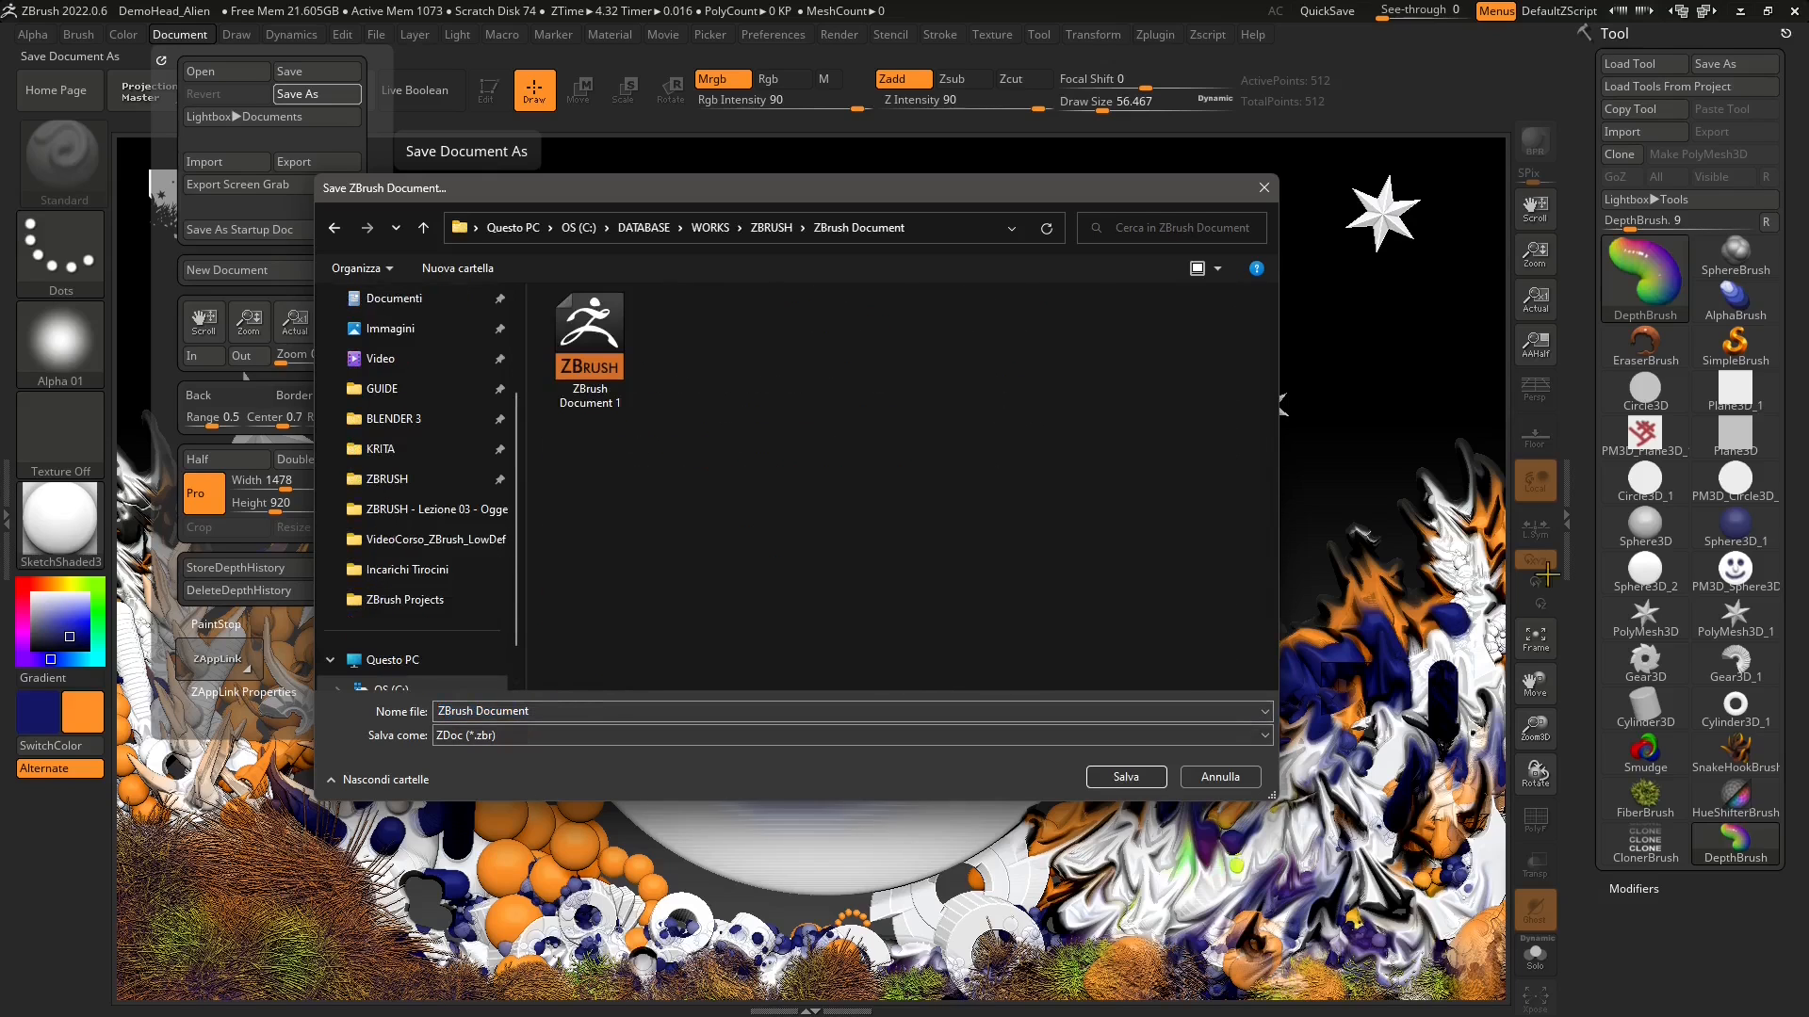
left_click(631, 711)
left_click(624, 710)
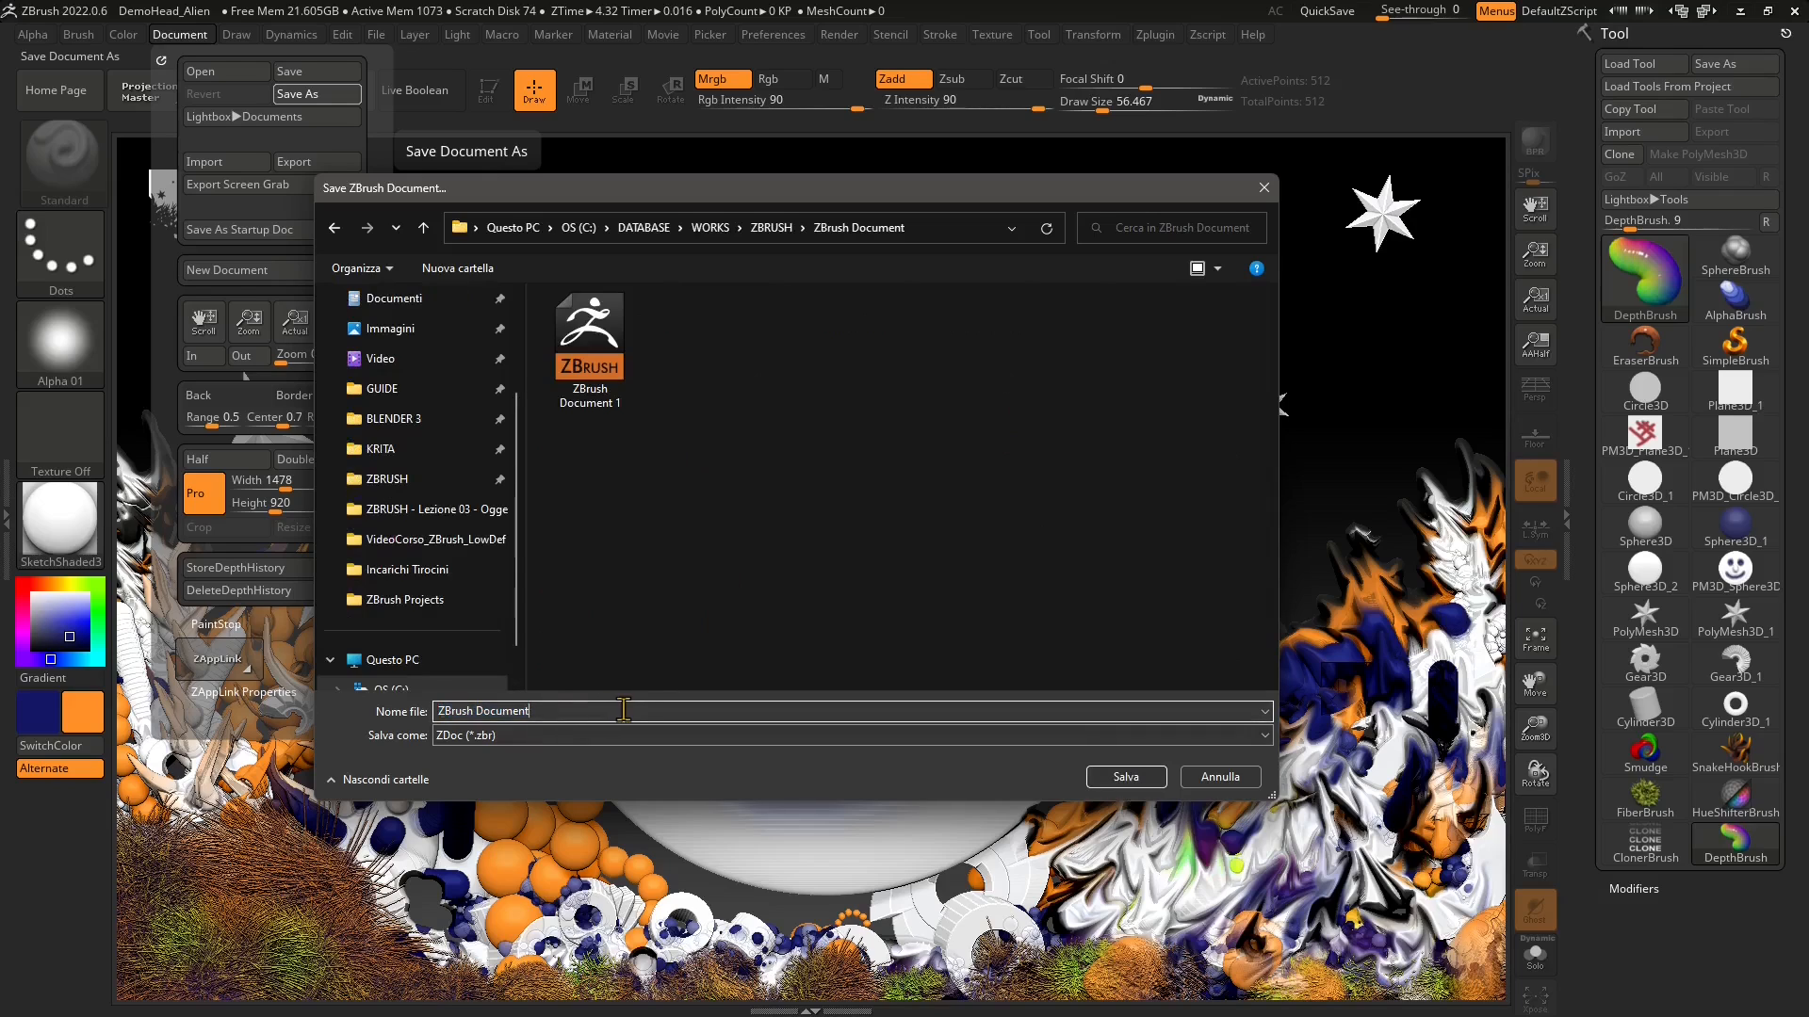
type("Painting 2D-3D")
key("Return")
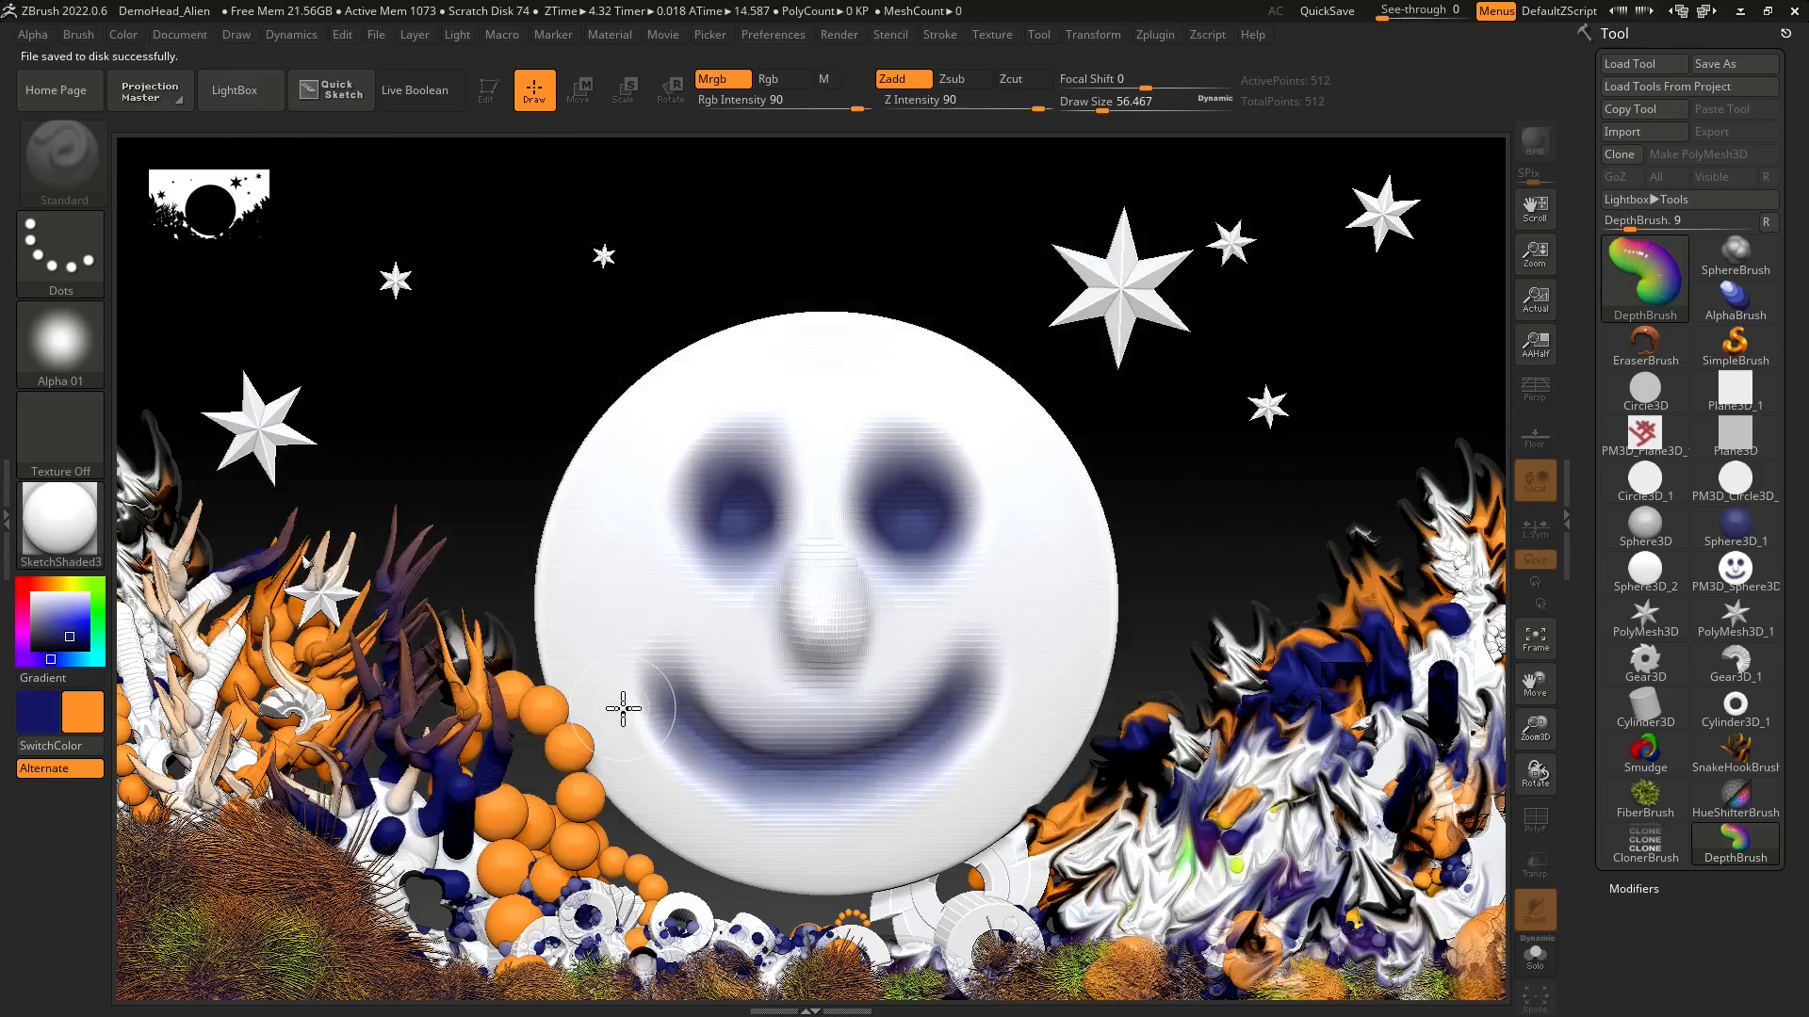
- Start an image export of the document and choose JPEG as the file format
left_click(160, 36)
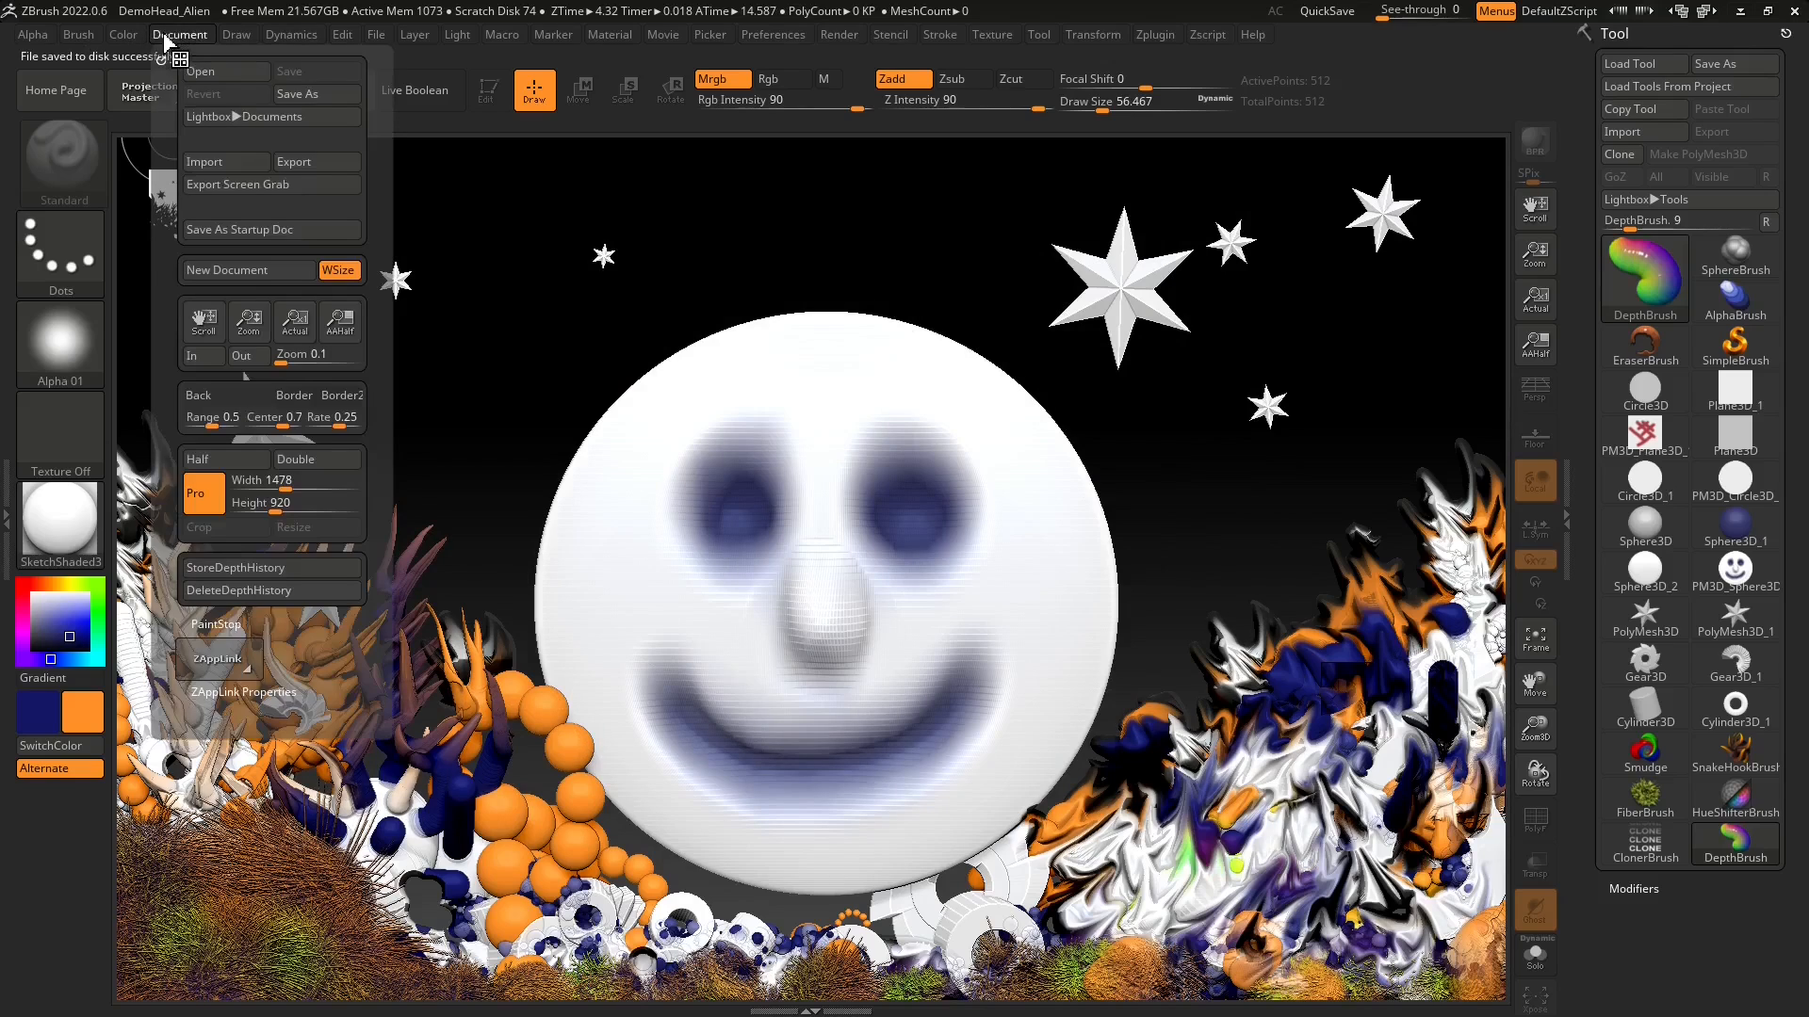
left_click(318, 162)
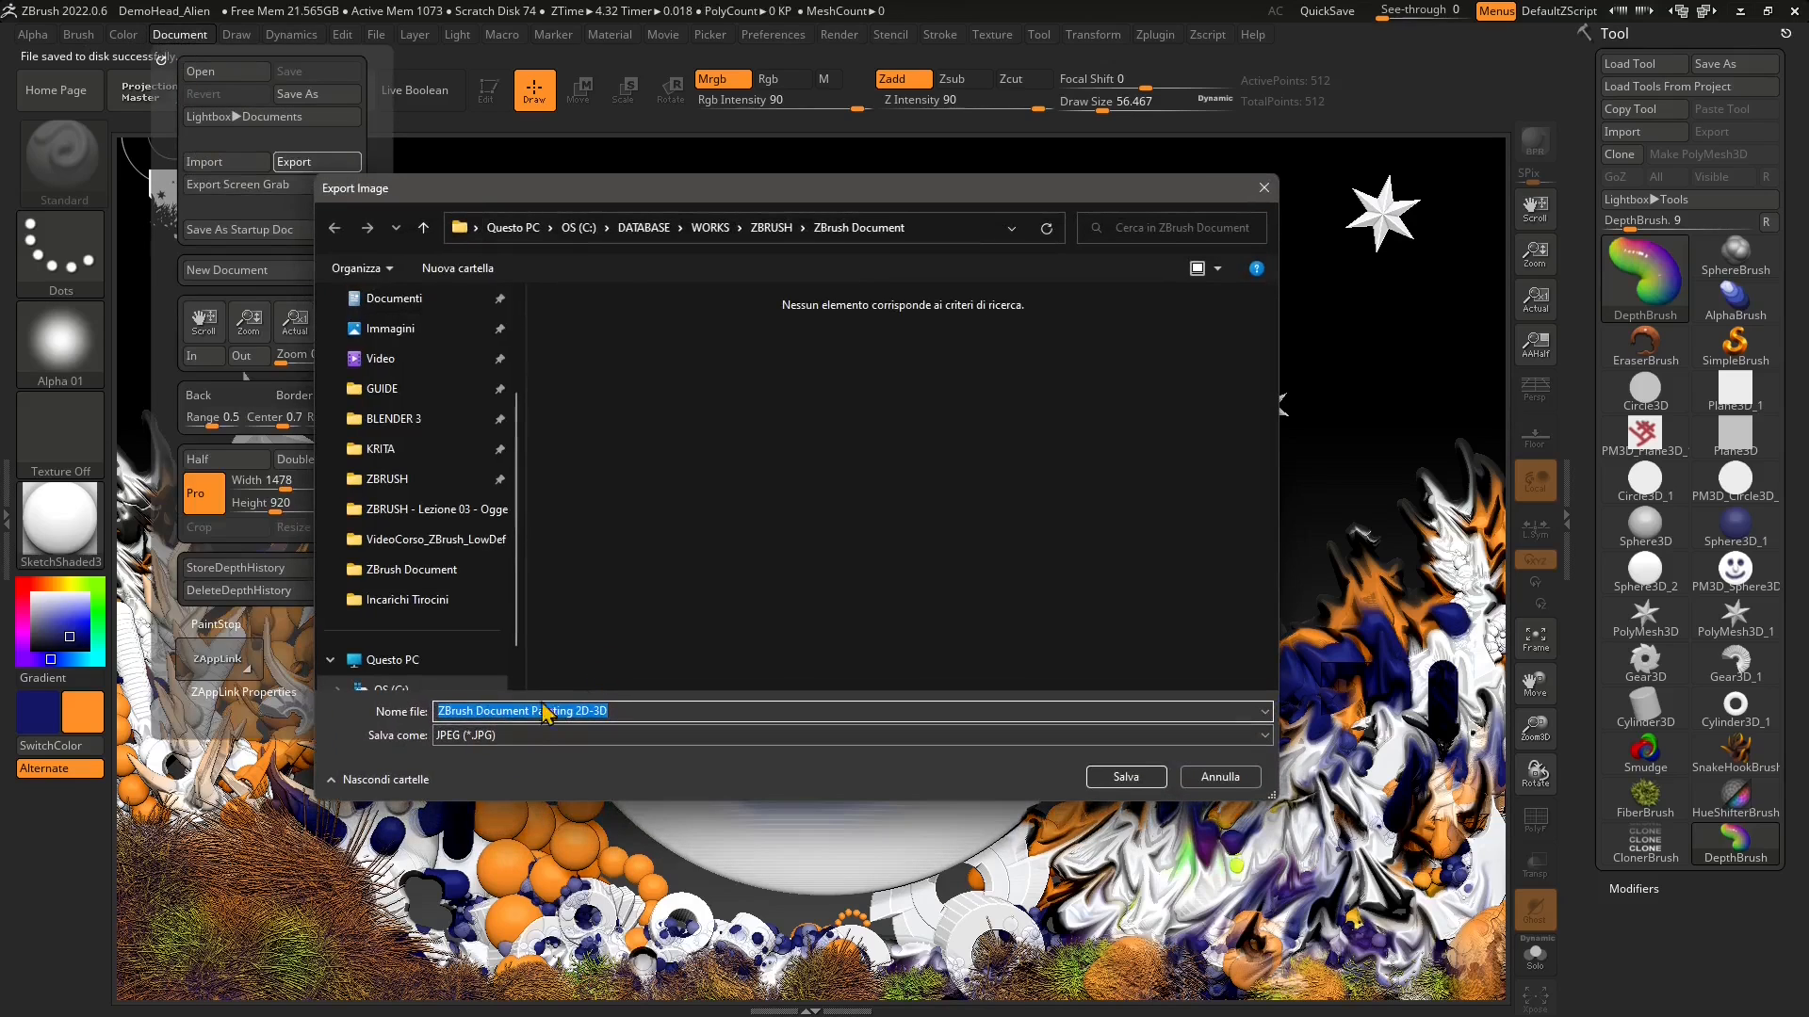
left_click(471, 736)
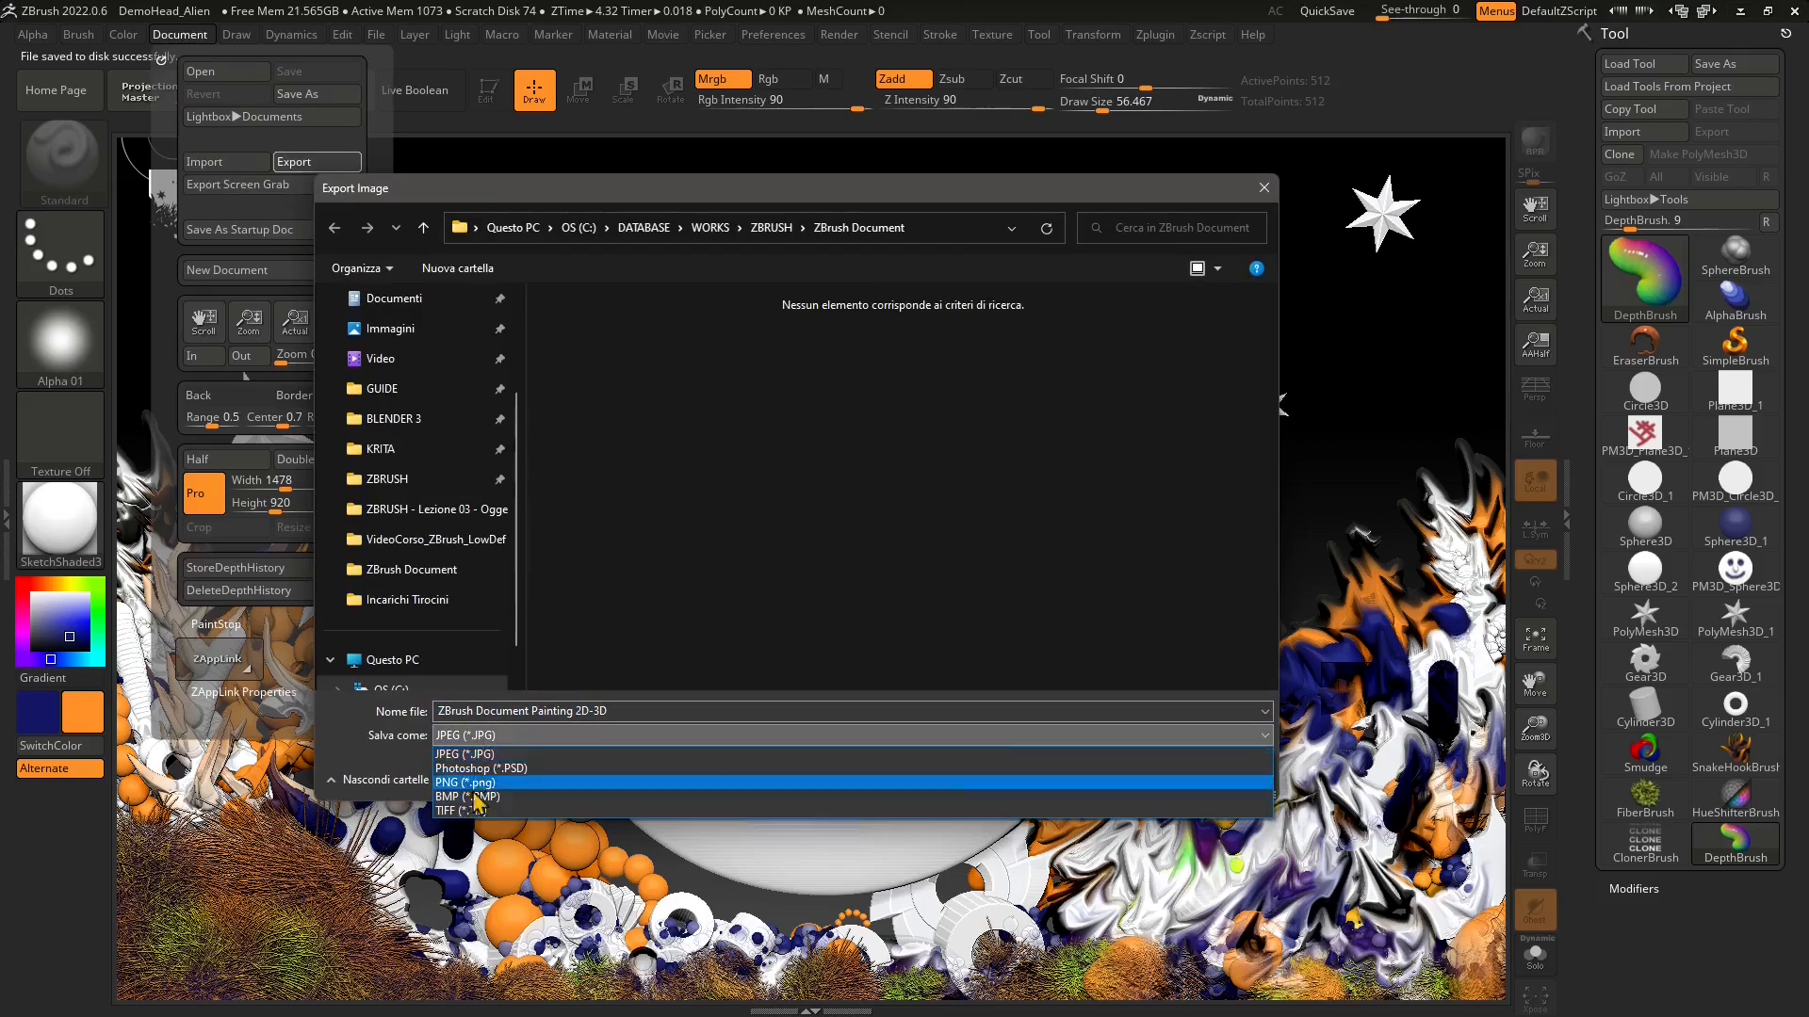
left_click(495, 754)
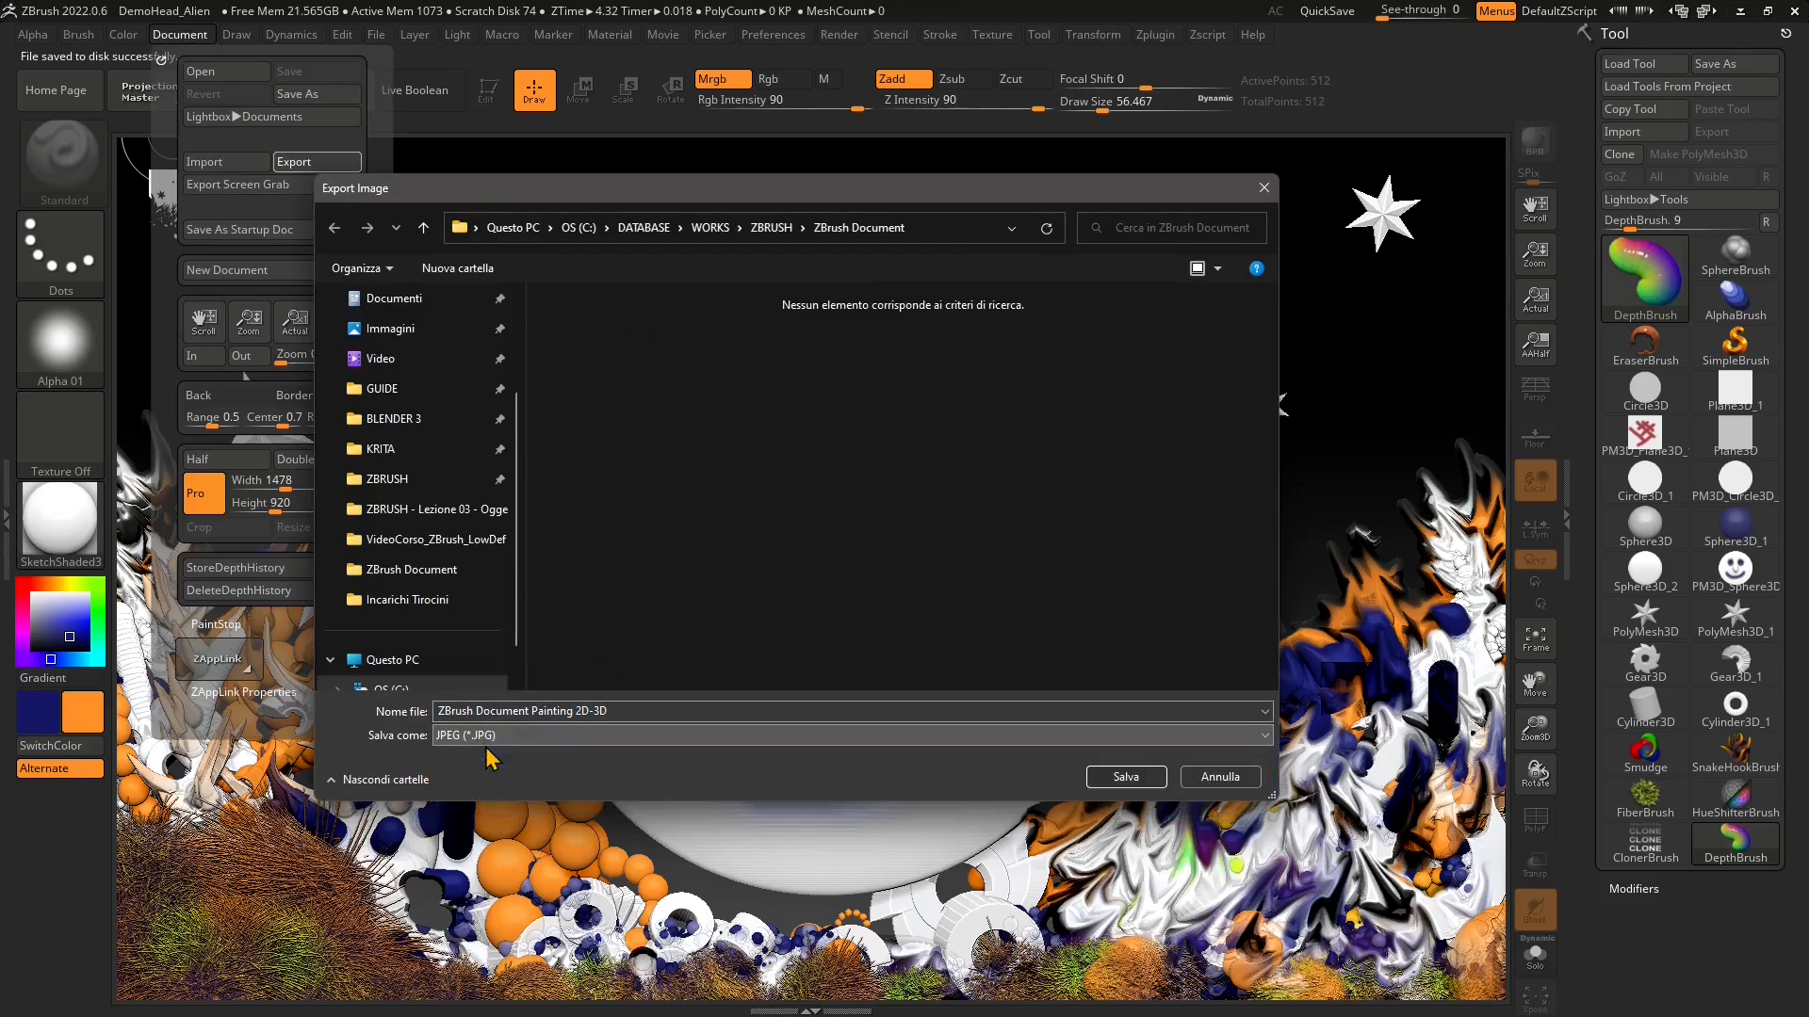
- Create a "ZBrush Image" folder inside the ZBRUSH folder and open it as the export destination
left_click(770, 228)
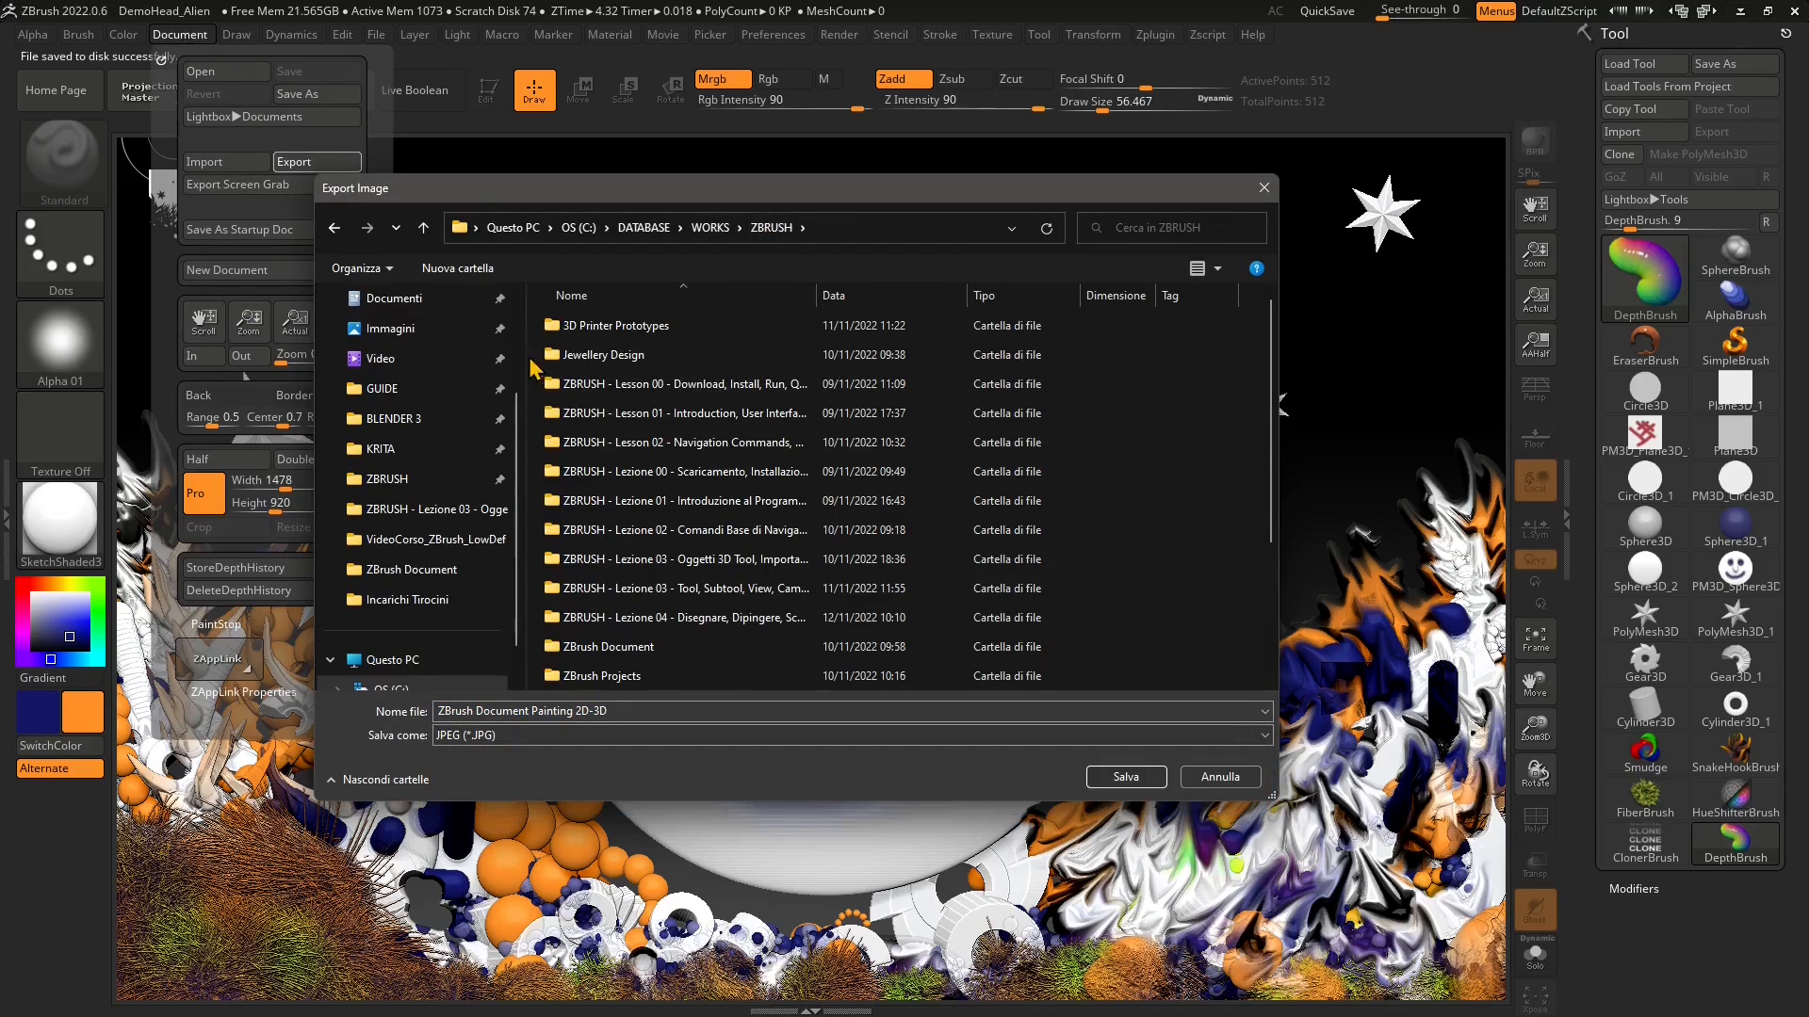
right_click(533, 358)
mouse_move(622, 523)
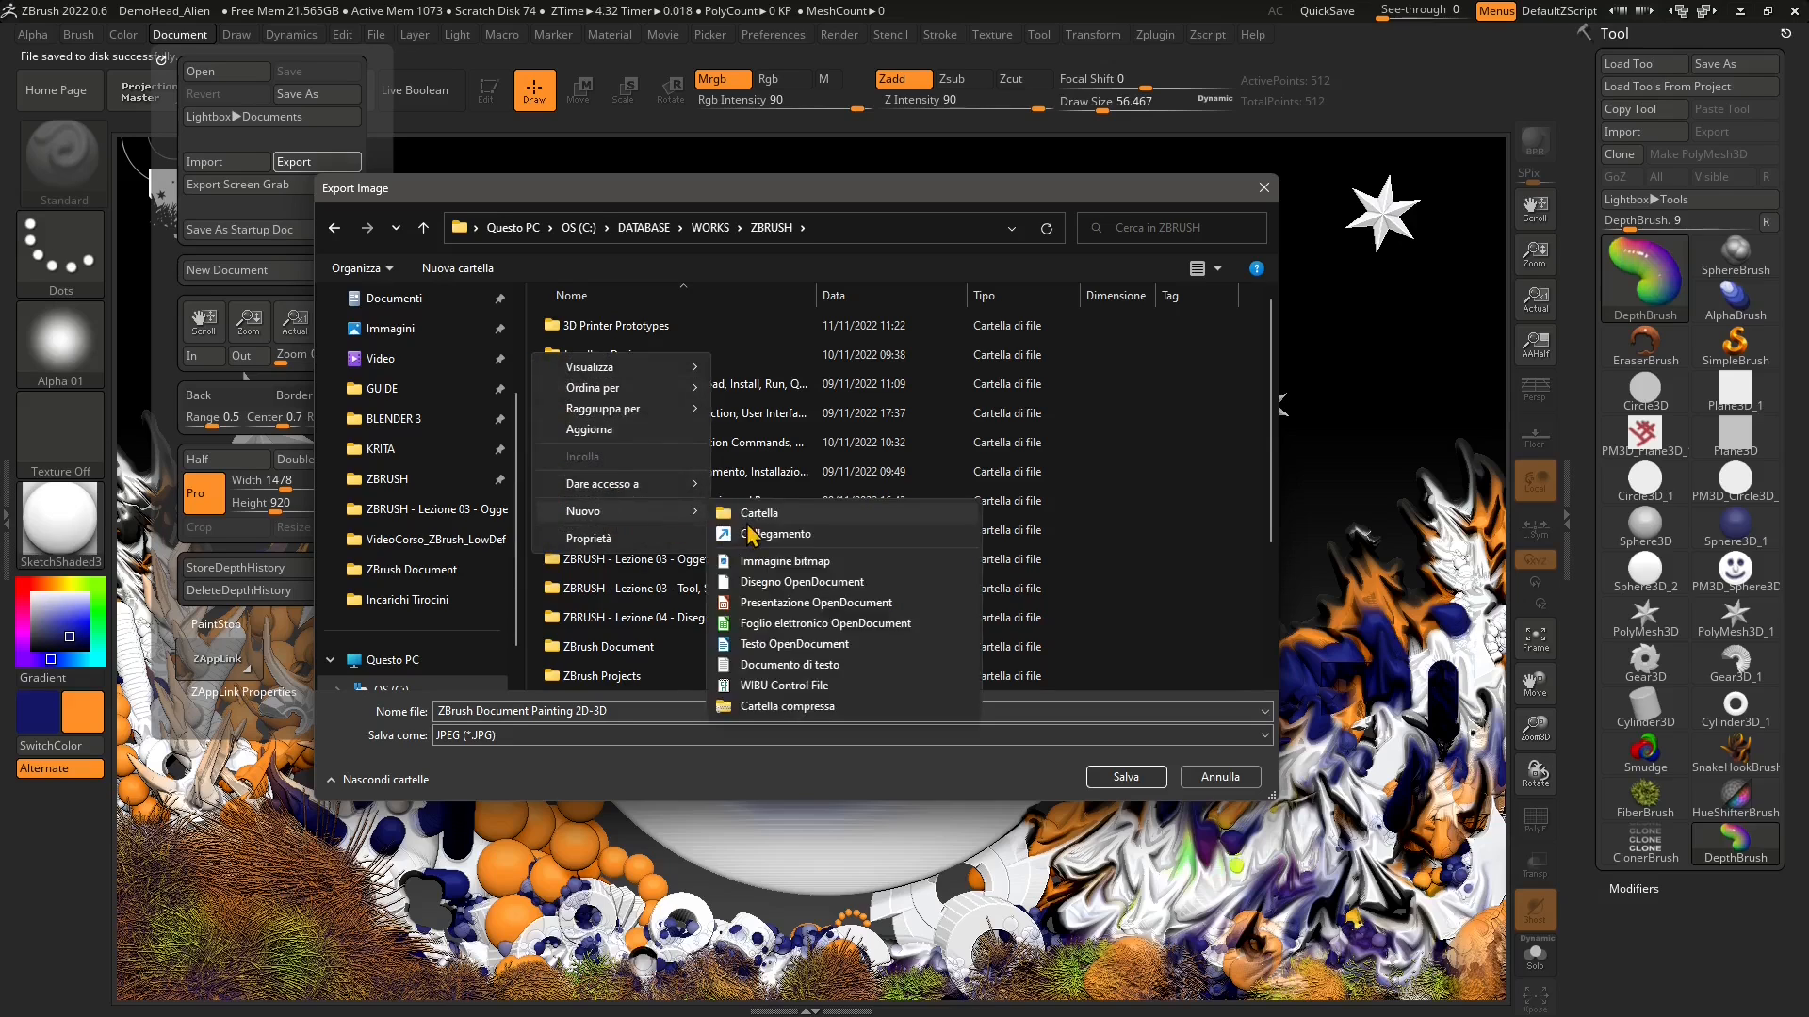
left_click(753, 509)
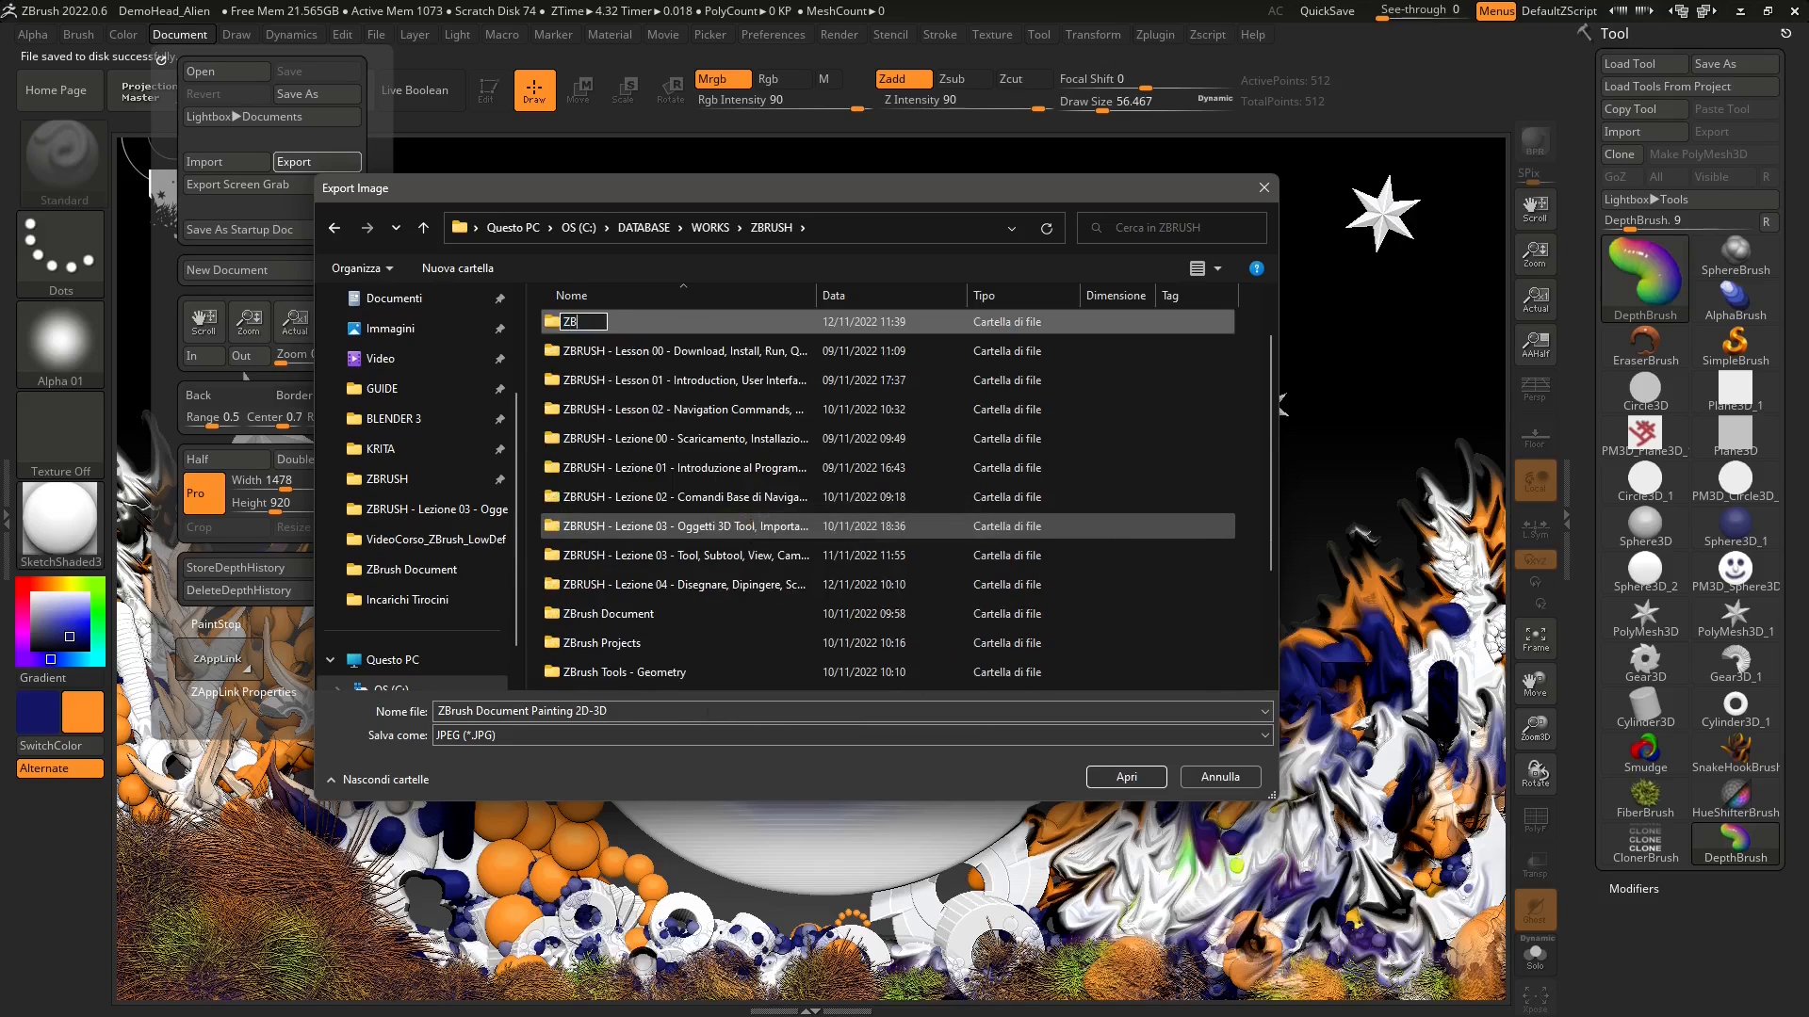
type("ZBrush Image")
key("Return")
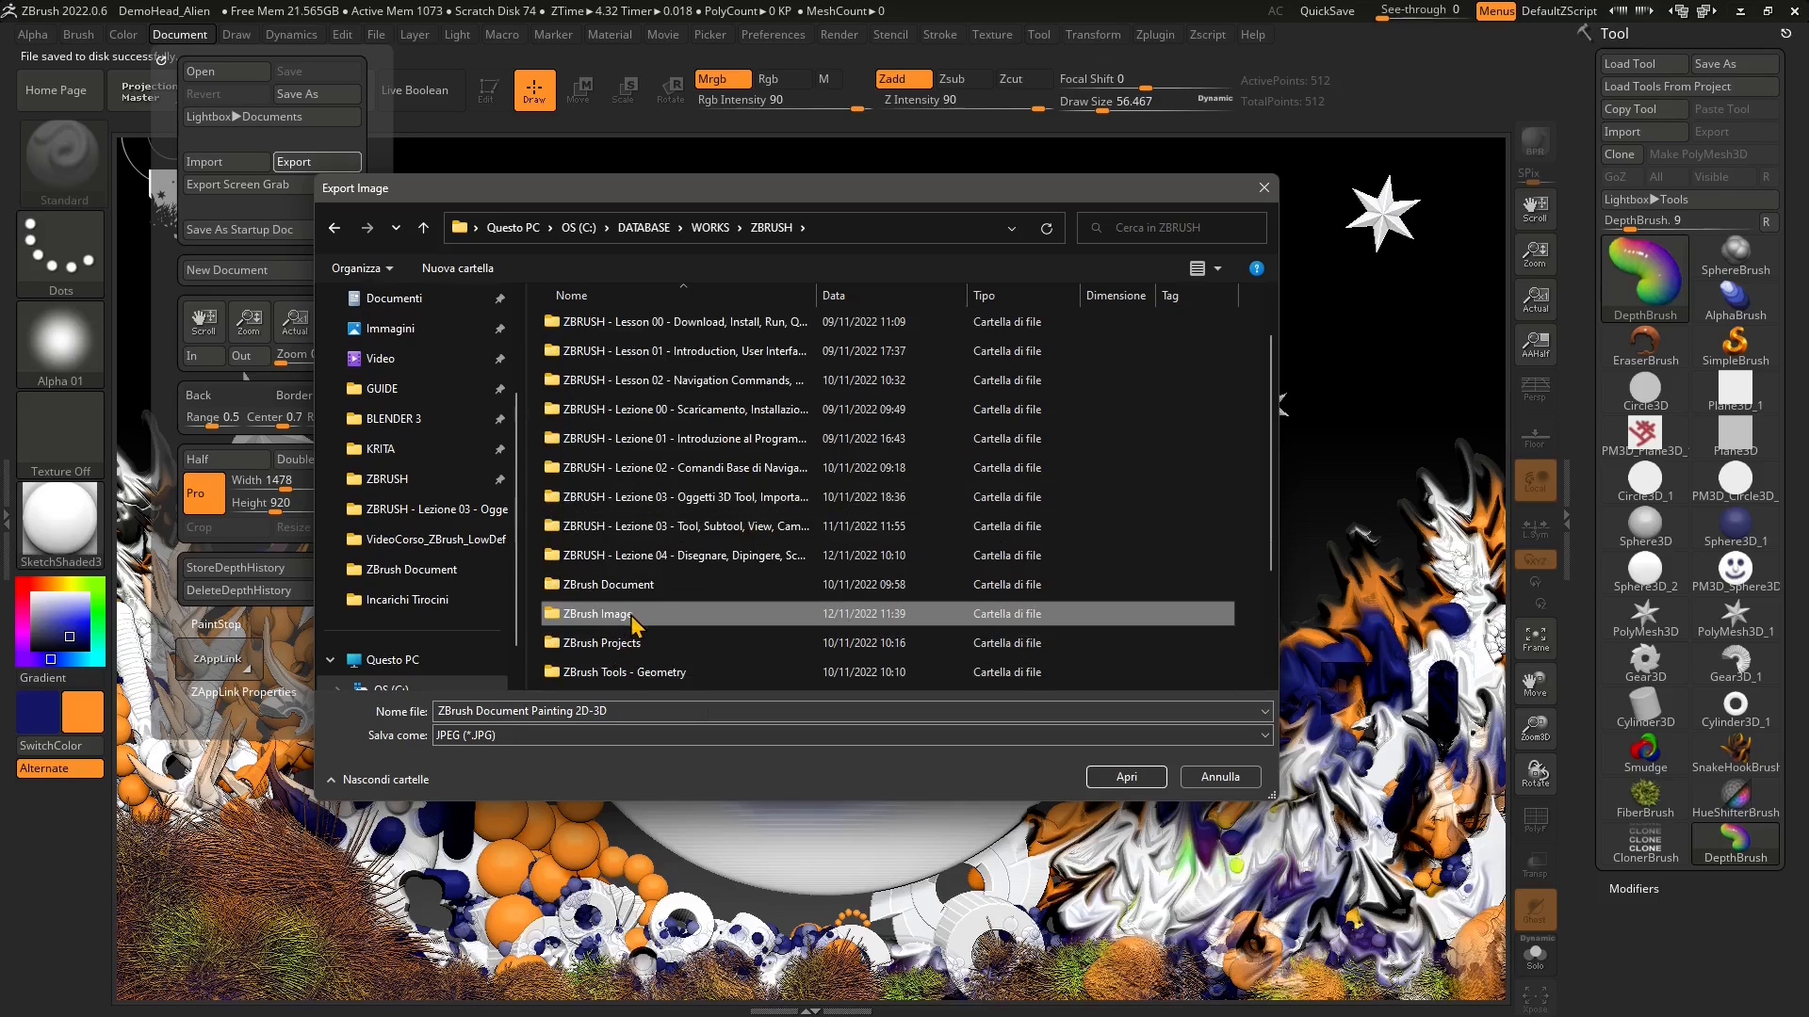
double_click(577, 617)
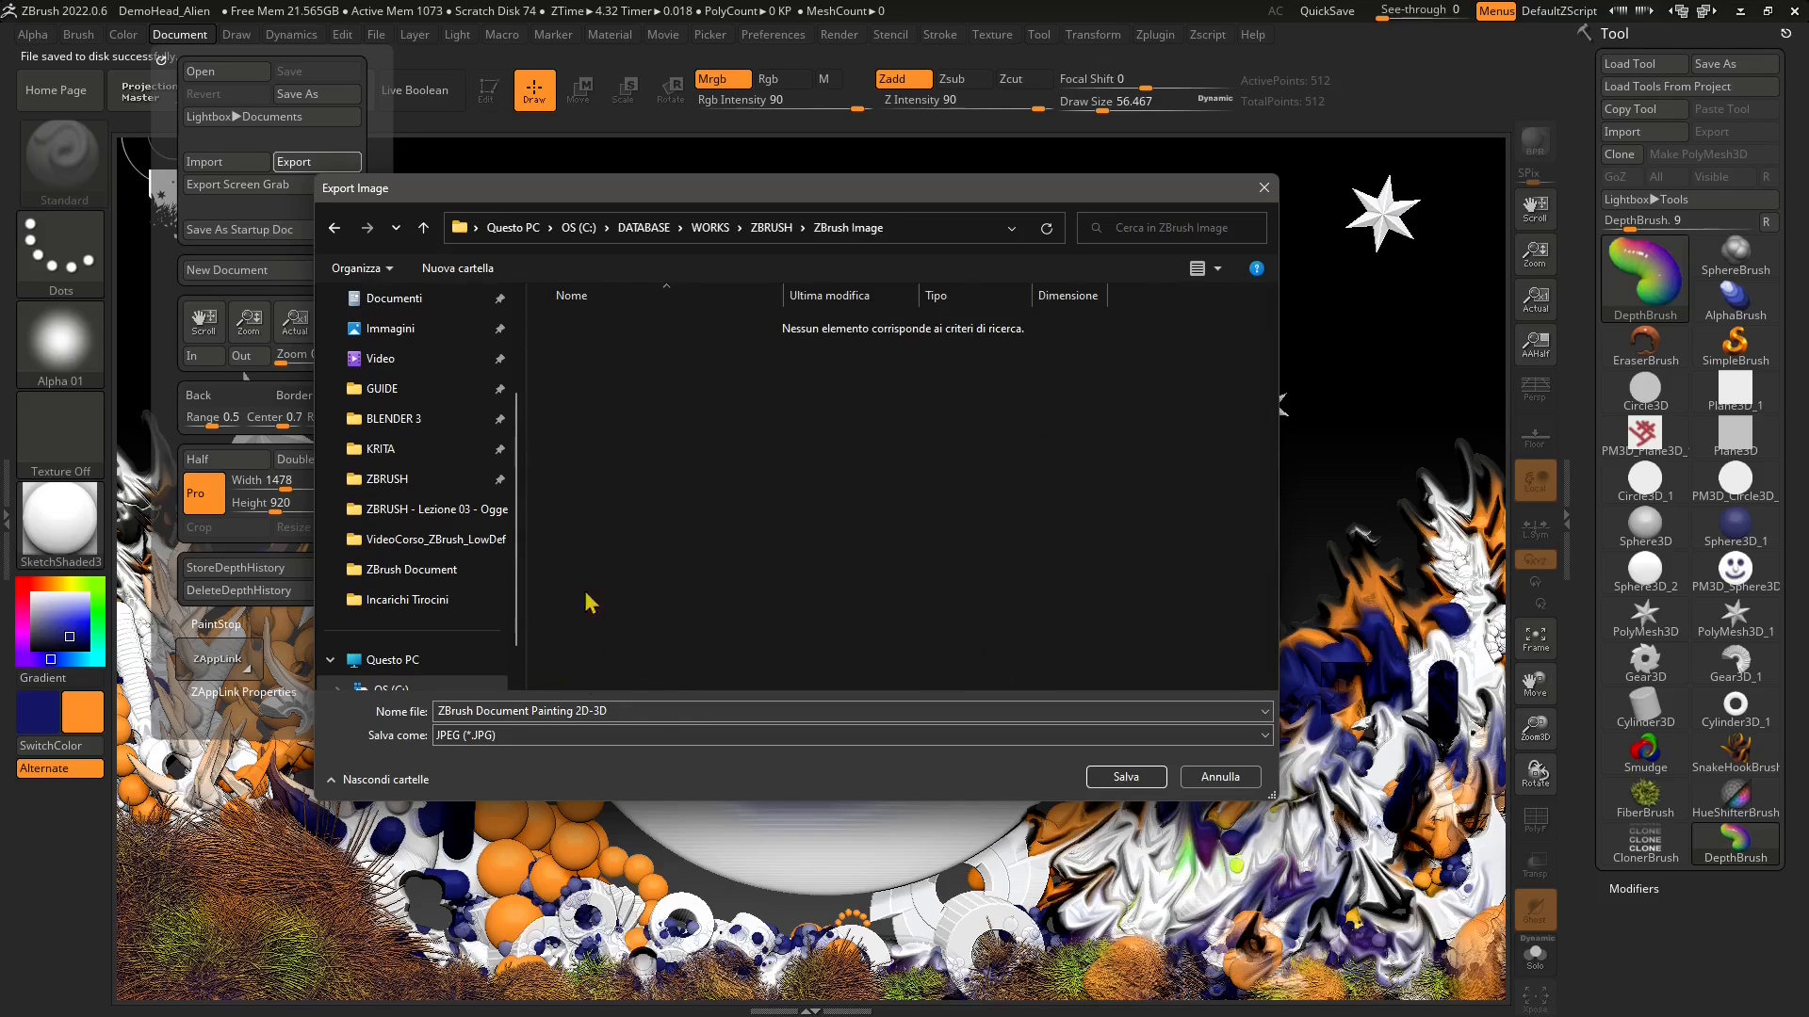
- Accept the JPEG file name and folder, crop the export to left 109, top 60, width 1174 and height 842, and set quality to 100
left_click(1121, 777)
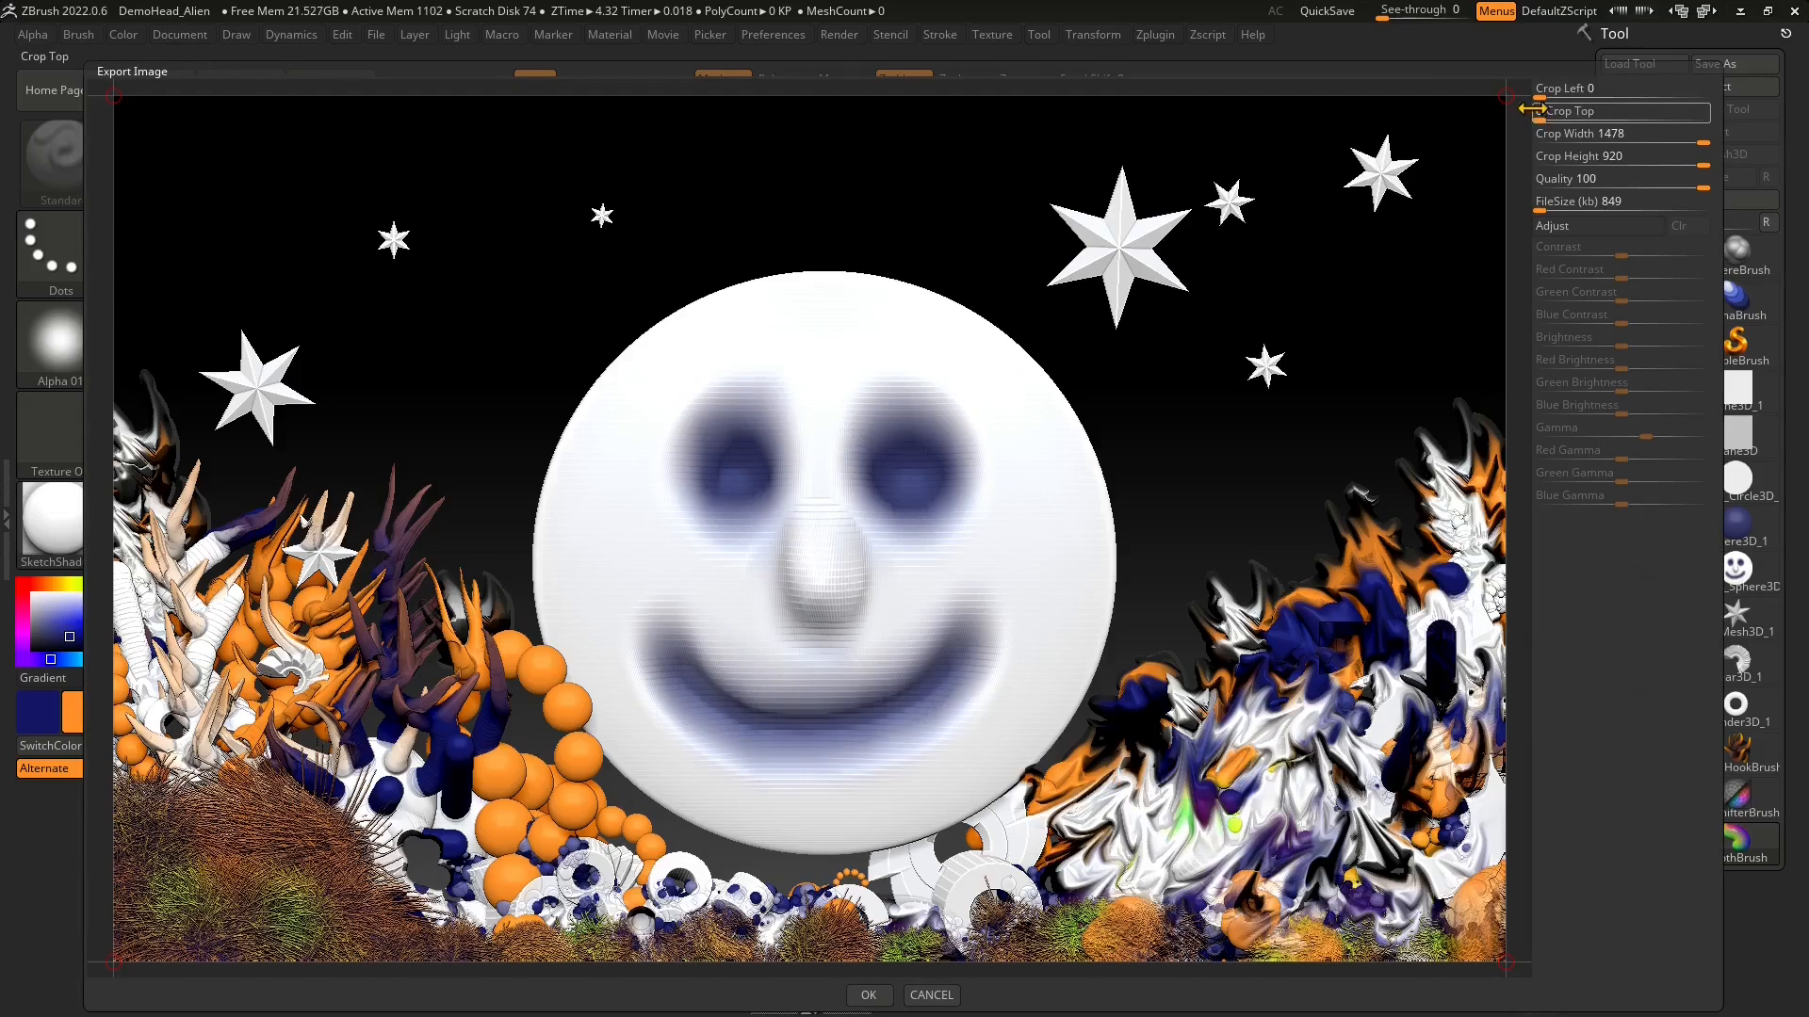
left_click_drag(1505, 95, 1323, 154)
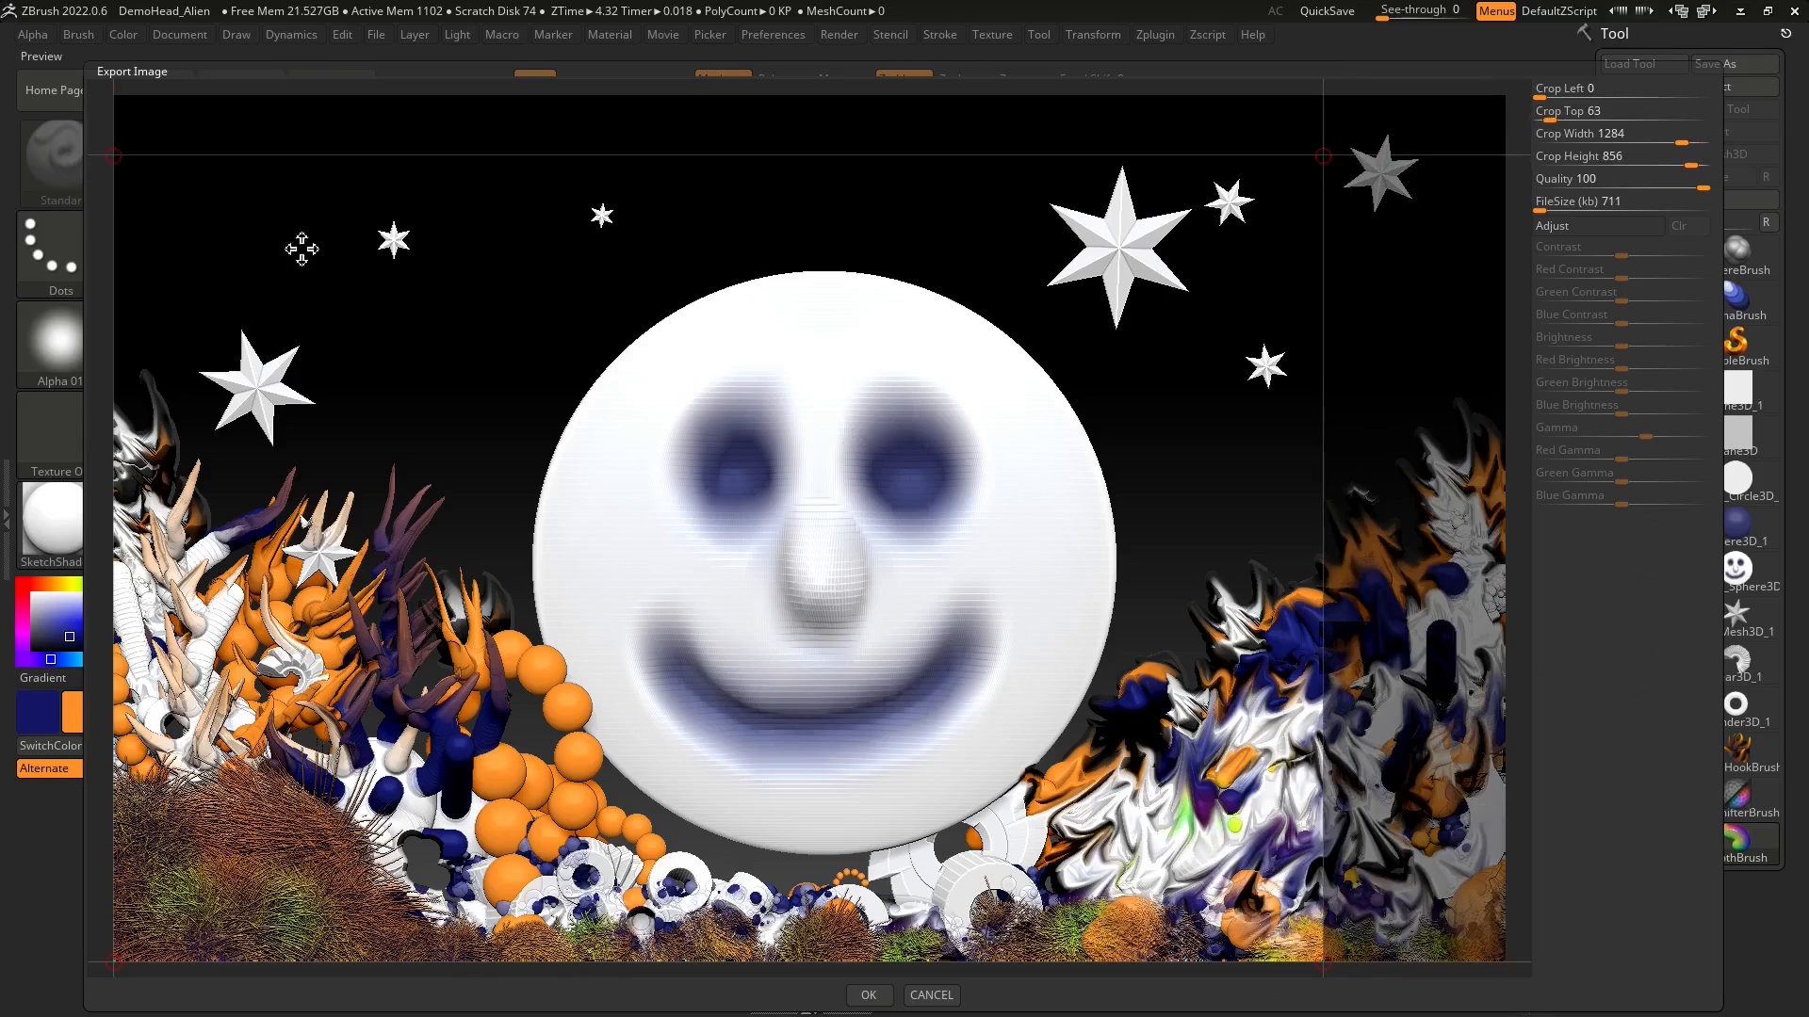
left_click_drag(116, 161, 206, 152)
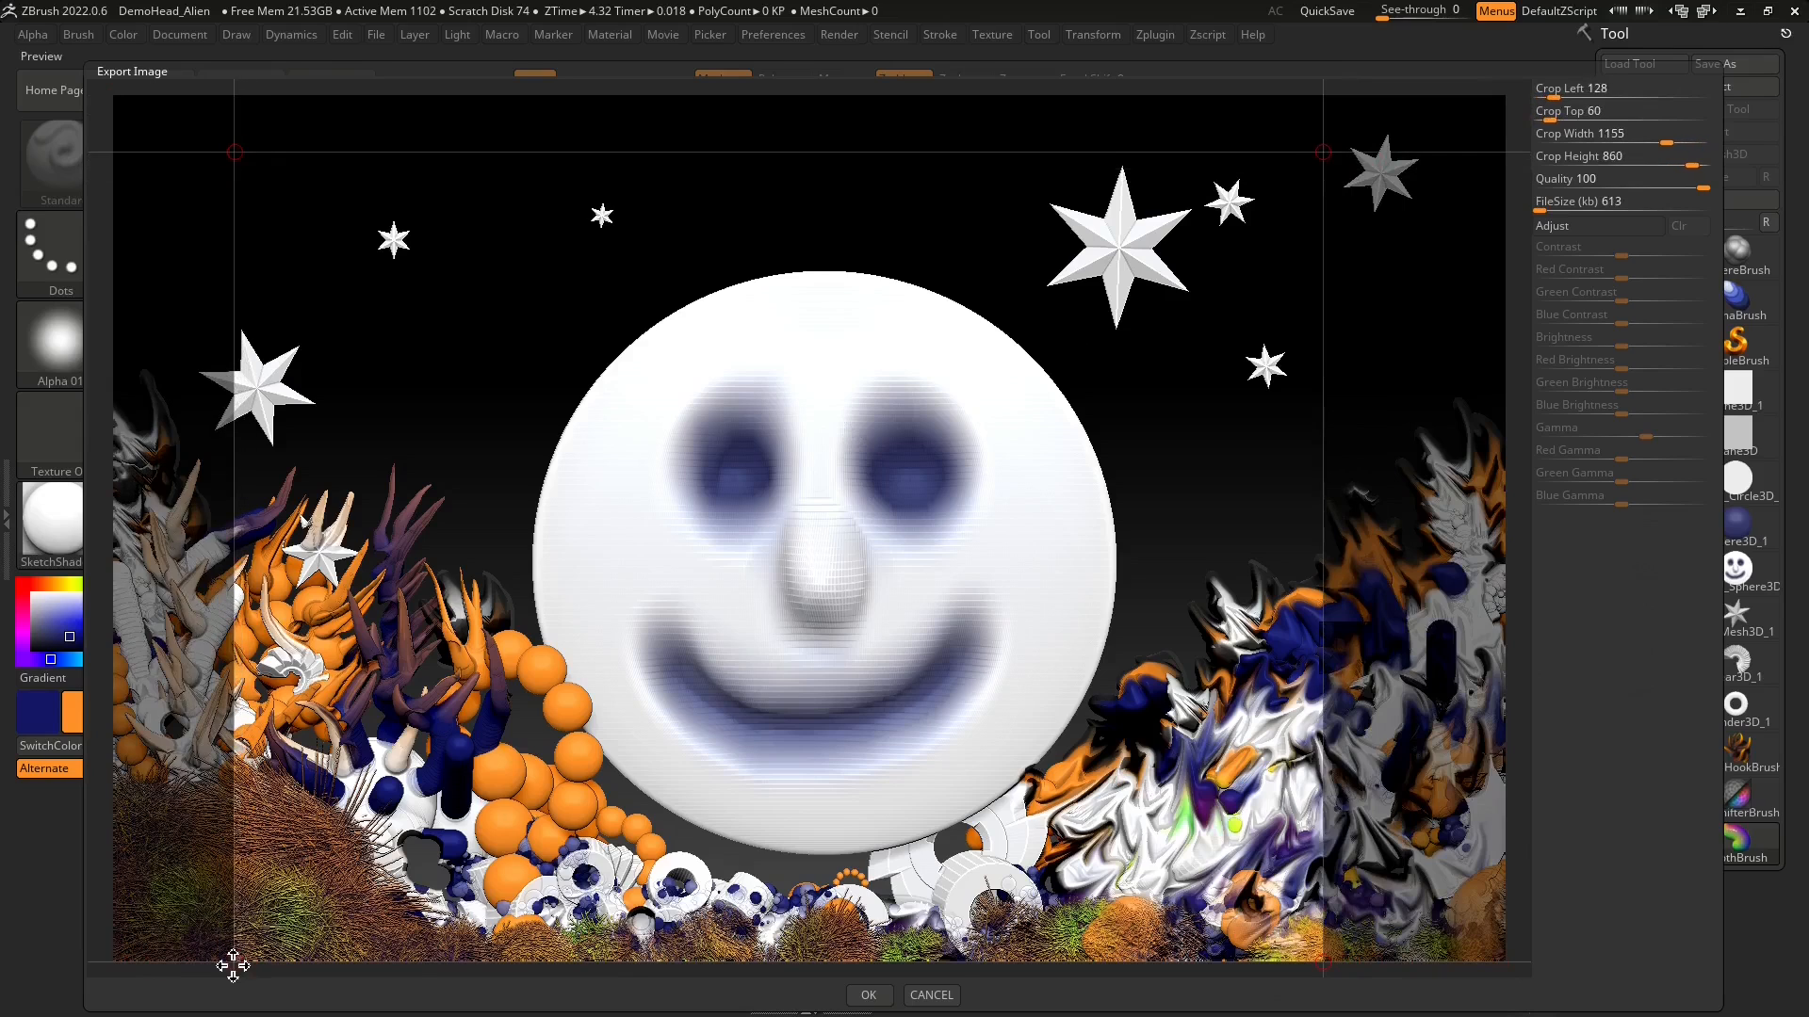
mouse_move(230, 960)
left_mouse_down()
mouse_move(202, 936)
mouse_move(216, 945)
left_mouse_up()
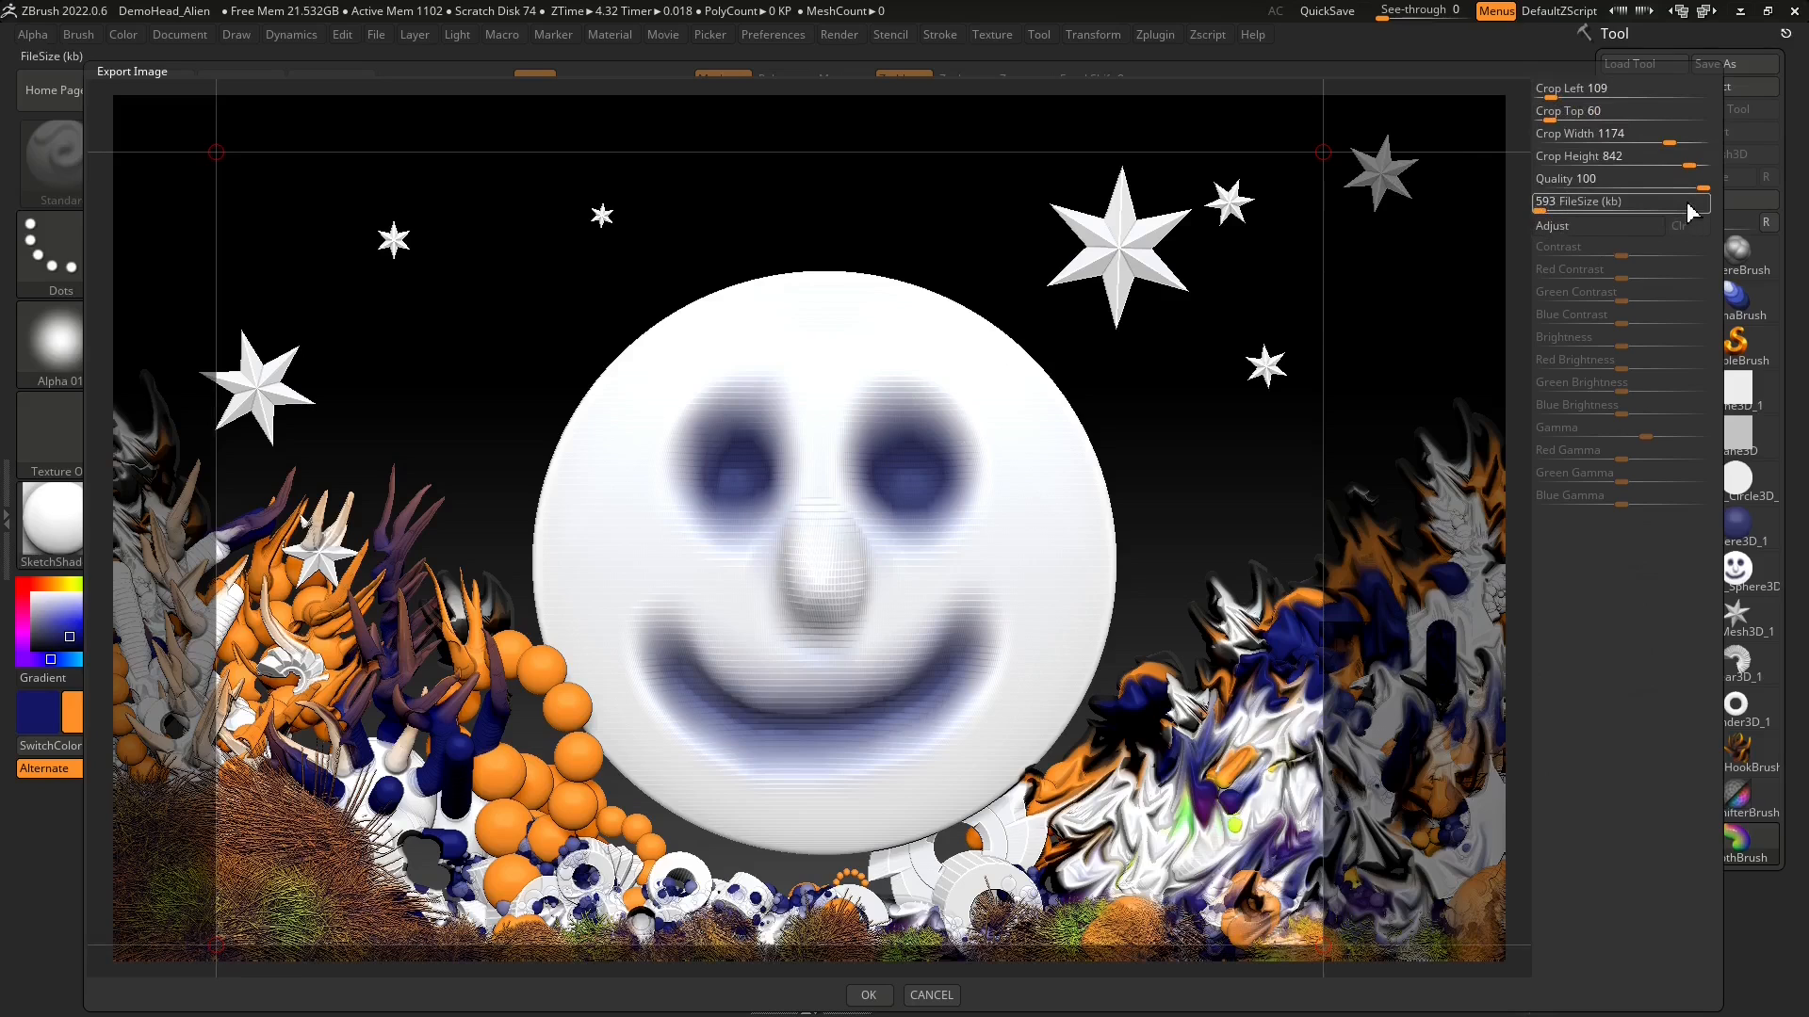
left_click_drag(1692, 181, 1687, 193)
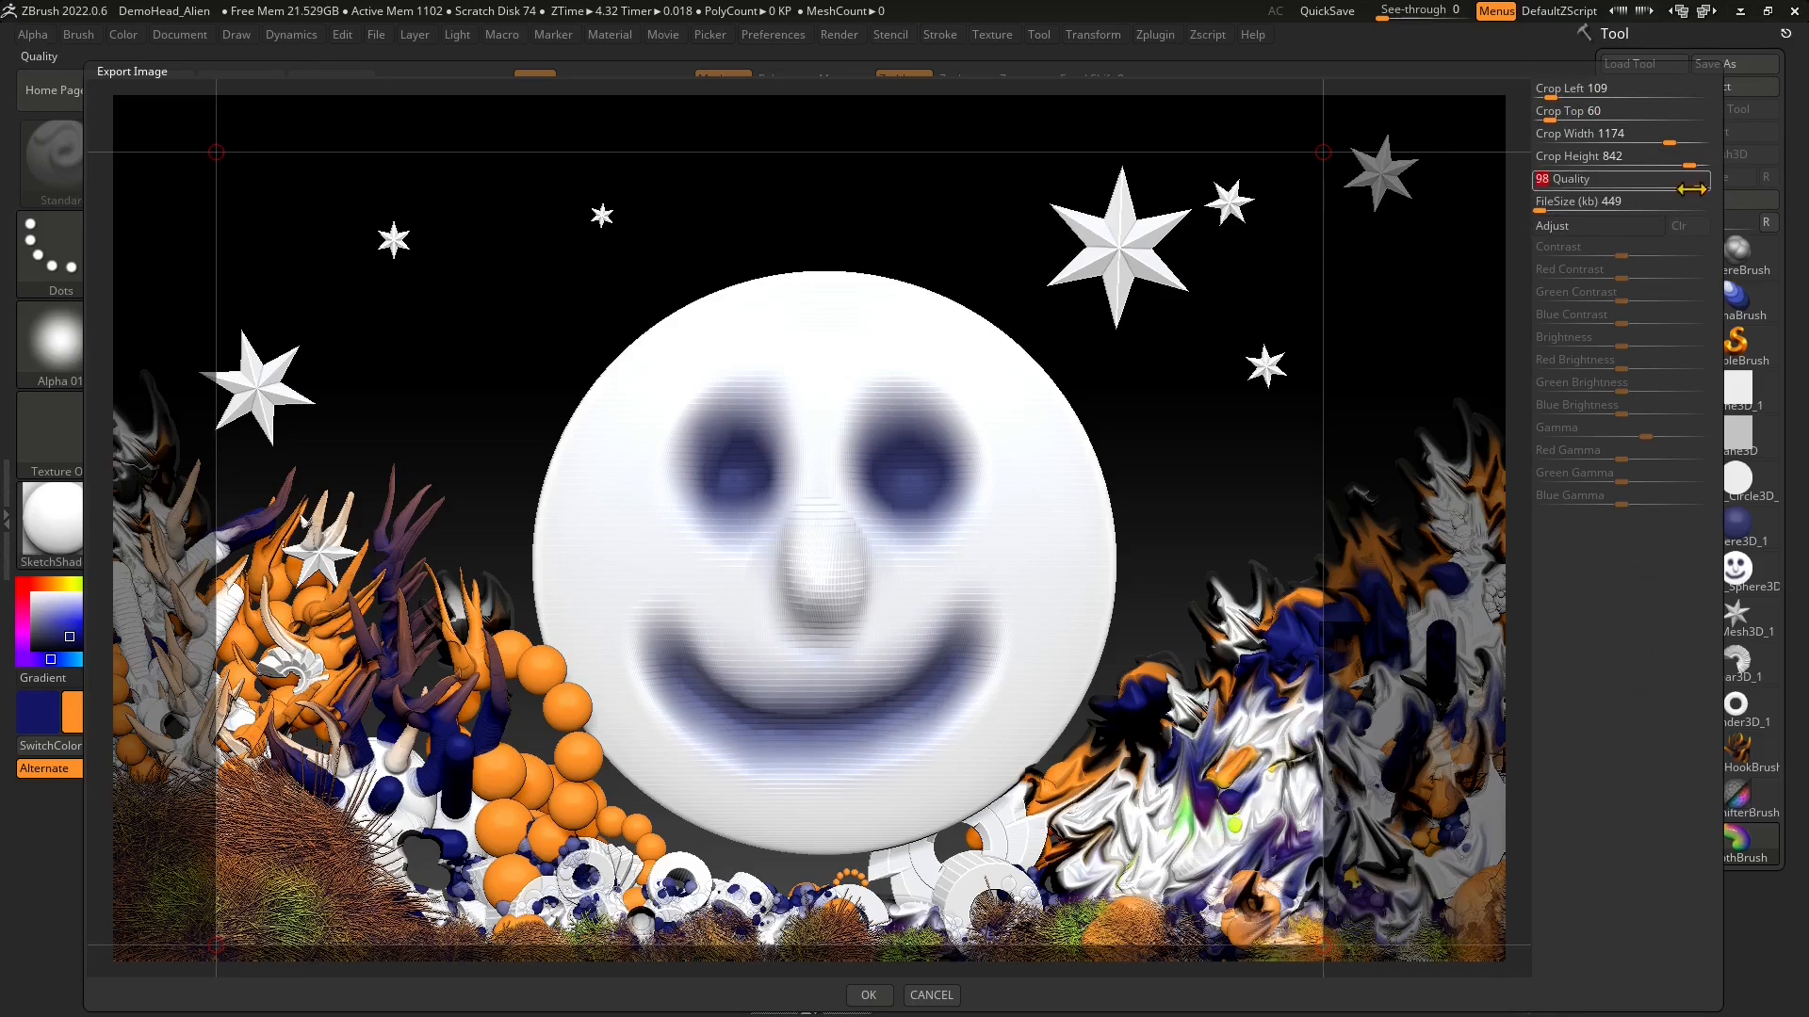
key("Return")
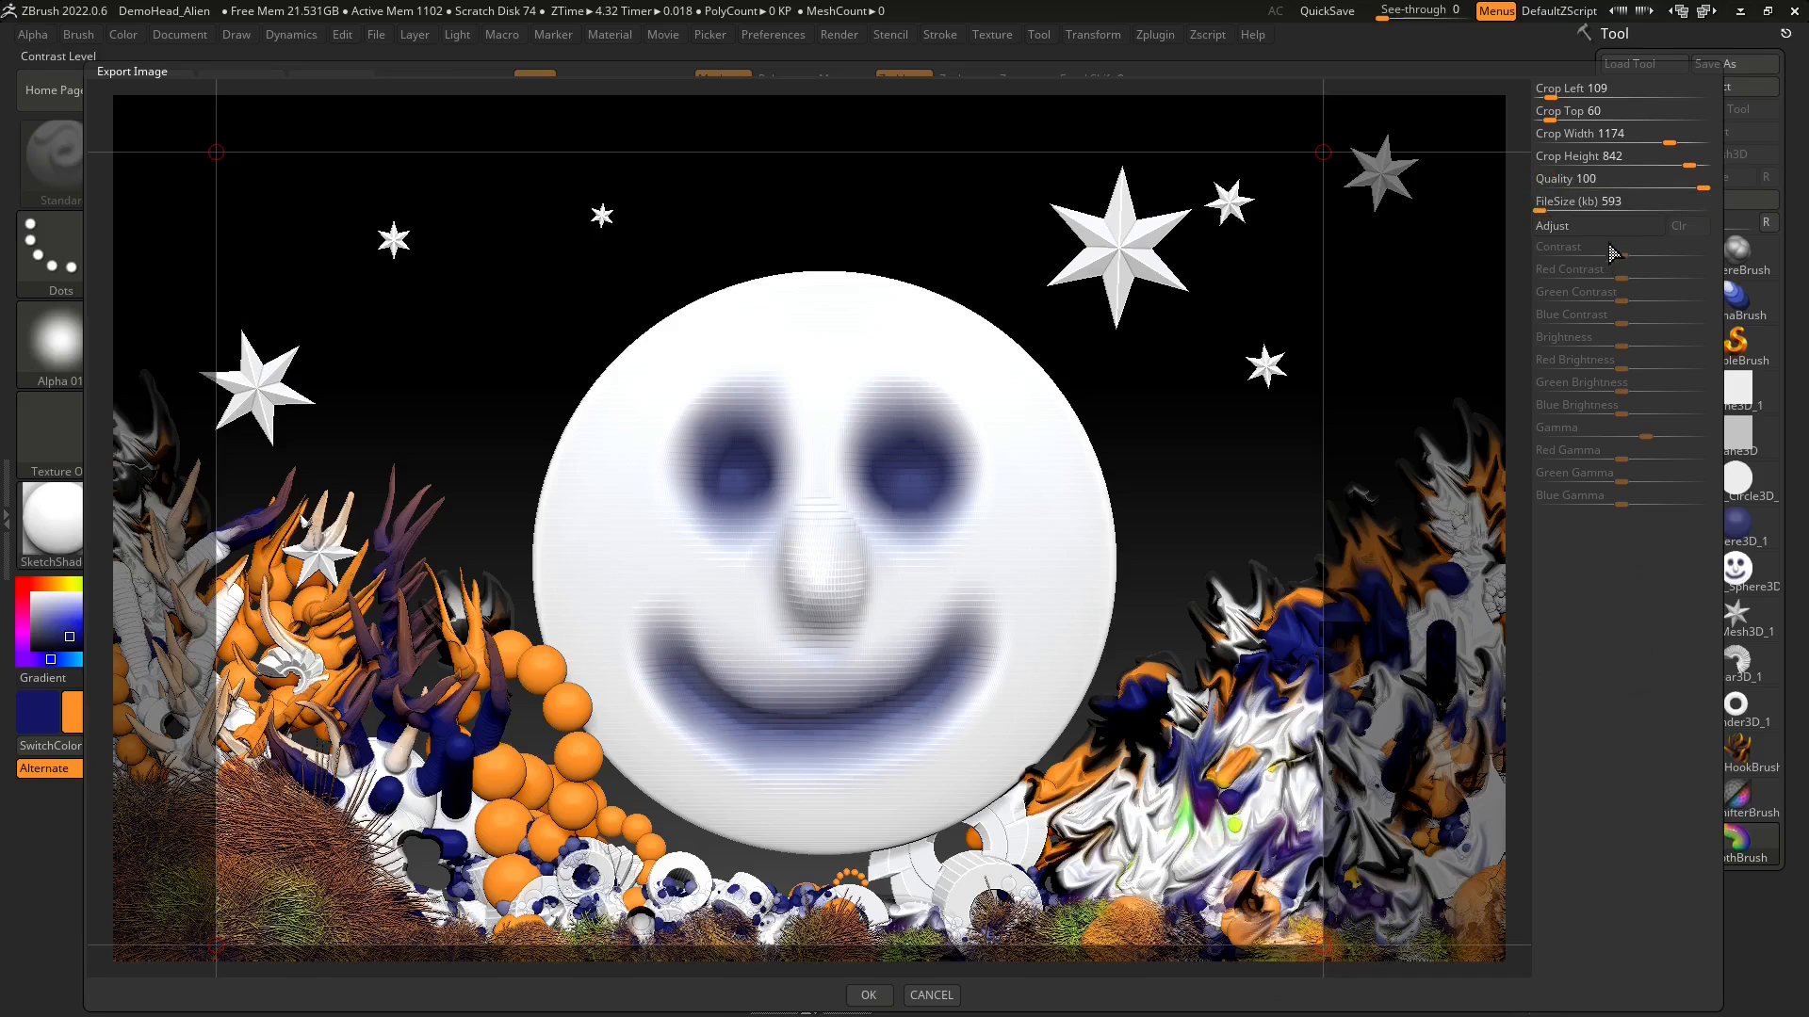
- Enable Adjust, set Red Contrast -0.0917, Green Contrast 0.17304, Green Brightness 0.03878, Gamma 0.94114 and Green Gamma -0.02778, and complete the export
left_click(1616, 228)
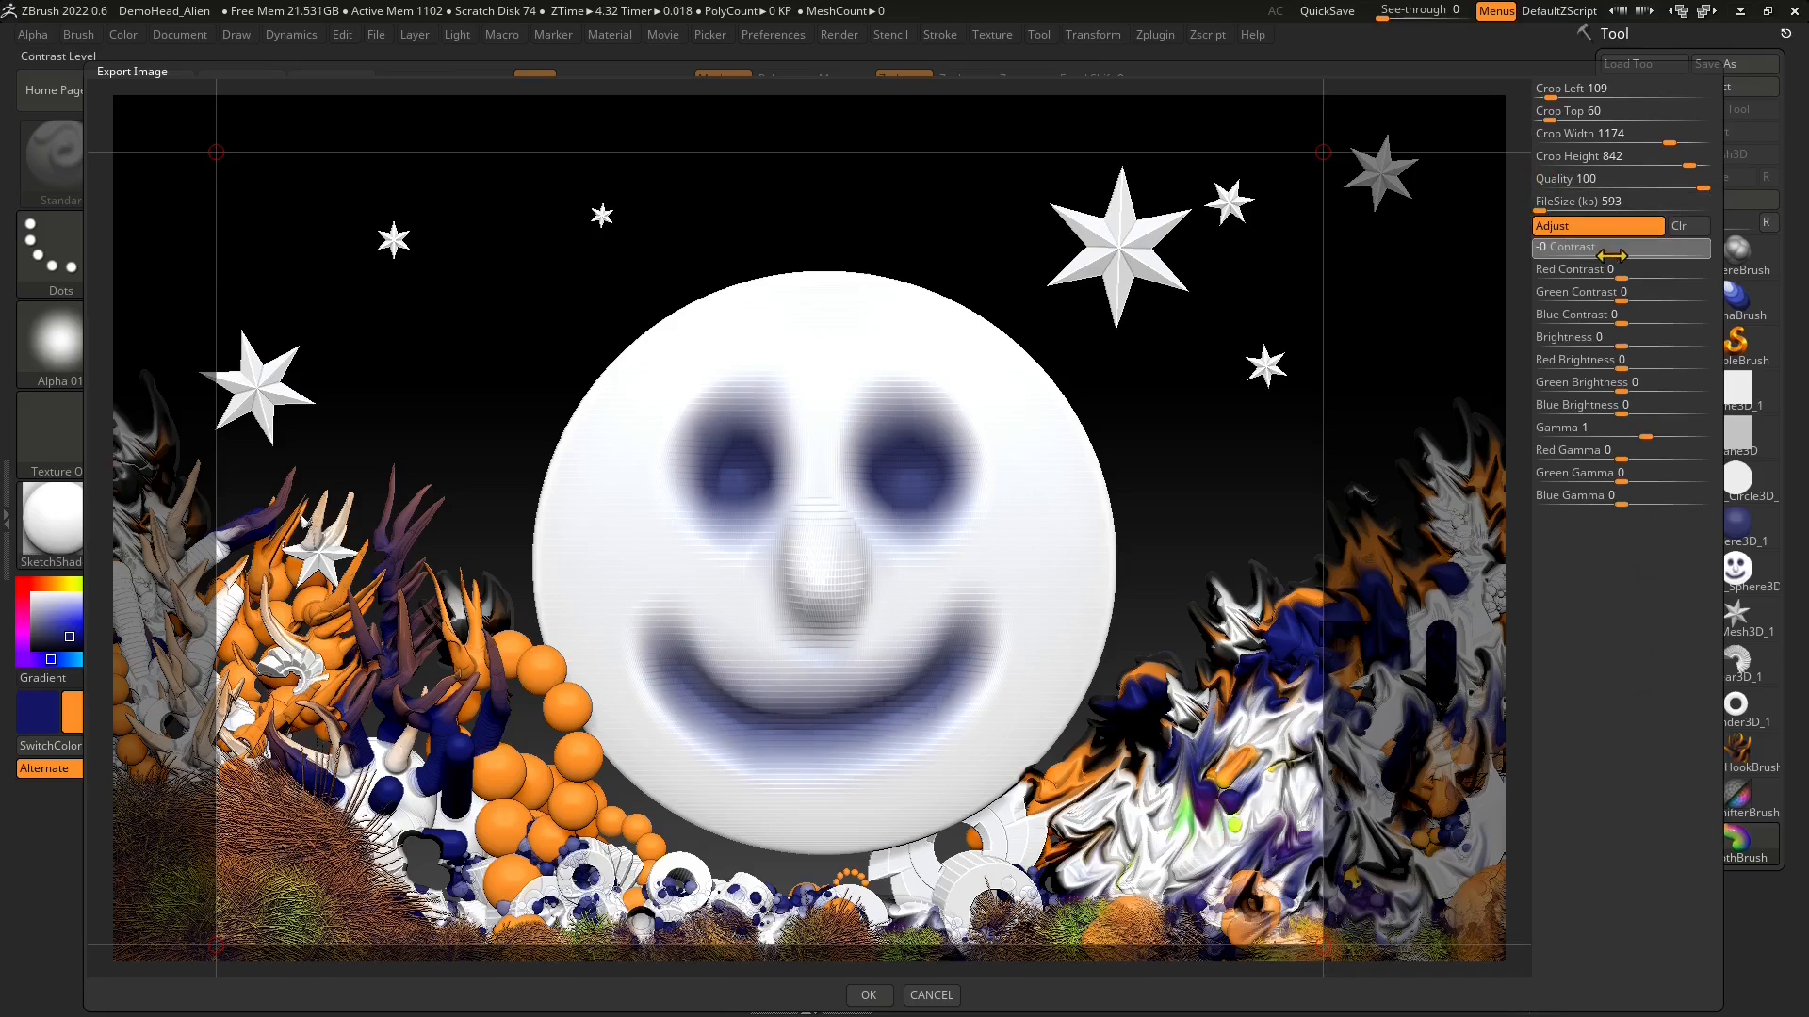
mouse_move(1602, 249)
left_mouse_down()
mouse_move(1757, 268)
mouse_move(1595, 276)
left_mouse_up()
left_click_drag(1612, 279, 1617, 502)
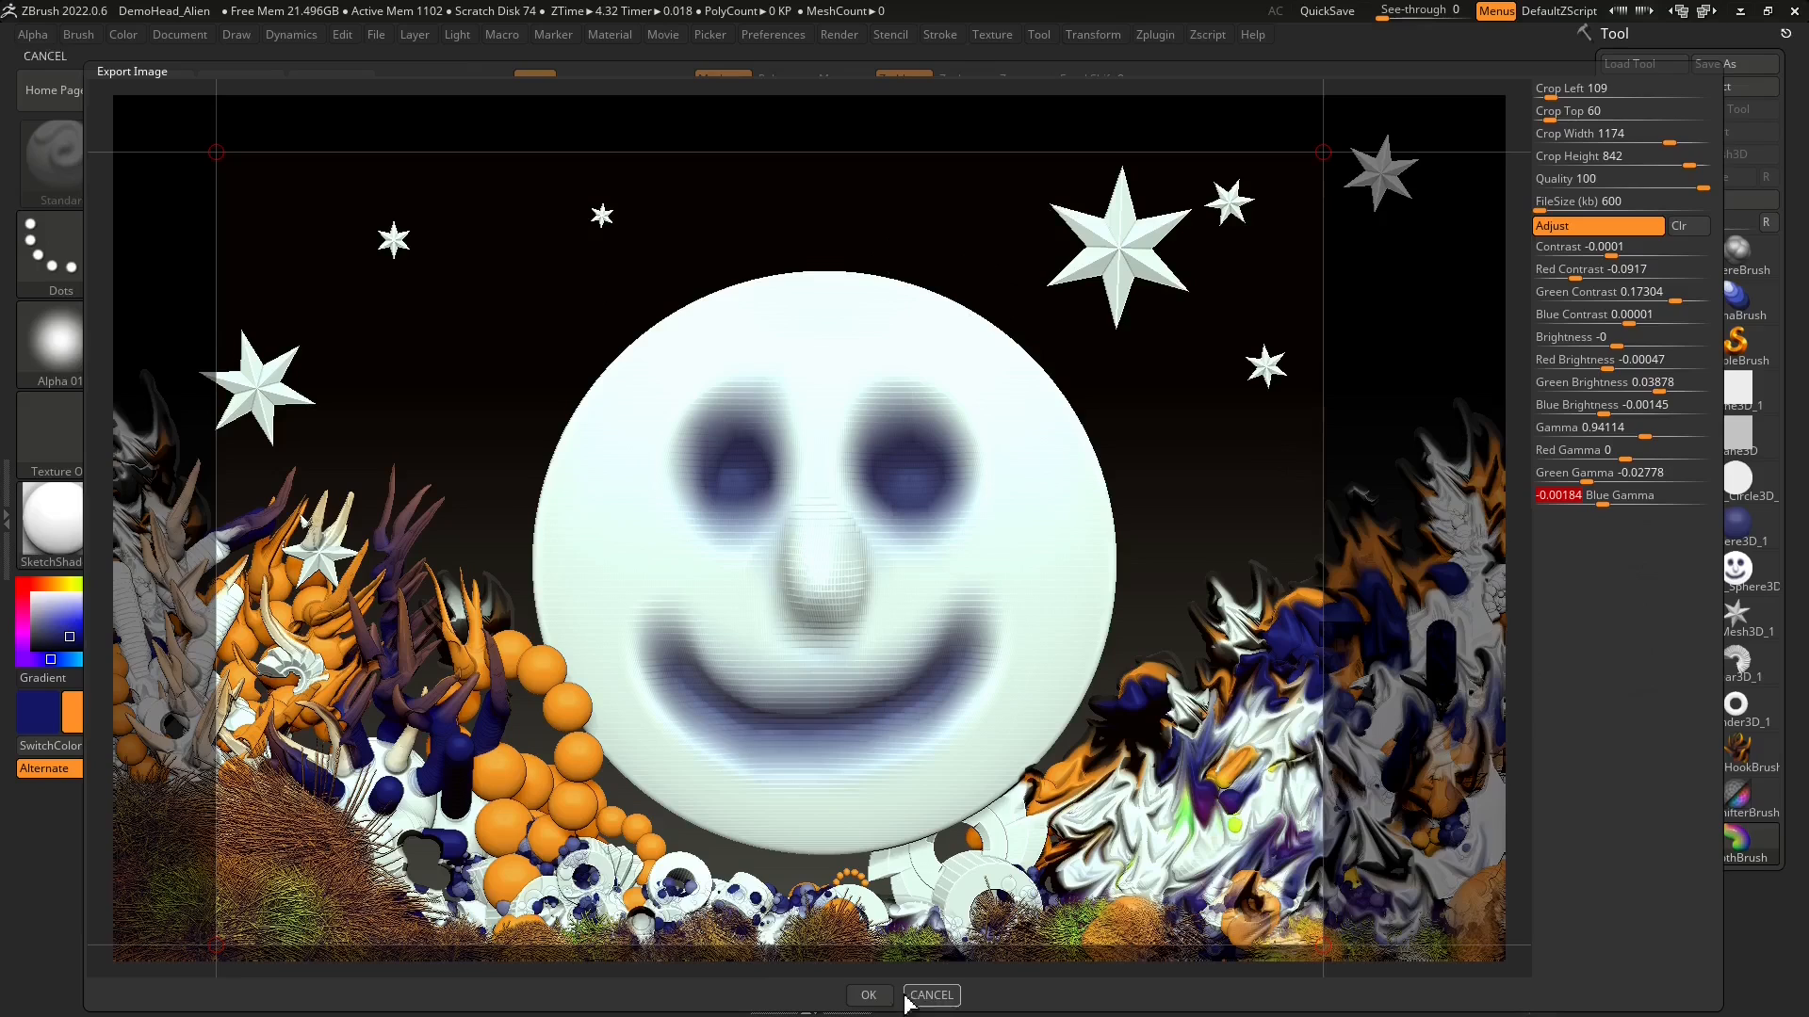
left_click(868, 995)
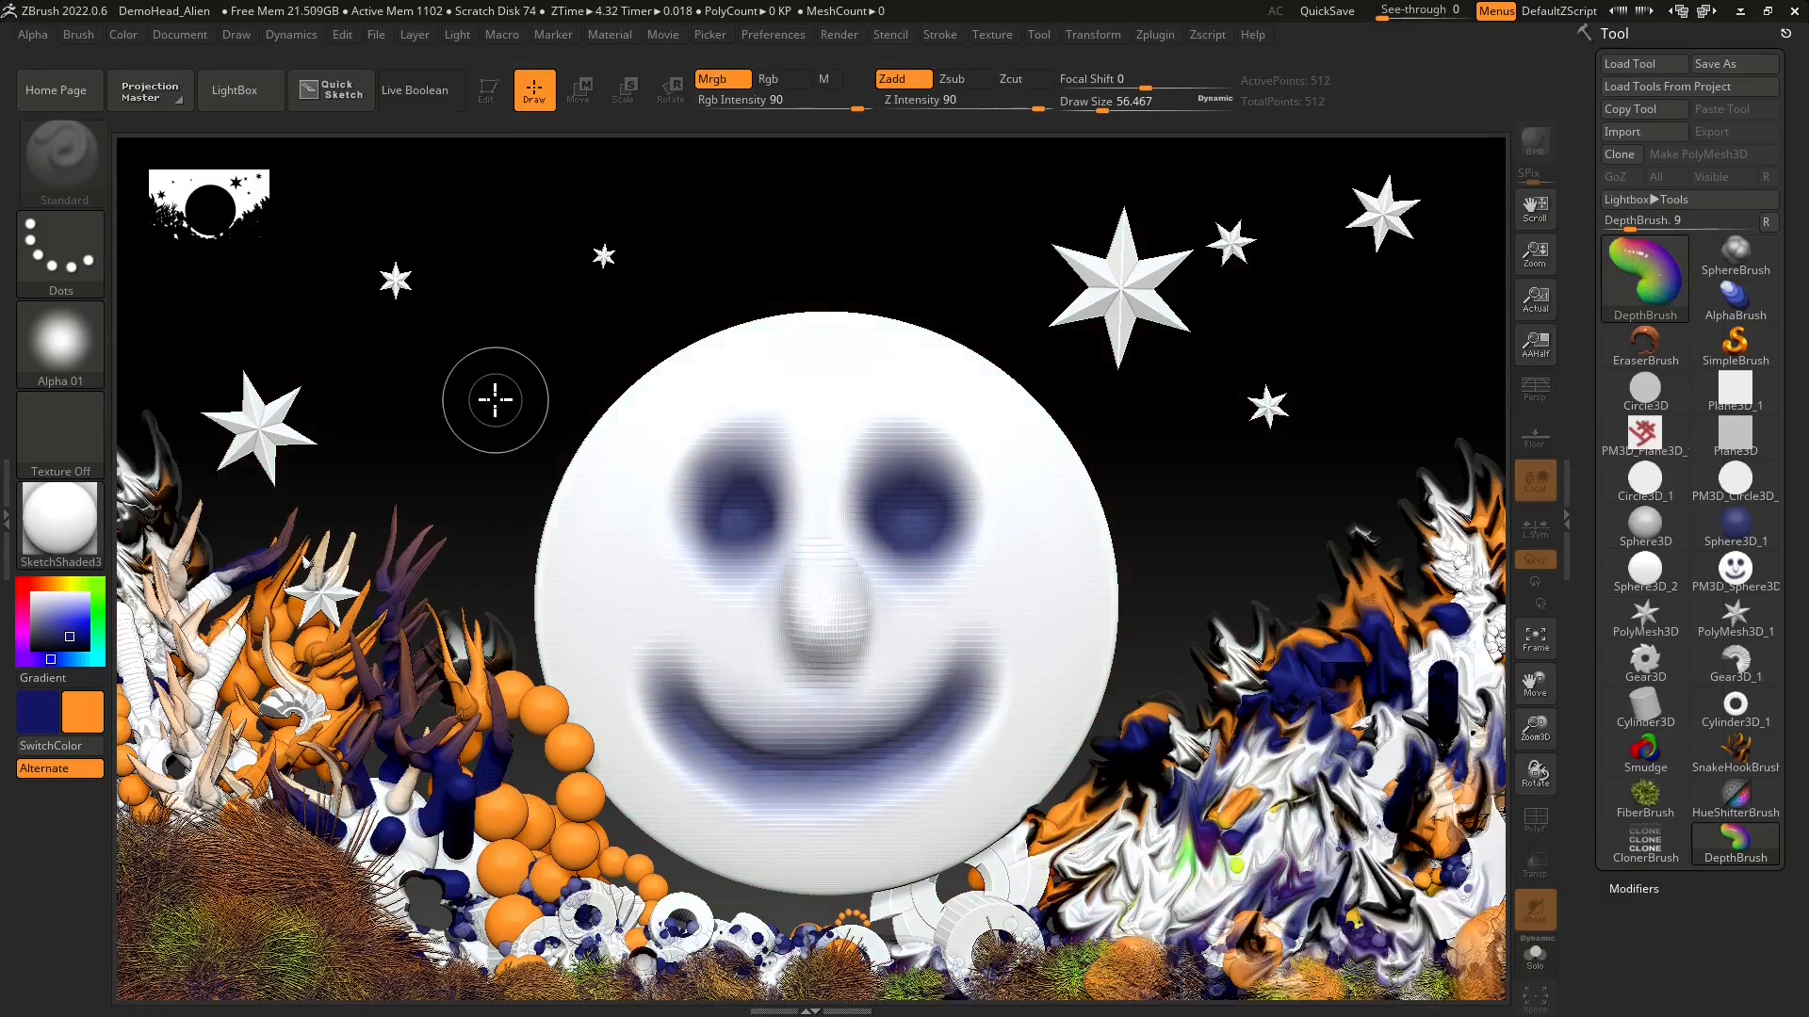